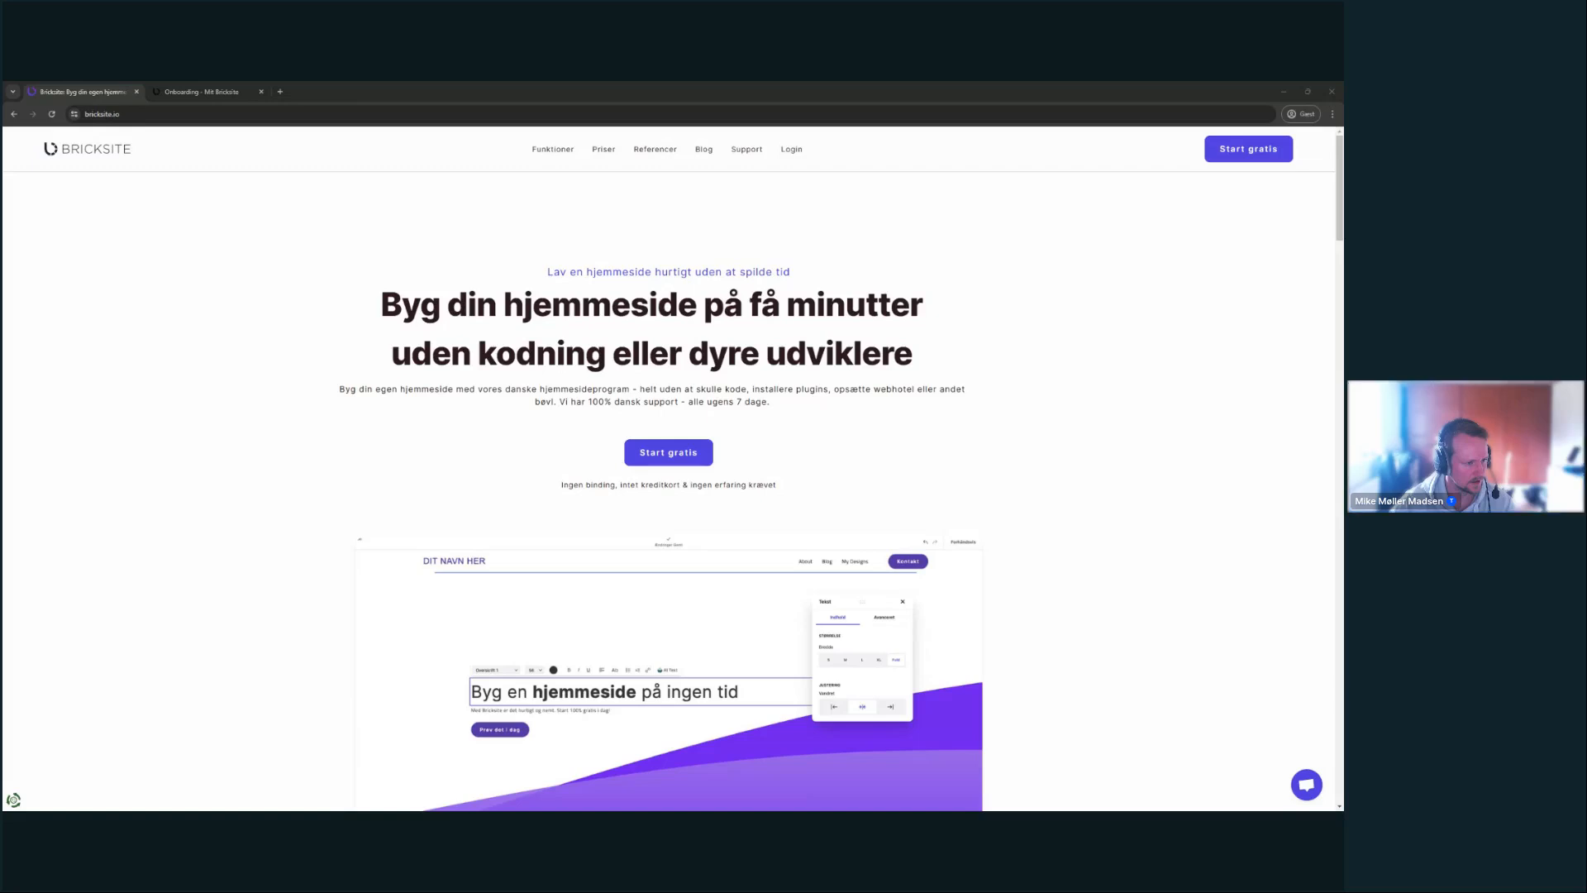
- Switch to the 'Onboarding - Mit Bricksite' tab offering a template or your own design
{"action": "left_click", "coordinate": [46, 366]}
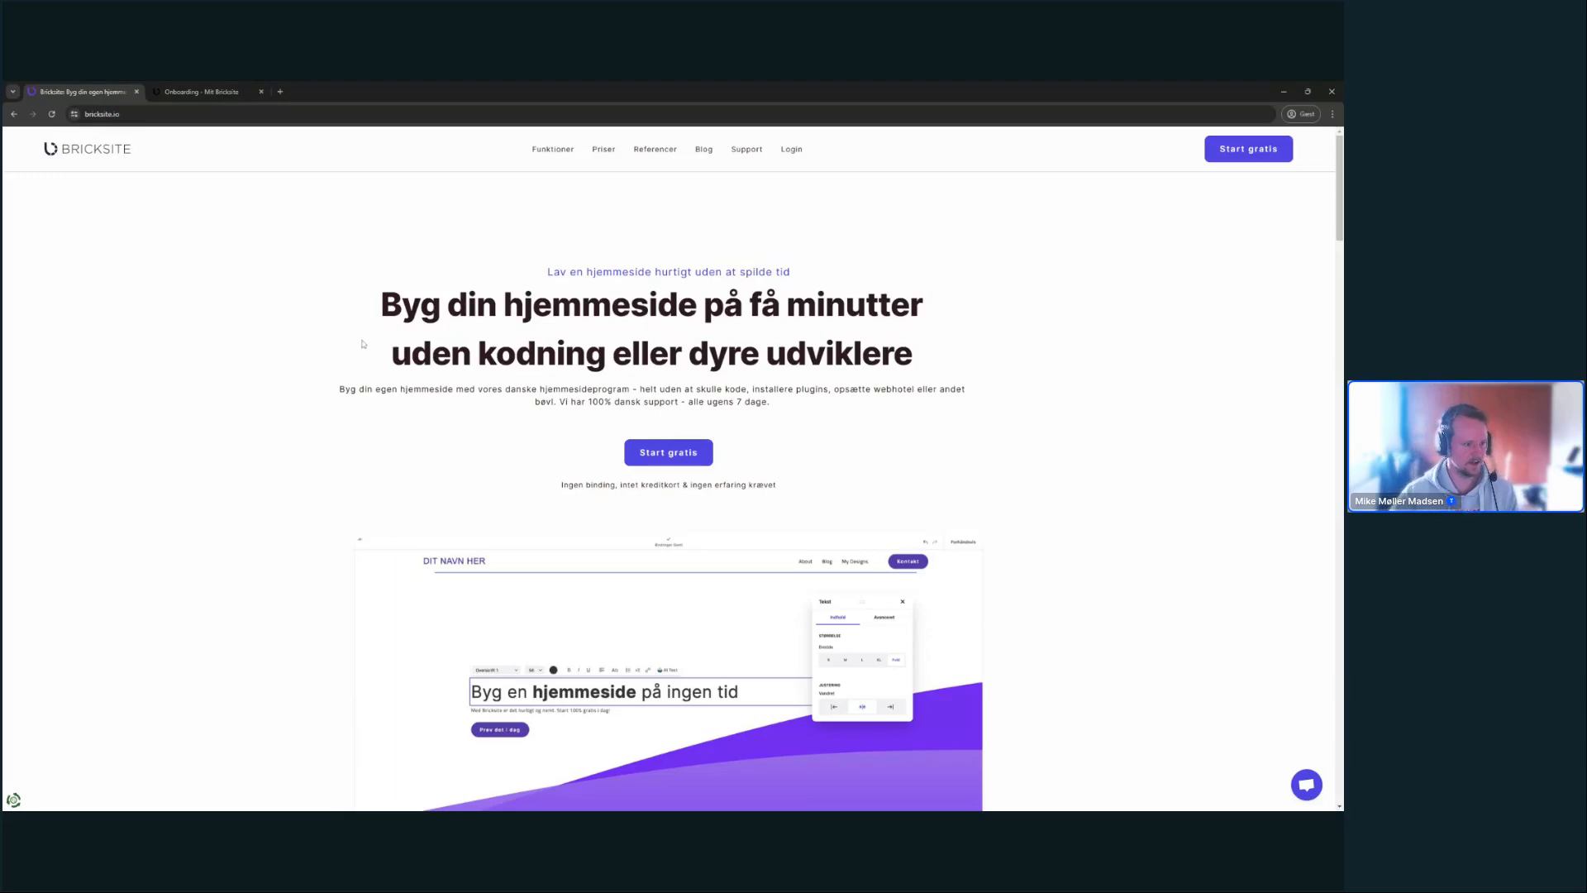
{"action": "left_click", "coordinate": [208, 88]}
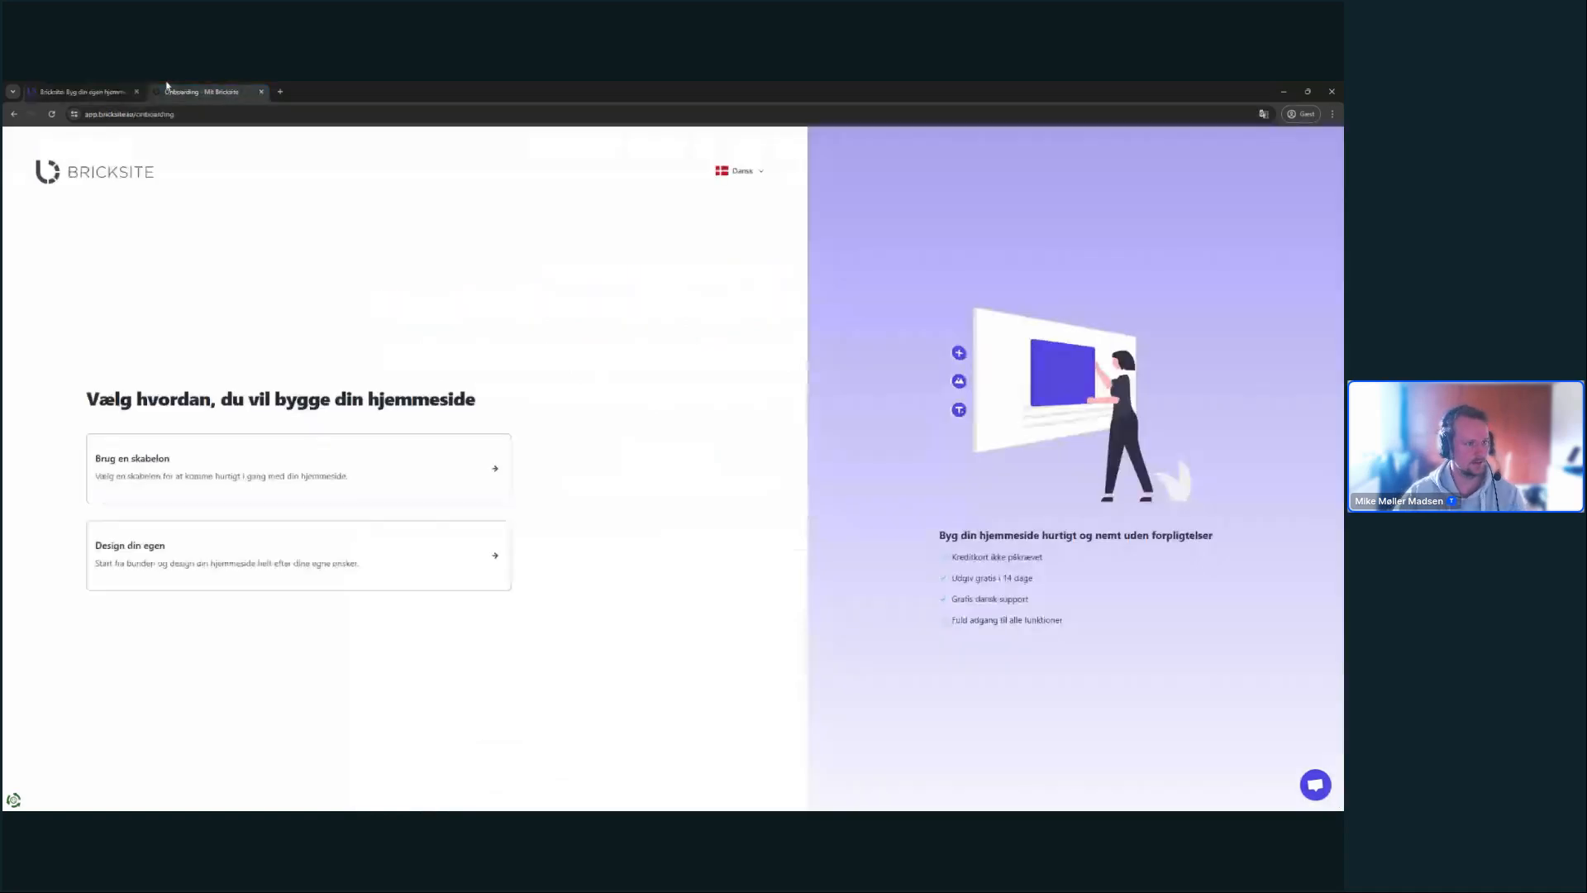
{"action": "left_click", "coordinate": [83, 91]}
{"action": "left_click_drag", "start_coordinate": [547, 269], "coordinate": [942, 362]}
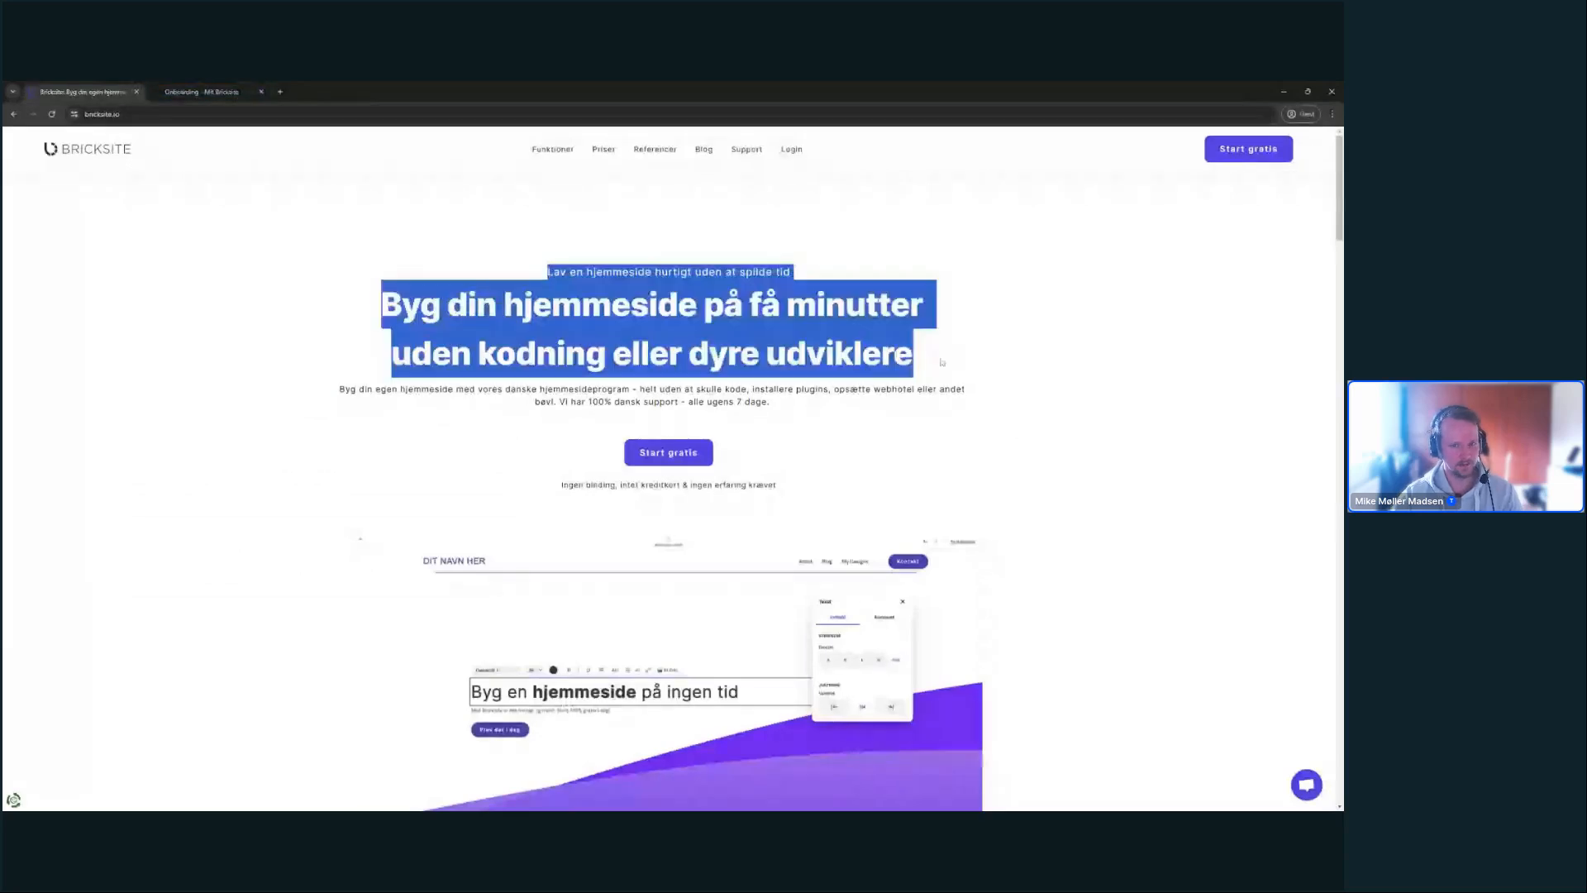
{"action": "left_click", "coordinate": [26, 371]}
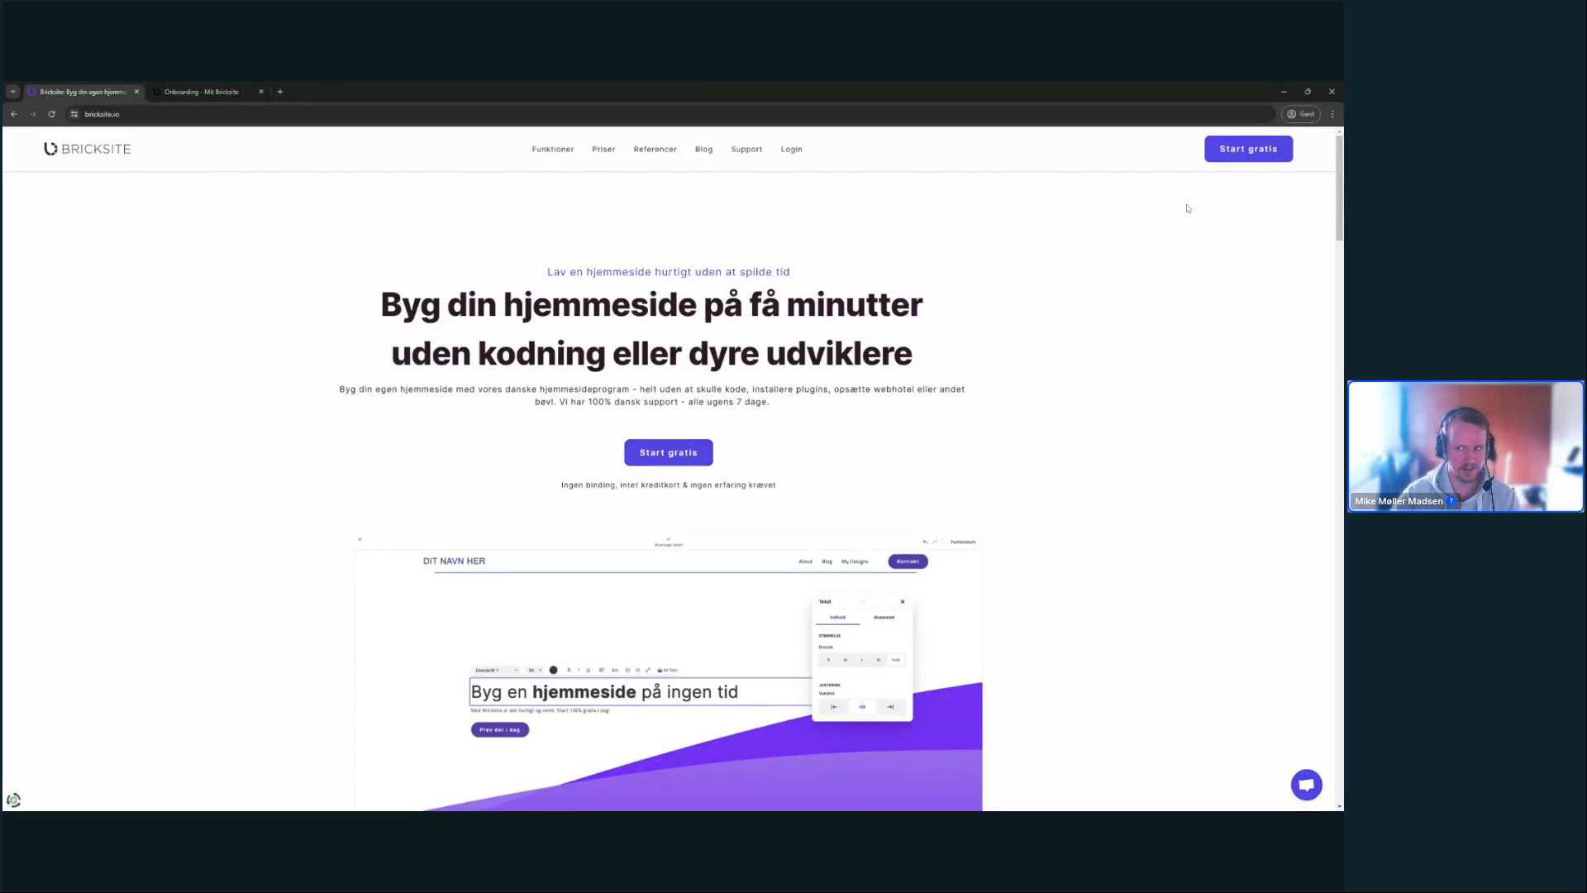
{"action": "left_click", "coordinate": [234, 91]}
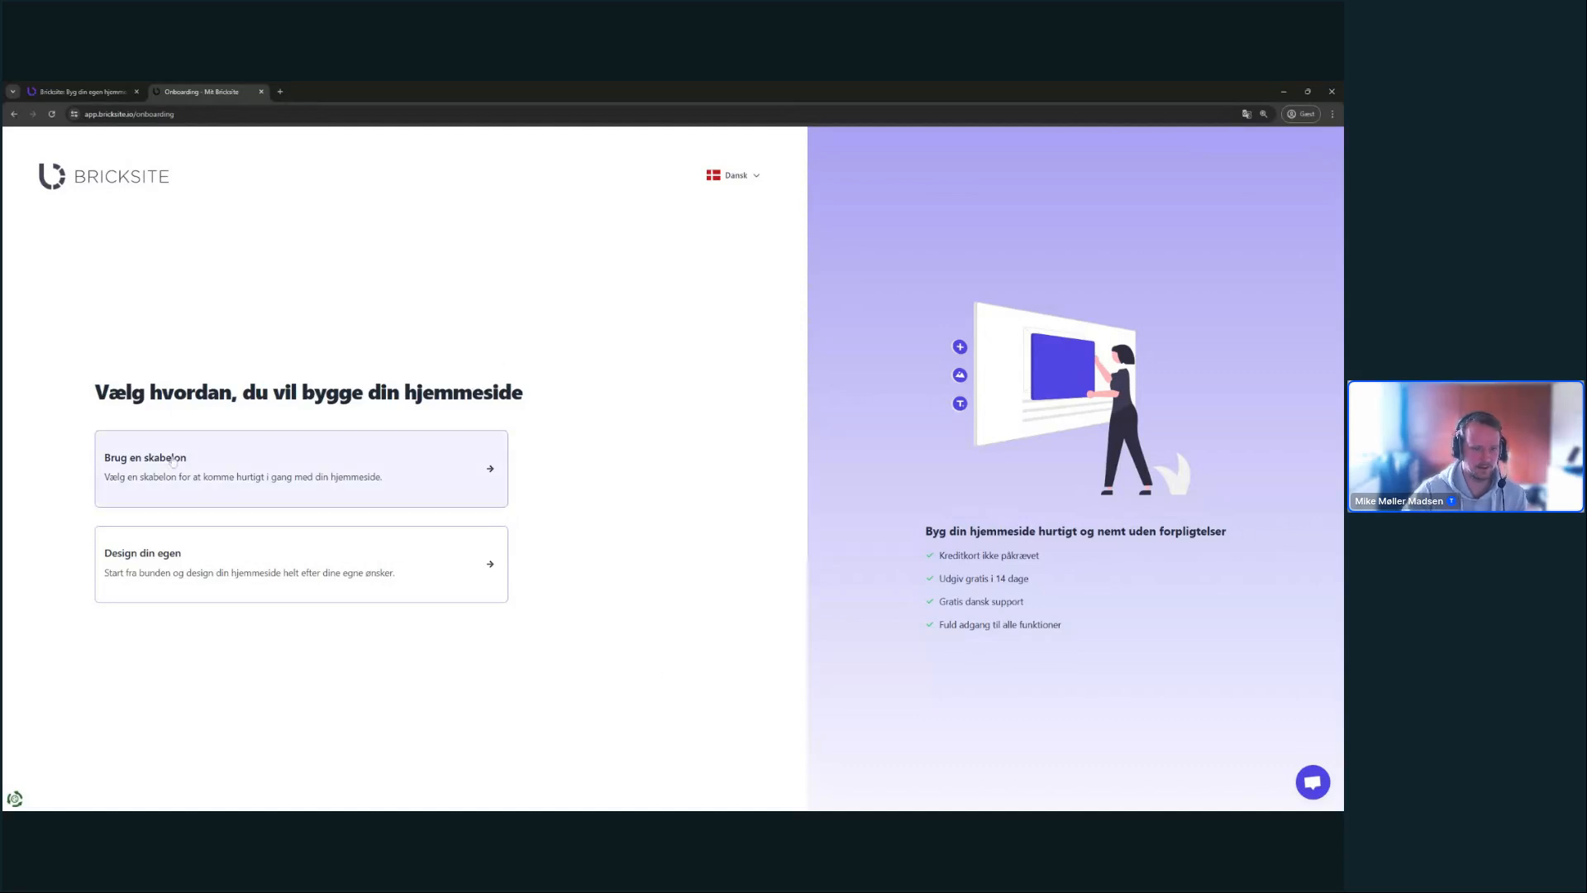
- Choose 'Brug en skabelon' and replace the website name WEBINAR with 'Nordic Innovations'
{"action": "left_click", "coordinate": [464, 436]}
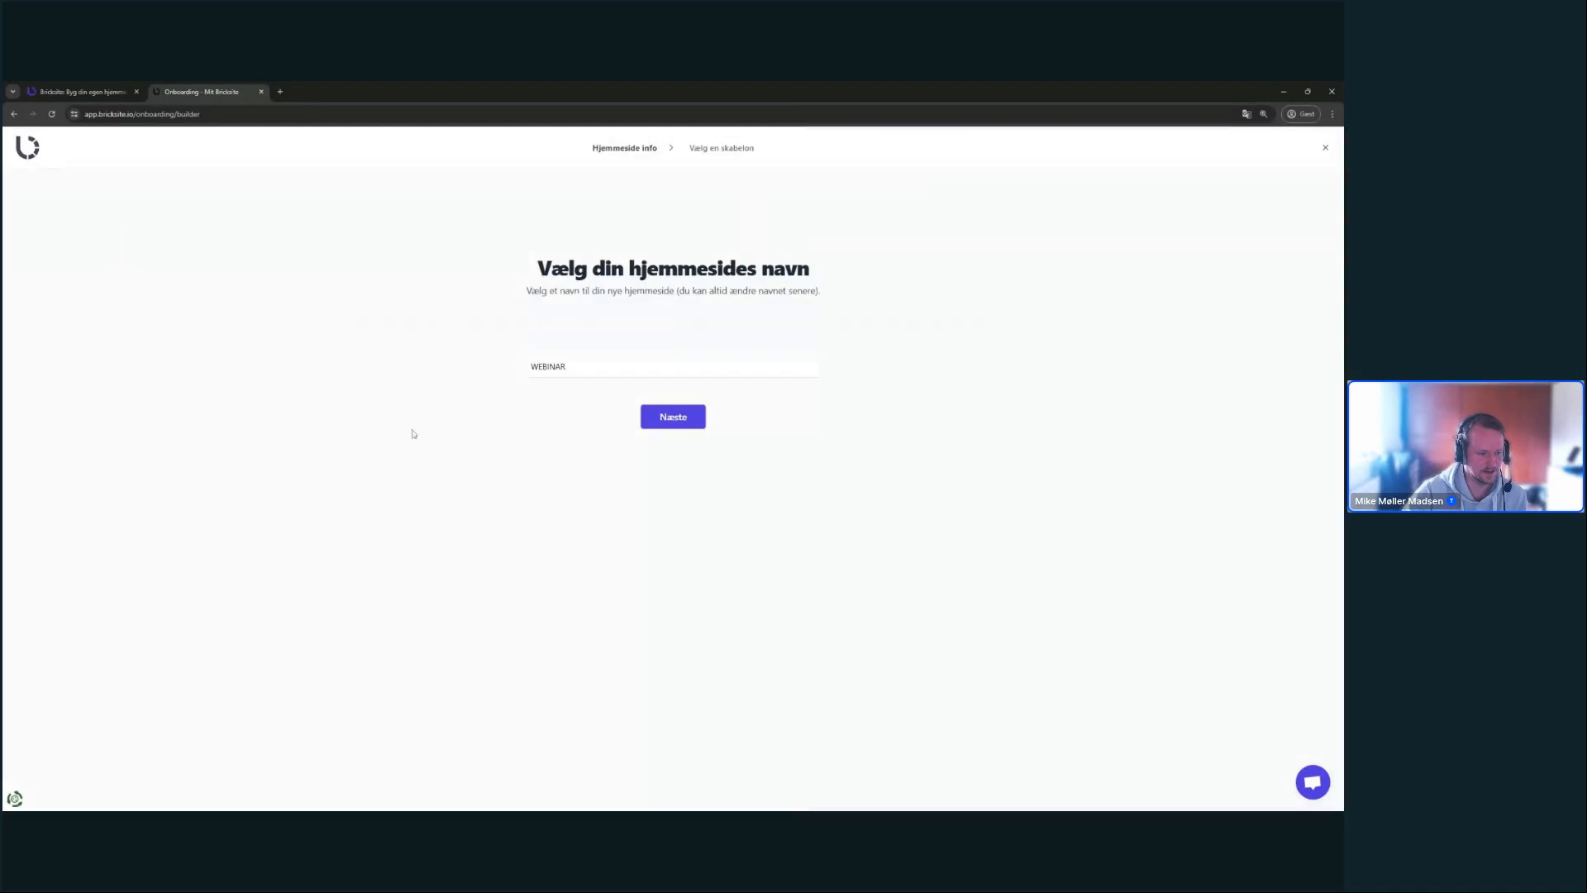
{"action": "left_click_drag", "start_coordinate": [535, 269], "coordinate": [925, 276]}
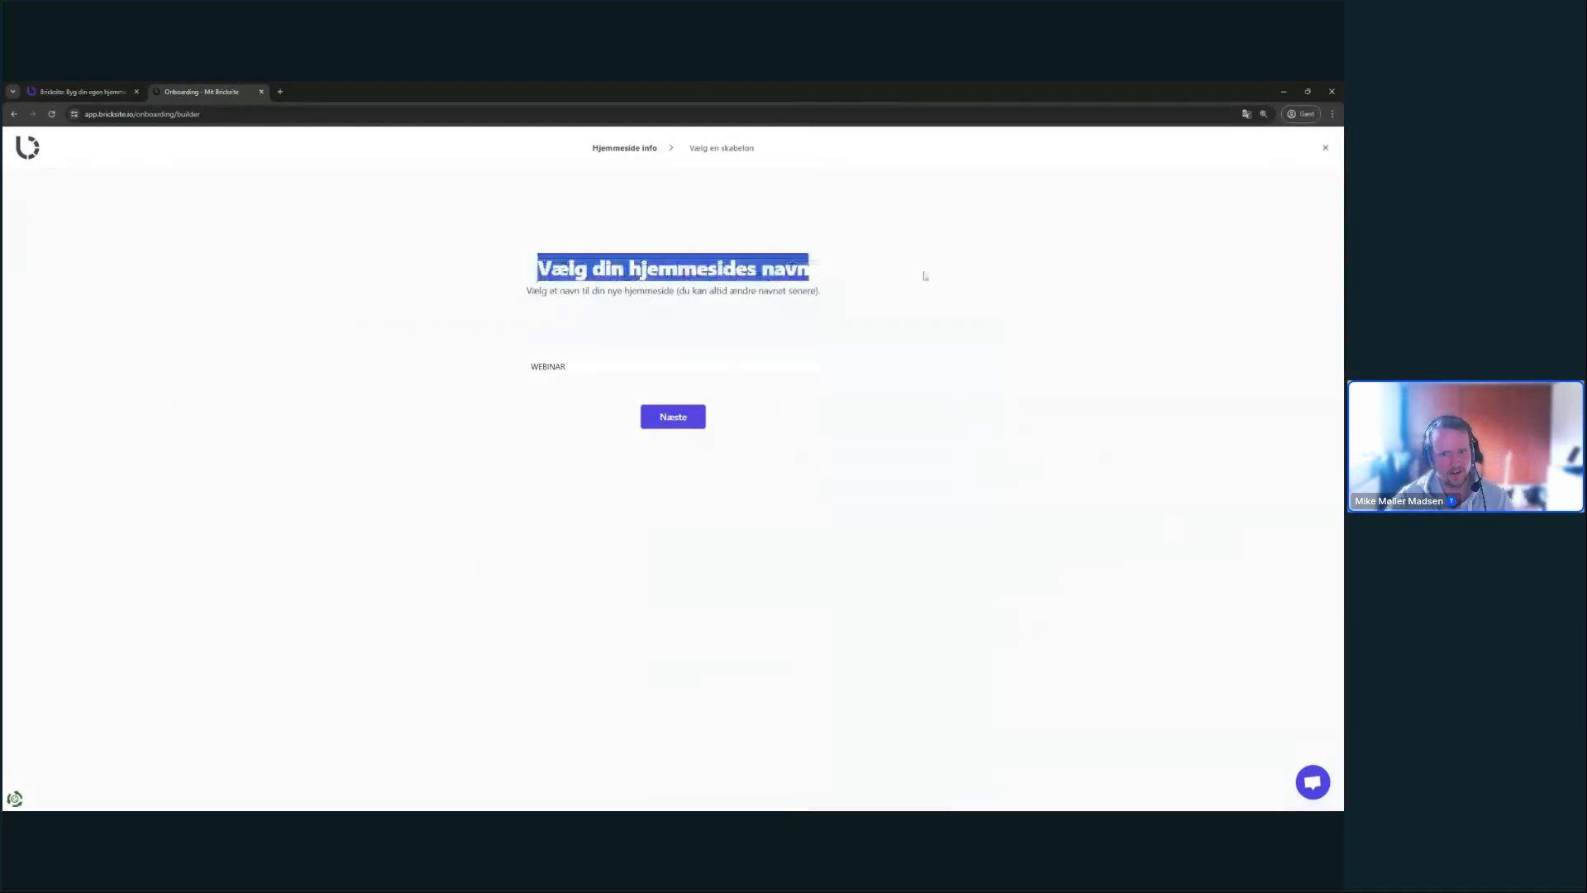
{"action": "left_click", "coordinate": [947, 276]}
{"action": "left_click_drag", "start_coordinate": [607, 367], "coordinate": [529, 367]}
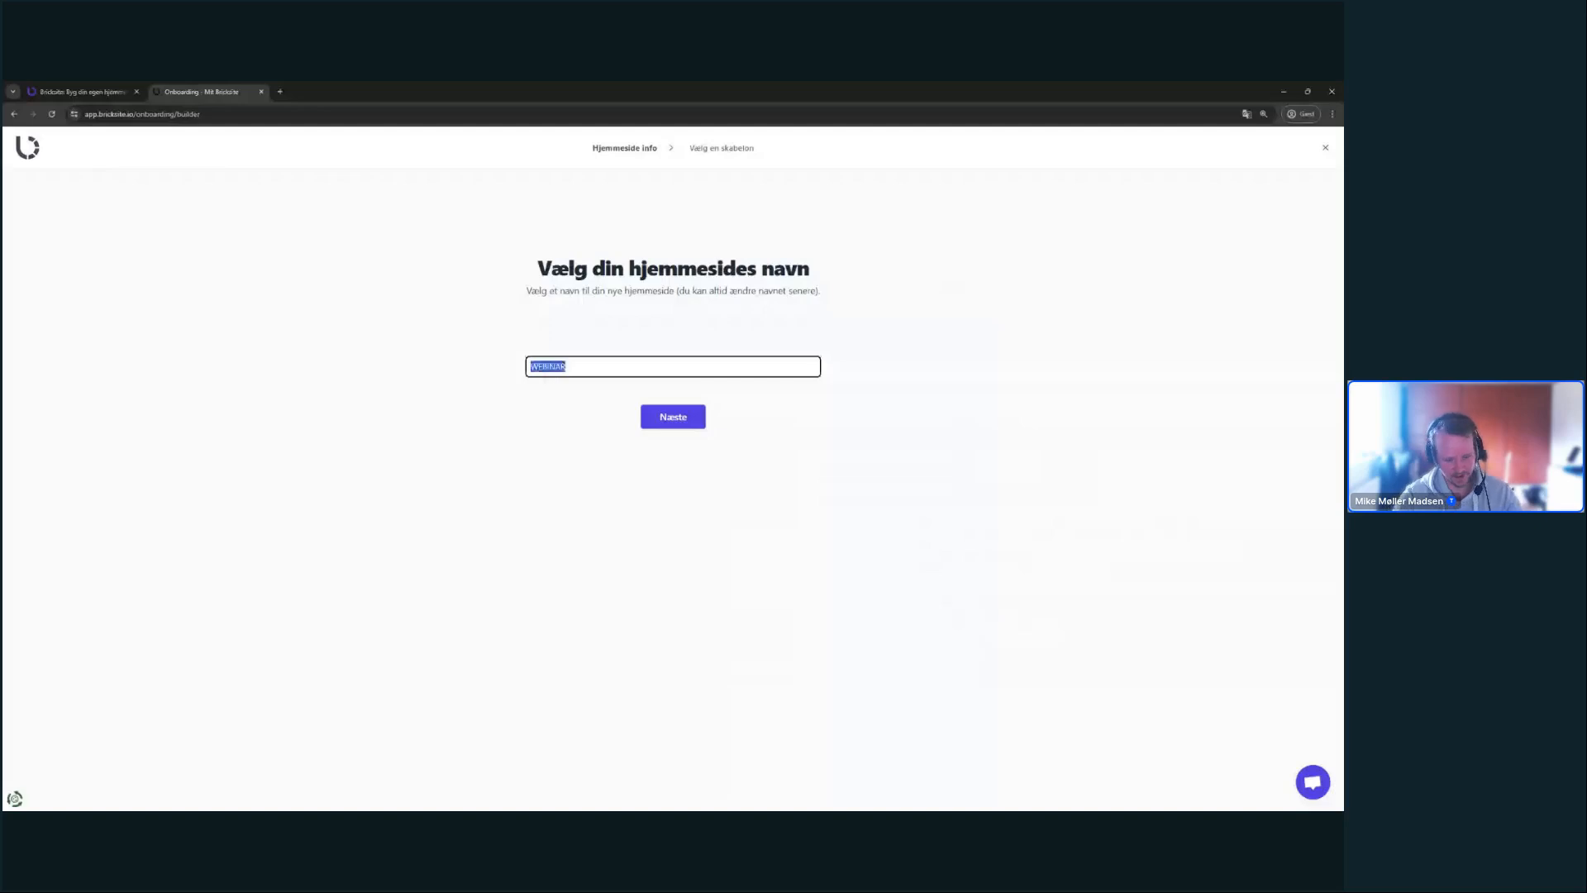
{"action": "key", "text": "BackSpace"}
{"action": "key", "text": "Return"}
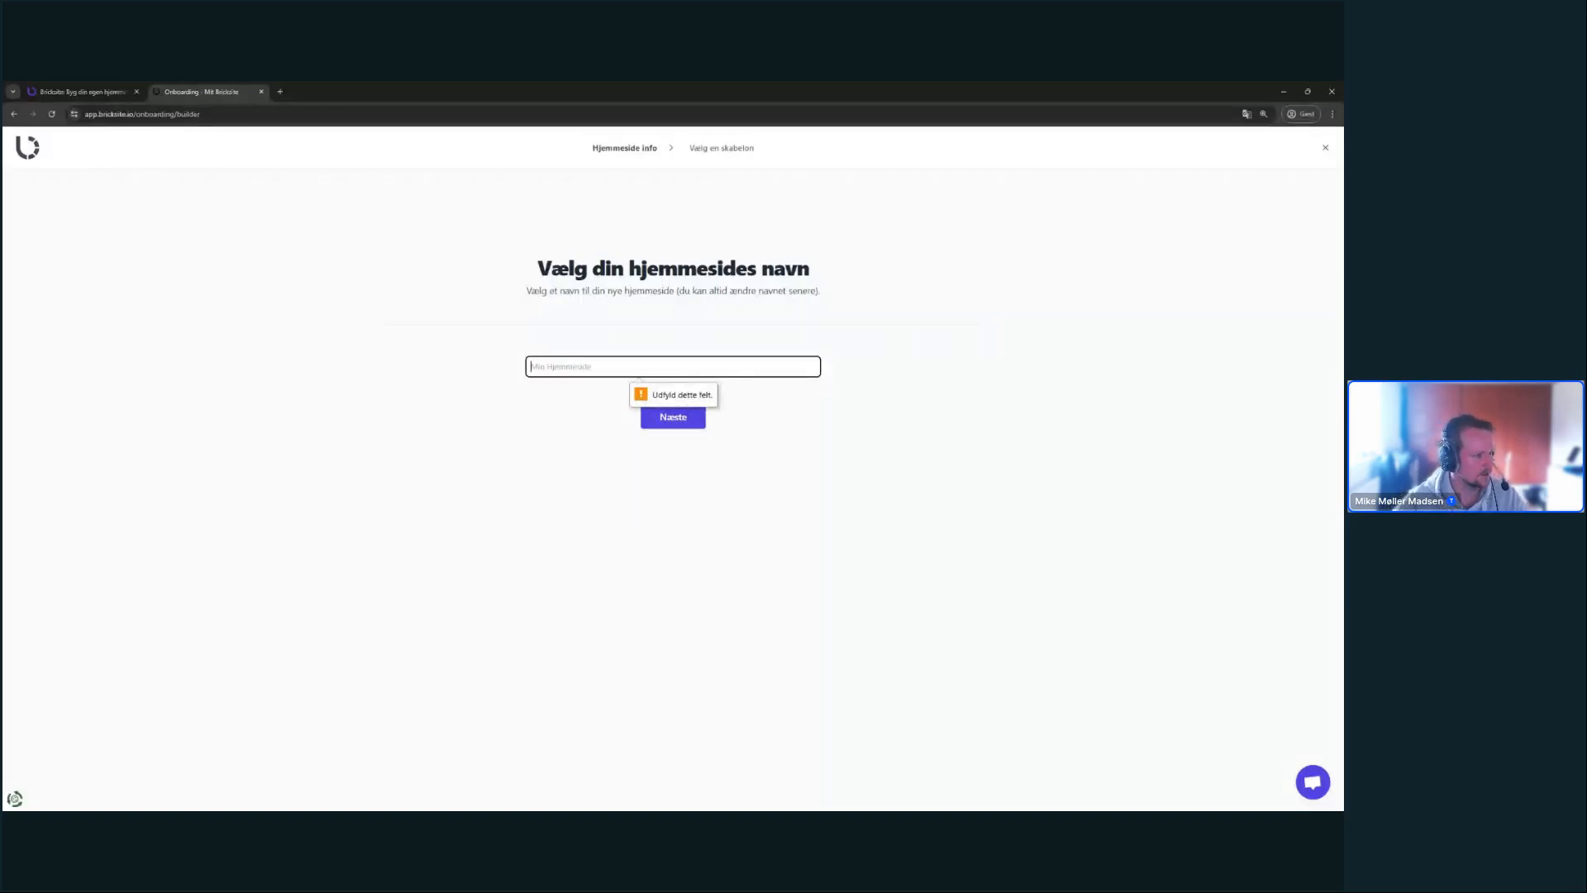
{"action": "key", "text": "alt+Tab"}
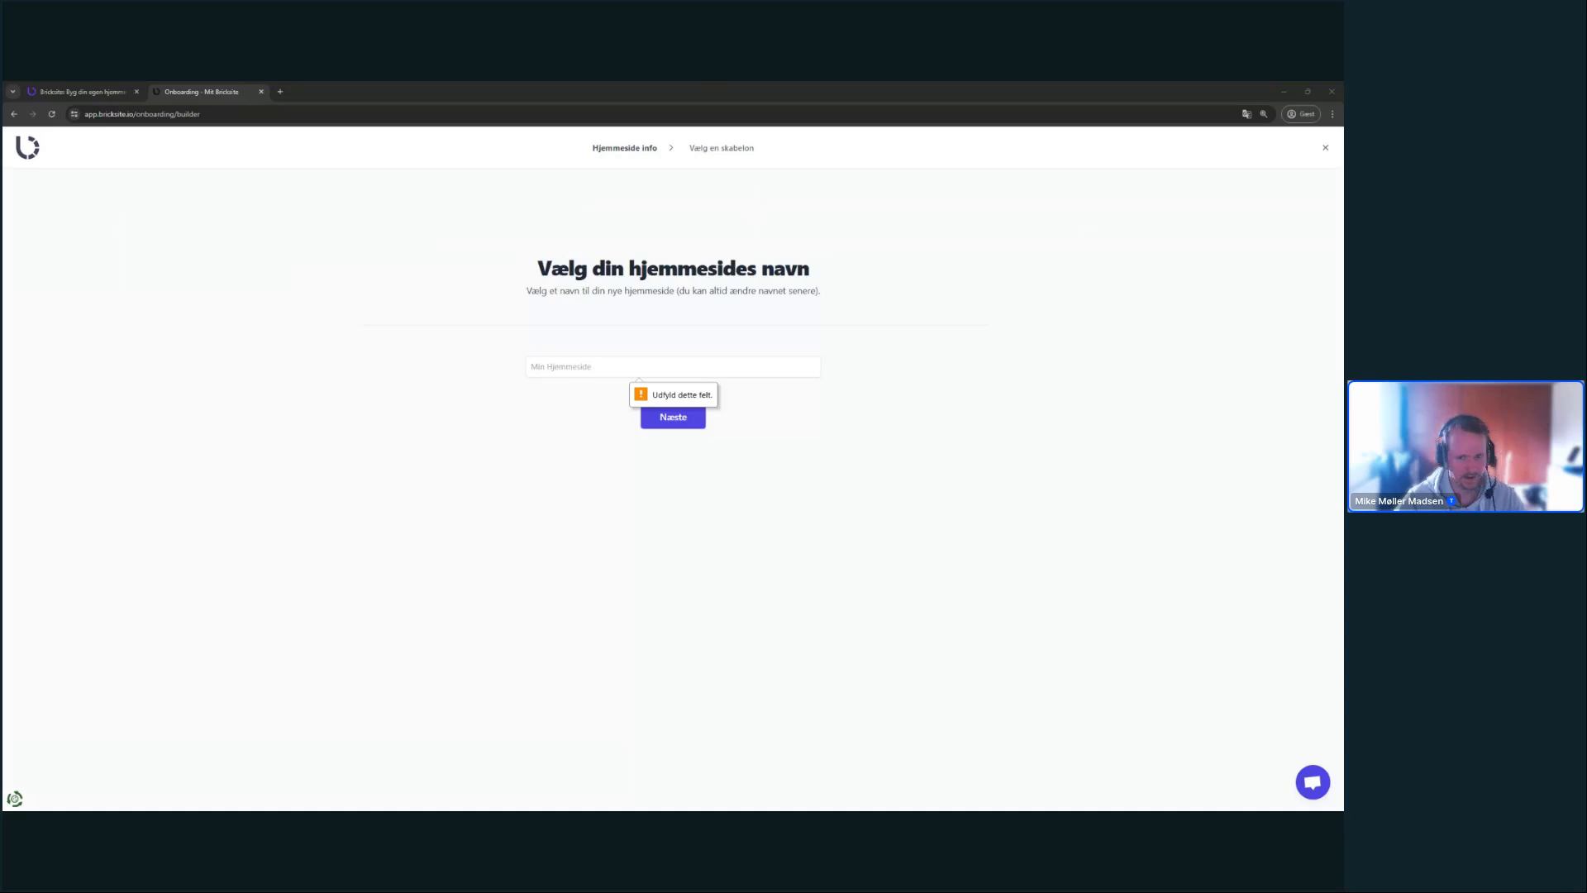
{"action": "key", "text": "alt+Tab"}
{"action": "type", "text": "Nordic Innovations"}
{"action": "left_click", "coordinate": [333, 416]}
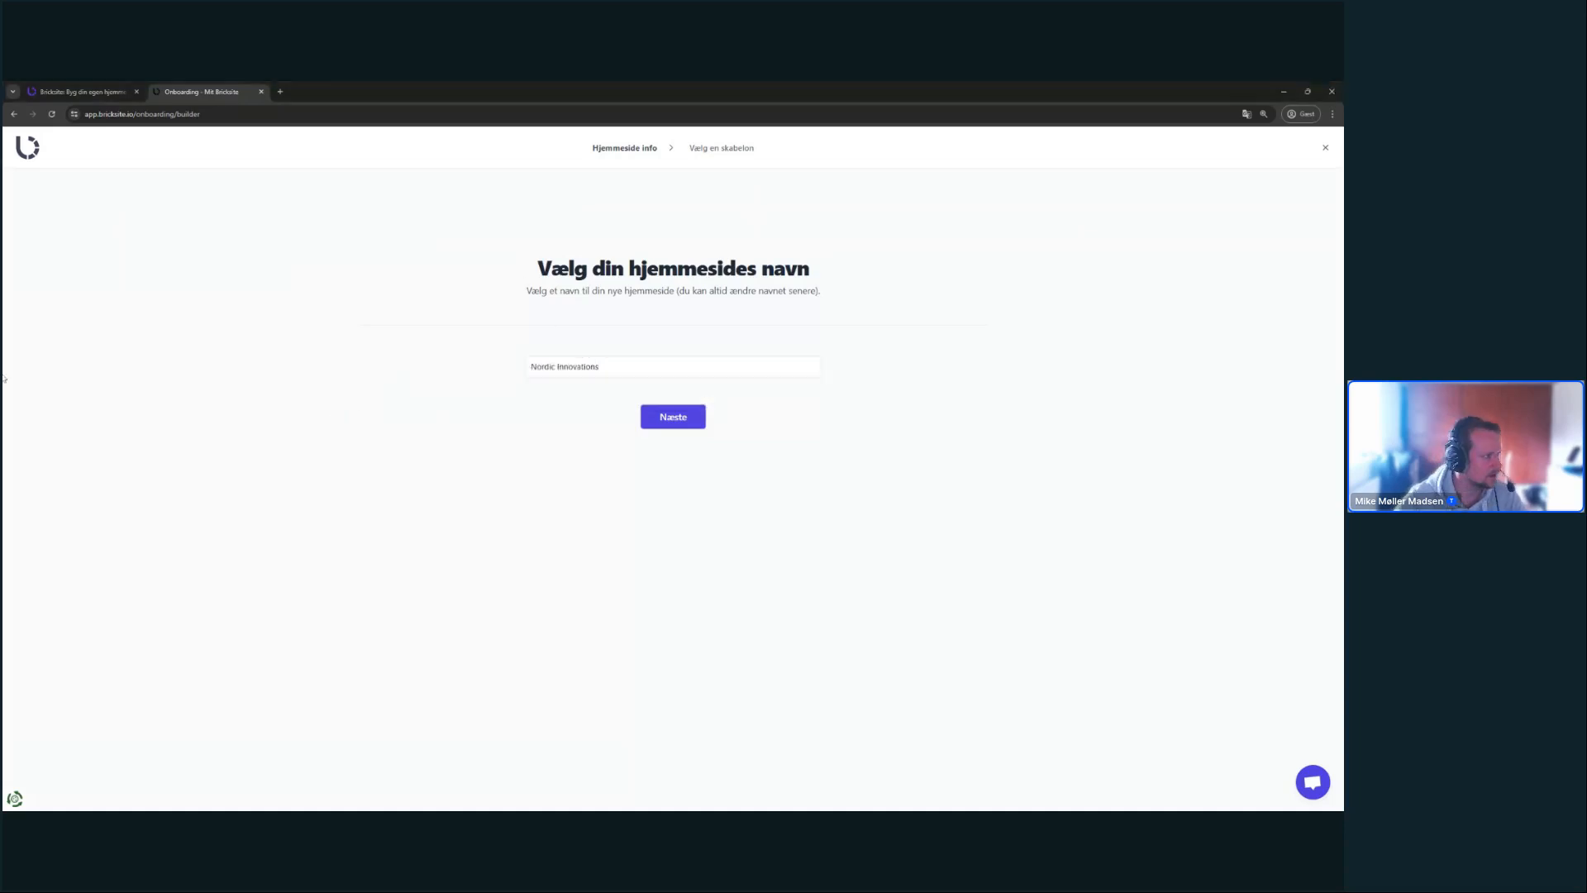
{"action": "key", "text": "alt+Tab"}
- Proceed to the template gallery and browse its first page of designs
{"action": "left_click", "coordinate": [644, 422]}
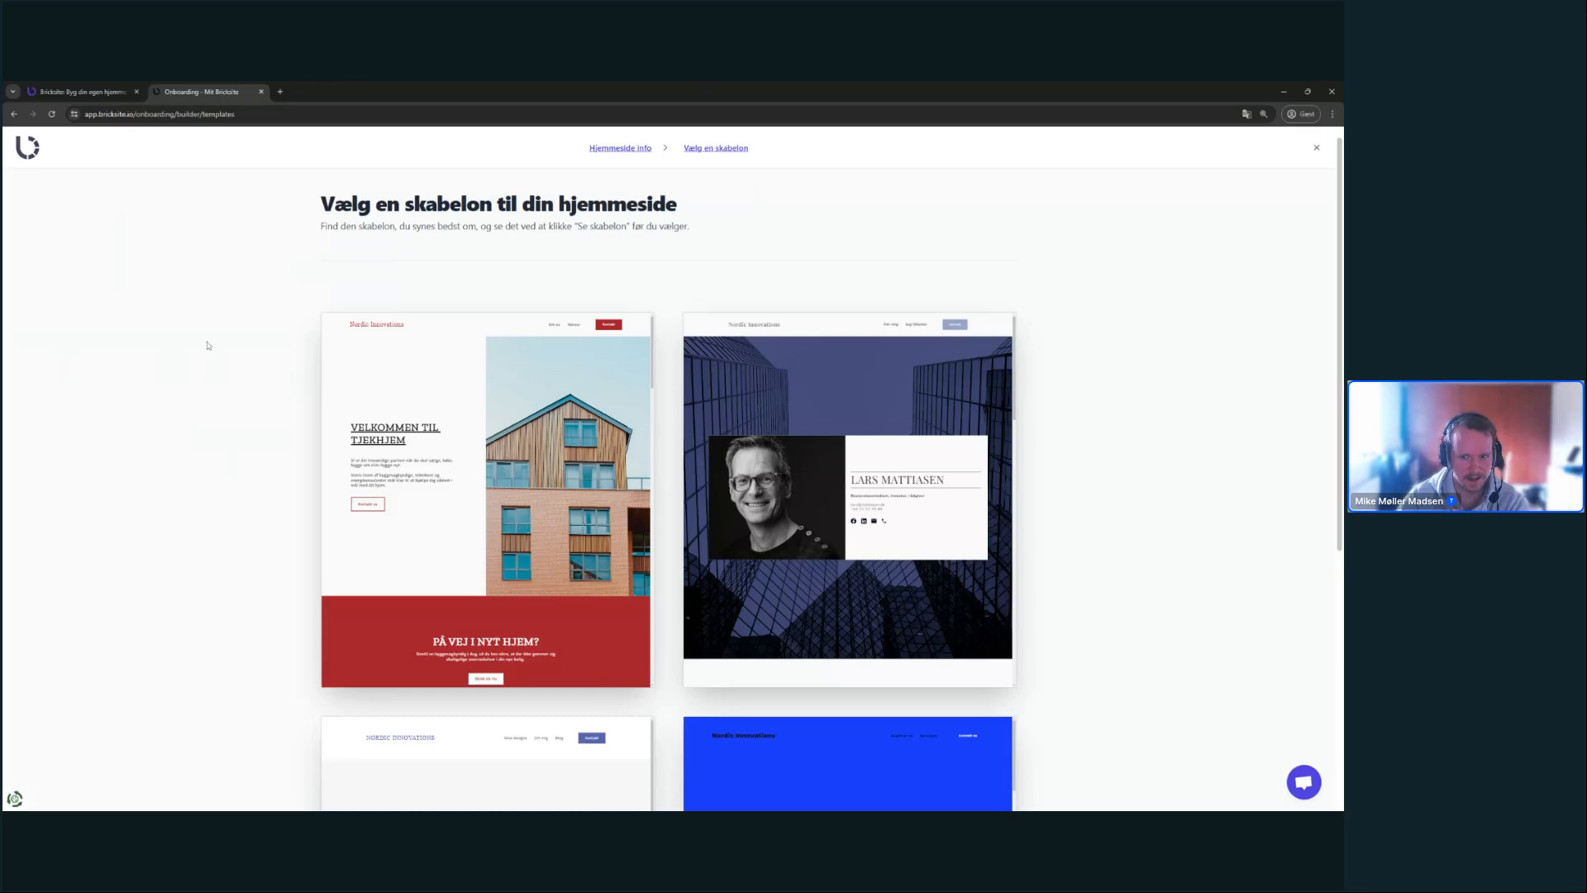
{"action": "key", "text": "ctrl+plus"}
{"action": "key", "text": "ctrl+plus"}
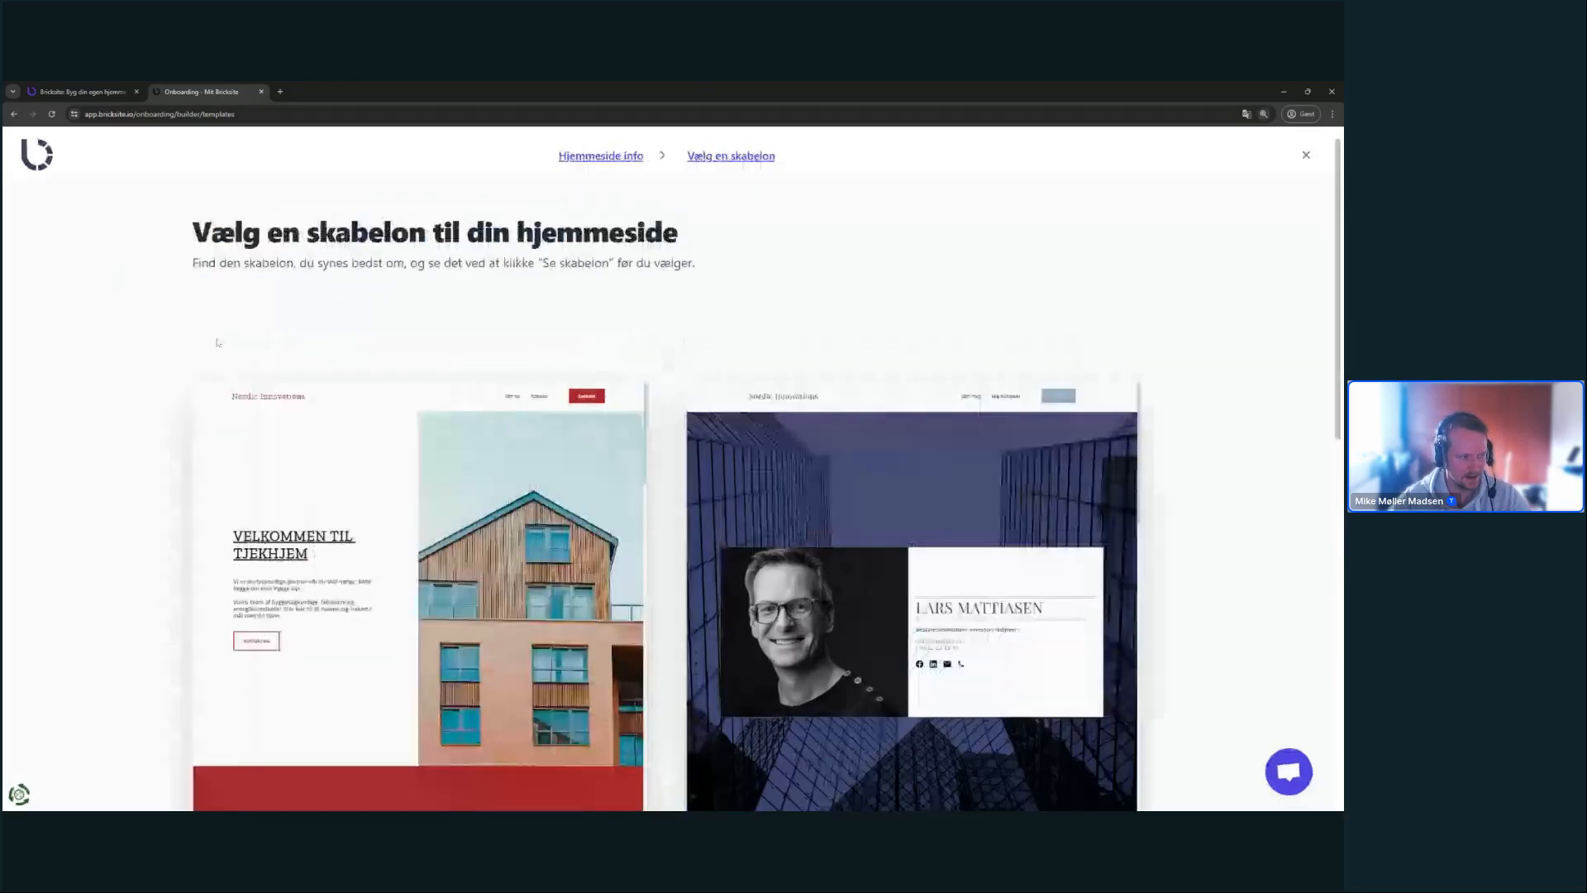
{"action": "mouse_move", "coordinate": [305, 409]}
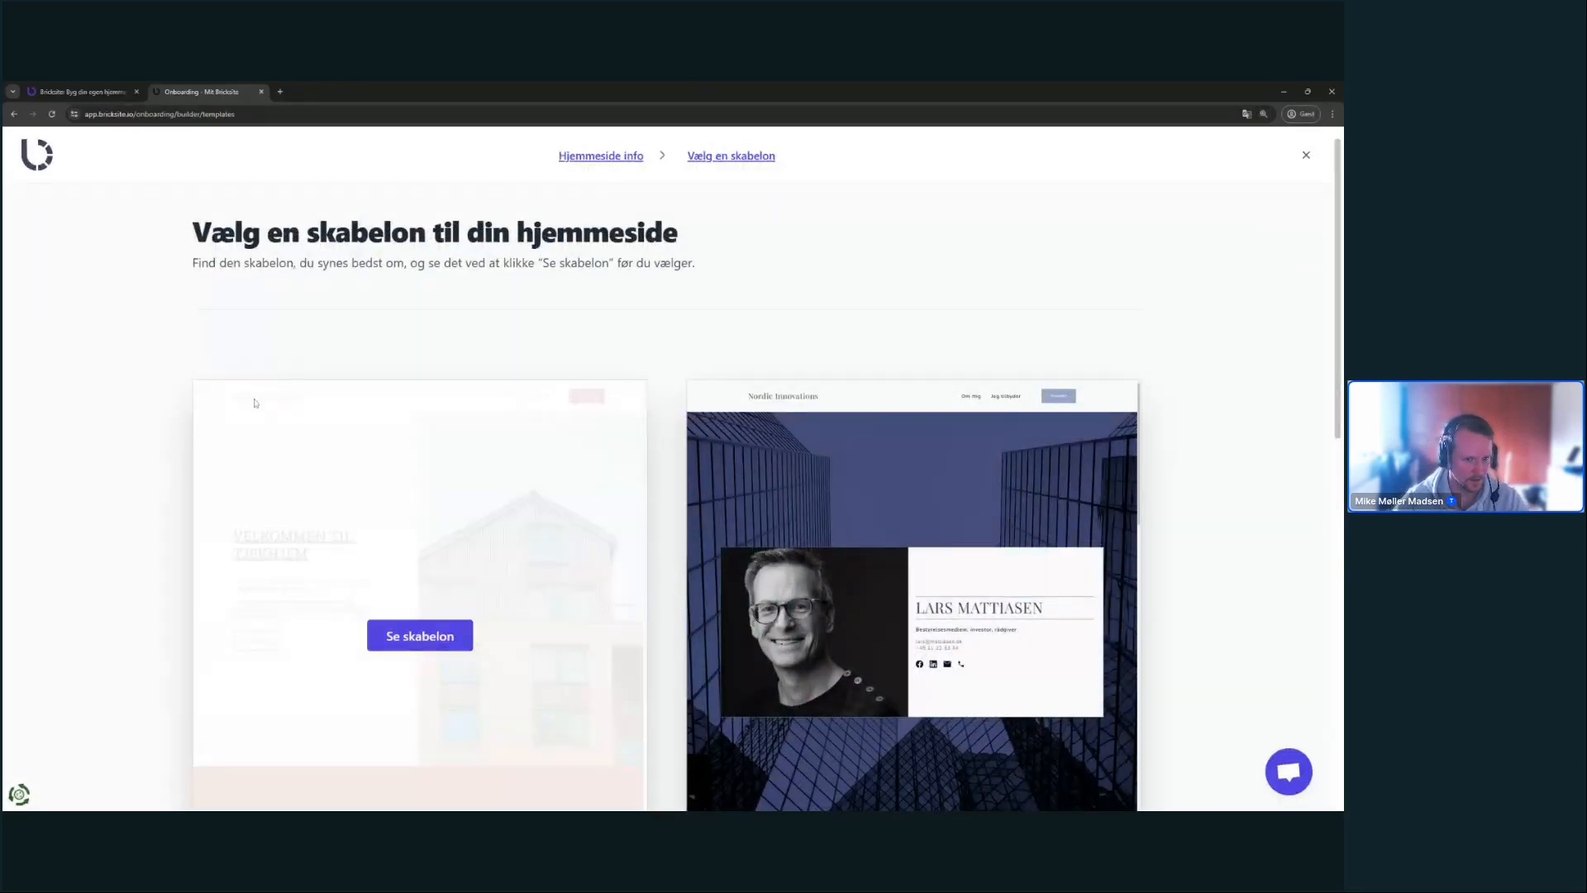
{"action": "key", "text": "ctrl+minus"}
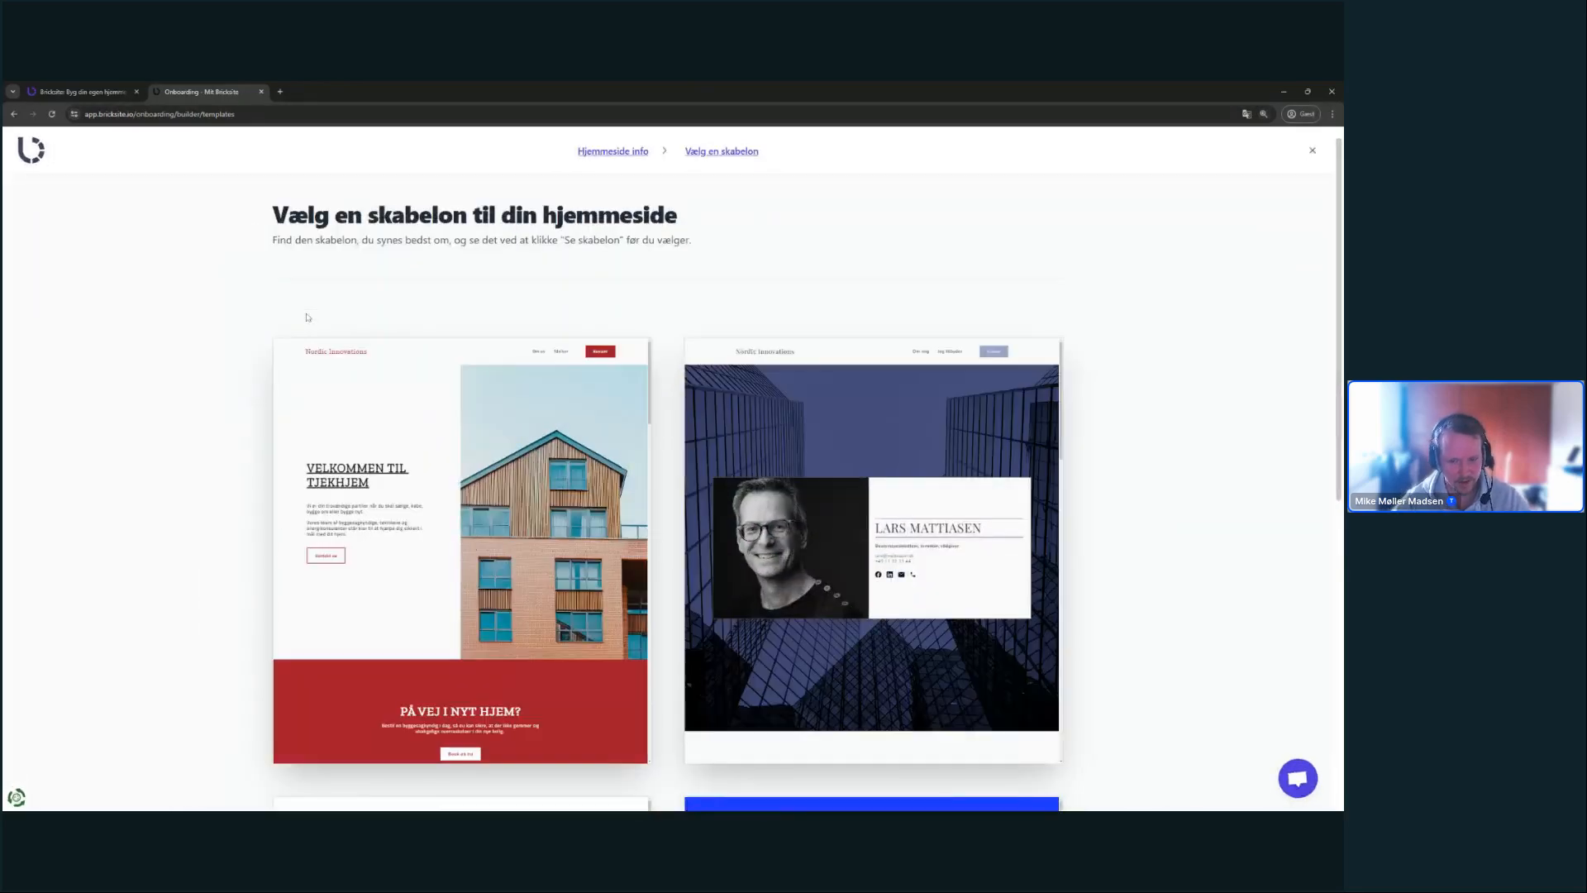
{"action": "key", "text": "ctrl+minus"}
{"action": "scroll", "coordinate": [1148, 381], "scroll_direction": "down", "scroll_amount": 2}
{"action": "scroll", "coordinate": [1172, 411], "scroll_direction": "down", "scroll_amount": 3}
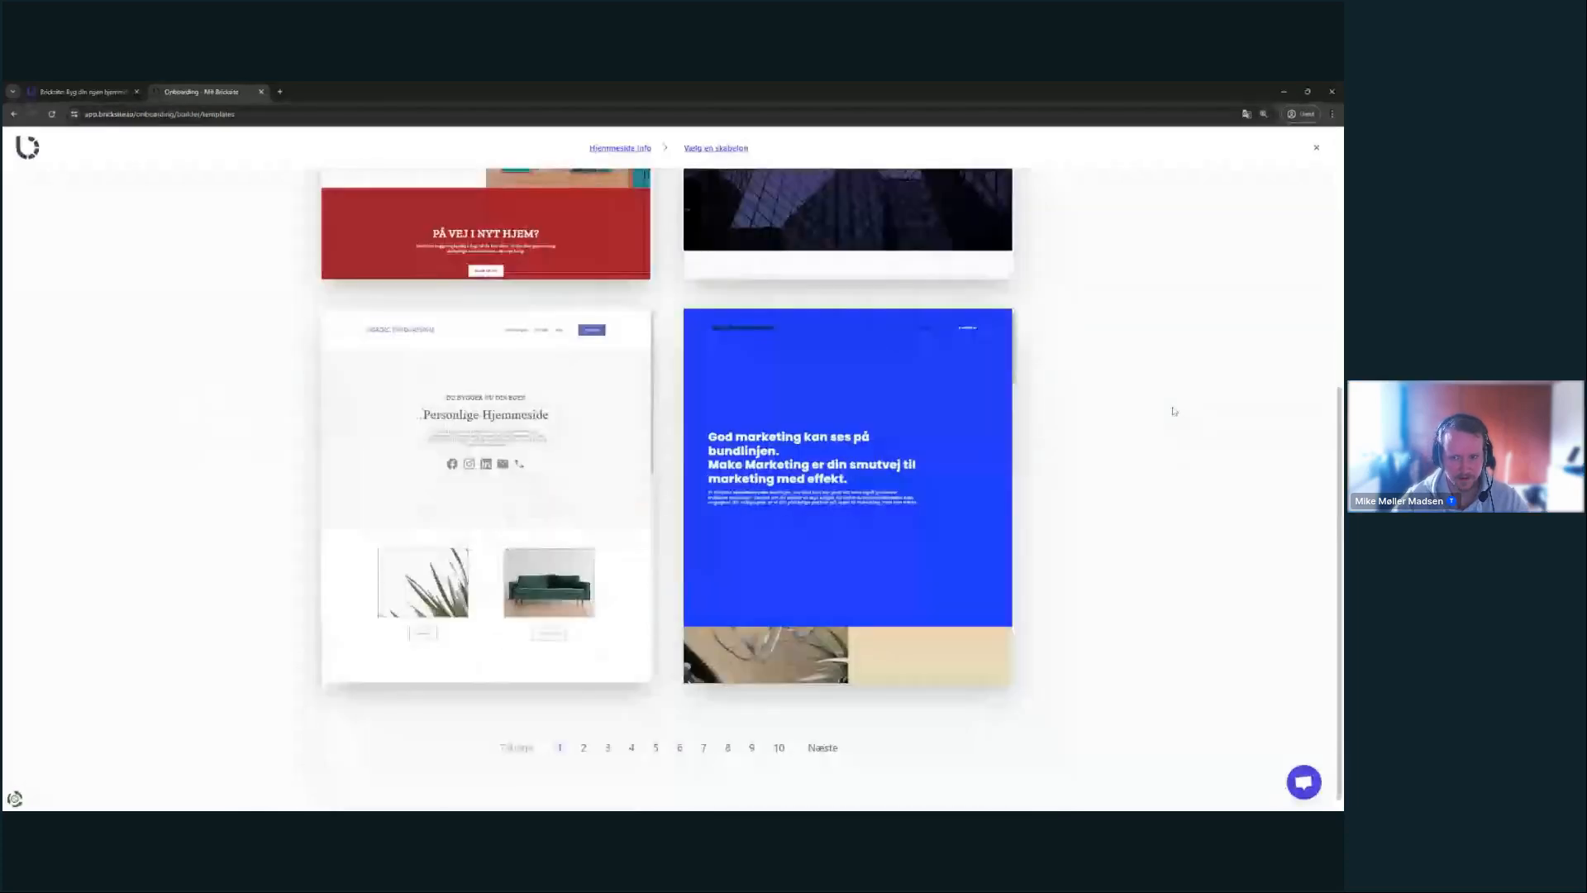
{"action": "scroll", "coordinate": [1174, 411], "scroll_direction": "up", "scroll_amount": 2}
{"action": "scroll", "coordinate": [1173, 410], "scroll_direction": "down", "scroll_amount": 2}
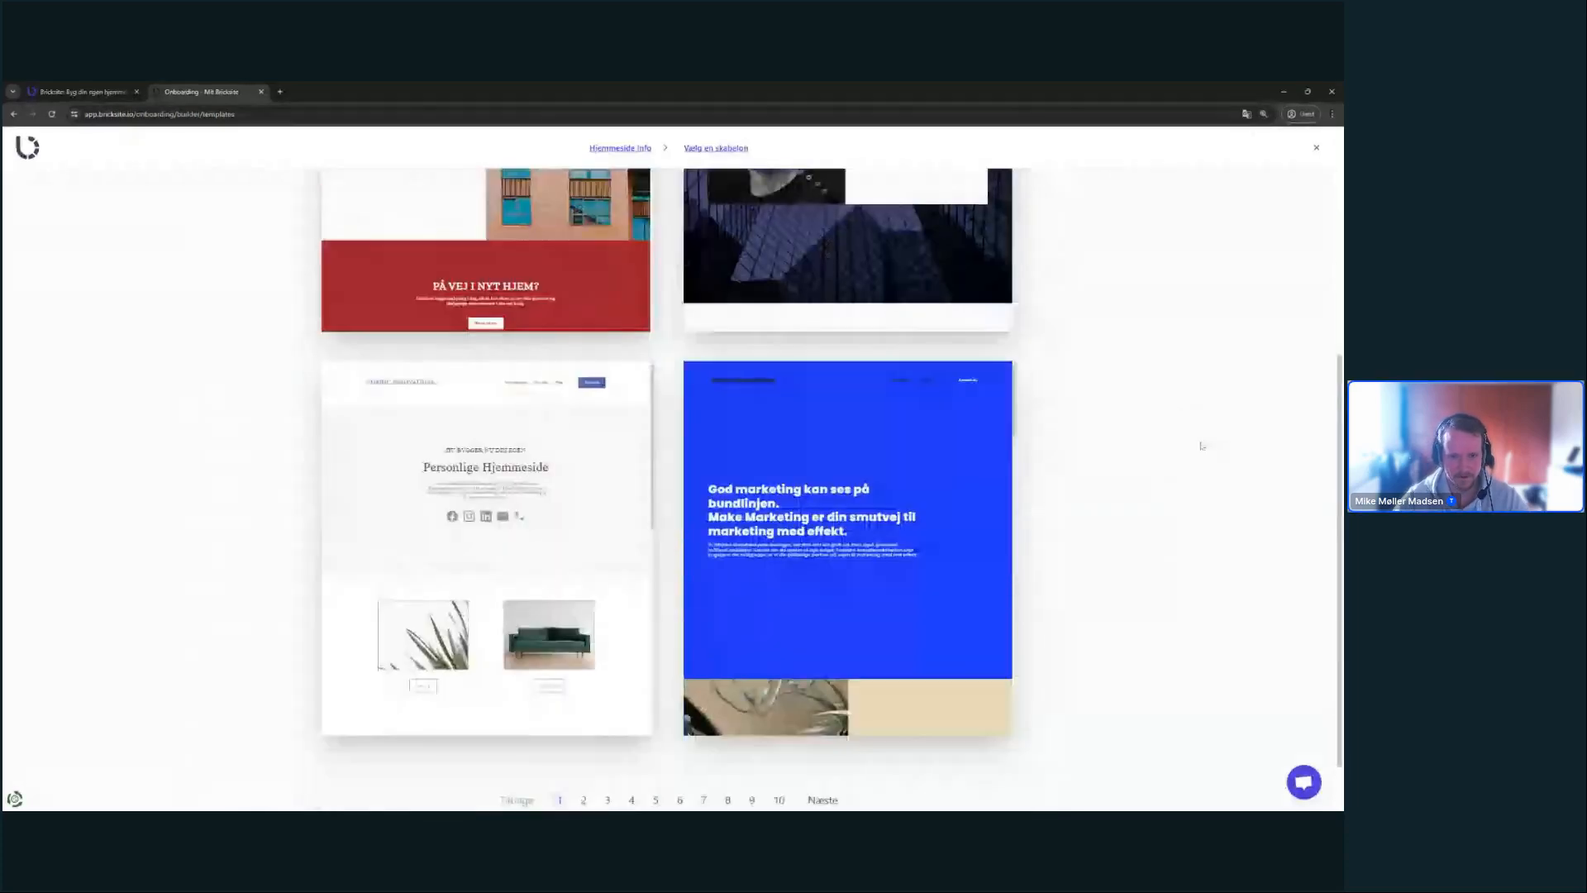
{"action": "scroll", "coordinate": [1201, 446], "scroll_direction": "up", "scroll_amount": 3}
{"action": "scroll", "coordinate": [1203, 453], "scroll_direction": "up", "scroll_amount": 2}
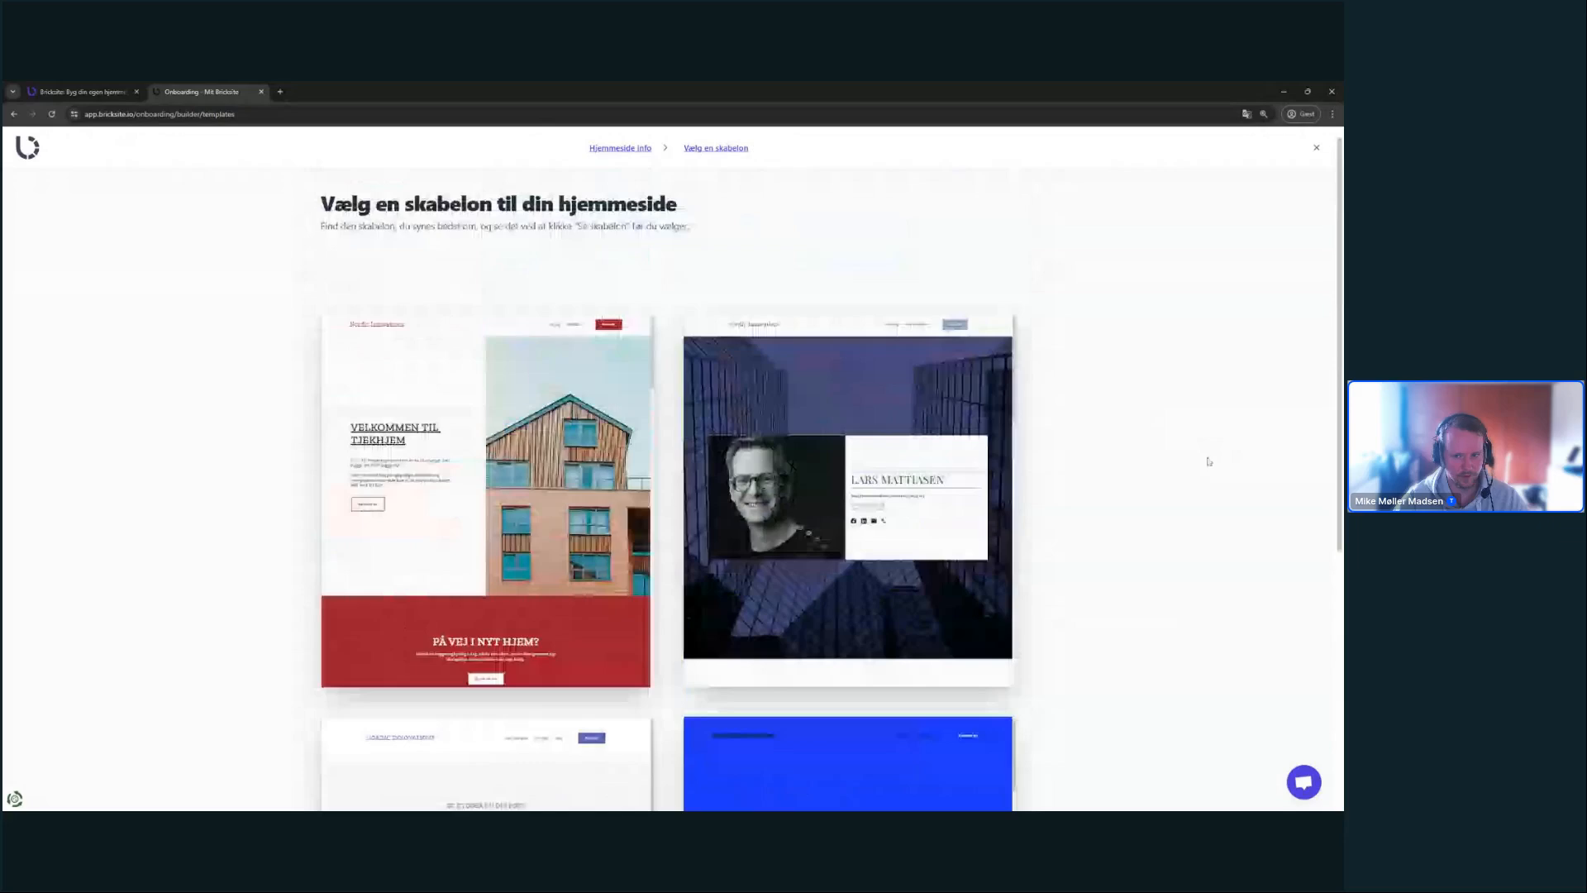
{"action": "scroll", "coordinate": [1203, 453], "scroll_direction": "down", "scroll_amount": 5}
- Browse the next pages of templates and open the Storm template preview
{"action": "left_click", "coordinate": [818, 748]}
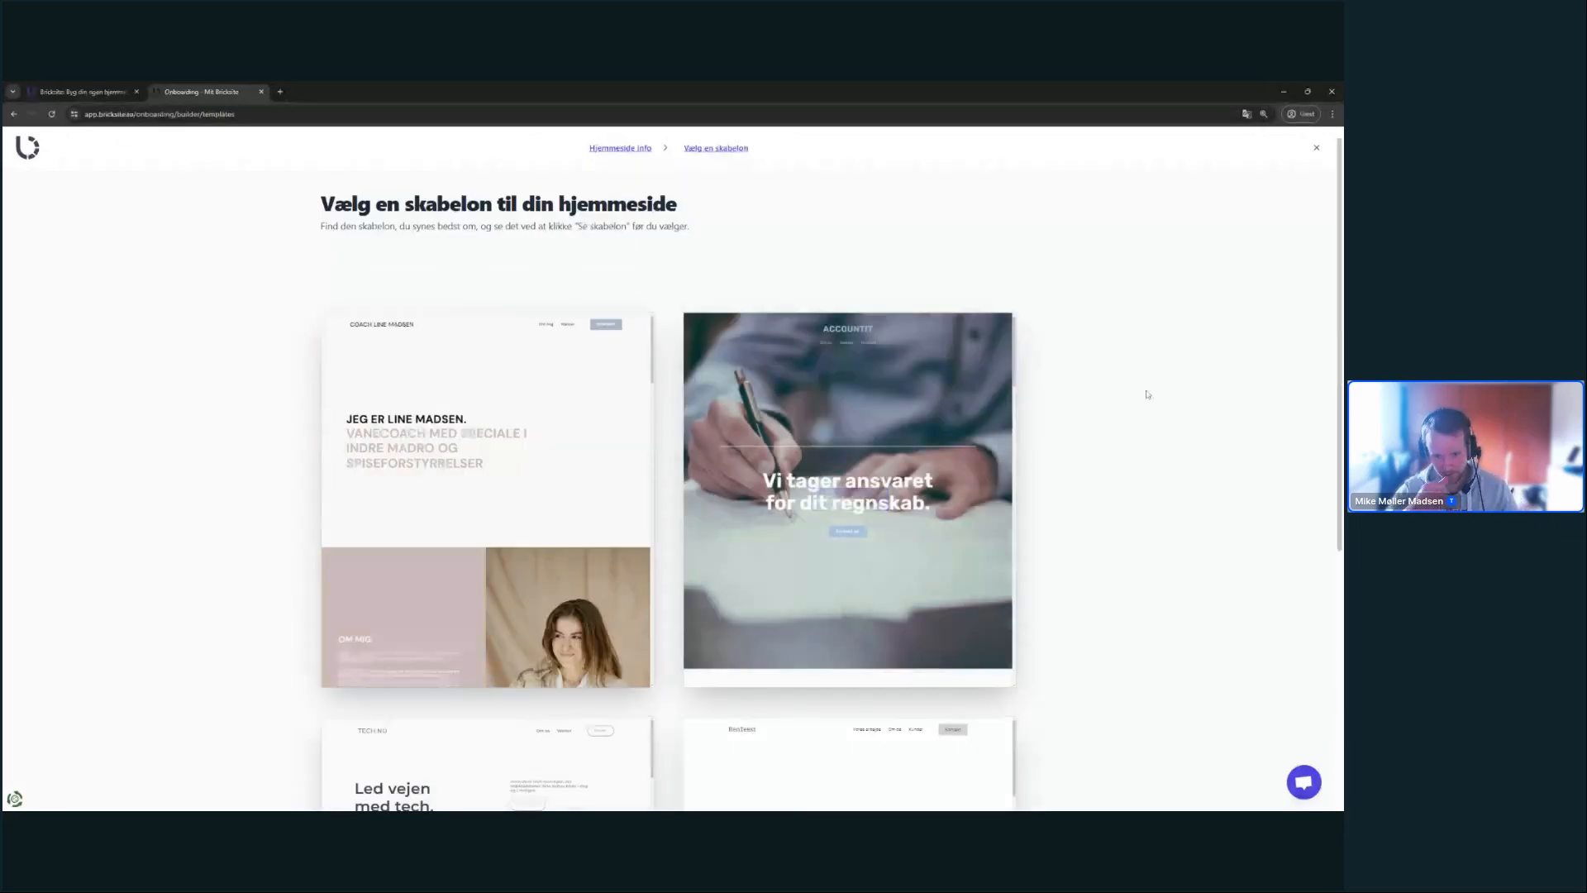
{"action": "scroll", "coordinate": [1116, 430], "scroll_direction": "down", "scroll_amount": 2}
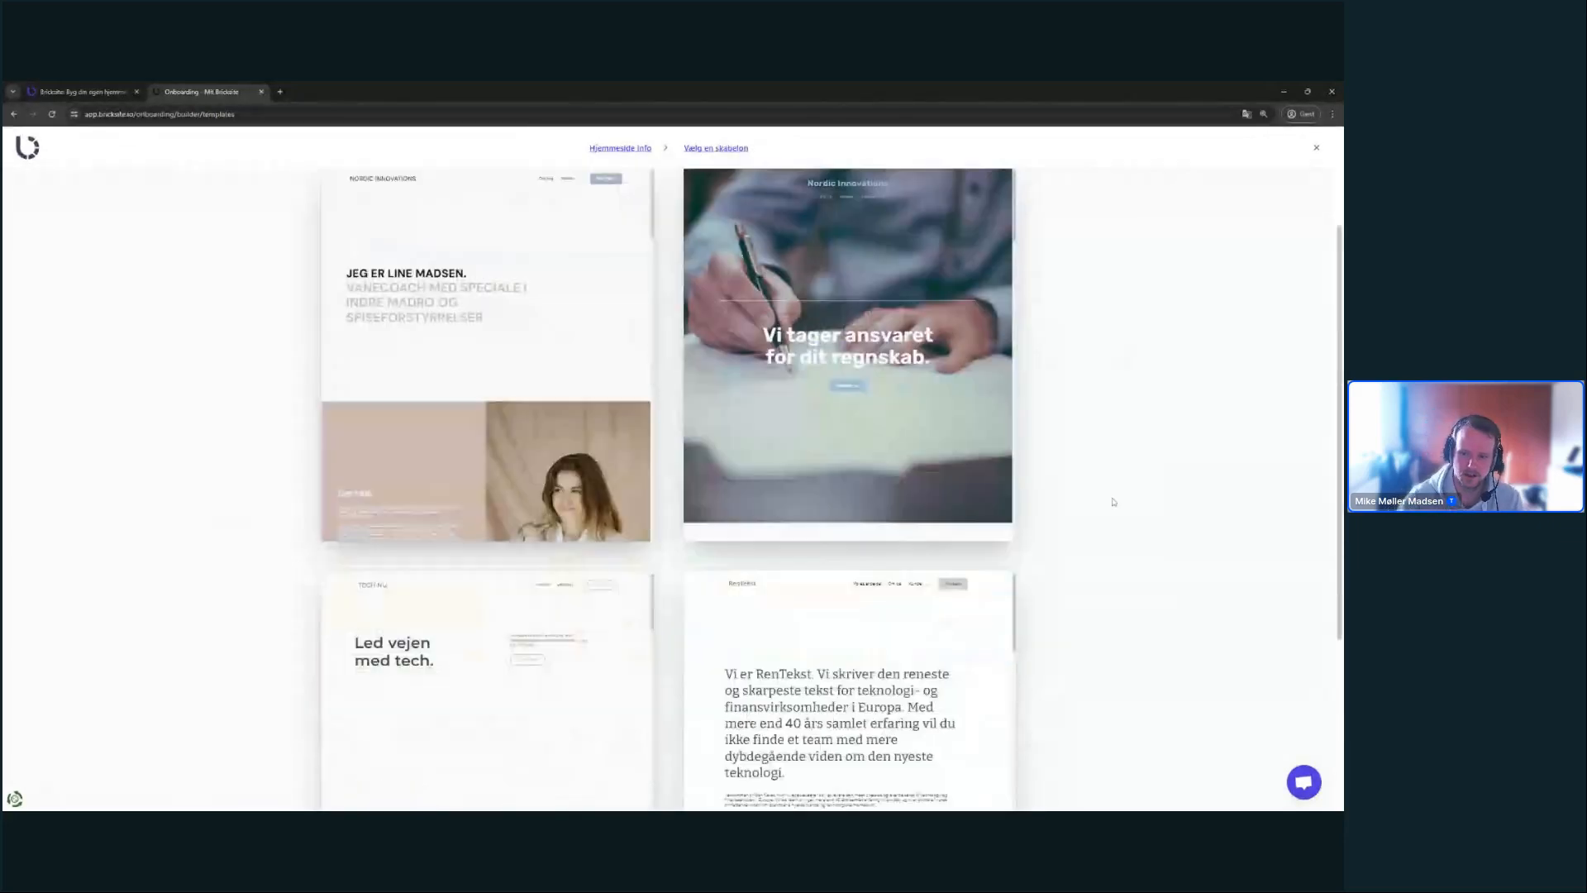
{"action": "scroll", "coordinate": [1113, 502], "scroll_direction": "down", "scroll_amount": 3}
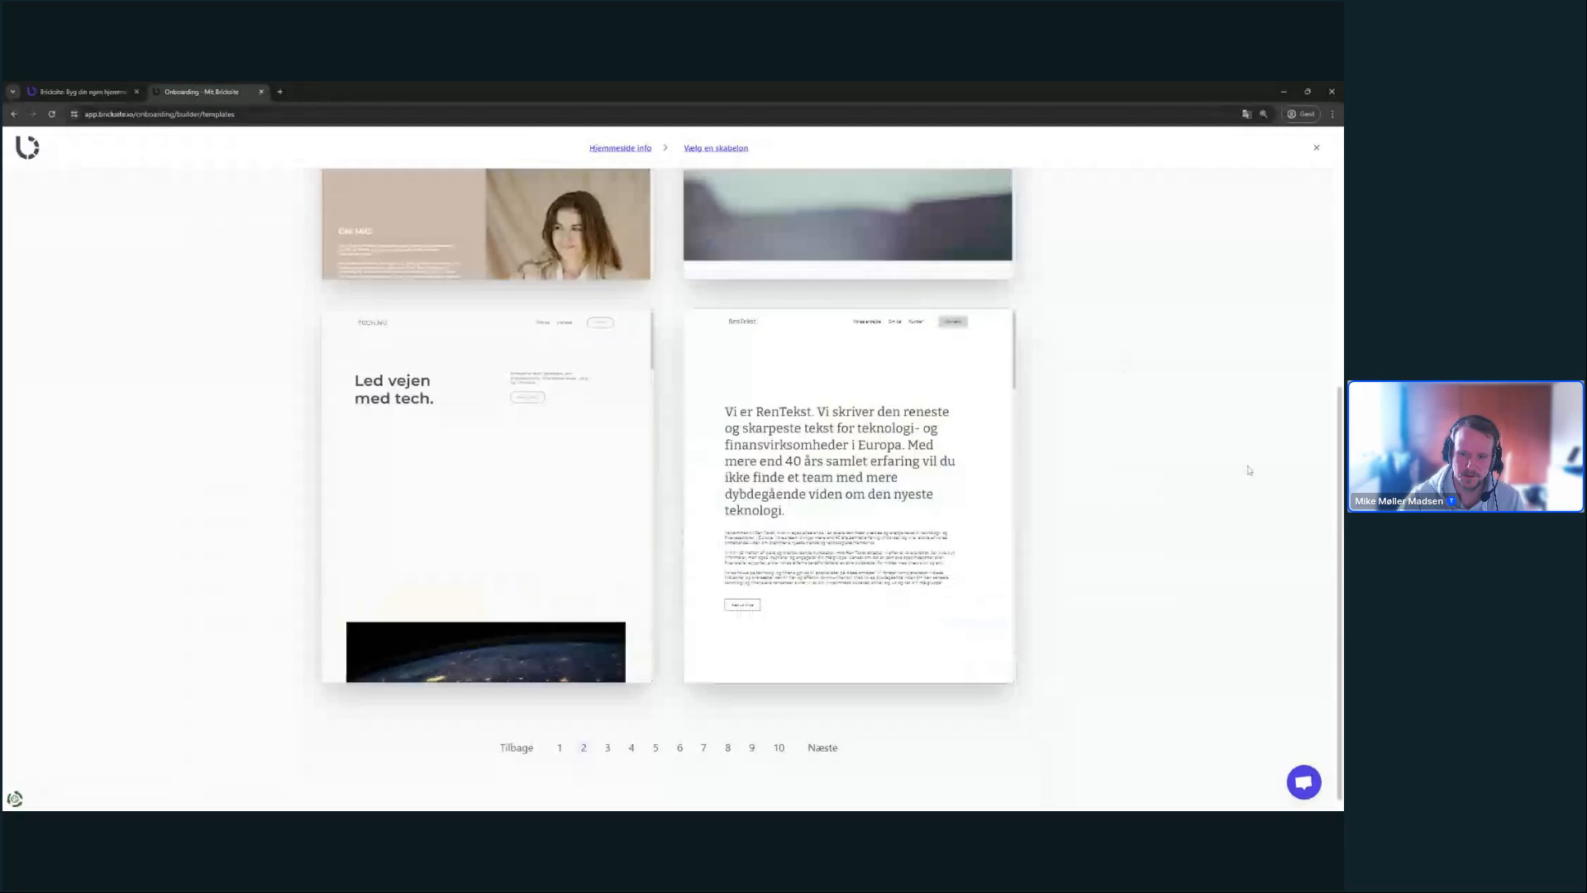
{"action": "left_click", "coordinate": [833, 749]}
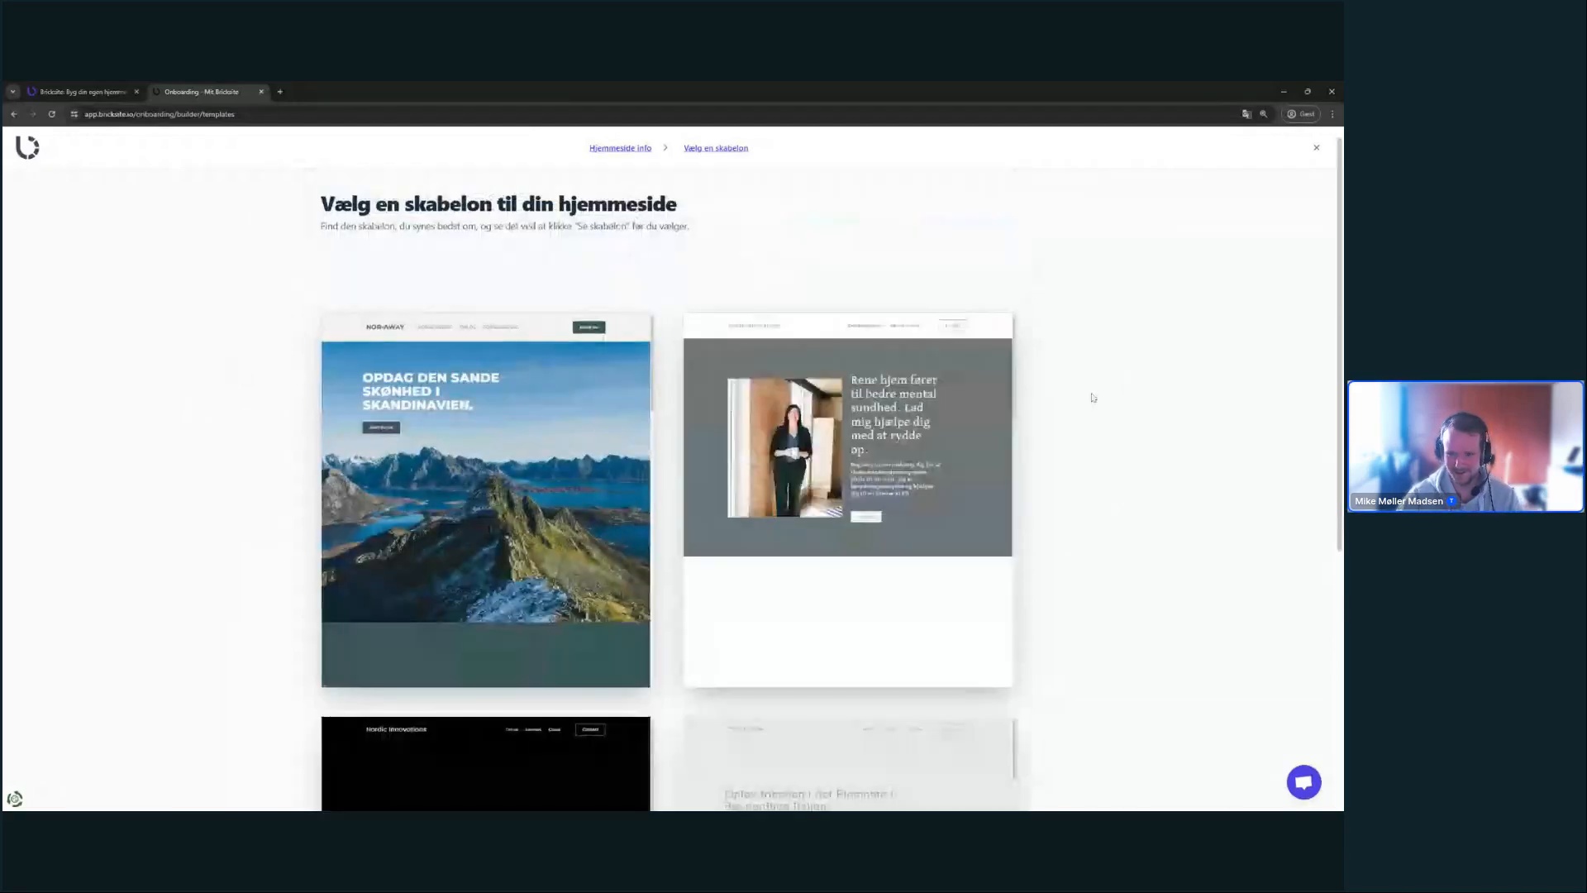
{"action": "scroll", "coordinate": [1108, 496], "scroll_direction": "down", "scroll_amount": 2}
{"action": "scroll", "coordinate": [1107, 546], "scroll_direction": "down", "scroll_amount": 3}
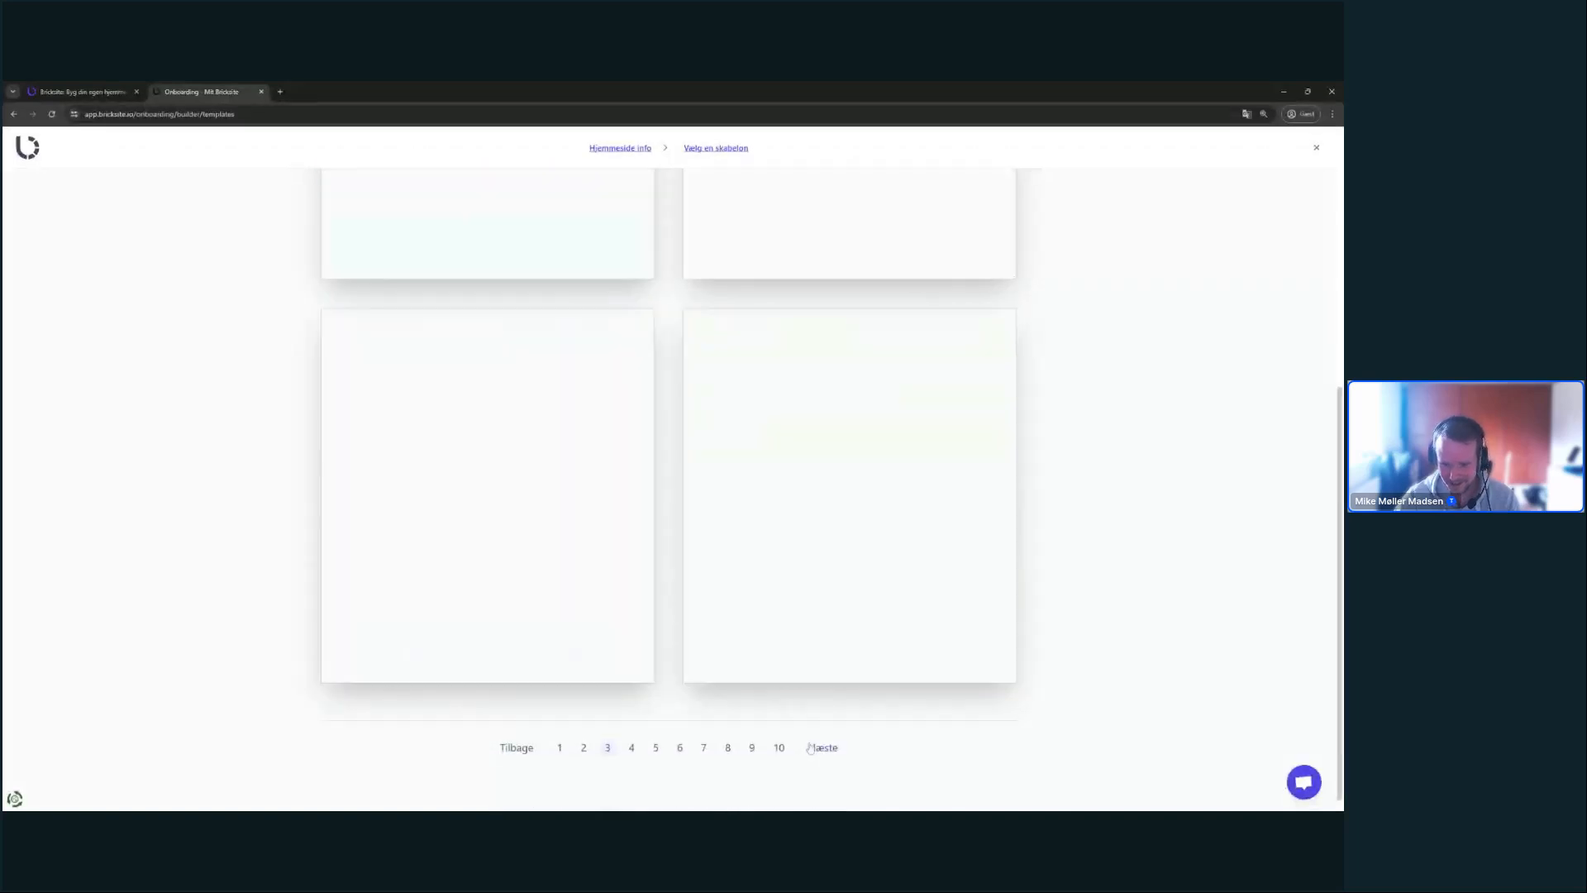
{"action": "scroll", "coordinate": [284, 311], "scroll_direction": "up", "scroll_amount": 3}
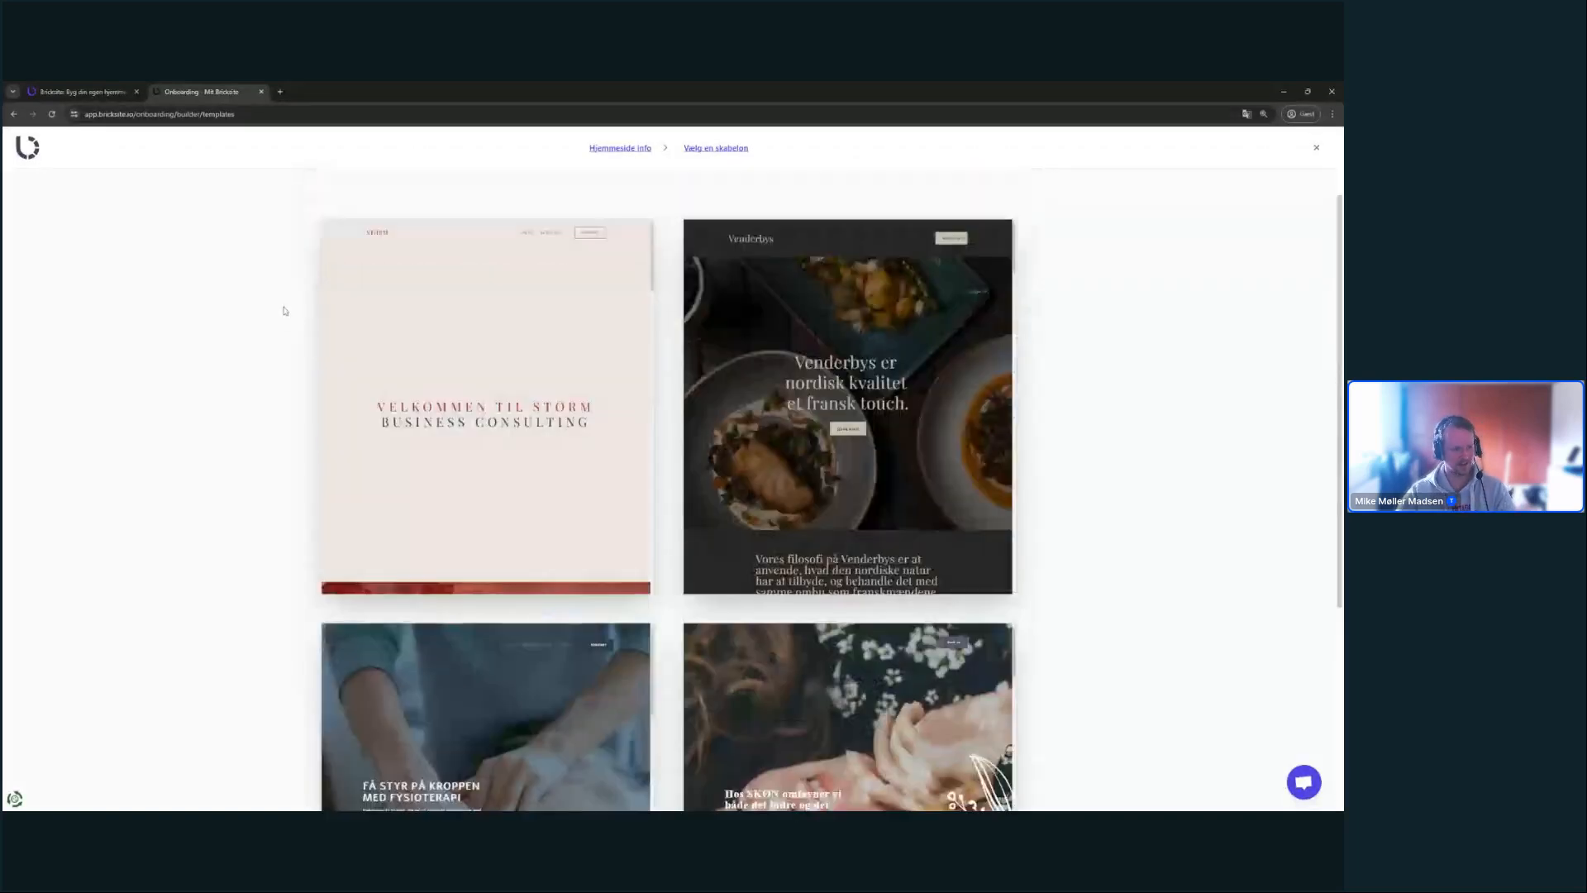
{"action": "scroll", "coordinate": [1033, 364], "scroll_direction": "down", "scroll_amount": 2}
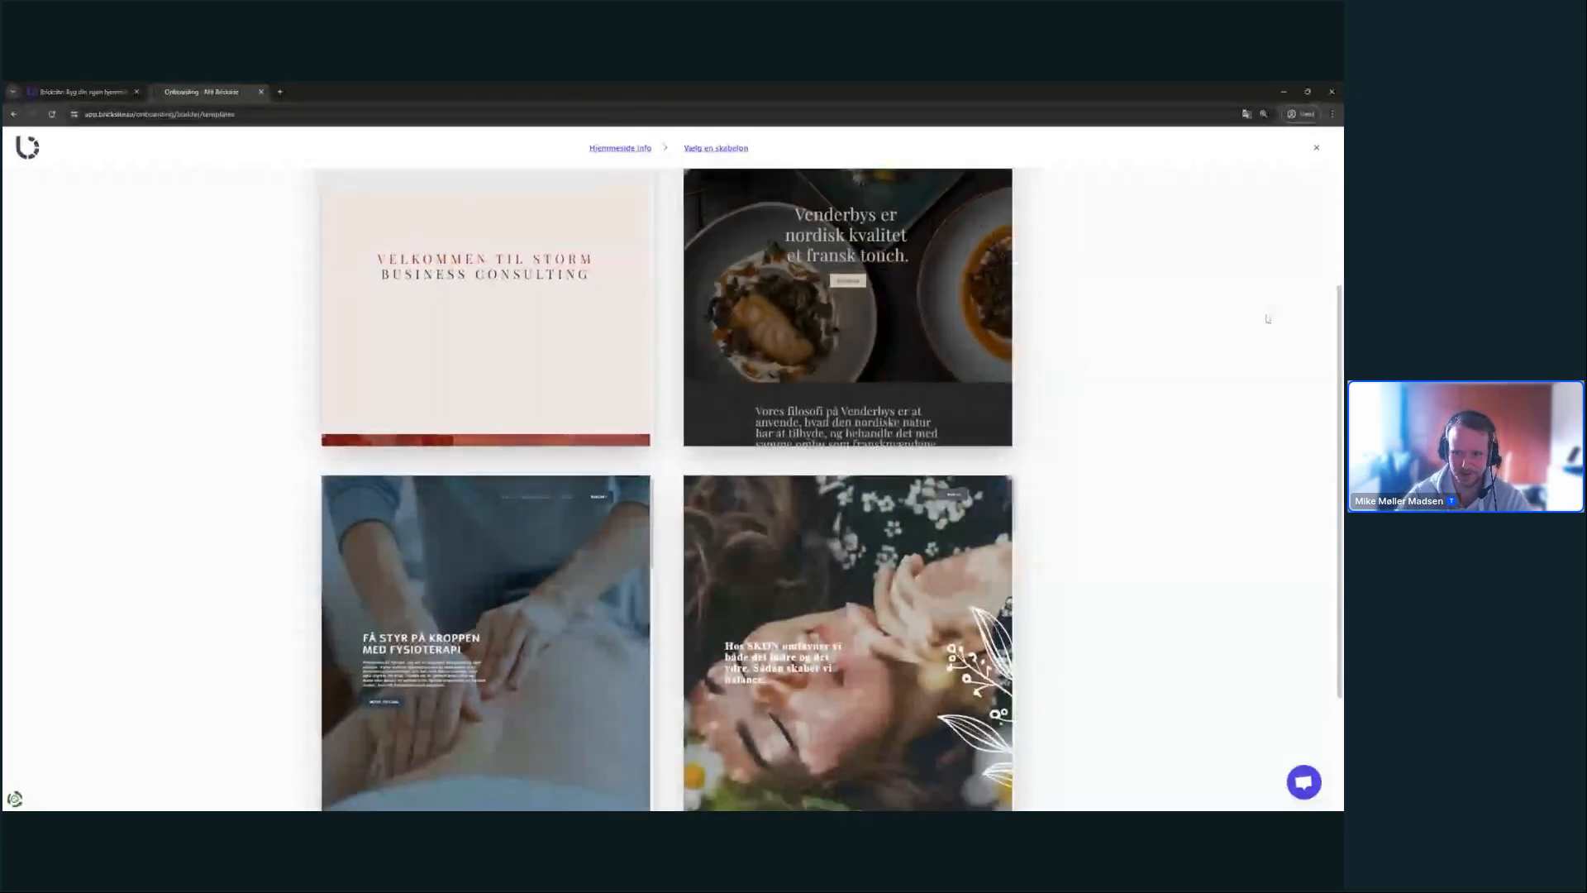
{"action": "scroll", "coordinate": [1078, 272], "scroll_direction": "up", "scroll_amount": 2}
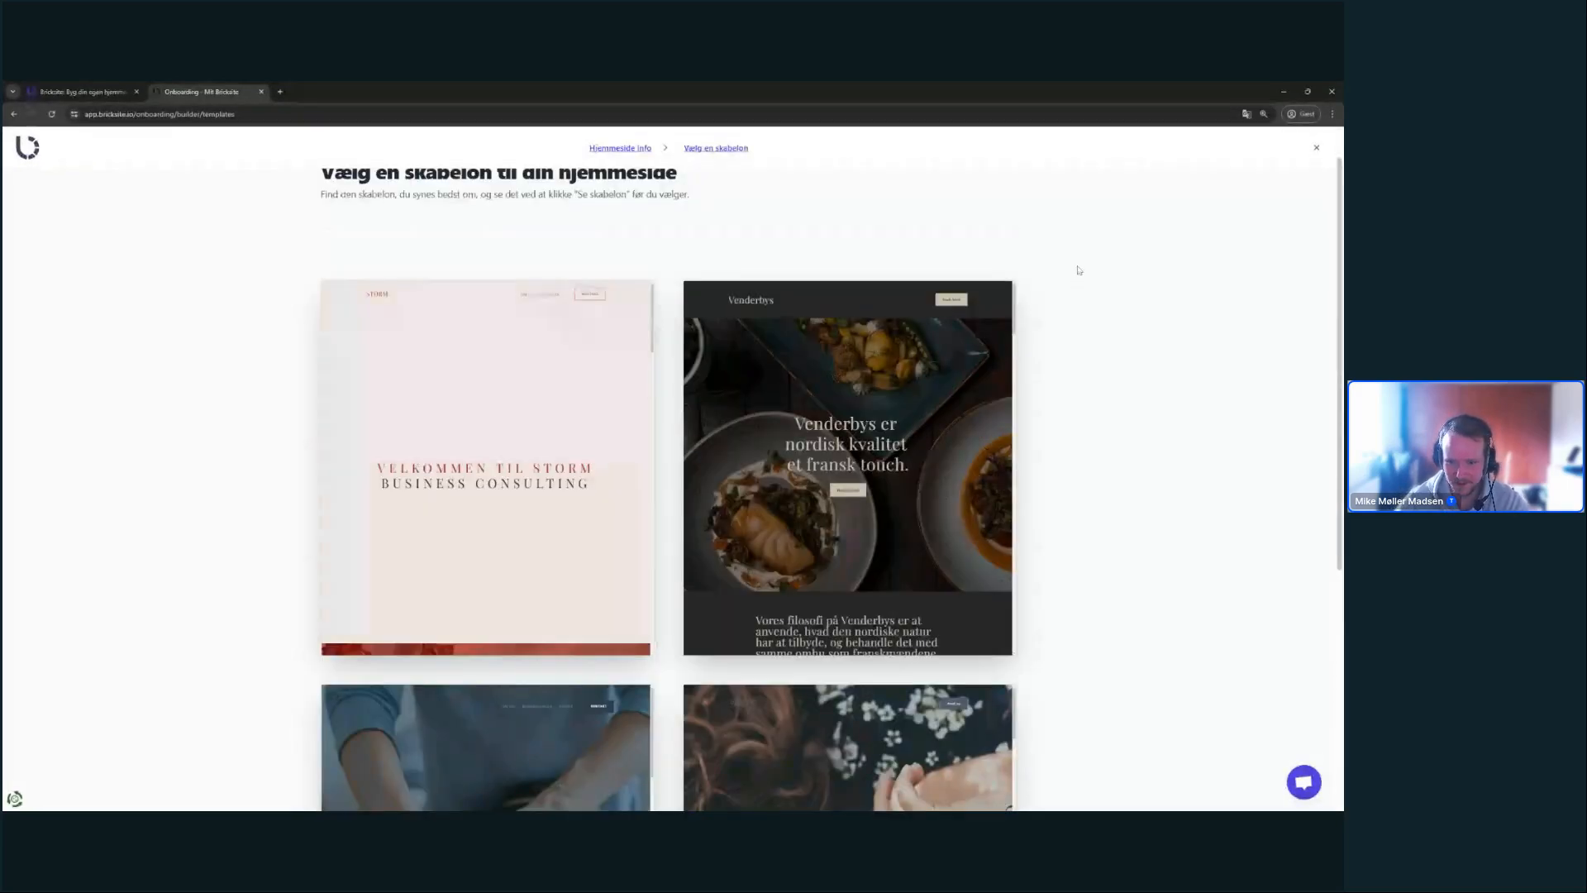
{"action": "scroll", "coordinate": [1091, 285], "scroll_direction": "down", "scroll_amount": 2}
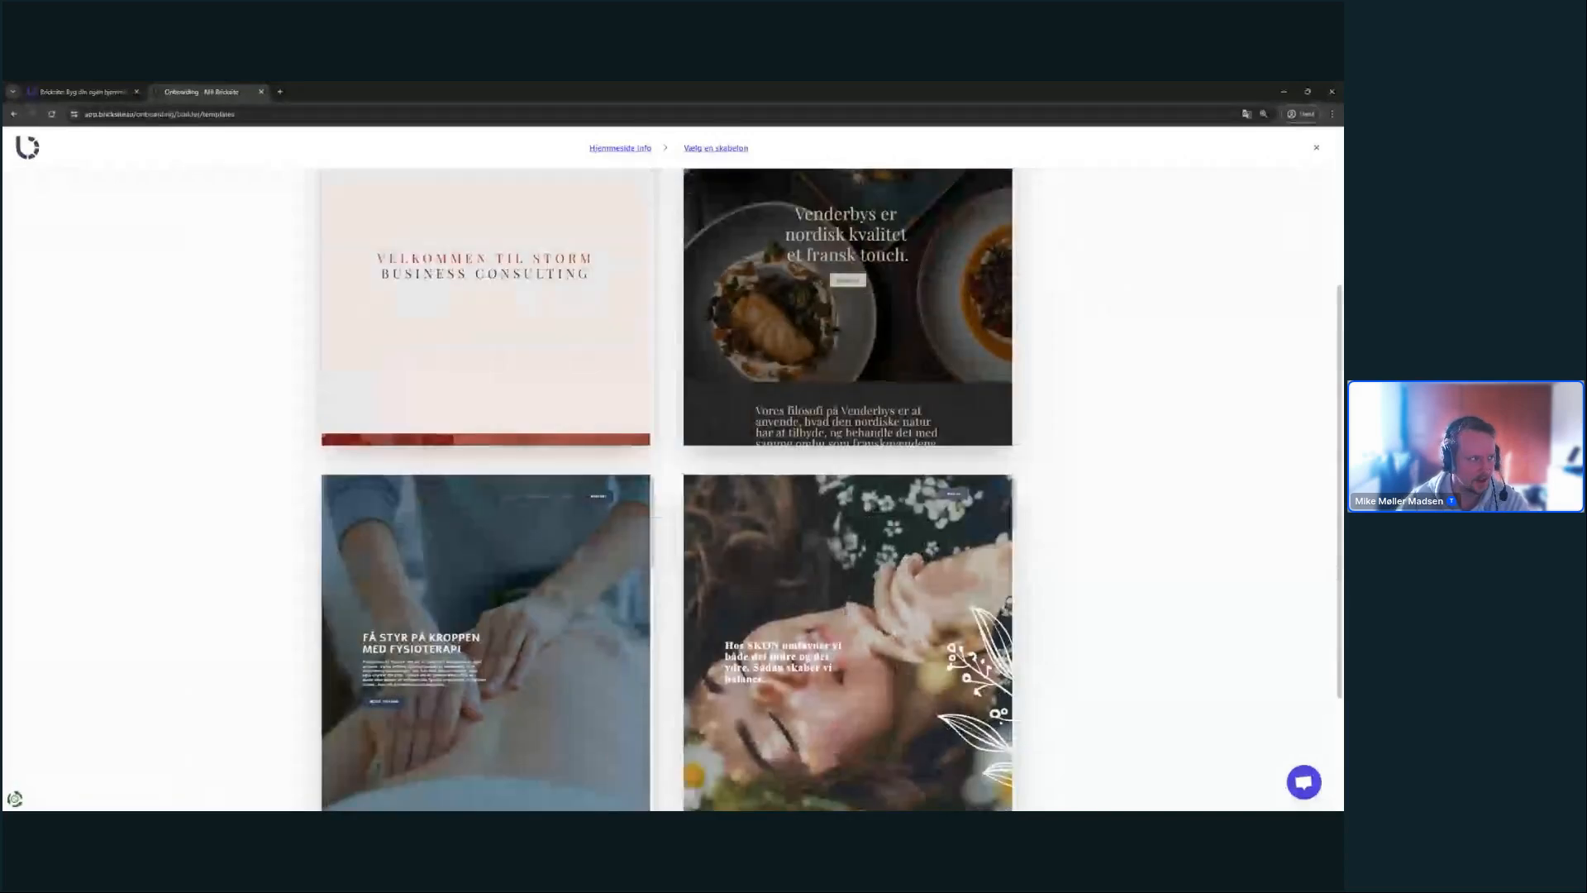
{"action": "scroll", "coordinate": [1073, 453], "scroll_direction": "down", "scroll_amount": 2}
{"action": "scroll", "coordinate": [1099, 451], "scroll_direction": "up", "scroll_amount": 4}
{"action": "scroll", "coordinate": [1157, 444], "scroll_direction": "down", "scroll_amount": 4}
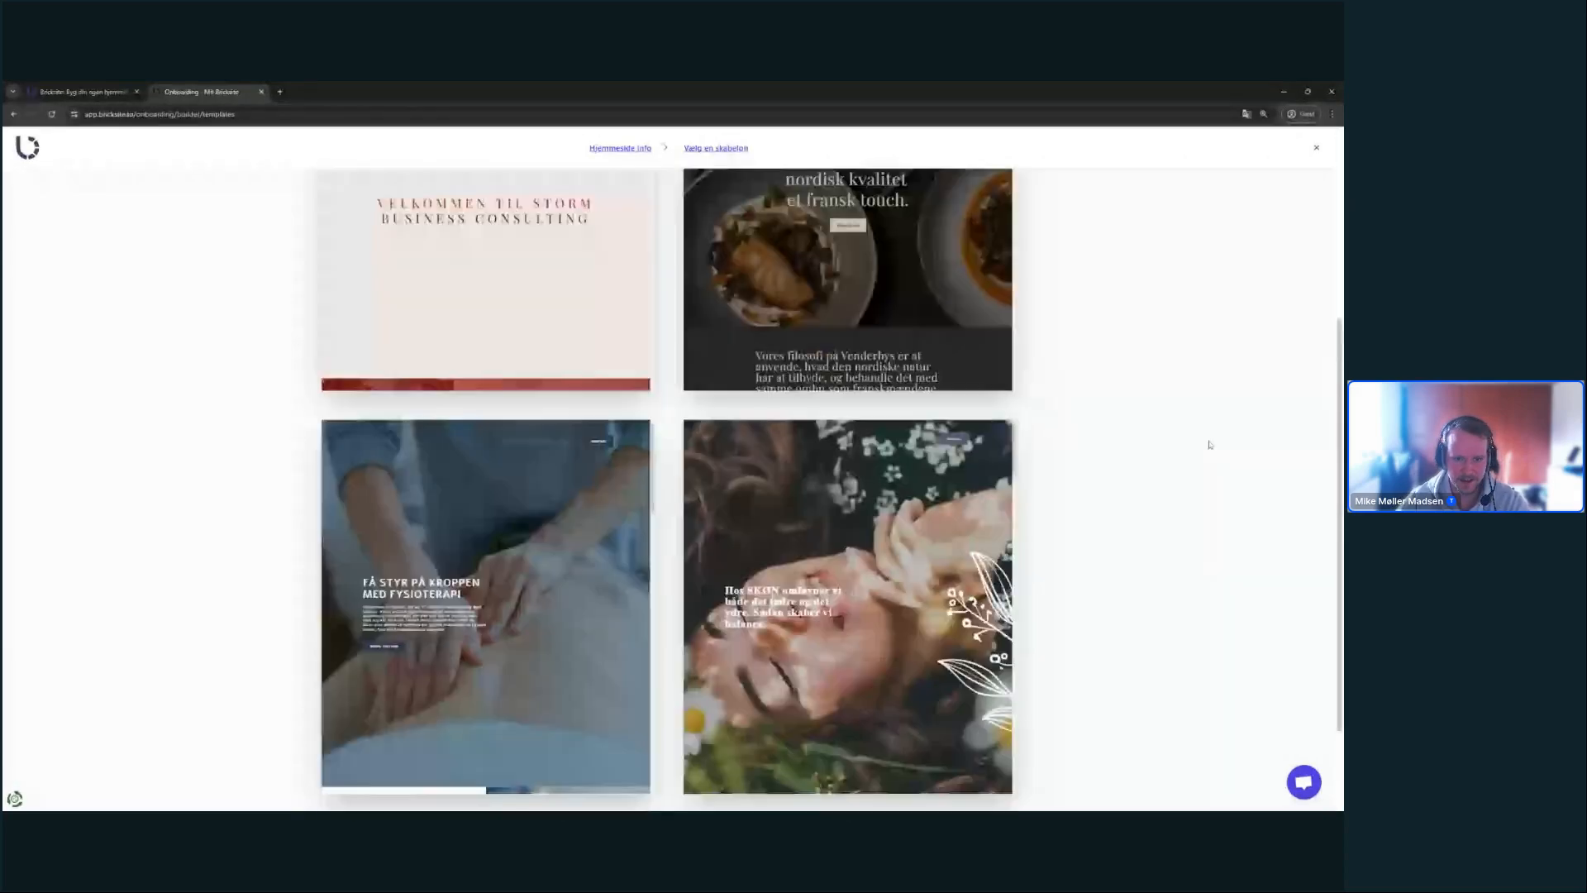
{"action": "scroll", "coordinate": [1198, 458], "scroll_direction": "up", "scroll_amount": 4}
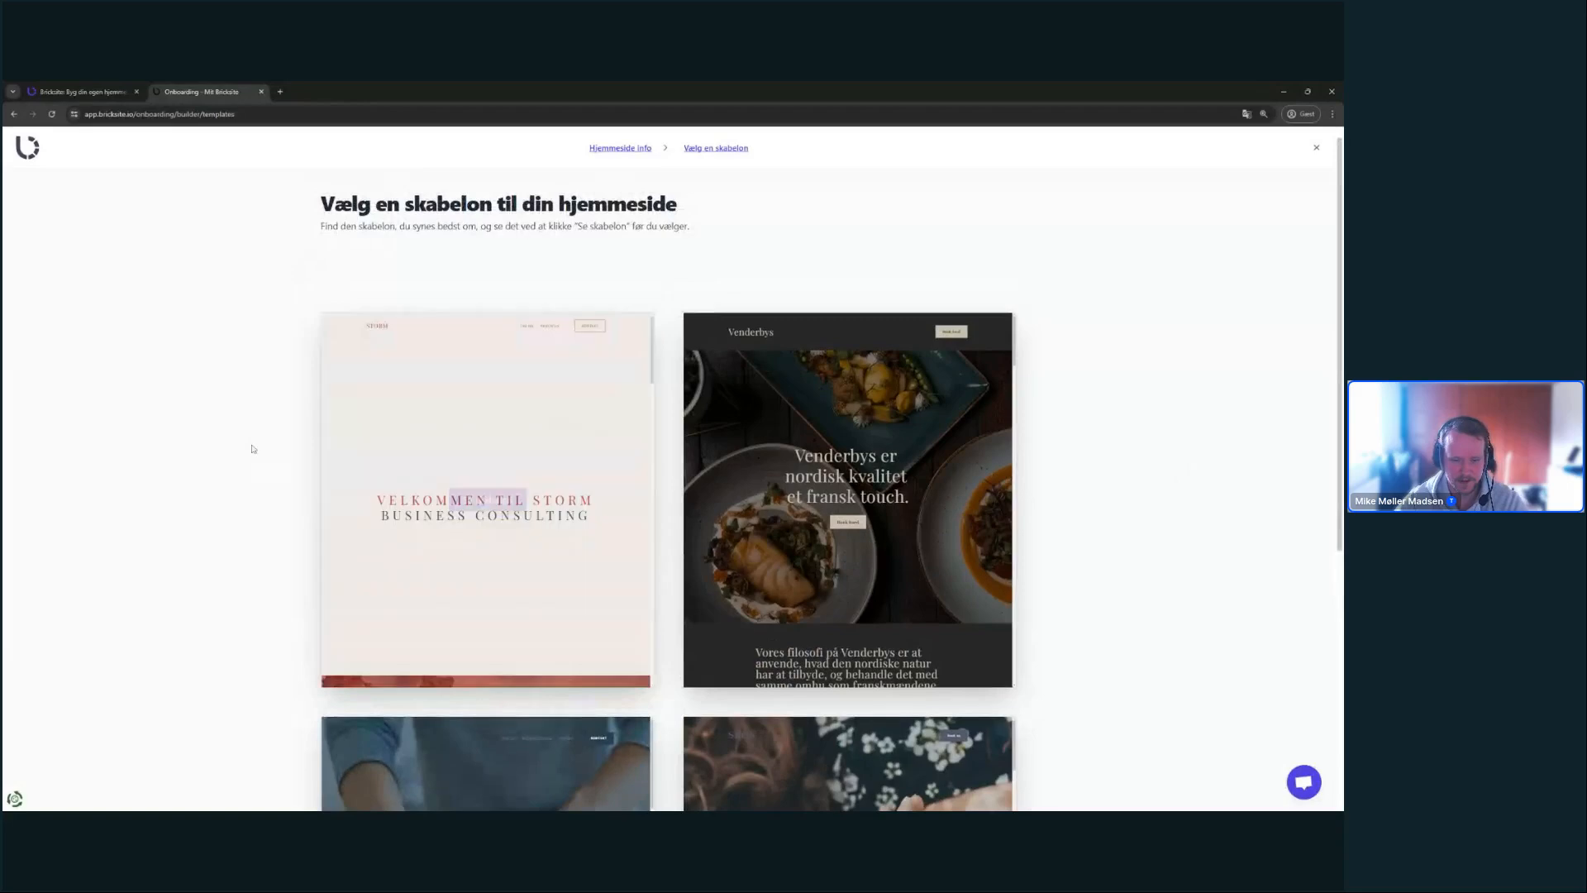
{"action": "mouse_move", "coordinate": [439, 370]}
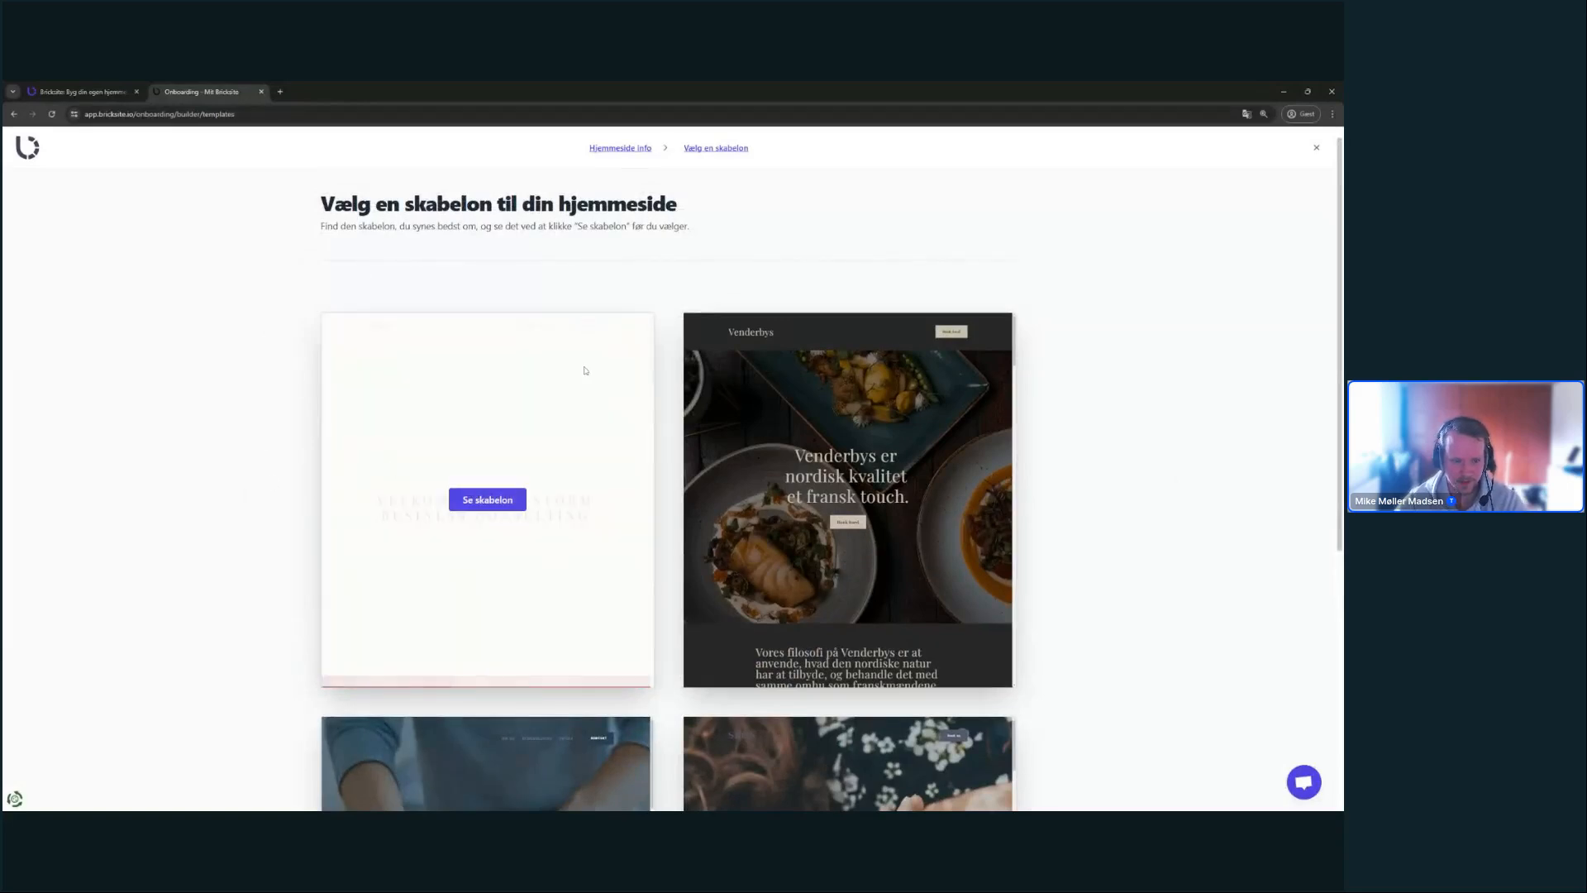
{"action": "left_click", "coordinate": [487, 500]}
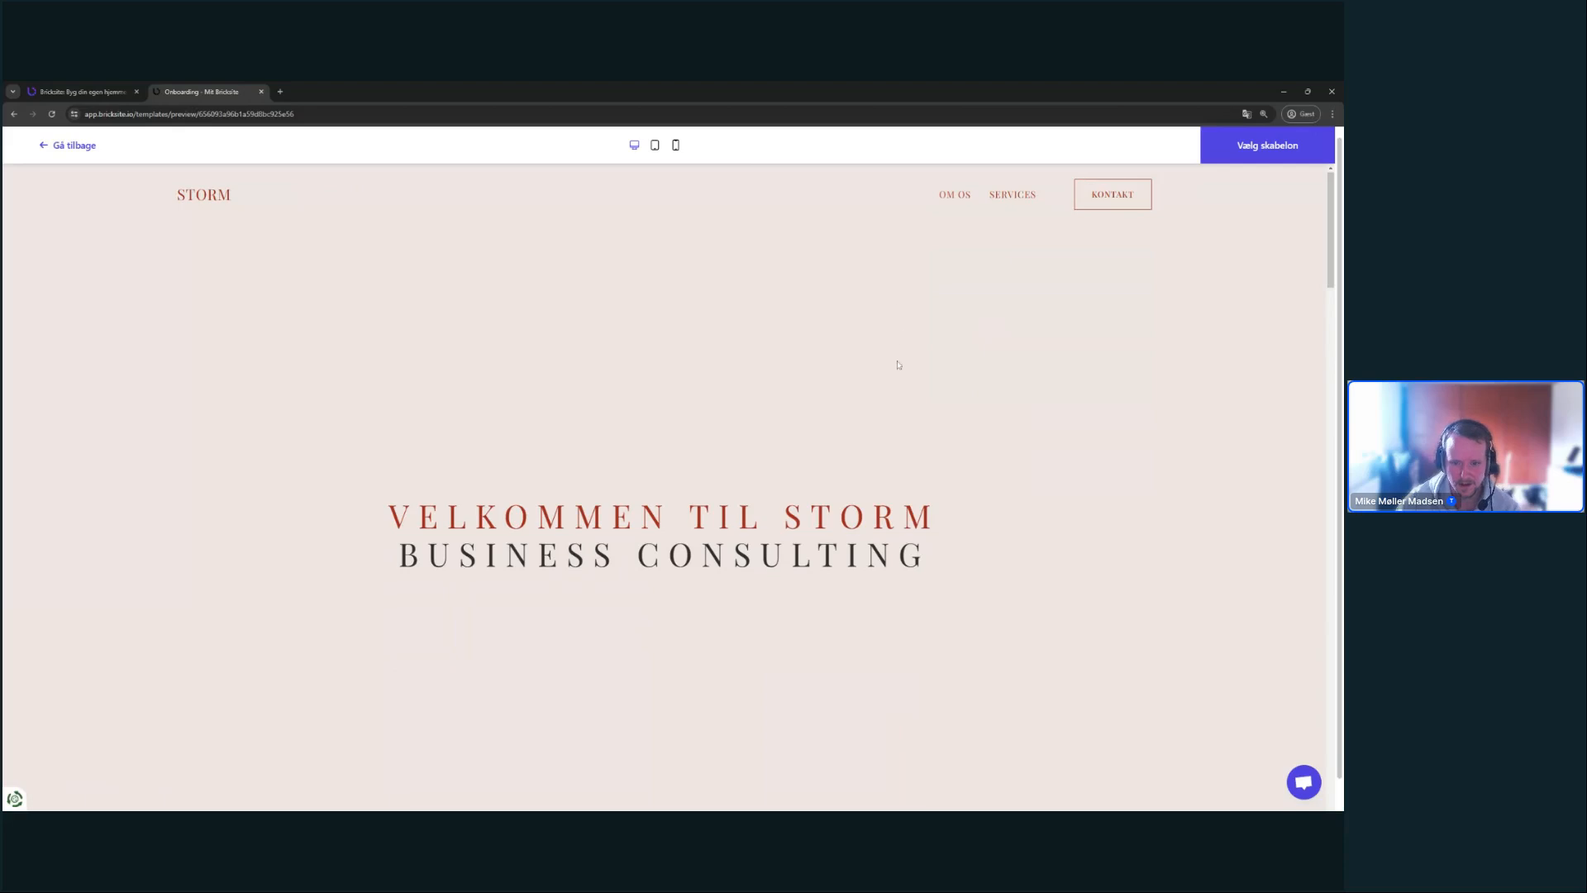
- Scroll through the Storm desktop preview down to its footer text
{"action": "scroll", "coordinate": [901, 372], "scroll_direction": "down", "scroll_amount": 7}
{"action": "scroll", "coordinate": [900, 395], "scroll_direction": "down", "scroll_amount": 15}
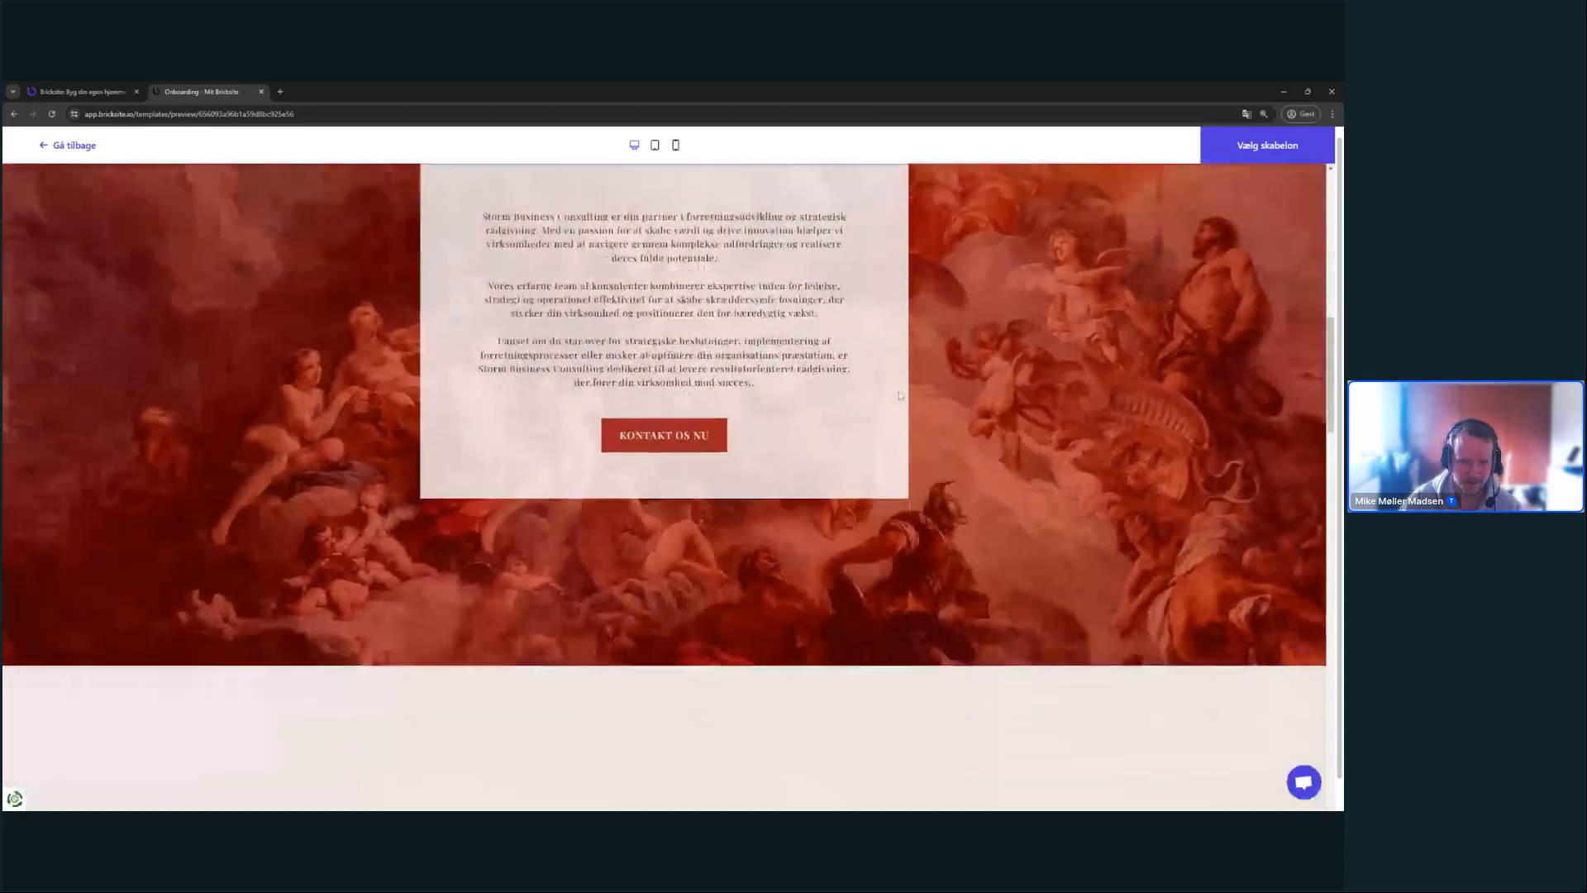
{"action": "scroll", "coordinate": [900, 395], "scroll_direction": "down", "scroll_amount": 15}
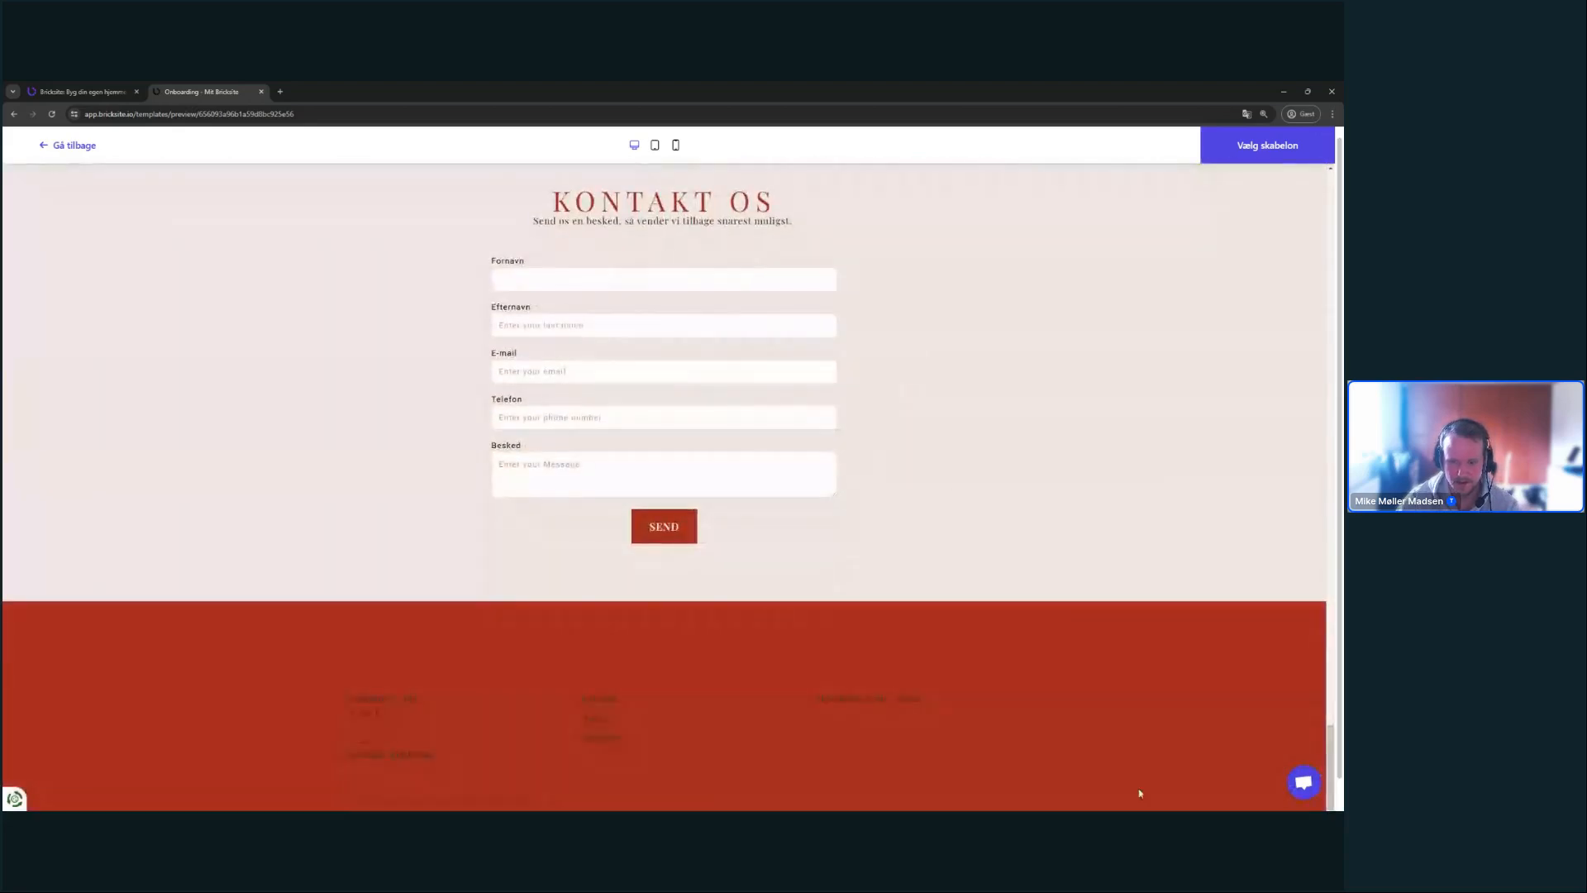
{"action": "left_click_drag", "start_coordinate": [879, 667], "coordinate": [1173, 776]}
{"action": "left_click", "coordinate": [250, 626]}
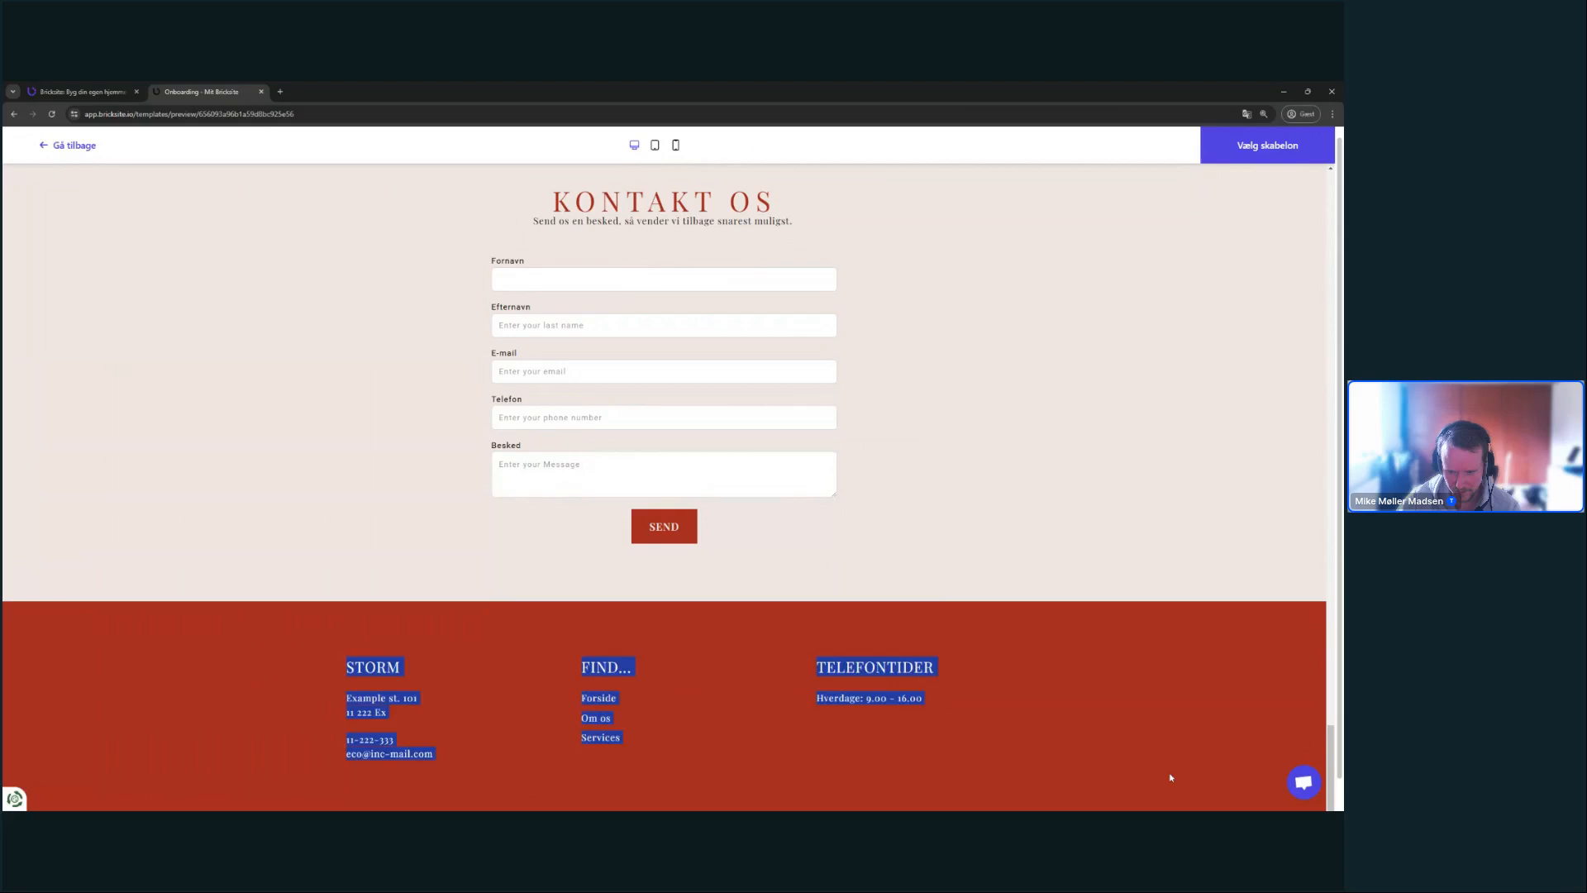
{"action": "left_click", "coordinate": [1137, 698]}
{"action": "scroll", "coordinate": [1138, 699], "scroll_direction": "up", "scroll_amount": 20}
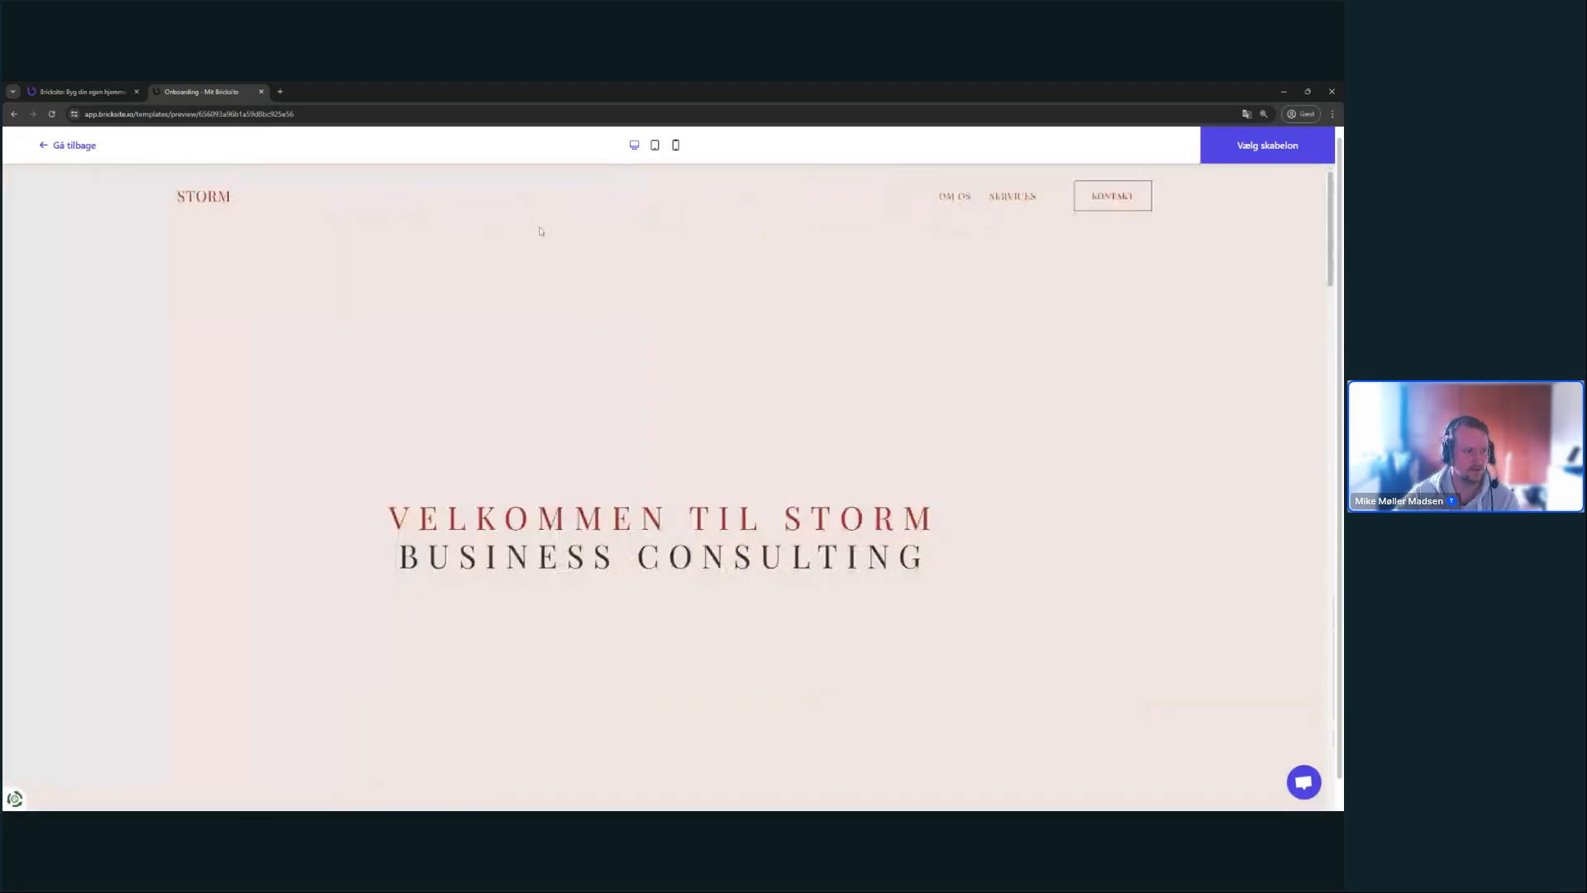
- Check the Storm preview in tablet and mobile layouts, then return to desktop
{"action": "left_click", "coordinate": [655, 144]}
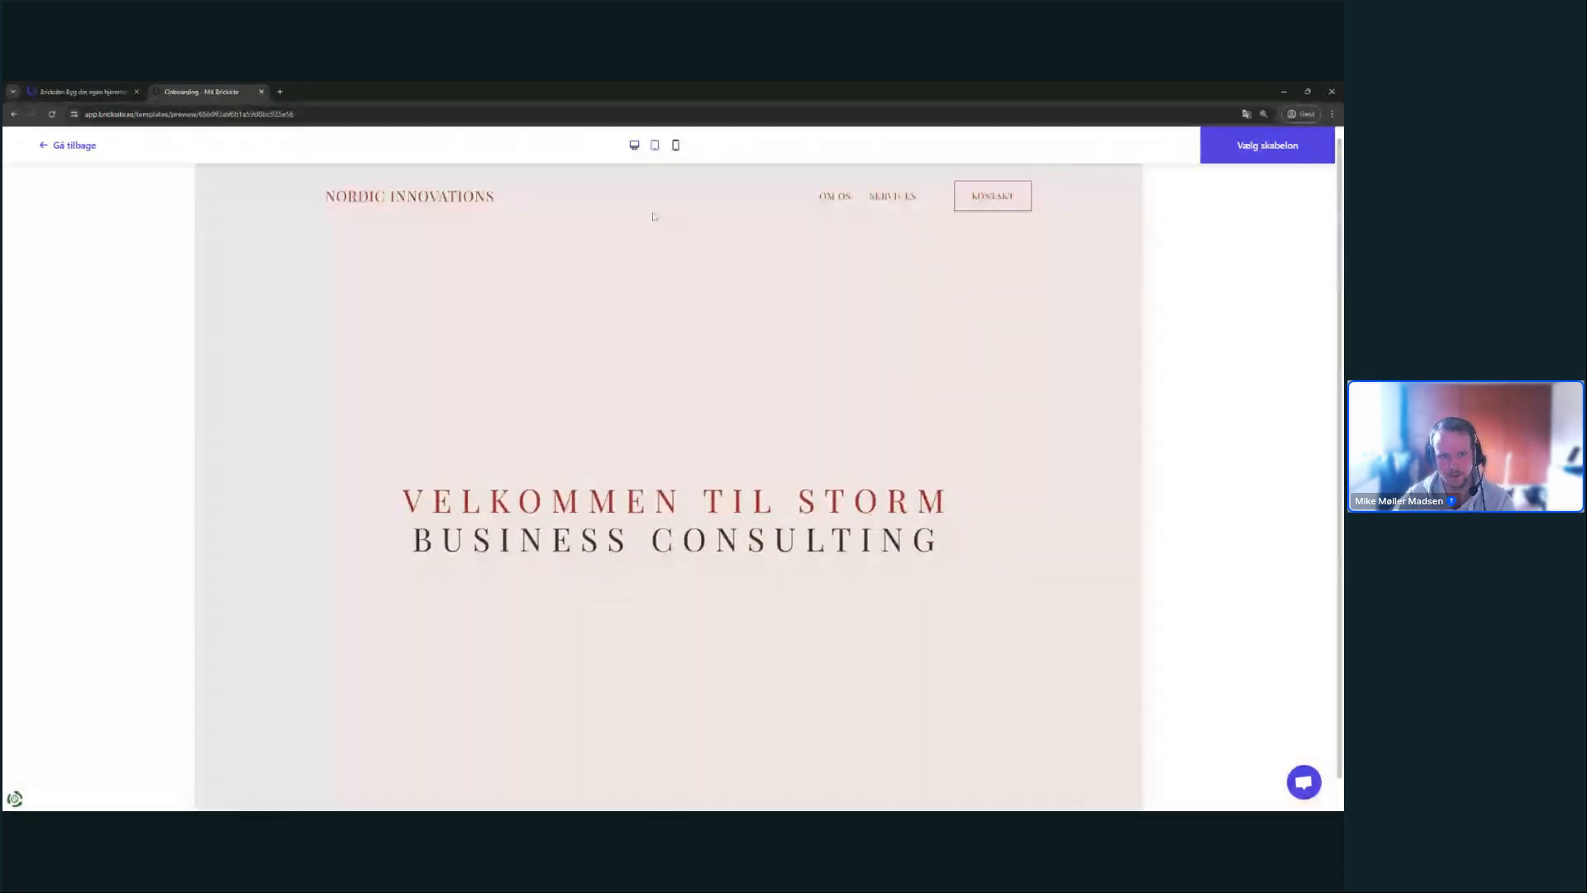
{"action": "scroll", "coordinate": [767, 353], "scroll_direction": "down", "scroll_amount": 5}
{"action": "left_click_drag", "start_coordinate": [886, 286], "coordinate": [868, 395]}
{"action": "scroll", "coordinate": [867, 395], "scroll_direction": "up", "scroll_amount": 10}
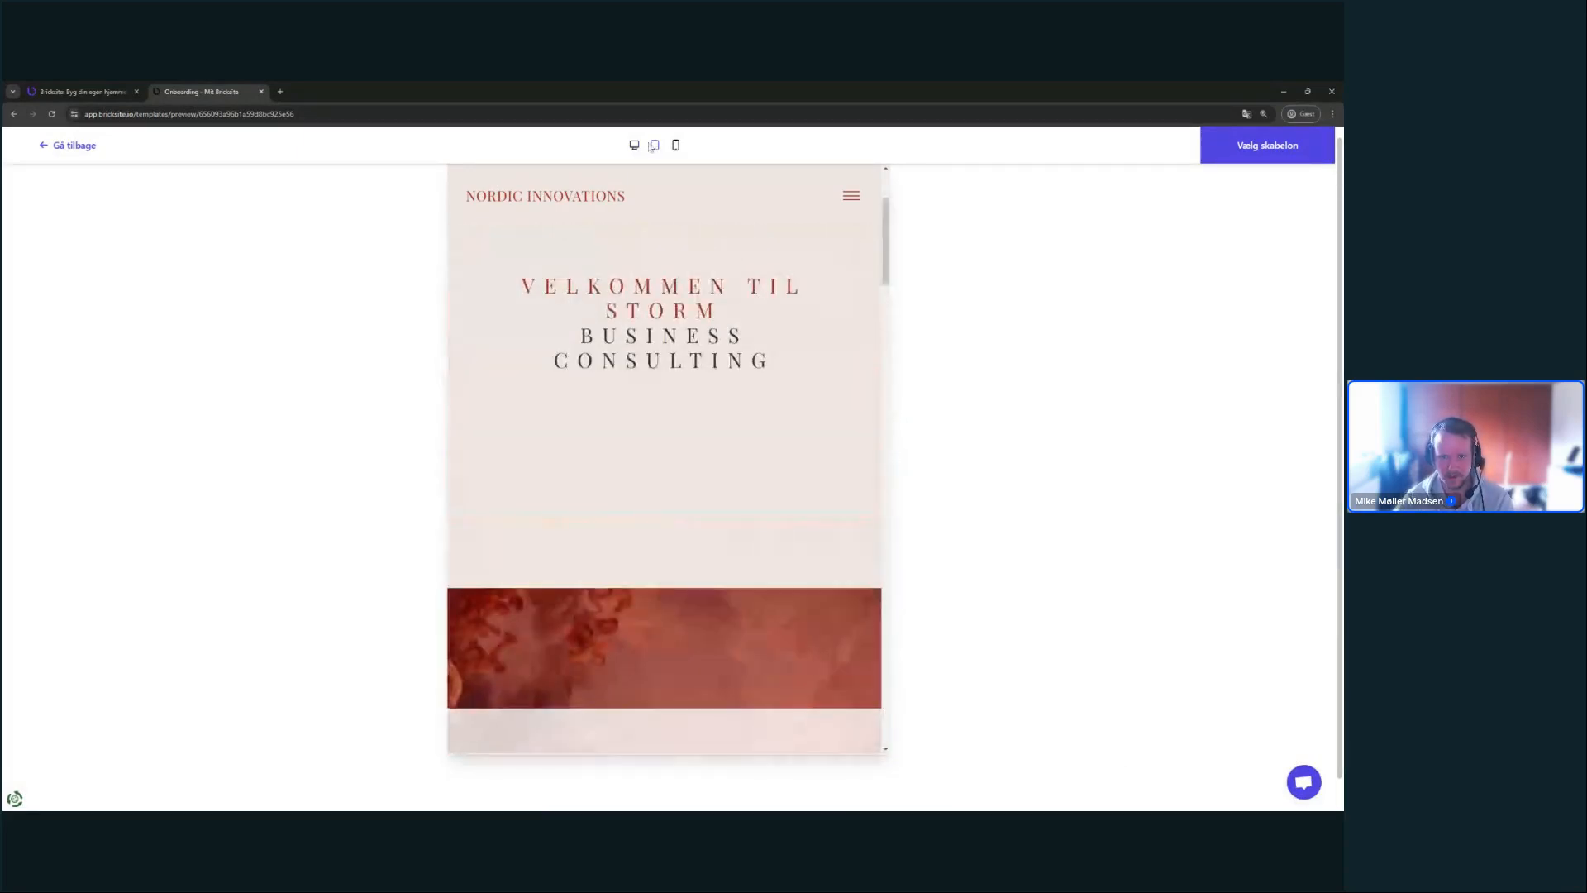
{"action": "left_click", "coordinate": [675, 144]}
{"action": "left_click_drag", "start_coordinate": [791, 226], "coordinate": [957, 342]}
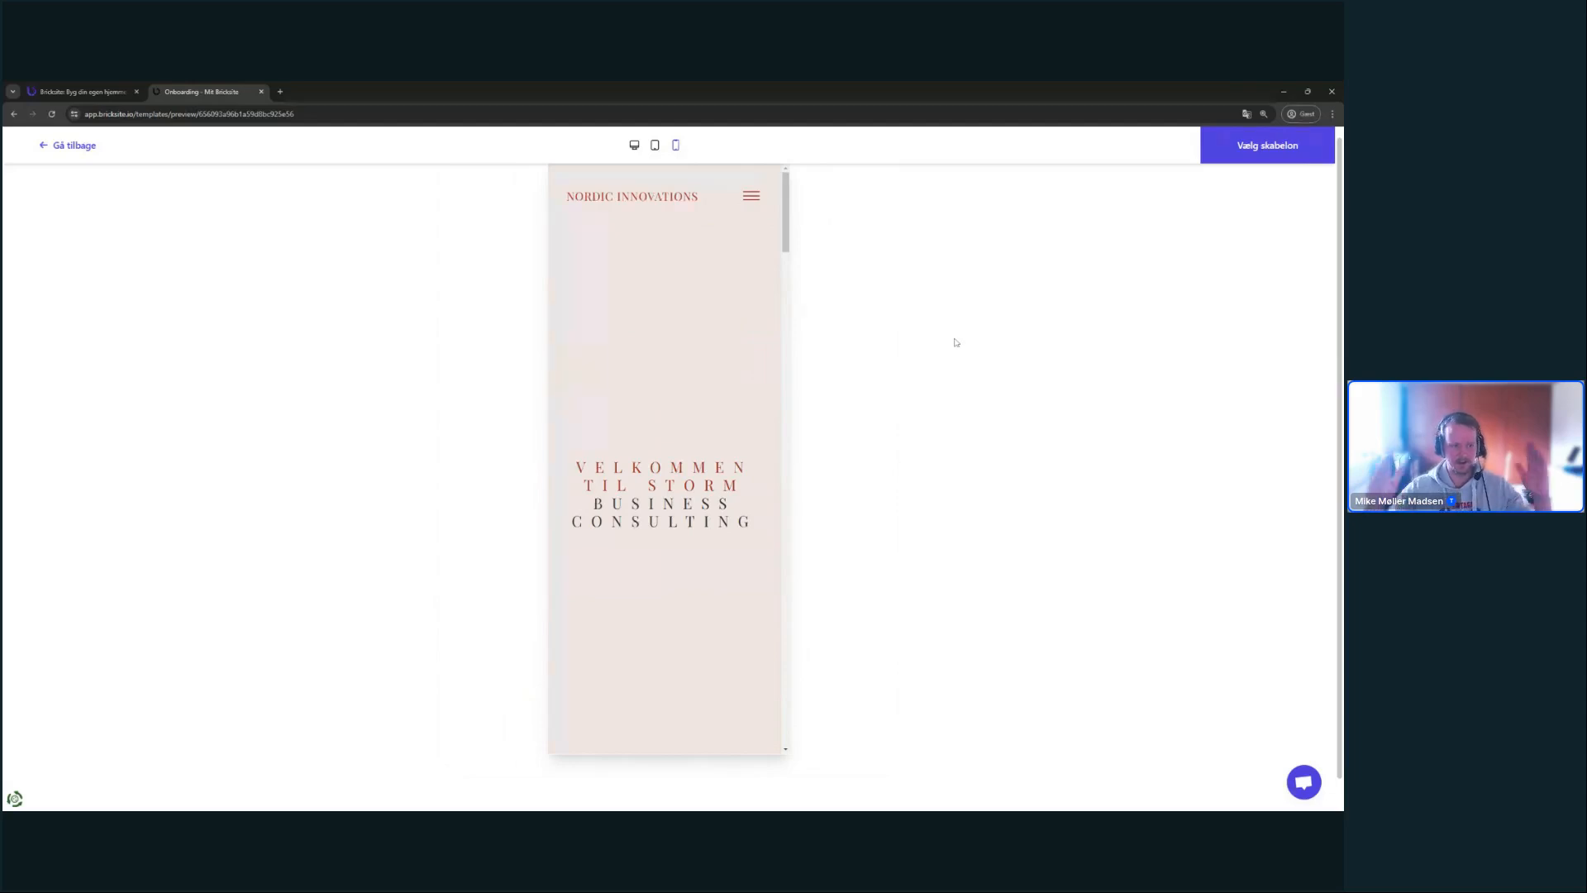
{"action": "left_click", "coordinate": [634, 145]}
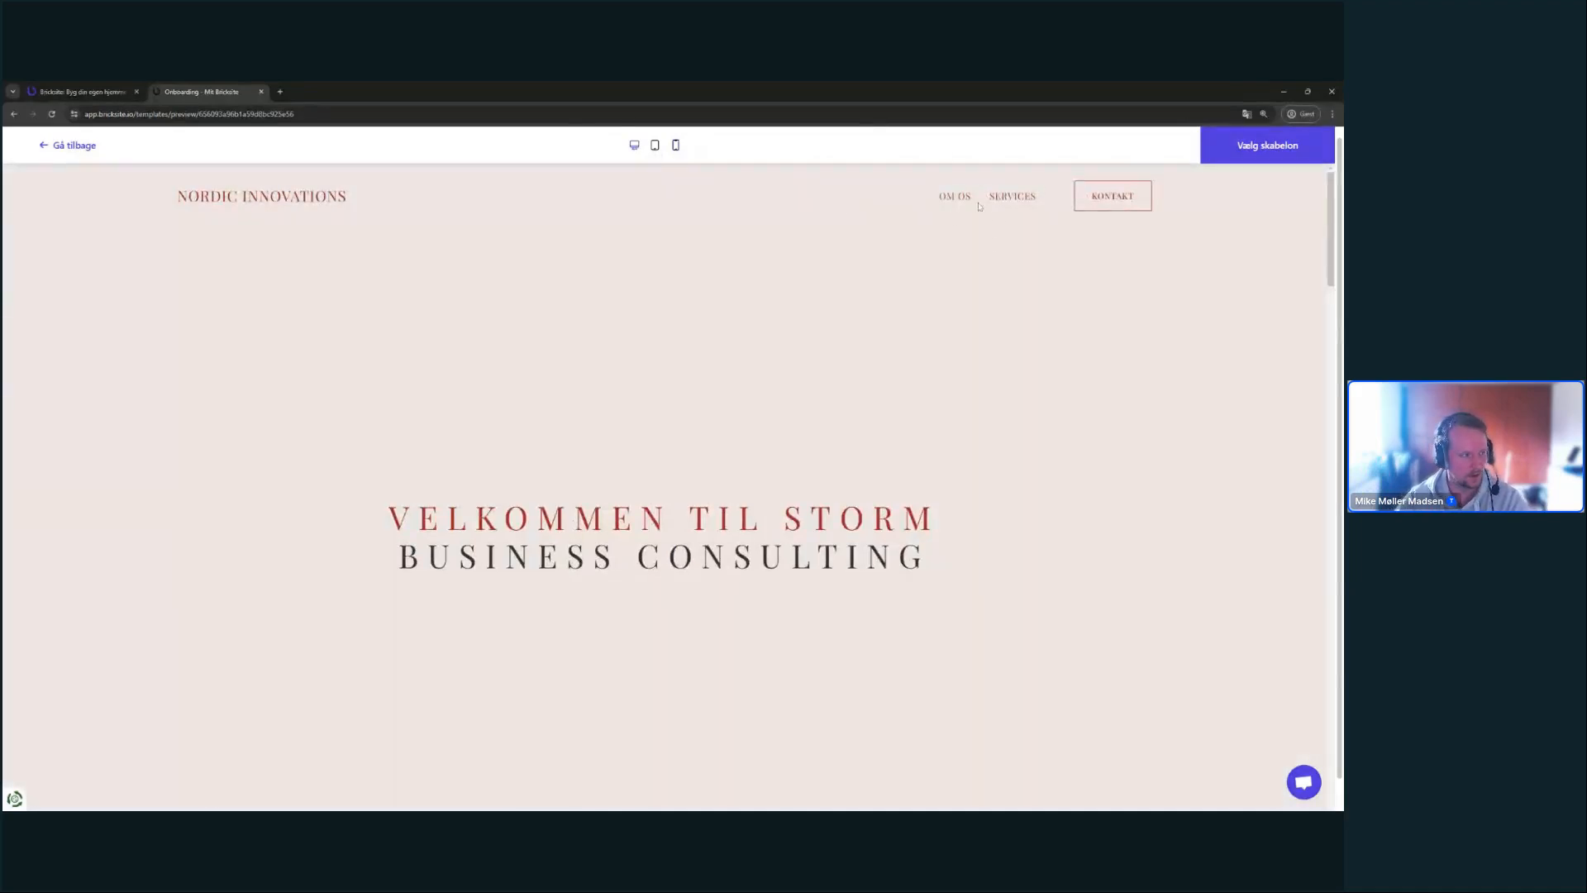
- Open and close the mobile hamburger menu, then restore the desktop preview
{"action": "left_click", "coordinate": [675, 145]}
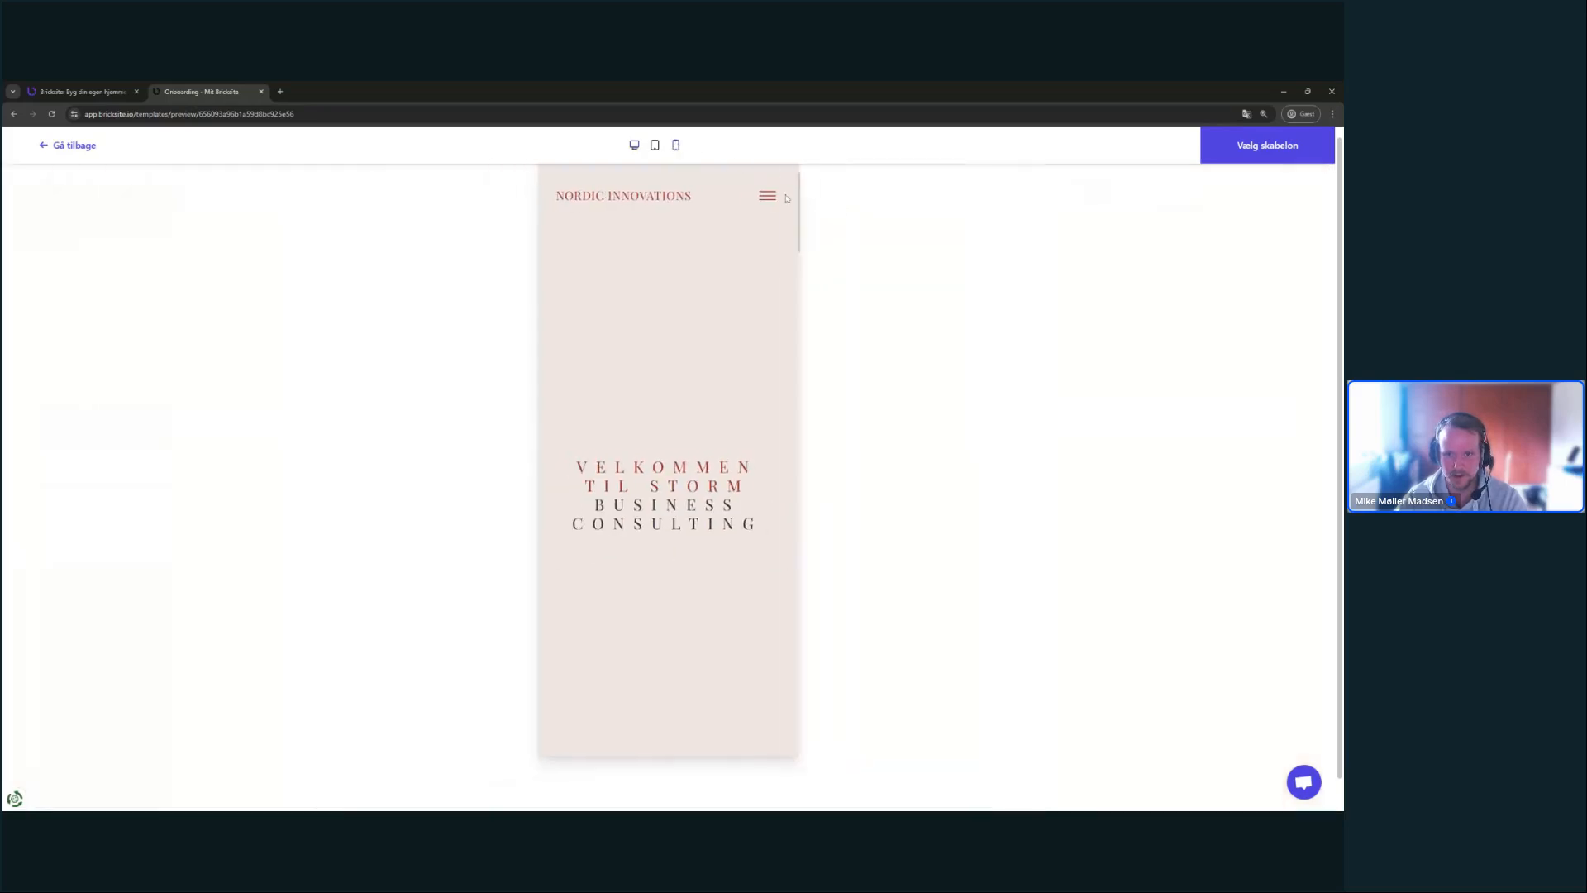
{"action": "left_click", "coordinate": [757, 196]}
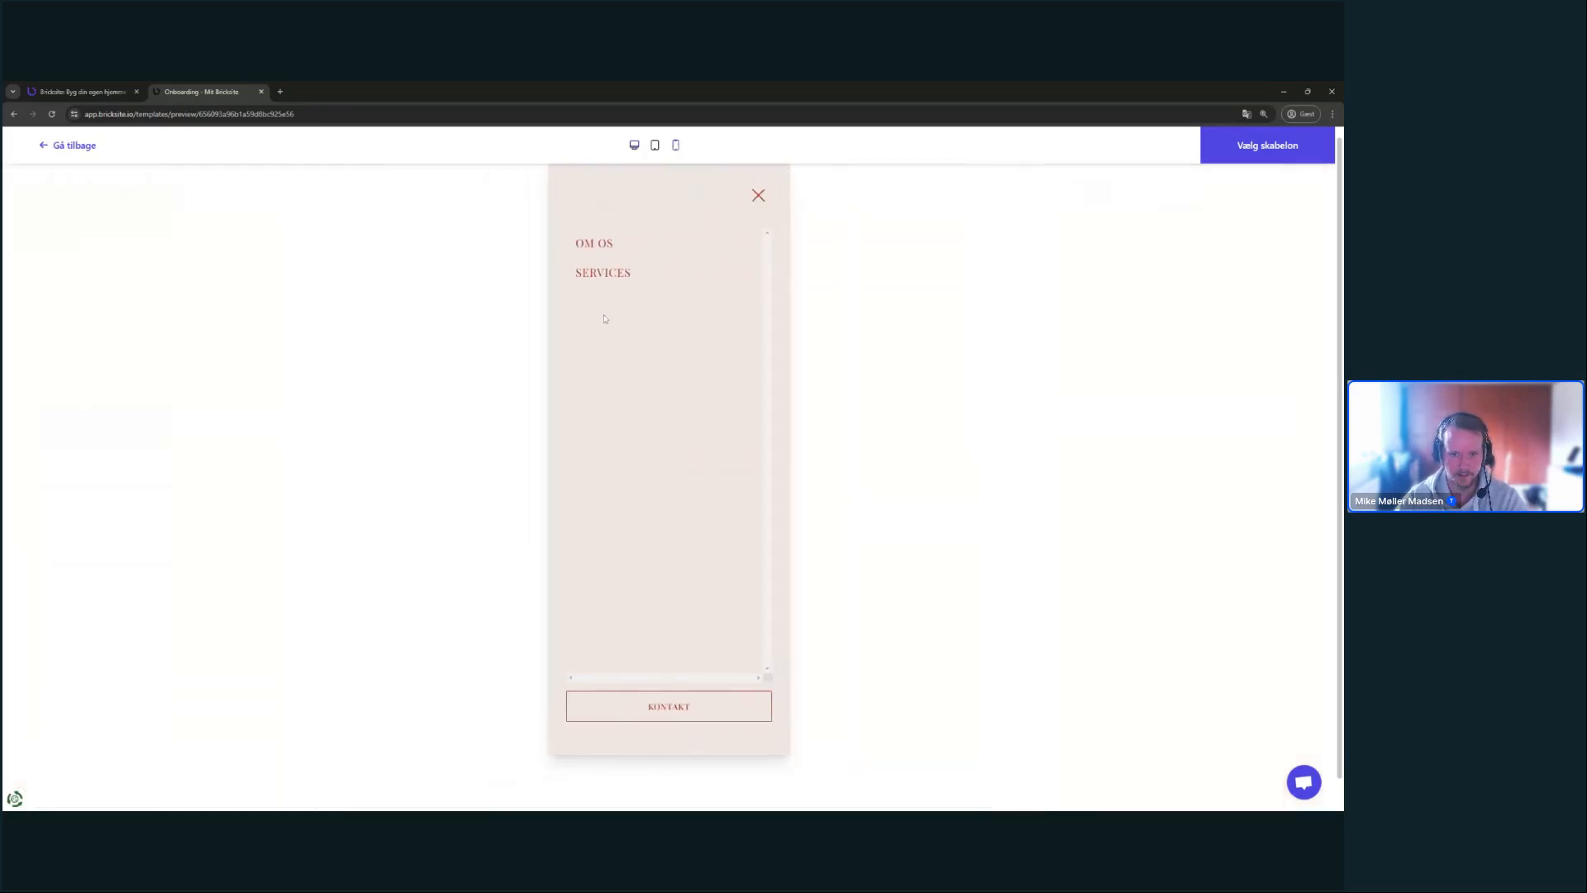
{"action": "left_click", "coordinate": [757, 196]}
{"action": "left_click", "coordinate": [635, 146]}
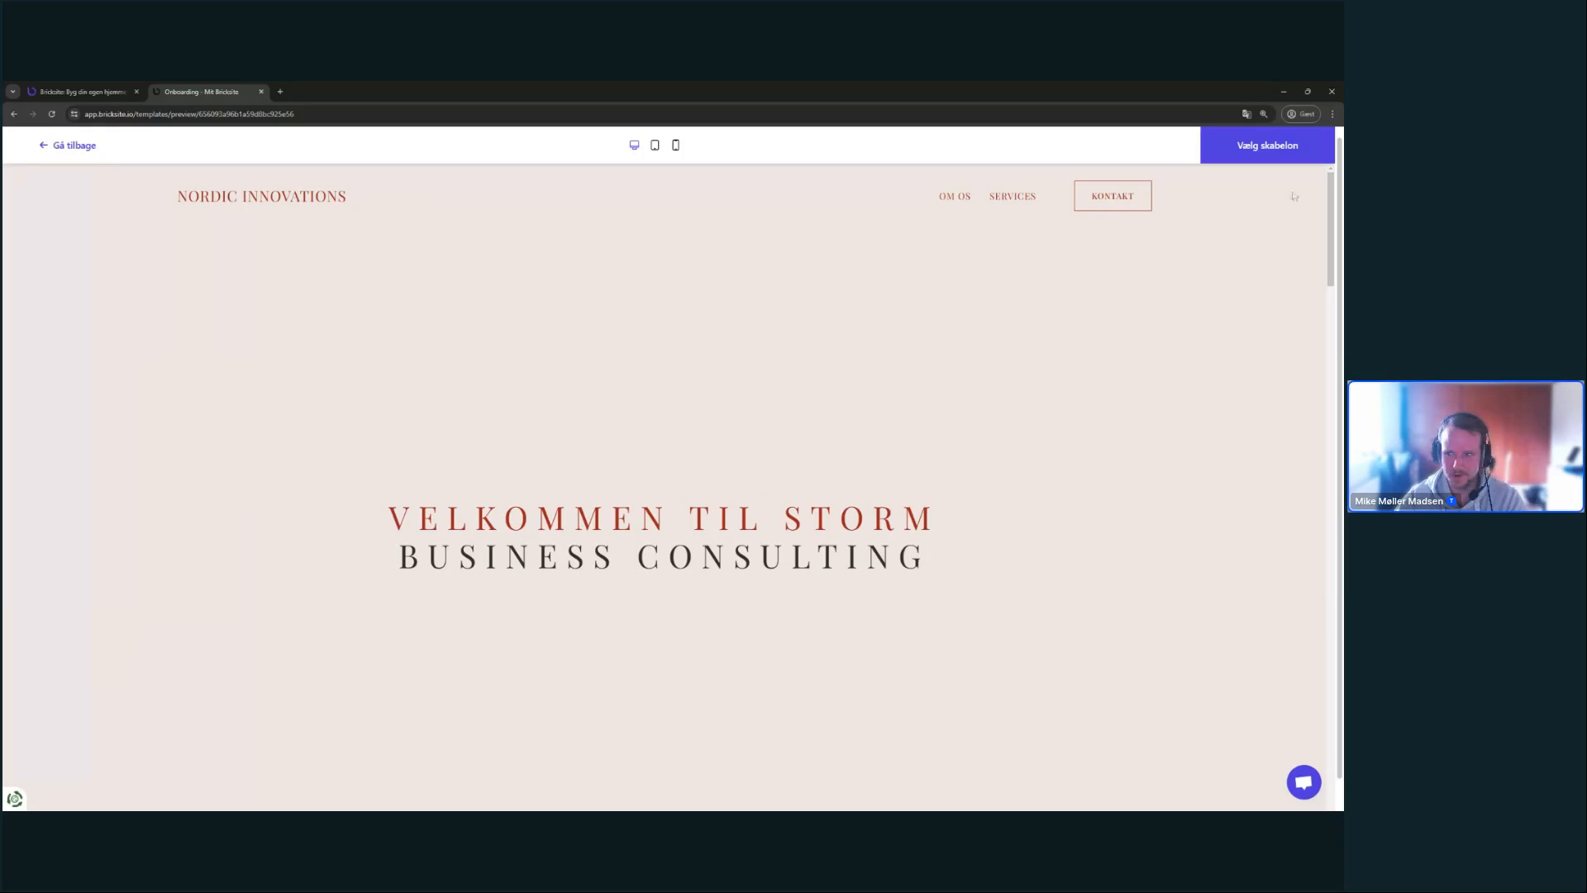
- Select the Storm template and step the intro tour through sections, elements and editing
{"action": "left_click", "coordinate": [1271, 155]}
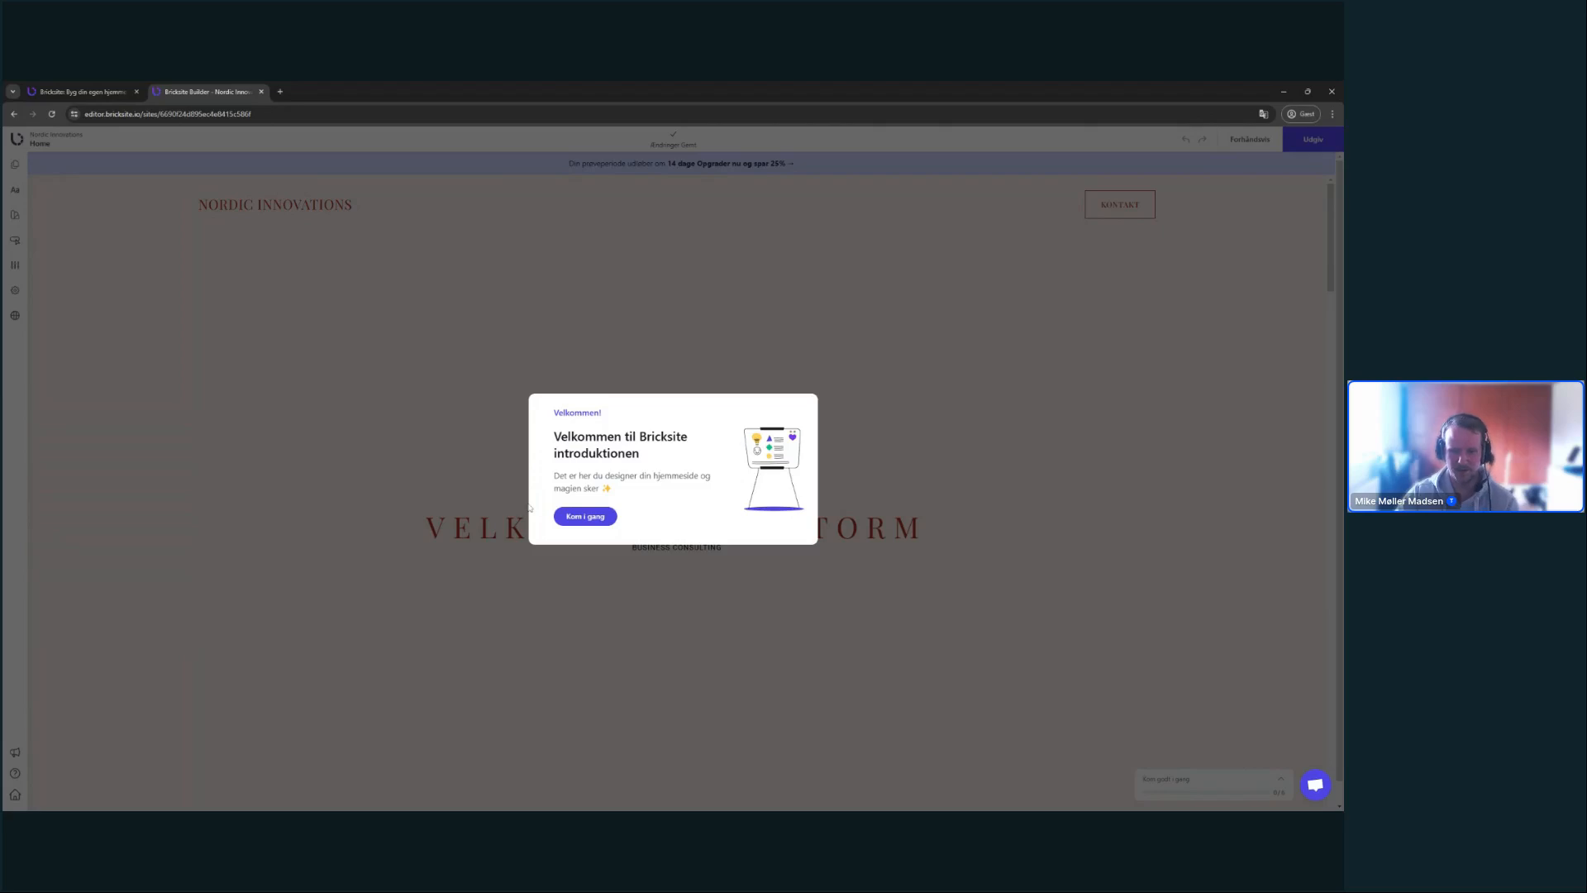
{"action": "left_click", "coordinate": [592, 515]}
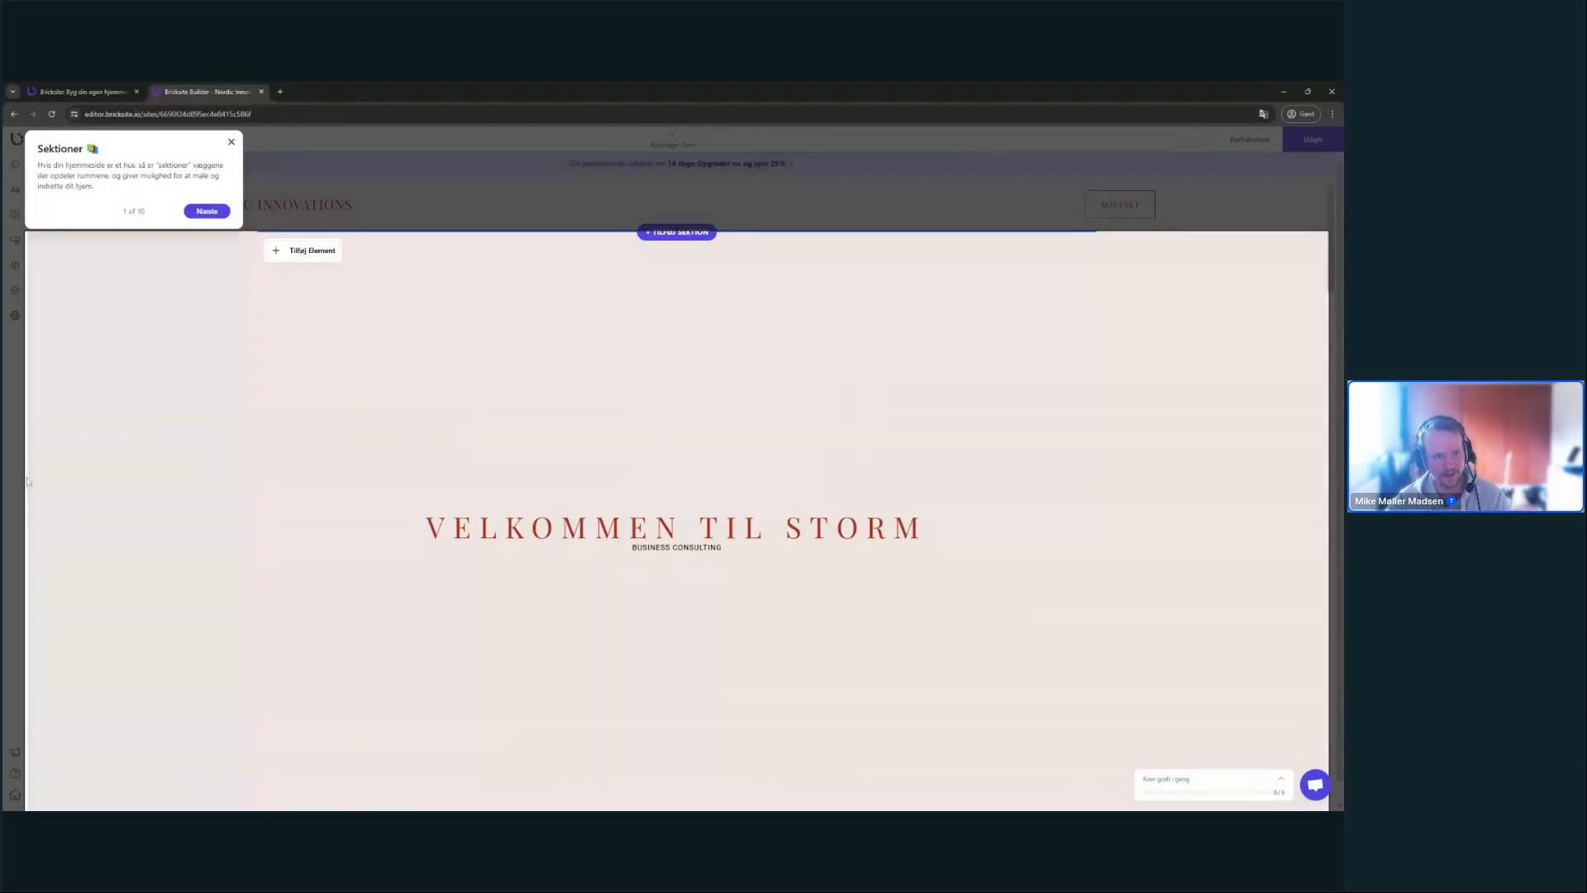
{"action": "left_click", "coordinate": [206, 210]}
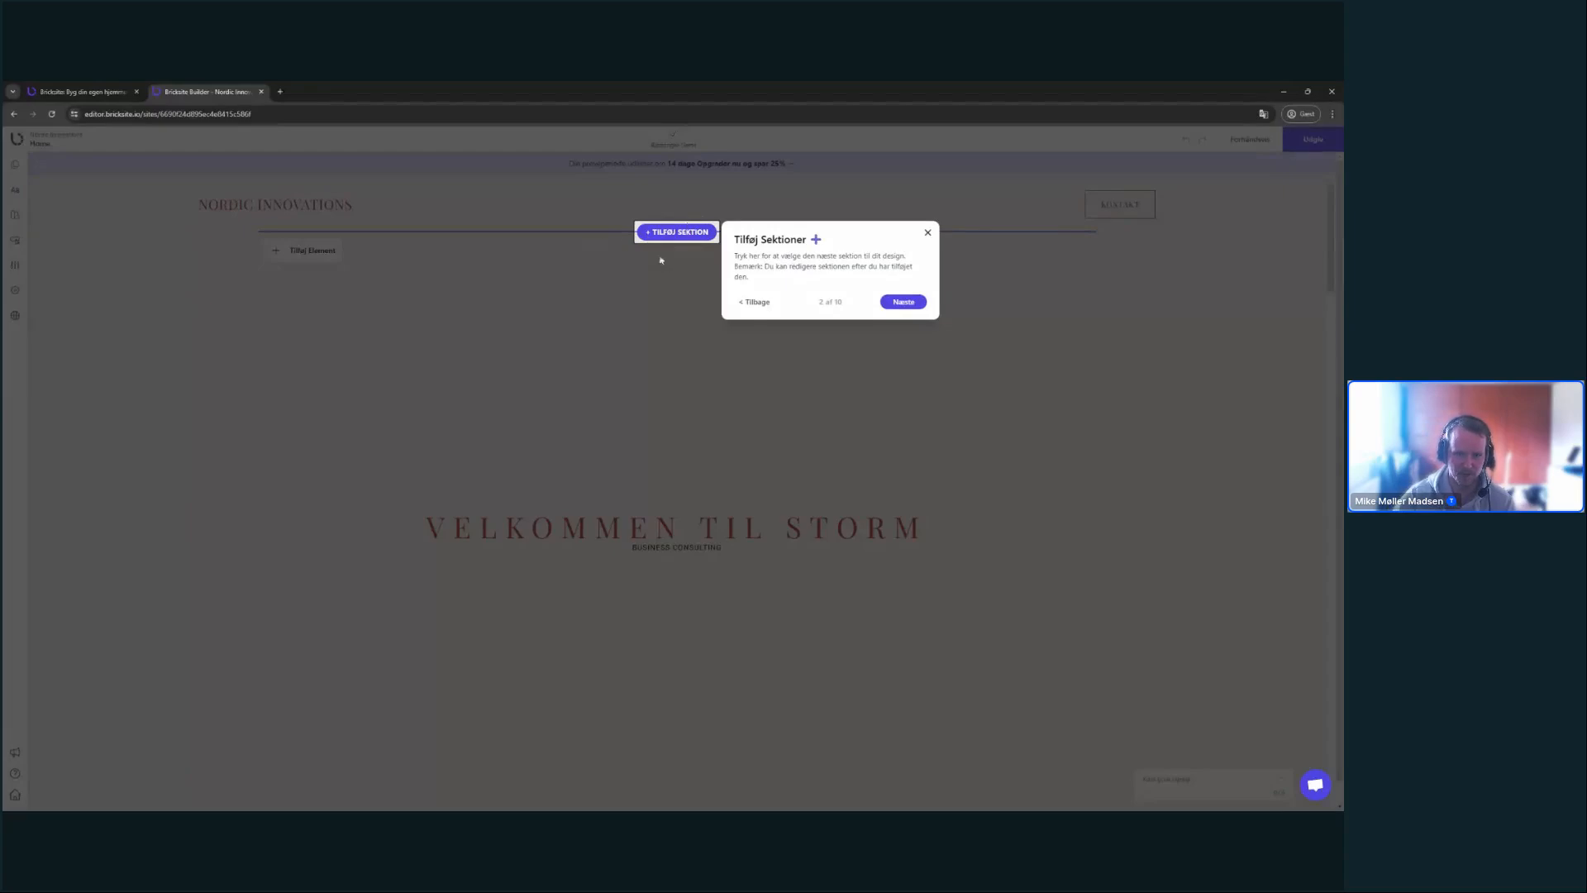
{"action": "left_click", "coordinate": [916, 304]}
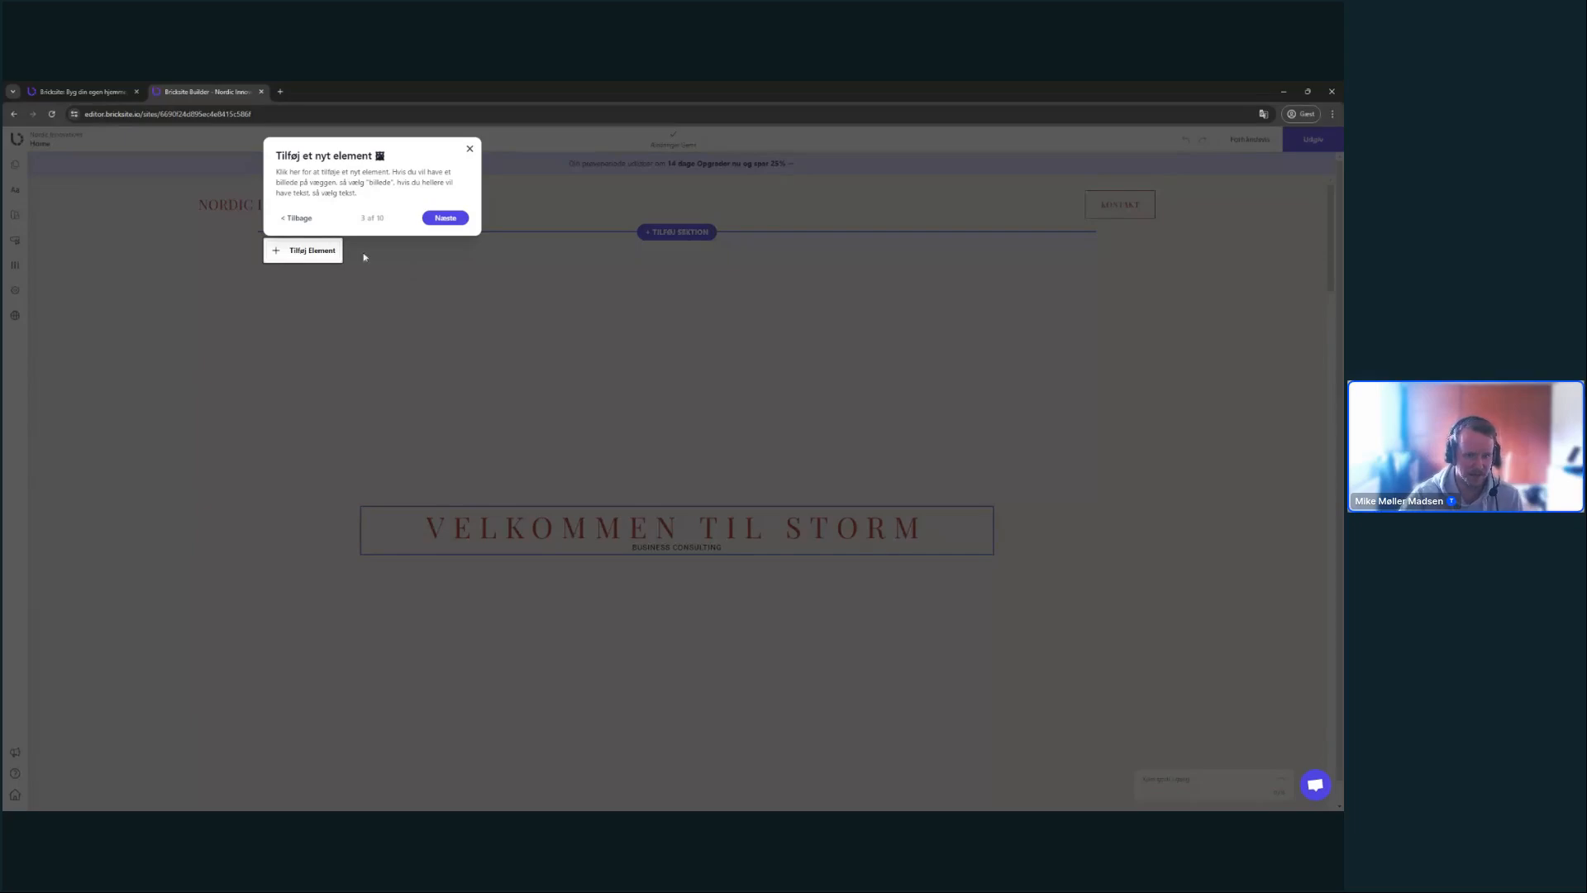
{"action": "left_click", "coordinate": [447, 220]}
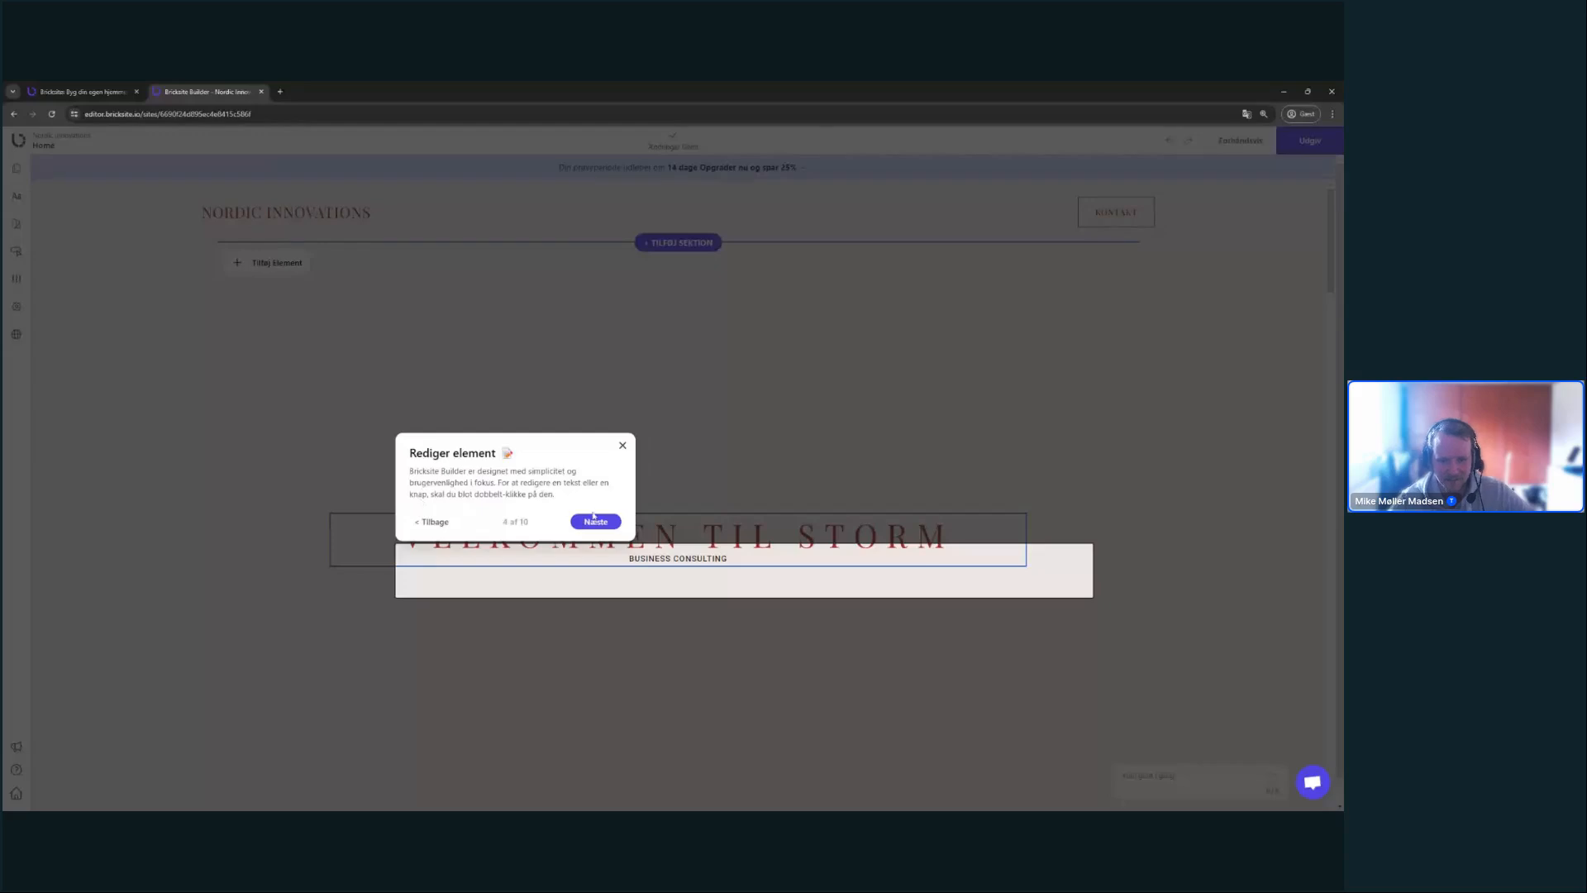
- Advance the tour to the side menu, close it and mark the task Gennemført
{"action": "left_click", "coordinate": [433, 524]}
{"action": "left_click", "coordinate": [423, 227]}
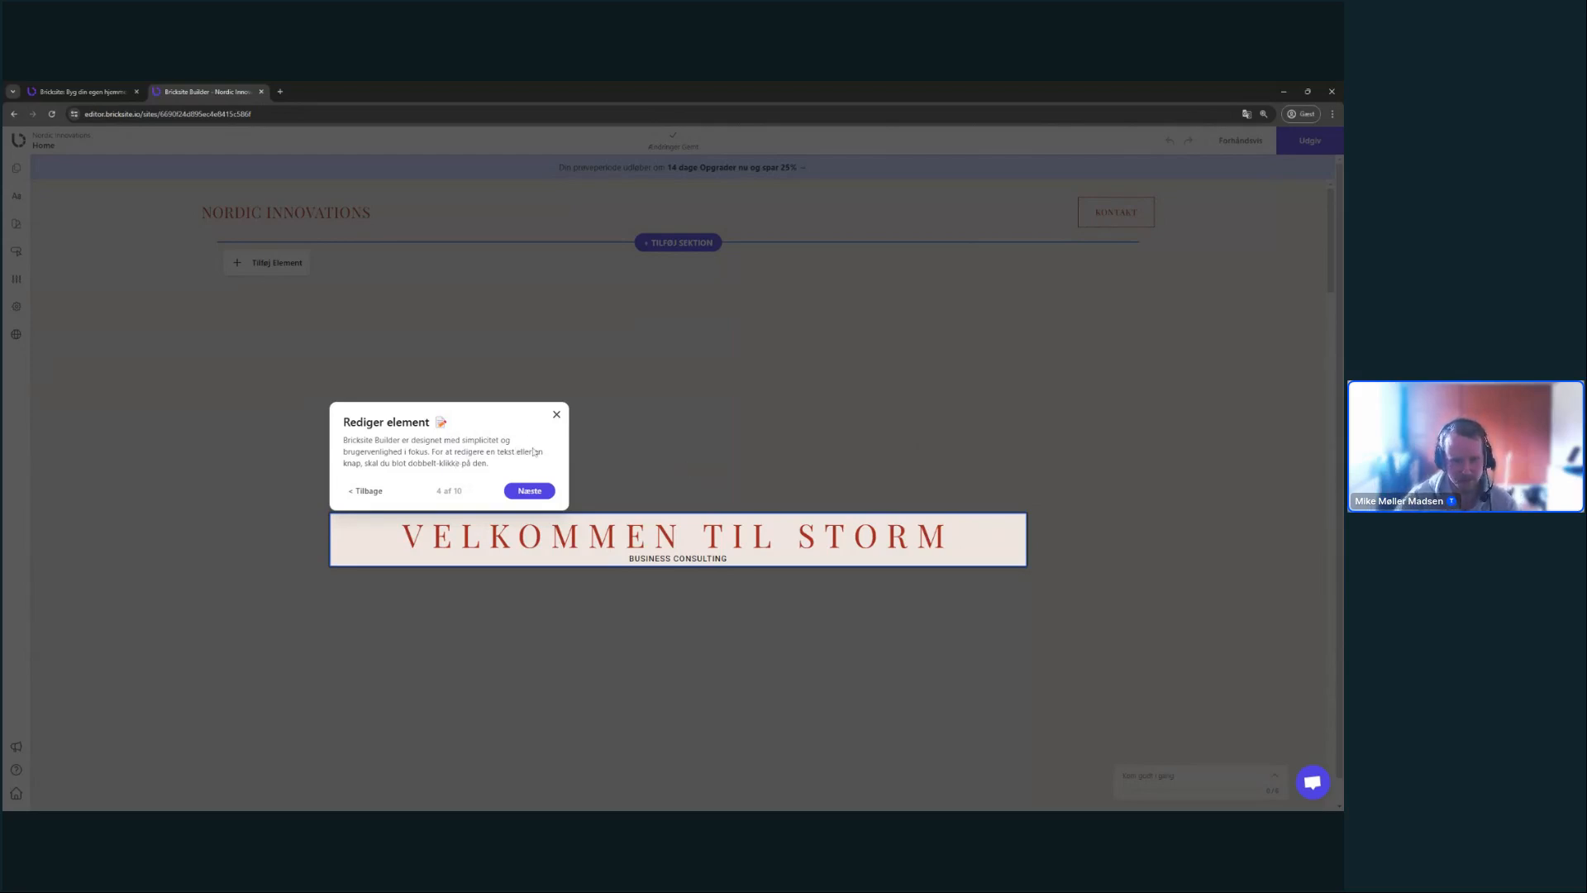
{"action": "left_click", "coordinate": [523, 491]}
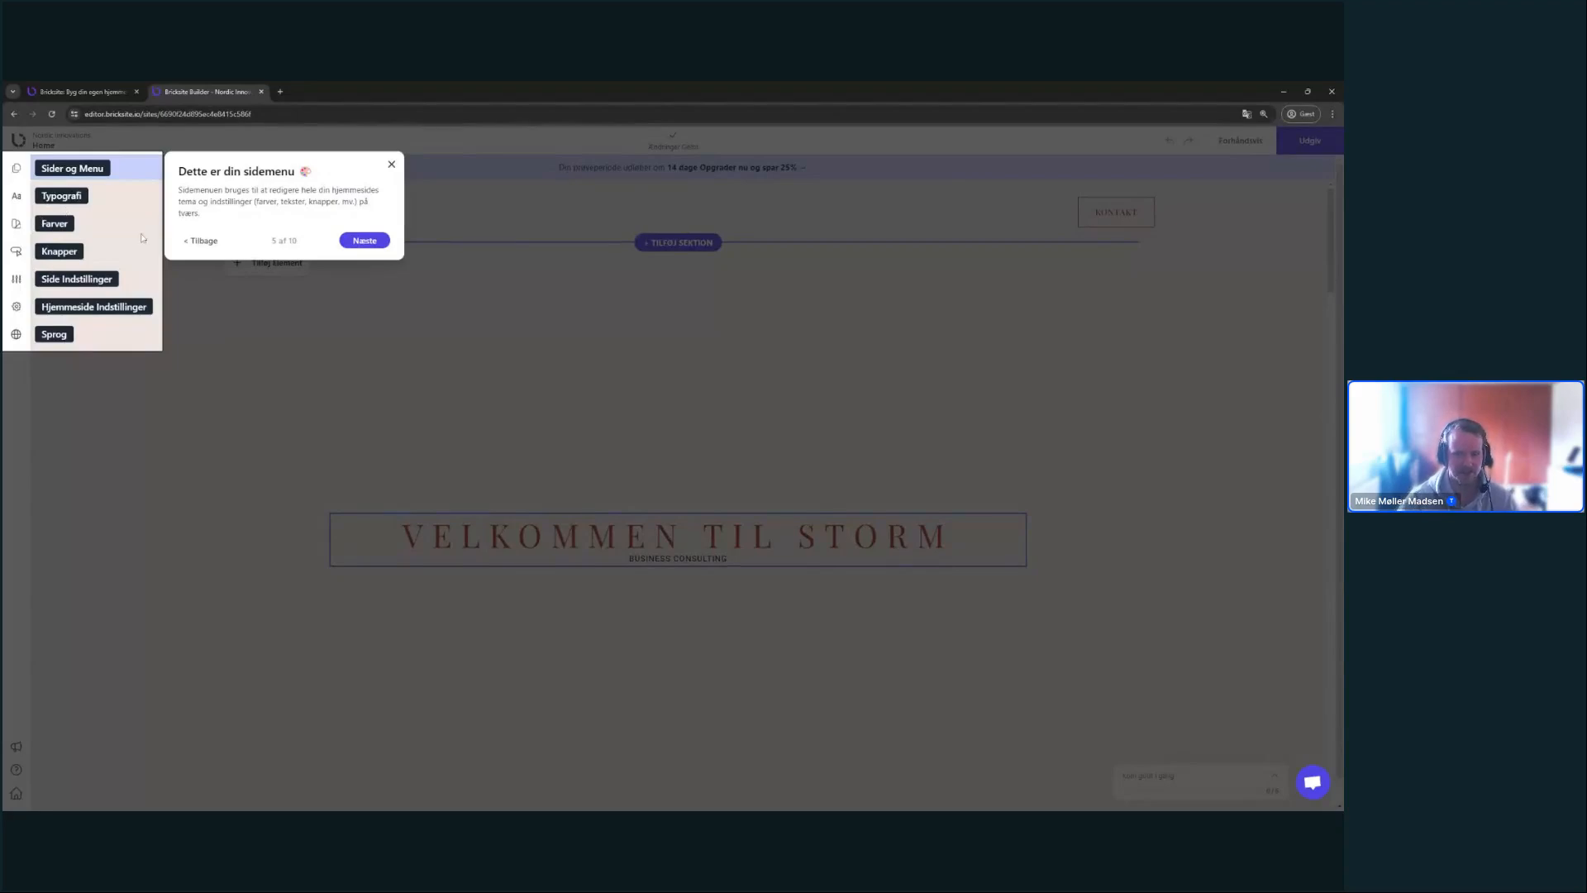
{"action": "left_click", "coordinate": [78, 283]}
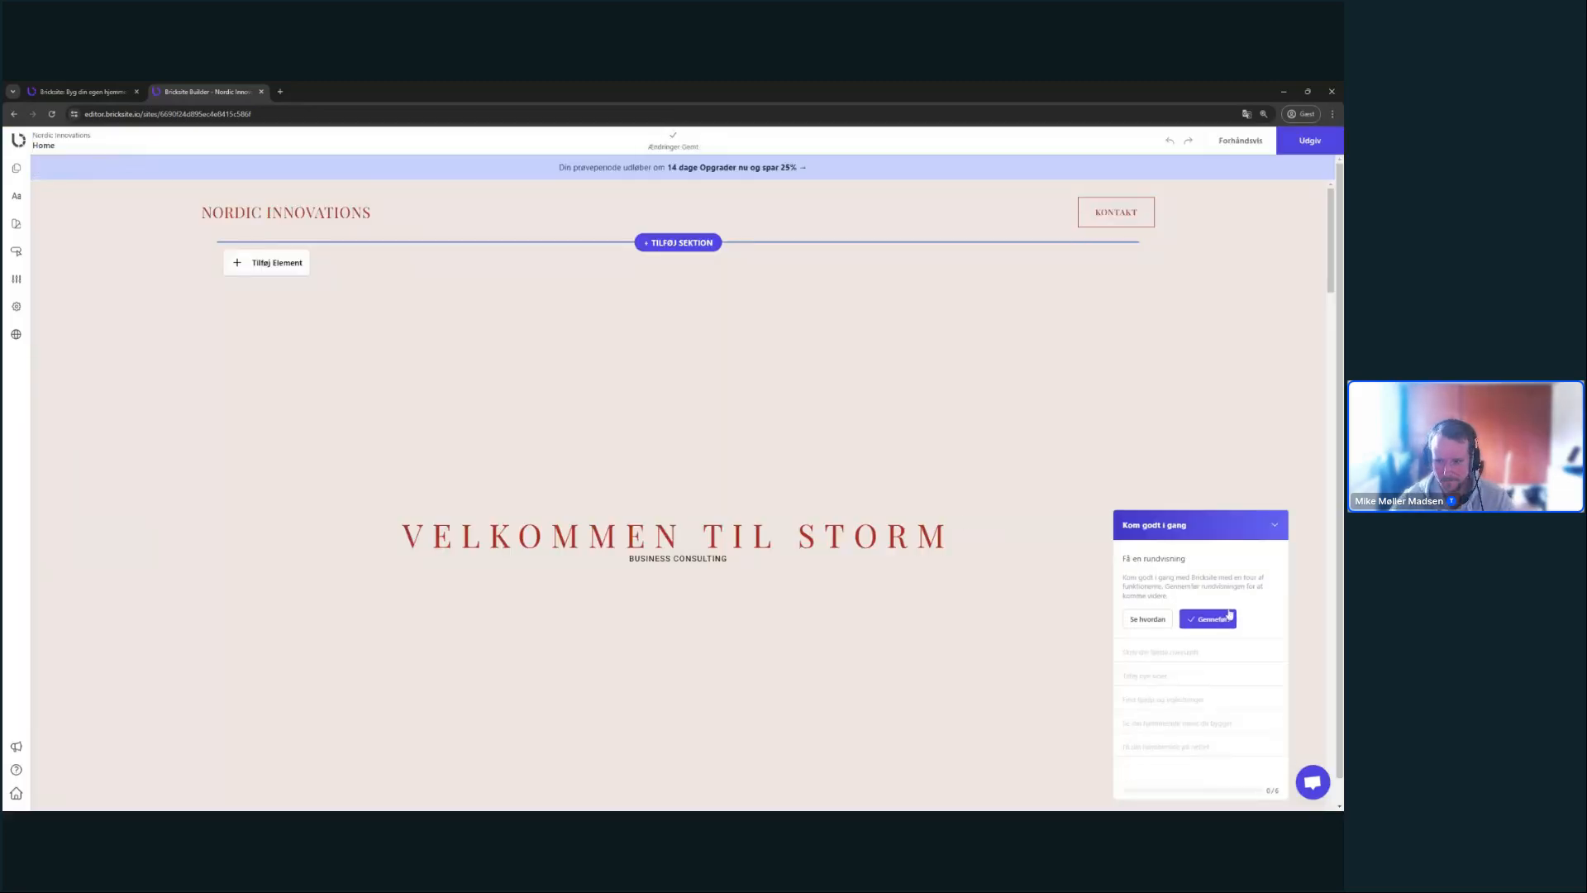
{"action": "left_click", "coordinate": [1229, 617]}
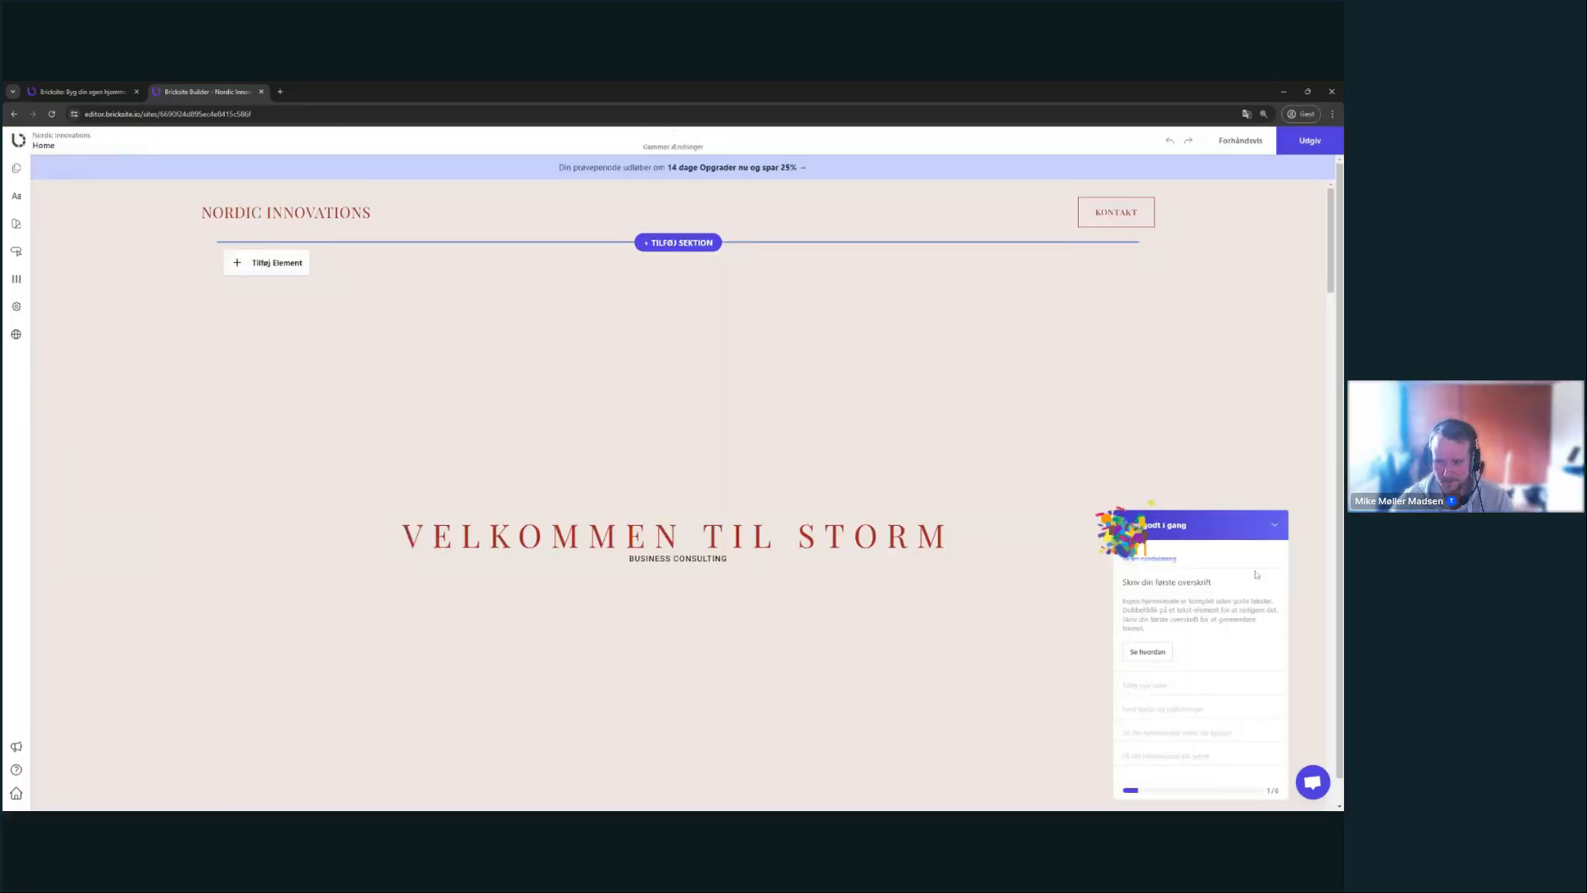
{"action": "left_click", "coordinate": [26, 773]}
- Step the tour through auto-save, undo/redo, publishing and help, then close it with Forstået
{"action": "left_click", "coordinate": [234, 226]}
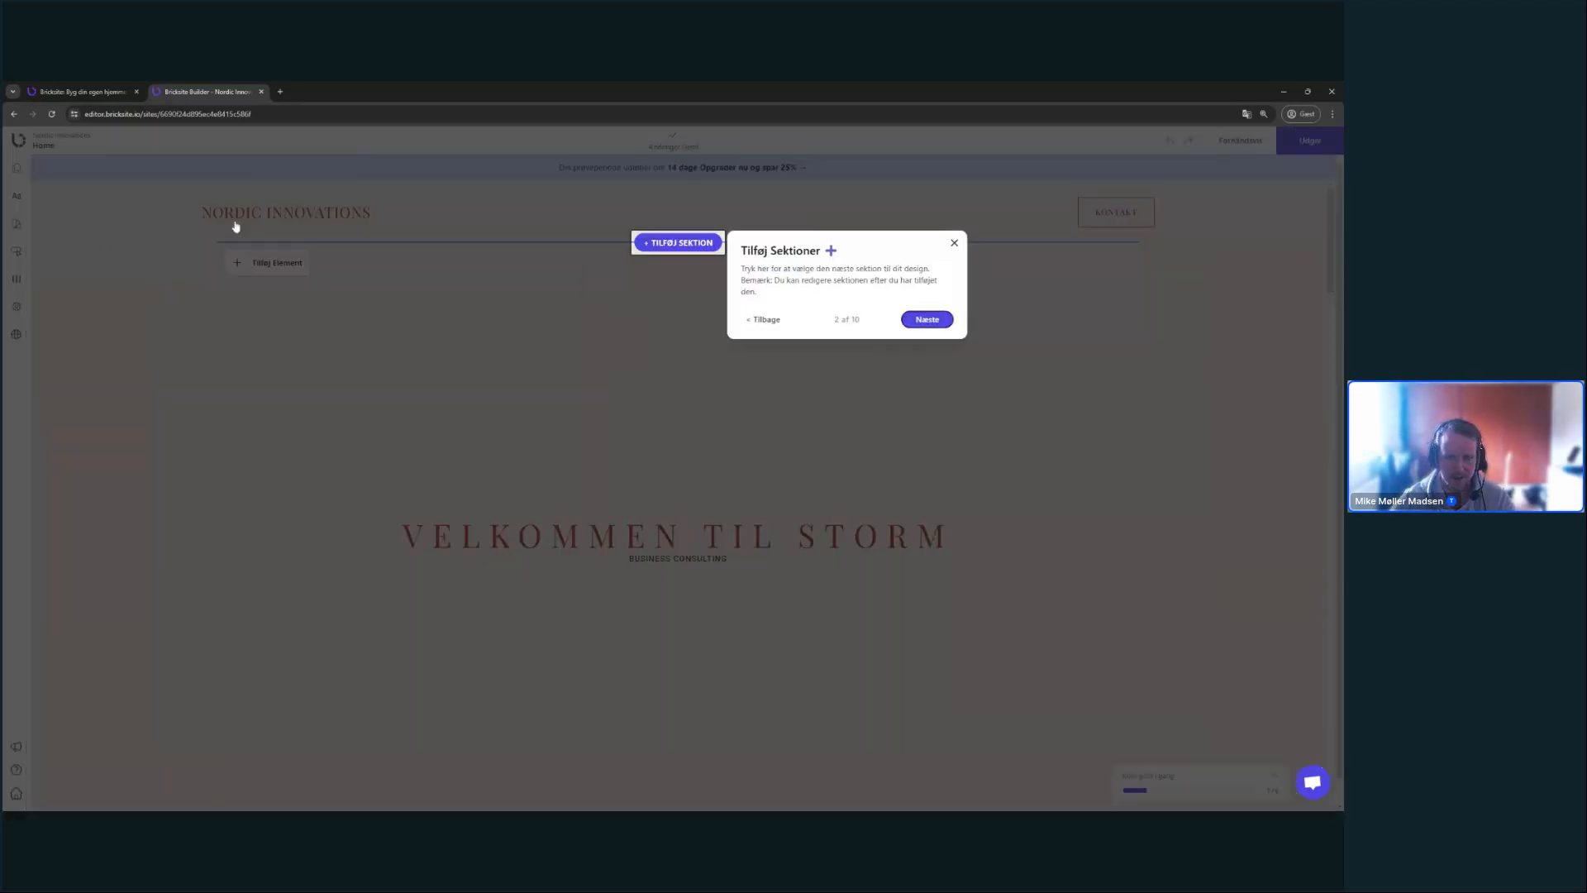
{"action": "key", "text": "Return"}
{"action": "key", "text": "Return"}
{"action": "key", "text": "Return"}
{"action": "key", "text": "Return"}
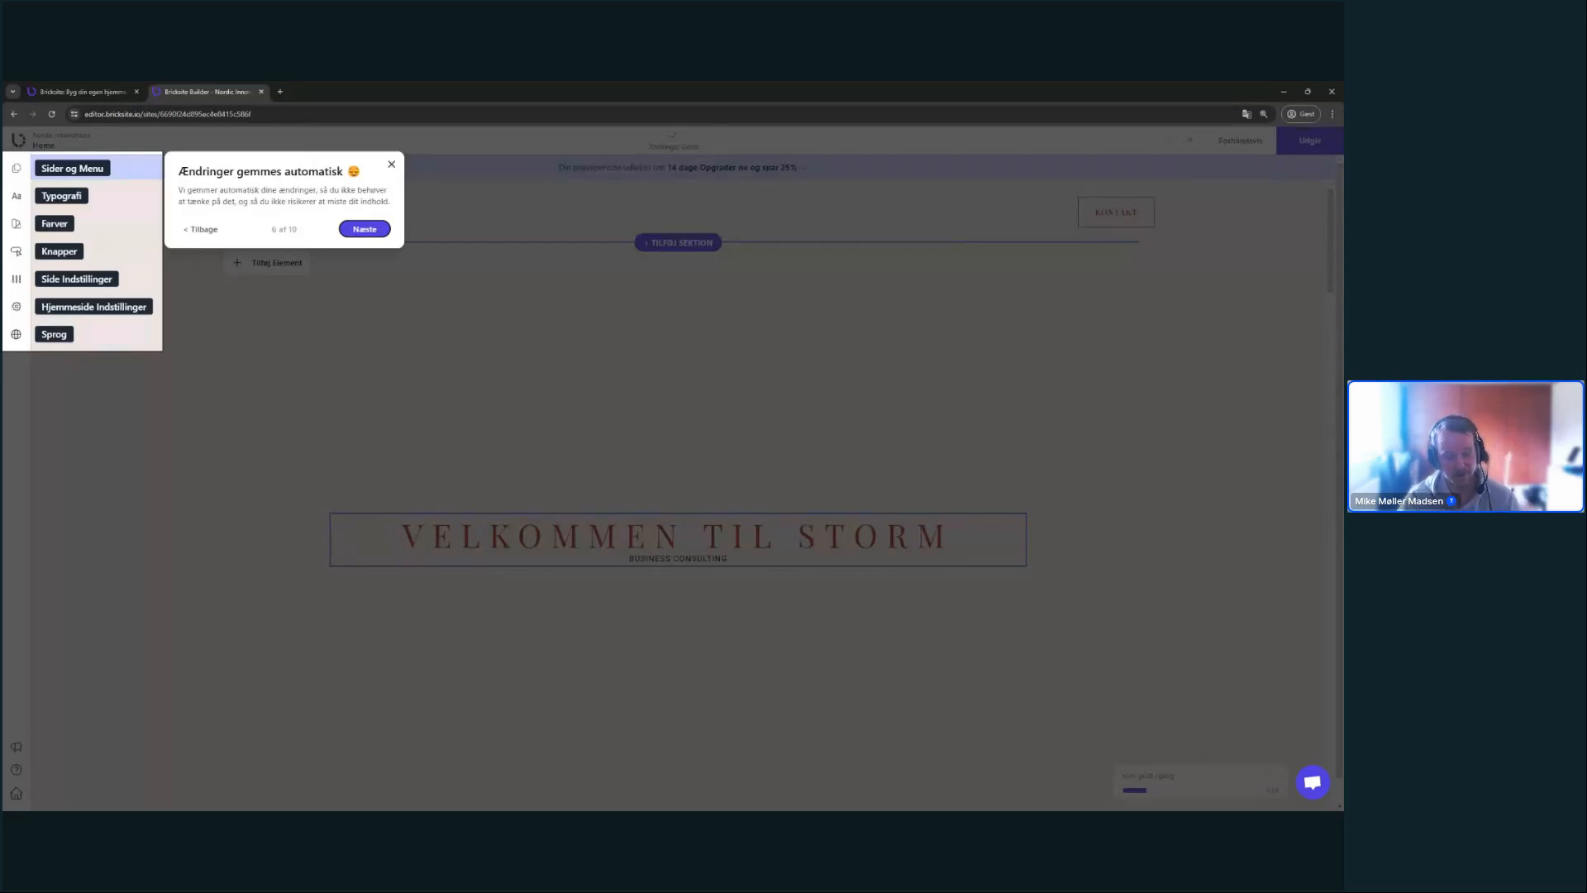
{"action": "key", "text": "Right"}
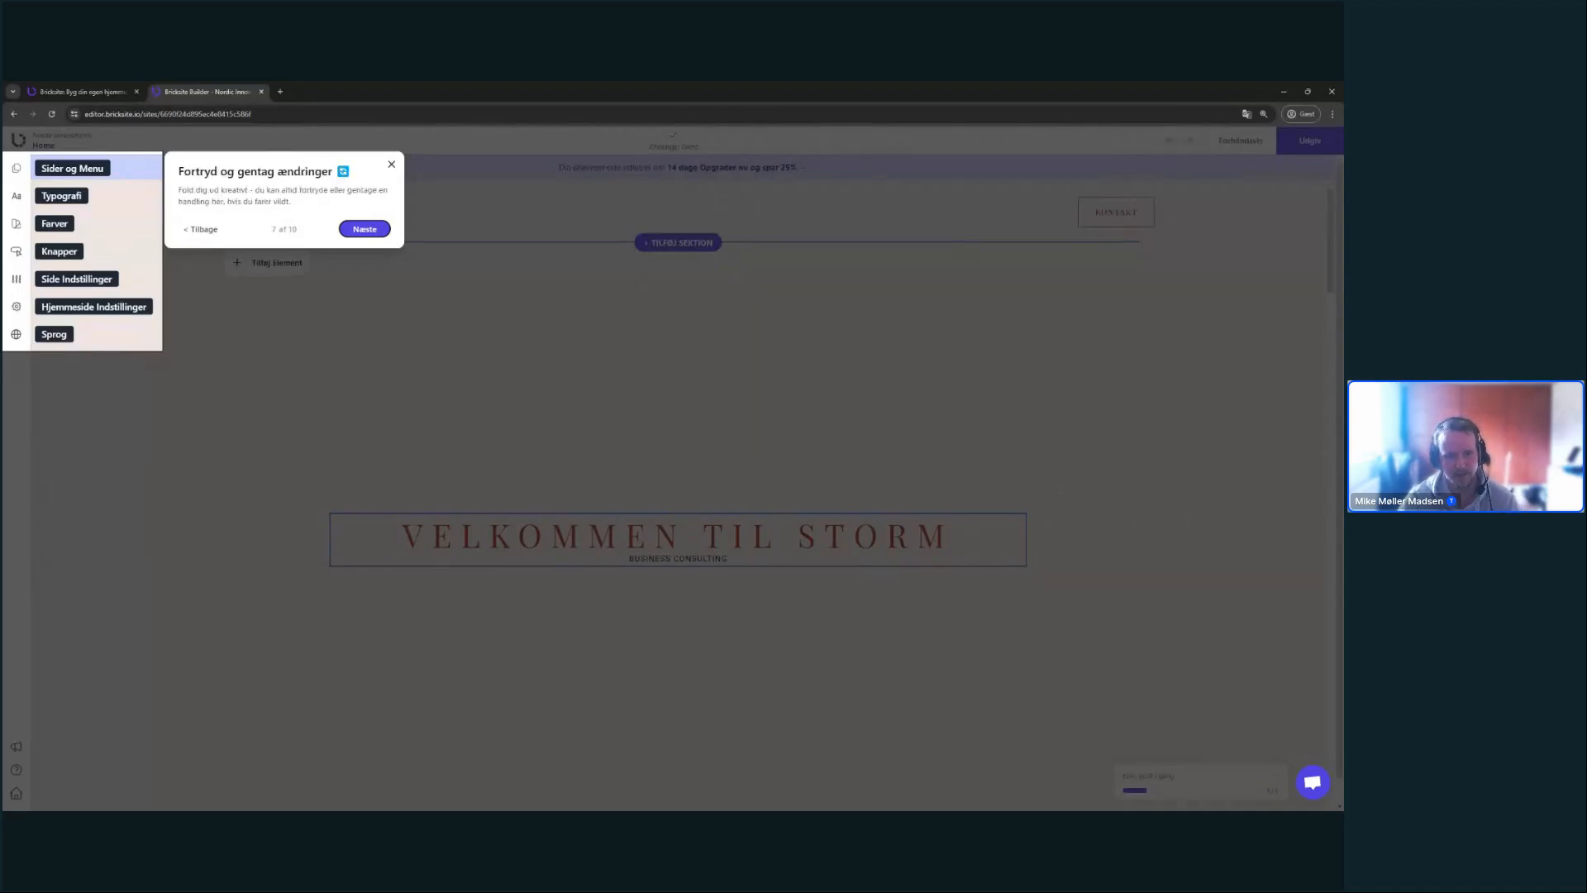
{"action": "key", "text": "Left"}
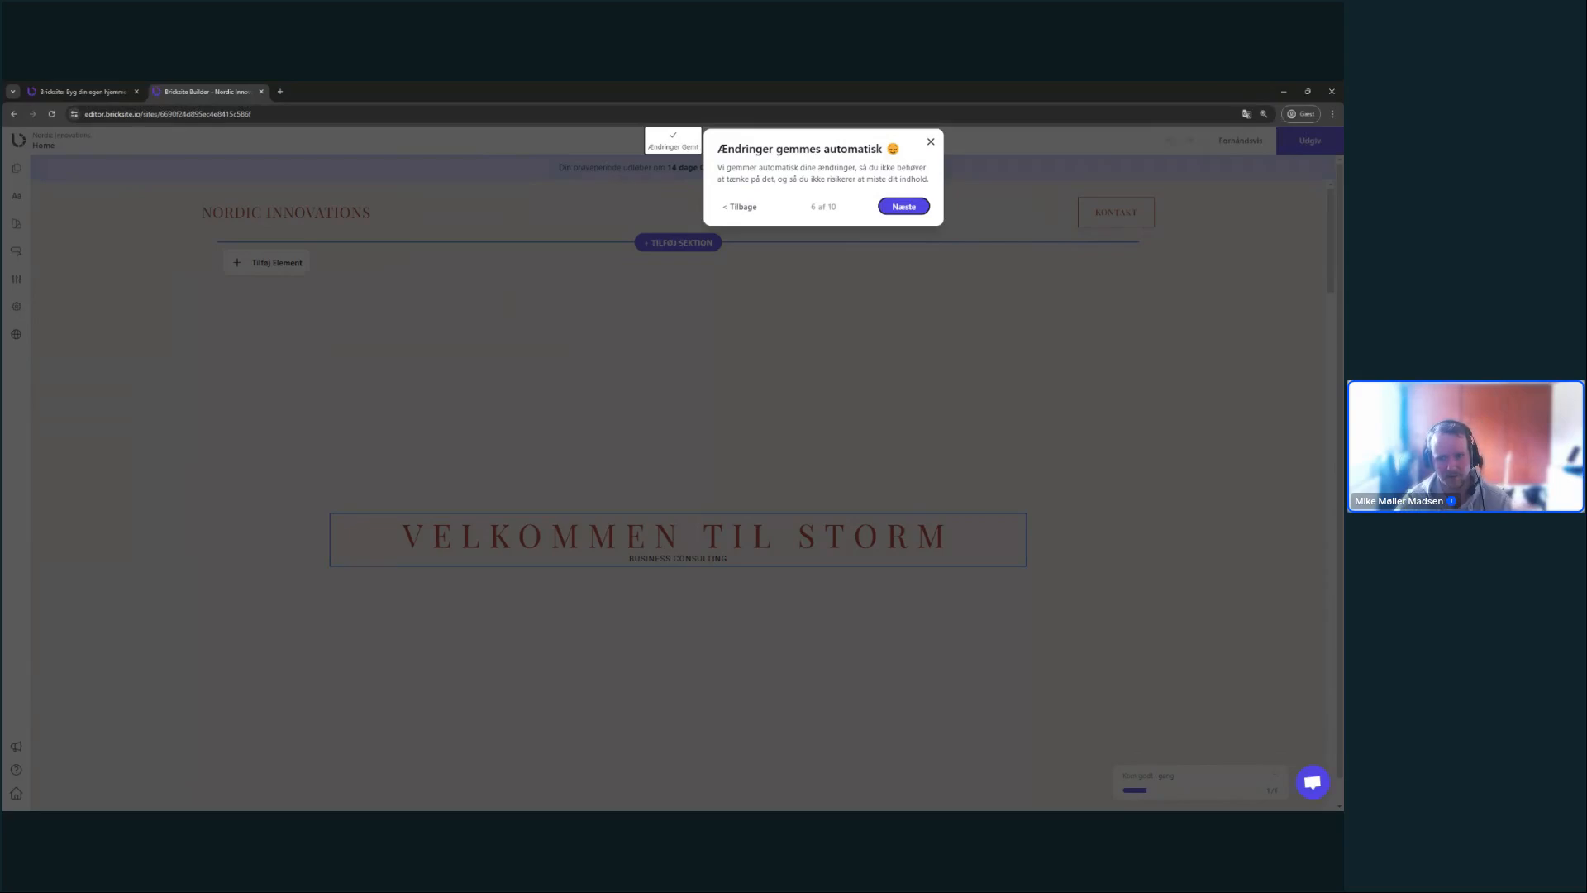
{"action": "key", "text": "Return"}
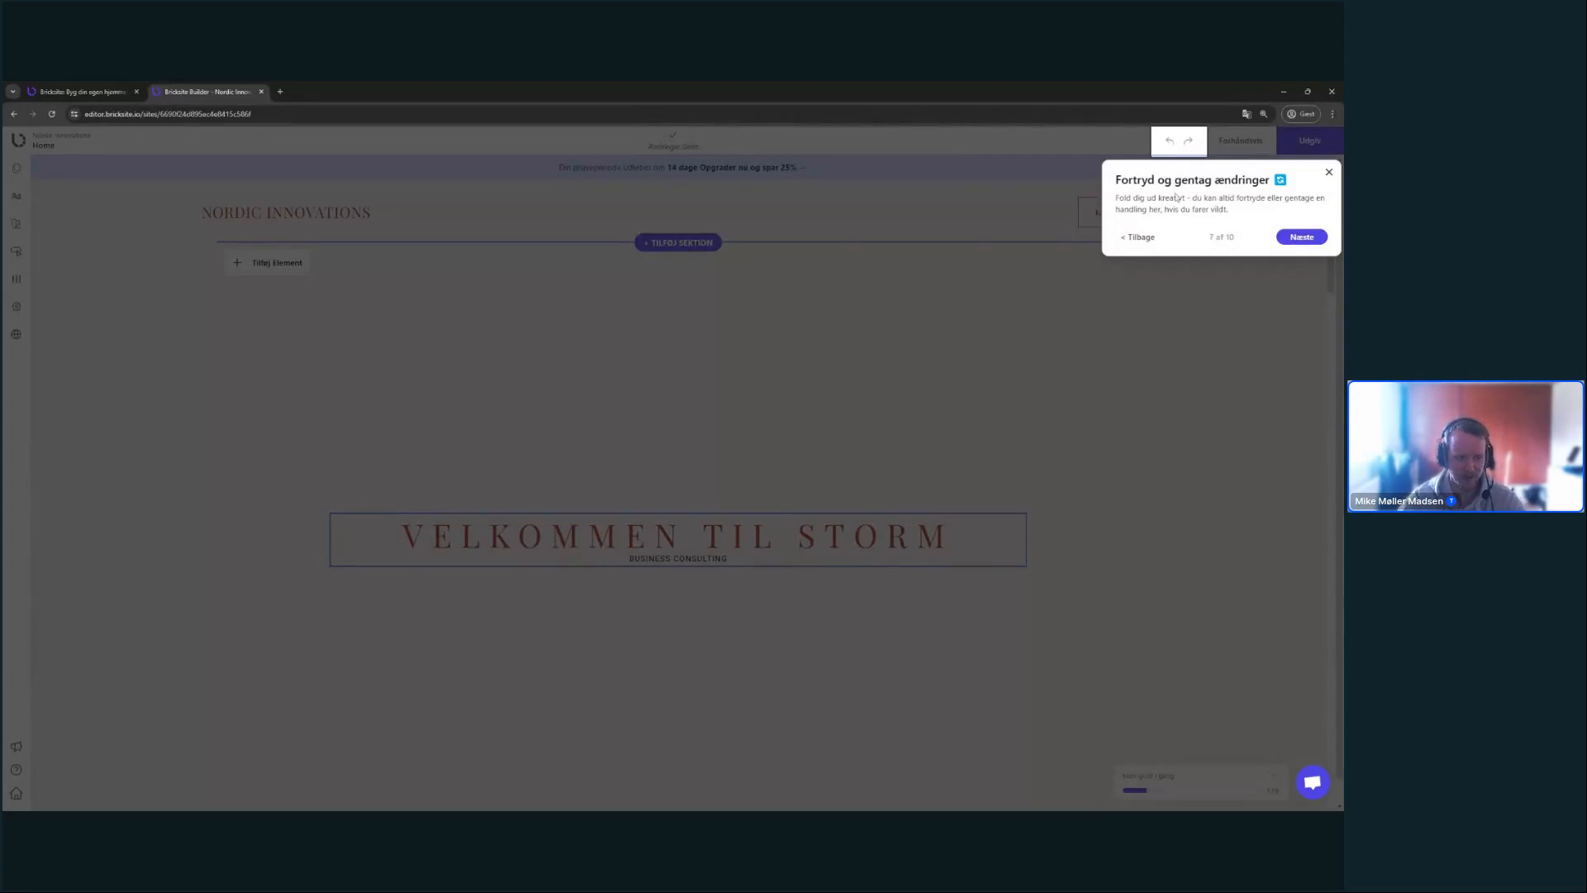
{"action": "left_click", "coordinate": [1310, 236]}
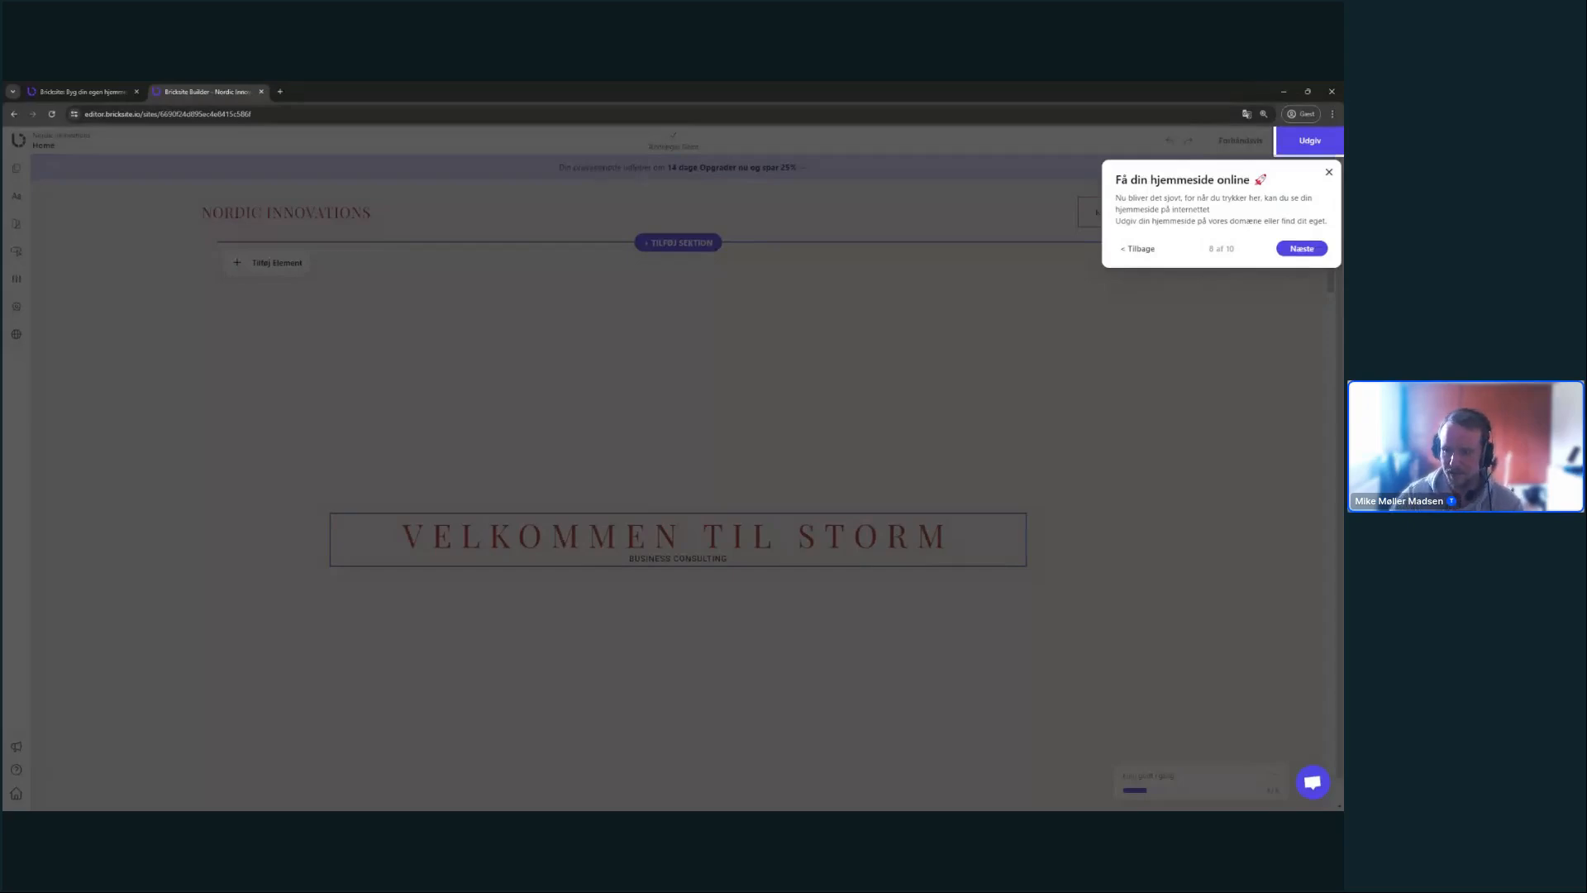
{"action": "left_click", "coordinate": [1303, 249]}
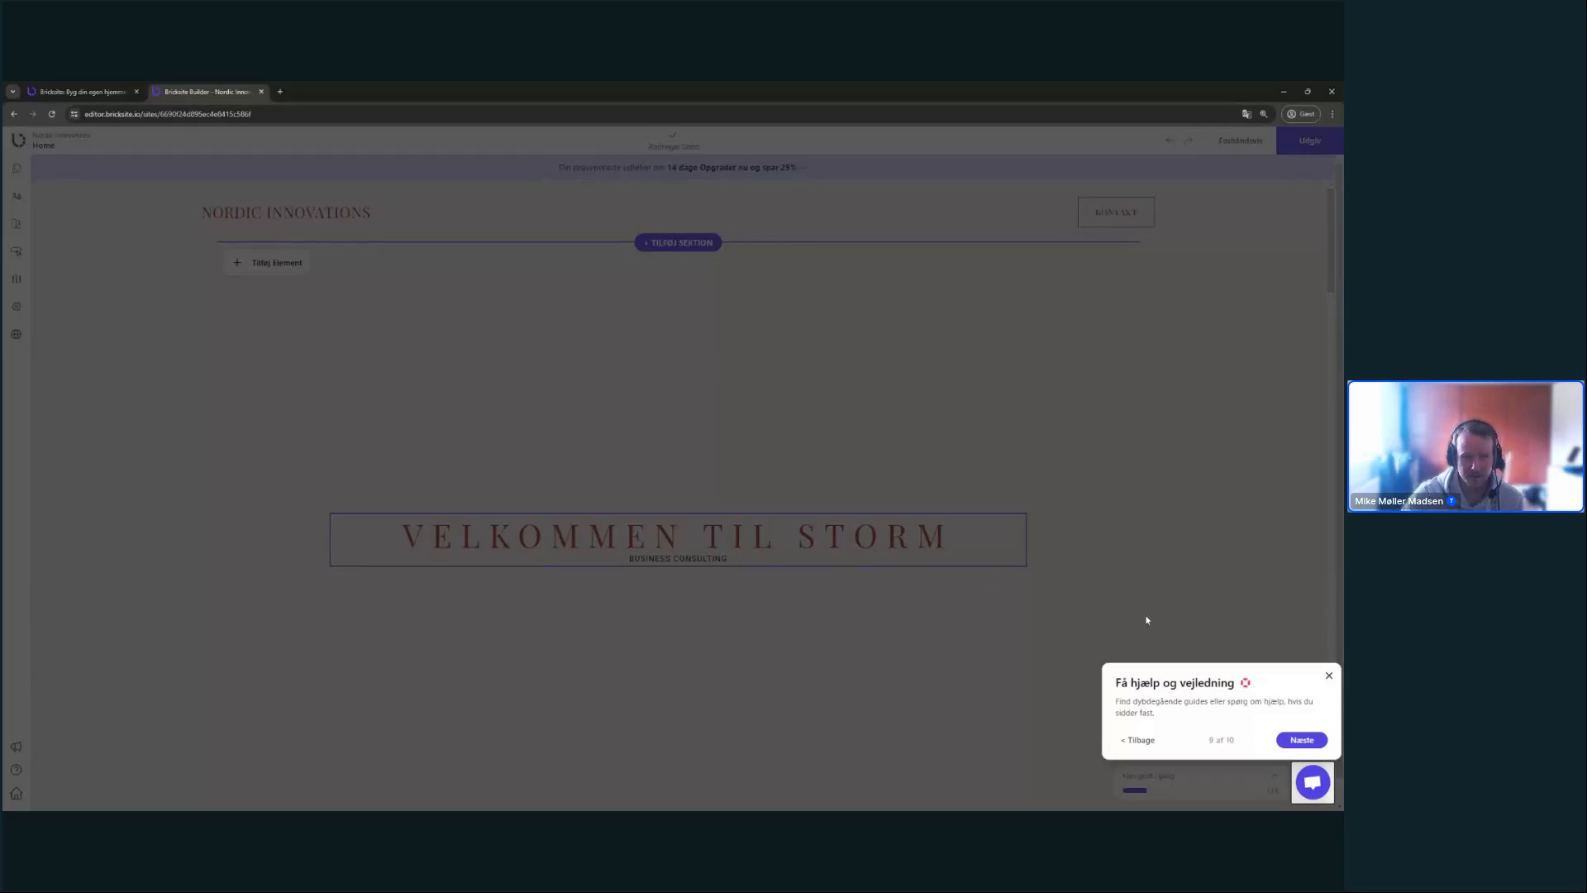
{"action": "left_click", "coordinate": [1281, 736]}
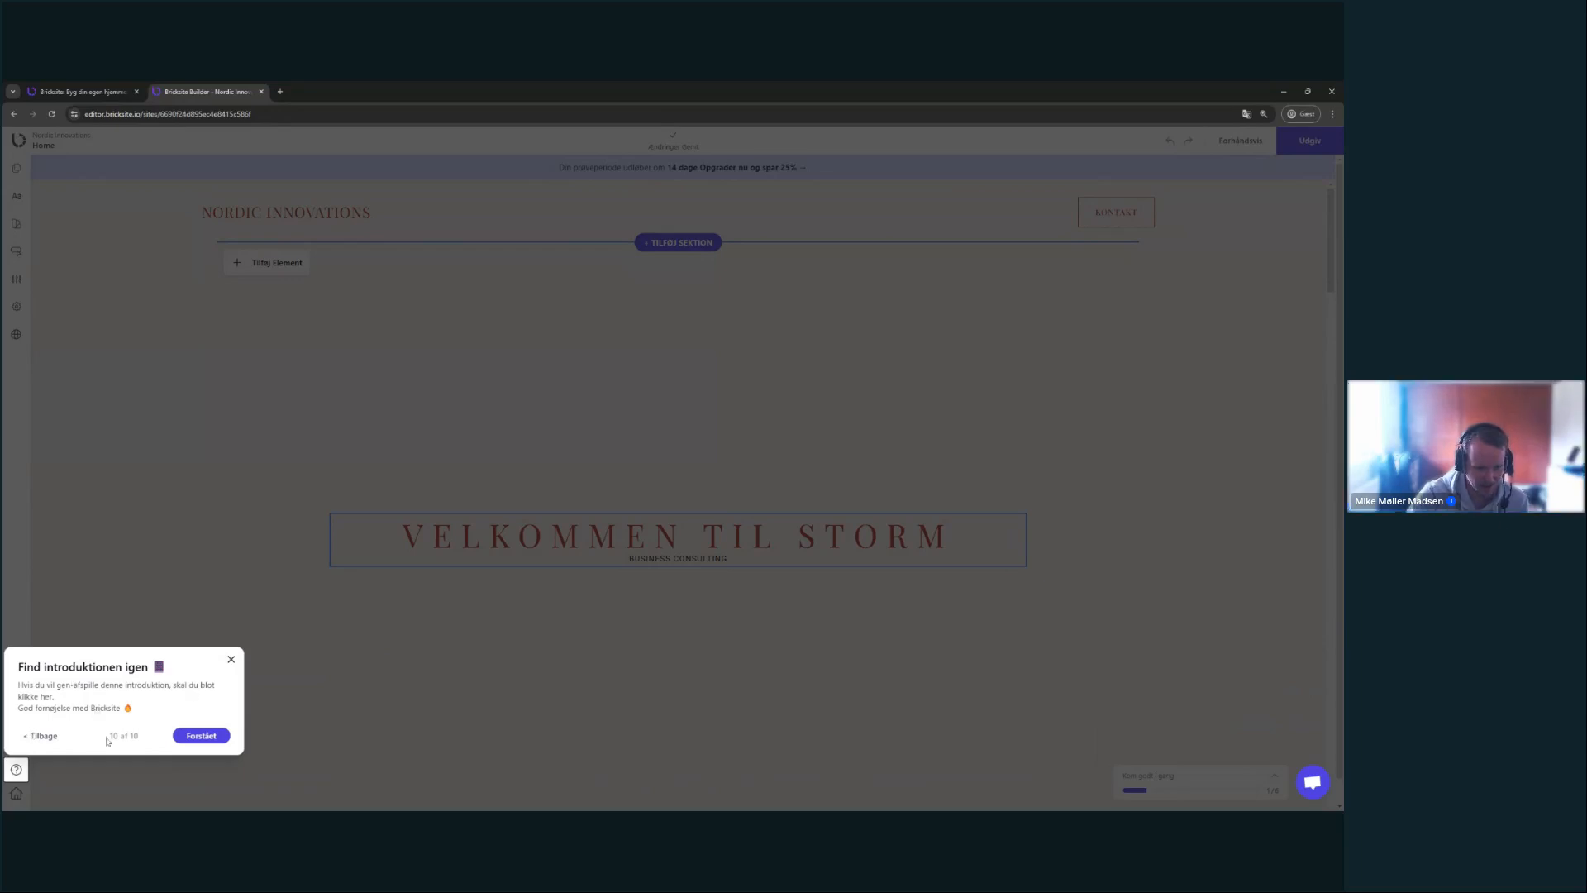
{"action": "left_click", "coordinate": [197, 735]}
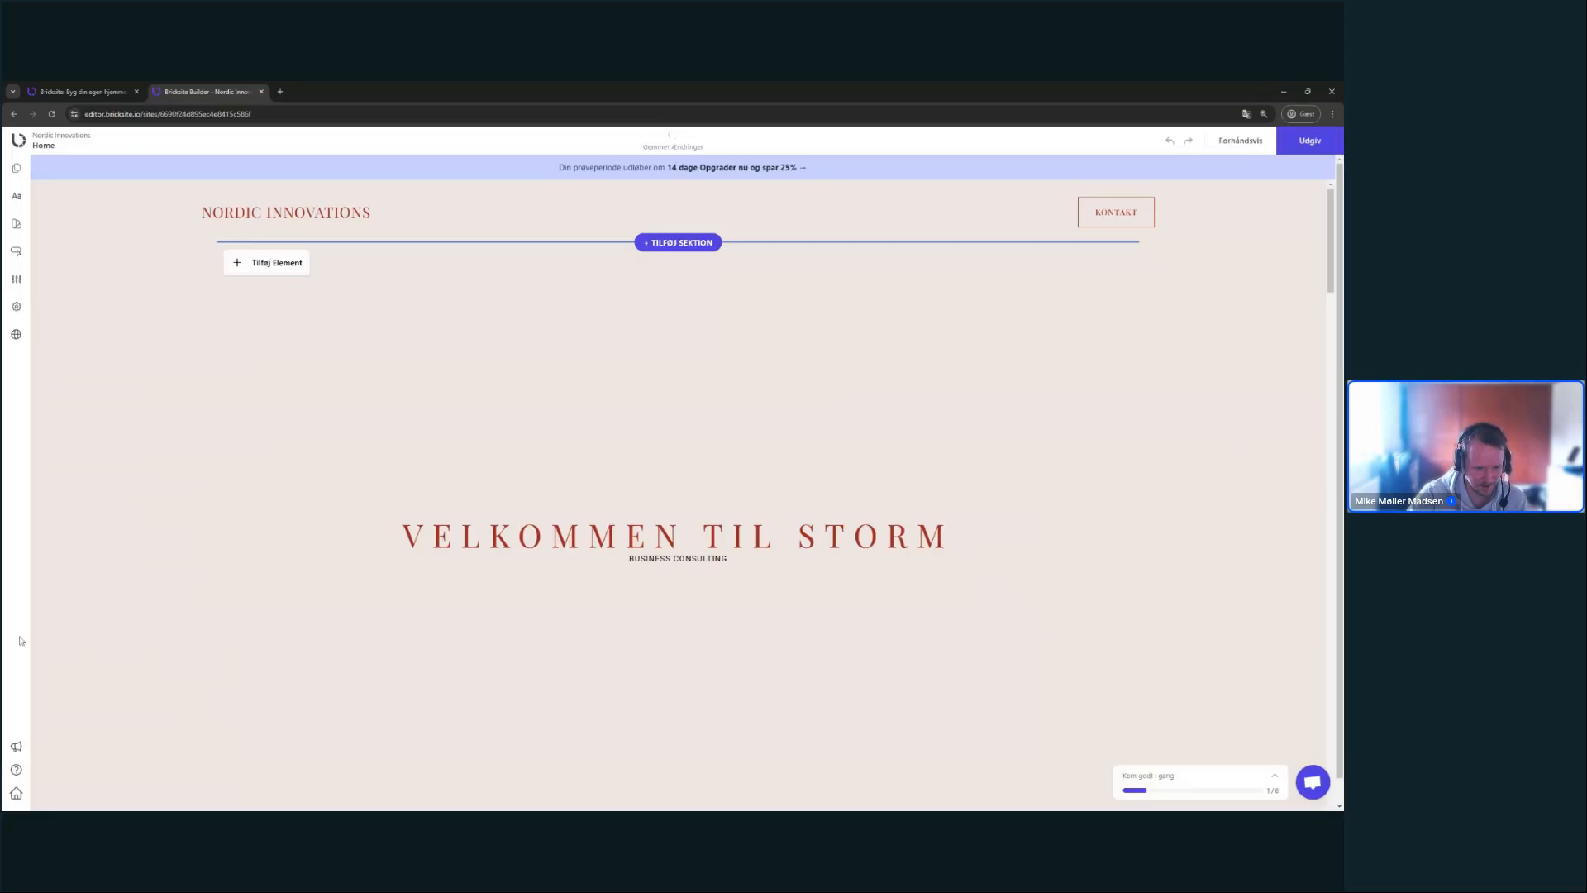
{"action": "left_click", "coordinate": [20, 771]}
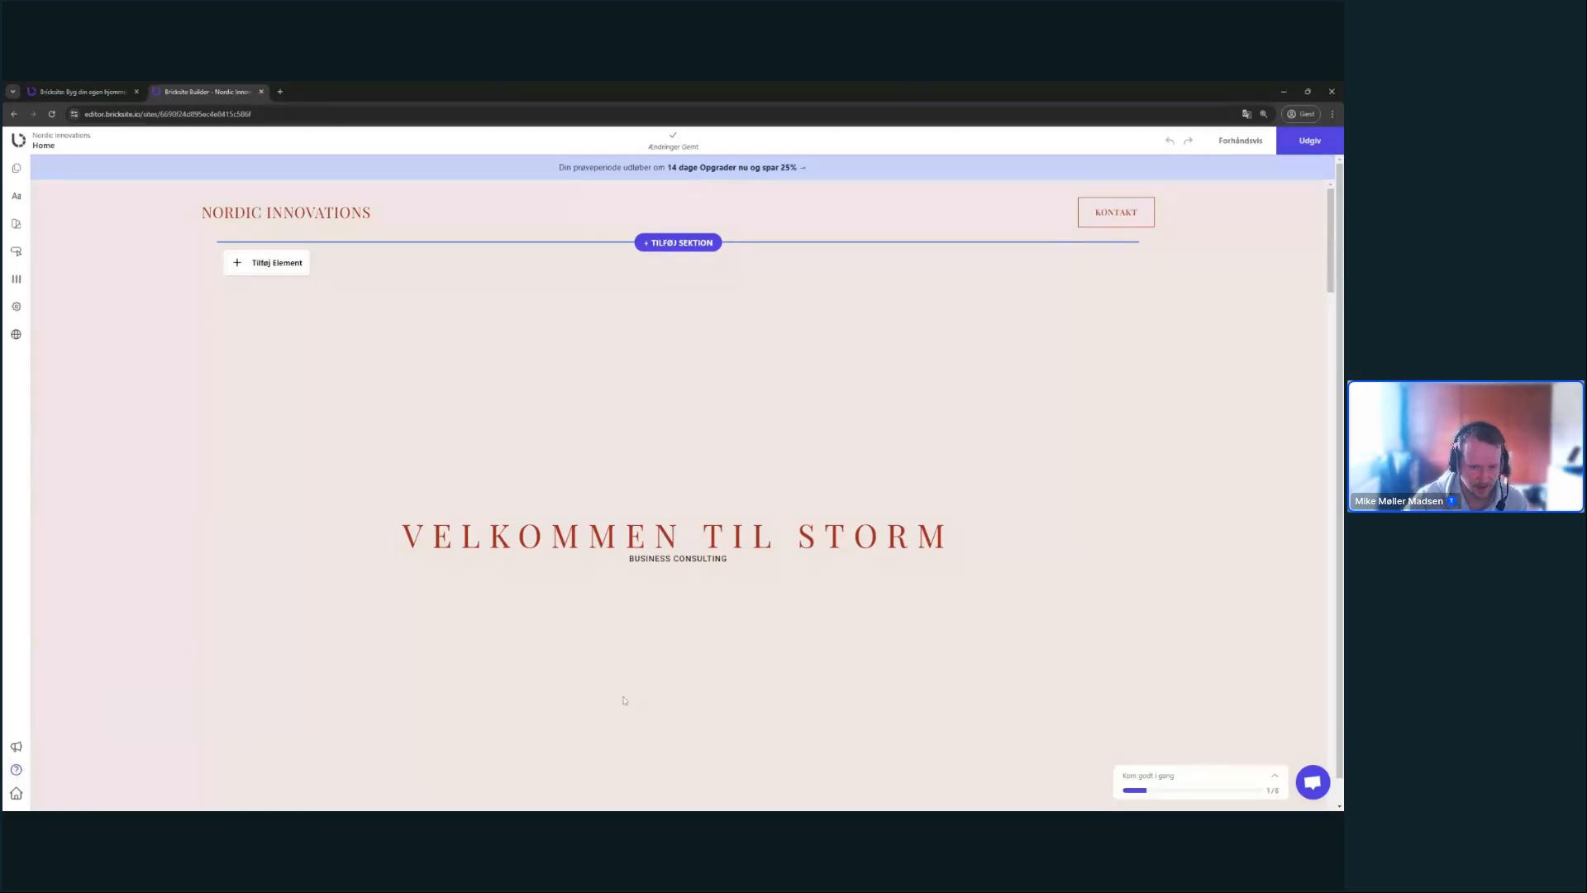
- Style the BUSINESS CONSULTING subtitle as Overskrift 2 in the Mørk Tekst colour
{"action": "triple_click", "coordinate": [678, 560]}
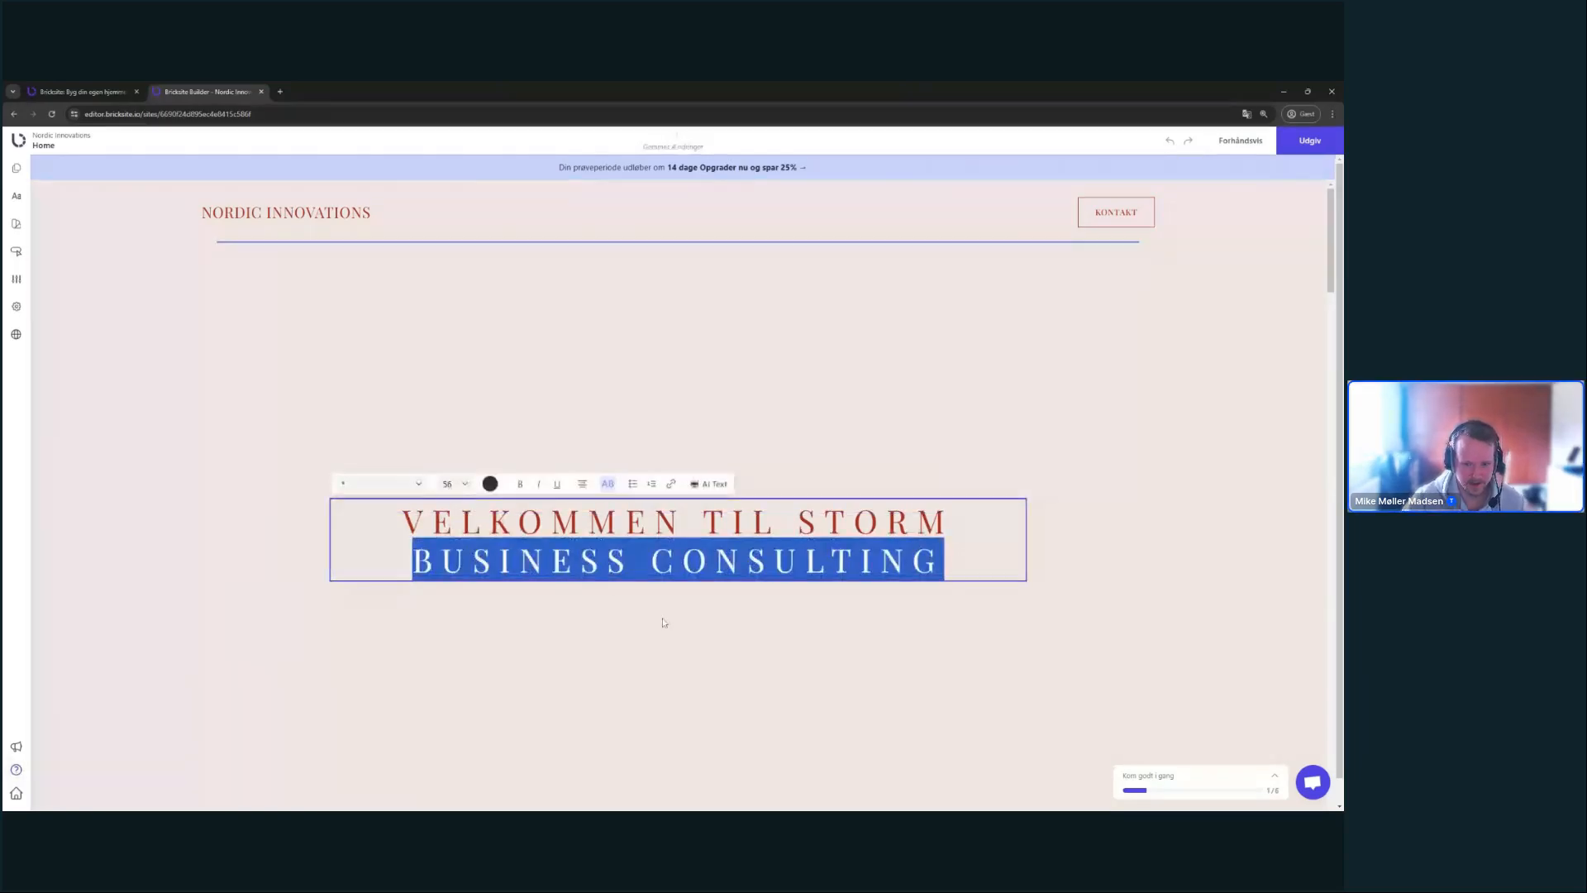
{"action": "left_click", "coordinate": [667, 629]}
{"action": "left_click", "coordinate": [1223, 651]}
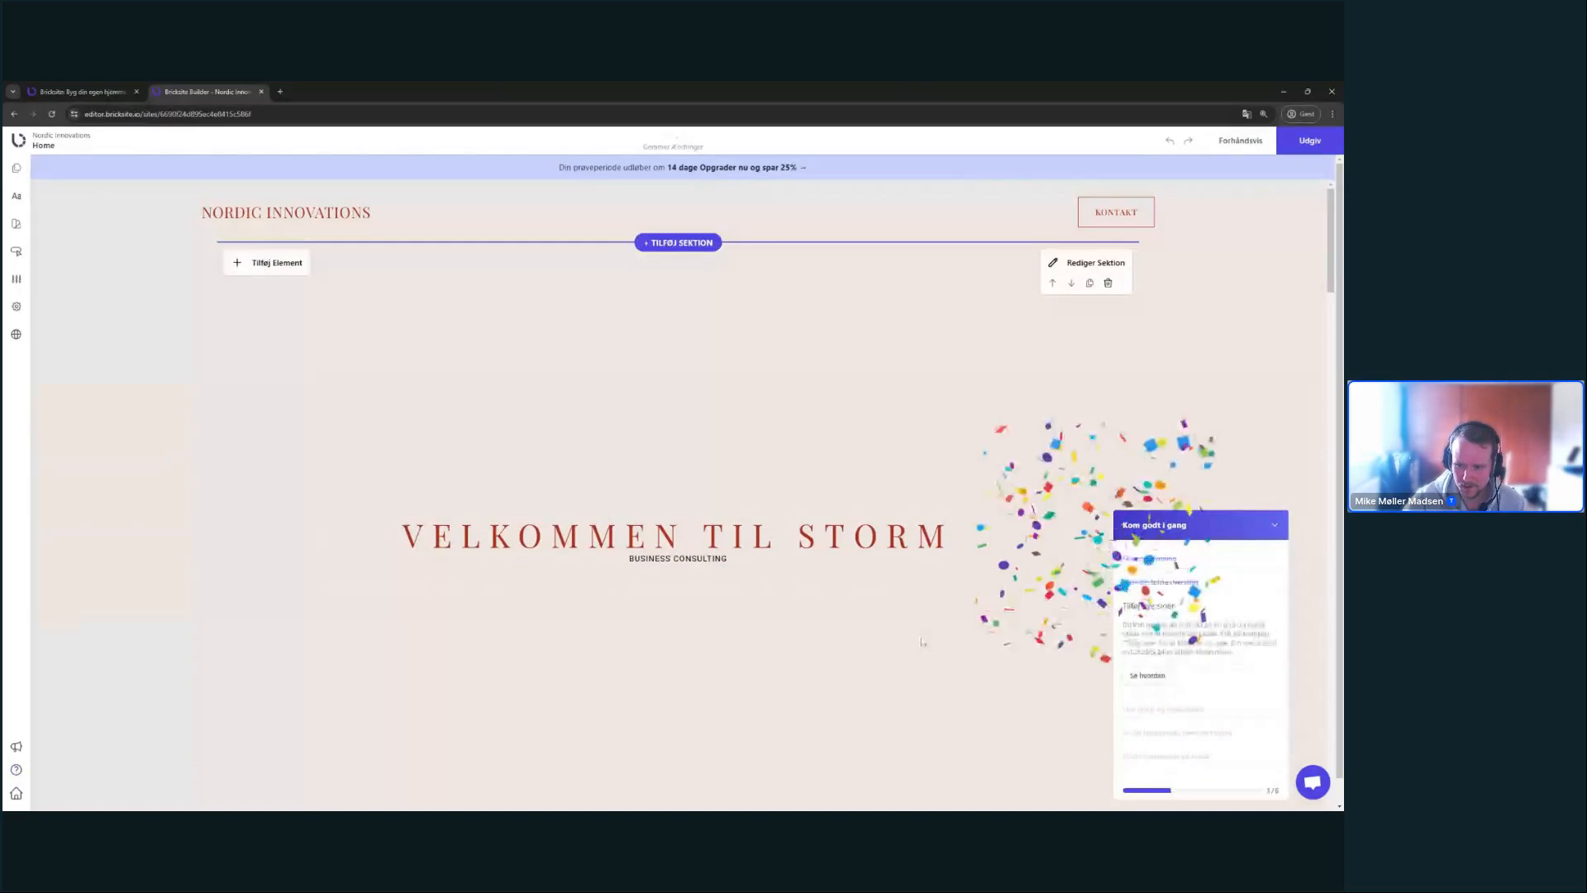
{"action": "triple_click", "coordinate": [699, 559]}
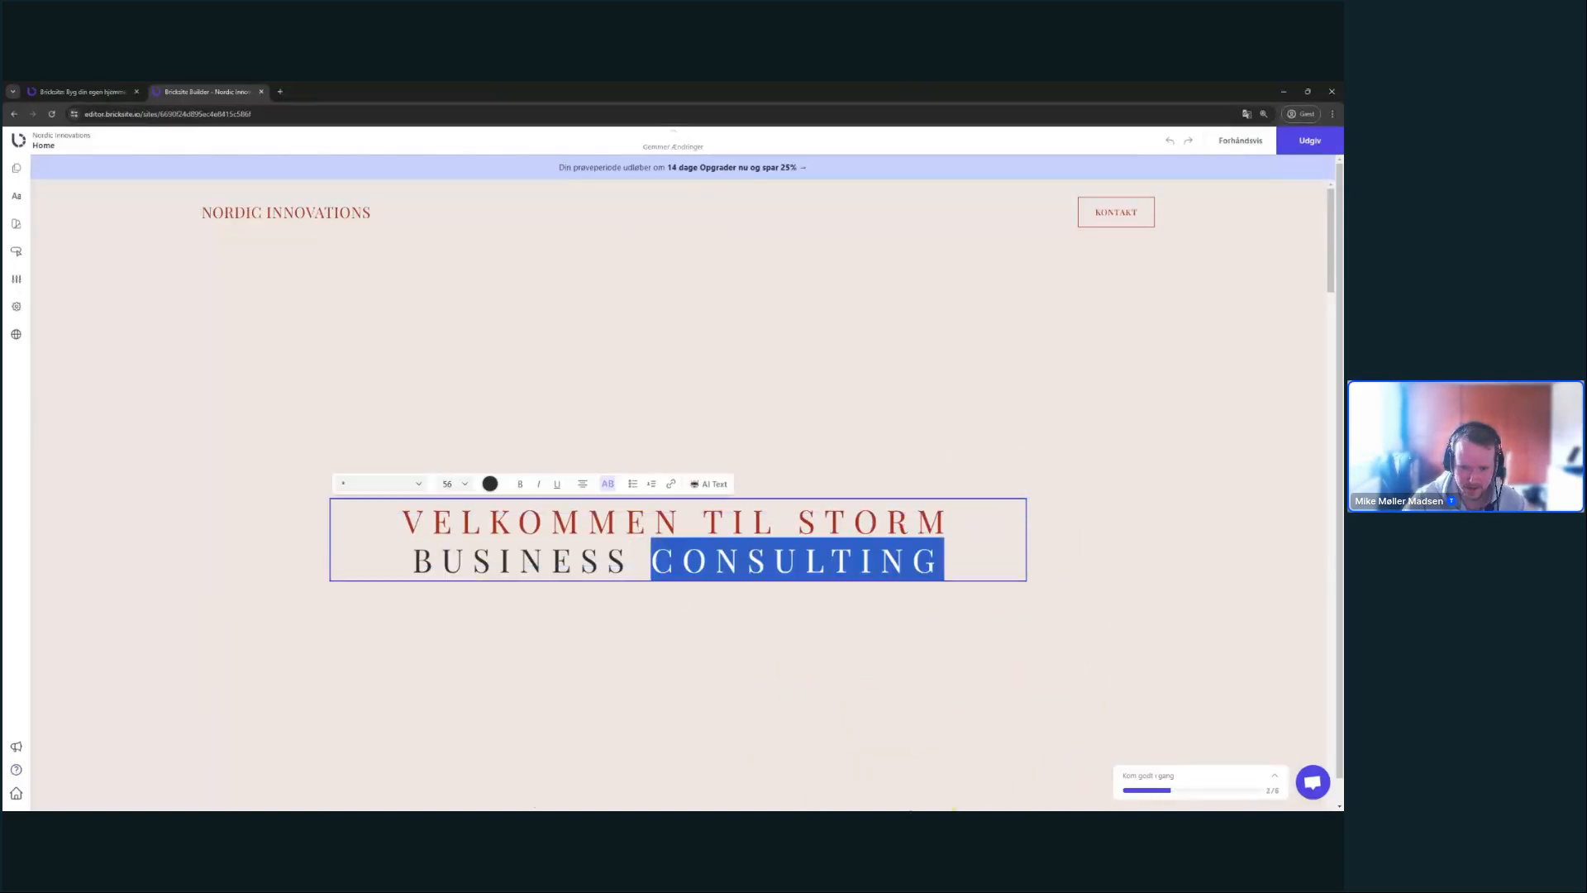
{"action": "left_click", "coordinate": [380, 484]}
{"action": "left_click", "coordinate": [378, 549]}
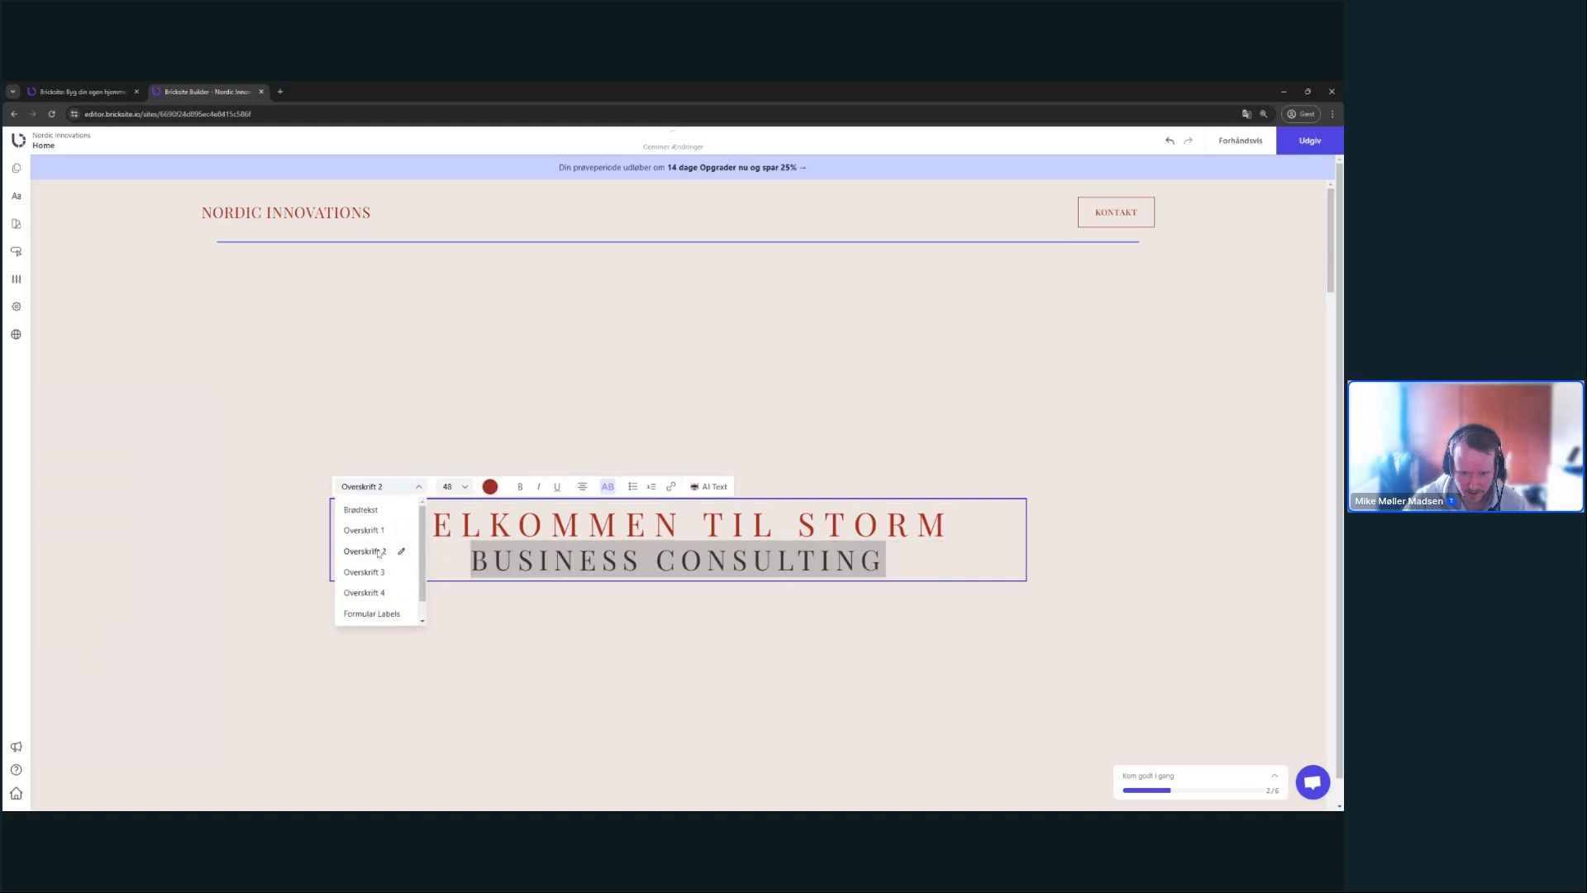
{"action": "left_click", "coordinate": [604, 626]}
{"action": "triple_click", "coordinate": [587, 559]}
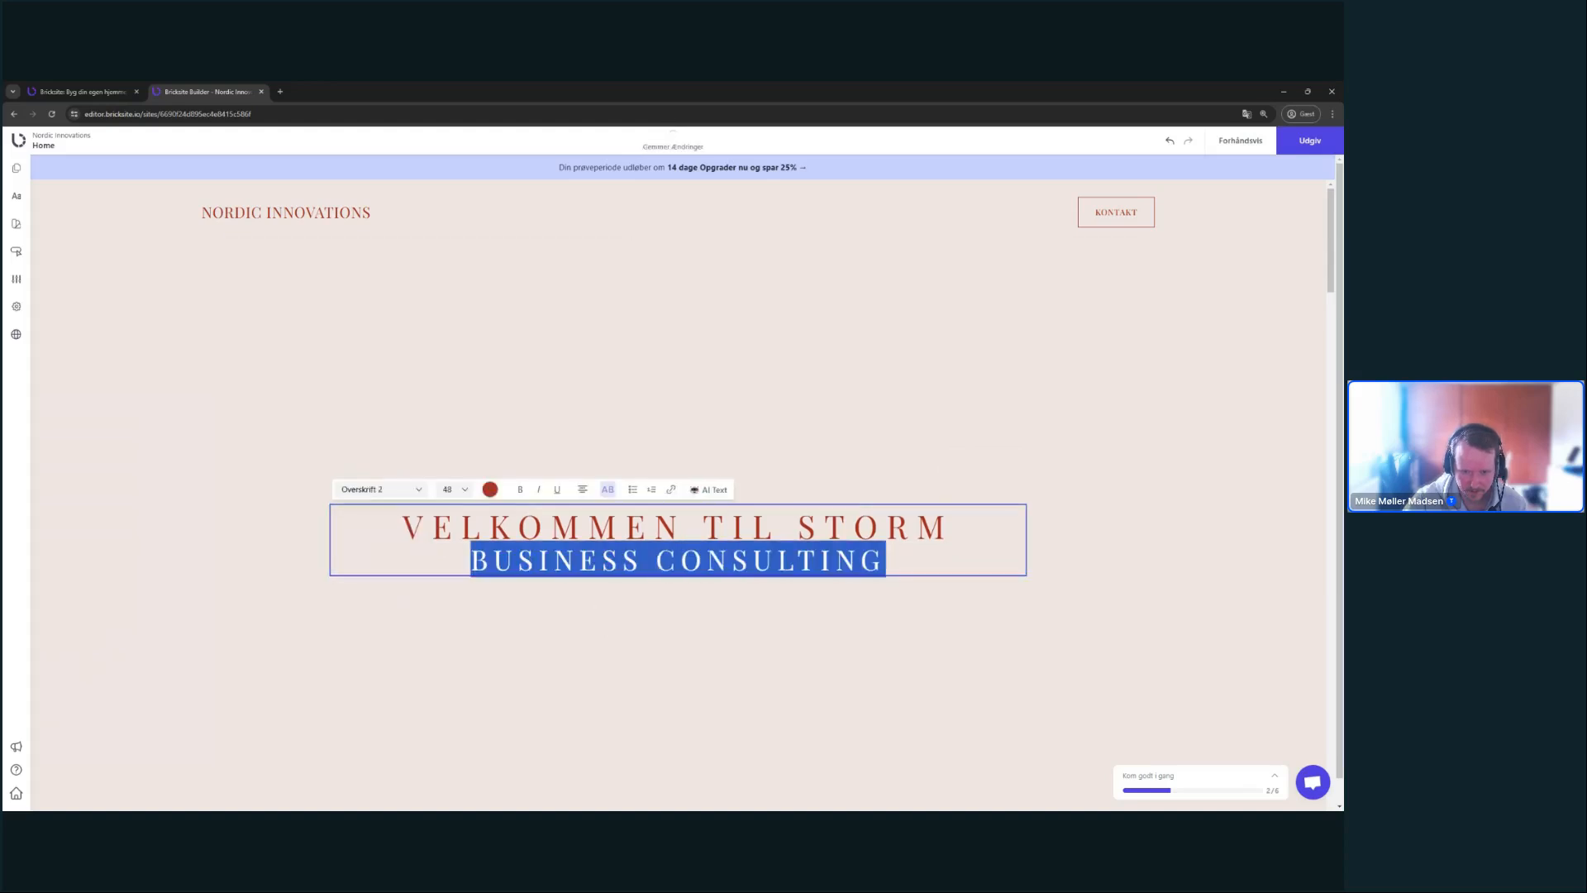
{"action": "left_click", "coordinate": [490, 490]}
{"action": "left_click", "coordinate": [407, 570]}
{"action": "left_click", "coordinate": [623, 638]}
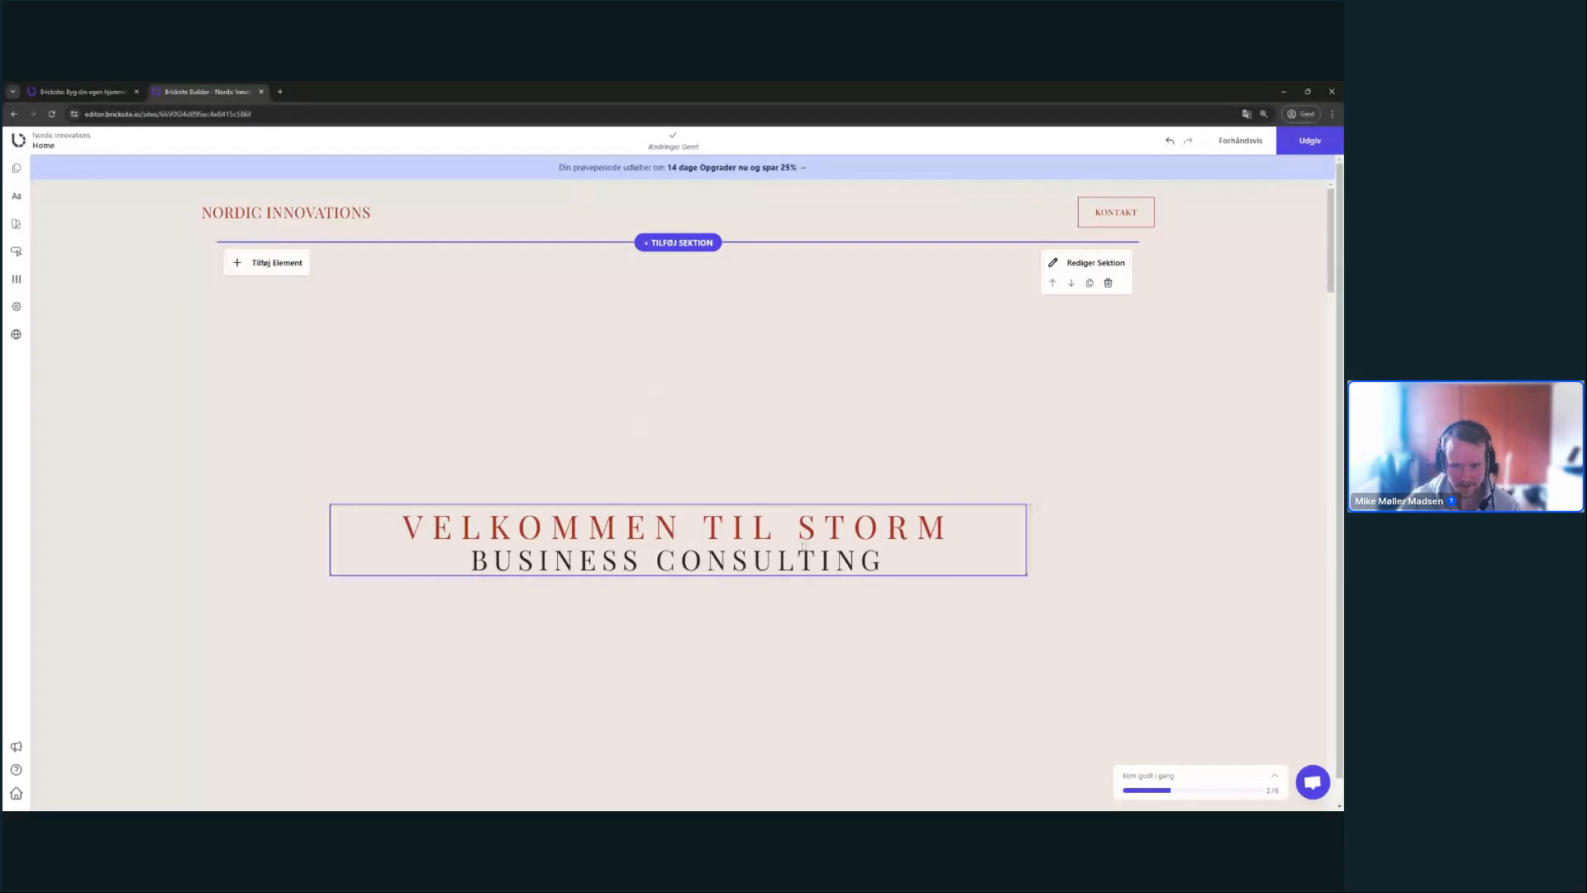
- Delete the word STORM from the VELKOMMEN TIL STORM headline
{"action": "scroll", "coordinate": [785, 552], "scroll_direction": "down", "scroll_amount": 4}
{"action": "scroll", "coordinate": [785, 552], "scroll_direction": "up", "scroll_amount": 4}
{"action": "triple_click", "coordinate": [777, 529]}
{"action": "left_click", "coordinate": [468, 562]}
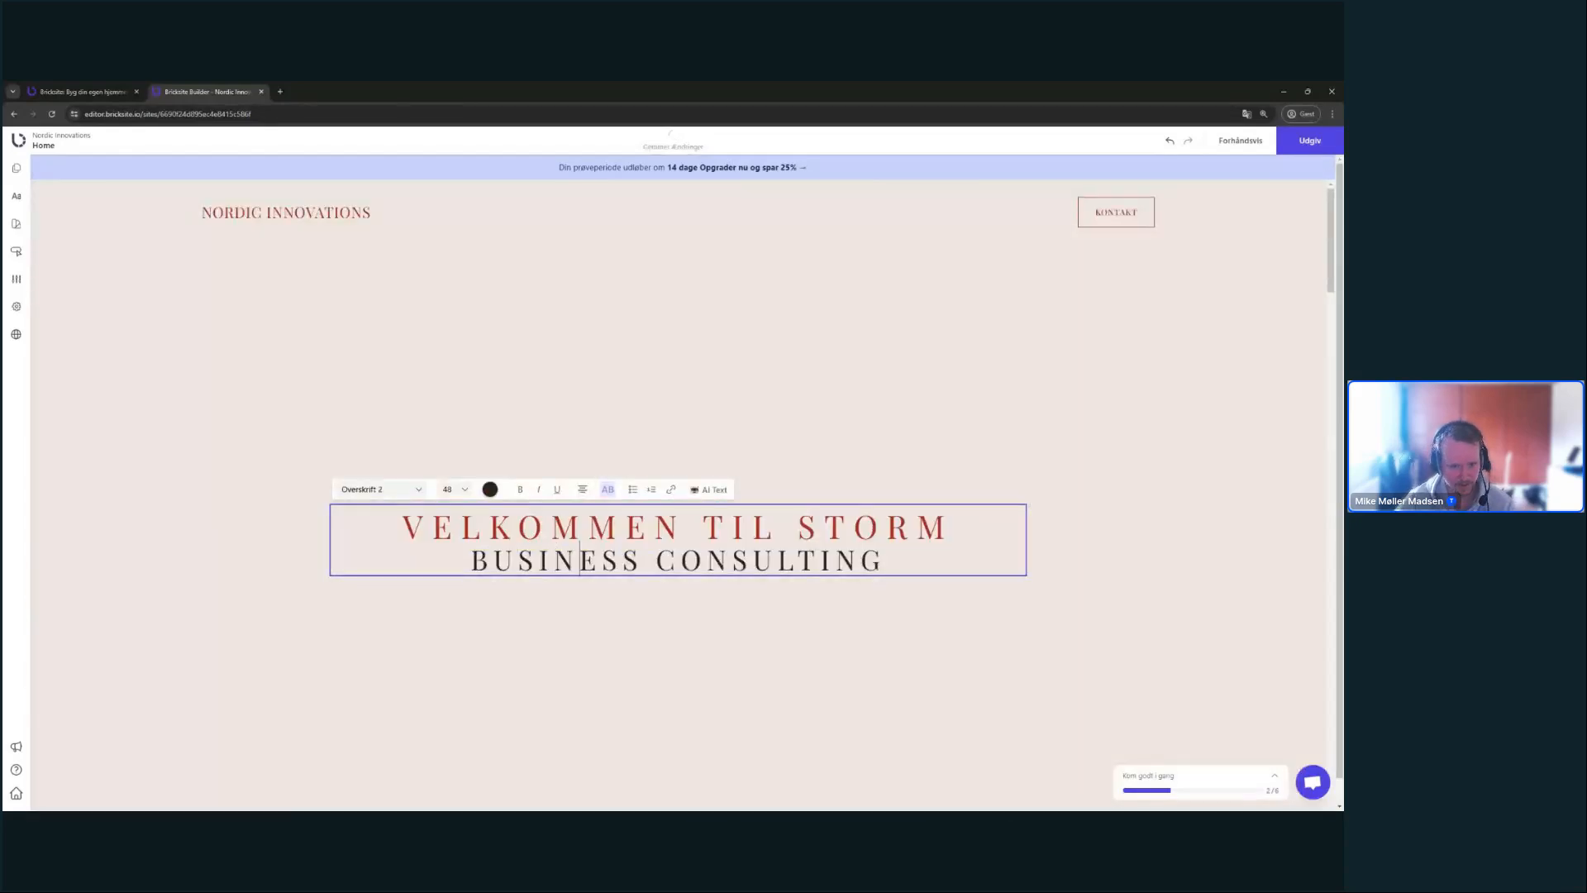
{"action": "left_click", "coordinate": [462, 529]}
{"action": "left_click", "coordinate": [467, 564]}
{"action": "left_click", "coordinate": [464, 623]}
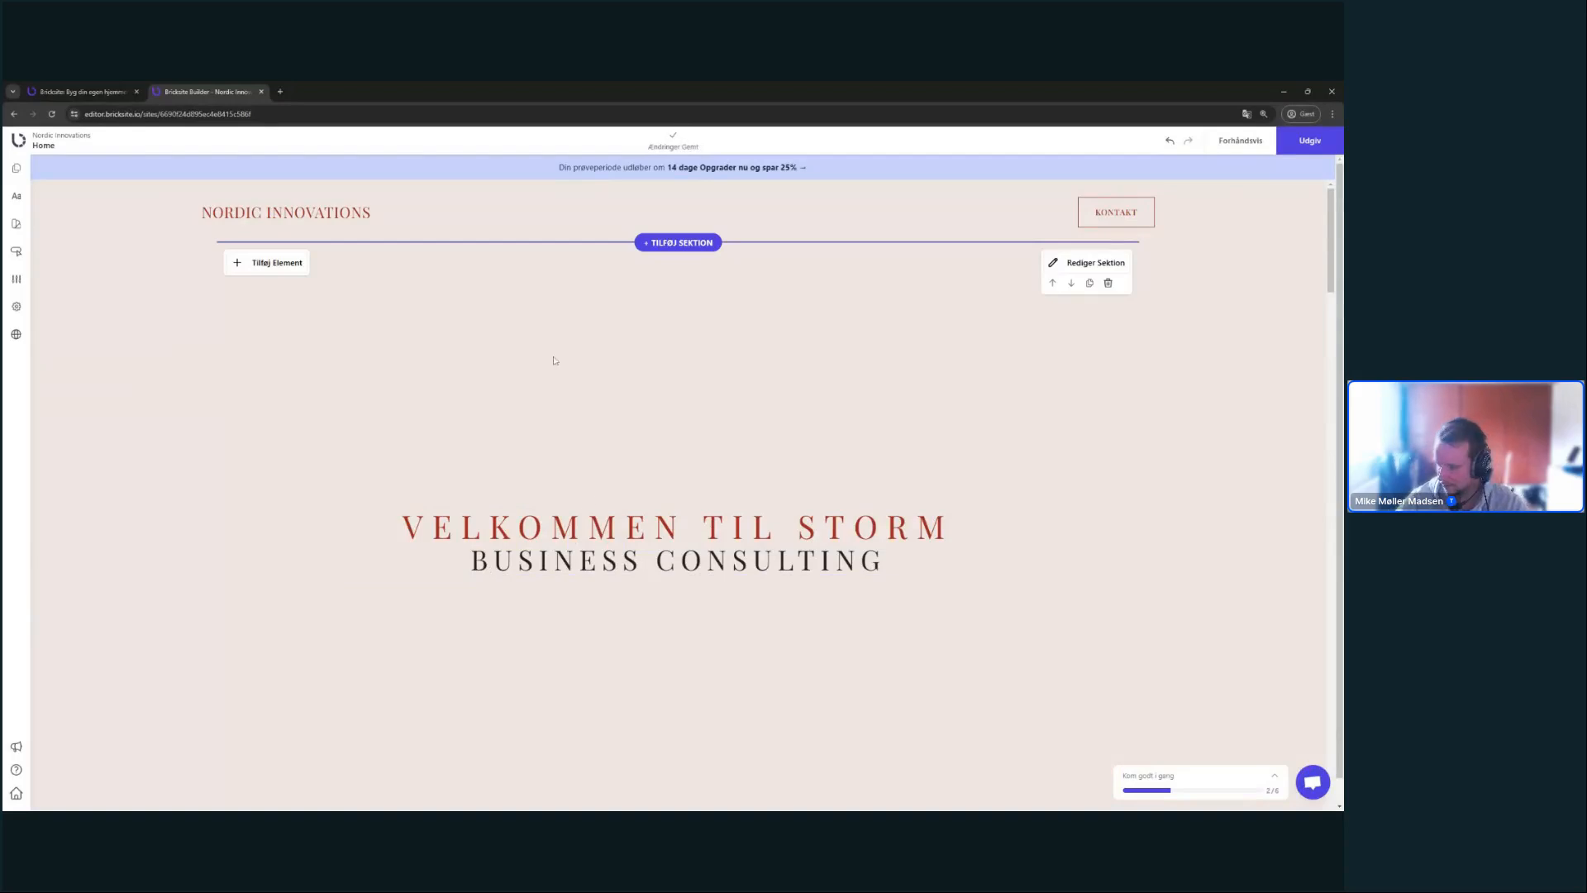
{"action": "triple_click", "coordinate": [622, 529]}
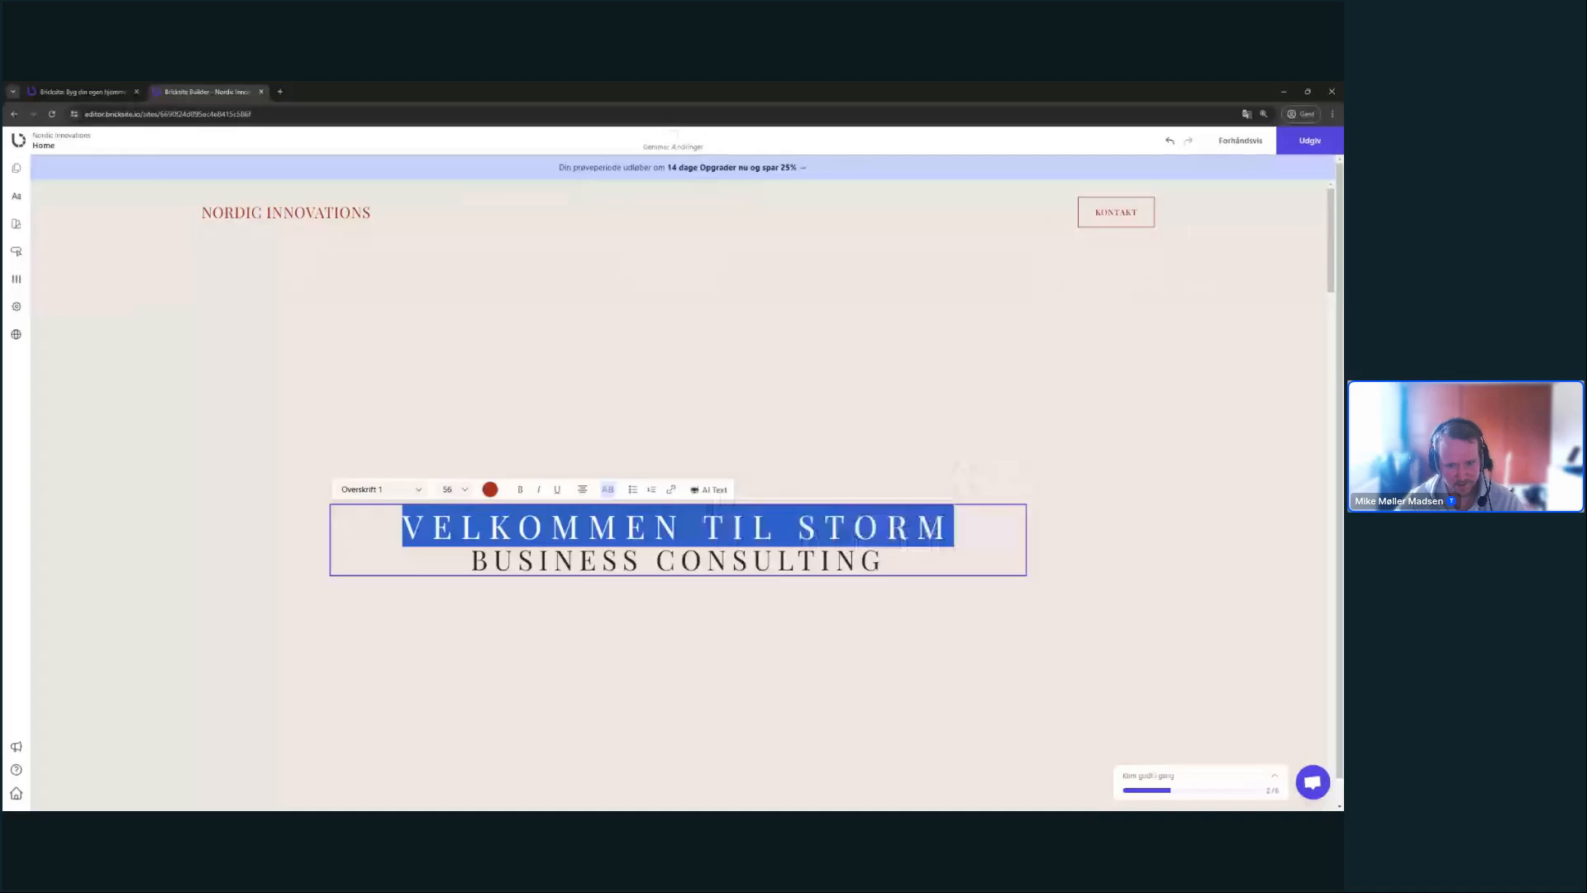
{"action": "left_click", "coordinate": [753, 559]}
{"action": "left_click_drag", "start_coordinate": [889, 533], "coordinate": [780, 532]}
{"action": "left_click", "coordinate": [889, 533]}
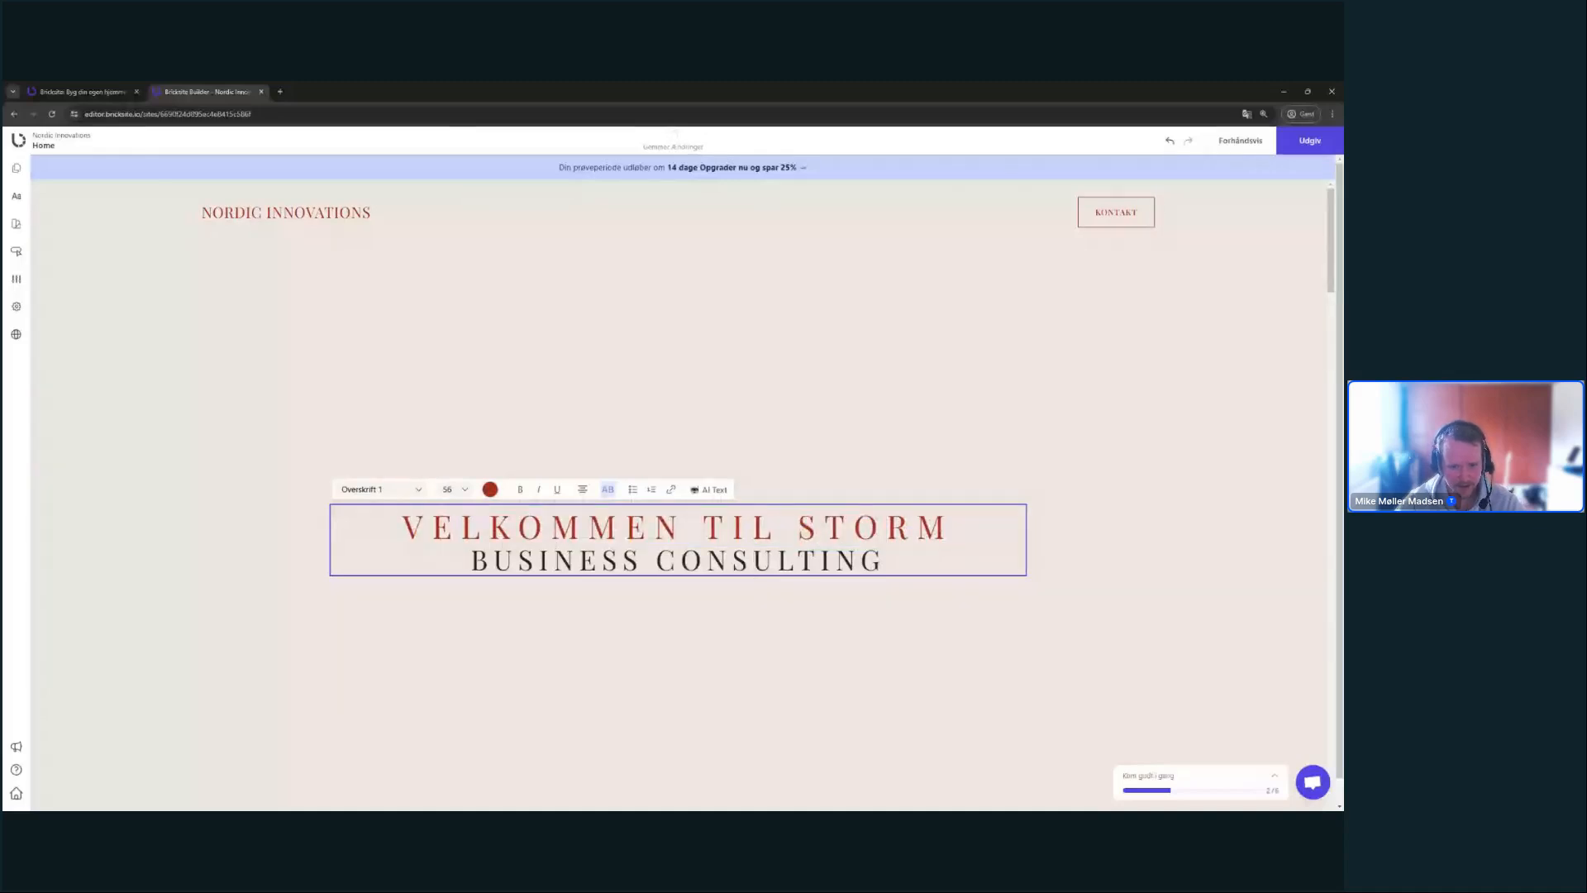
{"action": "left_click_drag", "start_coordinate": [886, 562], "coordinate": [798, 531]}
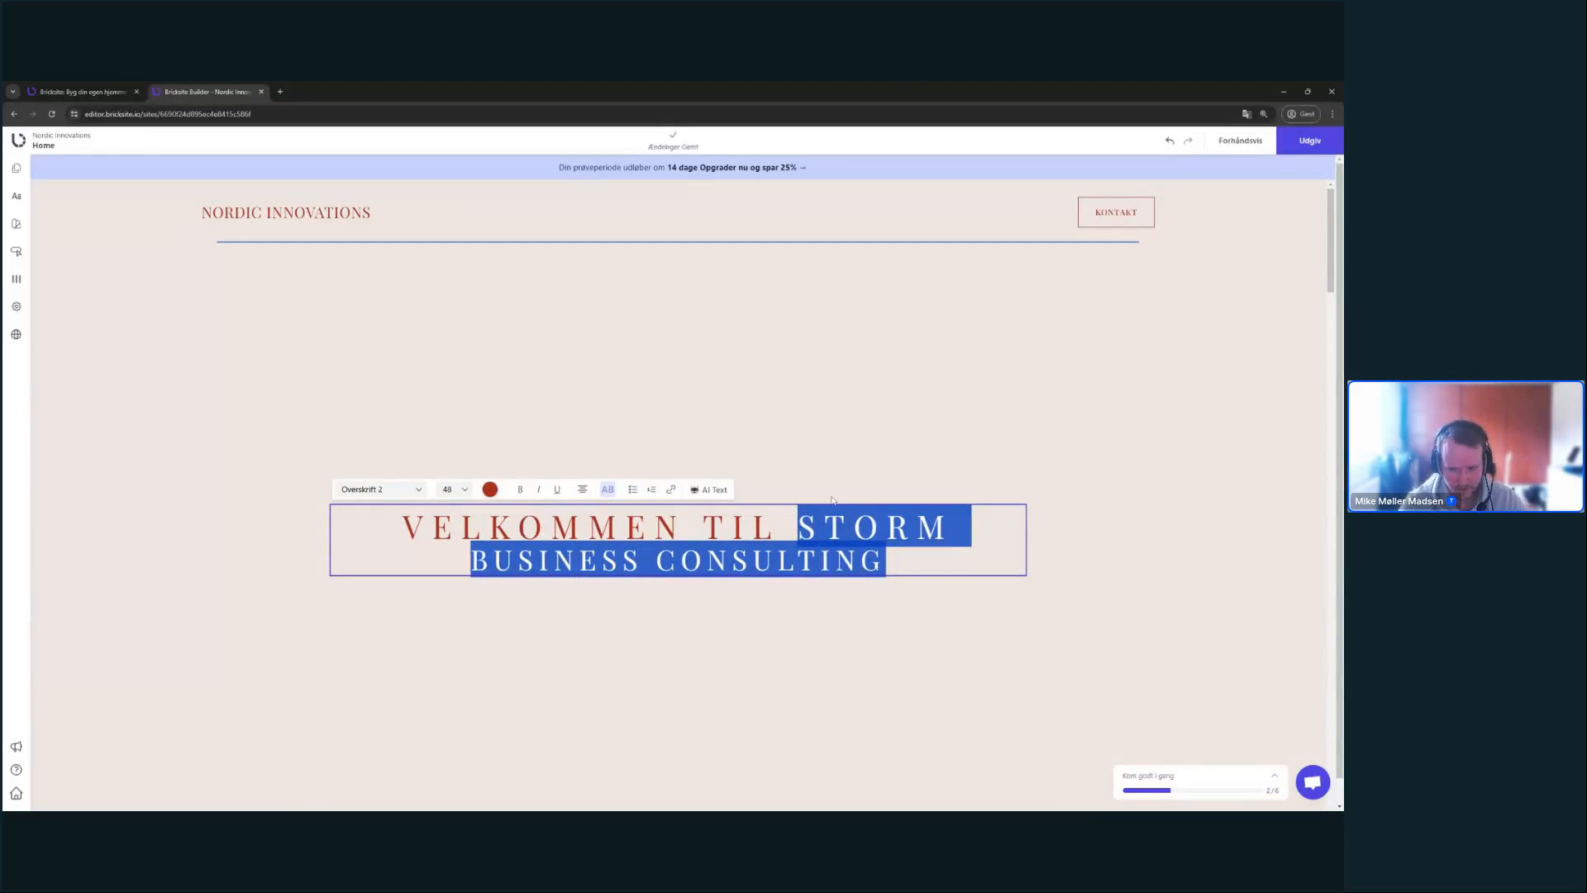
{"action": "double_click", "coordinate": [860, 529]}
{"action": "key", "text": "BackSpace"}
{"action": "key", "text": "BackSpace"}
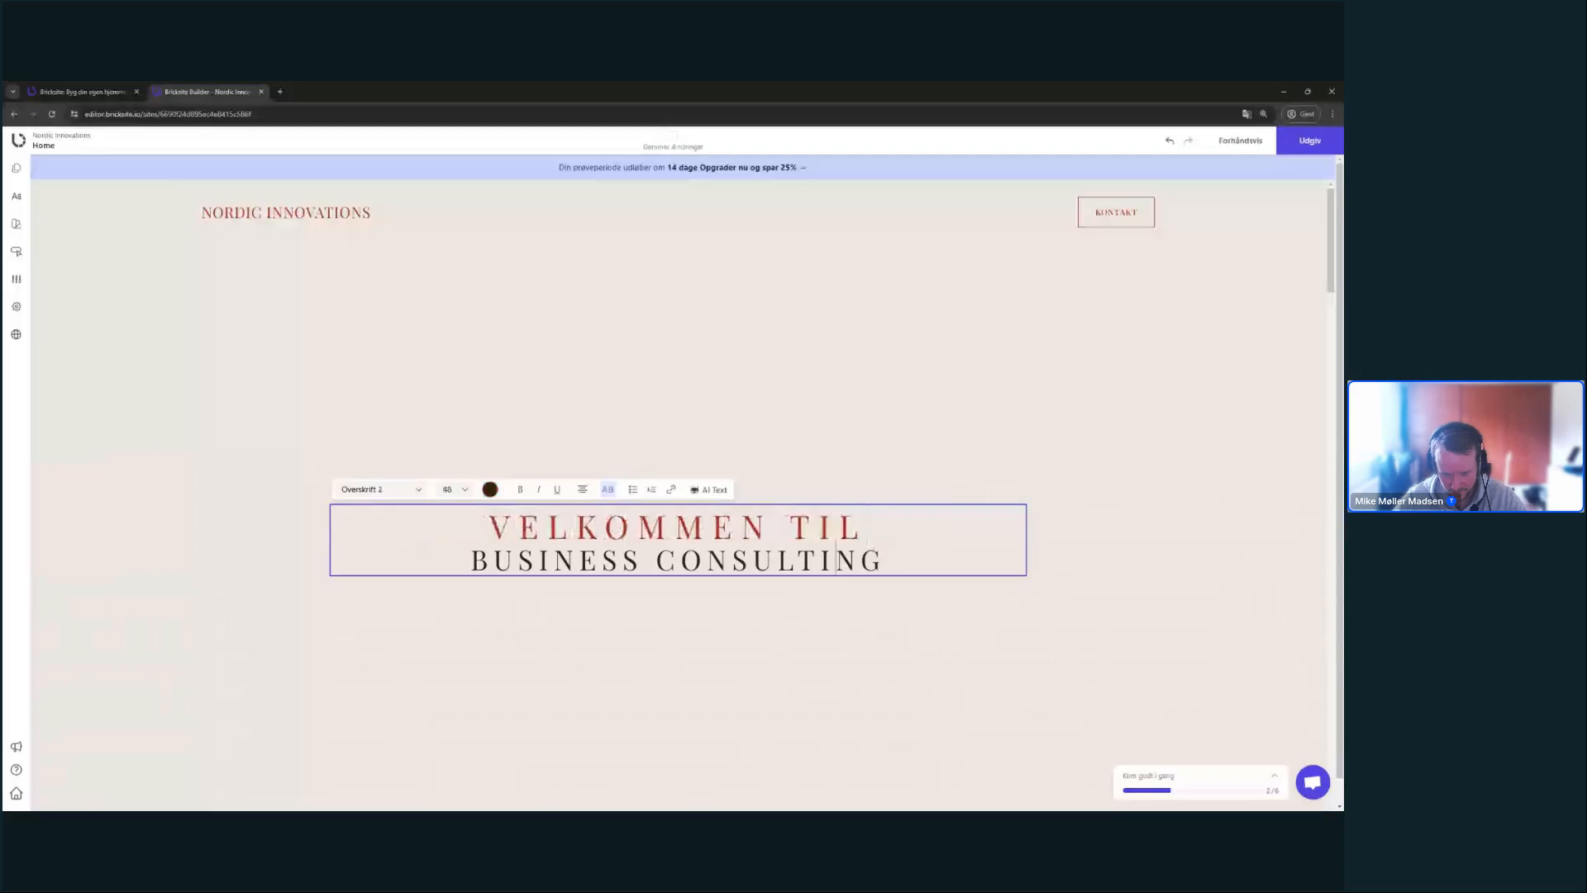
- Type NORDIC INNOVATIONS over the BUSINESS CONSULTING line of the heading
{"action": "triple_click", "coordinate": [836, 561]}
{"action": "type", "text": "NORDIC "}
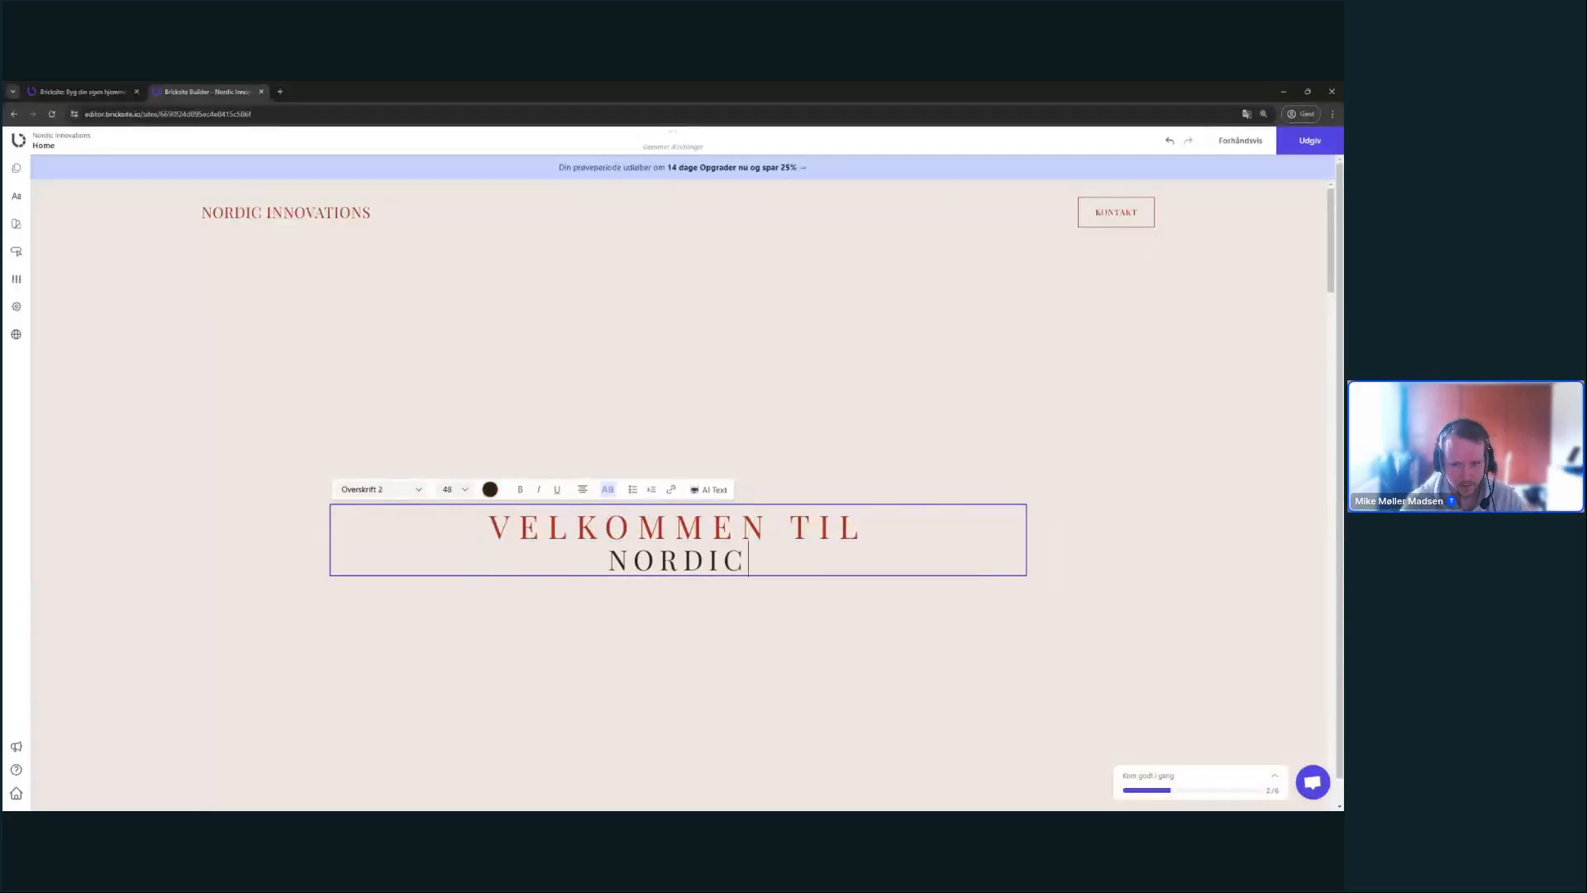
{"action": "type", "text": "INNOVATIONS"}
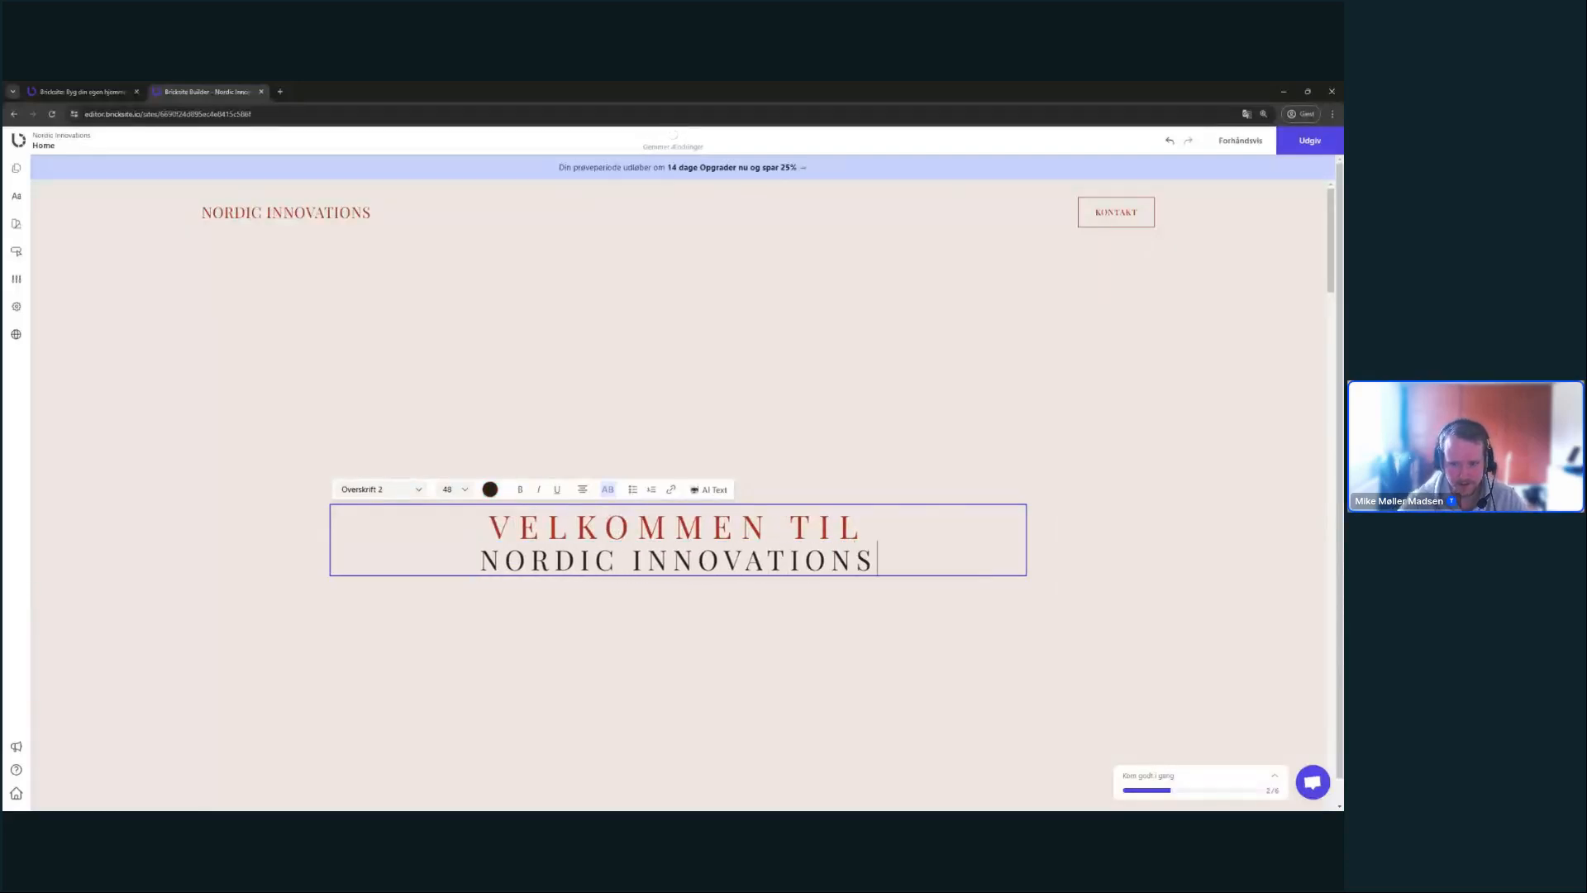
{"action": "left_click", "coordinate": [1042, 411]}
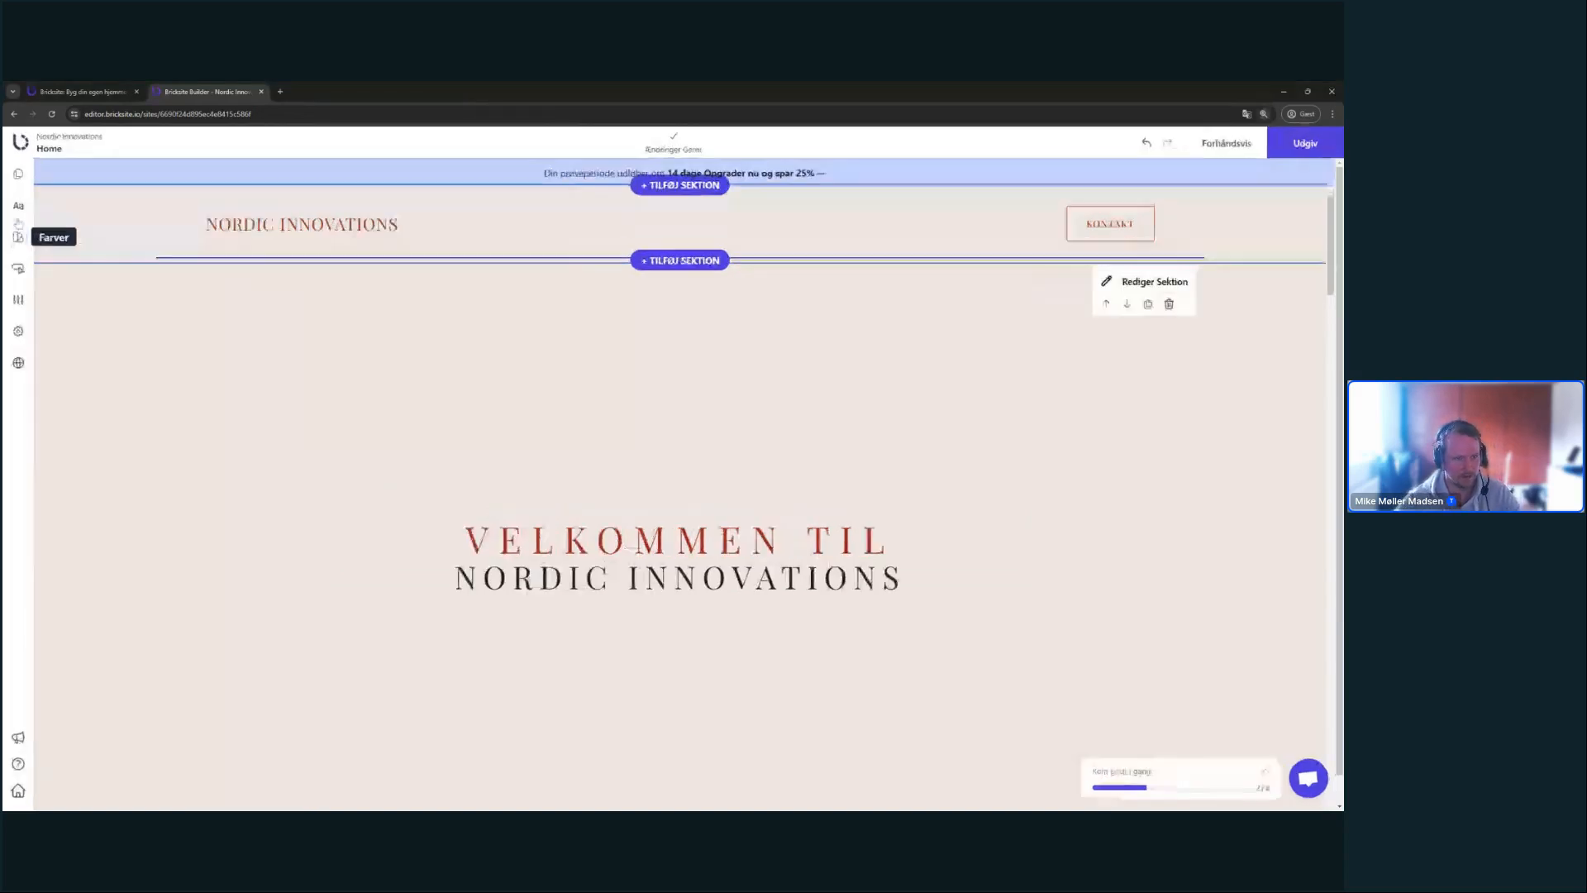
{"action": "left_click", "coordinate": [16, 223]}
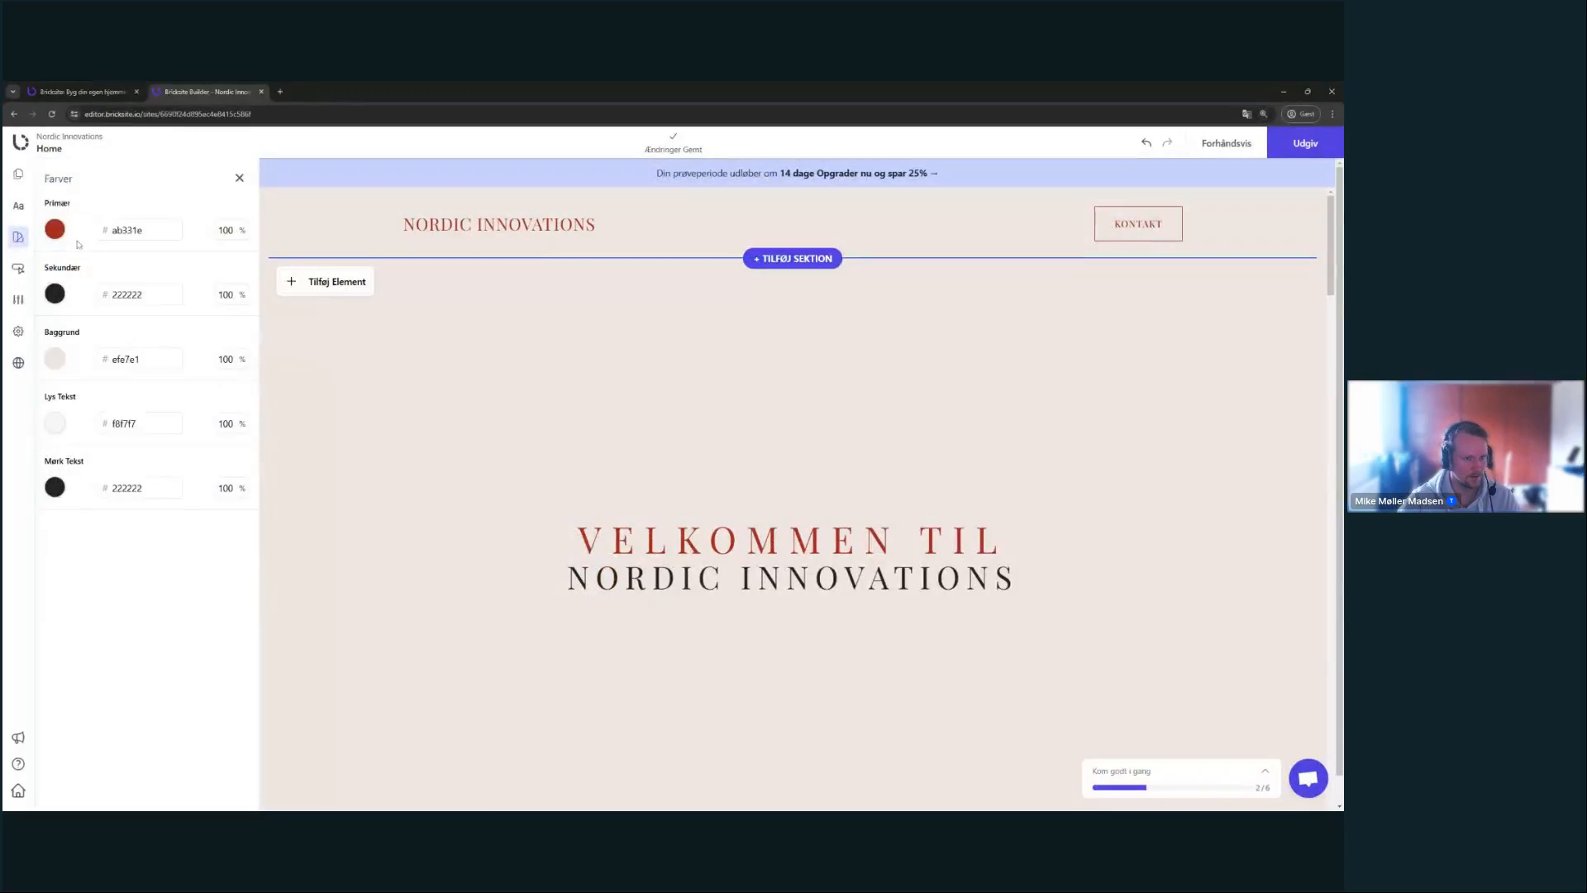
- Change the Primær site colour to 004D73 and close the colour settings
{"action": "left_click", "coordinate": [54, 229]}
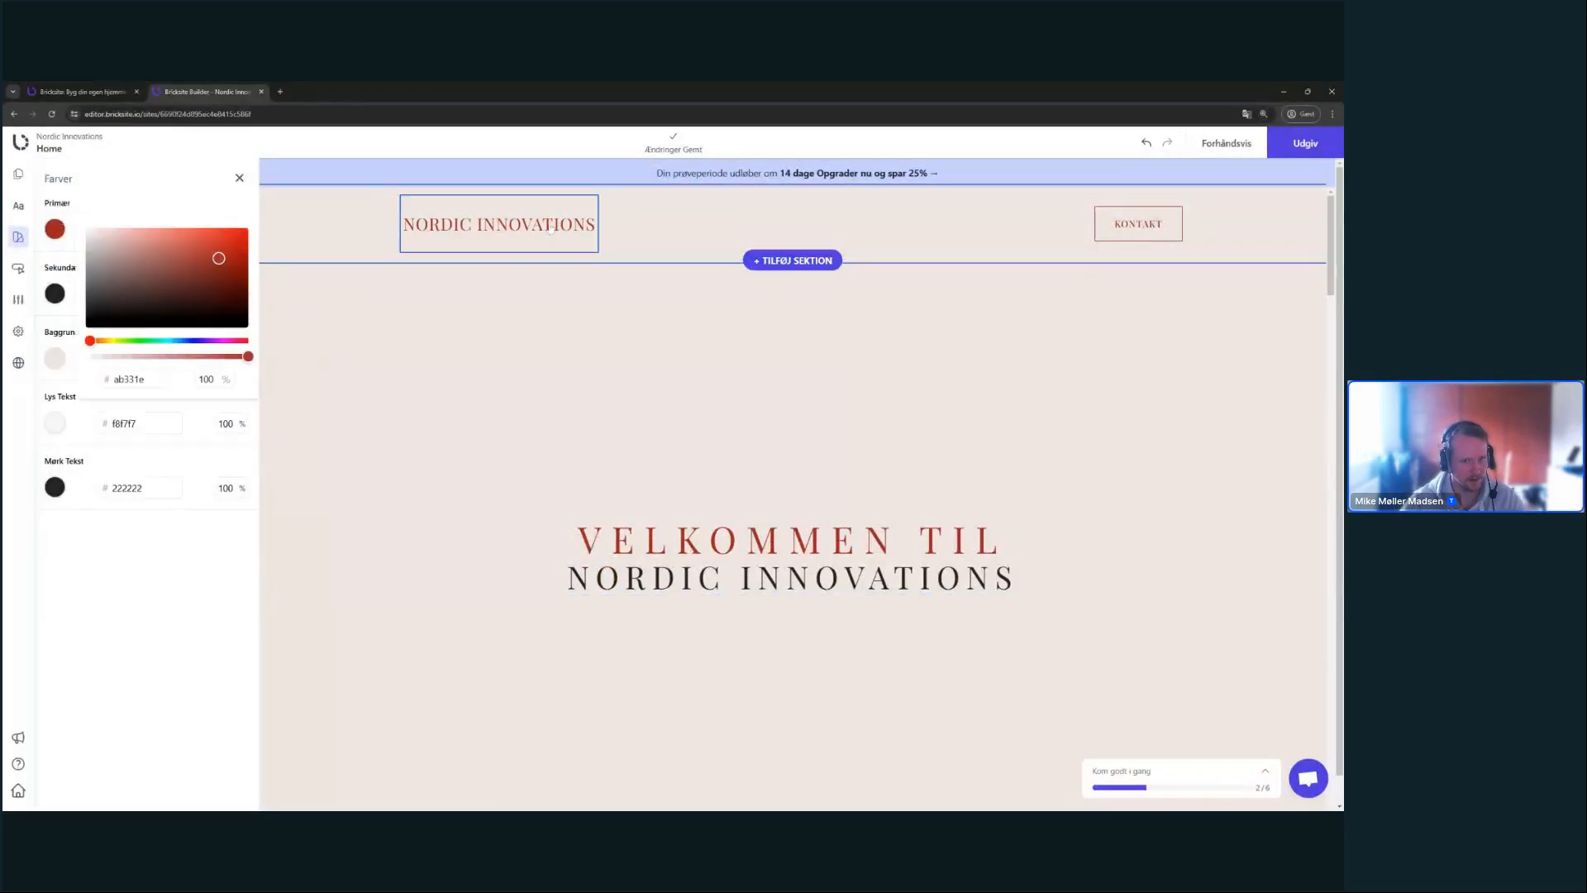
{"action": "left_click", "coordinate": [192, 342]}
{"action": "left_click", "coordinate": [201, 263]}
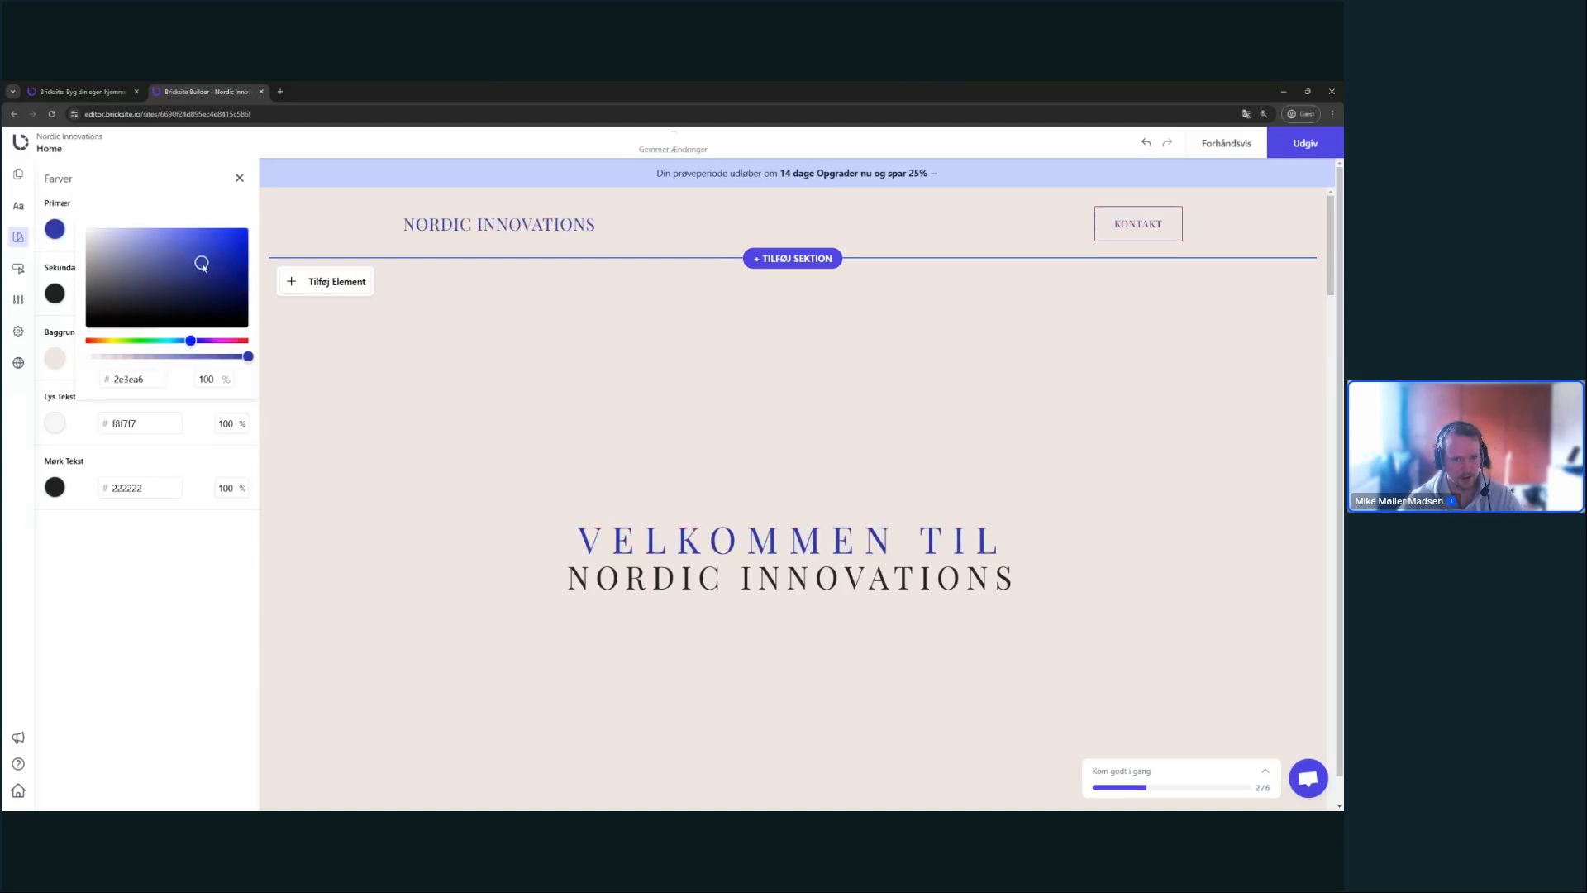
{"action": "mouse_move", "coordinate": [202, 266]}
{"action": "left_mouse_down"}
{"action": "mouse_move", "coordinate": [226, 247]}
{"action": "mouse_move", "coordinate": [211, 280]}
{"action": "left_mouse_up"}
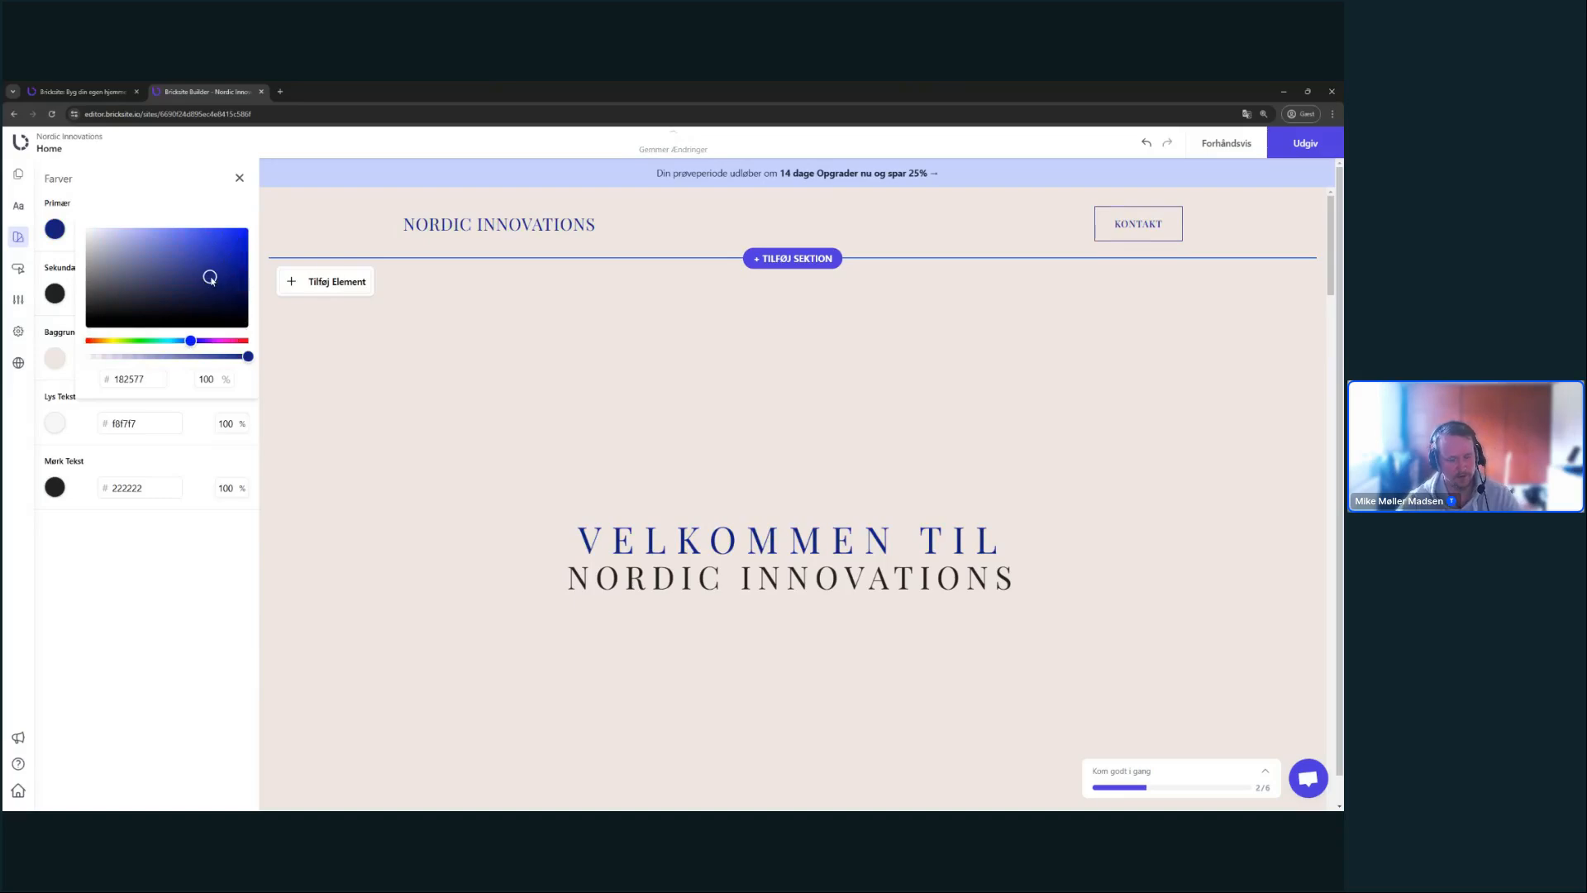
{"action": "double_click", "coordinate": [138, 379]}
{"action": "type", "text": "004D73"}
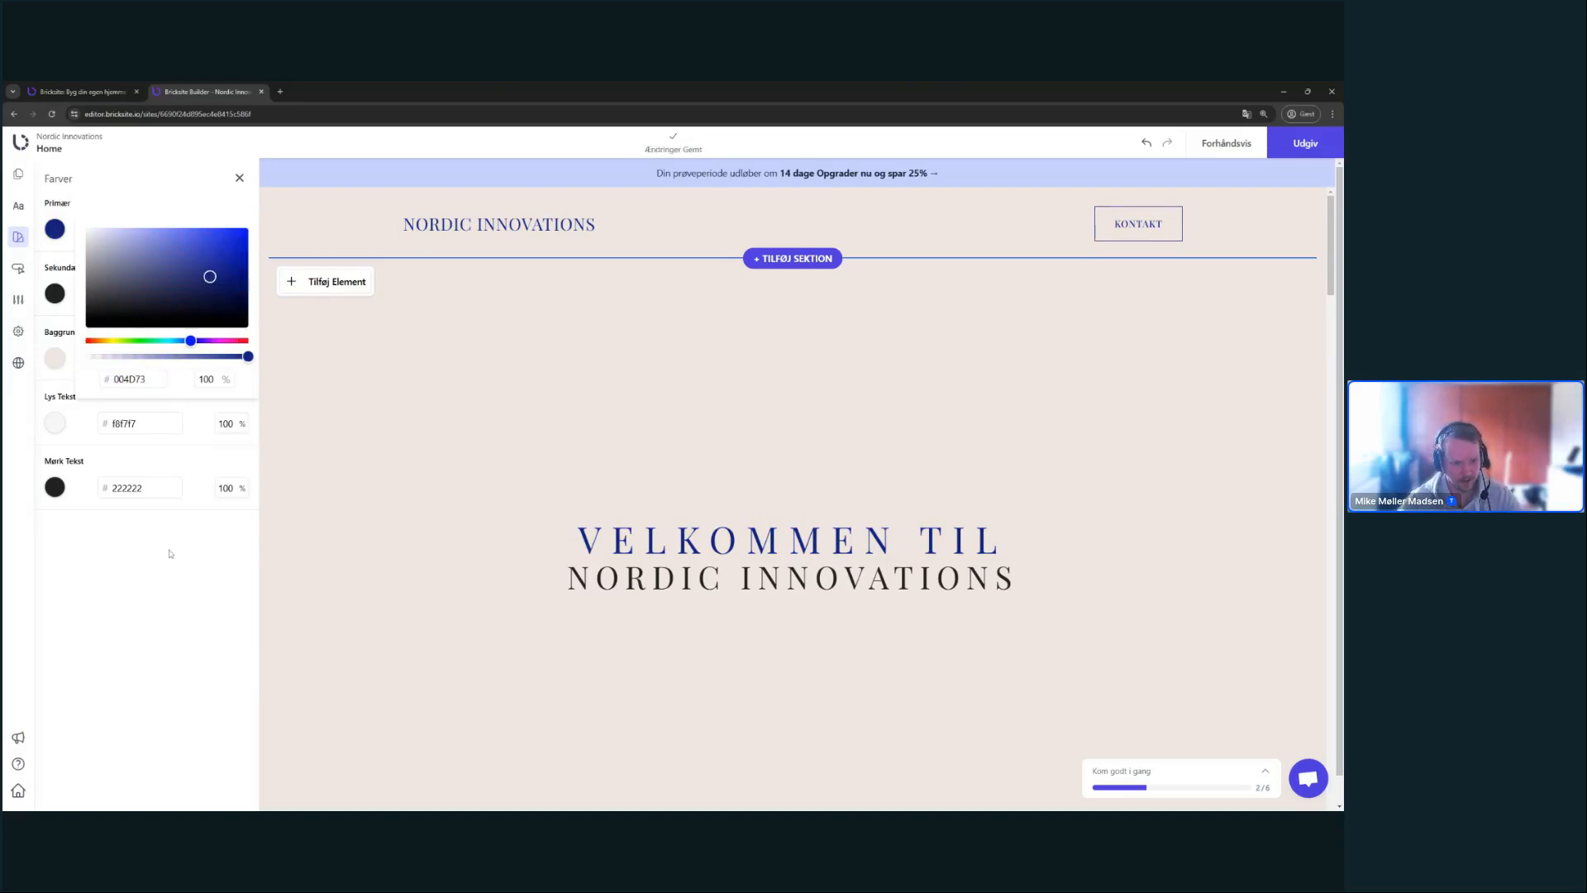
{"action": "left_click", "coordinate": [151, 493]}
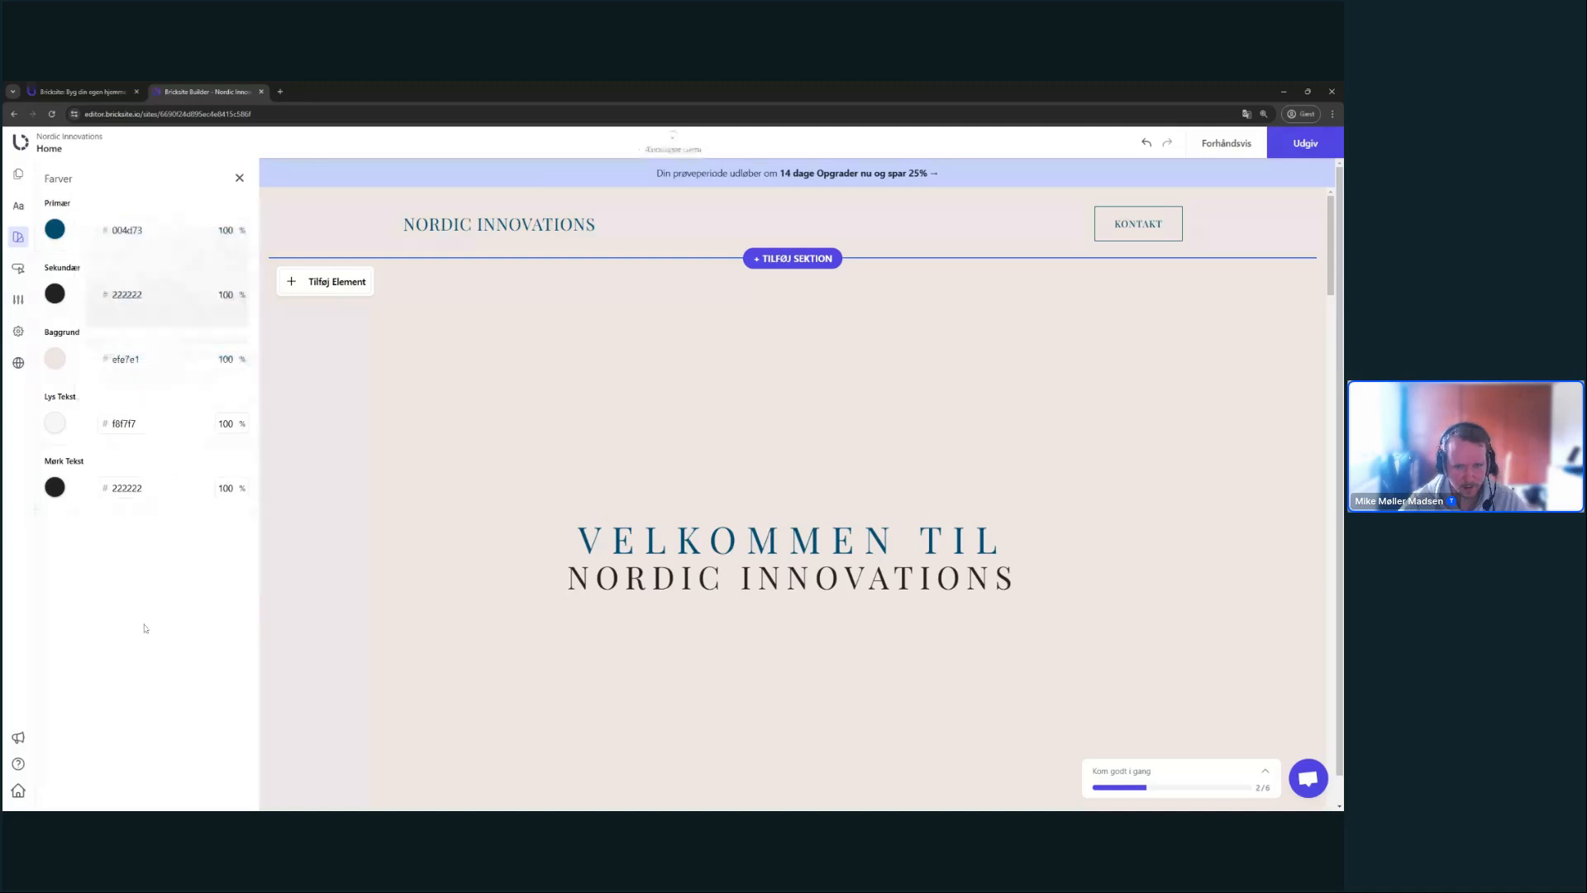
{"action": "scroll", "coordinate": [716, 365], "scroll_direction": "down", "scroll_amount": 1}
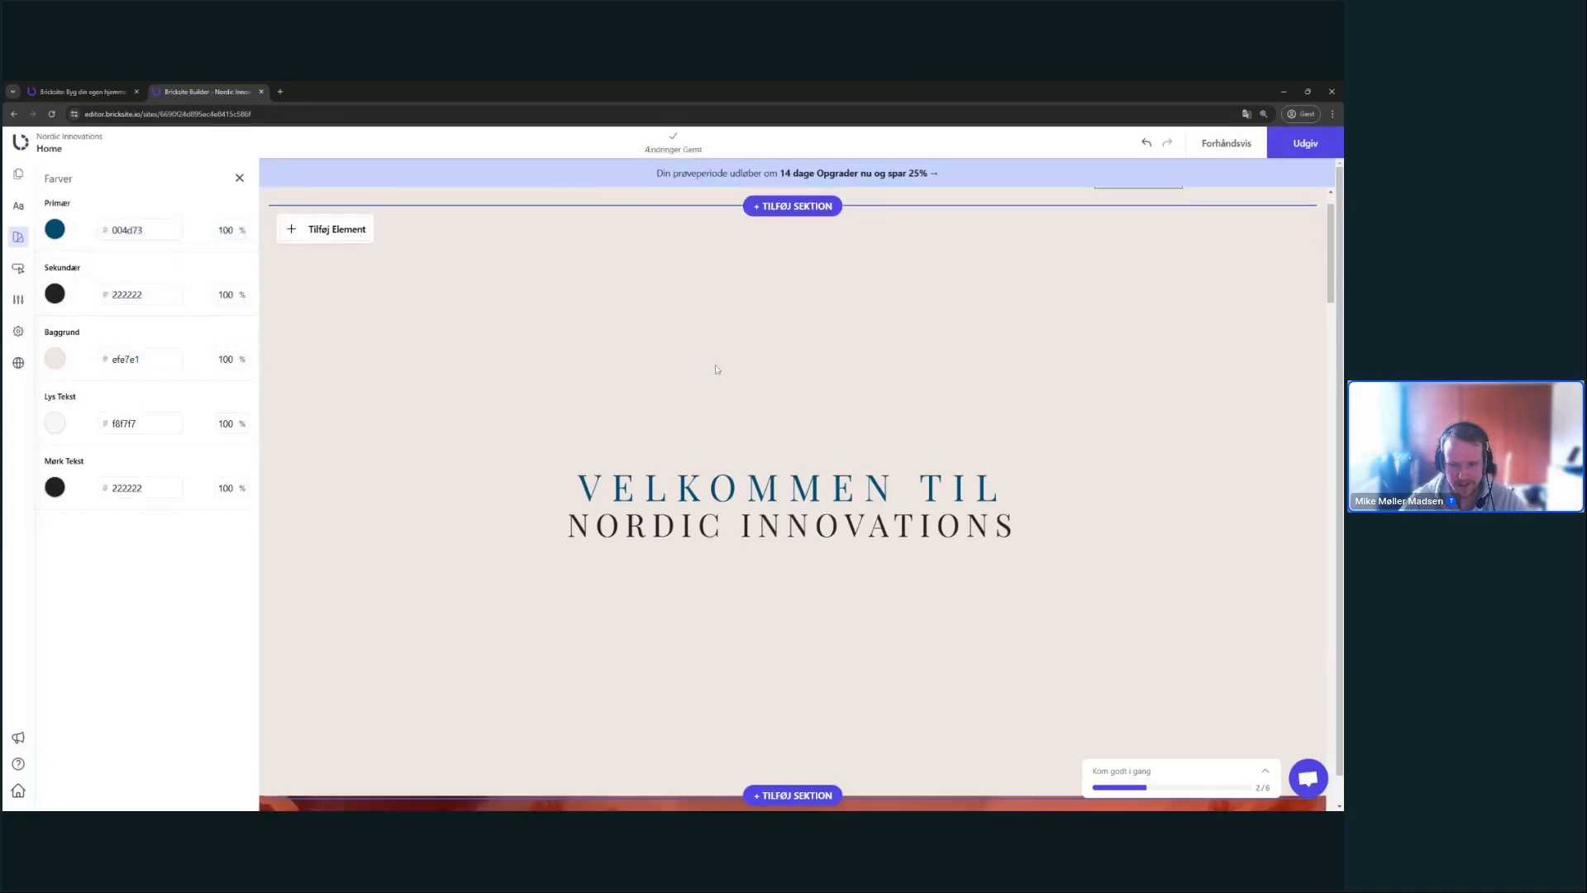
{"action": "scroll", "coordinate": [716, 365], "scroll_direction": "up", "scroll_amount": 1}
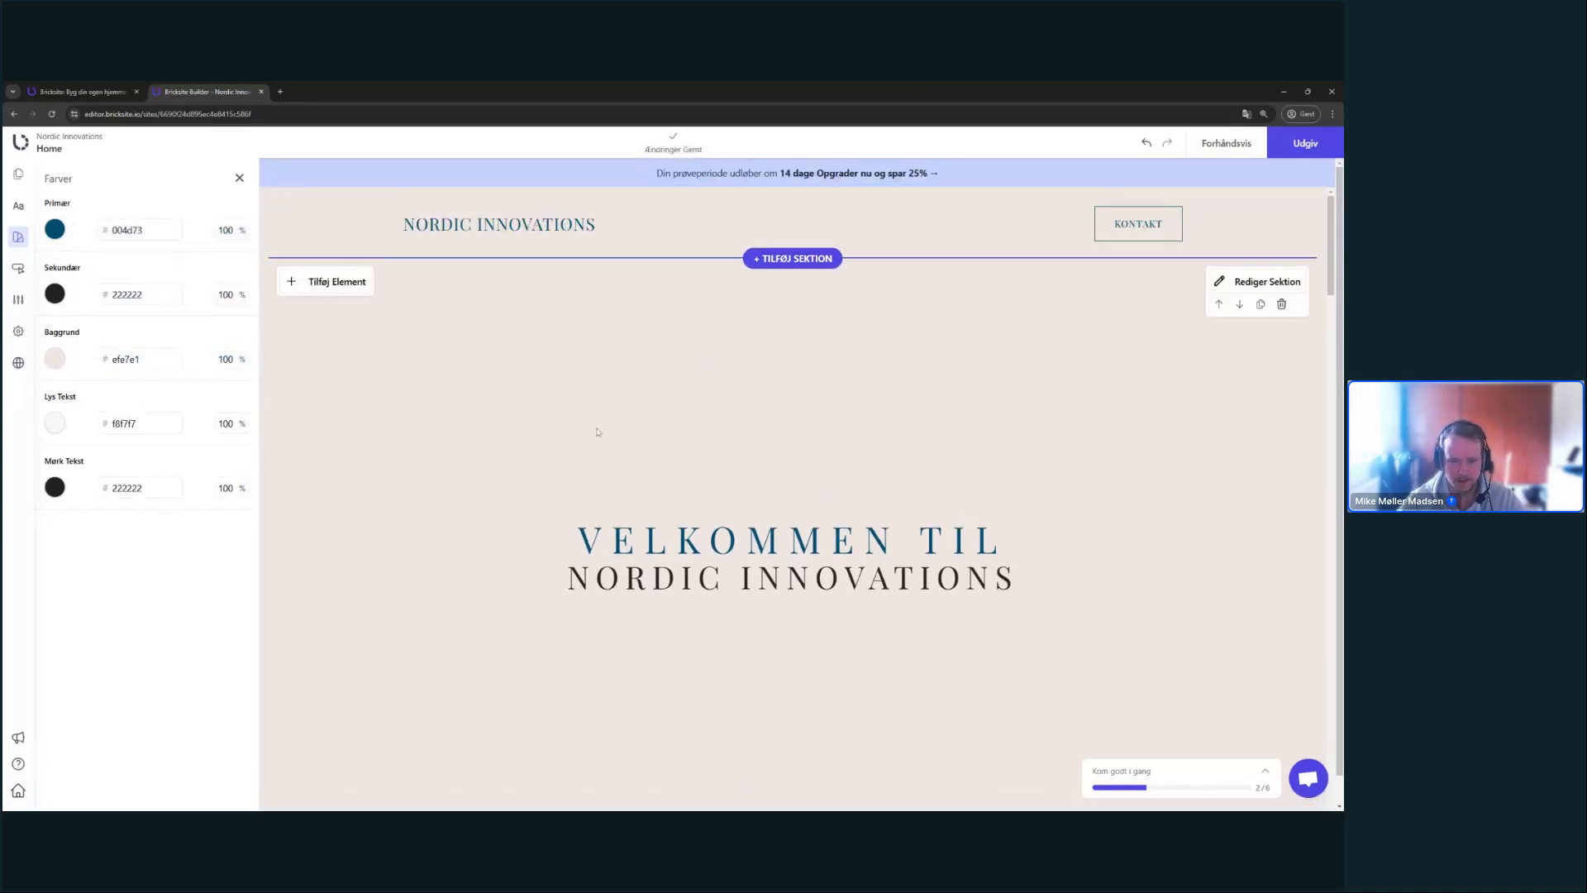
{"action": "left_click", "coordinate": [240, 178]}
- Select the NORDIC INNOVATIONS line of the hero heading
{"action": "scroll", "coordinate": [721, 405], "scroll_direction": "down", "scroll_amount": 2}
{"action": "scroll", "coordinate": [719, 403], "scroll_direction": "up", "scroll_amount": 2}
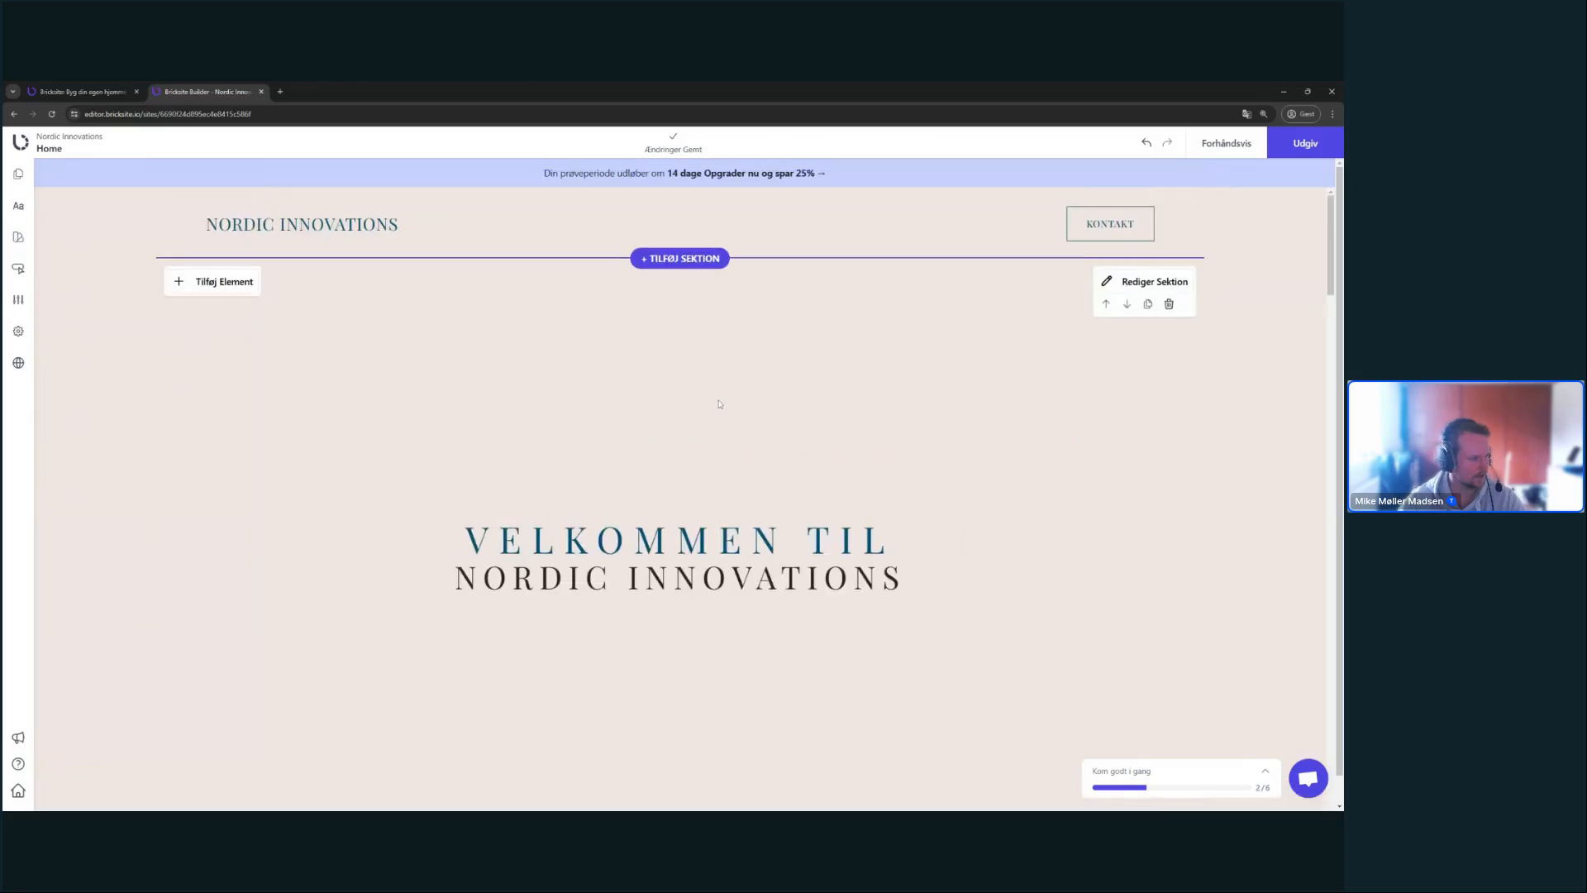
{"action": "scroll", "coordinate": [507, 424], "scroll_direction": "down", "scroll_amount": 4}
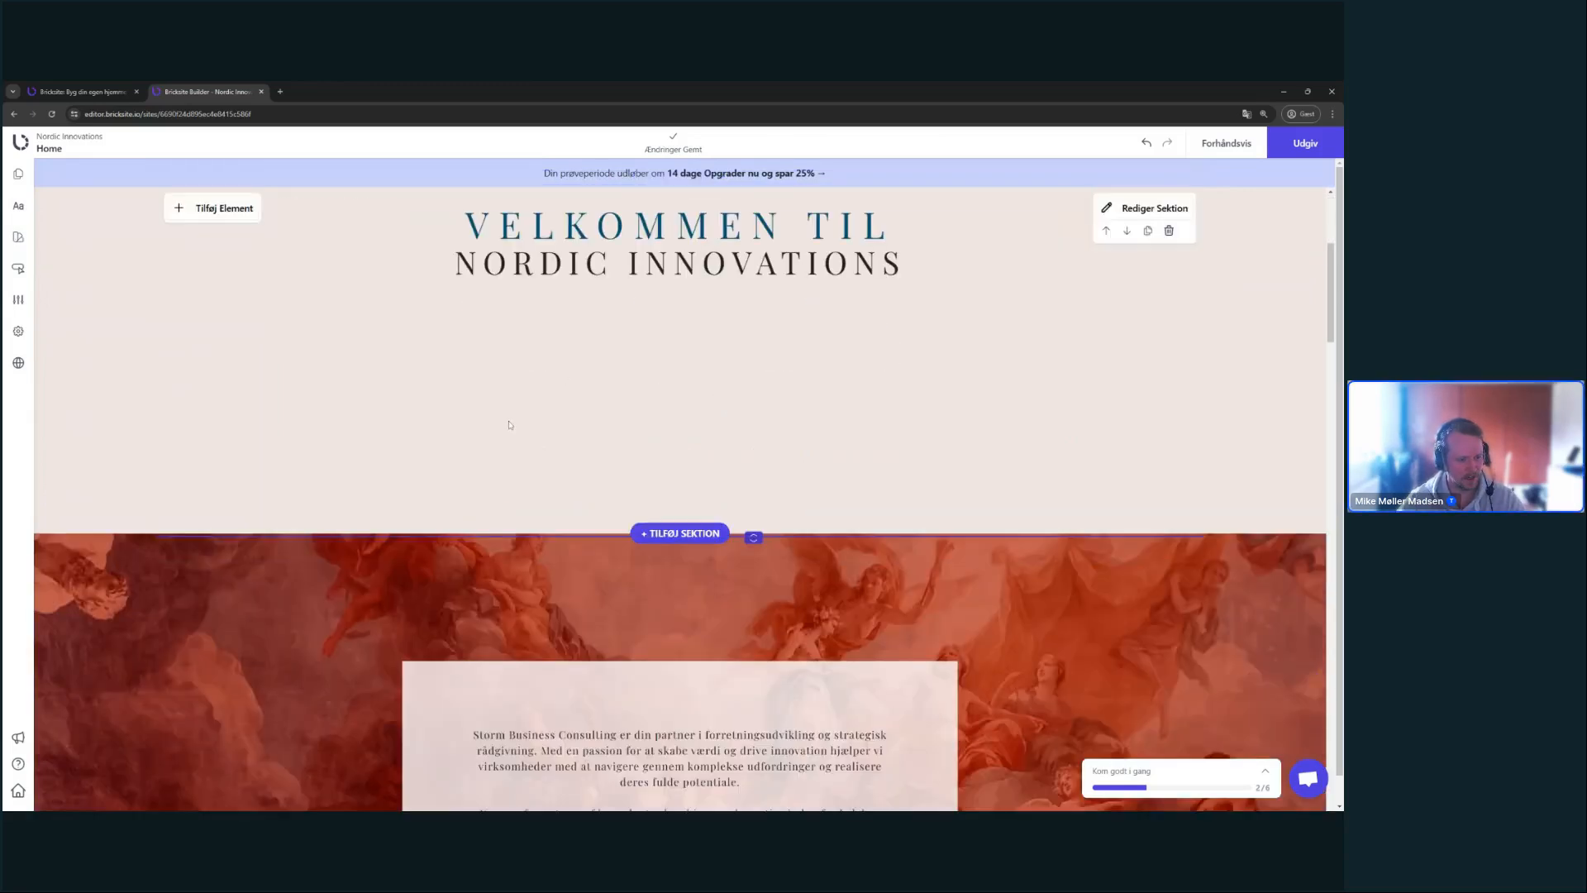
{"action": "scroll", "coordinate": [507, 425], "scroll_direction": "up", "scroll_amount": 4}
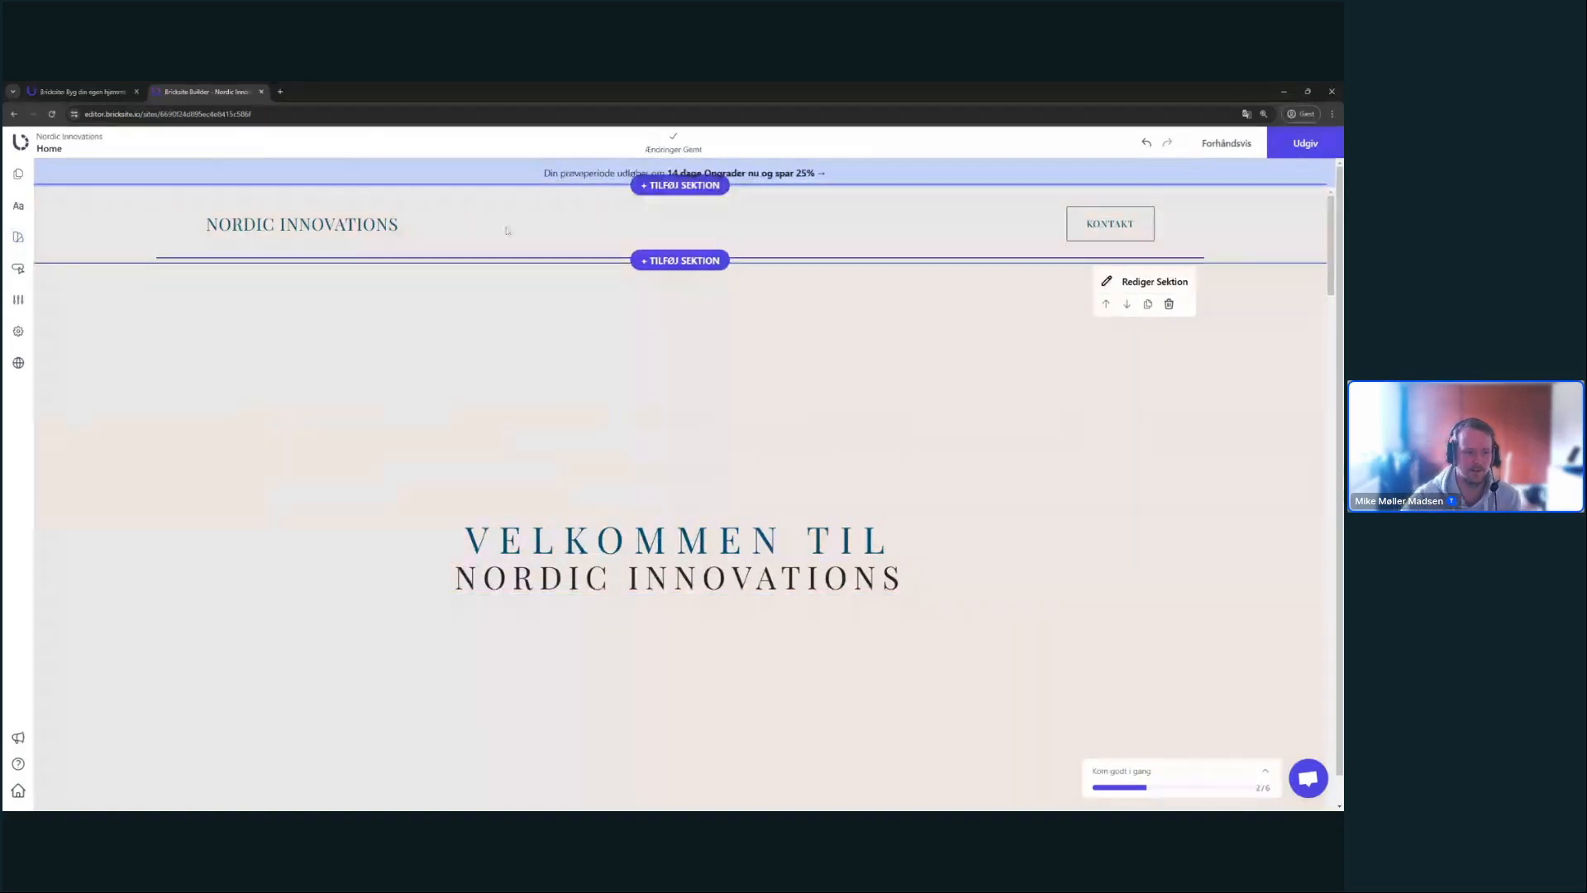
{"action": "triple_click", "coordinate": [494, 580]}
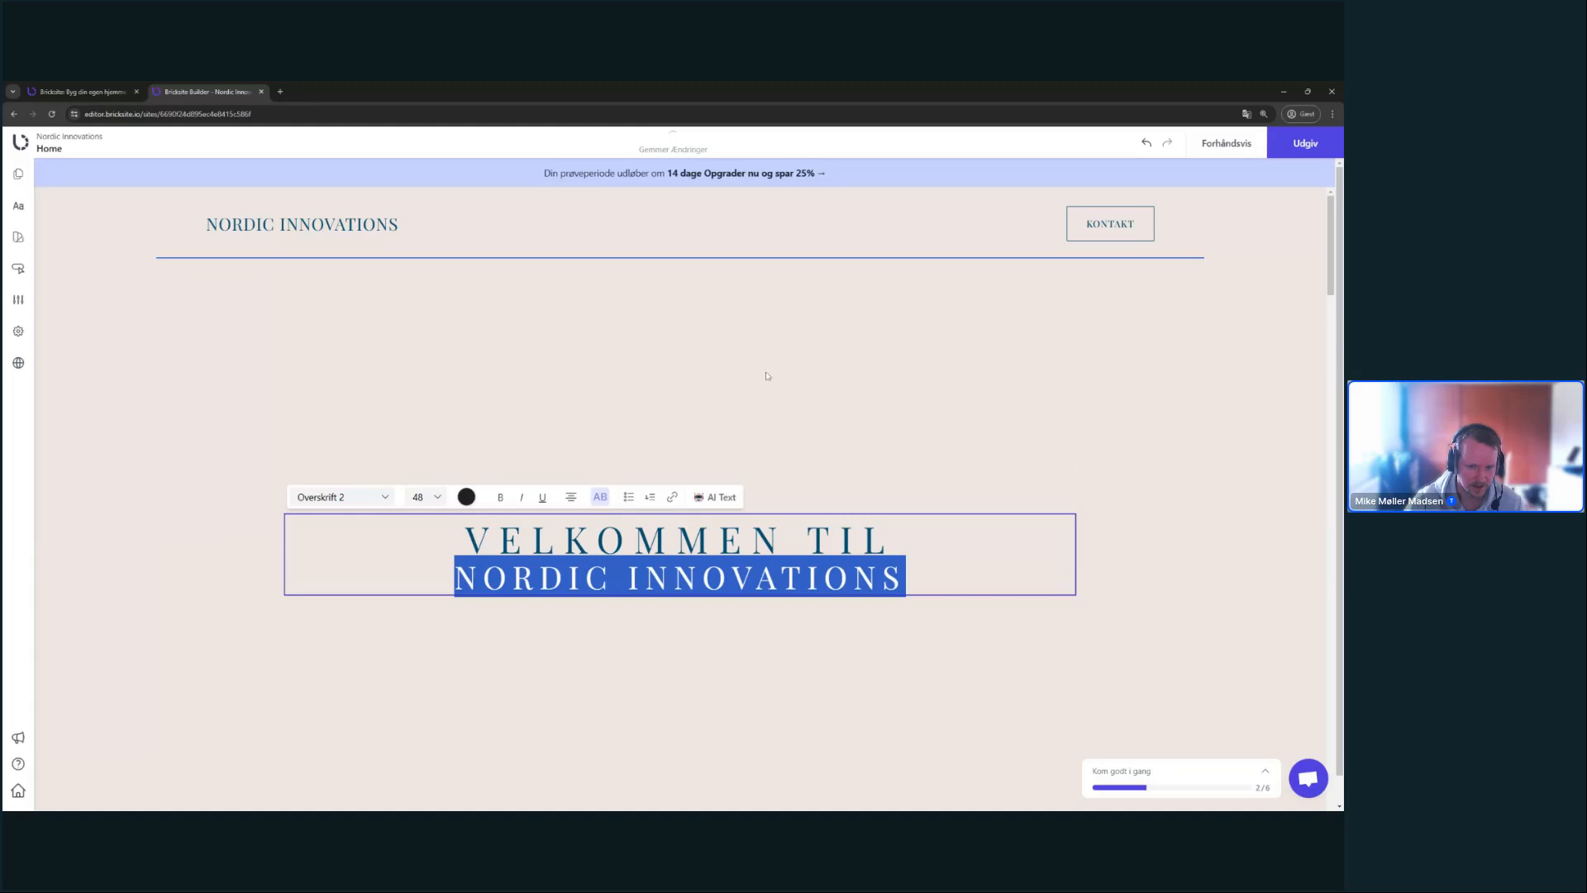
{"action": "left_click", "coordinate": [468, 498]}
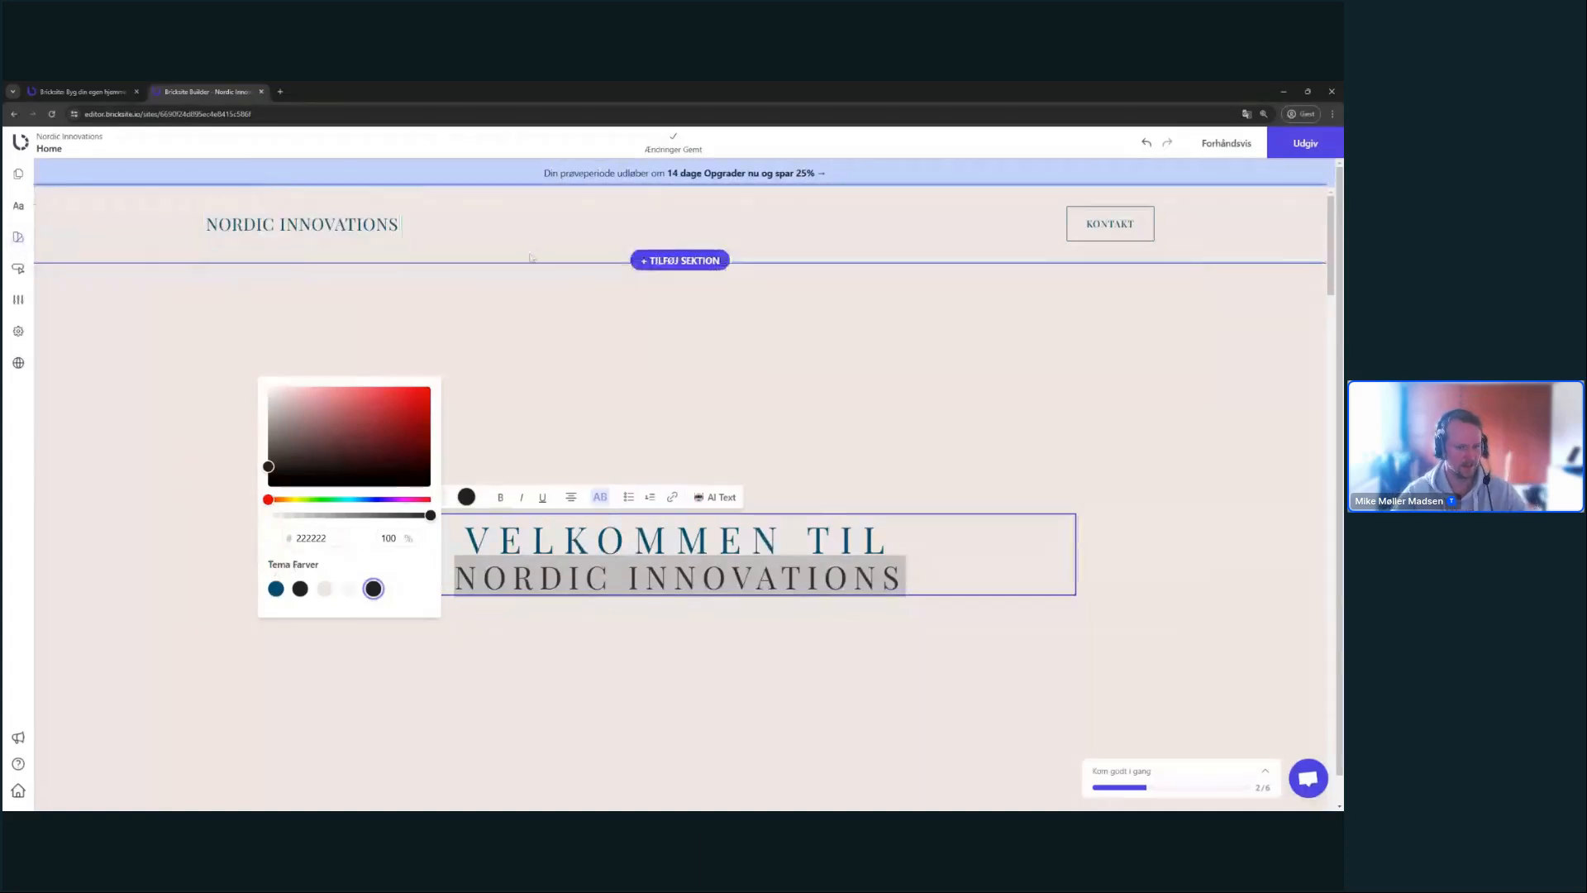
{"action": "left_click", "coordinate": [359, 304]}
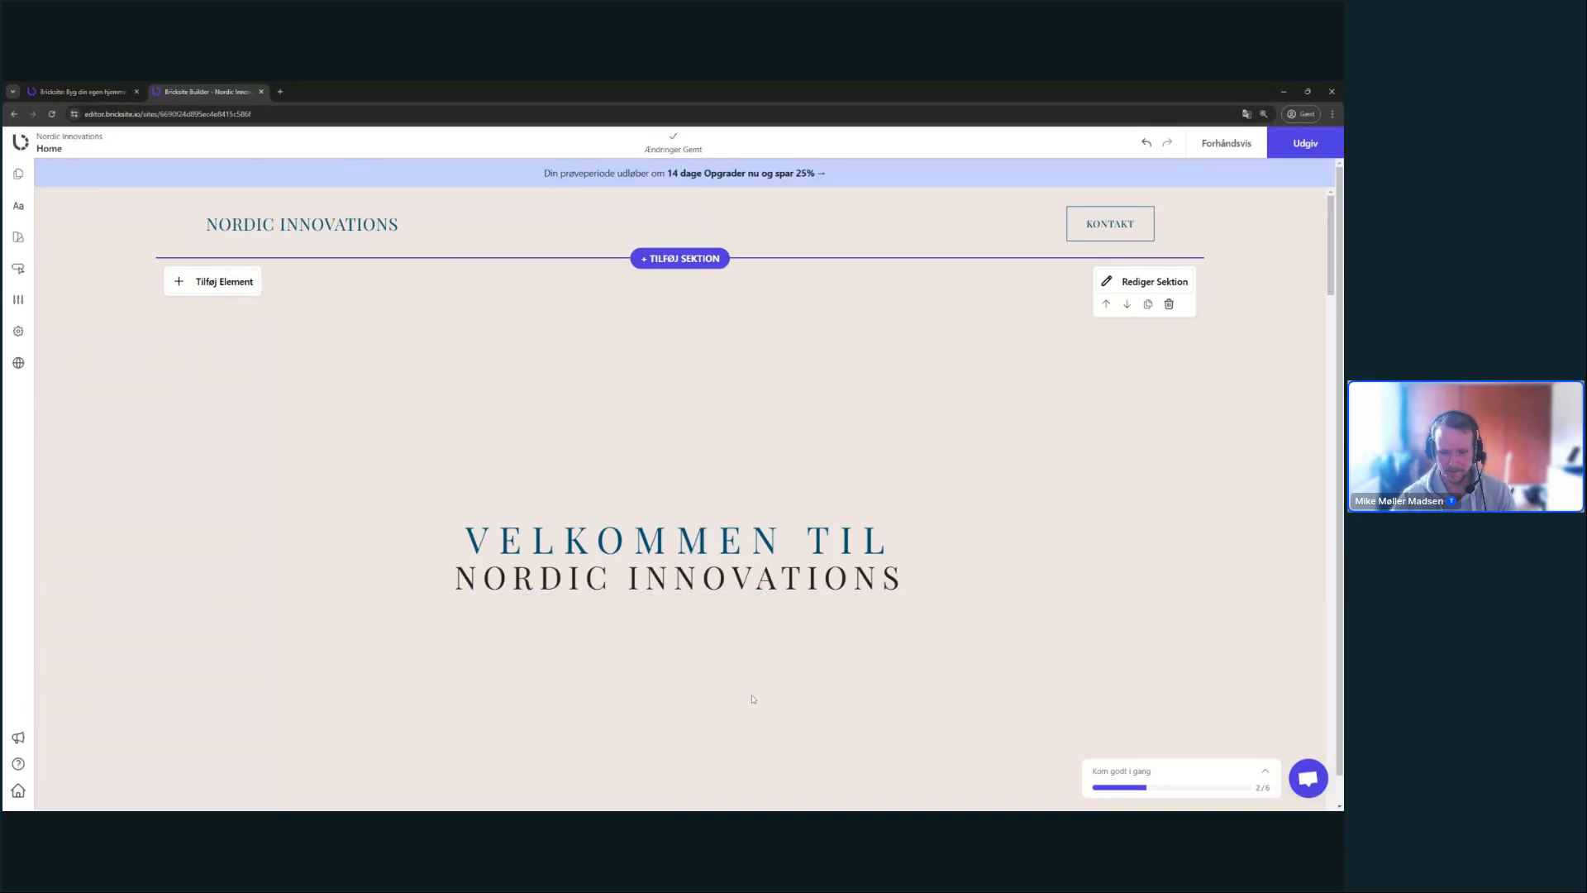
{"action": "scroll", "coordinate": [751, 698], "scroll_direction": "down", "scroll_amount": 3}
{"action": "scroll", "coordinate": [757, 691], "scroll_direction": "up", "scroll_amount": 3}
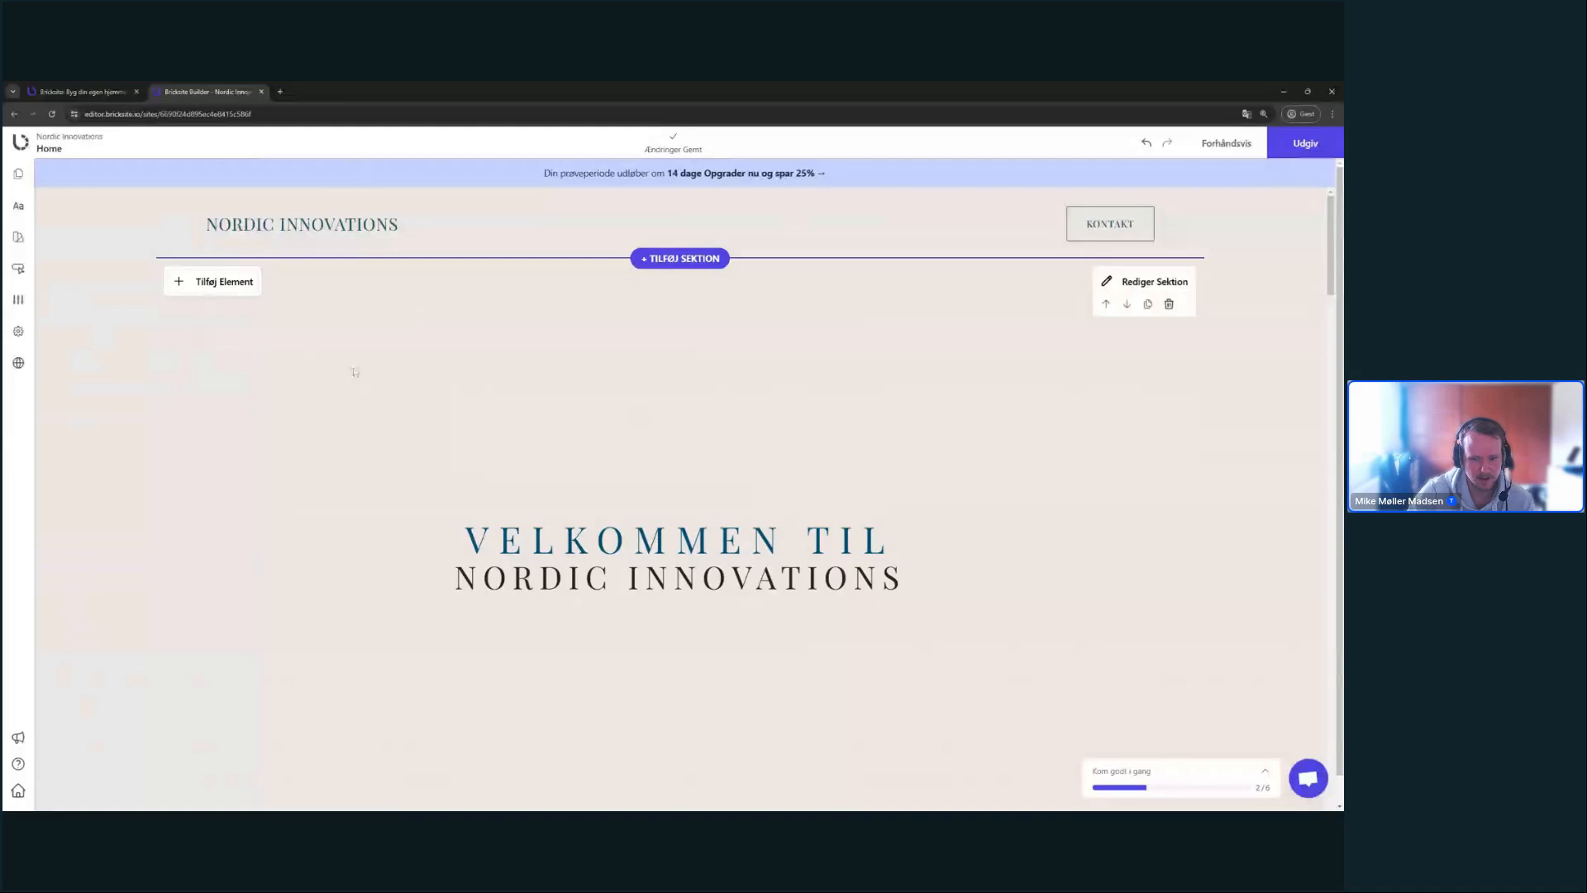
- Insert a Sociale ikoner element with Facebook, Instagram, LinkedIn, e-mail and phone into the hero
{"action": "left_click", "coordinate": [226, 284]}
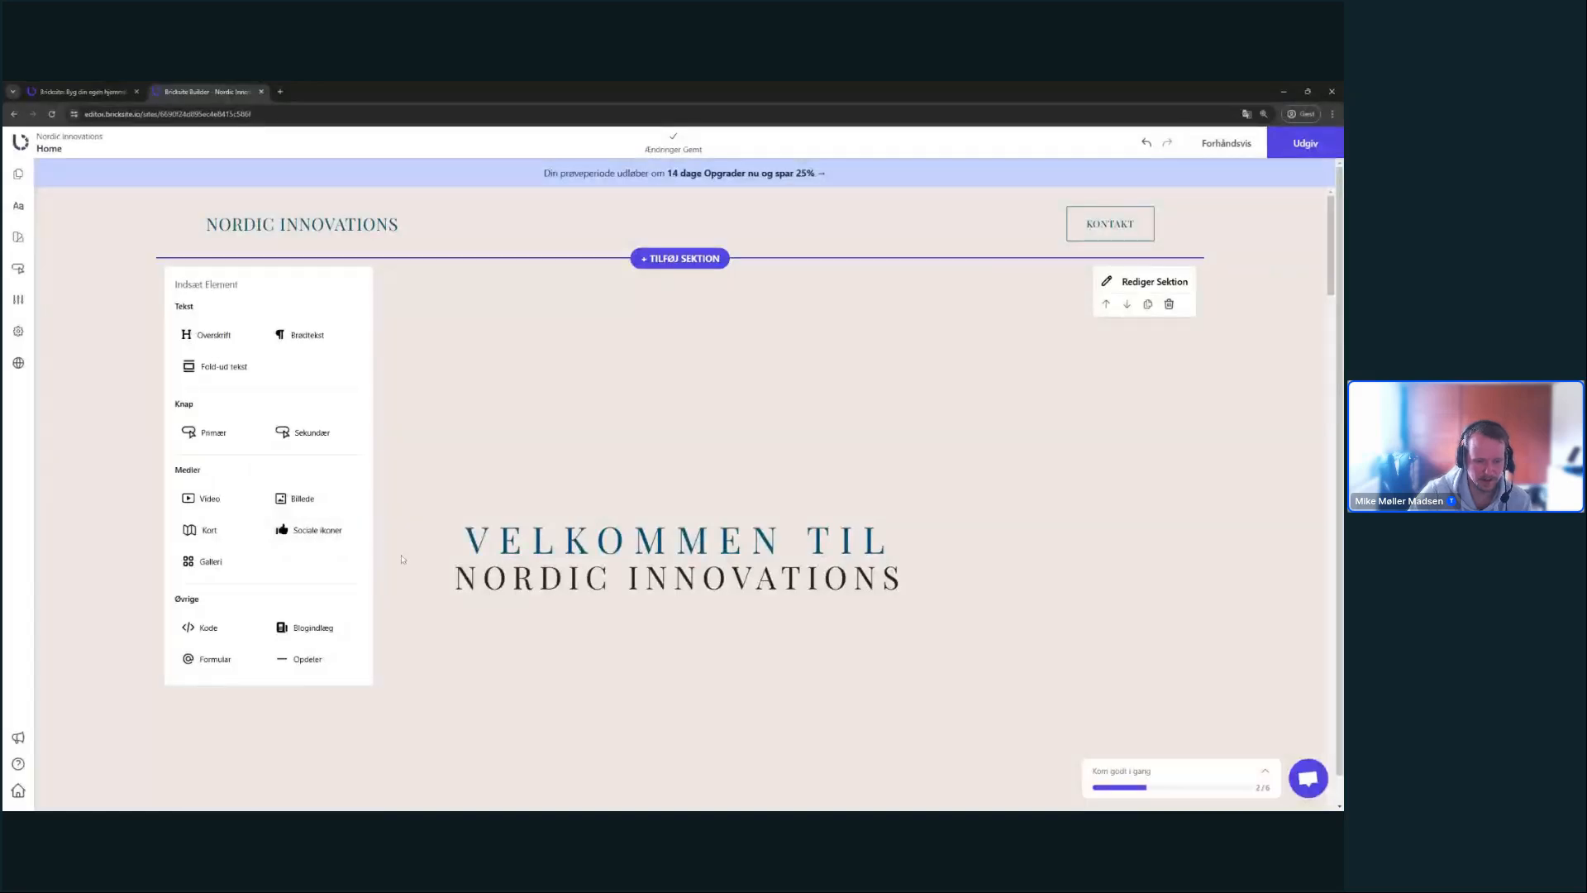
{"action": "left_click", "coordinate": [351, 546]}
{"action": "scroll", "coordinate": [696, 525], "scroll_direction": "down", "scroll_amount": 1}
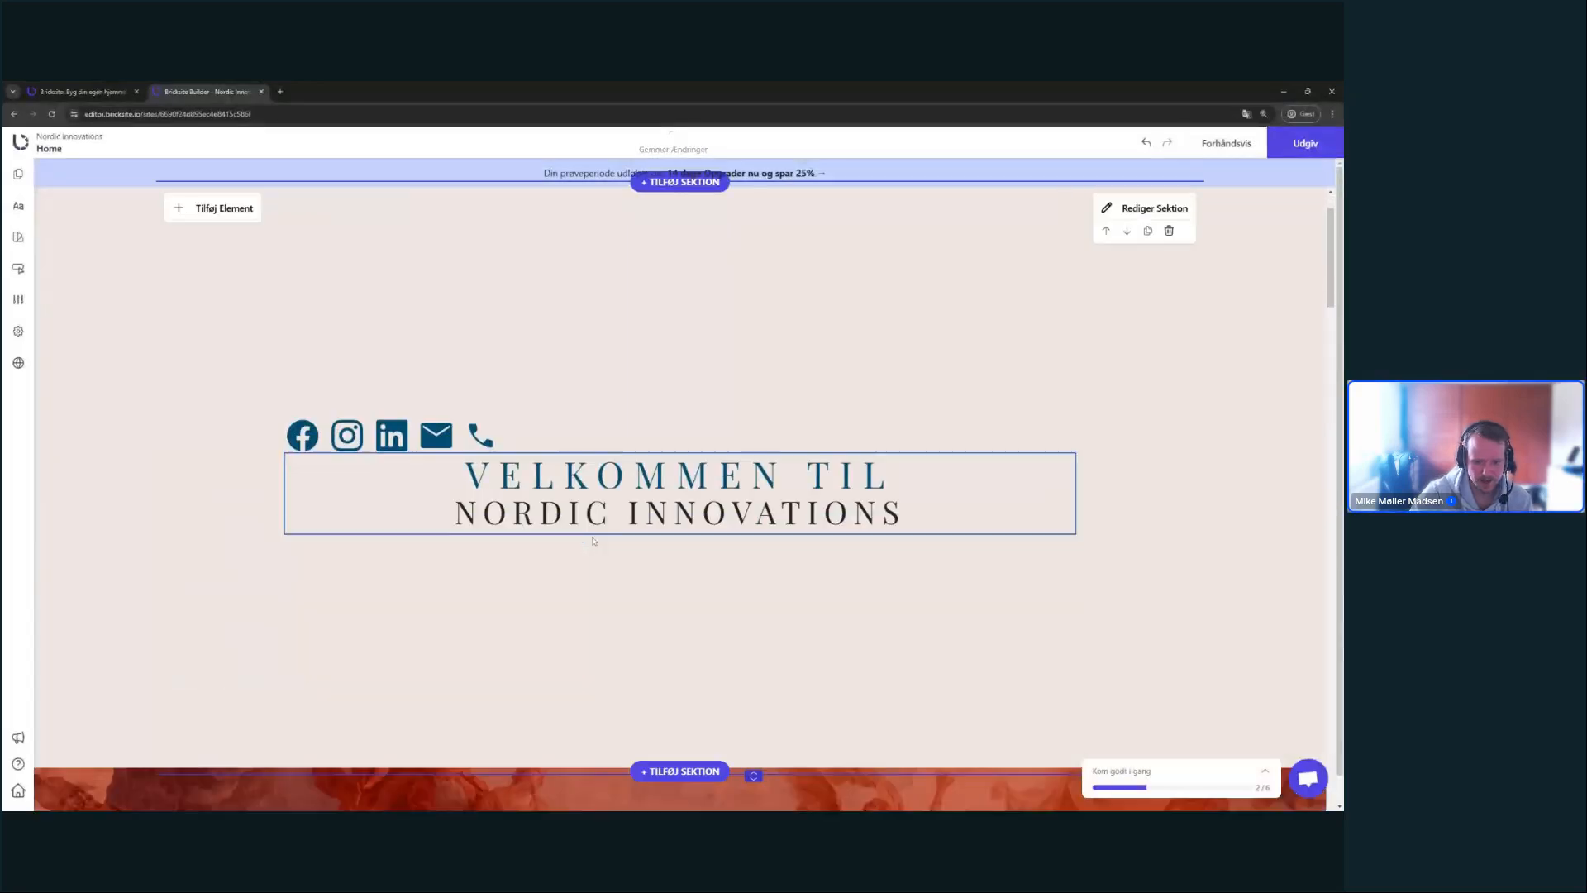
{"action": "scroll", "coordinate": [697, 526], "scroll_direction": "up", "scroll_amount": 1}
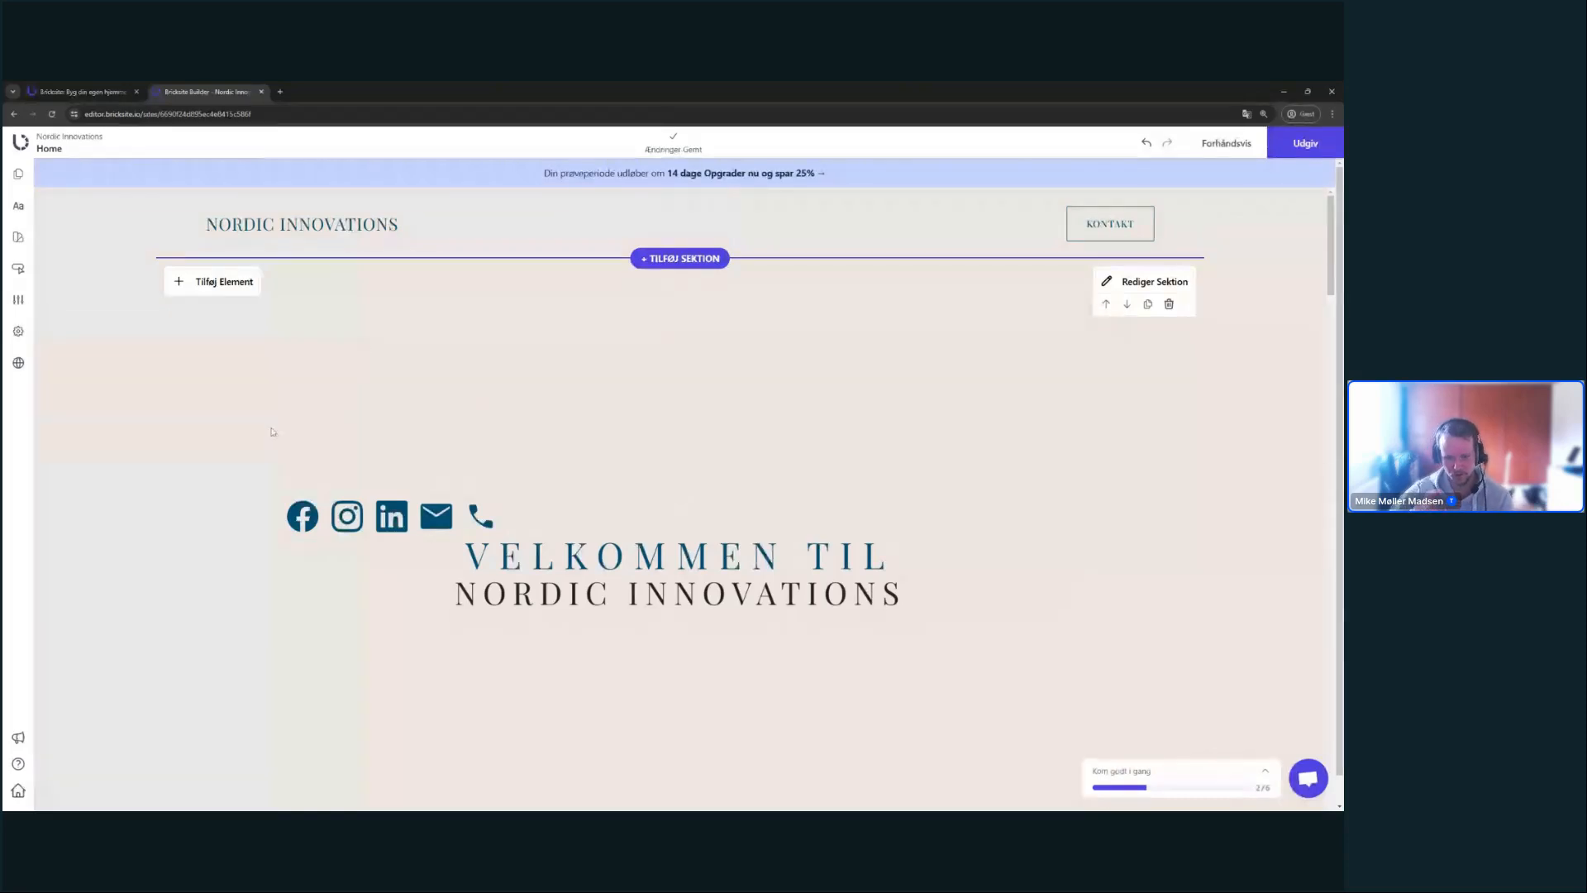
- Open the social icons' settings, check the e-mail and LinkedIn links, then view Udseende
{"action": "left_click", "coordinate": [561, 519]}
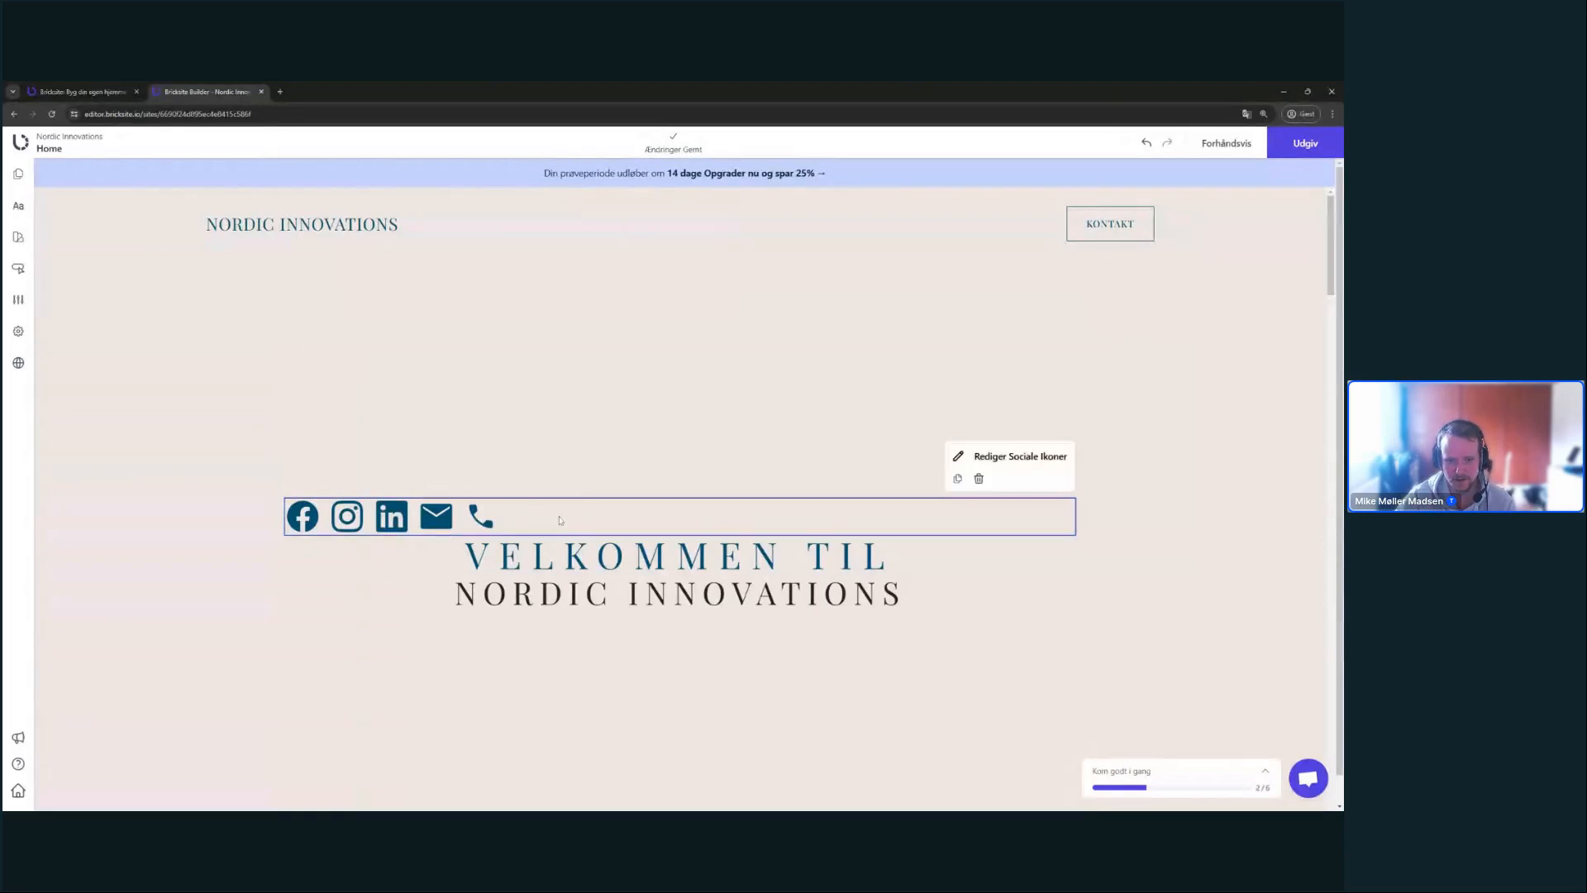
{"action": "left_click", "coordinate": [1057, 455]}
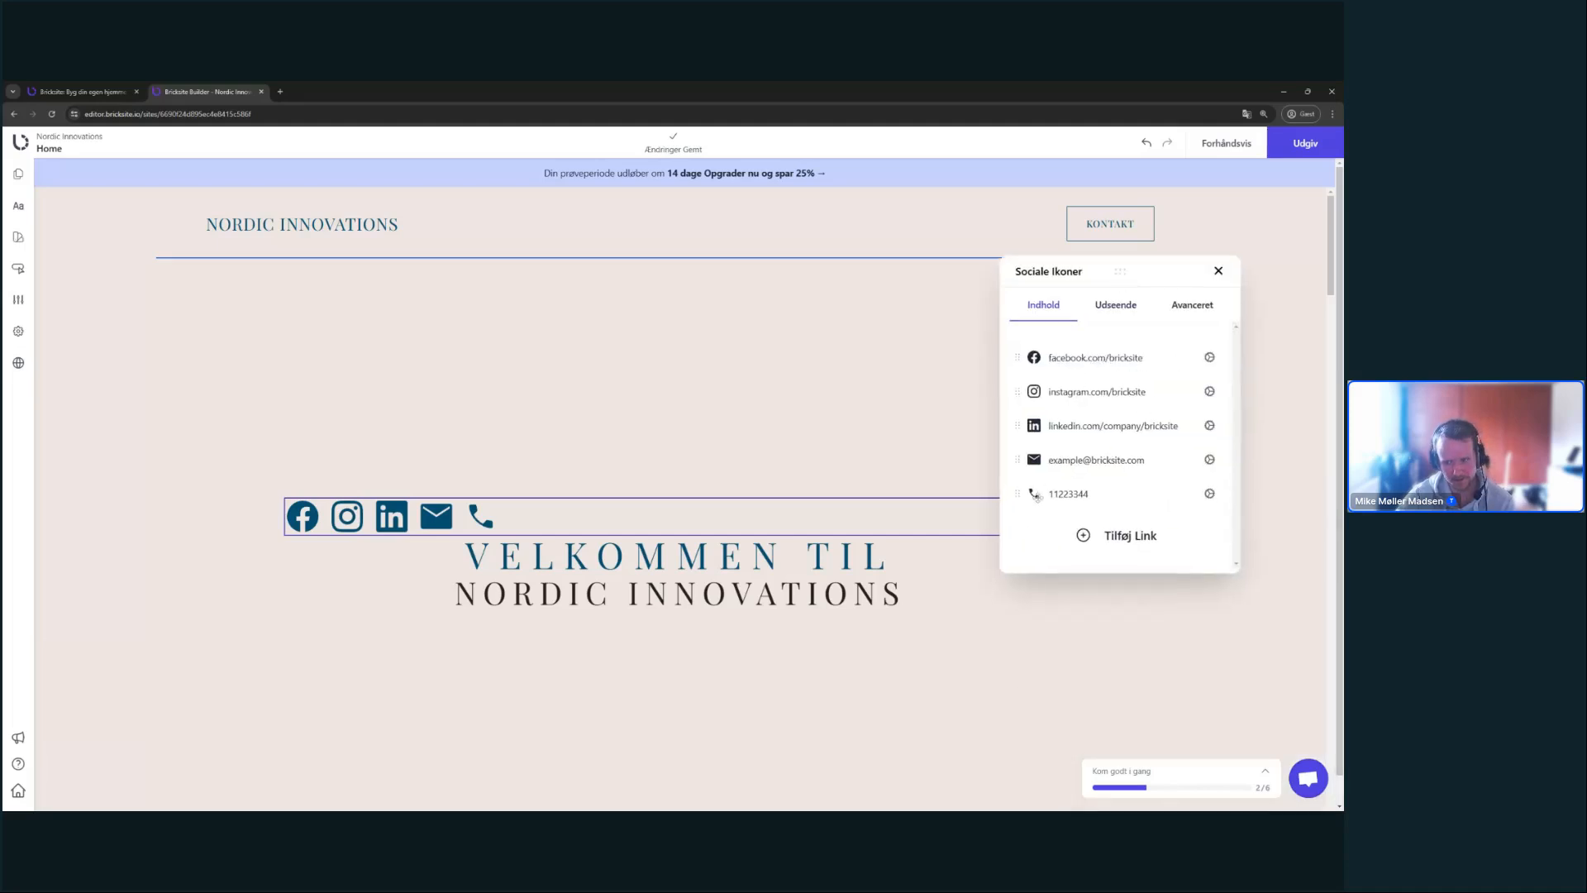
{"action": "left_click", "coordinate": [1116, 462]}
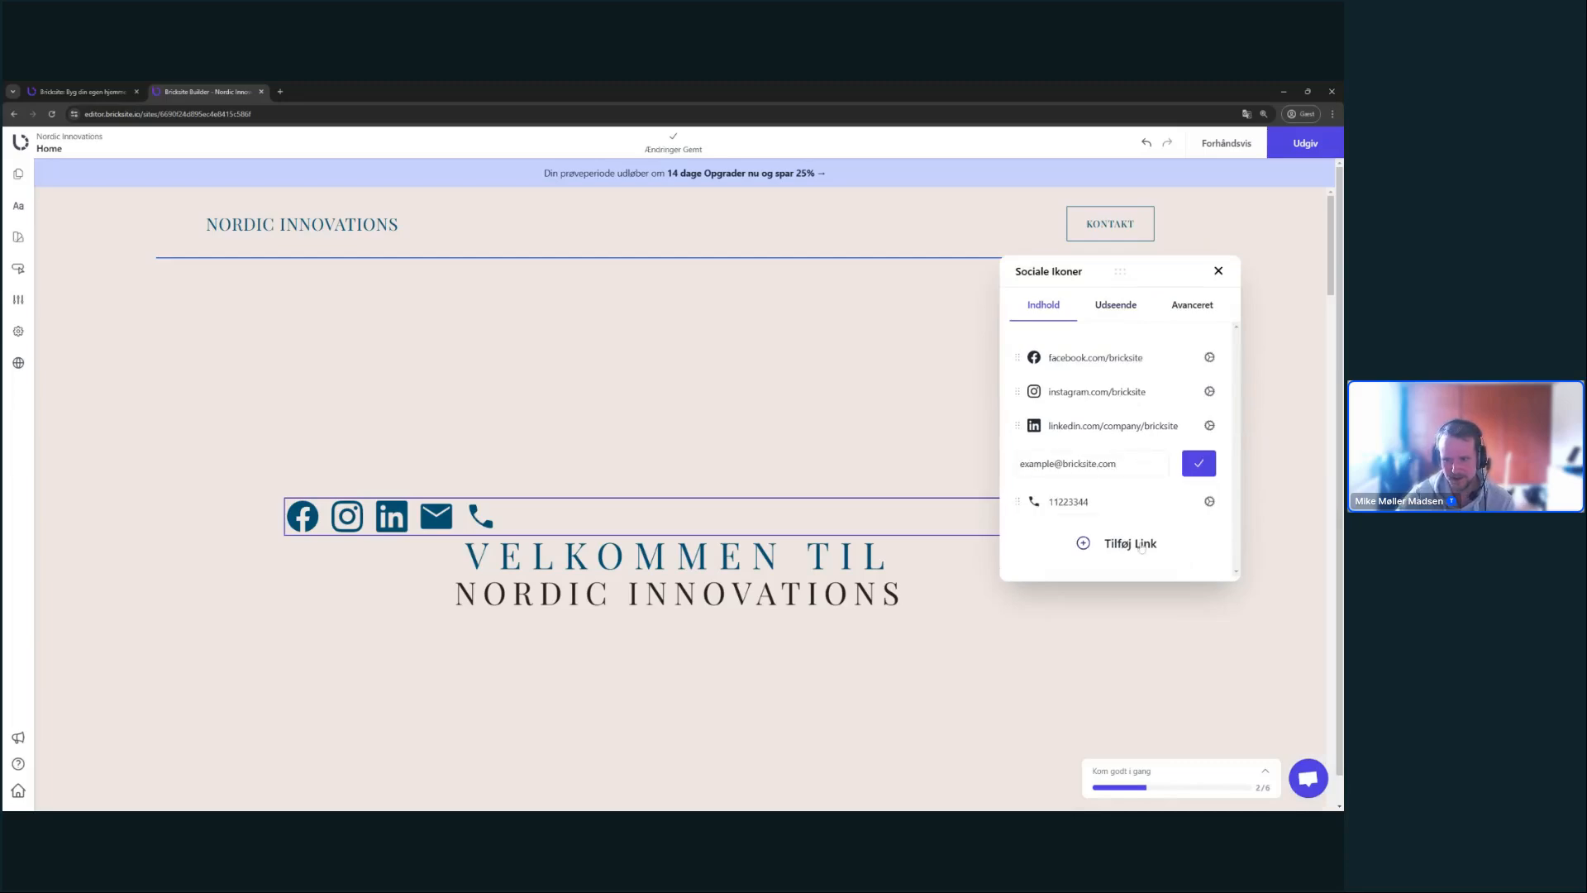
{"action": "left_click", "coordinate": [1128, 427]}
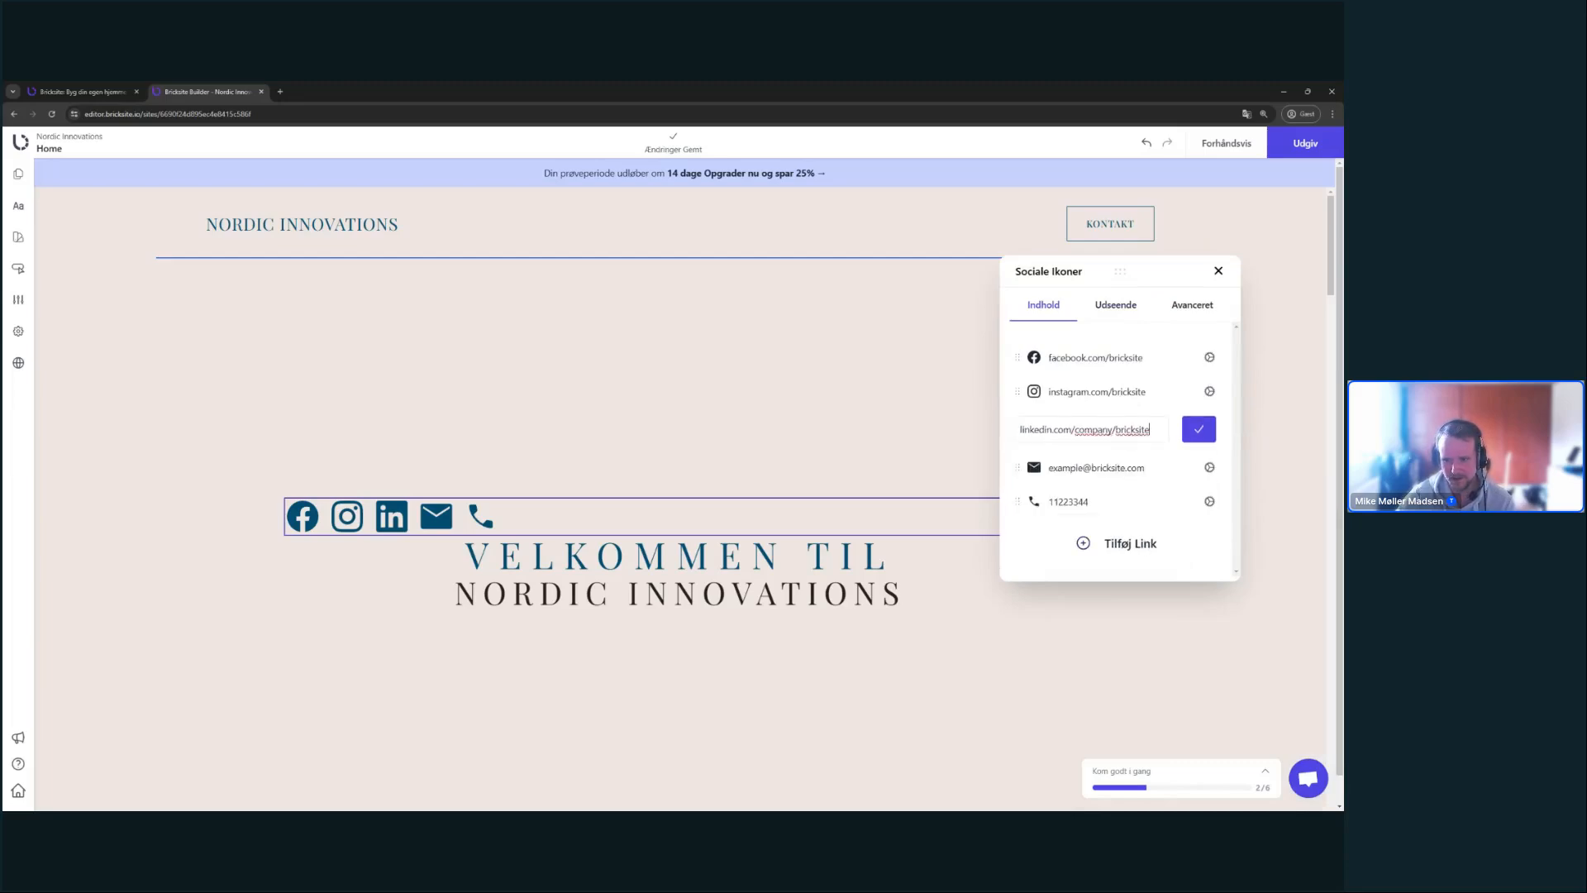
{"action": "left_click", "coordinate": [1148, 522]}
{"action": "left_click", "coordinate": [1189, 438]}
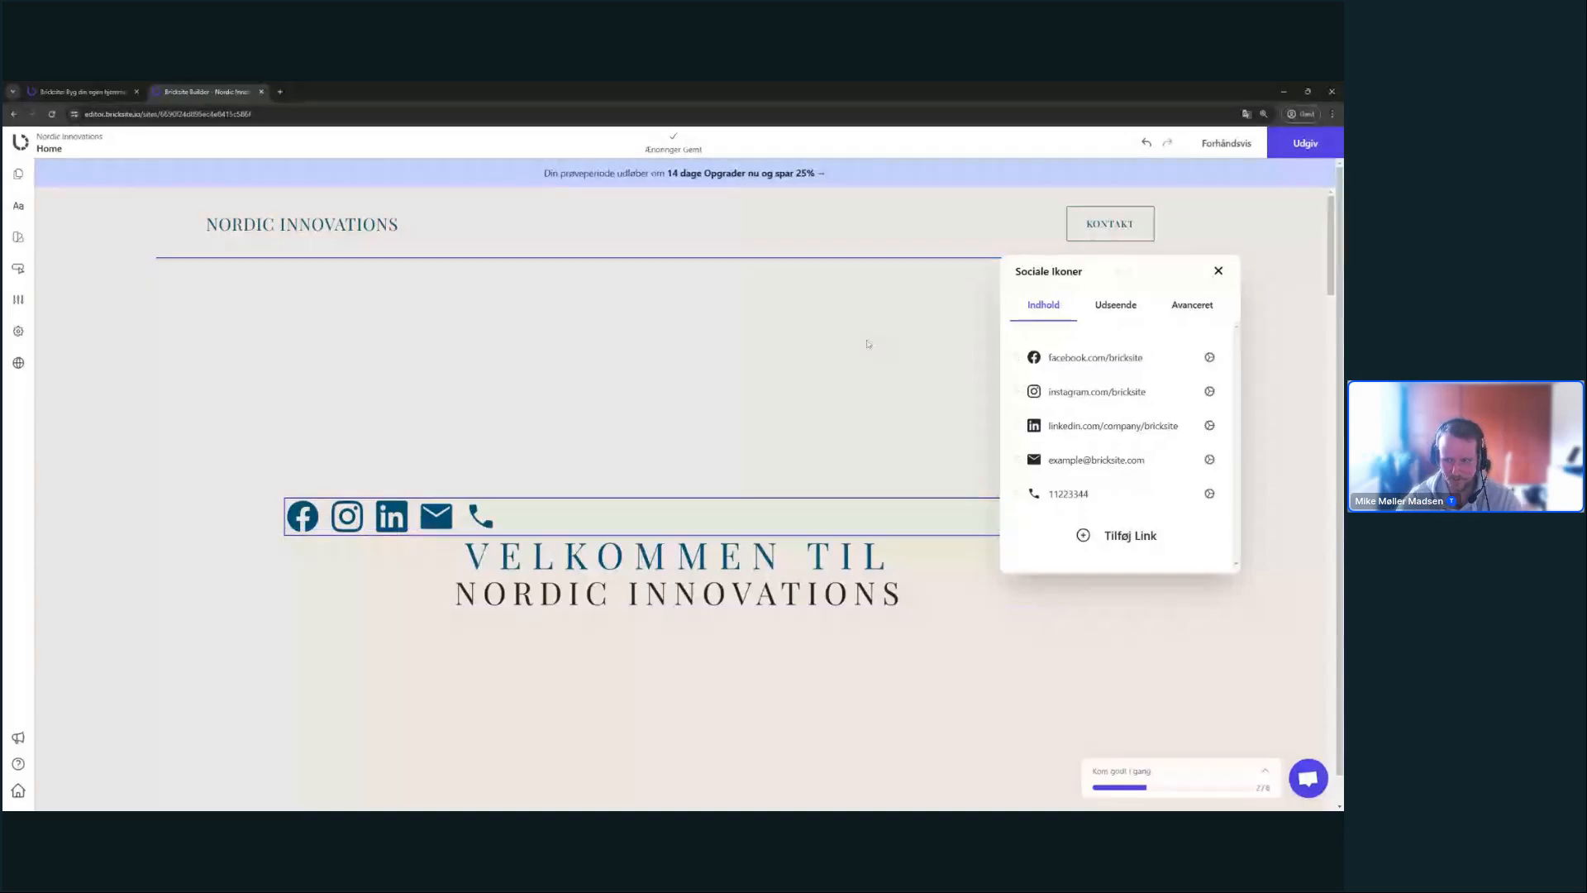
{"action": "left_click", "coordinate": [1130, 306]}
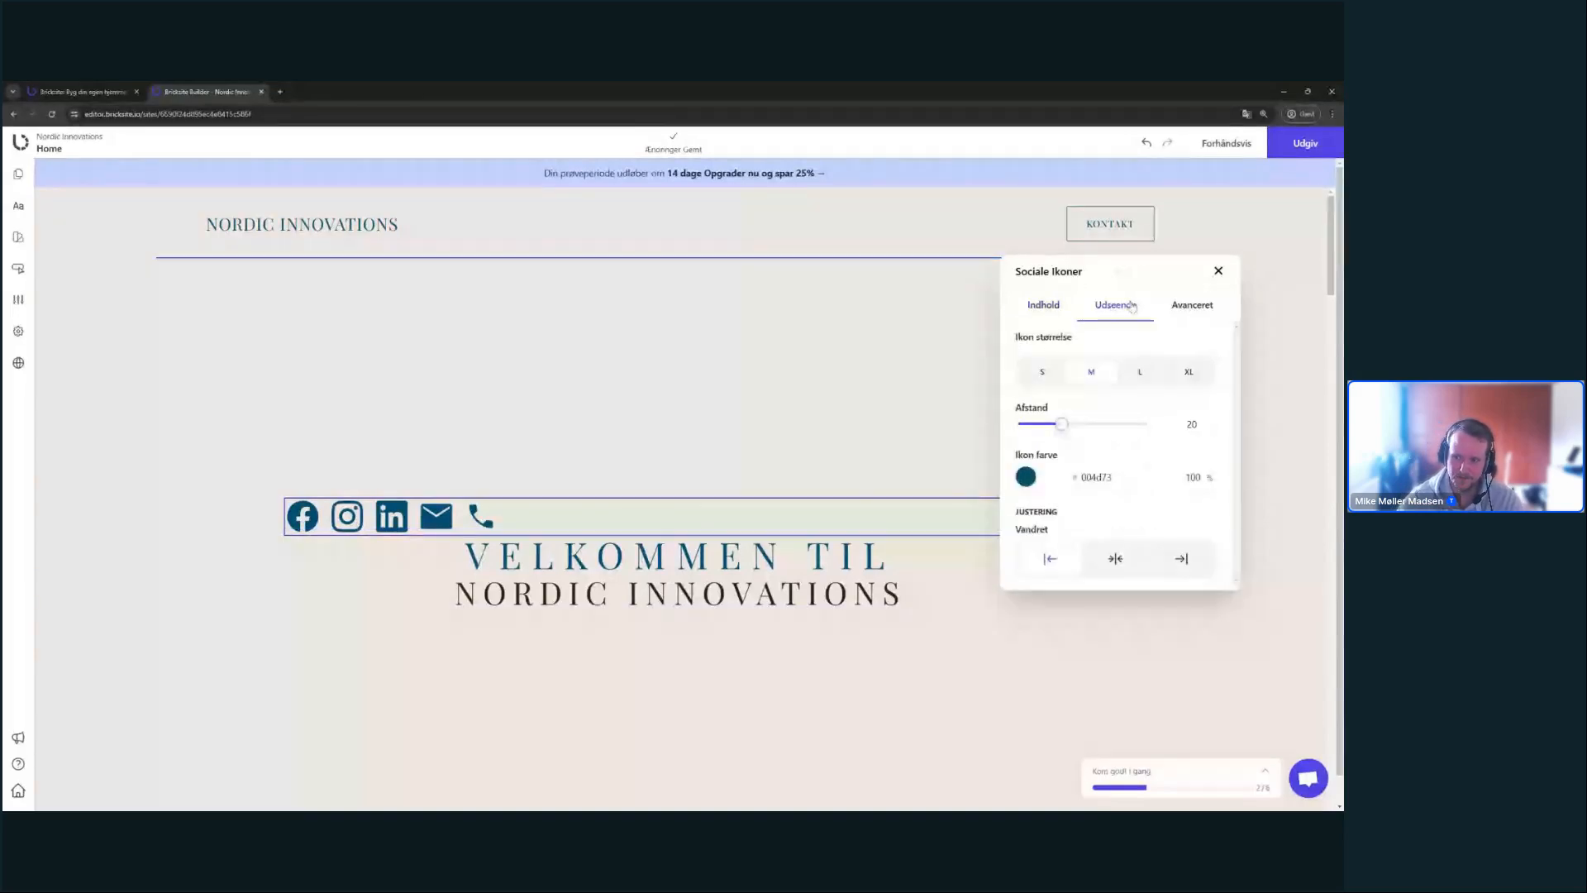
- Centre the social icons in their row and widen their spacing (Afstand) to 30
{"action": "left_click", "coordinate": [1116, 560]}
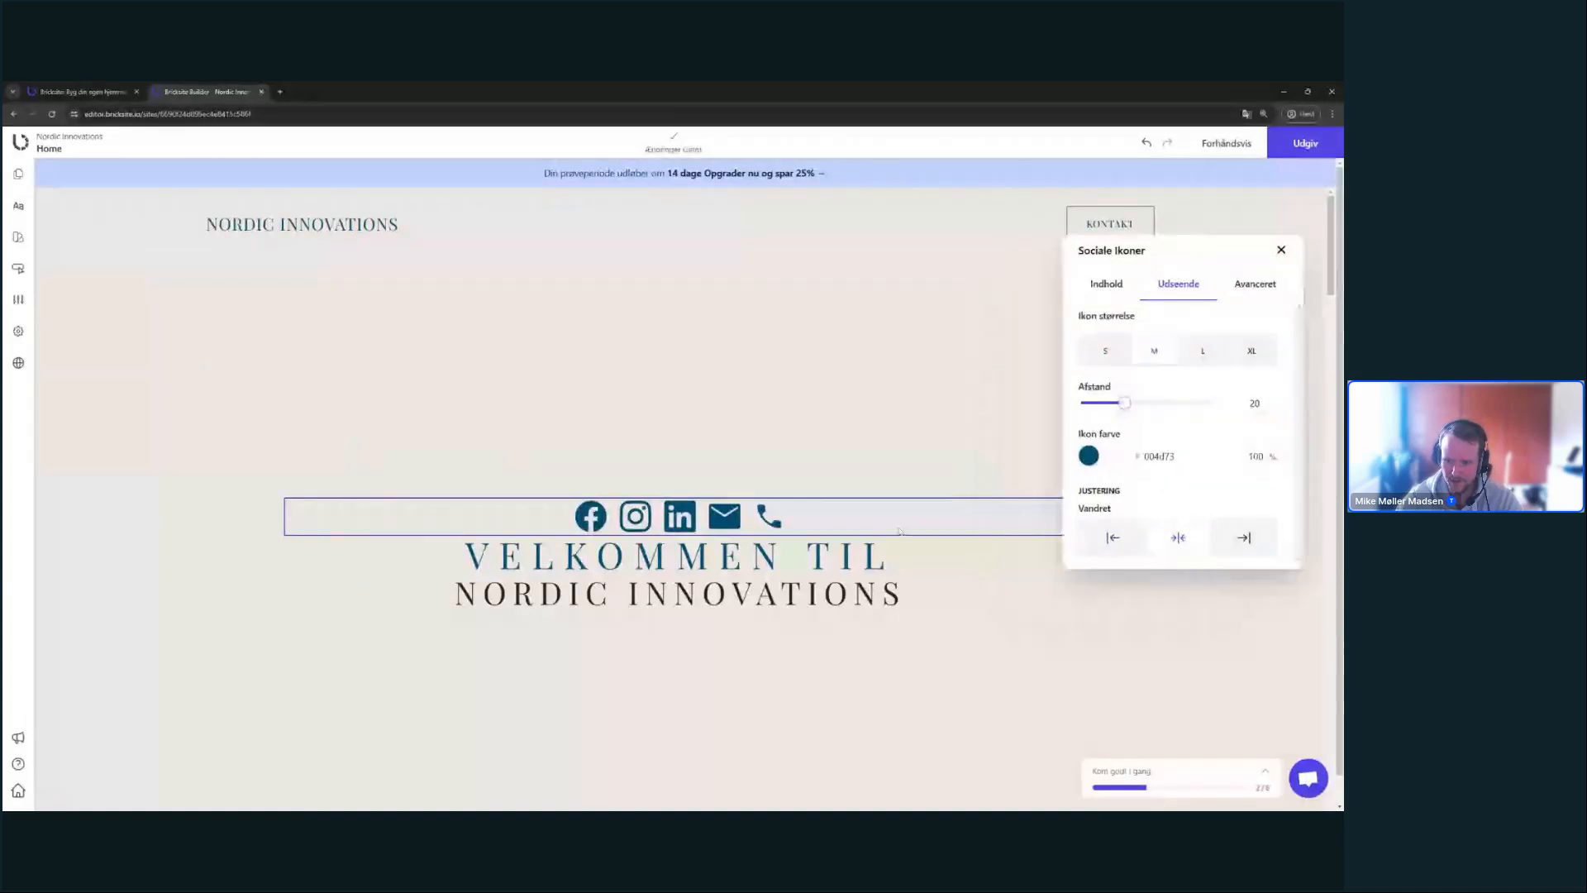
{"action": "left_click", "coordinate": [1108, 353]}
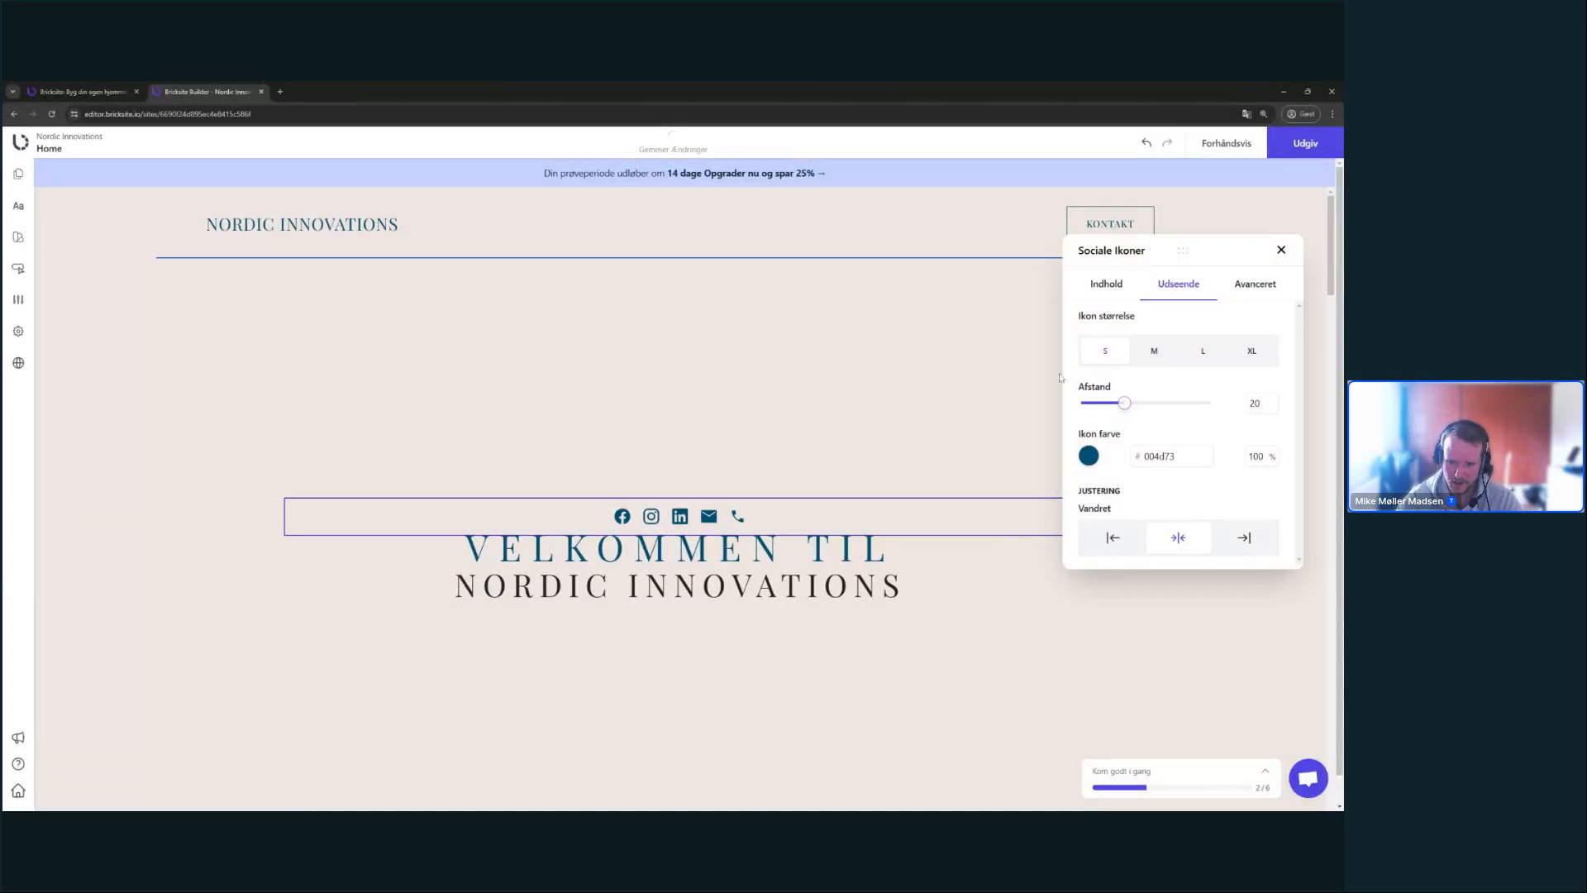
{"action": "left_click", "coordinate": [1157, 352]}
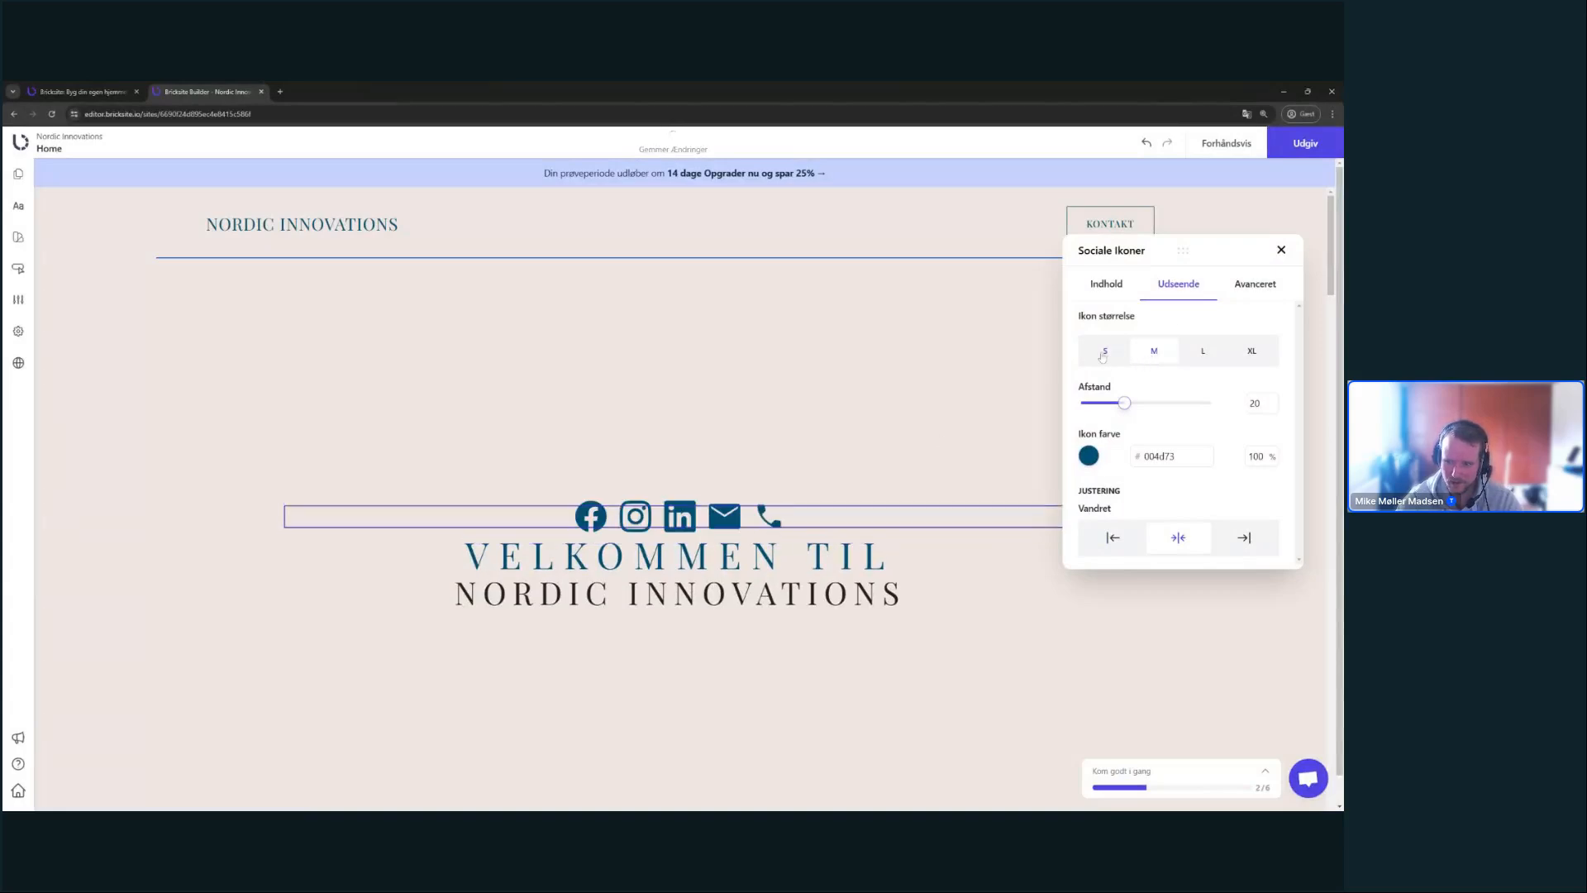
{"action": "left_click_drag", "start_coordinate": [1125, 402], "coordinate": [1145, 406]}
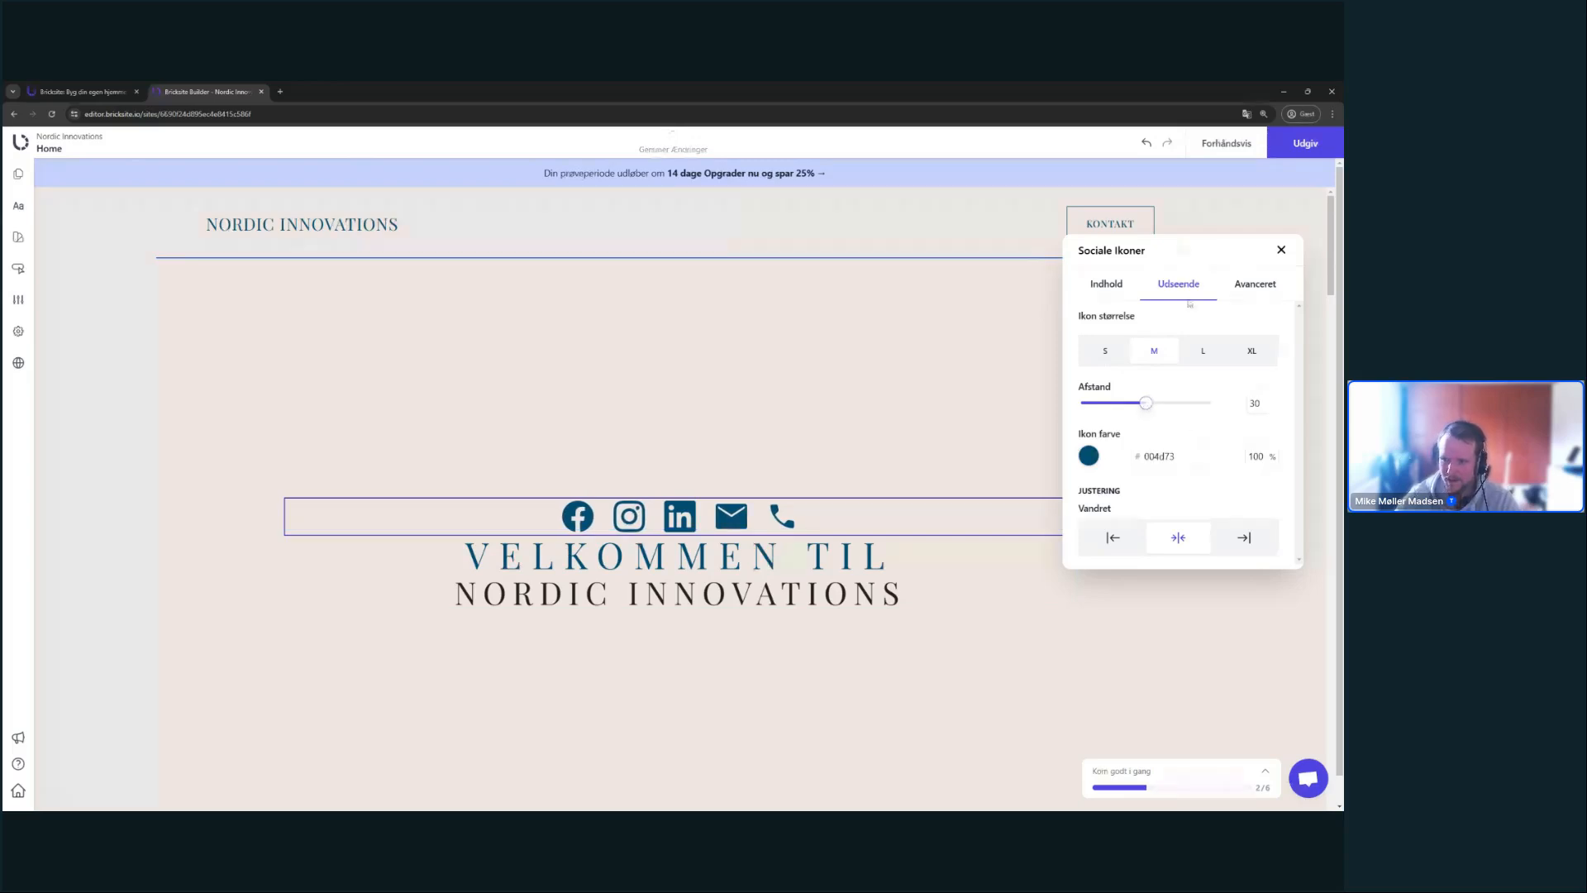
- Colour the social icons with the first (blue) theme colour and shrink them to size S
{"action": "left_click", "coordinate": [1093, 461]}
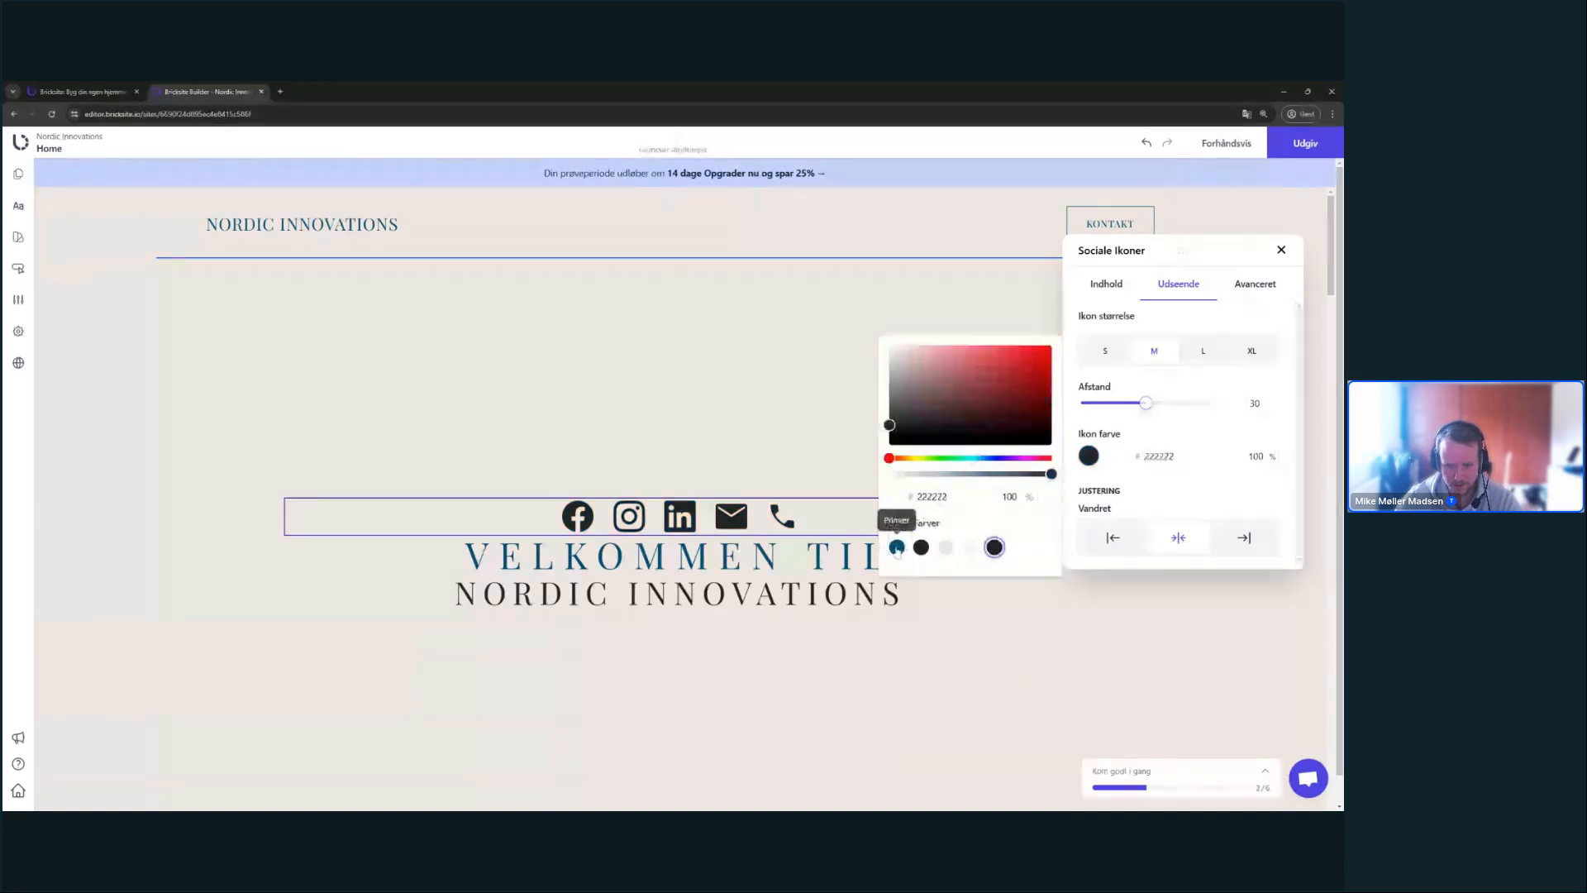
{"action": "left_click", "coordinate": [899, 555]}
{"action": "left_click", "coordinate": [947, 556]}
{"action": "left_click", "coordinate": [897, 547]}
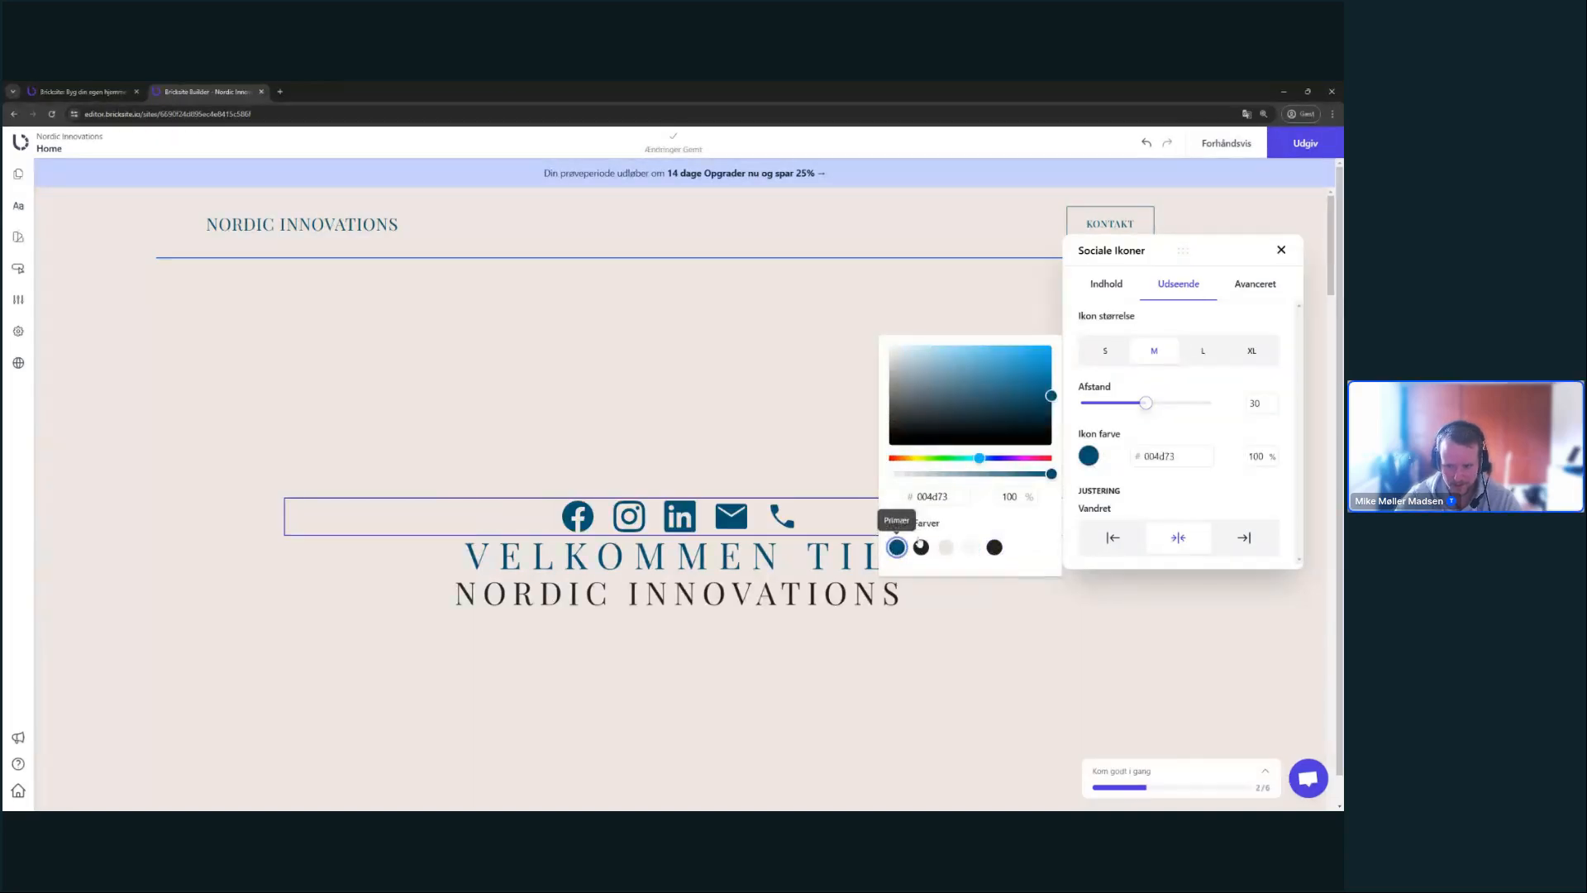
{"action": "left_click", "coordinate": [1144, 412]}
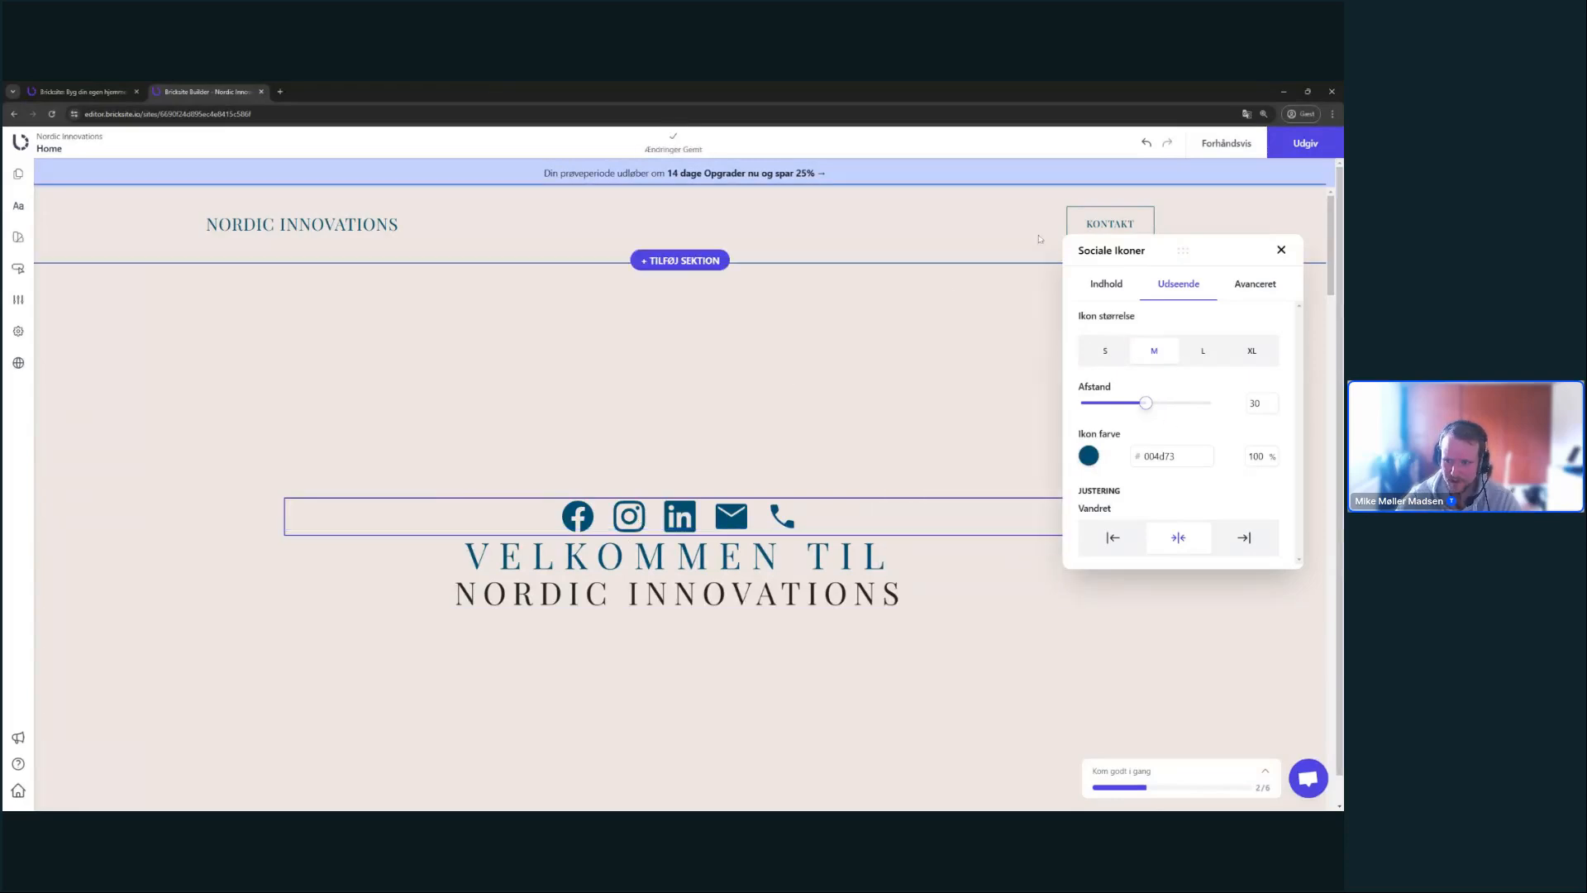
{"action": "left_click", "coordinate": [1106, 283]}
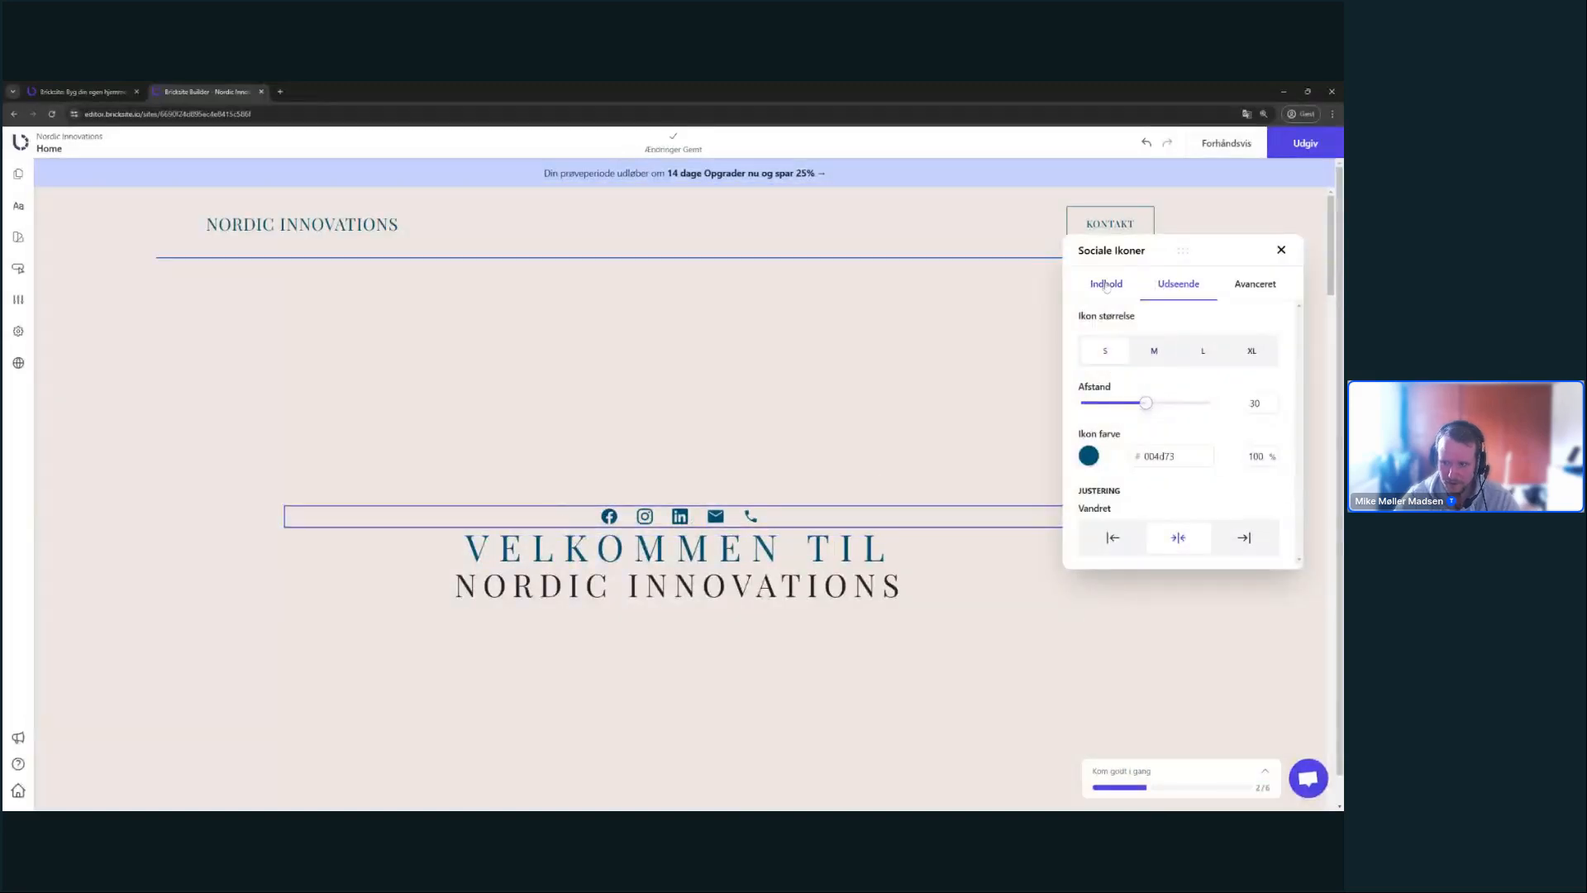
{"action": "left_click", "coordinate": [1106, 283]}
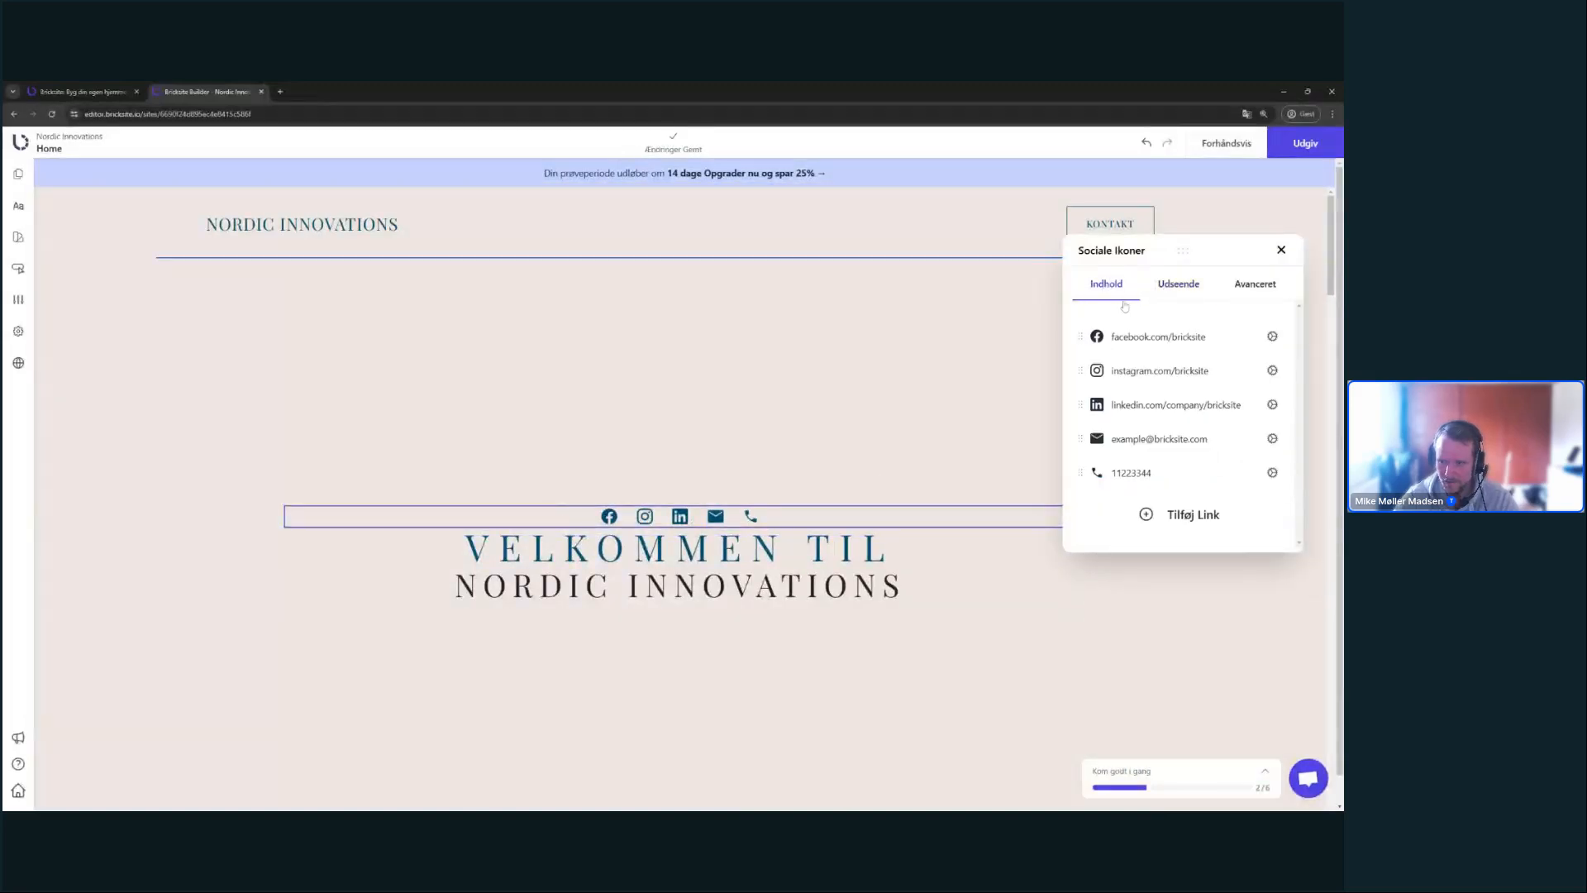
{"action": "left_click", "coordinate": [851, 446]}
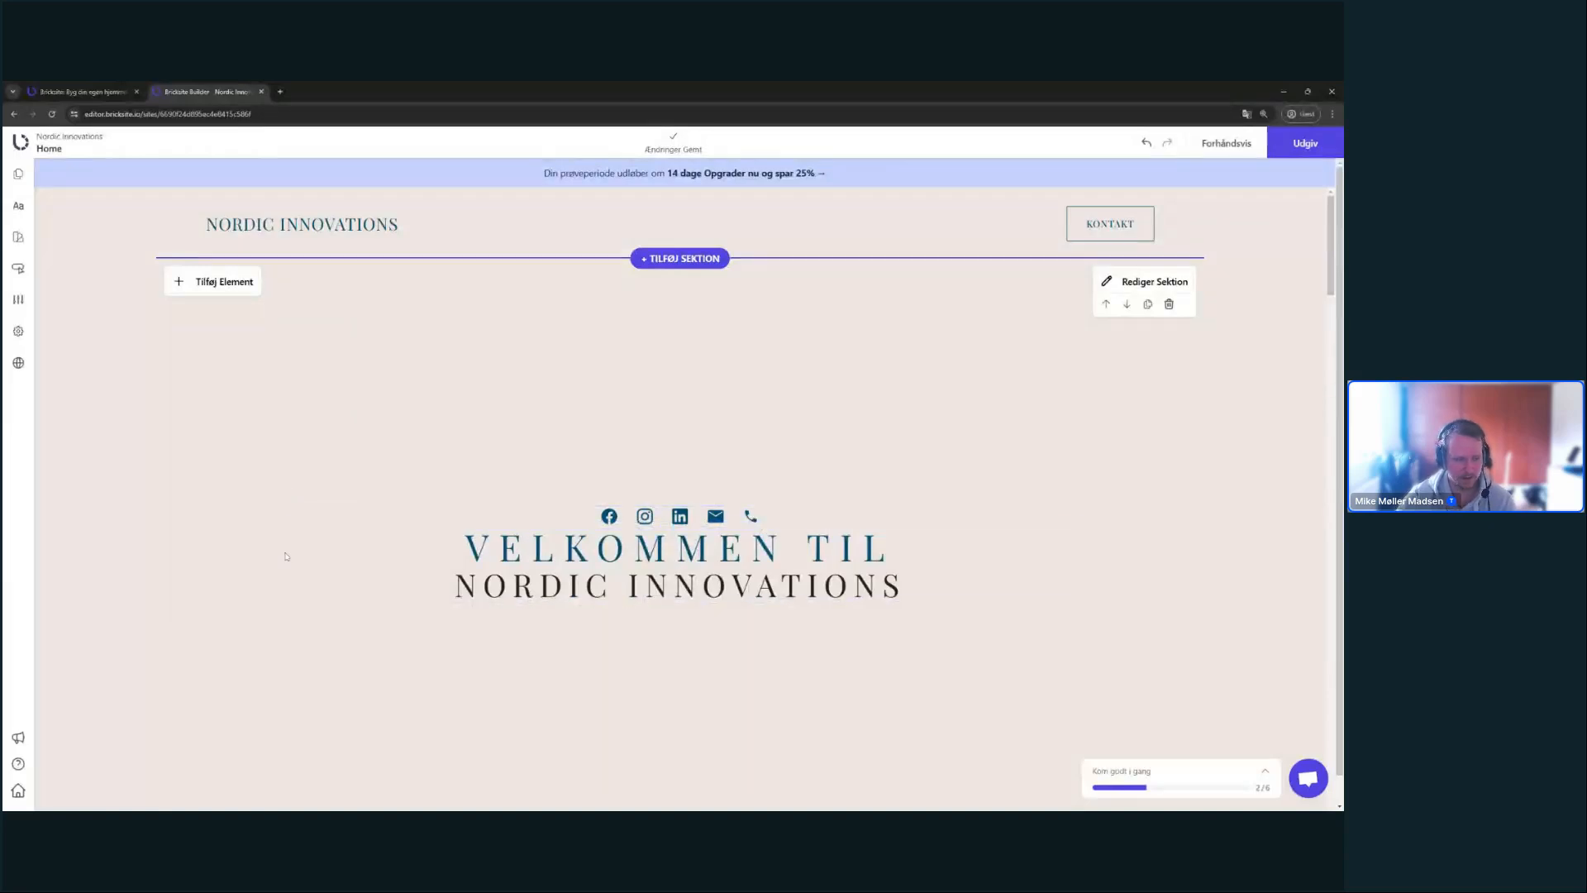
- Move the social icons row below the NORDIC INNOVATIONS heading and give it a top margin of 30
{"action": "left_click_drag", "start_coordinate": [630, 517], "coordinate": [637, 629]}
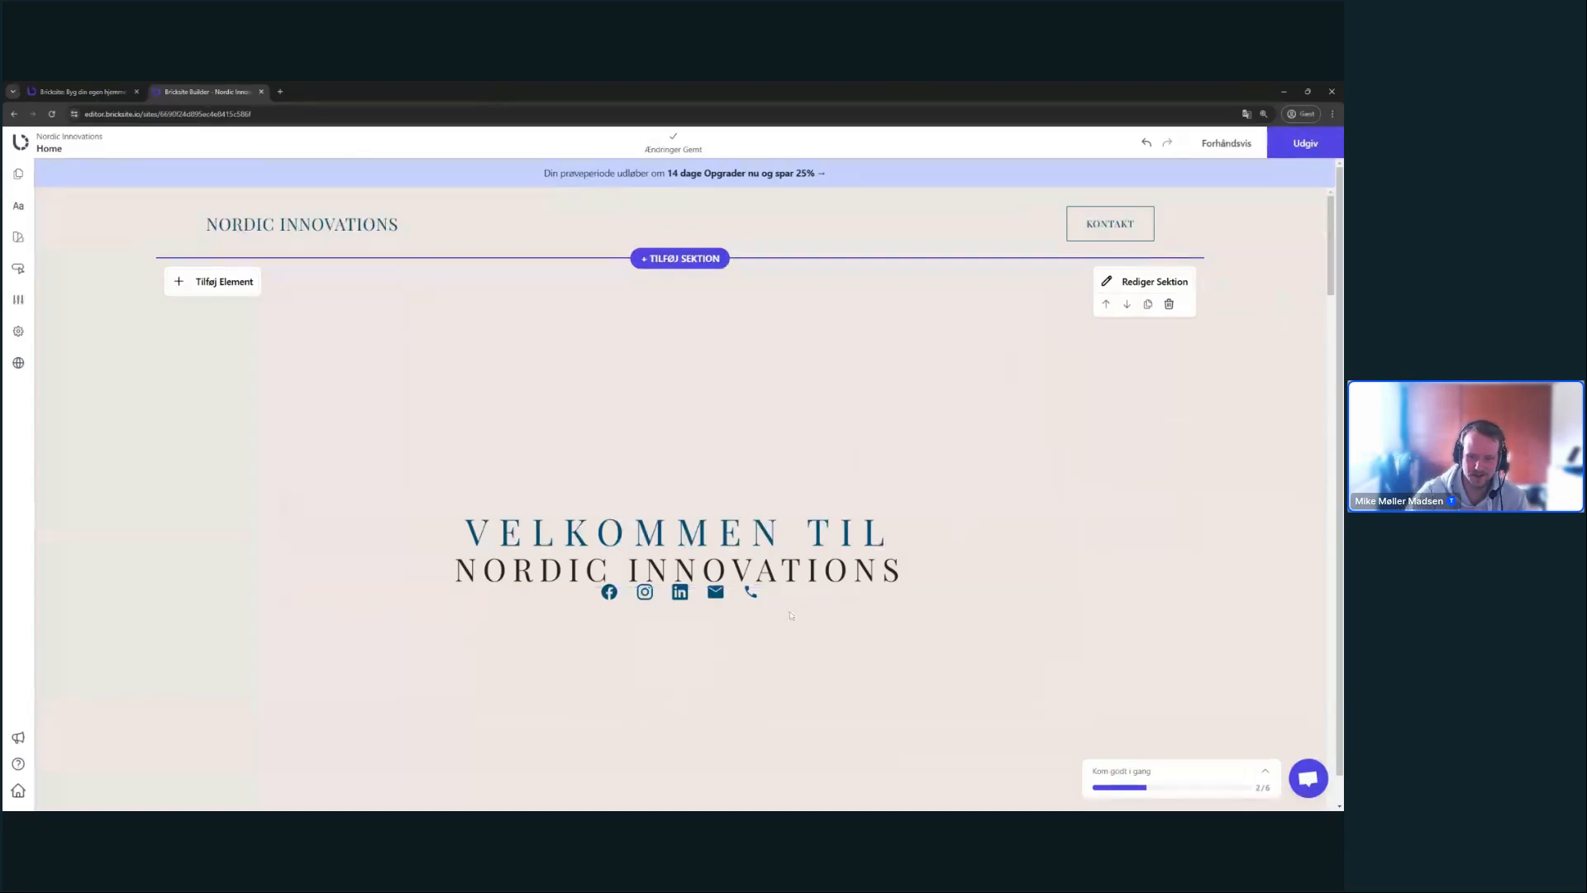
{"action": "mouse_move", "coordinate": [792, 596]}
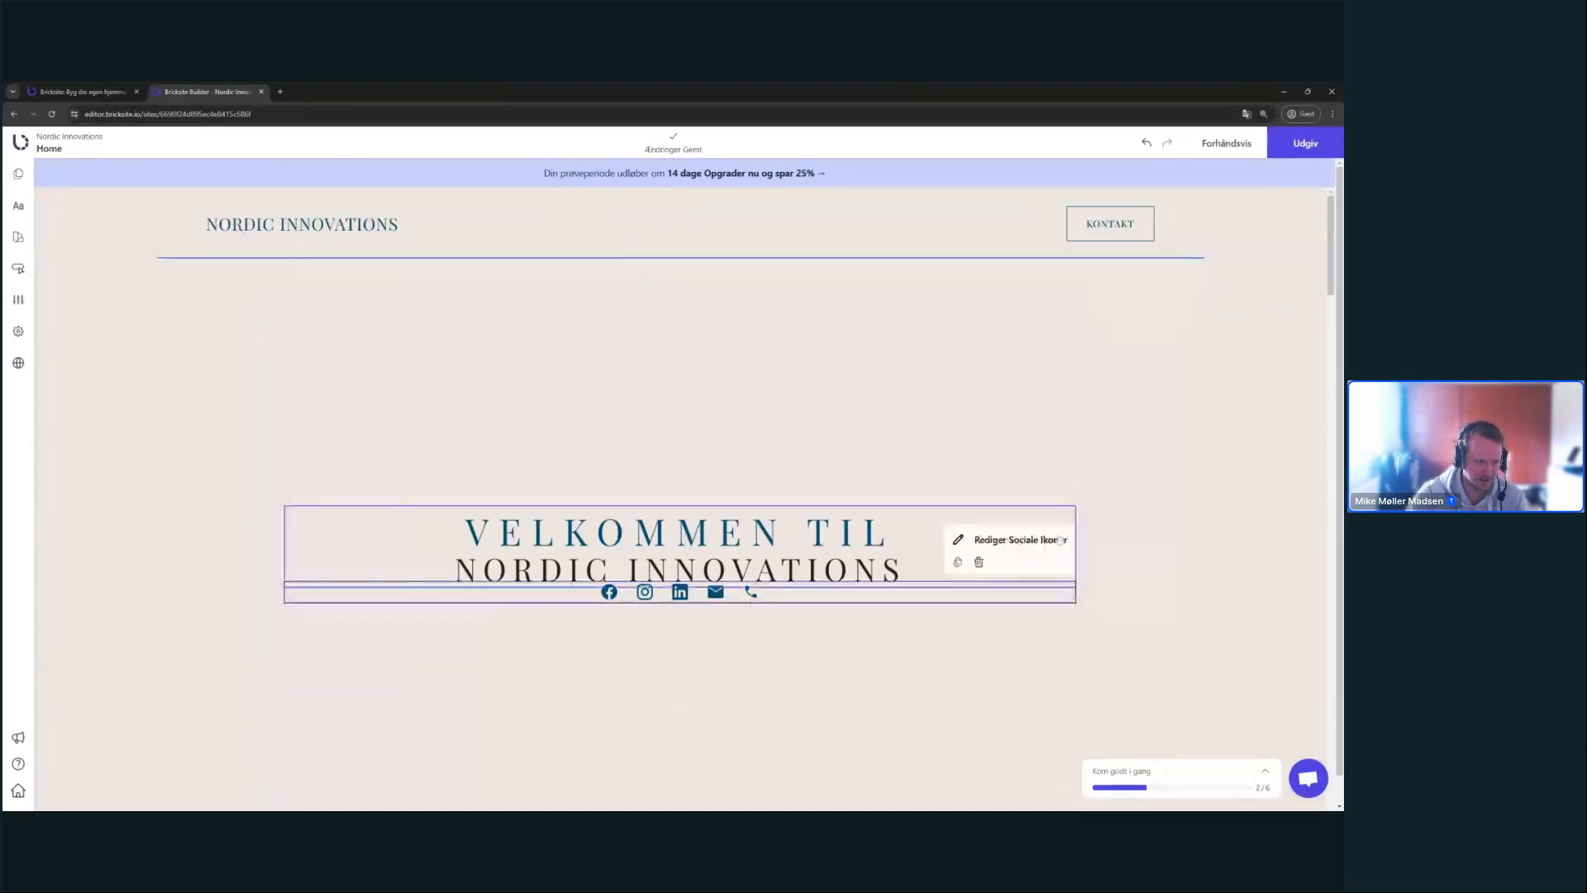
{"action": "left_click", "coordinate": [1060, 540]}
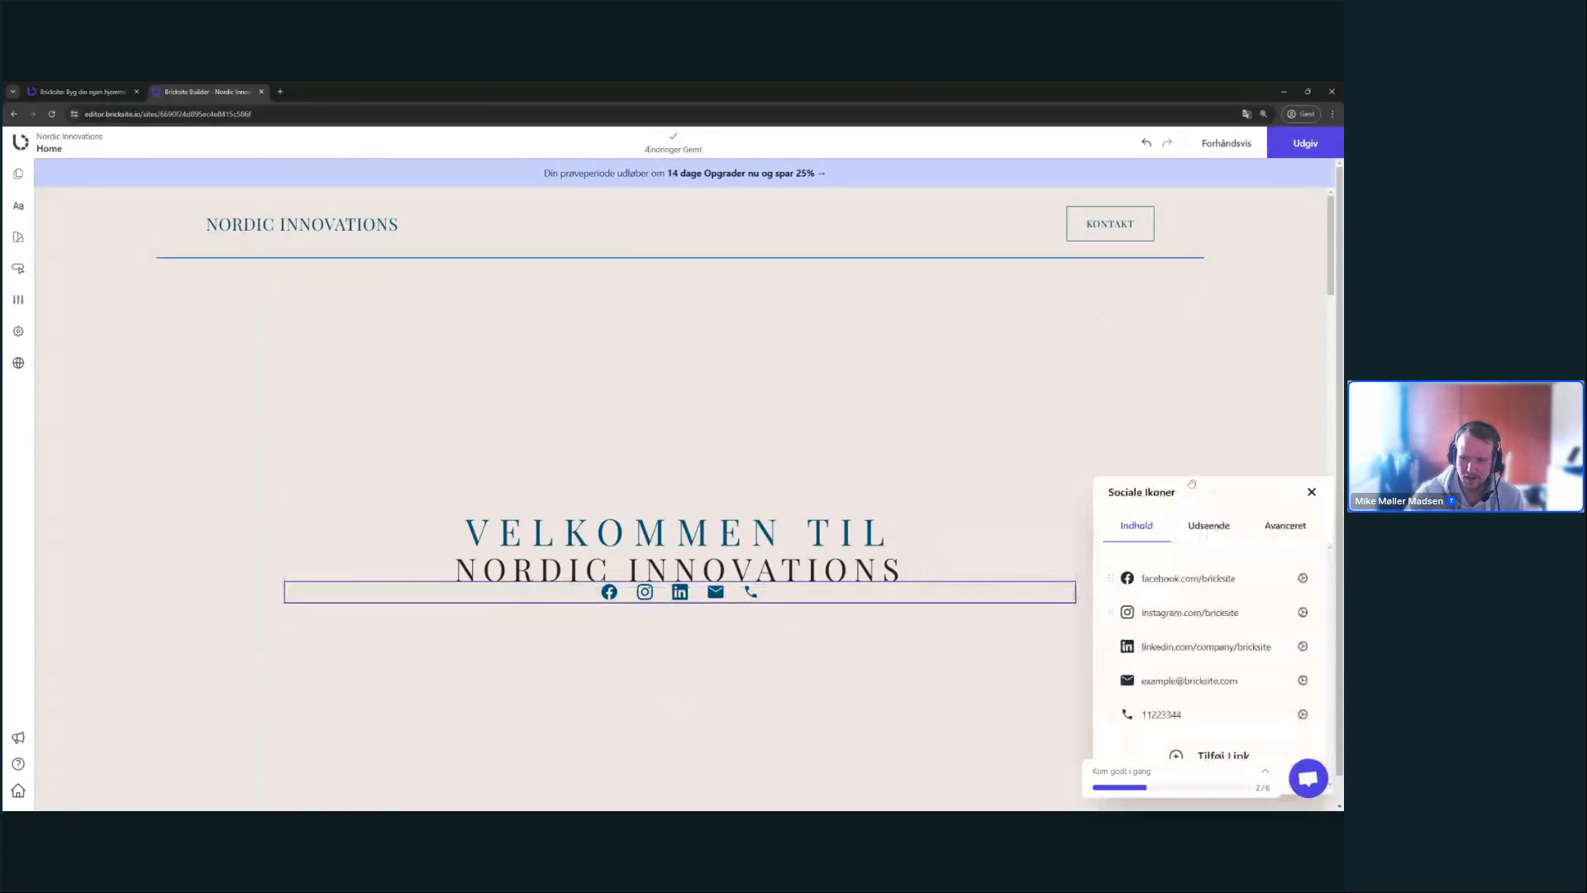
{"action": "left_click", "coordinate": [1265, 348]}
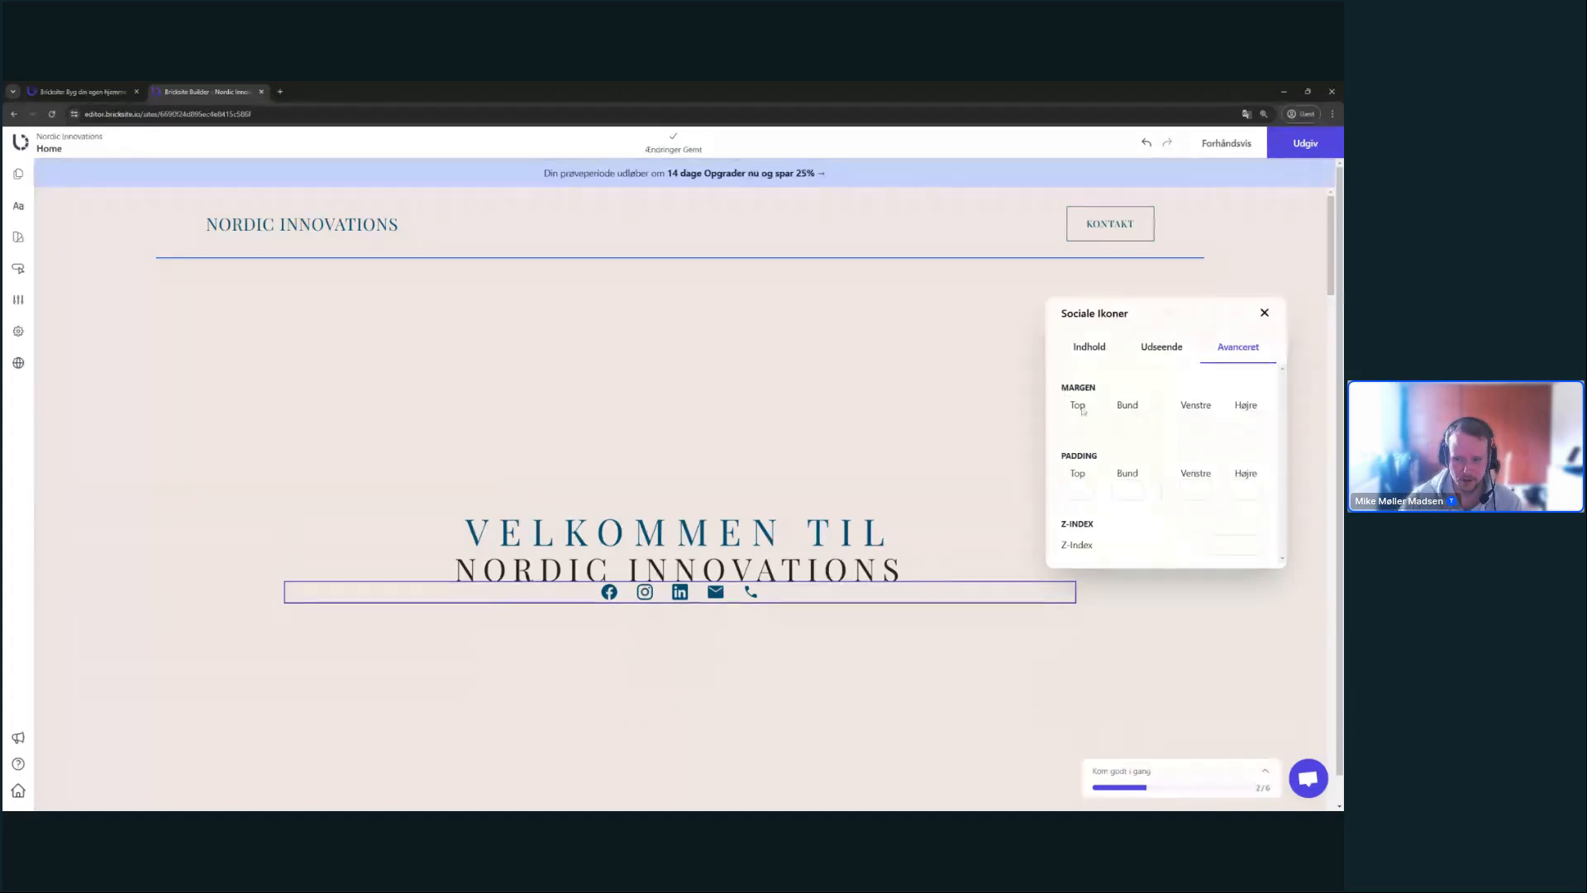
{"action": "left_click", "coordinate": [1077, 422]}
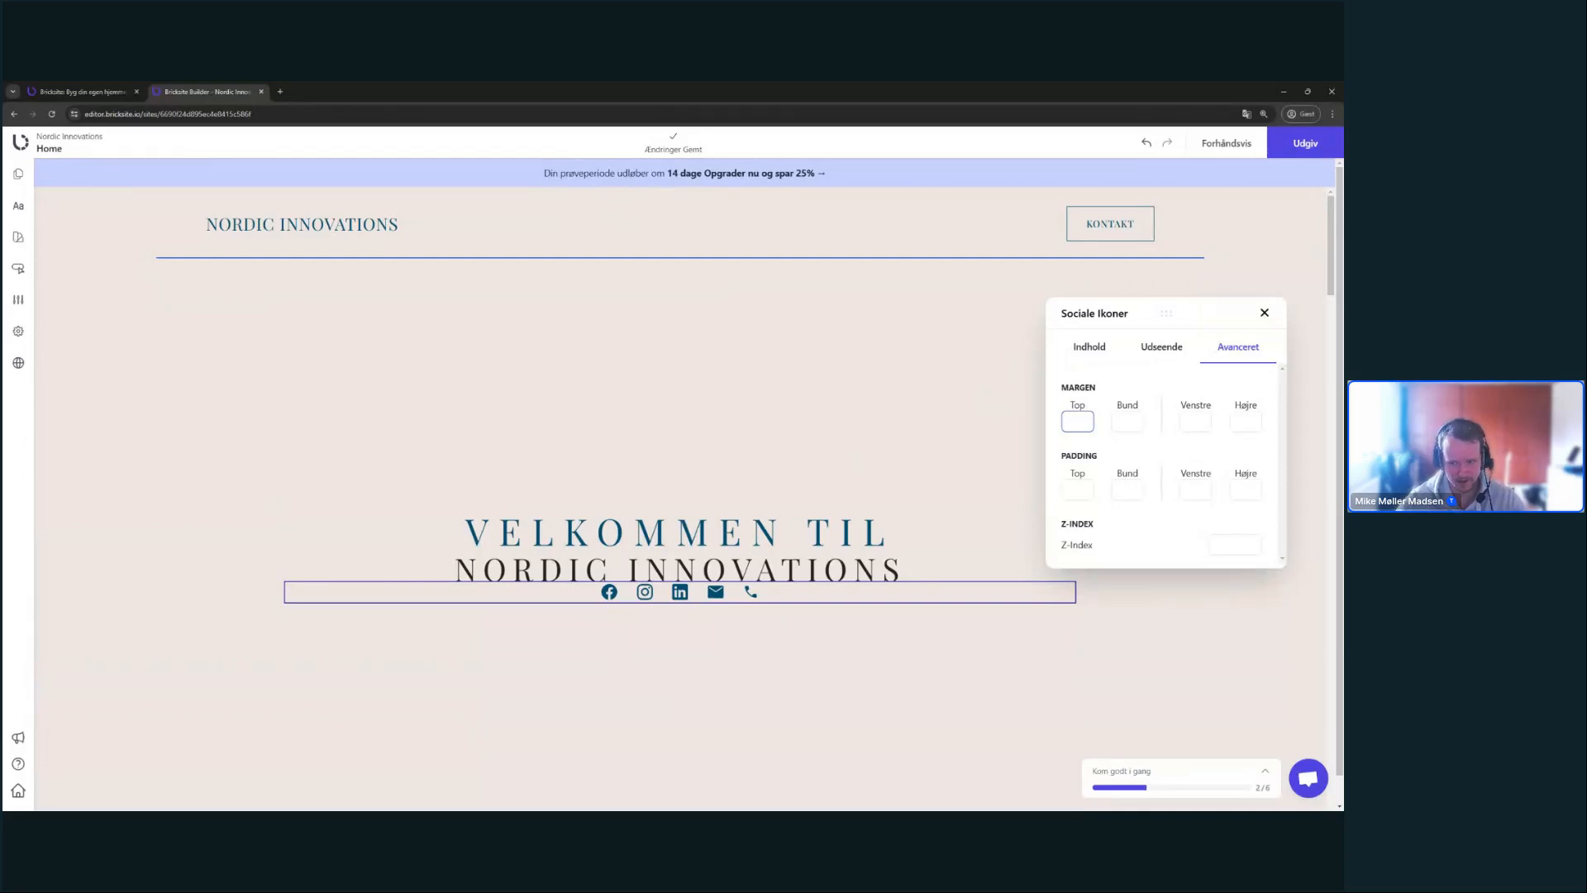
{"action": "type", "text": "20"}
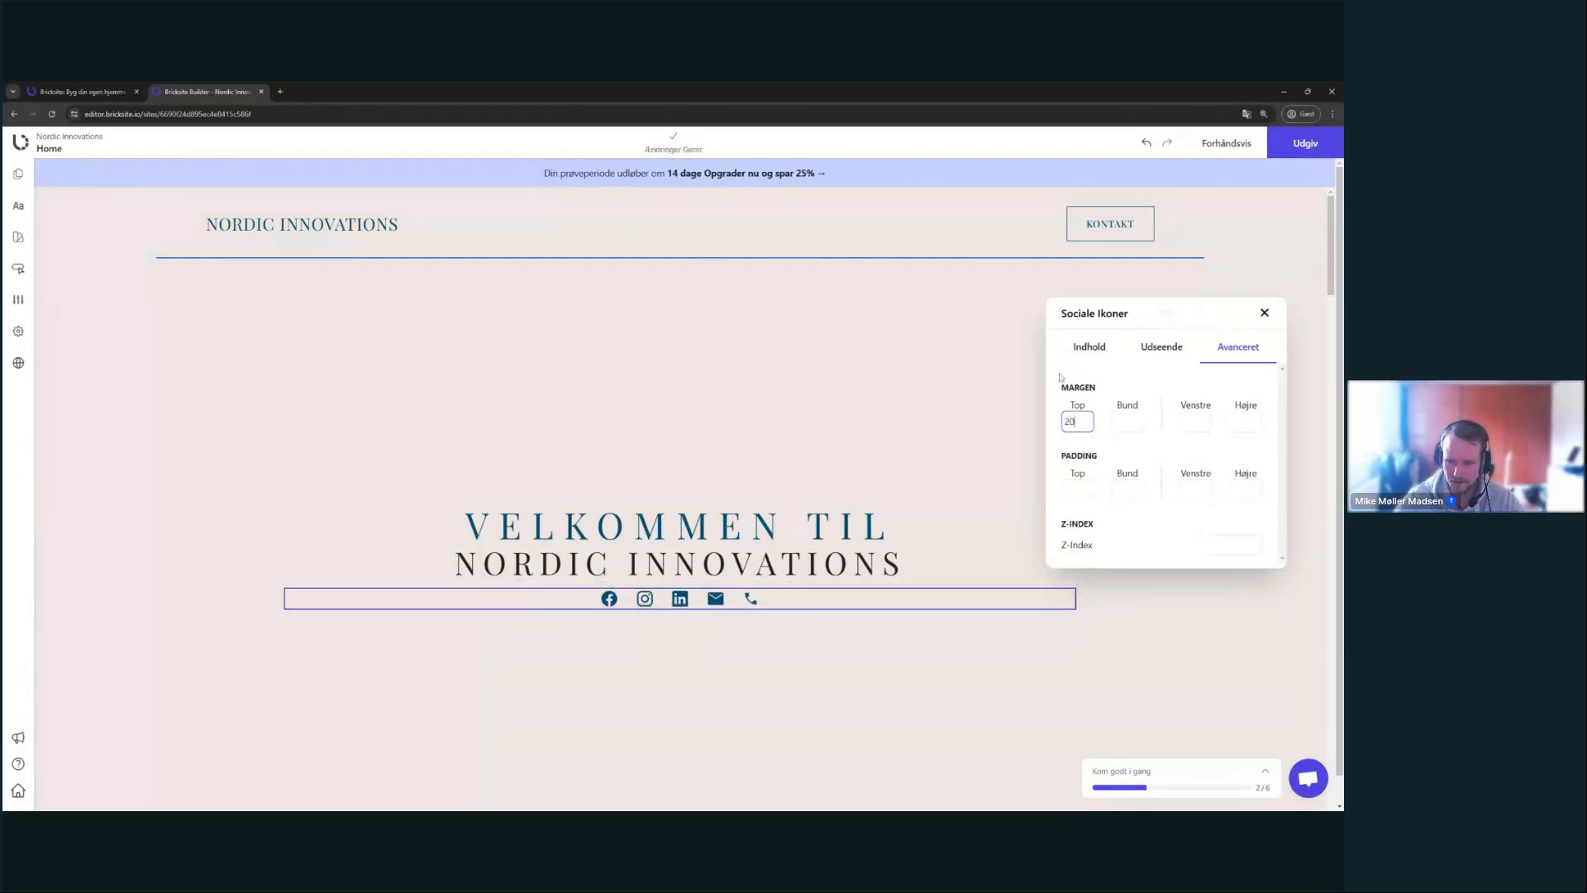
{"action": "key", "text": "ctrl+a"}
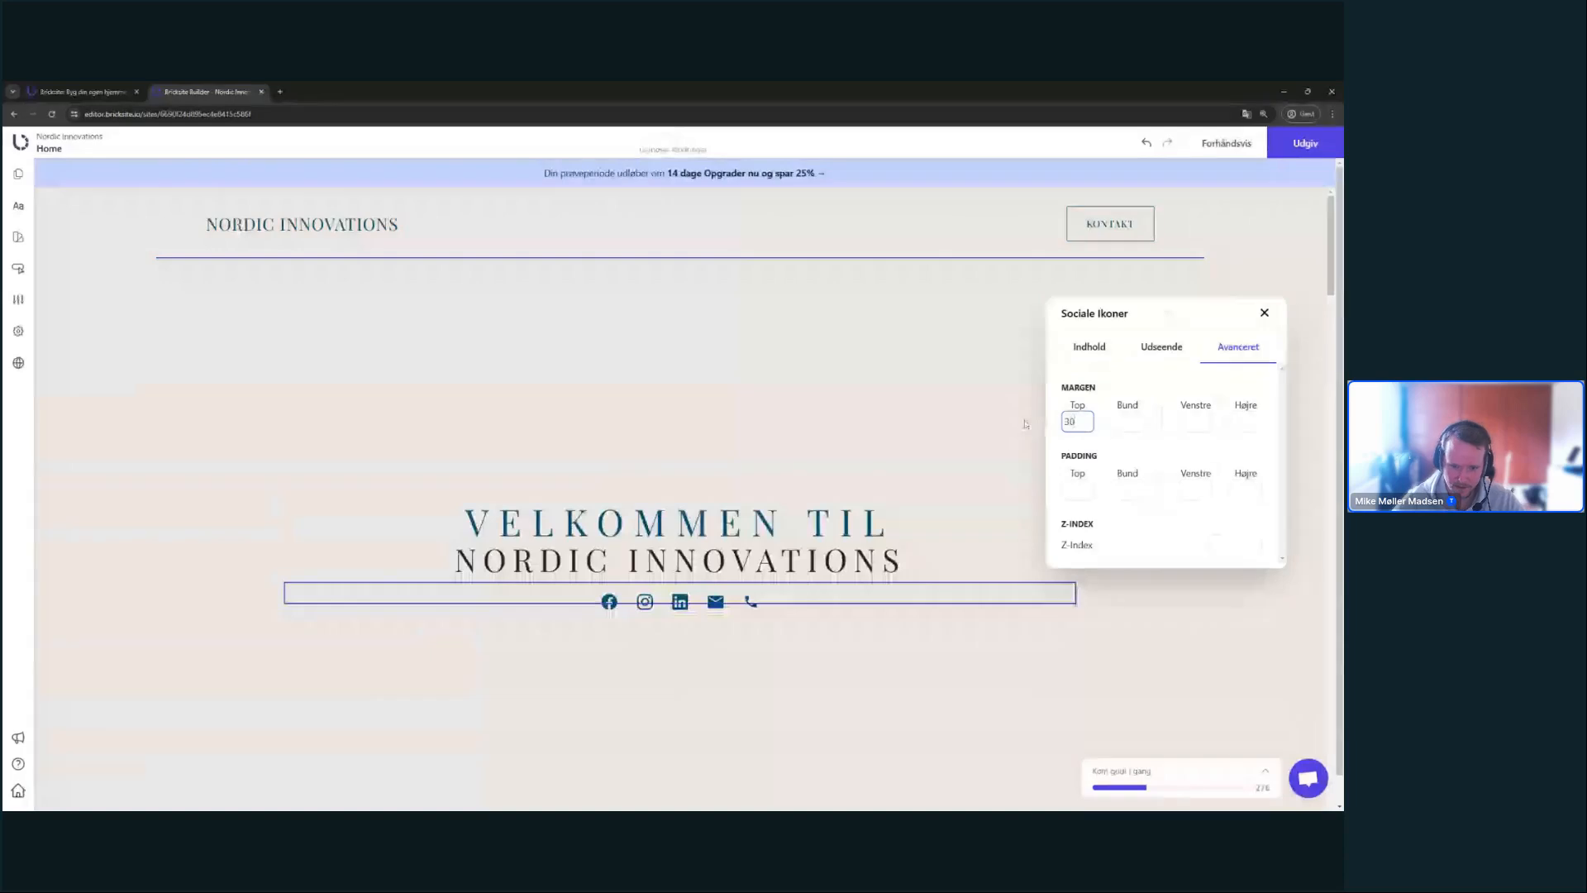
{"action": "left_click", "coordinate": [931, 407]}
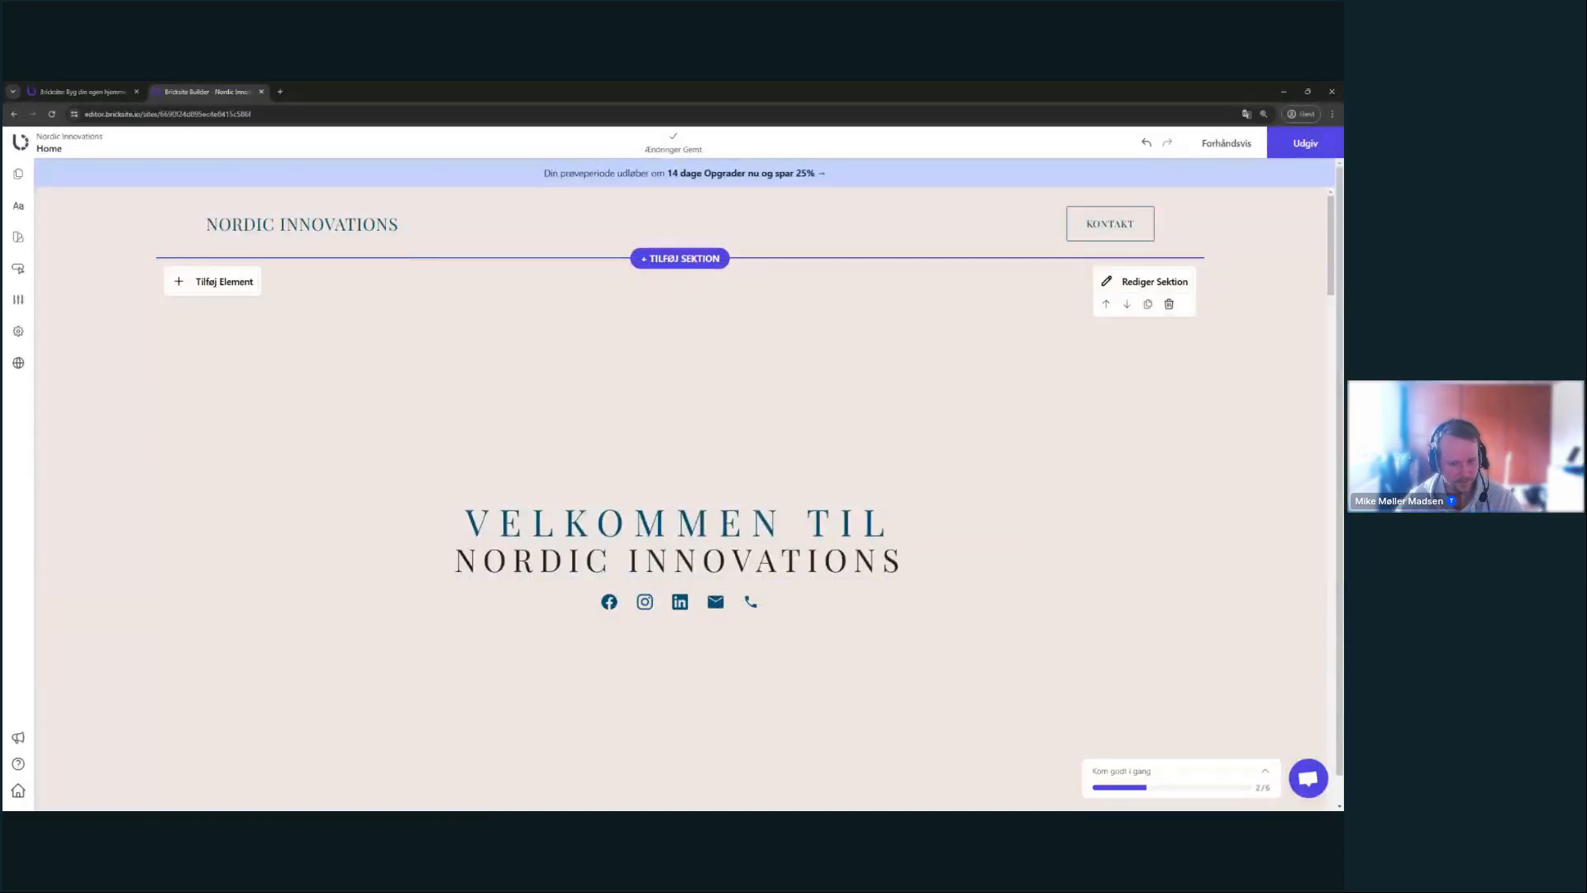
{"action": "scroll", "coordinate": [1109, 645], "scroll_direction": "down", "scroll_amount": 1}
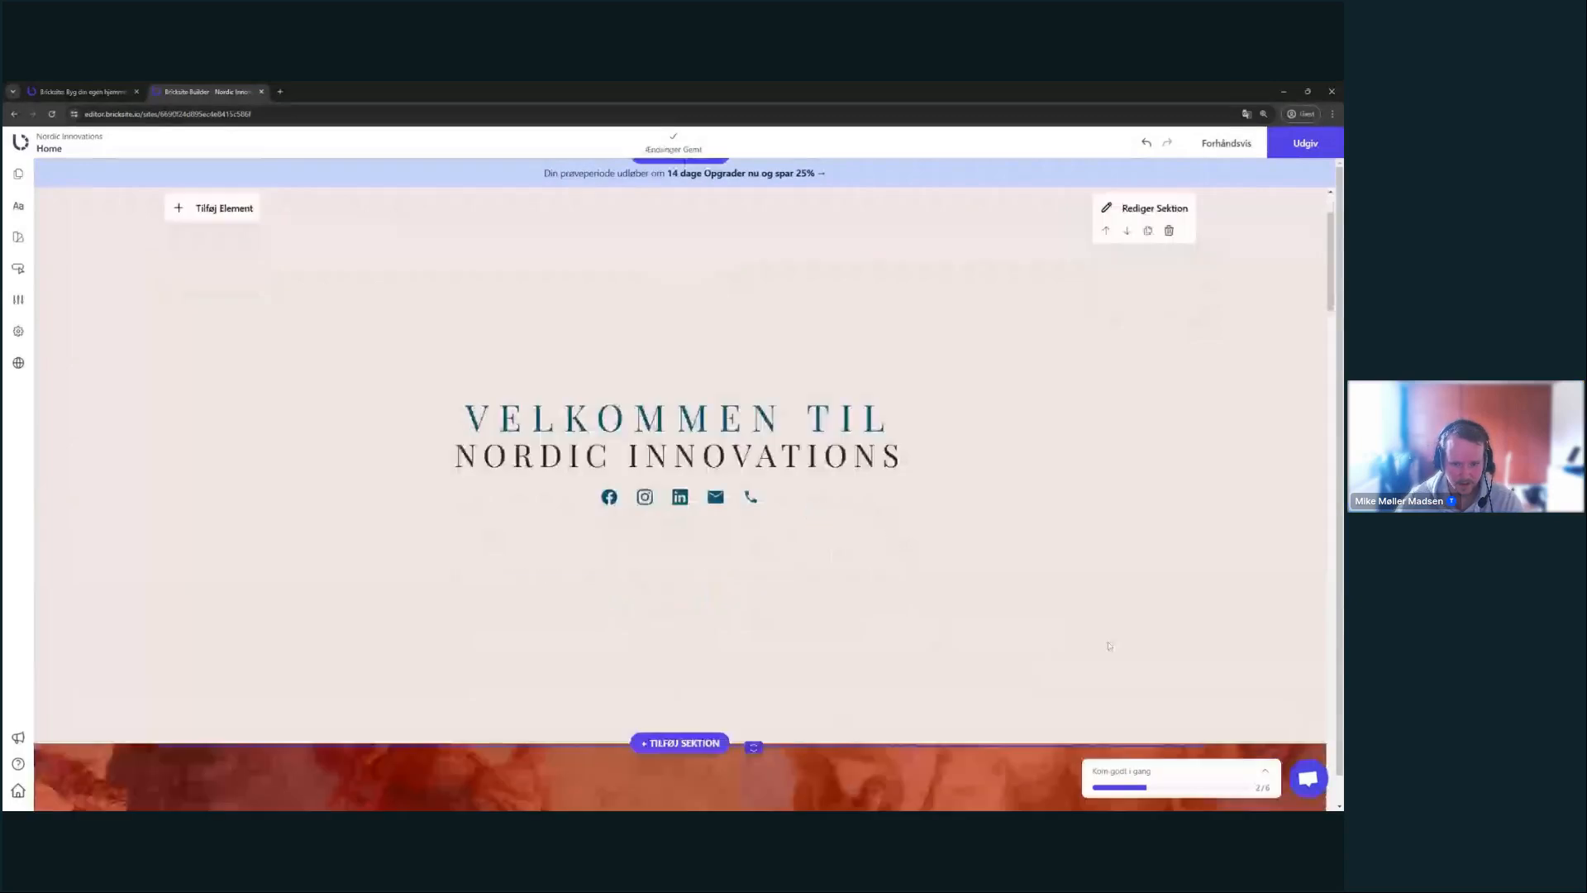
{"action": "scroll", "coordinate": [1109, 645], "scroll_direction": "up", "scroll_amount": 1}
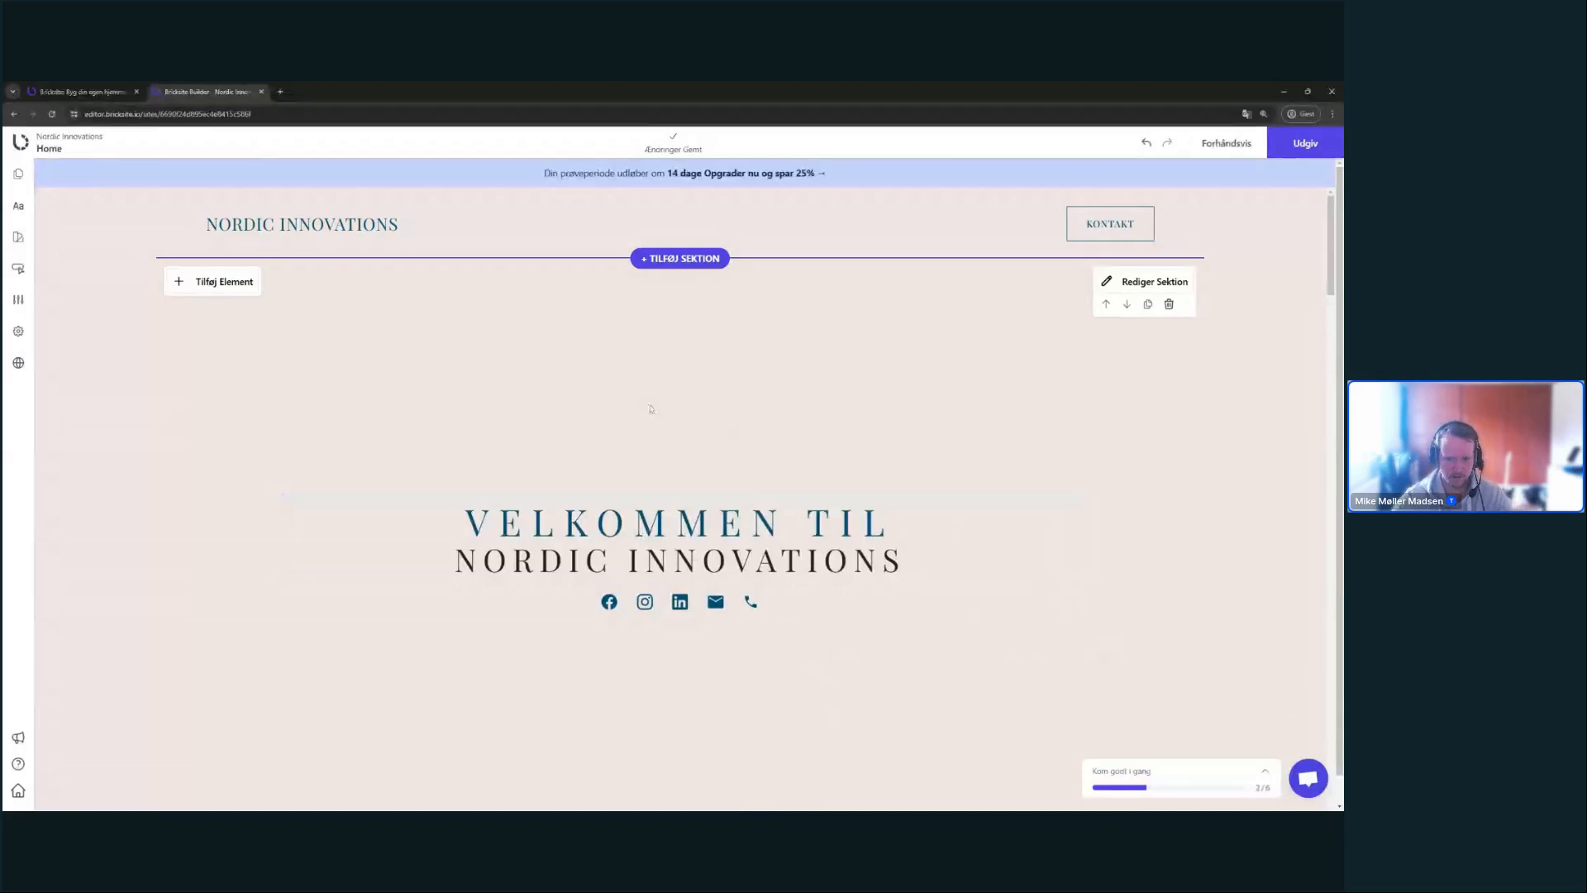
{"action": "triple_click", "coordinate": [513, 524]}
{"action": "left_click", "coordinate": [512, 561]}
{"action": "left_click", "coordinate": [499, 524]}
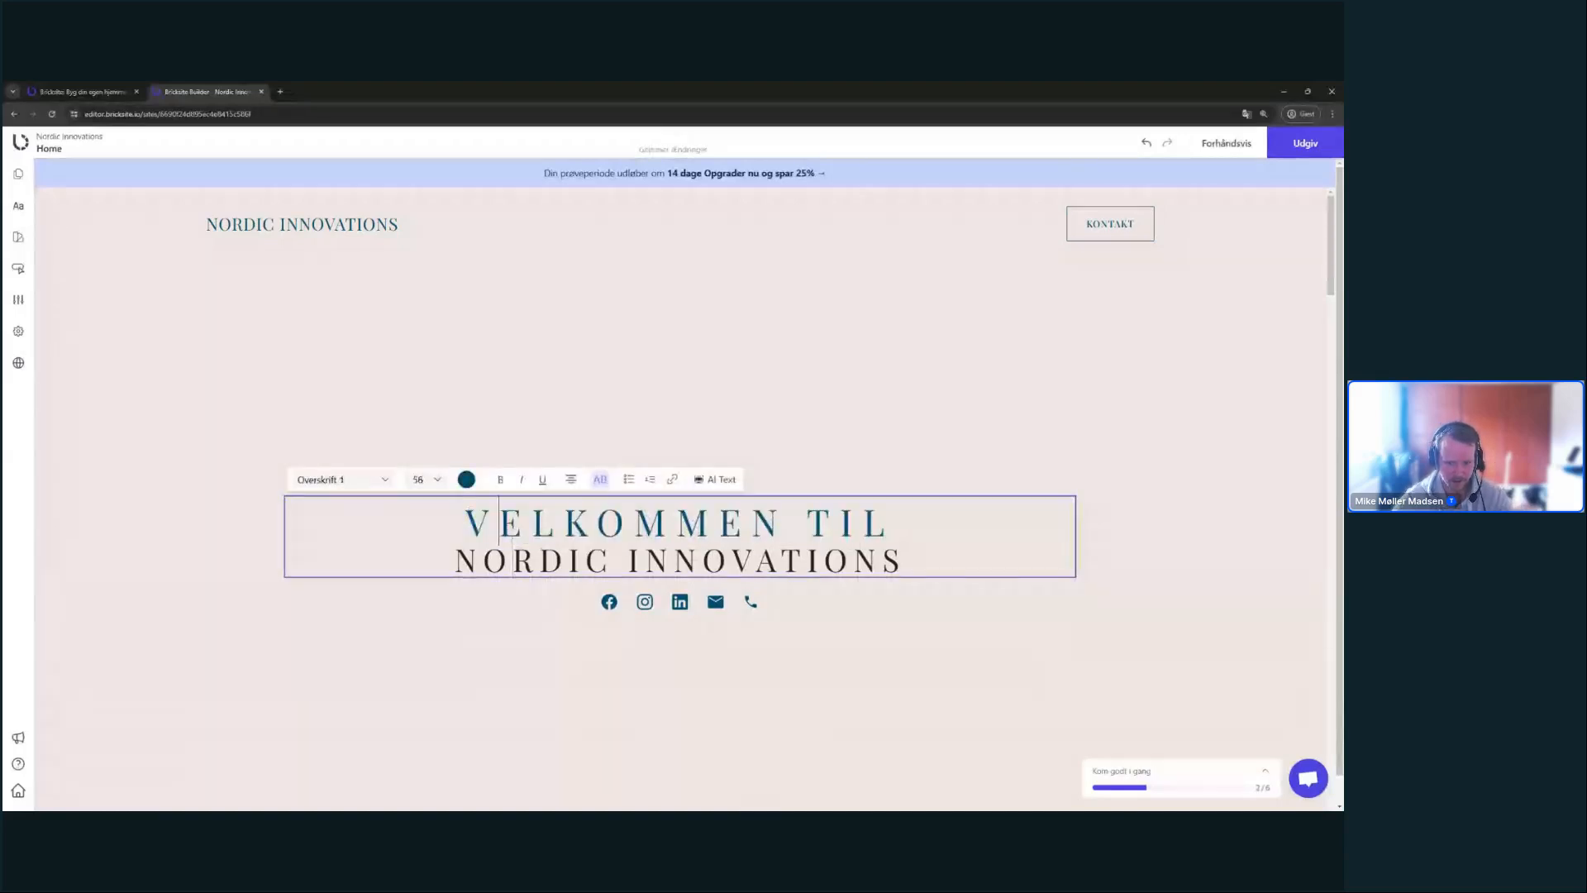
{"action": "left_click", "coordinate": [881, 301]}
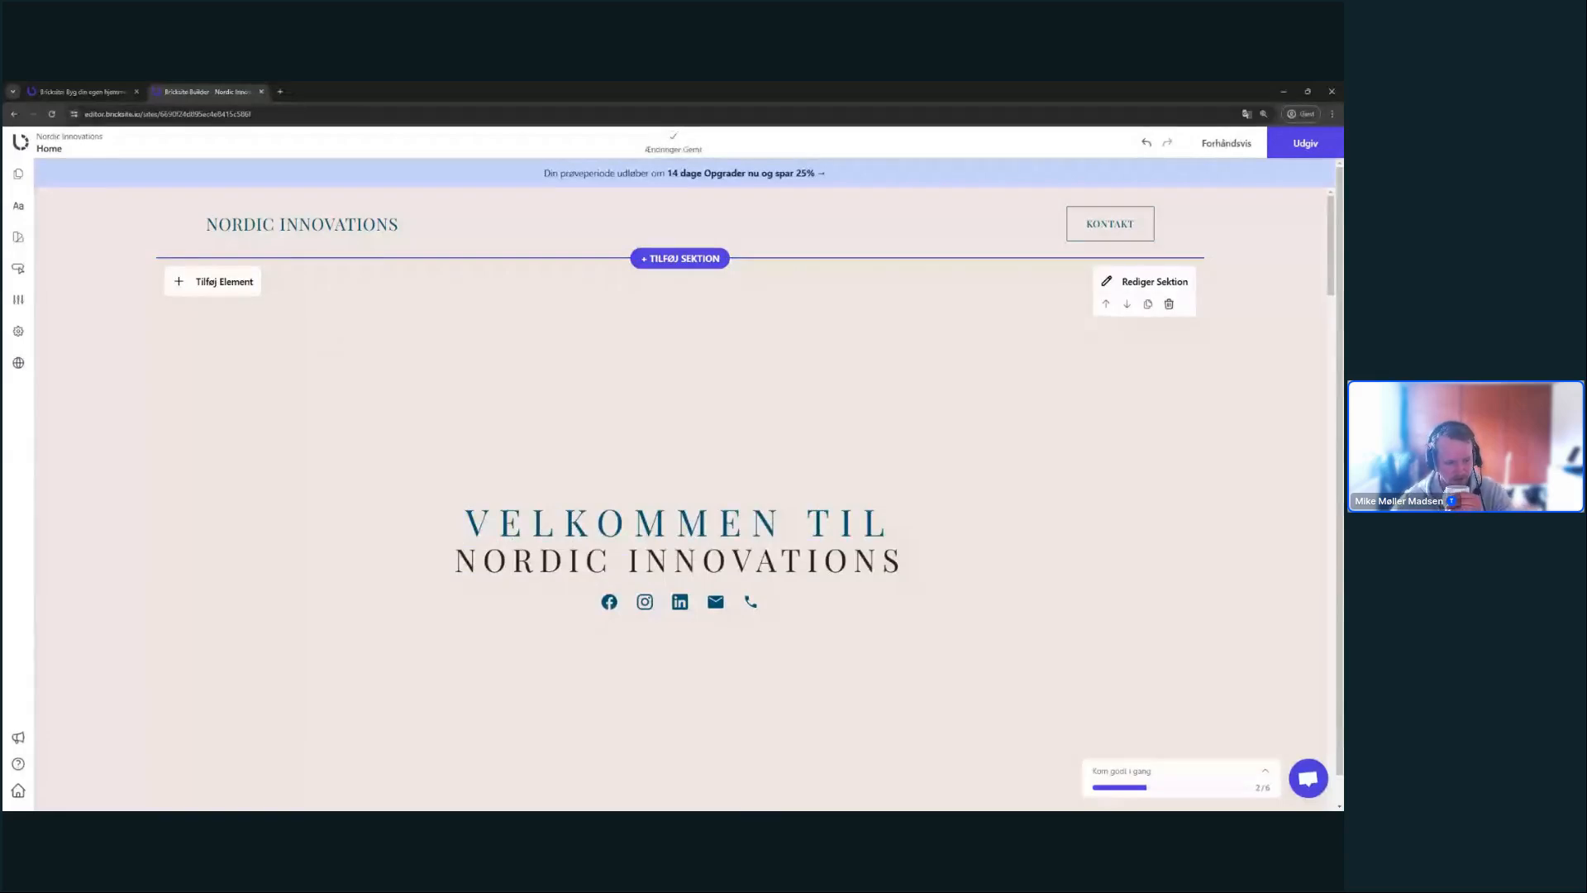
- Try right, bottom, left and top alignments on the hero section, then restore centred content
{"action": "left_click", "coordinate": [1152, 281]}
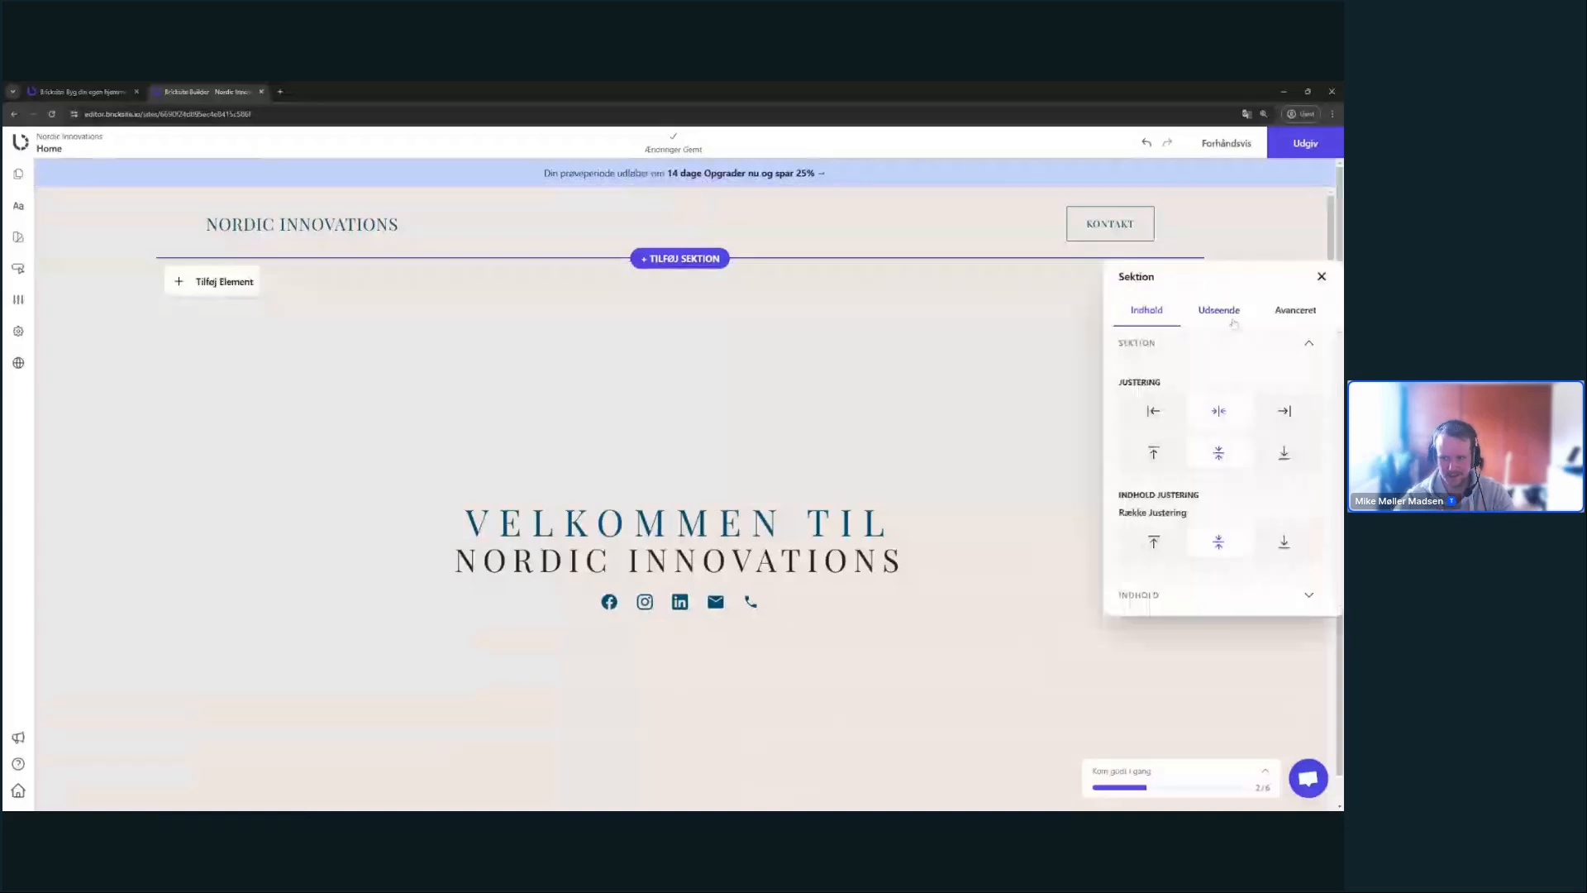
{"action": "left_click", "coordinate": [1219, 313]}
{"action": "left_click", "coordinate": [1320, 277]}
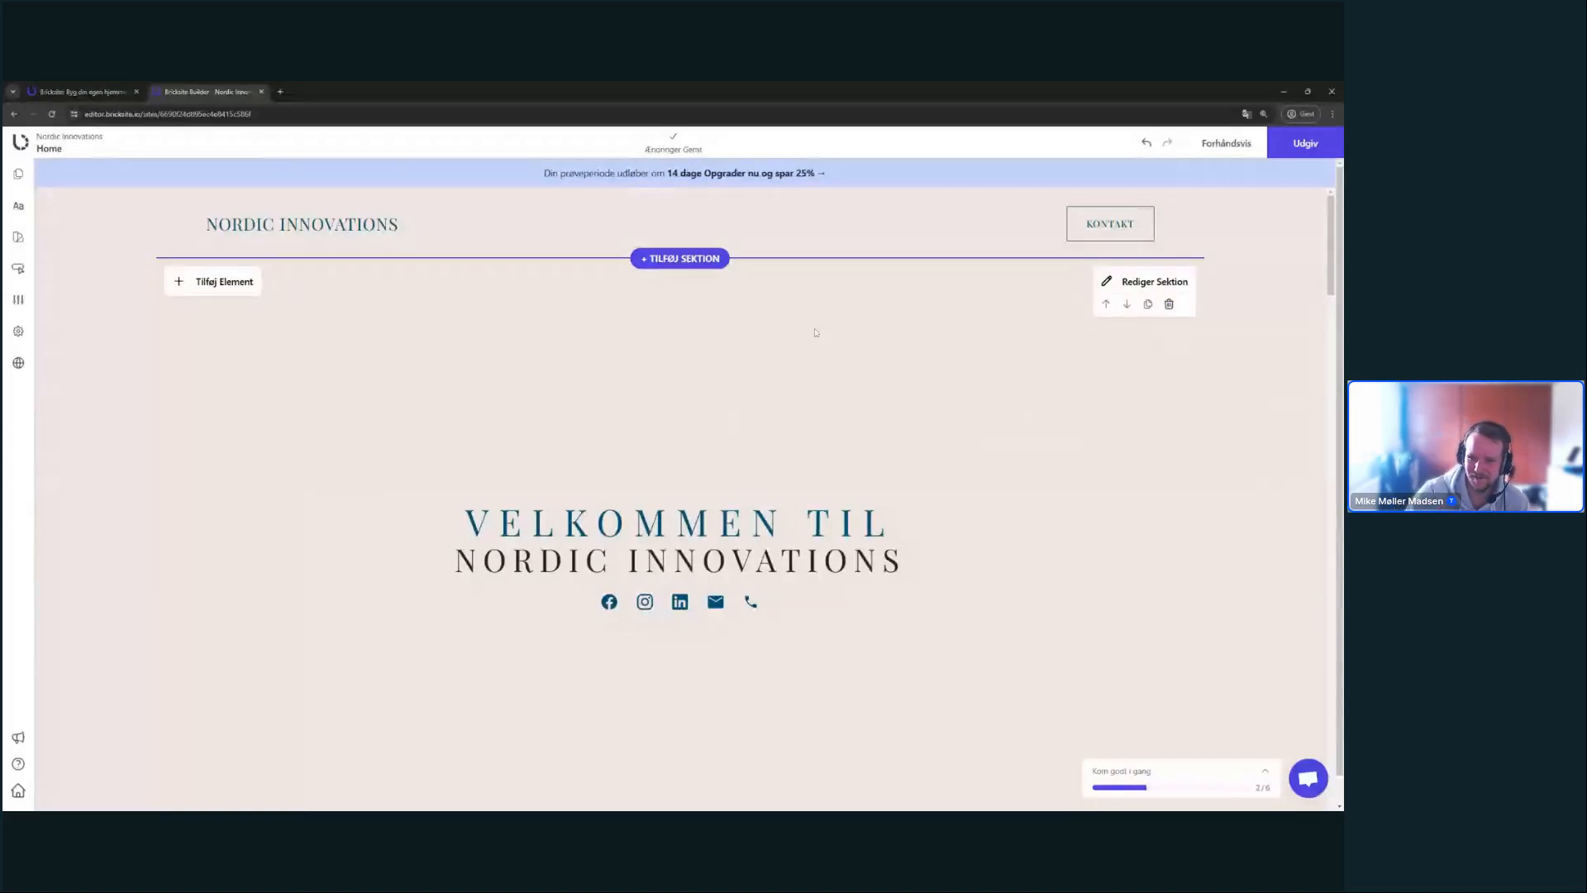
{"action": "left_click", "coordinate": [1181, 291]}
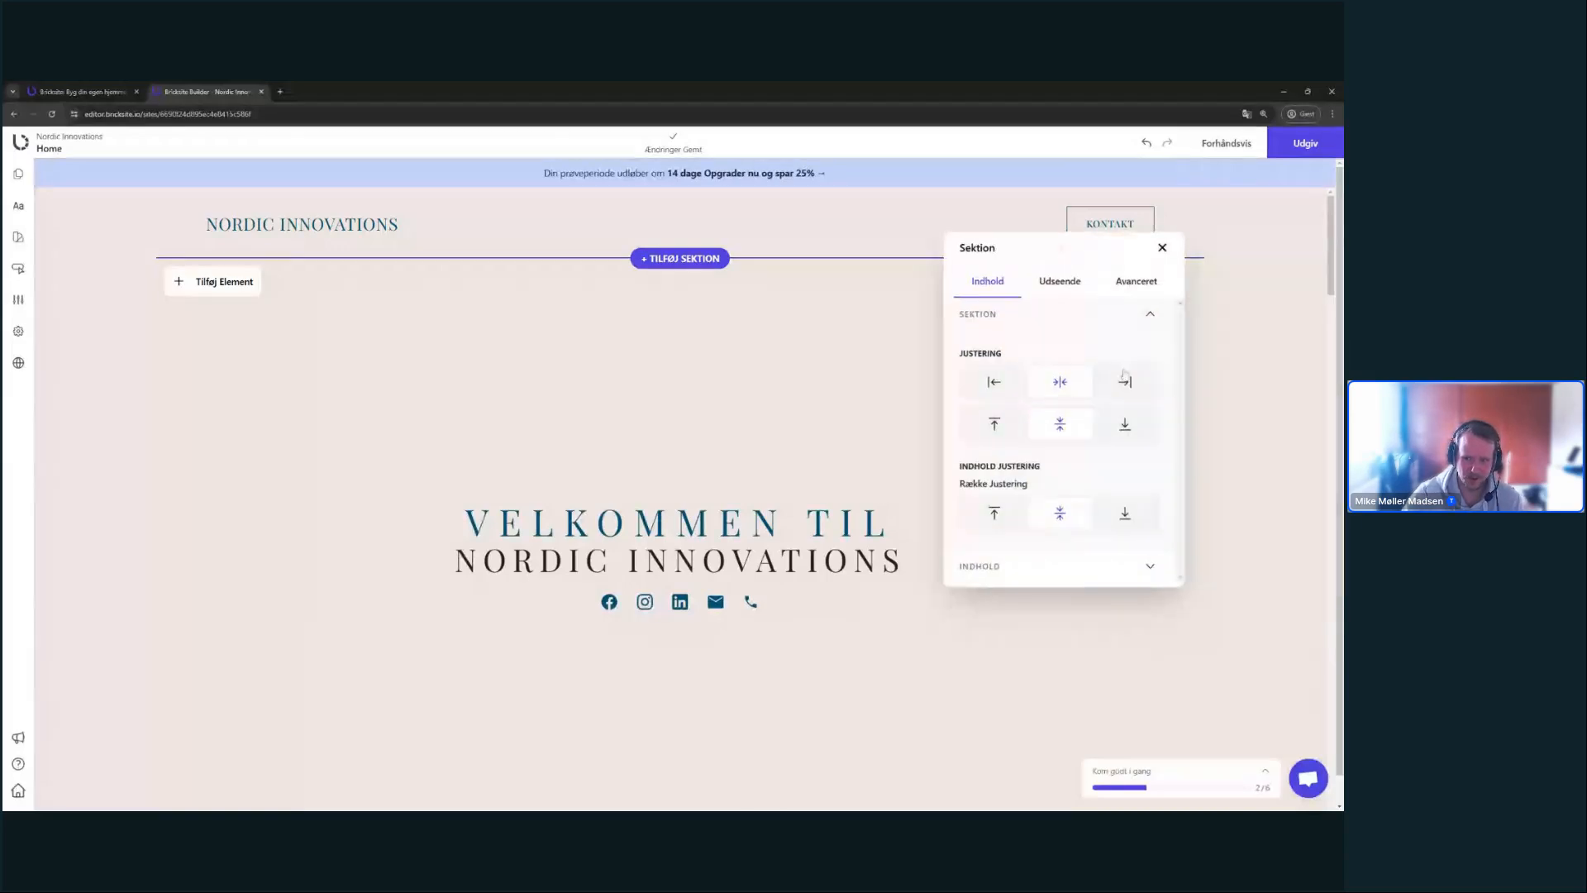
{"action": "left_click", "coordinate": [1125, 380]}
{"action": "left_click", "coordinate": [1068, 386]}
{"action": "left_click", "coordinate": [1129, 427]}
{"action": "left_click", "coordinate": [1062, 430]}
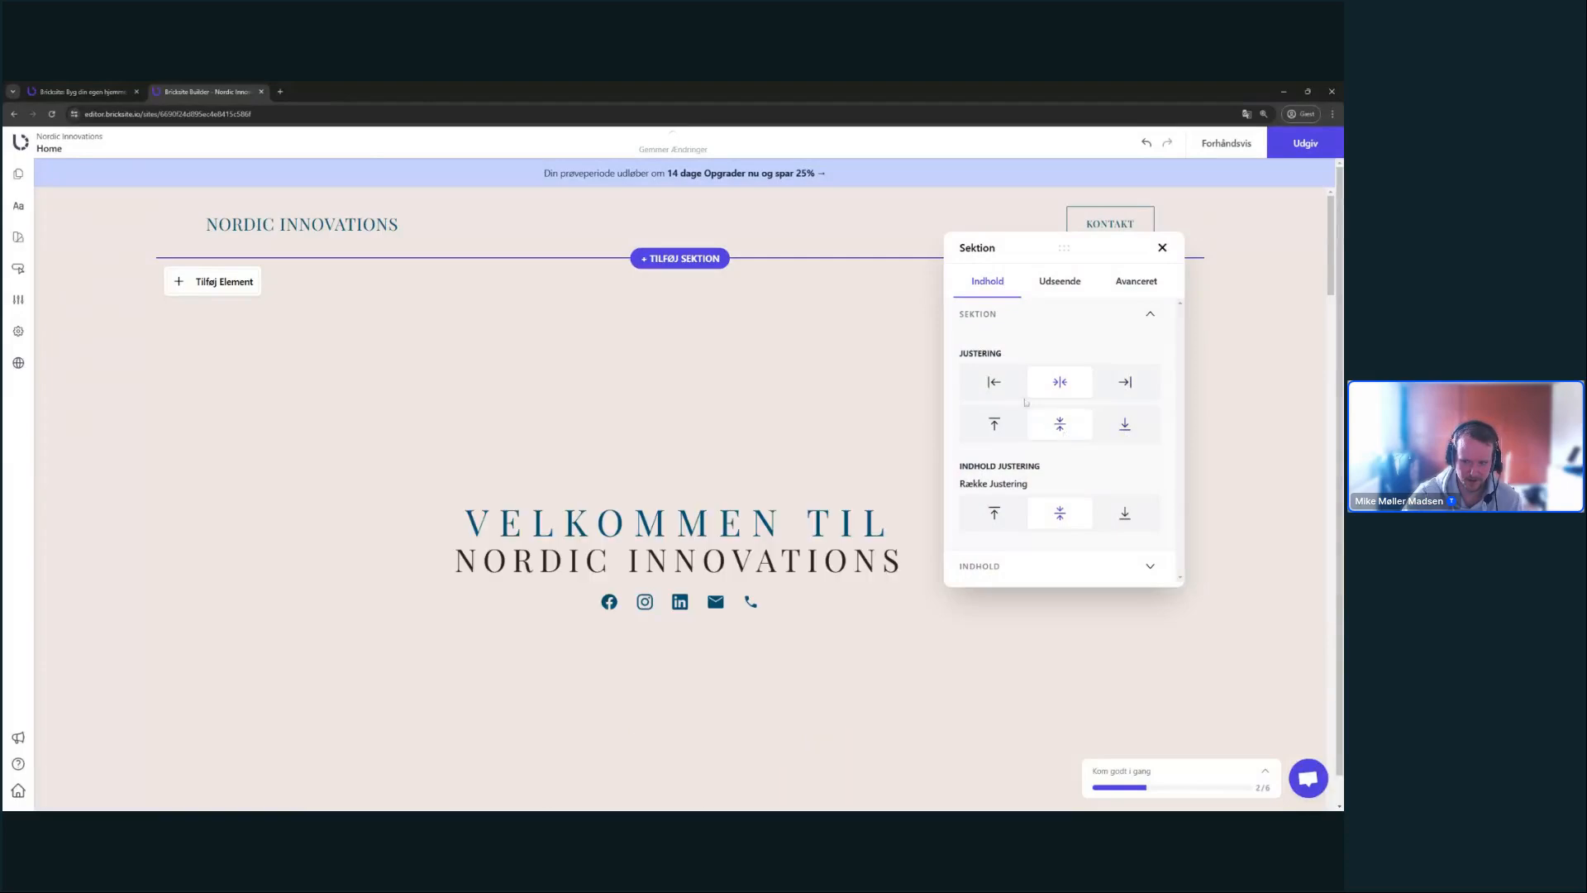
{"action": "left_click", "coordinate": [994, 382]}
{"action": "left_click", "coordinate": [1060, 382]}
{"action": "left_click", "coordinate": [995, 513]}
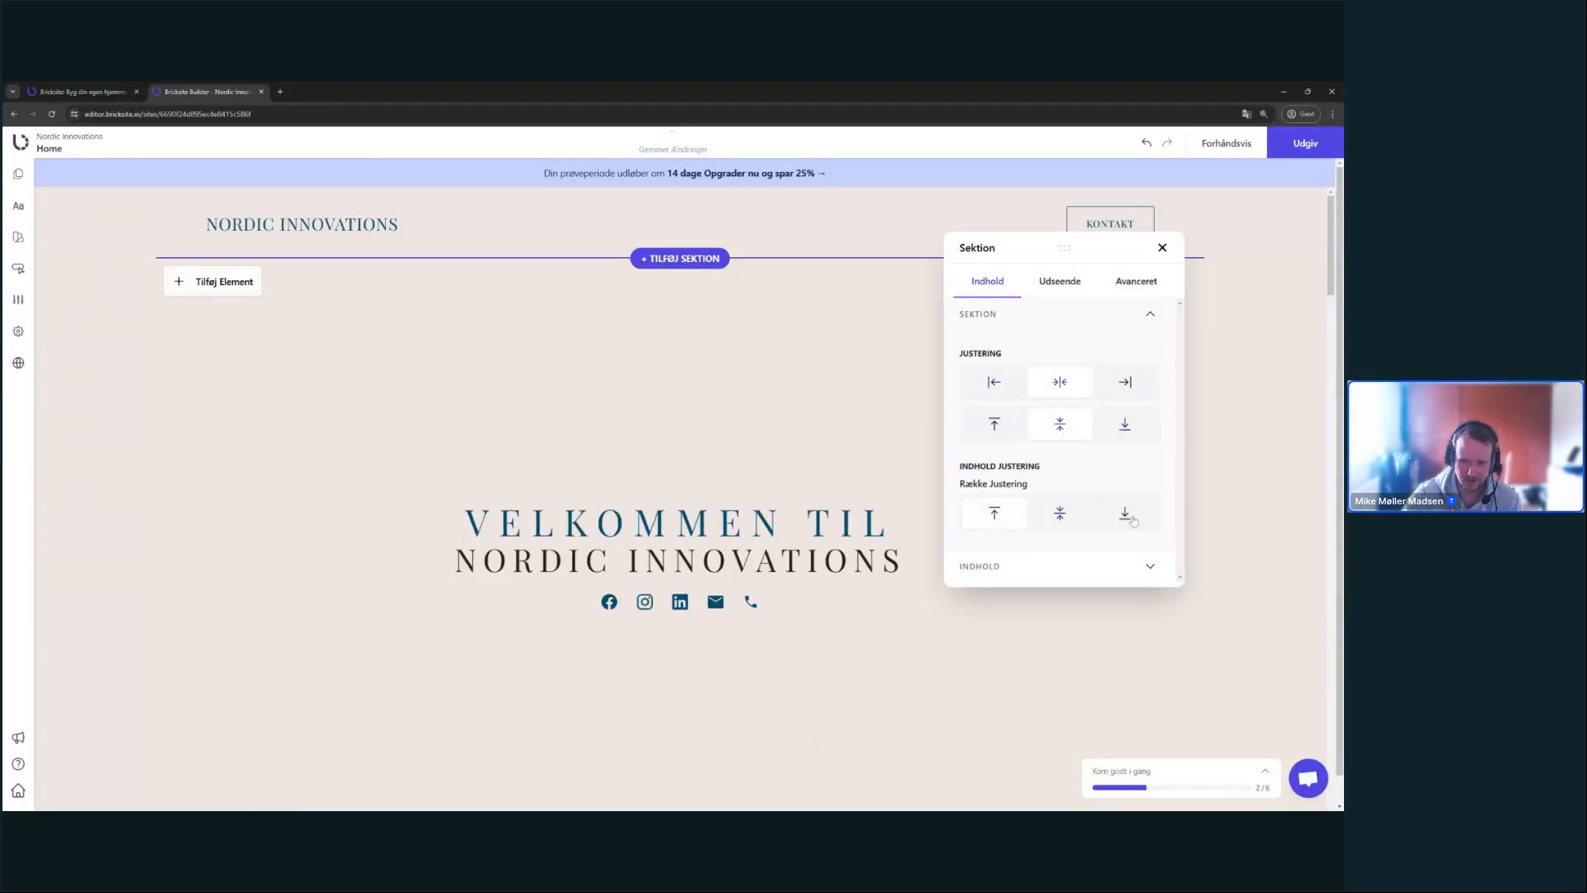
{"action": "left_click", "coordinate": [1060, 514]}
- Review the section's content width and spacing settings, then bring up its background and shadow options
{"action": "left_click", "coordinate": [1058, 567]}
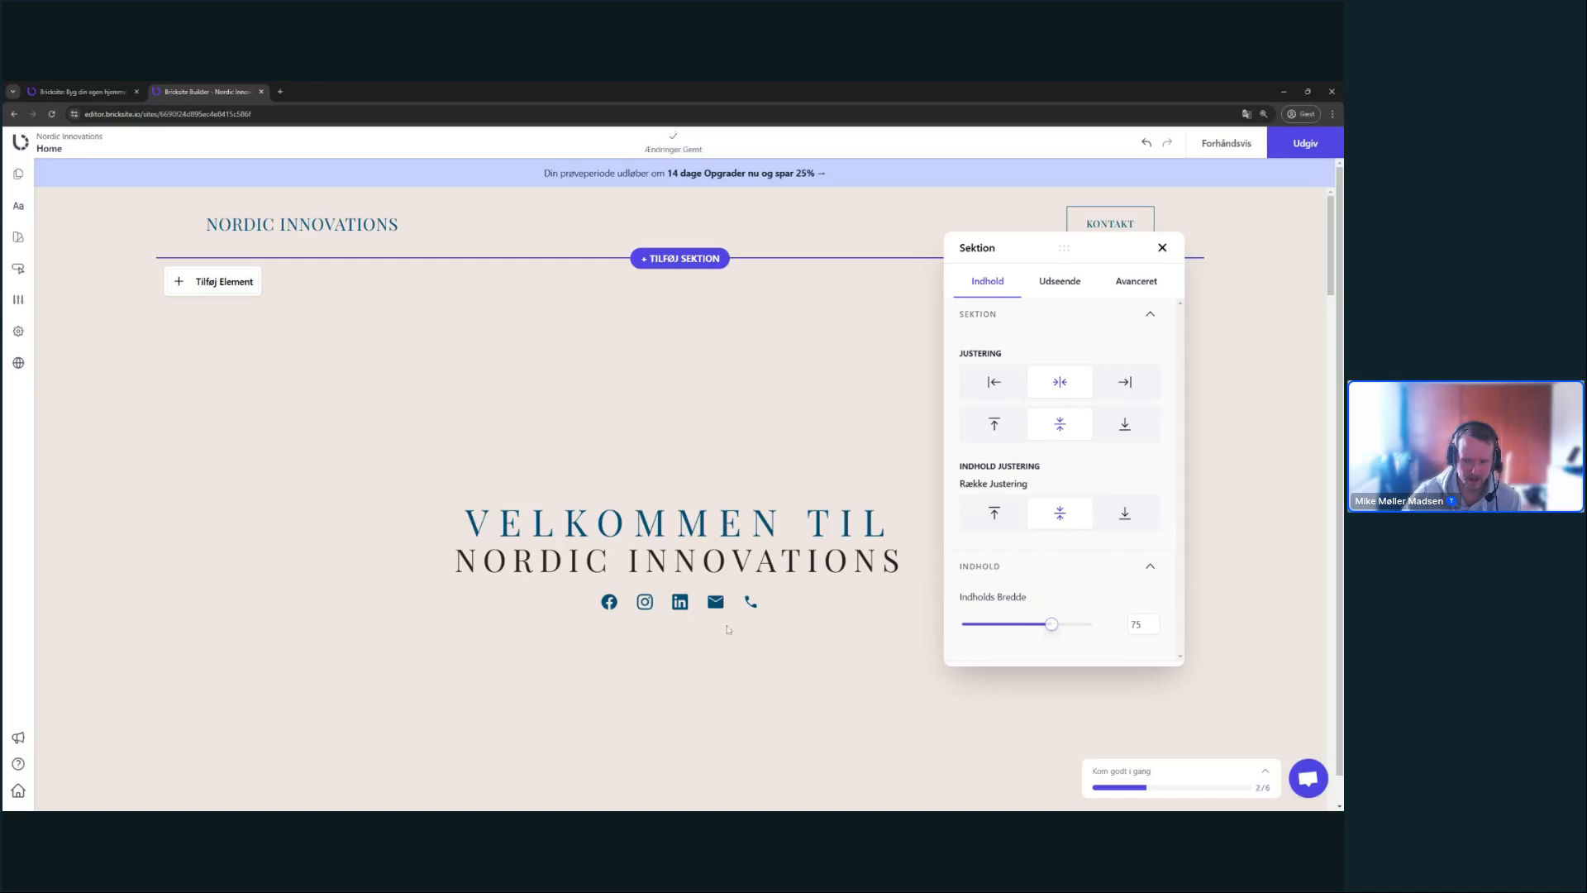
{"action": "left_click", "coordinate": [1111, 283]}
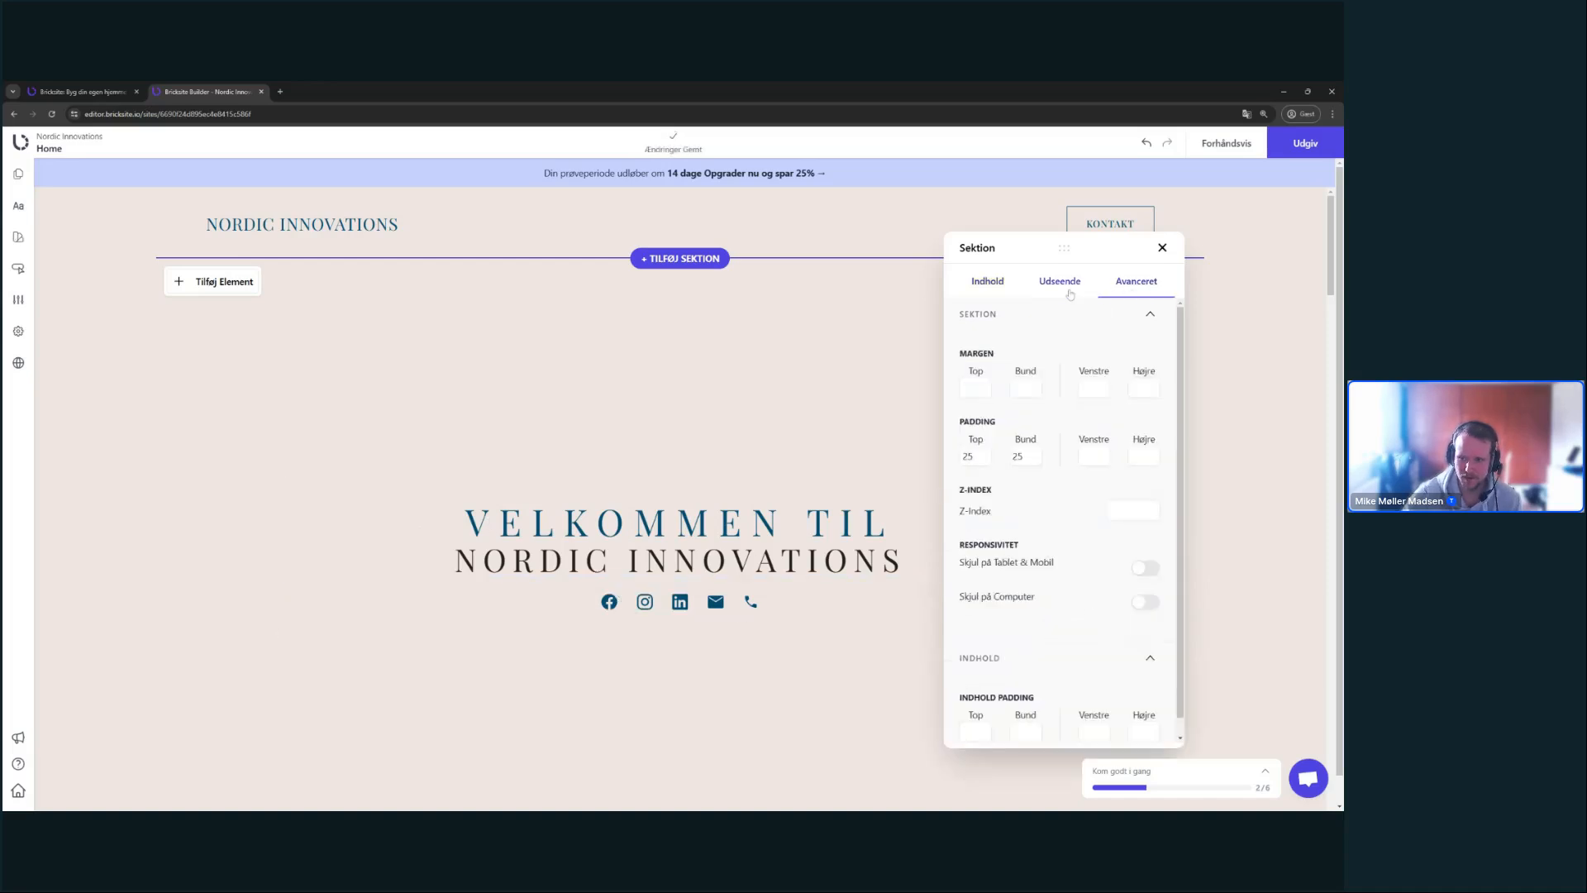
{"action": "scroll", "coordinate": [1118, 577], "scroll_direction": "down", "scroll_amount": 1}
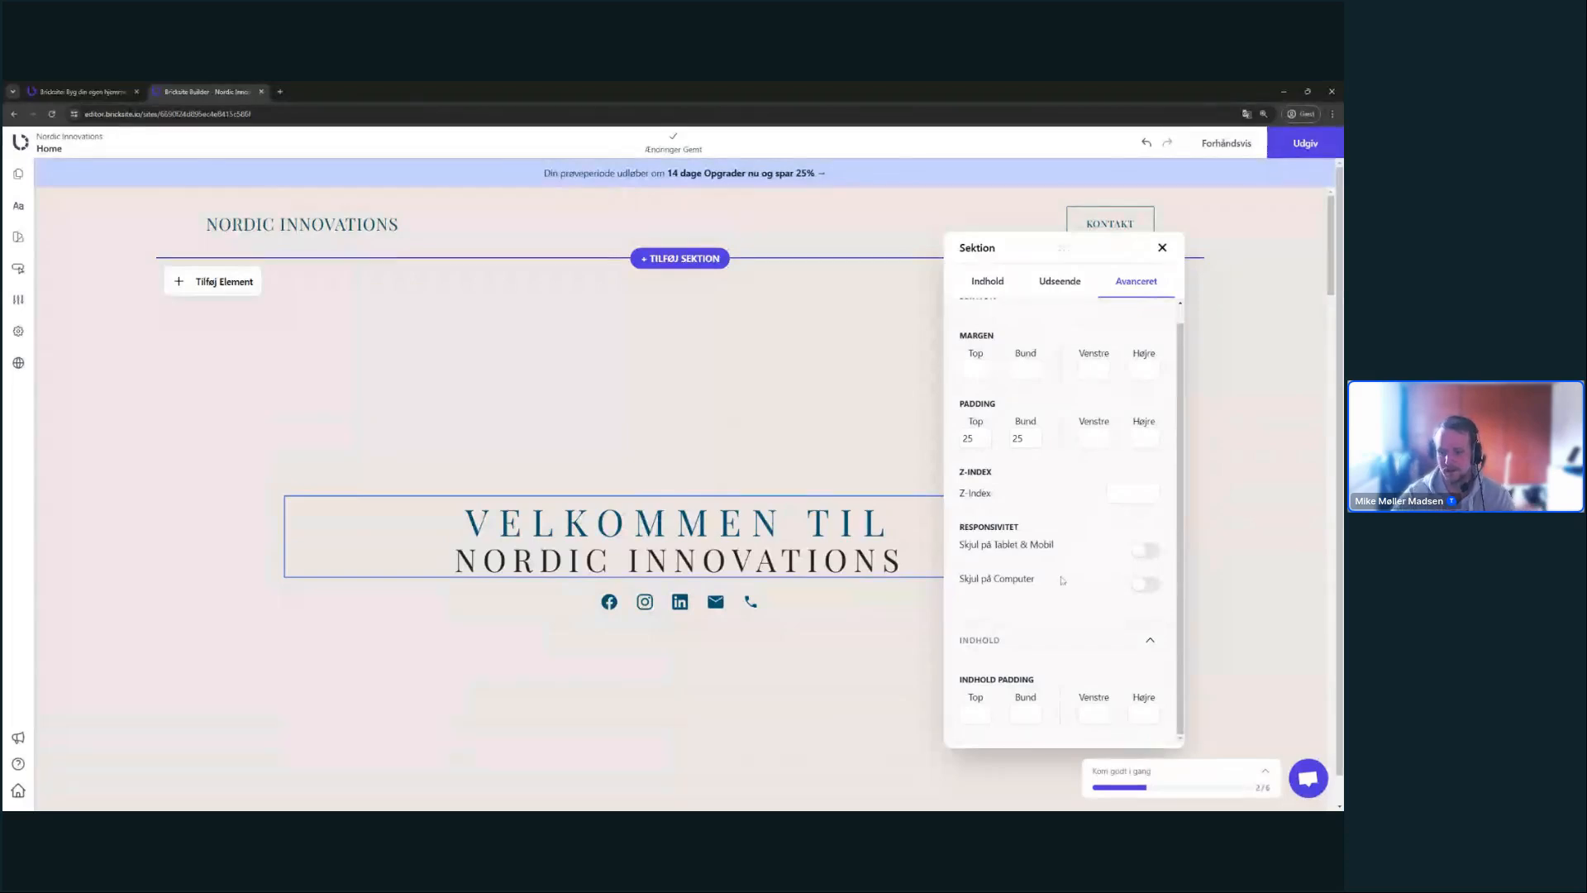
{"action": "scroll", "coordinate": [1081, 330], "scroll_direction": "up", "scroll_amount": 1}
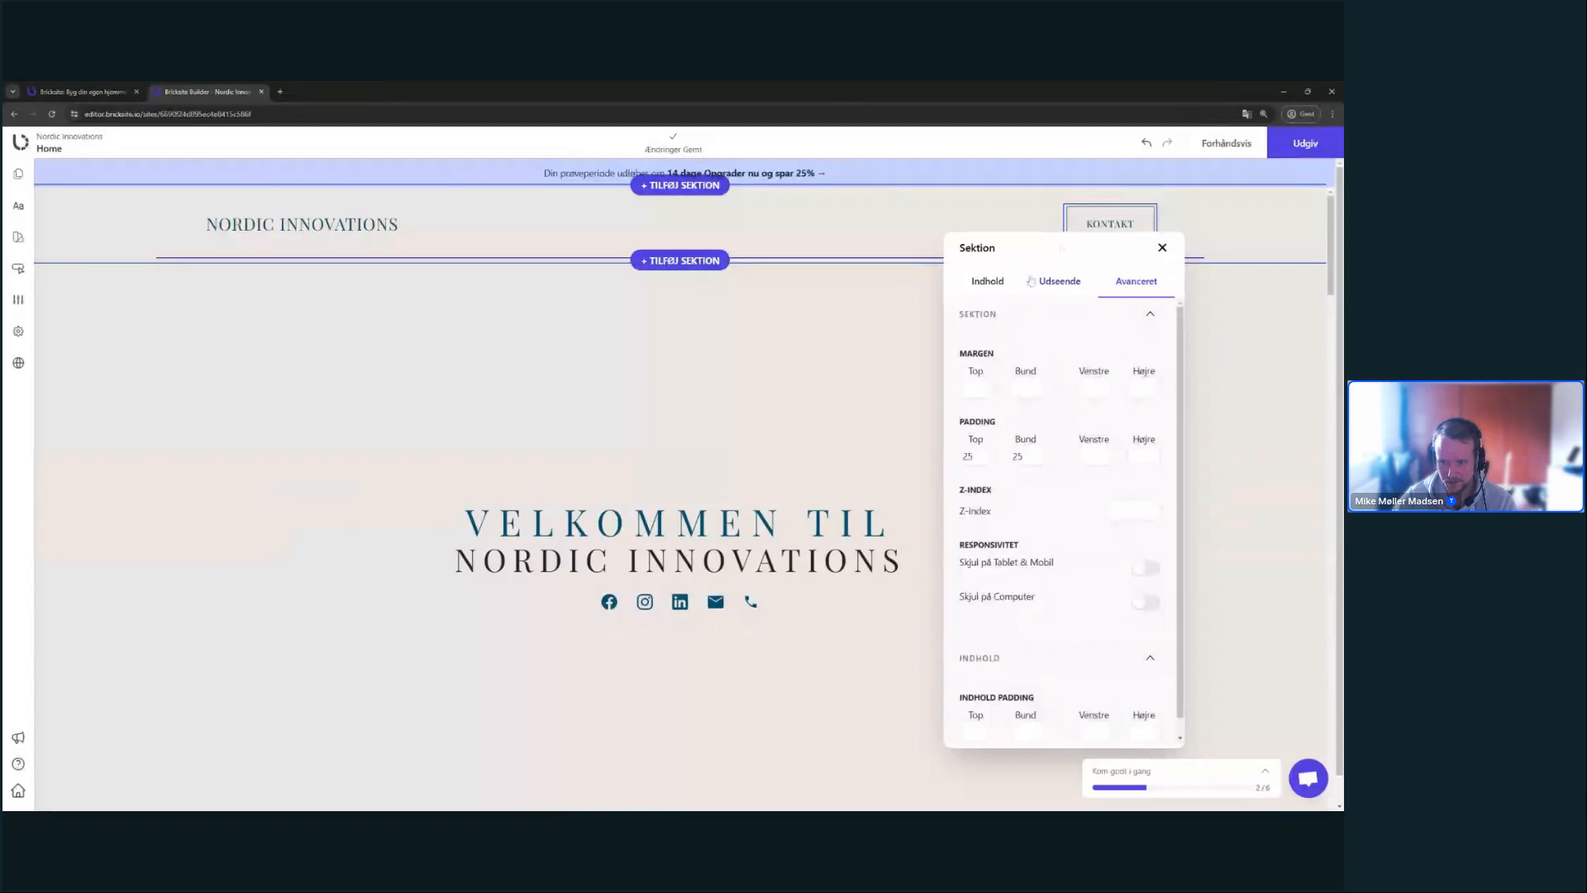
{"action": "left_click", "coordinate": [1061, 283]}
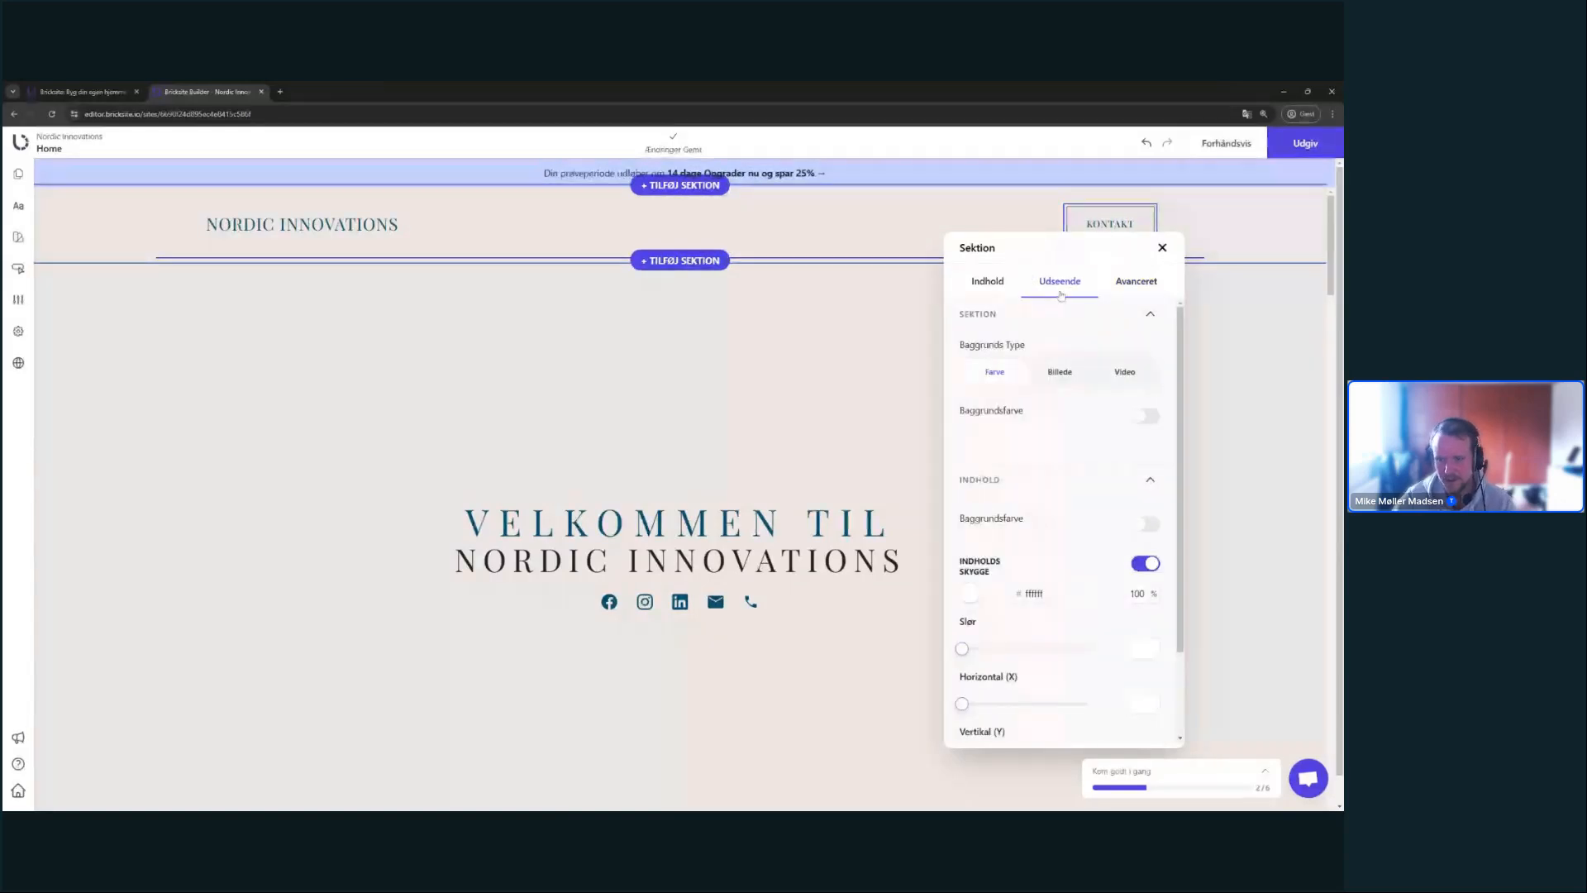
- Turn off Indholds Skygge, set the hero background type to Billede, and open the media library
{"action": "scroll", "coordinate": [1164, 488], "scroll_direction": "down", "scroll_amount": 2}
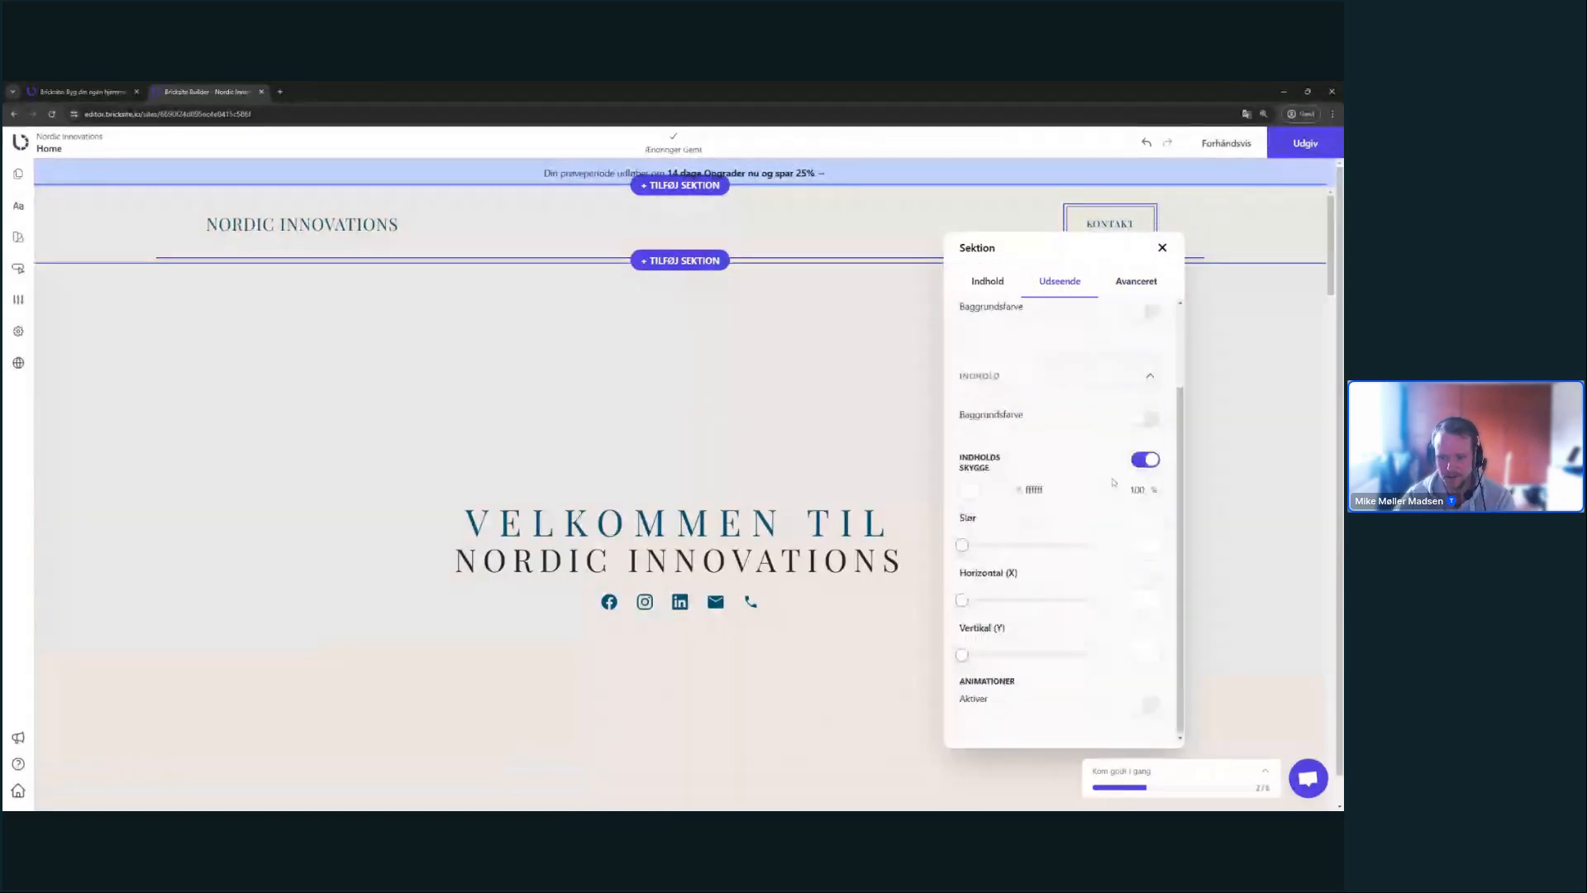
{"action": "left_click", "coordinate": [1155, 465]}
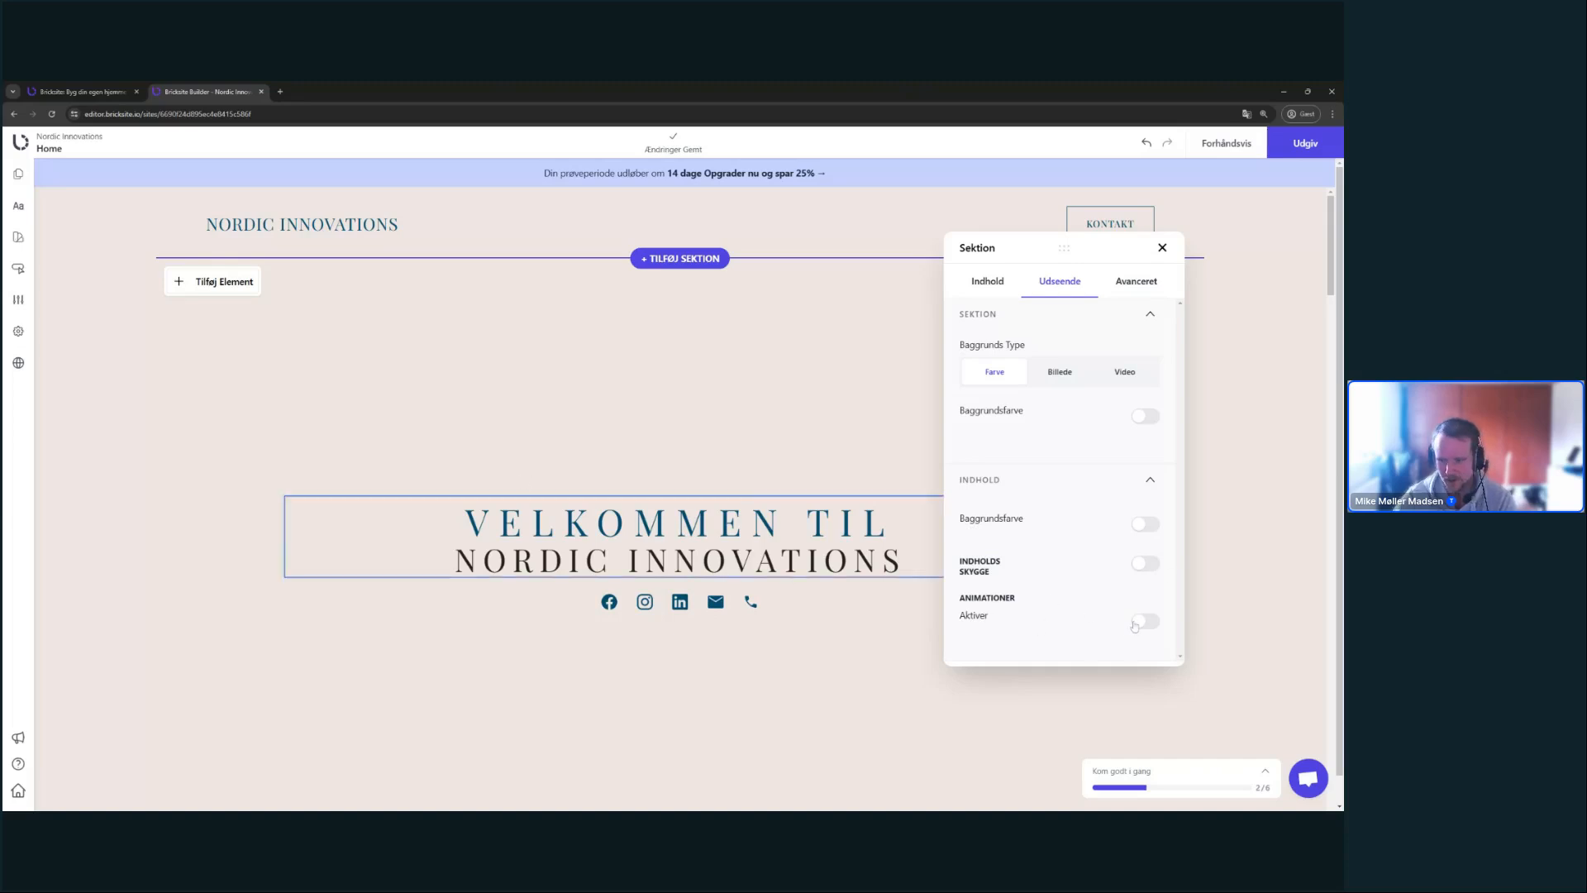
{"action": "left_click", "coordinate": [1062, 373]}
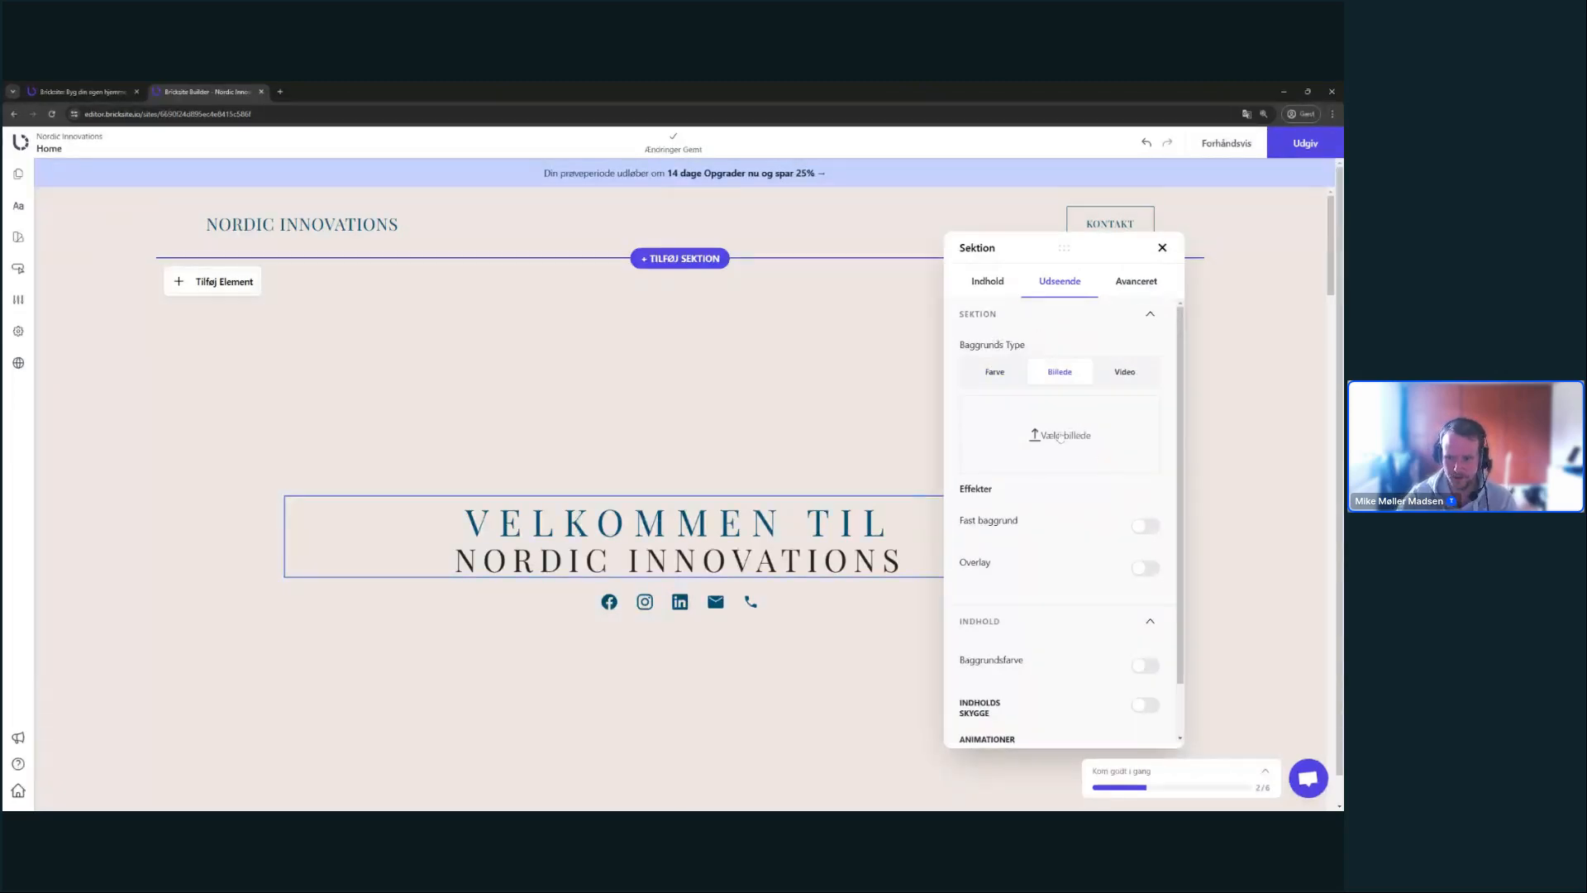
{"action": "left_click", "coordinate": [1090, 452]}
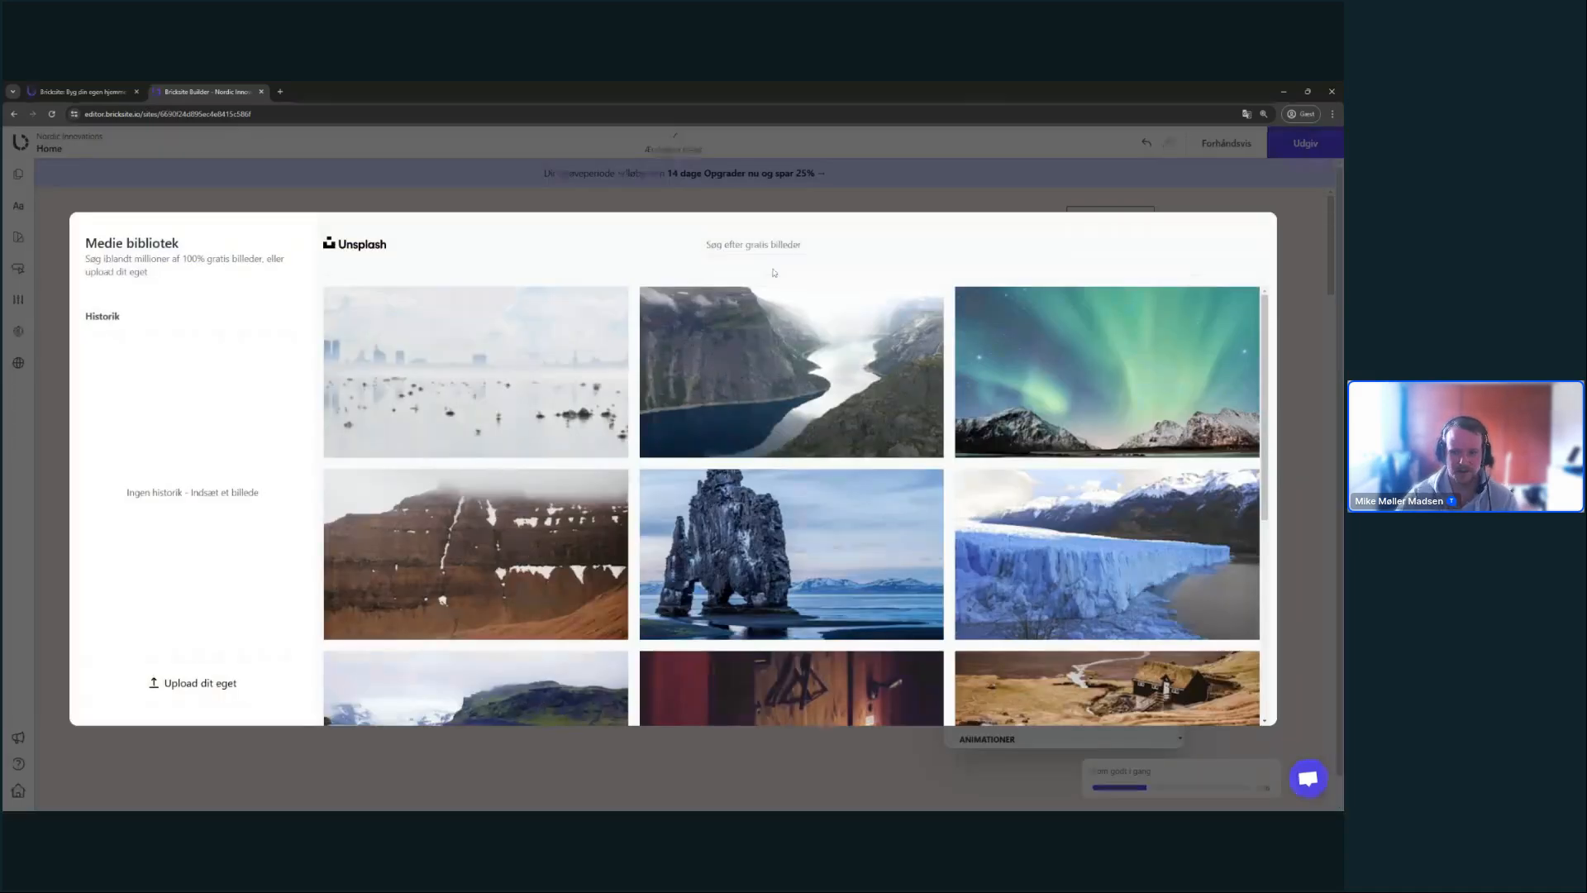
- Search the free Unsplash images for 'Northern lights'
{"action": "scroll", "coordinate": [1269, 356], "scroll_direction": "down", "scroll_amount": 1}
{"action": "scroll", "coordinate": [1270, 356], "scroll_direction": "down", "scroll_amount": 5}
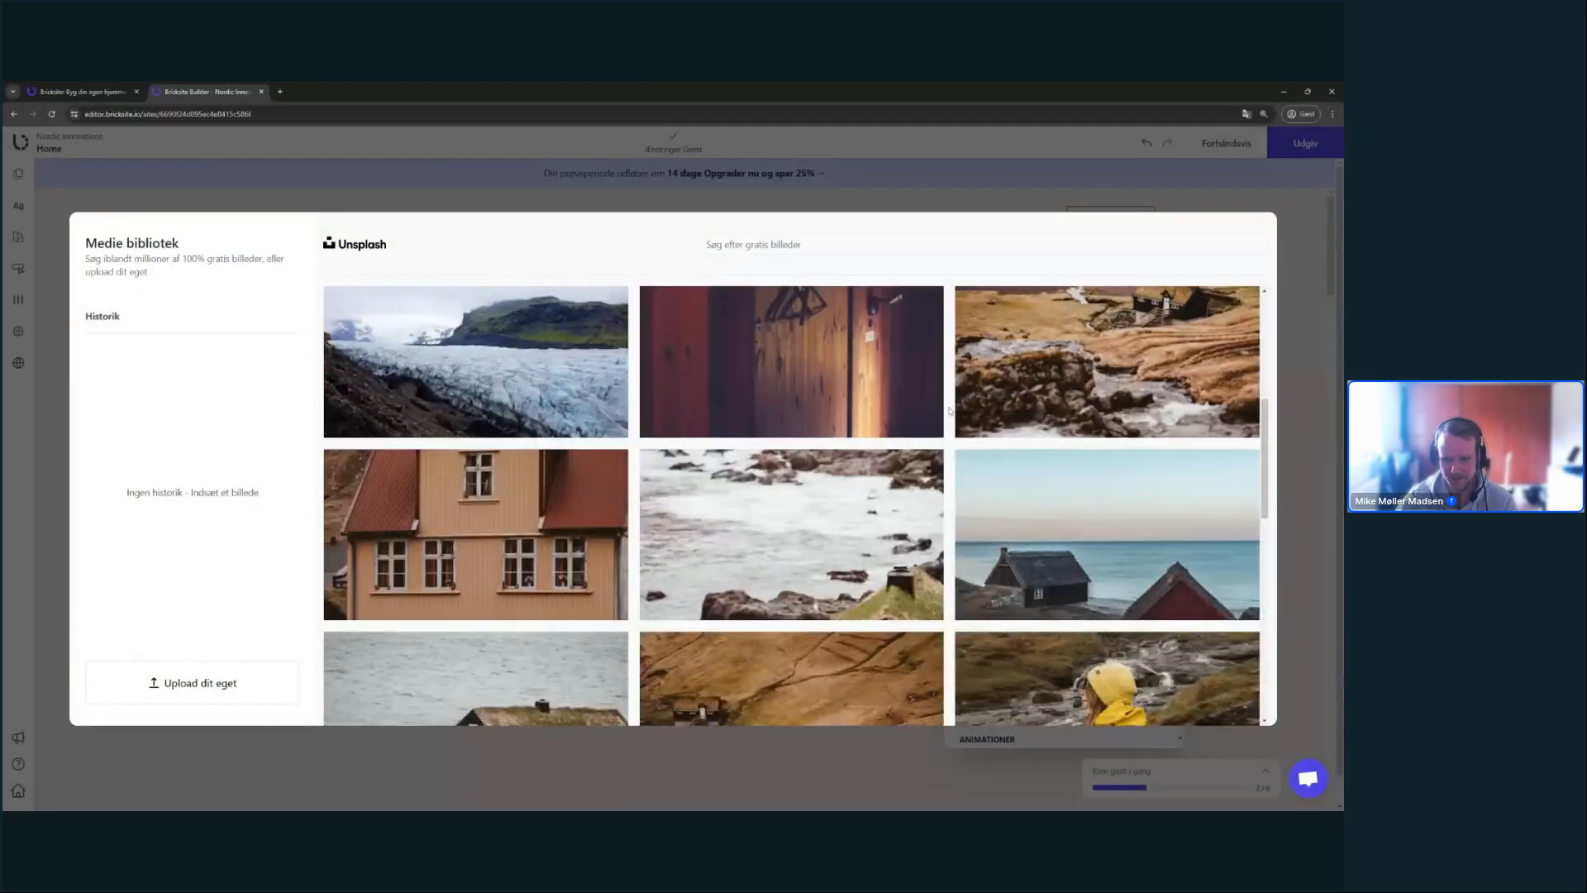
{"action": "scroll", "coordinate": [950, 409], "scroll_direction": "down", "scroll_amount": 4}
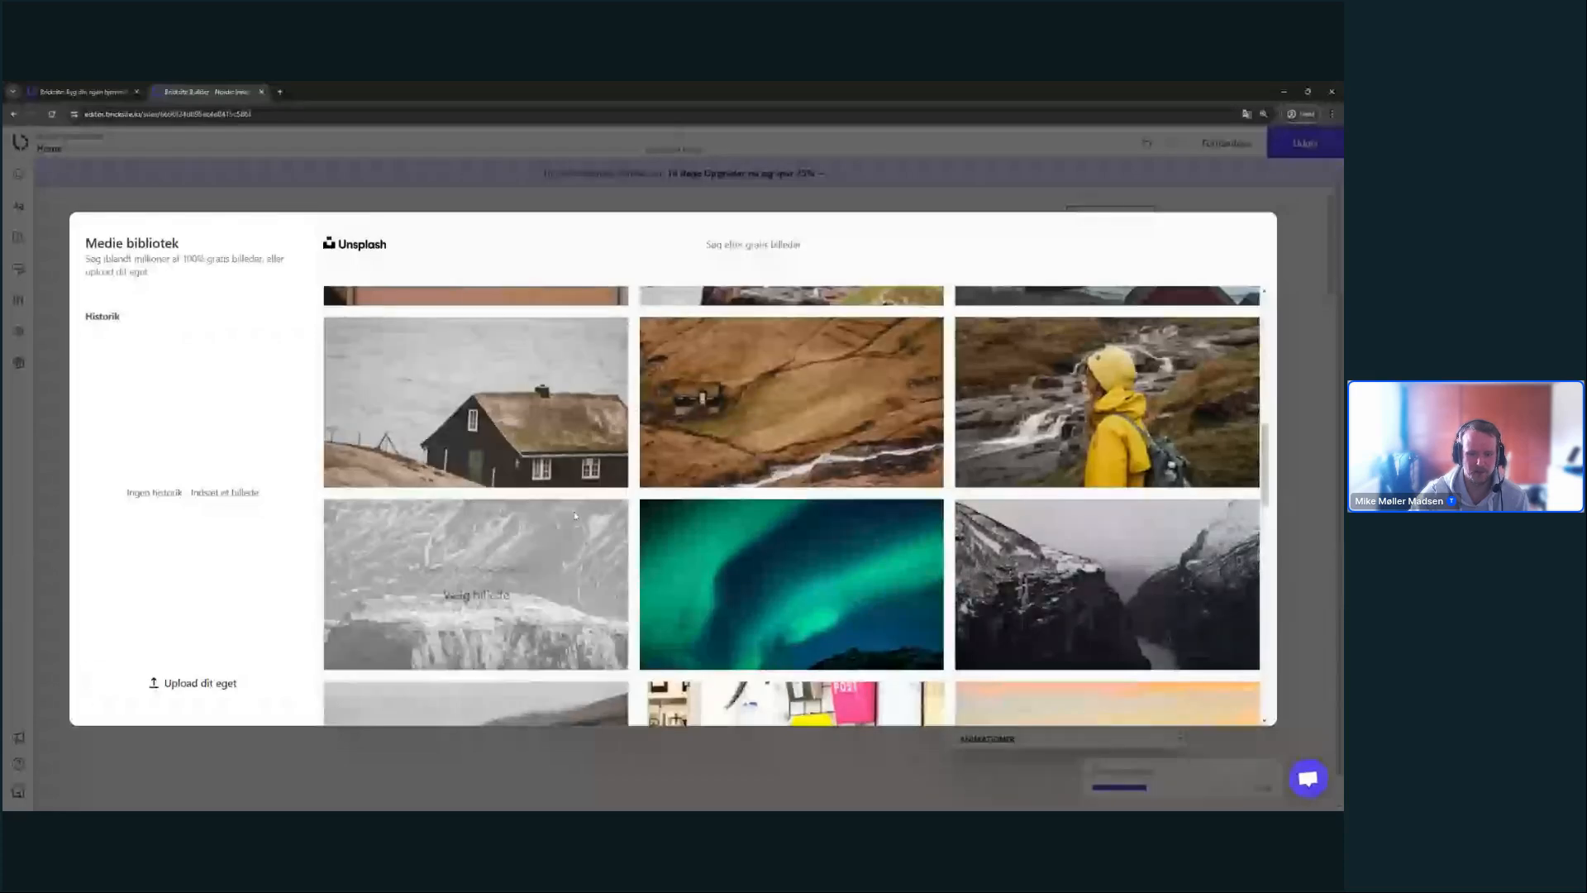
{"action": "scroll", "coordinate": [640, 538], "scroll_direction": "down", "scroll_amount": 2}
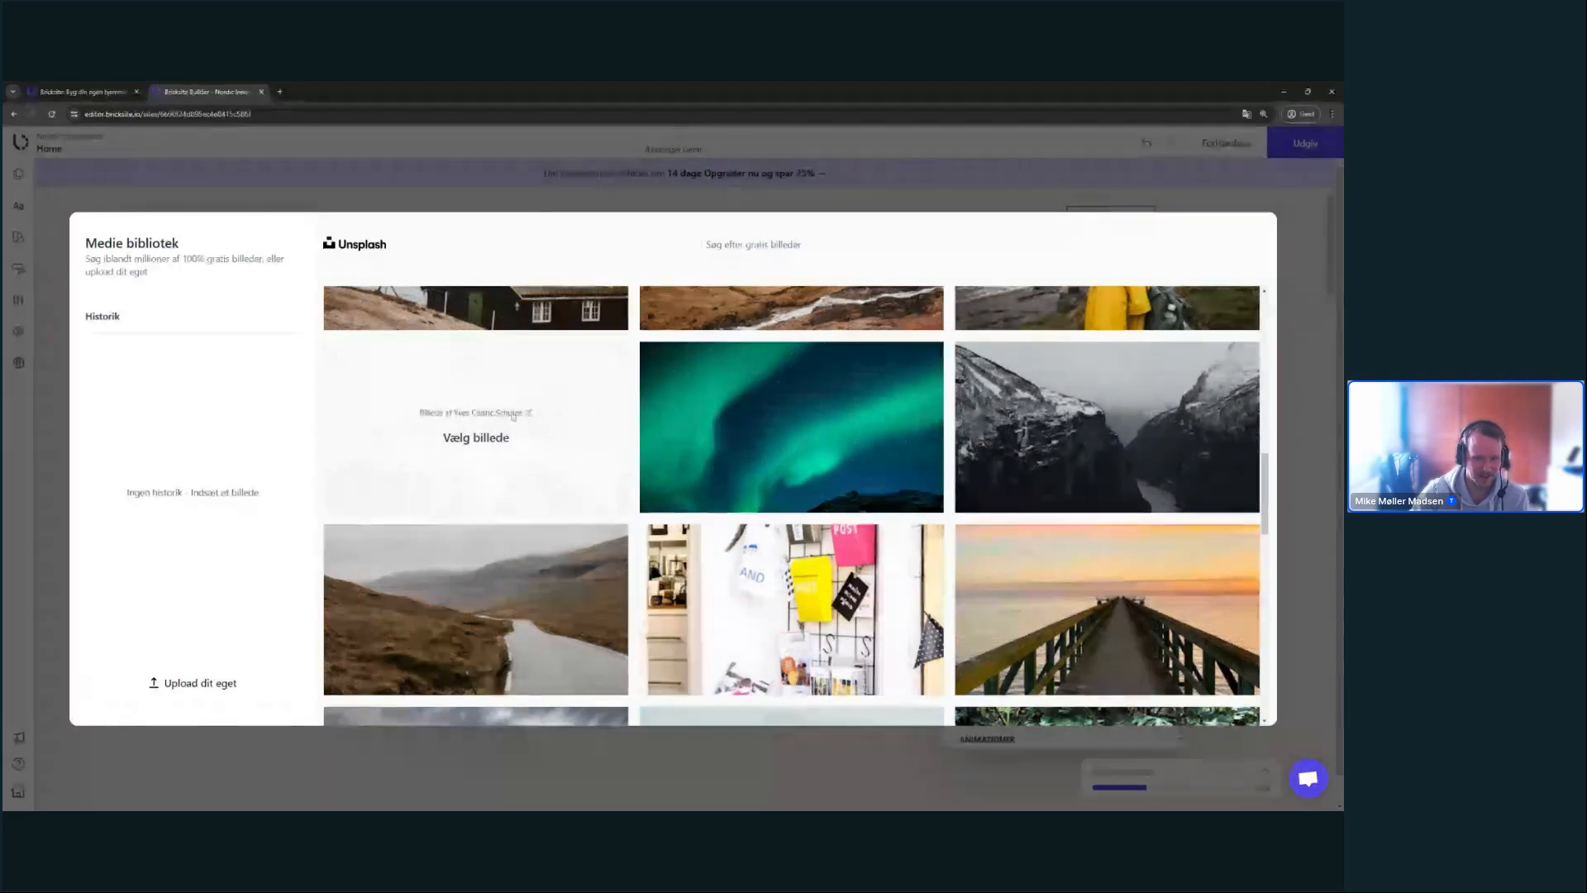
{"action": "scroll", "coordinate": [534, 419], "scroll_direction": "up", "scroll_amount": 10}
{"action": "left_click", "coordinate": [753, 244]}
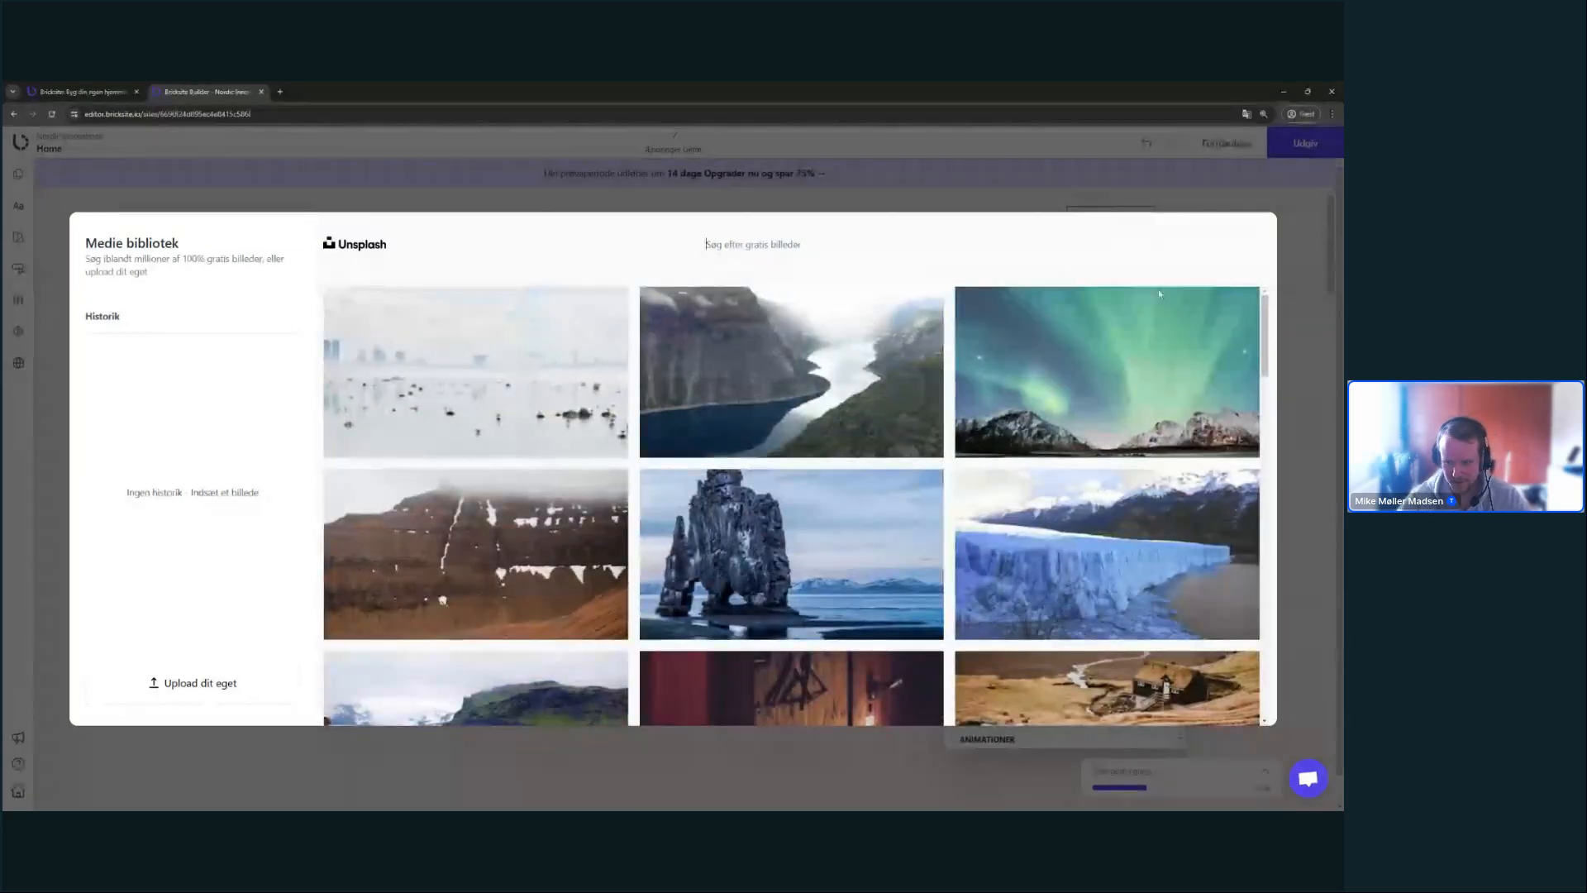
{"action": "mouse_move", "coordinate": [1264, 311]}
{"action": "left_mouse_down"}
{"action": "mouse_move", "coordinate": [1264, 368]}
{"action": "mouse_move", "coordinate": [1264, 312]}
{"action": "left_mouse_up"}
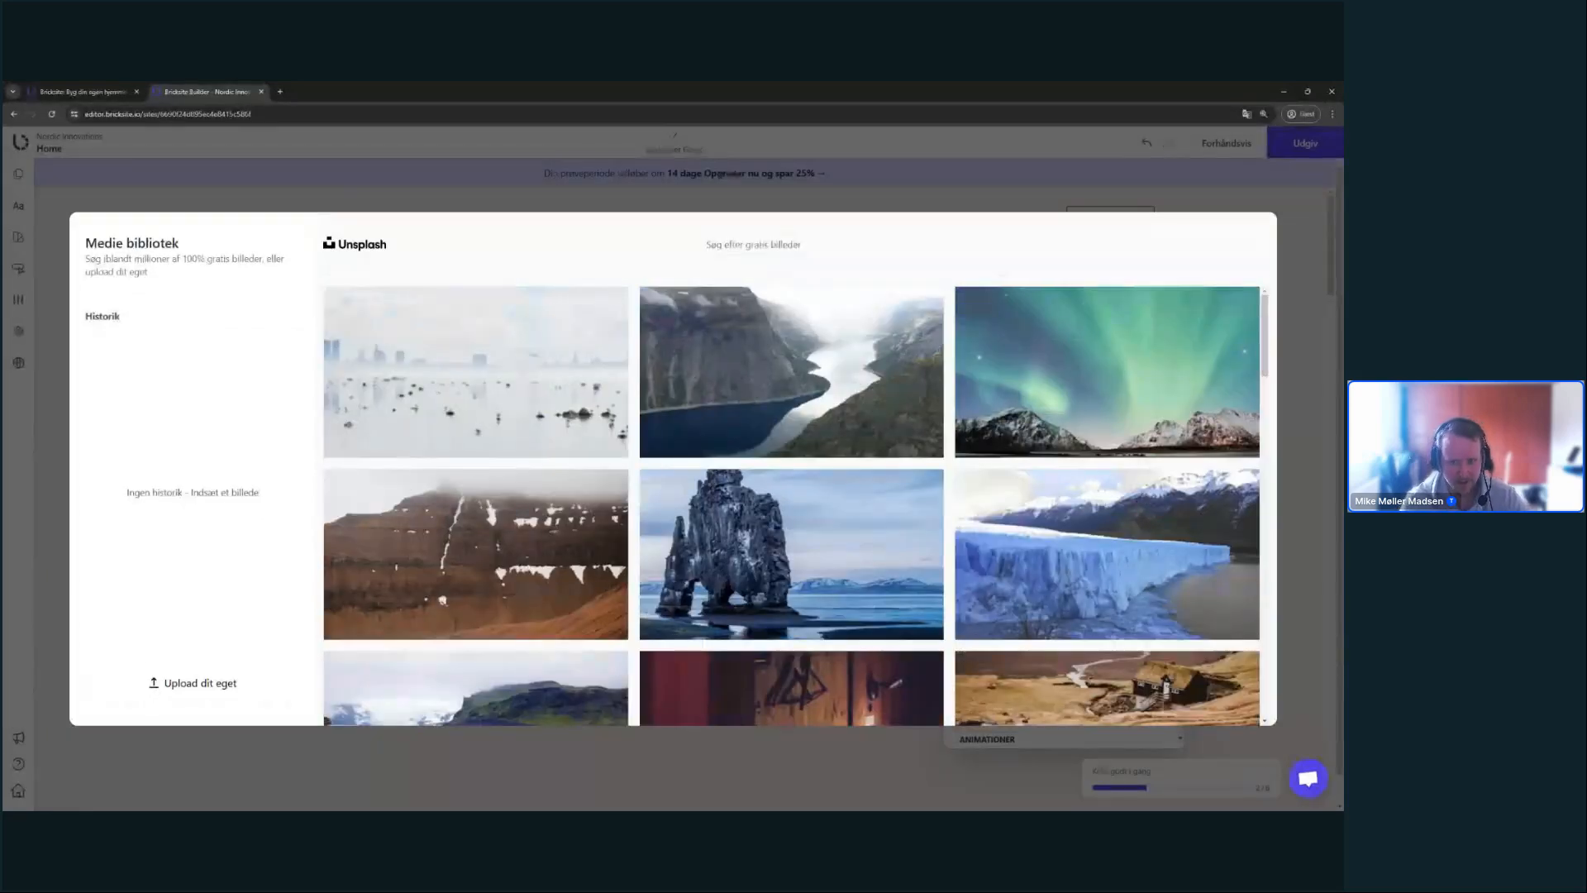
{"action": "type", "text": "Nordic lights"}
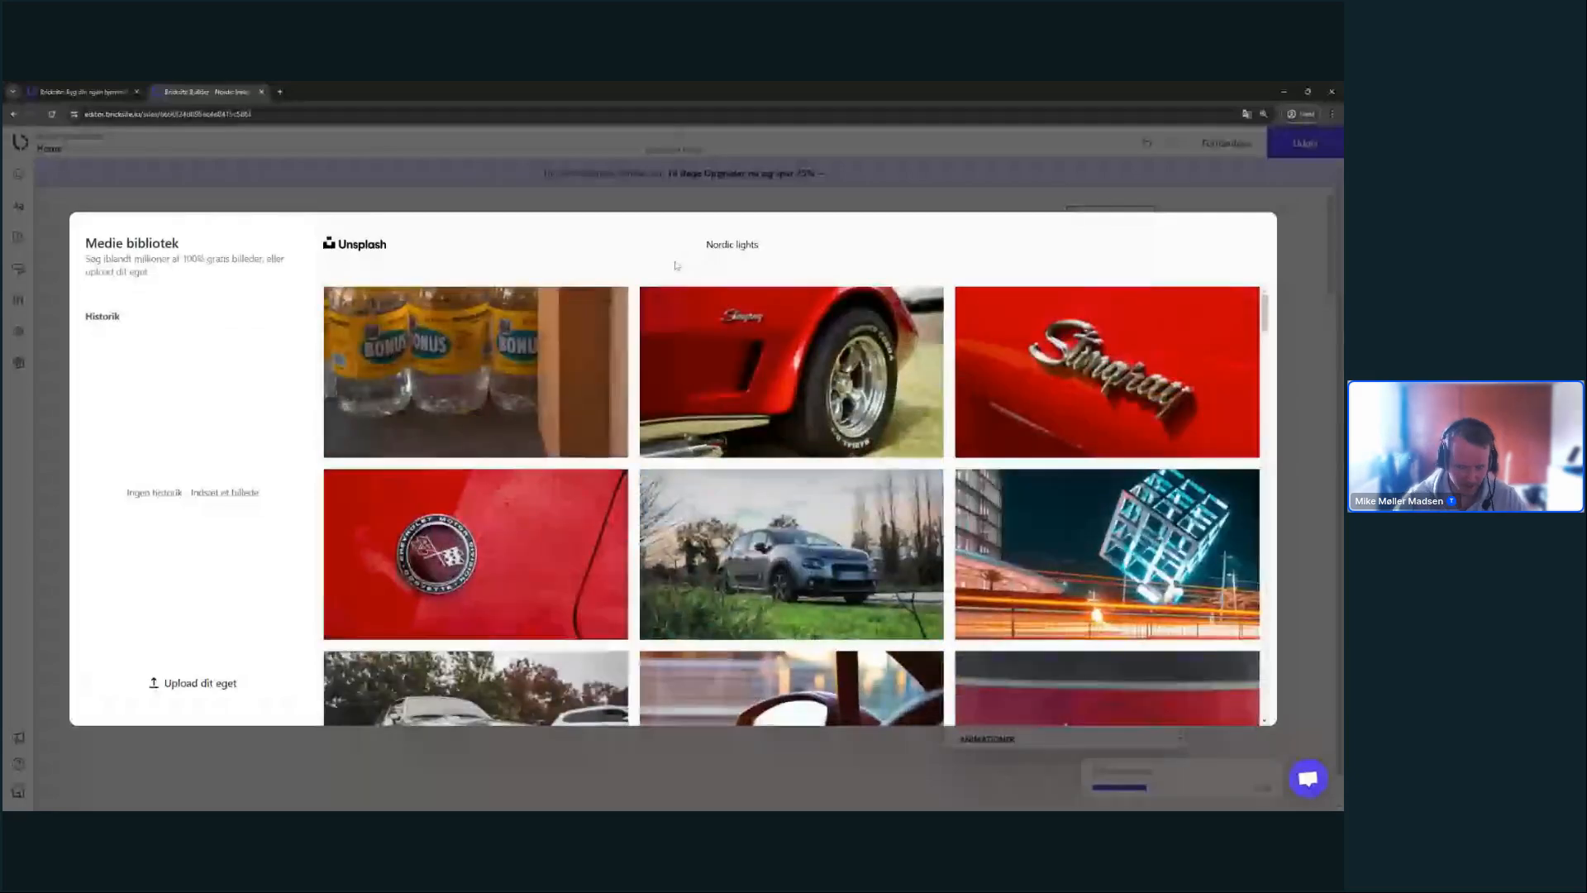
{"action": "key", "text": "BackSpace"}
{"action": "key", "text": "BackSpace"}
{"action": "key", "text": "BackSpace"}
{"action": "type", "text": "thern"}
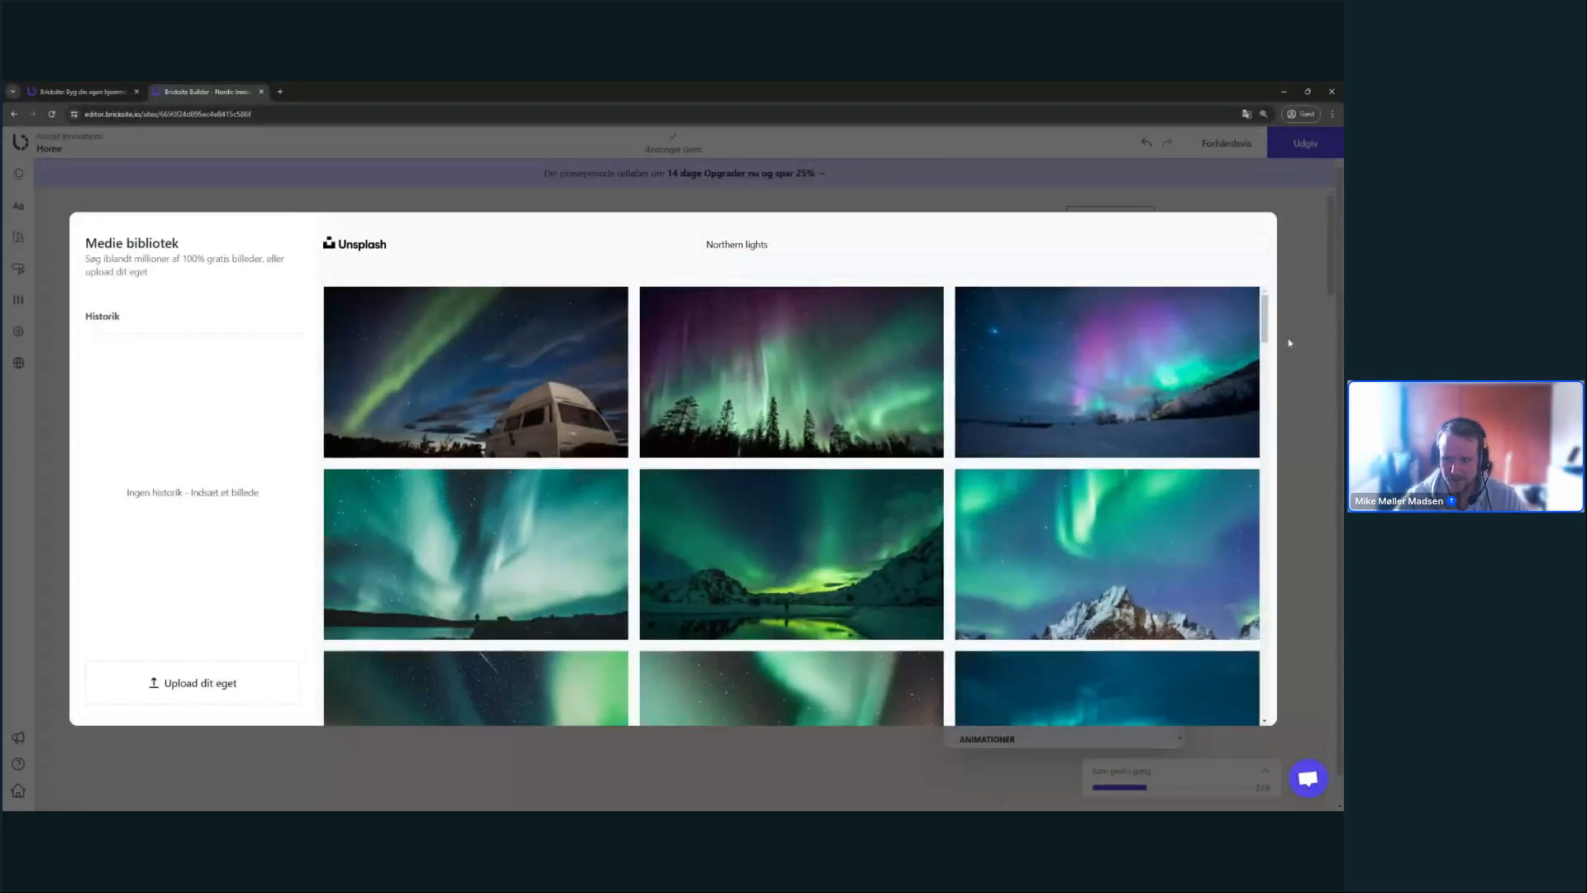
- Choose the aurora-over-icy-rocks photo as the hero section background
{"action": "mouse_move", "coordinate": [1262, 326]}
{"action": "left_mouse_down"}
{"action": "mouse_move", "coordinate": [1248, 507]}
{"action": "mouse_move", "coordinate": [1260, 322]}
{"action": "left_mouse_up"}
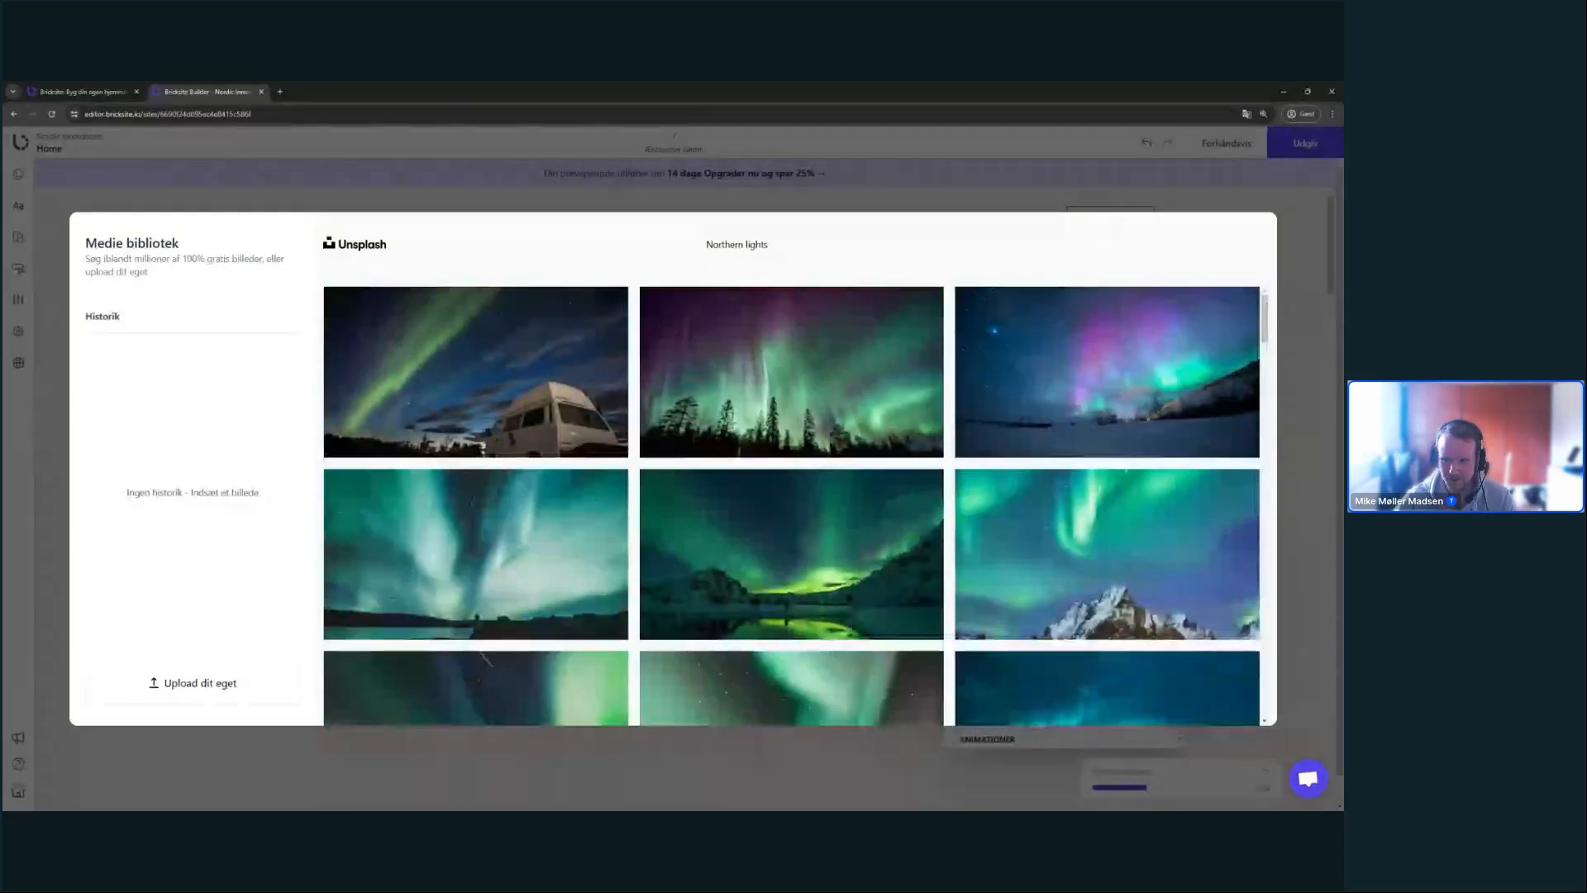
{"action": "scroll", "coordinate": [950, 369], "scroll_direction": "down", "scroll_amount": 3}
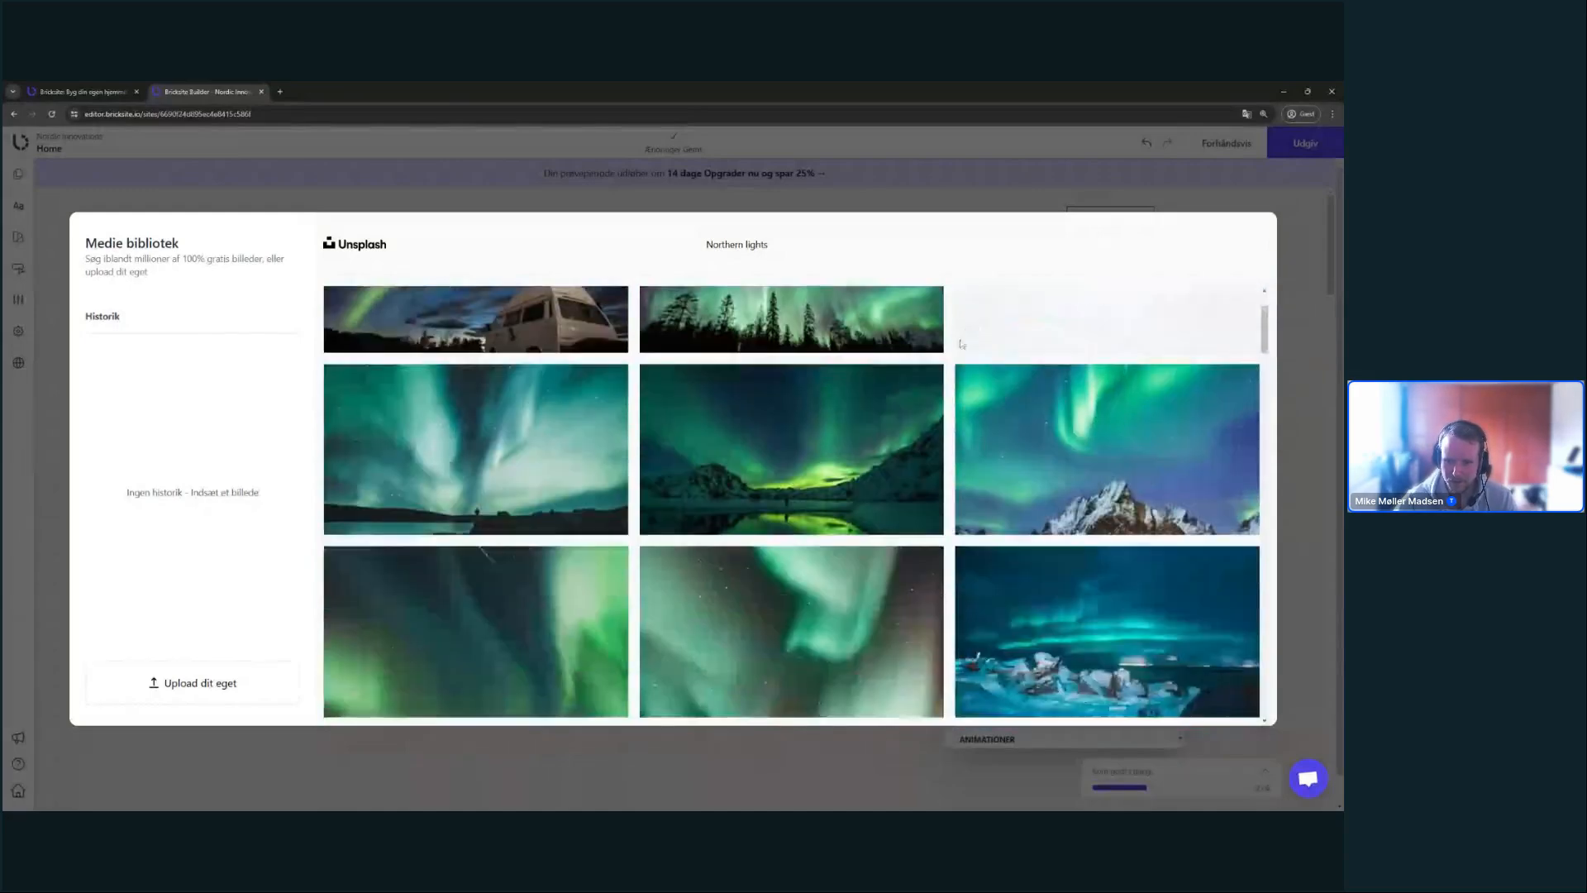
{"action": "scroll", "coordinate": [950, 370], "scroll_direction": "down", "scroll_amount": 5}
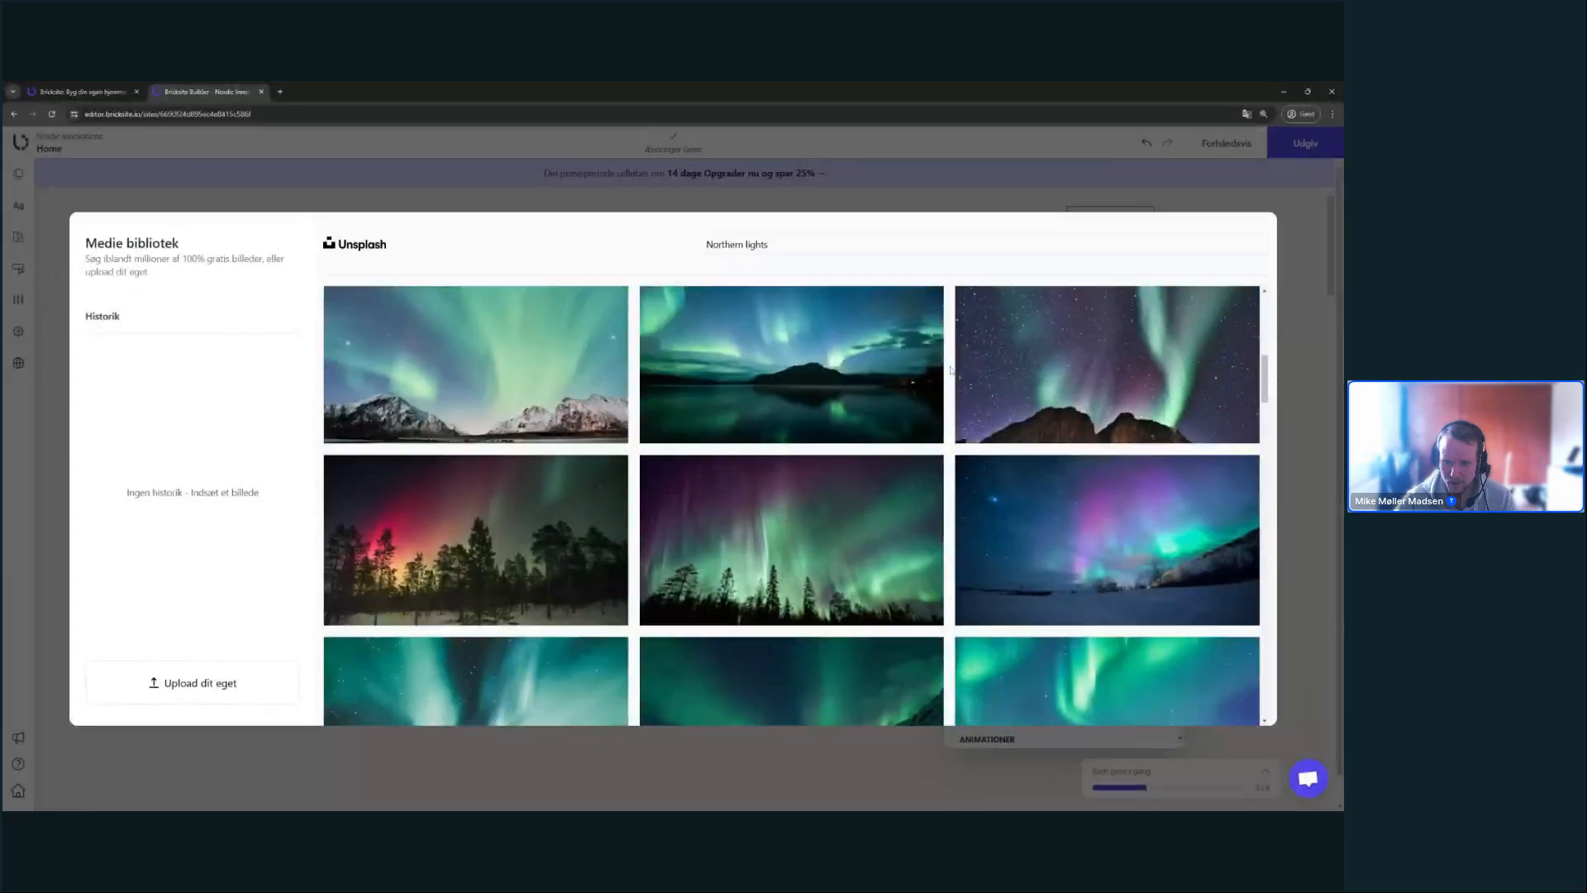
{"action": "scroll", "coordinate": [950, 360], "scroll_direction": "down", "scroll_amount": 3}
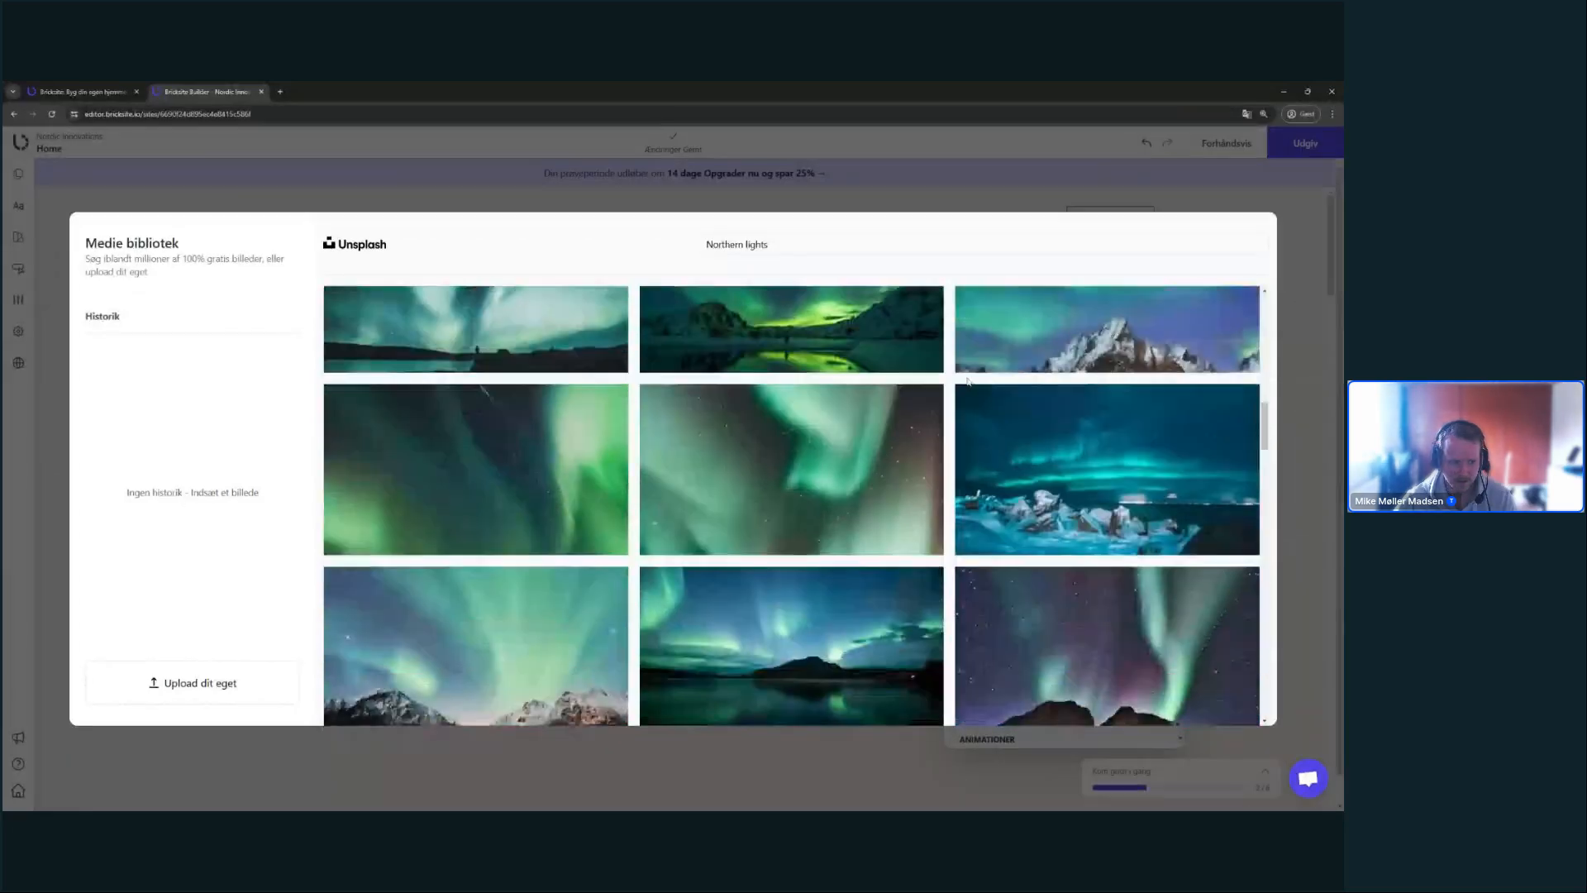
{"action": "scroll", "coordinate": [895, 387], "scroll_direction": "down", "scroll_amount": 1}
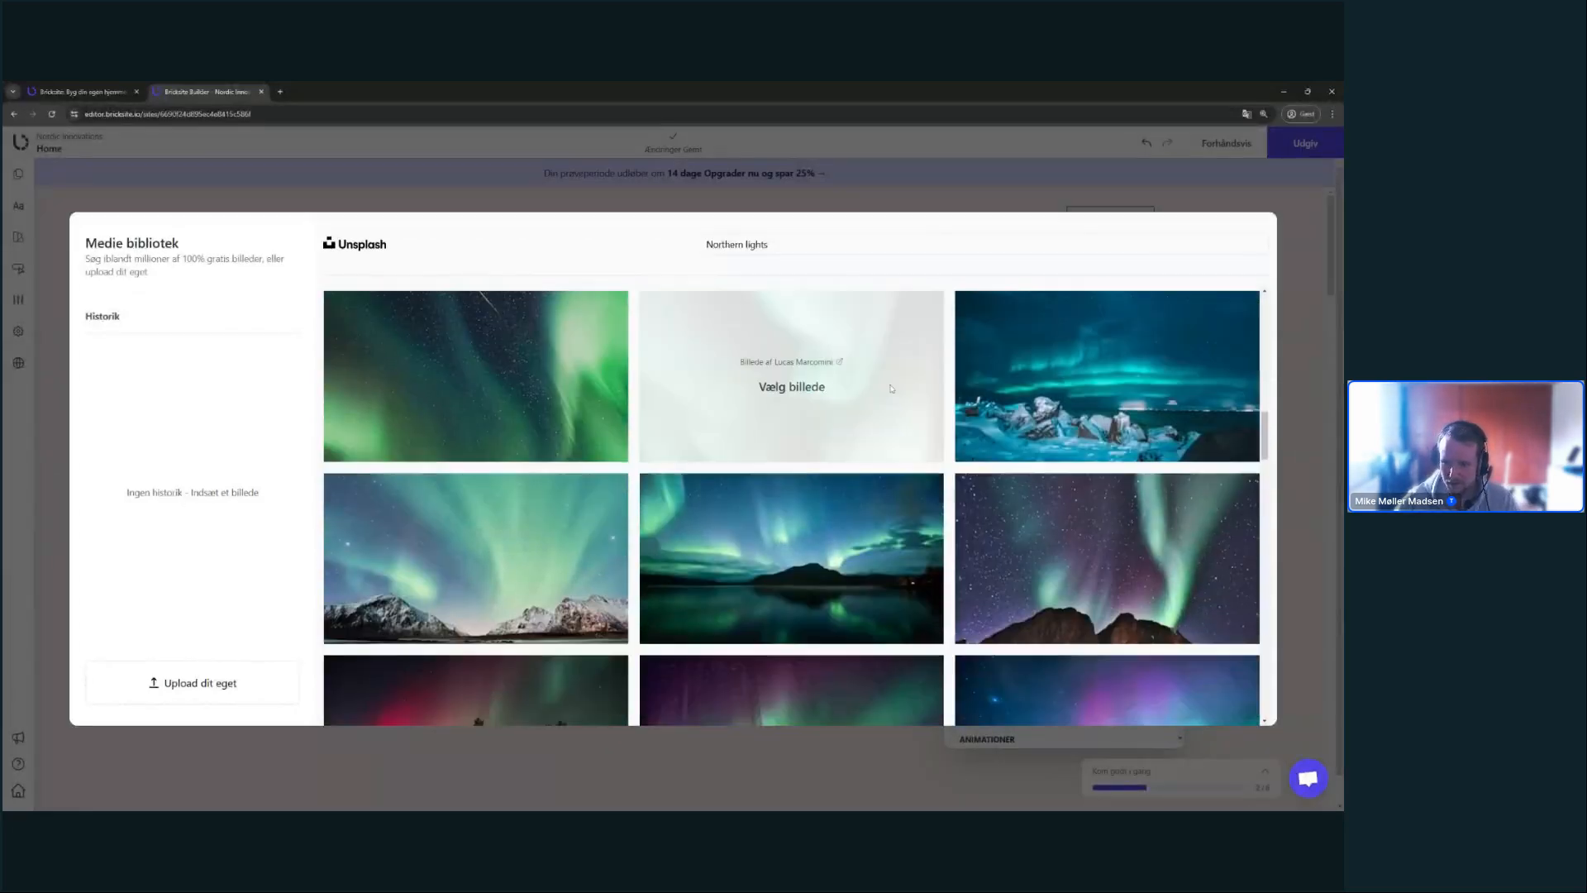
{"action": "scroll", "coordinate": [894, 387], "scroll_direction": "up", "scroll_amount": 1}
{"action": "mouse_move", "coordinate": [1034, 443]}
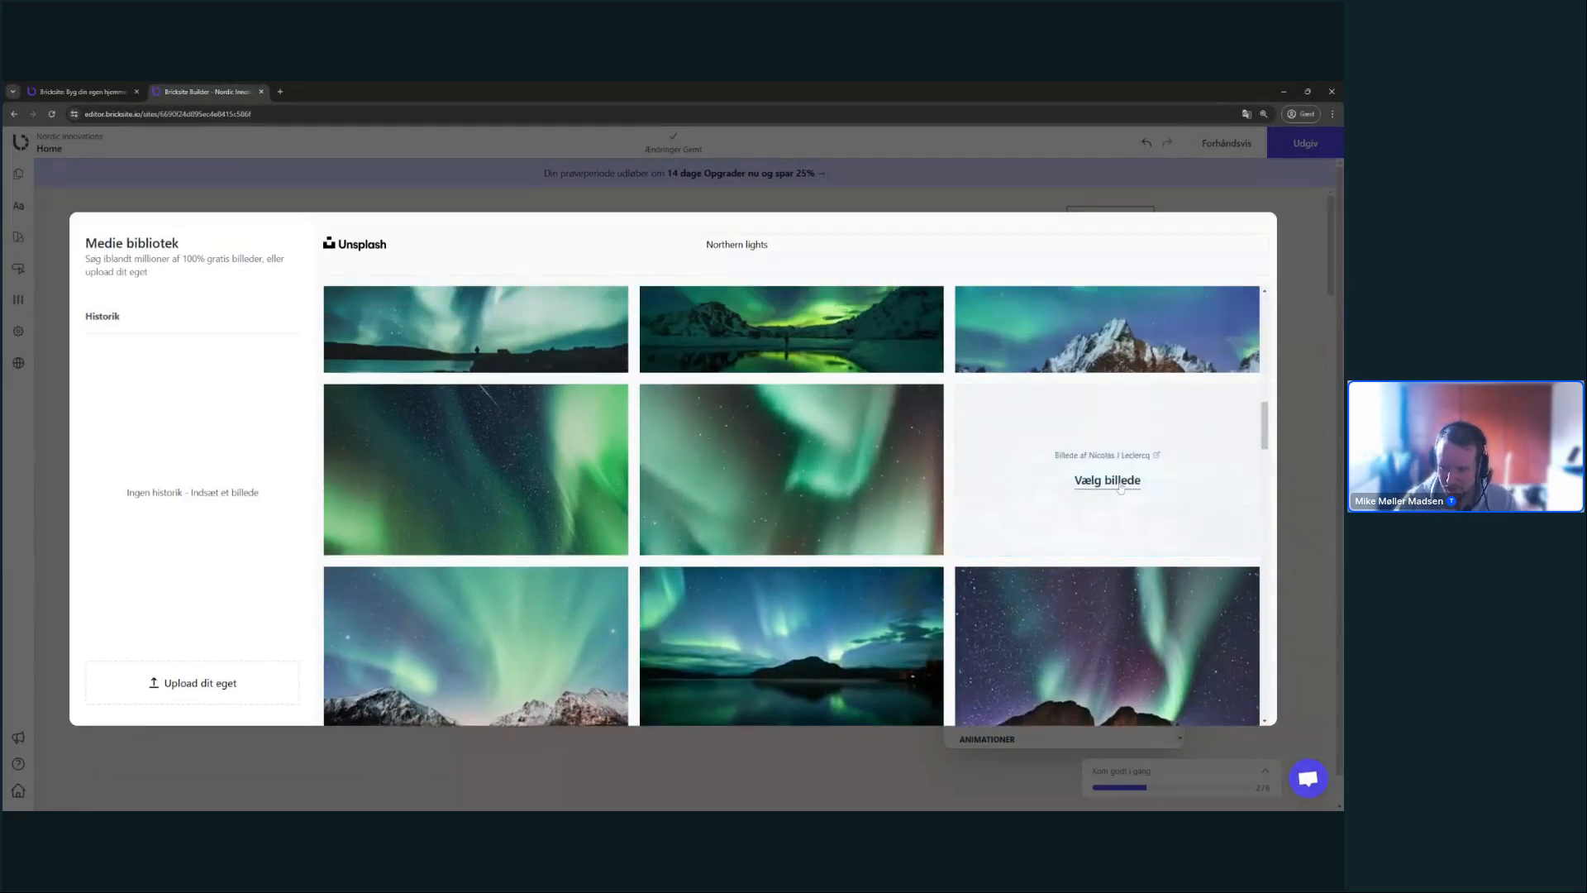
{"action": "left_click", "coordinate": [1112, 486]}
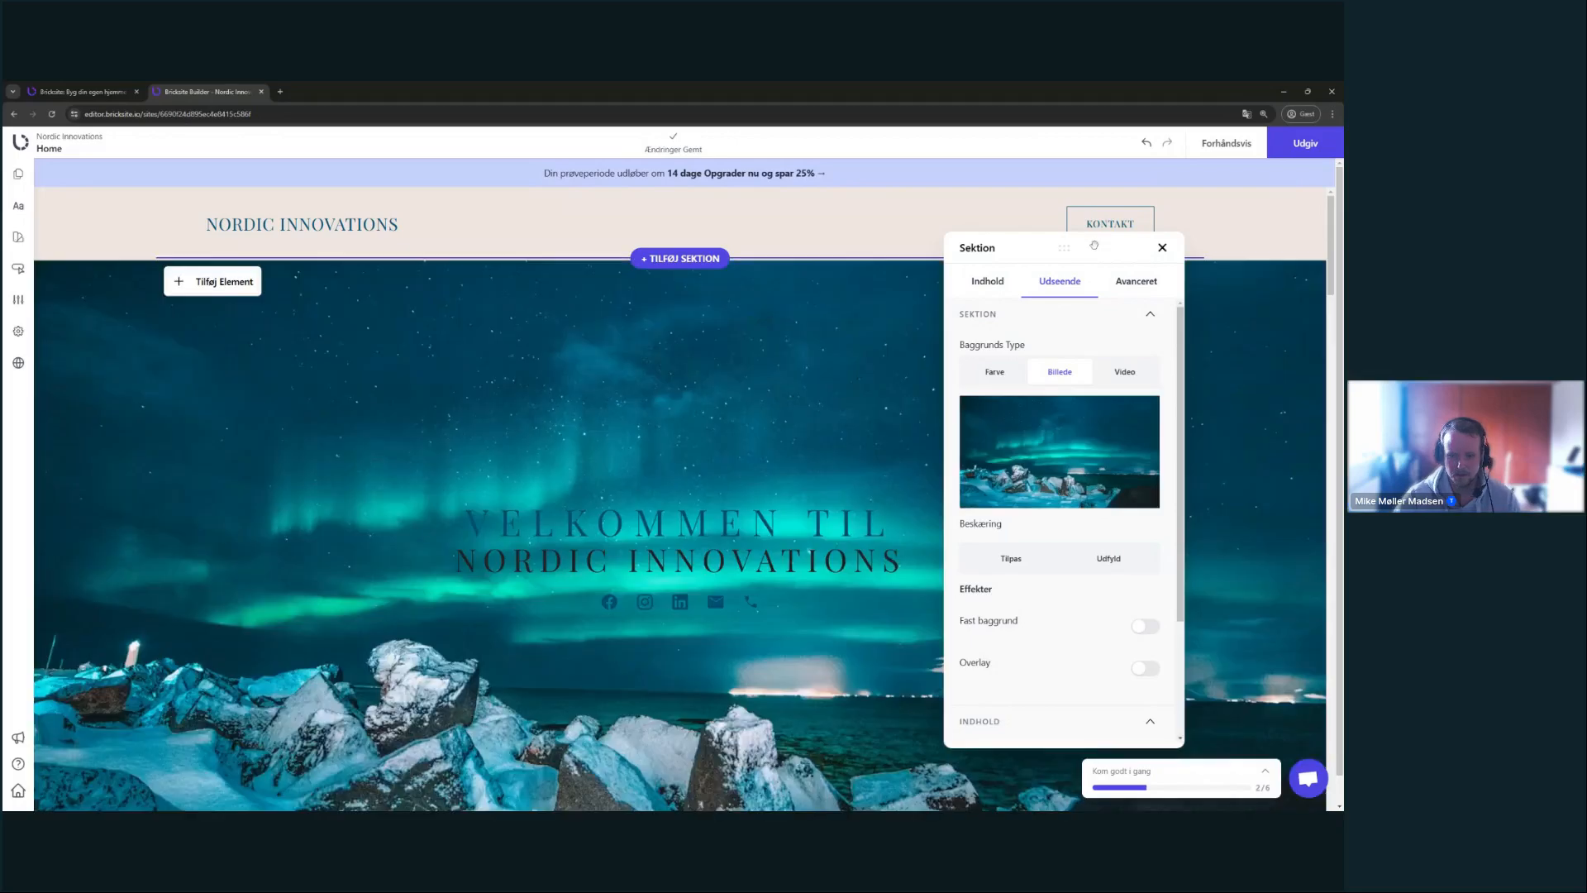
{"action": "scroll", "coordinate": [463, 373], "scroll_direction": "down", "scroll_amount": 1}
{"action": "scroll", "coordinate": [463, 373], "scroll_direction": "up", "scroll_amount": 3}
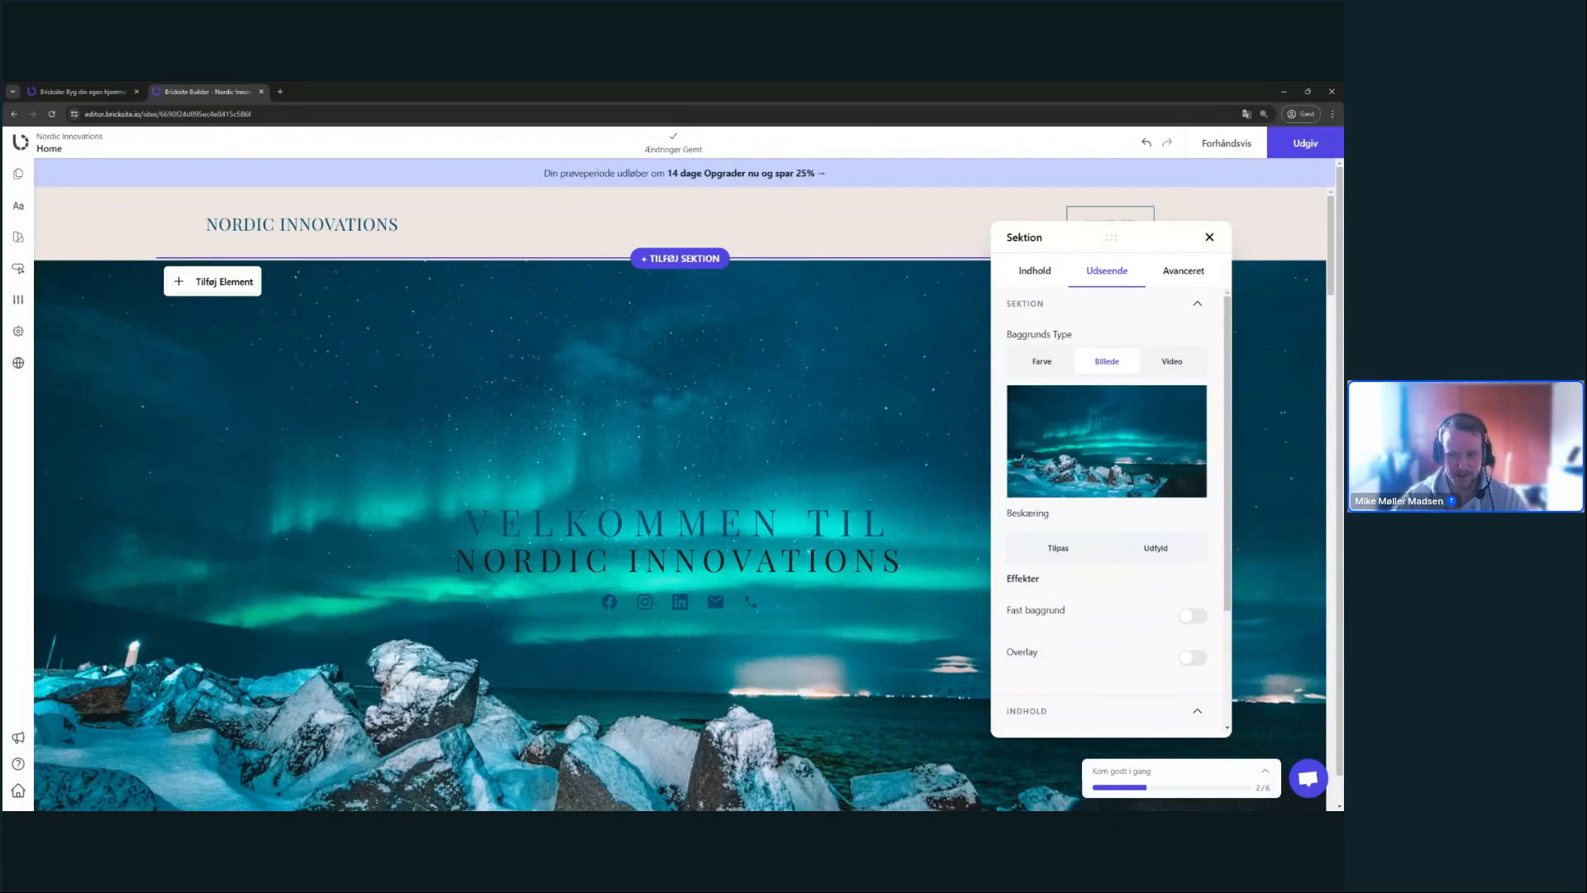
{"action": "mouse_move", "coordinate": [1129, 439]}
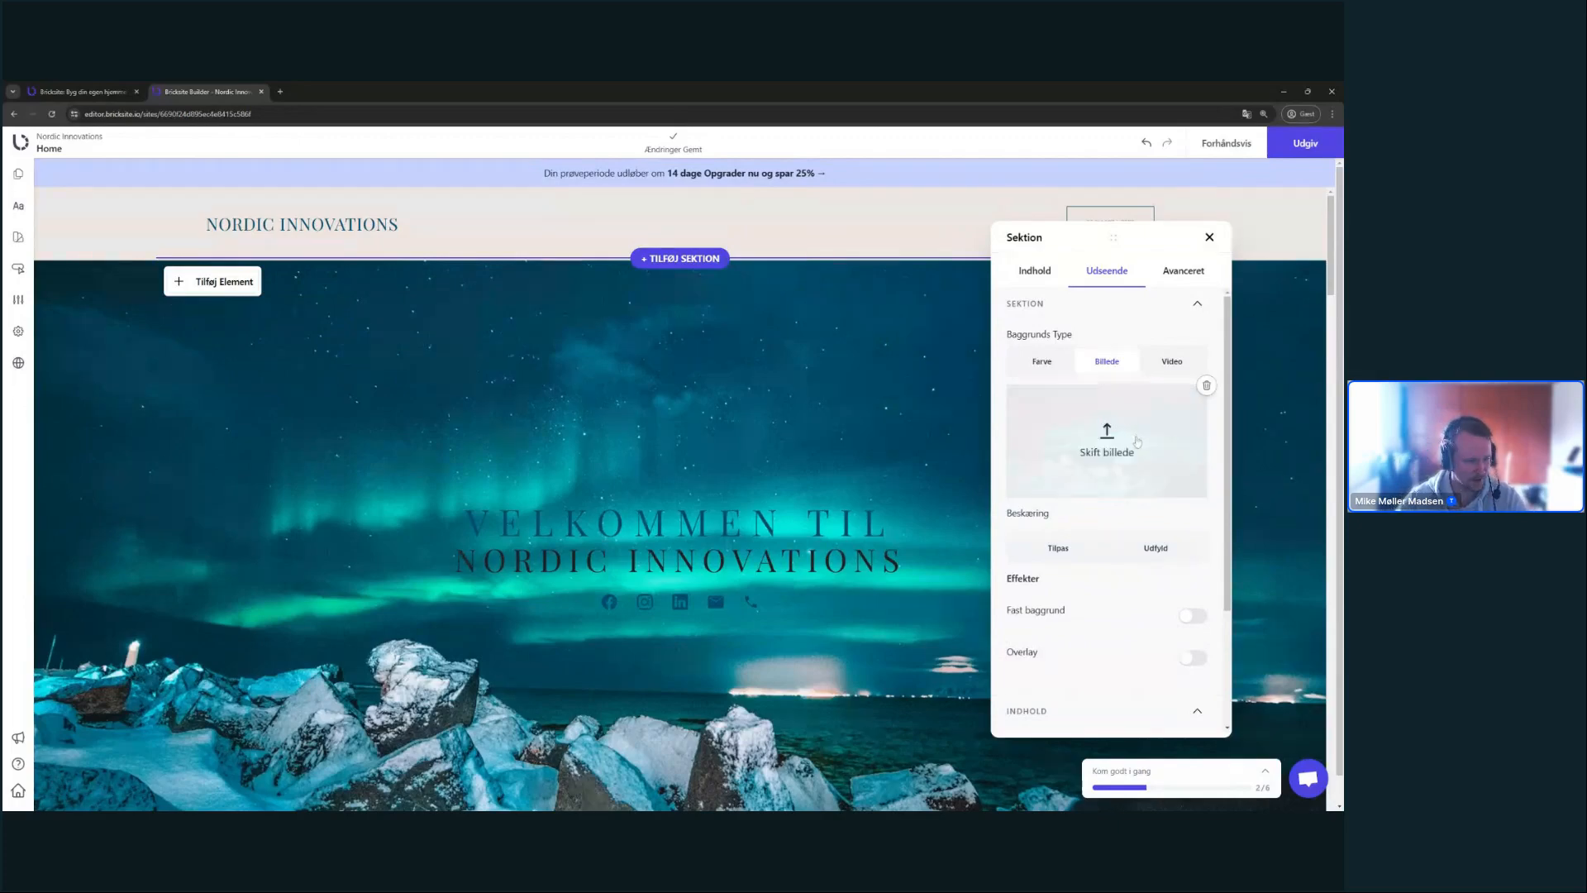
{"action": "left_click", "coordinate": [1116, 451]}
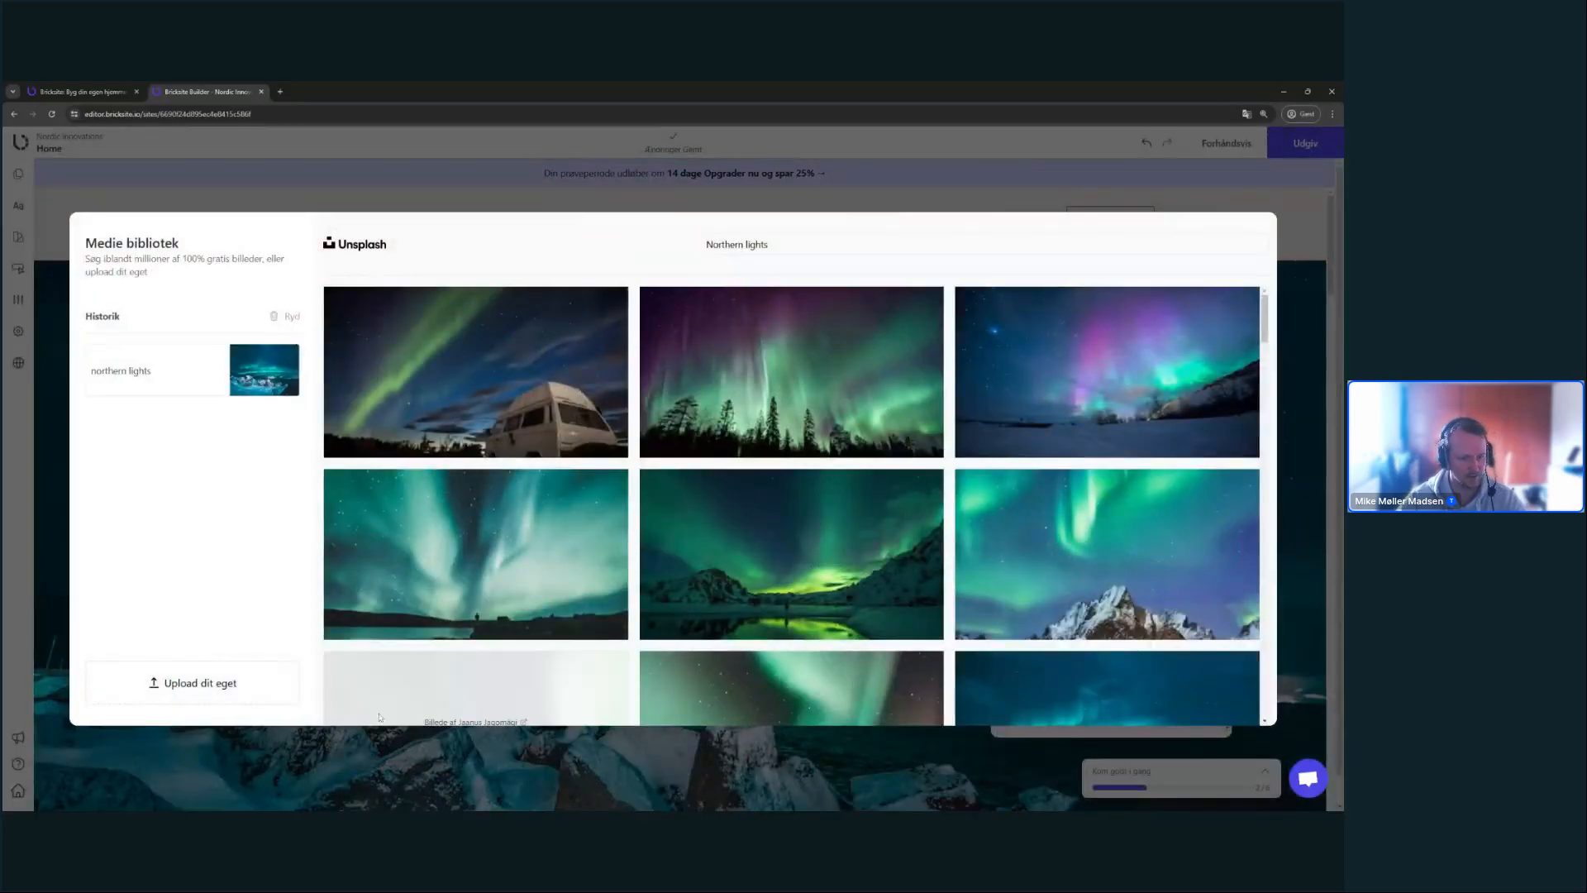
{"action": "mouse_move", "coordinate": [445, 449]}
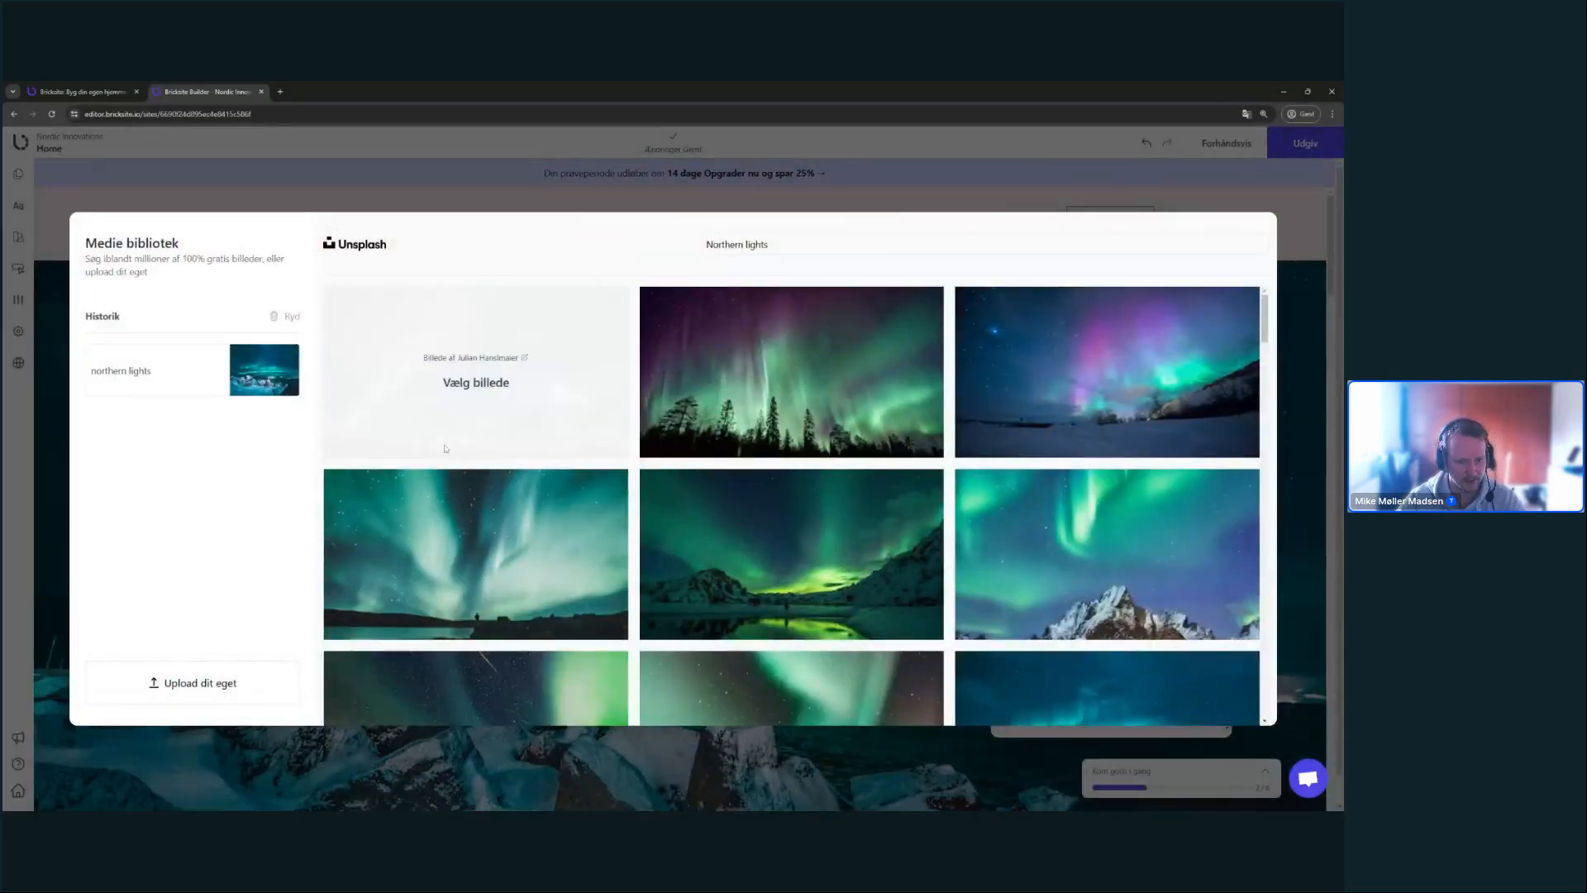
{"action": "left_click", "coordinate": [676, 205]}
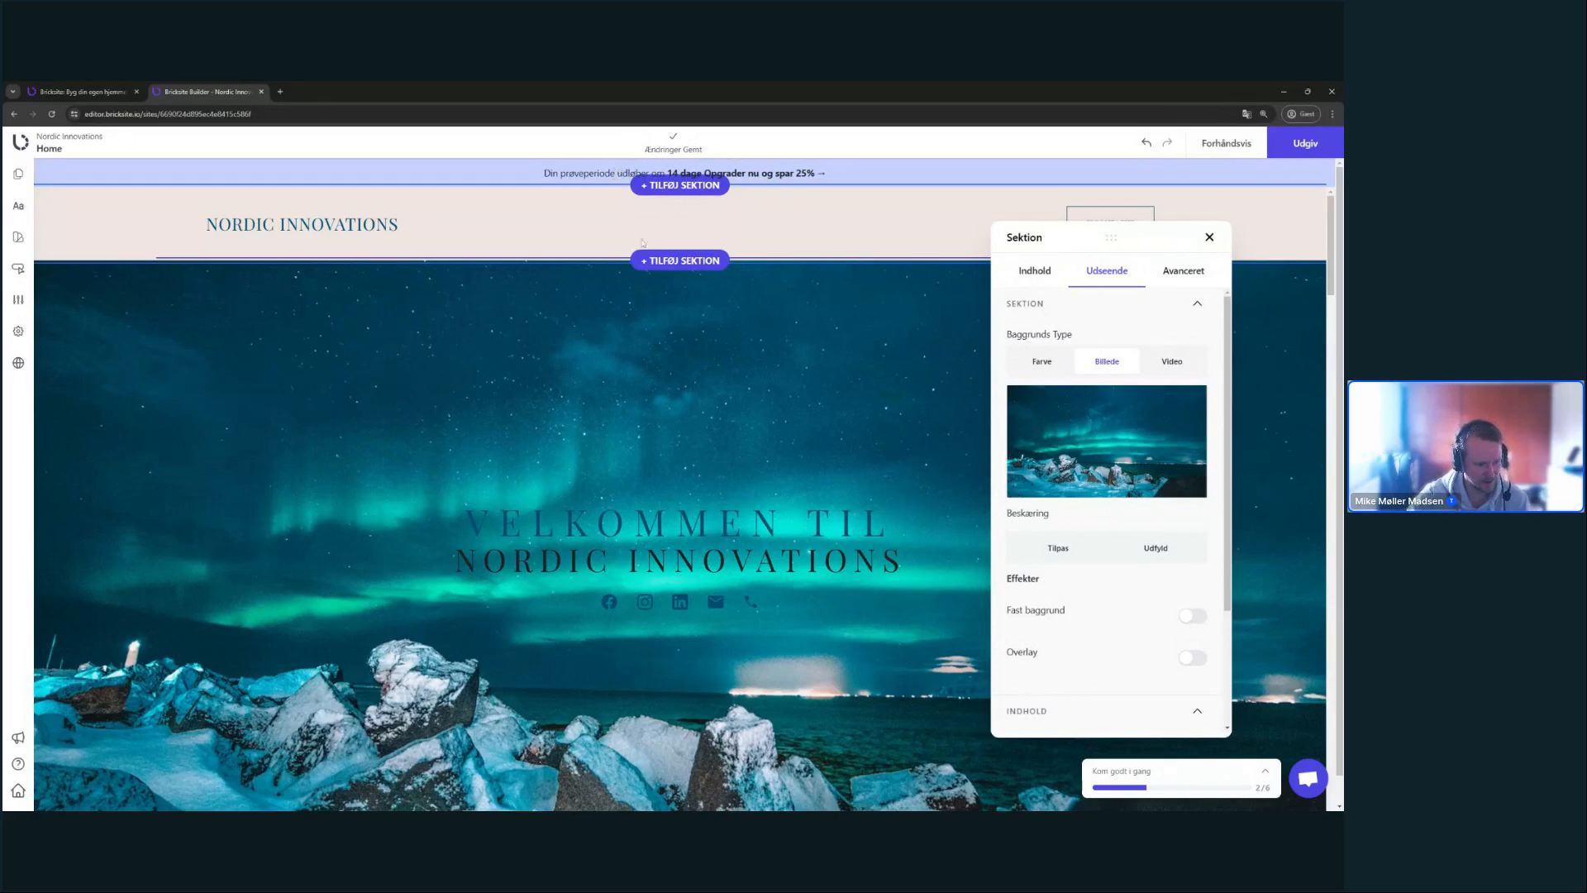
{"action": "left_click_drag", "start_coordinate": [1111, 237], "coordinate": [1111, 205]}
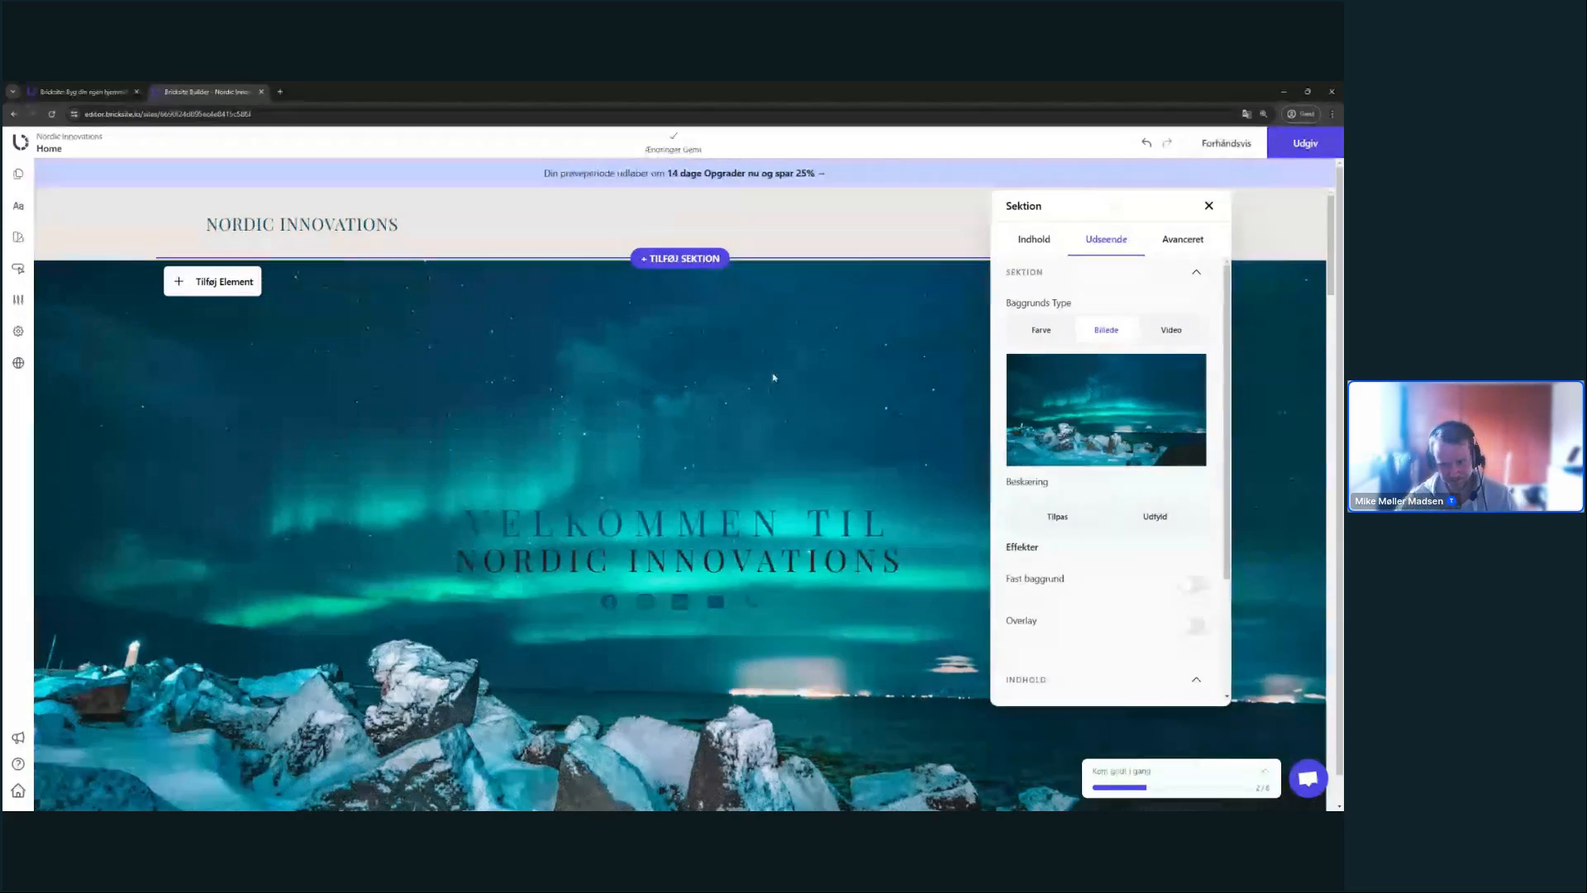
{"action": "scroll", "coordinate": [607, 441], "scroll_direction": "down", "scroll_amount": 1}
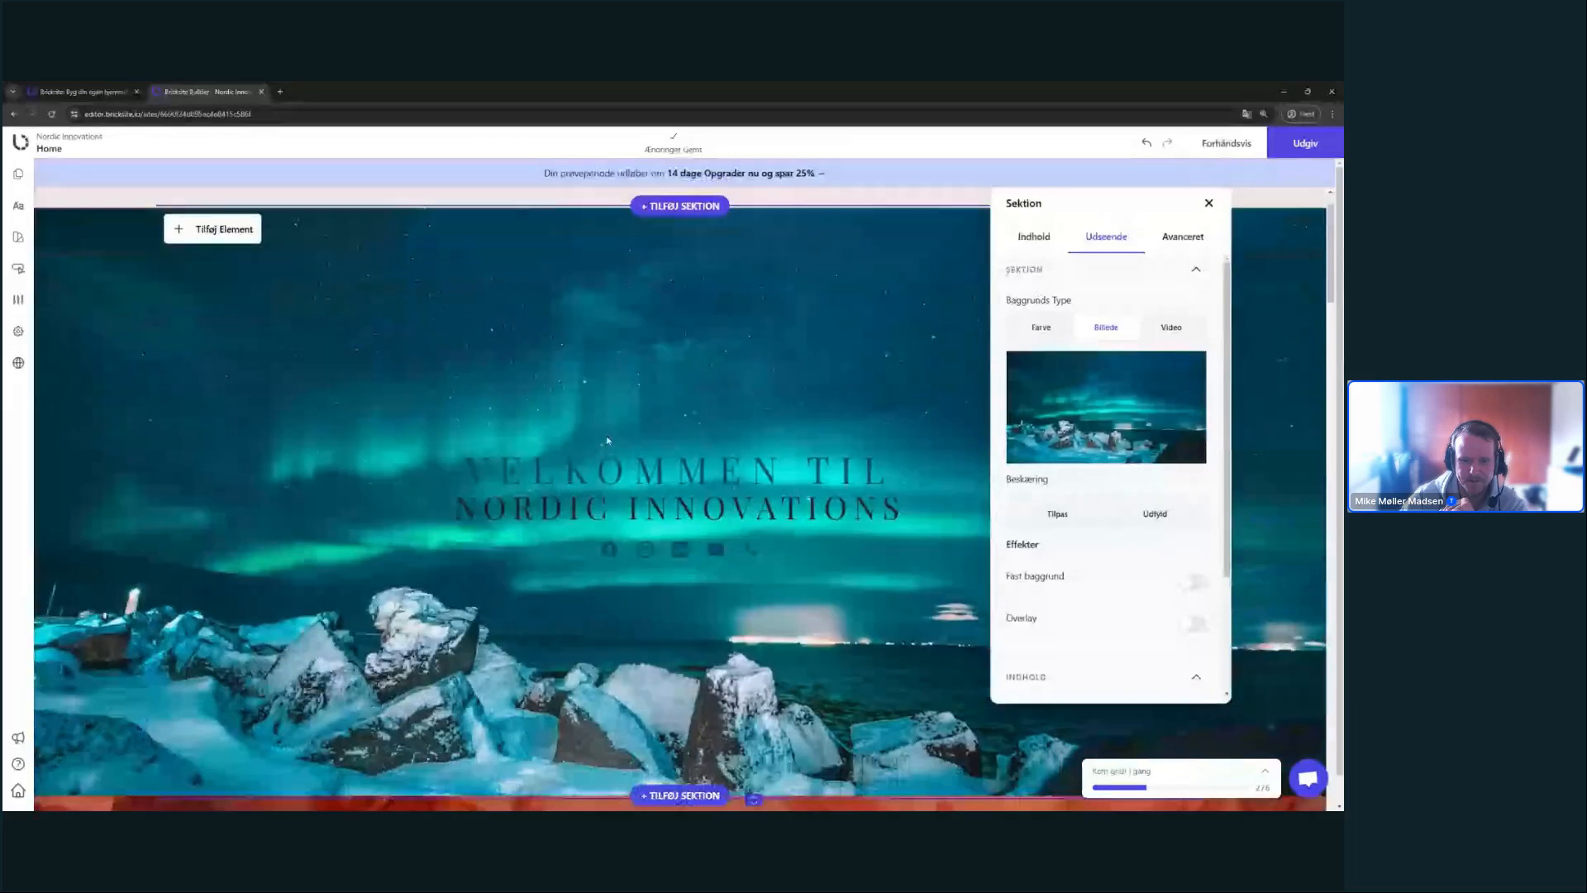
{"action": "scroll", "coordinate": [456, 497], "scroll_direction": "up", "scroll_amount": 1}
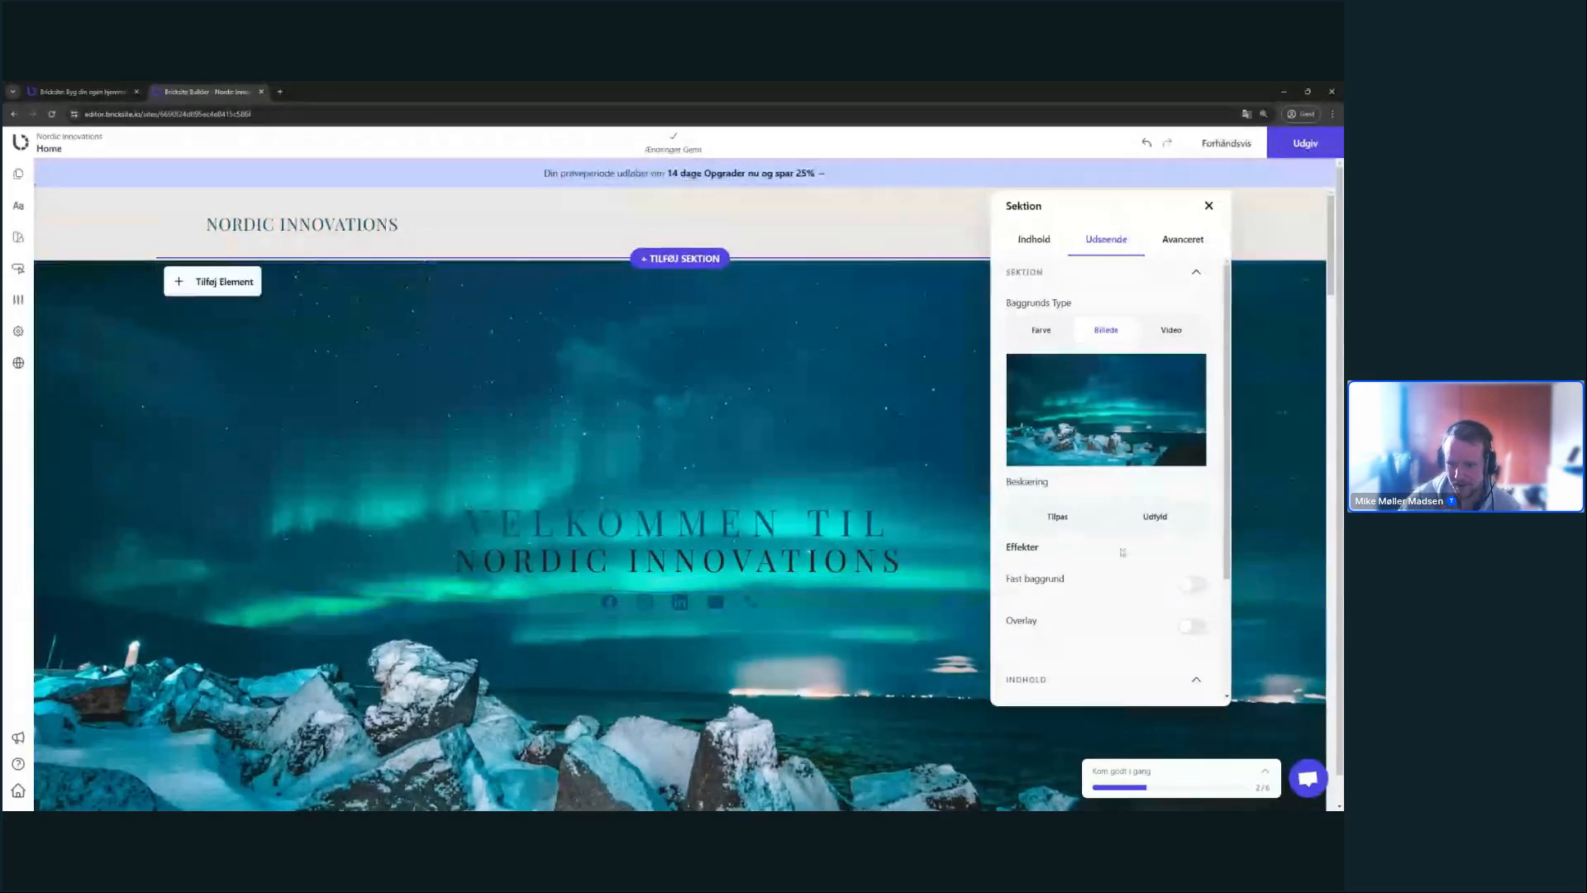
{"action": "scroll", "coordinate": [1079, 558], "scroll_direction": "down", "scroll_amount": 1}
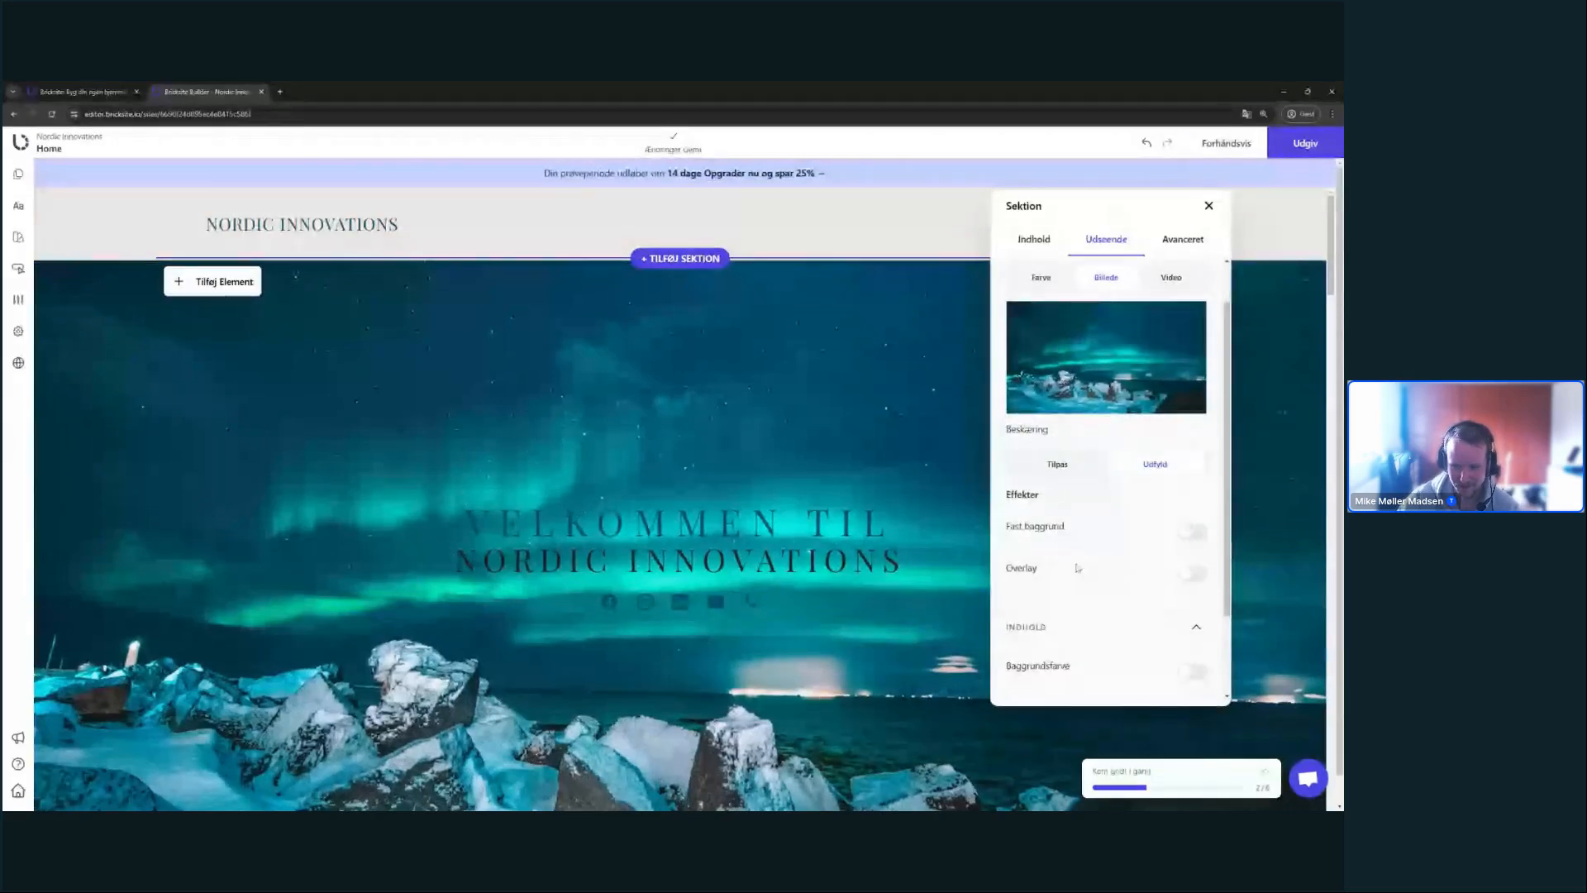
{"action": "scroll", "coordinate": [1080, 562], "scroll_direction": "up", "scroll_amount": 1}
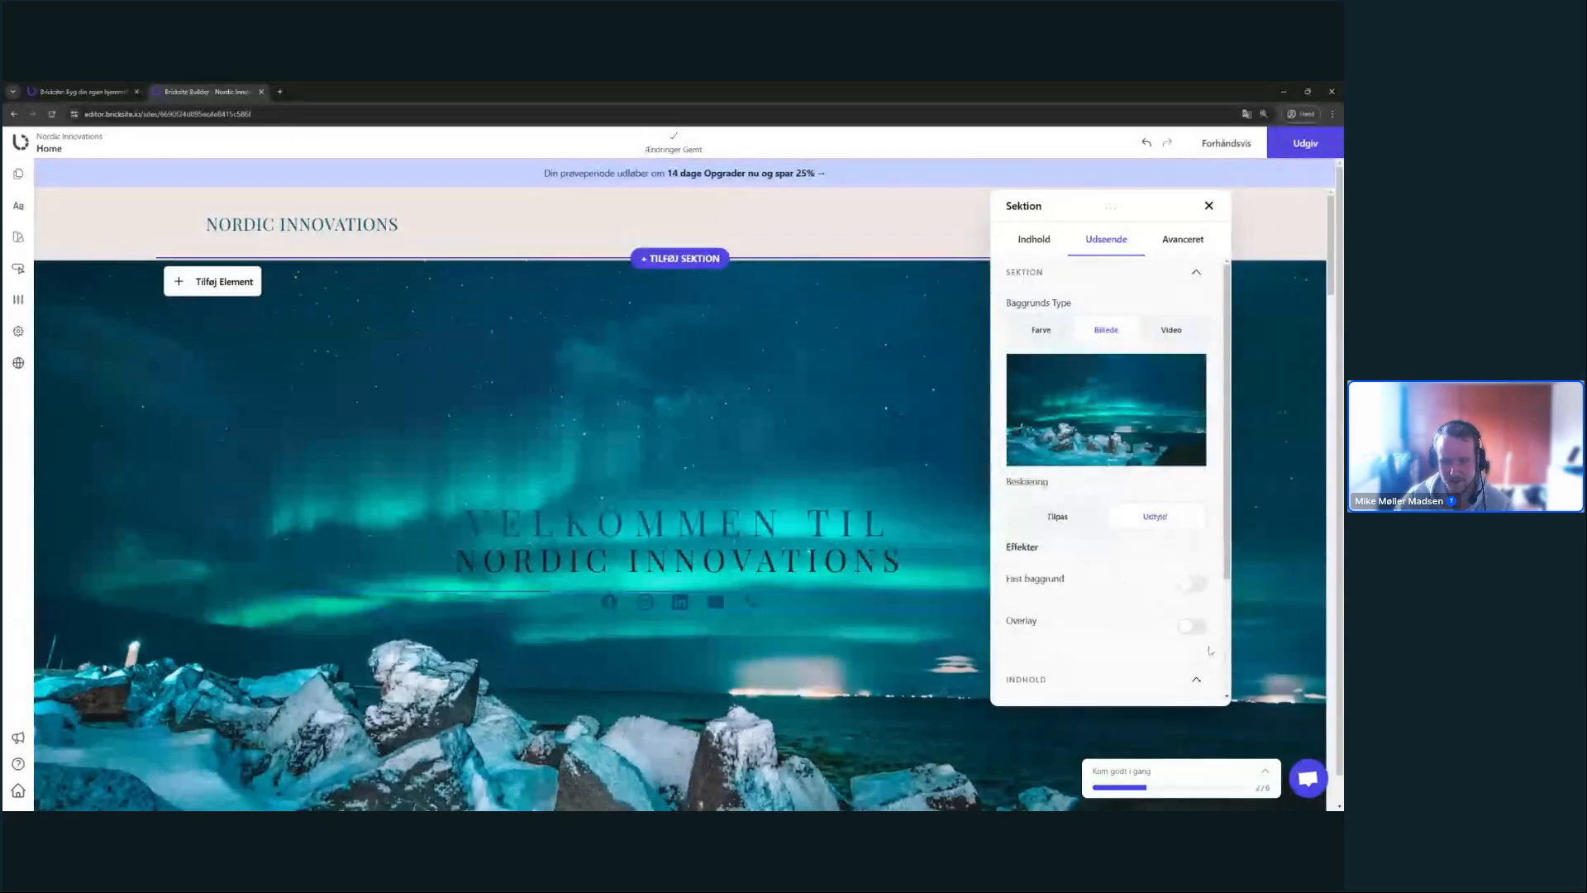
{"action": "left_click", "coordinate": [1191, 626]}
{"action": "scroll", "coordinate": [1121, 583], "scroll_direction": "down", "scroll_amount": 1}
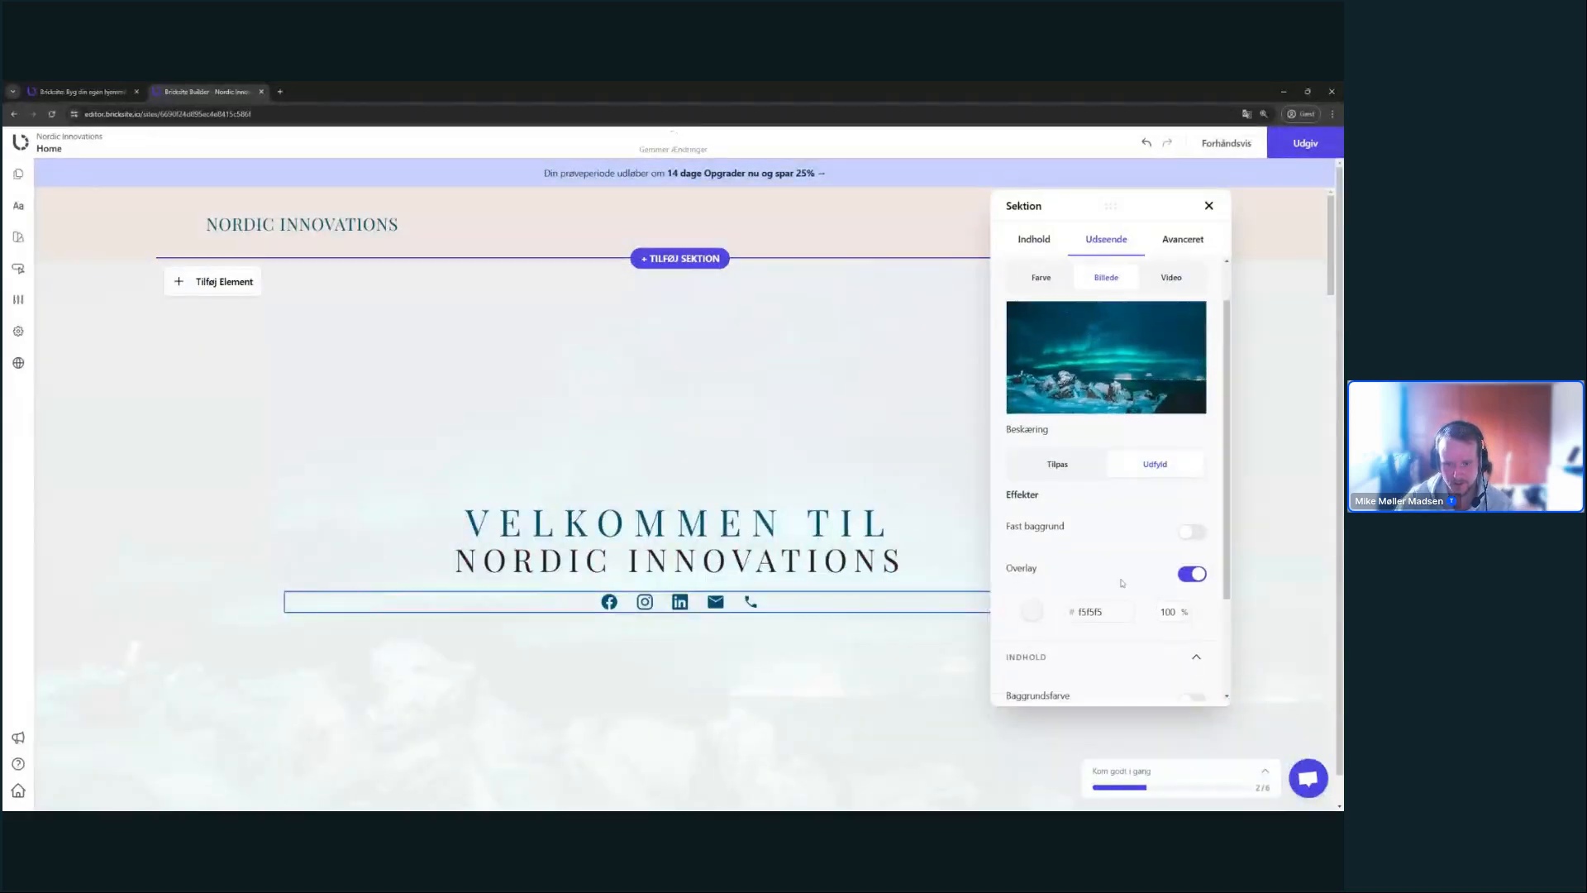
{"action": "left_click", "coordinate": [1033, 612]}
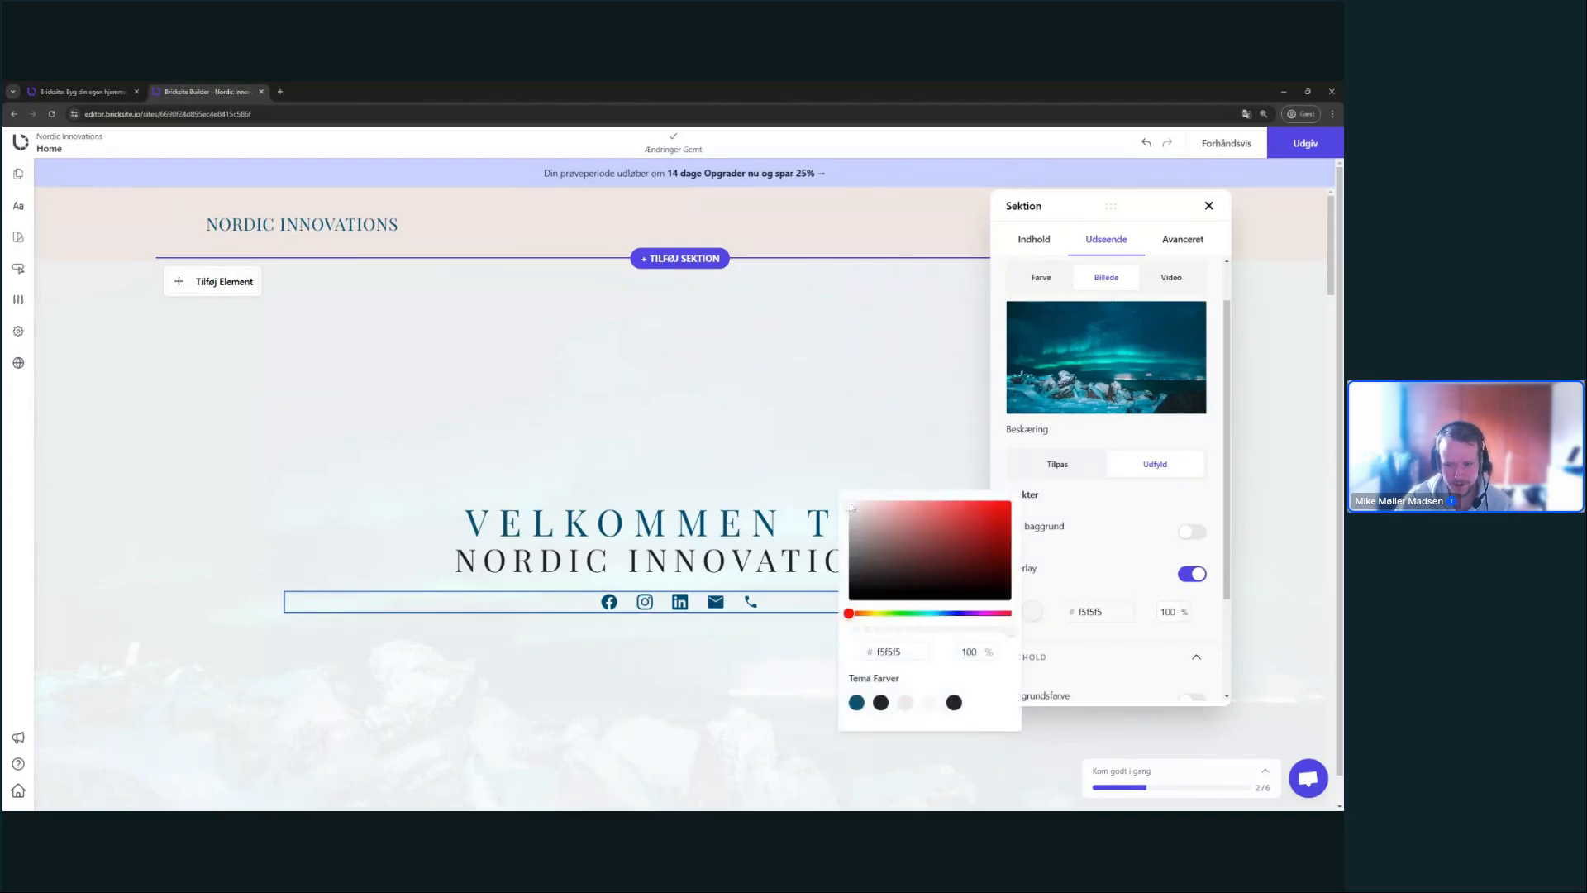
{"action": "mouse_move", "coordinate": [1008, 629]}
{"action": "left_mouse_down"}
{"action": "mouse_move", "coordinate": [943, 635]}
{"action": "mouse_move", "coordinate": [989, 633]}
{"action": "left_mouse_up"}
{"action": "left_click", "coordinate": [1100, 561]}
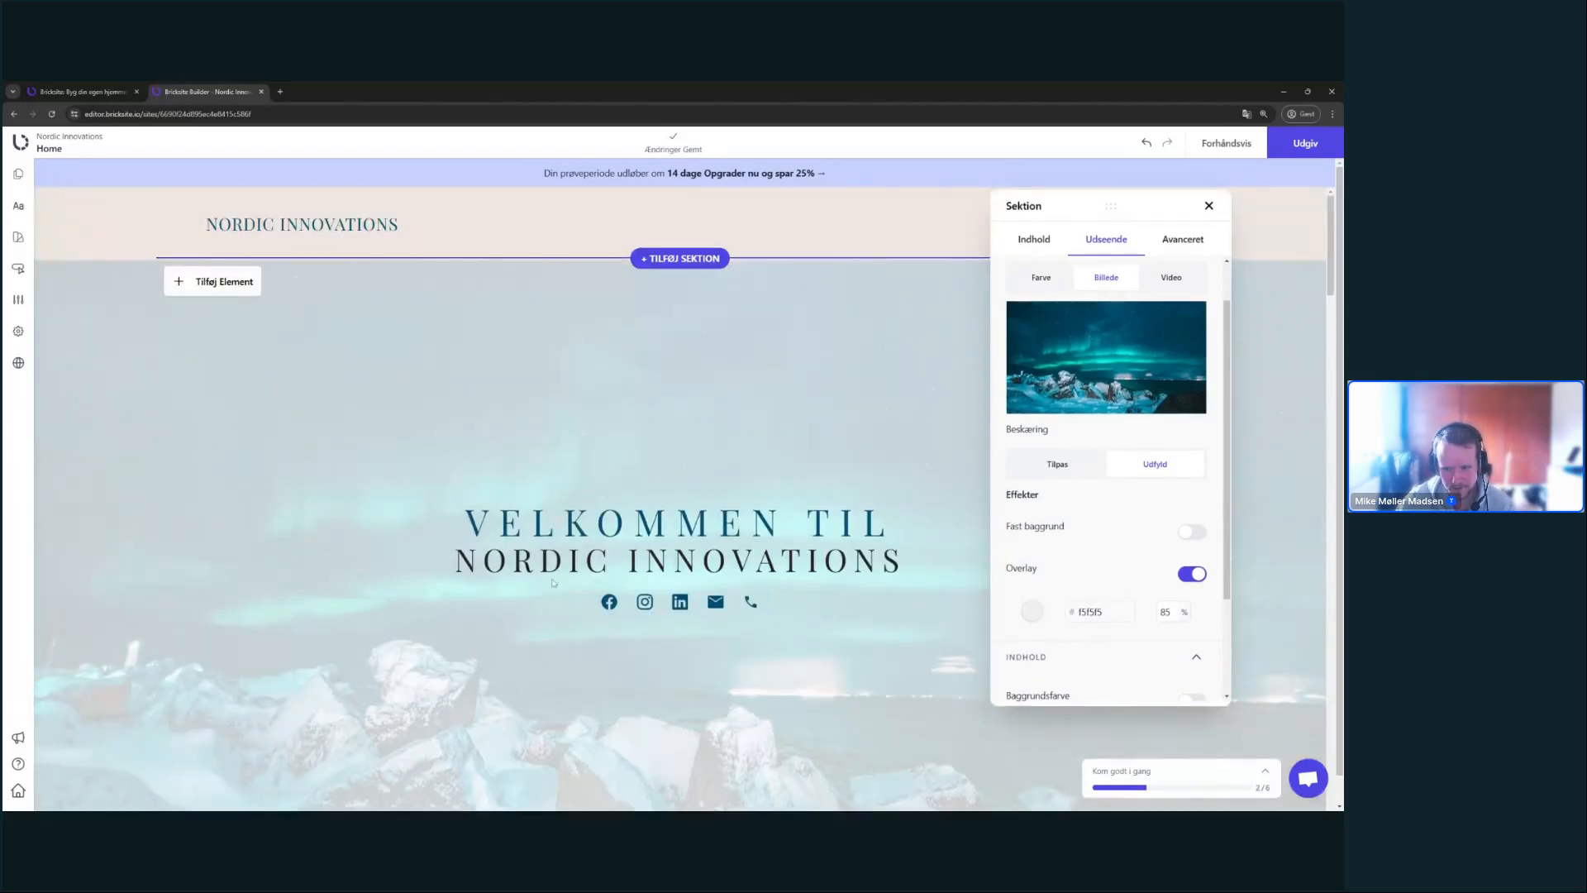
{"action": "left_click", "coordinate": [1032, 612]}
{"action": "left_click", "coordinate": [905, 701]}
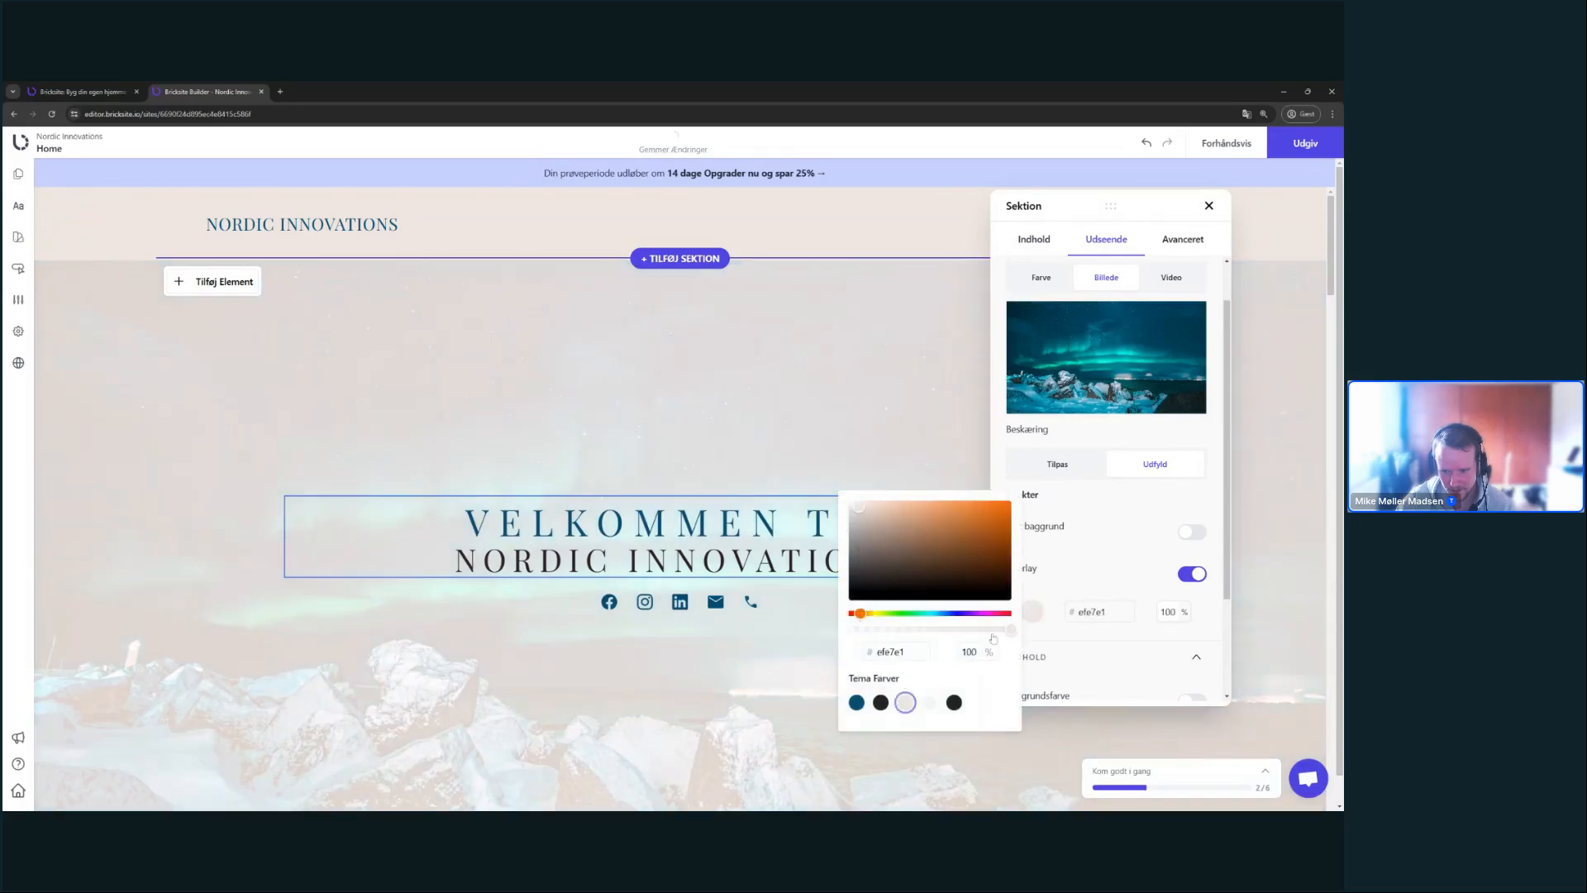
{"action": "left_click_drag", "start_coordinate": [1010, 630], "coordinate": [898, 629]}
{"action": "left_click", "coordinate": [953, 702]}
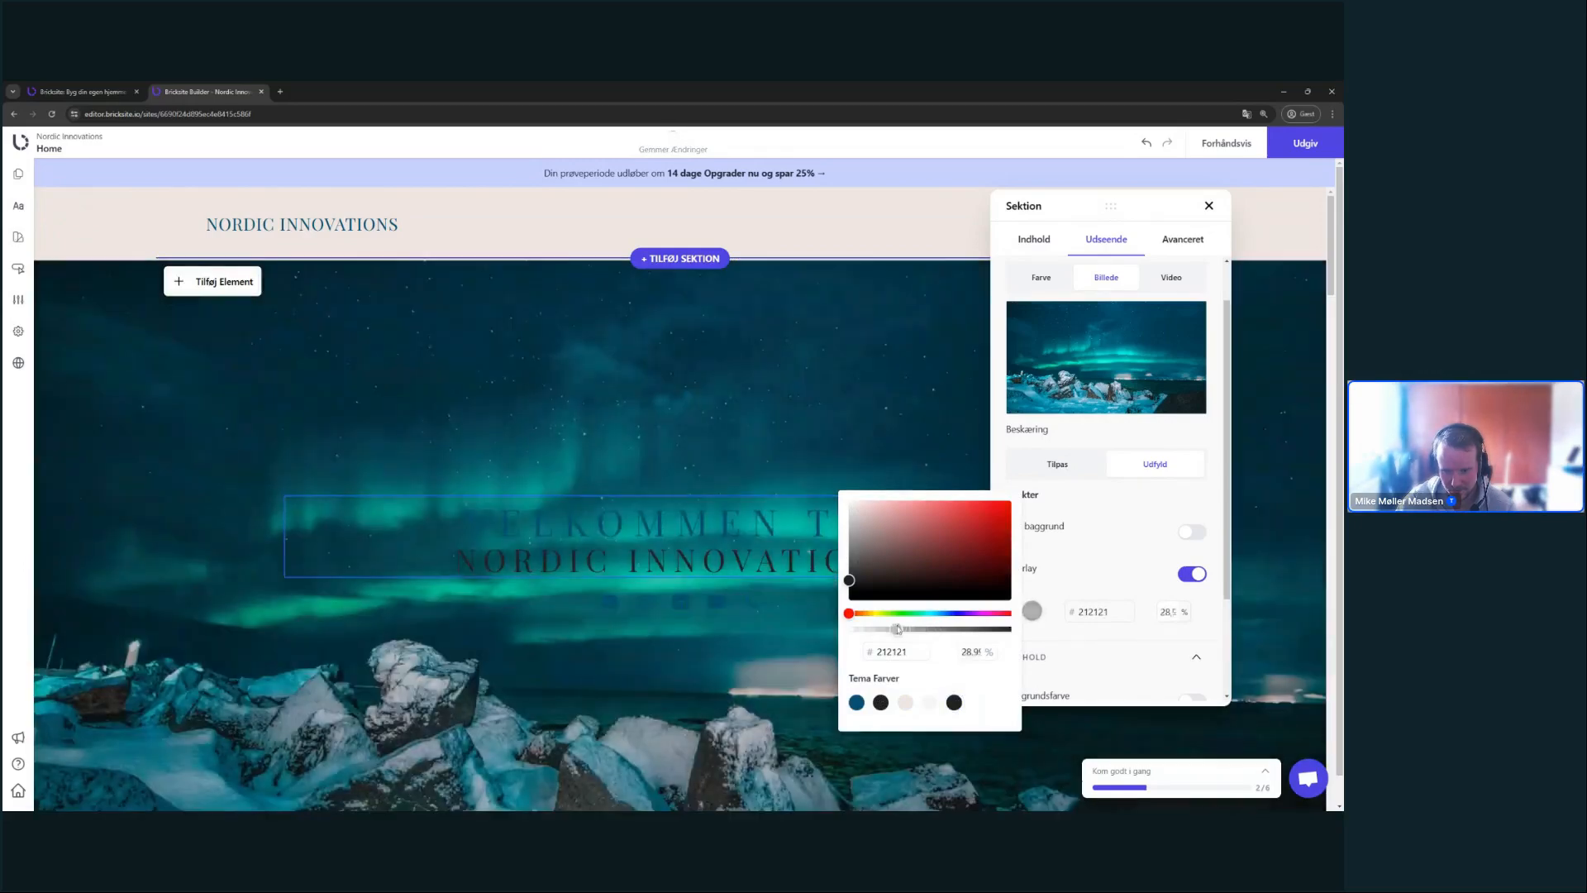
{"action": "left_click", "coordinate": [1097, 600]}
{"action": "left_click", "coordinate": [1192, 574]}
{"action": "scroll", "coordinate": [1119, 548], "scroll_direction": "down", "scroll_amount": 2}
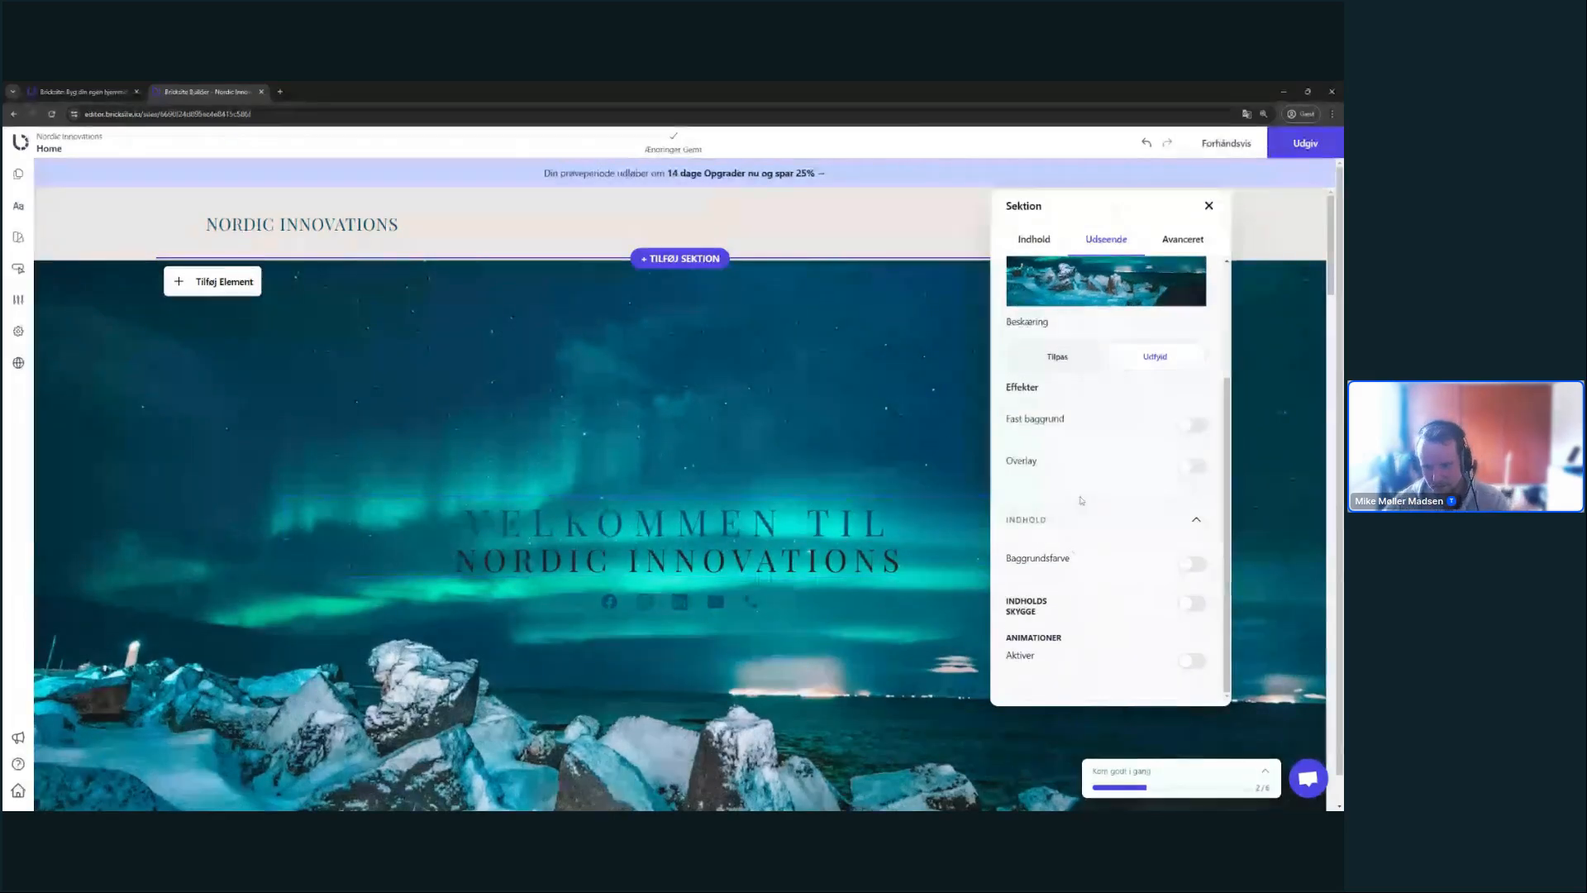
- Switch on a white Baggrundsfarve box behind the welcome content and set its opacity to 90%
{"action": "scroll", "coordinate": [1054, 459], "scroll_direction": "up", "scroll_amount": 3}
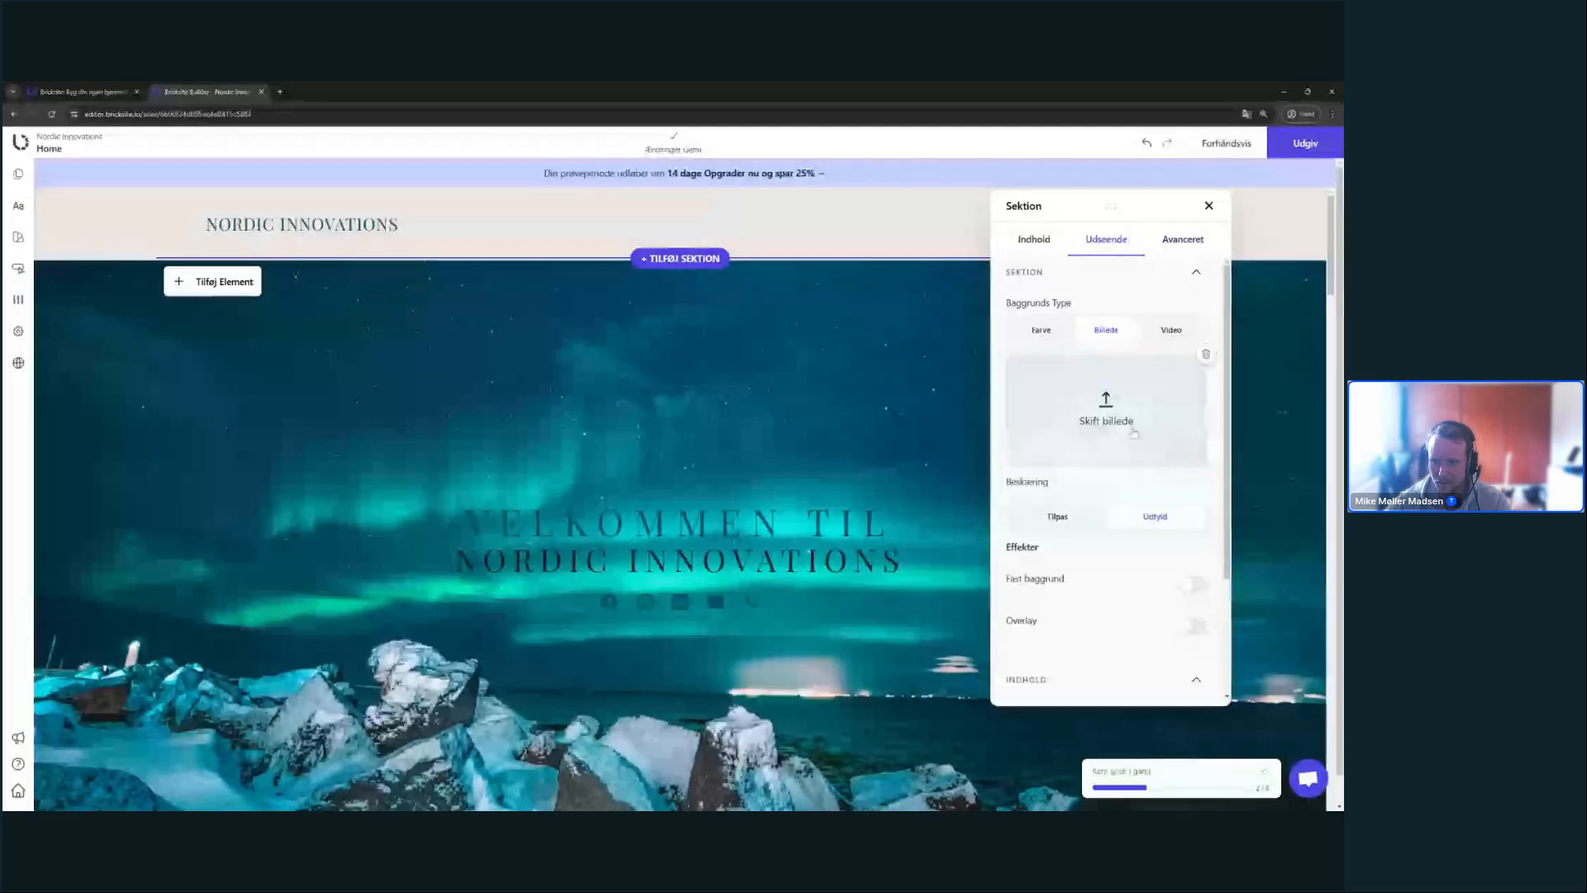
{"action": "scroll", "coordinate": [1083, 414], "scroll_direction": "down", "scroll_amount": 3}
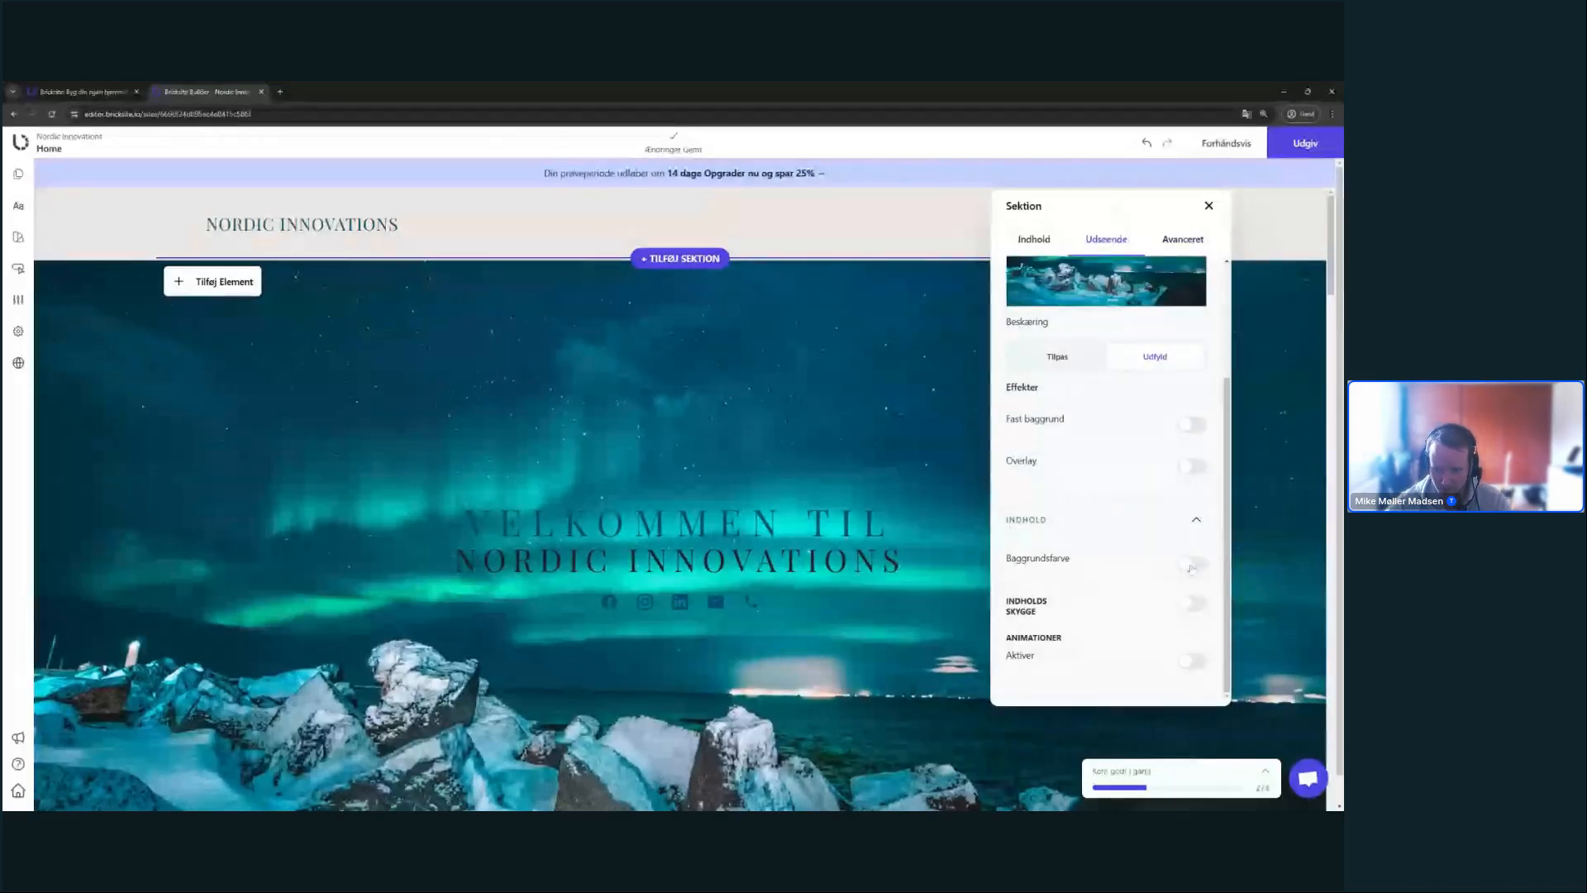
{"action": "left_click", "coordinate": [1192, 563]}
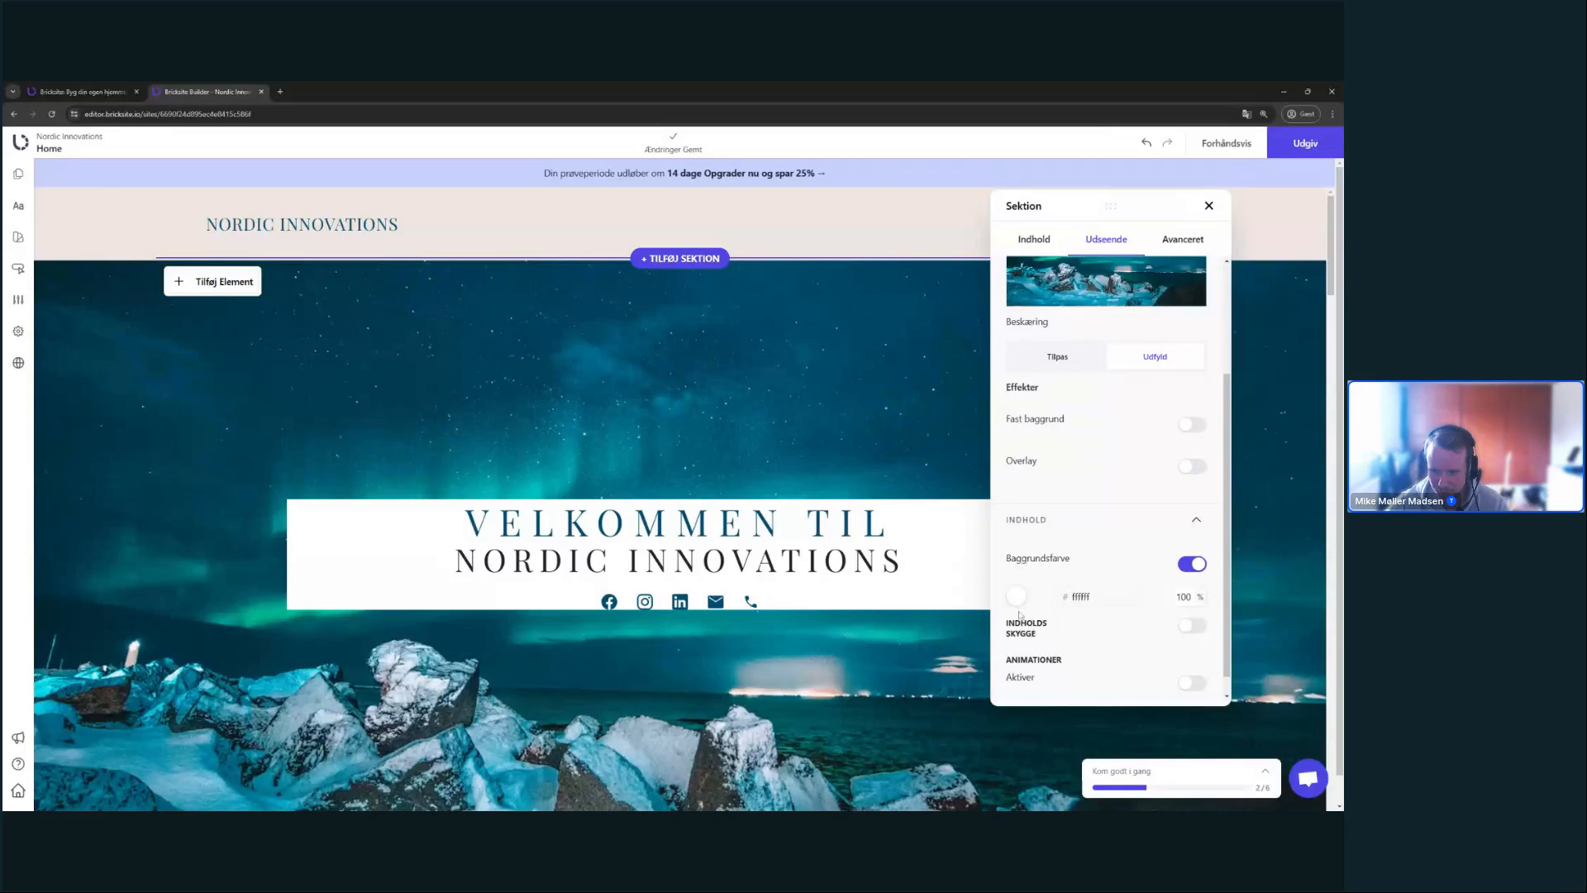
{"action": "scroll", "coordinate": [1108, 496], "scroll_direction": "down", "scroll_amount": 1}
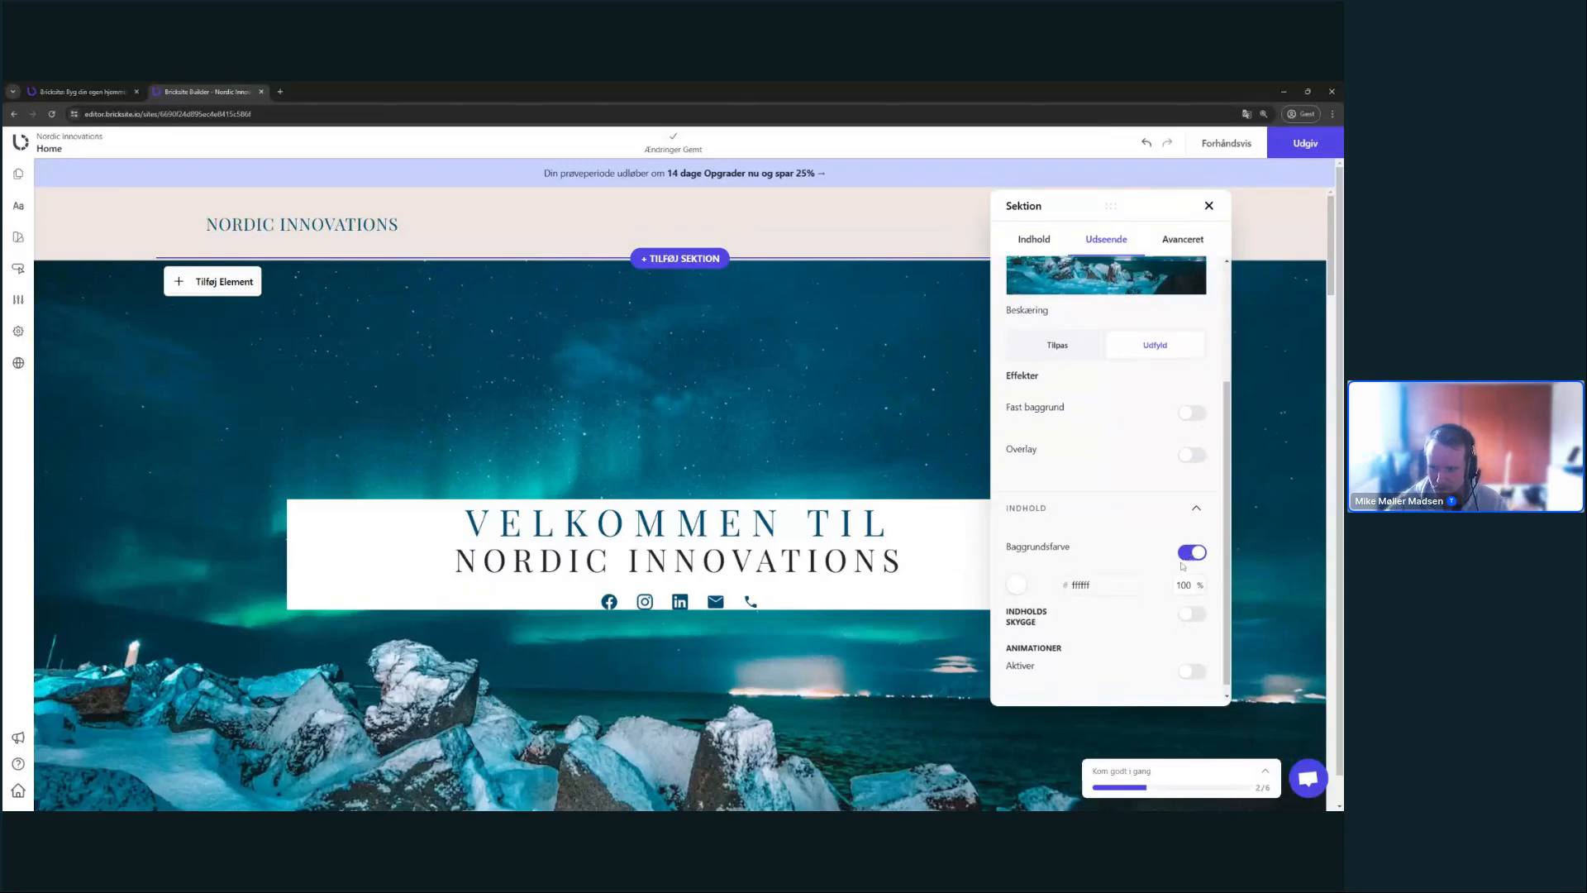
{"action": "left_click", "coordinate": [1018, 575]}
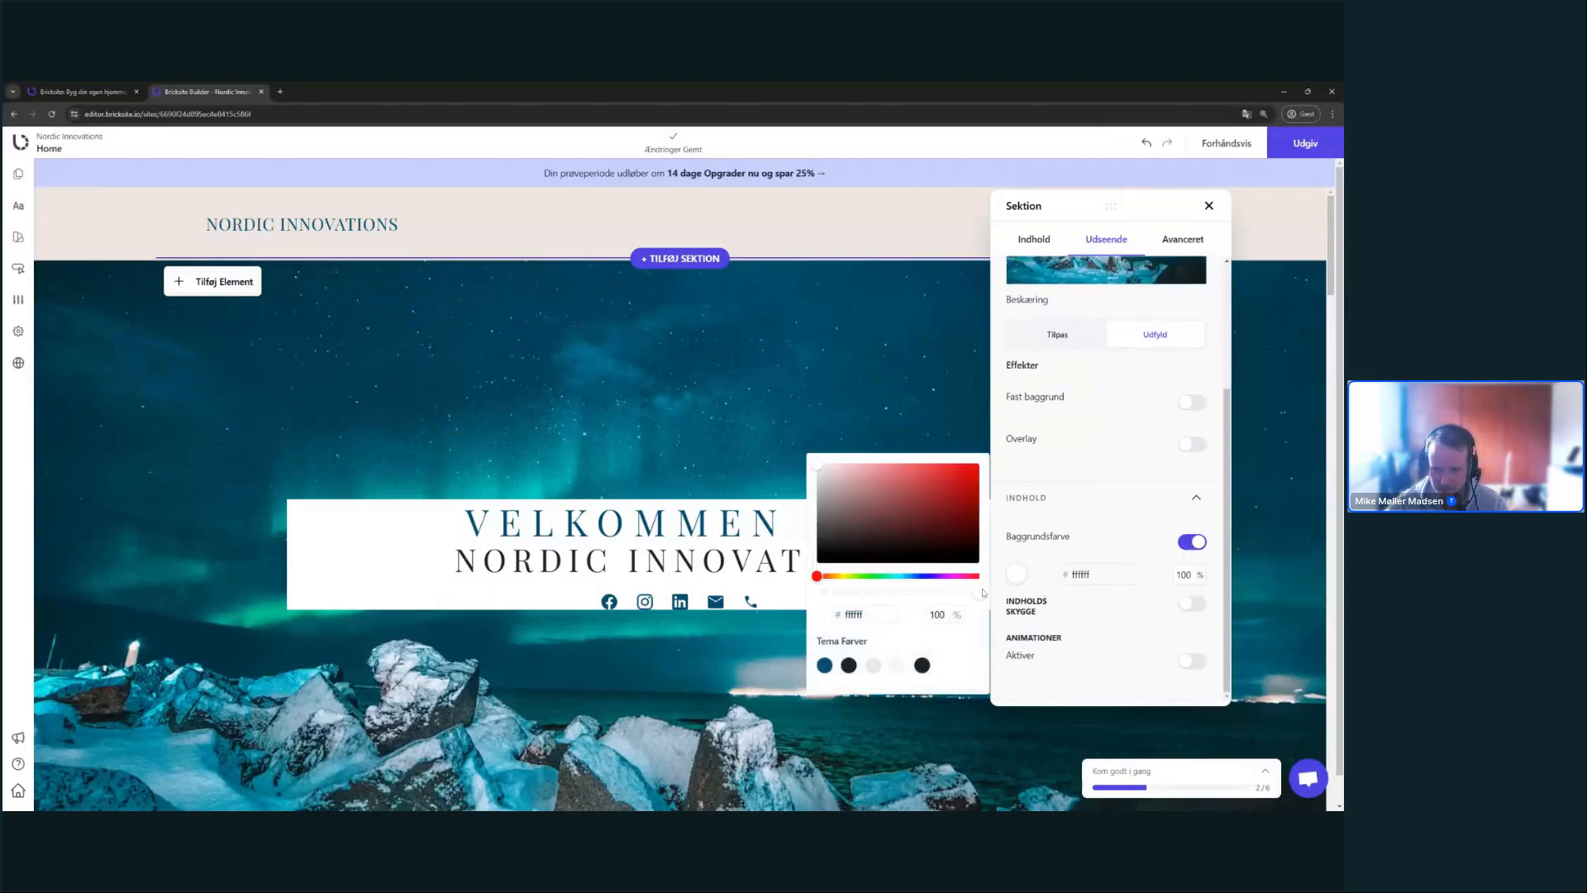
{"action": "left_click_drag", "start_coordinate": [983, 592], "coordinate": [966, 593]}
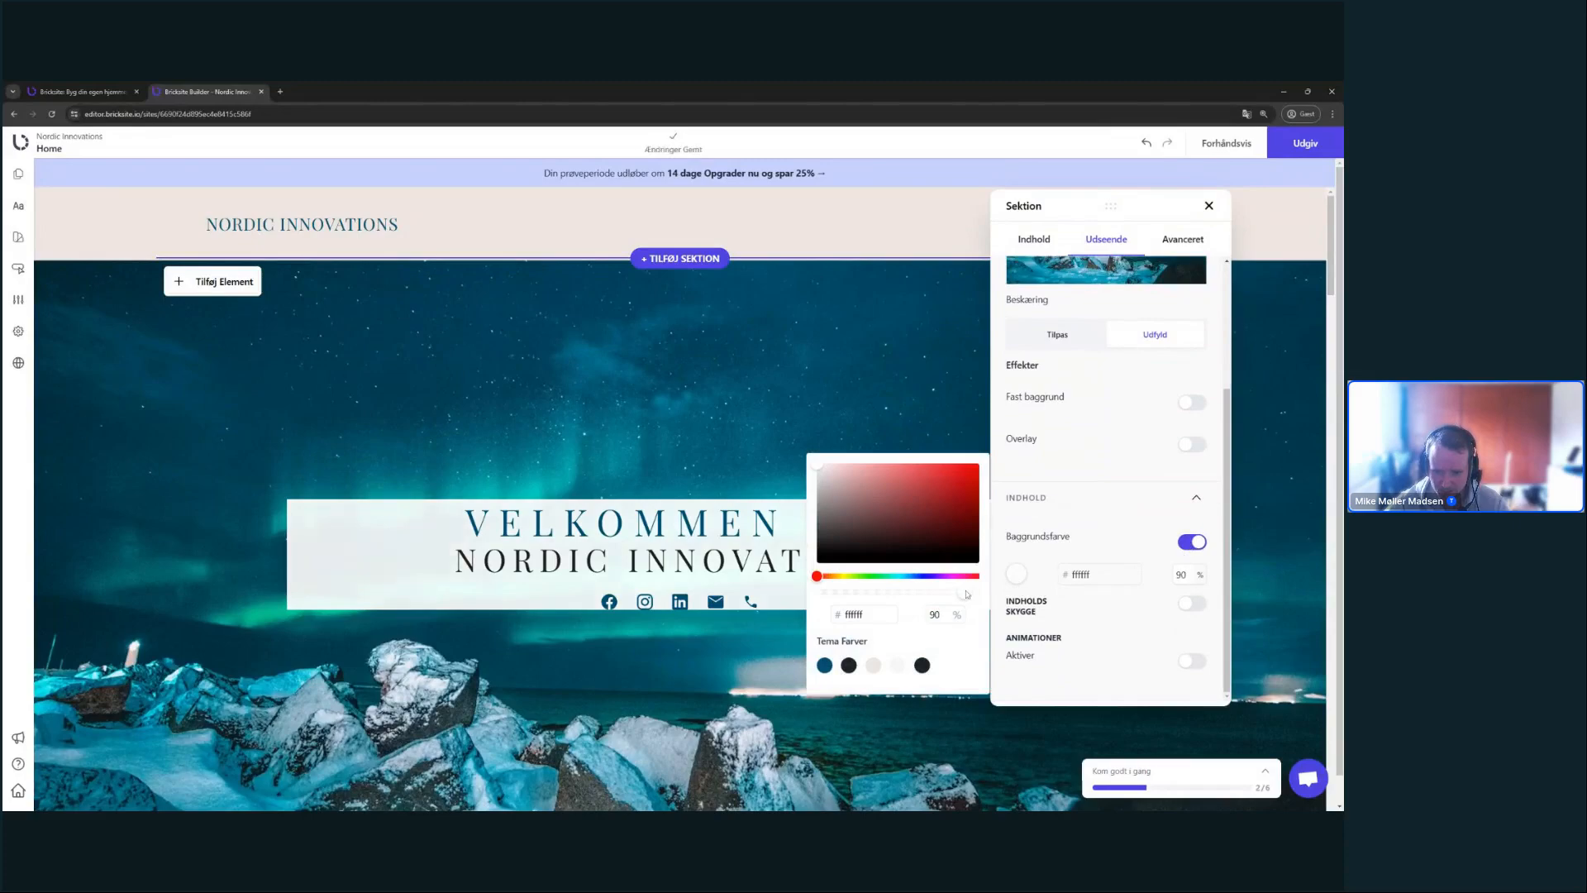
{"action": "left_click", "coordinate": [1084, 541]}
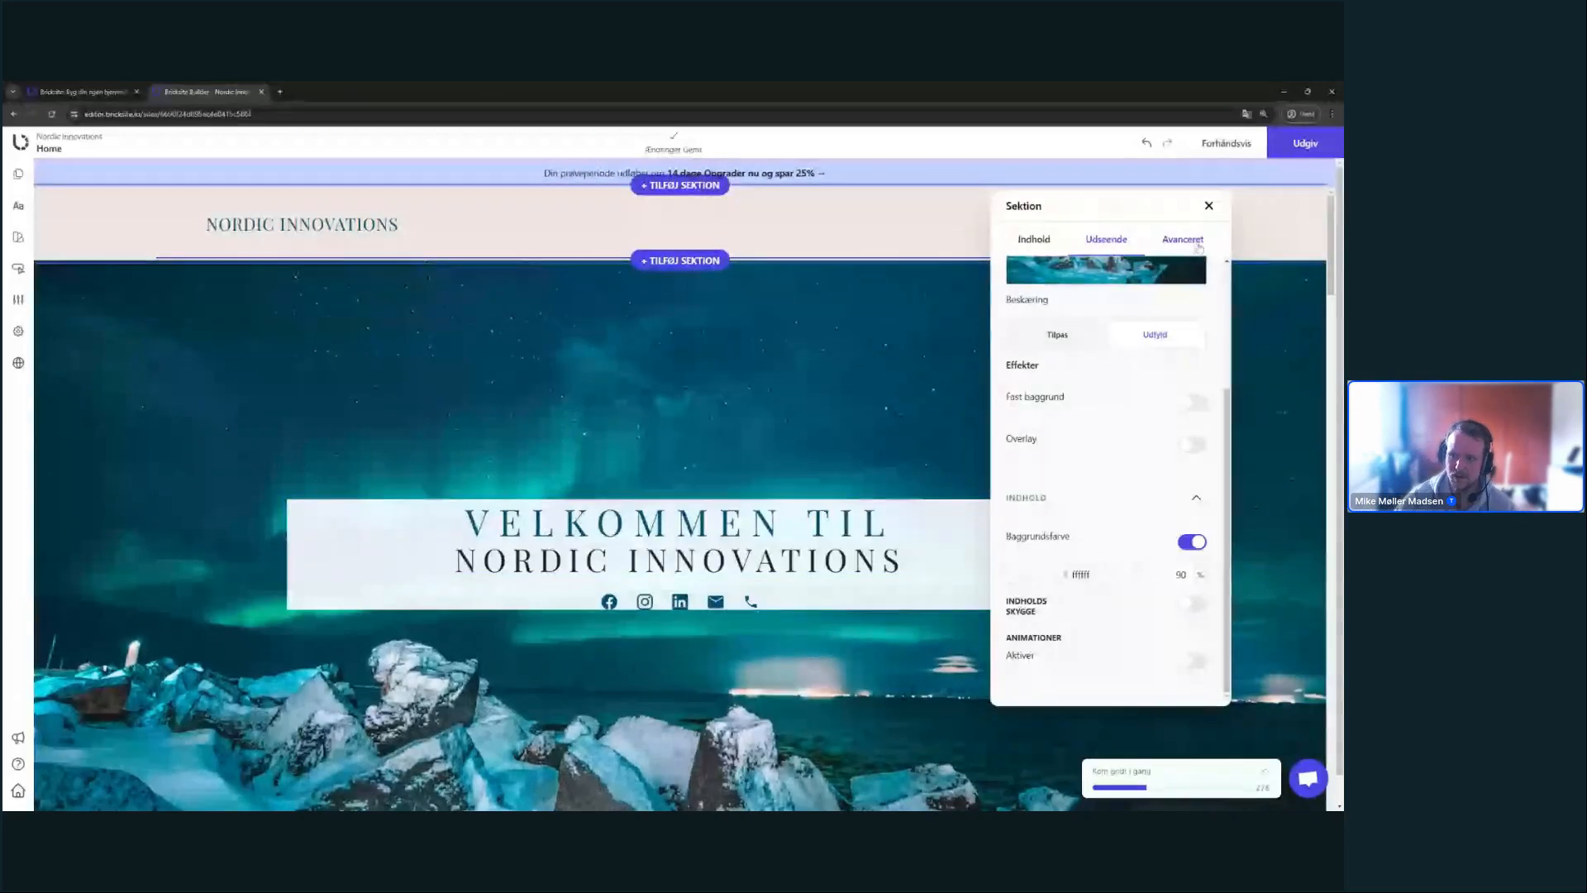
- Set the hero's Indhold Padding to 50 on top, bottom, left and right
{"action": "left_click", "coordinate": [1199, 244]}
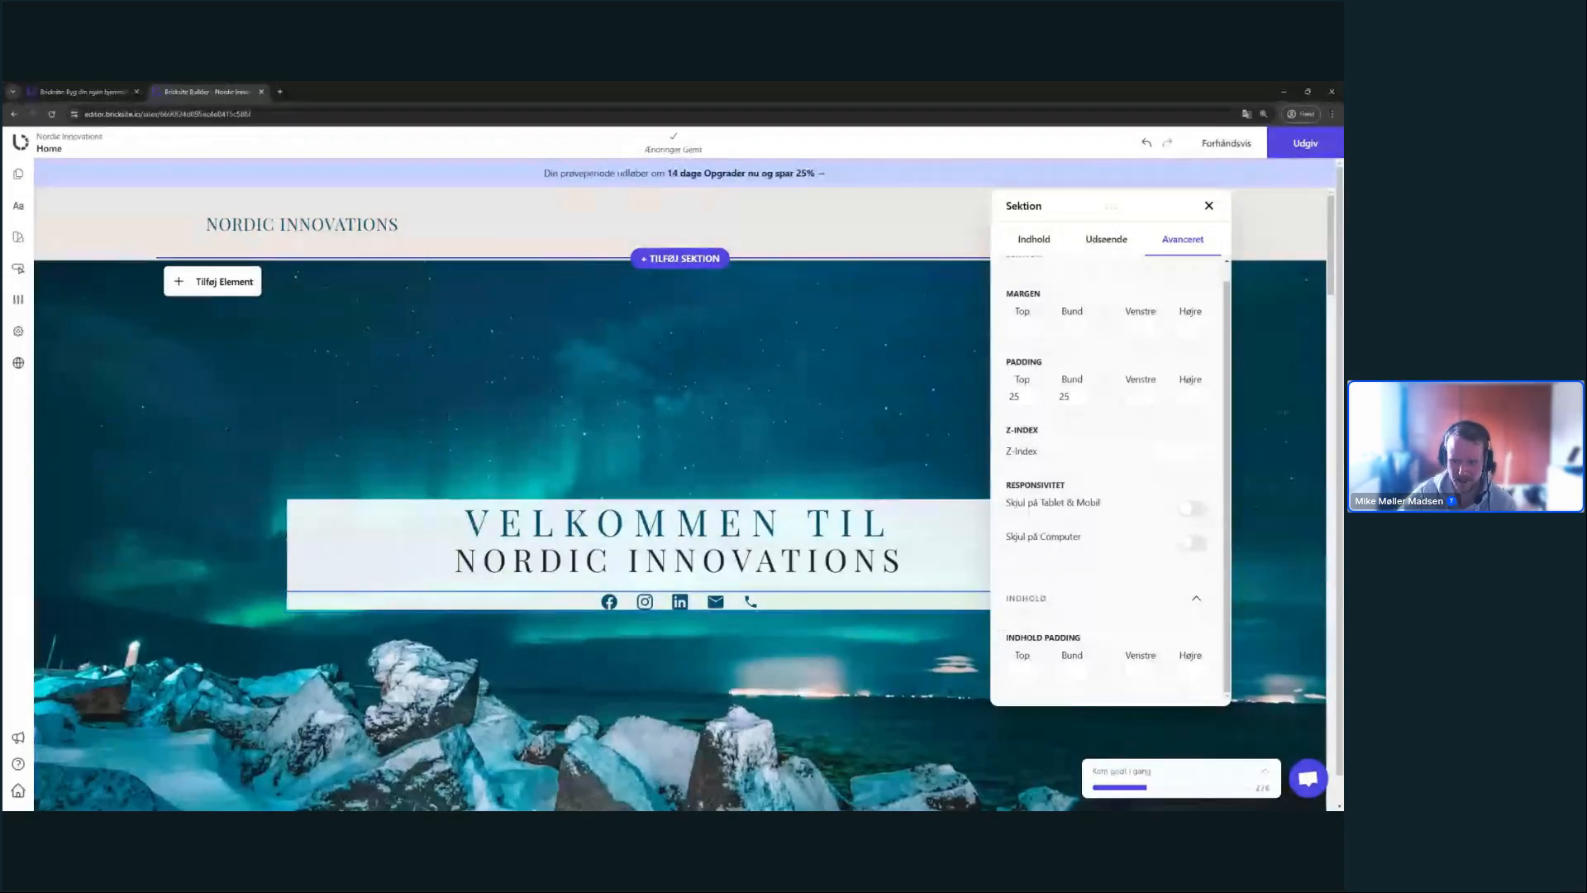
{"action": "left_click", "coordinate": [1022, 671]}
{"action": "type", "text": "50"}
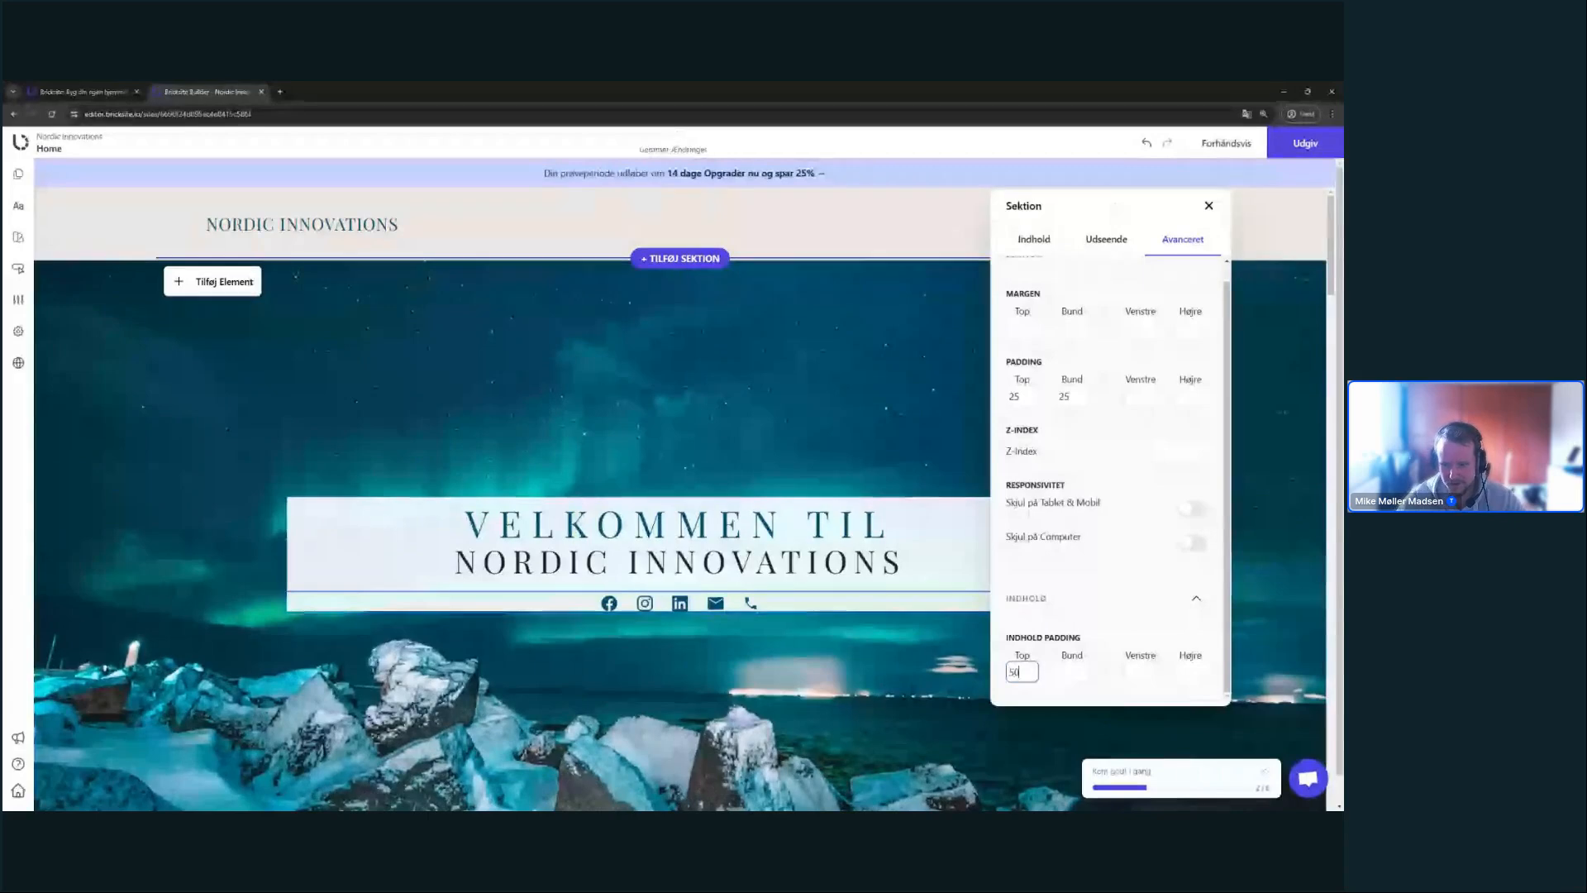
{"action": "key", "text": "Tab"}
{"action": "type", "text": "50"}
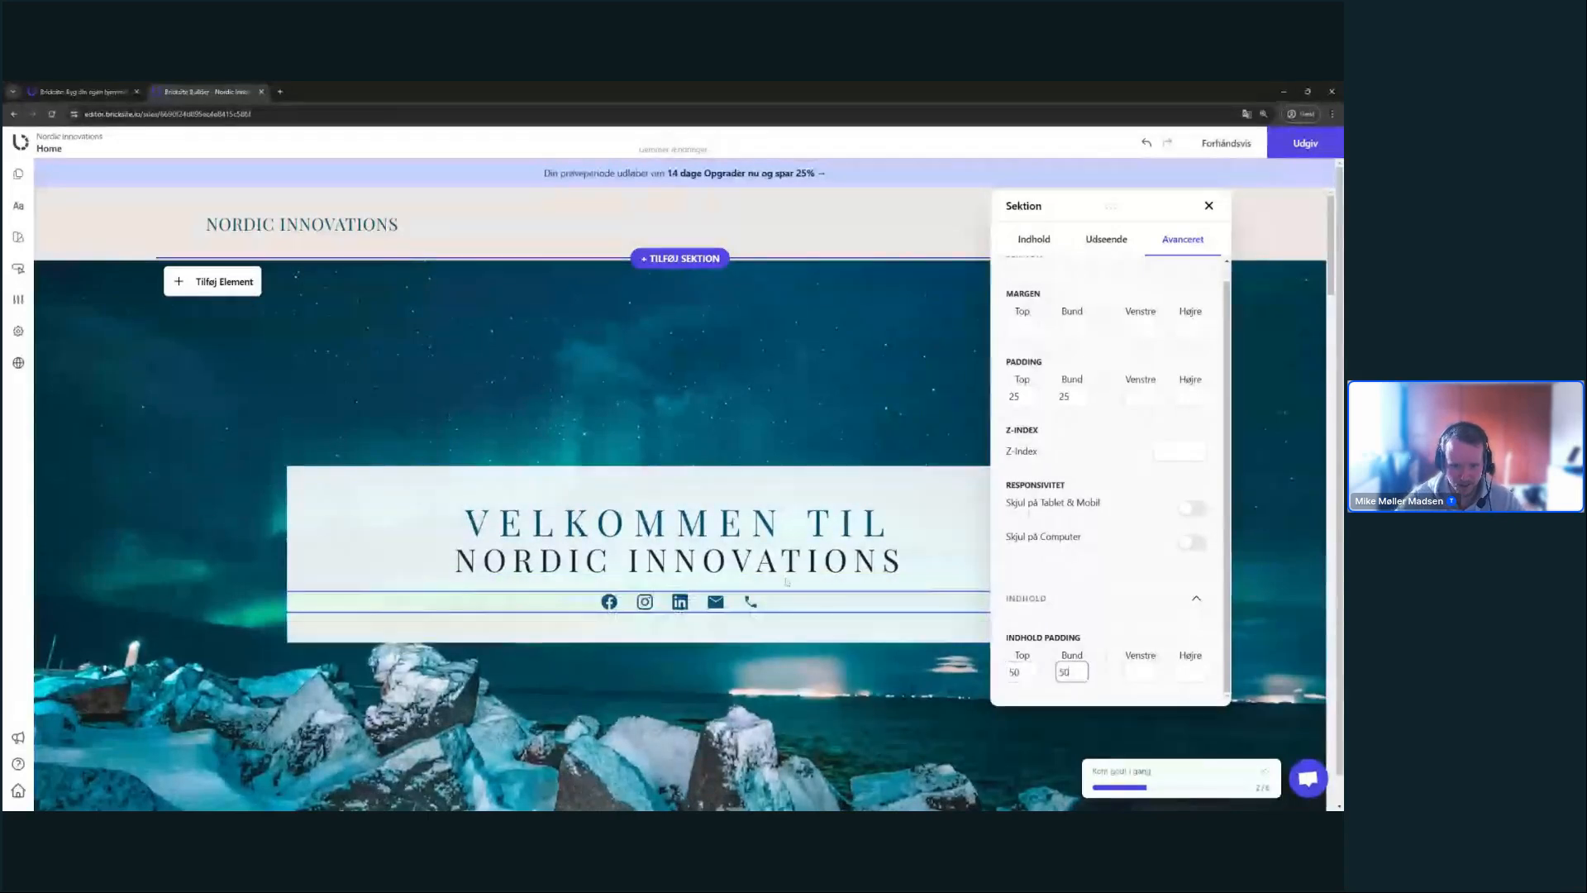
{"action": "key", "text": "Tab"}
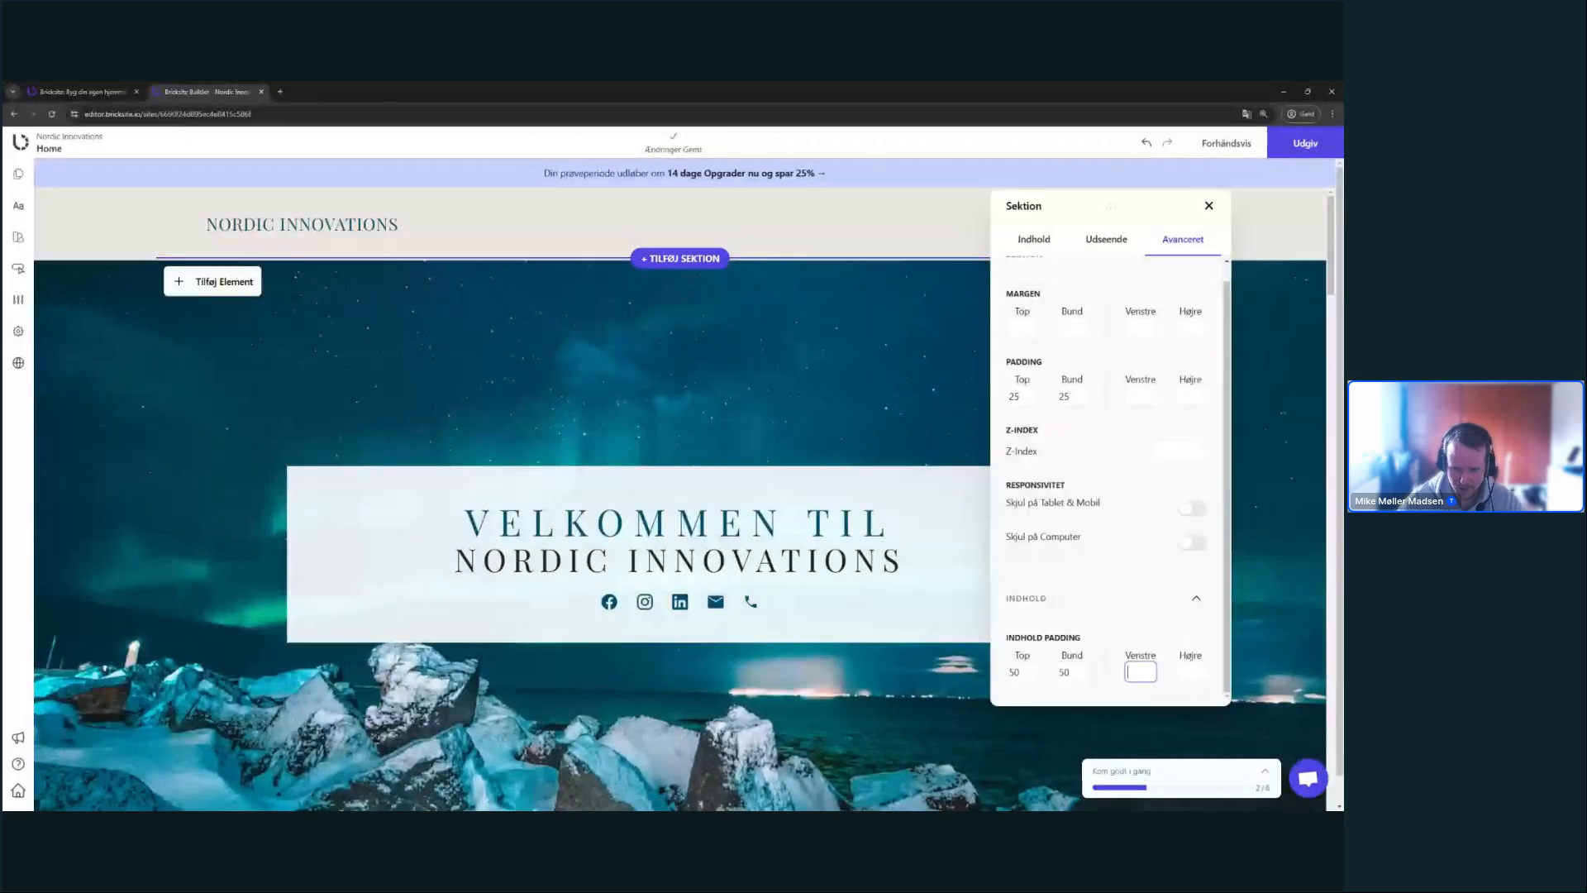
{"action": "type", "text": "50"}
{"action": "key", "text": "Tab"}
{"action": "type", "text": "50"}
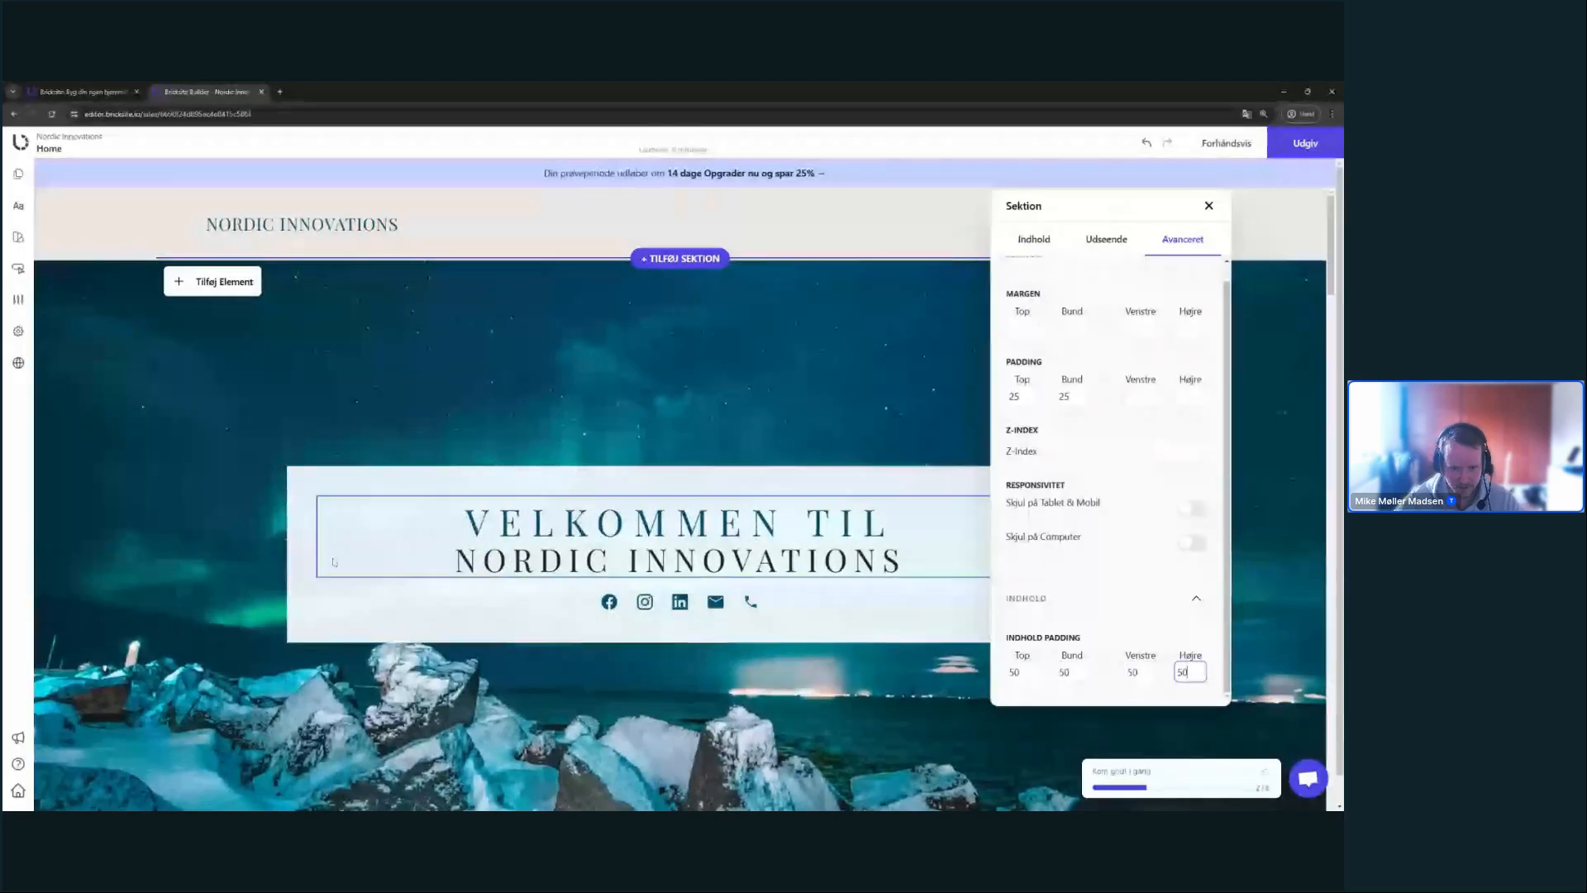
{"action": "left_click", "coordinate": [535, 662]}
- Close the Sektion panel and scroll to review the aurora hero with its translucent welcome box
{"action": "left_click", "coordinate": [1210, 207]}
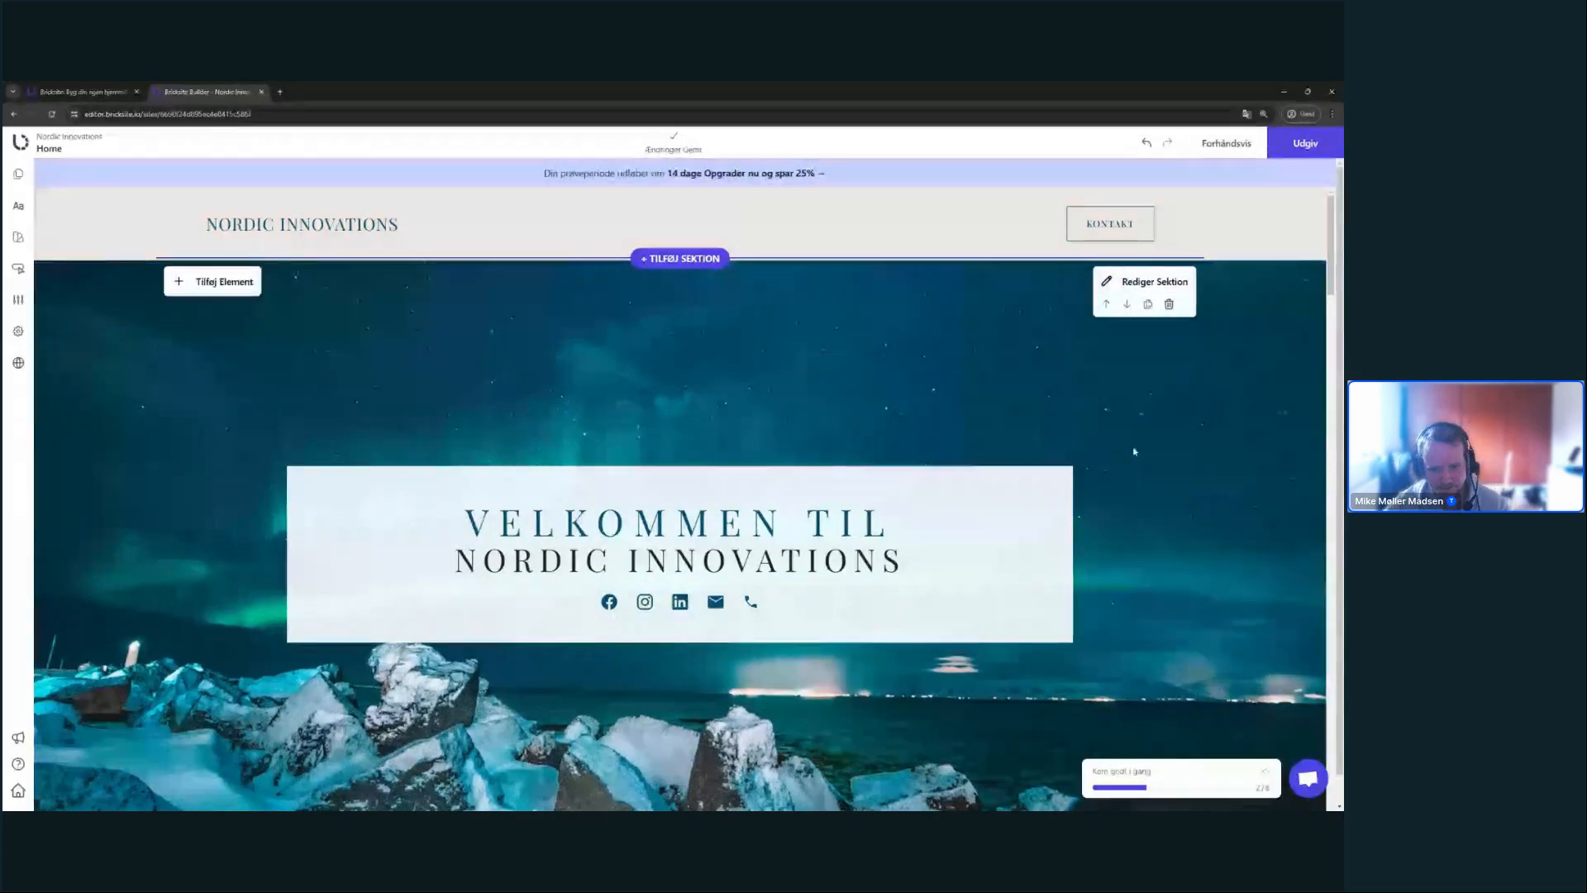
{"action": "scroll", "coordinate": [1134, 453], "scroll_direction": "down", "scroll_amount": 3}
{"action": "scroll", "coordinate": [1157, 451], "scroll_direction": "up", "scroll_amount": 3}
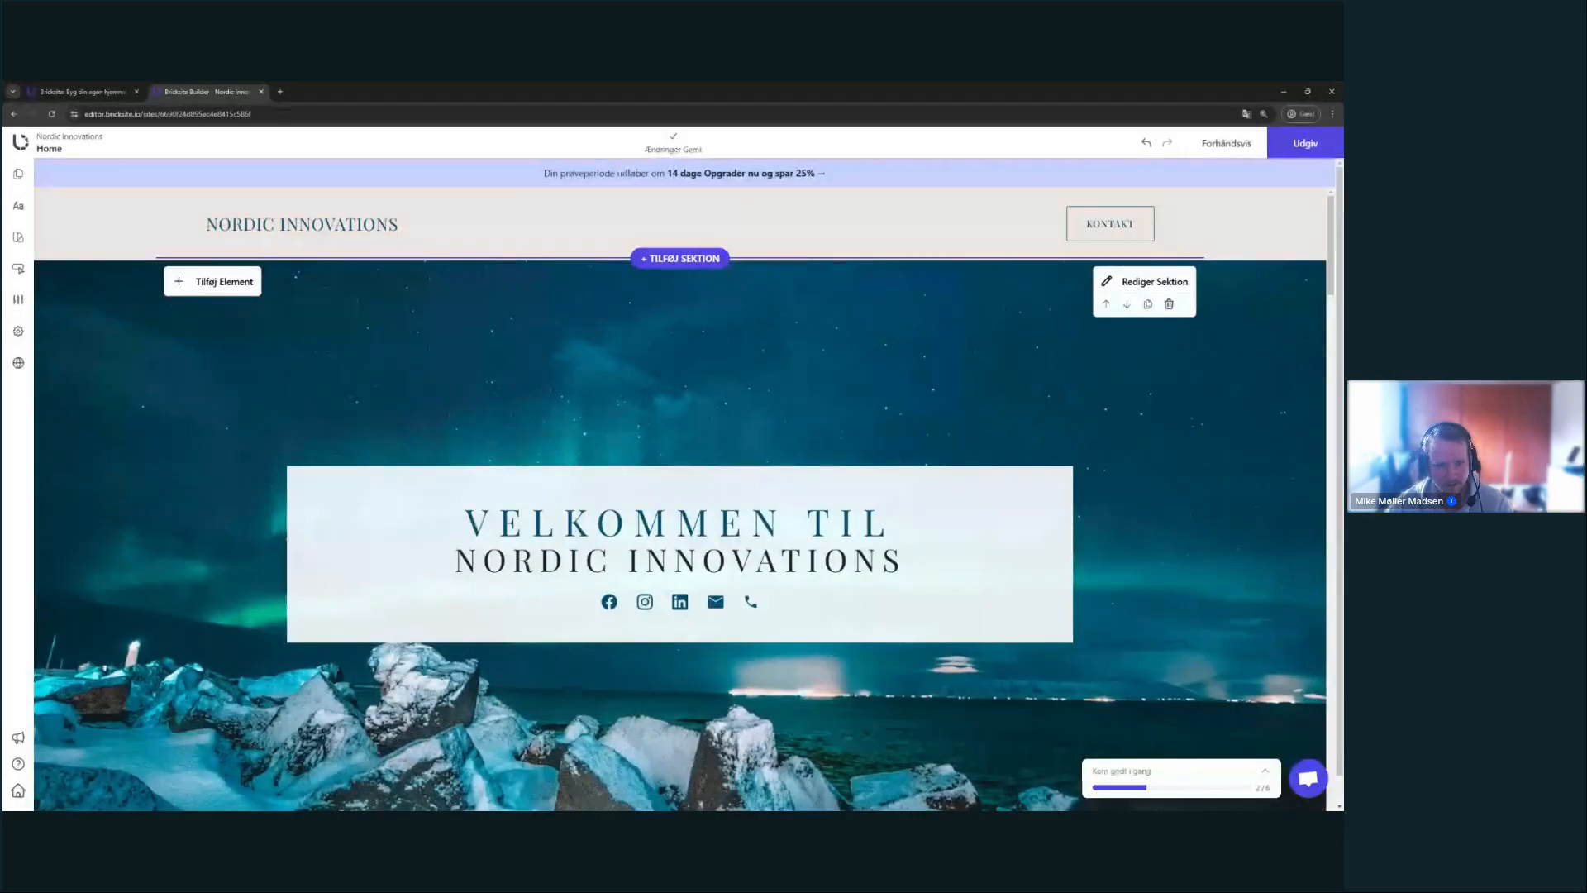
{"action": "scroll", "coordinate": [1205, 449], "scroll_direction": "down", "scroll_amount": 3}
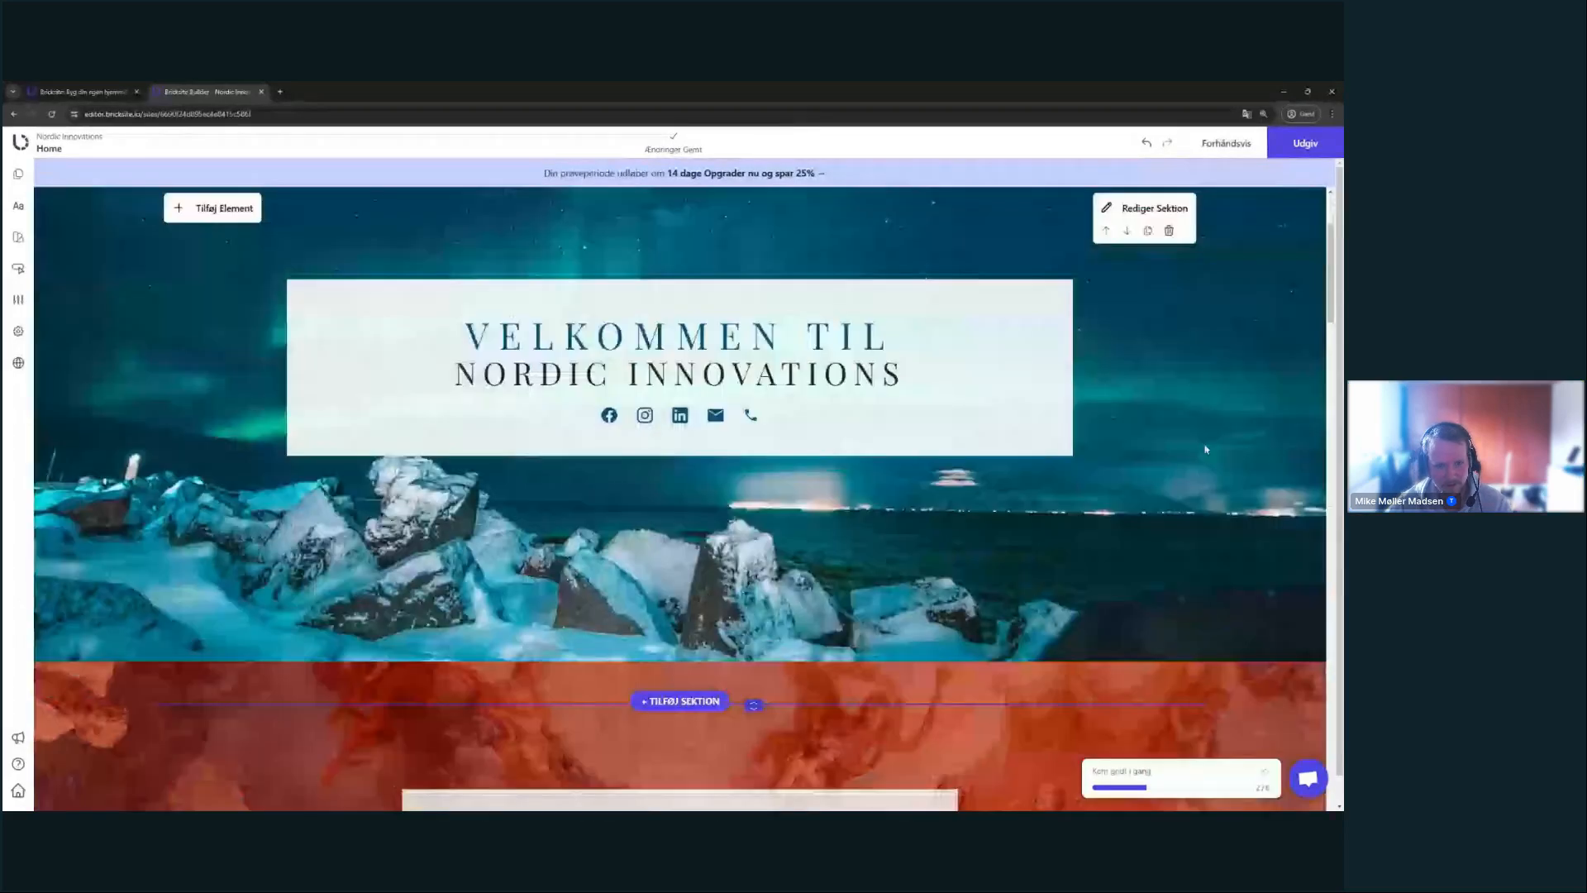
{"action": "scroll", "coordinate": [1207, 446], "scroll_direction": "up", "scroll_amount": 3}
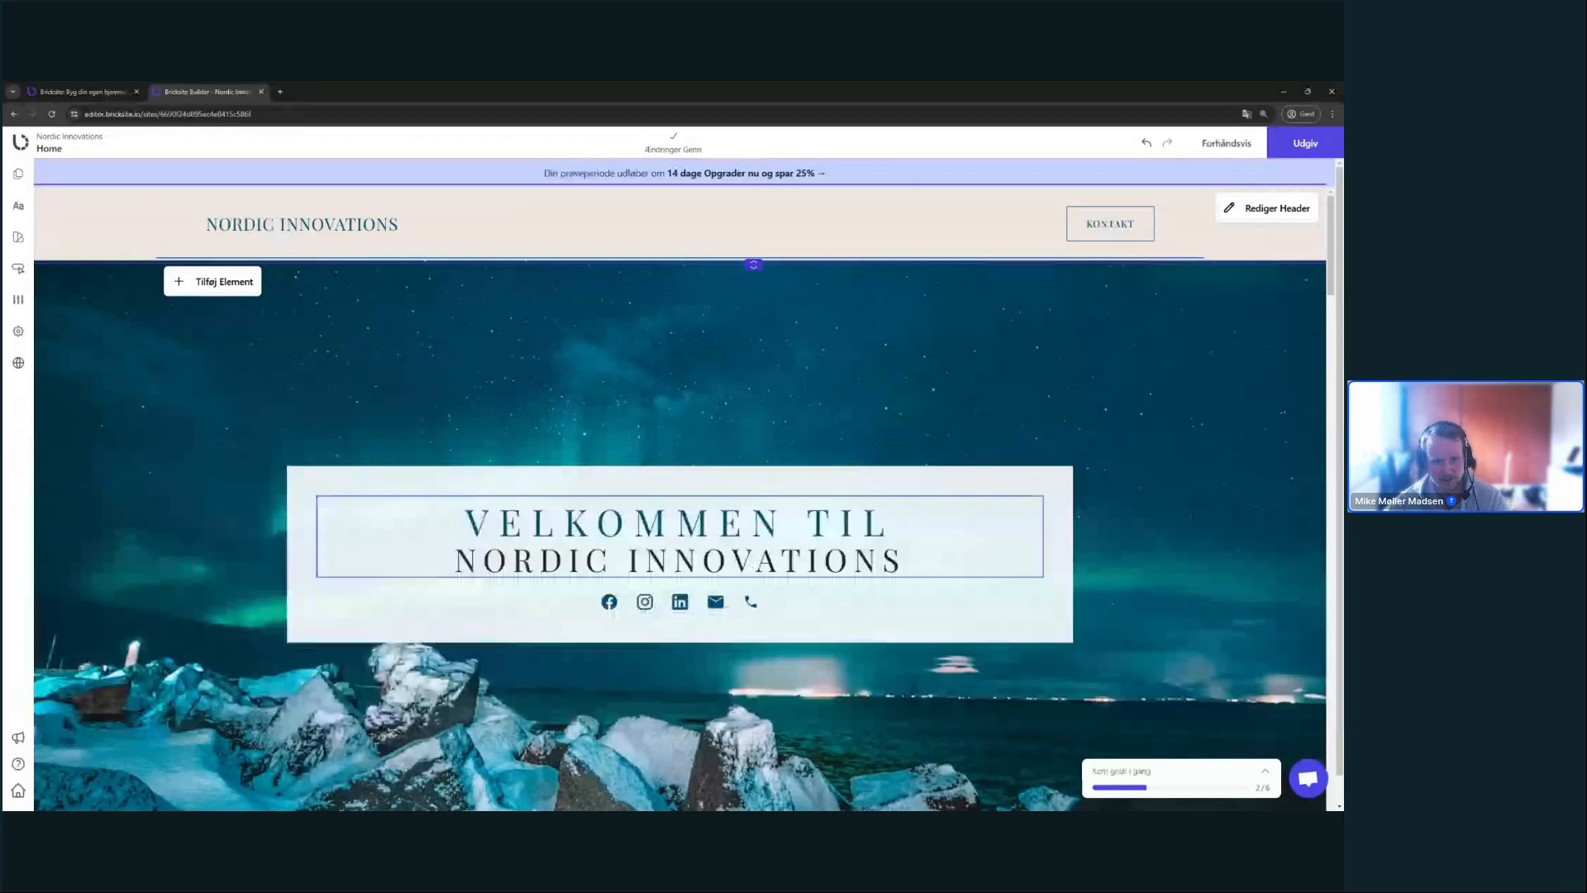
- Set the header's Menu Retning to Vandret and its Menu type to Dynamisk
{"action": "left_click", "coordinate": [1273, 208]}
{"action": "left_click_drag", "start_coordinate": [1195, 271], "coordinate": [1067, 348]}
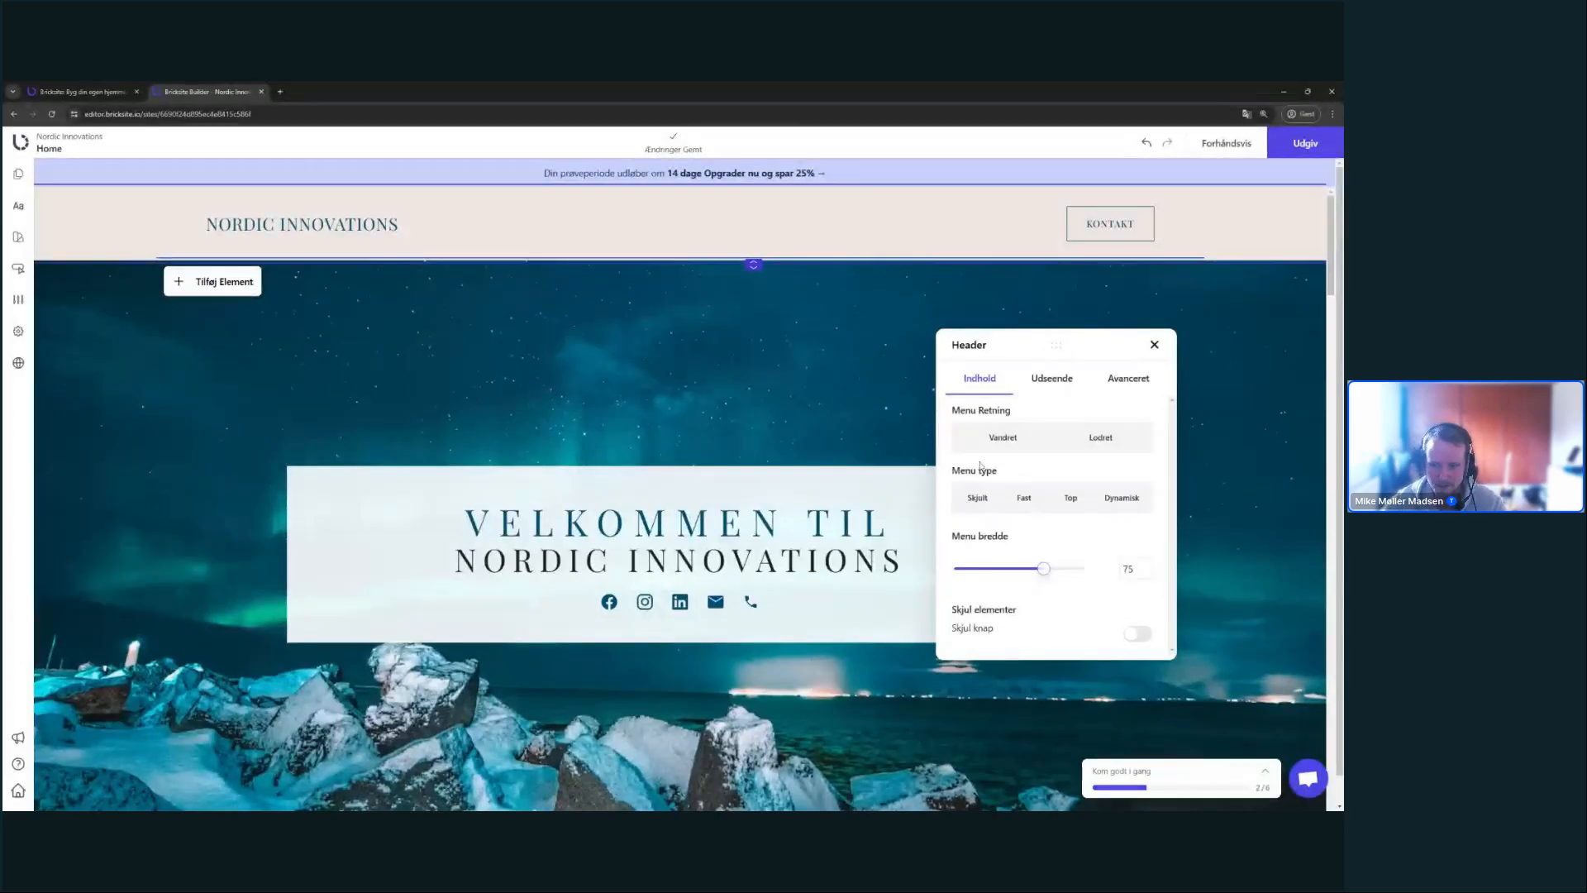
{"action": "left_click", "coordinate": [1155, 344]}
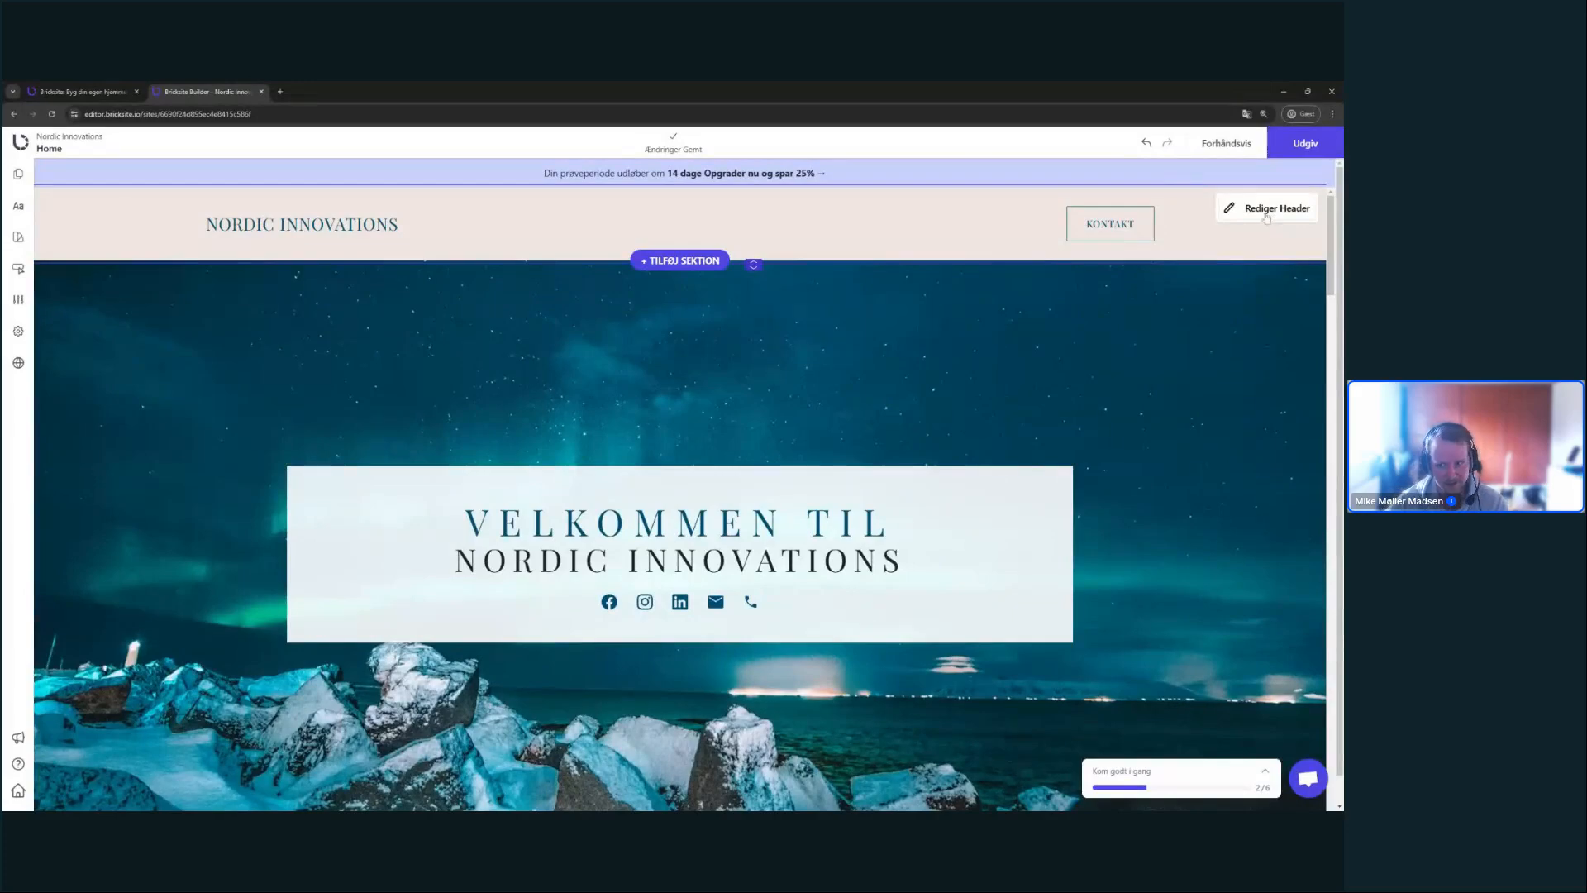
{"action": "left_click", "coordinate": [1265, 211]}
{"action": "left_click", "coordinate": [1267, 296]}
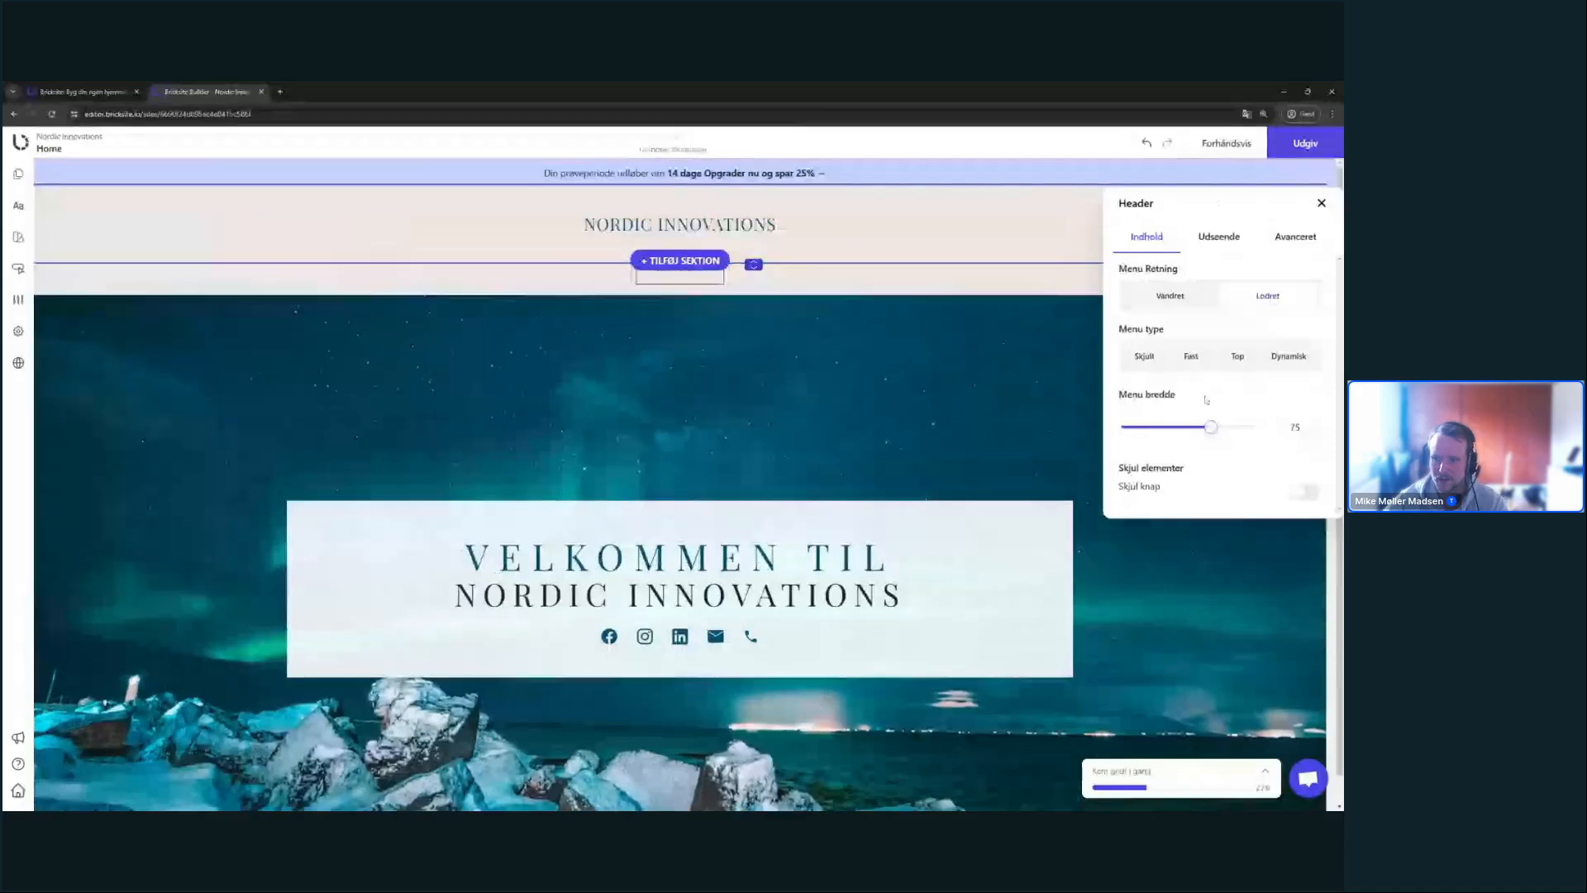
{"action": "left_click", "coordinate": [1169, 296]}
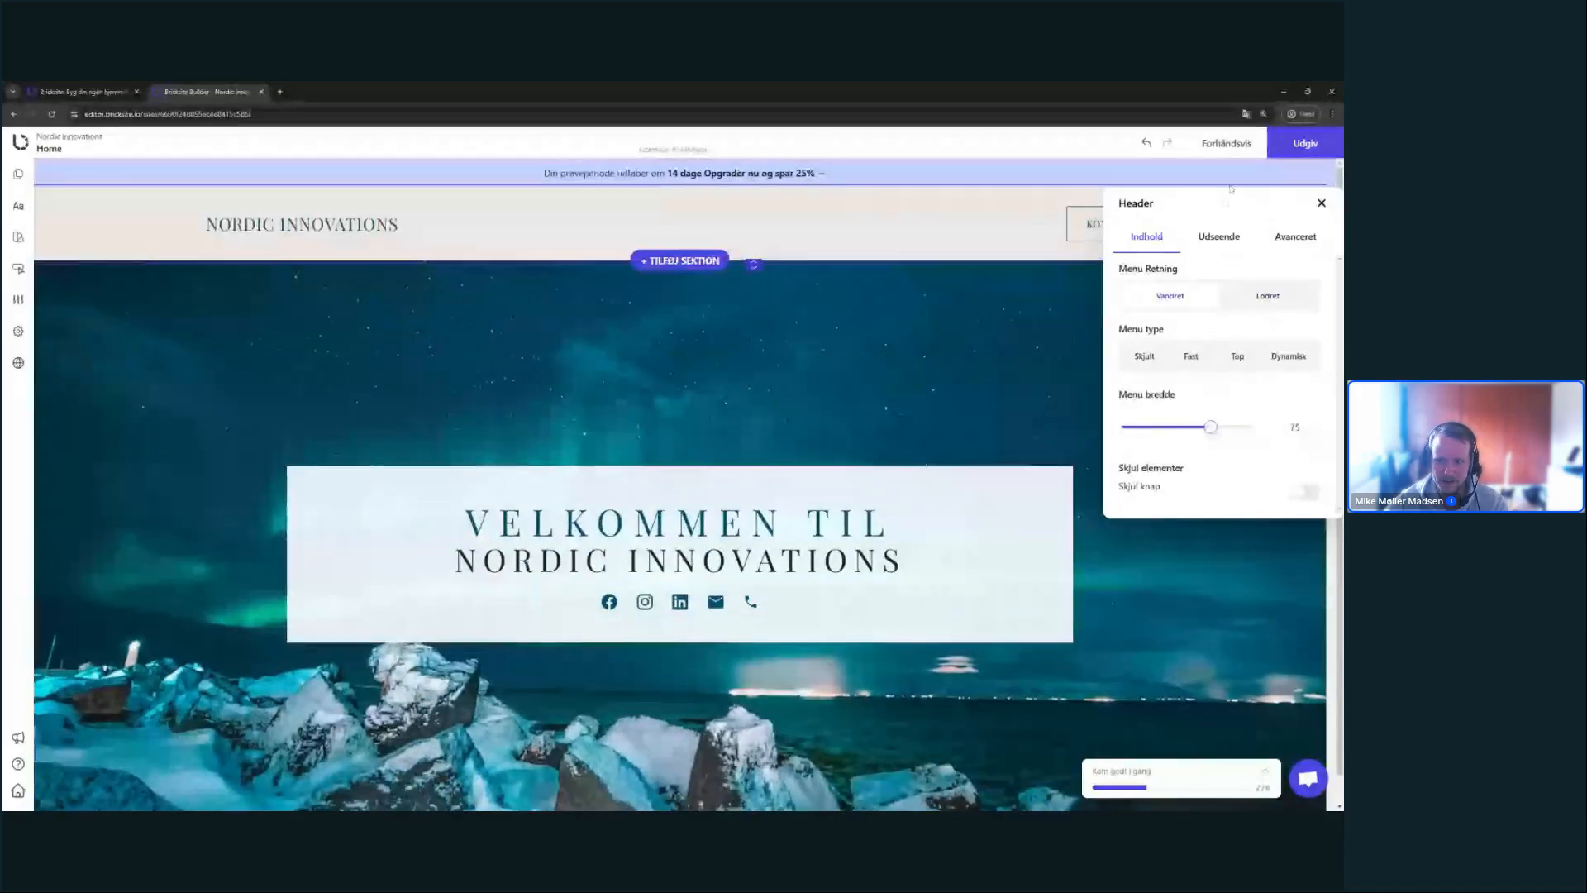
{"action": "left_click_drag", "start_coordinate": [1225, 202], "coordinate": [1162, 283]}
{"action": "left_click", "coordinate": [1228, 436]}
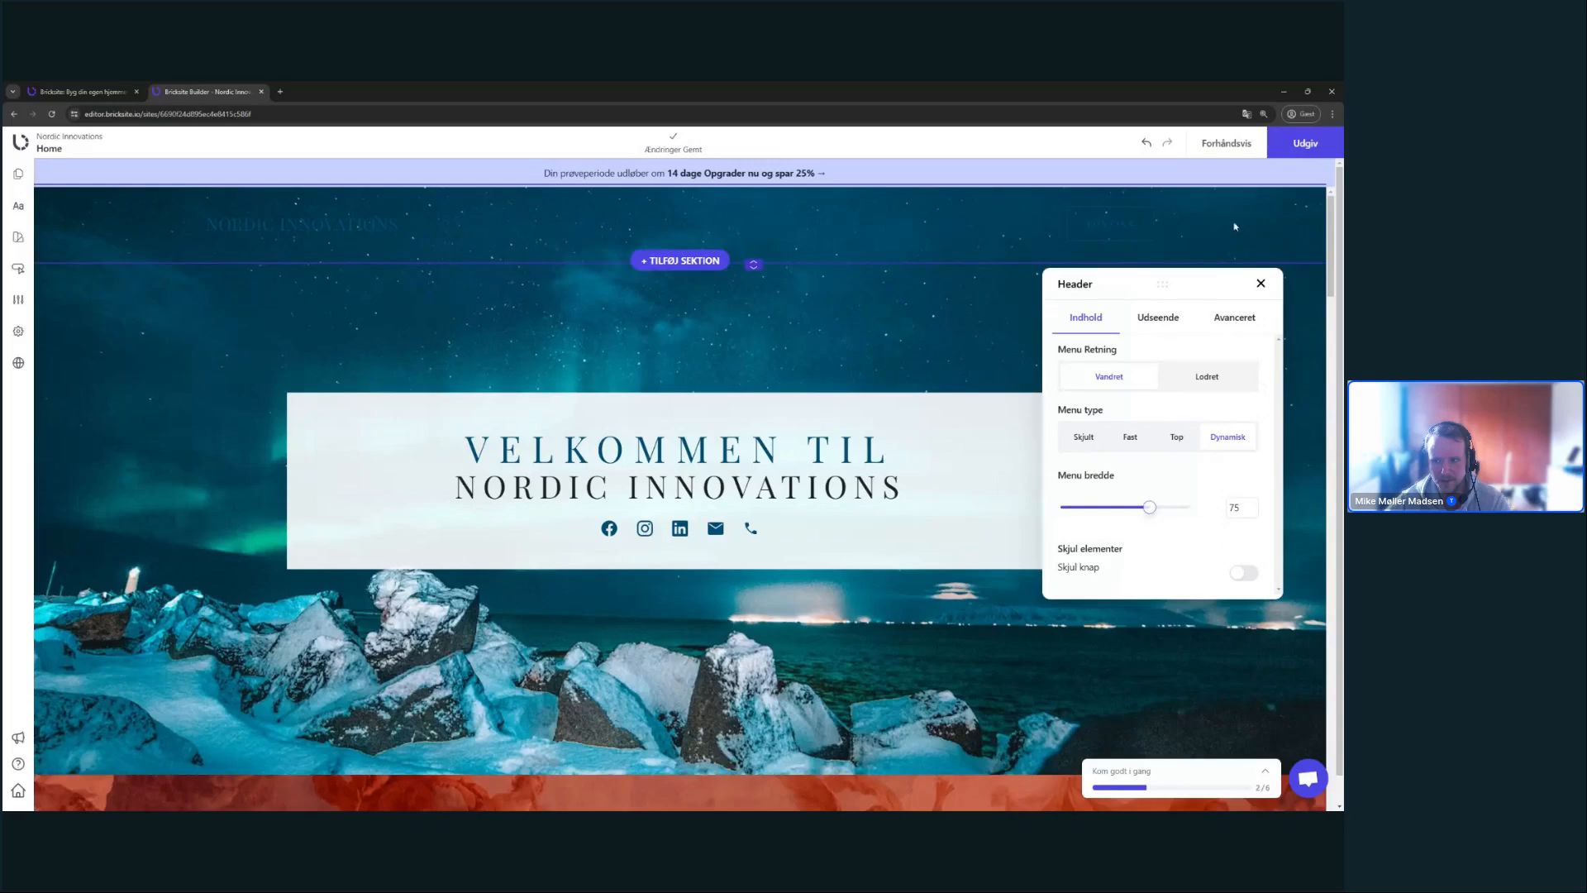
{"action": "scroll", "coordinate": [977, 290], "scroll_direction": "down", "scroll_amount": 2}
{"action": "scroll", "coordinate": [978, 290], "scroll_direction": "up", "scroll_amount": 2}
- Preview the page, scrolling to see the header turn solid, then go back to the editor
{"action": "left_click", "coordinate": [1226, 144]}
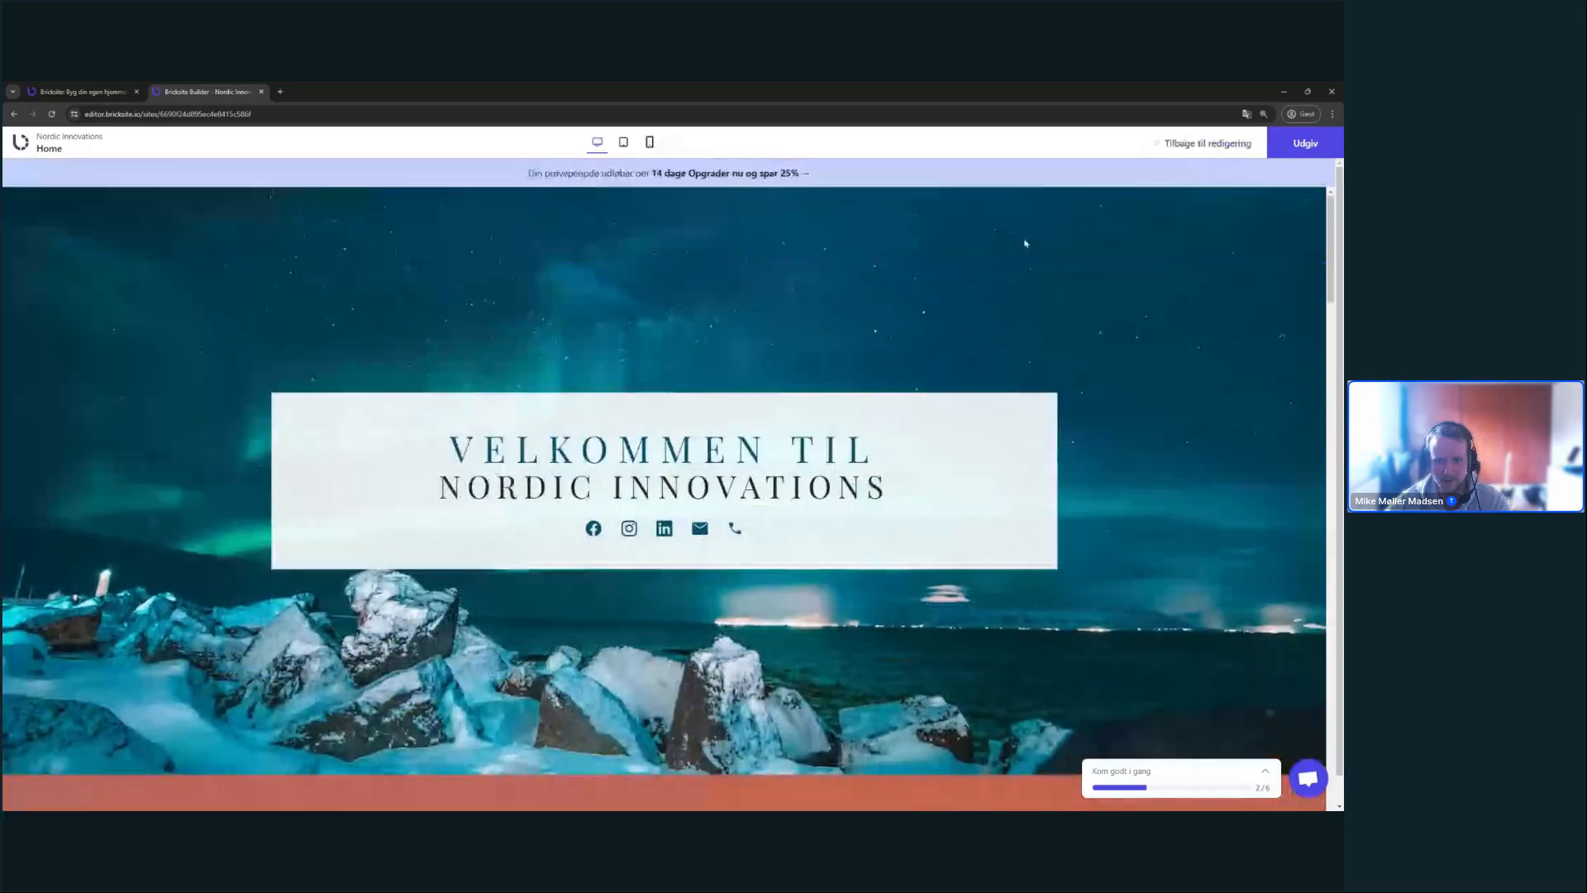
{"action": "scroll", "coordinate": [1024, 243], "scroll_direction": "down", "scroll_amount": 3}
{"action": "scroll", "coordinate": [744, 273], "scroll_direction": "up", "scroll_amount": 3}
{"action": "scroll", "coordinate": [732, 279], "scroll_direction": "down", "scroll_amount": 1}
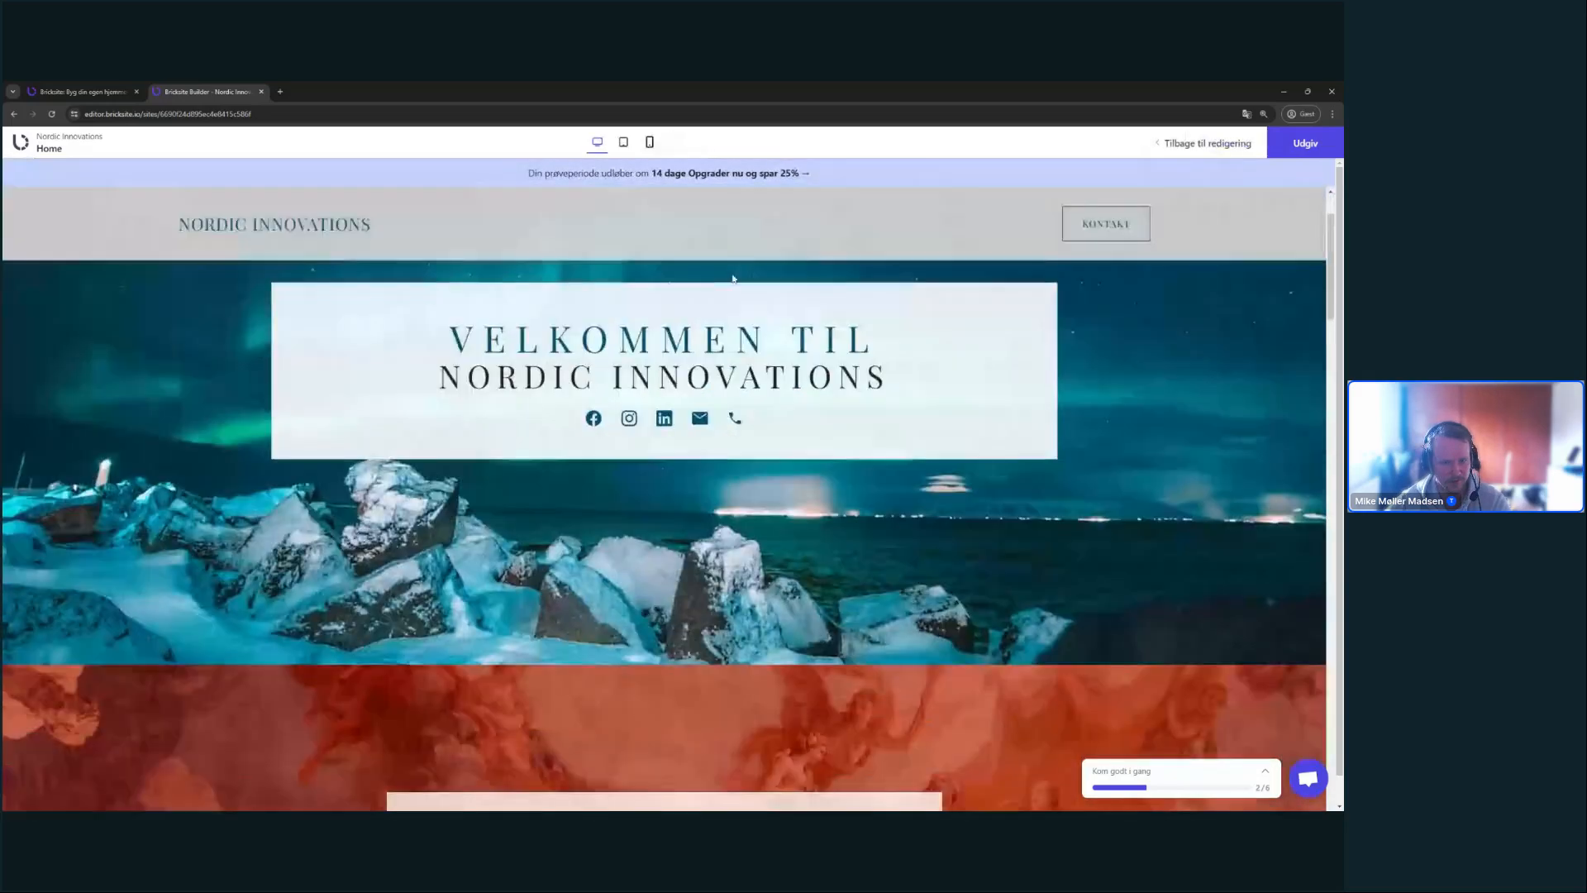
{"action": "scroll", "coordinate": [732, 278], "scroll_direction": "up", "scroll_amount": 1}
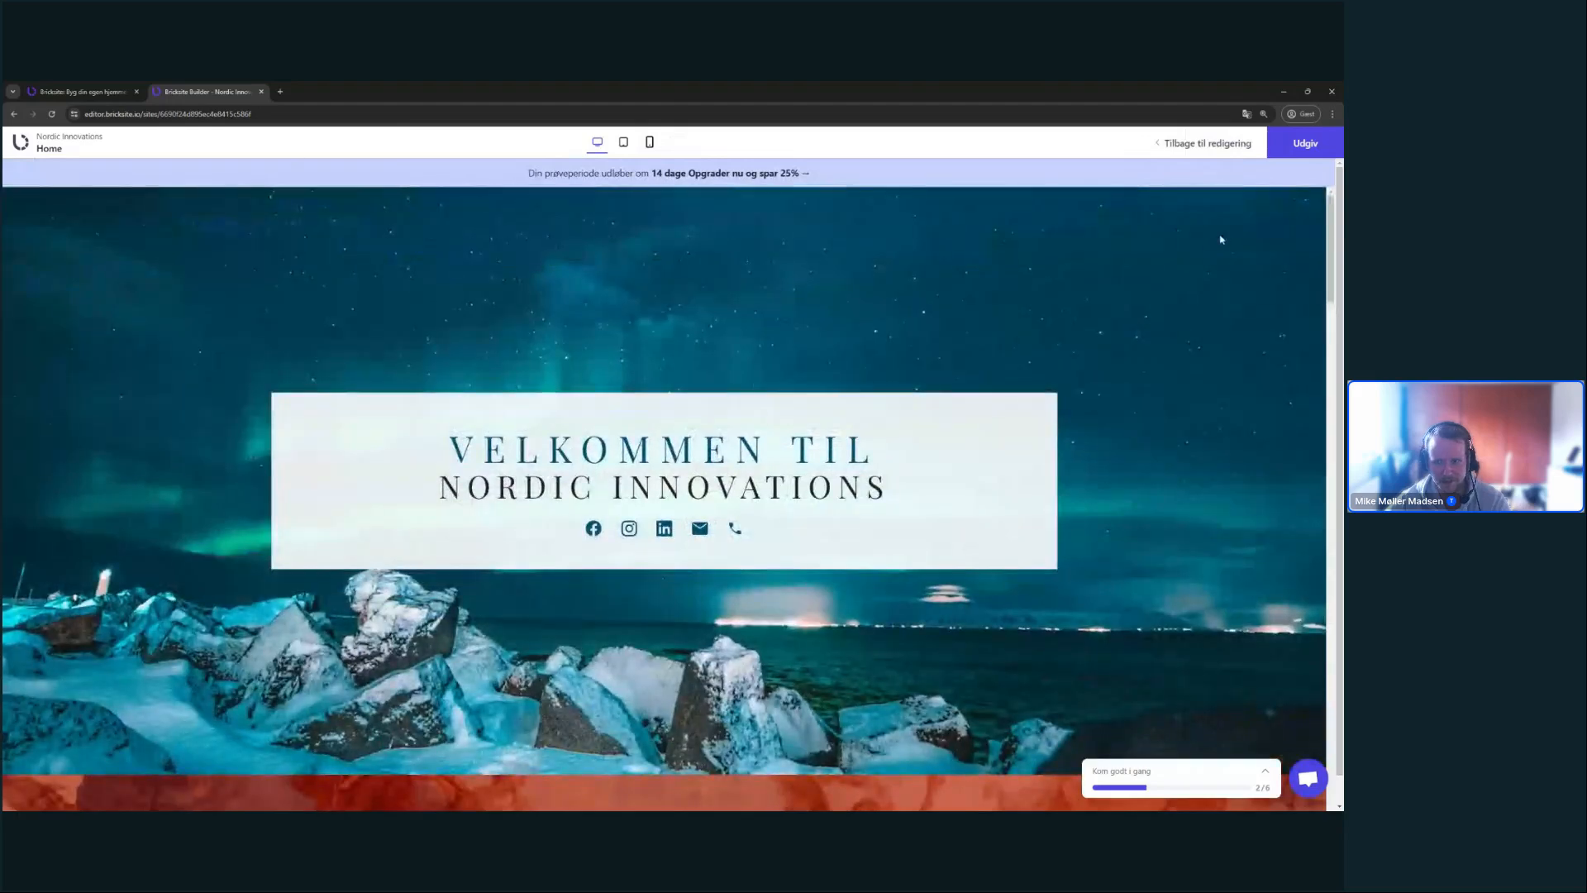
{"action": "scroll", "coordinate": [1221, 239], "scroll_direction": "down", "scroll_amount": 3}
{"action": "scroll", "coordinate": [1218, 234], "scroll_direction": "up", "scroll_amount": 3}
{"action": "left_click", "coordinate": [1208, 145]}
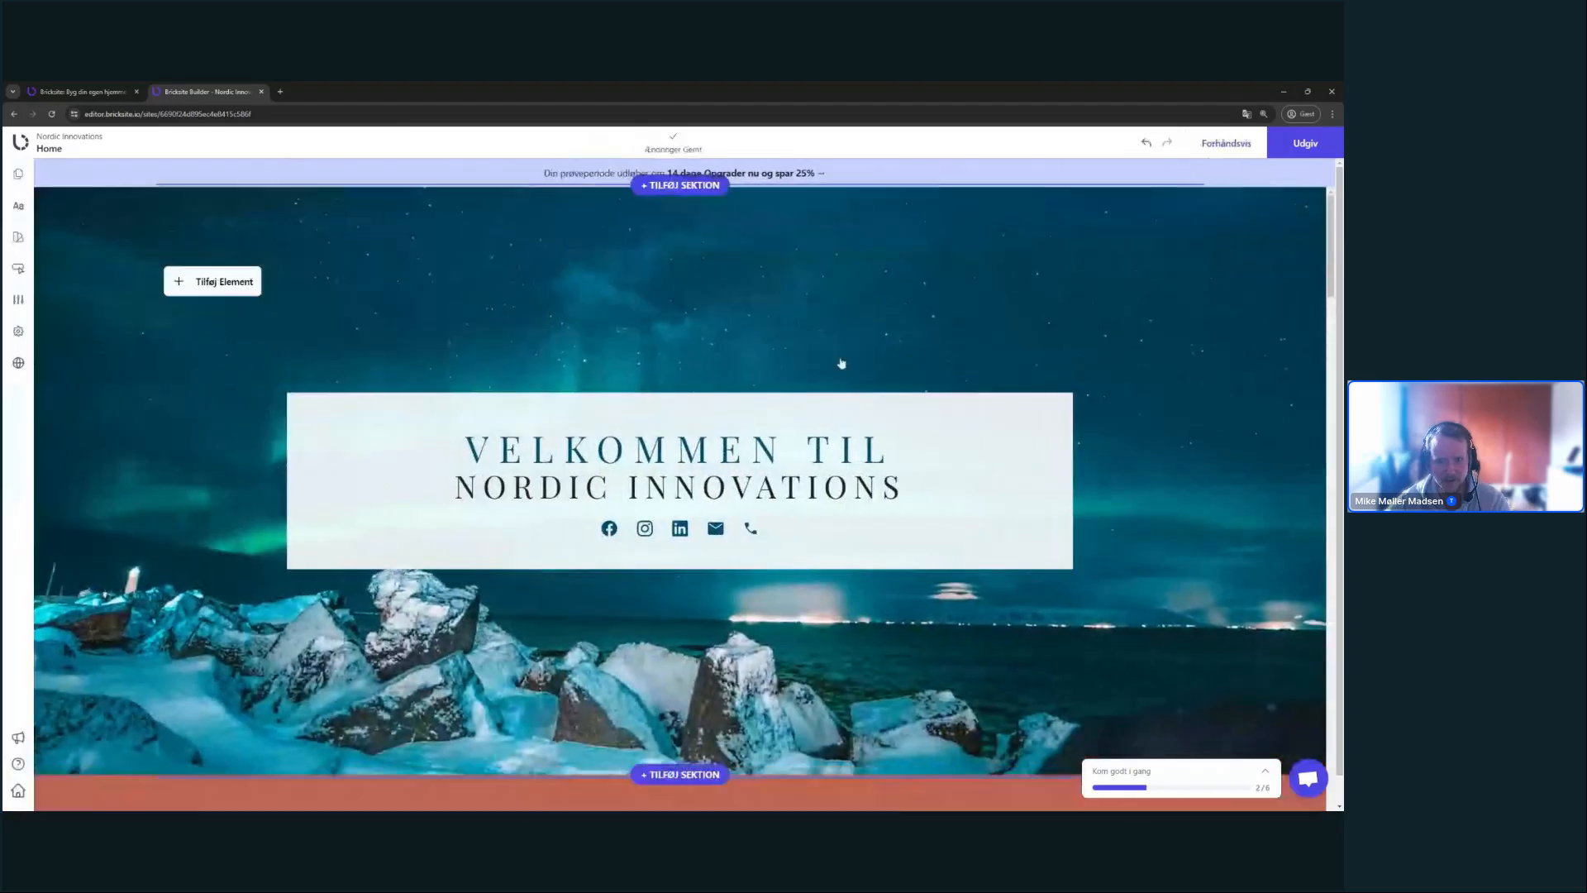
- Preview the page a second time, then return to editing
{"action": "scroll", "coordinate": [753, 568], "scroll_direction": "down", "scroll_amount": 2}
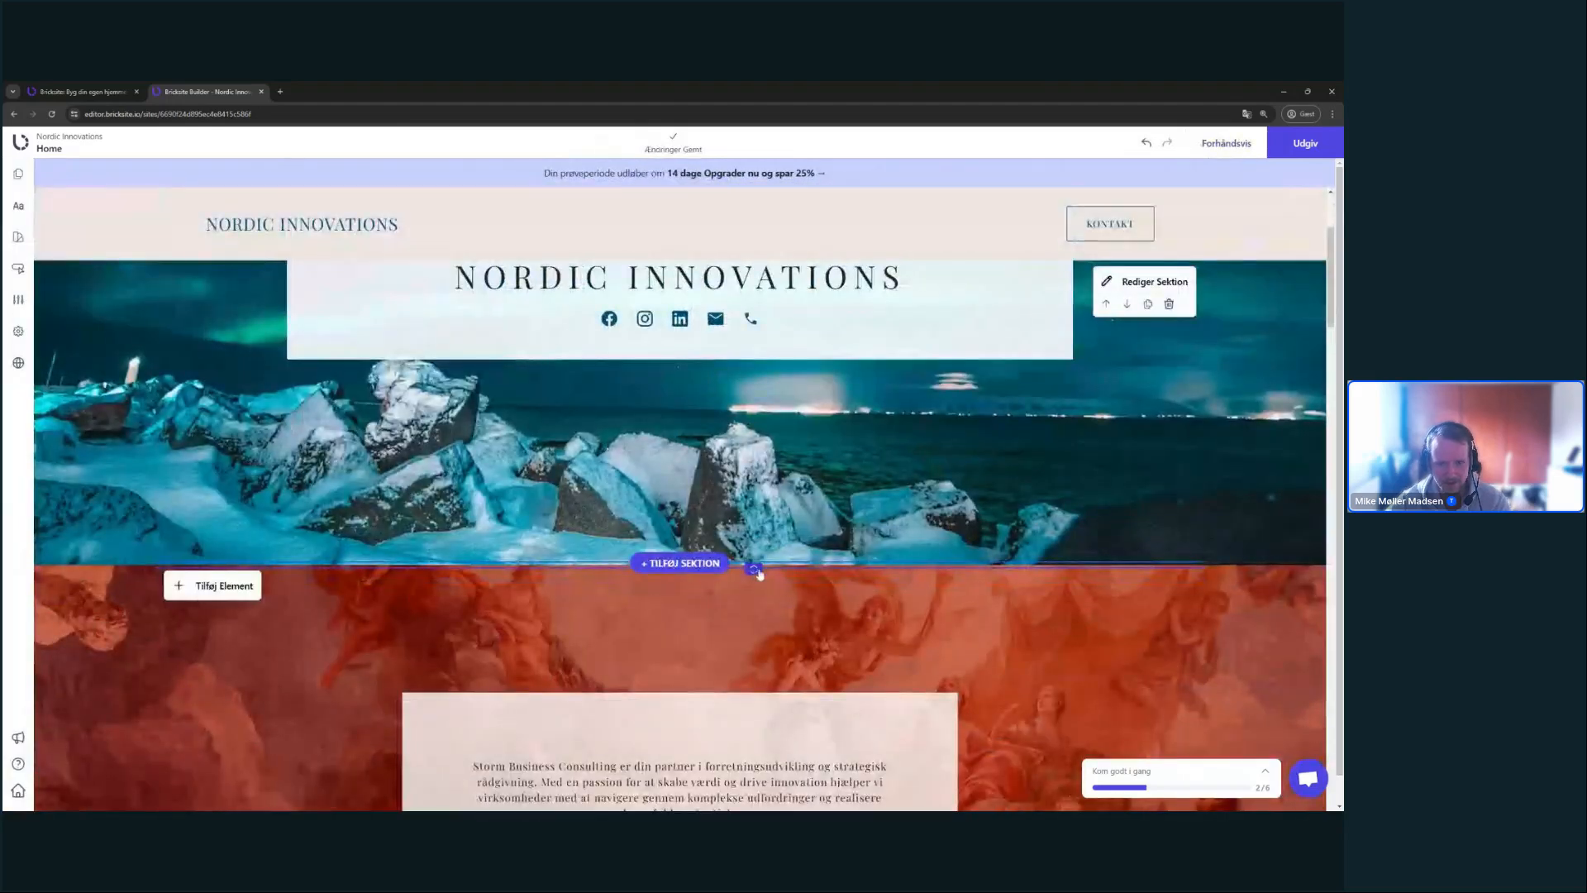
{"action": "scroll", "coordinate": [759, 572], "scroll_direction": "up", "scroll_amount": 3}
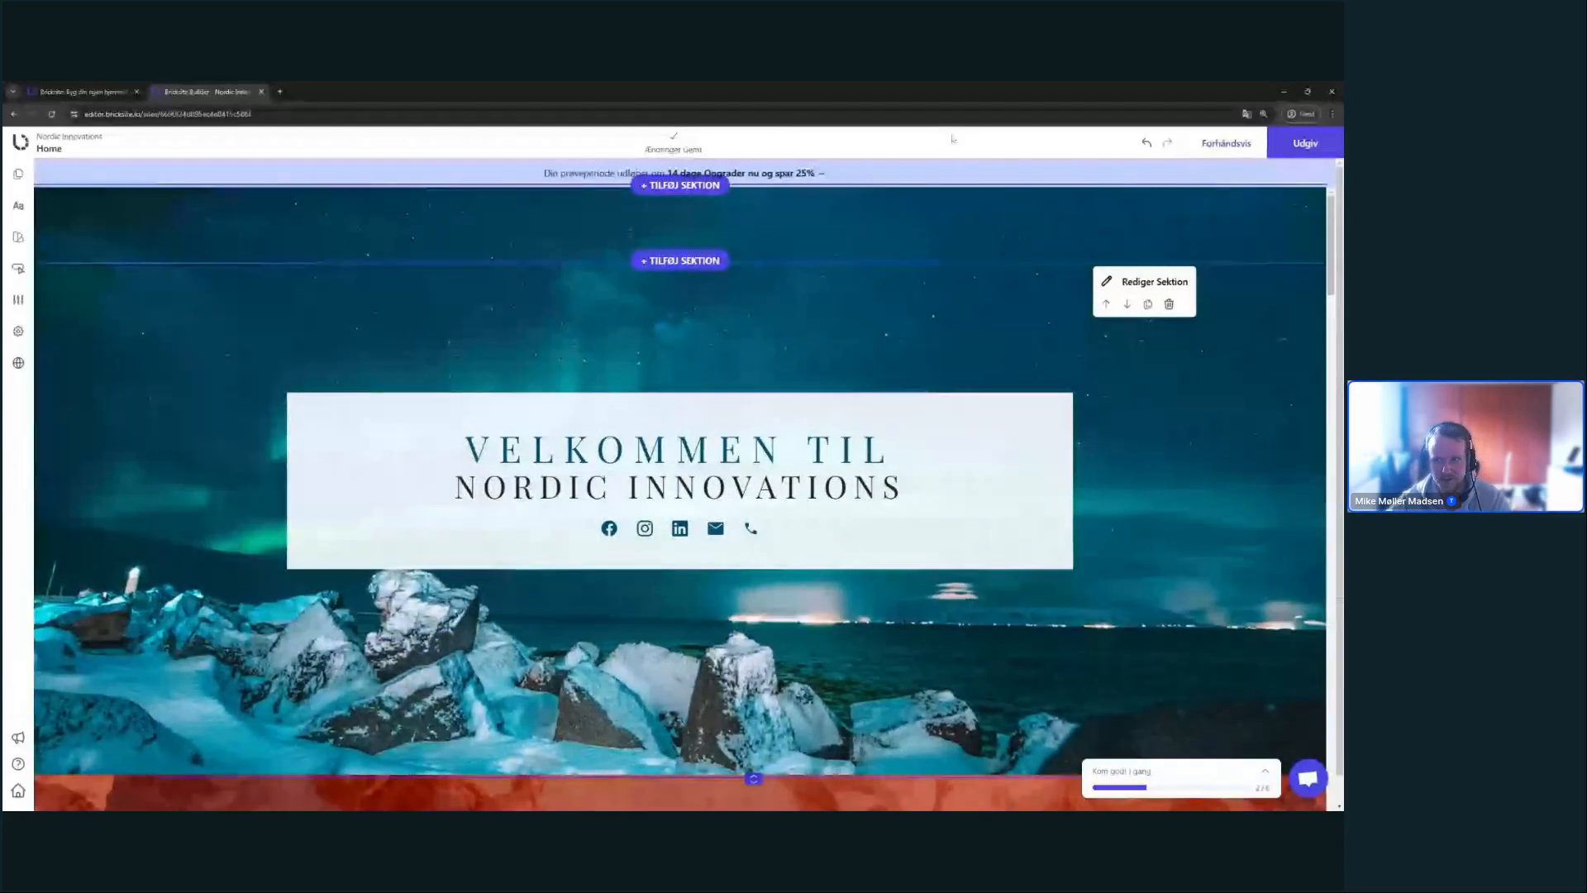
{"action": "left_click", "coordinate": [1228, 145]}
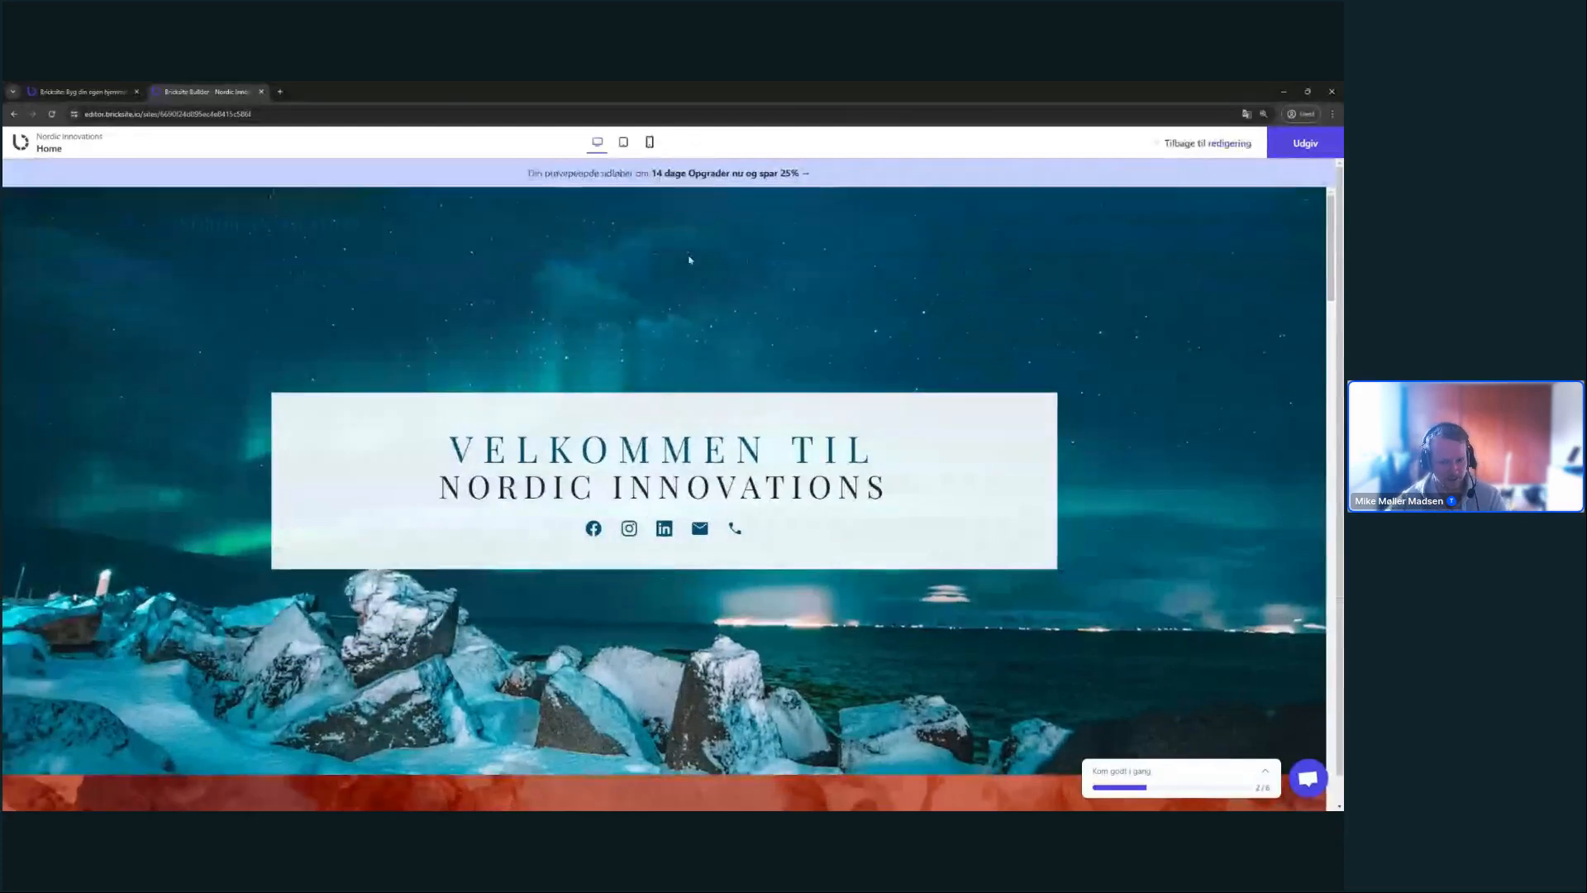
{"action": "scroll", "coordinate": [644, 416], "scroll_direction": "down", "scroll_amount": 1}
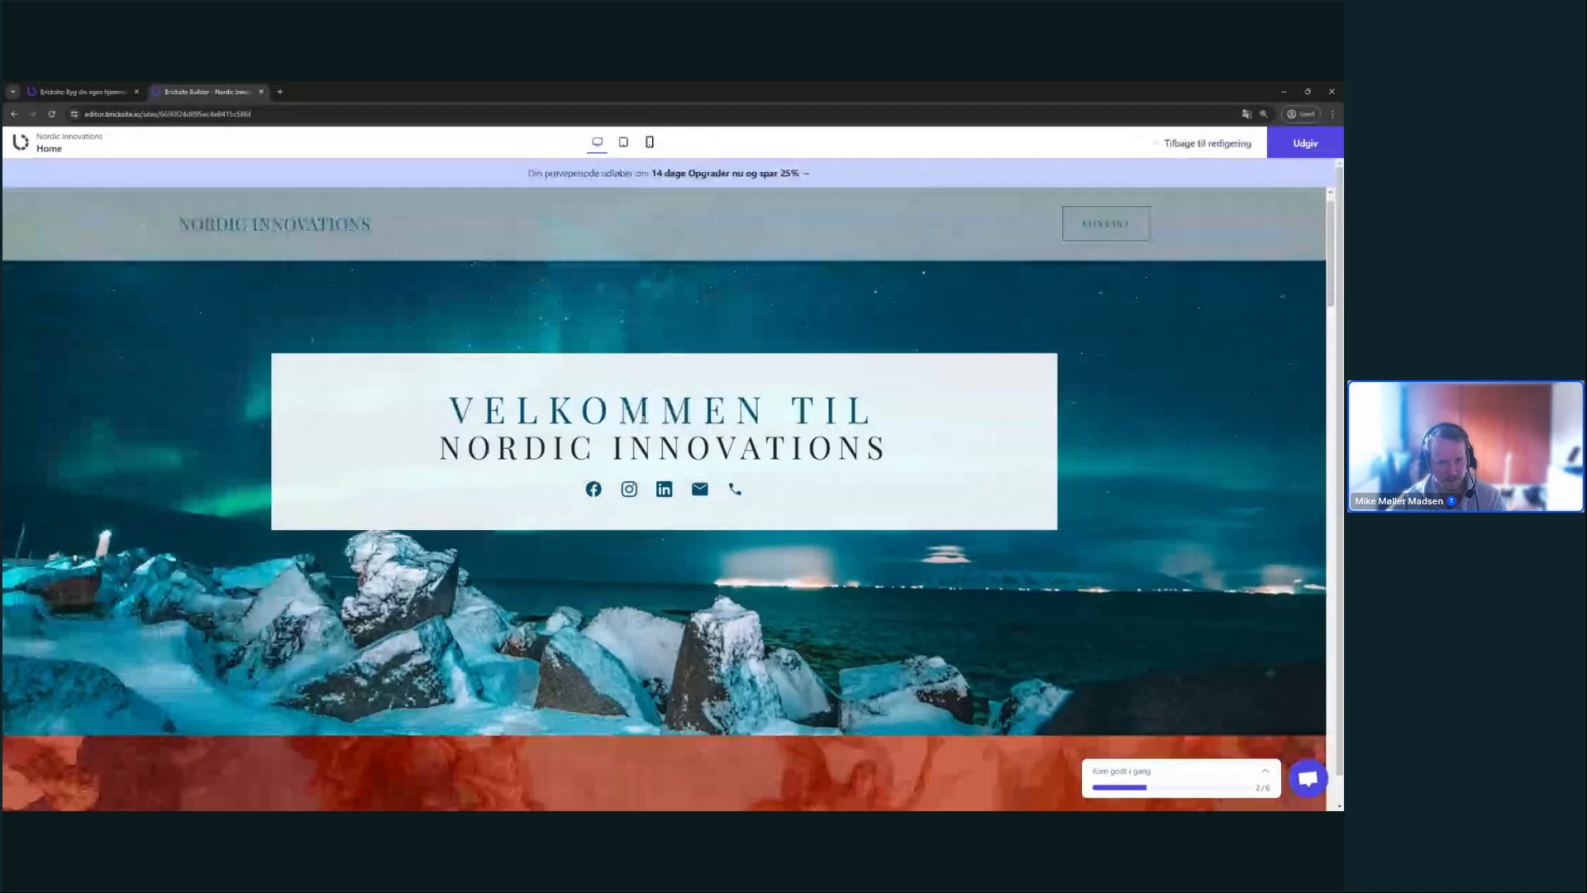
{"action": "scroll", "coordinate": [642, 414], "scroll_direction": "down", "scroll_amount": 1}
{"action": "scroll", "coordinate": [291, 220], "scroll_direction": "up", "scroll_amount": 2}
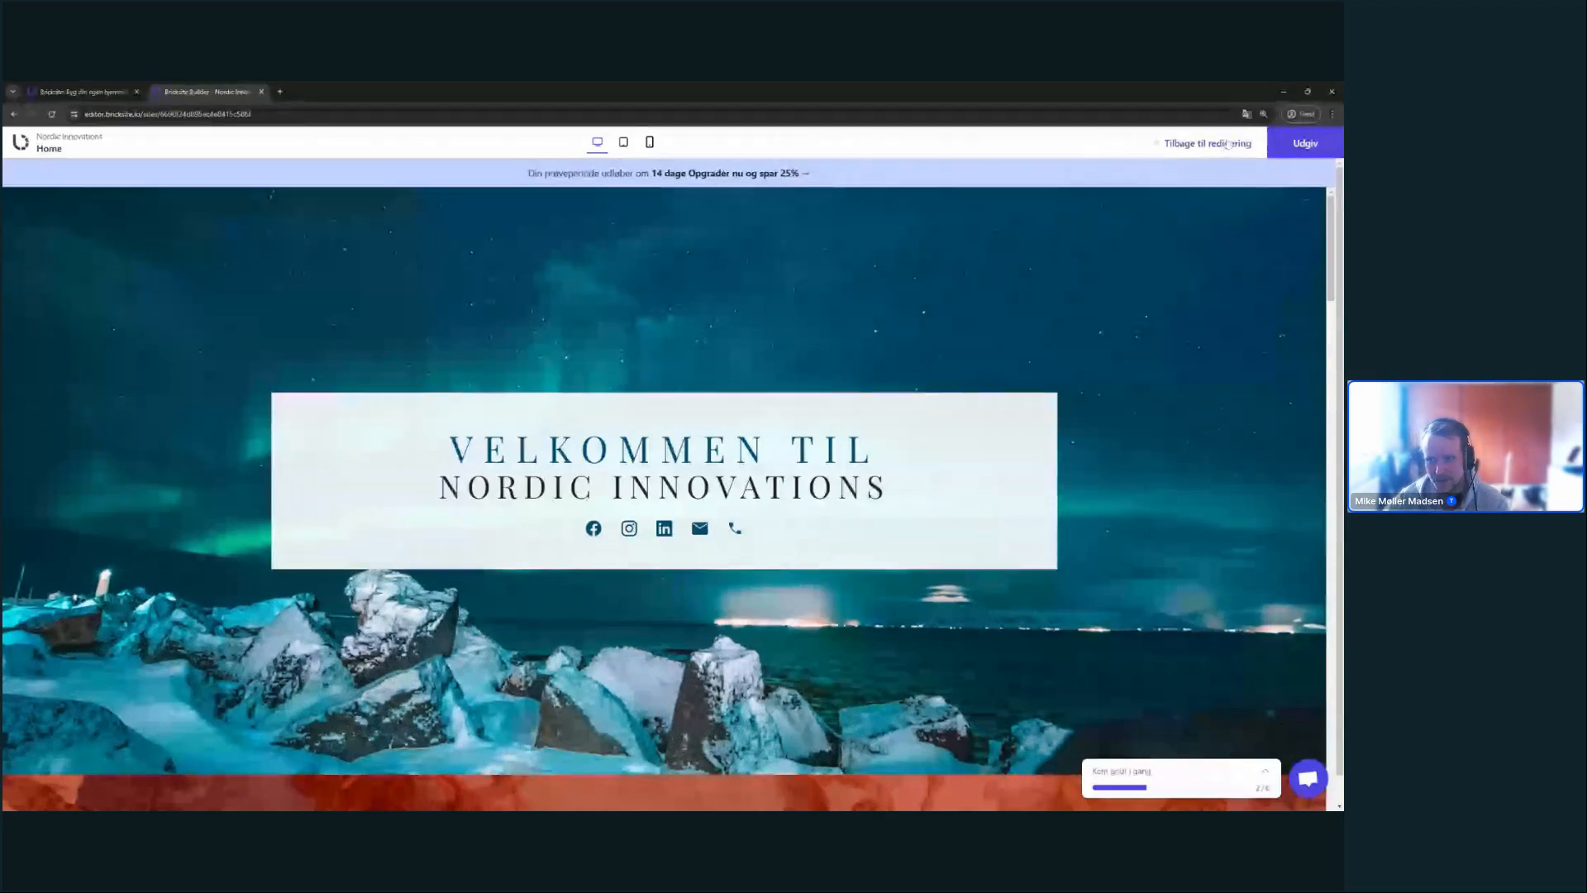
{"action": "left_click", "coordinate": [1208, 143]}
- Drag the hero section's height handle down to enlarge it, fine-tune it, then preview the page
{"action": "scroll", "coordinate": [899, 311], "scroll_direction": "down", "scroll_amount": 3}
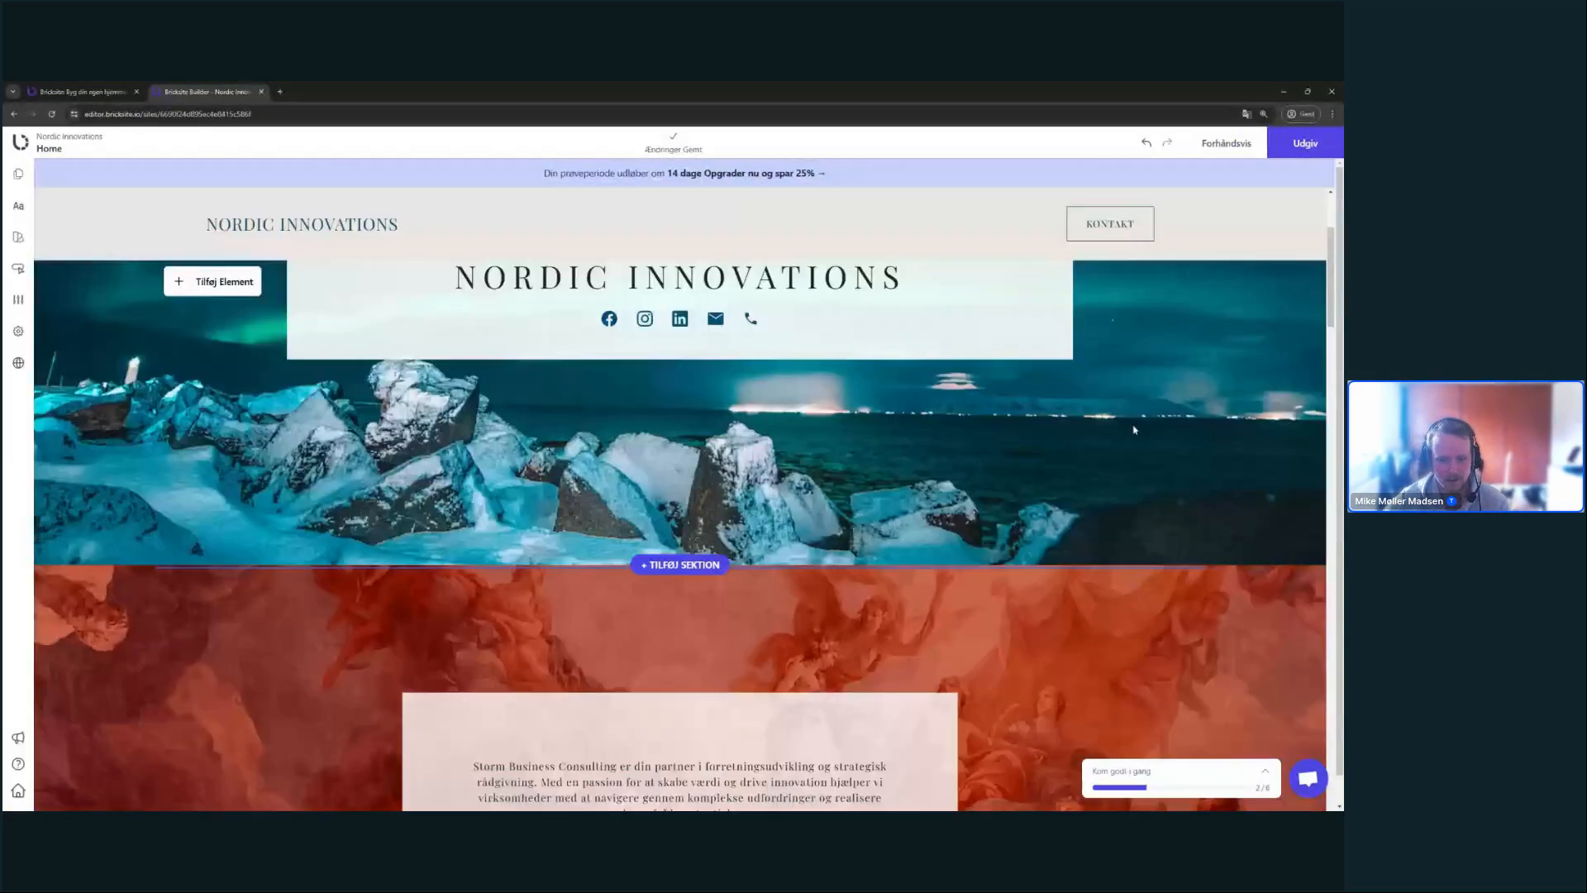
{"action": "scroll", "coordinate": [899, 311], "scroll_direction": "up", "scroll_amount": 3}
{"action": "scroll", "coordinate": [777, 757], "scroll_direction": "down", "scroll_amount": 3}
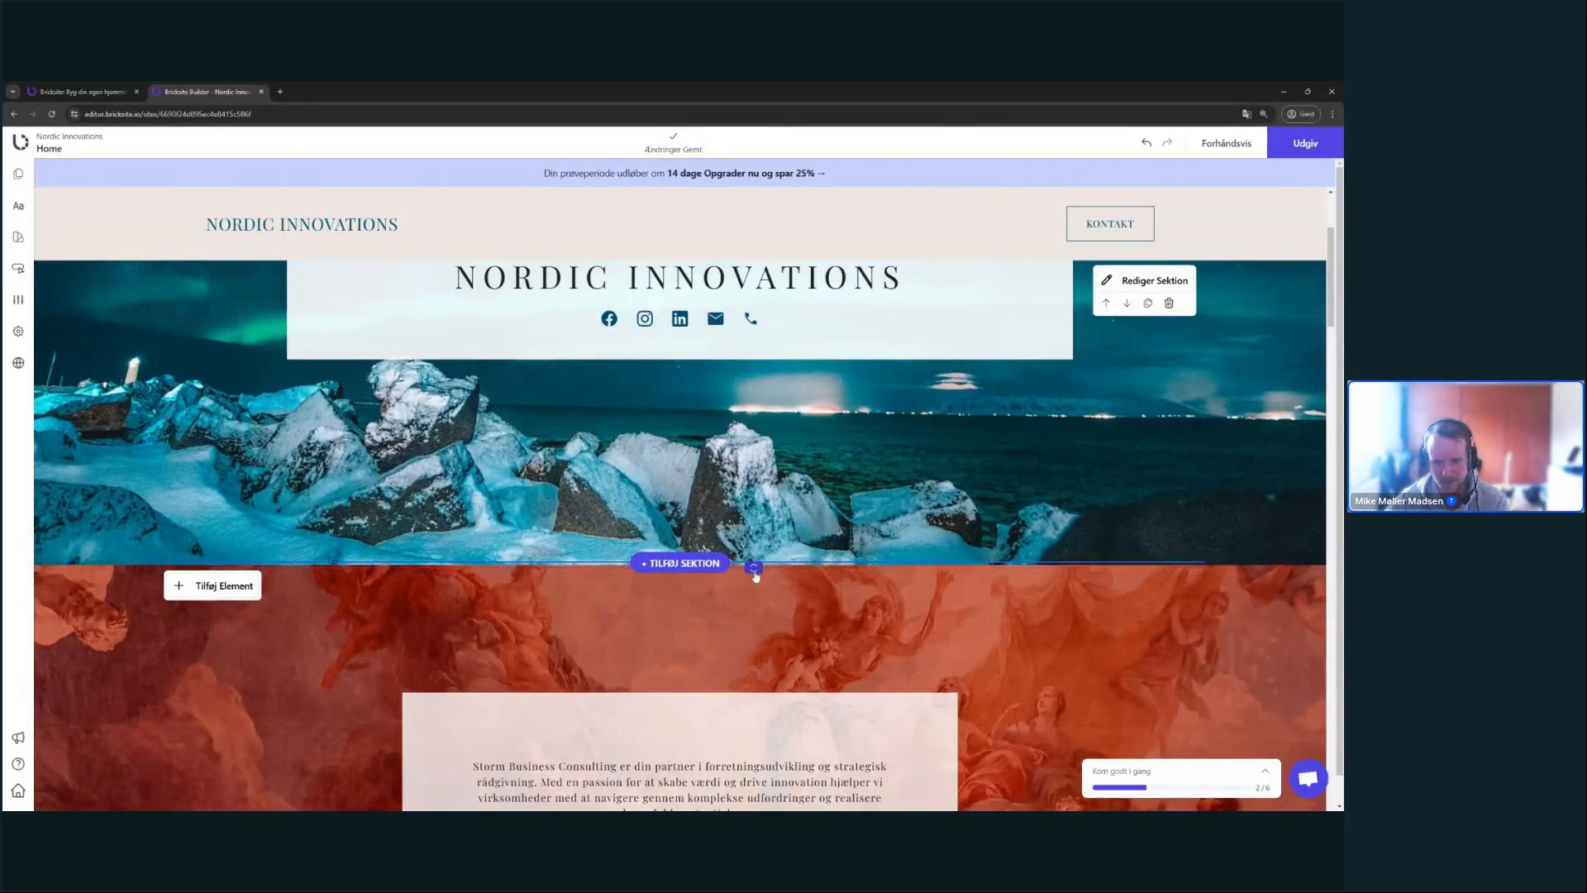
{"action": "left_click_drag", "start_coordinate": [753, 571], "coordinate": [747, 656]}
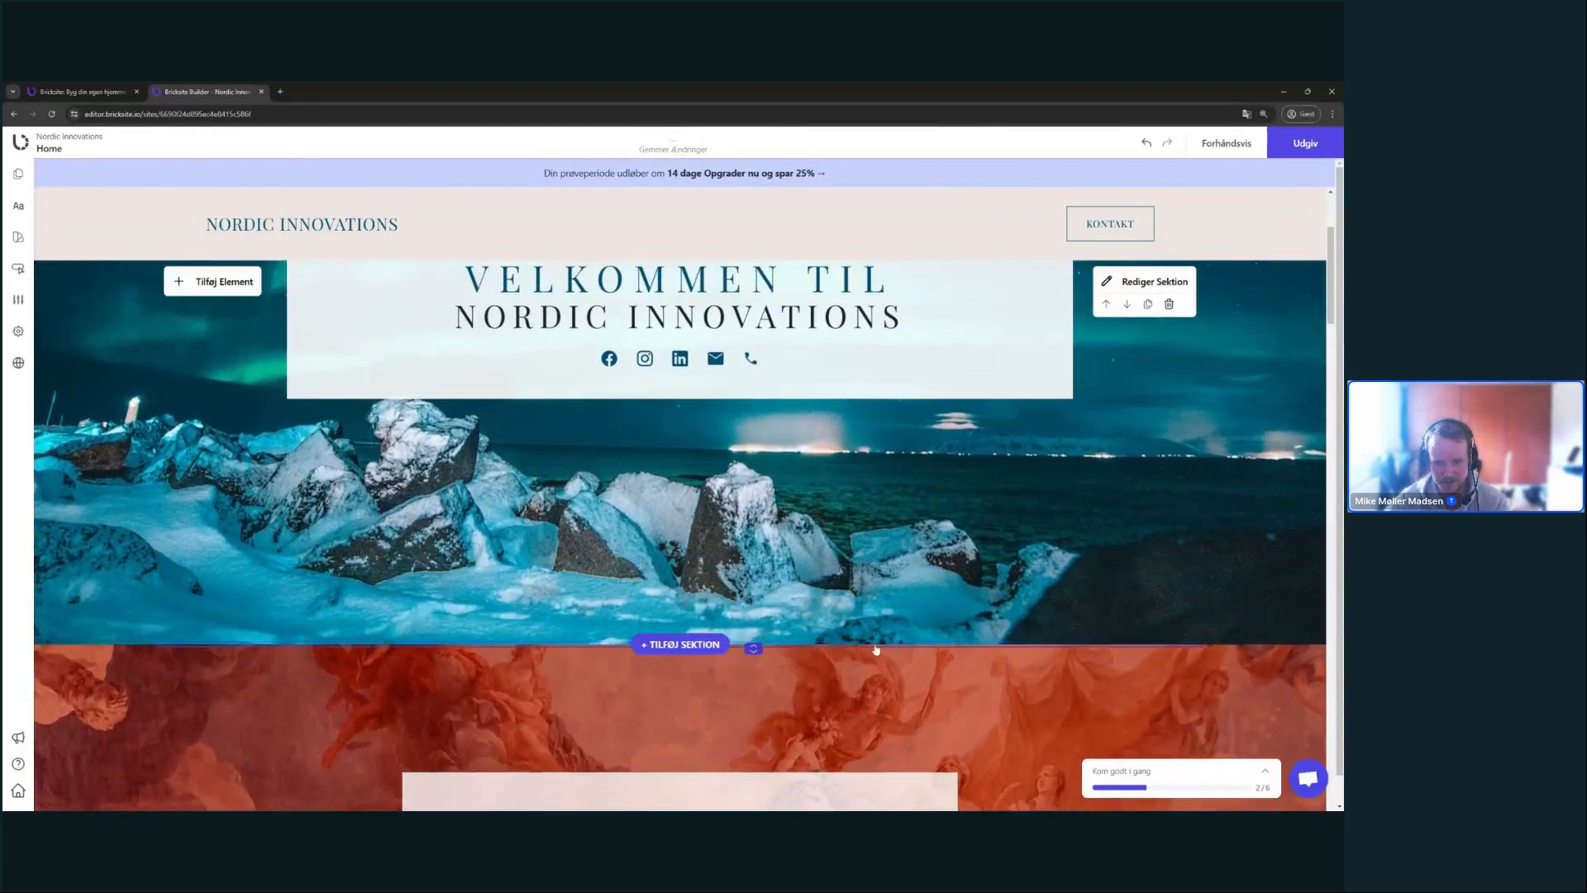
{"action": "scroll", "coordinate": [1009, 533], "scroll_direction": "down", "scroll_amount": 1}
{"action": "scroll", "coordinate": [1061, 451], "scroll_direction": "up", "scroll_amount": 4}
{"action": "scroll", "coordinate": [1061, 445], "scroll_direction": "down", "scroll_amount": 2}
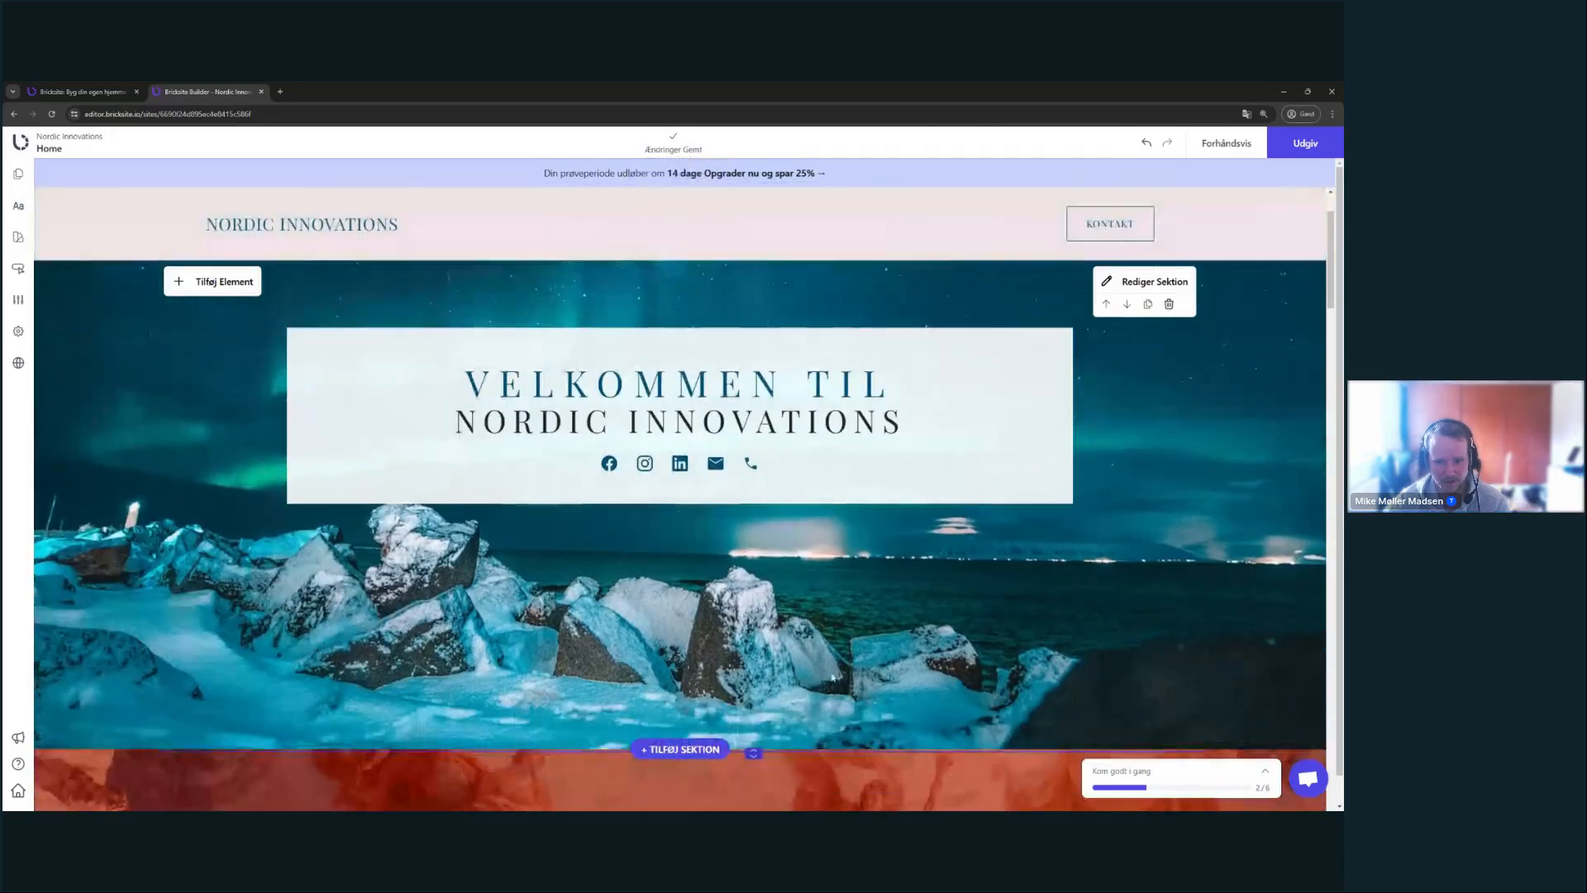
{"action": "left_click_drag", "start_coordinate": [757, 754], "coordinate": [764, 738]}
{"action": "scroll", "coordinate": [811, 690], "scroll_direction": "up", "scroll_amount": 2}
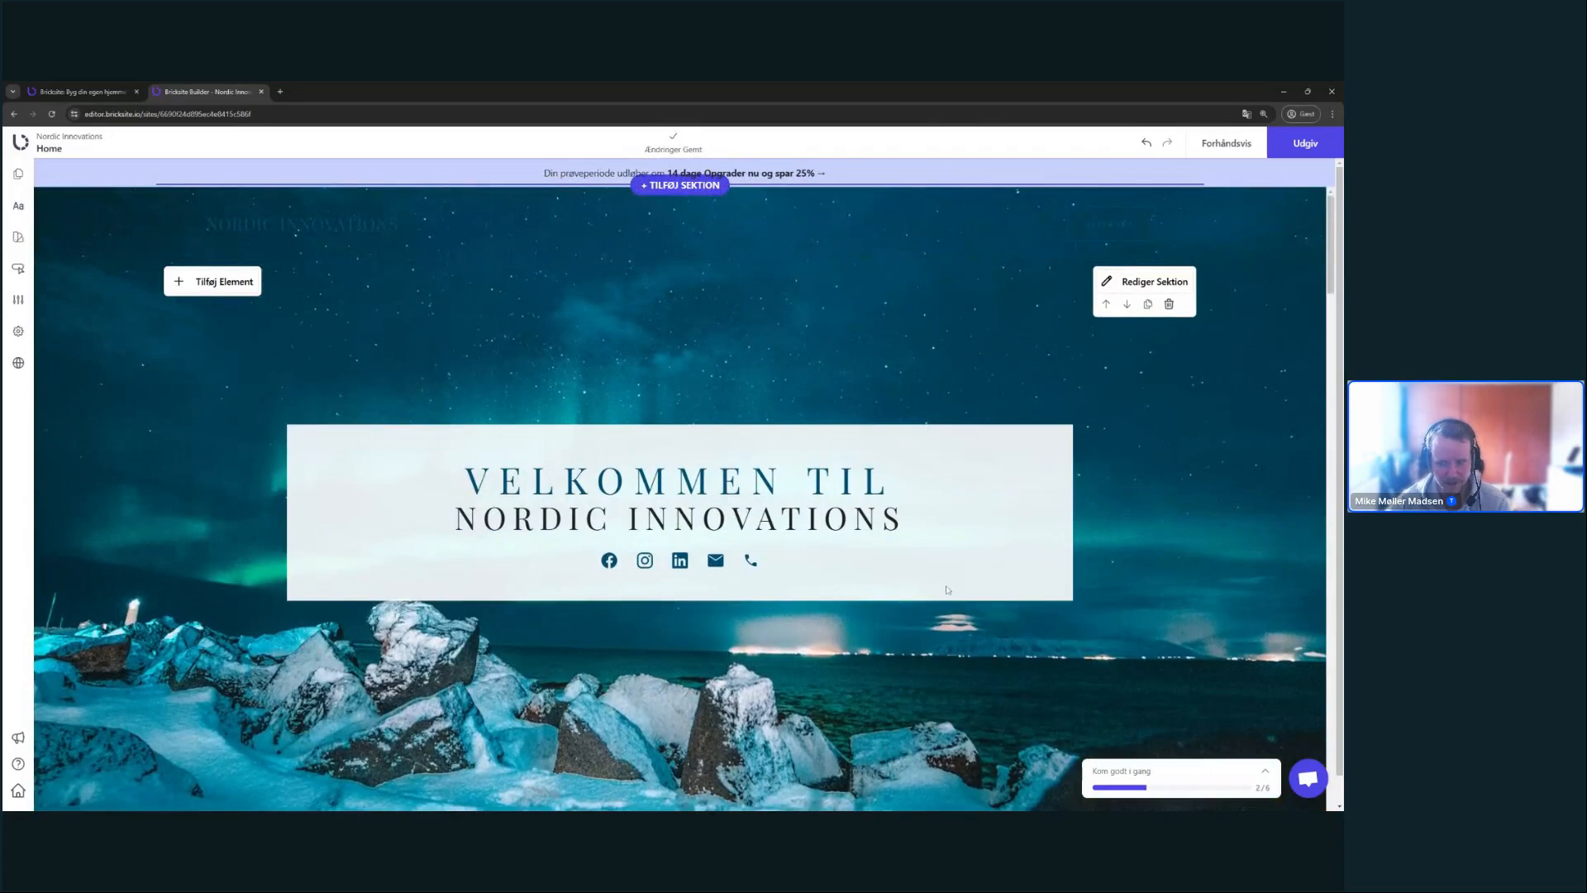
{"action": "left_click", "coordinate": [1227, 143]}
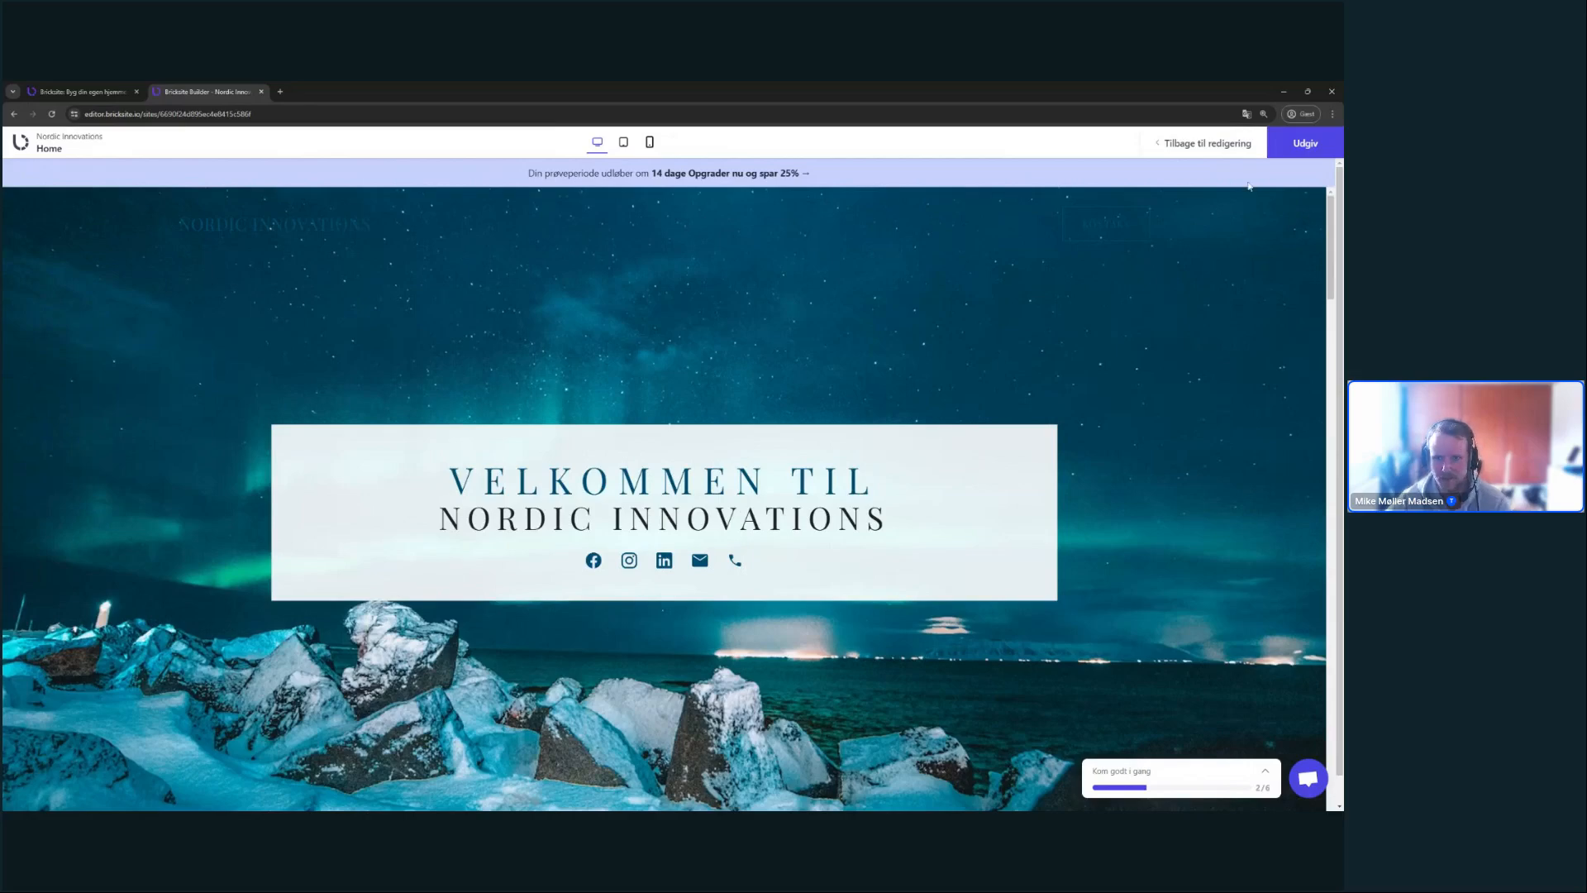
{"action": "left_click", "coordinate": [1232, 145]}
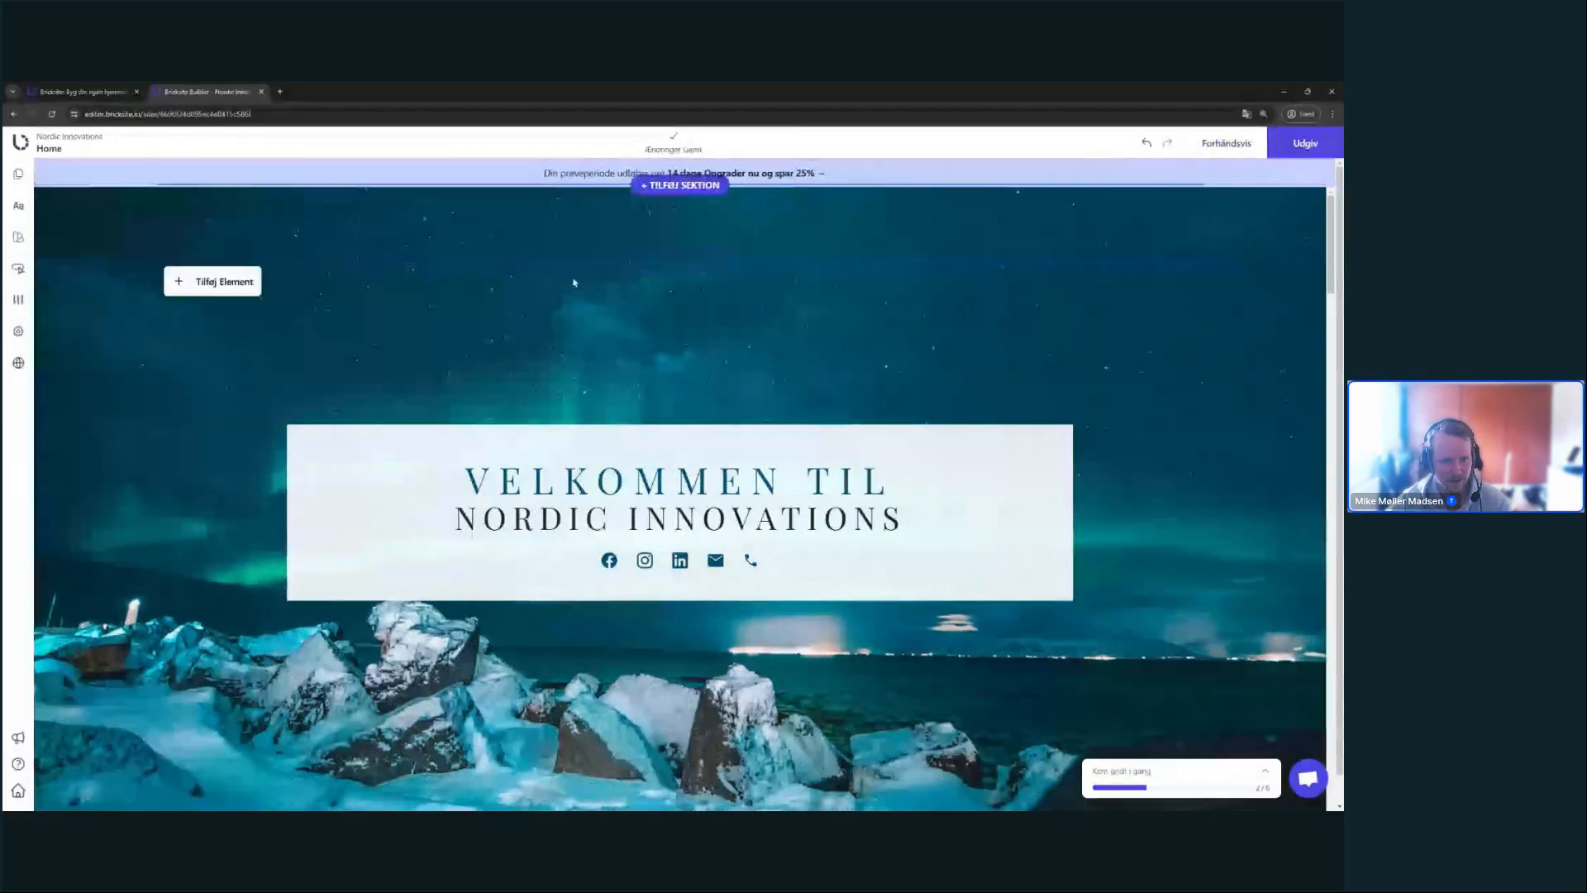
{"action": "scroll", "coordinate": [1126, 331], "scroll_direction": "down", "scroll_amount": 3}
{"action": "scroll", "coordinate": [1125, 330], "scroll_direction": "up", "scroll_amount": 3}
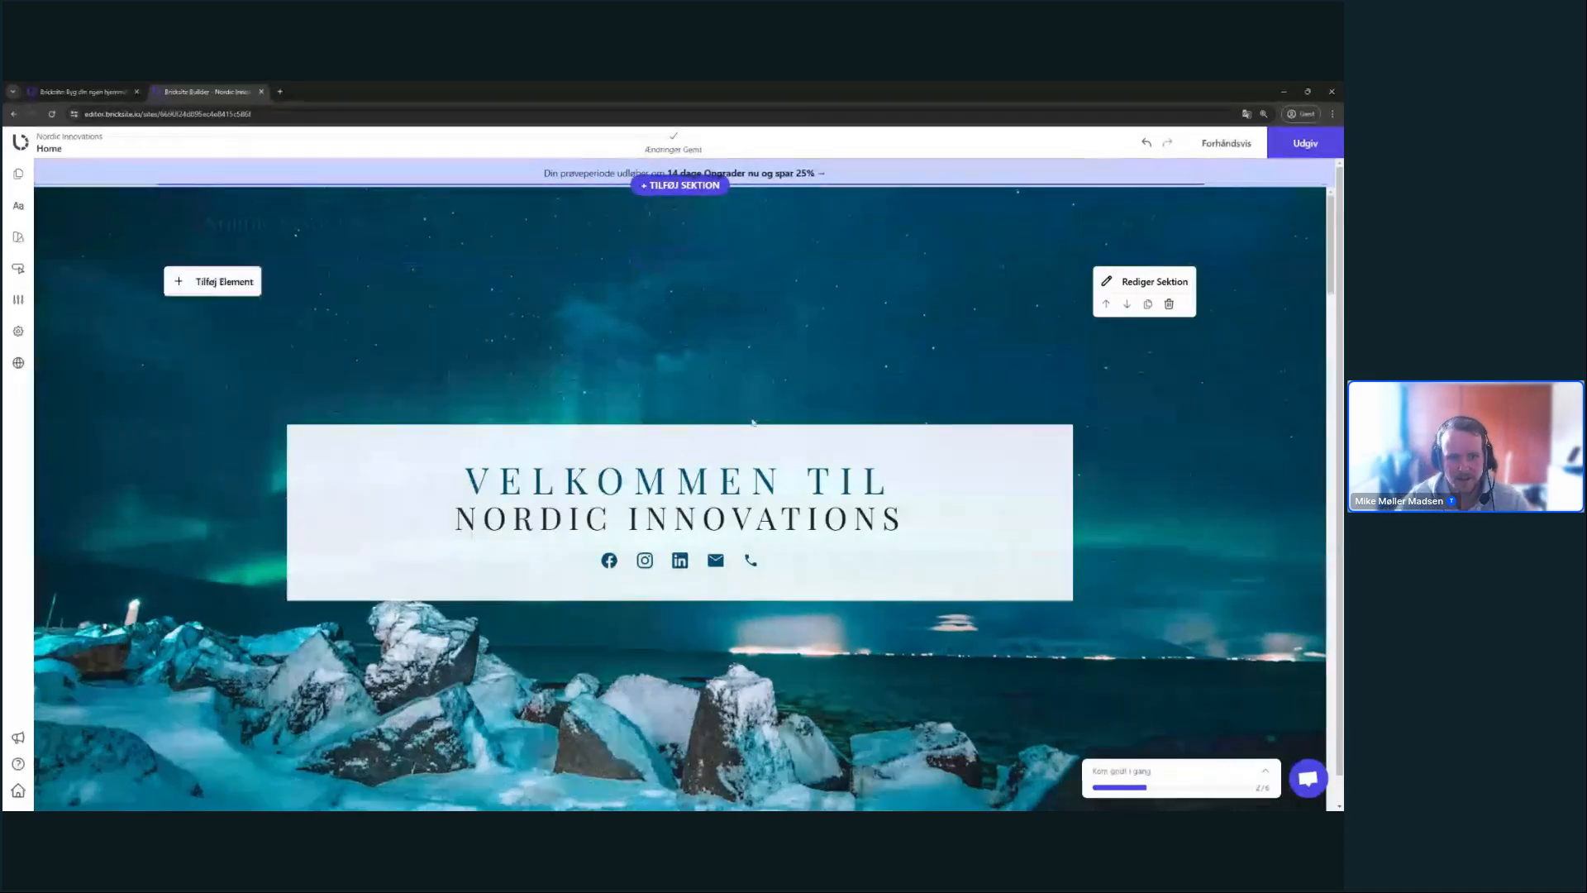
{"action": "scroll", "coordinate": [736, 433], "scroll_direction": "down", "scroll_amount": 5}
{"action": "scroll", "coordinate": [735, 433], "scroll_direction": "up", "scroll_amount": 5}
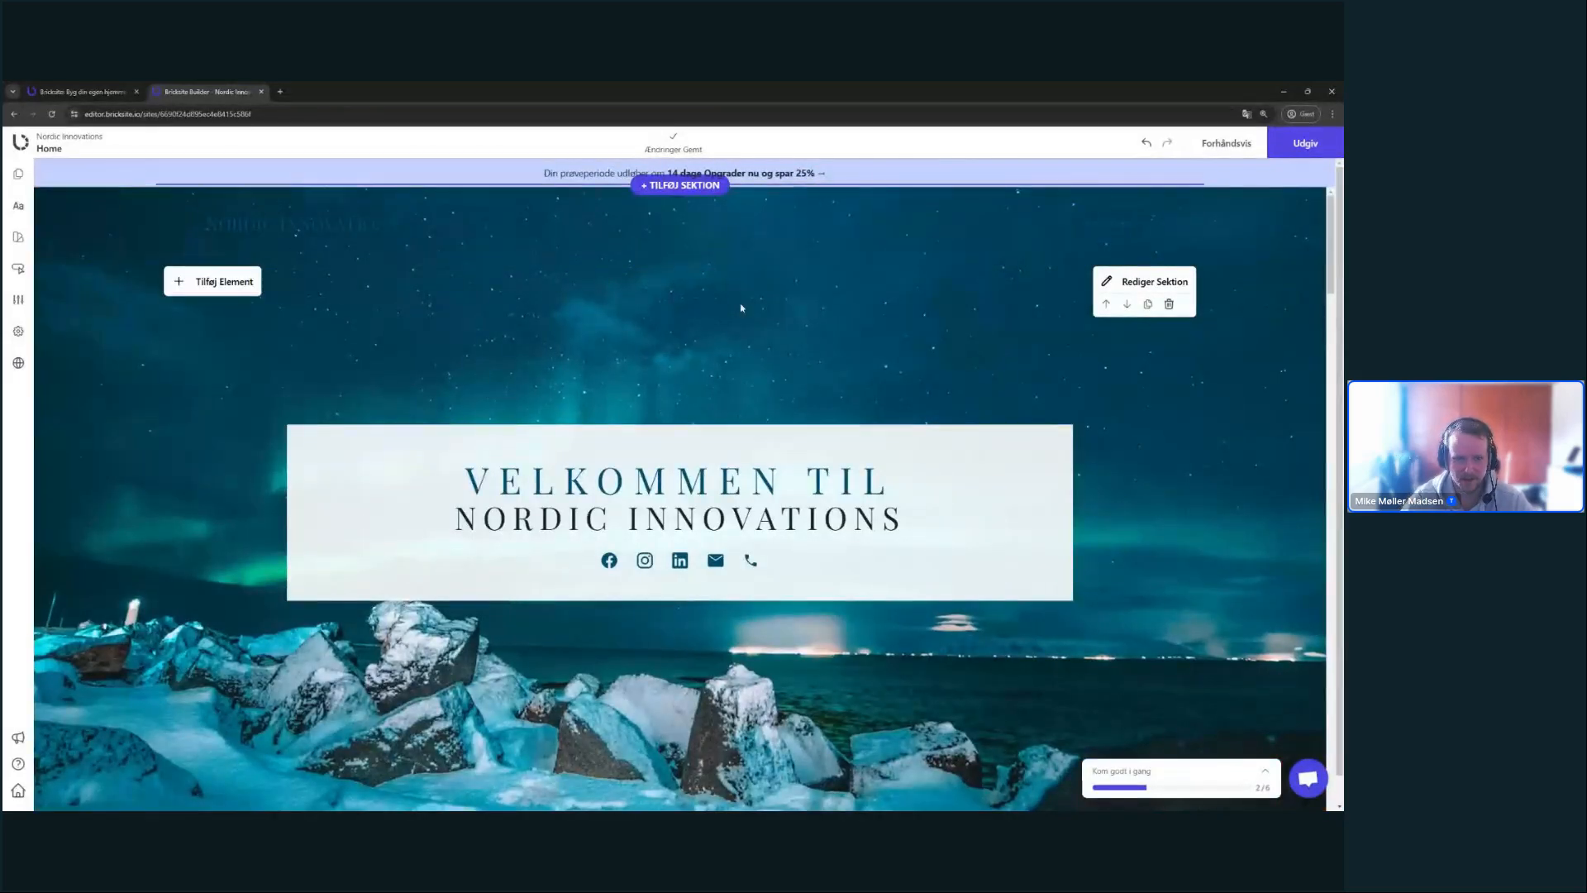
{"action": "scroll", "coordinate": [741, 308], "scroll_direction": "down", "scroll_amount": 1}
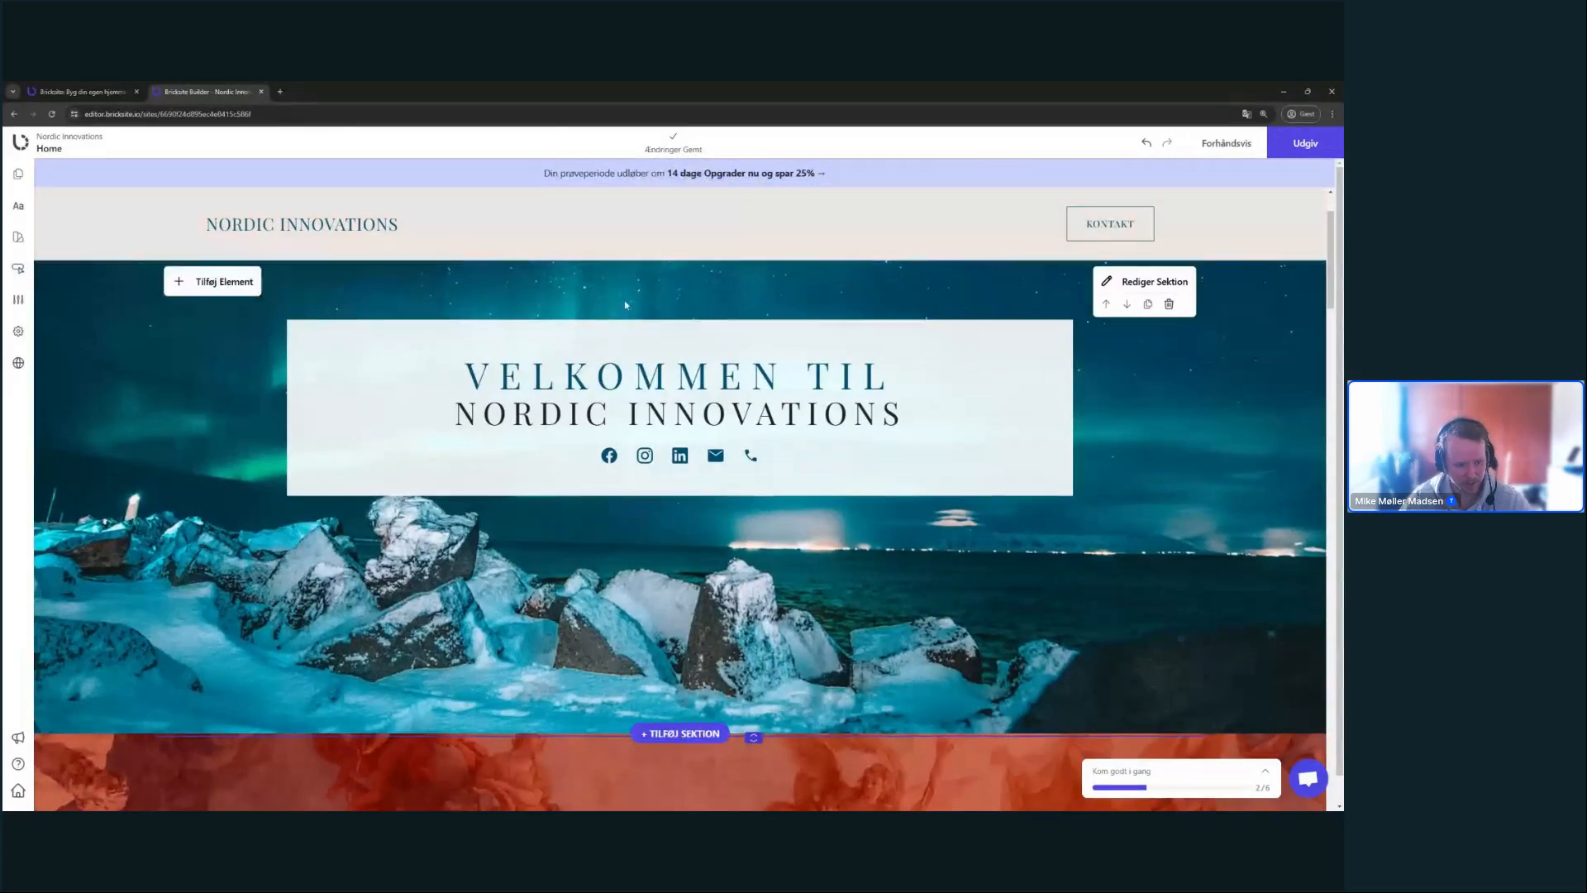
{"action": "scroll", "coordinate": [625, 305], "scroll_direction": "up", "scroll_amount": 1}
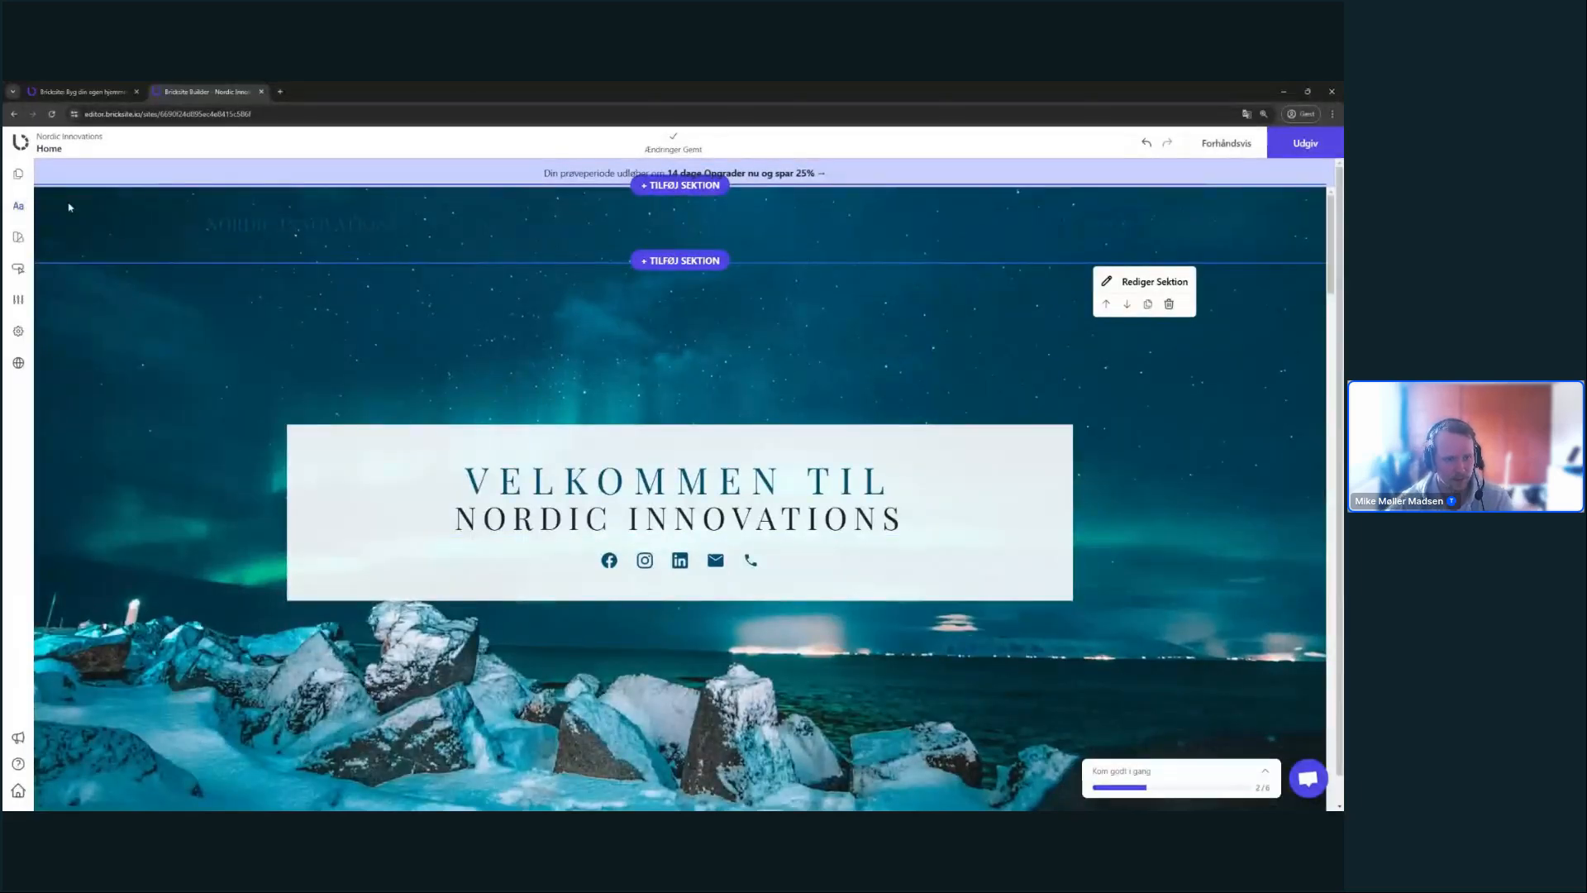
- Set the Logo Tekst weight to 600 and make both light and dark text colours near-white f8f7f7
{"action": "left_click", "coordinate": [18, 207]}
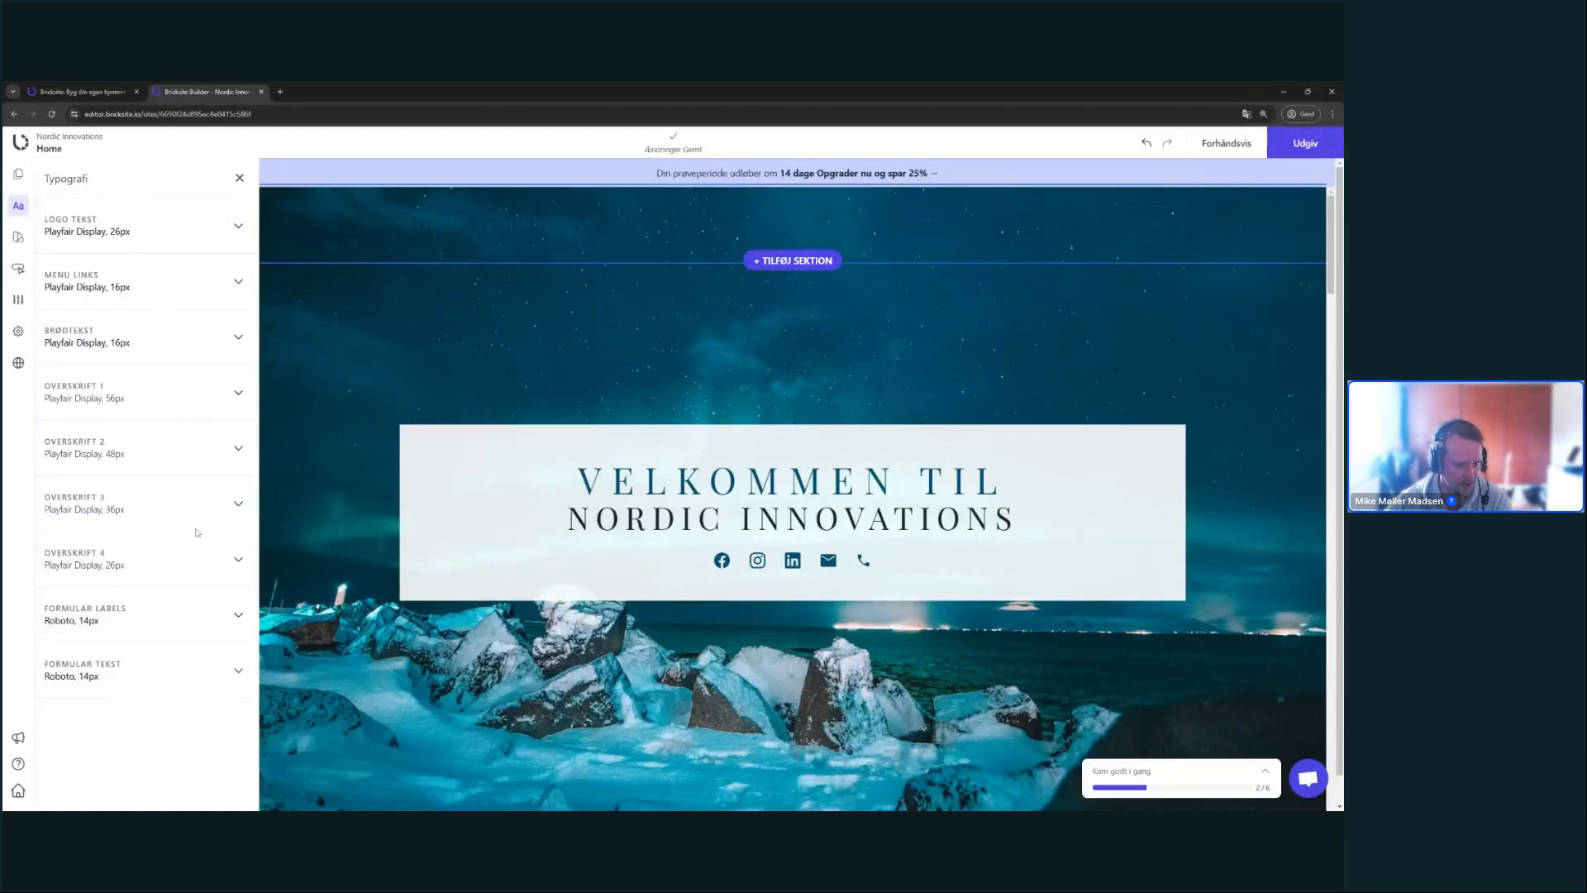
{"action": "left_click", "coordinate": [236, 236]}
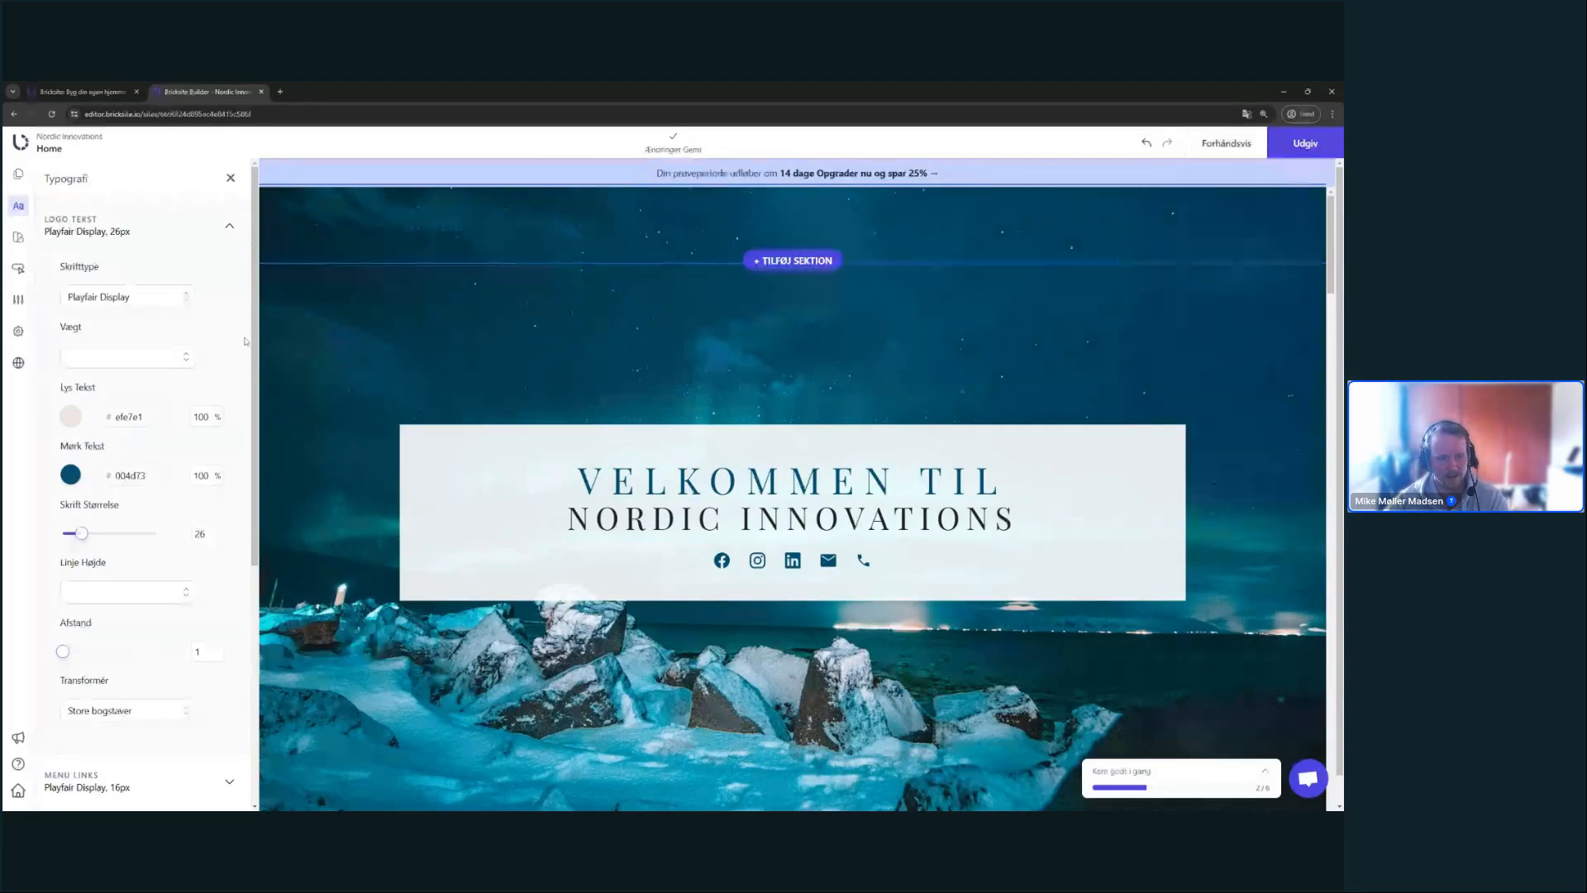
{"action": "left_click", "coordinate": [124, 356]}
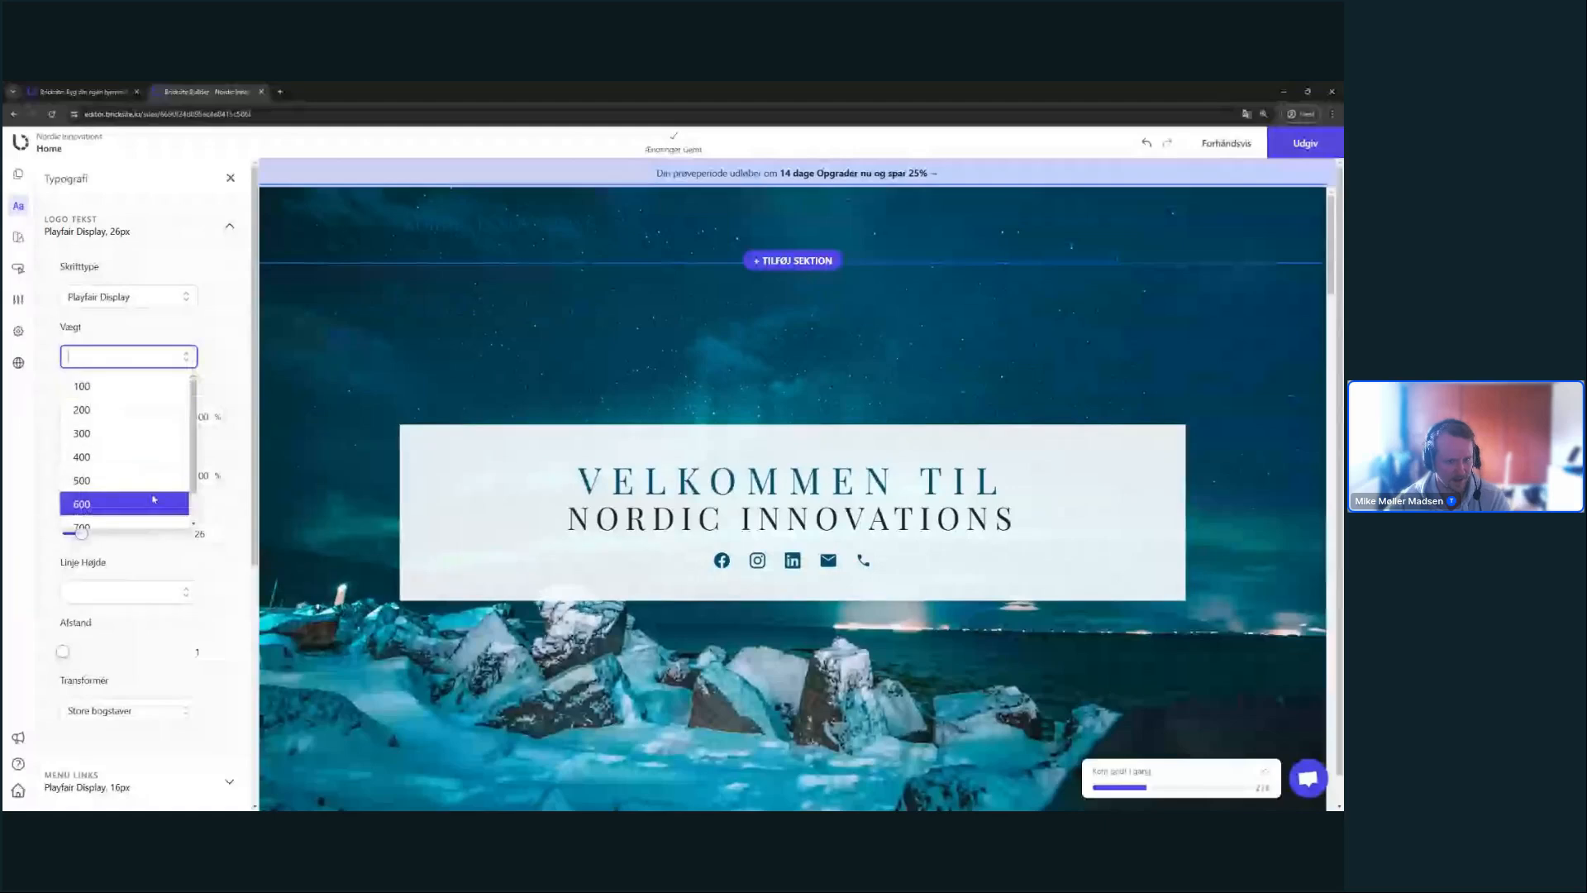
{"action": "left_click", "coordinate": [107, 501]}
{"action": "left_click", "coordinate": [72, 415]}
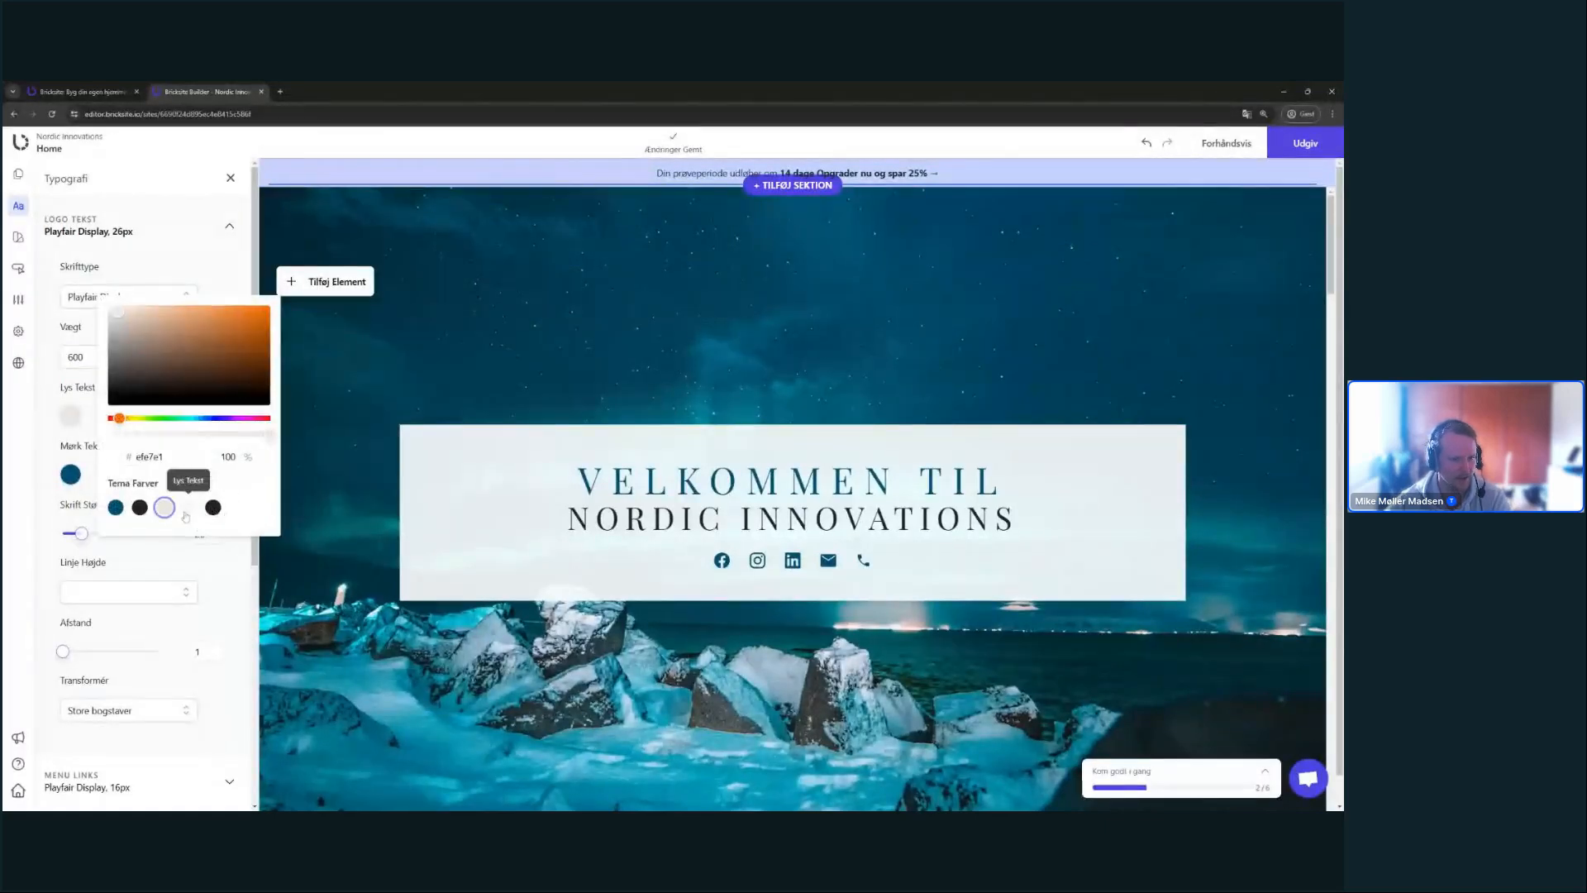
{"action": "left_click", "coordinate": [188, 507]}
{"action": "left_click", "coordinate": [70, 474]}
{"action": "left_click", "coordinate": [188, 565]}
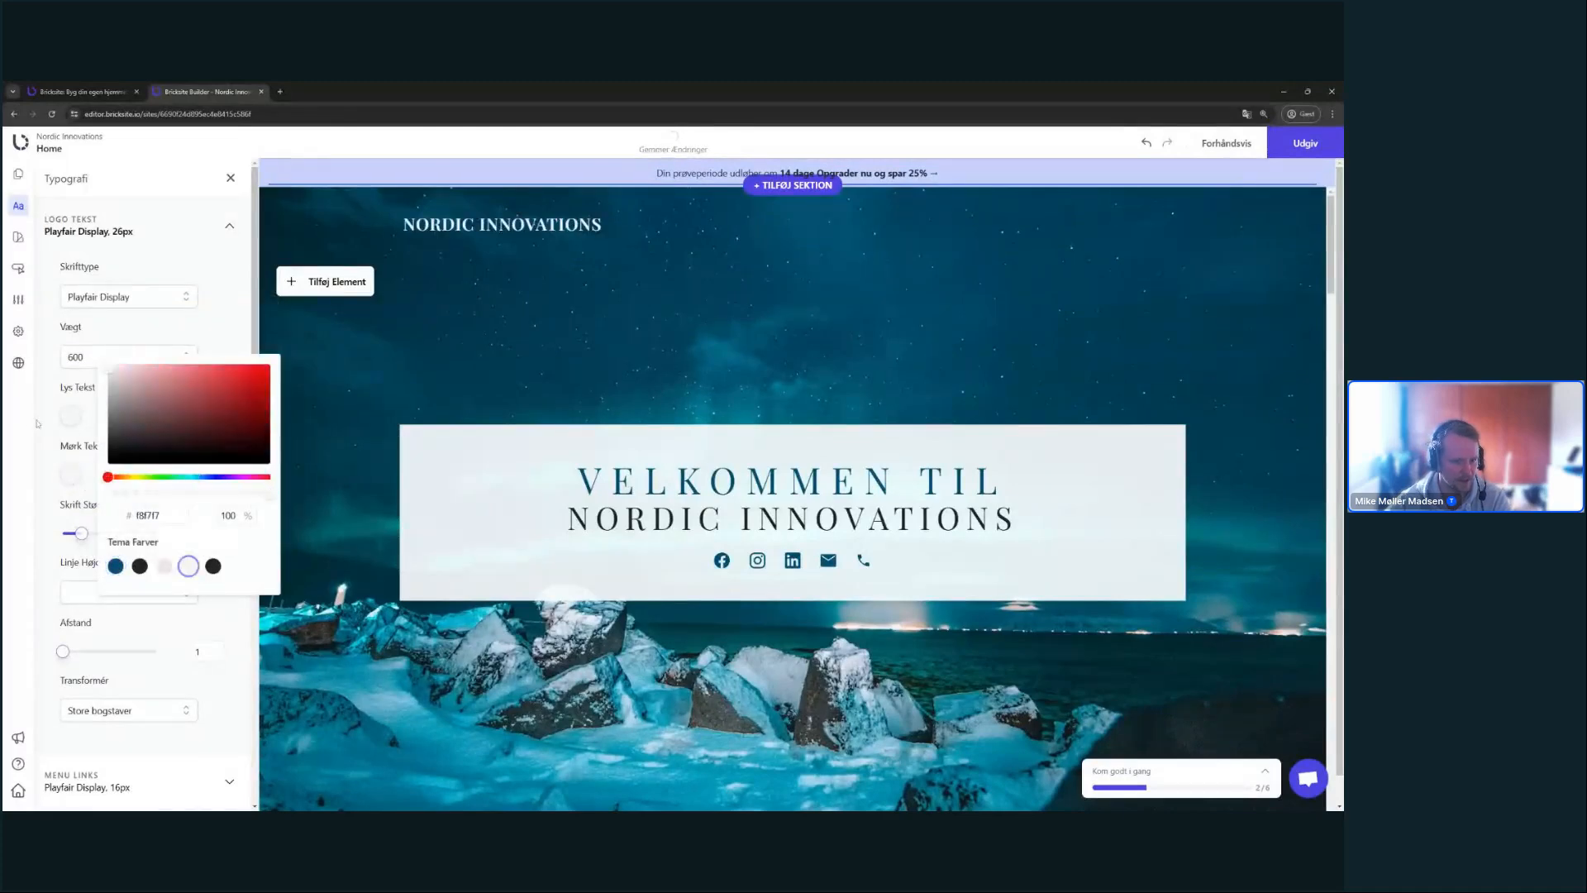
{"action": "left_click", "coordinate": [51, 392]}
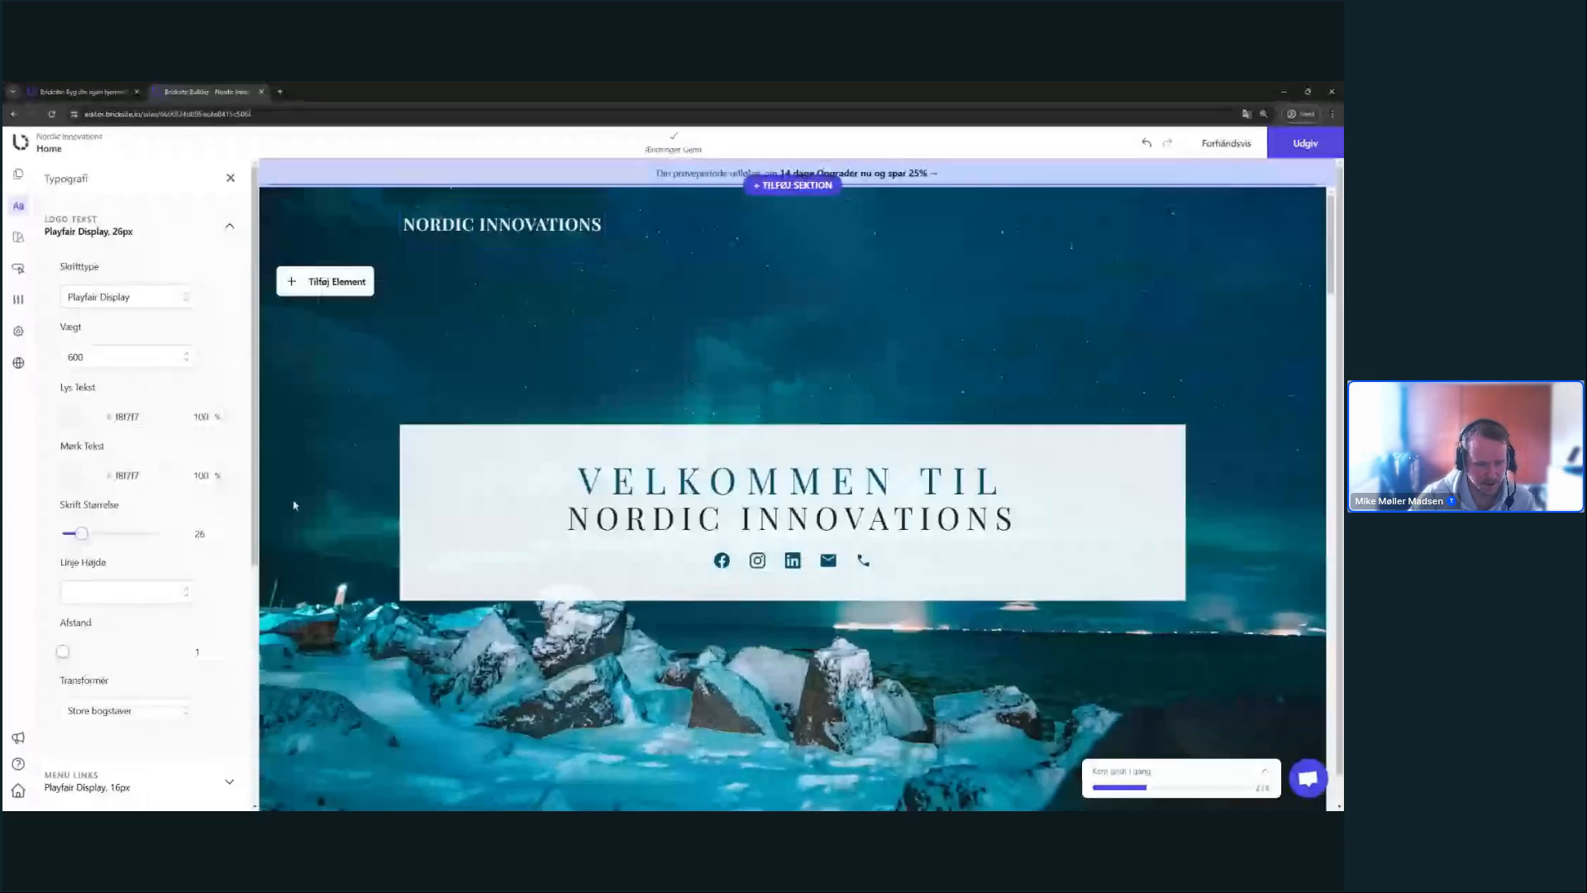
- Set the logo text line height to 1.1 and collapse the Logo Tekst settings
{"action": "left_click", "coordinate": [197, 596]}
{"action": "left_click", "coordinate": [99, 641]}
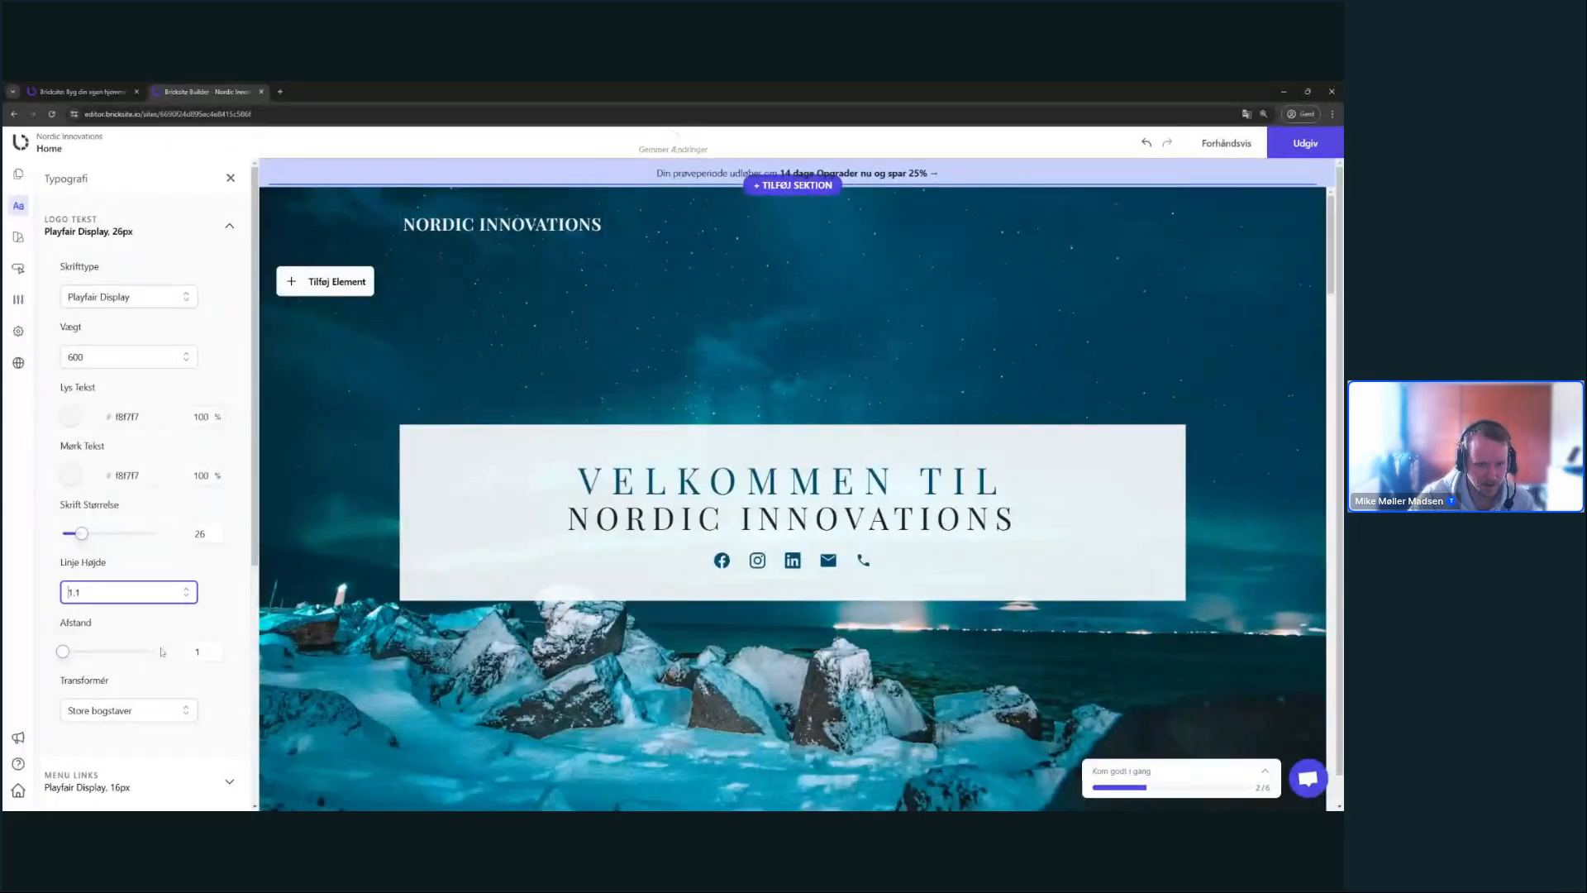
{"action": "left_click", "coordinate": [239, 617]}
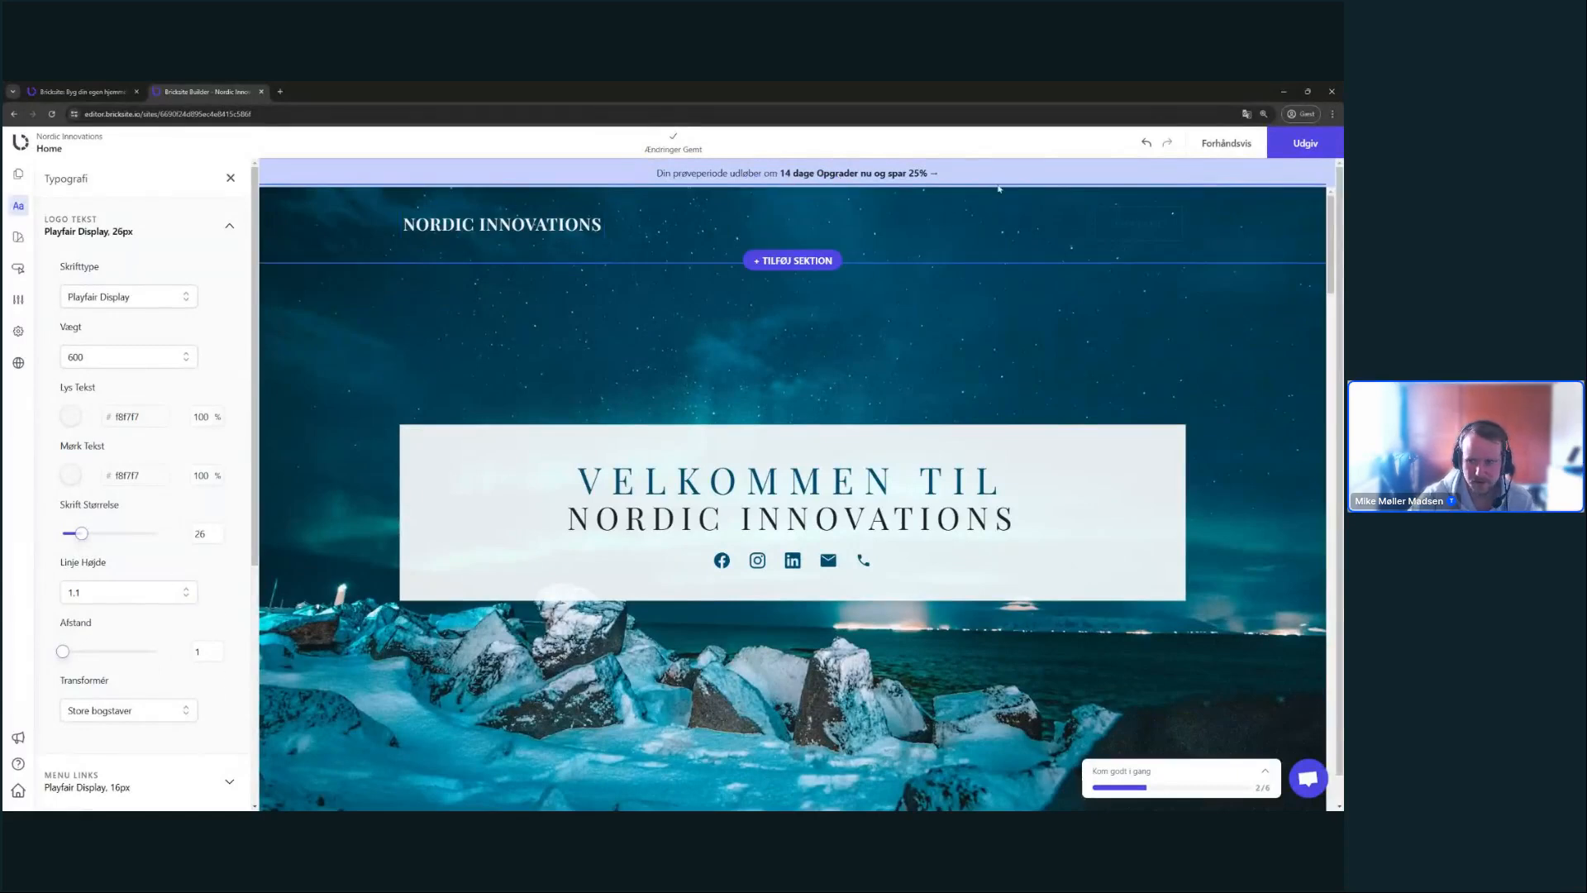
{"action": "scroll", "coordinate": [727, 265], "scroll_direction": "down", "scroll_amount": 2}
{"action": "scroll", "coordinate": [695, 289], "scroll_direction": "up", "scroll_amount": 2}
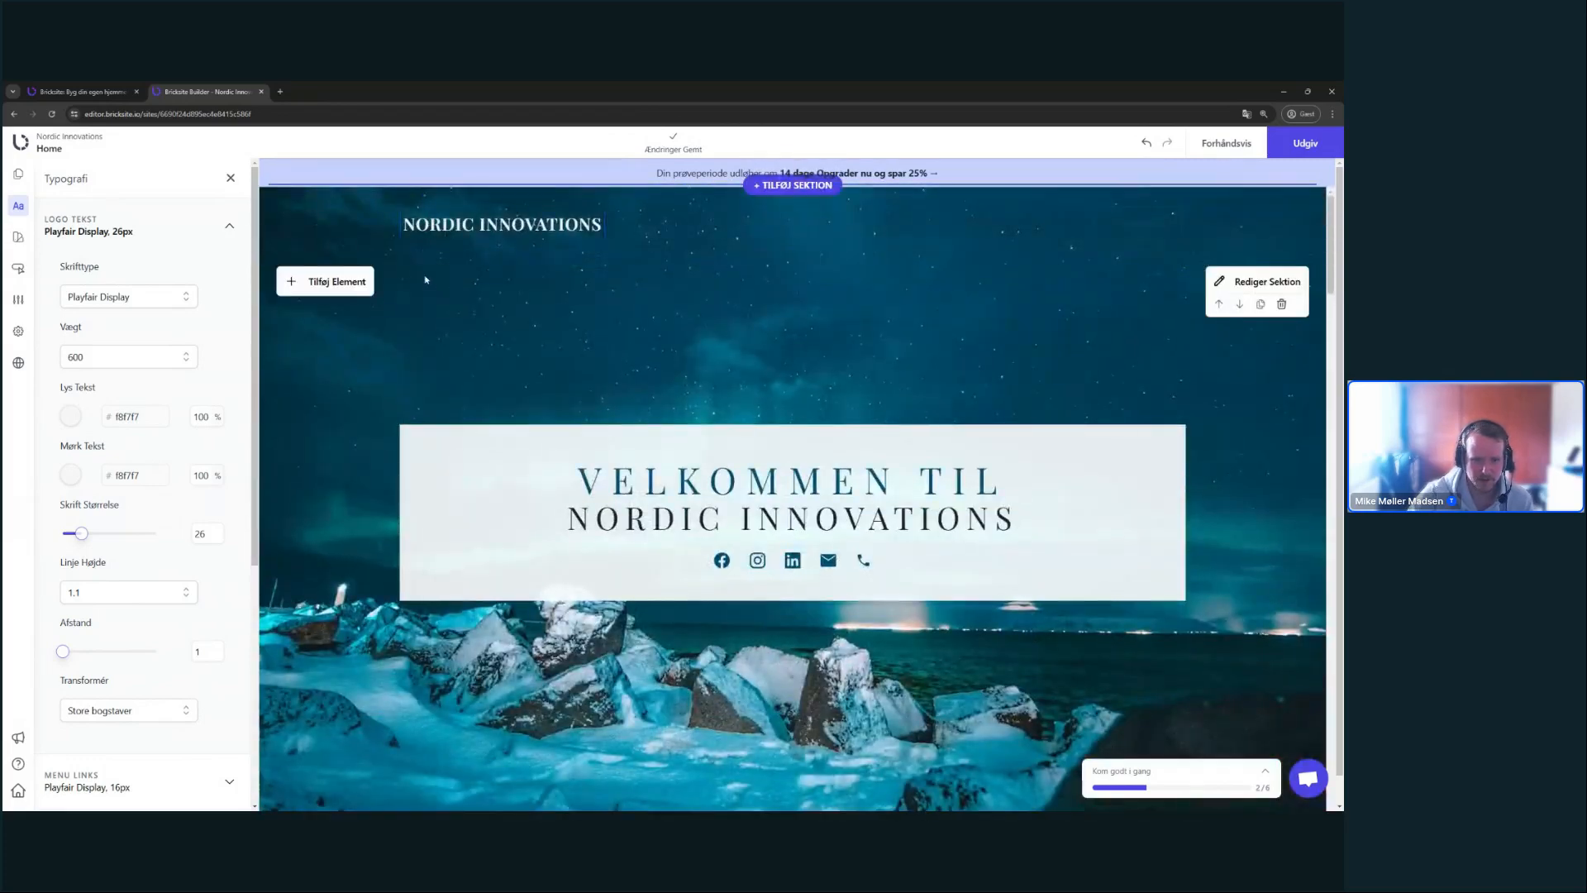
{"action": "left_click", "coordinate": [217, 230]}
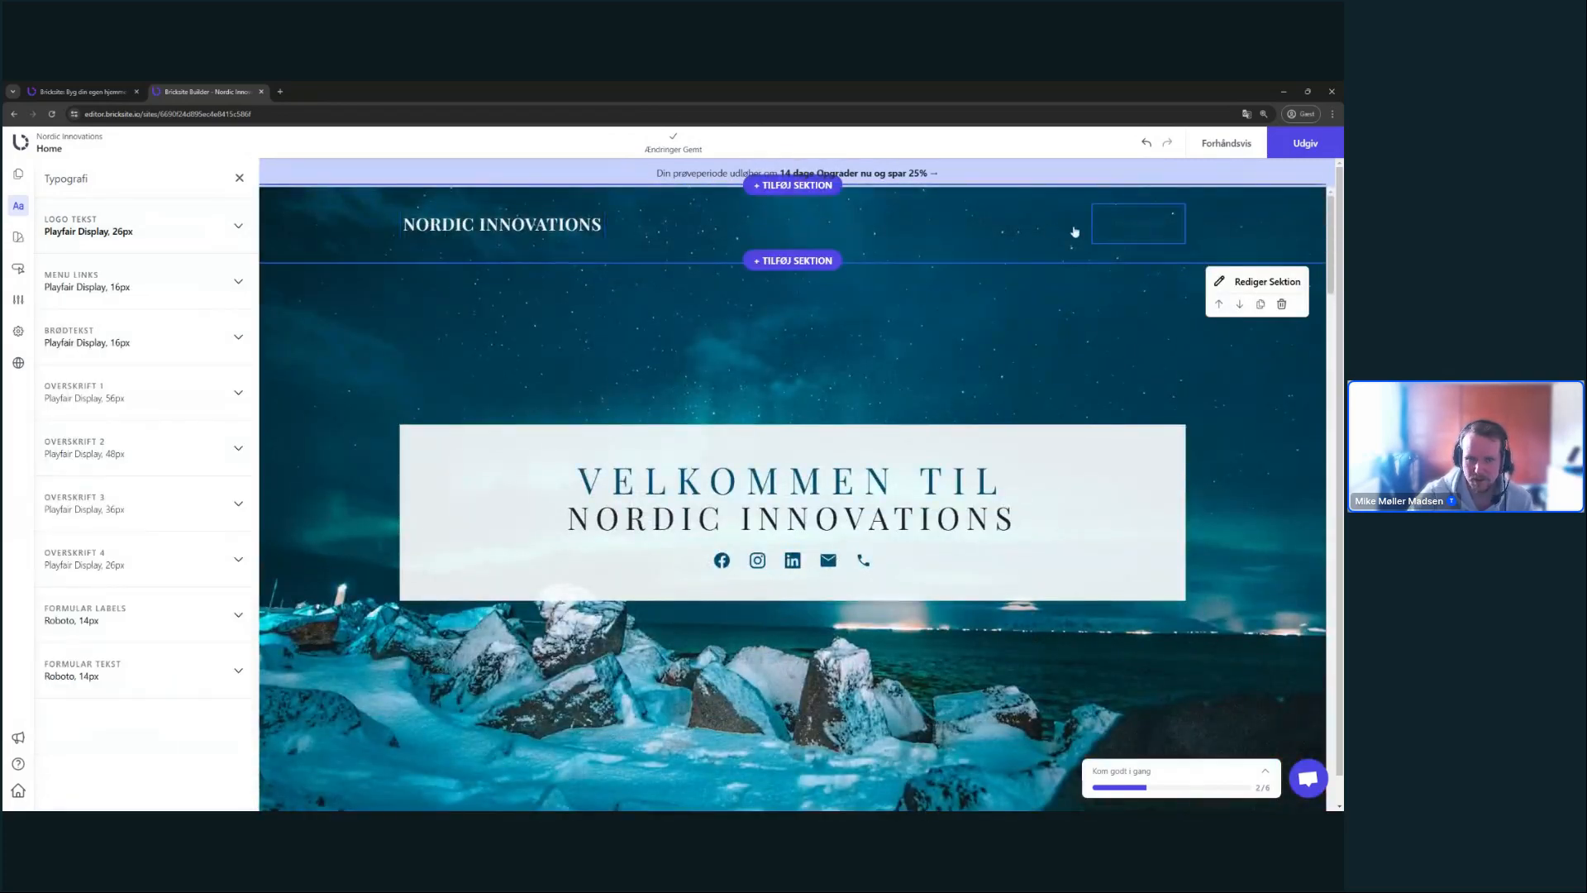
- Give the header KONTAKT button the Primær style and close its settings
{"action": "left_click", "coordinate": [239, 178]}
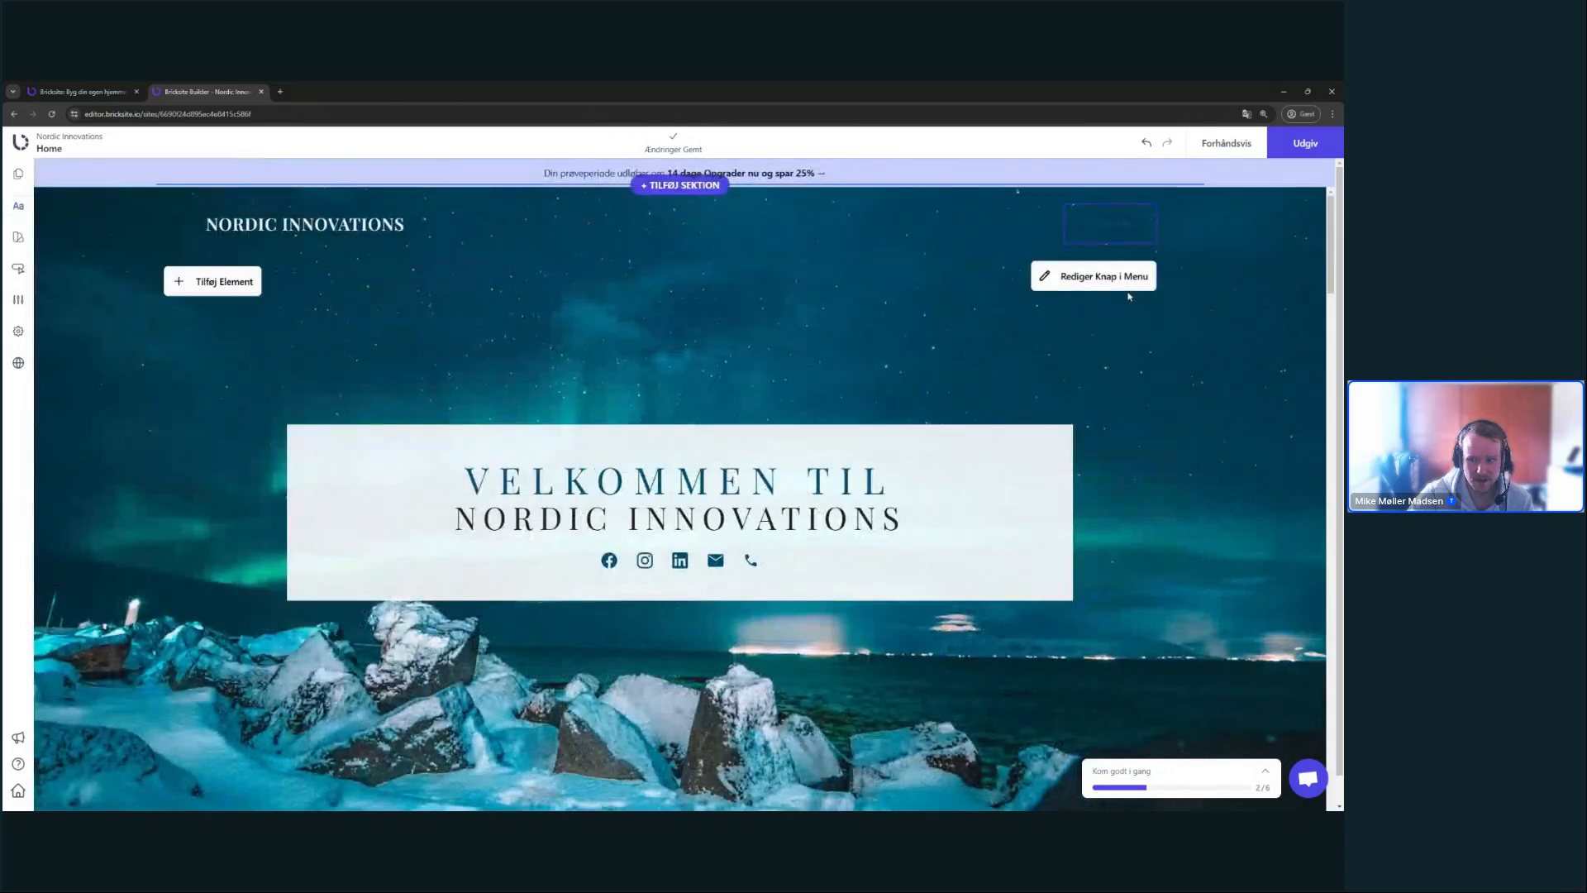
{"action": "left_click", "coordinate": [1138, 279]}
{"action": "left_click_drag", "start_coordinate": [1251, 229], "coordinate": [1211, 318]}
{"action": "left_click", "coordinate": [1179, 343]}
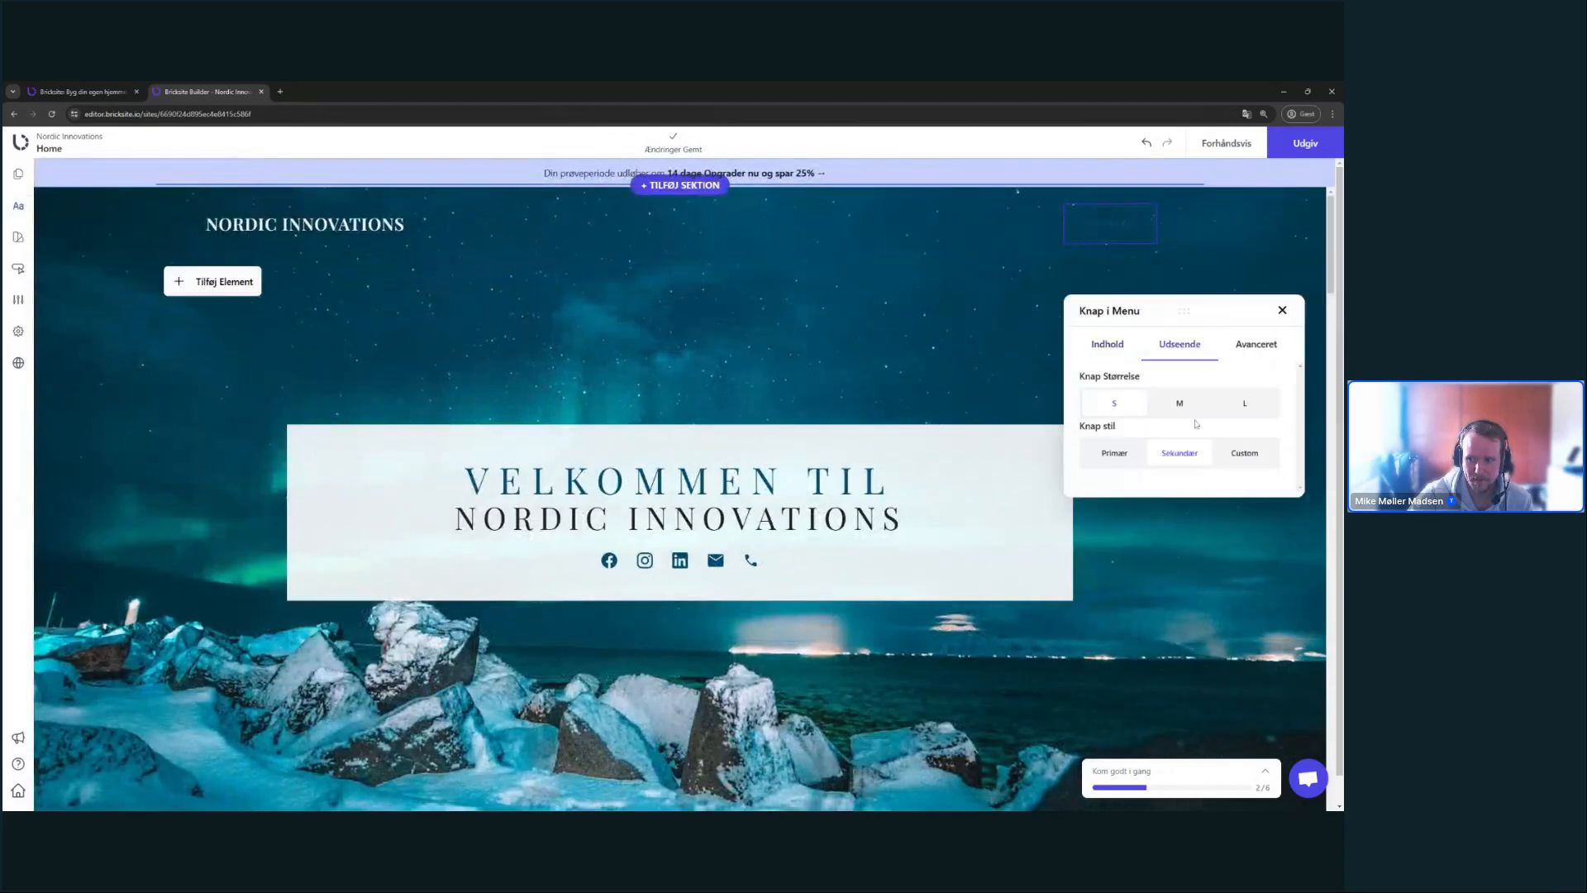
{"action": "left_click", "coordinate": [1116, 456]}
{"action": "left_click", "coordinate": [1257, 452]}
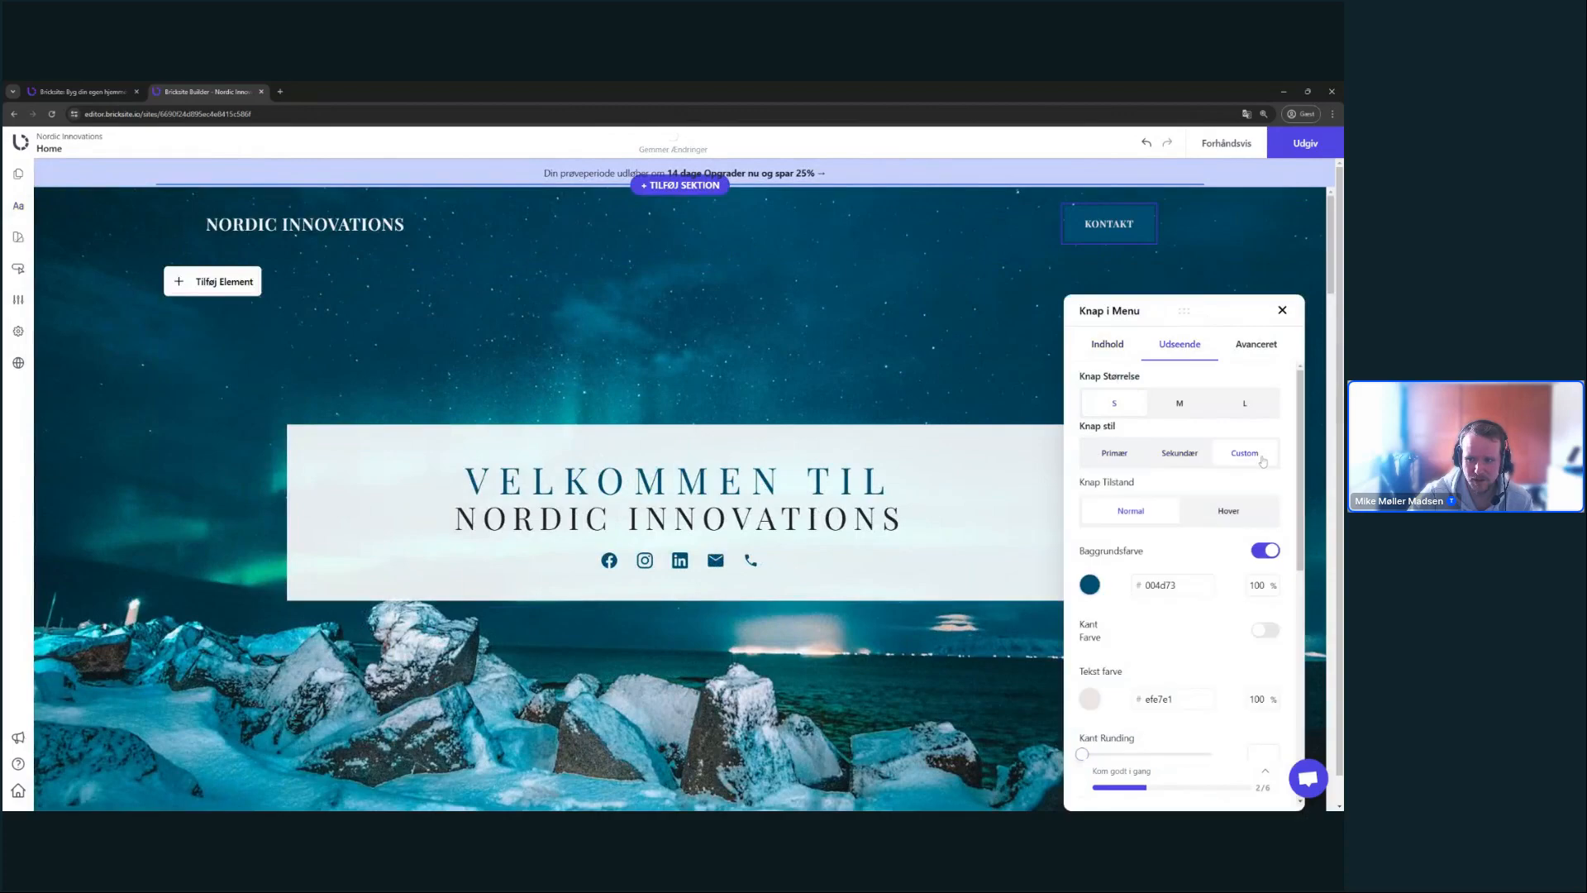
{"action": "left_click", "coordinate": [1130, 455]}
{"action": "left_click", "coordinate": [1283, 310]}
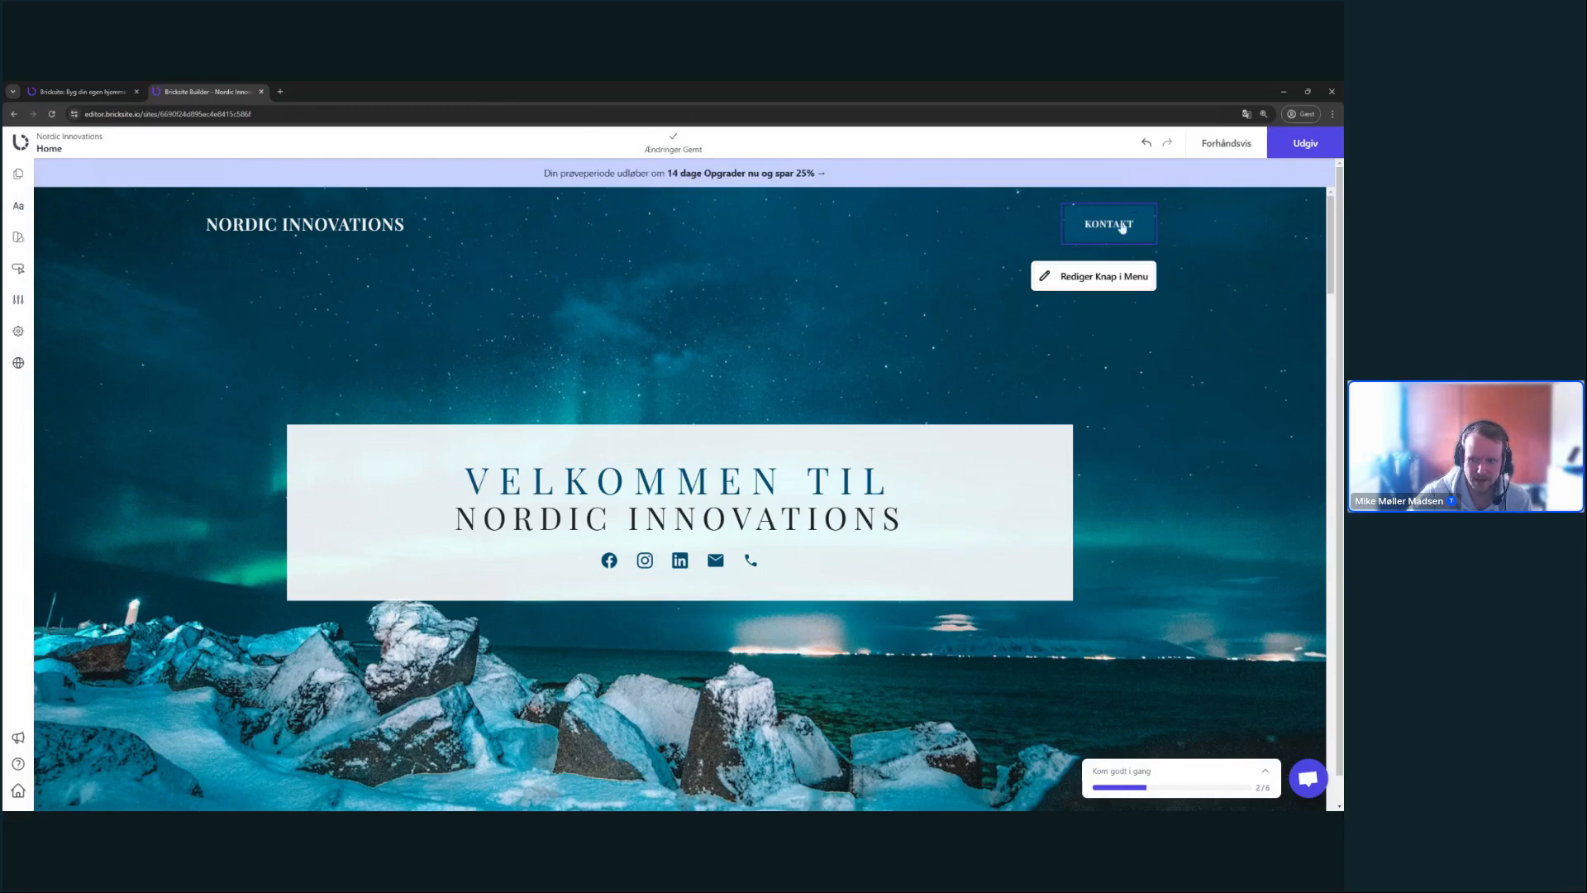
- Reopen the KONTAKT button settings and toggle Skjul knap on and off, keeping the button visible
{"action": "left_click", "coordinate": [1071, 285]}
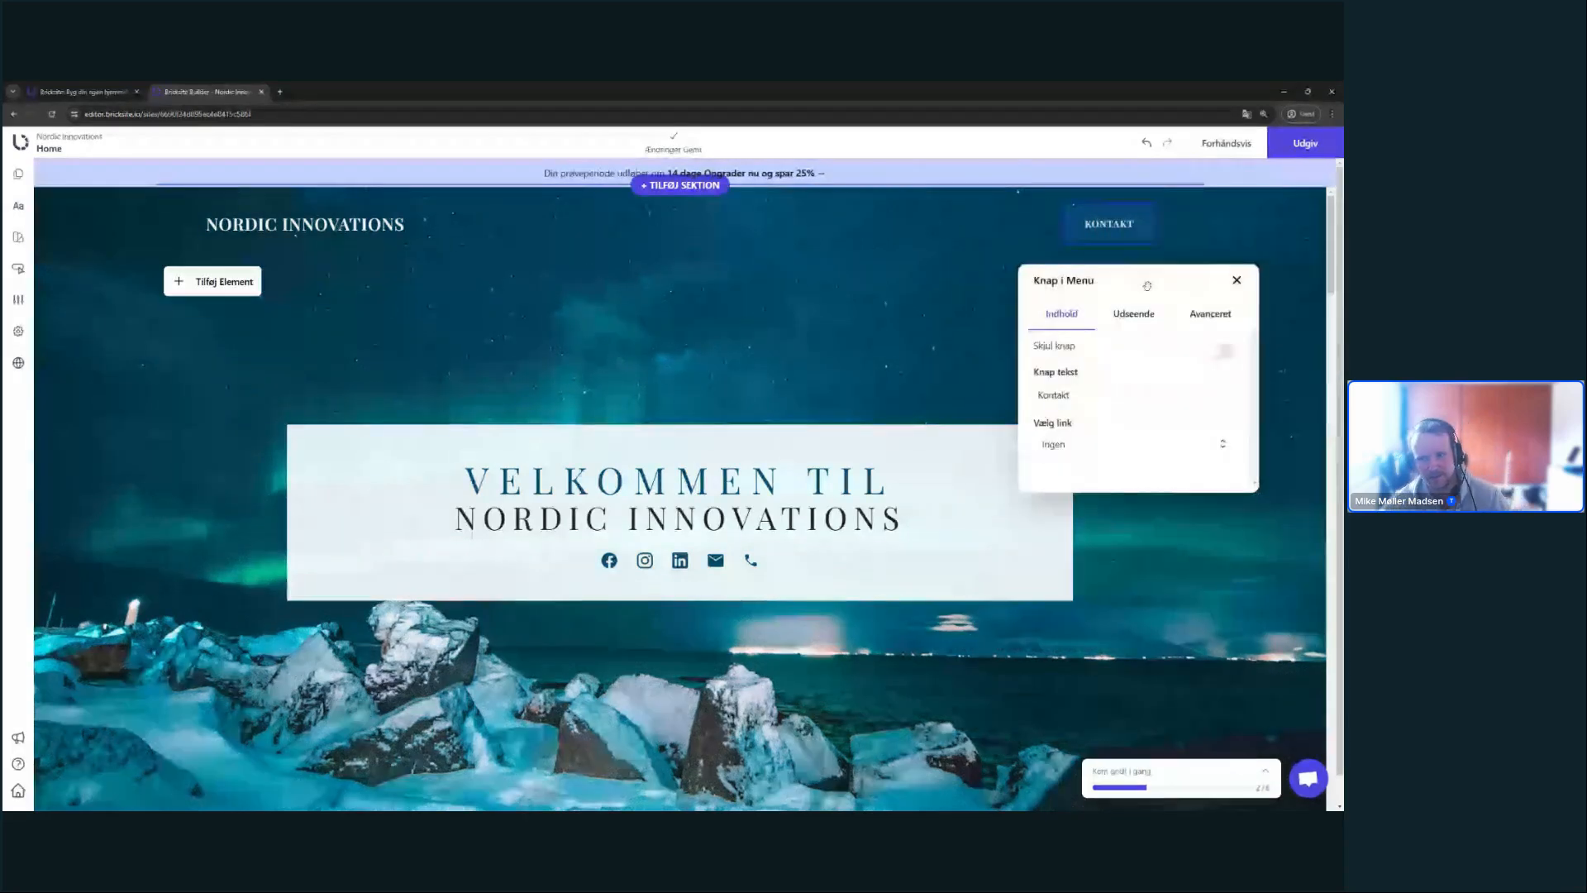
{"action": "left_click_drag", "start_coordinate": [1143, 286], "coordinate": [1145, 302]}
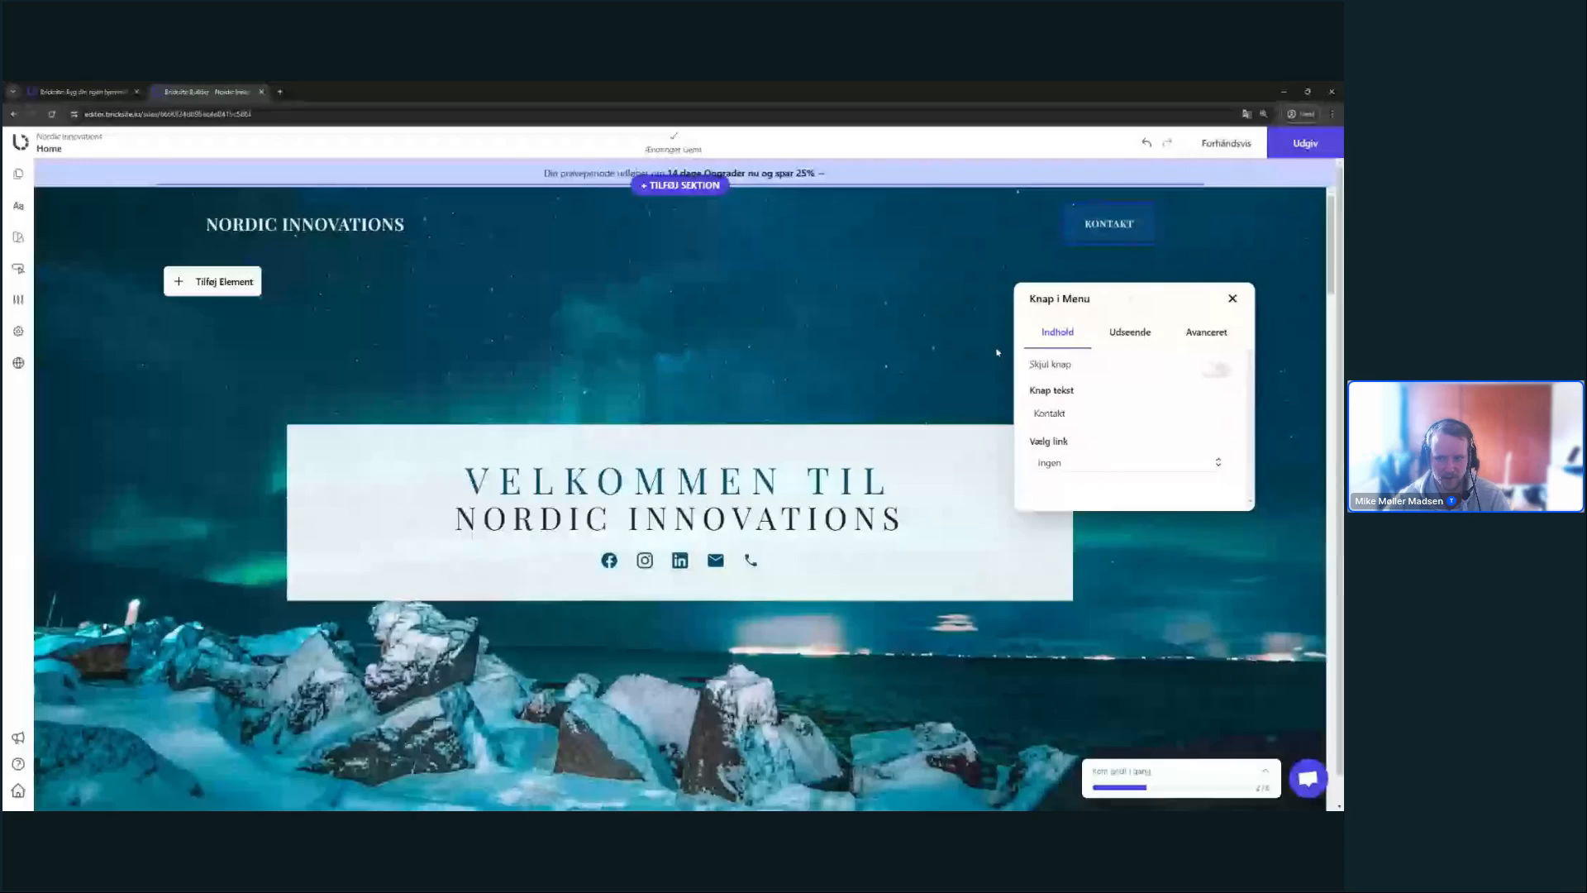
{"action": "left_click", "coordinate": [1215, 369]}
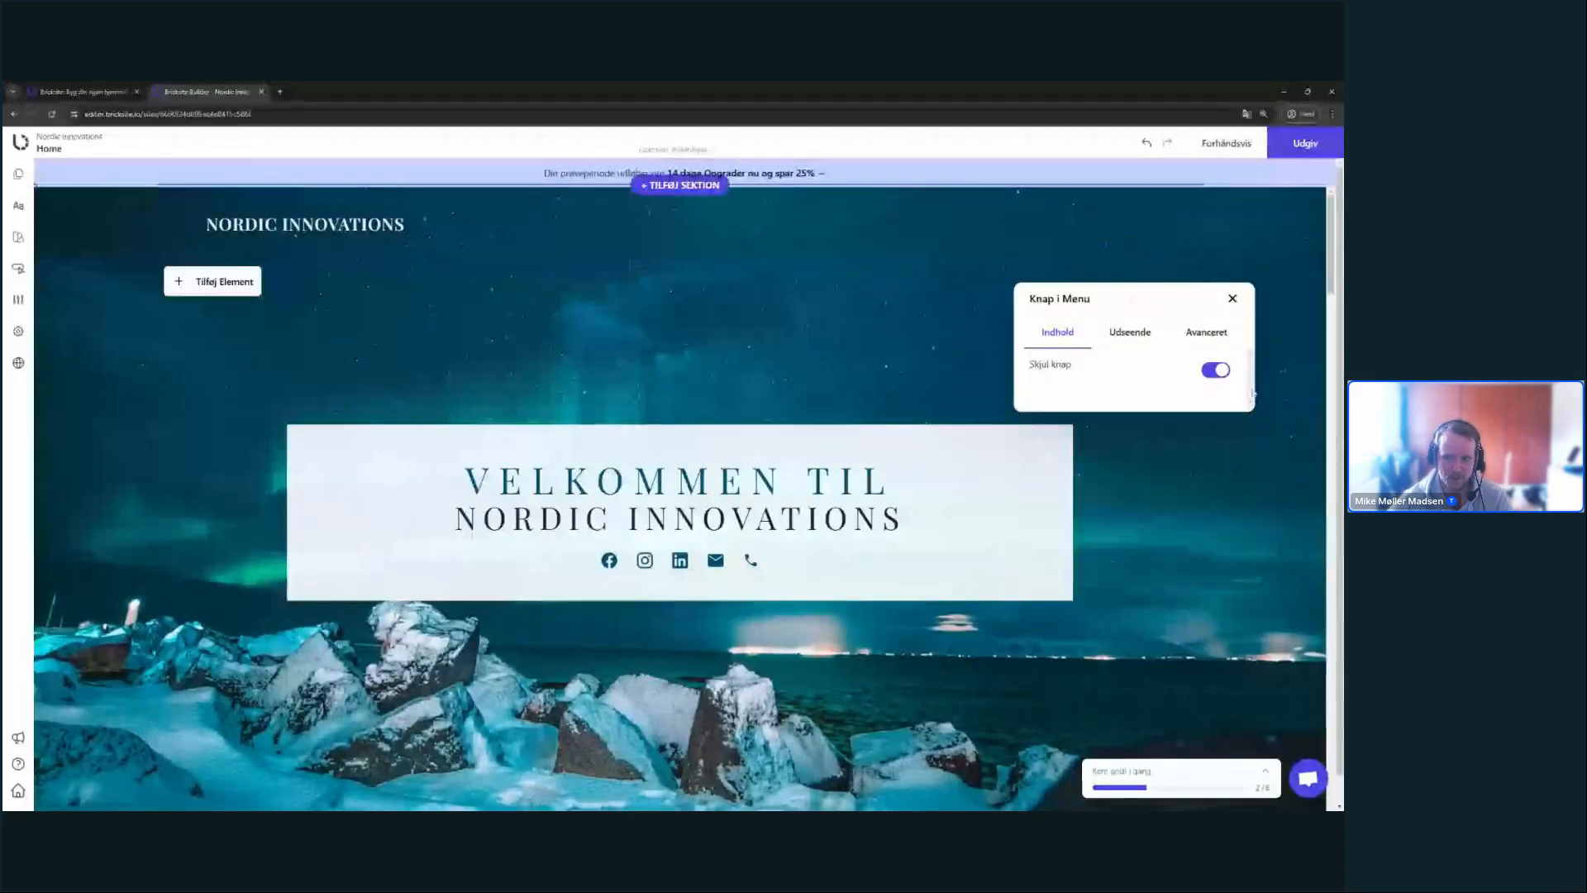
{"action": "left_click", "coordinate": [1213, 370]}
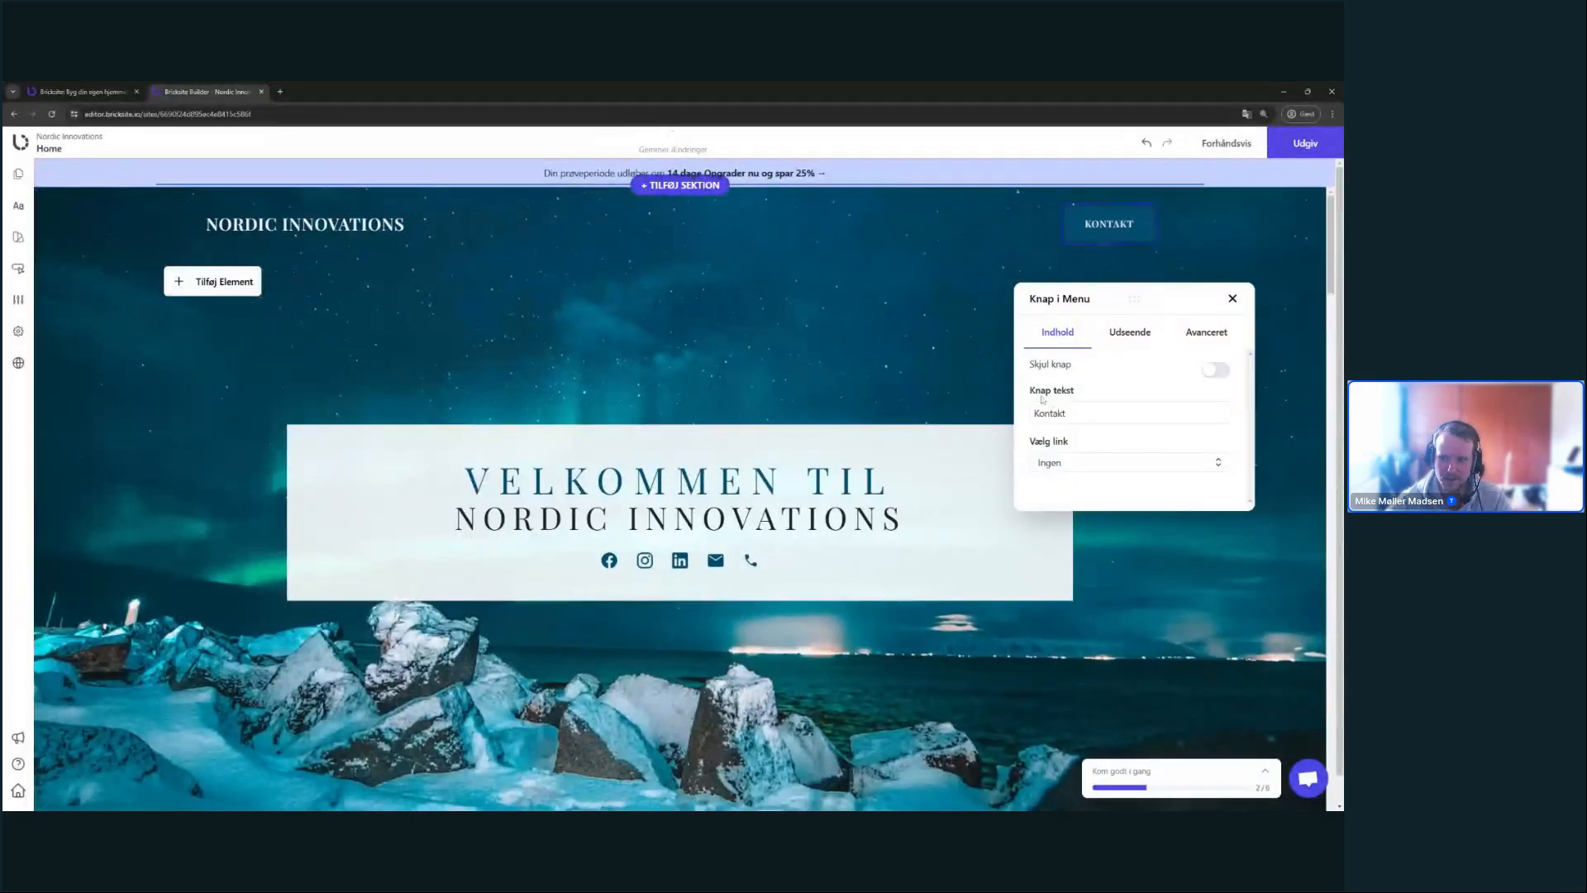
{"action": "left_click_drag", "start_coordinate": [1043, 413], "coordinate": [1067, 413]}
{"action": "left_click", "coordinate": [1067, 413]}
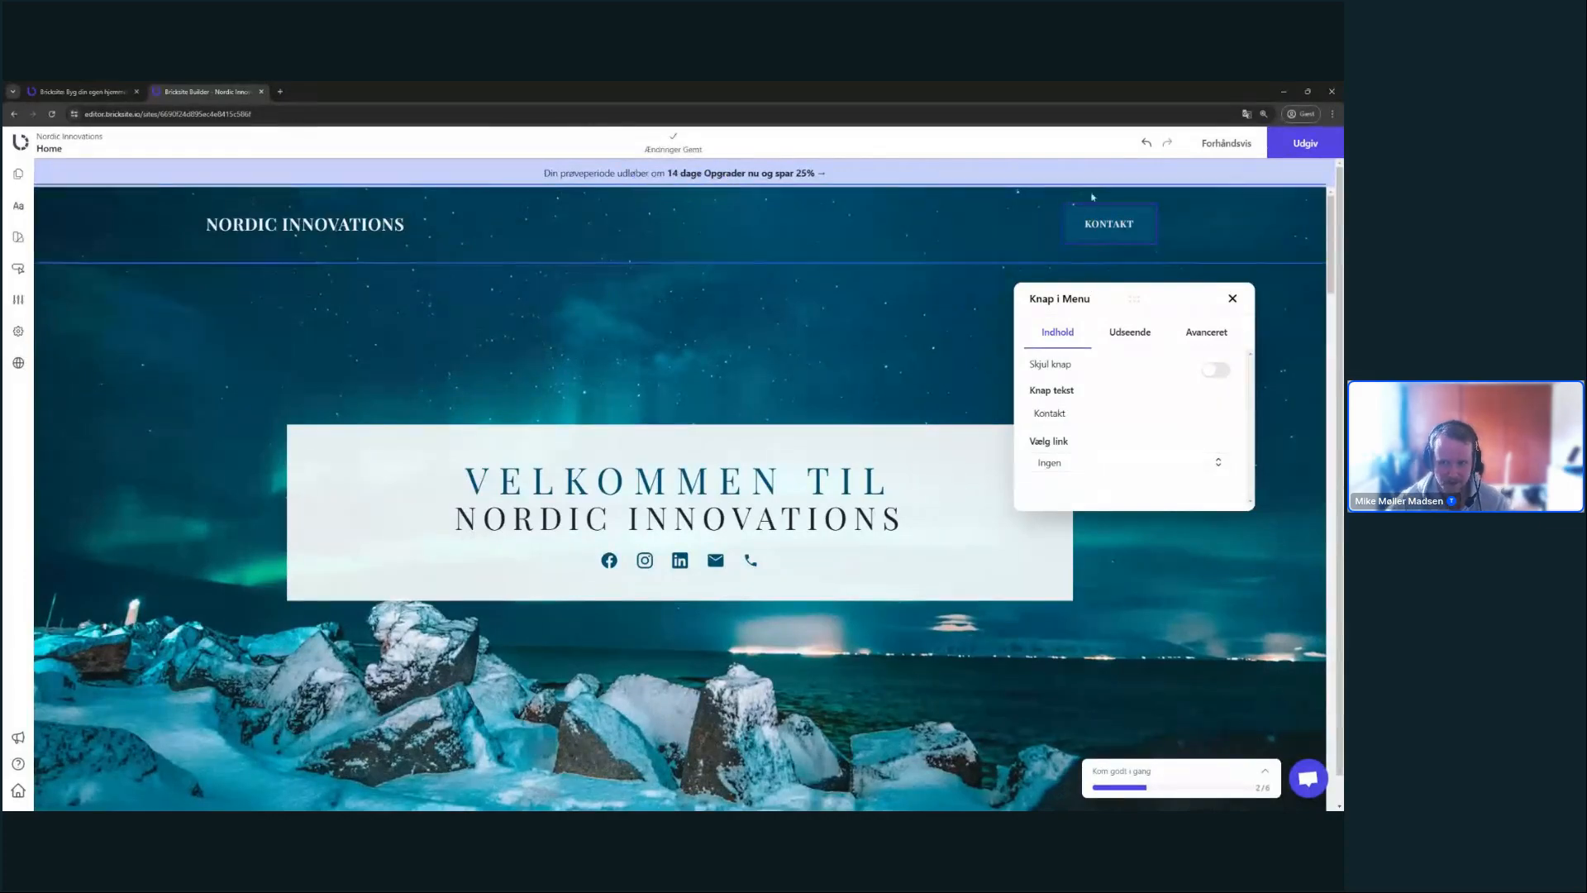
- Leave the button's link set to Ingen and switch to its Udseende settings
{"action": "left_click", "coordinate": [1100, 463]}
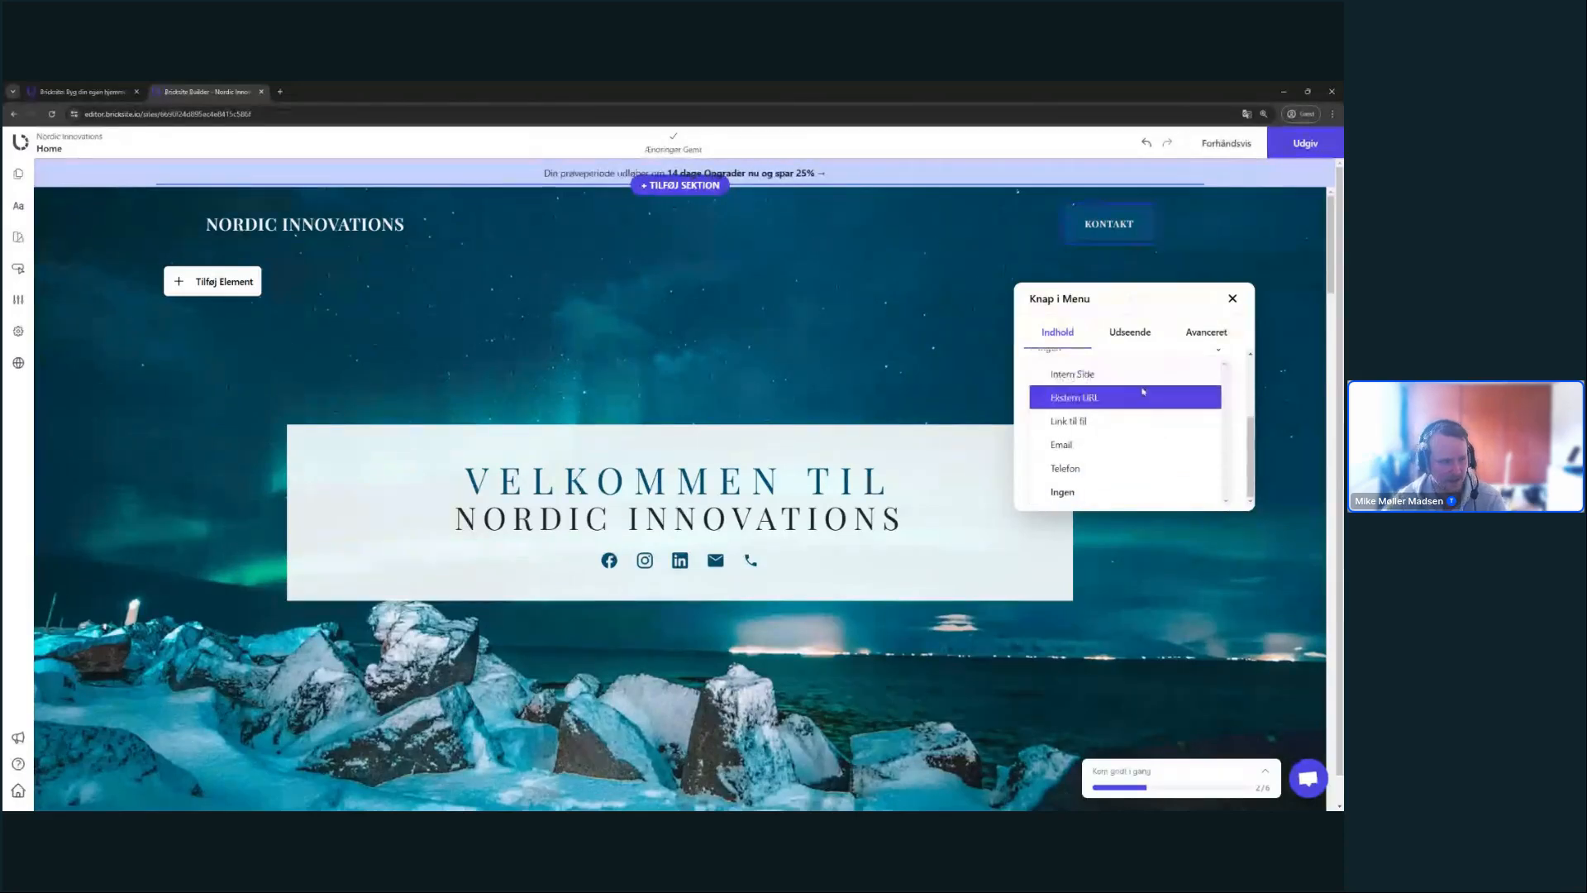
{"action": "scroll", "coordinate": [1129, 425], "scroll_direction": "up", "scroll_amount": 2}
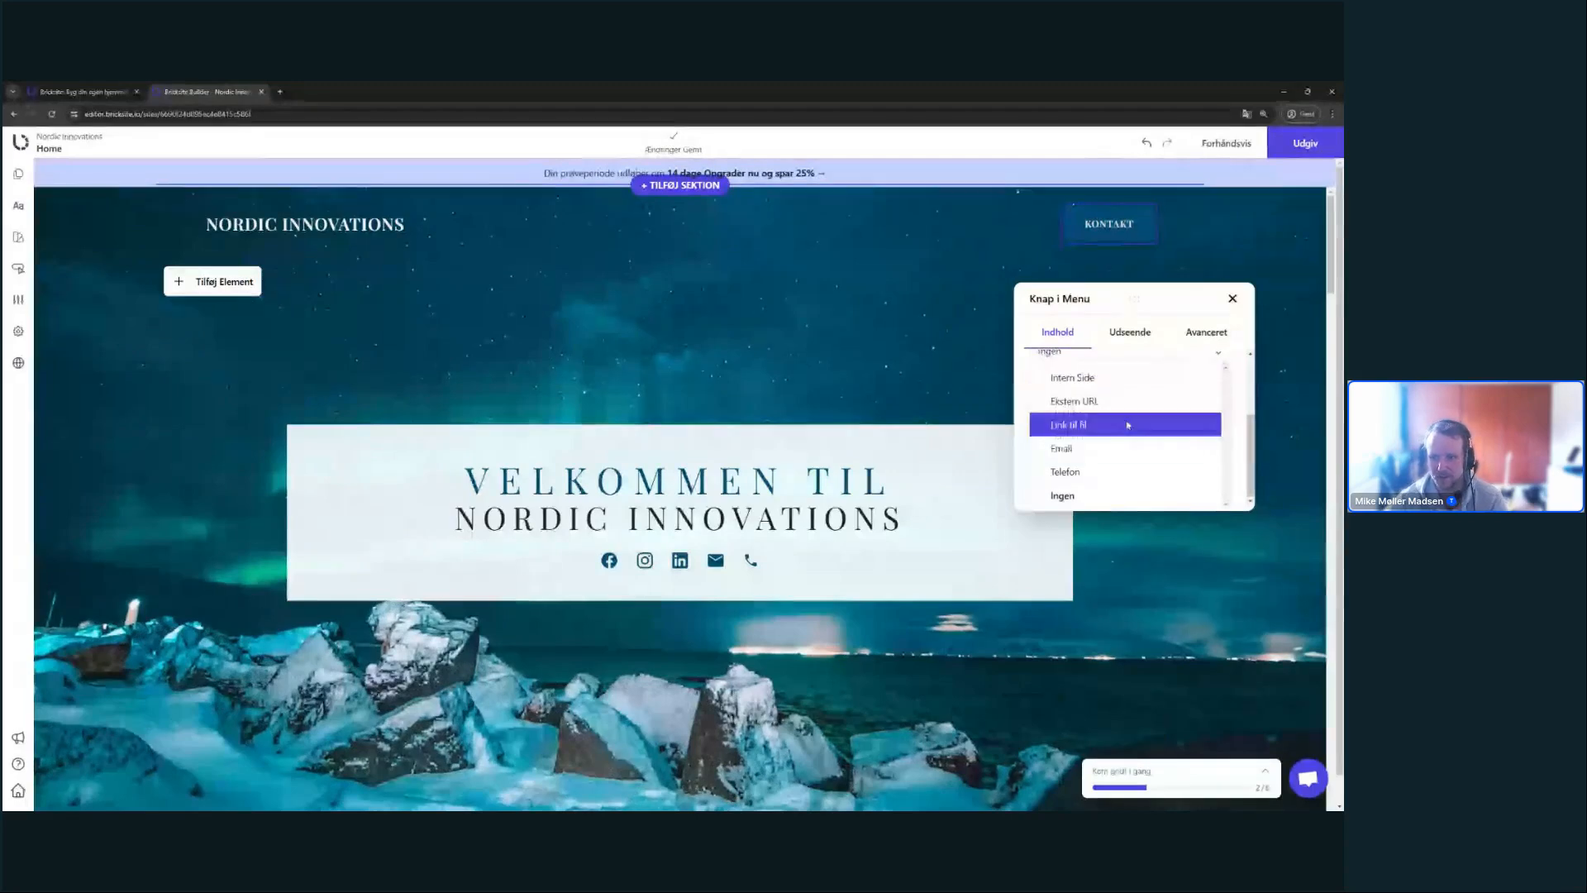
{"action": "left_click", "coordinate": [1123, 381]}
{"action": "left_click", "coordinate": [1129, 332]}
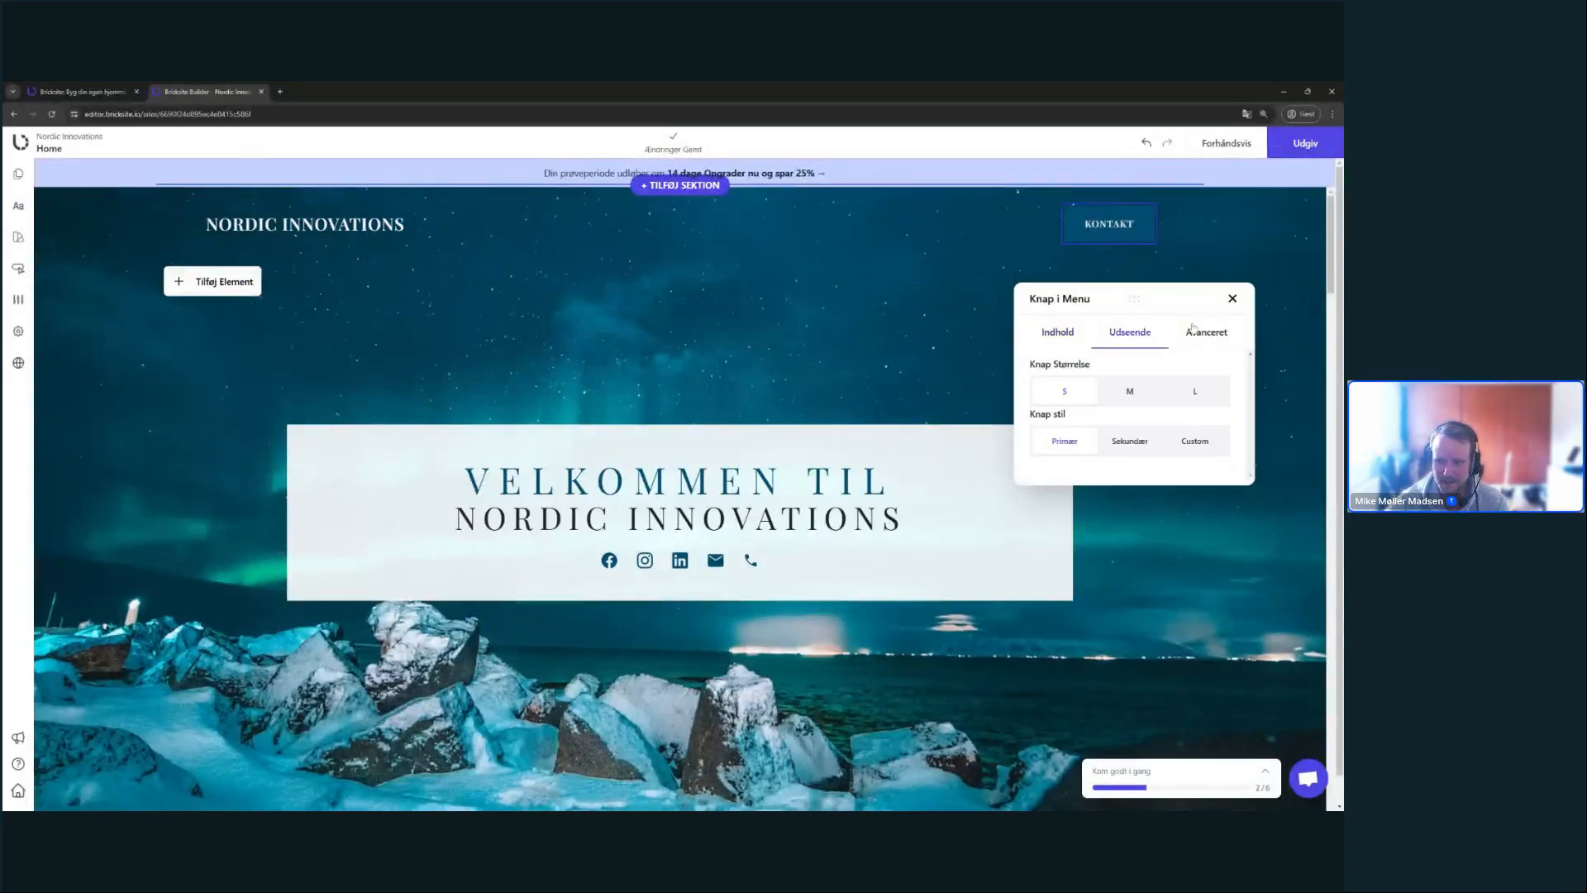
- Switch the KONTAKT button to a custom style with a light f8f7f7 background
{"action": "left_click_drag", "start_coordinate": [1136, 298], "coordinate": [1108, 333]}
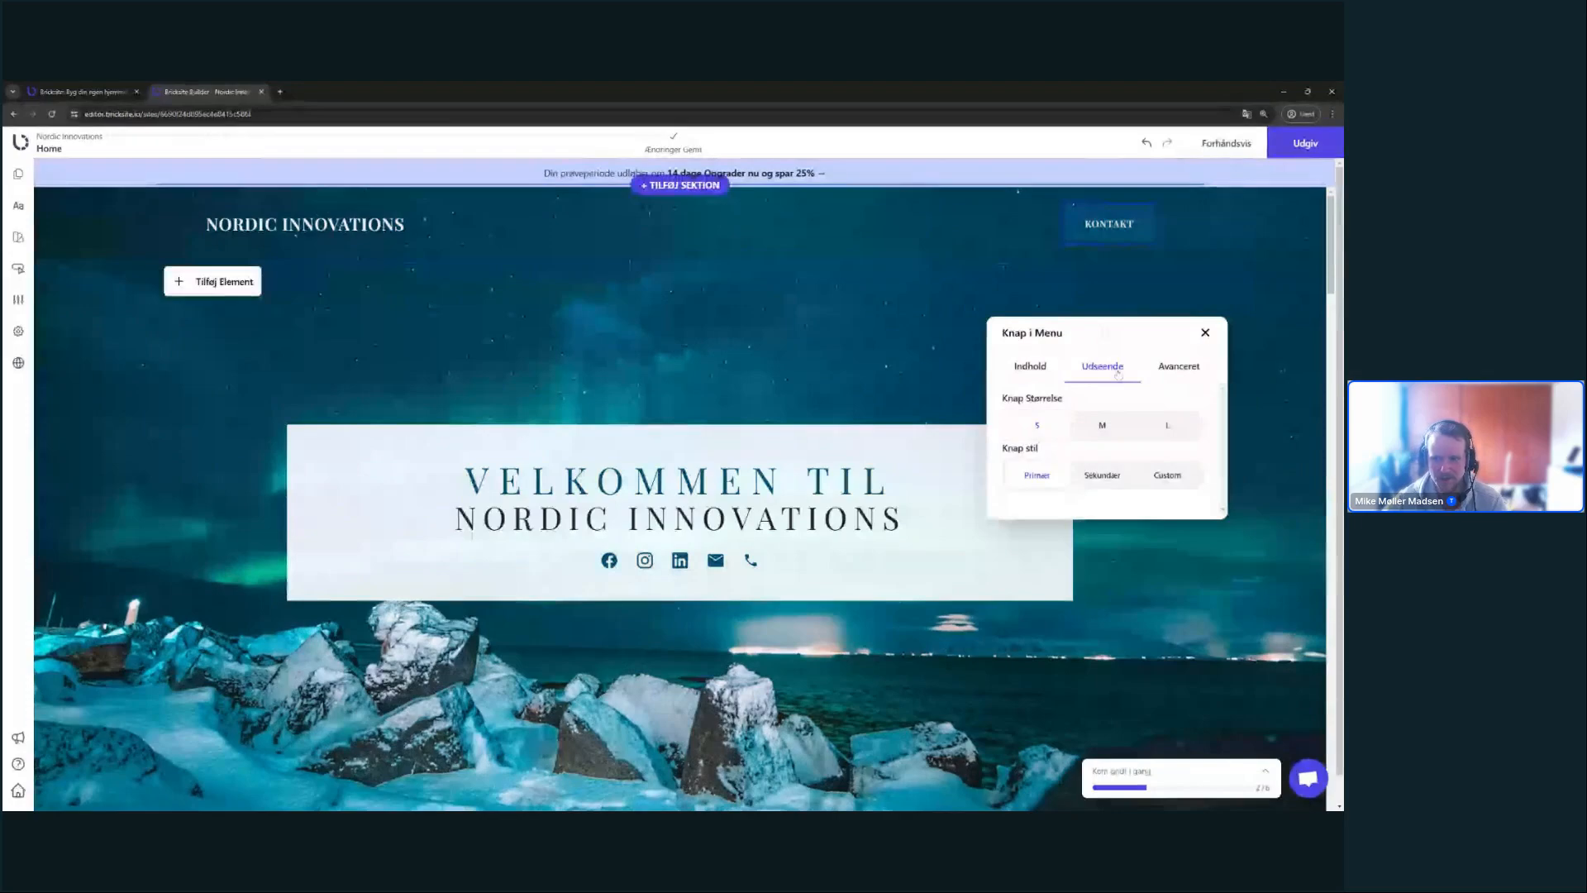
{"action": "left_click", "coordinate": [1165, 478]}
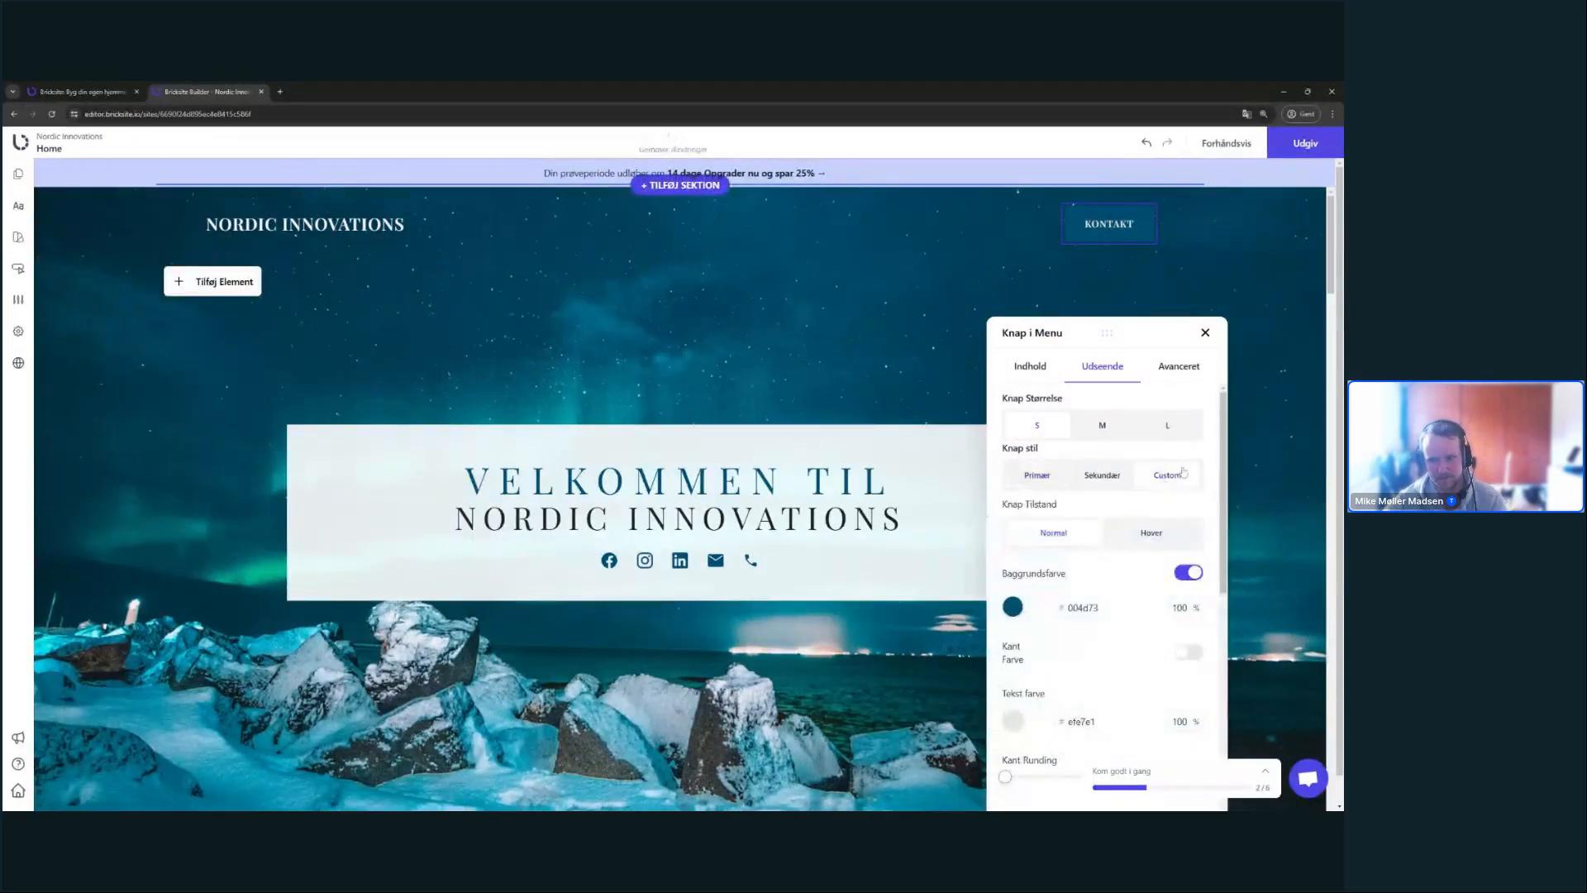
{"action": "scroll", "coordinate": [1178, 475], "scroll_direction": "down", "scroll_amount": 6}
{"action": "scroll", "coordinate": [1184, 467], "scroll_direction": "up", "scroll_amount": 6}
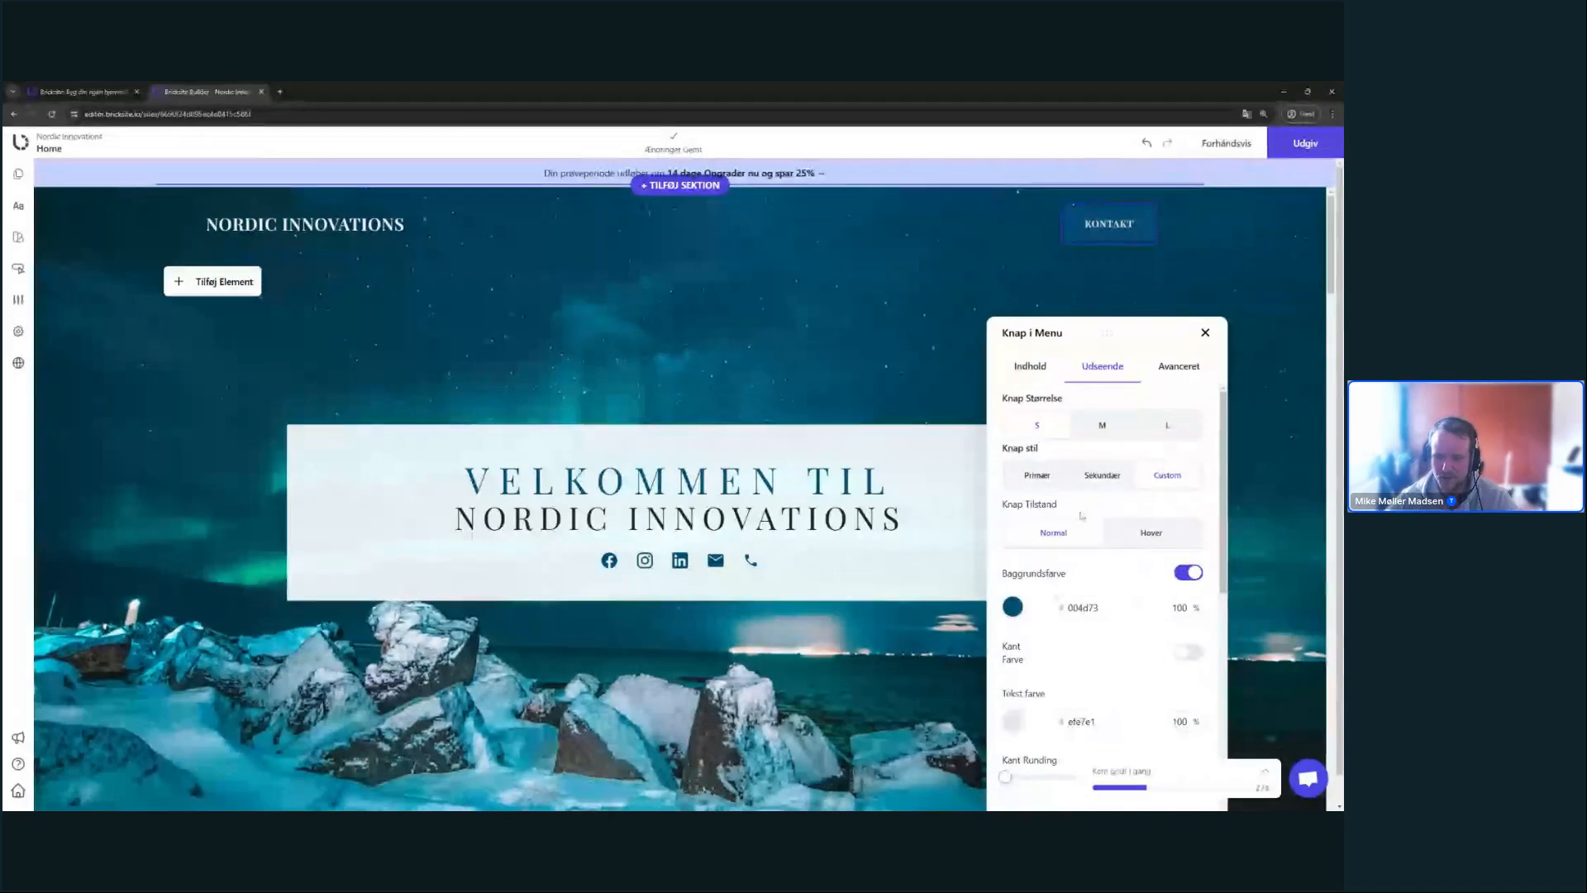
{"action": "scroll", "coordinate": [1081, 515], "scroll_direction": "down", "scroll_amount": 2}
{"action": "left_click", "coordinate": [1012, 532]}
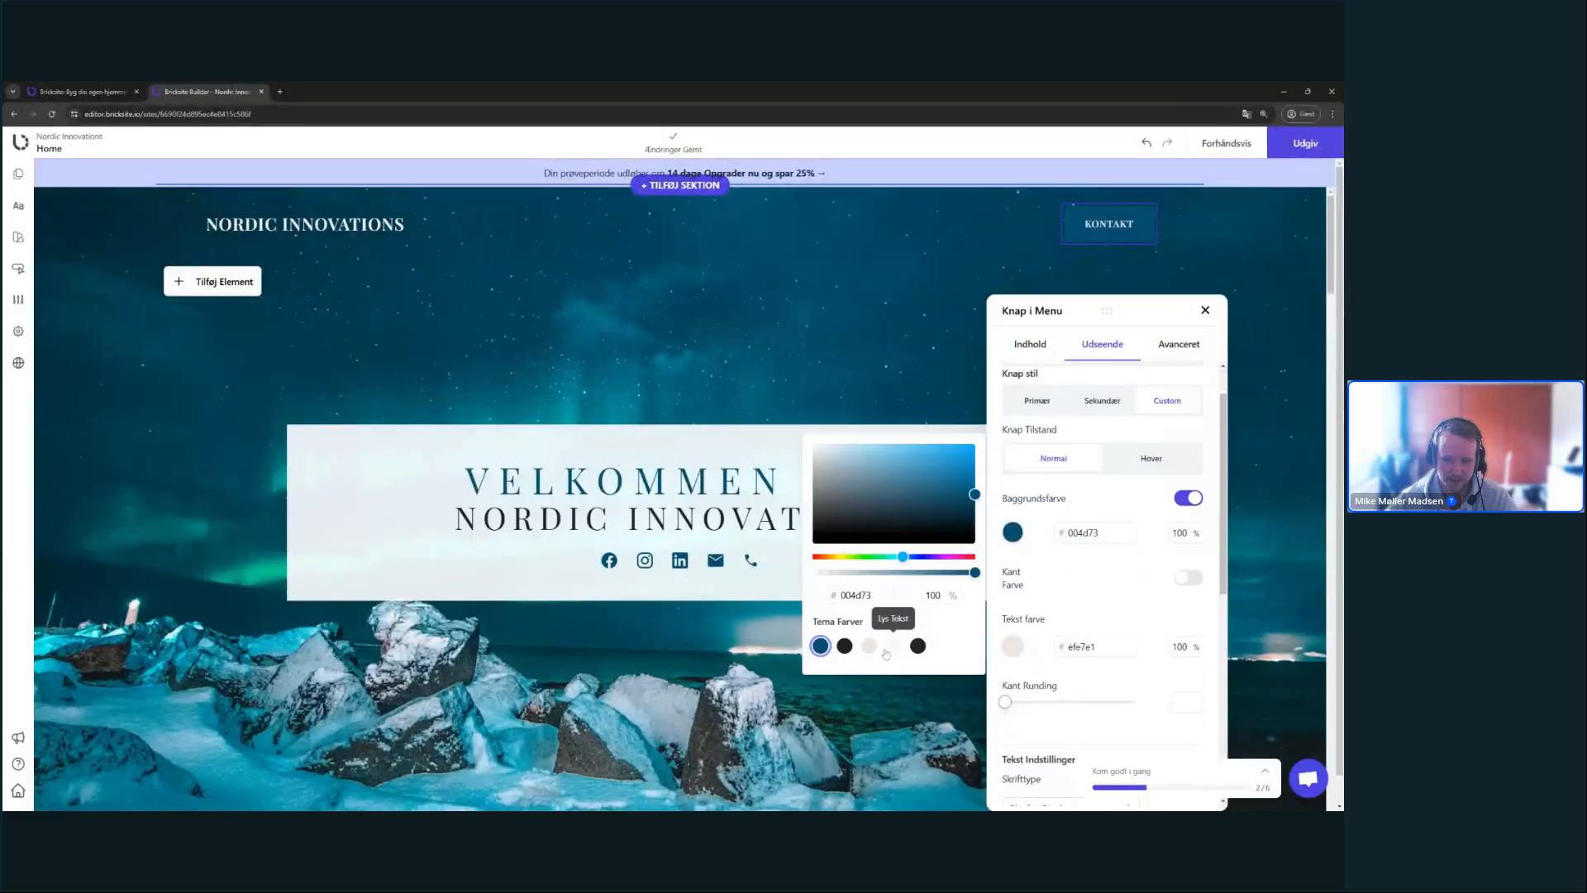
{"action": "left_click", "coordinate": [886, 652]}
{"action": "left_click", "coordinate": [1123, 497]}
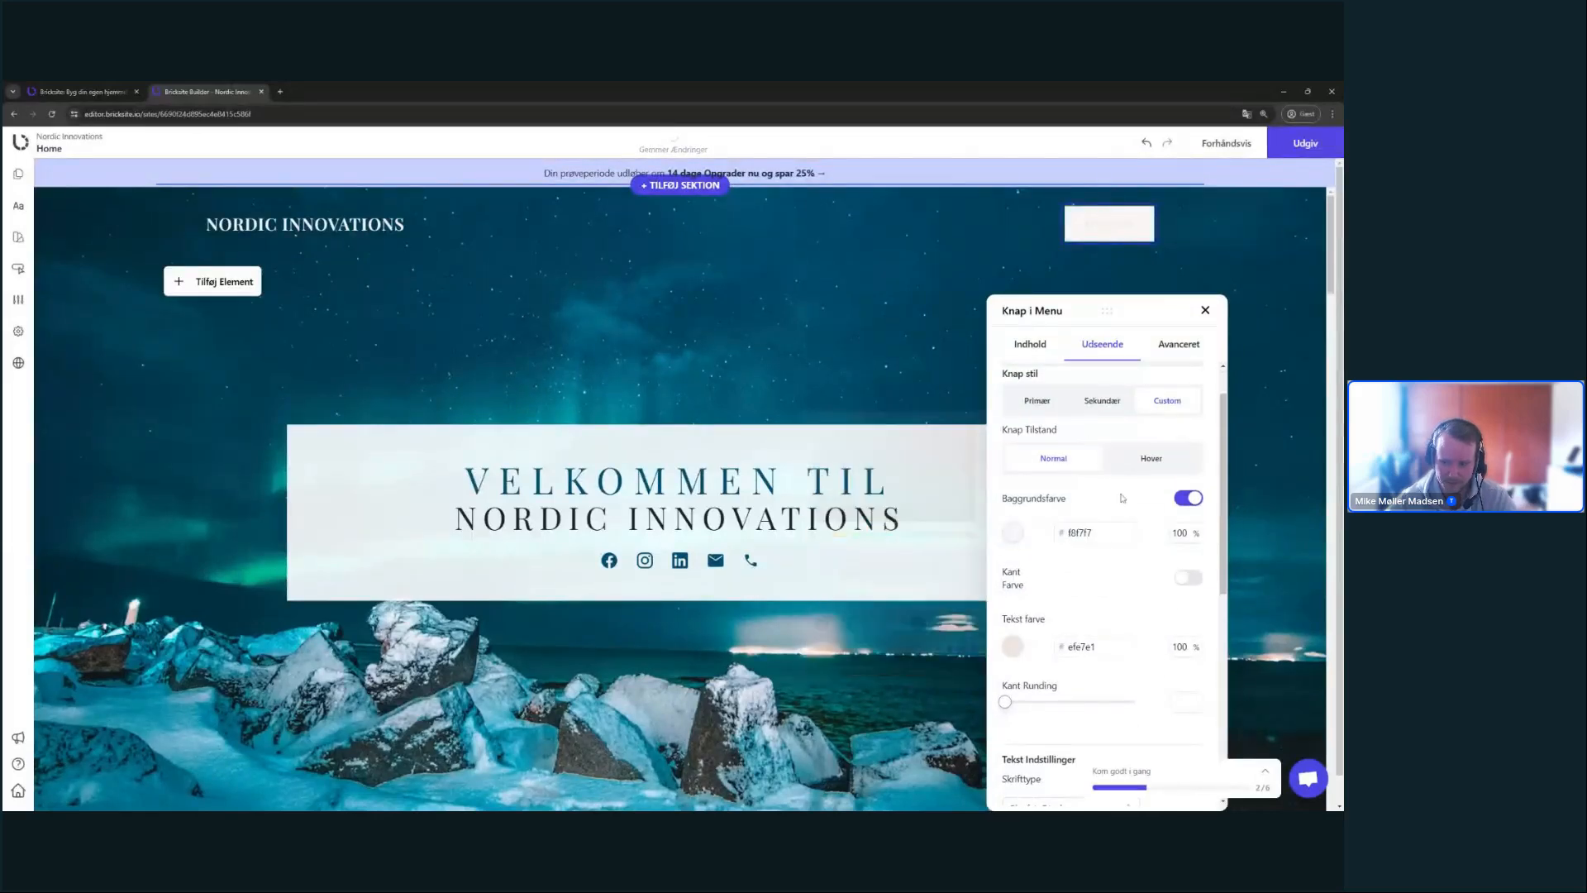
- Set the KONTAKT button text colour to dark blue 004d73
{"action": "left_click", "coordinate": [1012, 645]}
{"action": "left_click", "coordinate": [918, 759]}
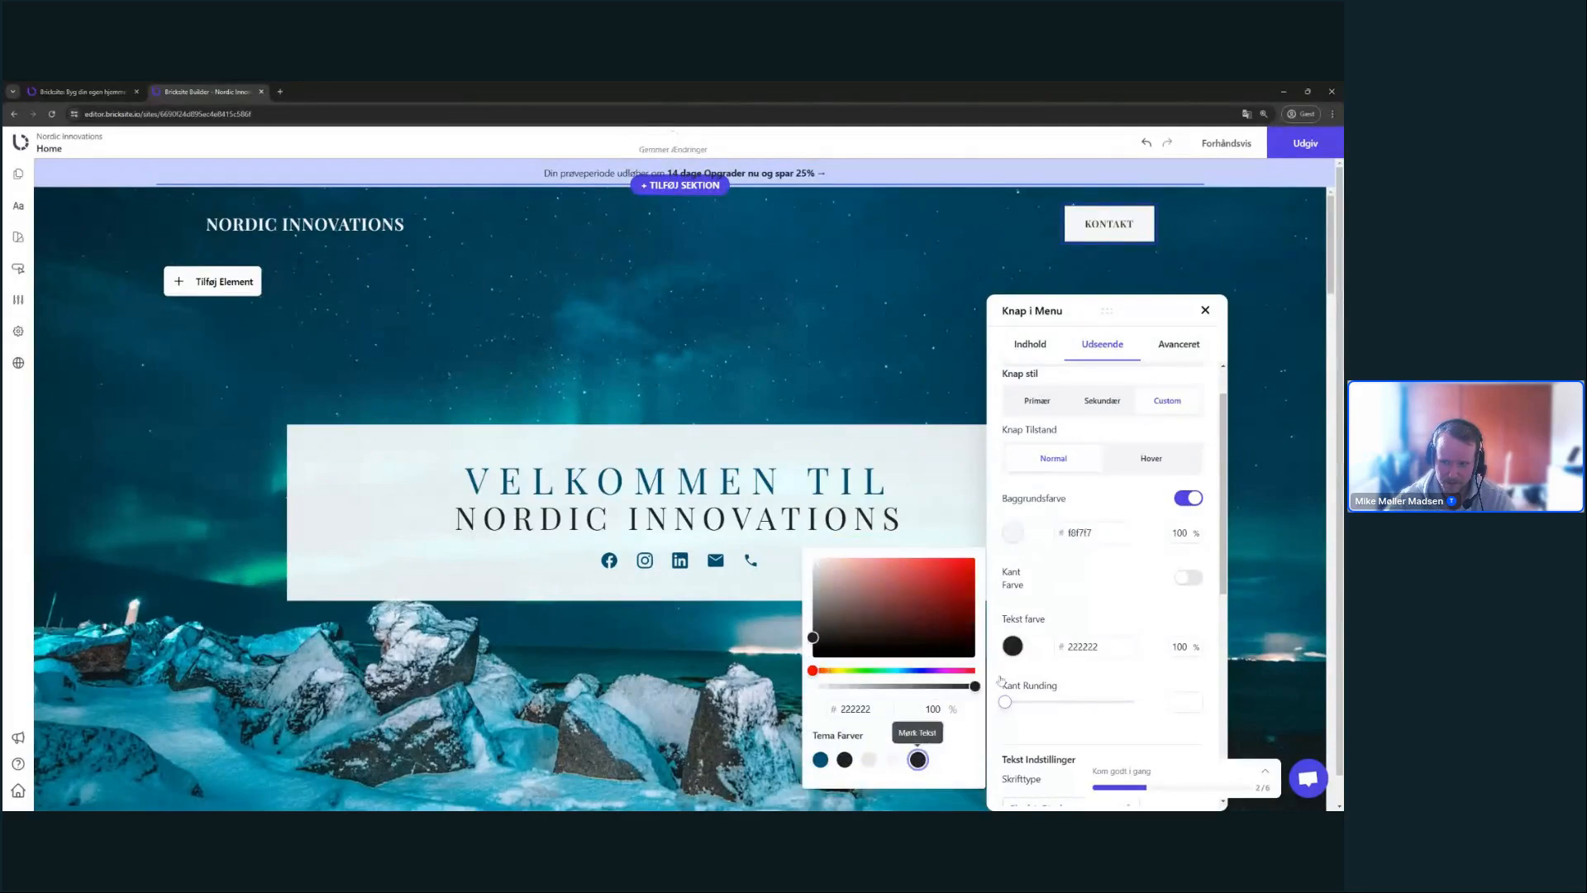
{"action": "left_click", "coordinate": [820, 759]}
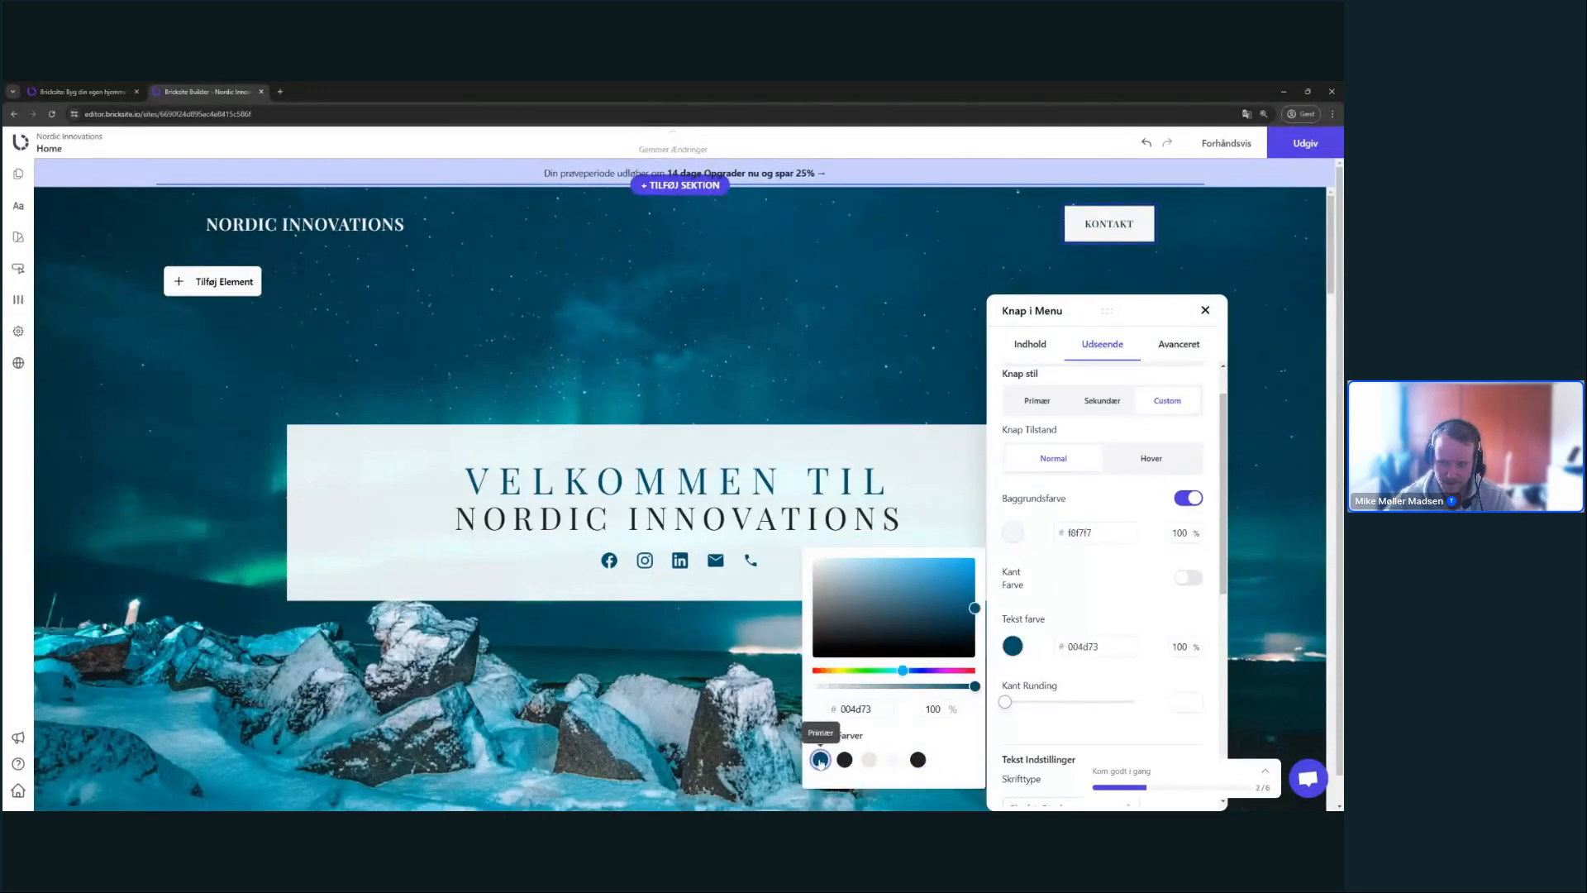
{"action": "left_click", "coordinate": [1124, 517]}
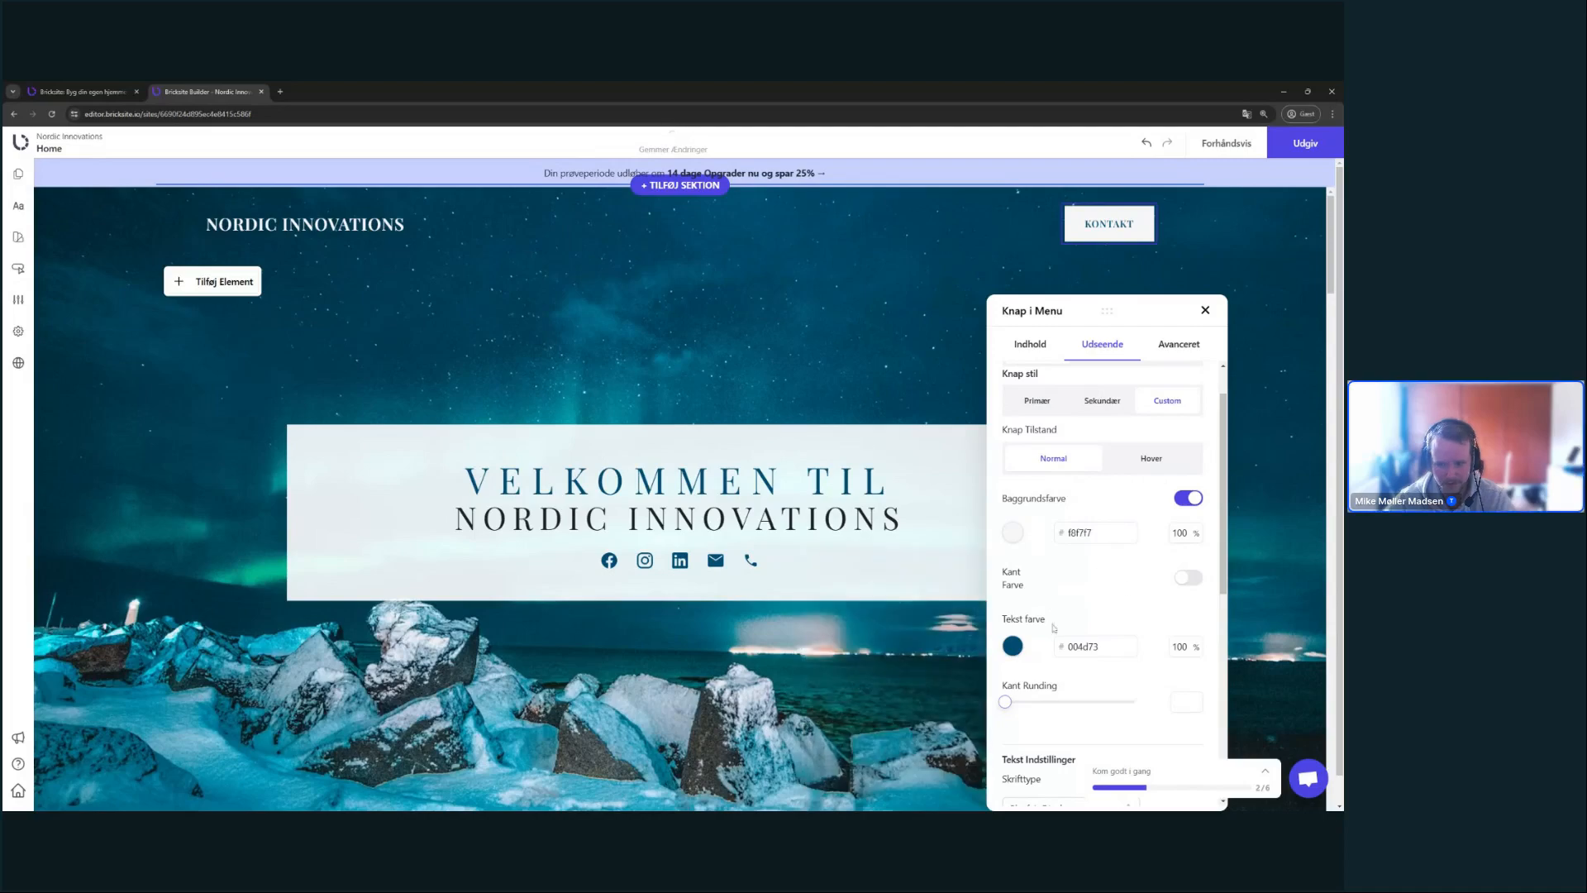
- Set the KONTAKT button's line height to 1.1
{"action": "scroll", "coordinate": [828, 454], "scroll_direction": "down", "scroll_amount": 3}
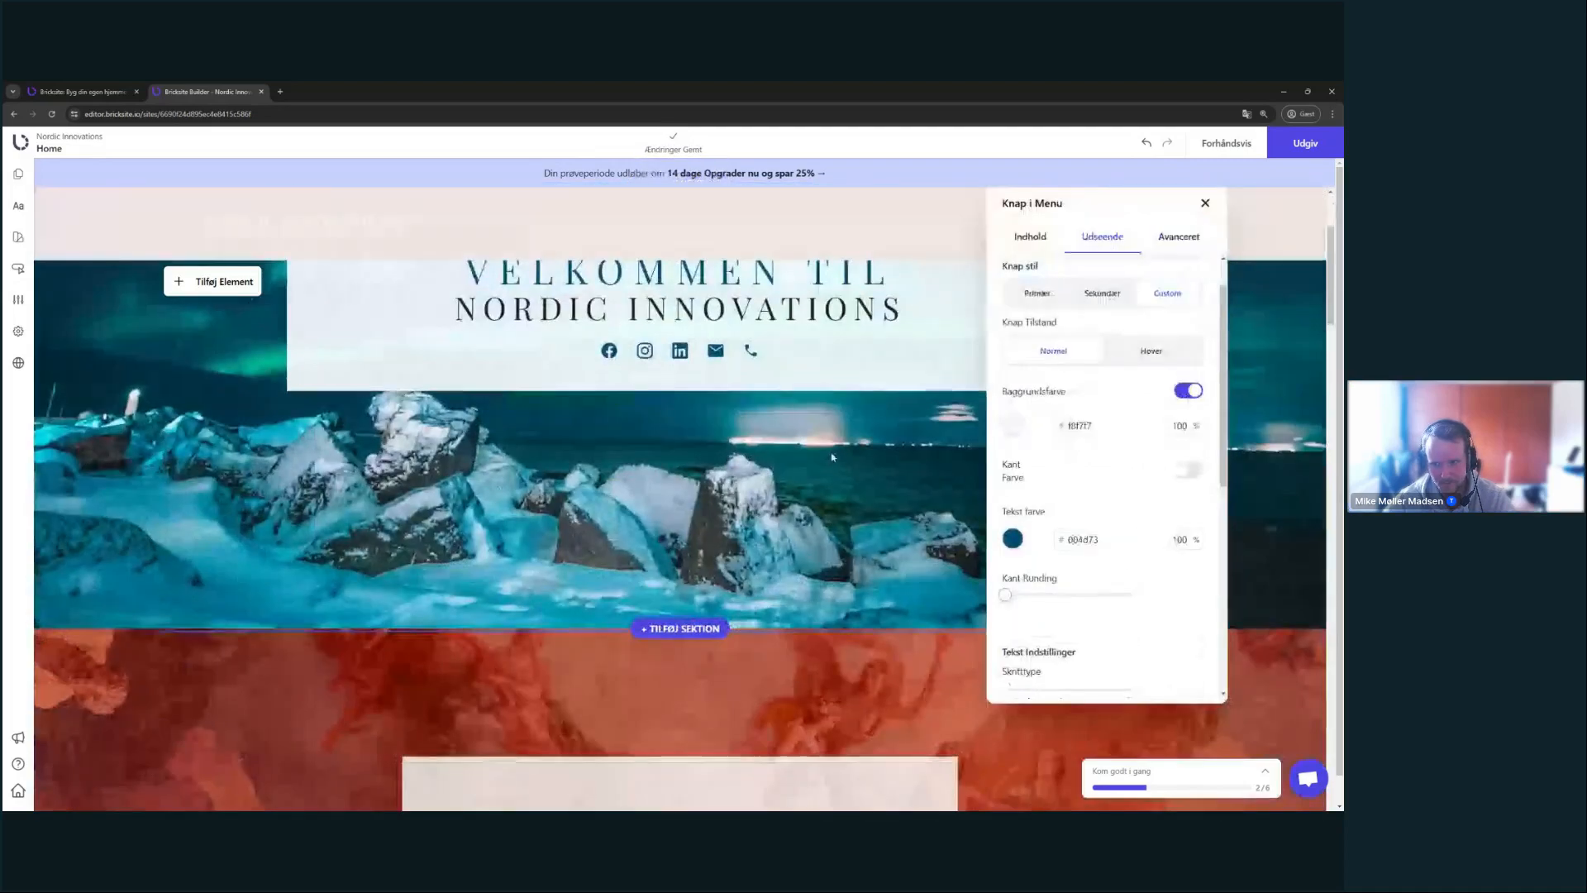
{"action": "scroll", "coordinate": [828, 453], "scroll_direction": "up", "scroll_amount": 3}
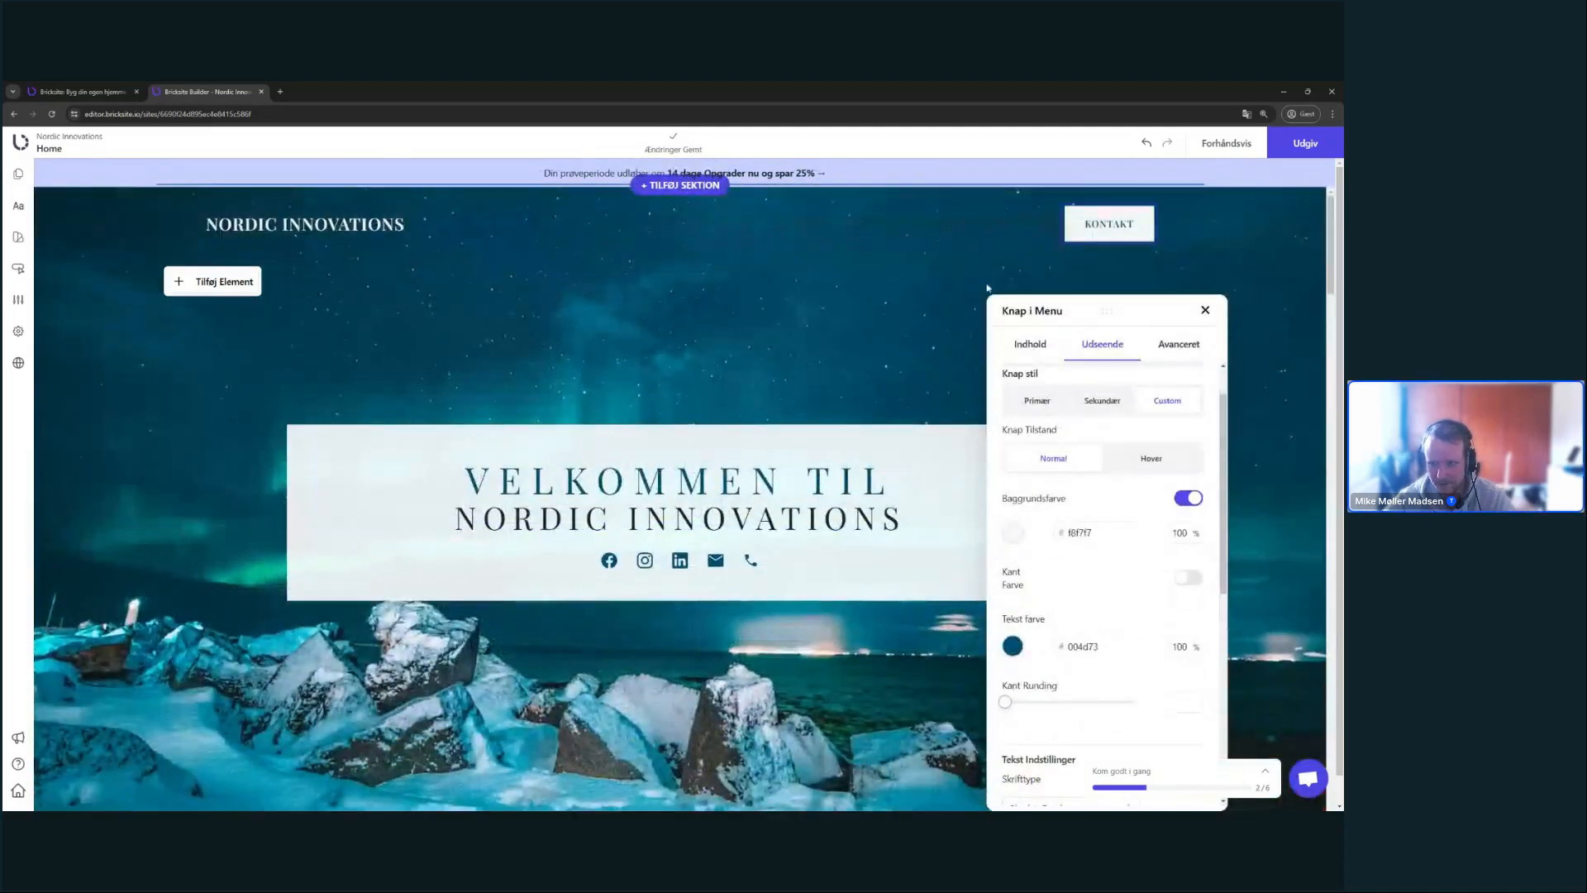
{"action": "scroll", "coordinate": [987, 286], "scroll_direction": "down", "scroll_amount": 3}
{"action": "scroll", "coordinate": [987, 287], "scroll_direction": "up", "scroll_amount": 3}
{"action": "scroll", "coordinate": [1153, 612], "scroll_direction": "down", "scroll_amount": 3}
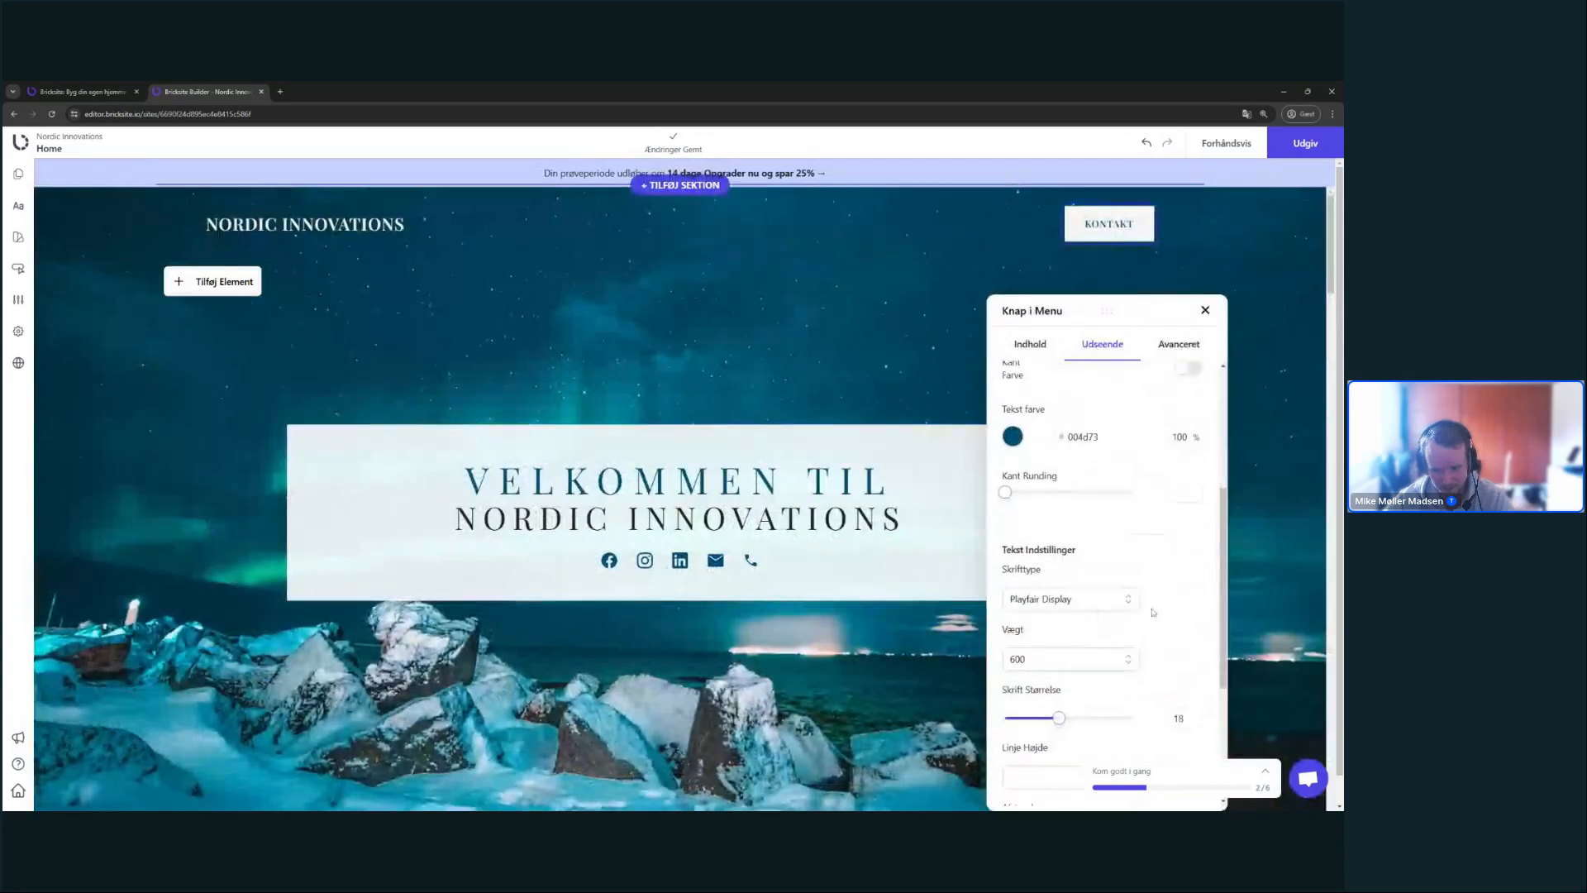
{"action": "scroll", "coordinate": [1153, 612], "scroll_direction": "down", "scroll_amount": 3}
{"action": "left_click", "coordinate": [1066, 537]}
{"action": "left_click", "coordinate": [1074, 610]}
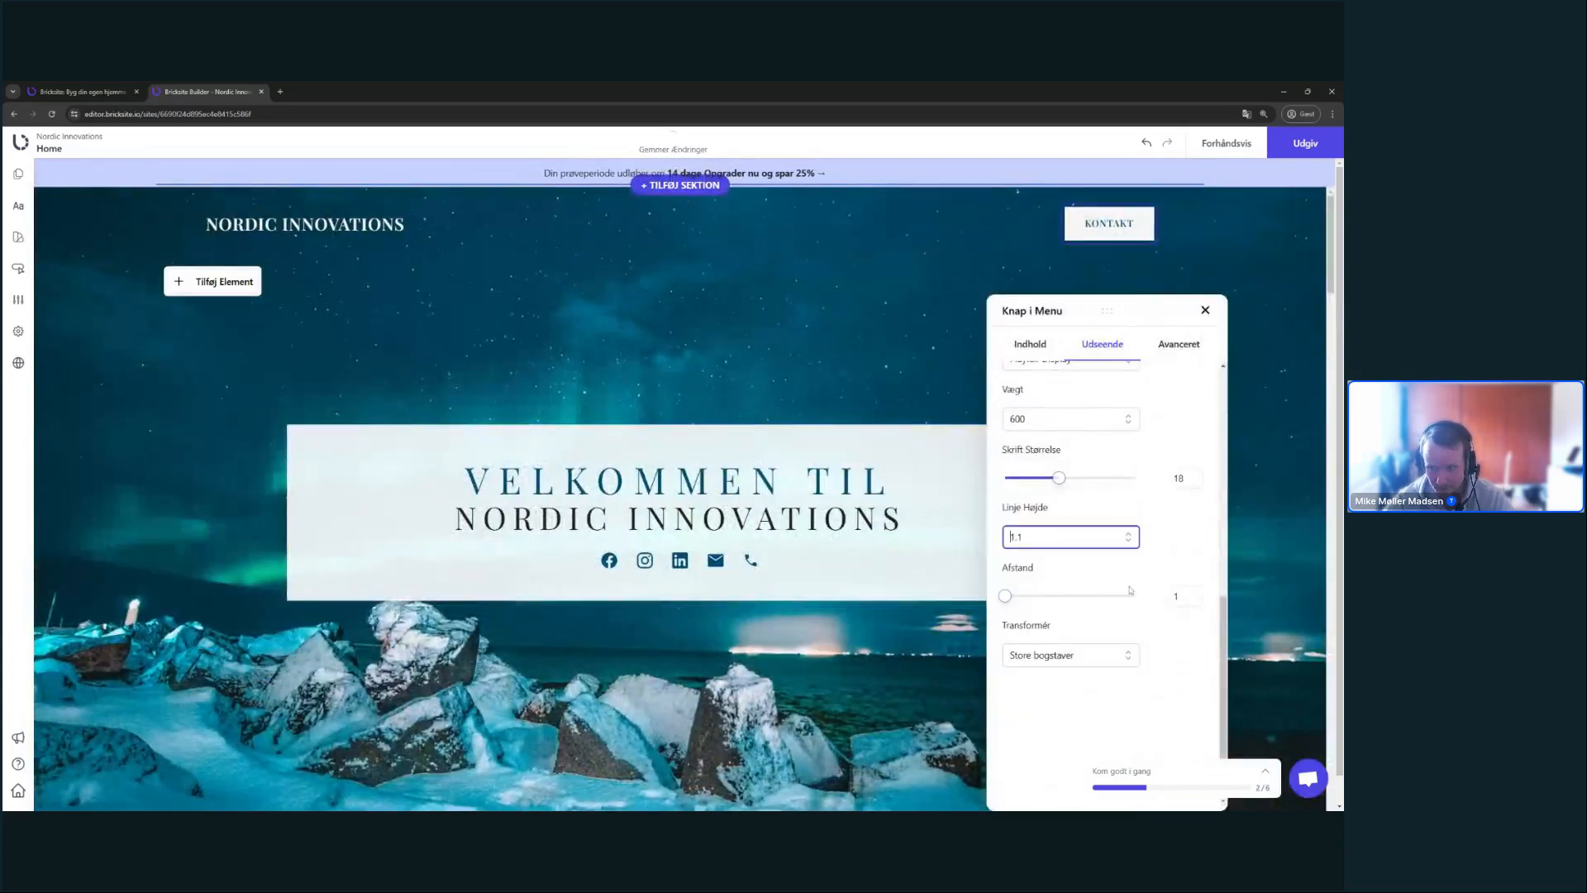
{"action": "left_click", "coordinate": [1195, 578]}
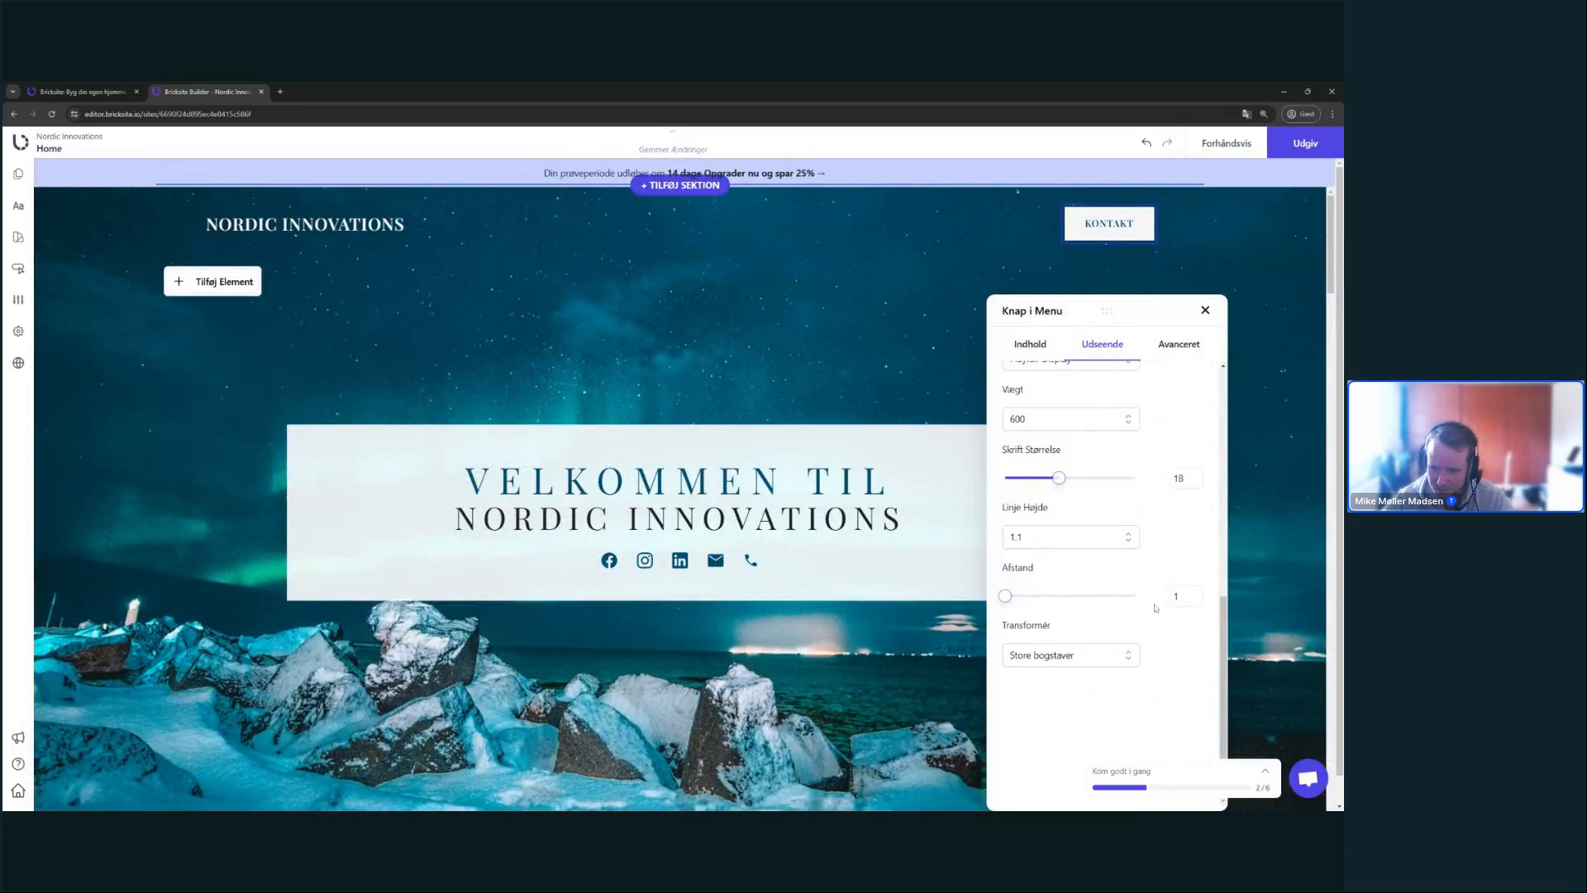
{"action": "scroll", "coordinate": [1155, 607], "scroll_direction": "up", "scroll_amount": 5}
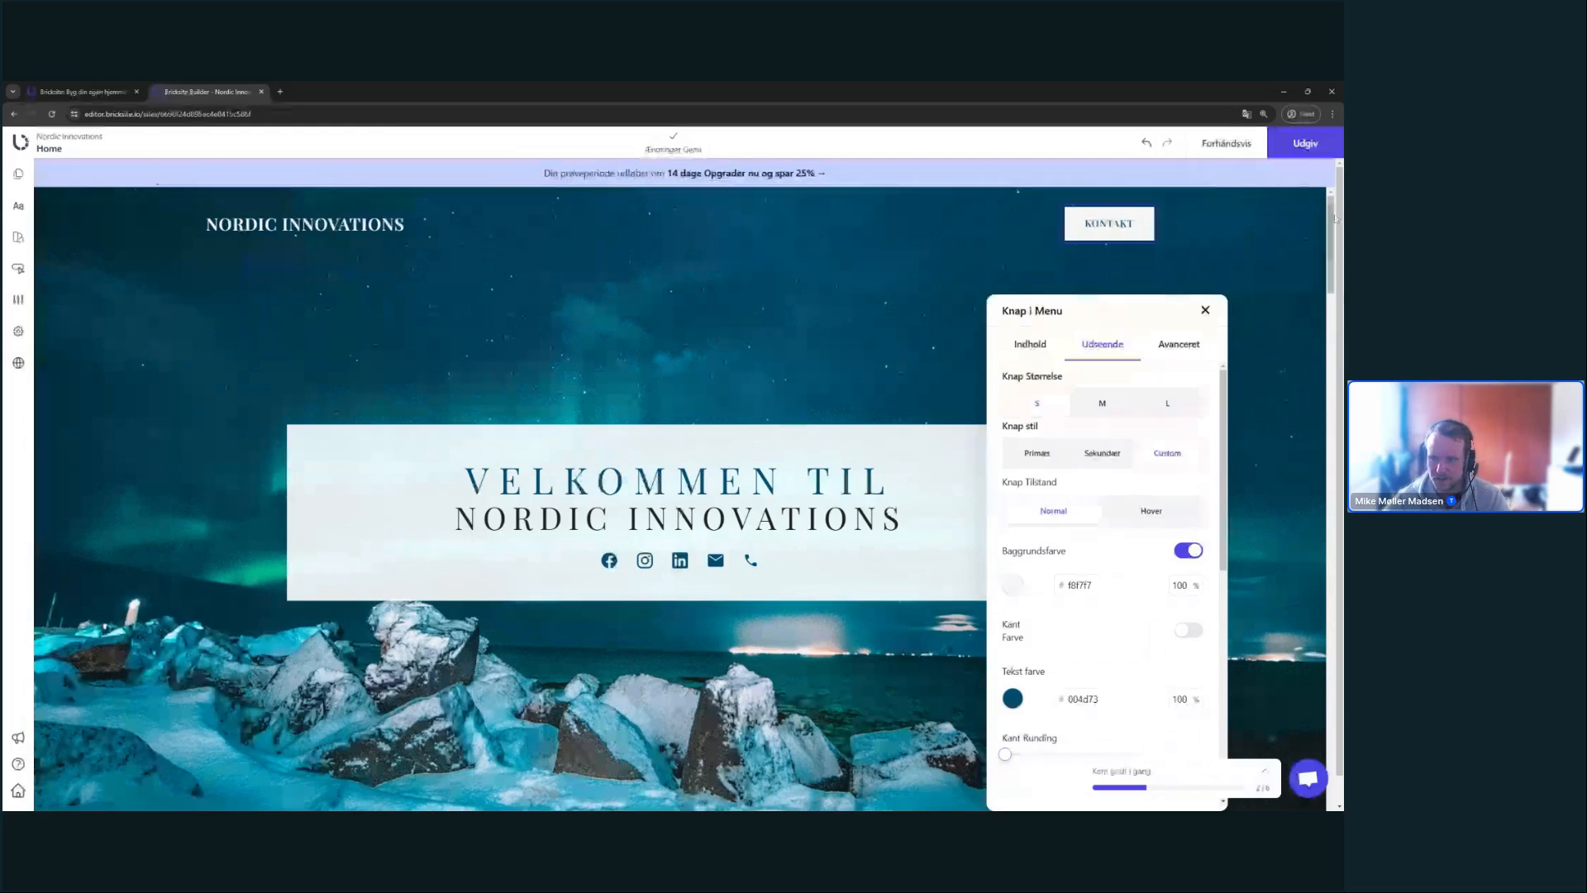
- Check the KONTAKT button's hover colours (004d73 background, ffffff text), then close its settings
{"action": "left_click", "coordinate": [1151, 510]}
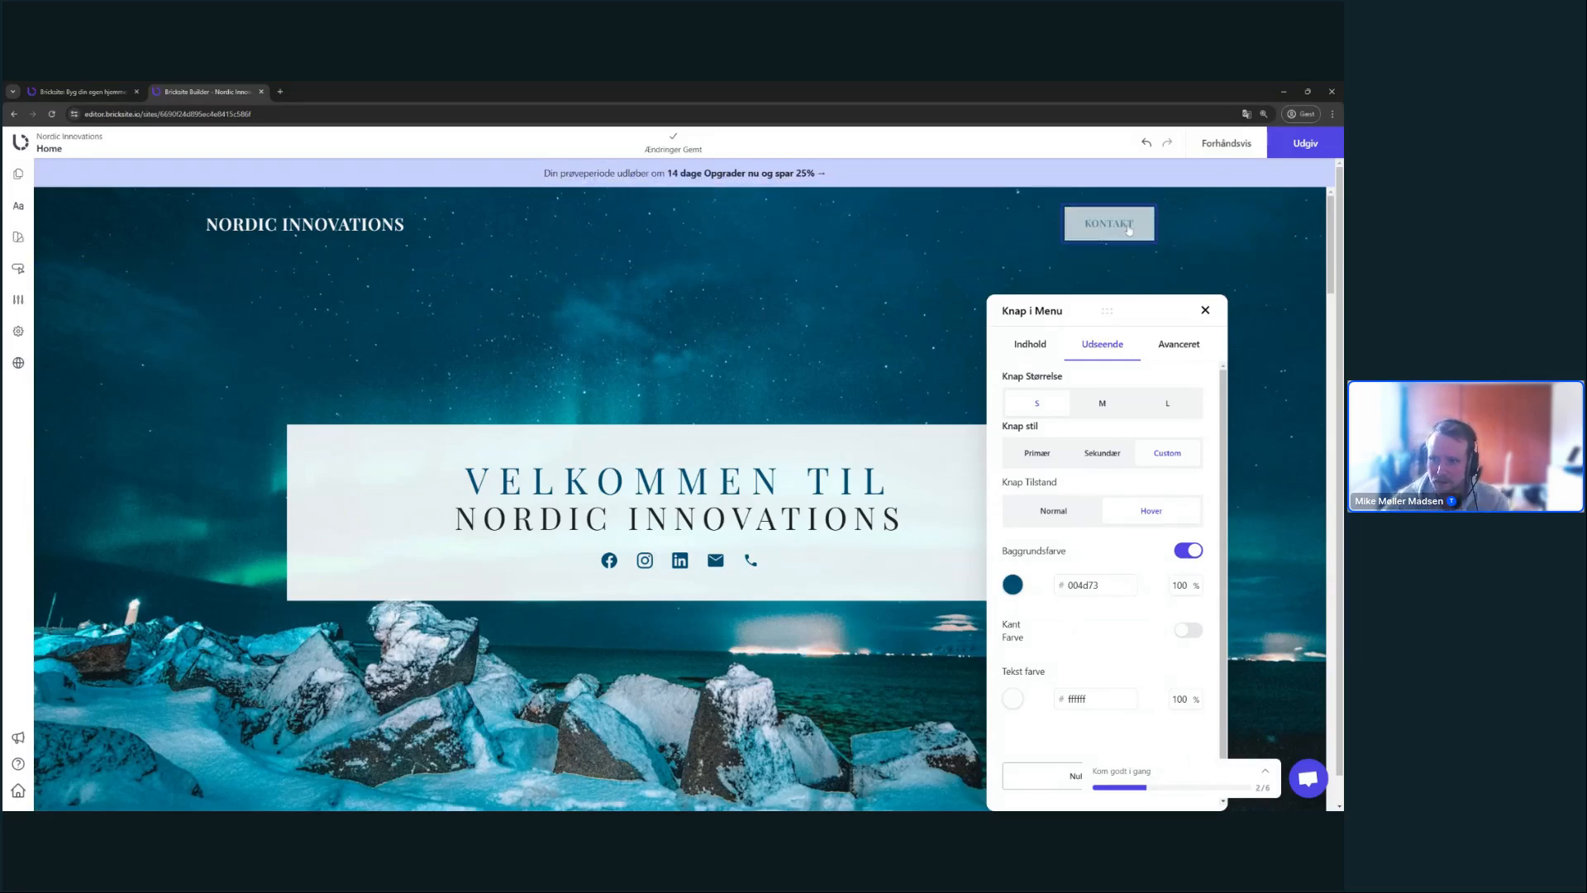
{"action": "left_click", "coordinate": [907, 343]}
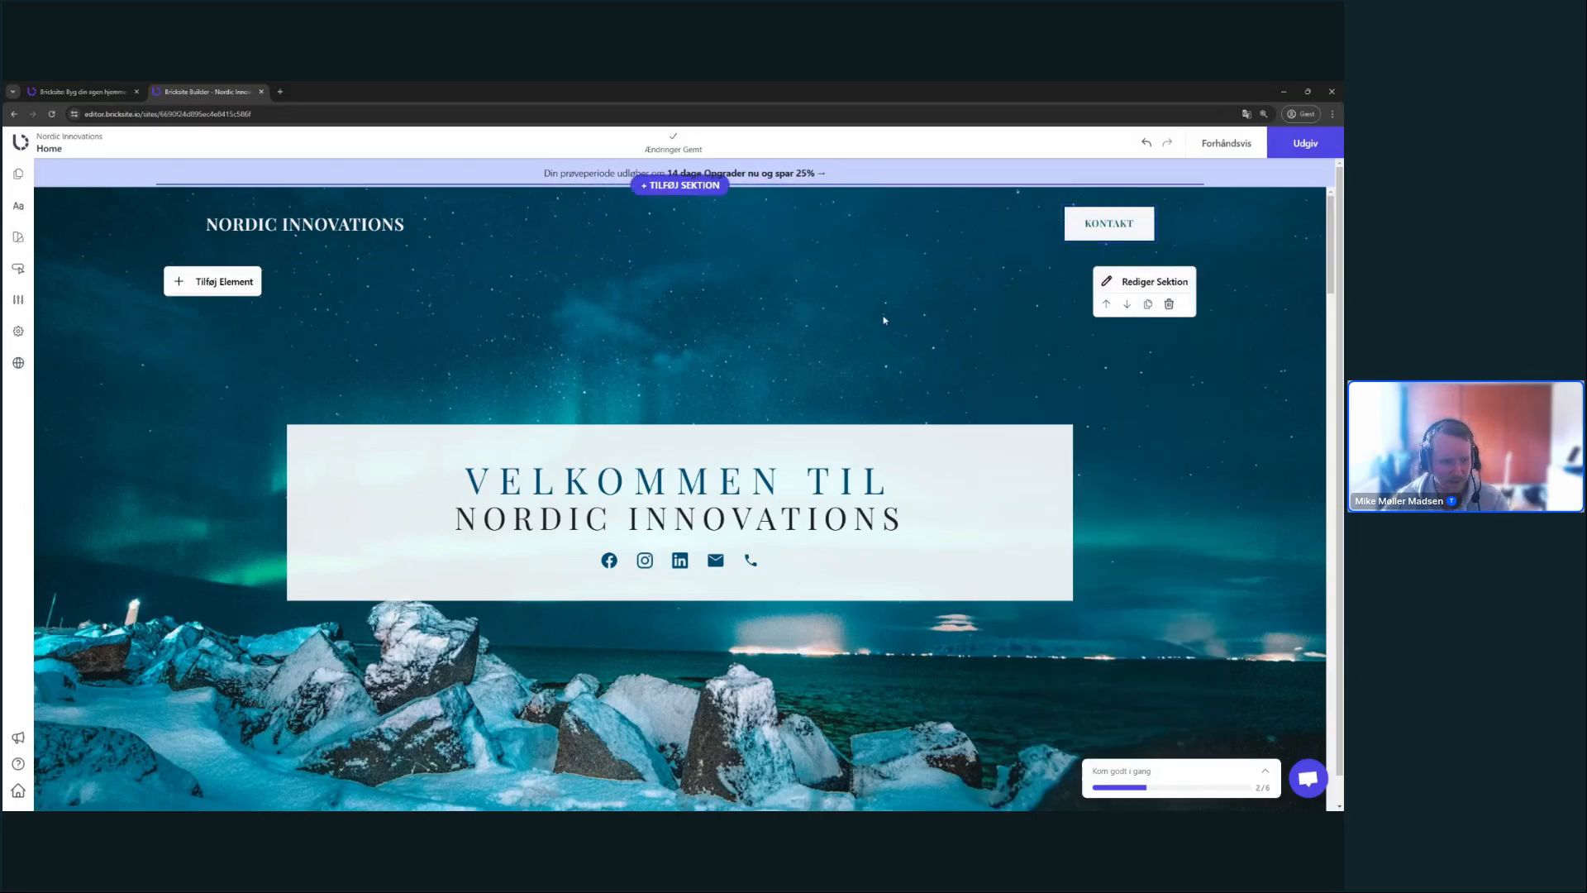
{"action": "scroll", "coordinate": [632, 324], "scroll_direction": "down", "scroll_amount": 5}
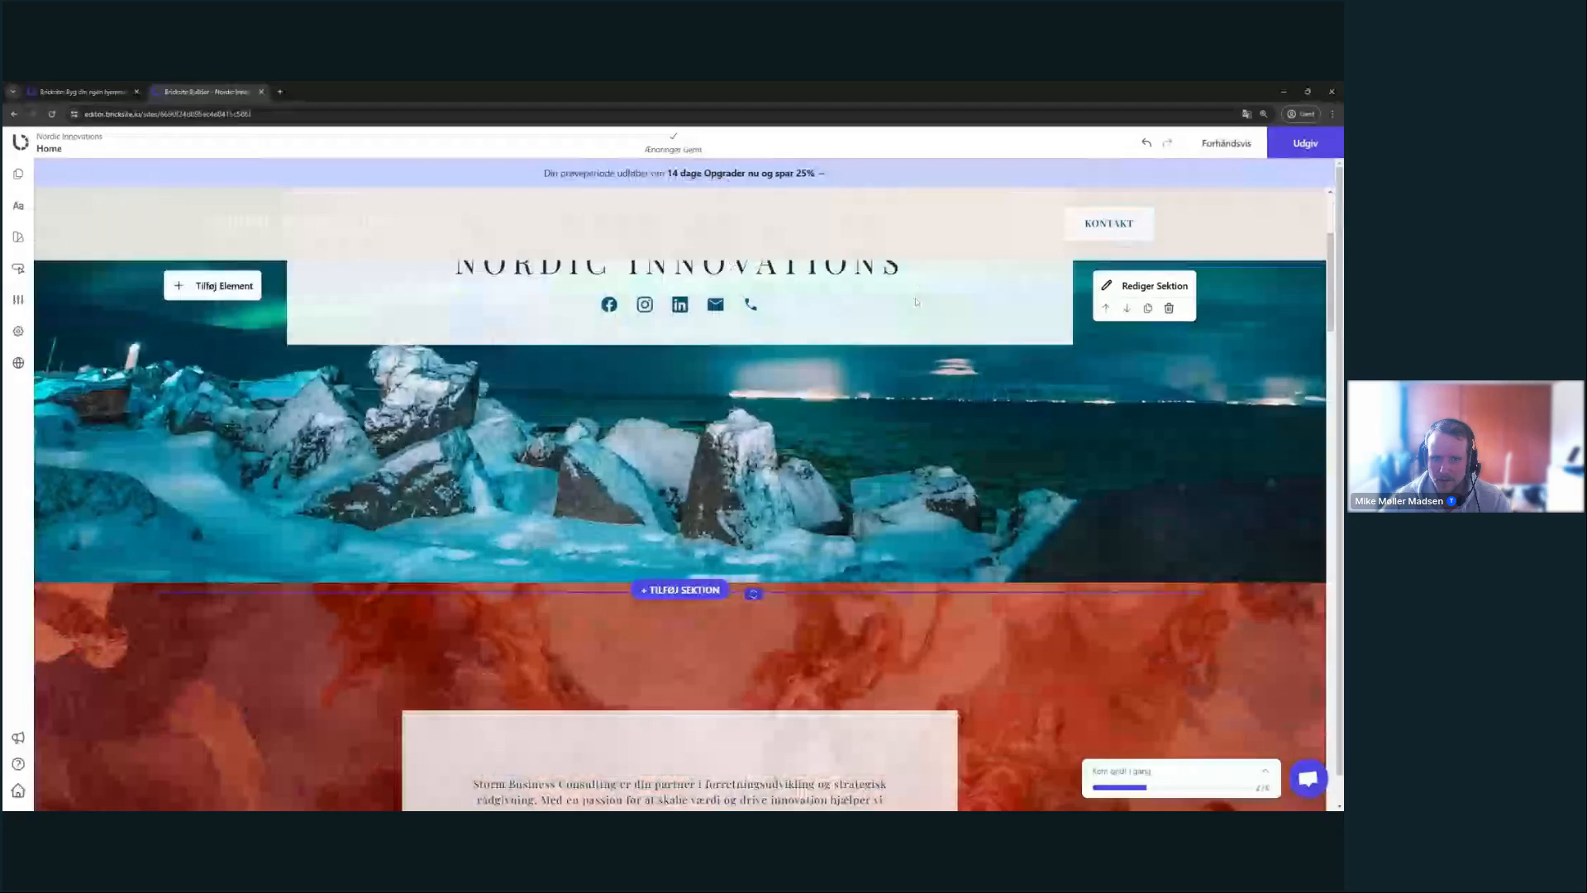
{"action": "scroll", "coordinate": [485, 214], "scroll_direction": "up", "scroll_amount": 3}
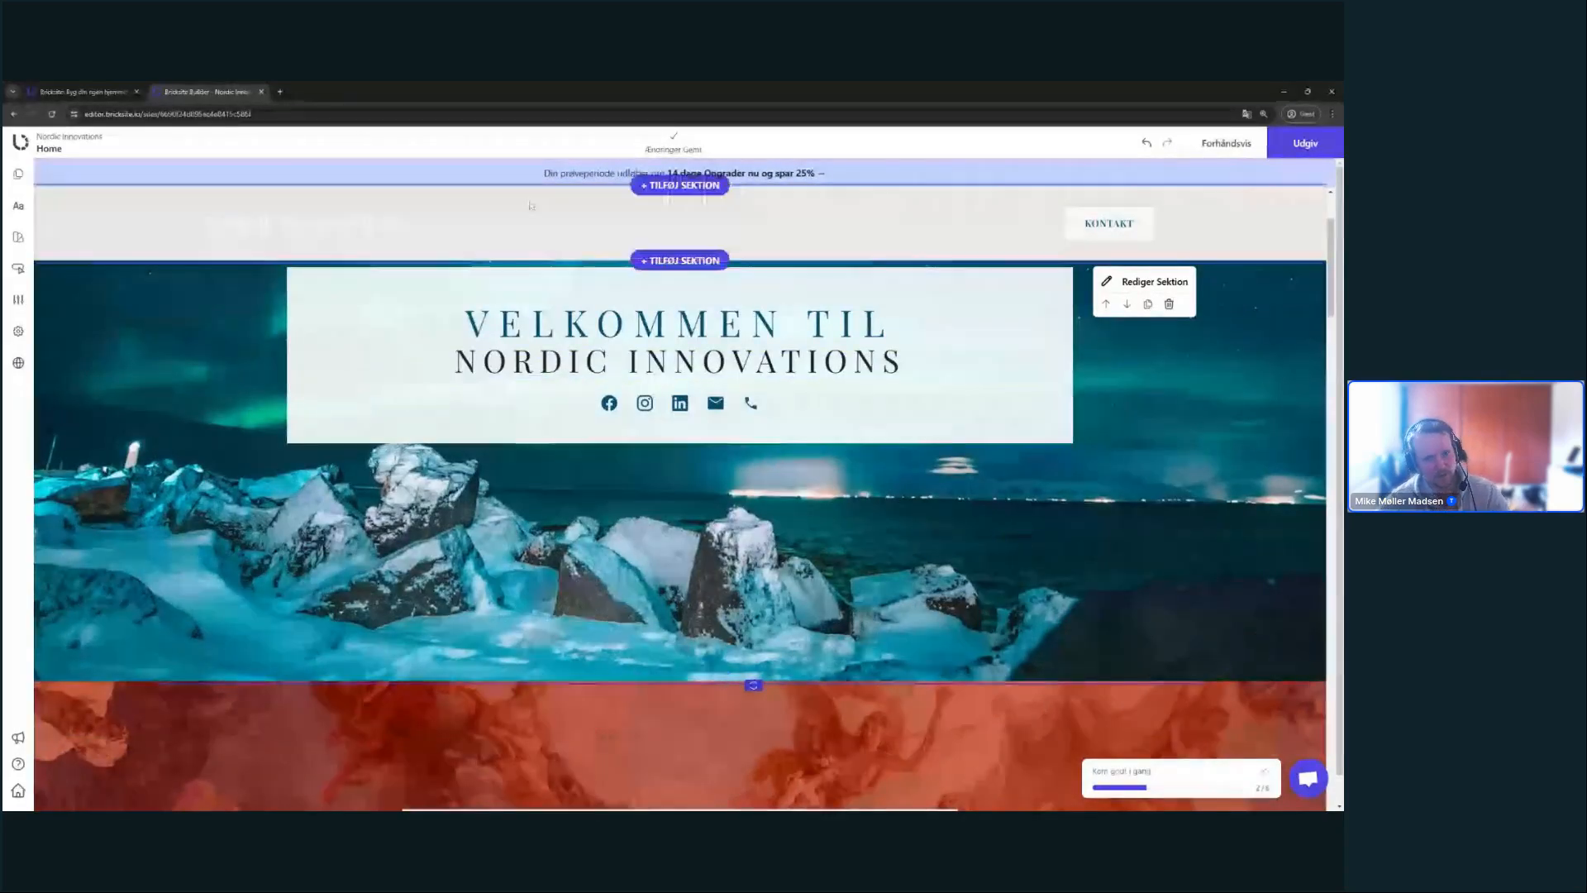
{"action": "scroll", "coordinate": [426, 230], "scroll_direction": "up", "scroll_amount": 3}
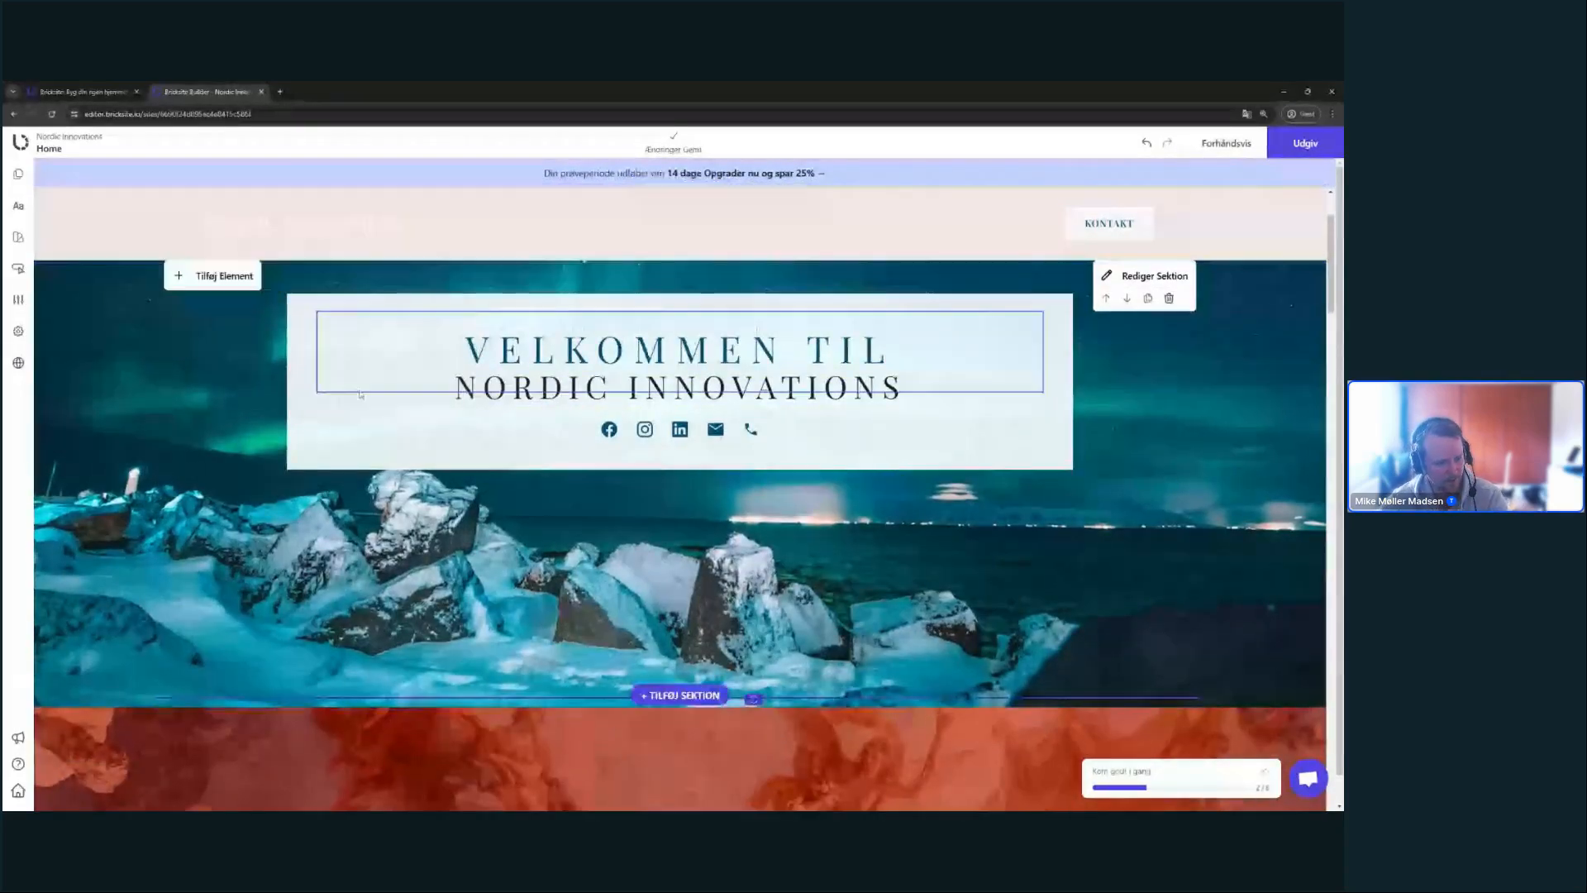
{"action": "scroll", "coordinate": [1218, 238], "scroll_direction": "down", "scroll_amount": 2}
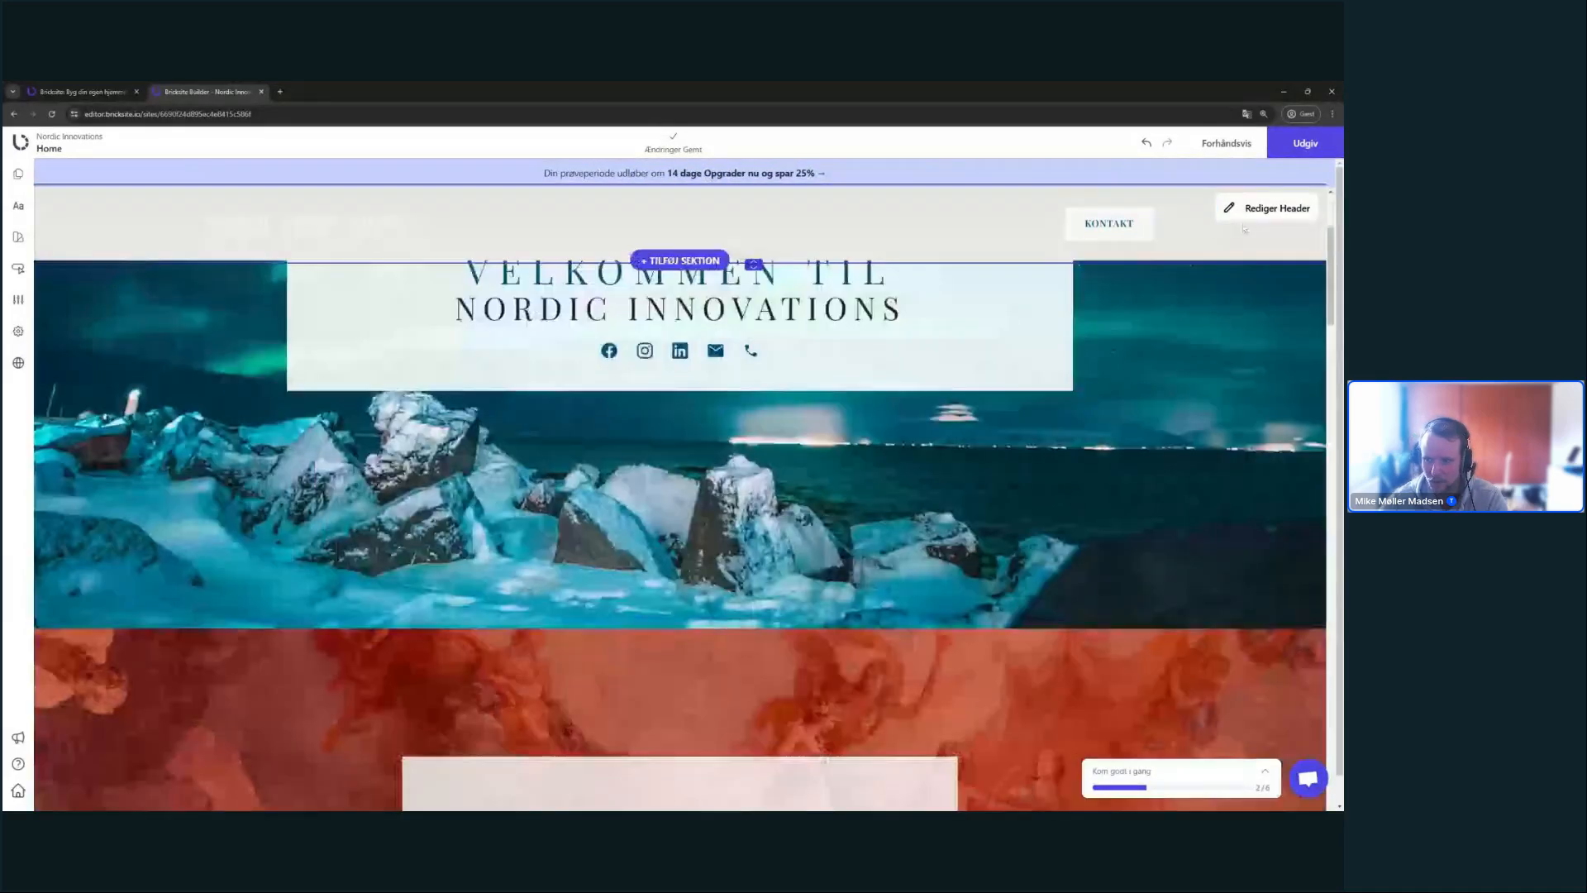
- Set the header background colour to the blue theme swatch 004d73
{"action": "left_click", "coordinate": [1277, 200]}
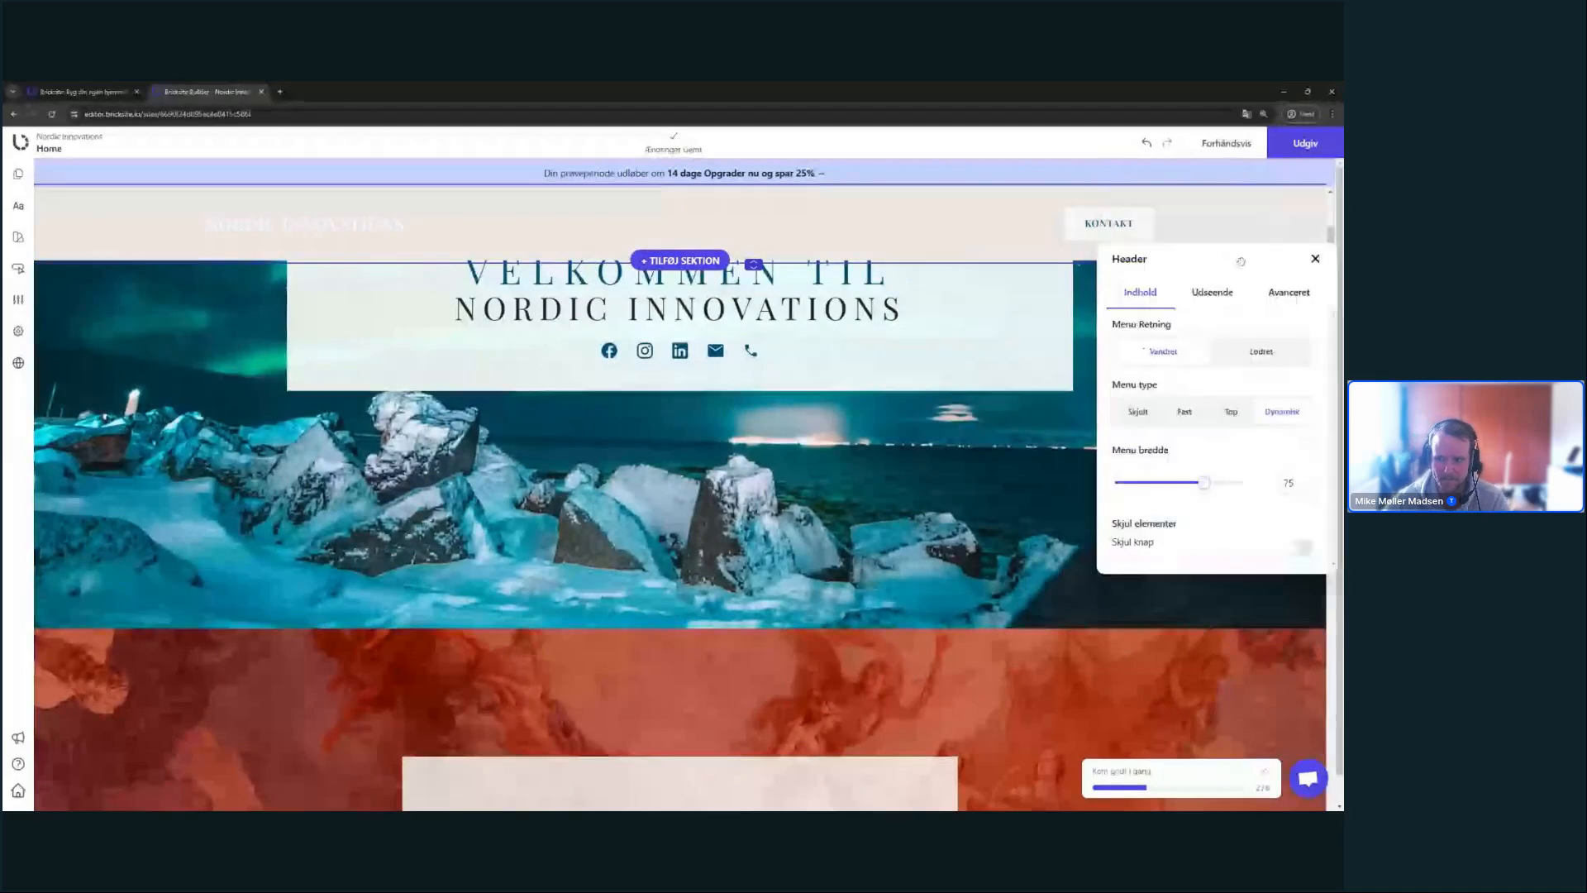
{"action": "left_click", "coordinate": [1209, 304]}
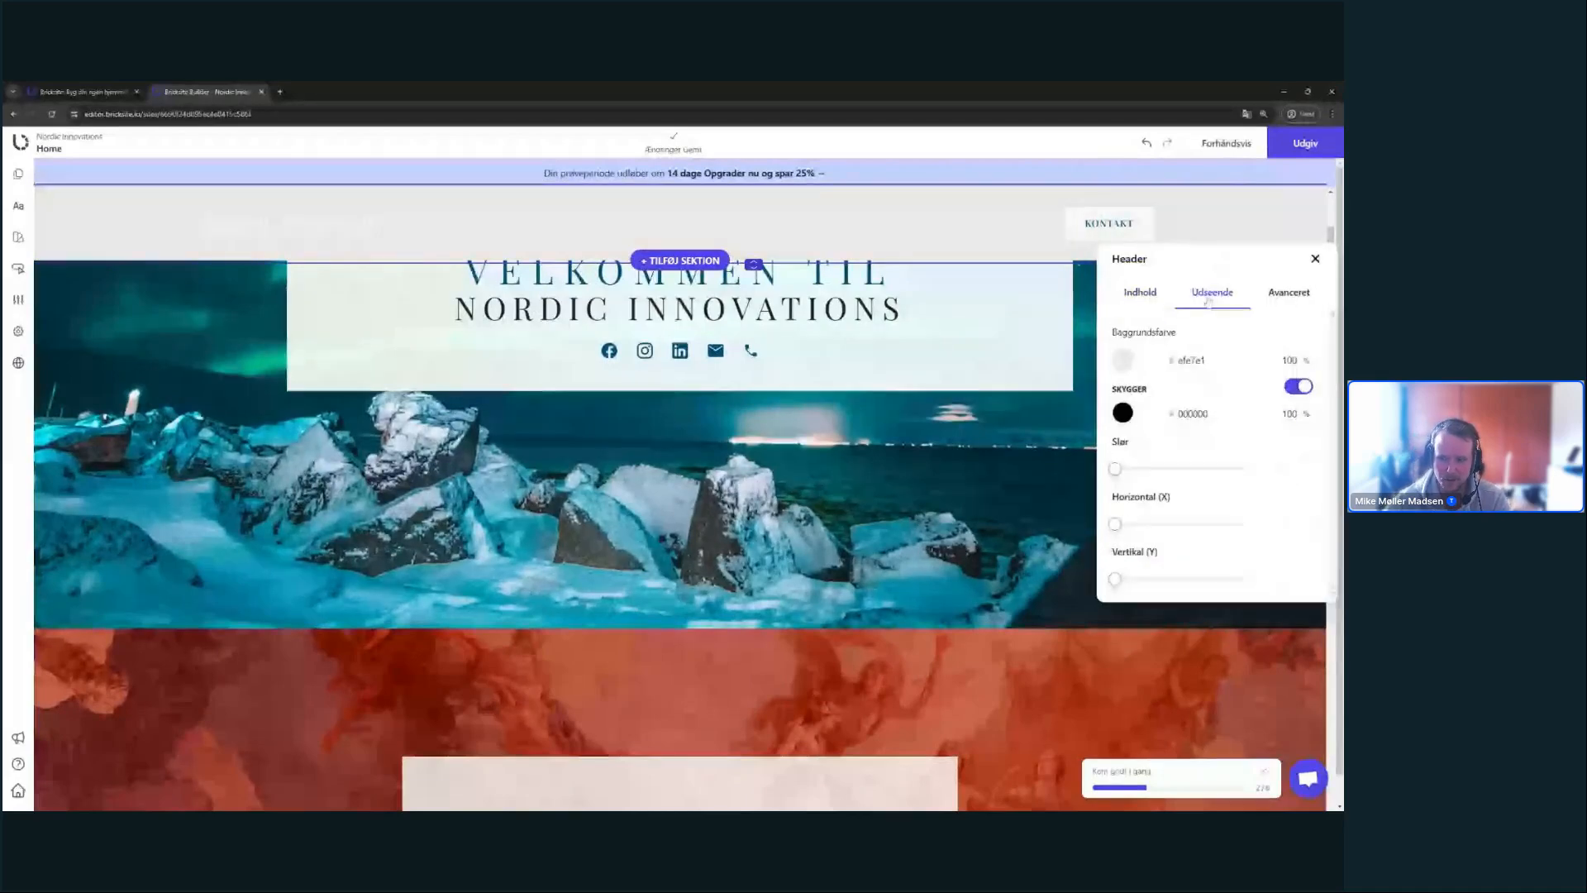
{"action": "left_click", "coordinate": [1124, 362]}
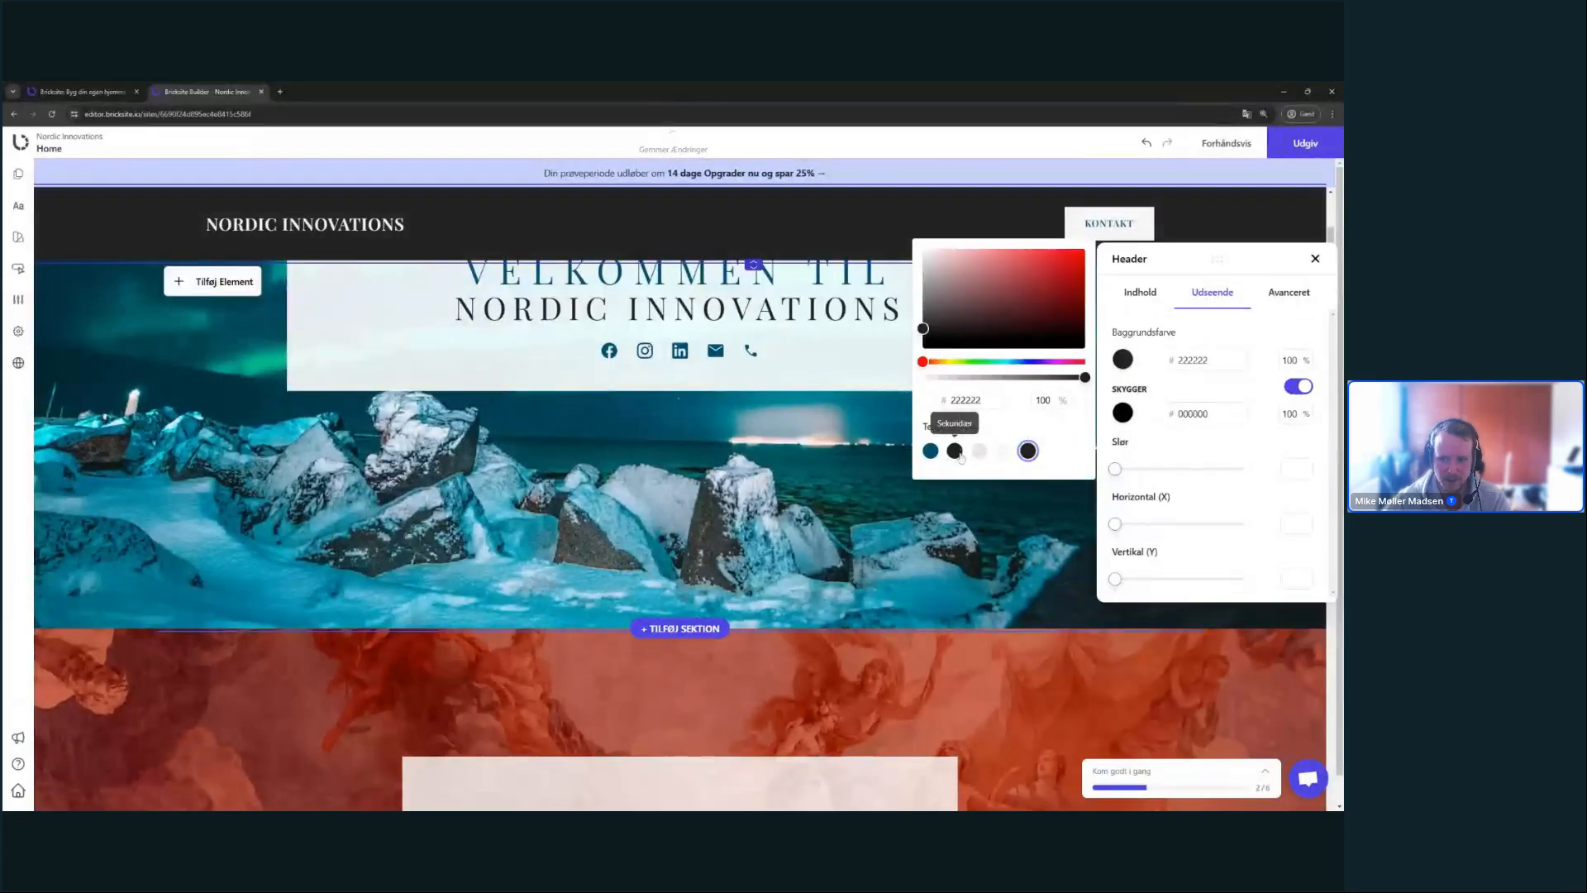
{"action": "scroll", "coordinate": [682, 420], "scroll_direction": "up", "scroll_amount": 3}
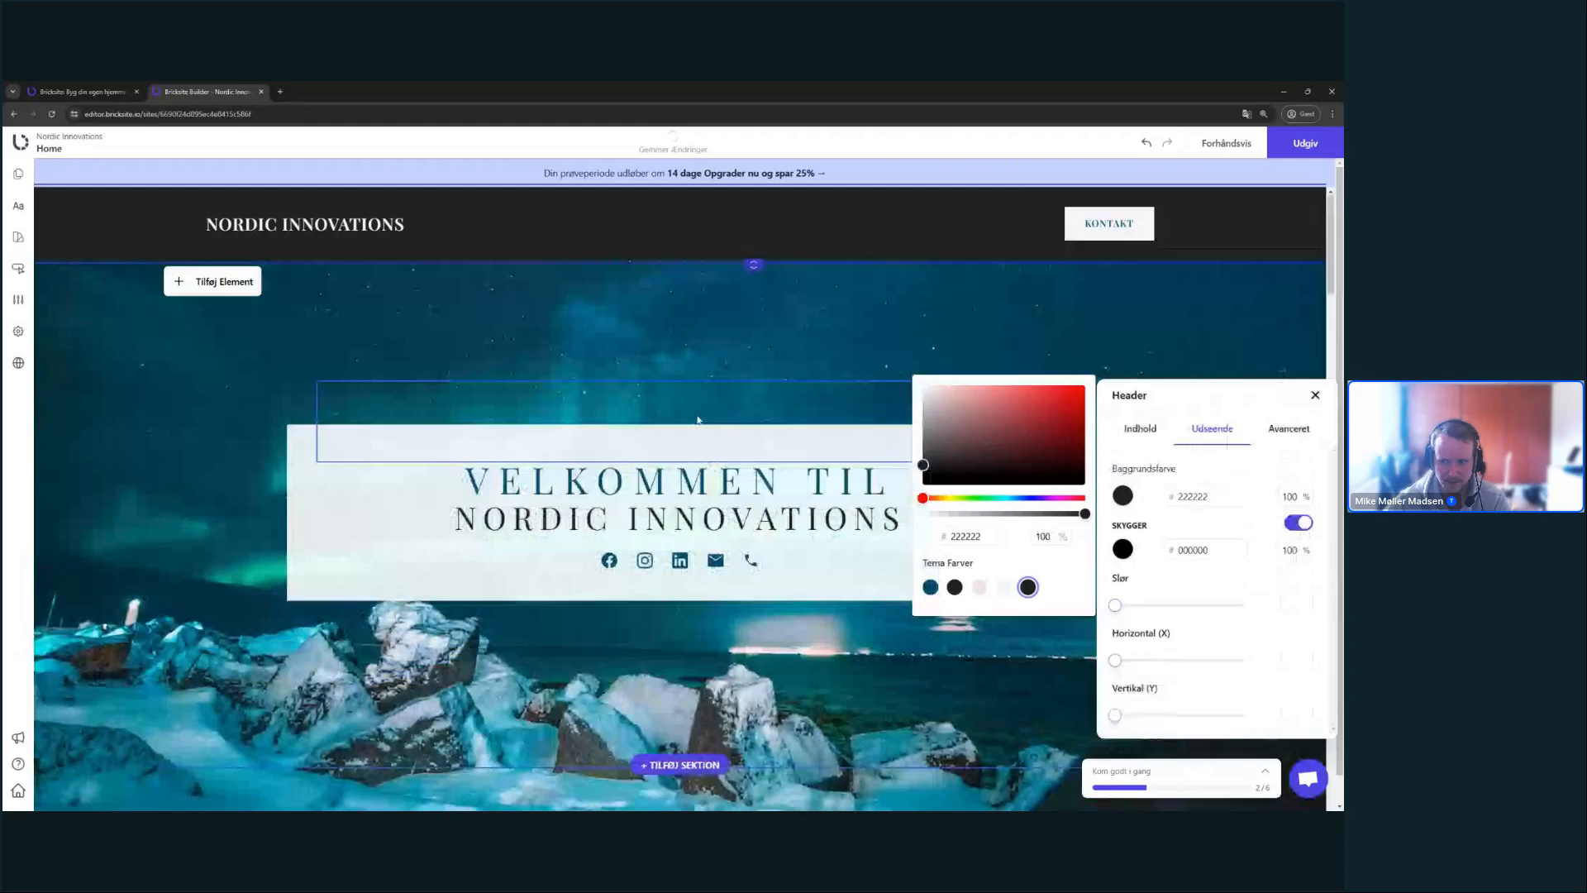
{"action": "scroll", "coordinate": [700, 418], "scroll_direction": "down", "scroll_amount": 6}
{"action": "scroll", "coordinate": [709, 397], "scroll_direction": "up", "scroll_amount": 5}
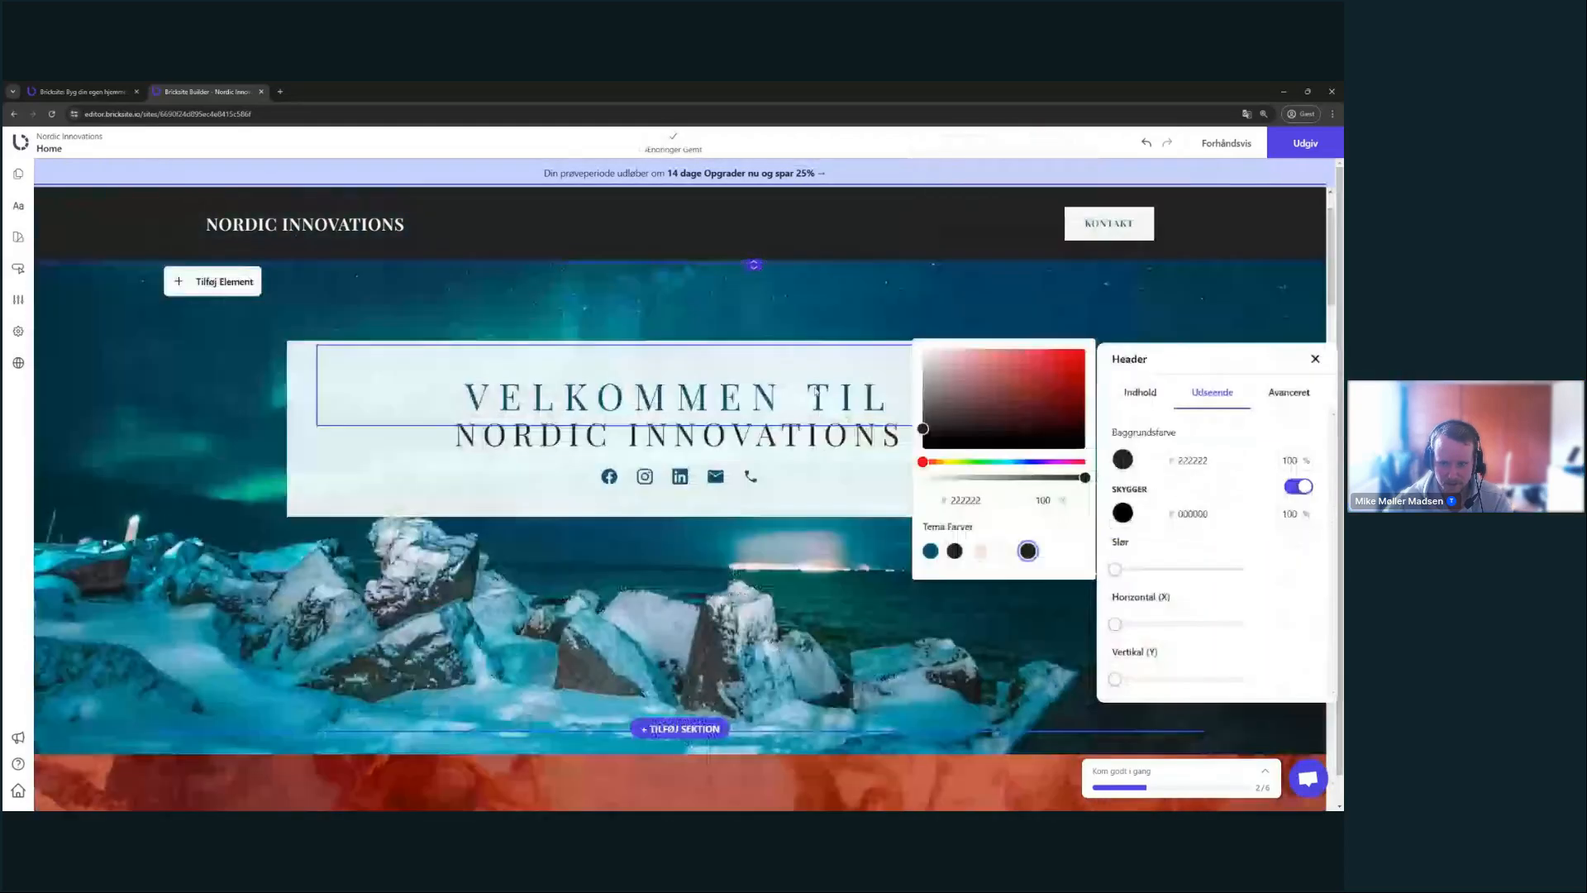
{"action": "left_click", "coordinate": [931, 499]}
{"action": "scroll", "coordinate": [731, 467], "scroll_direction": "up", "scroll_amount": 2}
{"action": "scroll", "coordinate": [731, 468], "scroll_direction": "down", "scroll_amount": 5}
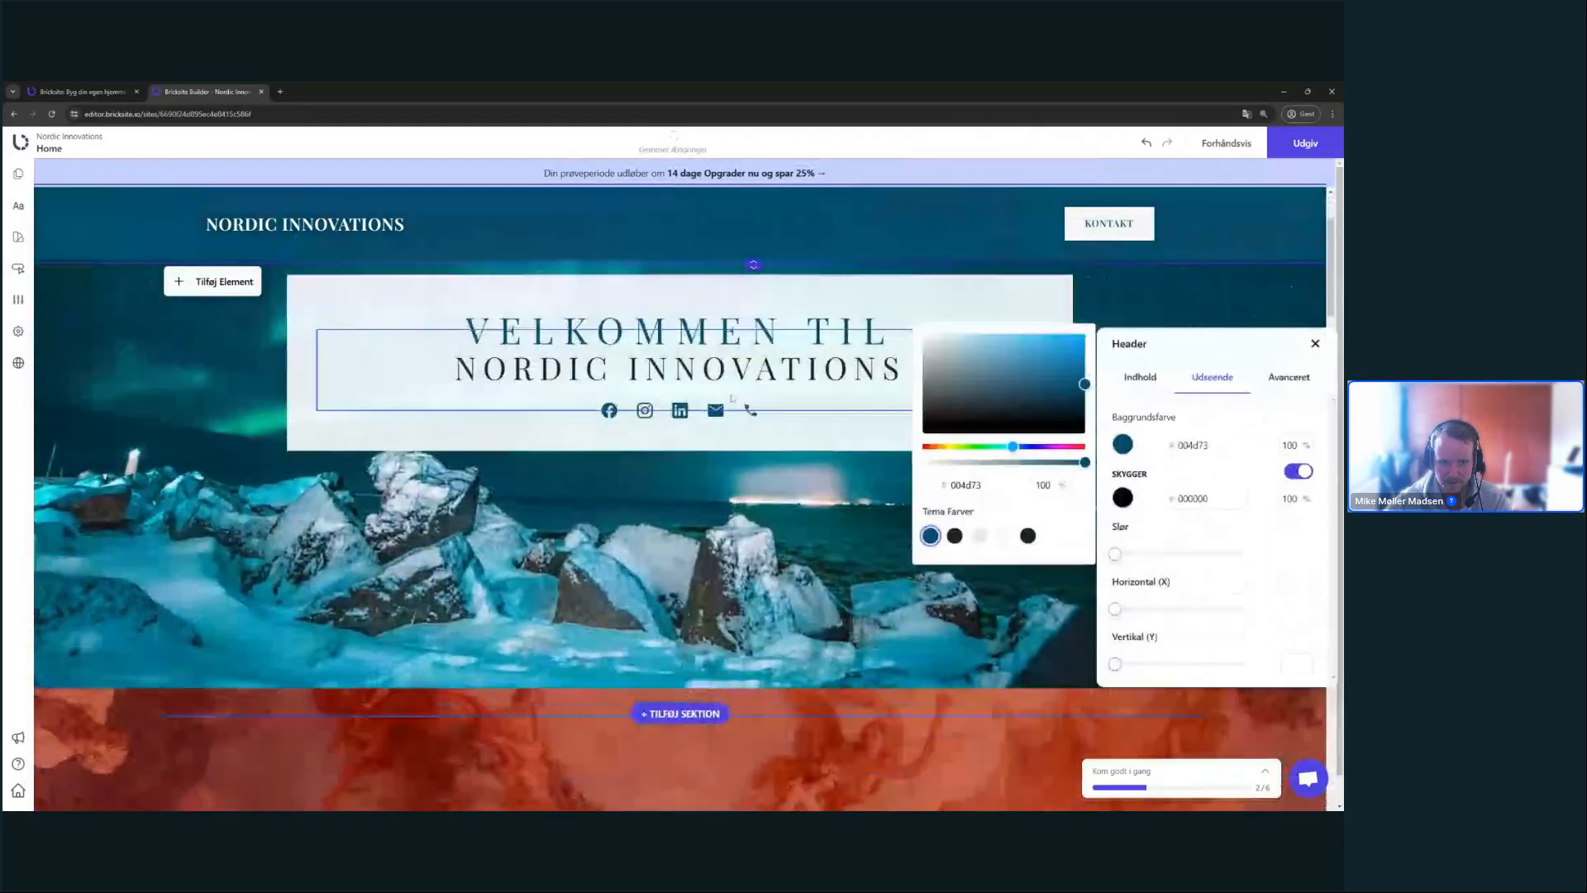
{"action": "scroll", "coordinate": [748, 365], "scroll_direction": "up", "scroll_amount": 2}
{"action": "scroll", "coordinate": [748, 364], "scroll_direction": "up", "scroll_amount": 3}
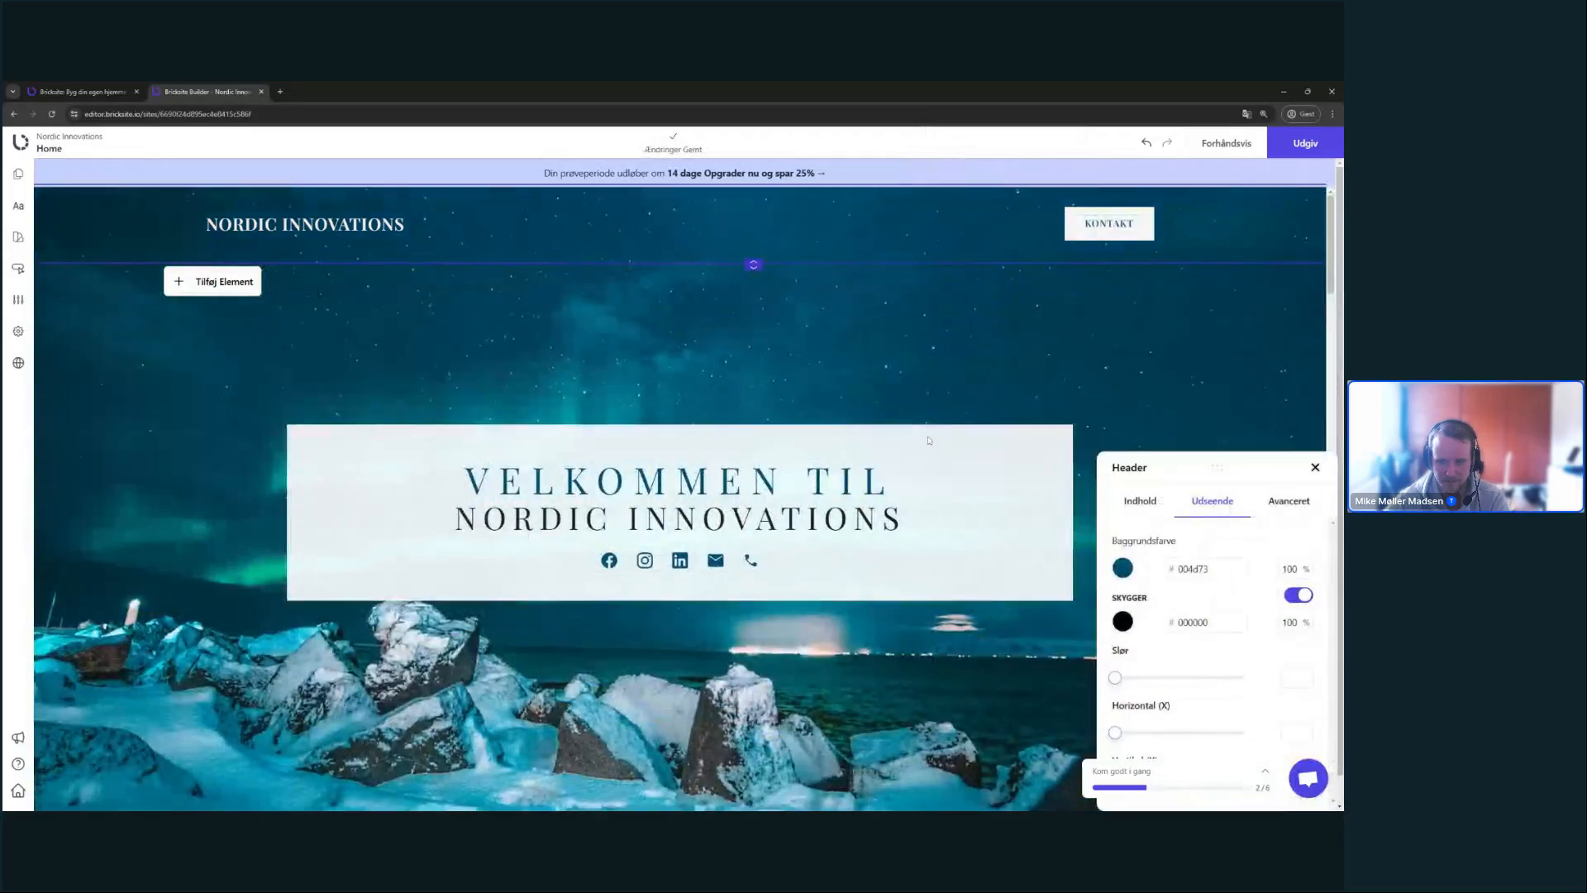
{"action": "scroll", "coordinate": [929, 441], "scroll_direction": "down", "scroll_amount": 1}
{"action": "scroll", "coordinate": [1058, 454], "scroll_direction": "up", "scroll_amount": 1}
- Turn off the header shadow and close the header settings
{"action": "left_click", "coordinate": [1305, 597]}
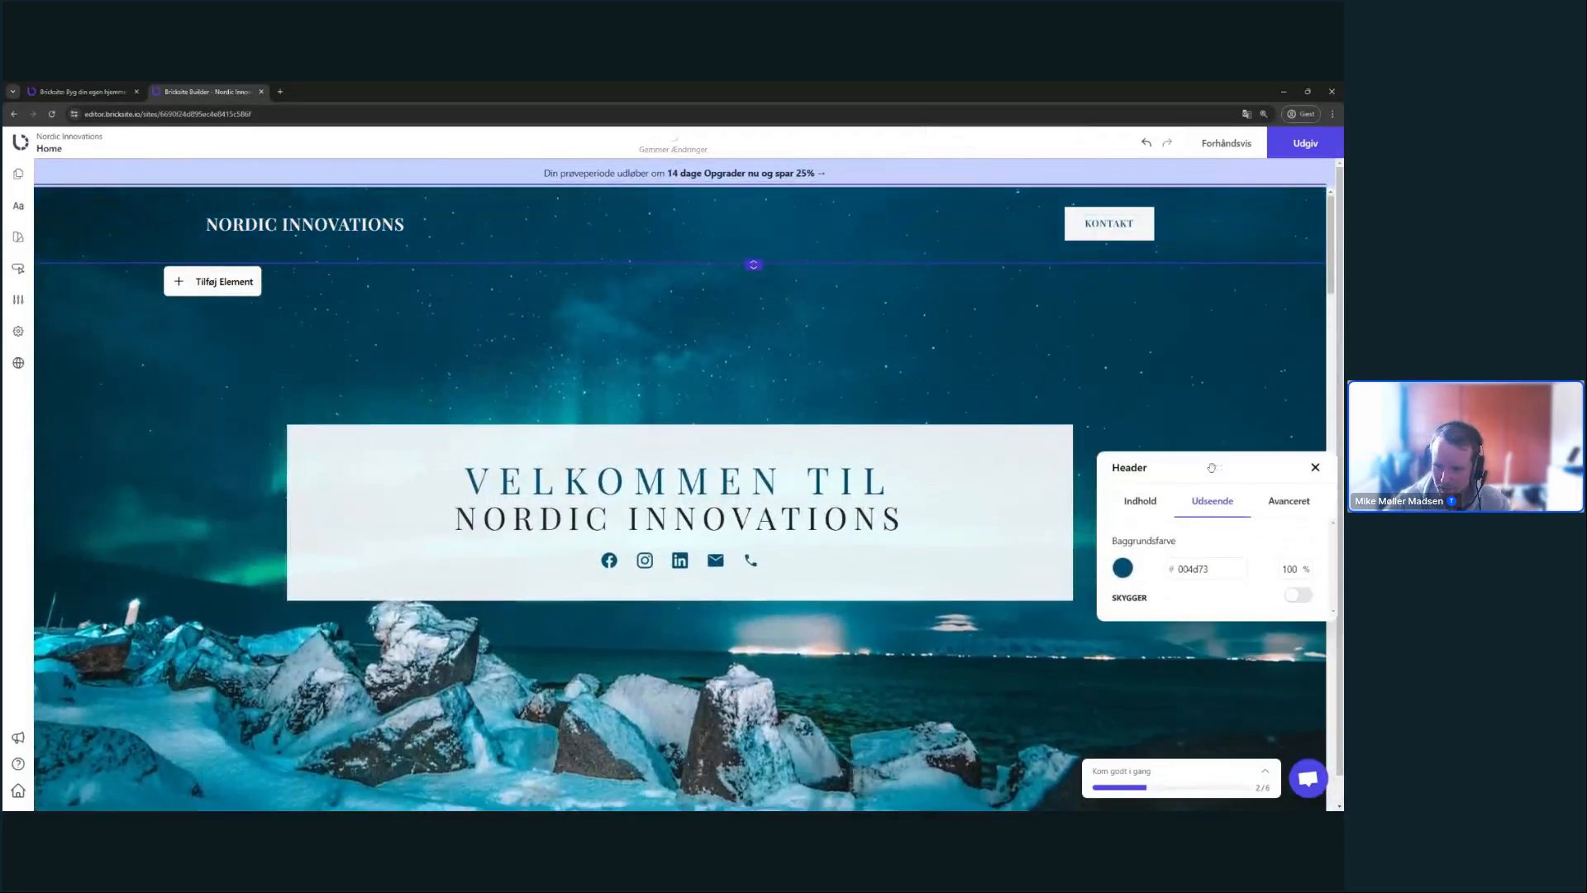
{"action": "scroll", "coordinate": [1075, 347], "scroll_direction": "down", "scroll_amount": 2}
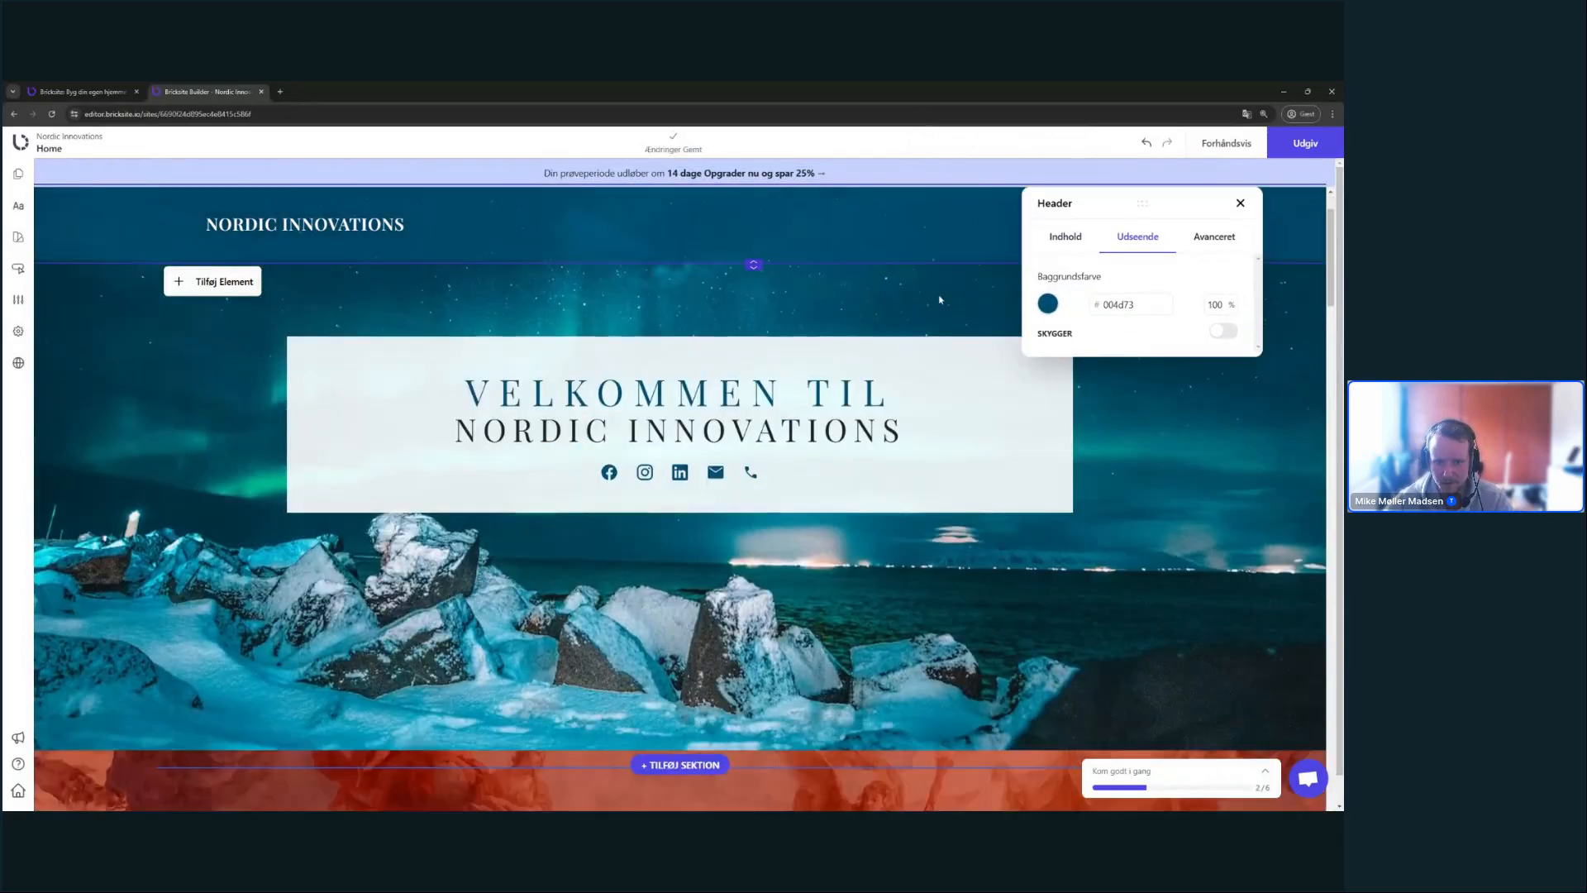
{"action": "scroll", "coordinate": [1157, 354], "scroll_direction": "up", "scroll_amount": 2}
{"action": "scroll", "coordinate": [829, 287], "scroll_direction": "down", "scroll_amount": 2}
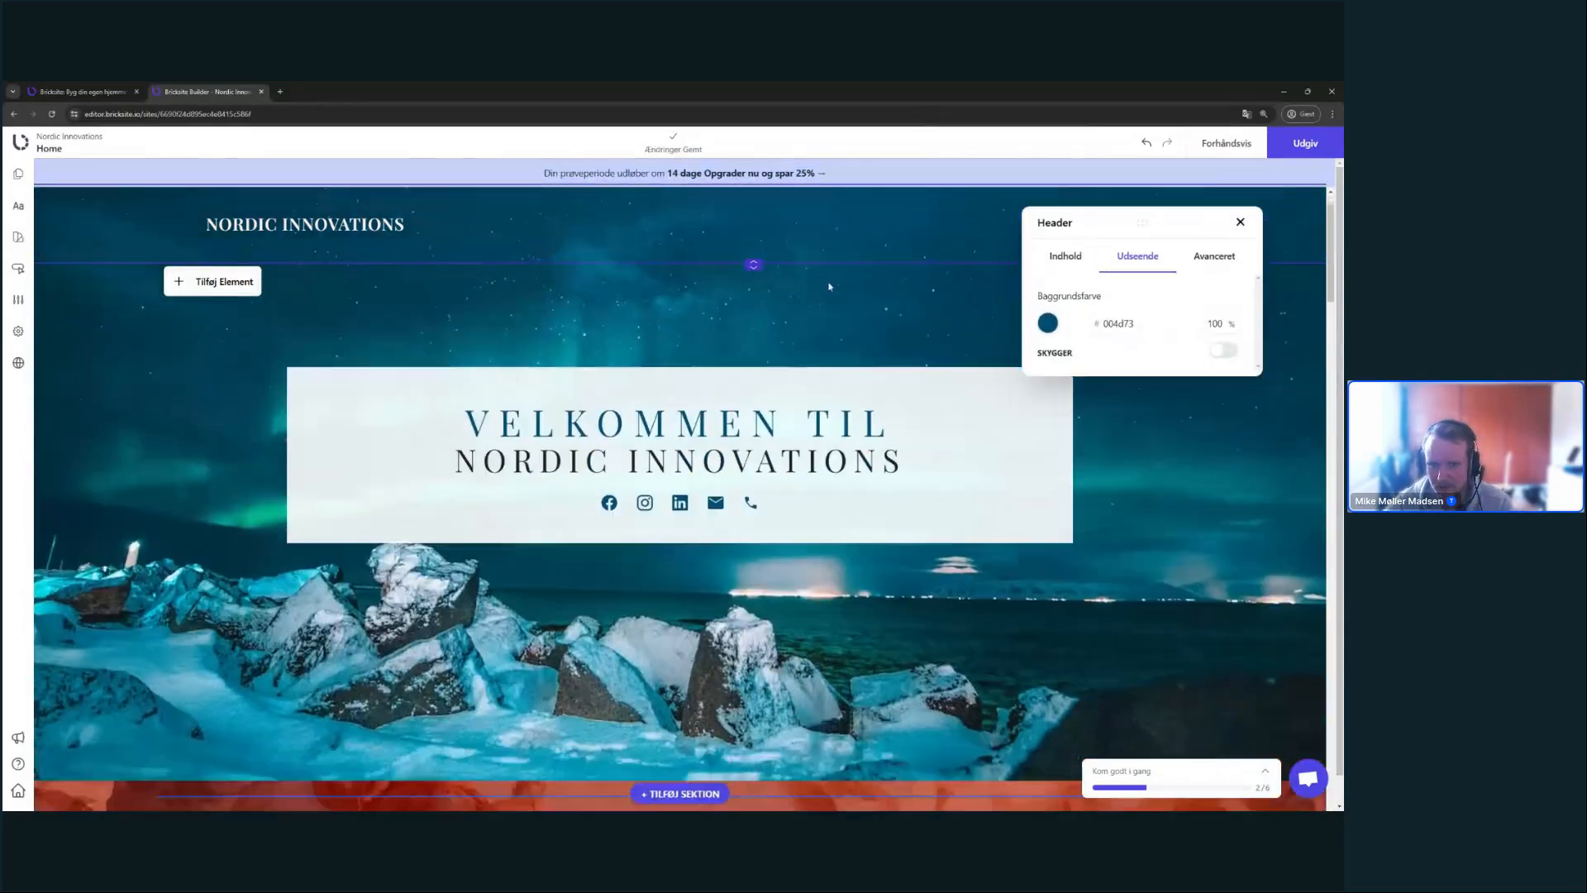
{"action": "scroll", "coordinate": [829, 287], "scroll_direction": "up", "scroll_amount": 2}
{"action": "left_click", "coordinate": [829, 287]}
{"action": "scroll", "coordinate": [1198, 547], "scroll_direction": "down", "scroll_amount": 2}
{"action": "scroll", "coordinate": [1198, 547], "scroll_direction": "up", "scroll_amount": 2}
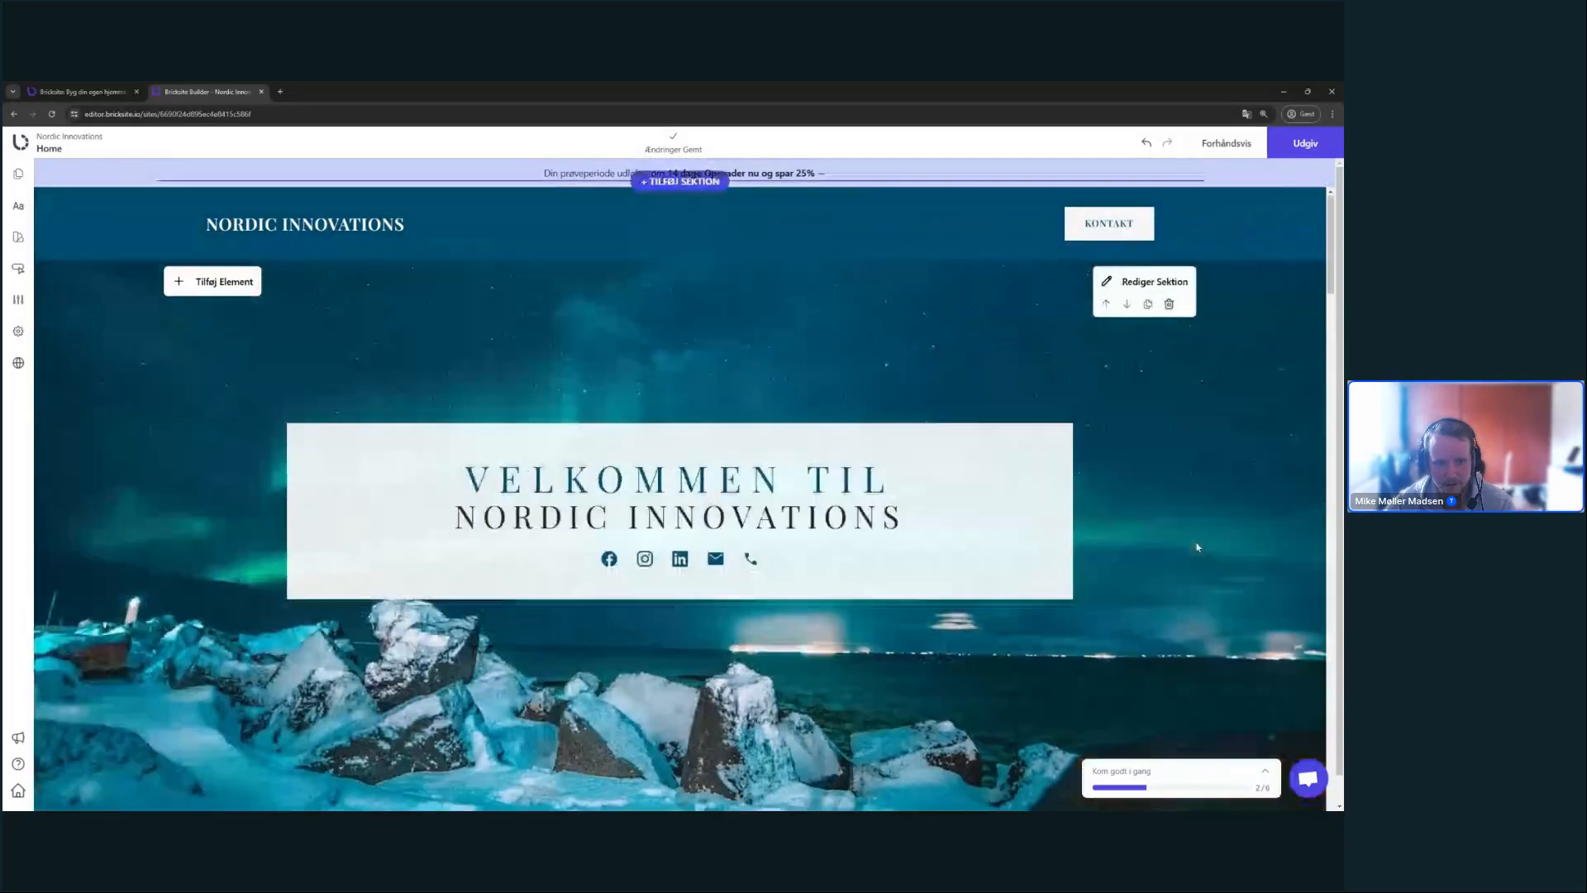
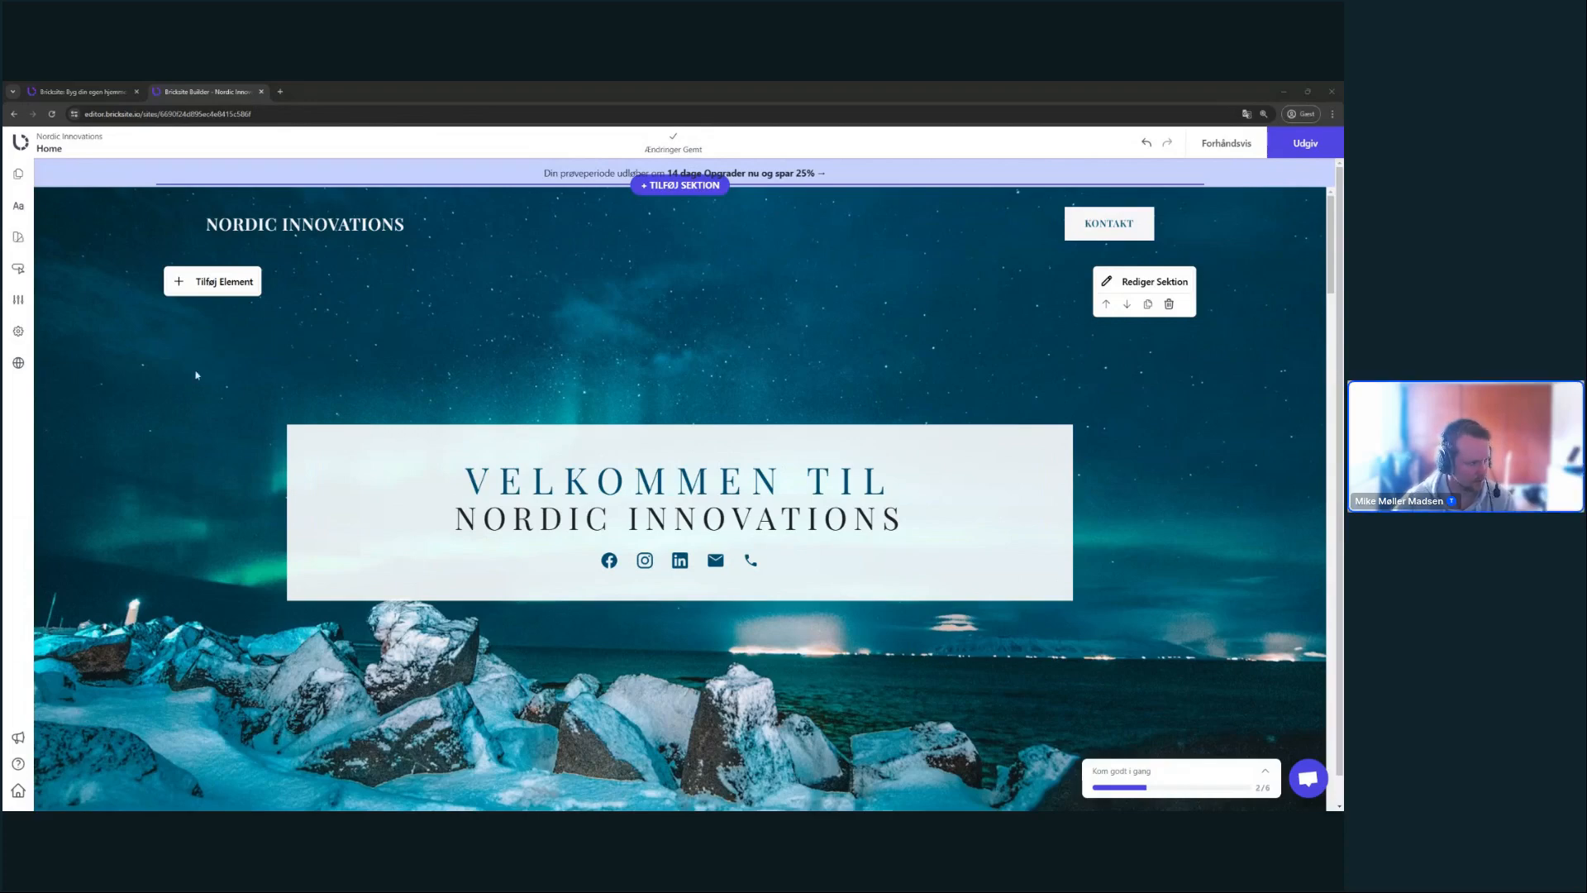
- Scroll to the orange section and open the Tilføj Sektion picker below the hero
{"action": "scroll", "coordinate": [546, 447], "scroll_direction": "down", "scroll_amount": 2}
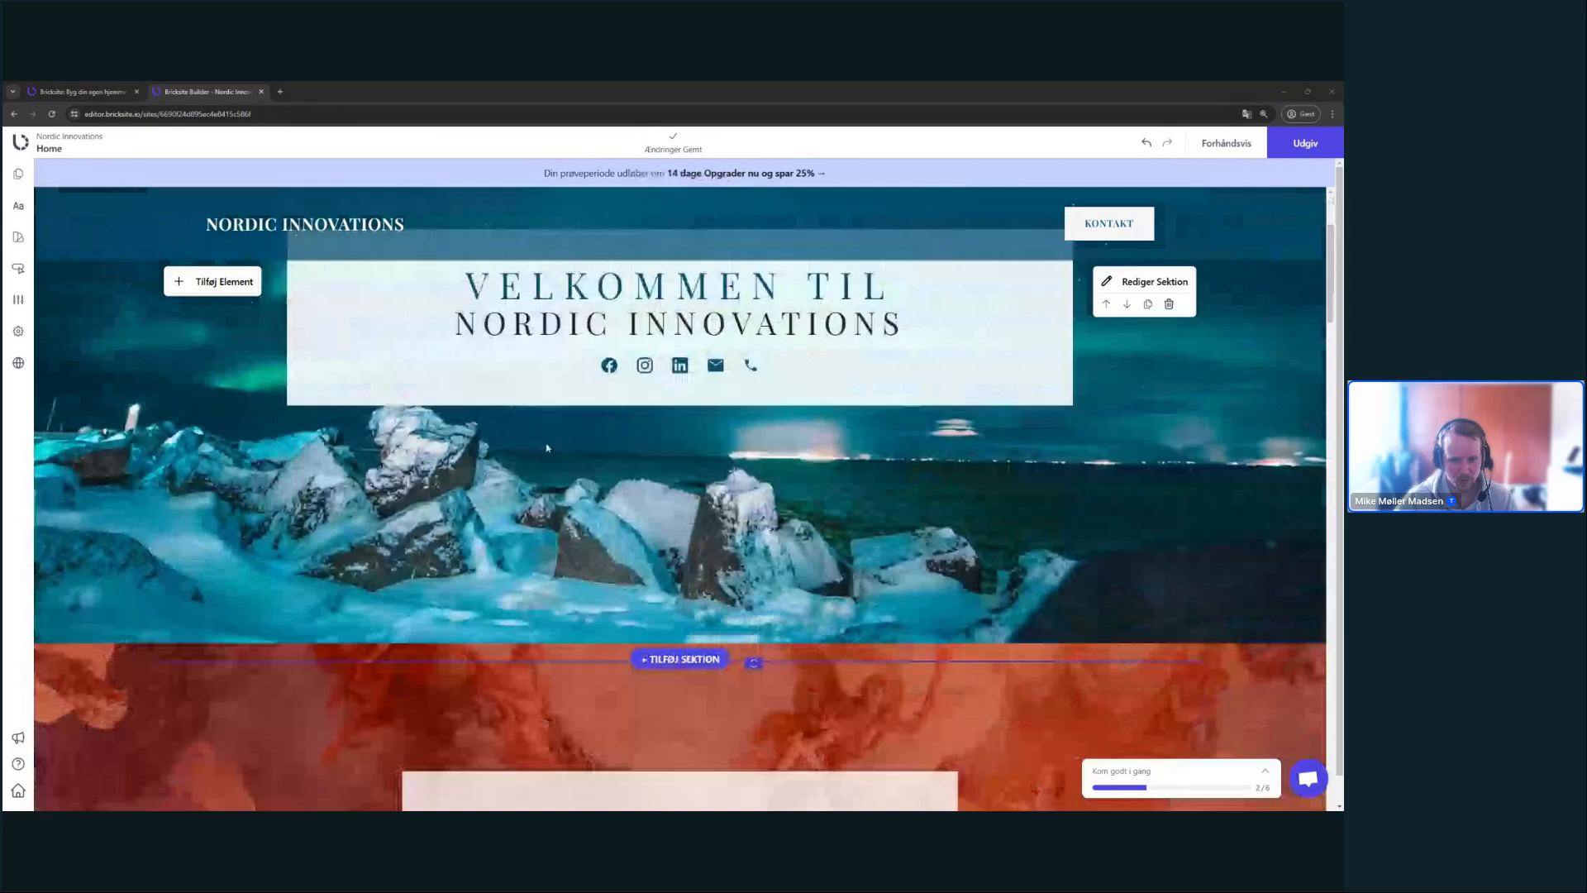
{"action": "scroll", "coordinate": [546, 447], "scroll_direction": "down", "scroll_amount": 4}
{"action": "scroll", "coordinate": [1112, 536], "scroll_direction": "up", "scroll_amount": 1}
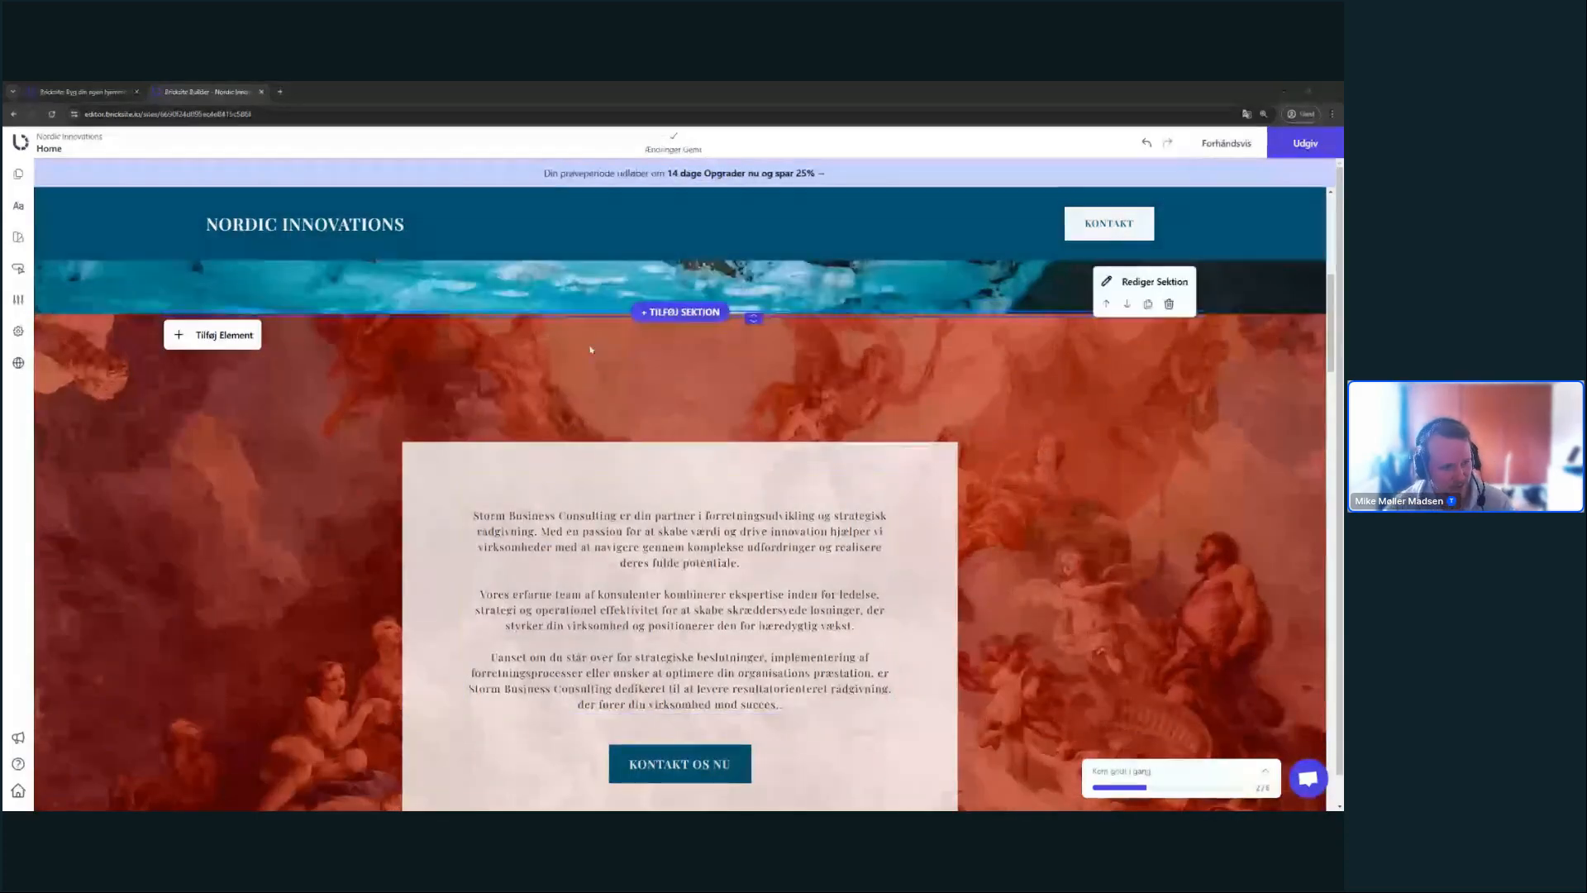
{"action": "scroll", "coordinate": [784, 507], "scroll_direction": "up", "scroll_amount": 2}
{"action": "left_click", "coordinate": [668, 525]}
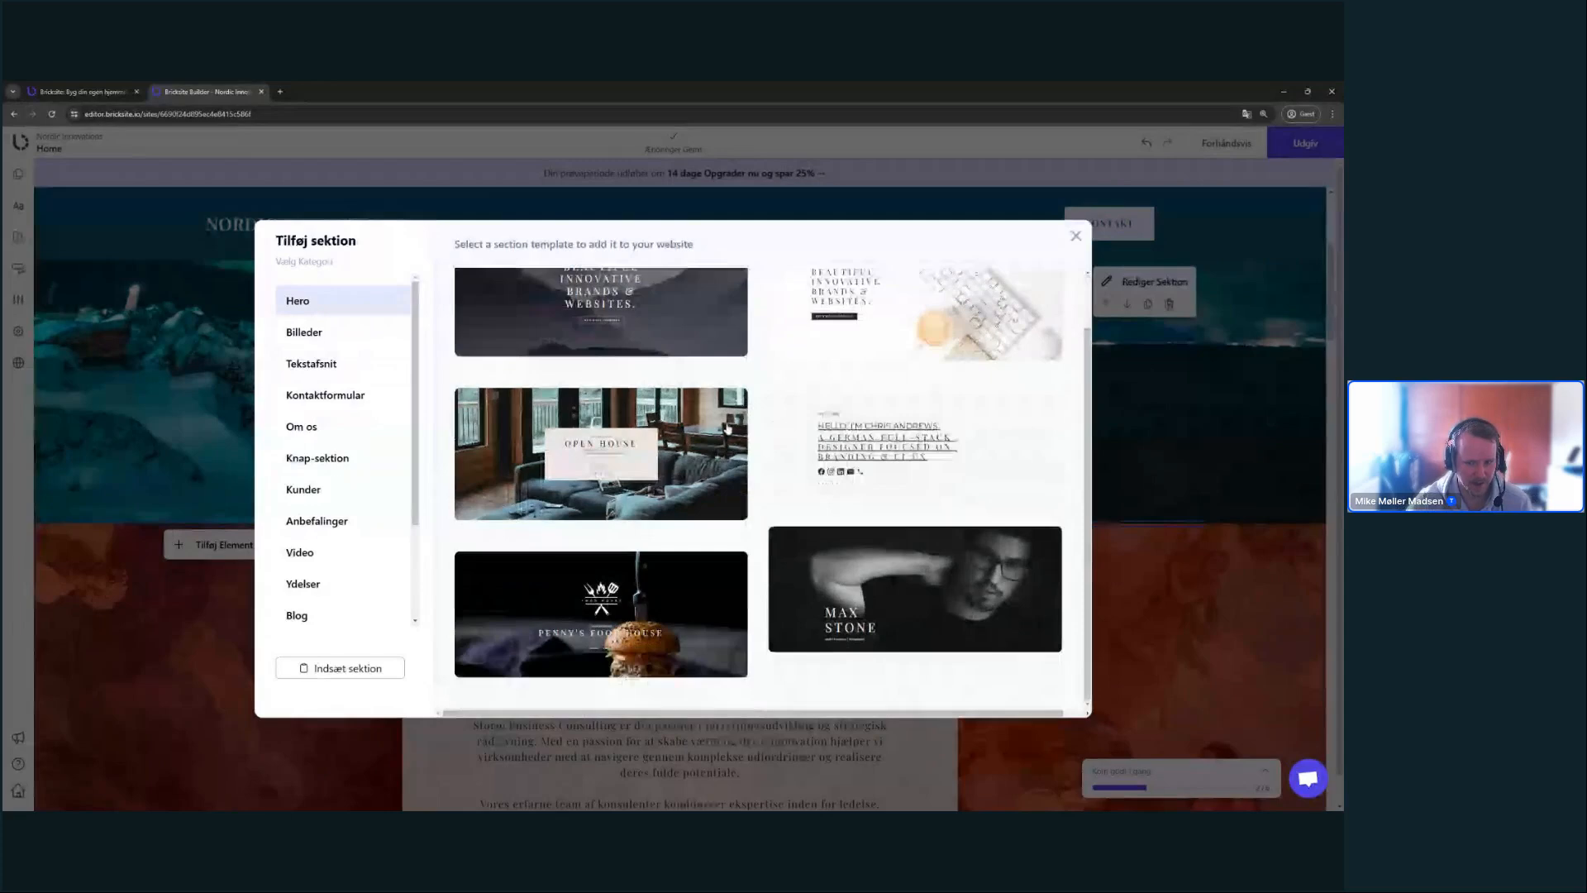
- Browse the Billeder and Om os section templates, then close the picker without adding one
{"action": "left_click", "coordinate": [314, 332]}
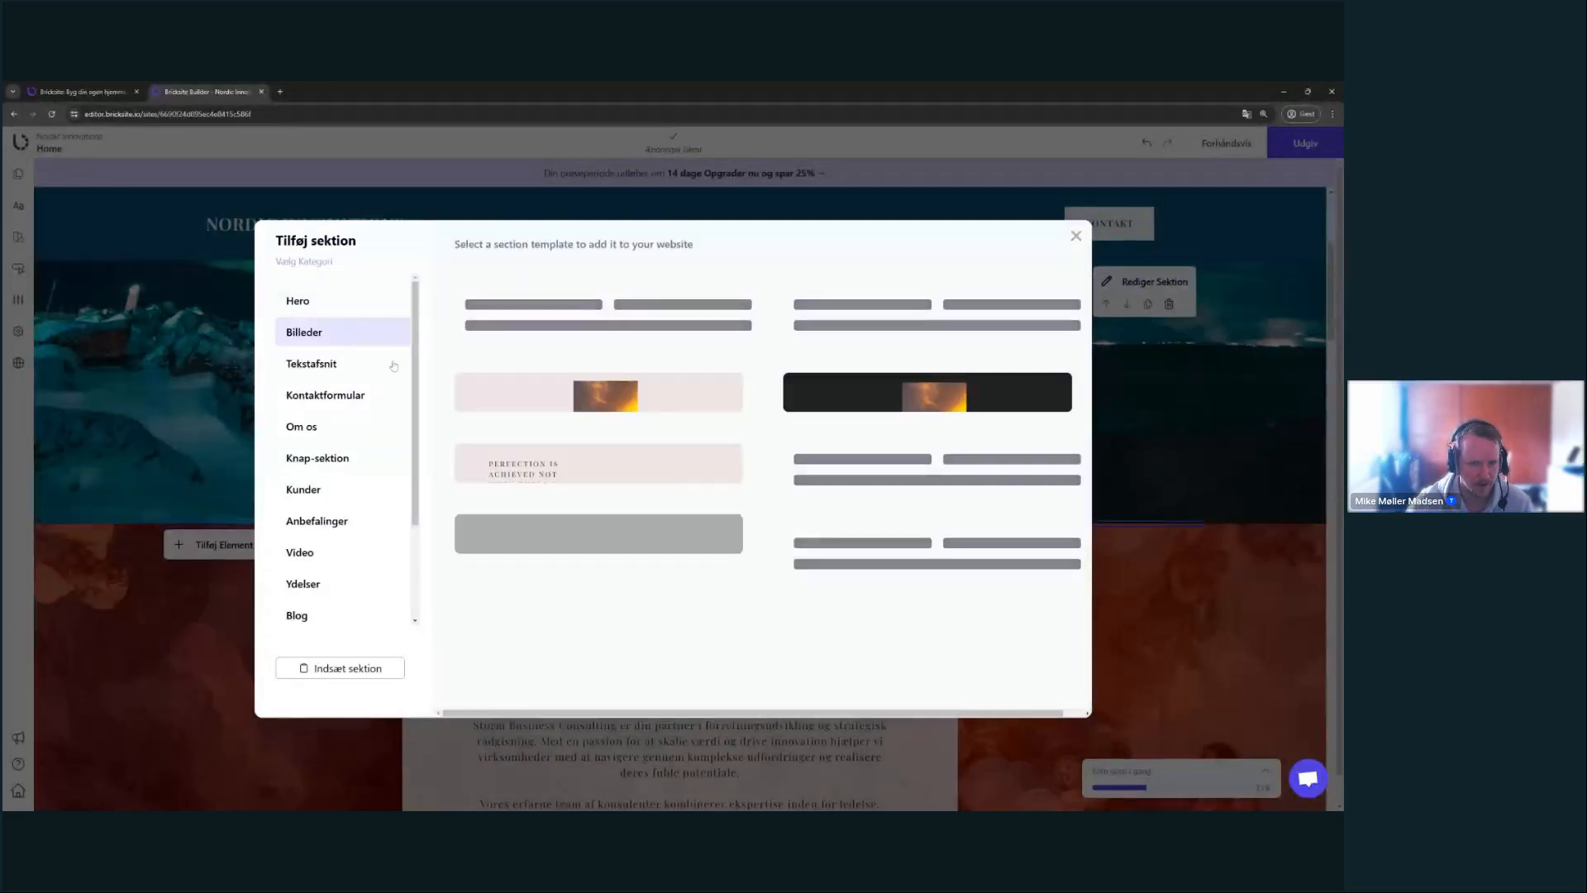
{"action": "left_click", "coordinate": [351, 425]}
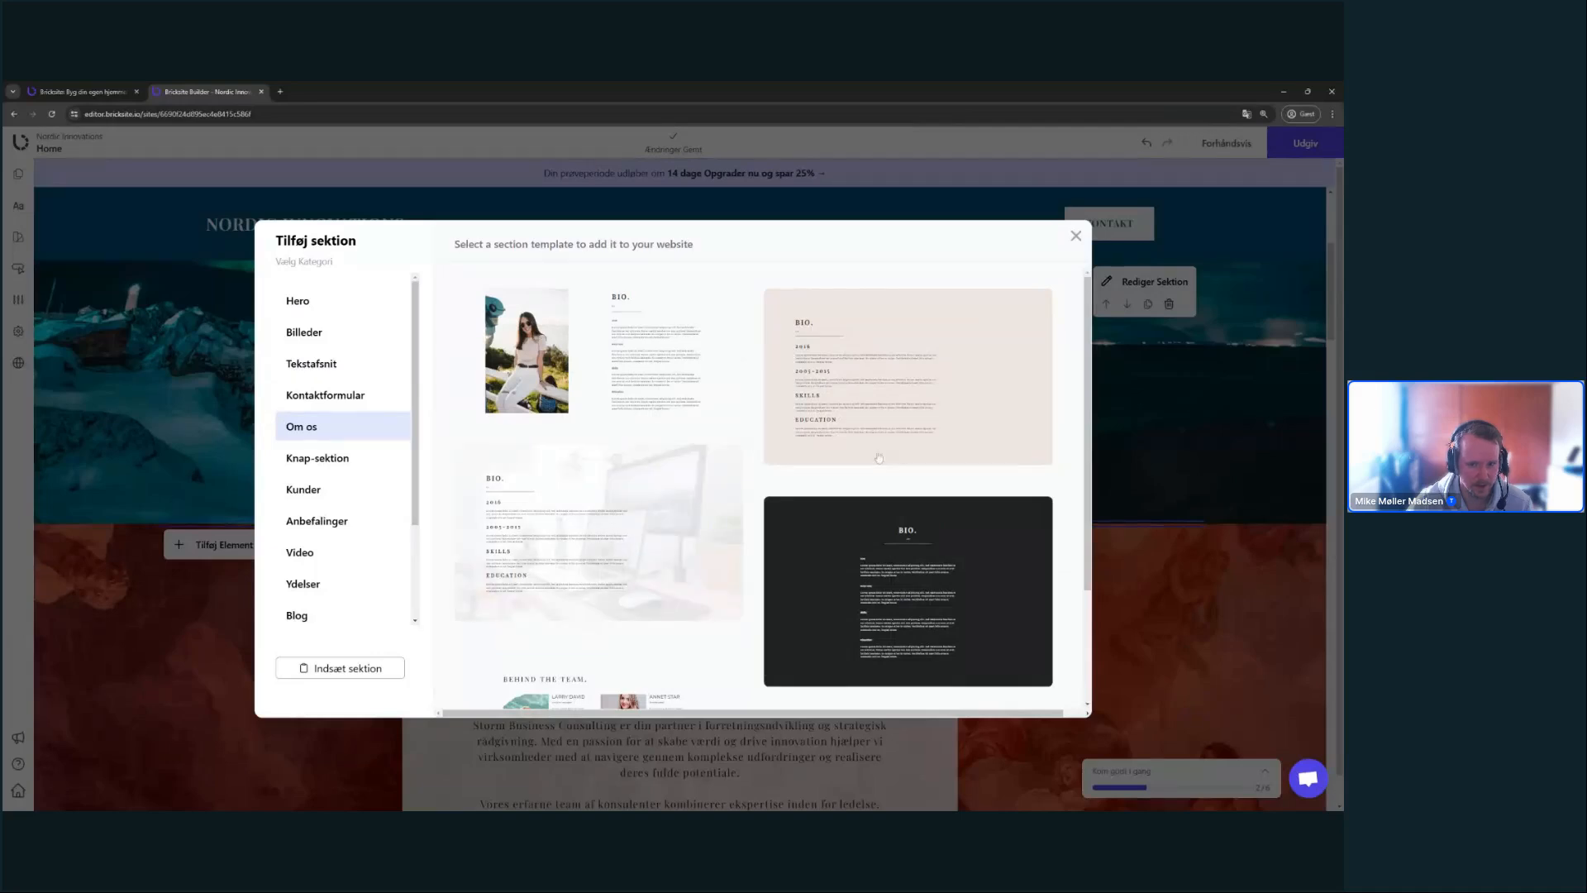
{"action": "scroll", "coordinate": [723, 447], "scroll_direction": "down", "scroll_amount": 2}
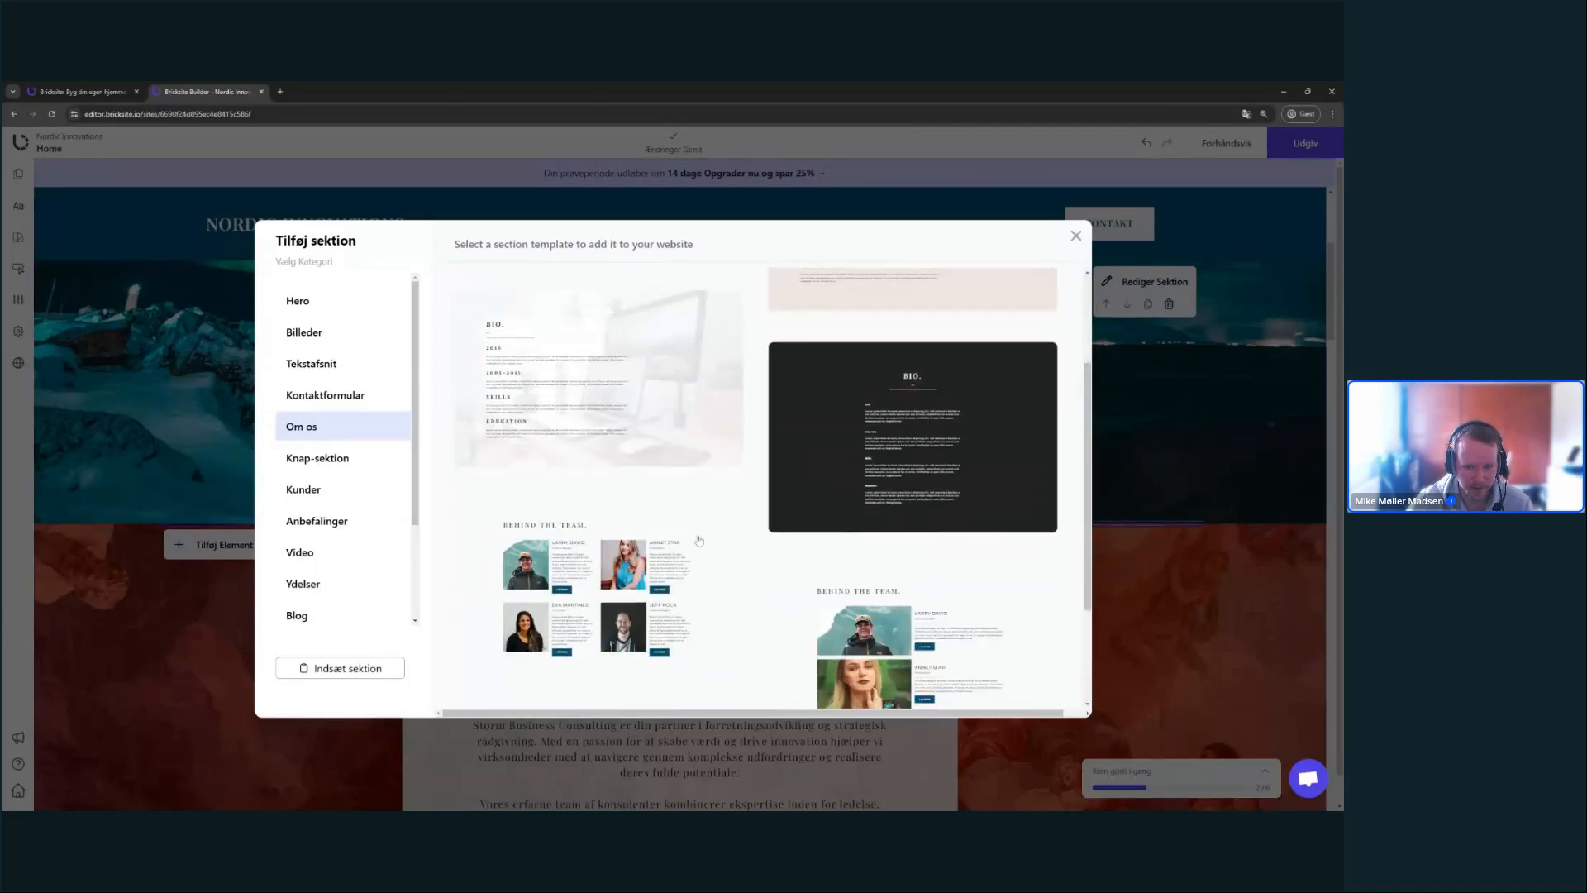
{"action": "scroll", "coordinate": [811, 517], "scroll_direction": "down", "scroll_amount": 2}
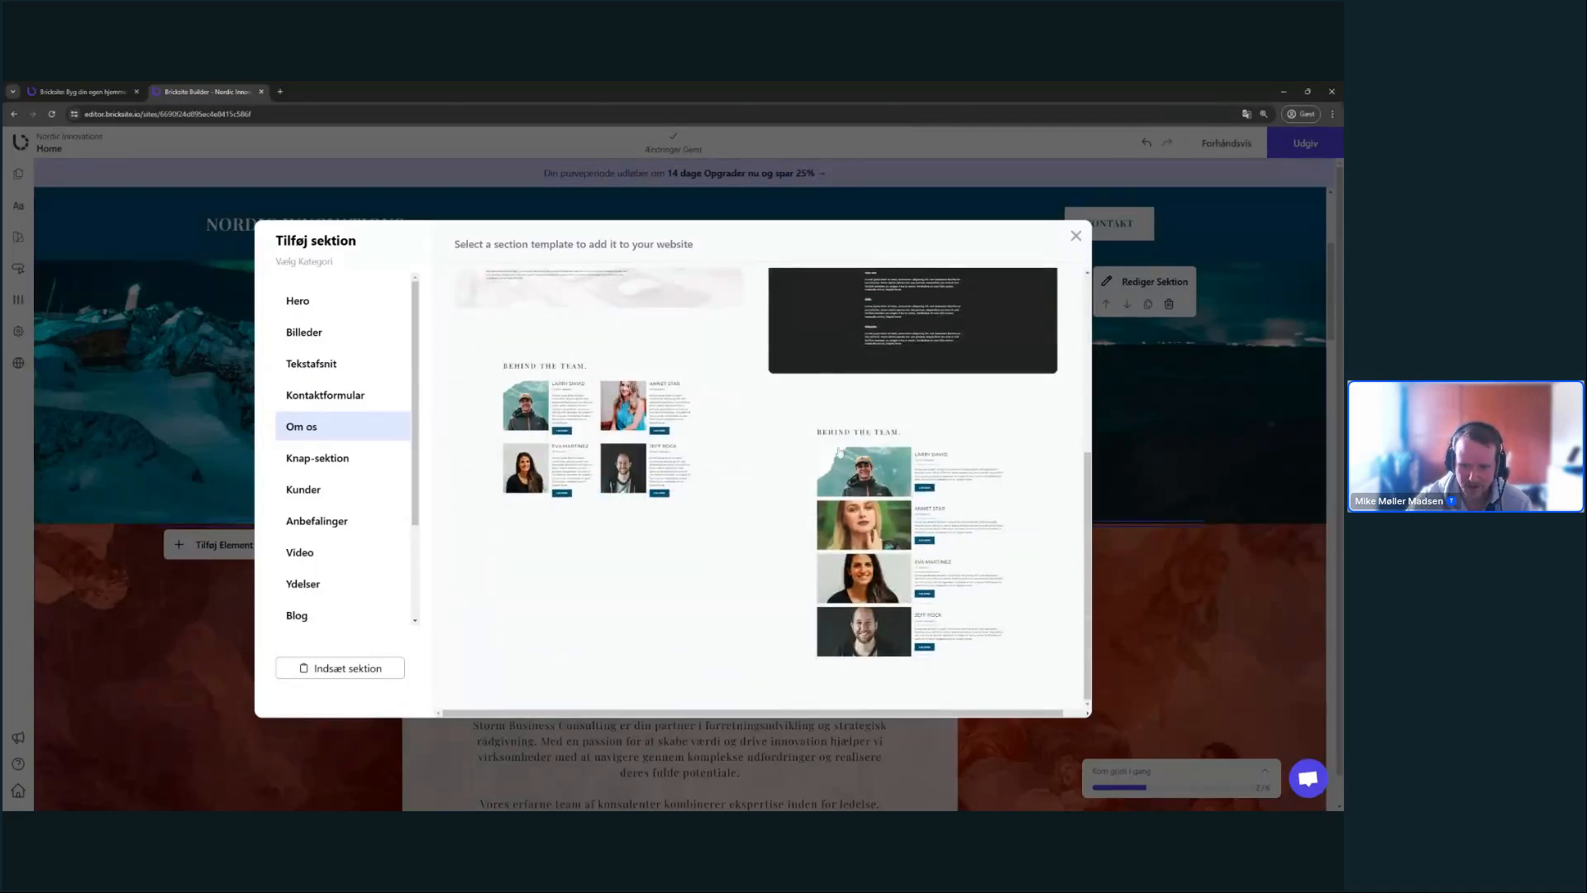
{"action": "scroll", "coordinate": [839, 452], "scroll_direction": "up", "scroll_amount": 2}
{"action": "scroll", "coordinate": [839, 452], "scroll_direction": "up", "scroll_amount": 2}
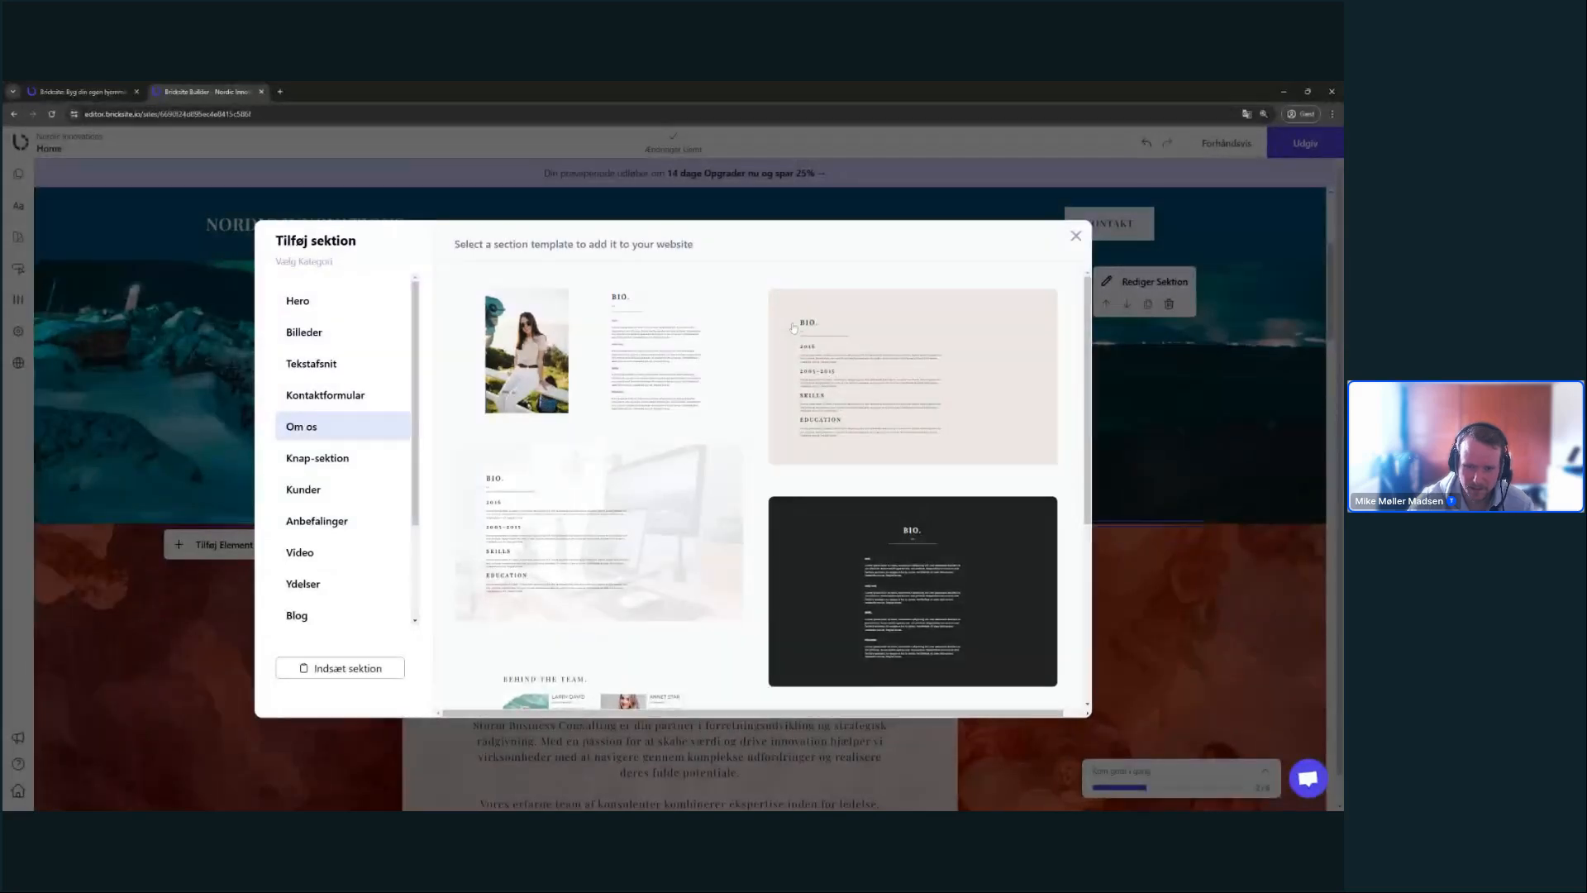
{"action": "scroll", "coordinate": [797, 335], "scroll_direction": "down", "scroll_amount": 1}
{"action": "scroll", "coordinate": [806, 347], "scroll_direction": "up", "scroll_amount": 1}
{"action": "scroll", "coordinate": [819, 359], "scroll_direction": "down", "scroll_amount": 3}
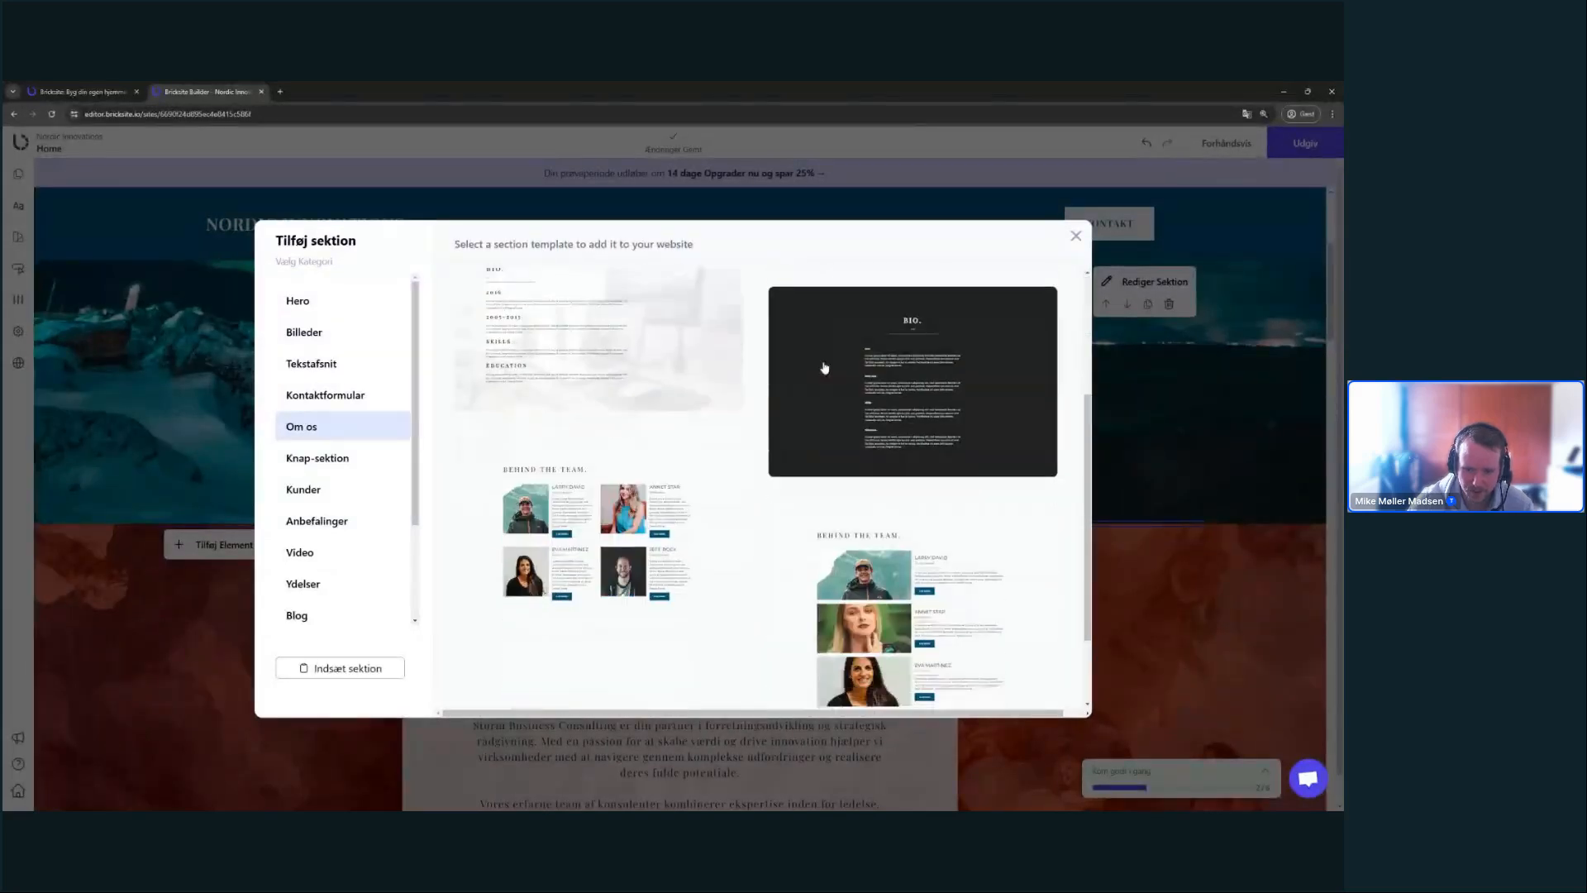
{"action": "scroll", "coordinate": [824, 368], "scroll_direction": "up", "scroll_amount": 3}
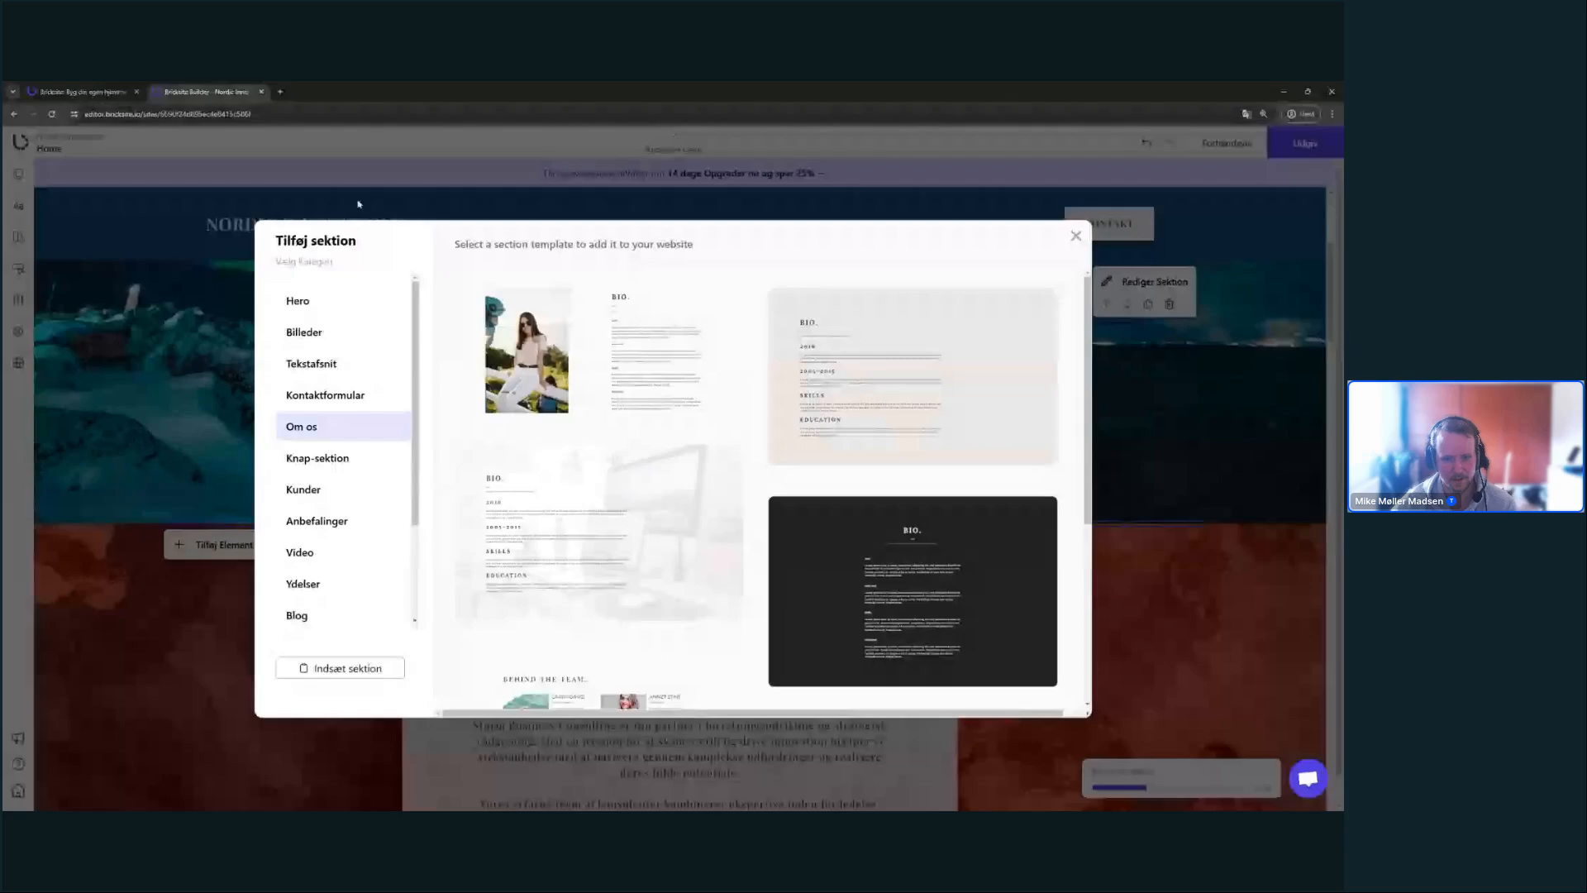
{"action": "left_click", "coordinate": [1123, 453]}
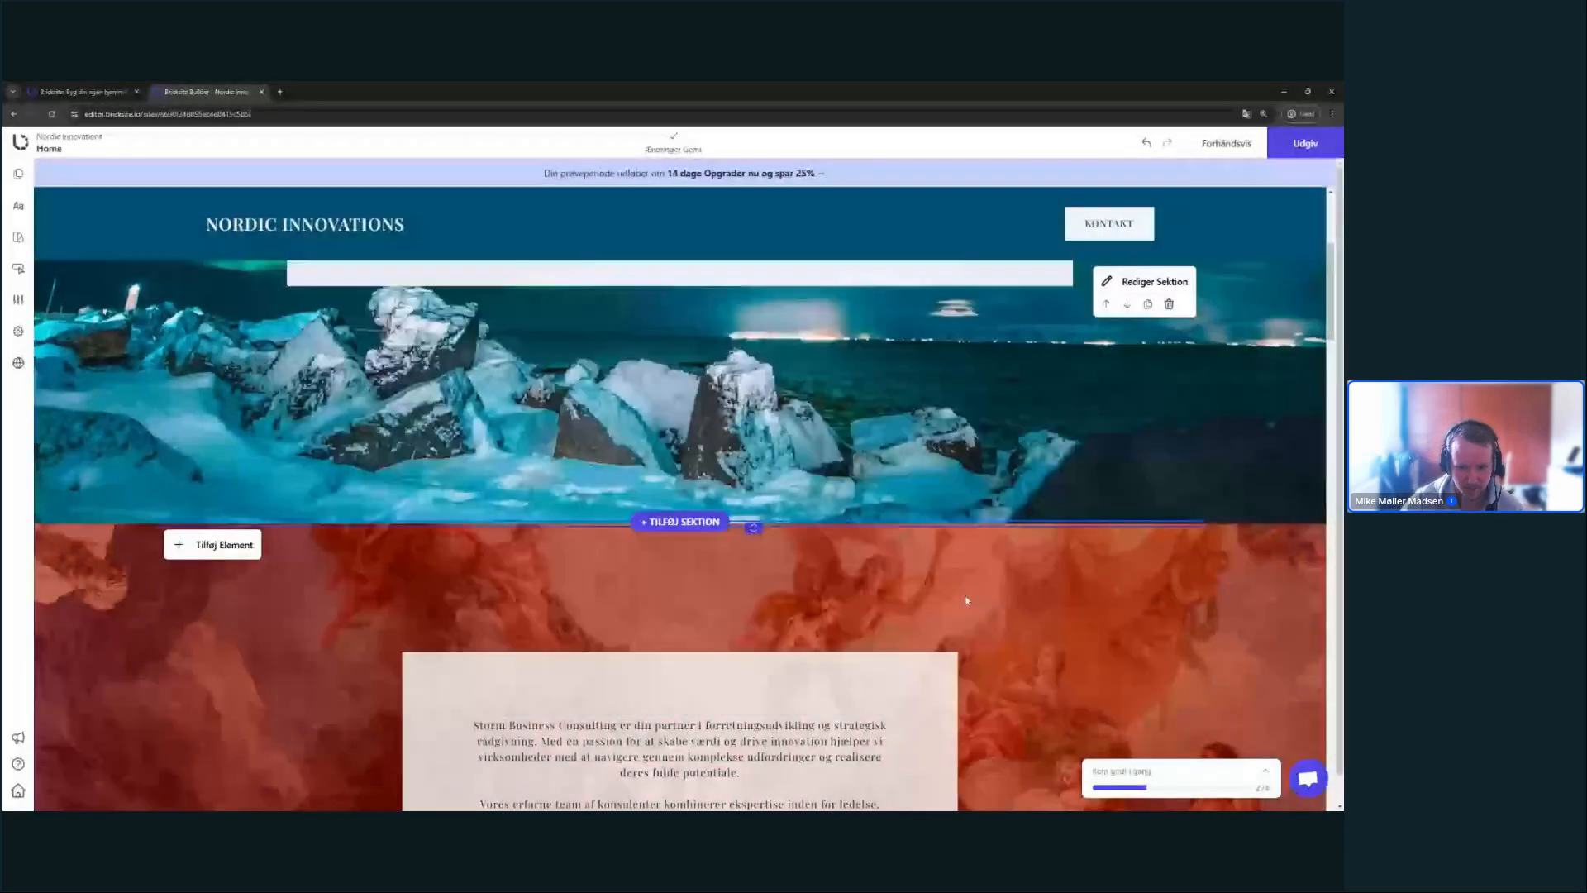
- In the orange section's Udseende settings, choose to replace the painted-ceiling background image
{"action": "scroll", "coordinate": [679, 412], "scroll_direction": "down", "scroll_amount": 4}
{"action": "scroll", "coordinate": [678, 413], "scroll_direction": "up", "scroll_amount": 1}
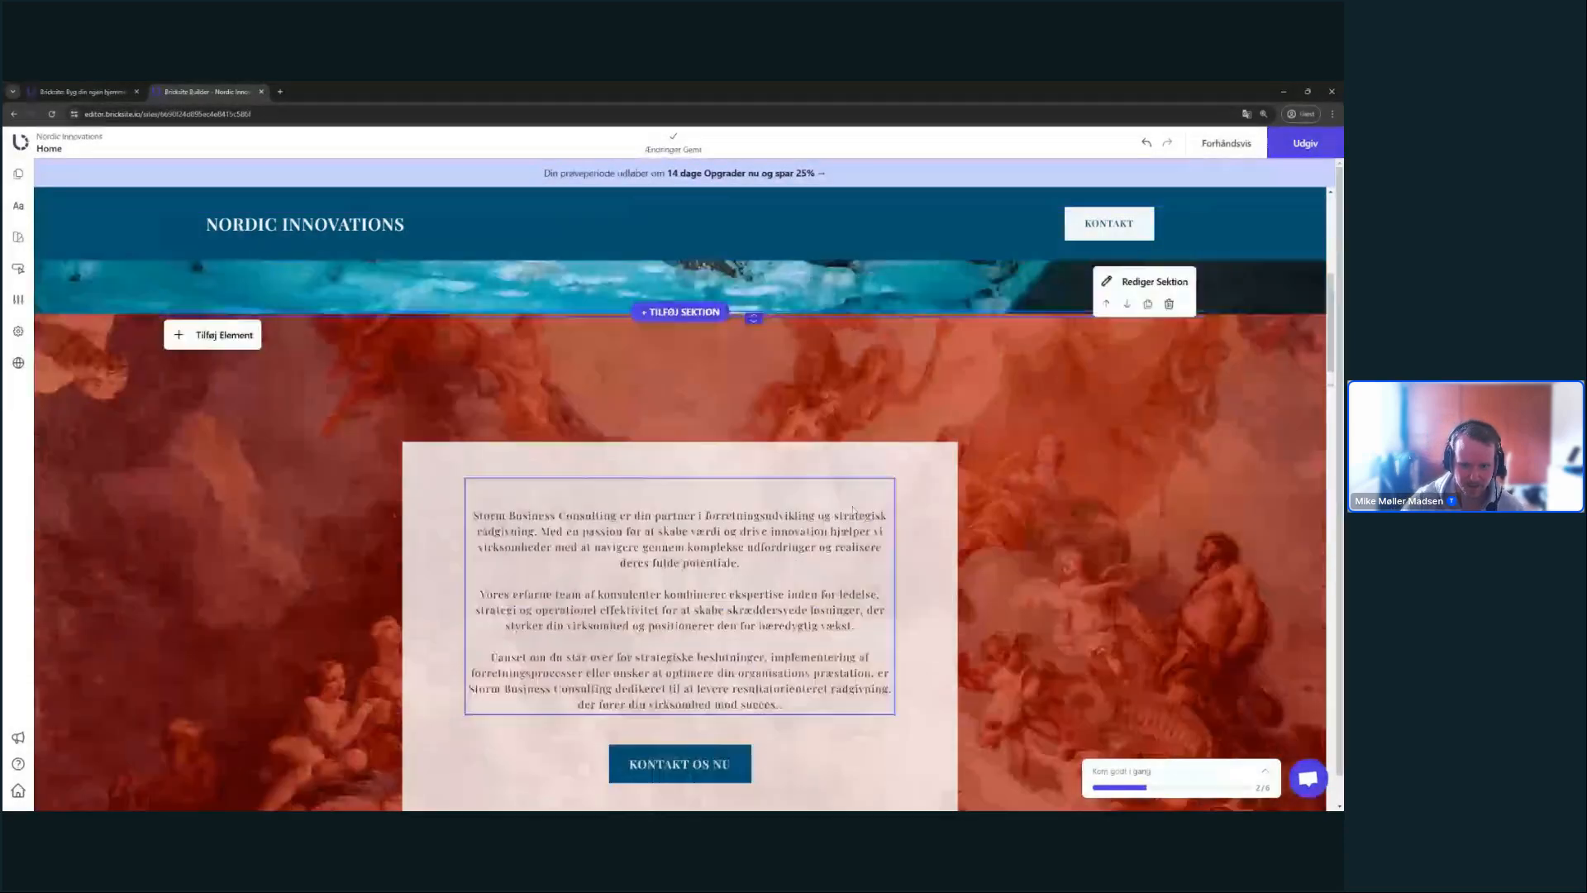
{"action": "scroll", "coordinate": [555, 564], "scroll_direction": "down", "scroll_amount": 1}
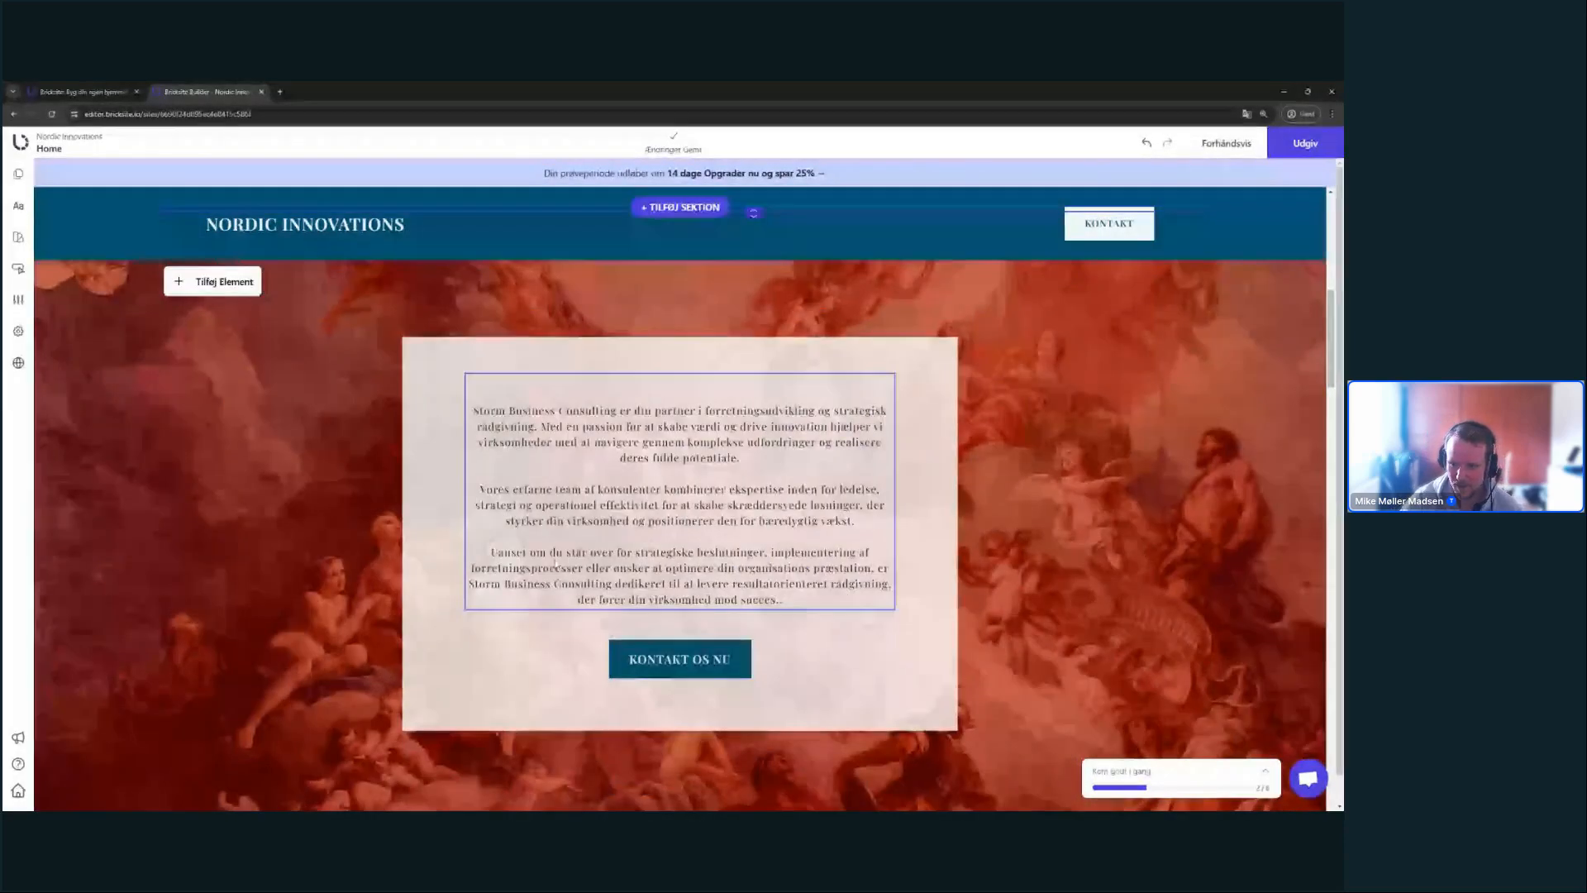
{"action": "scroll", "coordinate": [971, 449], "scroll_direction": "up", "scroll_amount": 2}
{"action": "scroll", "coordinate": [971, 449], "scroll_direction": "up", "scroll_amount": 1}
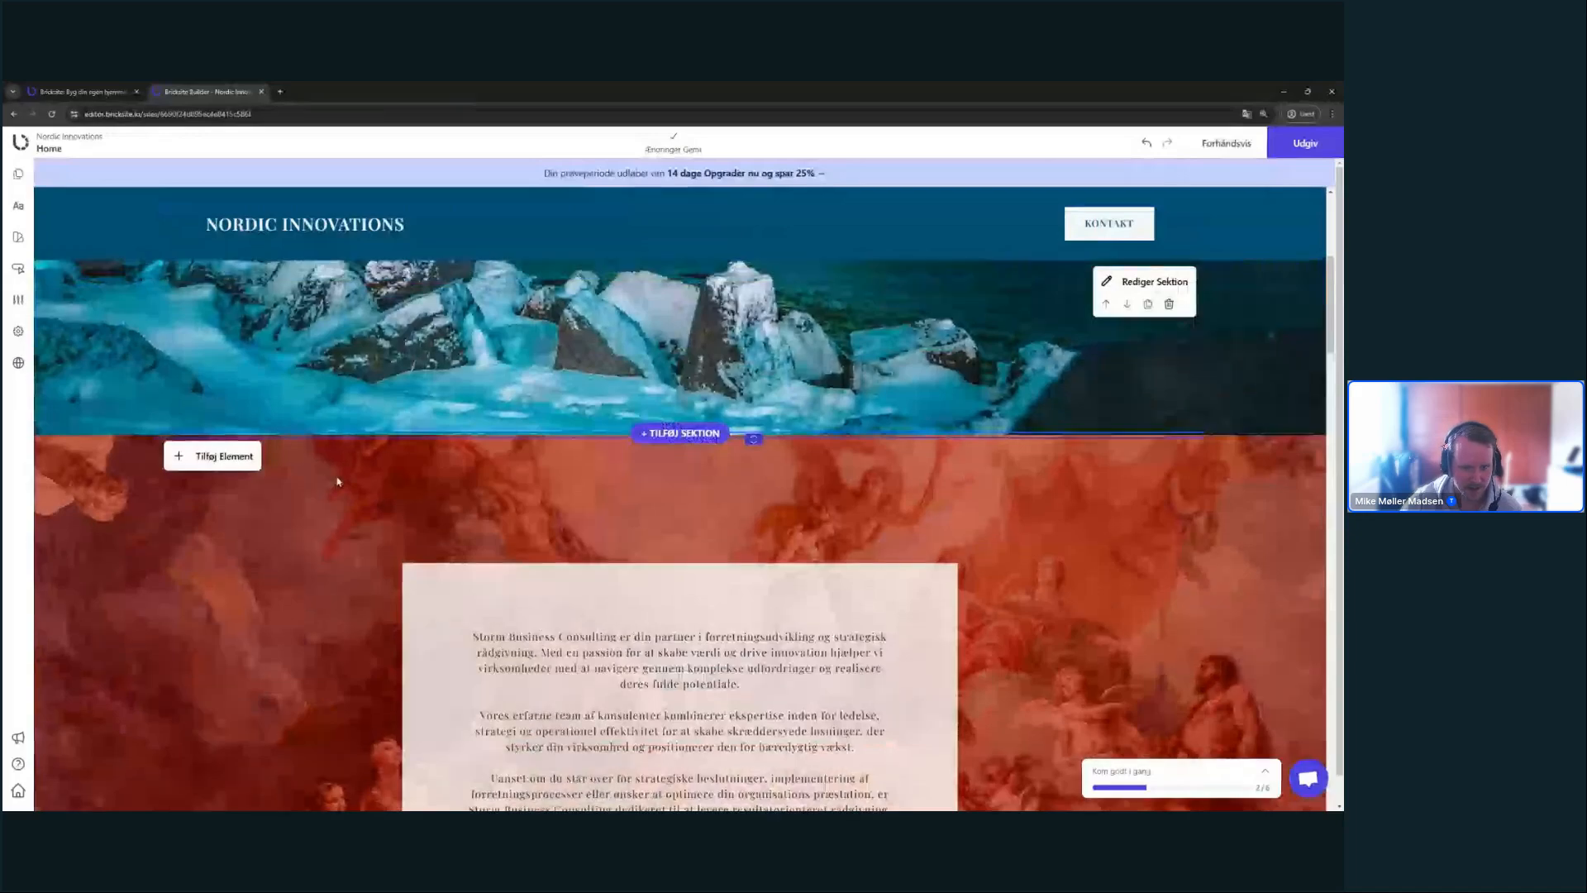
{"action": "scroll", "coordinate": [559, 521], "scroll_direction": "down", "scroll_amount": 3}
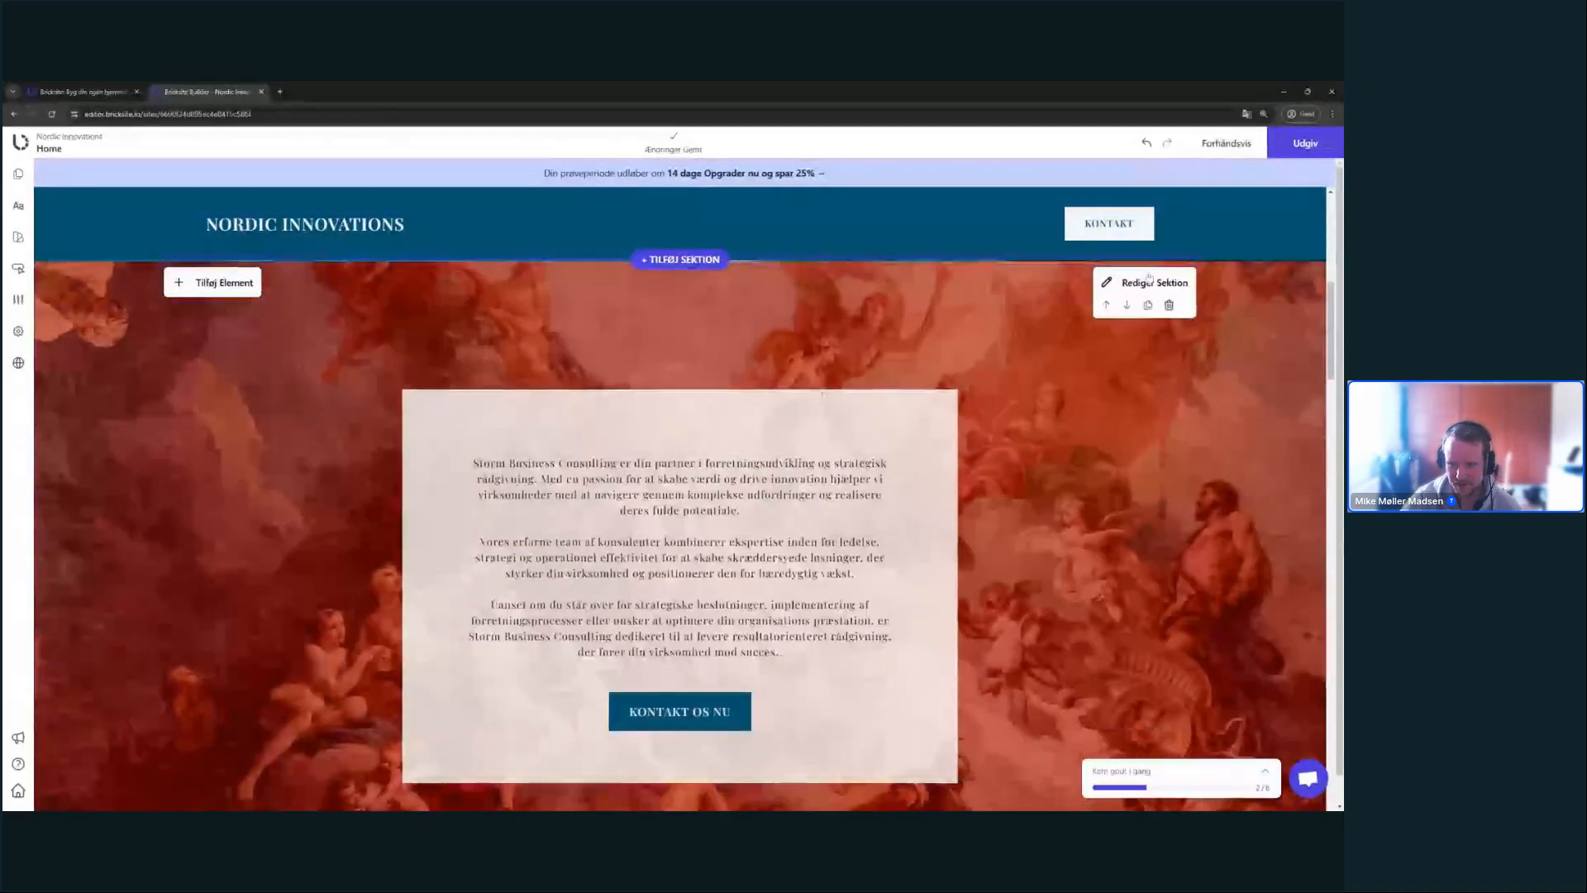
{"action": "left_click", "coordinate": [1149, 277]}
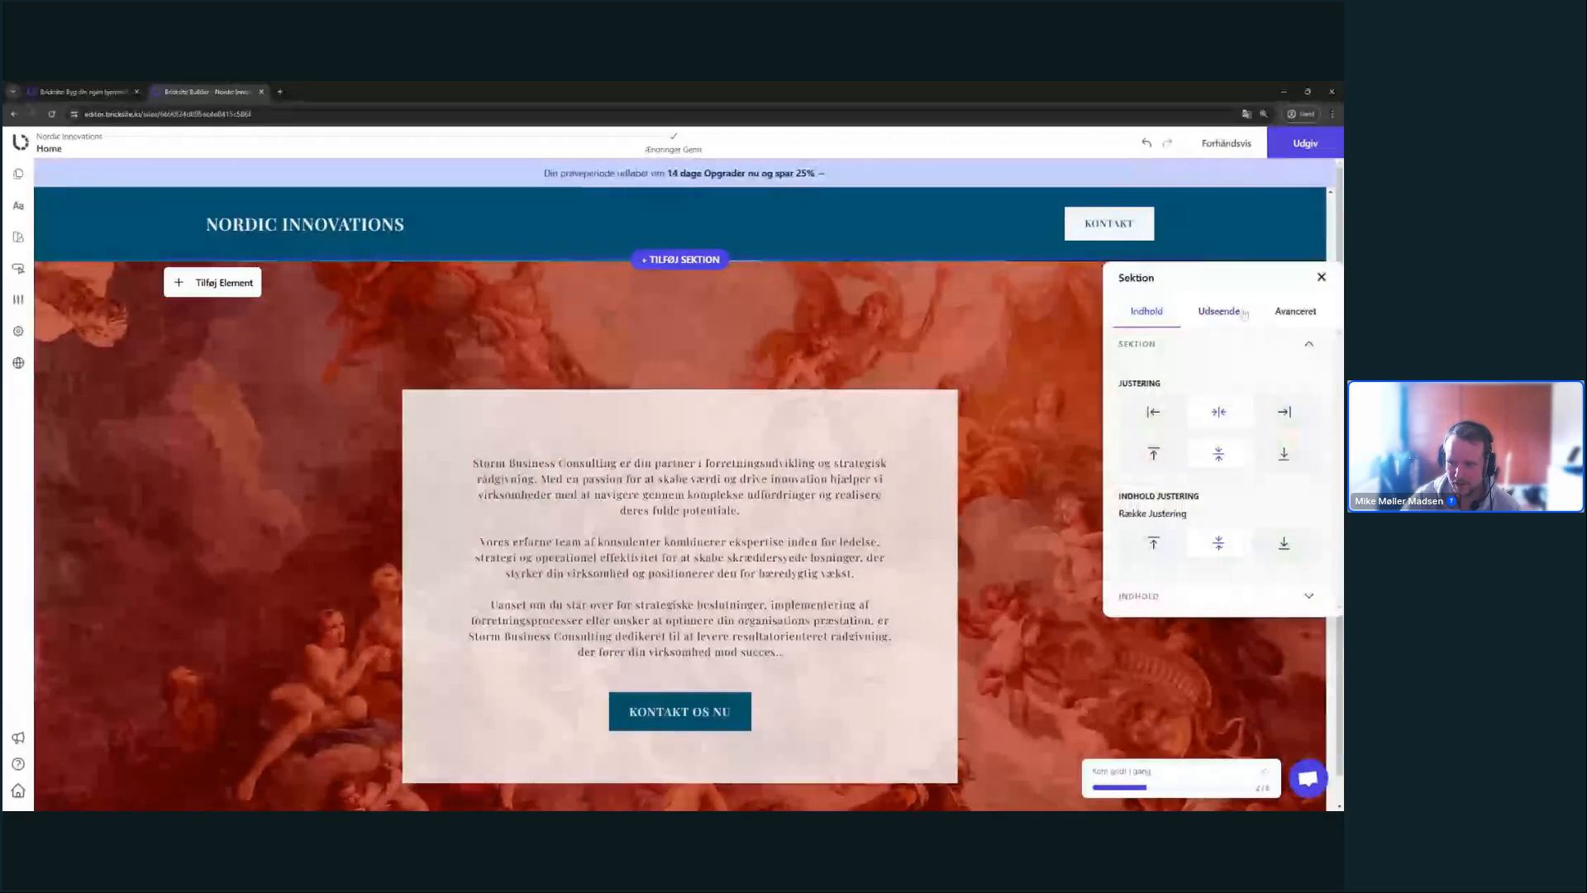
{"action": "left_click", "coordinate": [1243, 313]}
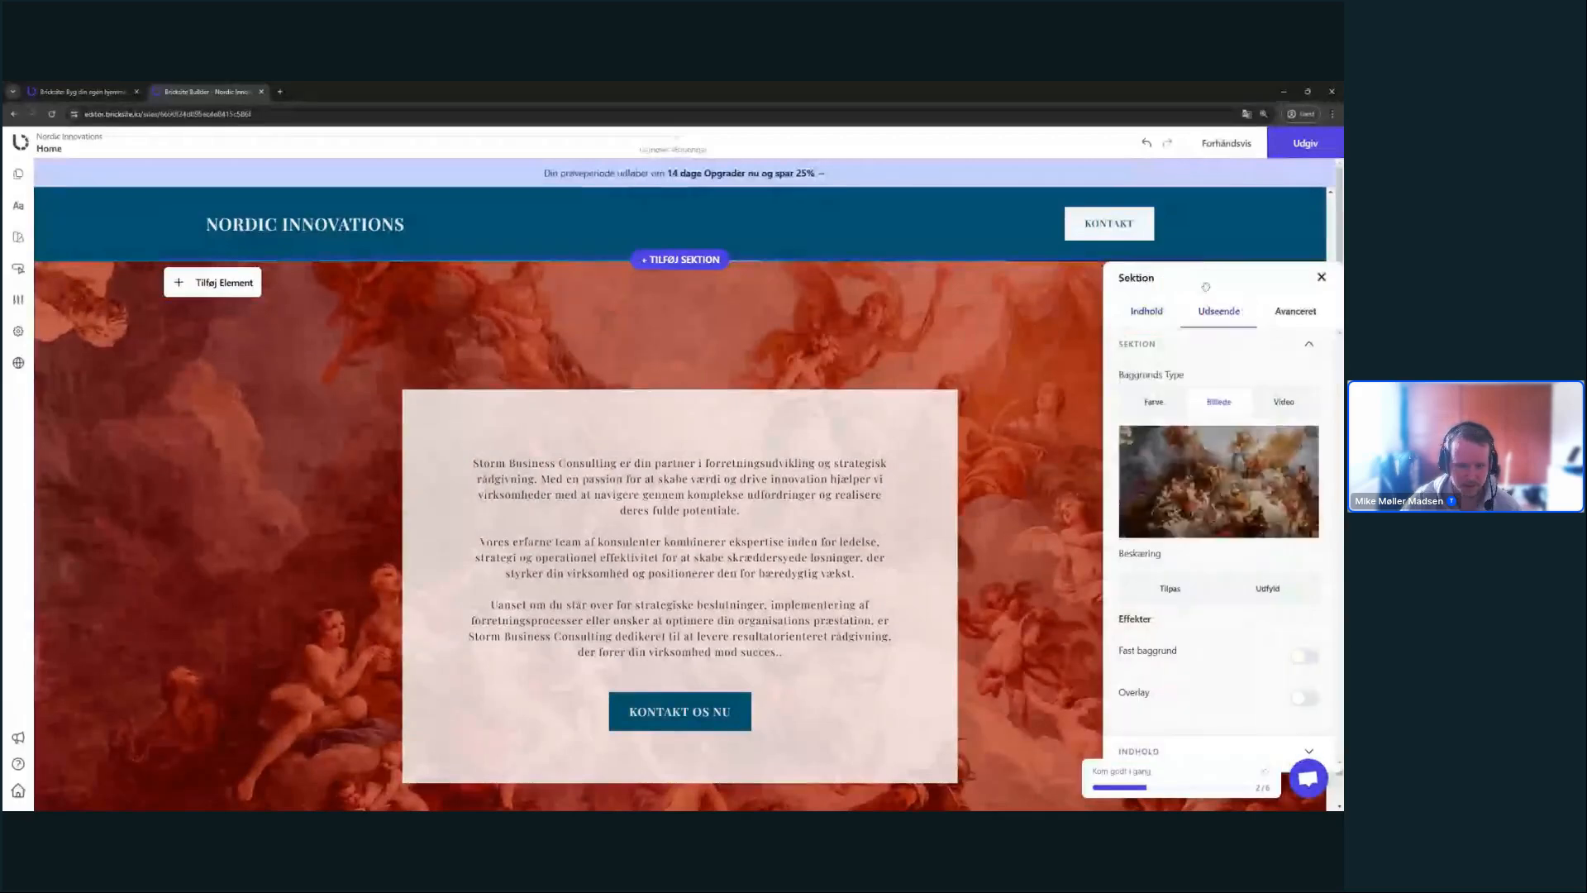
{"action": "left_click", "coordinate": [1230, 496]}
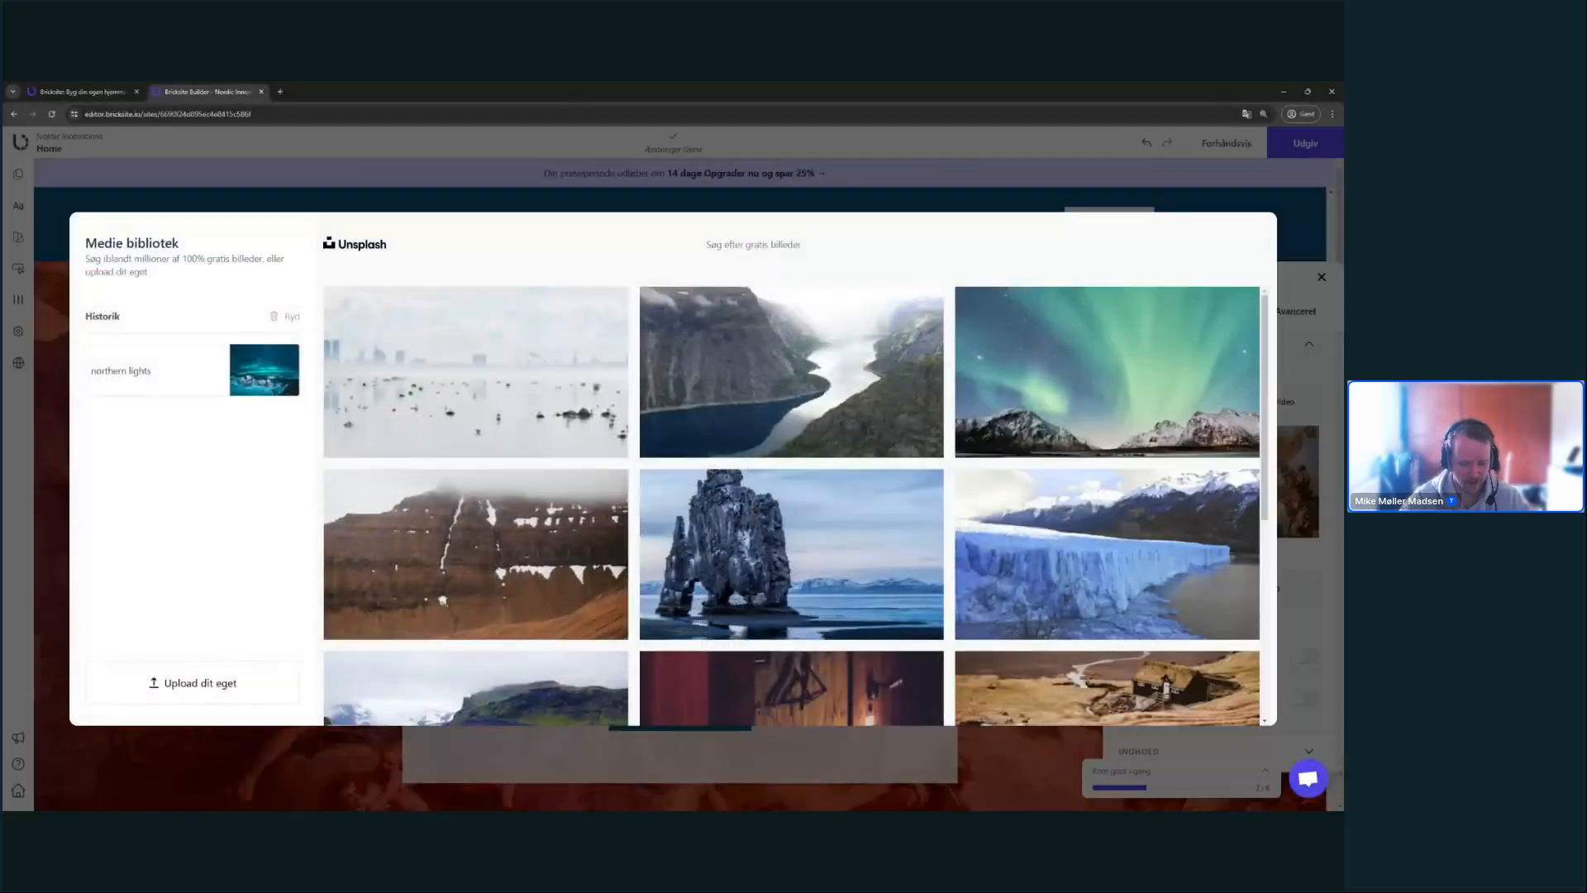
- Search Unsplash for 'office' and set the photo of people working at tables as background
{"action": "type", "text": "tal"}
{"action": "key", "text": "BackSpace"}
{"action": "key", "text": "BackSpace"}
{"action": "key", "text": "BackSpace"}
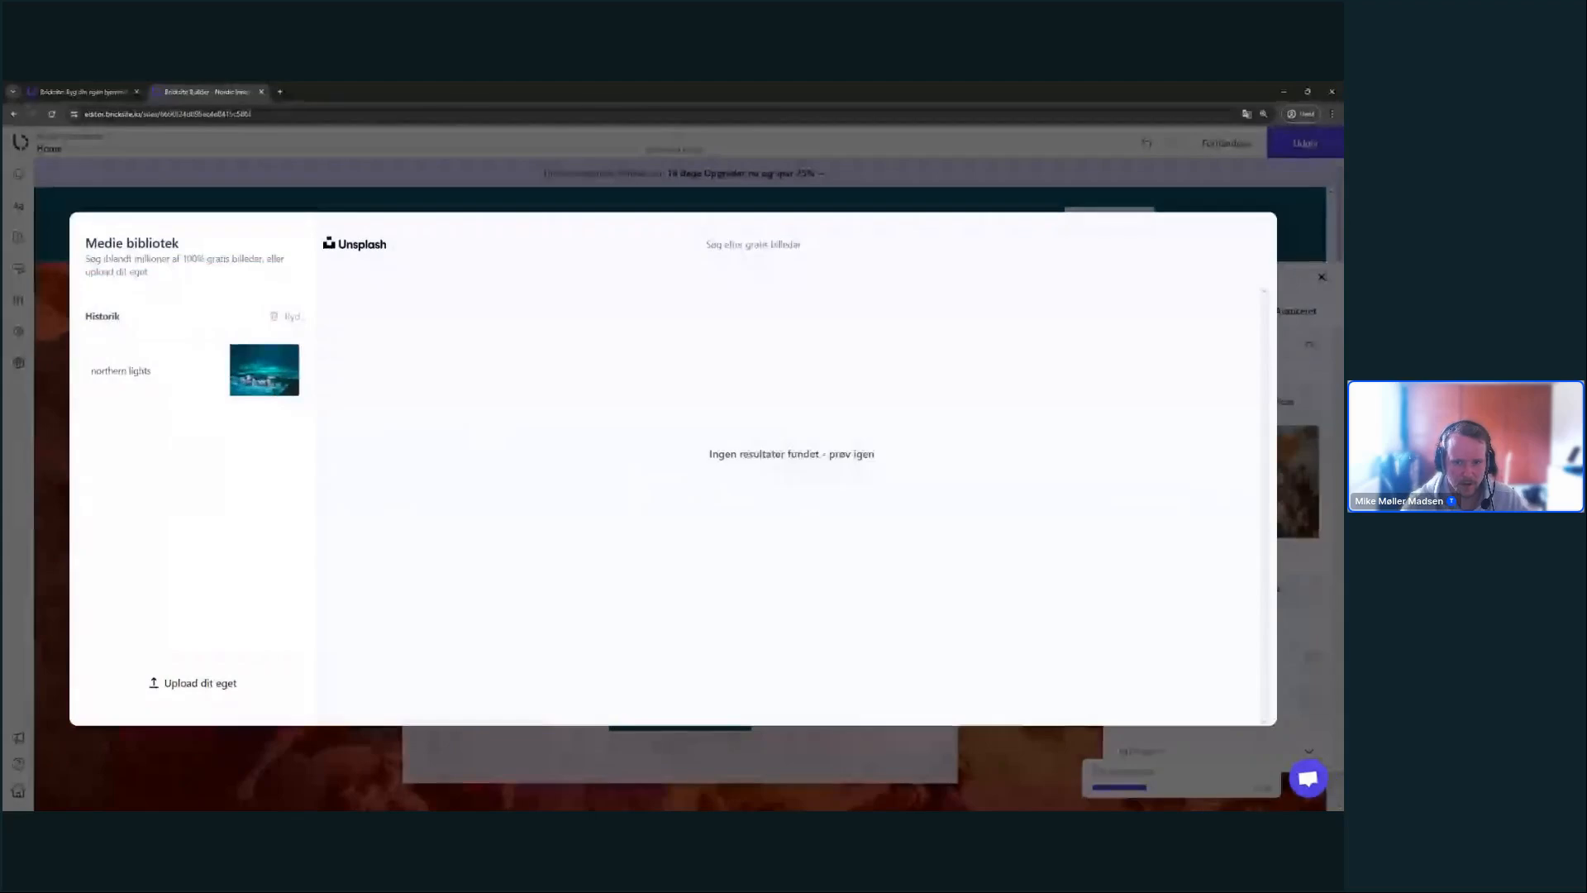
{"action": "type", "text": "office"}
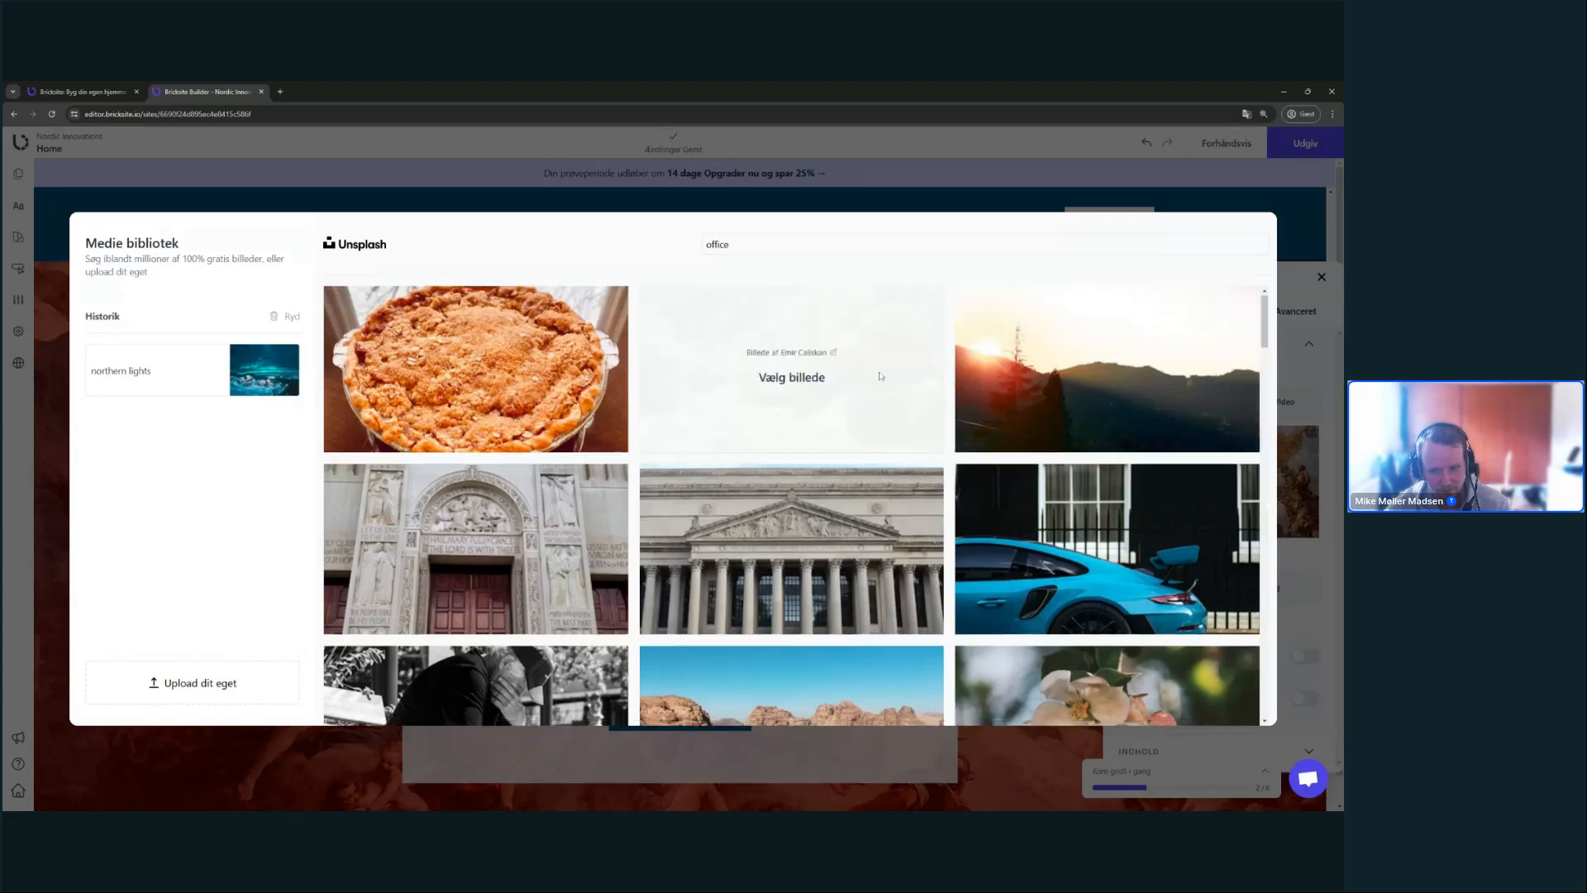
{"action": "scroll", "coordinate": [880, 376], "scroll_direction": "down", "scroll_amount": 15}
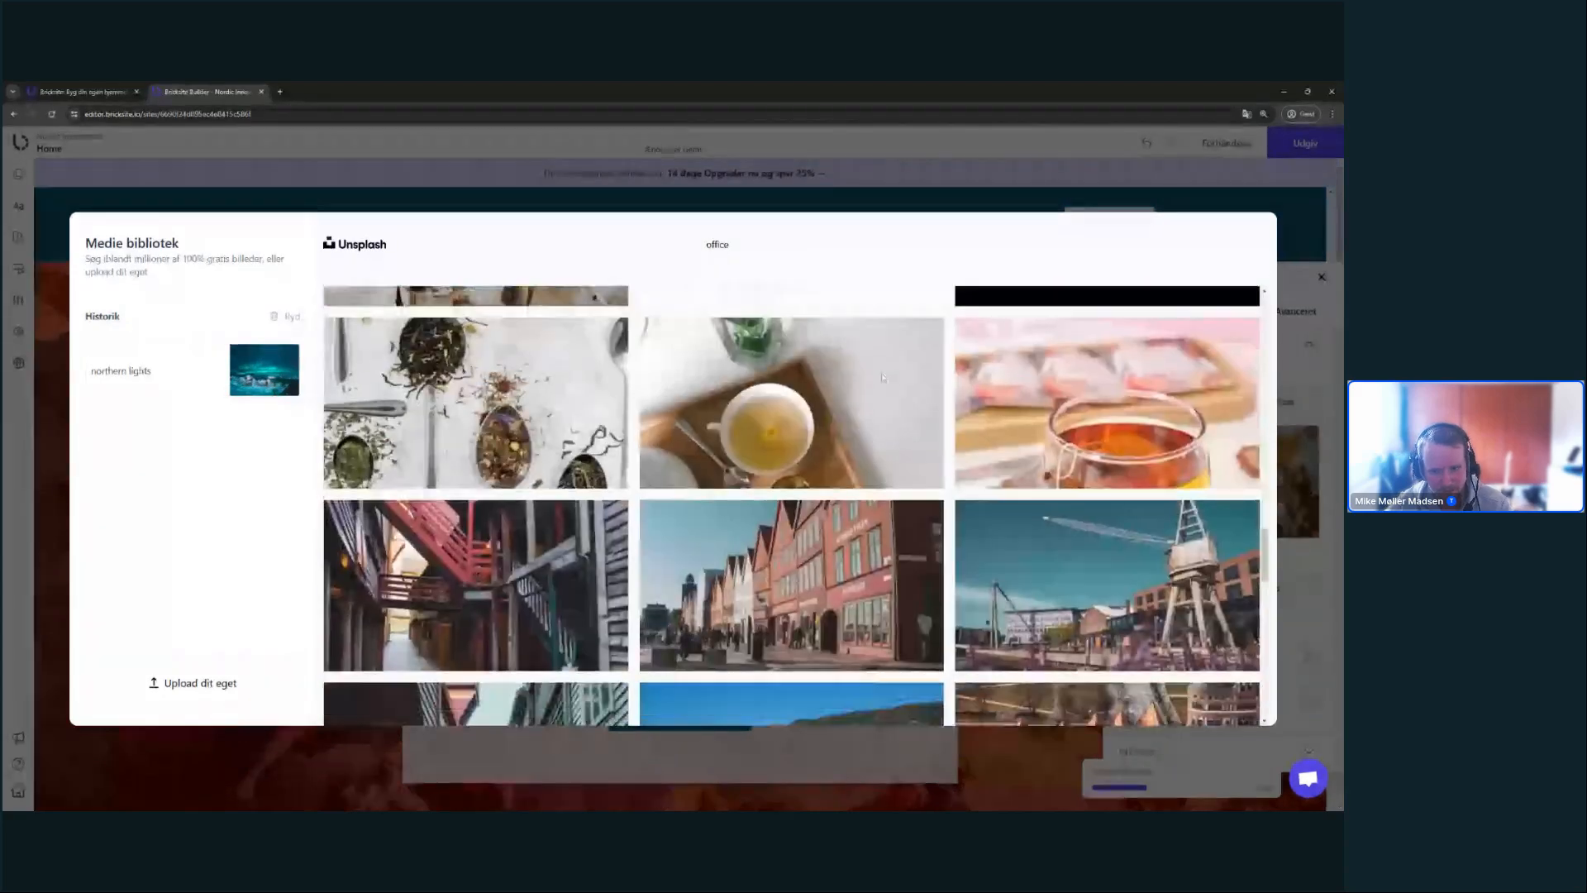
{"action": "scroll", "coordinate": [881, 377], "scroll_direction": "down", "scroll_amount": 5}
{"action": "scroll", "coordinate": [886, 378], "scroll_direction": "down", "scroll_amount": 1}
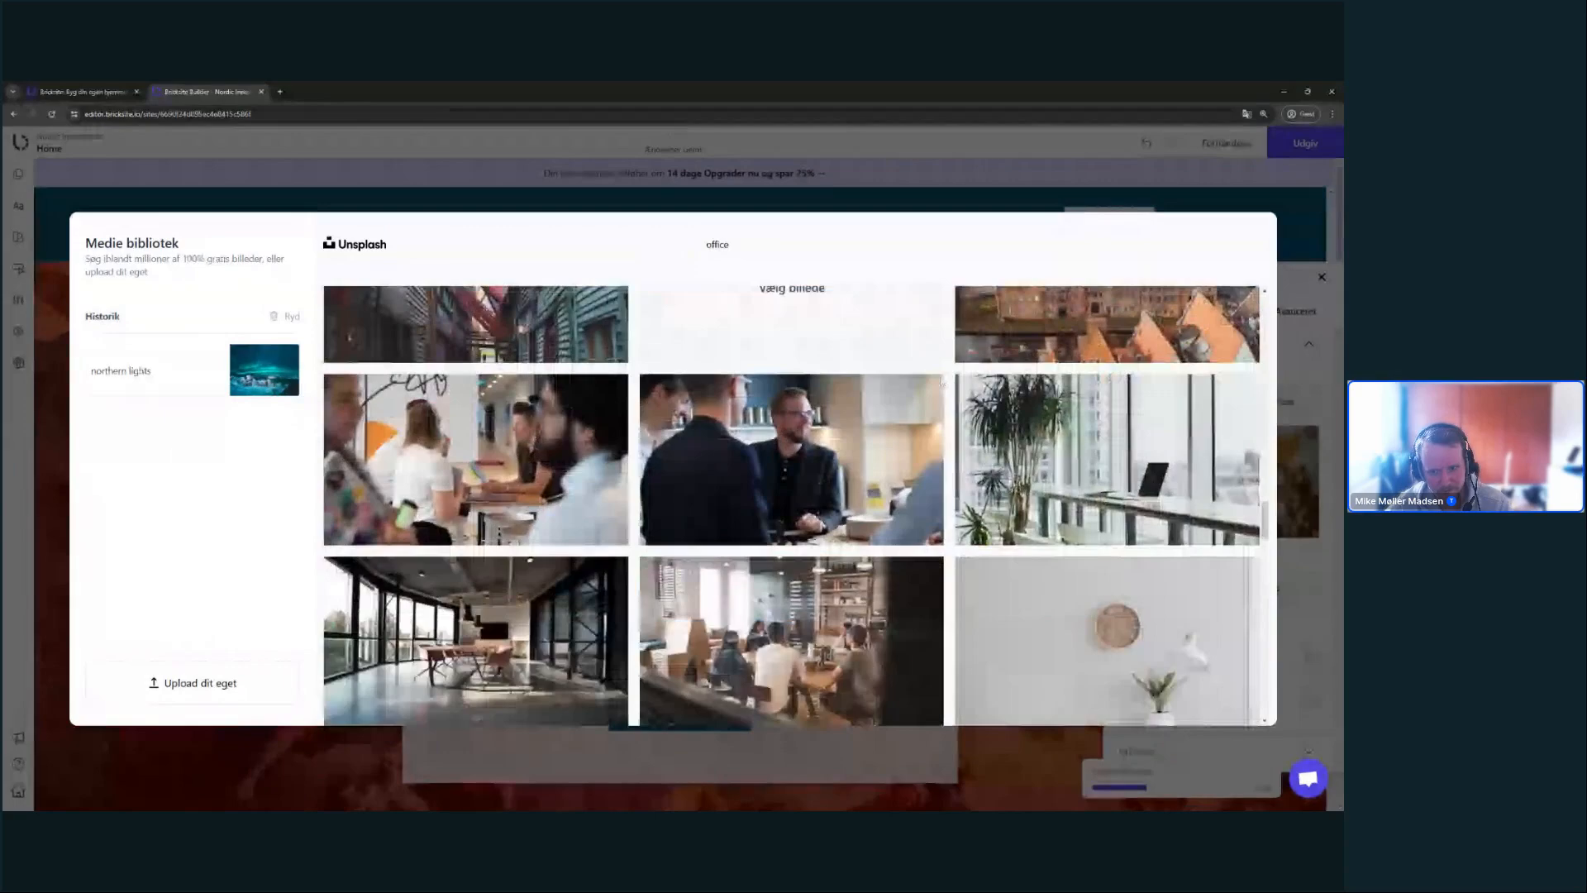
{"action": "scroll", "coordinate": [955, 389], "scroll_direction": "down", "scroll_amount": 2}
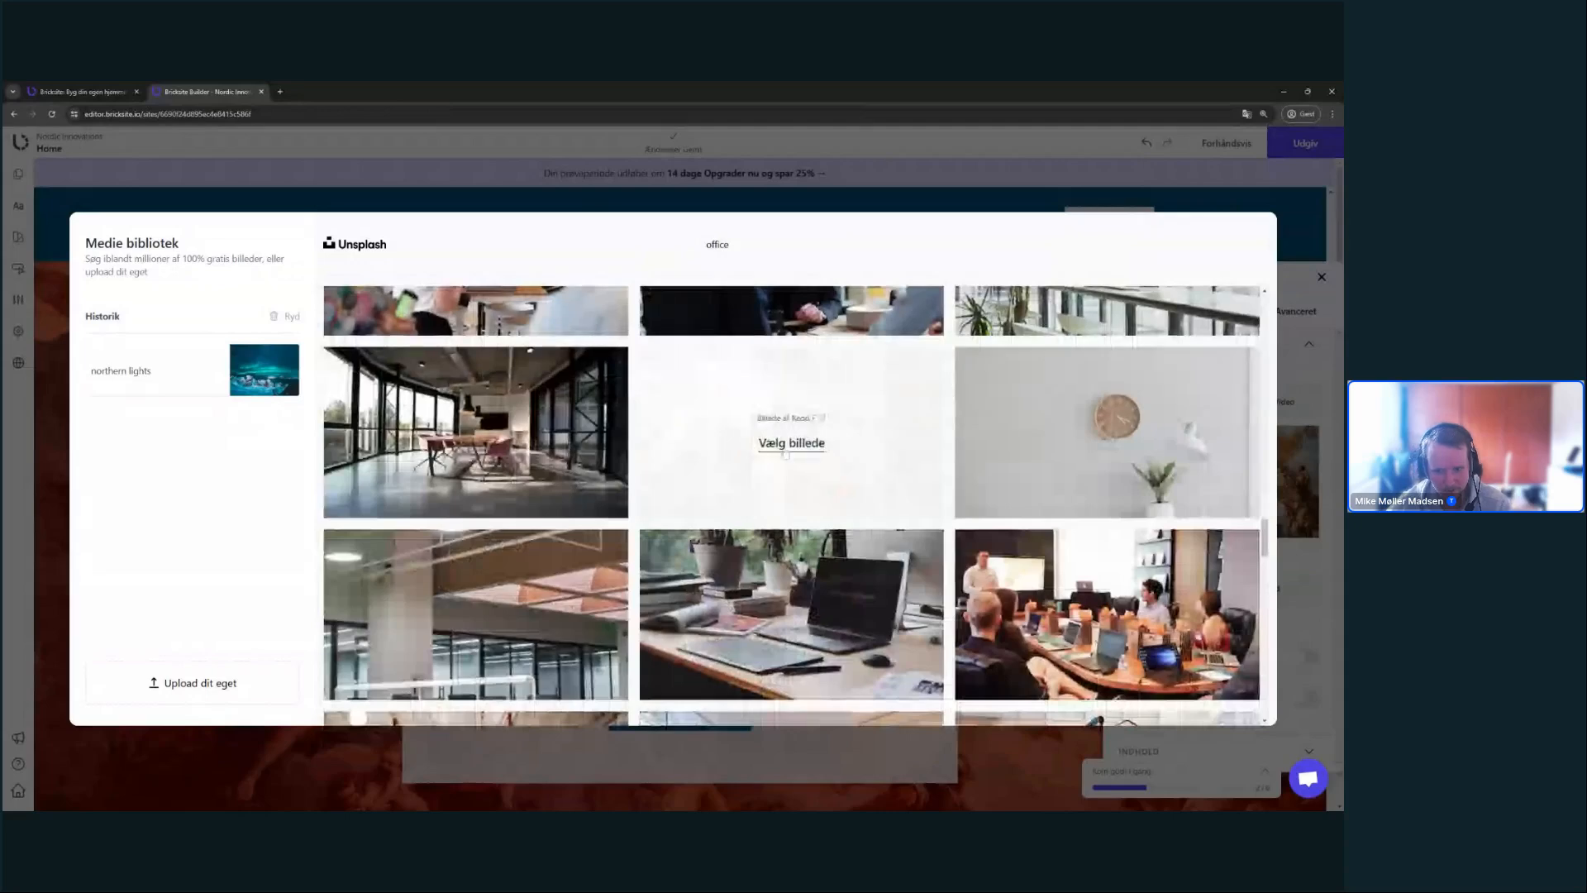
{"action": "left_click", "coordinate": [804, 456]}
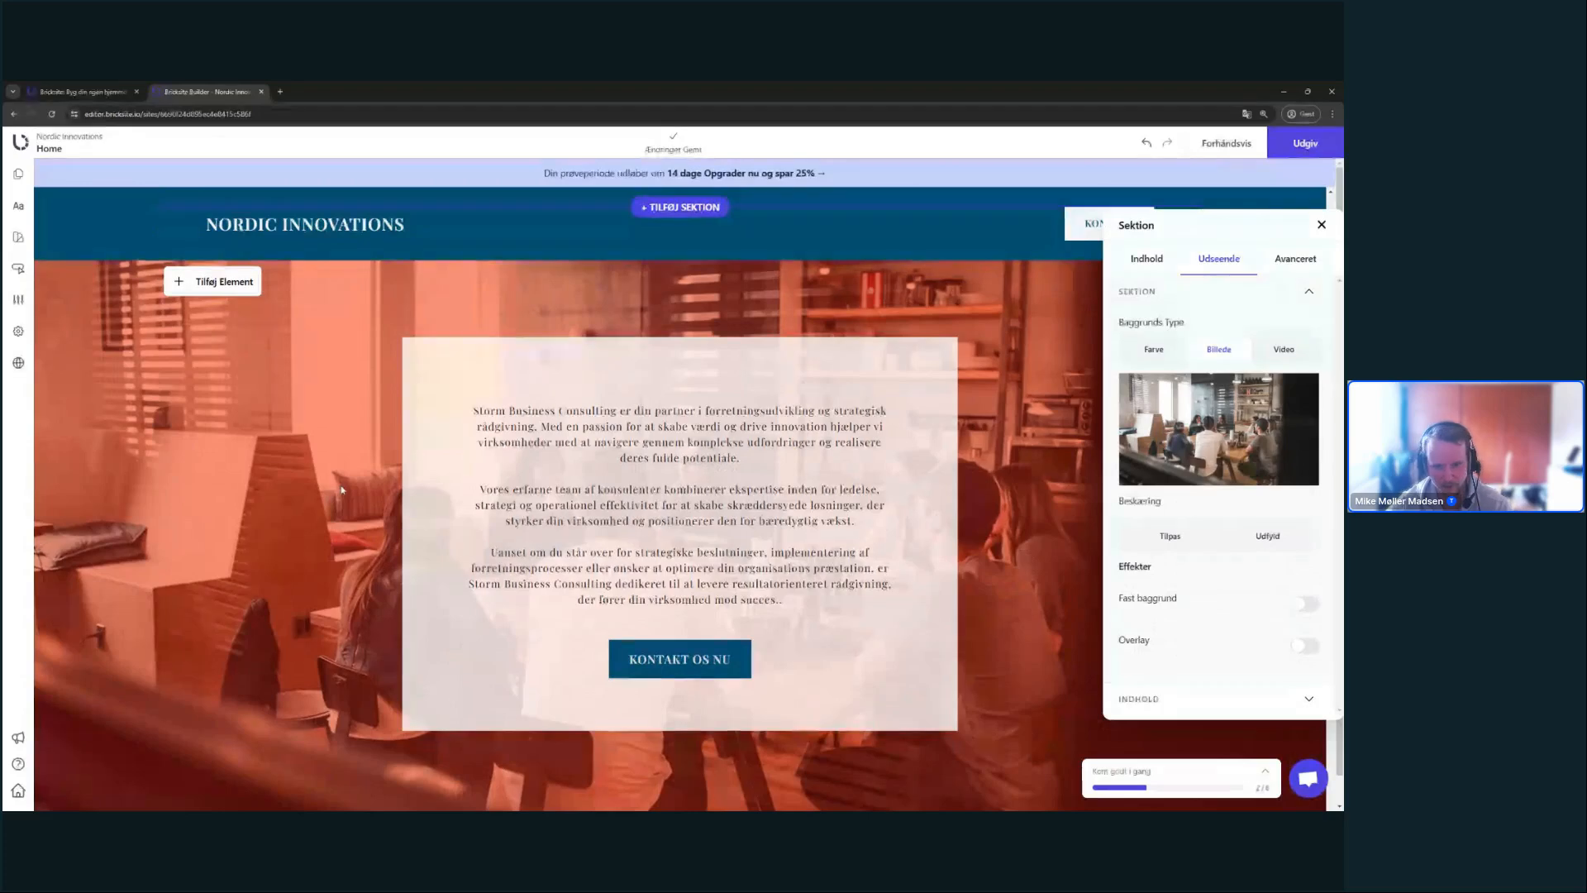
- Reopen the orange section's Udseende settings and expand the INDHOLD content box options
{"action": "left_click", "coordinate": [587, 405]}
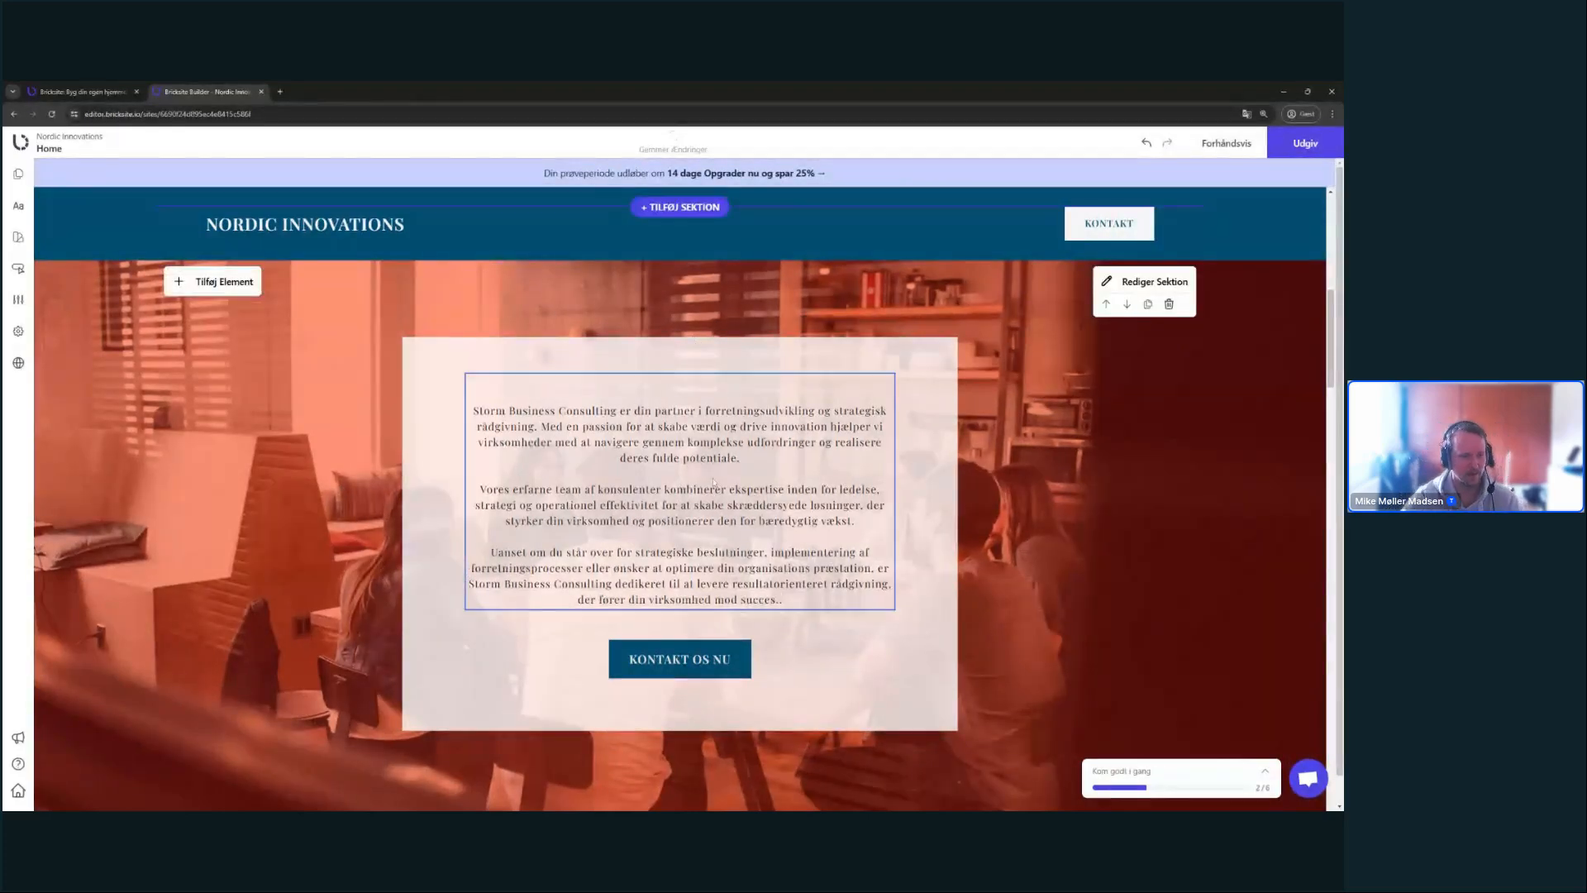
{"action": "left_click", "coordinate": [718, 426]}
{"action": "mouse_move", "coordinate": [1155, 283]}
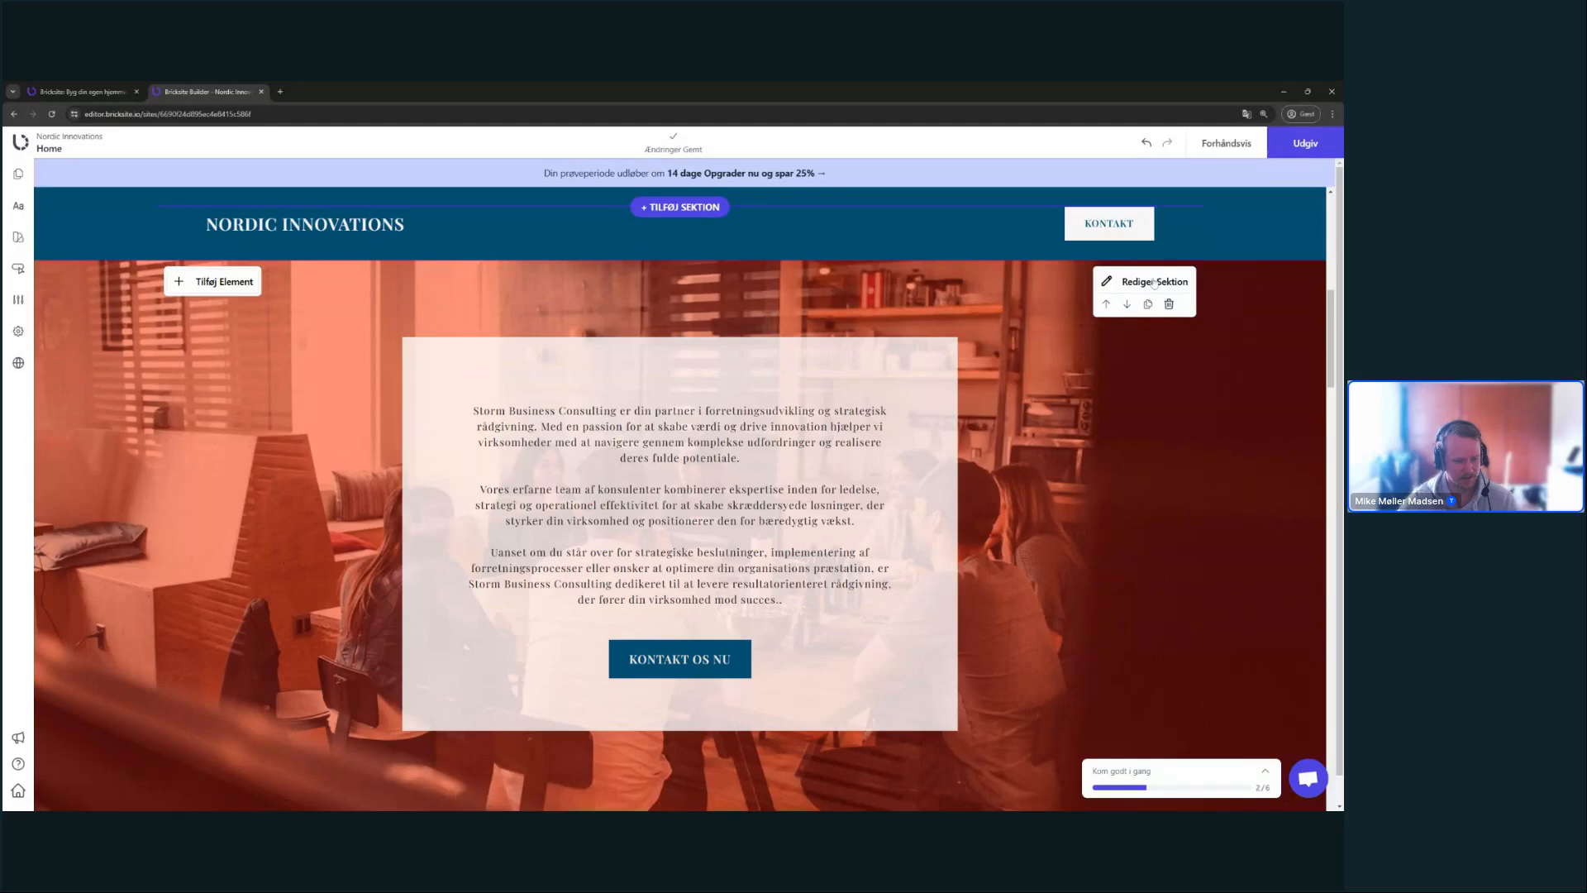
{"action": "left_click", "coordinate": [1154, 282]}
{"action": "left_click", "coordinate": [1218, 262]}
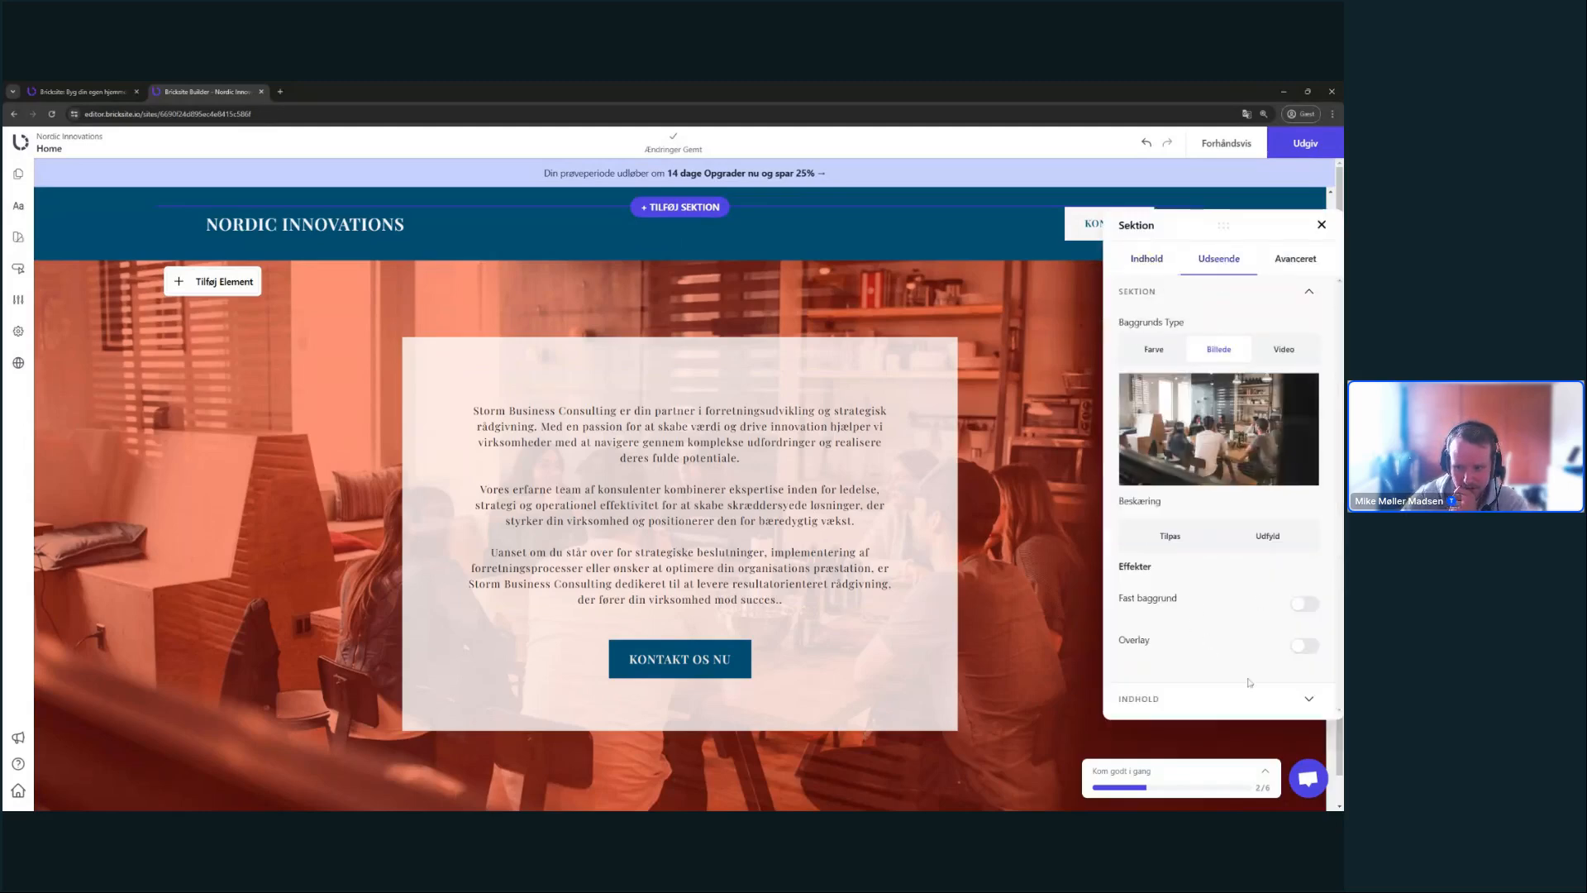
{"action": "left_click", "coordinate": [1247, 701]}
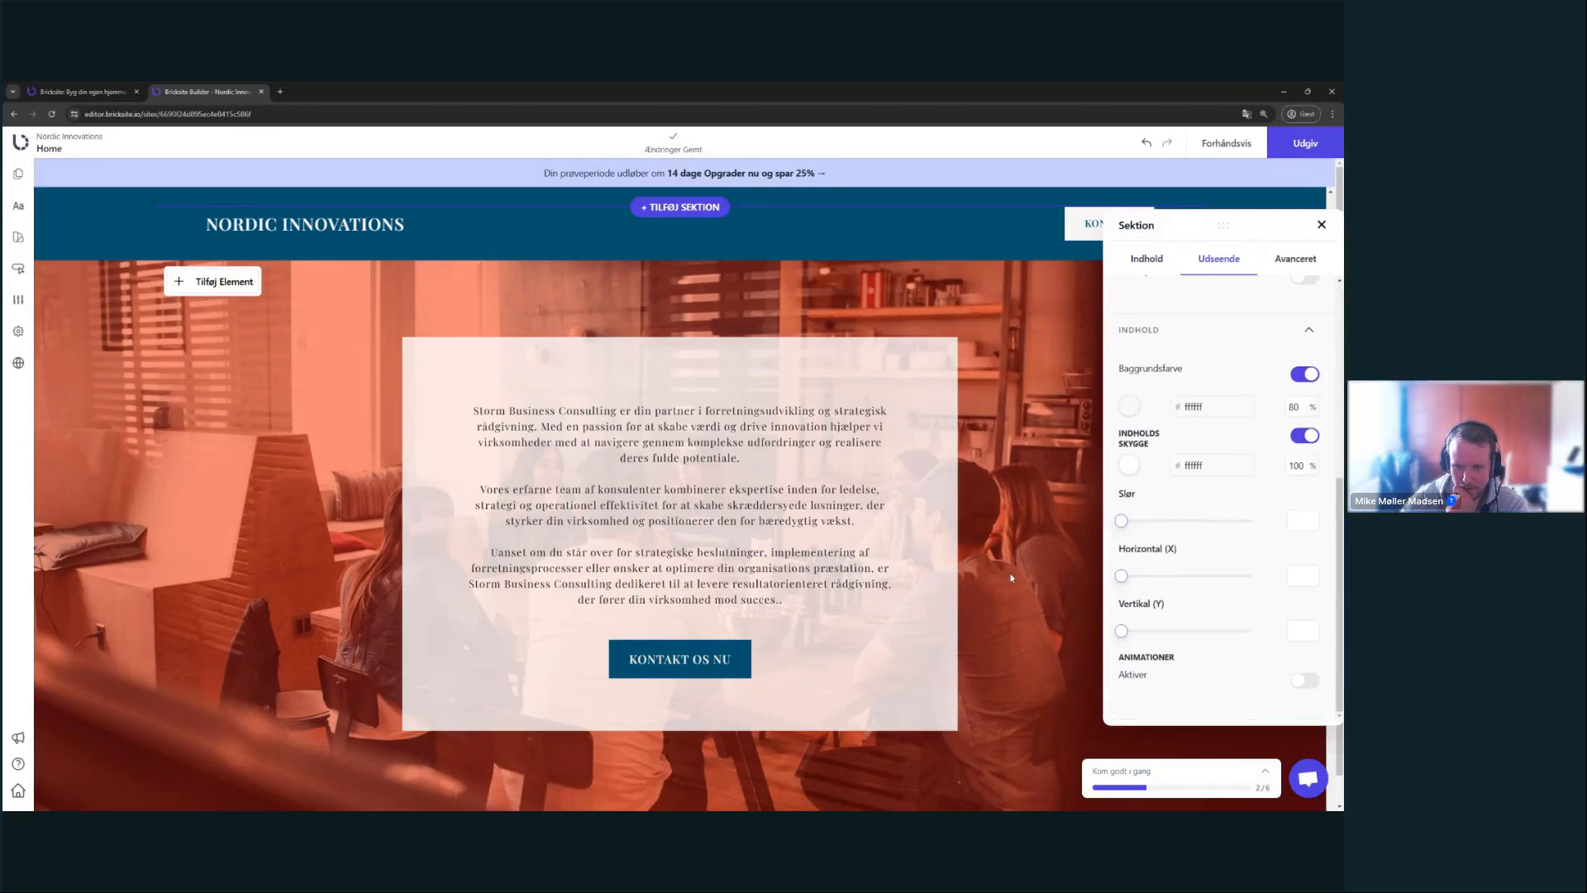
{"action": "scroll", "coordinate": [1058, 572], "scroll_direction": "up", "scroll_amount": 1}
{"action": "scroll", "coordinate": [1108, 570], "scroll_direction": "down", "scroll_amount": 1}
{"action": "scroll", "coordinate": [1184, 628], "scroll_direction": "up", "scroll_amount": 4}
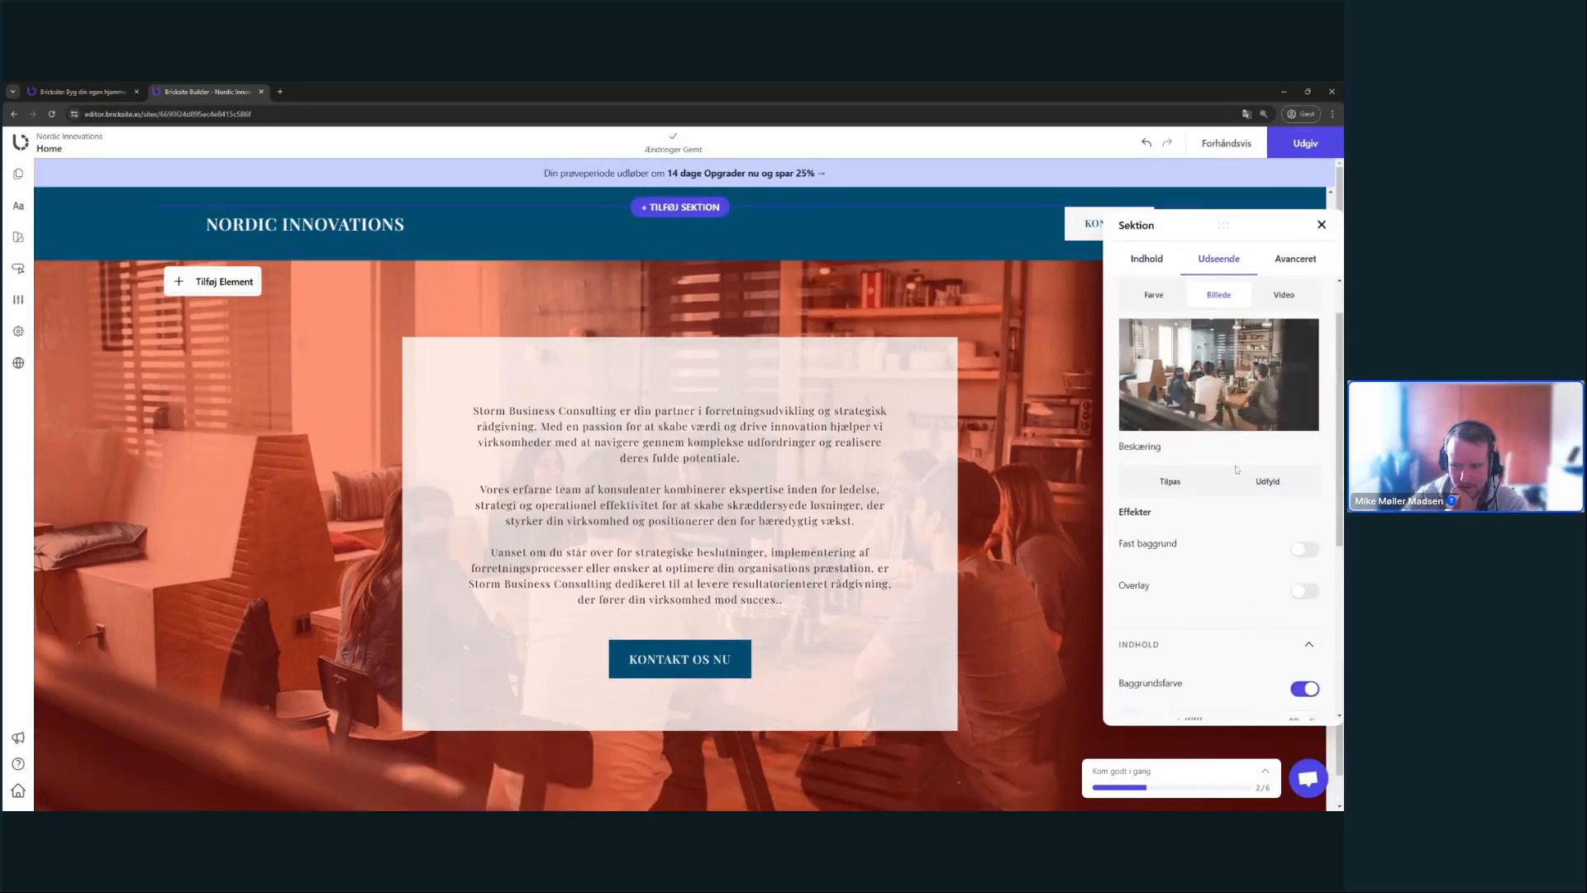
- Tint the background photo with a dark grey 212121 overlay at 45% opacity
{"action": "left_click", "coordinate": [1147, 630]}
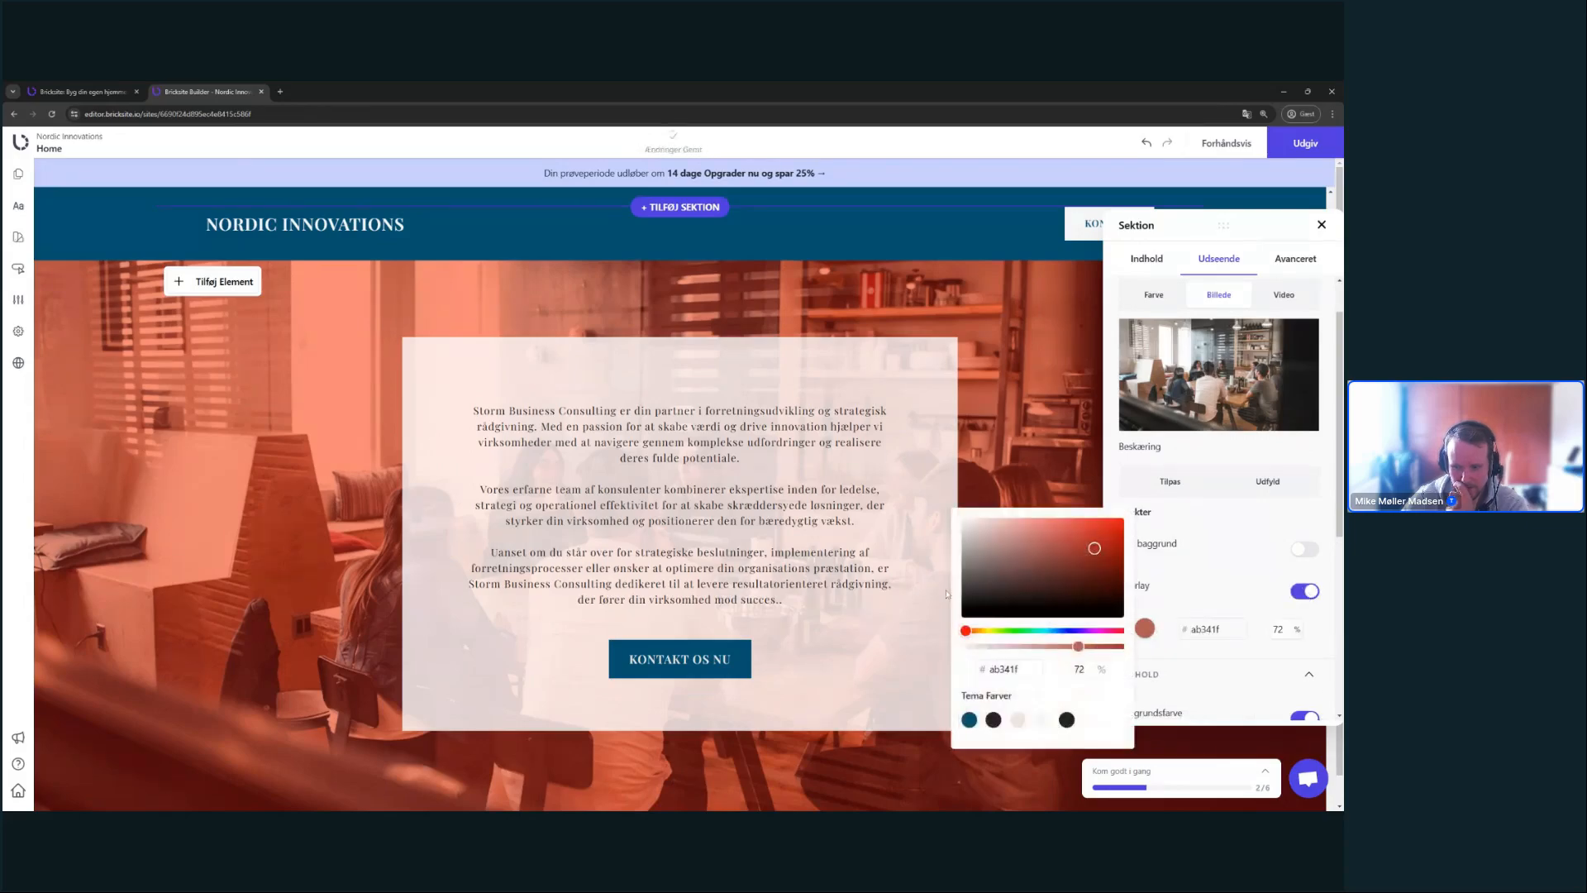
{"action": "left_click", "coordinate": [968, 720]}
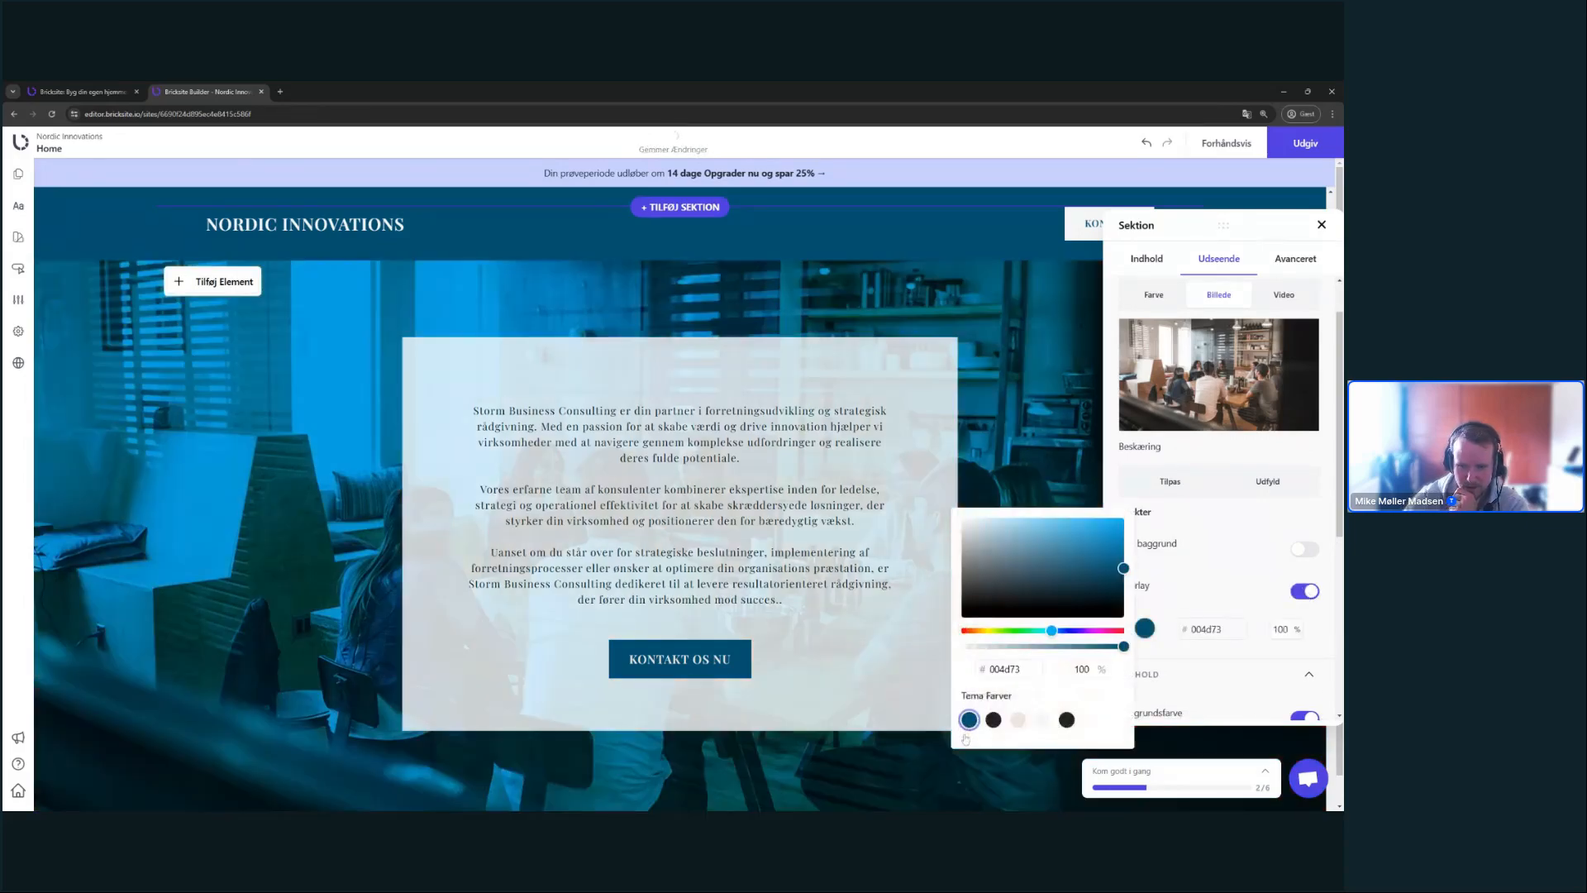
{"action": "scroll", "coordinate": [785, 466], "scroll_direction": "up", "scroll_amount": 5}
{"action": "scroll", "coordinate": [785, 465], "scroll_direction": "down", "scroll_amount": 6}
{"action": "left_click", "coordinate": [1042, 666]}
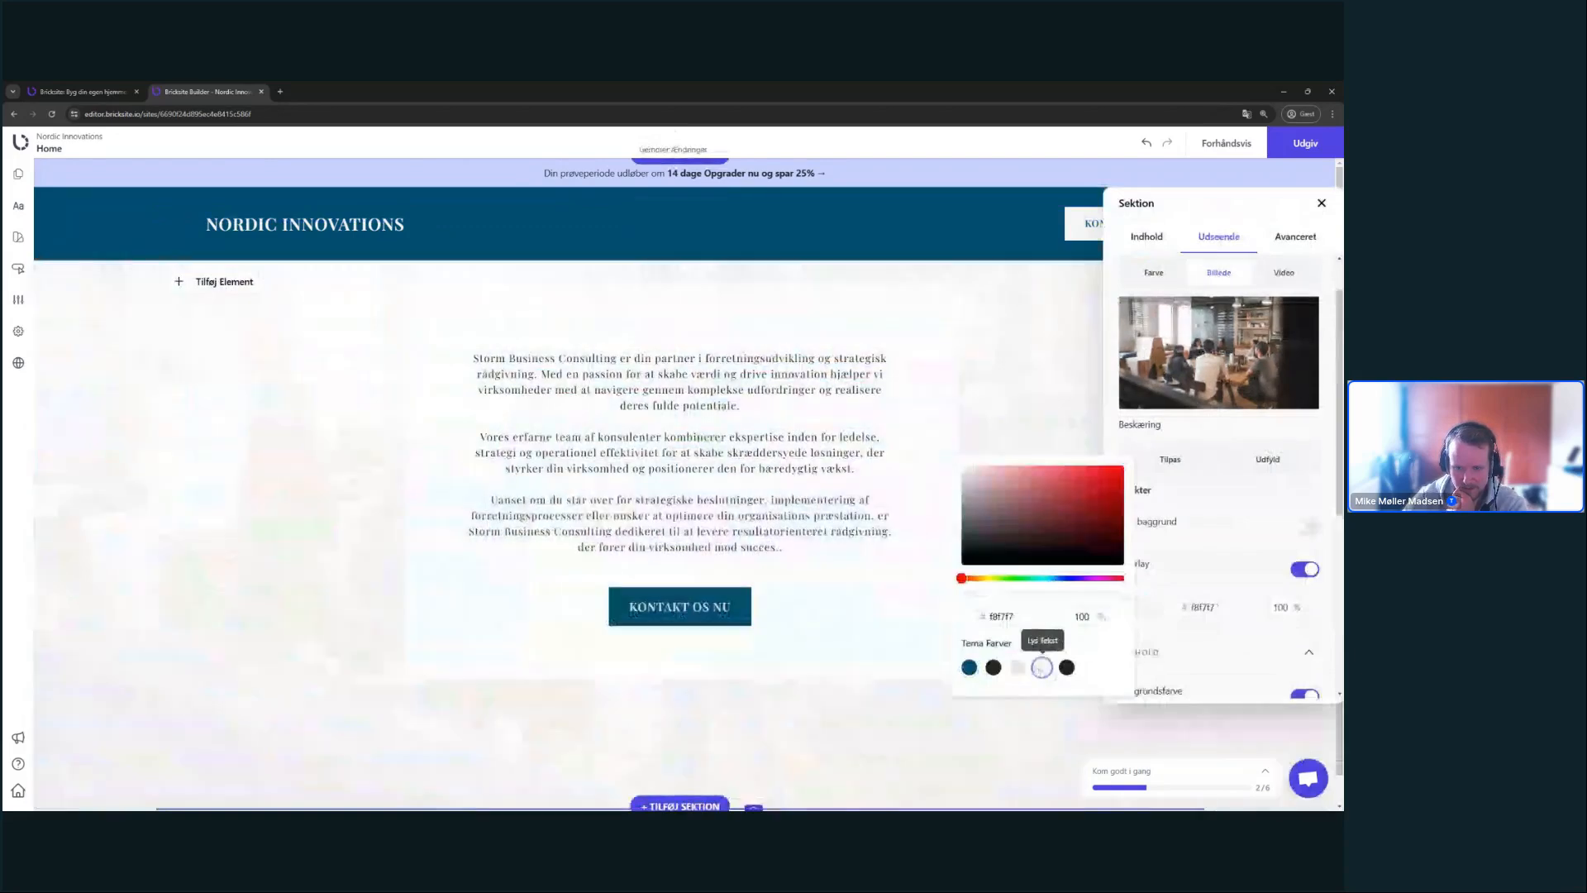
{"action": "scroll", "coordinate": [676, 516], "scroll_direction": "up", "scroll_amount": 5}
{"action": "scroll", "coordinate": [676, 516], "scroll_direction": "down", "scroll_amount": 5}
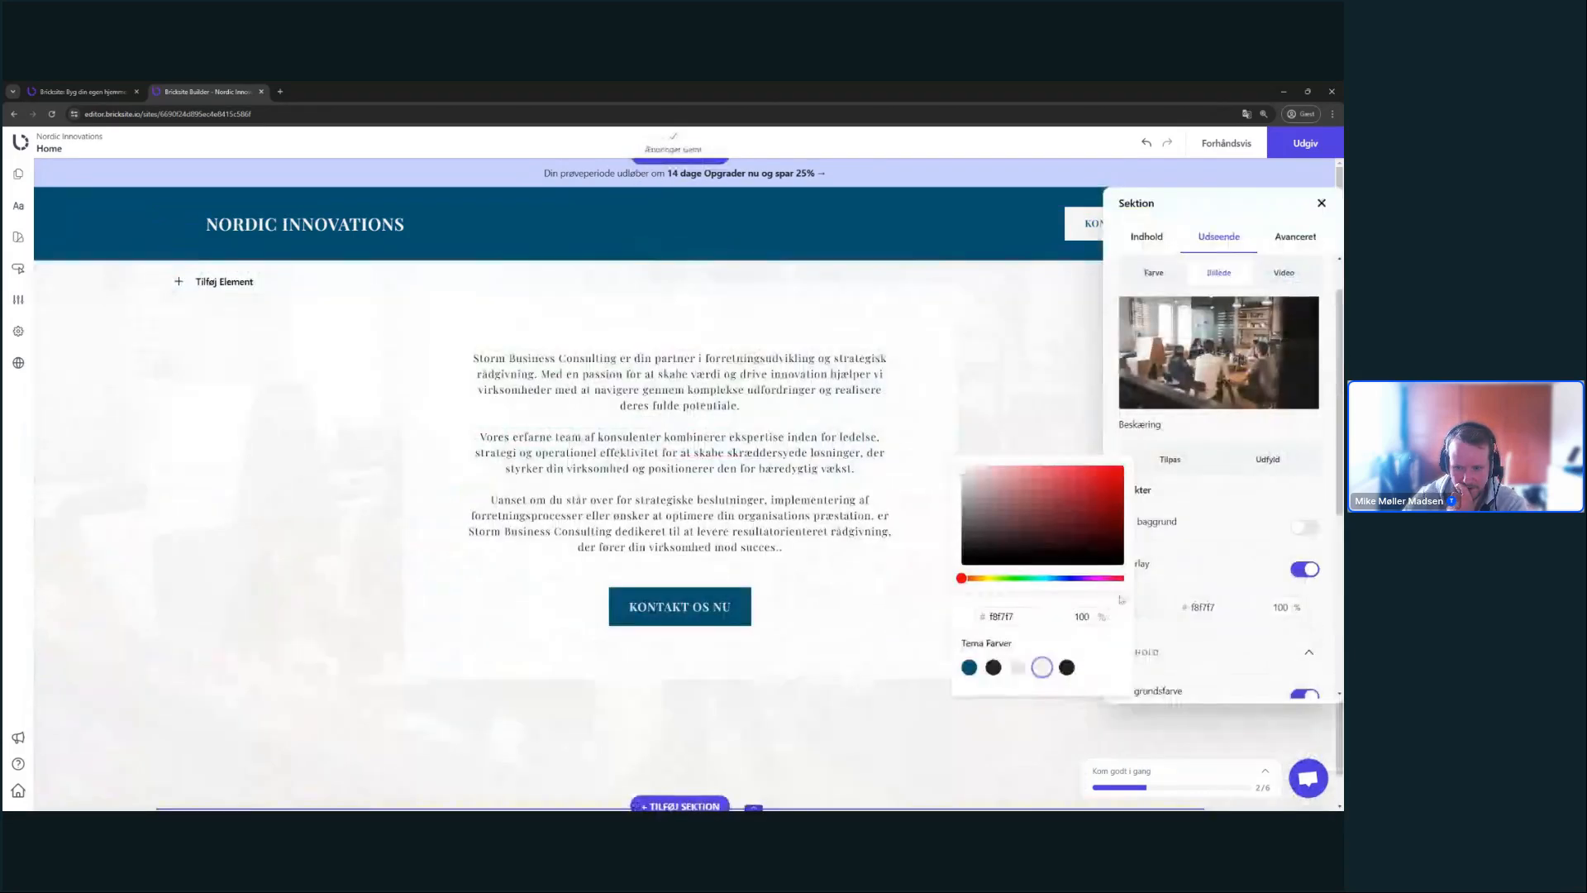
{"action": "left_click_drag", "start_coordinate": [1116, 594], "coordinate": [1036, 608]}
{"action": "left_click", "coordinate": [1067, 667]}
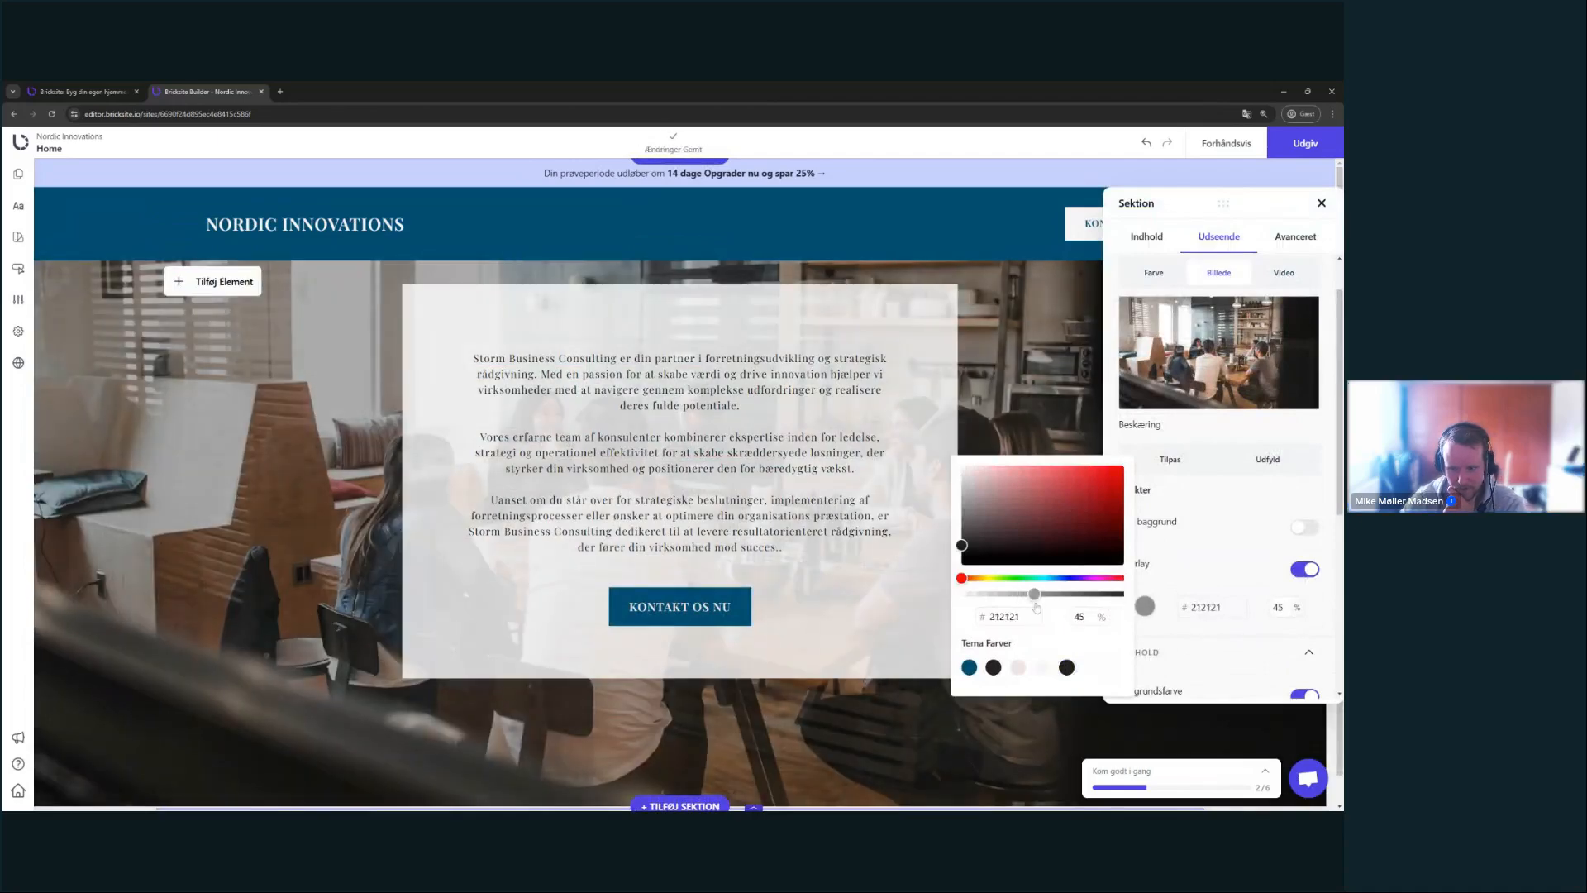
{"action": "left_click", "coordinate": [1242, 587]}
- Set the content box's Baggrundsfarve opacity to 95
{"action": "scroll", "coordinate": [1242, 587], "scroll_direction": "down", "scroll_amount": 2}
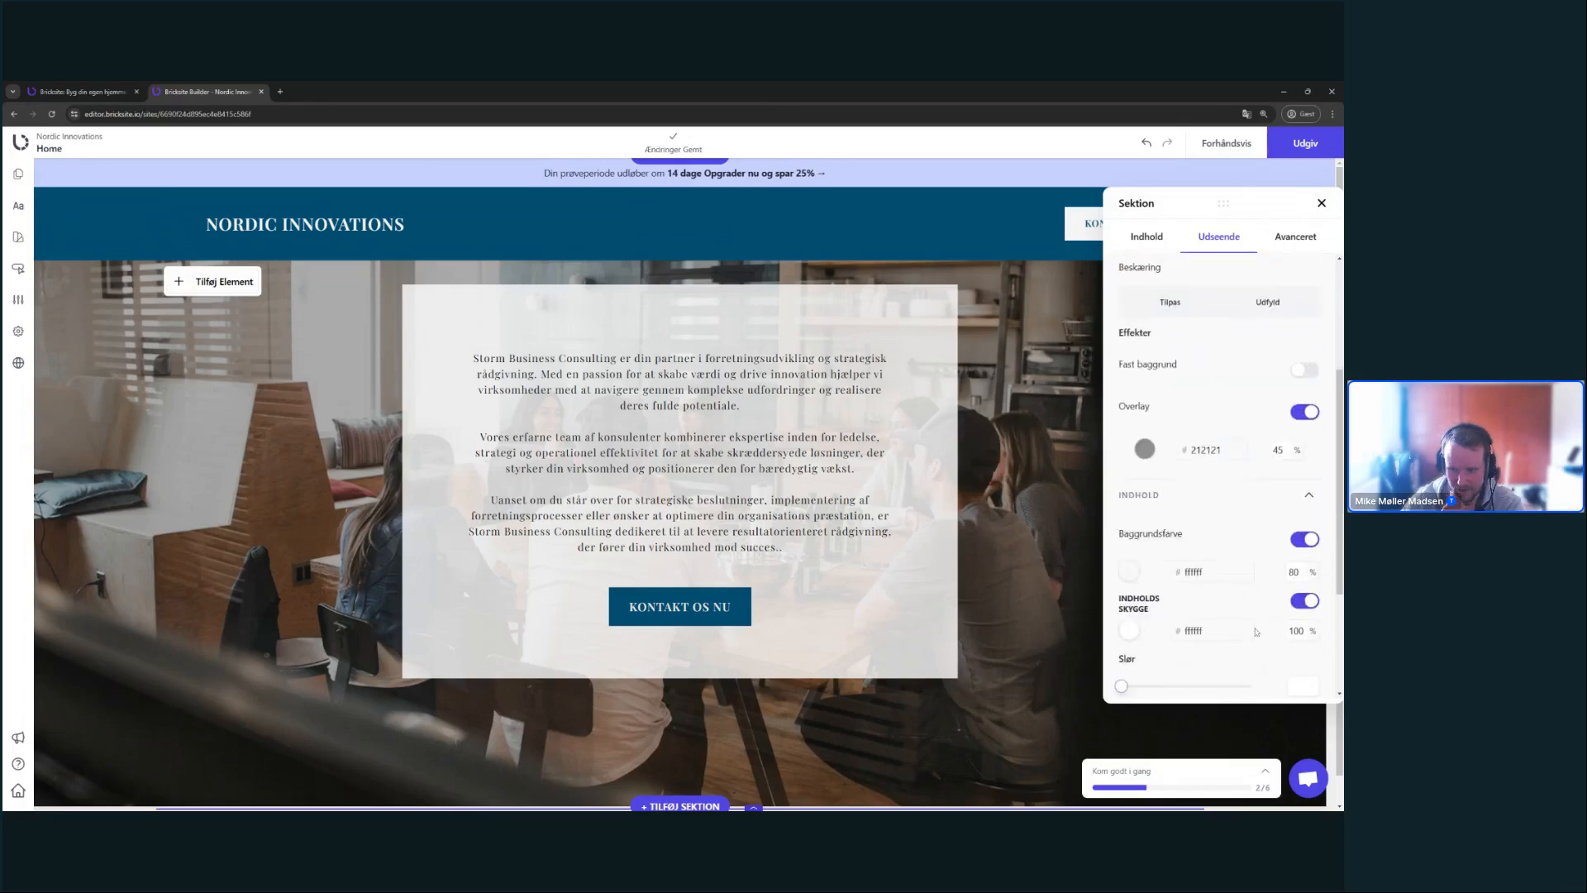
{"action": "left_click_drag", "start_coordinate": [1304, 571], "coordinate": [1270, 578]}
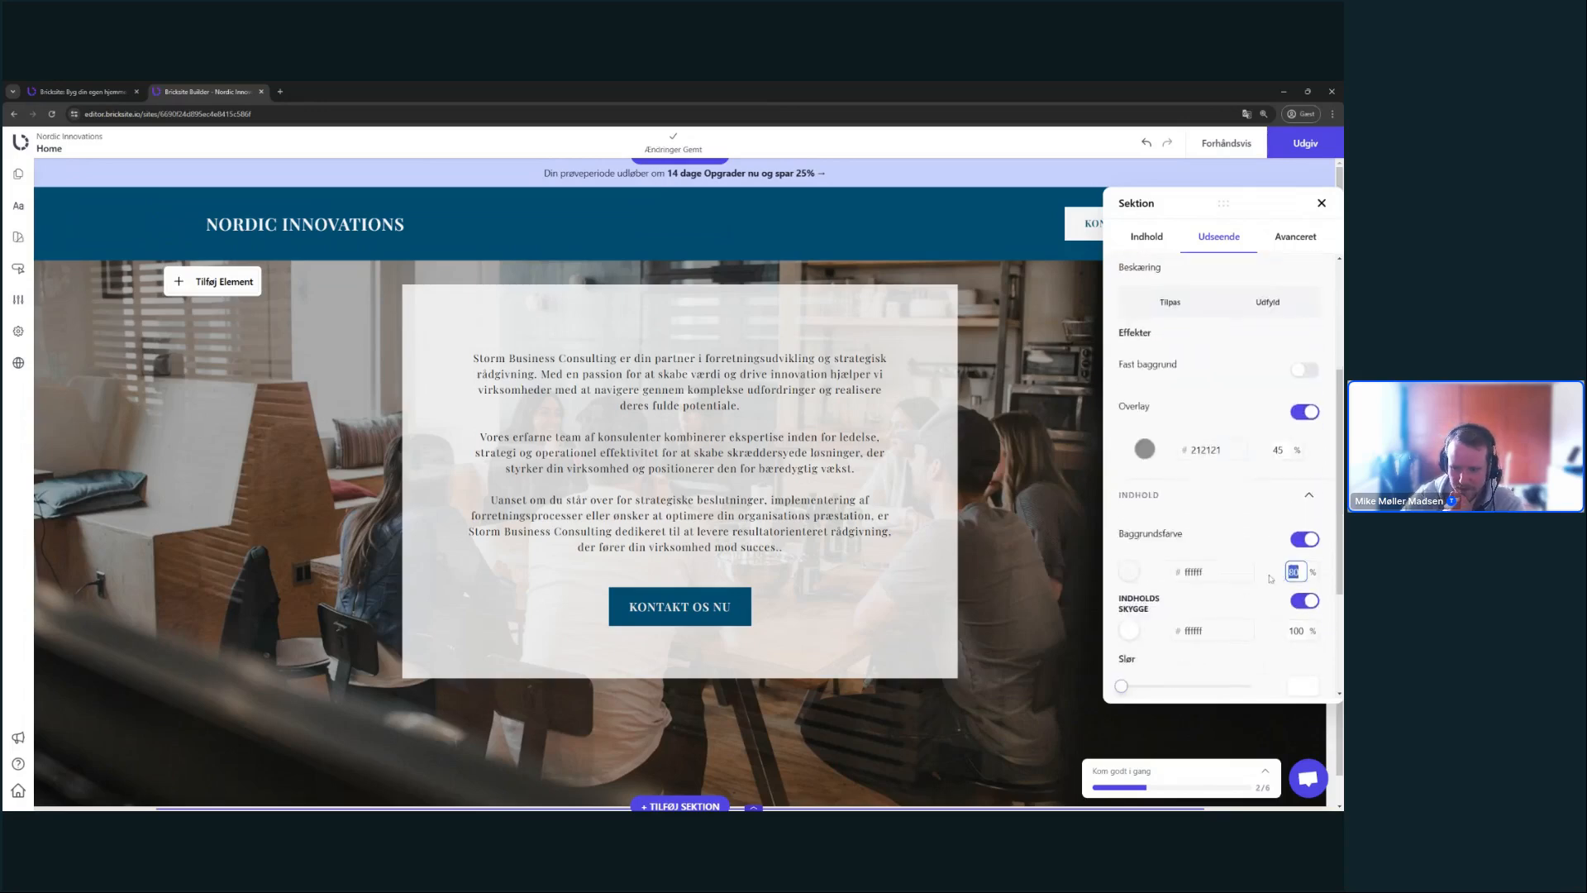
{"action": "type", "text": "95"}
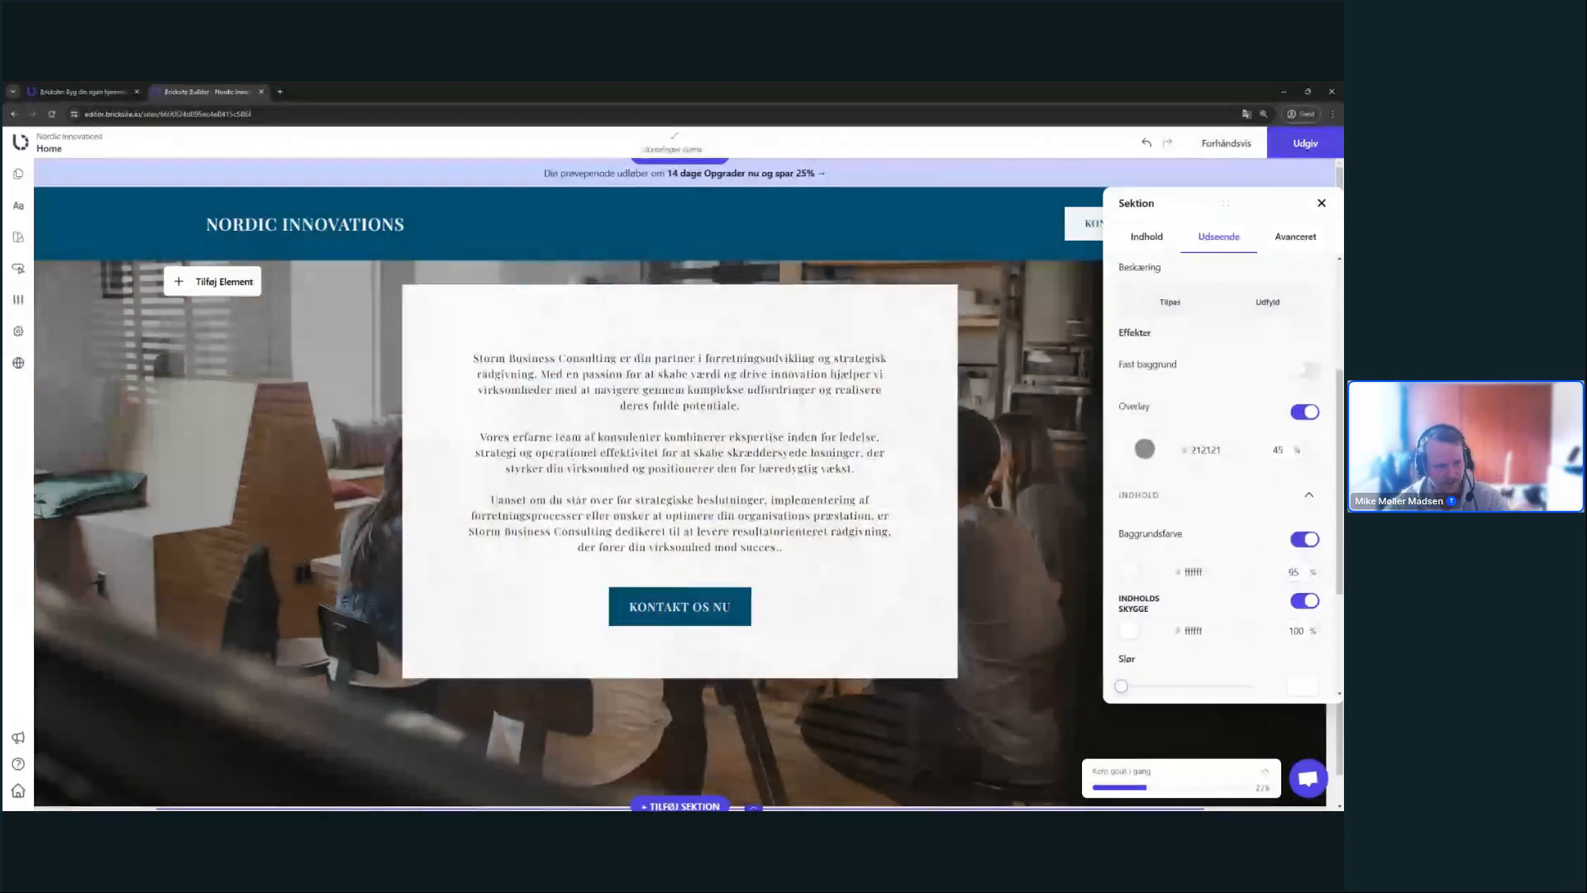
- Close the Sektion settings panel
{"action": "scroll", "coordinate": [727, 573], "scroll_direction": "up", "scroll_amount": 3}
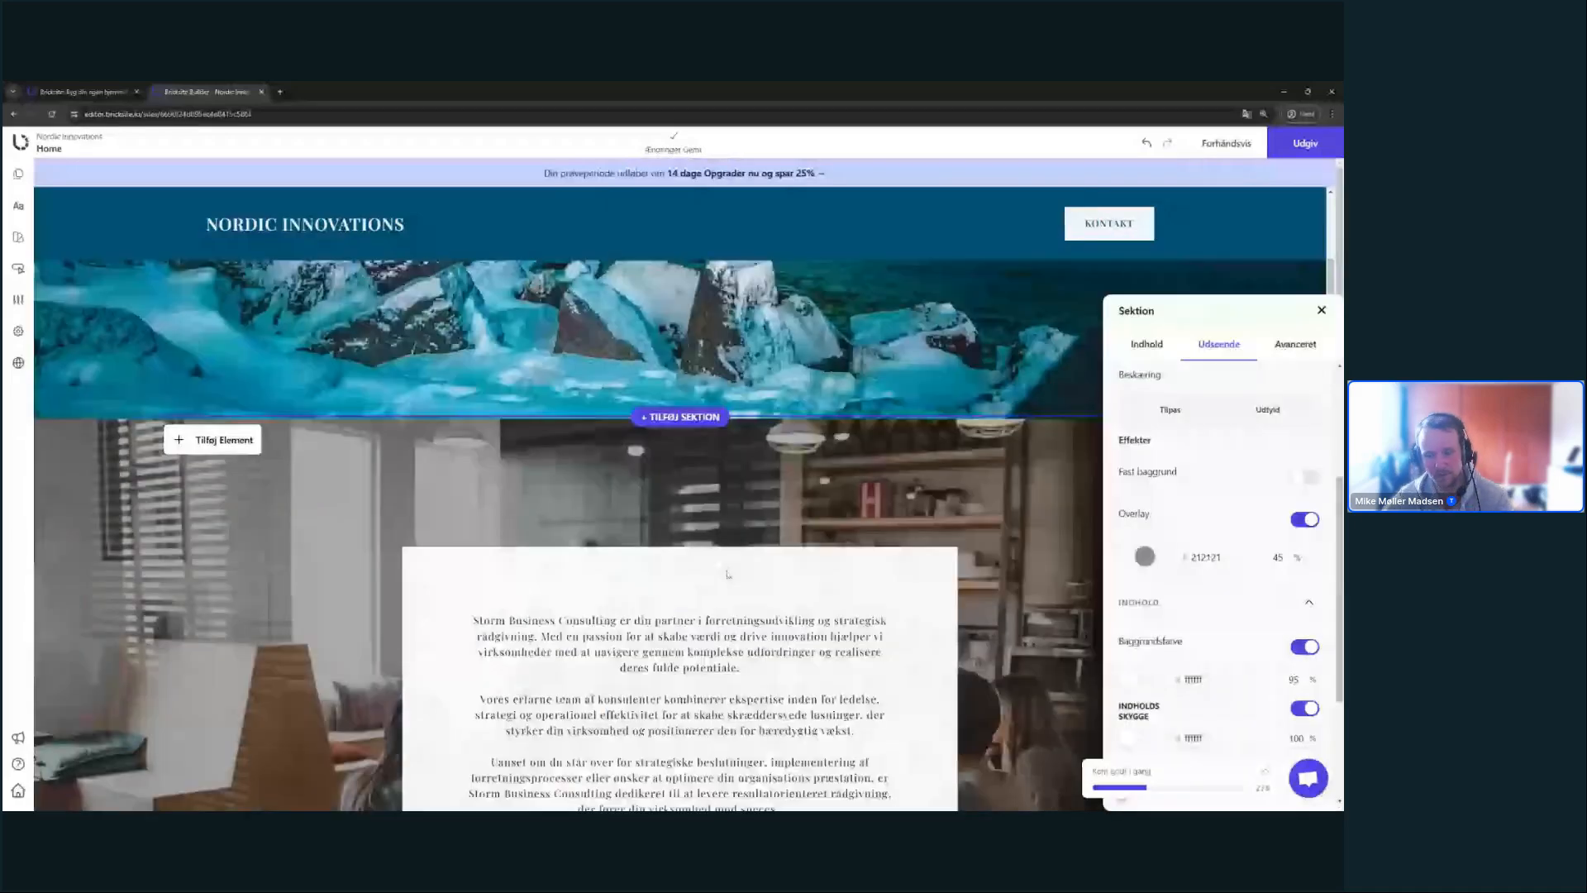
{"action": "scroll", "coordinate": [727, 573], "scroll_direction": "down", "scroll_amount": 3}
{"action": "scroll", "coordinate": [909, 562], "scroll_direction": "up", "scroll_amount": 5}
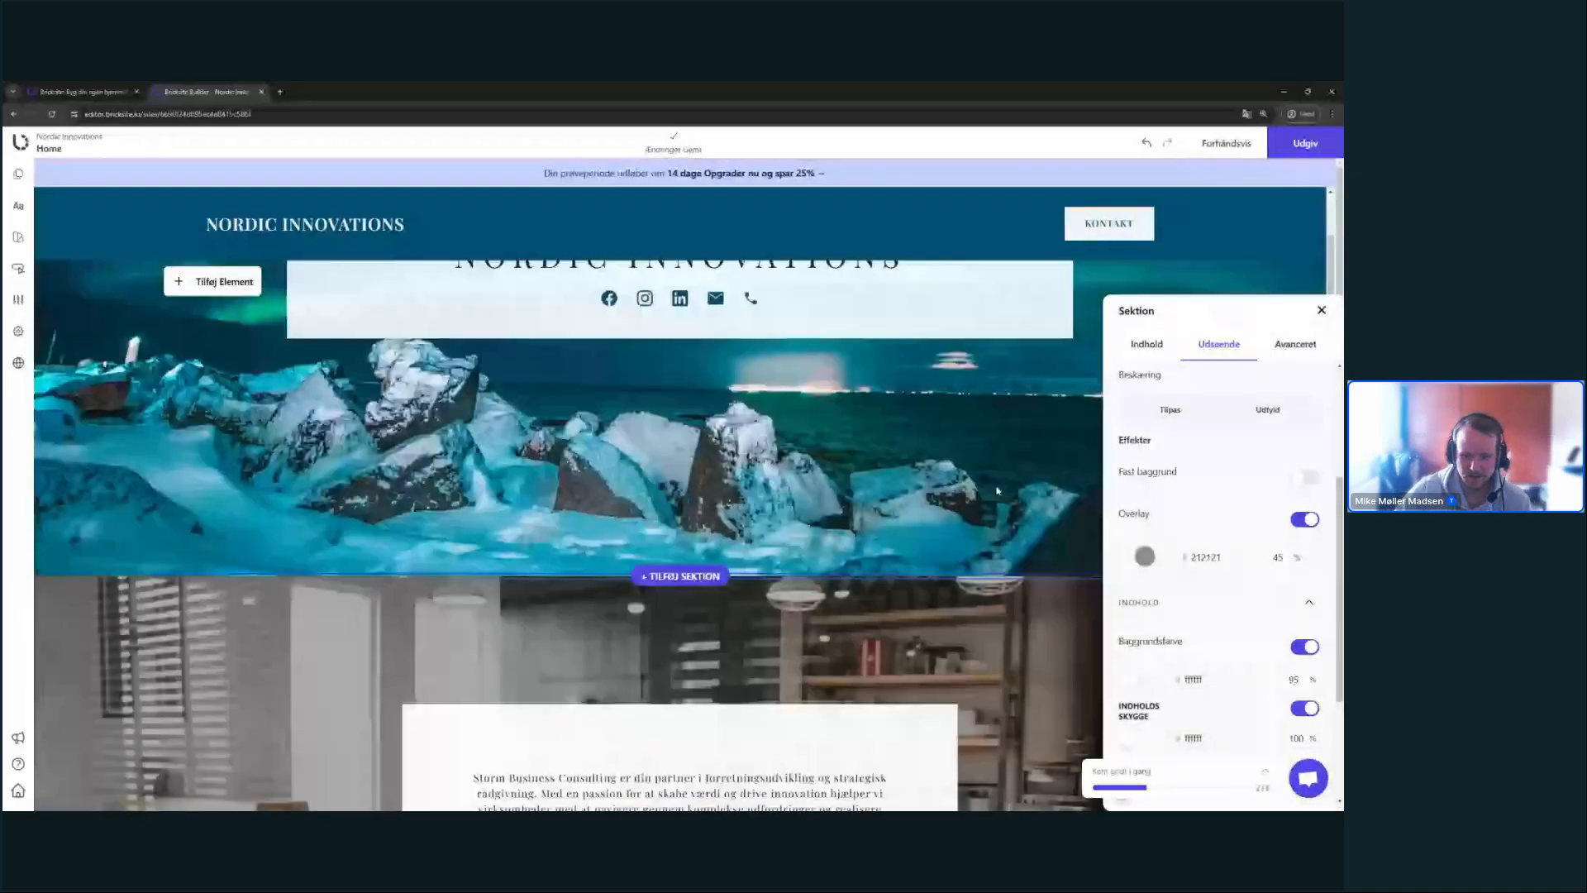
{"action": "scroll", "coordinate": [997, 491], "scroll_direction": "down", "scroll_amount": 4}
{"action": "left_click", "coordinate": [1320, 276]}
- Select the word 'partner' in the consulting text, then deselect without making changes
{"action": "scroll", "coordinate": [1105, 382], "scroll_direction": "up", "scroll_amount": 2}
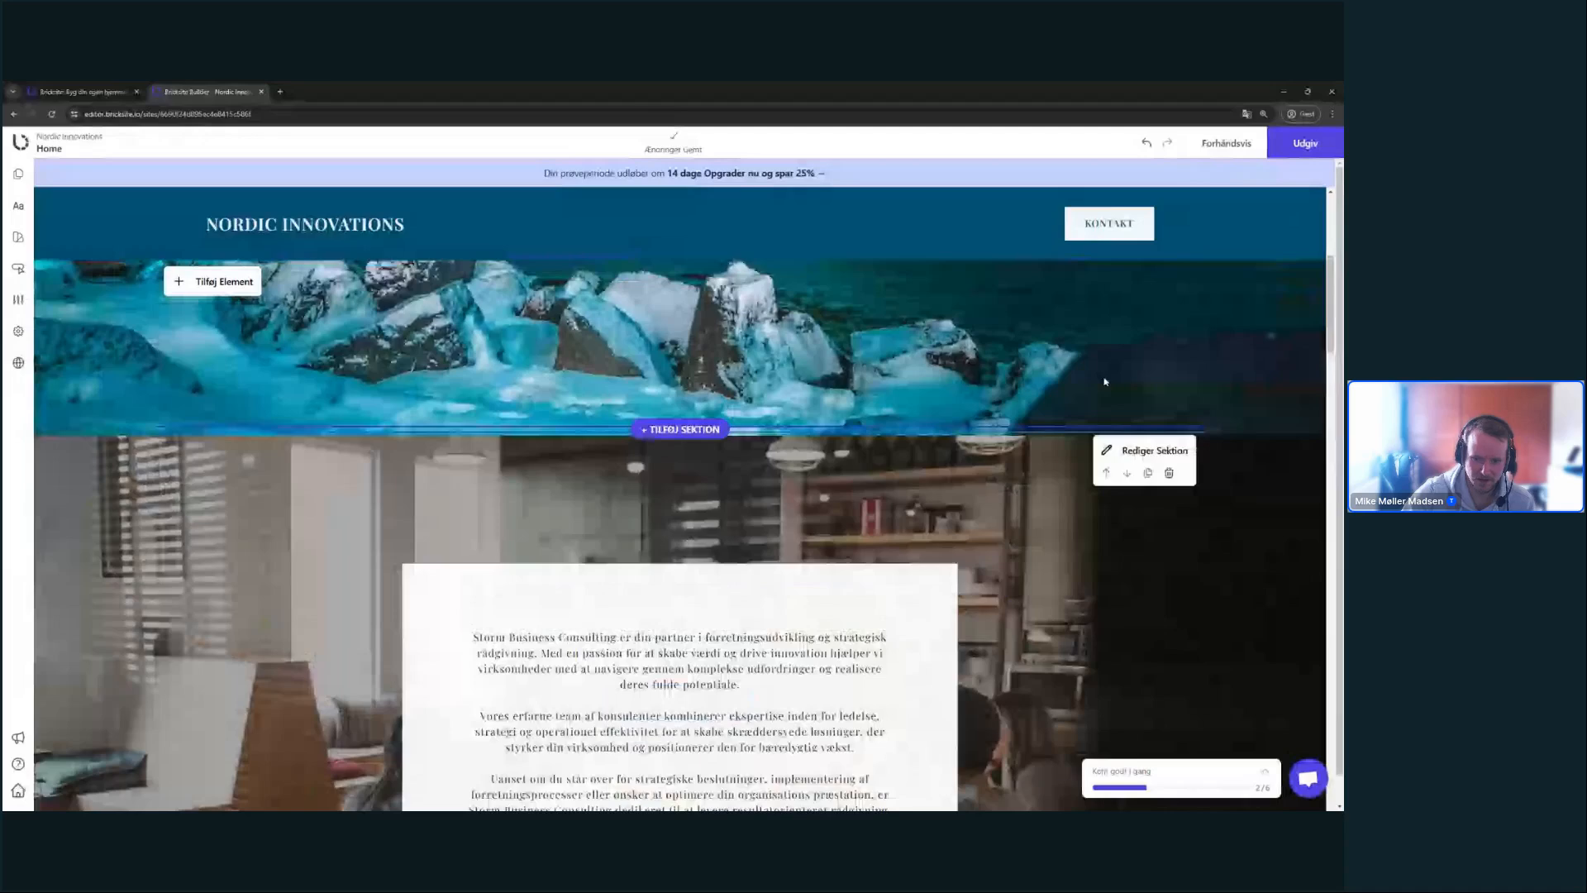
{"action": "scroll", "coordinate": [1105, 381], "scroll_direction": "up", "scroll_amount": 1}
{"action": "scroll", "coordinate": [1134, 343], "scroll_direction": "down", "scroll_amount": 2}
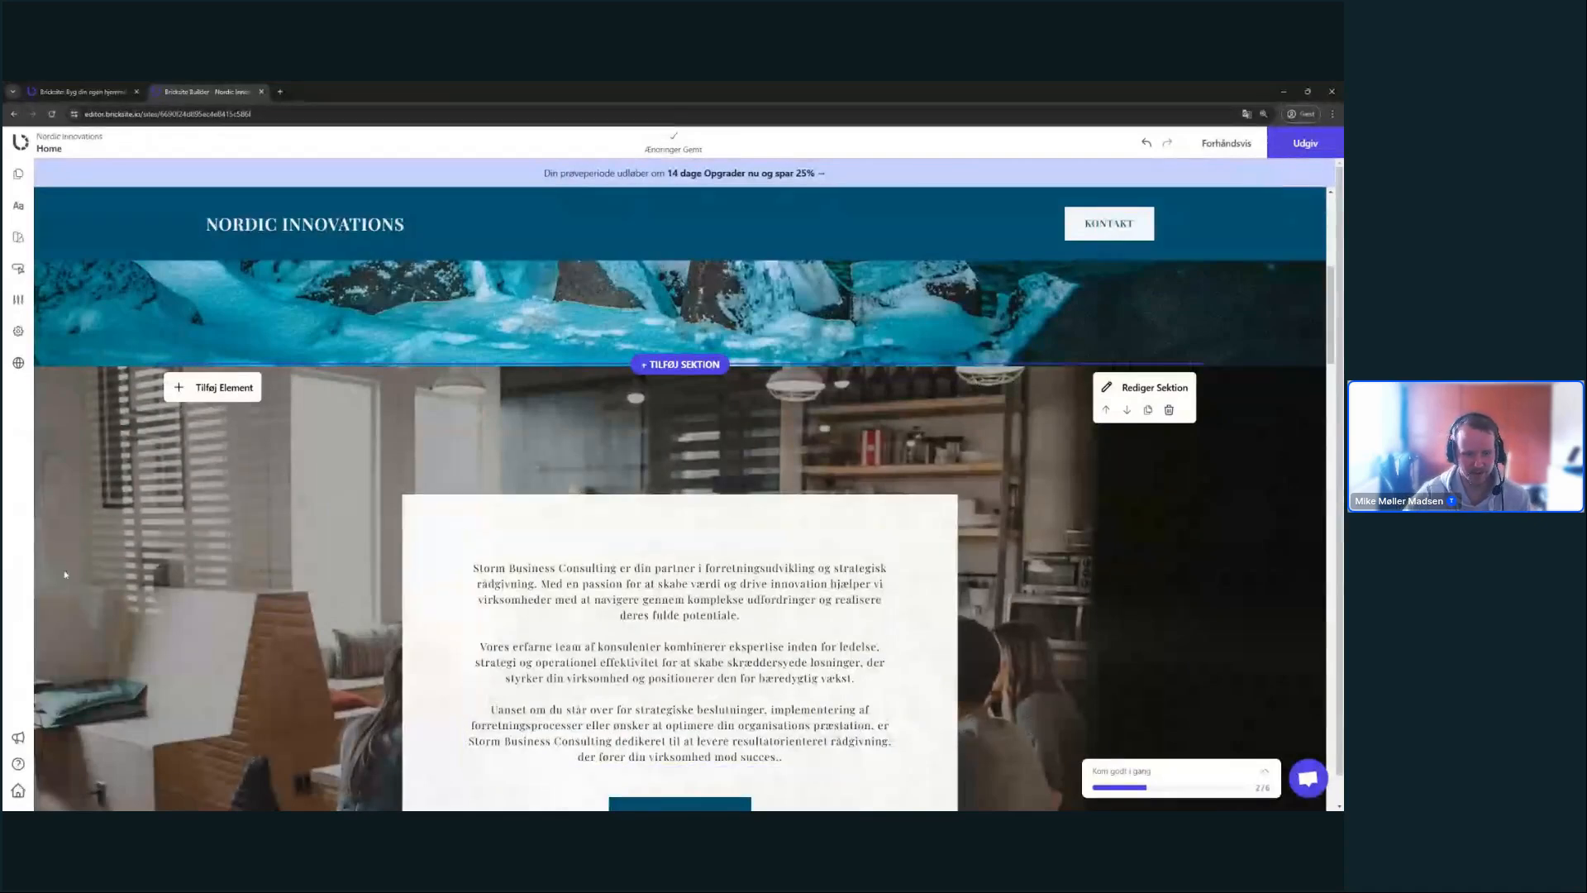
{"action": "scroll", "coordinate": [64, 570], "scroll_direction": "up", "scroll_amount": 4}
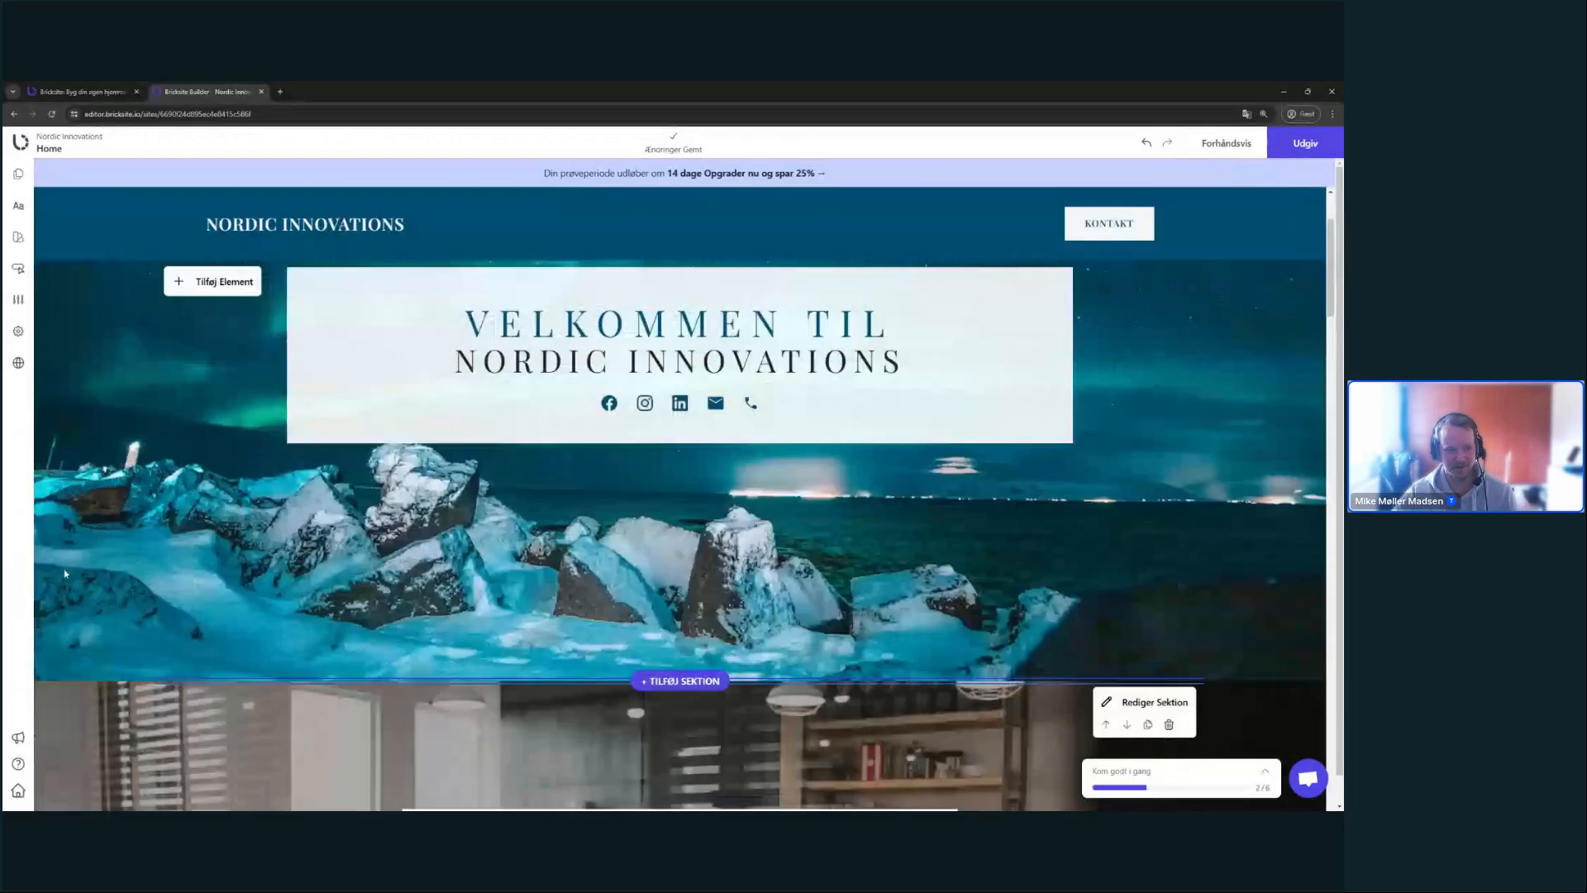
{"action": "scroll", "coordinate": [64, 572], "scroll_direction": "up", "scroll_amount": 2}
{"action": "scroll", "coordinate": [629, 337], "scroll_direction": "down", "scroll_amount": 3}
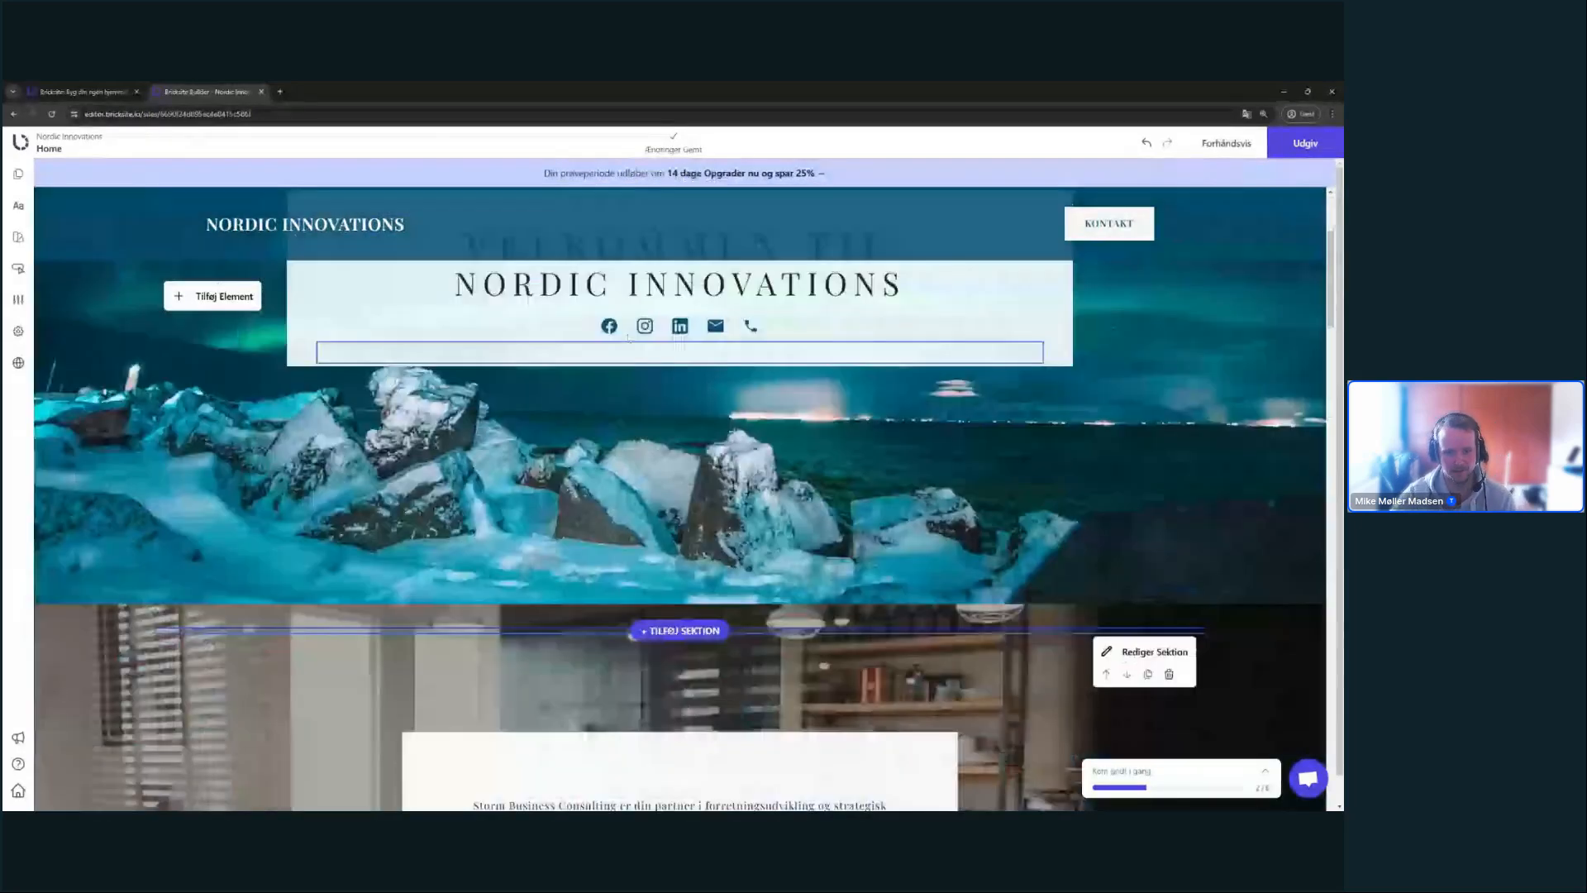
{"action": "scroll", "coordinate": [629, 337], "scroll_direction": "down", "scroll_amount": 6}
{"action": "double_click", "coordinate": [678, 464]}
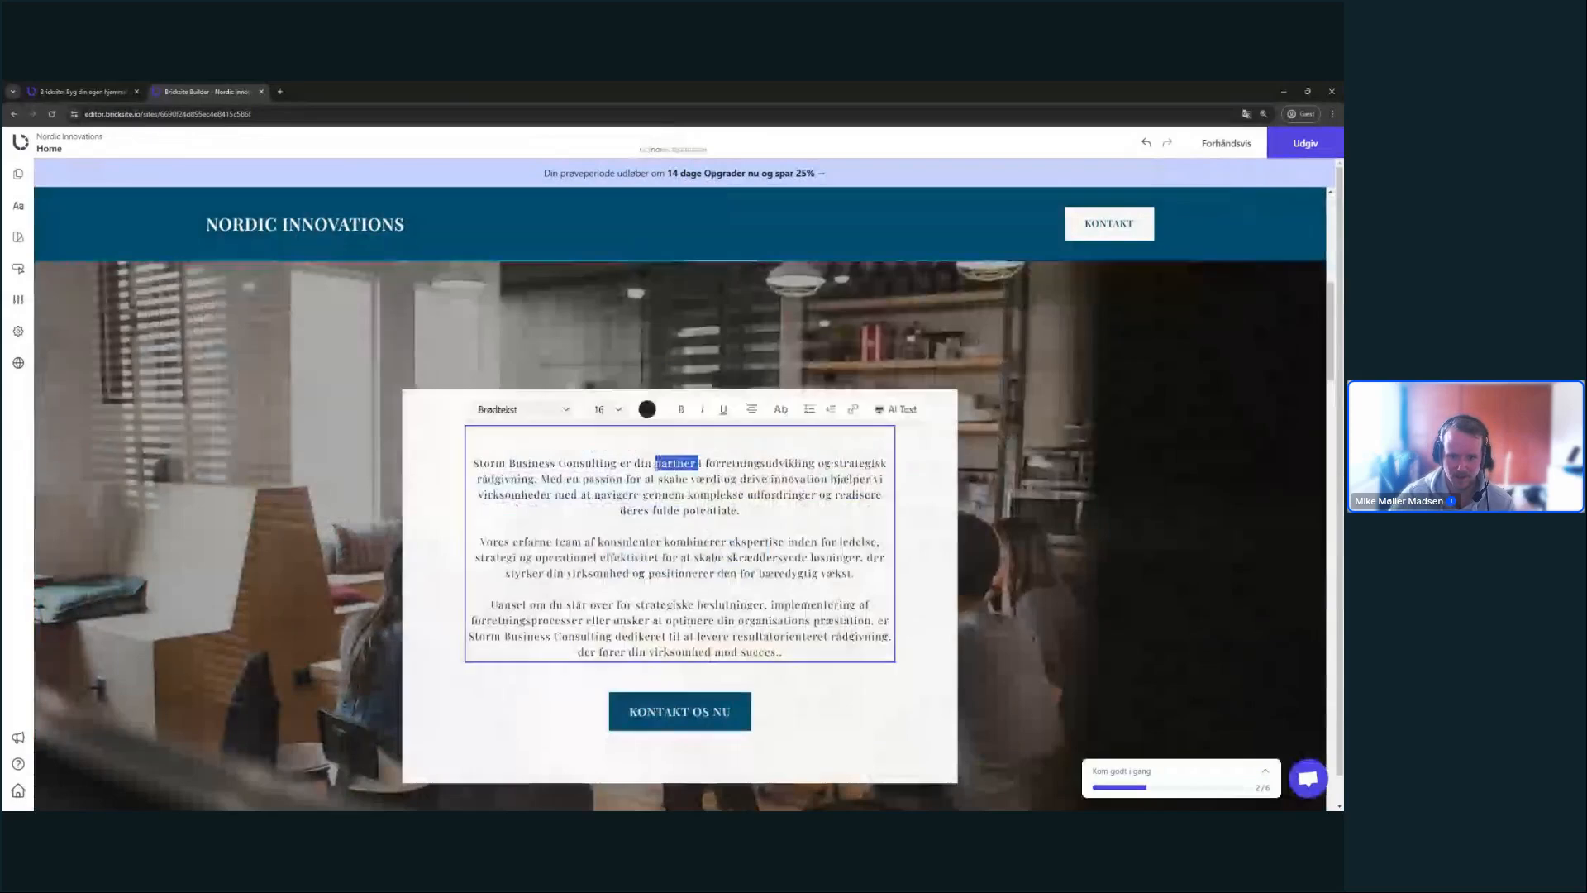
{"action": "left_click", "coordinate": [1094, 481]}
{"action": "scroll", "coordinate": [1034, 491], "scroll_direction": "down", "scroll_amount": 5}
- Open the consulting section's Udseende settings and make the background photo fixed while scrolling
{"action": "scroll", "coordinate": [1035, 491], "scroll_direction": "up", "scroll_amount": 6}
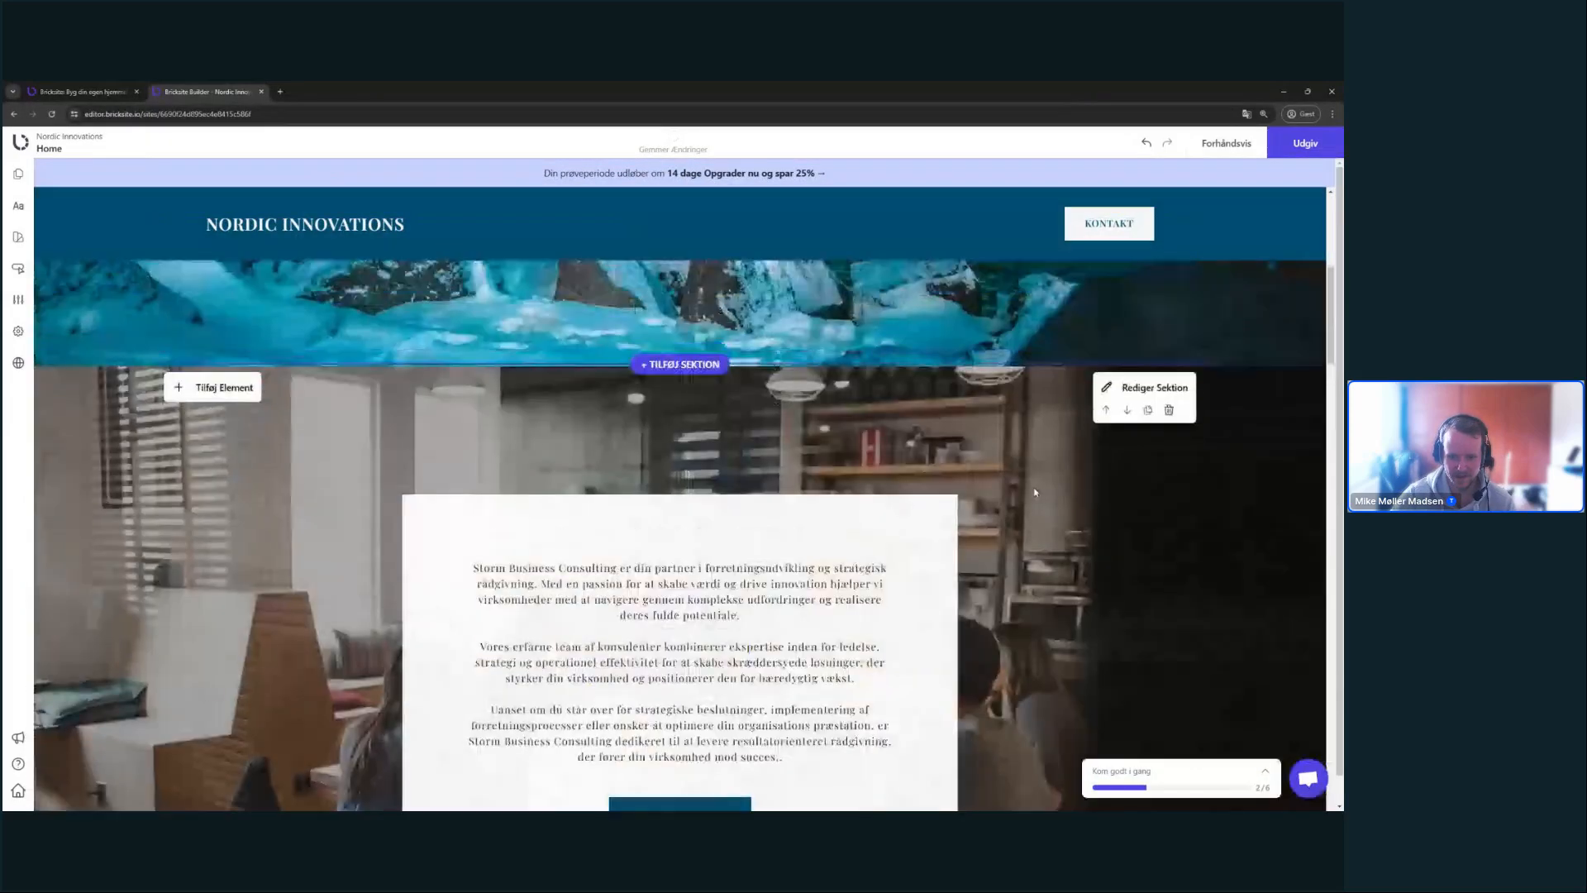
{"action": "scroll", "coordinate": [1028, 490], "scroll_direction": "down", "scroll_amount": 6}
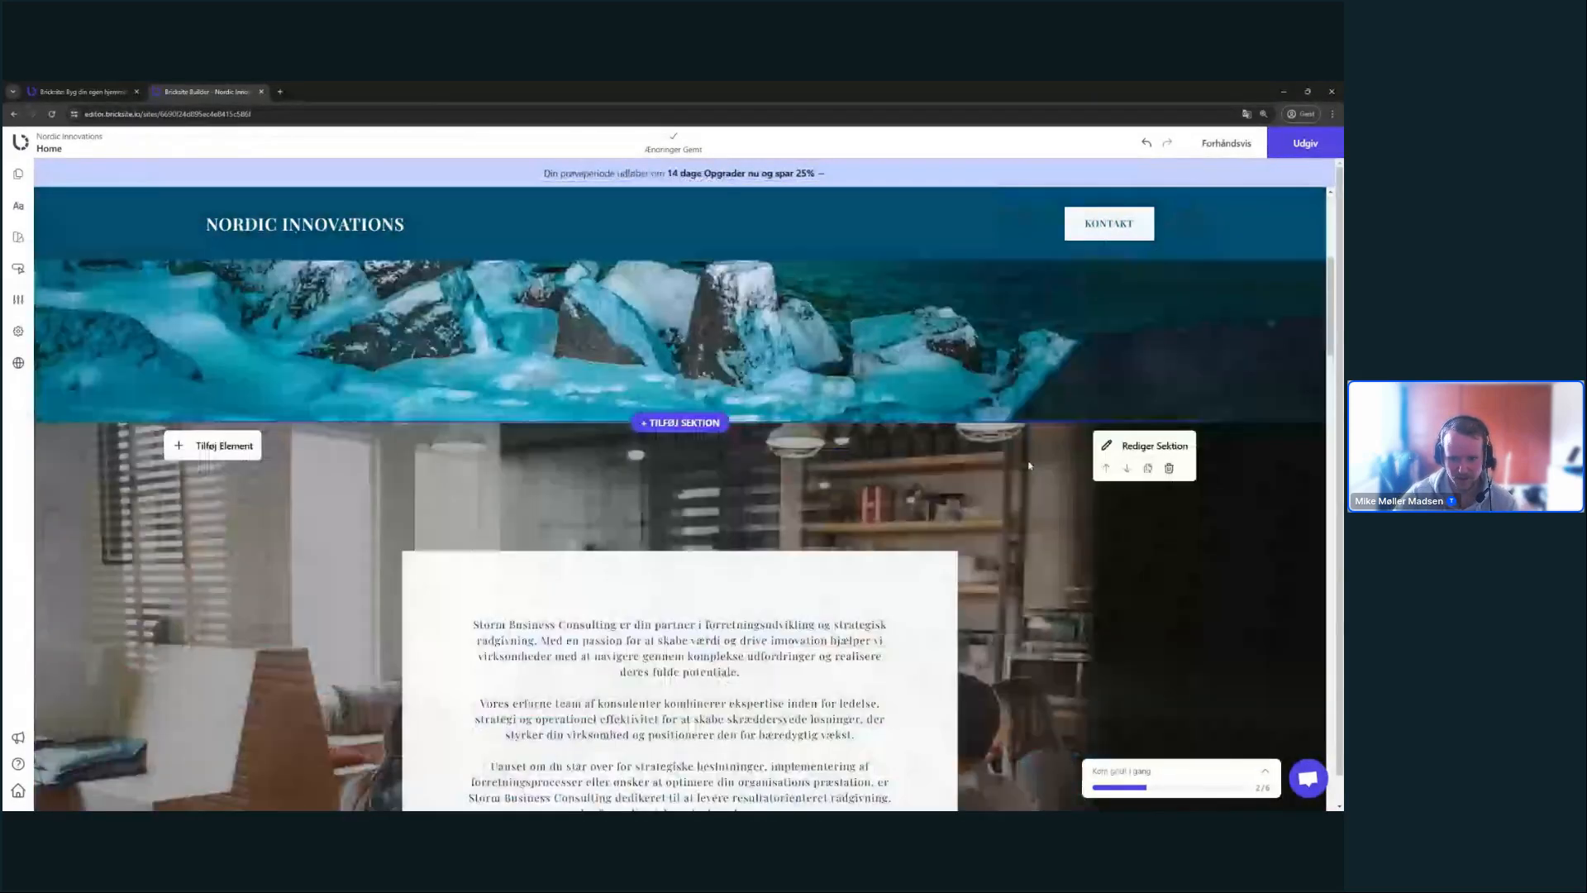
{"action": "scroll", "coordinate": [1071, 401], "scroll_direction": "down", "scroll_amount": 2}
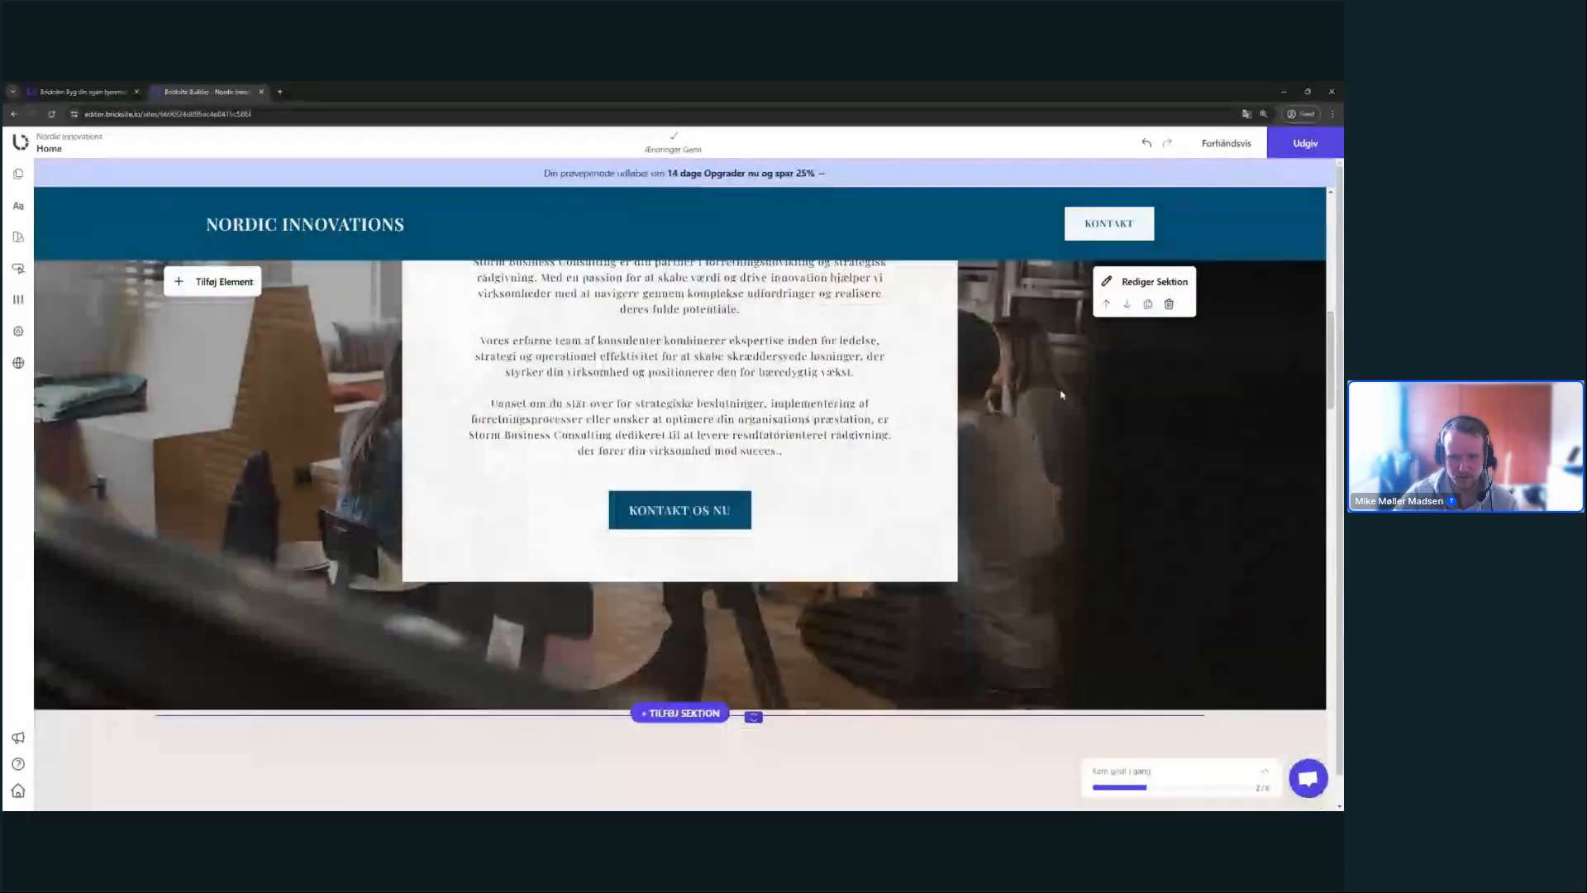
{"action": "scroll", "coordinate": [1061, 394], "scroll_direction": "up", "scroll_amount": 3}
{"action": "scroll", "coordinate": [1008, 394], "scroll_direction": "down", "scroll_amount": 1}
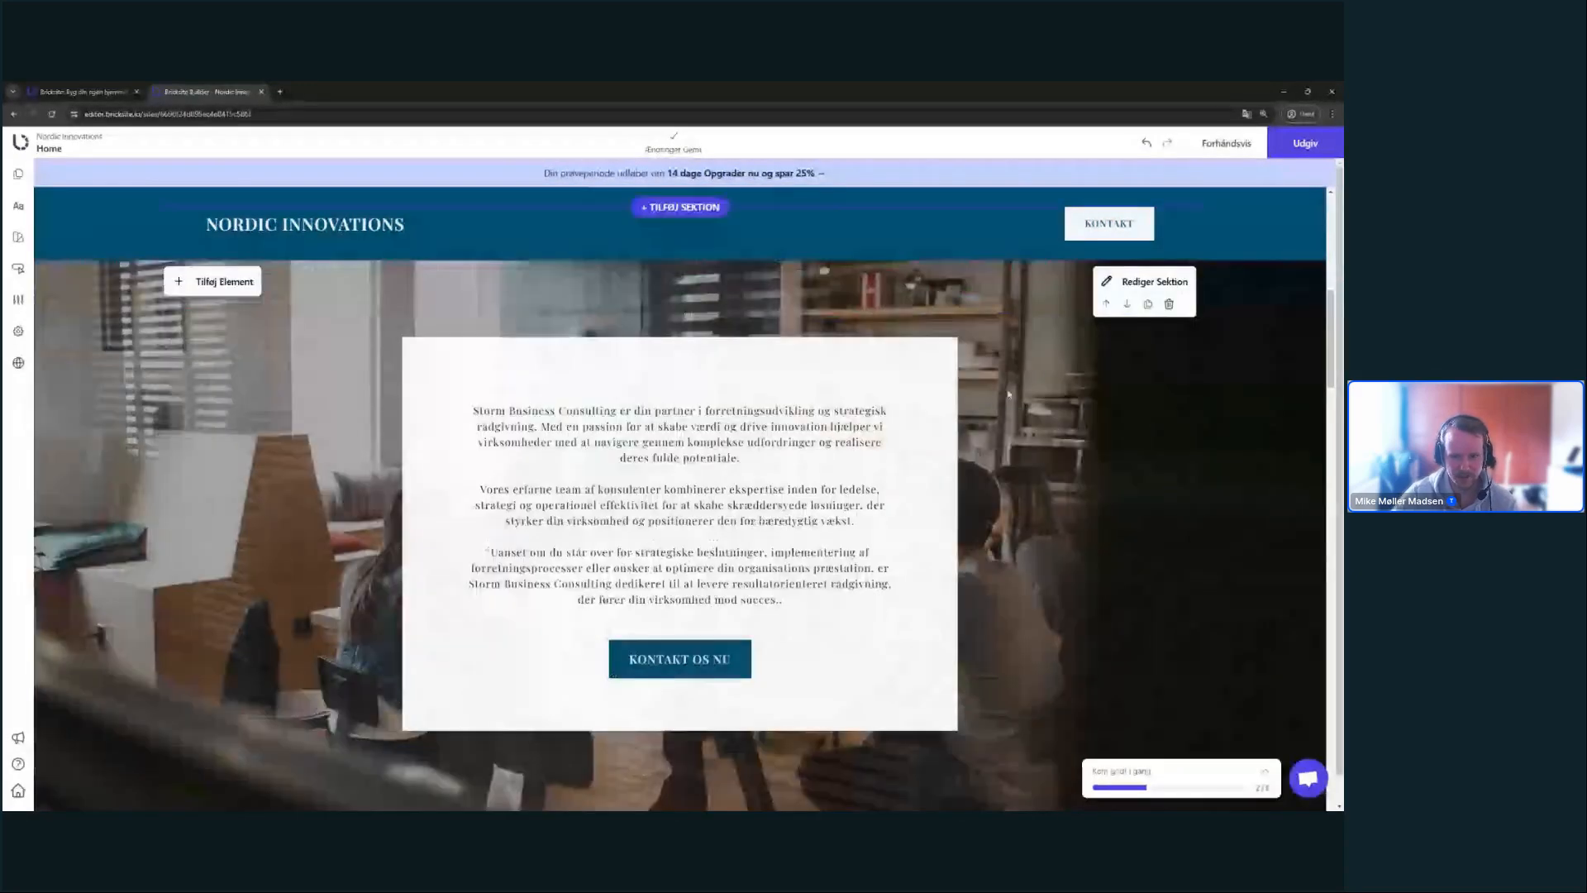
{"action": "scroll", "coordinate": [1029, 409], "scroll_direction": "up", "scroll_amount": 2}
{"action": "scroll", "coordinate": [1051, 424], "scroll_direction": "down", "scroll_amount": 2}
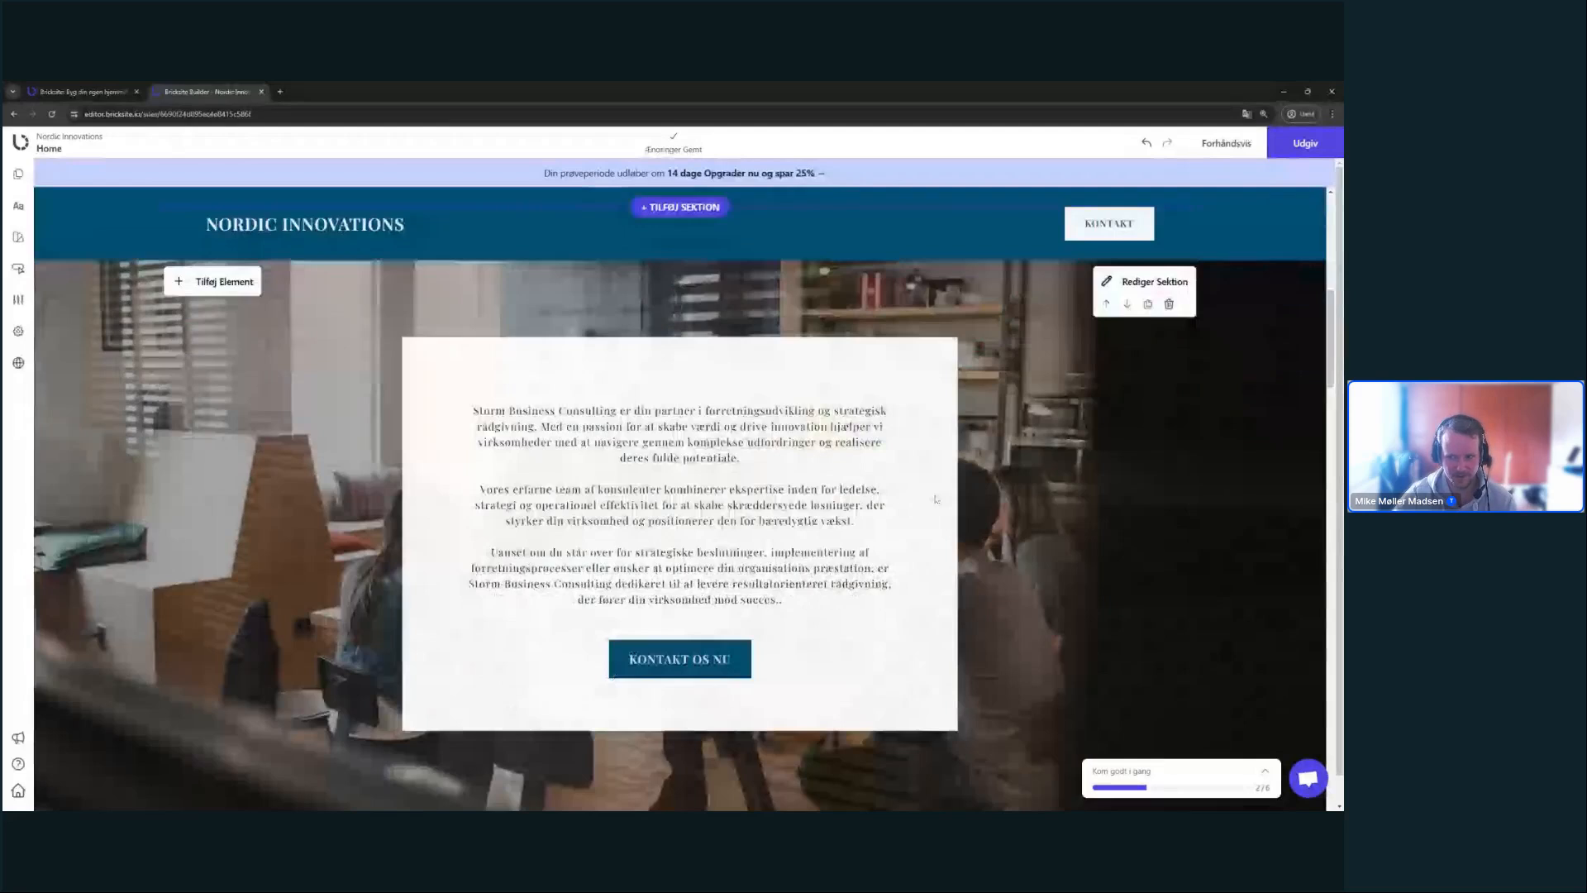
{"action": "left_click", "coordinate": [1153, 281]}
{"action": "left_click", "coordinate": [1219, 258]}
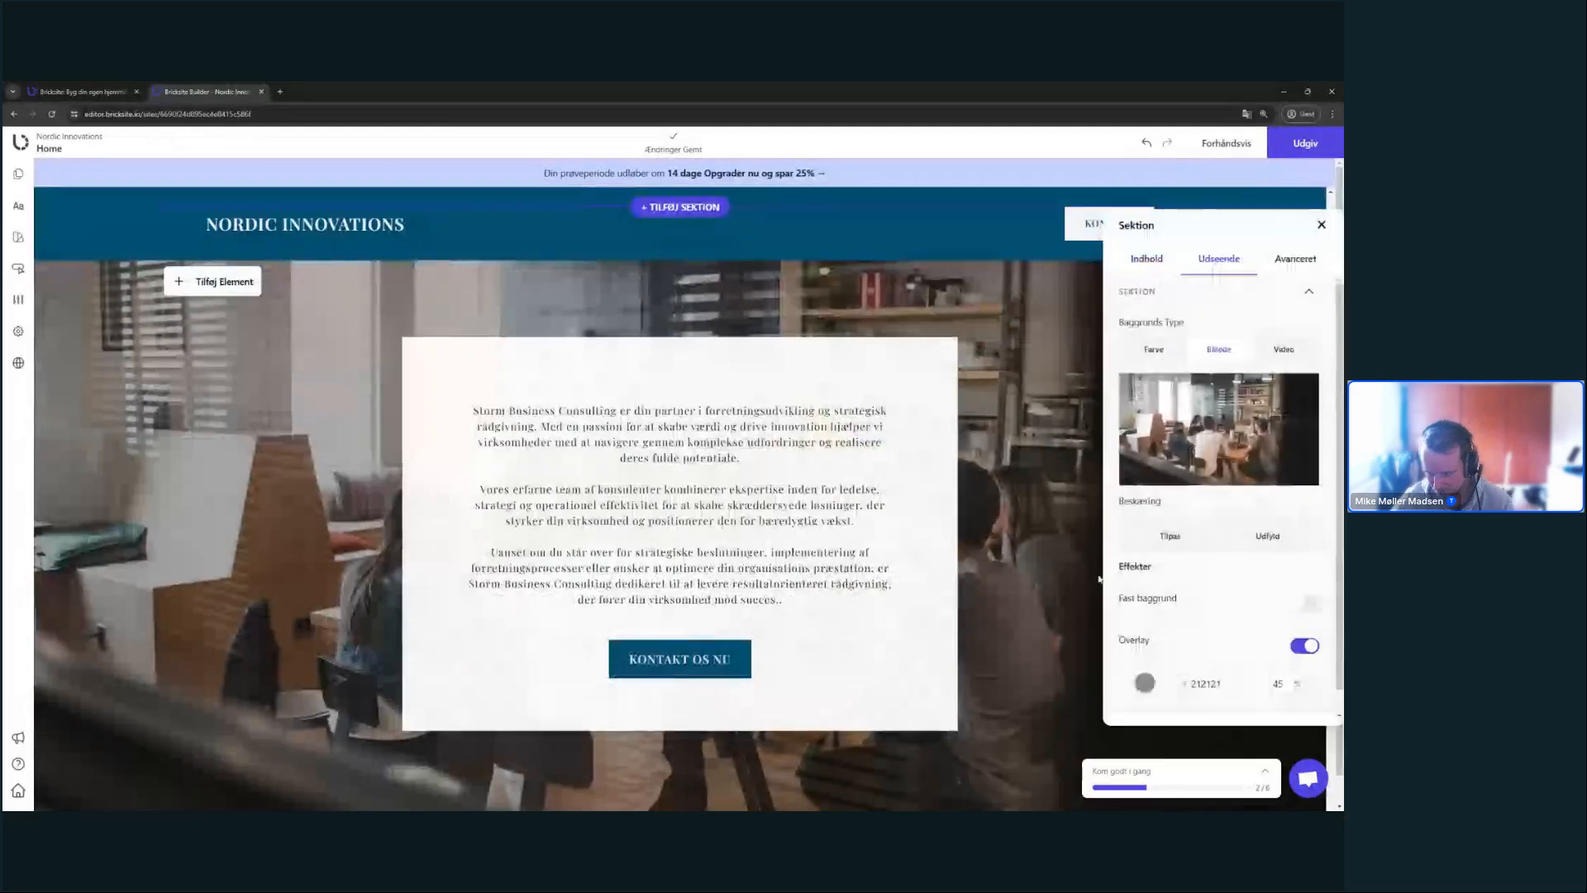
{"action": "left_click", "coordinate": [1306, 604]}
- Make the background photo fill the whole section
{"action": "scroll", "coordinate": [929, 564], "scroll_direction": "up", "scroll_amount": 6}
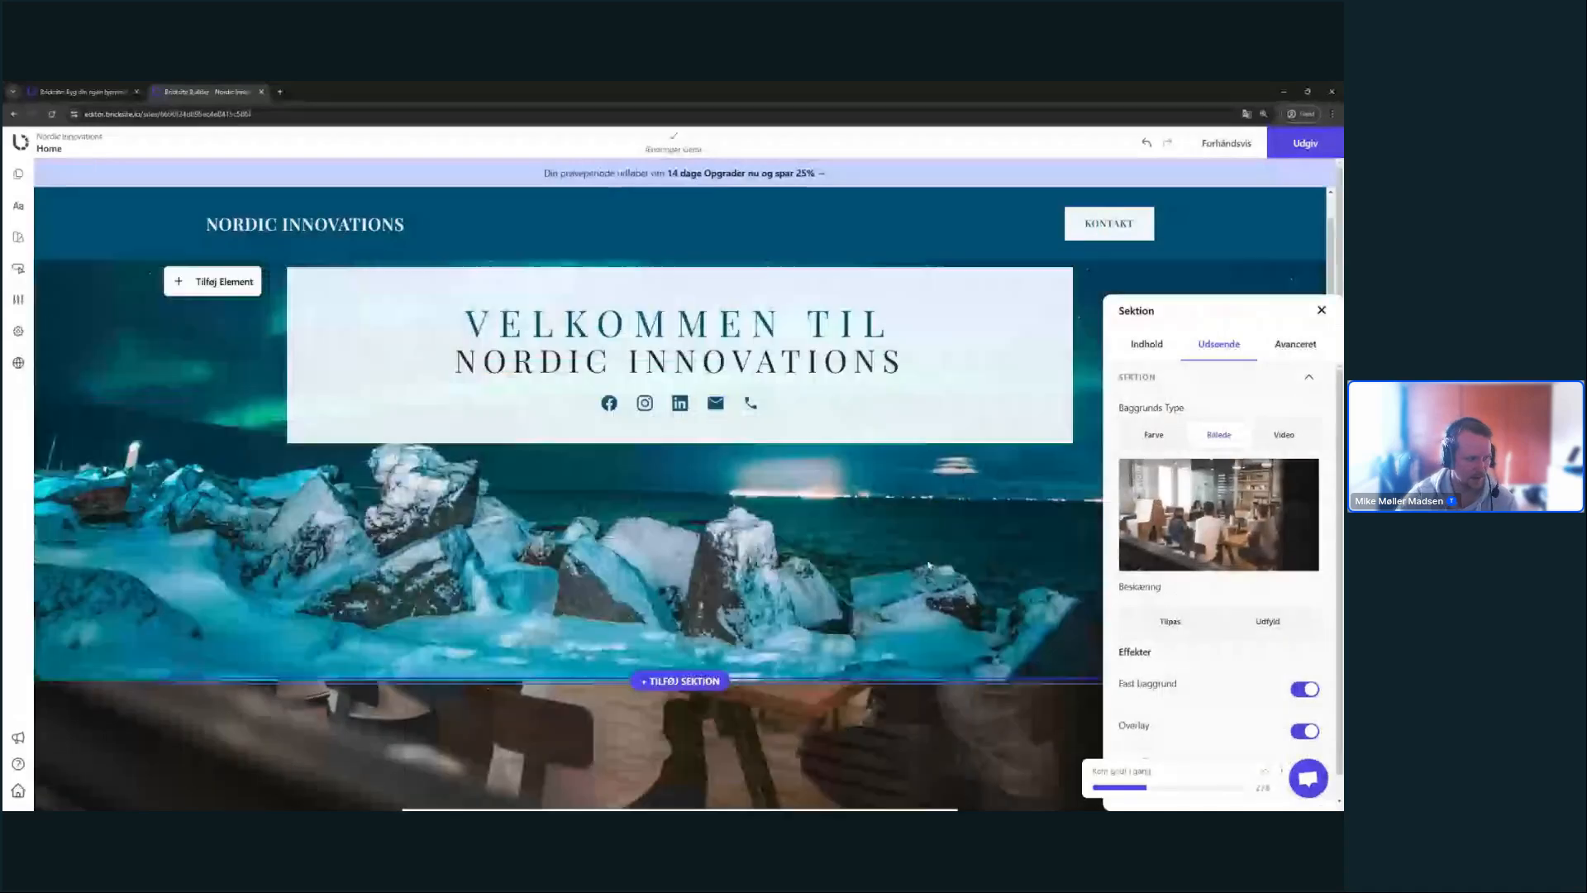
{"action": "scroll", "coordinate": [929, 565], "scroll_direction": "down", "scroll_amount": 5}
{"action": "scroll", "coordinate": [921, 547], "scroll_direction": "up", "scroll_amount": 2}
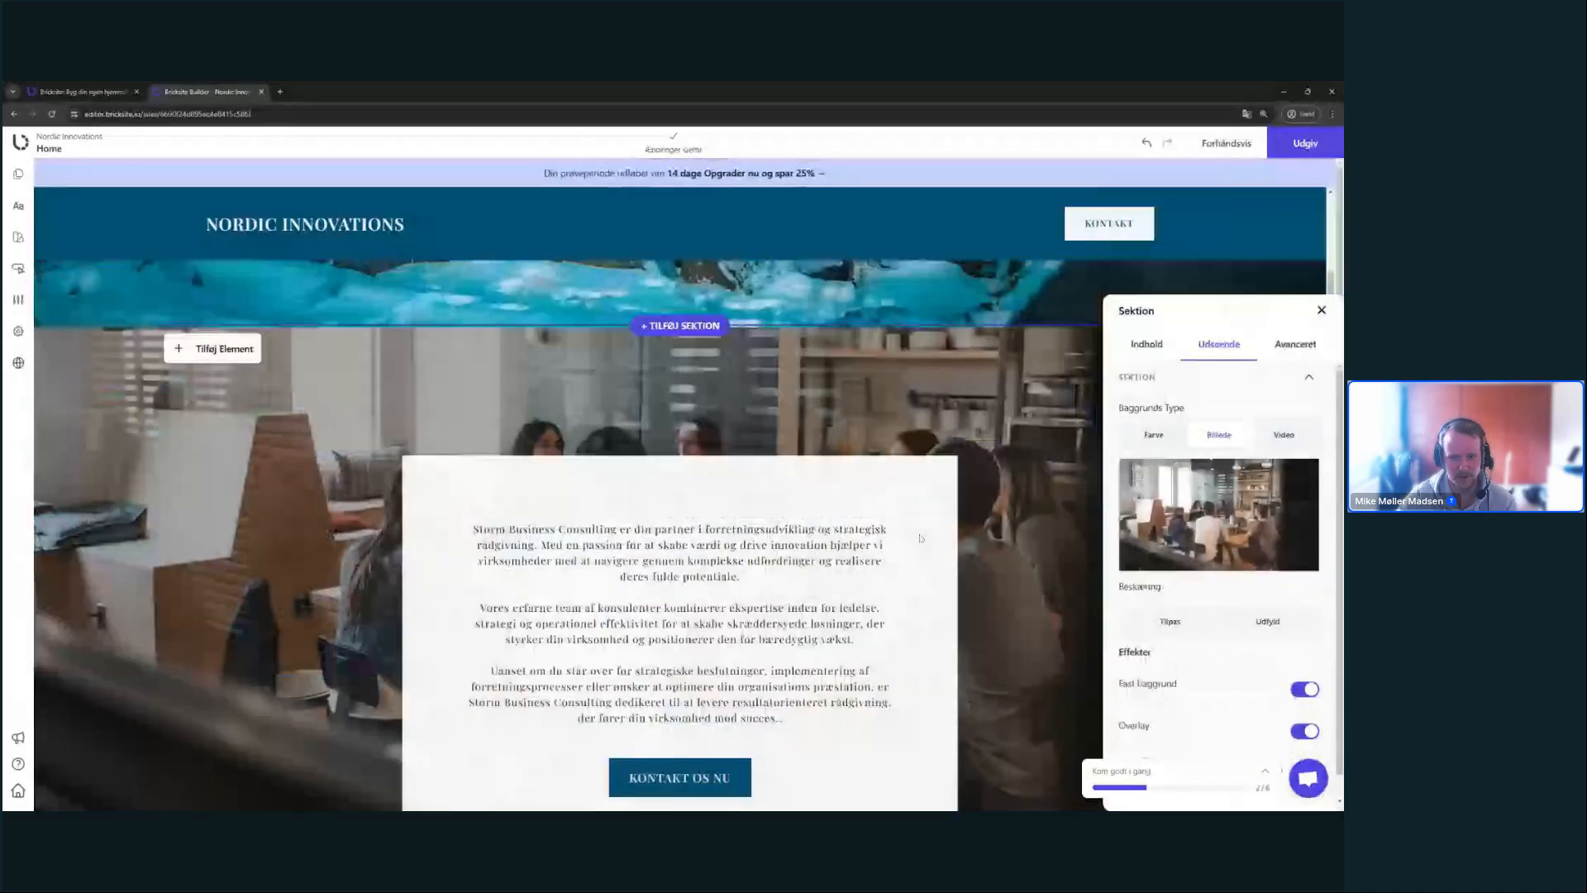
{"action": "scroll", "coordinate": [920, 538], "scroll_direction": "up", "scroll_amount": 5}
{"action": "scroll", "coordinate": [920, 529], "scroll_direction": "down", "scroll_amount": 5}
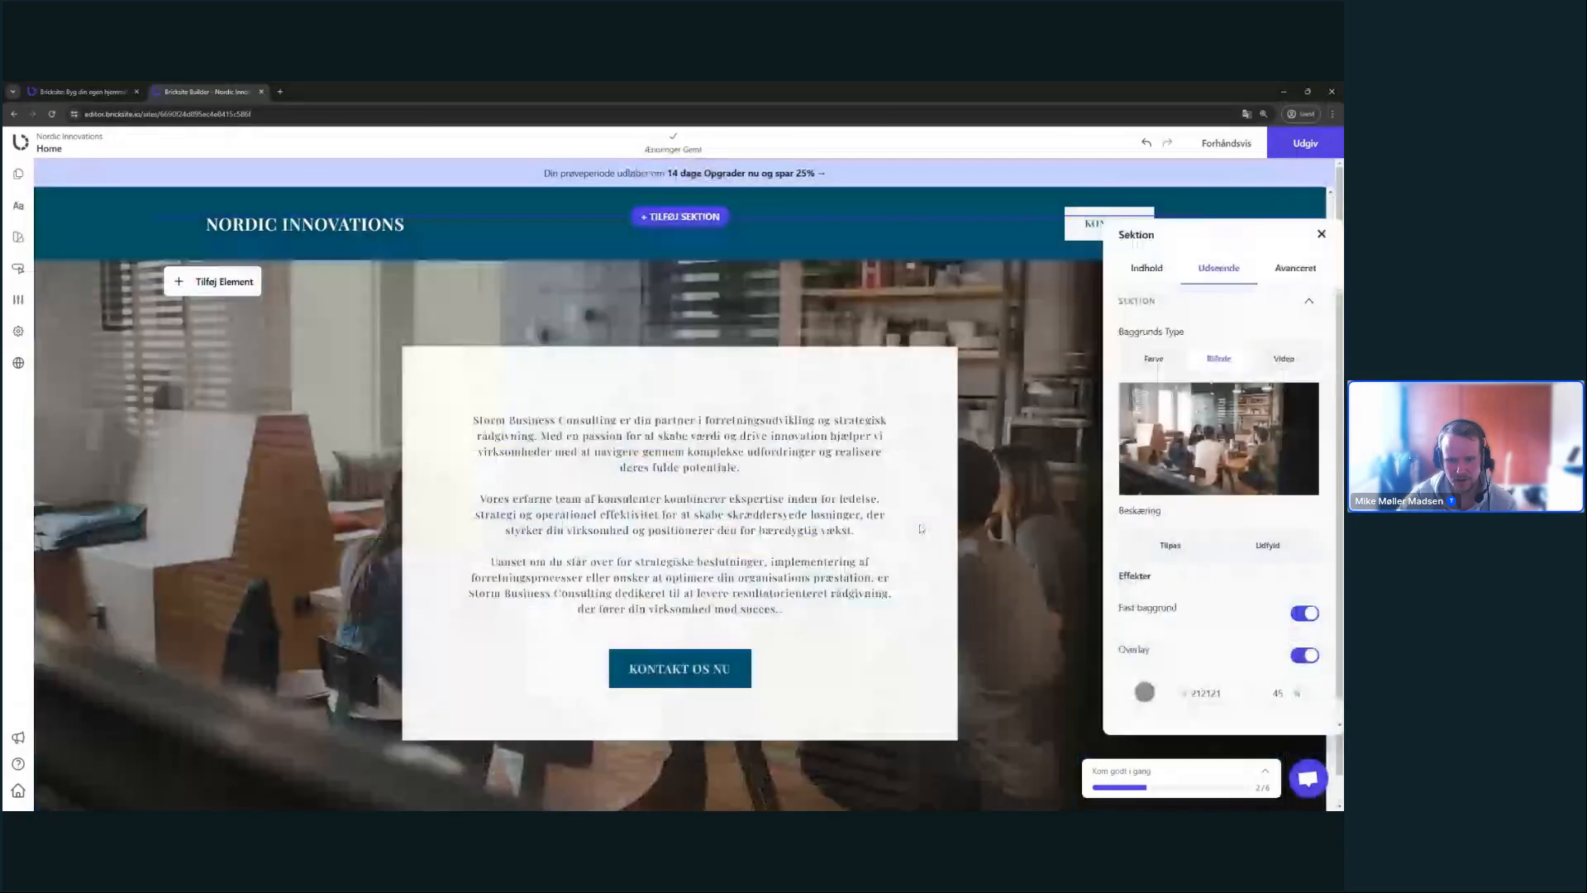
{"action": "scroll", "coordinate": [920, 529], "scroll_direction": "down", "scroll_amount": 1}
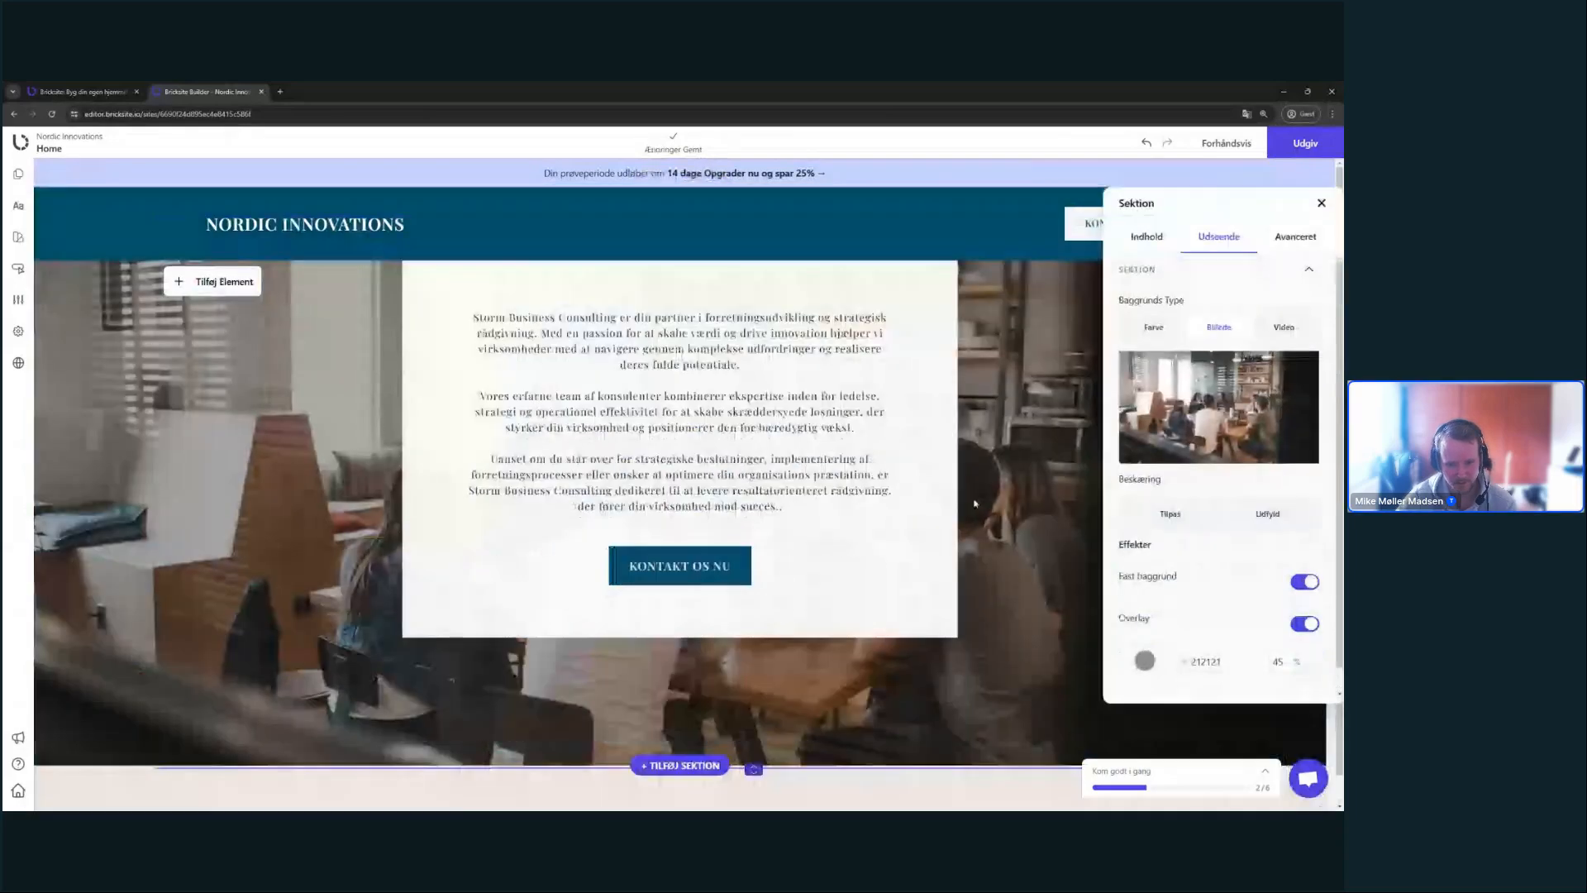
{"action": "scroll", "coordinate": [975, 503], "scroll_direction": "up", "scroll_amount": 1}
{"action": "left_click", "coordinate": [1253, 592]}
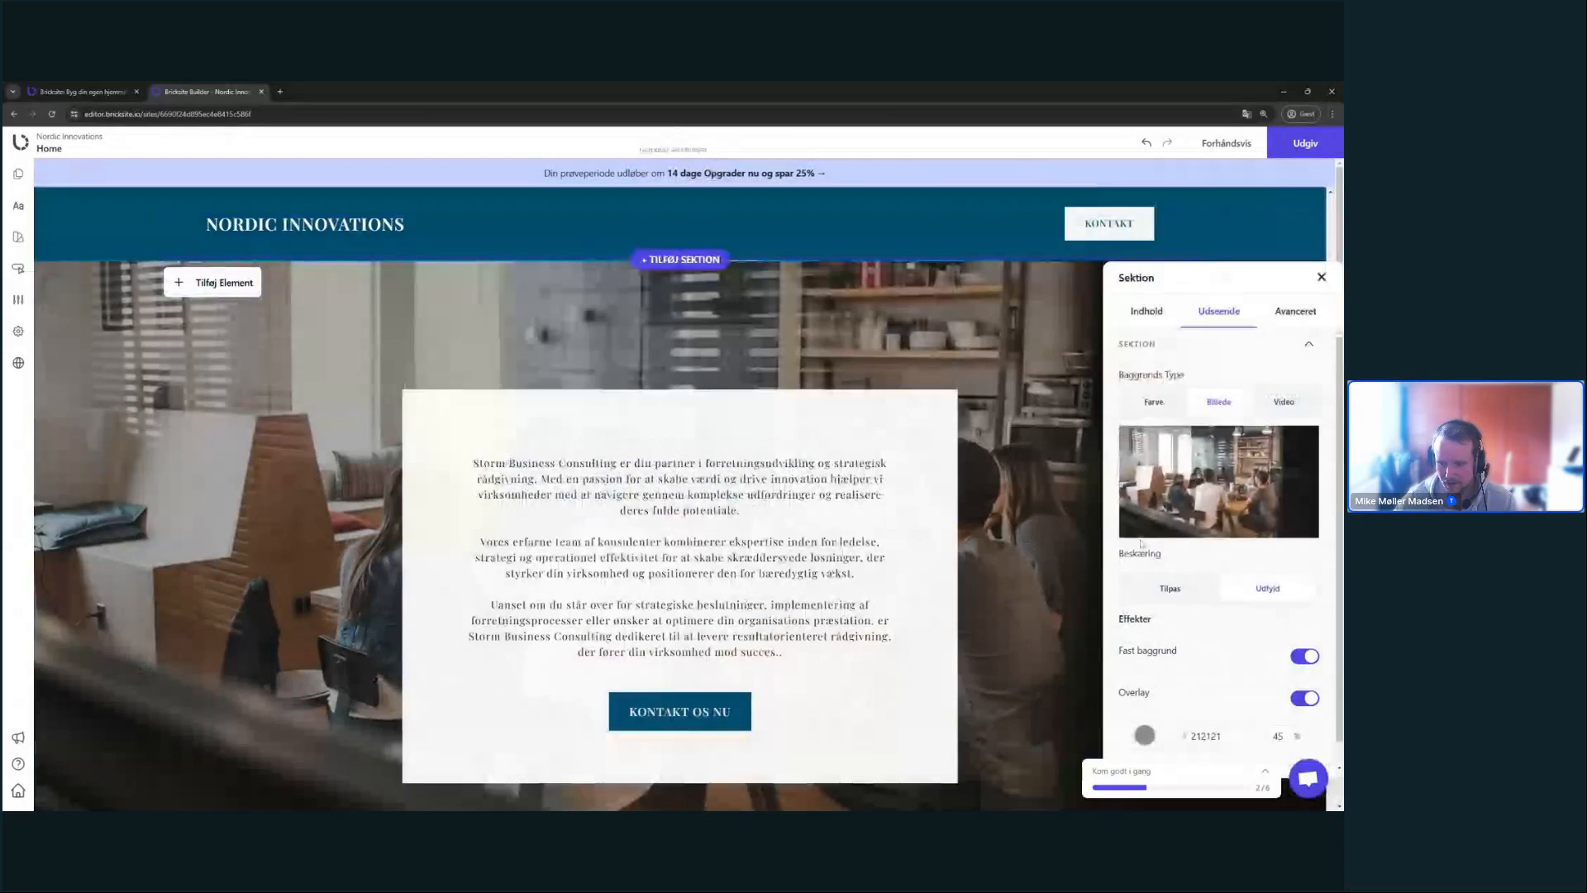
- Keep the text box's white background and remove its shadow
{"action": "scroll", "coordinate": [1253, 596], "scroll_direction": "down", "scroll_amount": 1}
{"action": "left_click_drag", "start_coordinate": [1221, 289], "coordinate": [1163, 213]}
{"action": "scroll", "coordinate": [1185, 694], "scroll_direction": "up", "scroll_amount": 1}
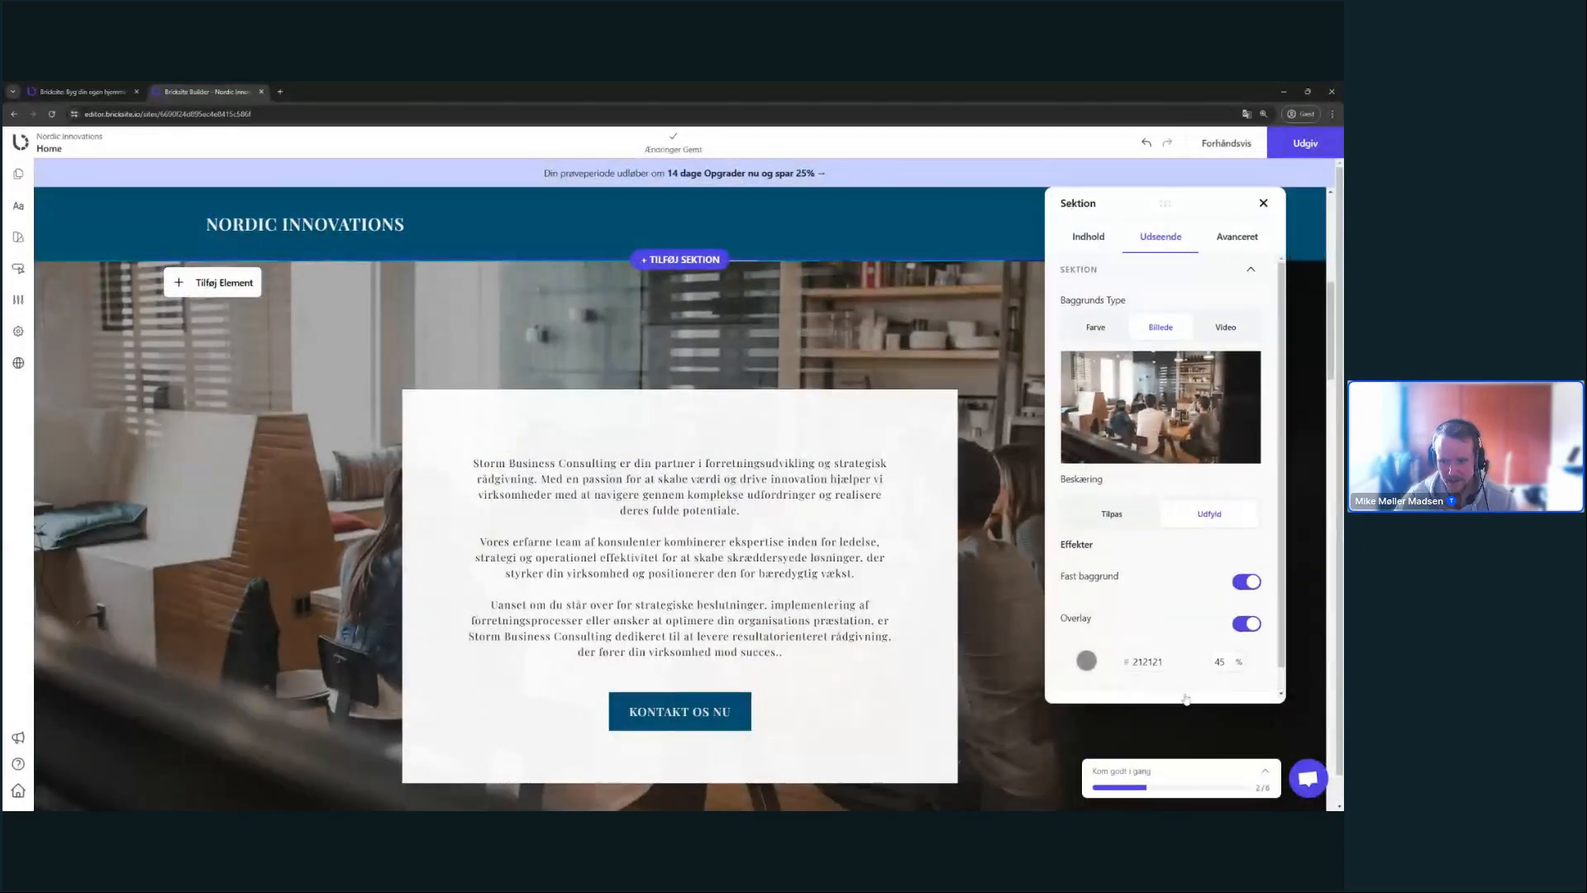
{"action": "scroll", "coordinate": [1190, 691], "scroll_direction": "down", "scroll_amount": 1}
{"action": "left_click", "coordinate": [1193, 685]}
{"action": "scroll", "coordinate": [1190, 582], "scroll_direction": "down", "scroll_amount": 5}
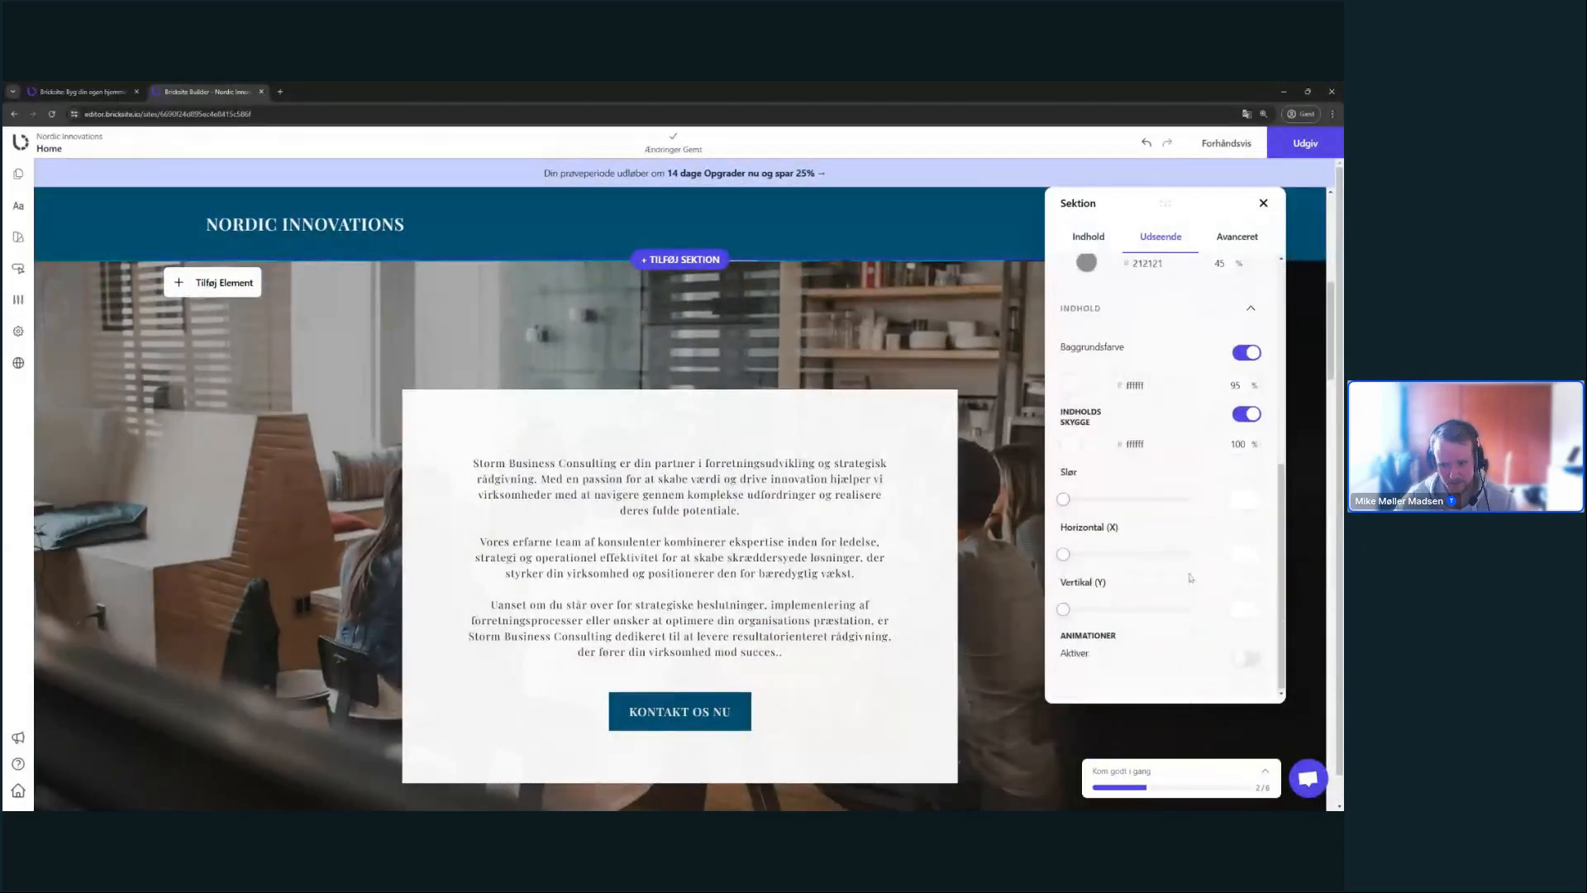
{"action": "left_click", "coordinate": [1246, 353]}
{"action": "left_click", "coordinate": [1245, 376]}
{"action": "left_click", "coordinate": [1247, 412]}
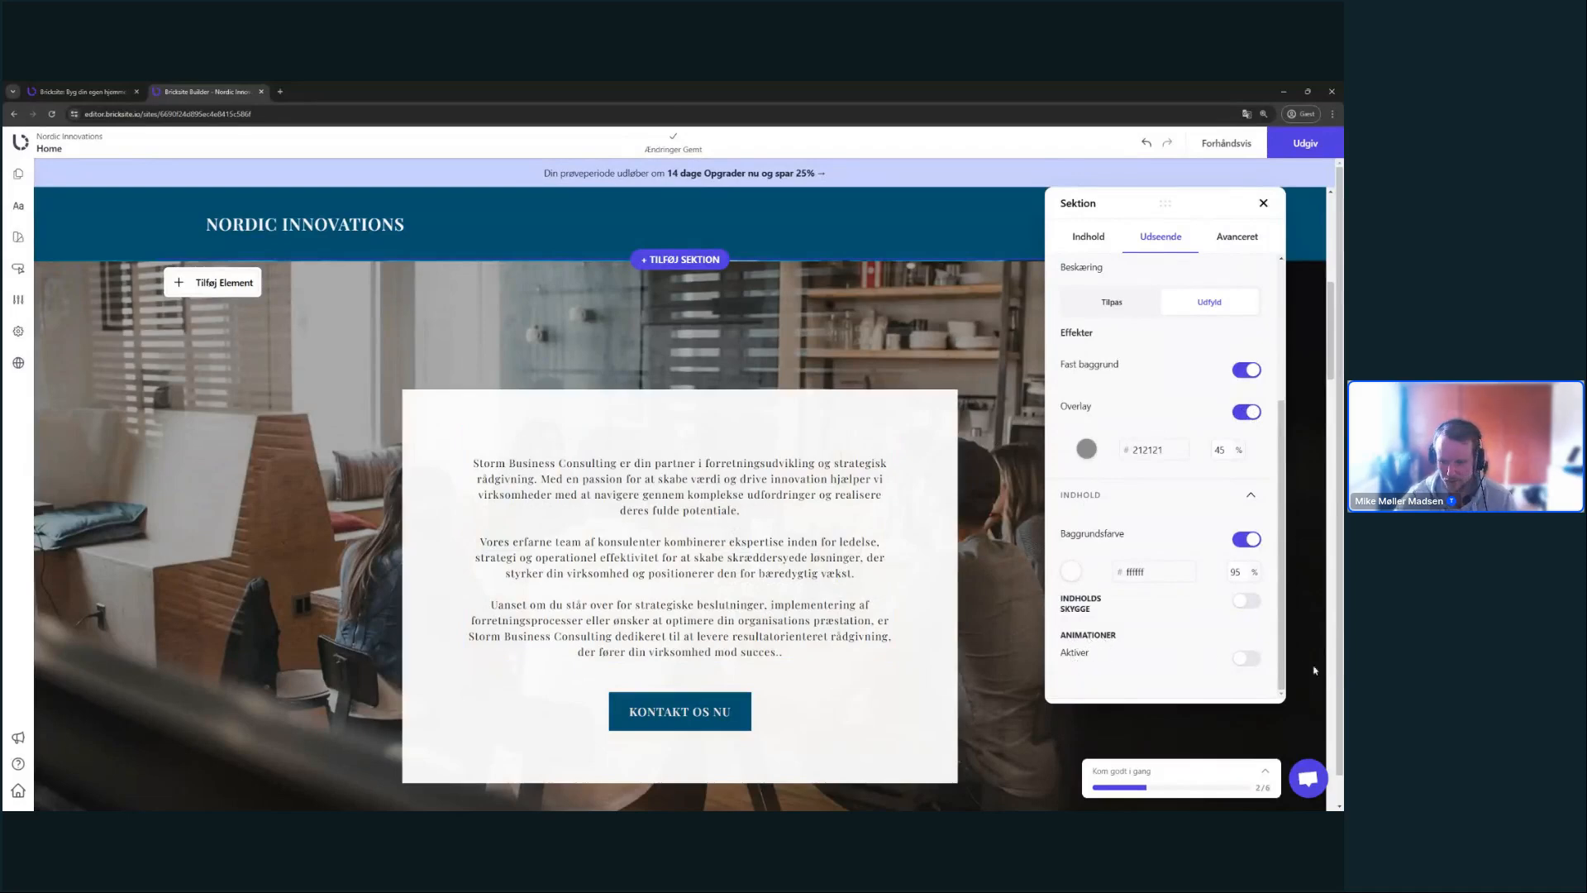
- Give the content a Fade op entrance animation at Hurtig speed and preview the page
{"action": "left_click", "coordinate": [1247, 658]}
{"action": "scroll", "coordinate": [1240, 653], "scroll_direction": "down", "scroll_amount": 2}
{"action": "left_click", "coordinate": [1173, 607]}
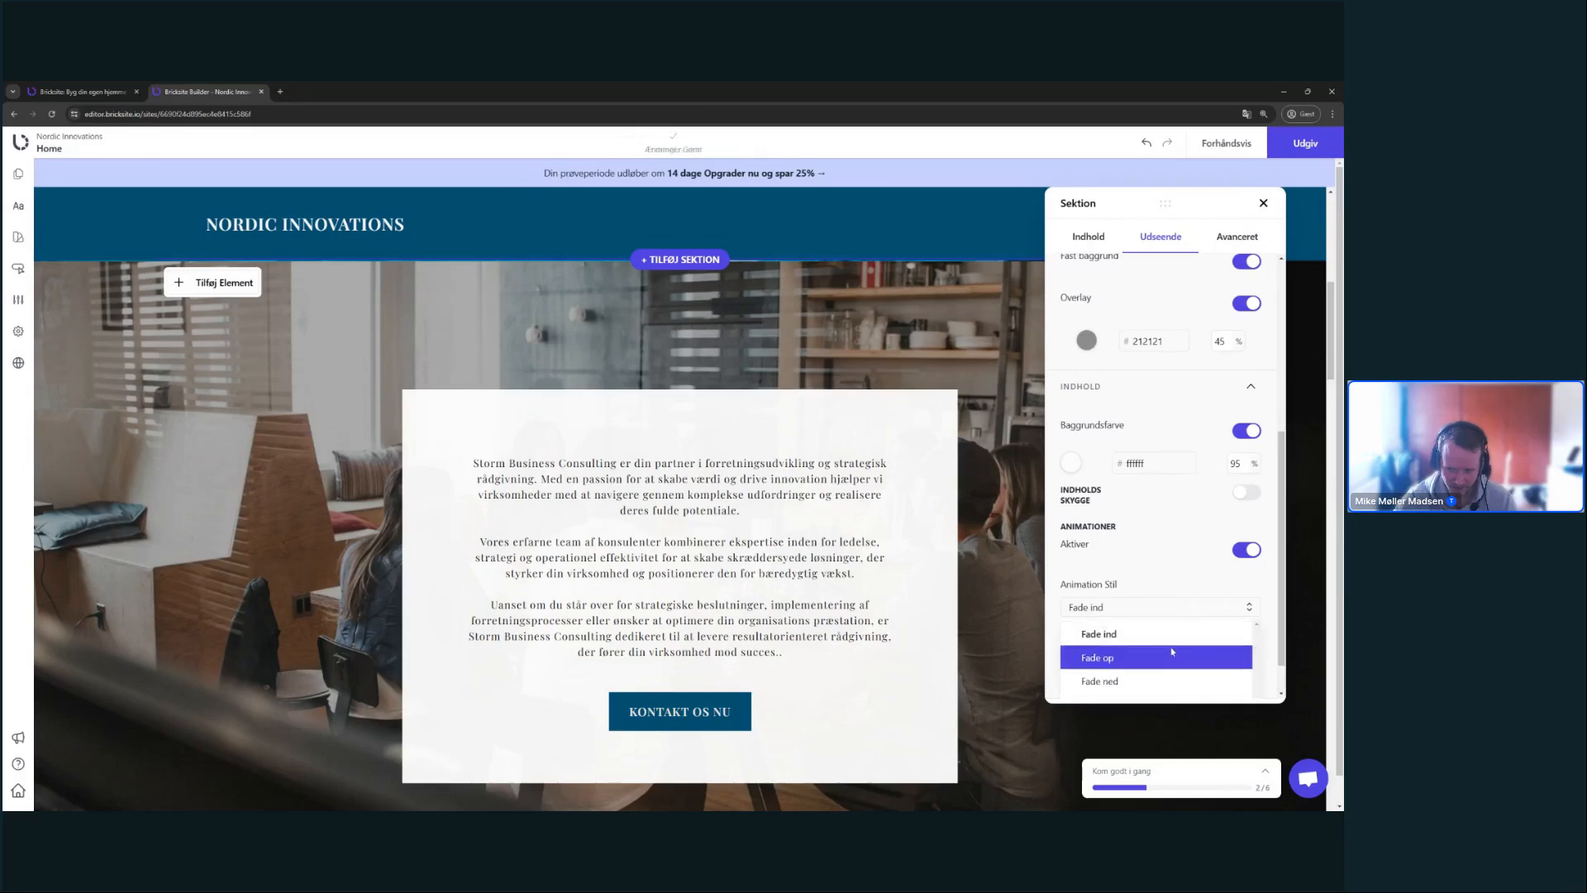
{"action": "left_click", "coordinate": [1183, 657]}
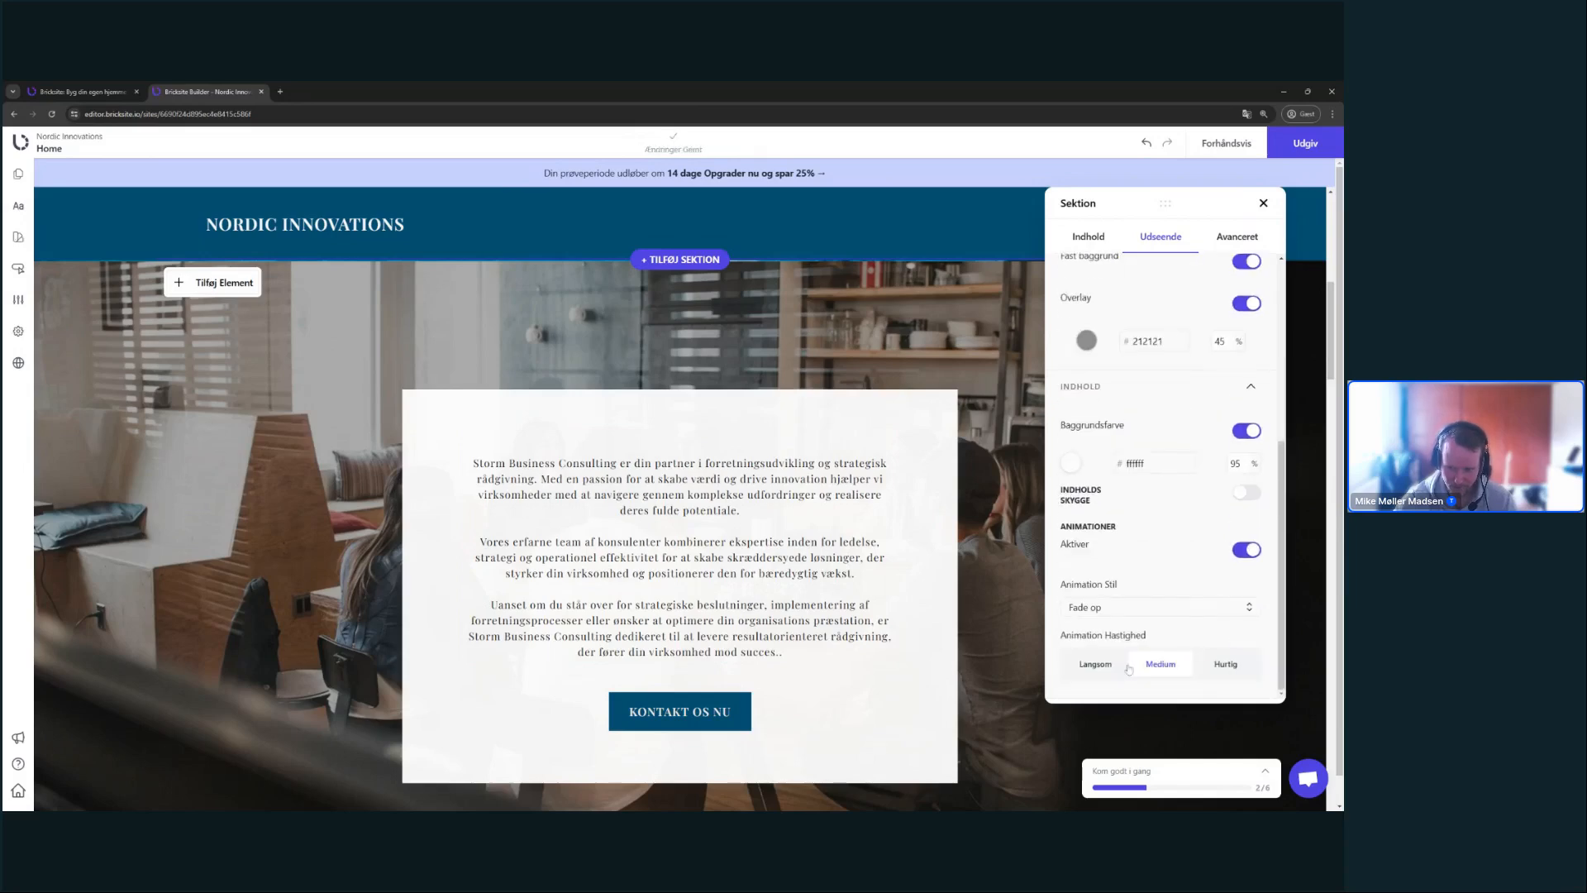
{"action": "left_click", "coordinate": [1226, 664]}
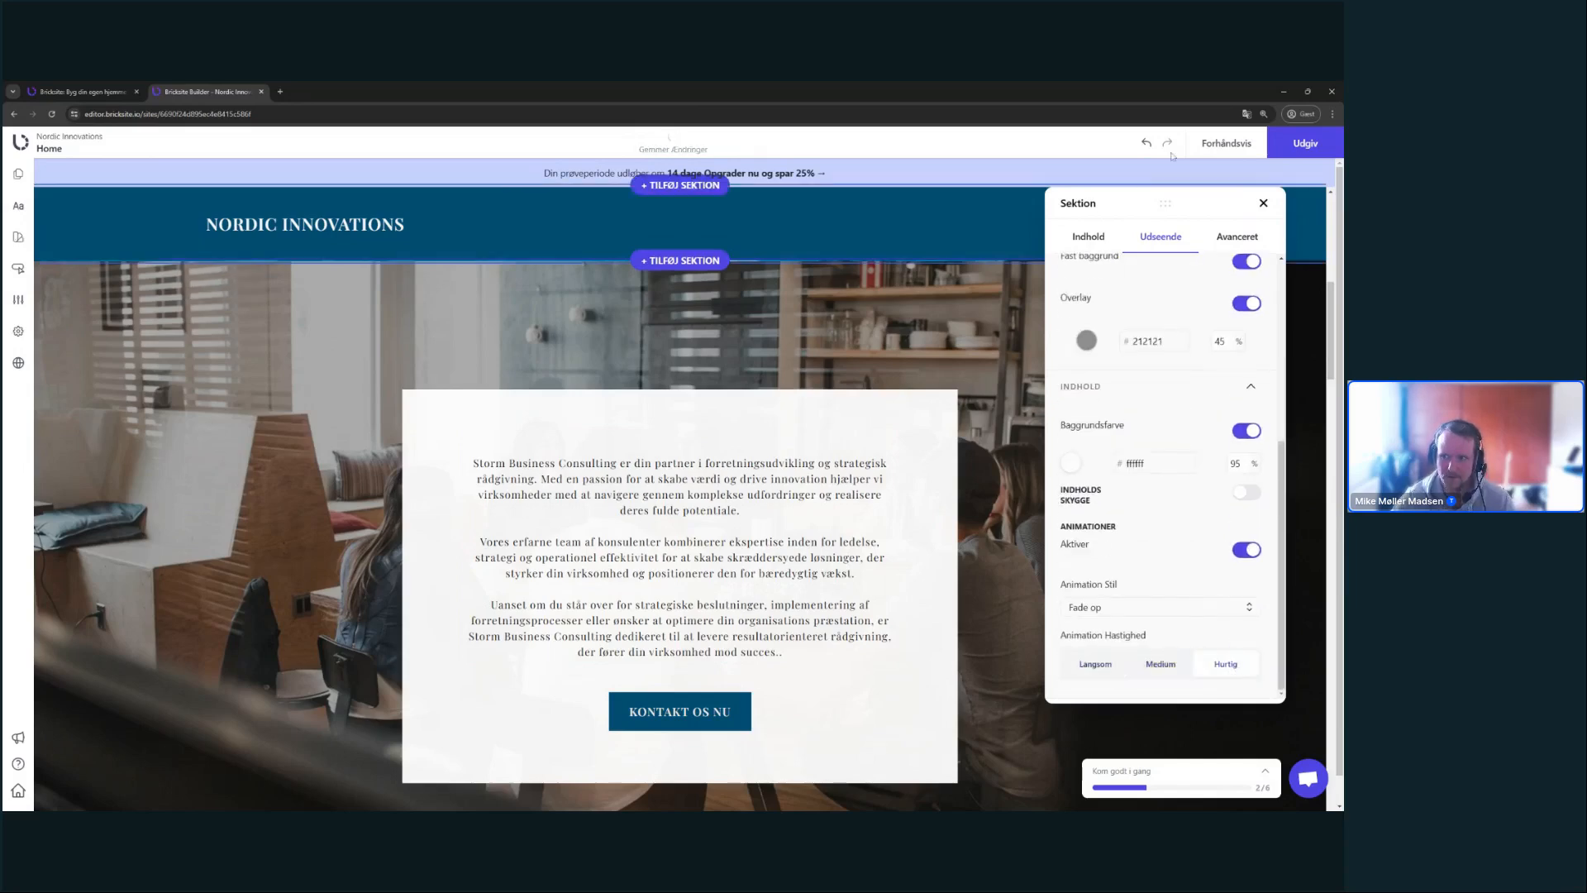
{"action": "left_click", "coordinate": [1227, 143]}
- Scroll the preview, return to editing, and scroll back to the KONTAKT OS NU card
{"action": "scroll", "coordinate": [1330, 234], "scroll_direction": "down", "scroll_amount": 1}
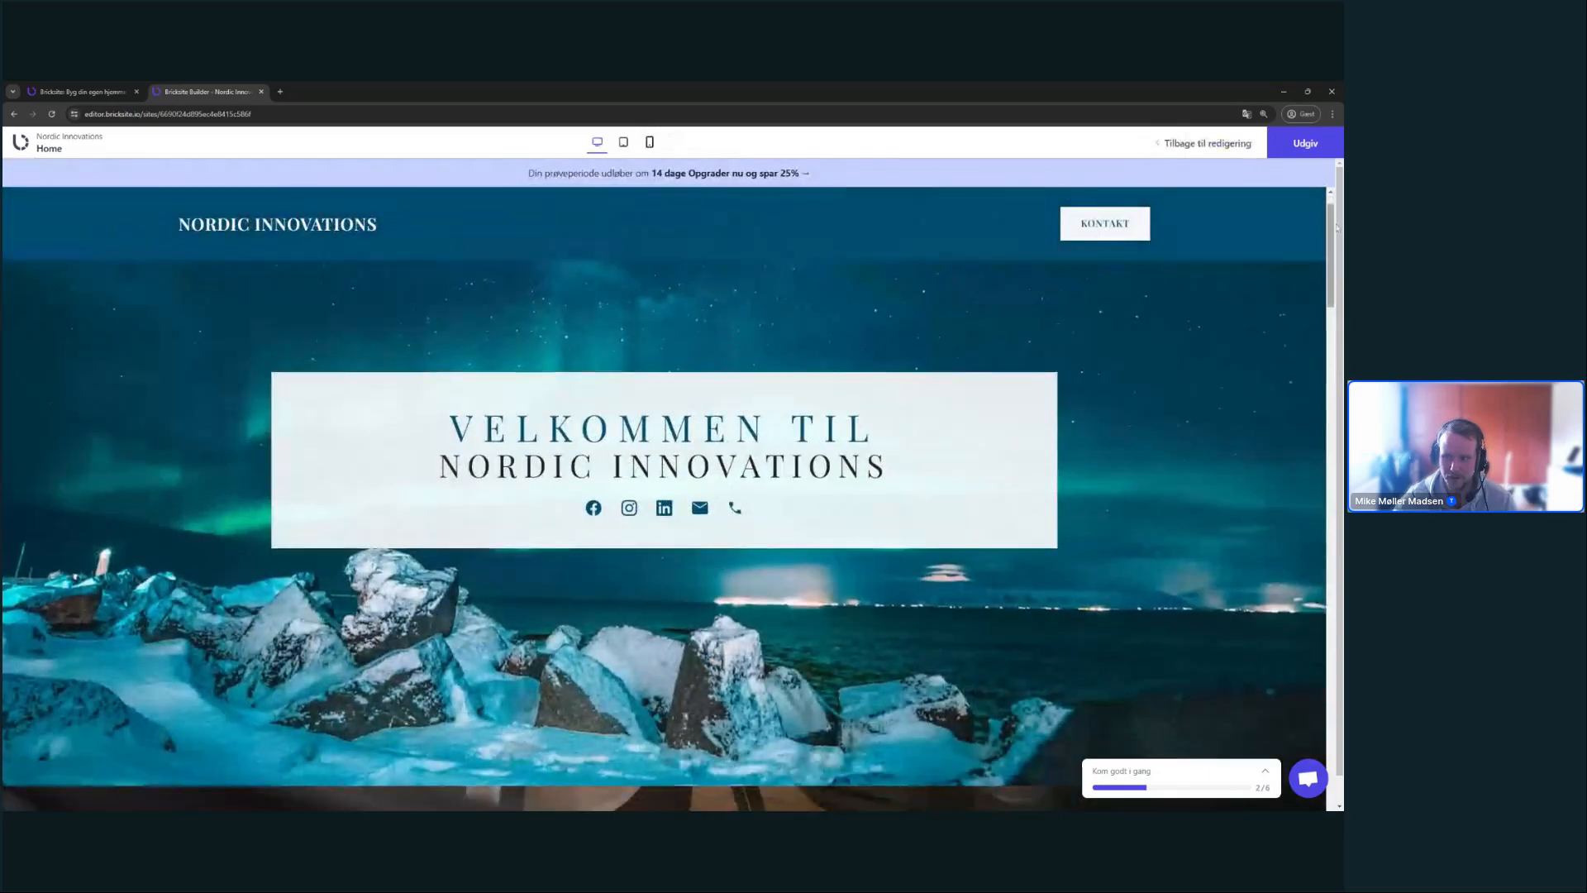
{"action": "left_click_drag", "start_coordinate": [1330, 234], "coordinate": [1267, 301]}
{"action": "left_click", "coordinate": [1199, 149]}
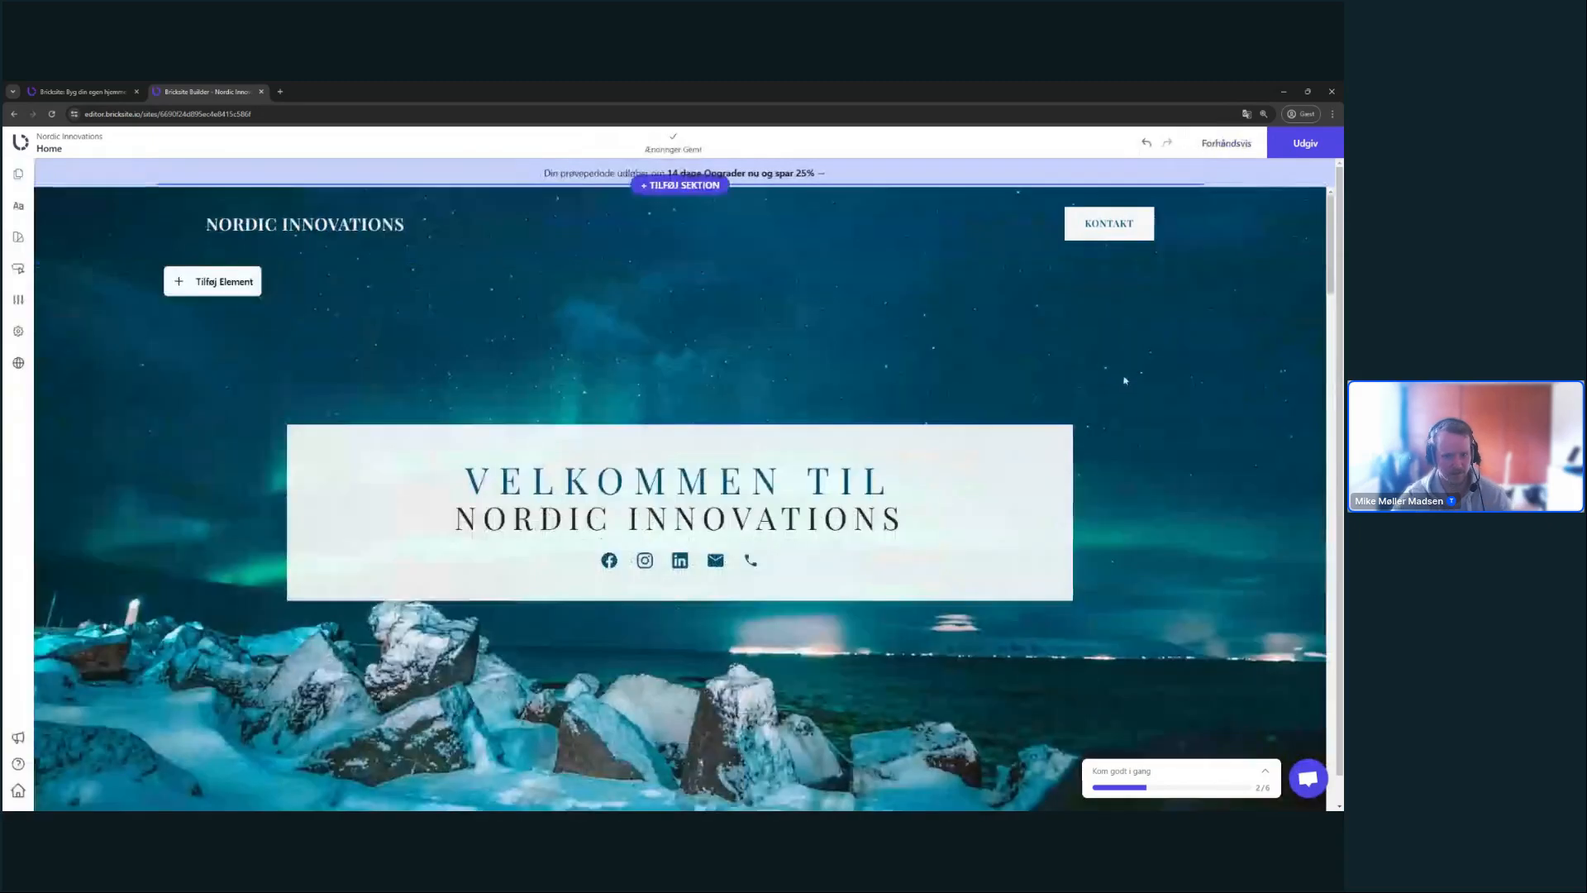
{"action": "scroll", "coordinate": [1155, 459], "scroll_direction": "down", "scroll_amount": 3}
{"action": "scroll", "coordinate": [1155, 460], "scroll_direction": "down", "scroll_amount": 5}
{"action": "scroll", "coordinate": [1105, 392], "scroll_direction": "up", "scroll_amount": 3}
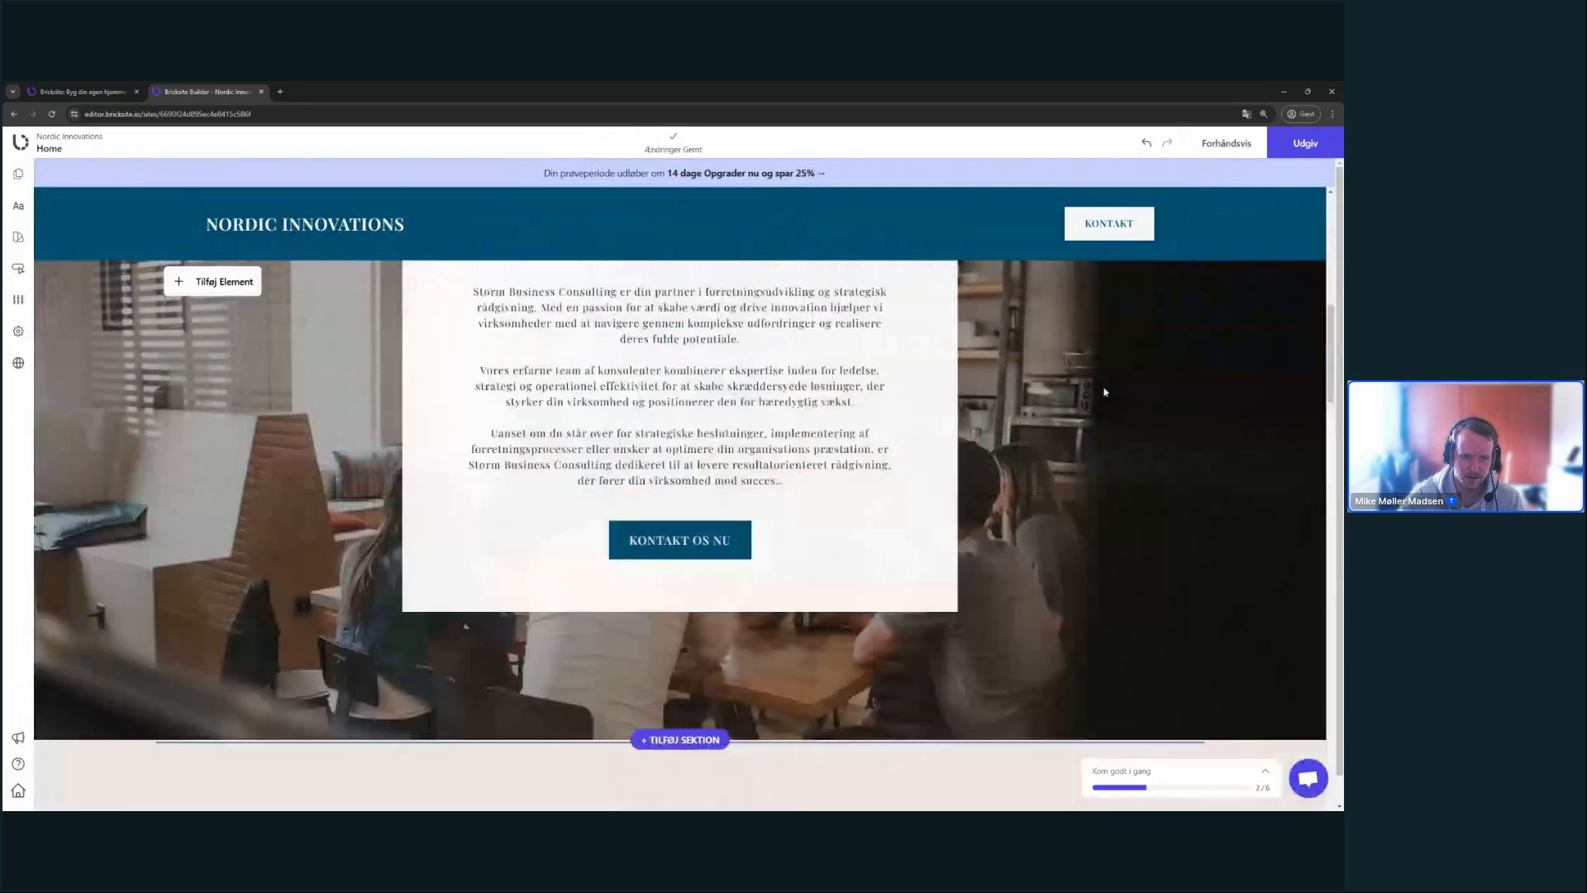
{"action": "scroll", "coordinate": [874, 493], "scroll_direction": "up", "scroll_amount": 5}
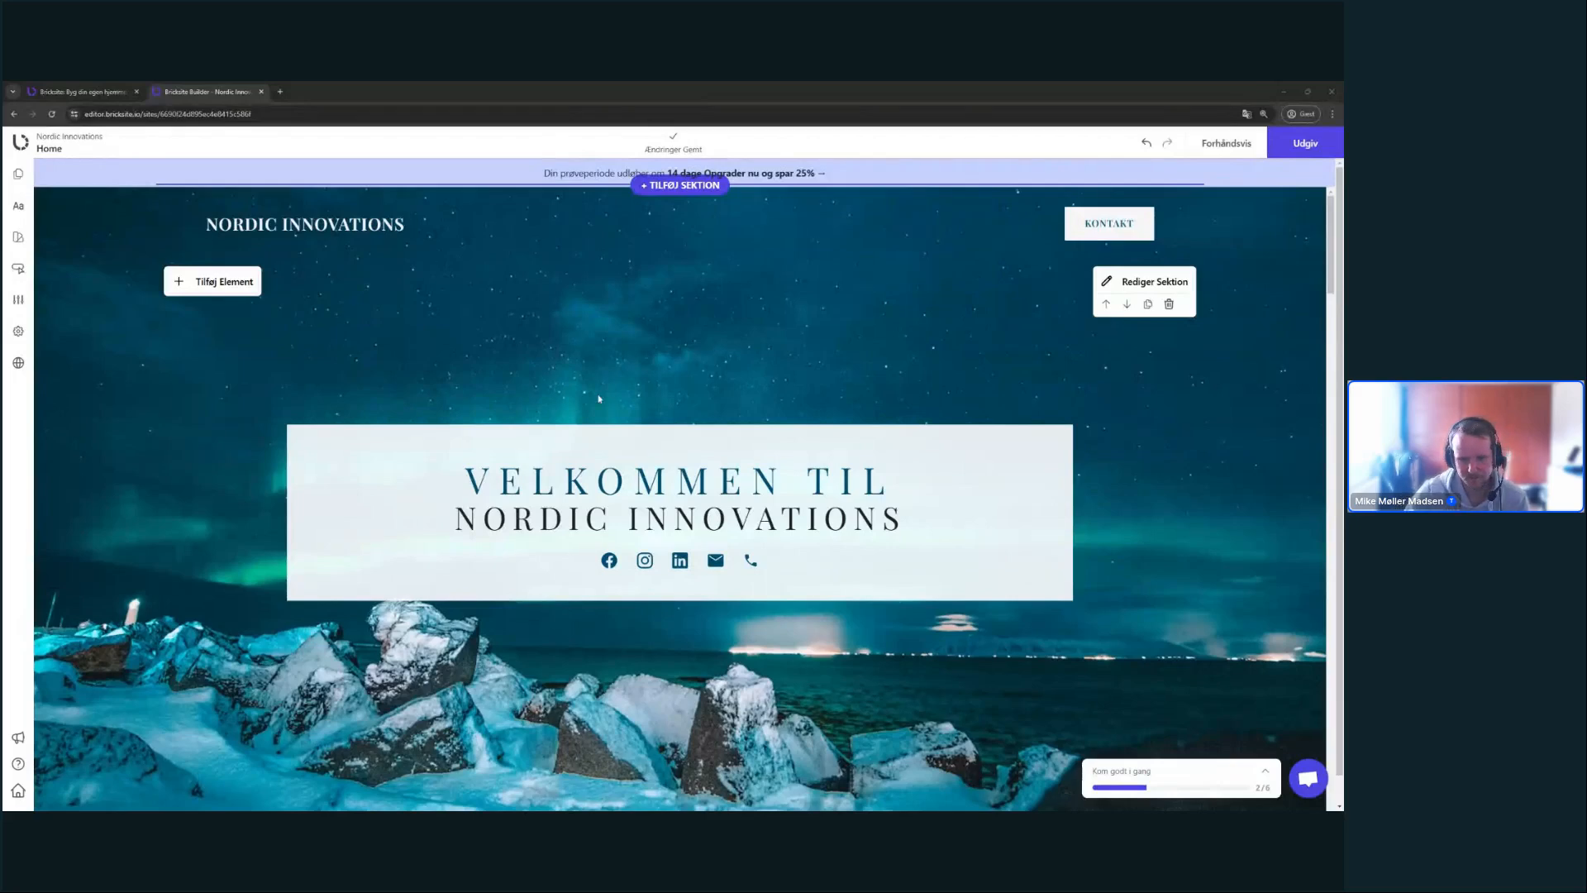
{"action": "scroll", "coordinate": [600, 399], "scroll_direction": "down", "scroll_amount": 10}
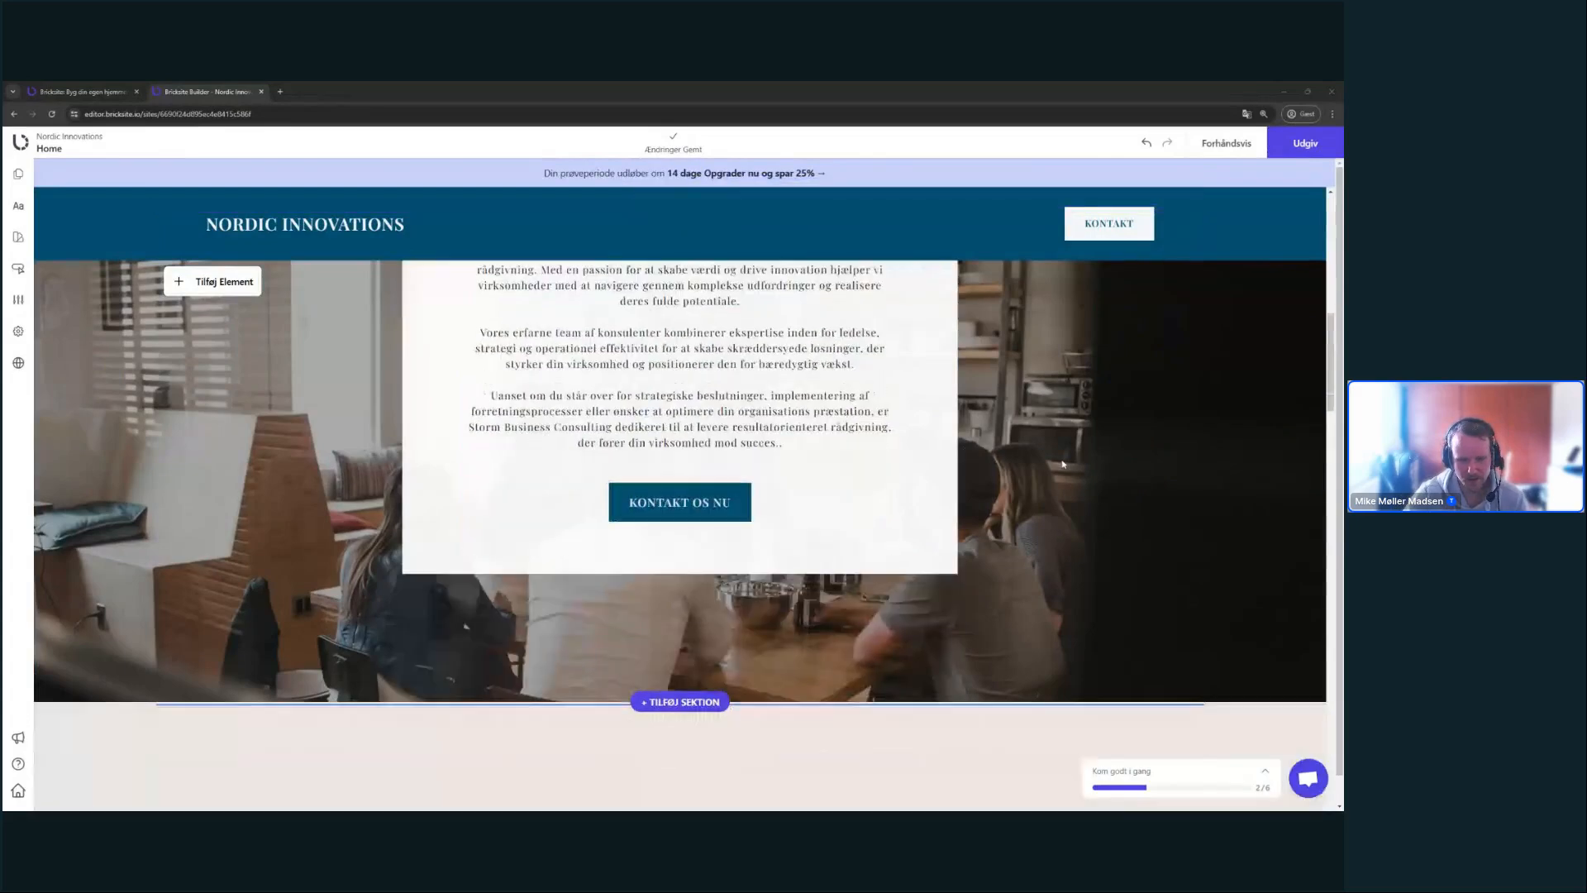
{"action": "scroll", "coordinate": [570, 415], "scroll_direction": "up", "scroll_amount": 2}
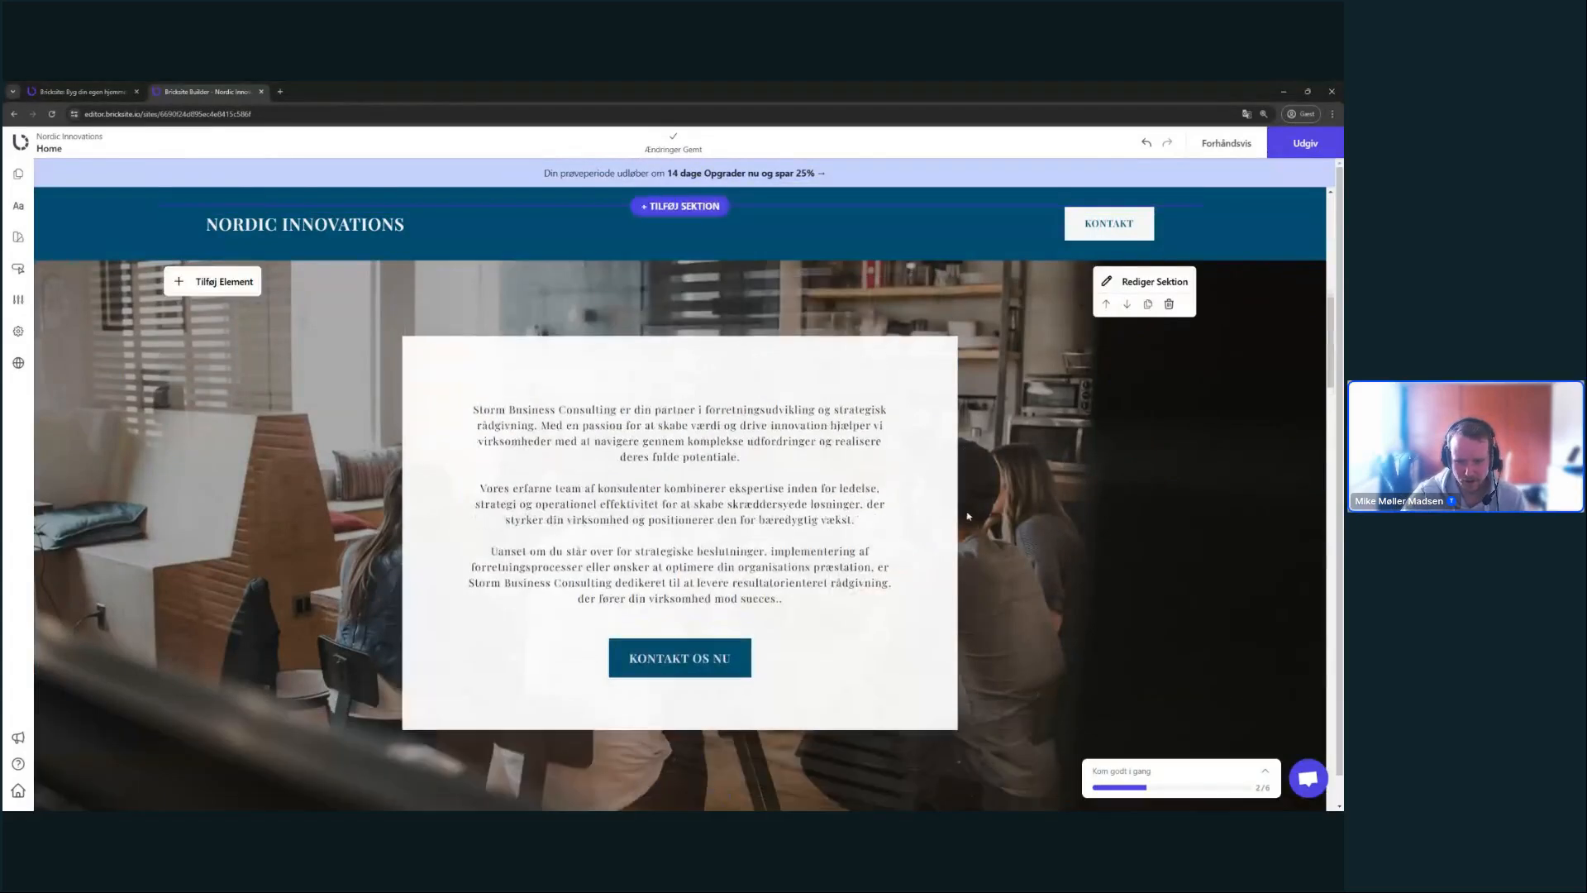
- Select and copy the three placeholder paragraphs, then open the Tilføj Element menu
{"action": "left_click", "coordinate": [570, 415]}
{"action": "left_click_drag", "start_coordinate": [508, 411], "coordinate": [781, 599]}
{"action": "left_click", "coordinate": [726, 552]}
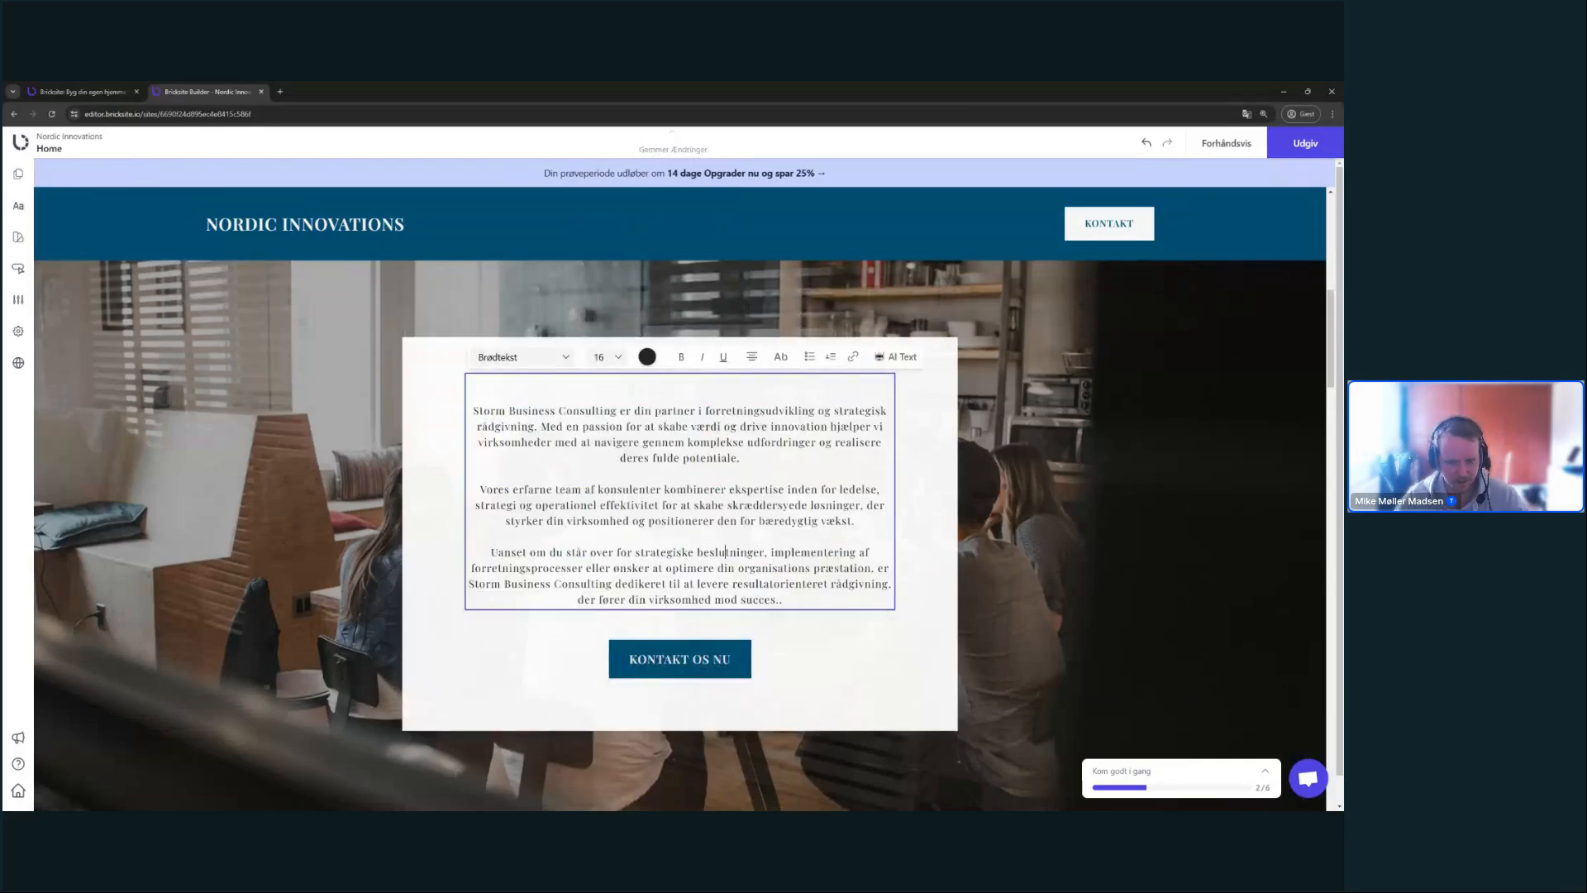
{"action": "key", "text": "ctrl+a"}
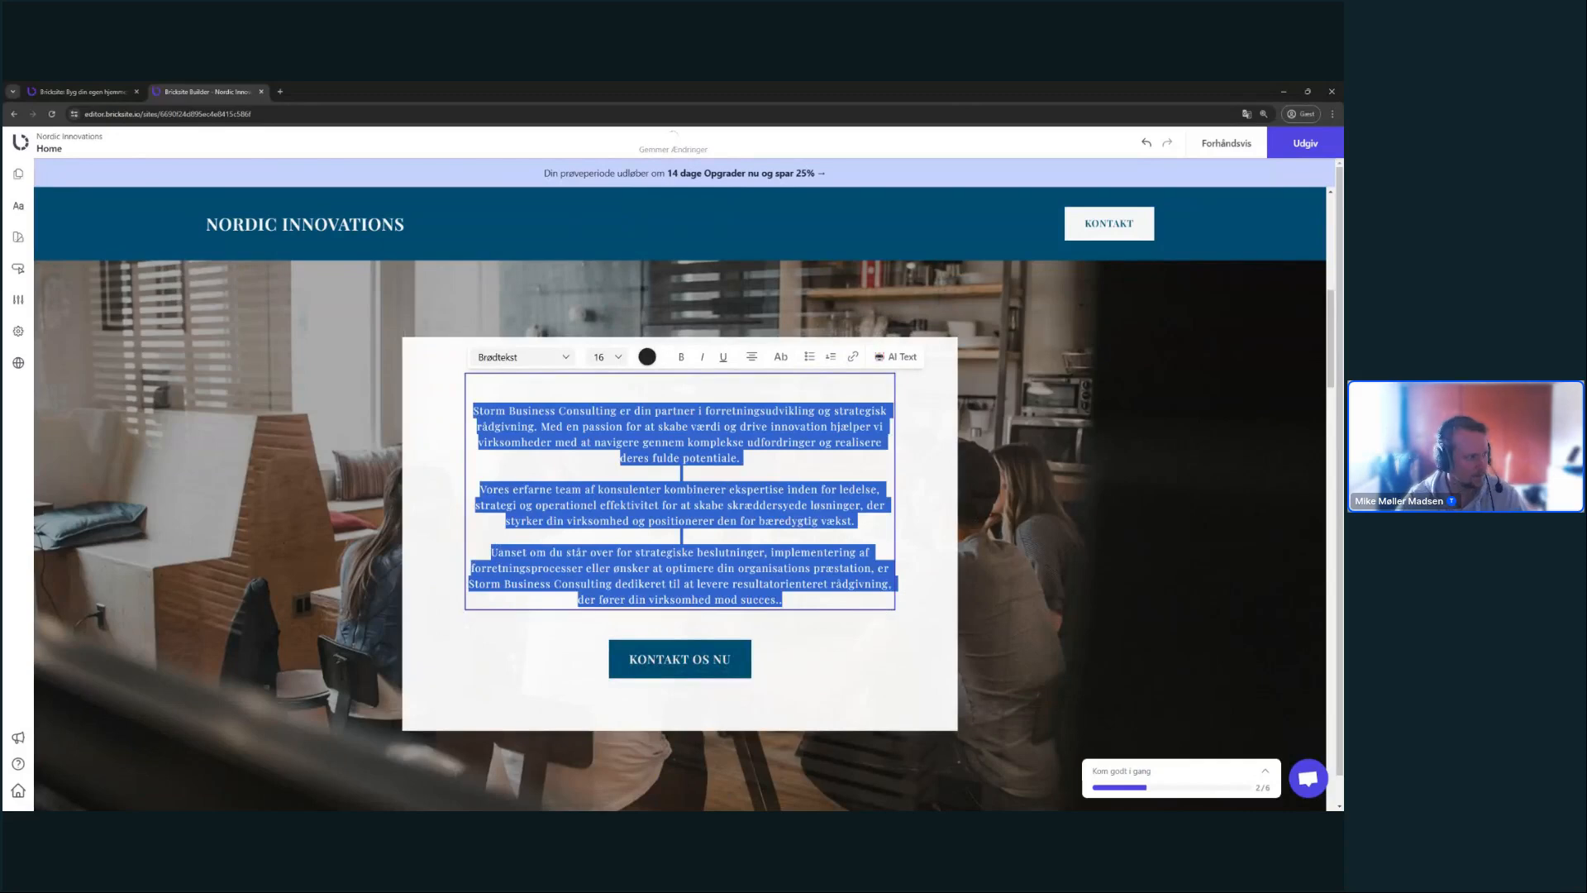
{"action": "left_click", "coordinate": [3, 241]}
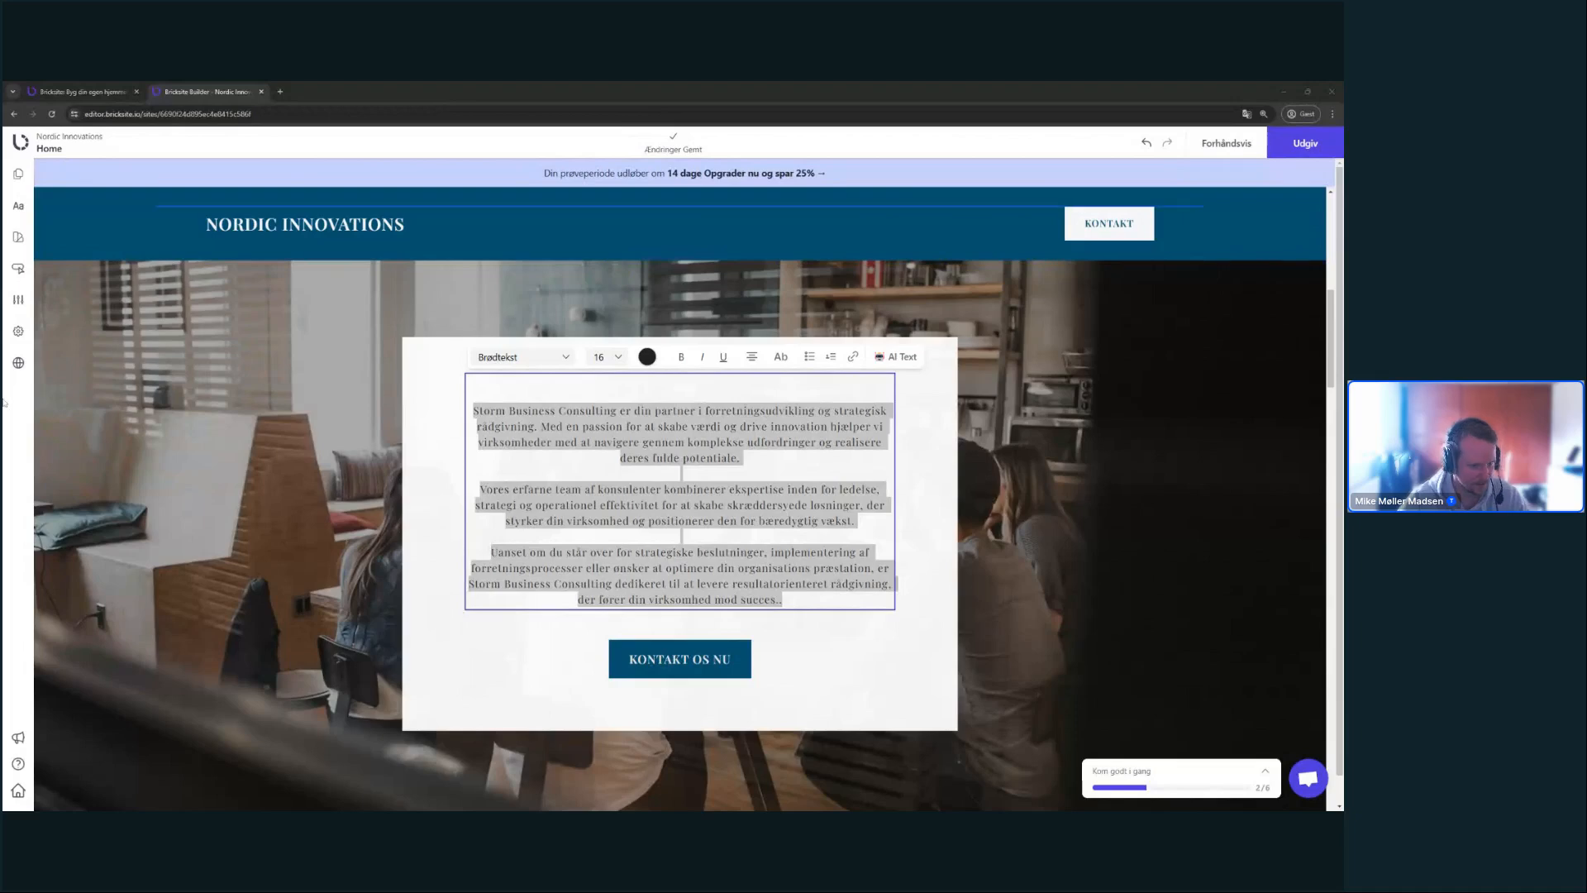
{"action": "left_click", "coordinate": [331, 393]}
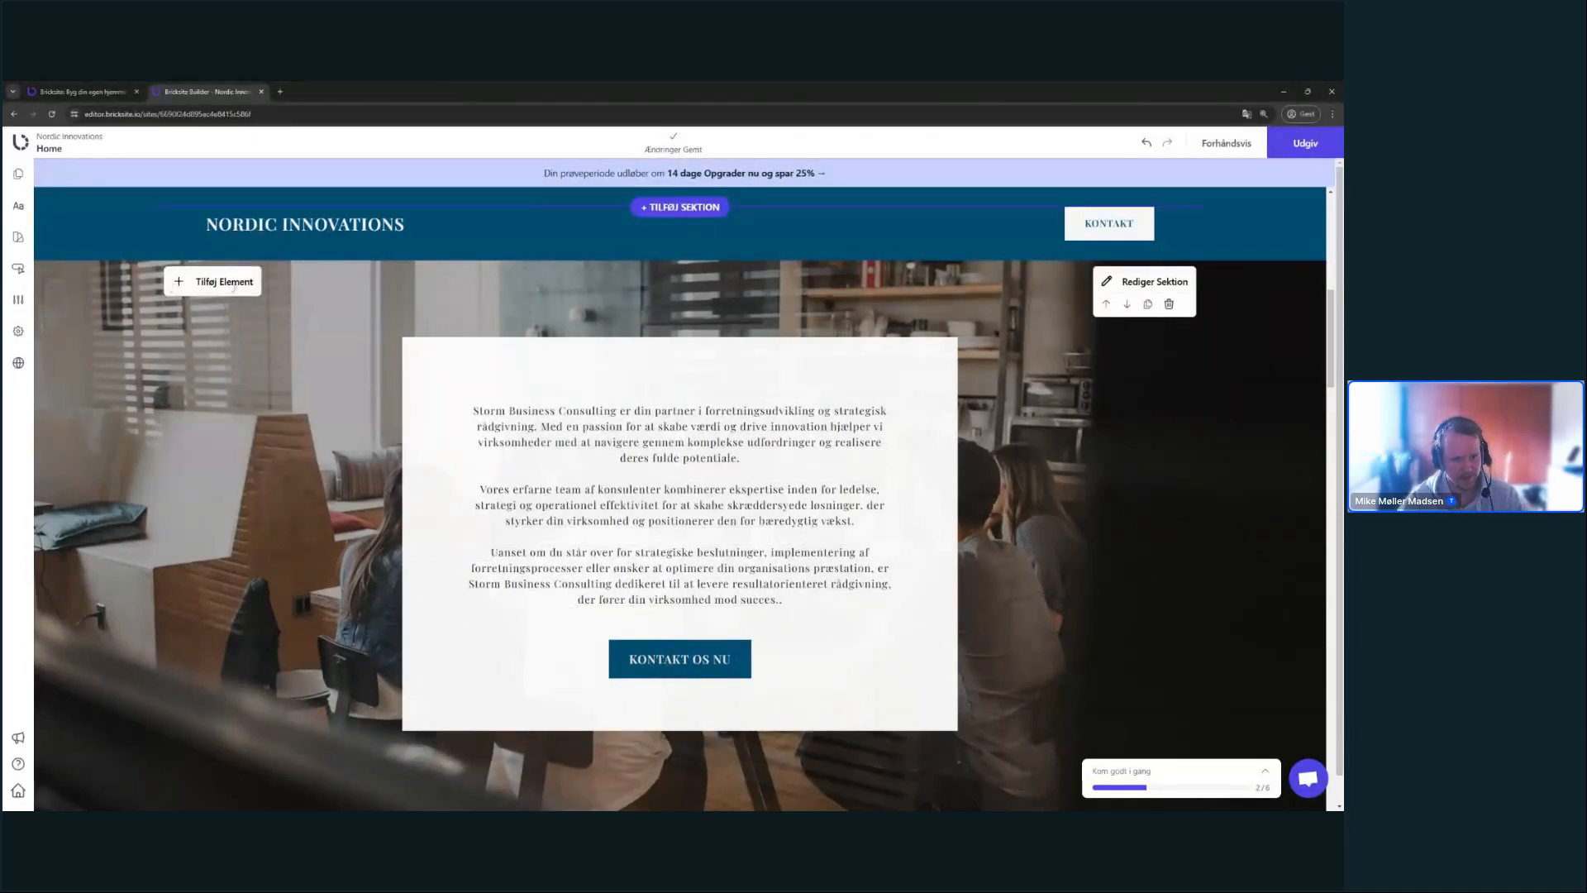
{"action": "left_click", "coordinate": [225, 282]}
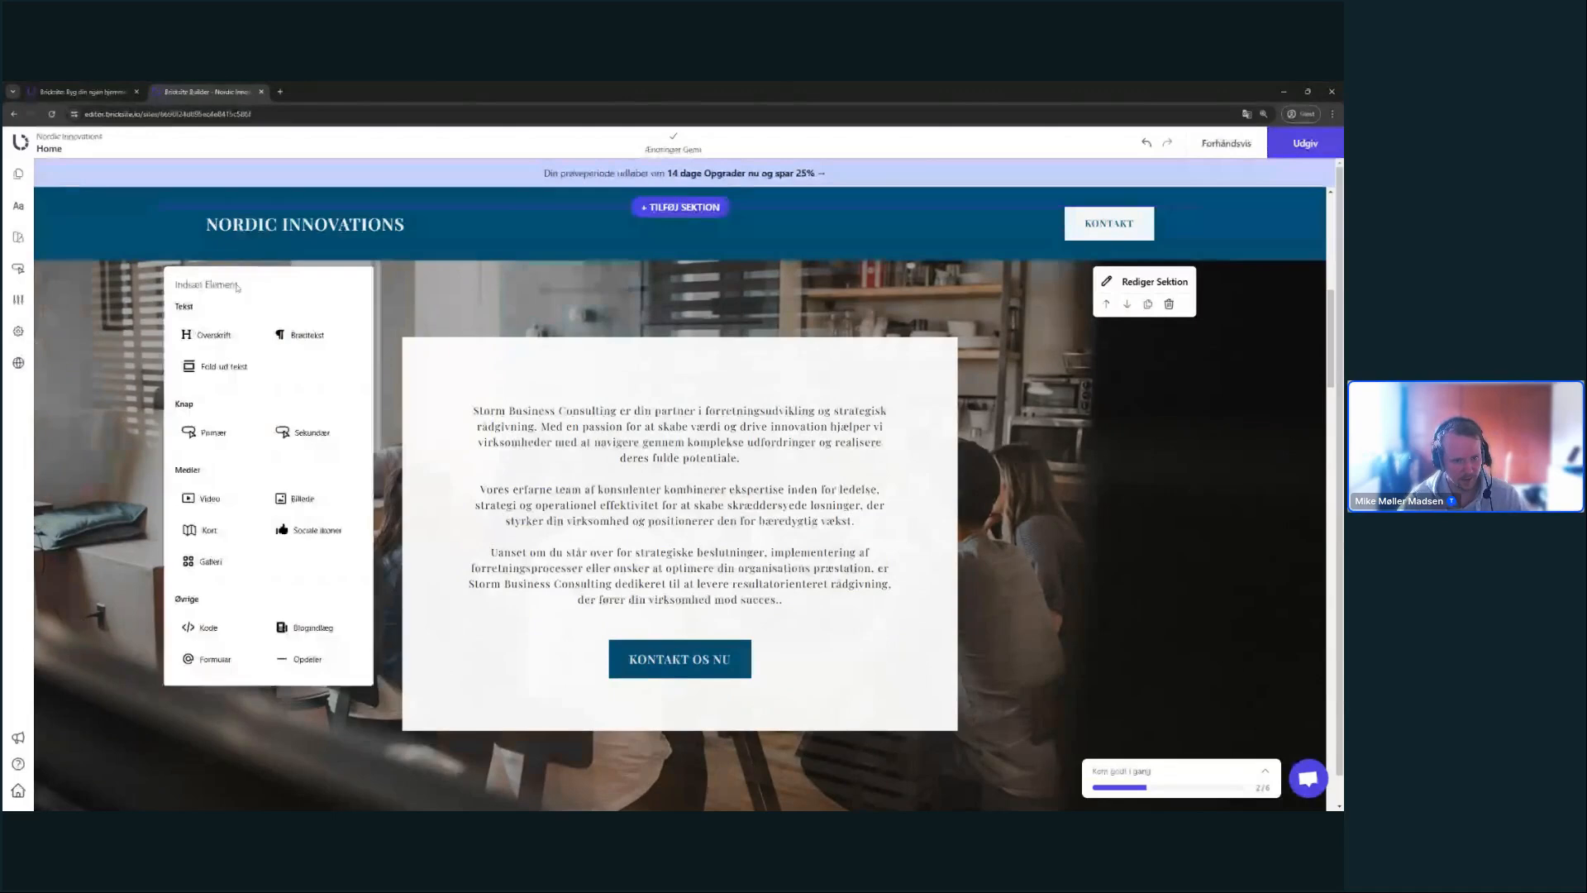
- Insert an Overskrift heading into the office text card, centre it and type 'OM OS'
{"action": "left_click", "coordinate": [213, 334]}
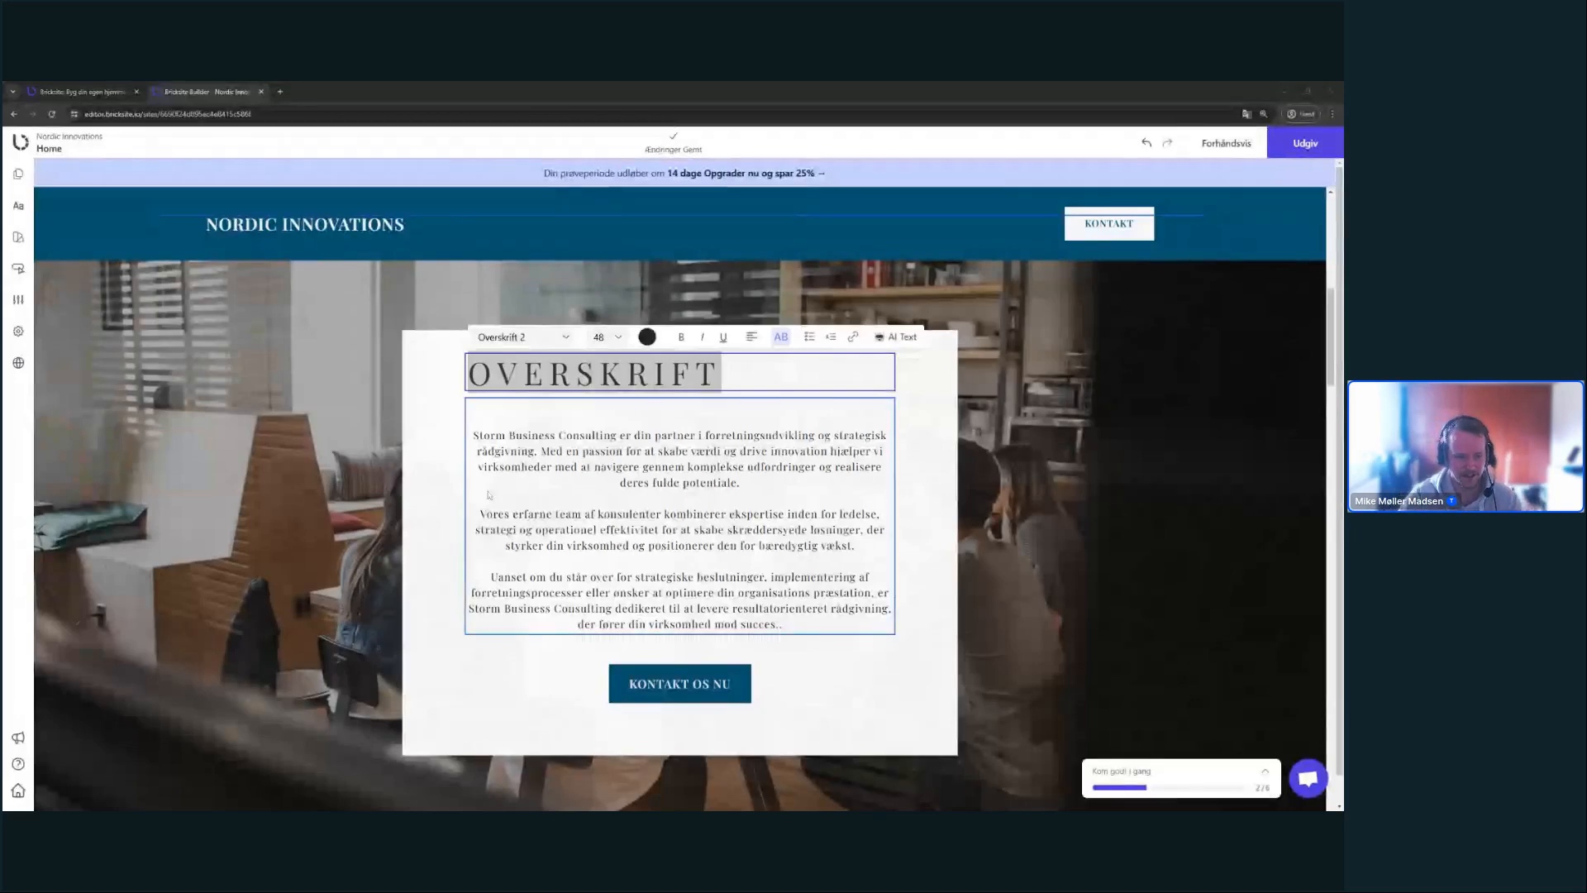
{"action": "scroll", "coordinate": [534, 479], "scroll_direction": "up", "scroll_amount": 3}
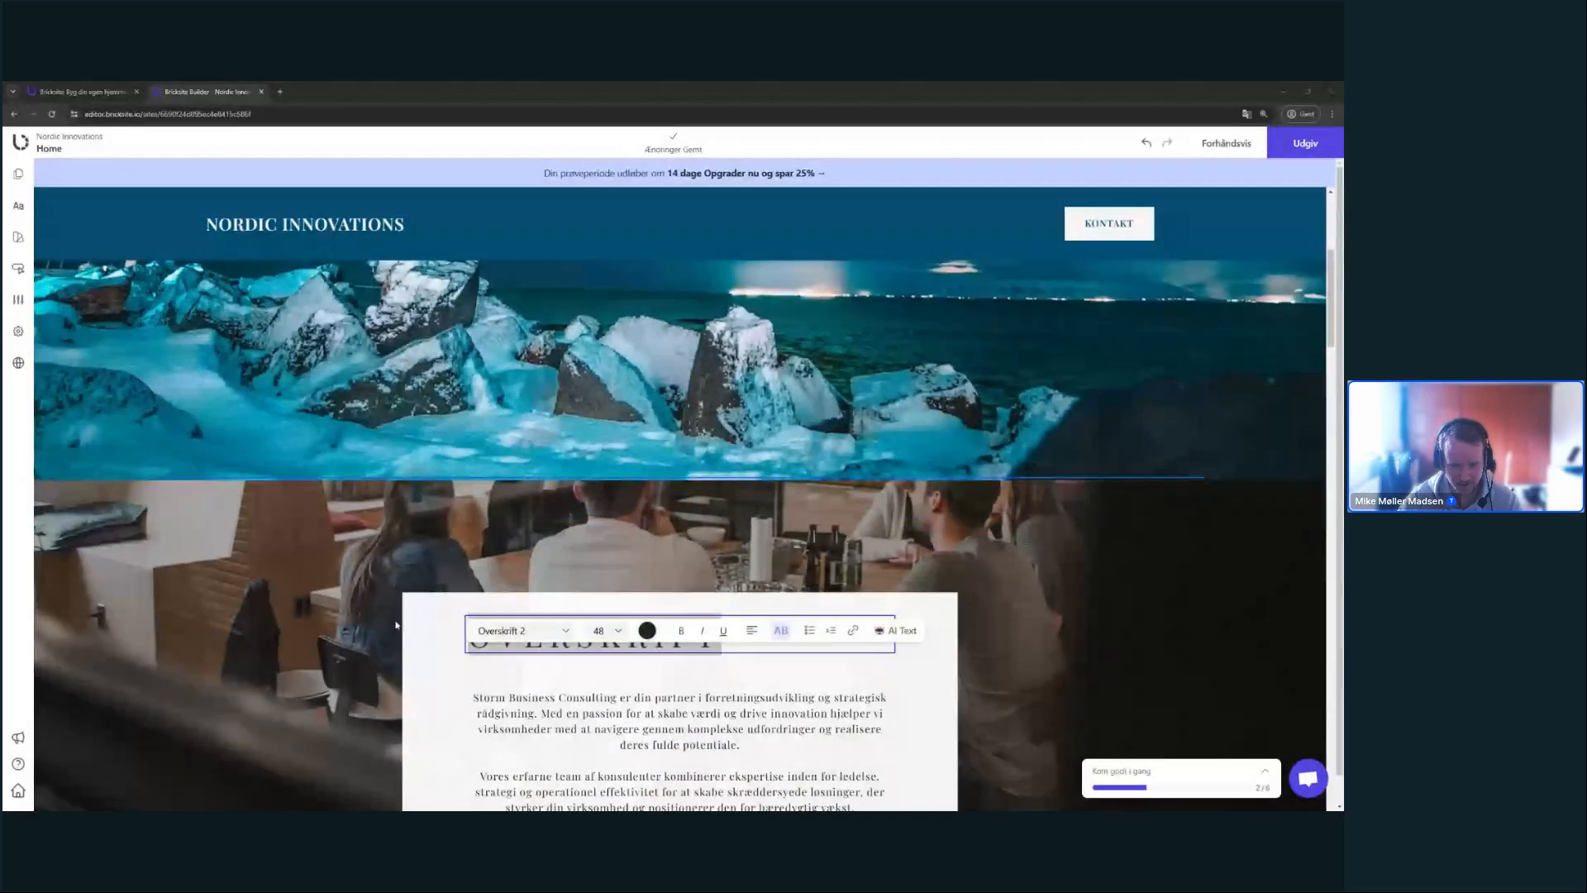
{"action": "scroll", "coordinate": [774, 369], "scroll_direction": "down", "scroll_amount": 3}
{"action": "left_click", "coordinate": [603, 426]}
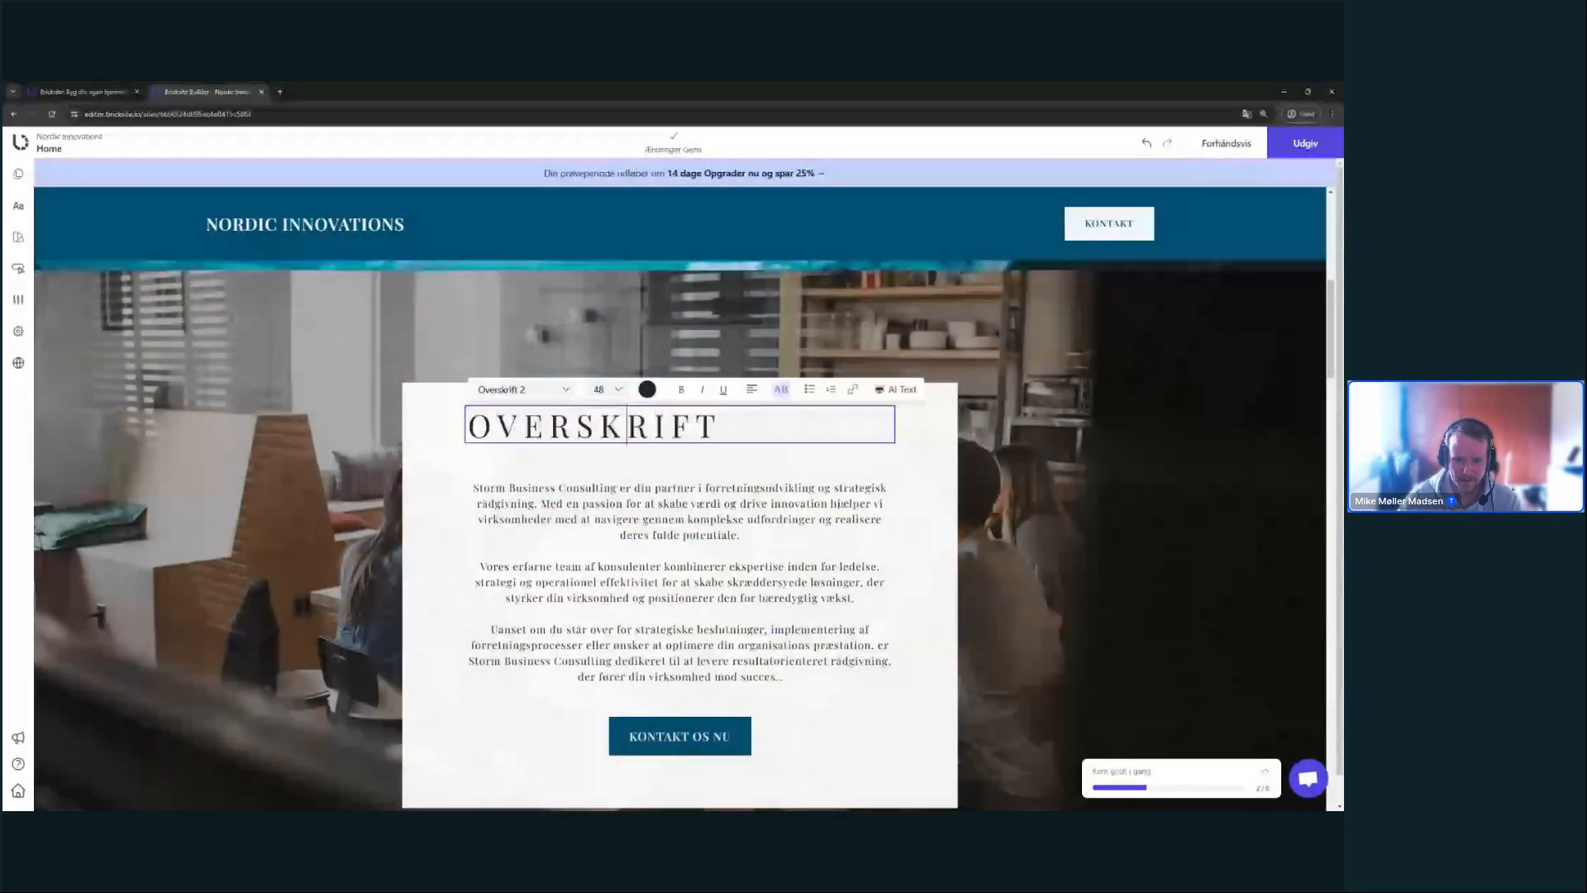
{"action": "double_click", "coordinate": [603, 425]}
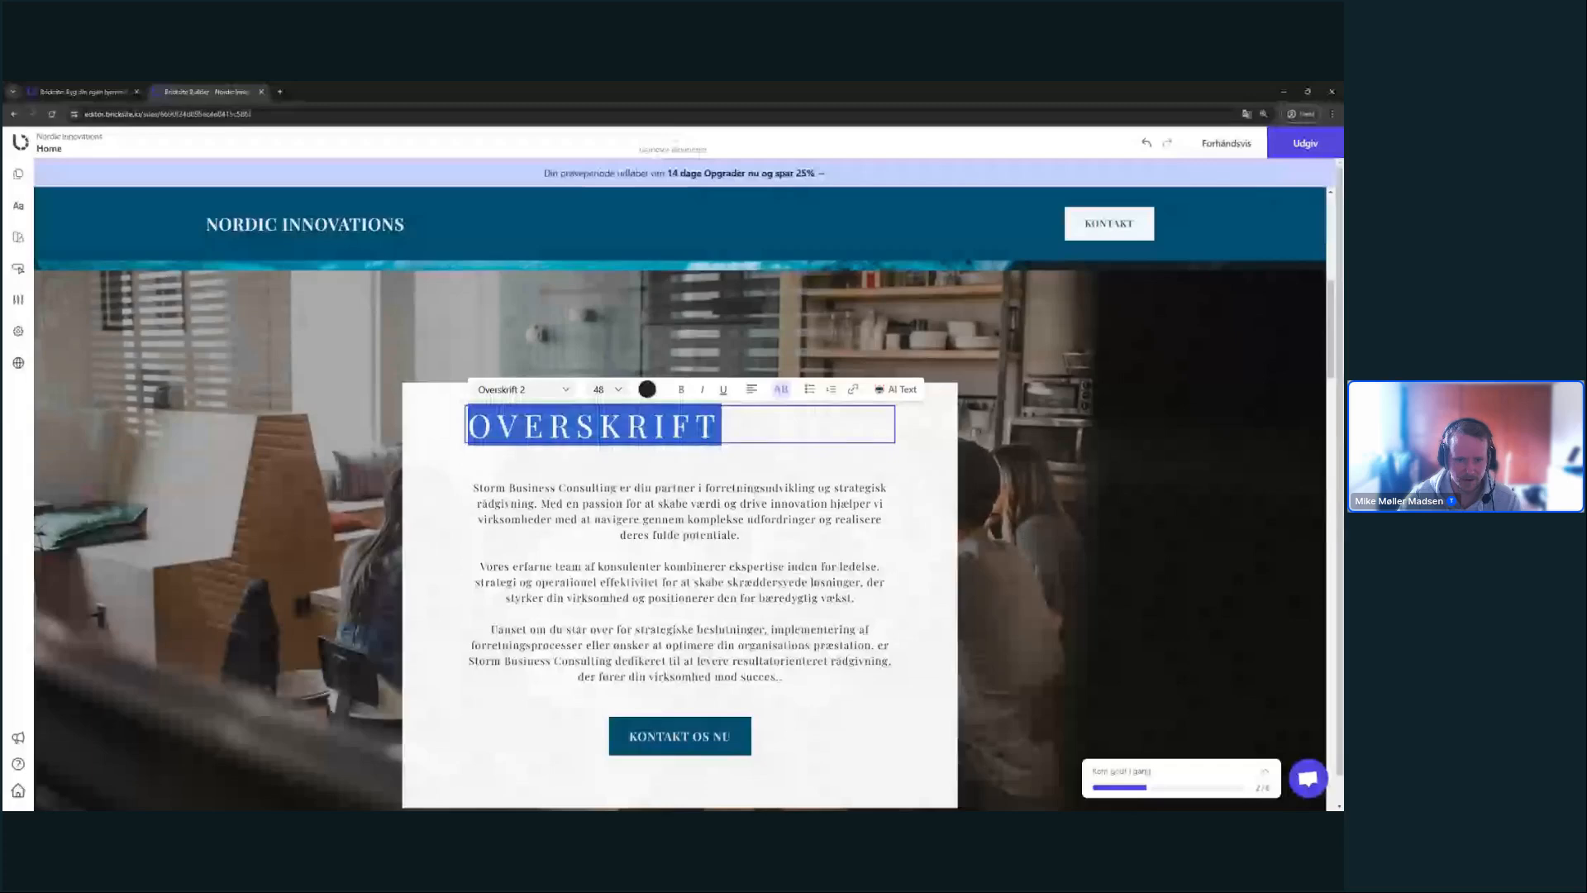
{"action": "left_click", "coordinate": [751, 389]}
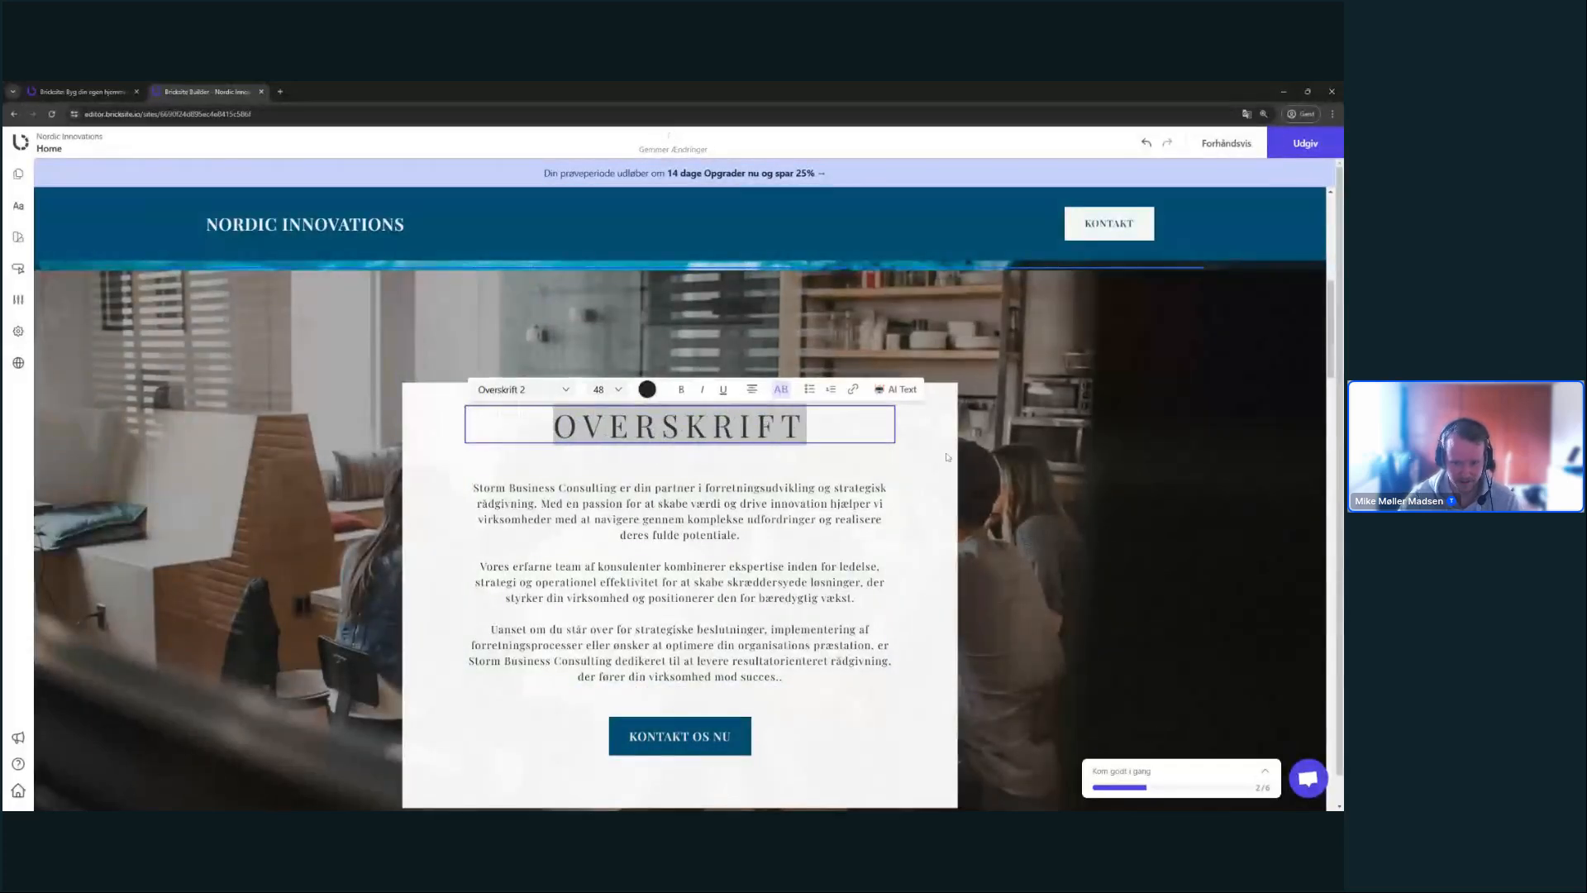
{"action": "type", "text": "OM"}
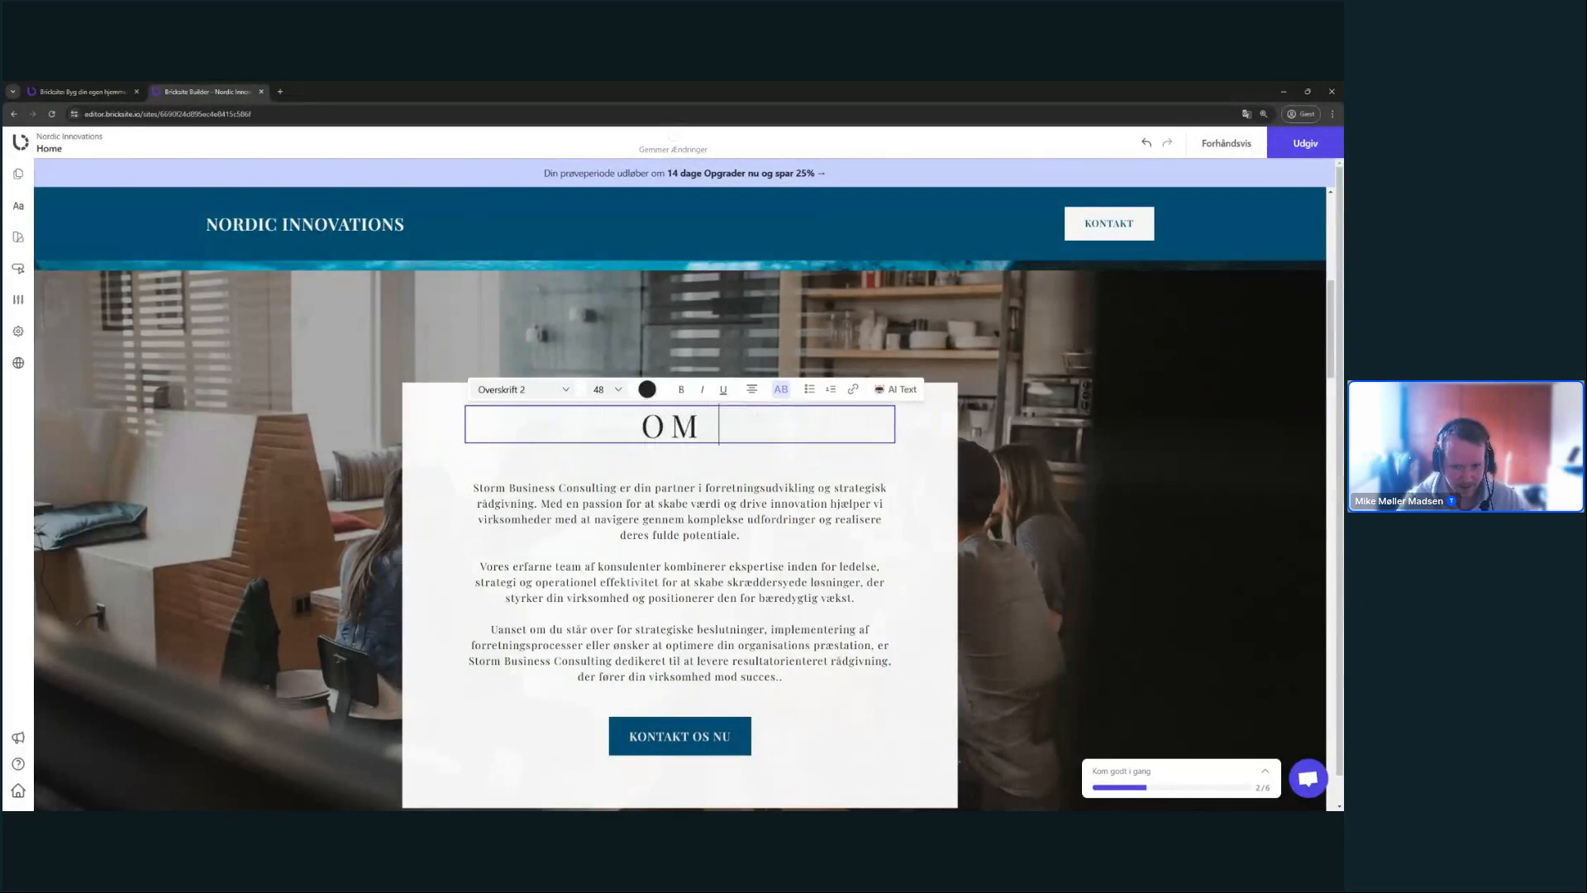
{"action": "type", "text": " NORDIC"}
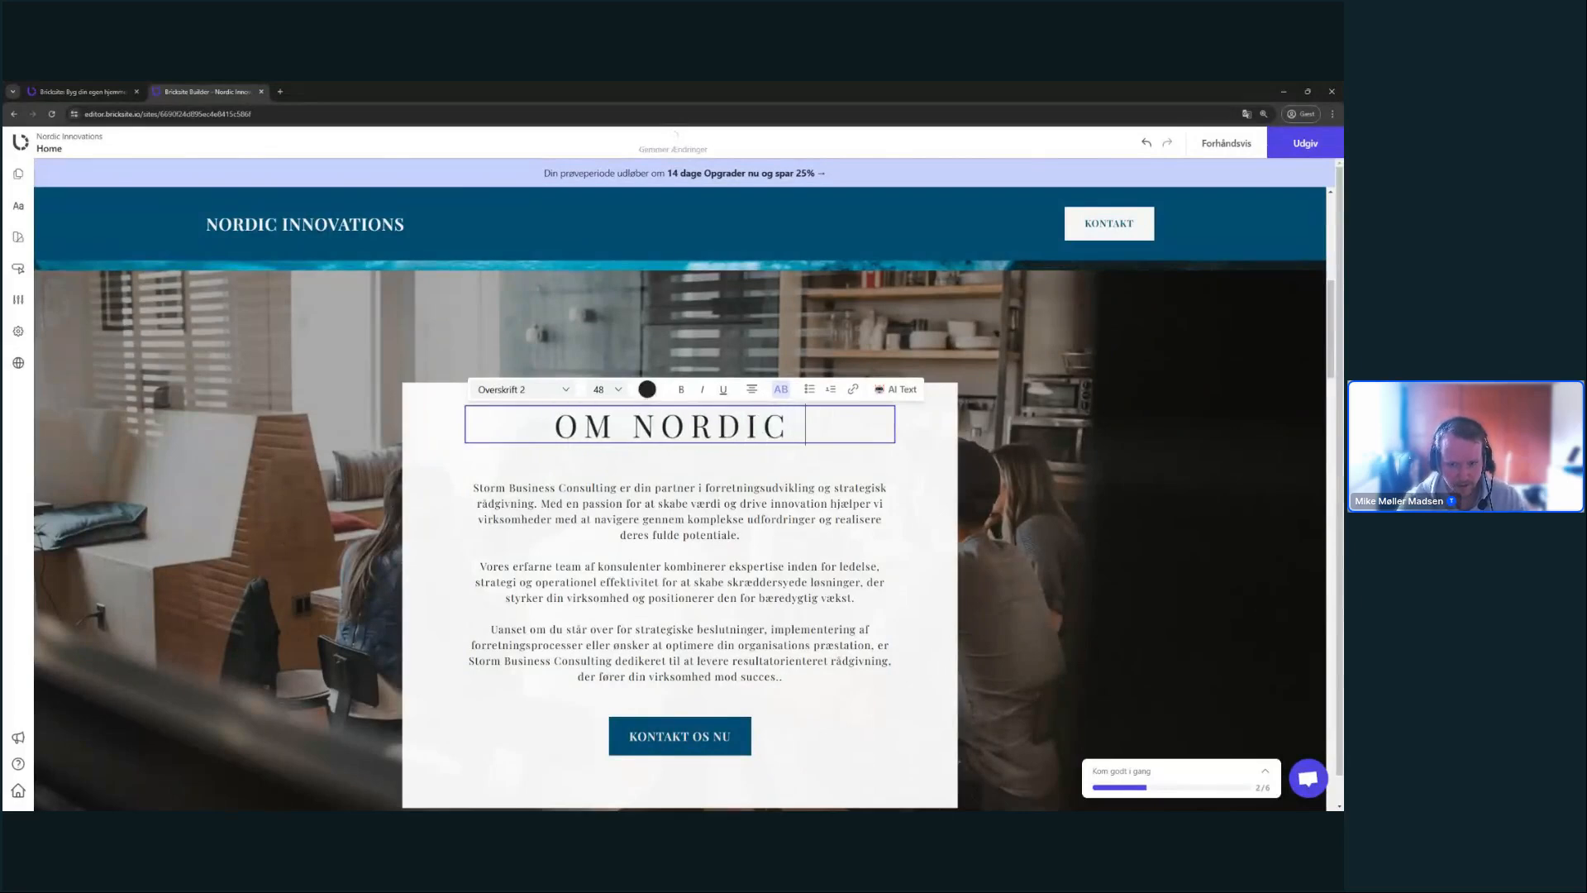
{"action": "key", "text": "BackSpace"}
{"action": "key", "text": "BackSpace"}
{"action": "key", "text": "BackSpace"}
{"action": "key", "text": "BackSpace"}
{"action": "key", "text": "BackSpace"}
{"action": "key", "text": "BackSpace"}
{"action": "key", "text": "BackSpace"}
{"action": "type", "text": "OS"}
{"action": "left_click", "coordinate": [341, 362]}
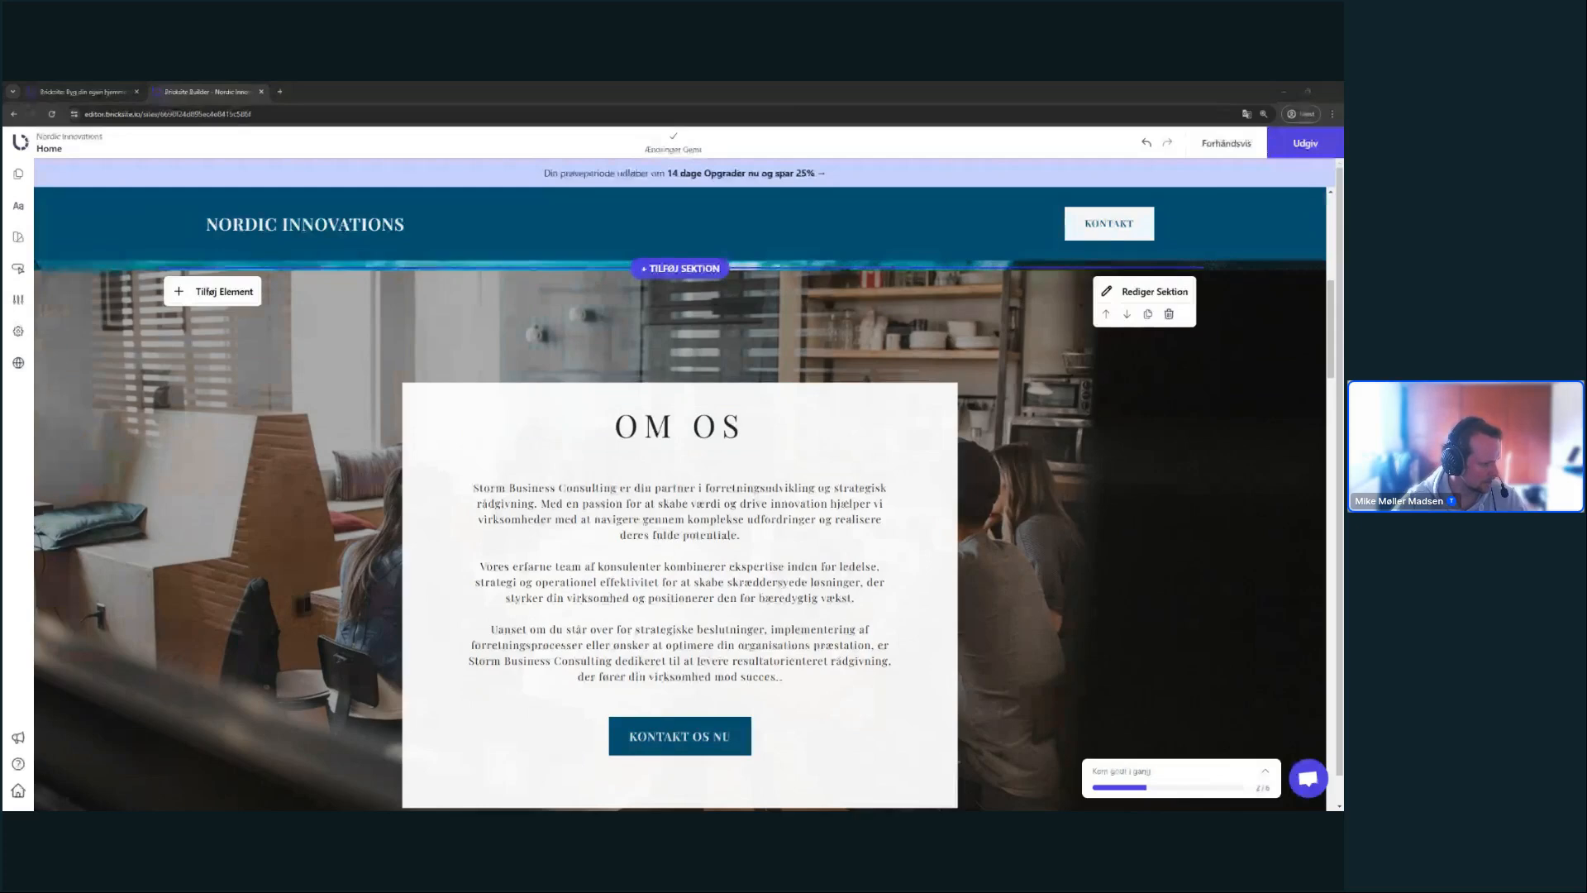
- Replace the card's placeholder body text with the pasted Nordic Innovations introduction
{"action": "triple_click", "coordinate": [686, 513]}
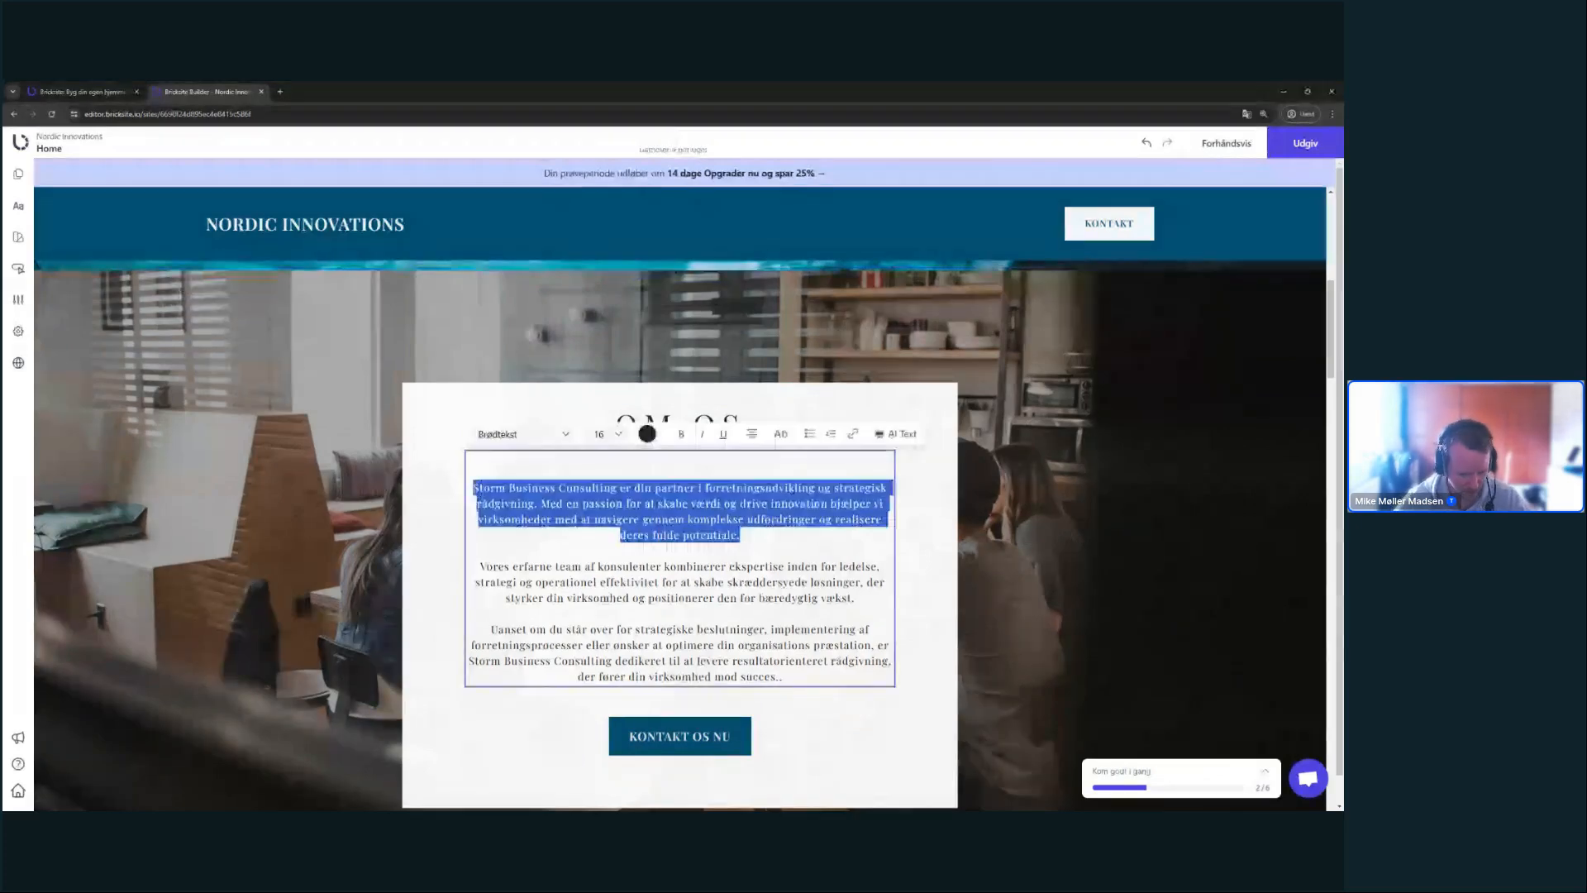
{"action": "key", "text": "ctrl+a"}
{"action": "type", "text": "Hos Nordic Innovations er vi dedikerede til at skabe fremtidens teknologiske løsninger i dag. Vores virksomhed er grundlagt på en passion for innovation, kvalitet og samarbejde. Vi er en dynamisk og ambitiøs gruppe af teknologieksperter, softwareudviklere og projektledere, der arbejder sammen for at levere skræddersyede løsninger til vores kunder."}
{"action": "left_click", "coordinate": [1013, 528]}
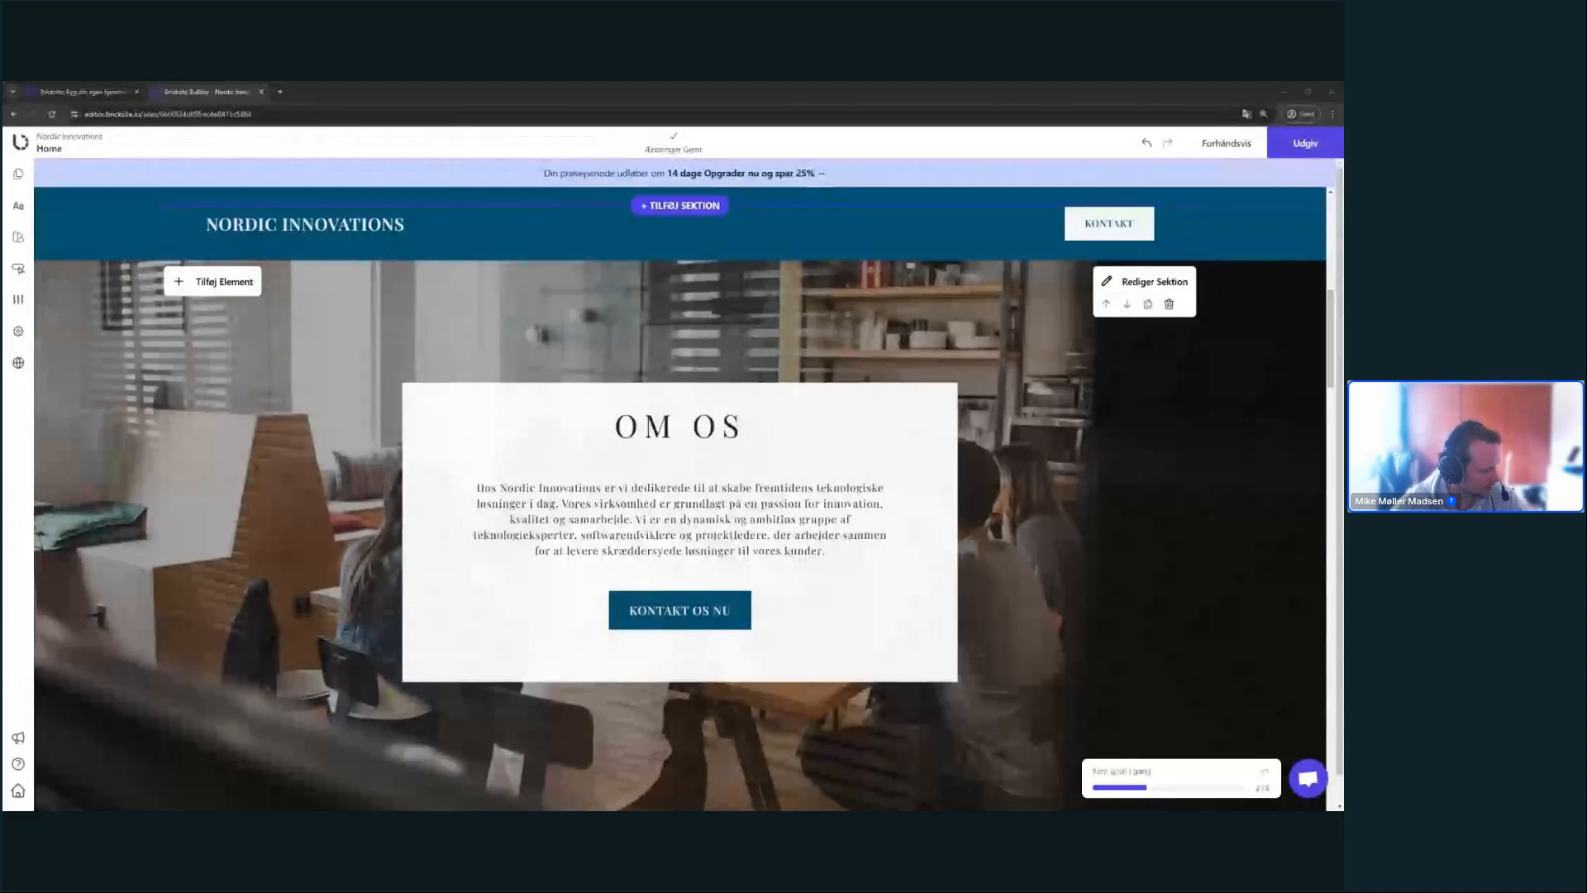
- Paste the mission paragraph after the introduction and delete its bold 'Vores Mission' heading line
{"action": "left_click", "coordinate": [826, 551]}
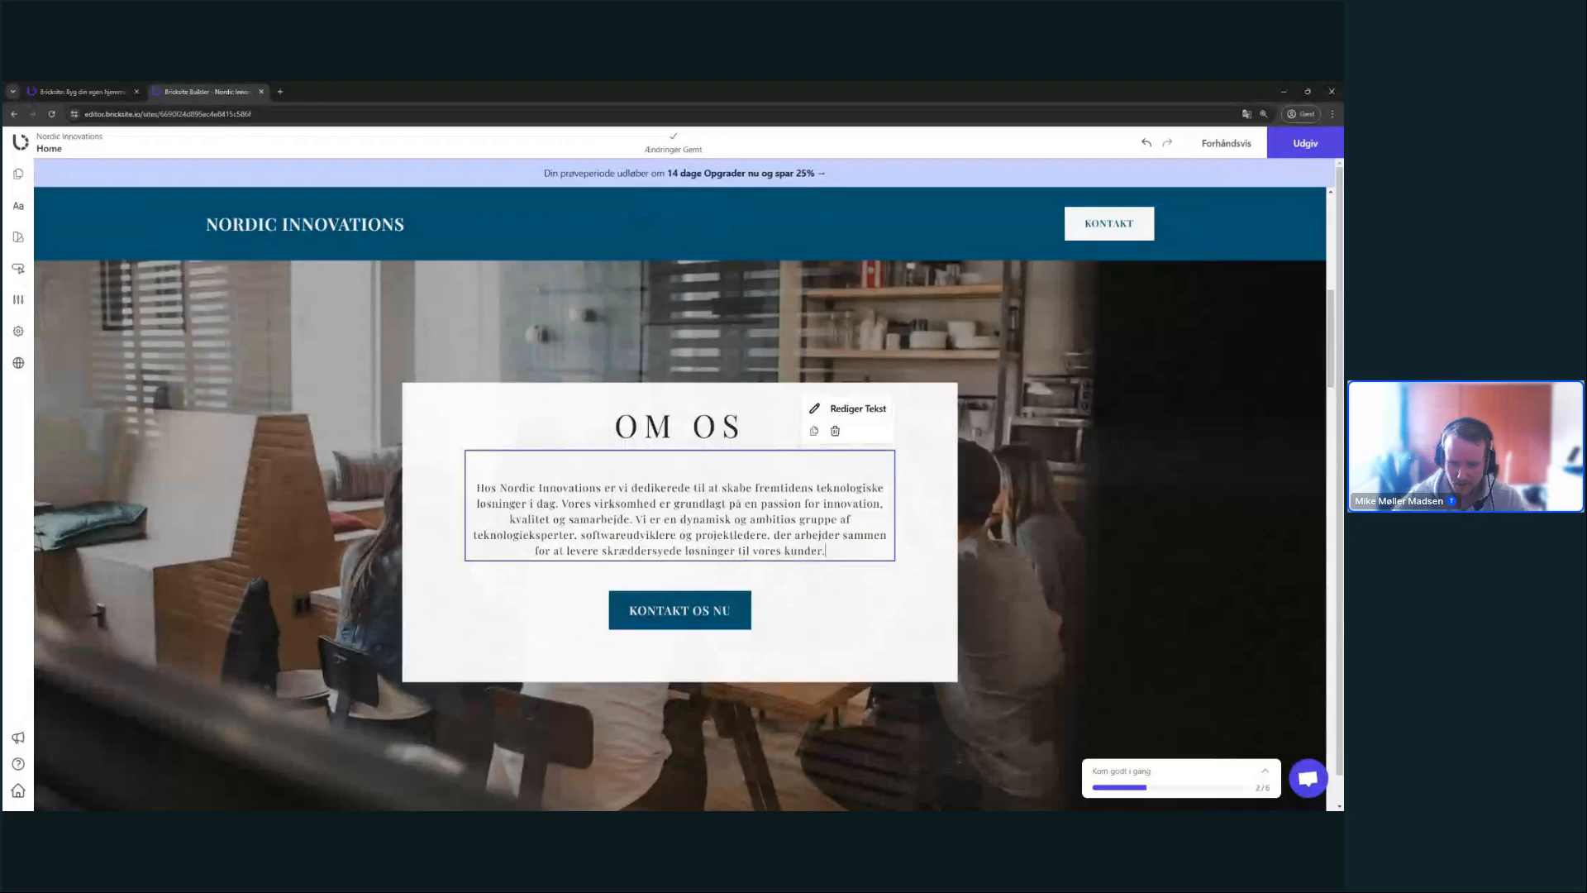
{"action": "key", "text": "Return"}
{"action": "key", "text": "Return"}
{"action": "type", "text": "Vores Mission Vores mission er at drive digital transformation gennem banebrydende teknologi og en dyb forståelse af vores kunders behov. Vi stræber efter at hjælpe virksomheder med at navigere i en stadig mere kompleks og digital verden ved at levere løsninger, der er både innovative og effektive."}
{"action": "triple_click", "coordinate": [697, 581]}
{"action": "key", "text": "ctrl+b"}
{"action": "left_click", "coordinate": [1066, 561]}
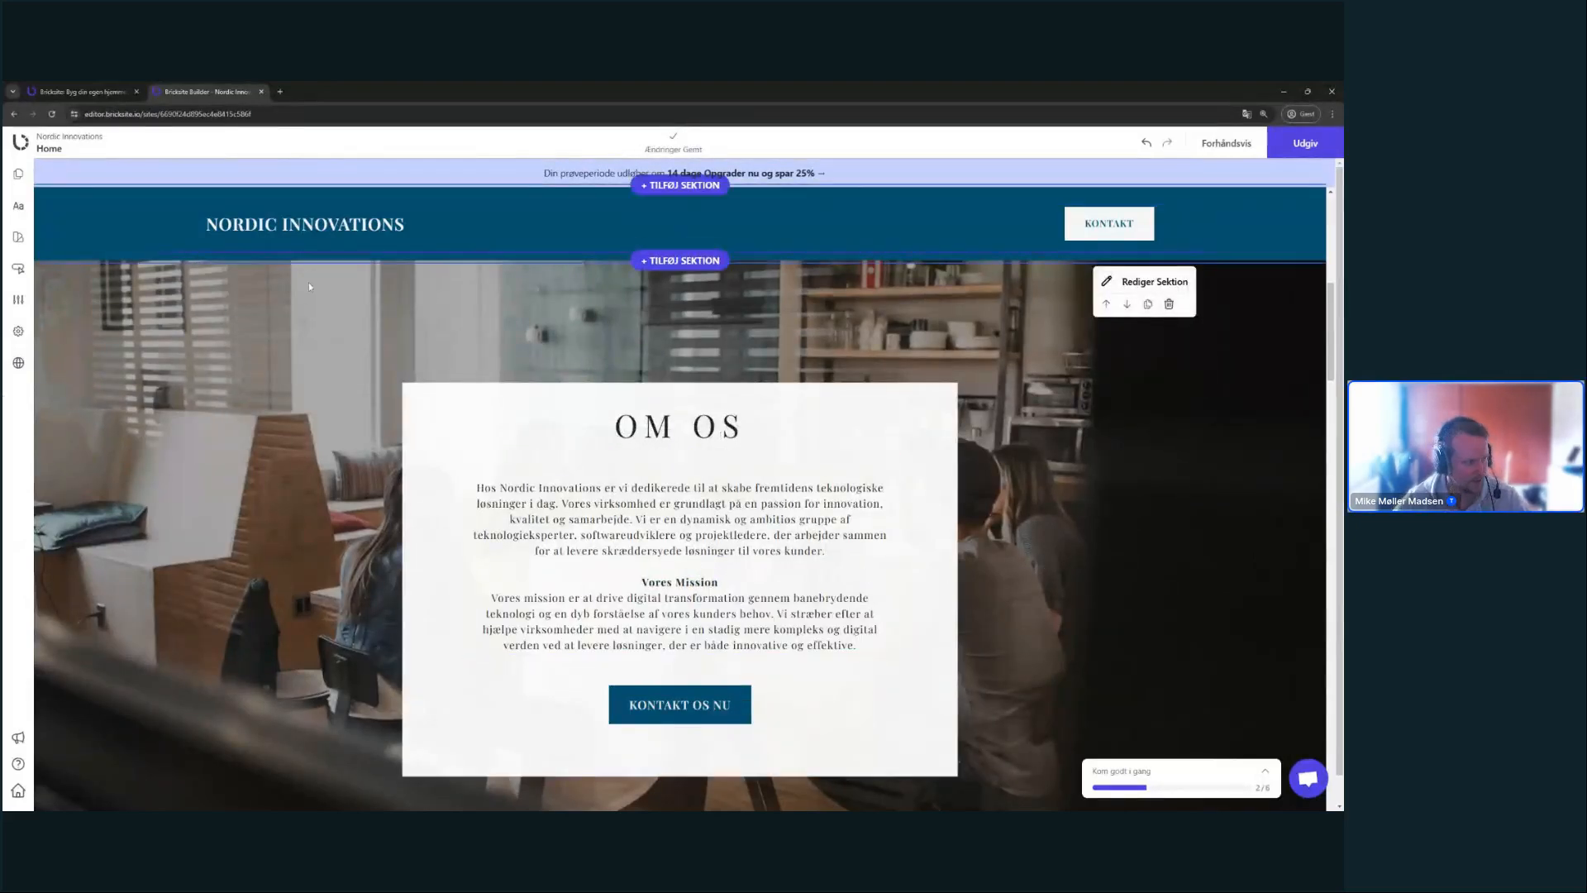
{"action": "triple_click", "coordinate": [691, 580]}
{"action": "key", "text": "BackSpace"}
{"action": "key", "text": "BackSpace"}
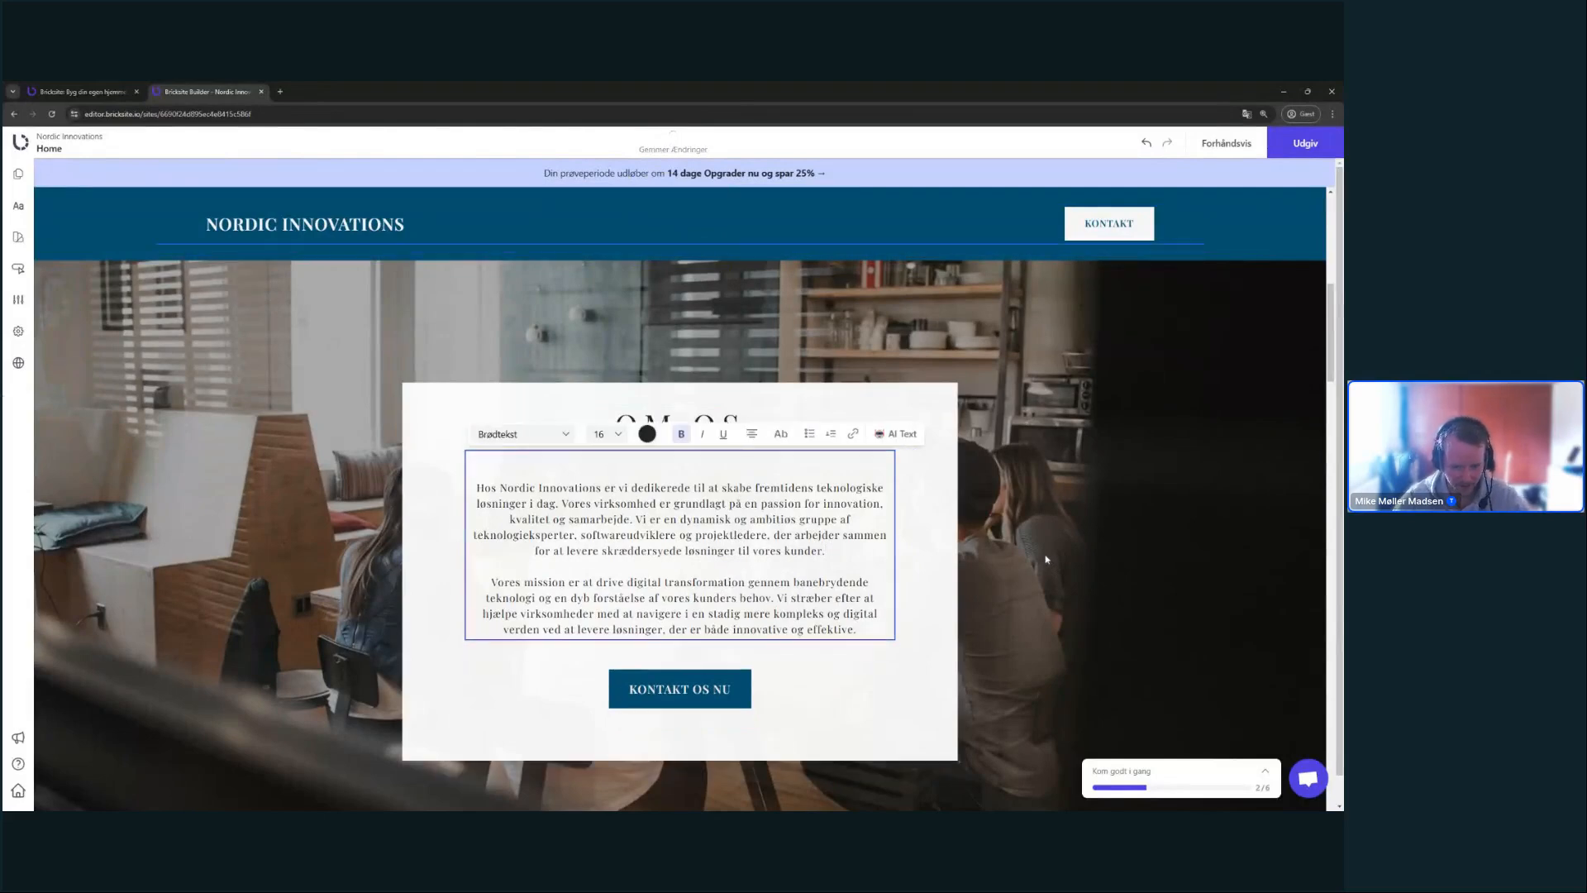
{"action": "left_click", "coordinate": [1045, 559]}
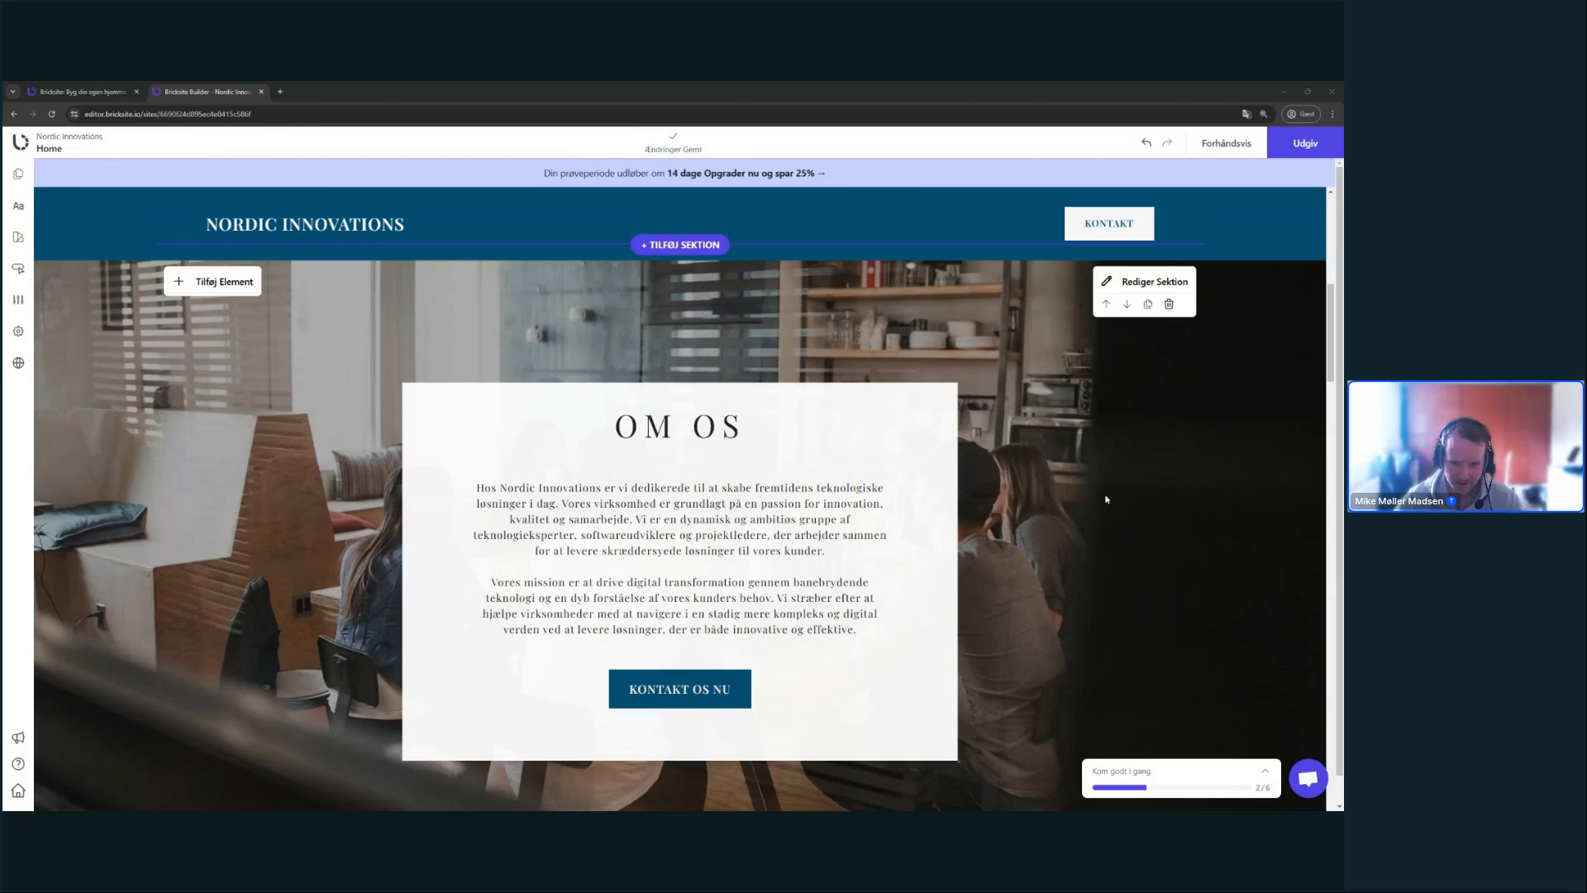
- Remove the oversized gap between OM and OS in the heading
{"action": "double_click", "coordinate": [716, 427]}
{"action": "double_click", "coordinate": [684, 426]}
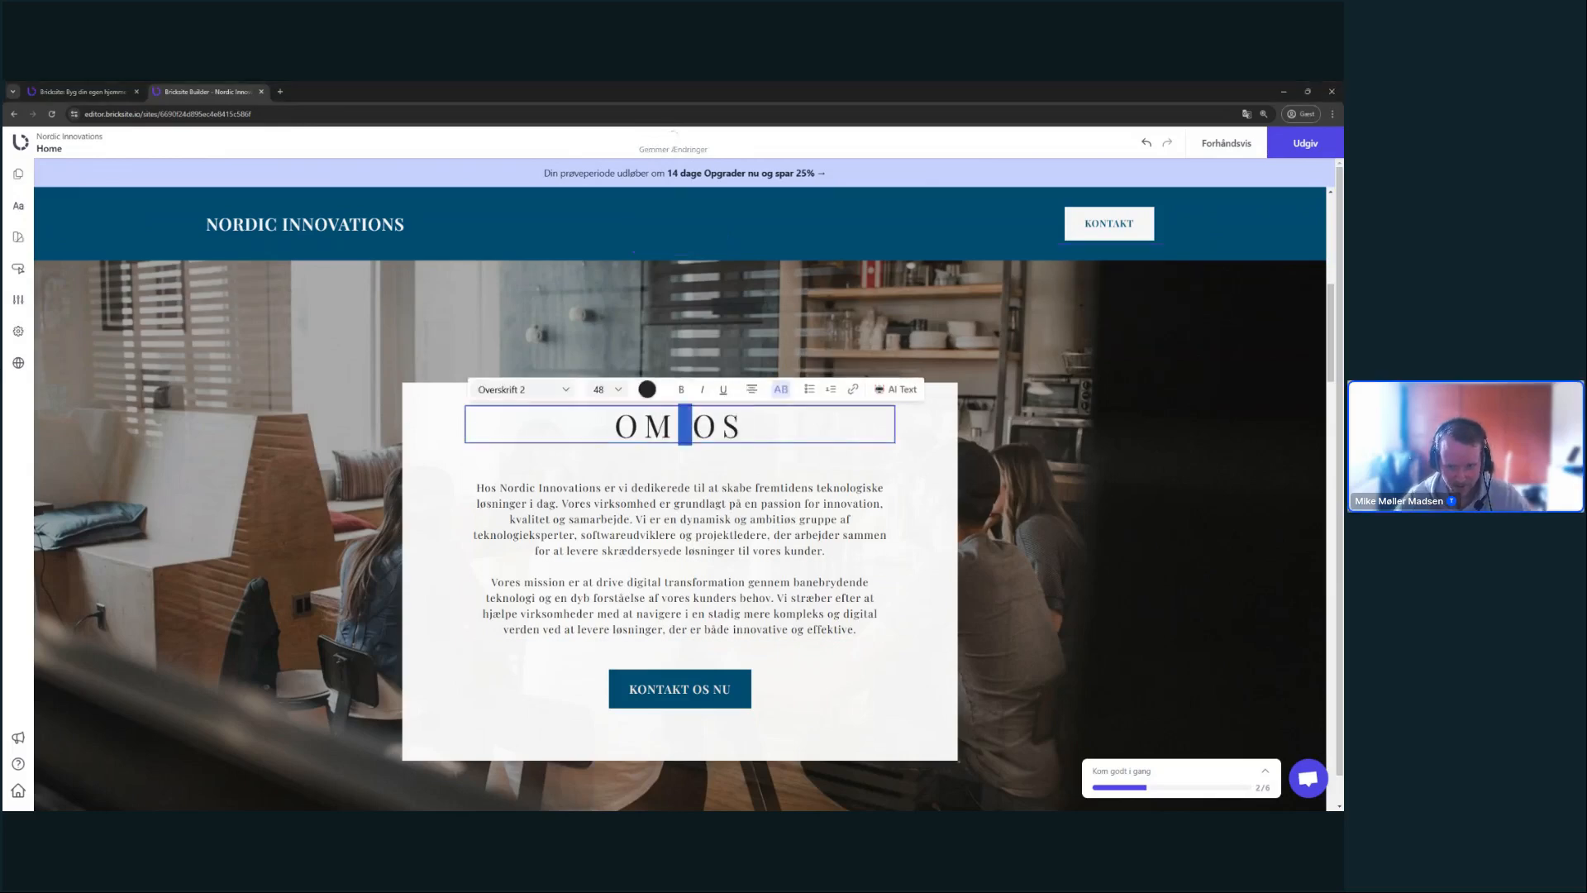
{"action": "key", "text": "BackSpace"}
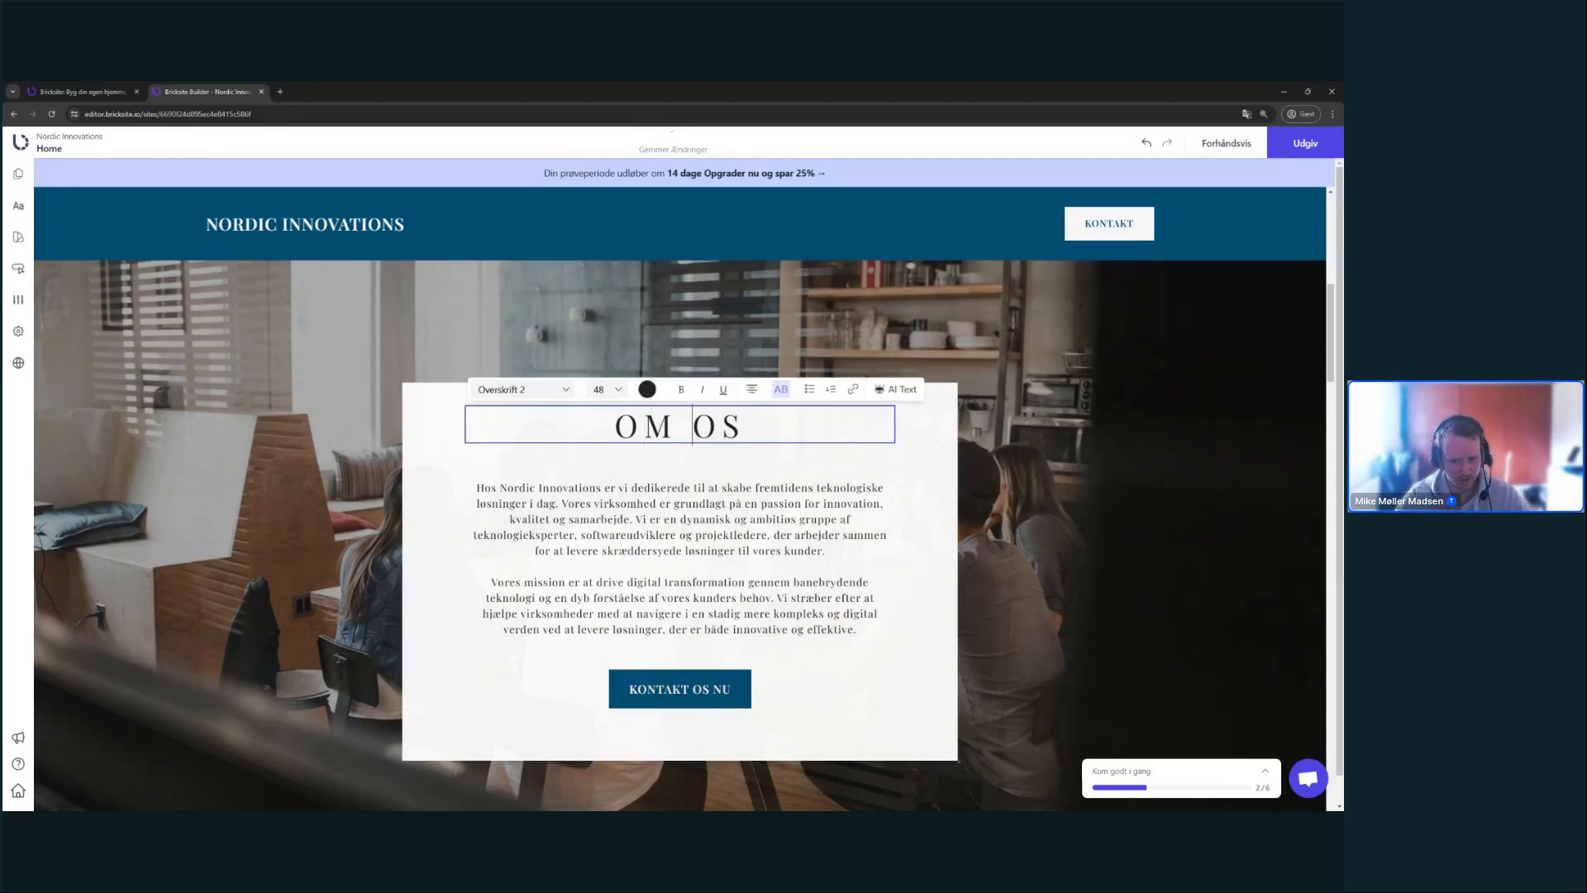
{"action": "left_click", "coordinate": [1055, 453]}
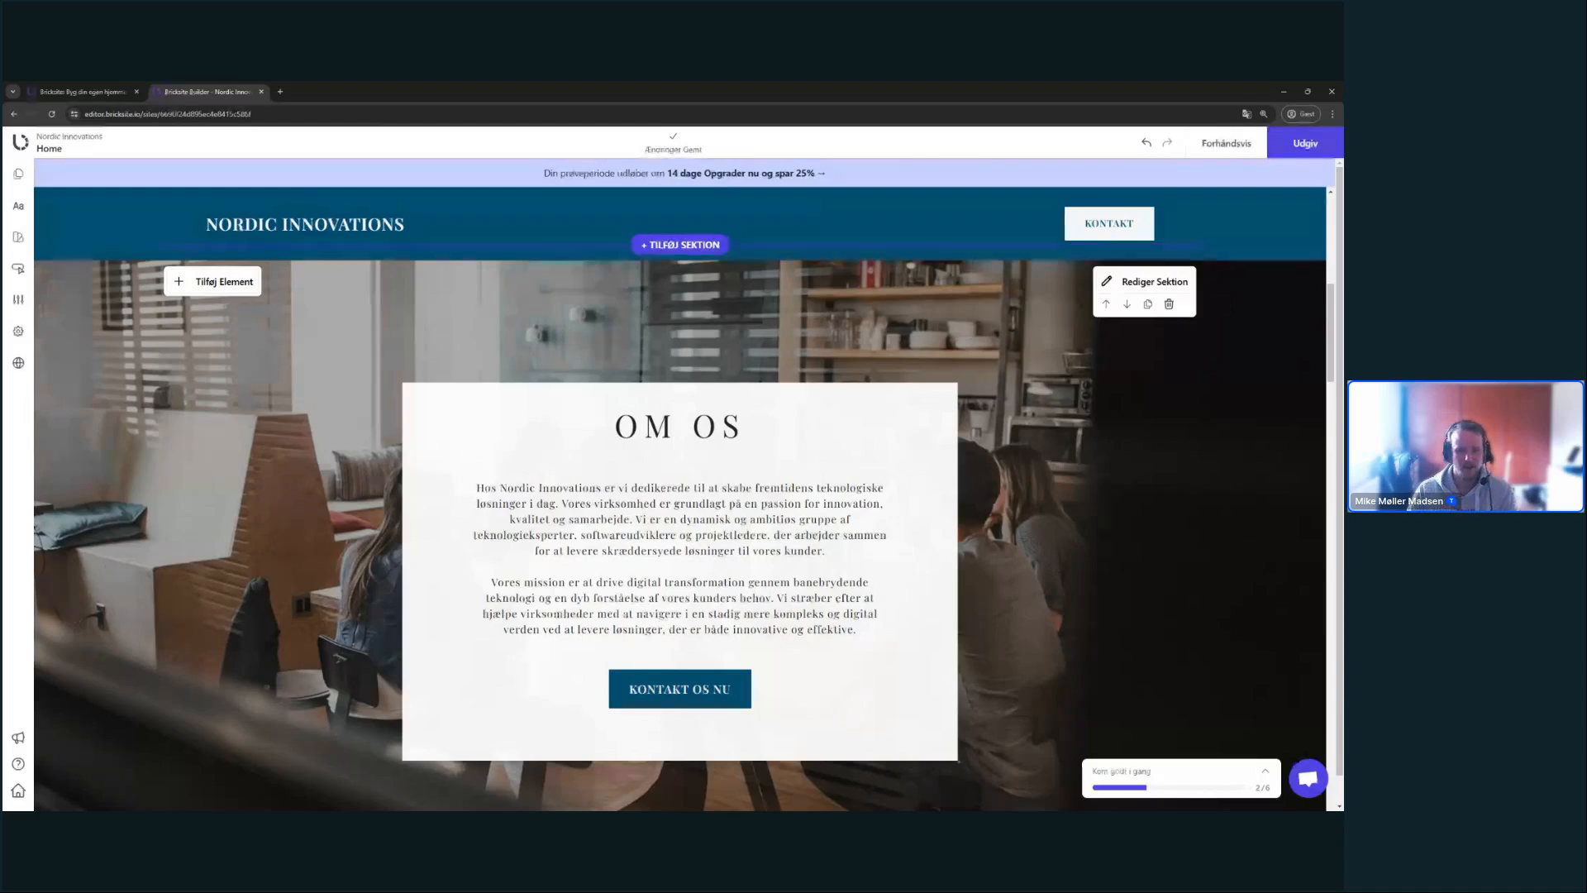
{"action": "scroll", "coordinate": [983, 398], "scroll_direction": "up", "scroll_amount": 5}
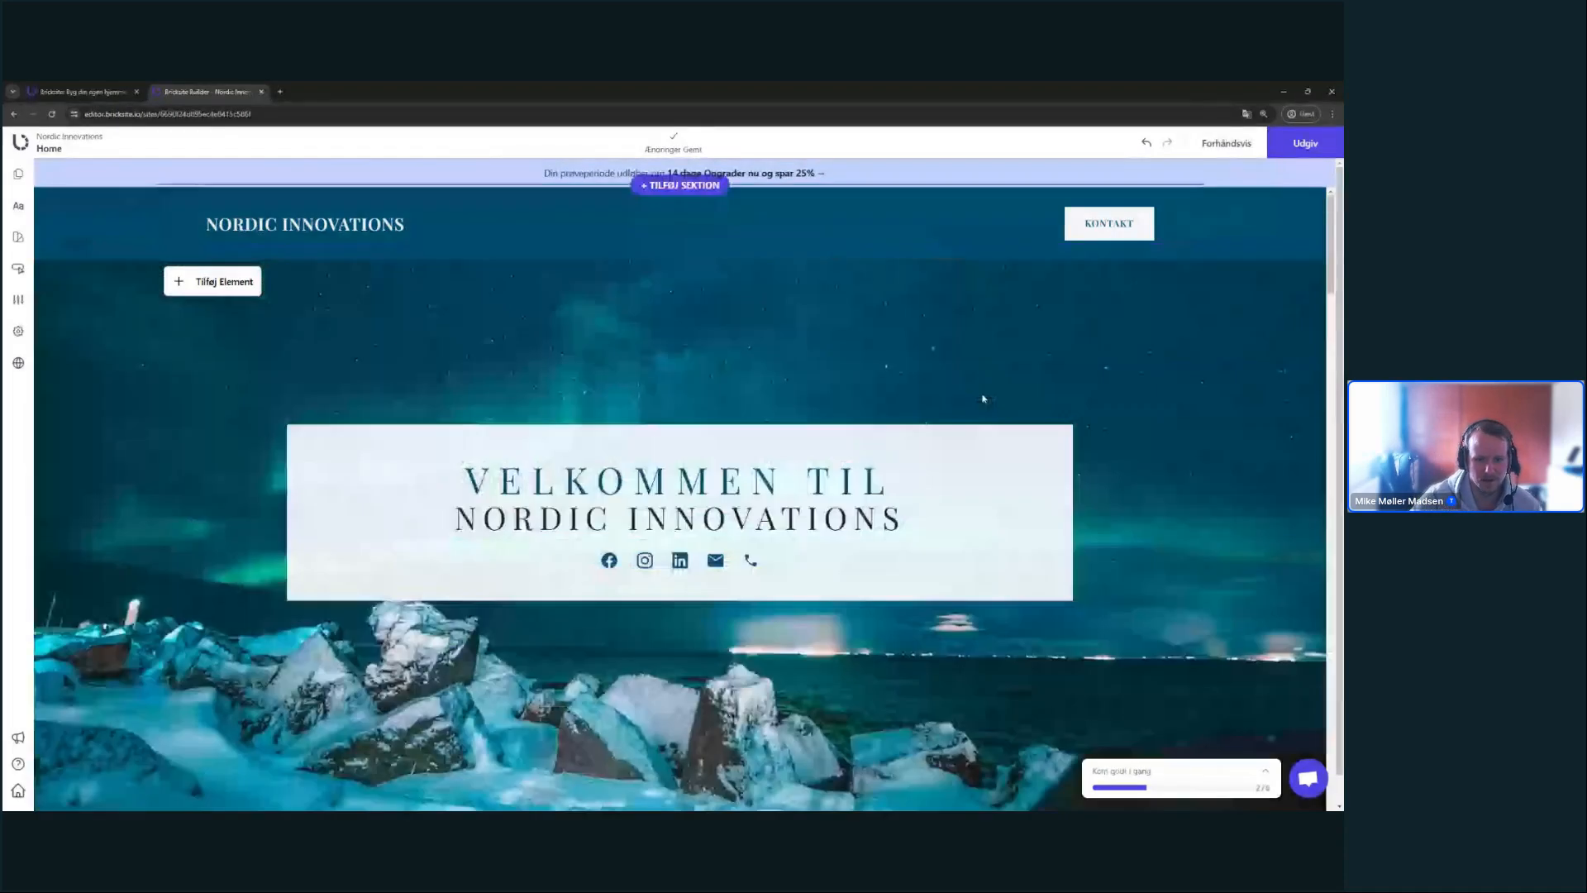
{"action": "triple_click", "coordinate": [860, 518]}
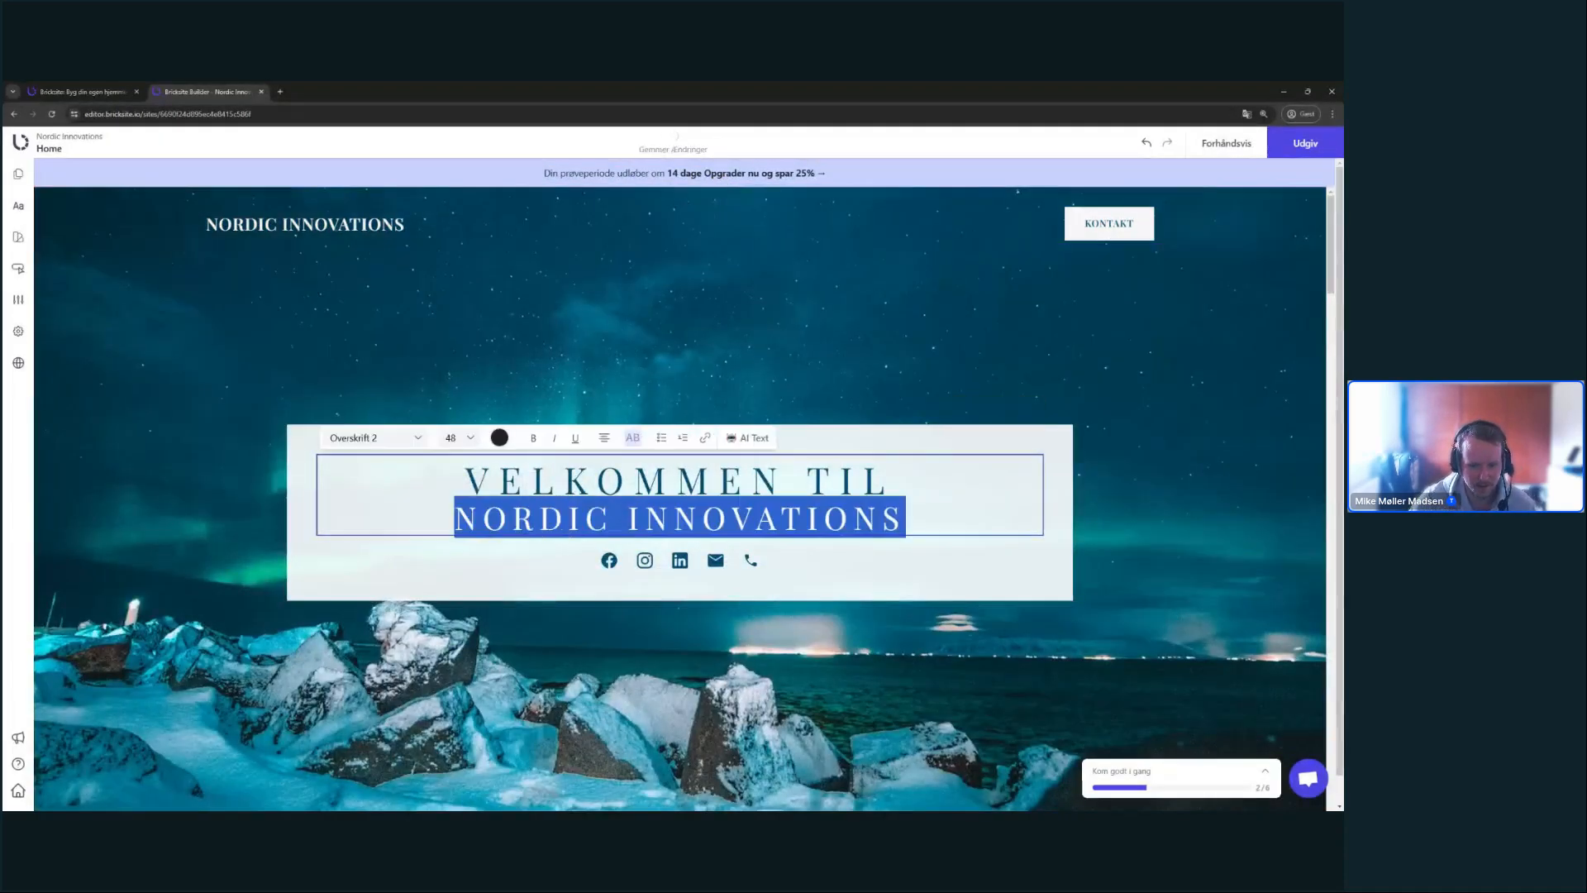
{"action": "left_click", "coordinate": [896, 486]}
{"action": "scroll", "coordinate": [1029, 502], "scroll_direction": "down", "scroll_amount": 4}
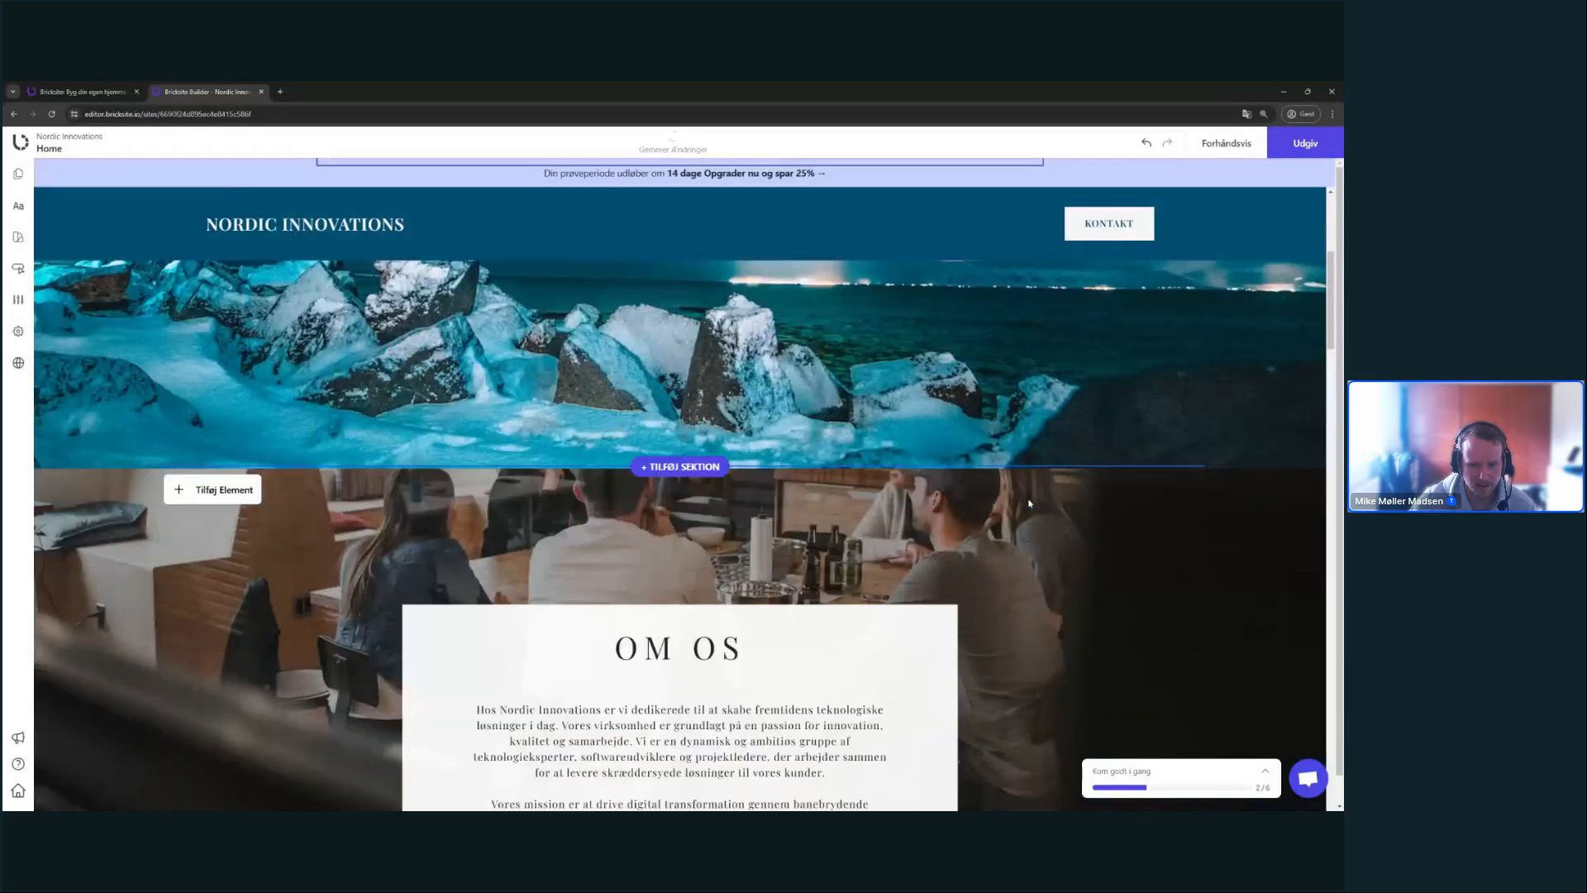
{"action": "scroll", "coordinate": [1029, 502], "scroll_direction": "down", "scroll_amount": 3}
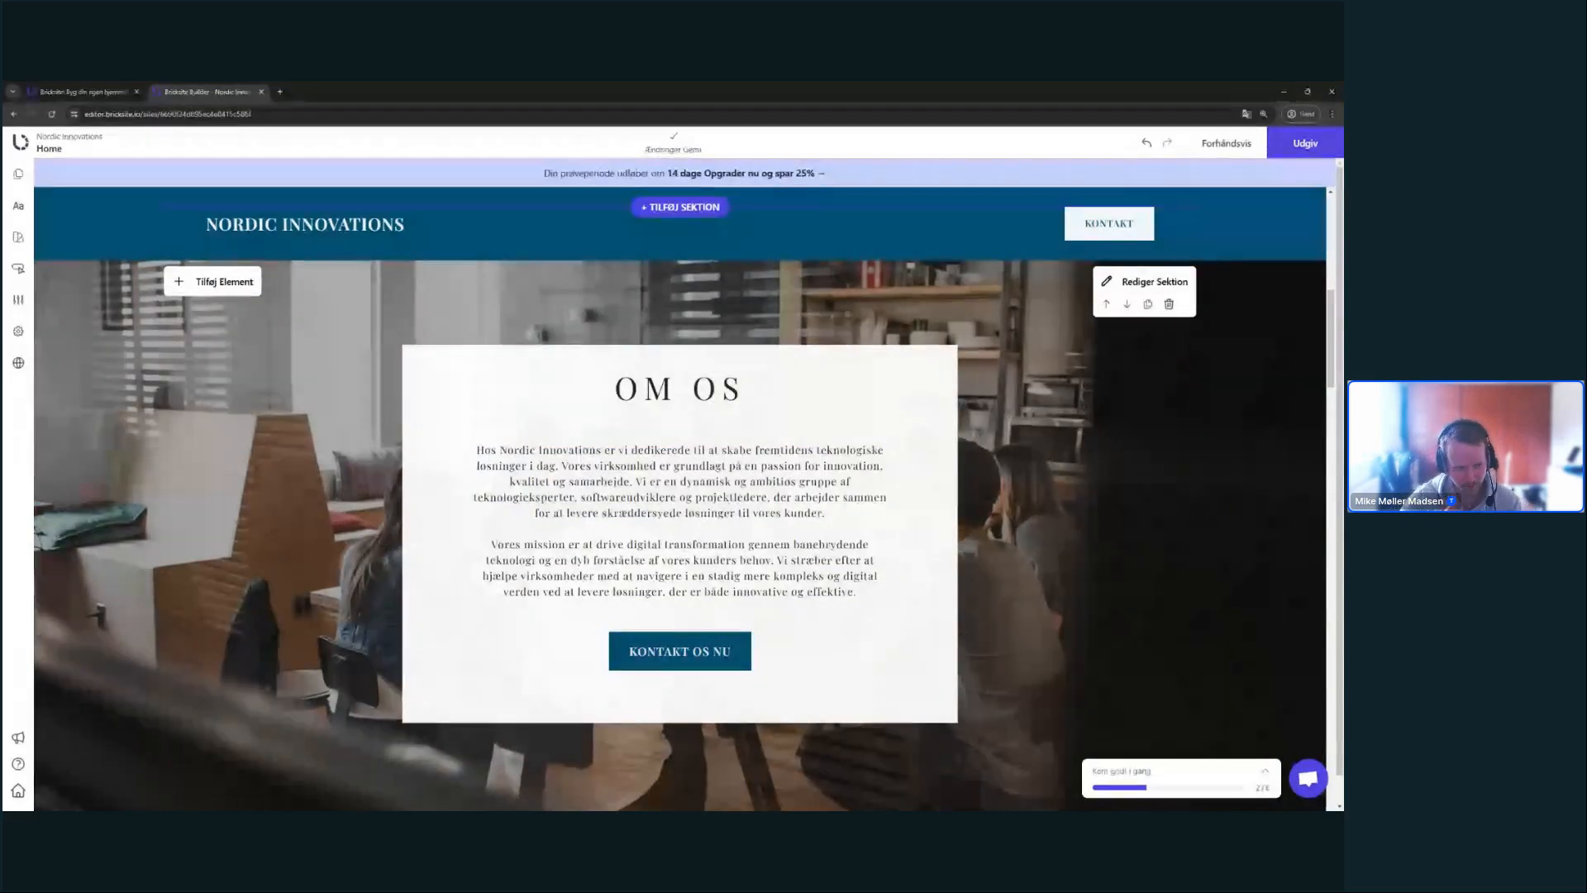
{"action": "scroll", "coordinate": [510, 479], "scroll_direction": "down", "scroll_amount": 4}
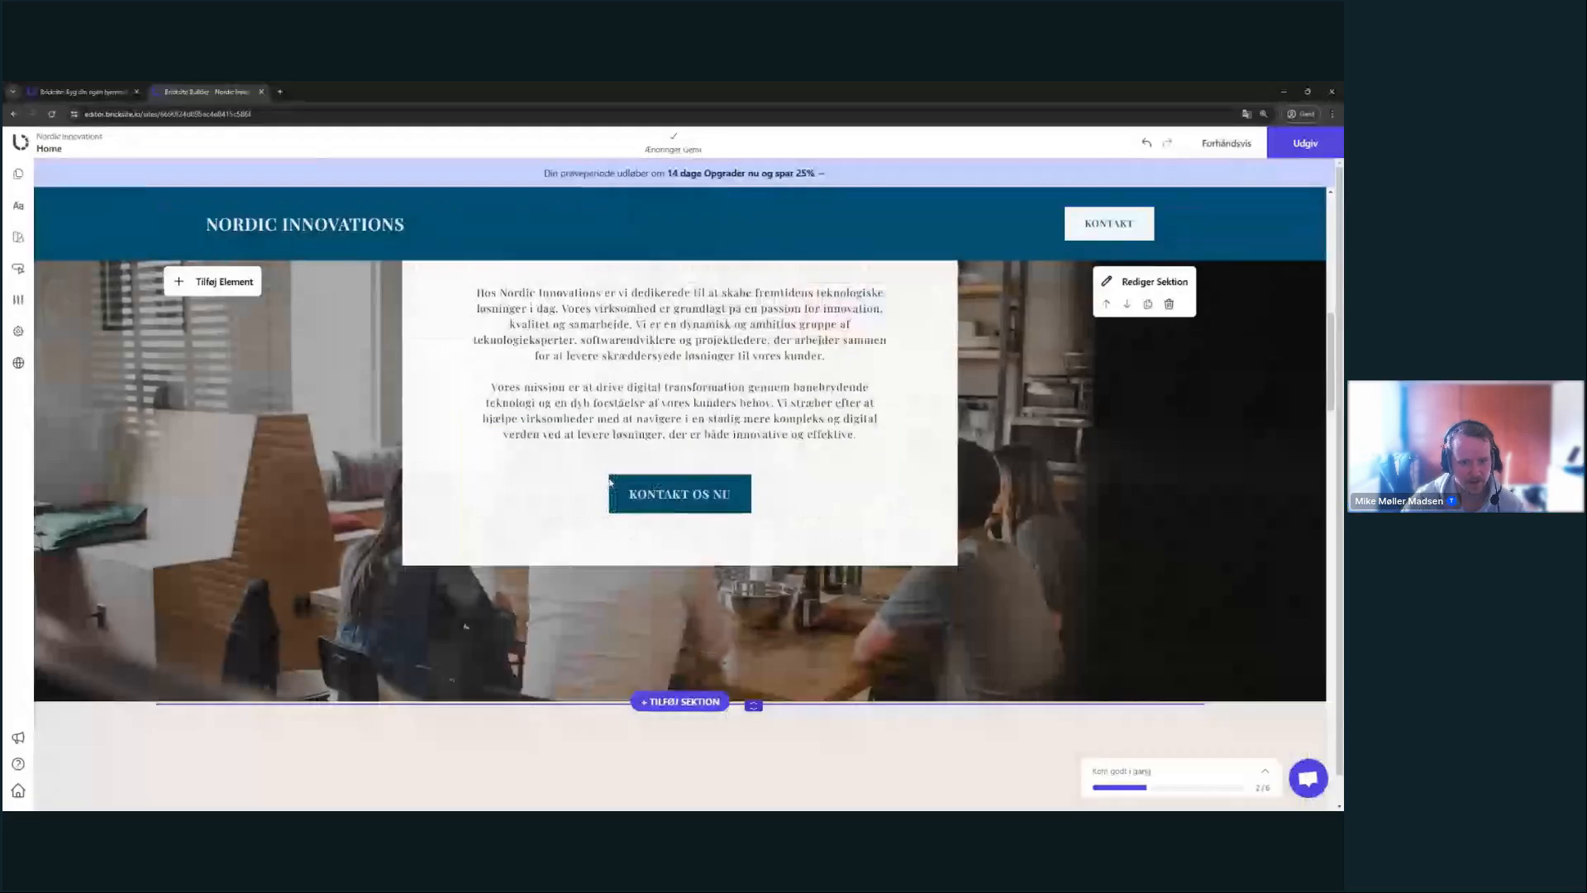
{"action": "scroll", "coordinate": [509, 479], "scroll_direction": "down", "scroll_amount": 3}
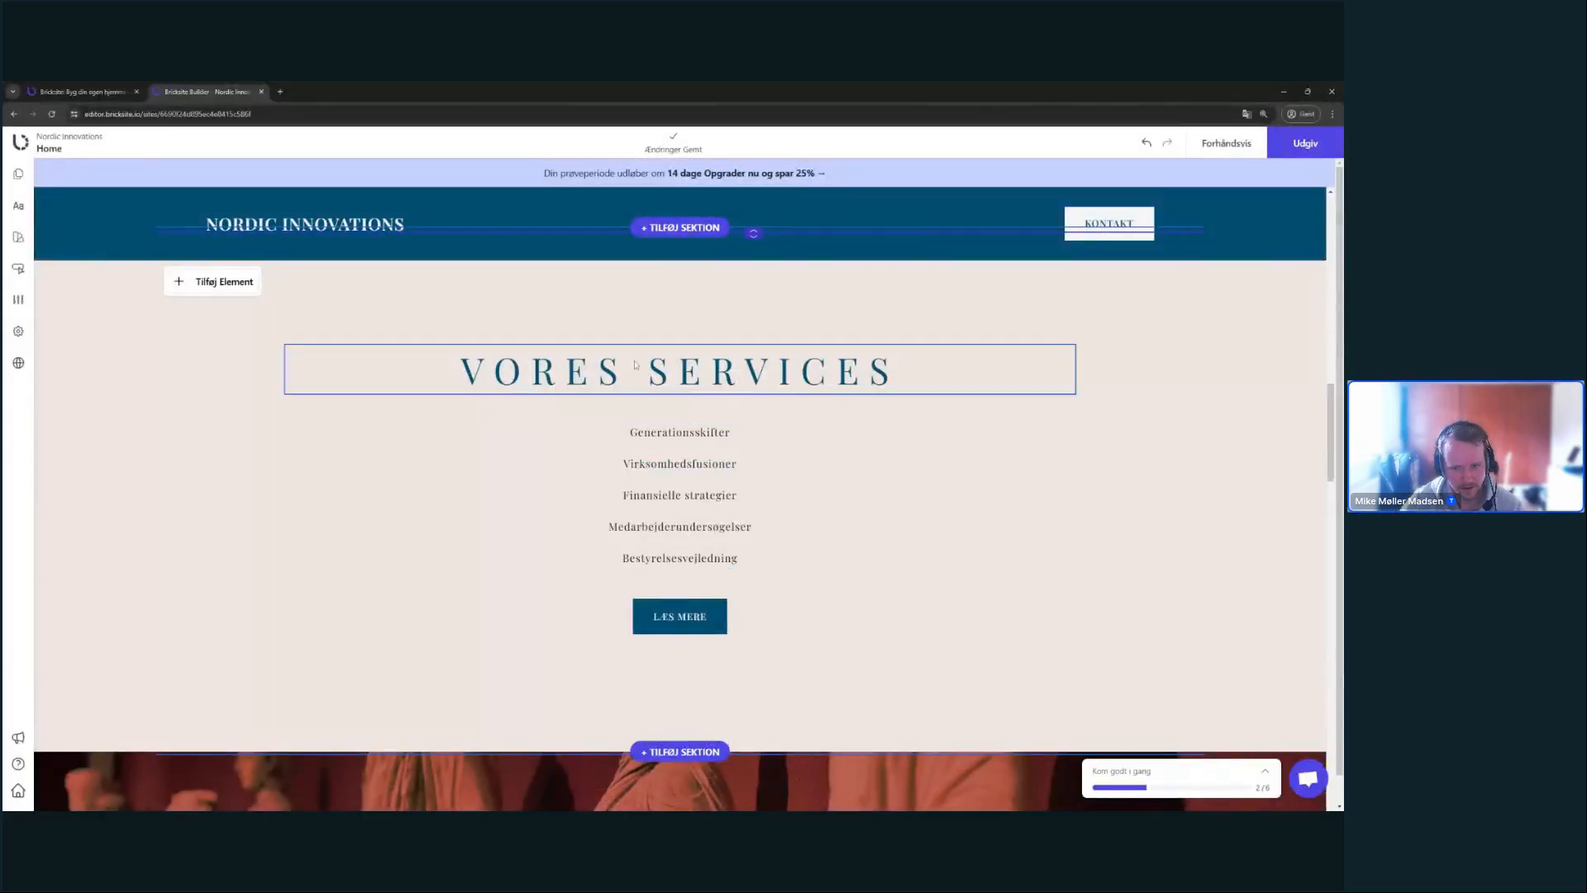
{"action": "left_click", "coordinate": [679, 463]}
{"action": "double_click", "coordinate": [679, 463]}
{"action": "left_click", "coordinate": [723, 494]}
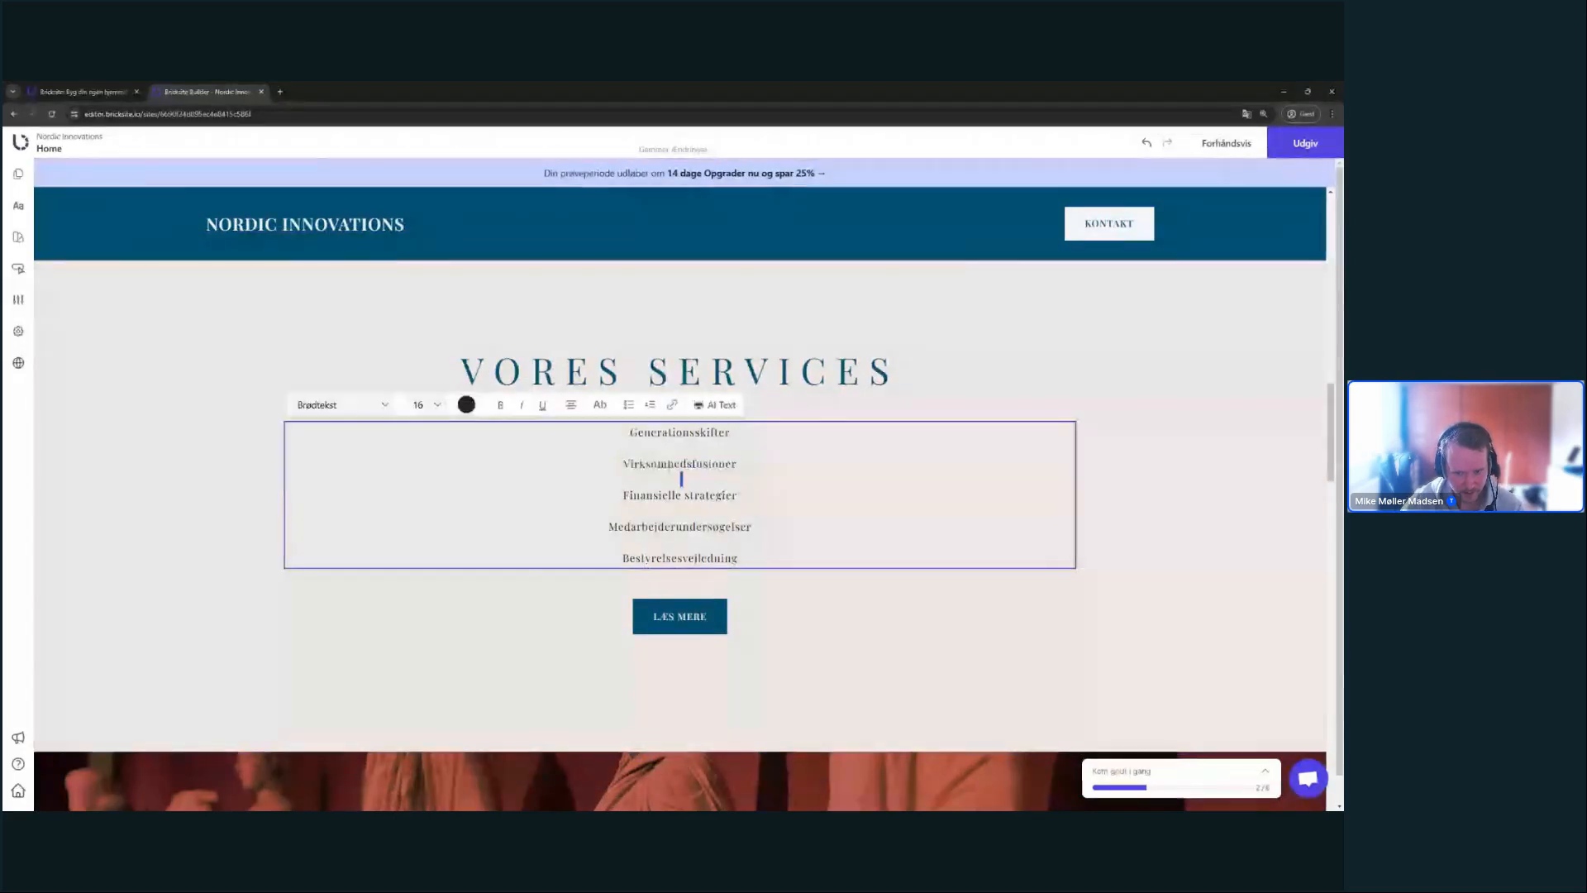
{"action": "triple_click", "coordinate": [683, 495]}
{"action": "left_click", "coordinate": [748, 525]}
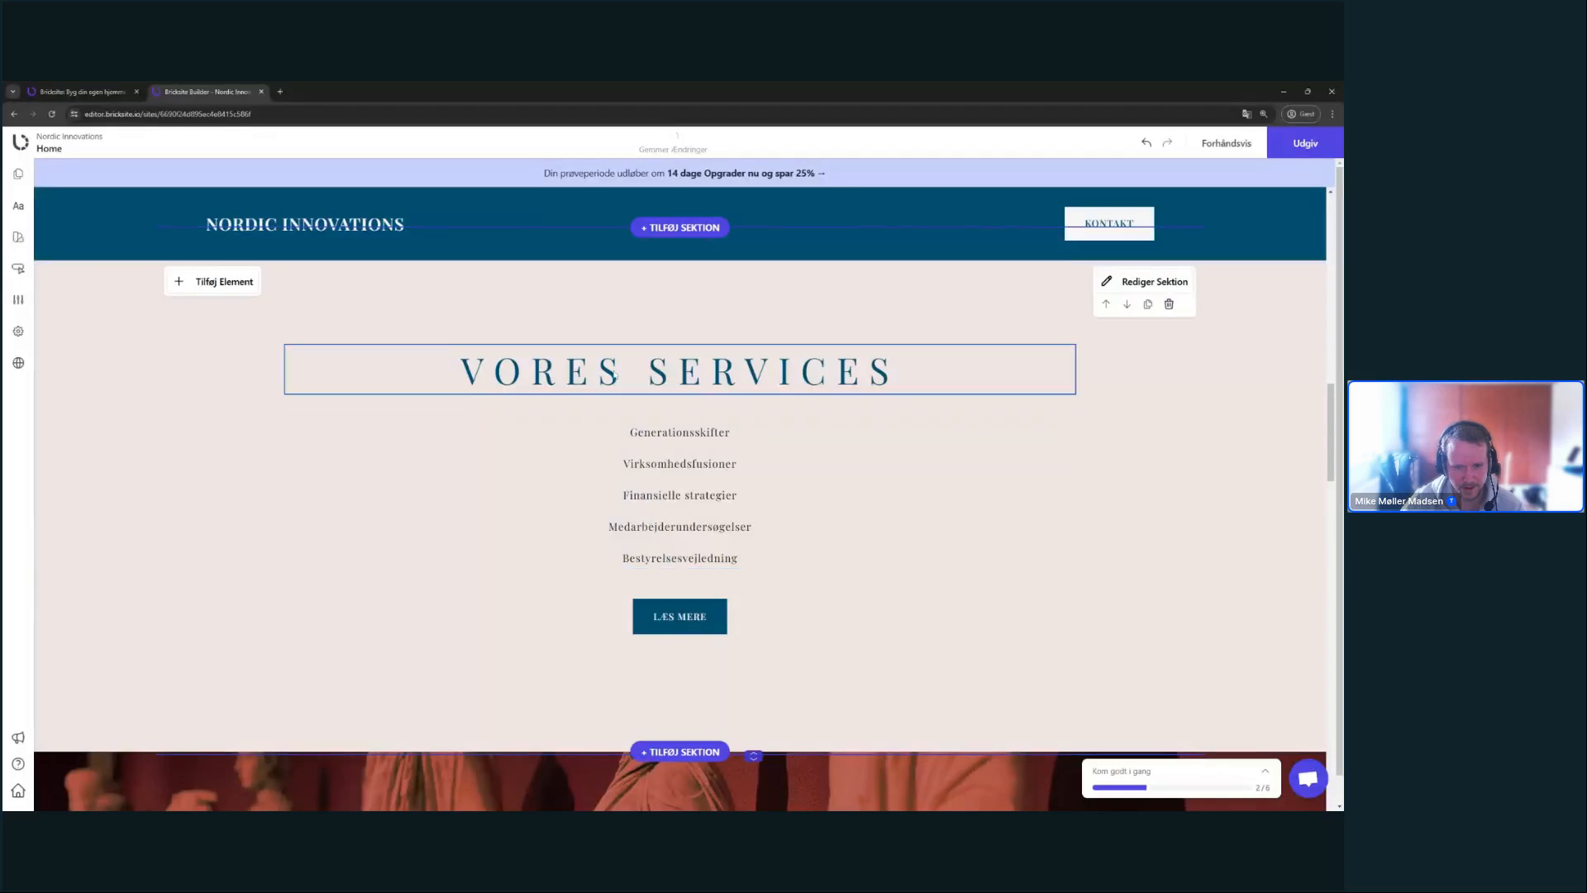
{"action": "scroll", "coordinate": [744, 413], "scroll_direction": "up", "scroll_amount": 1}
- Insert the dark blue Kunder logo template 'VI HAR HJULPET DISSE BRANDS' above Vores Services
{"action": "left_click", "coordinate": [693, 278]}
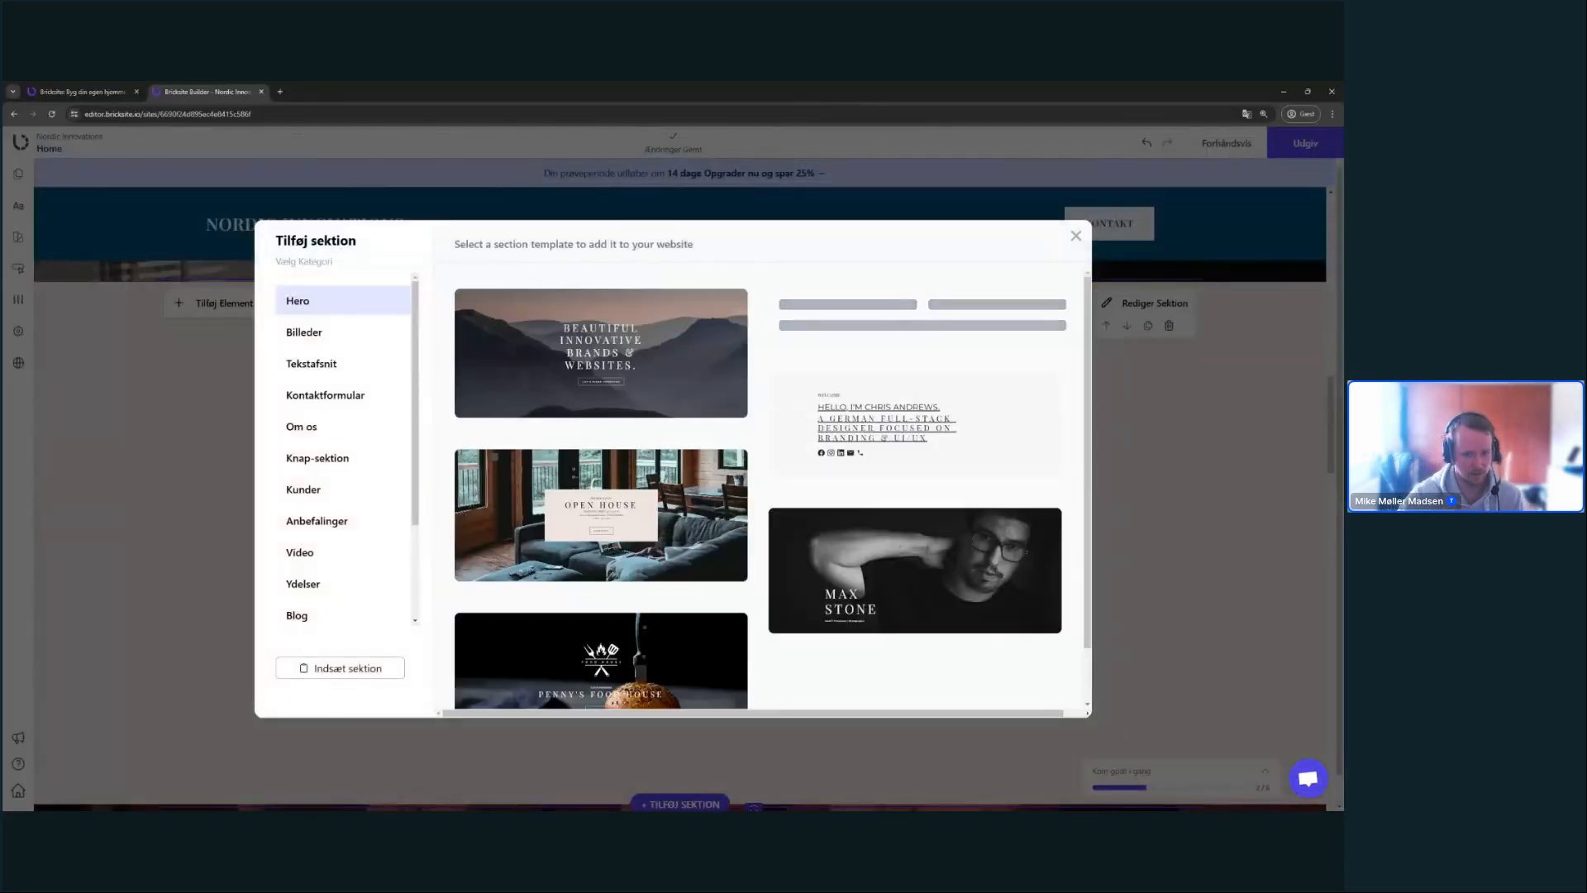
{"action": "left_click", "coordinate": [369, 581]}
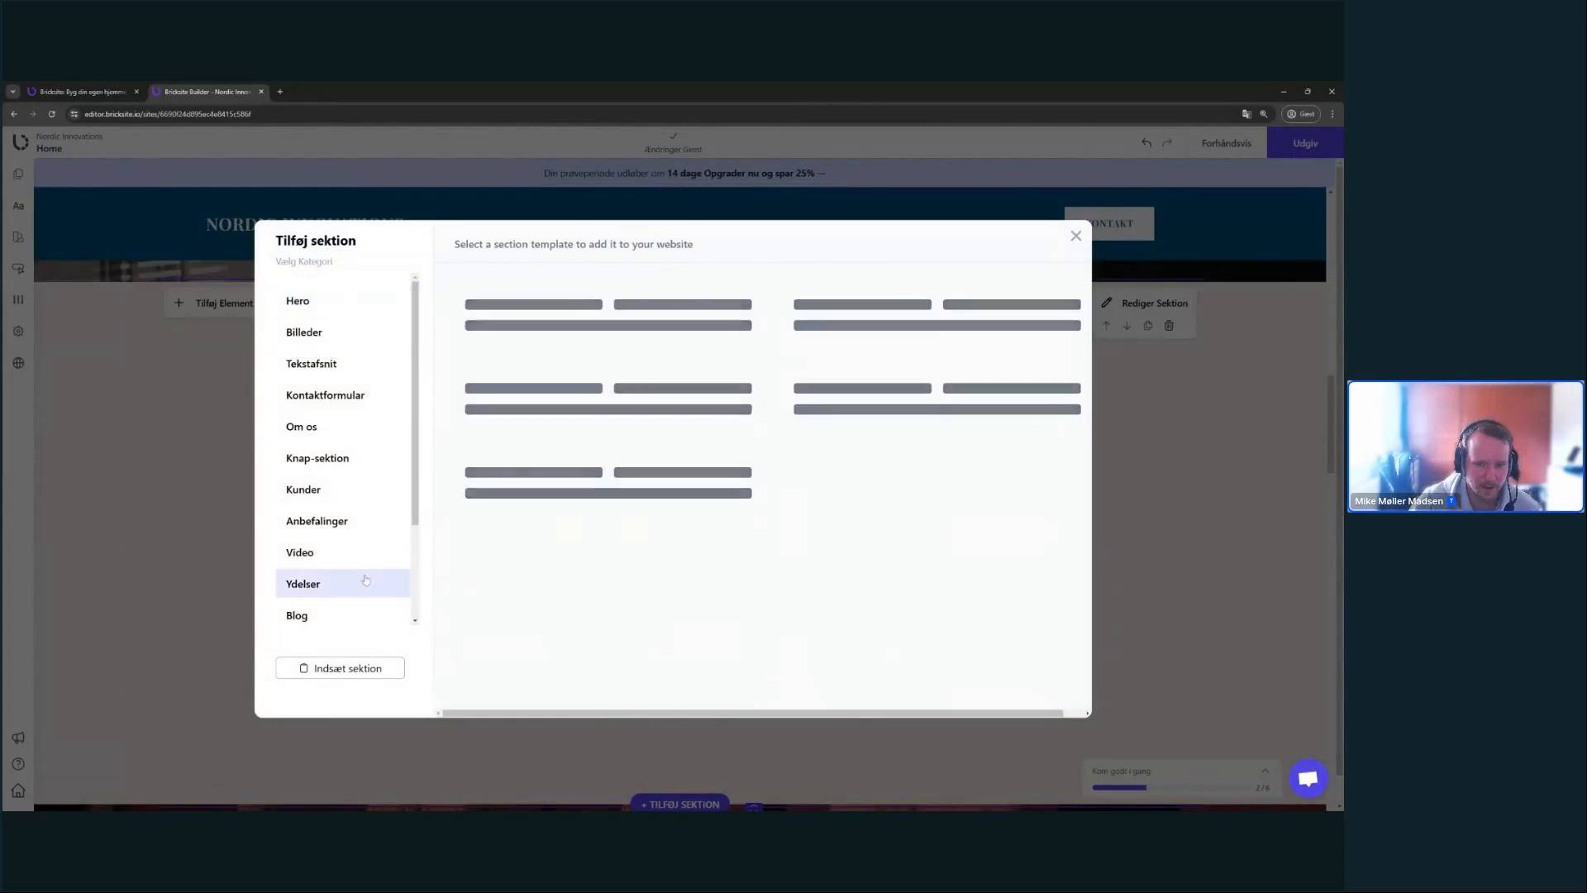
{"action": "scroll", "coordinate": [799, 549], "scroll_direction": "down", "scroll_amount": 1}
{"action": "scroll", "coordinate": [798, 545], "scroll_direction": "up", "scroll_amount": 1}
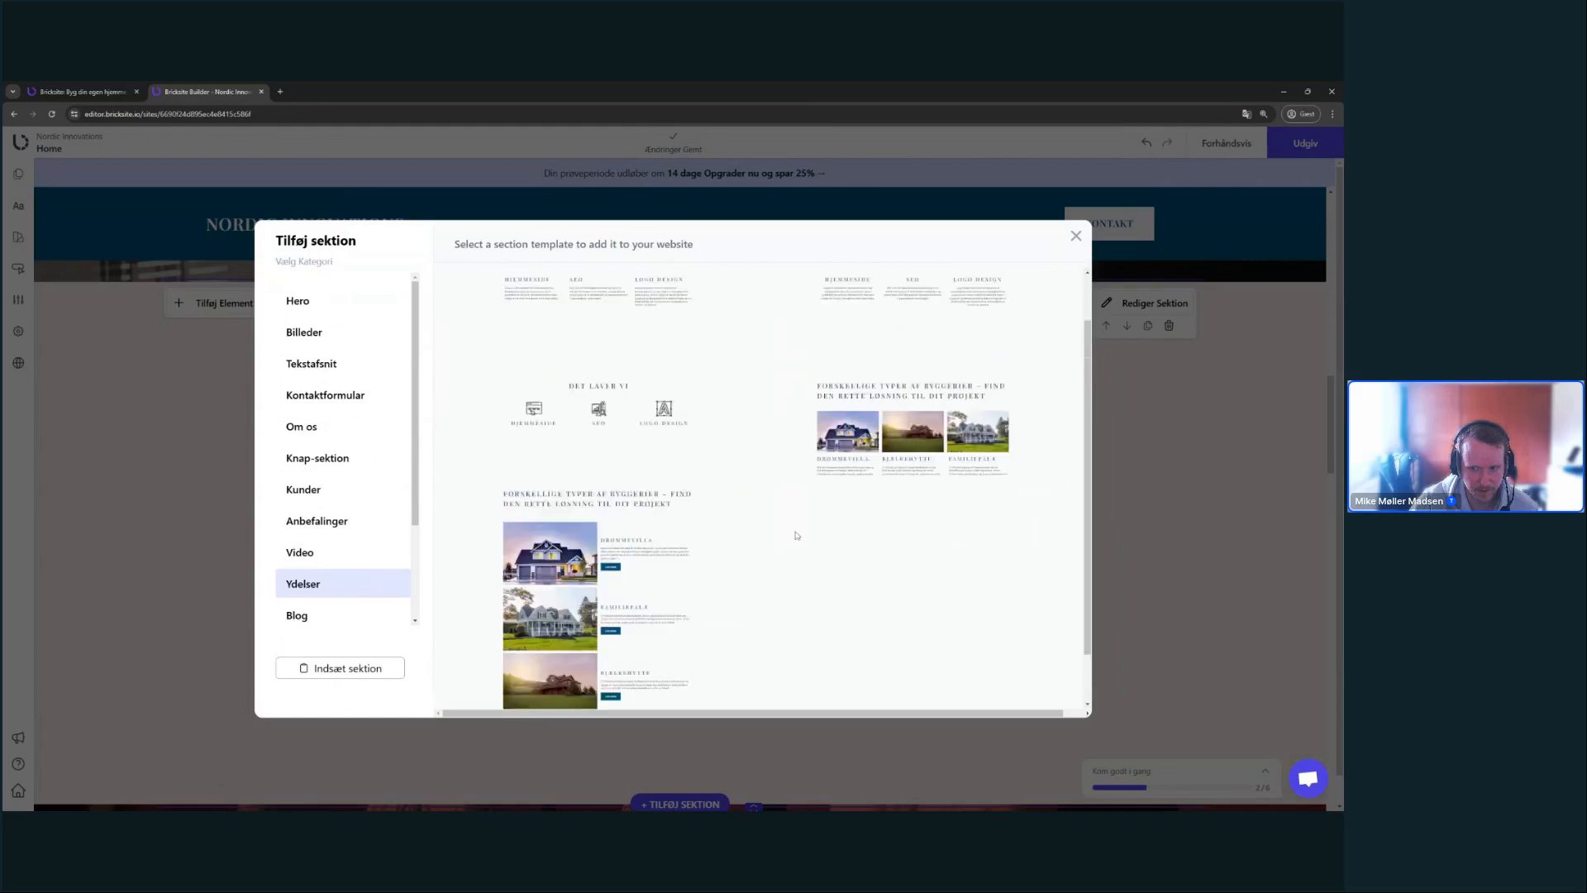
{"action": "scroll", "coordinate": [400, 438], "scroll_direction": "down", "scroll_amount": 2}
{"action": "scroll", "coordinate": [399, 438], "scroll_direction": "down", "scroll_amount": 2}
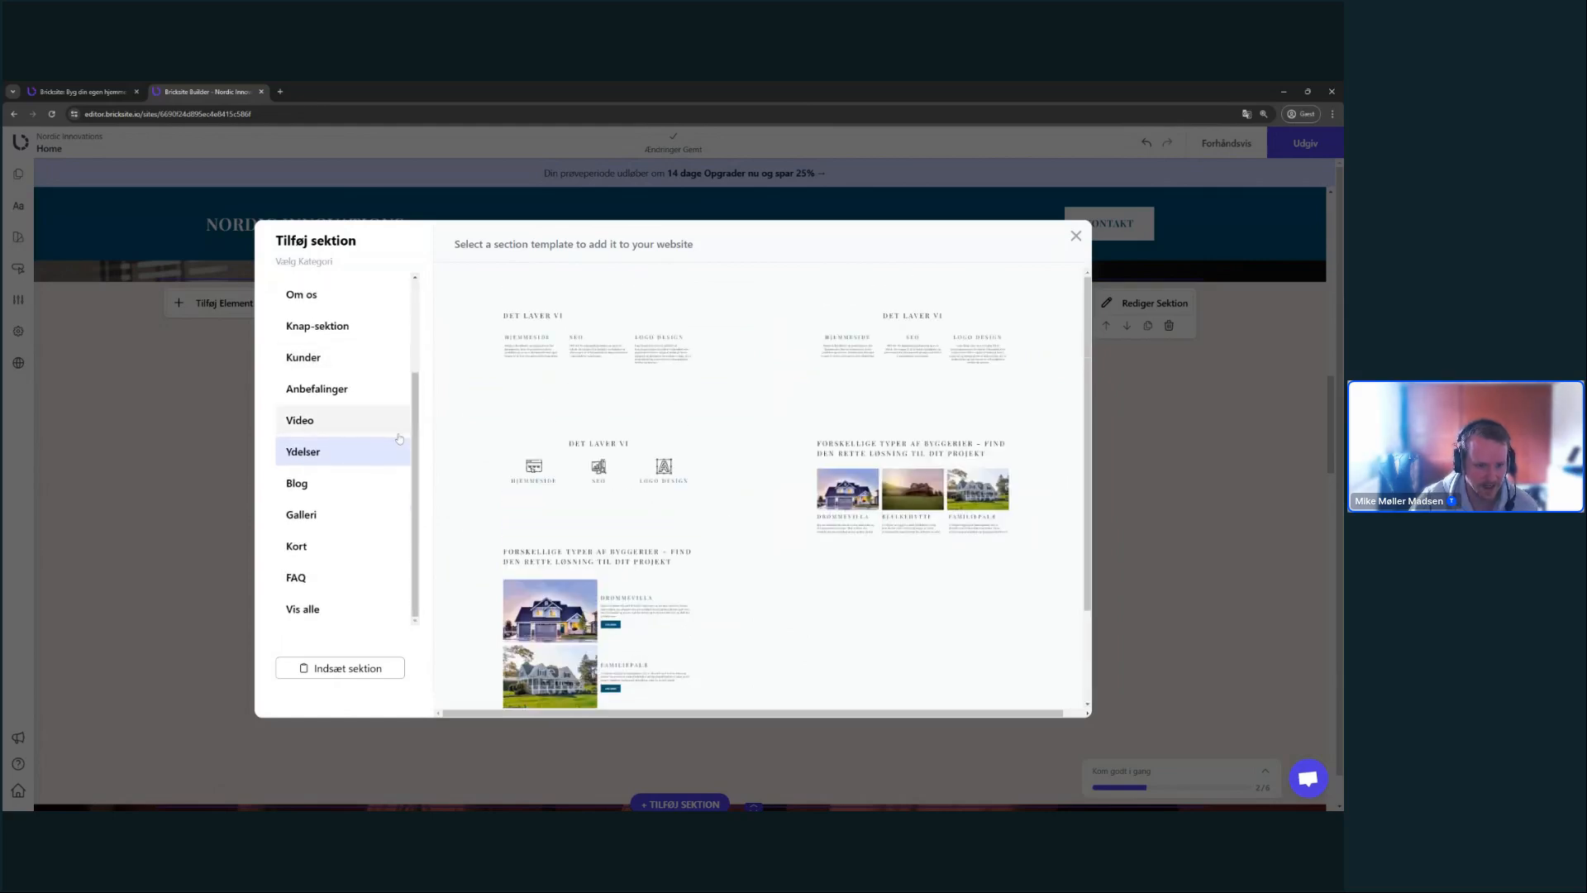
{"action": "scroll", "coordinate": [355, 421], "scroll_direction": "up", "scroll_amount": 4}
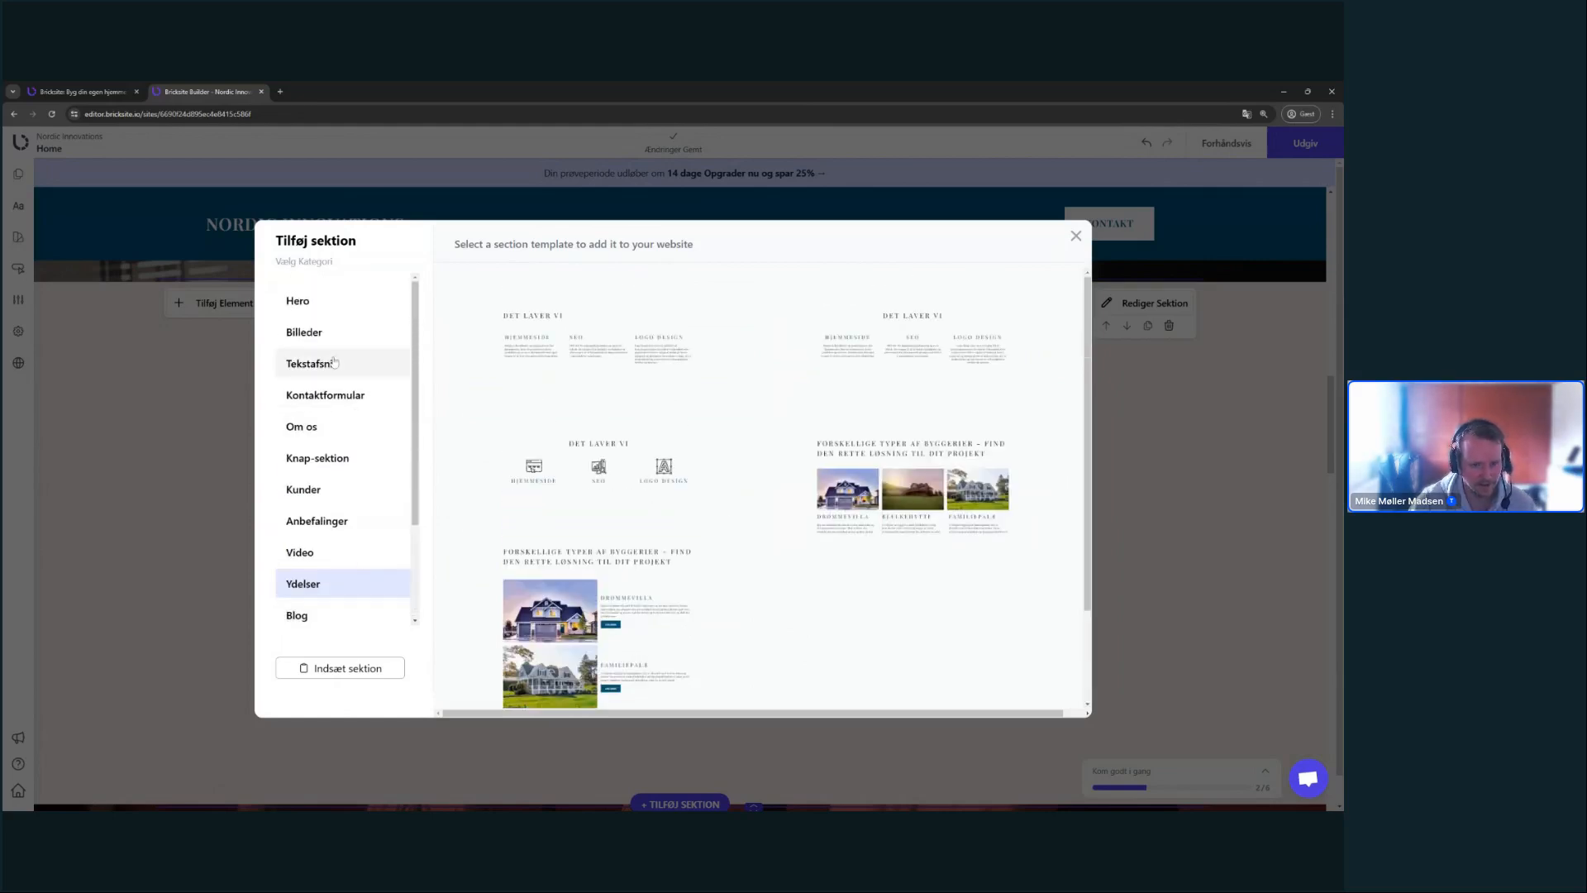
{"action": "left_click", "coordinate": [341, 529]}
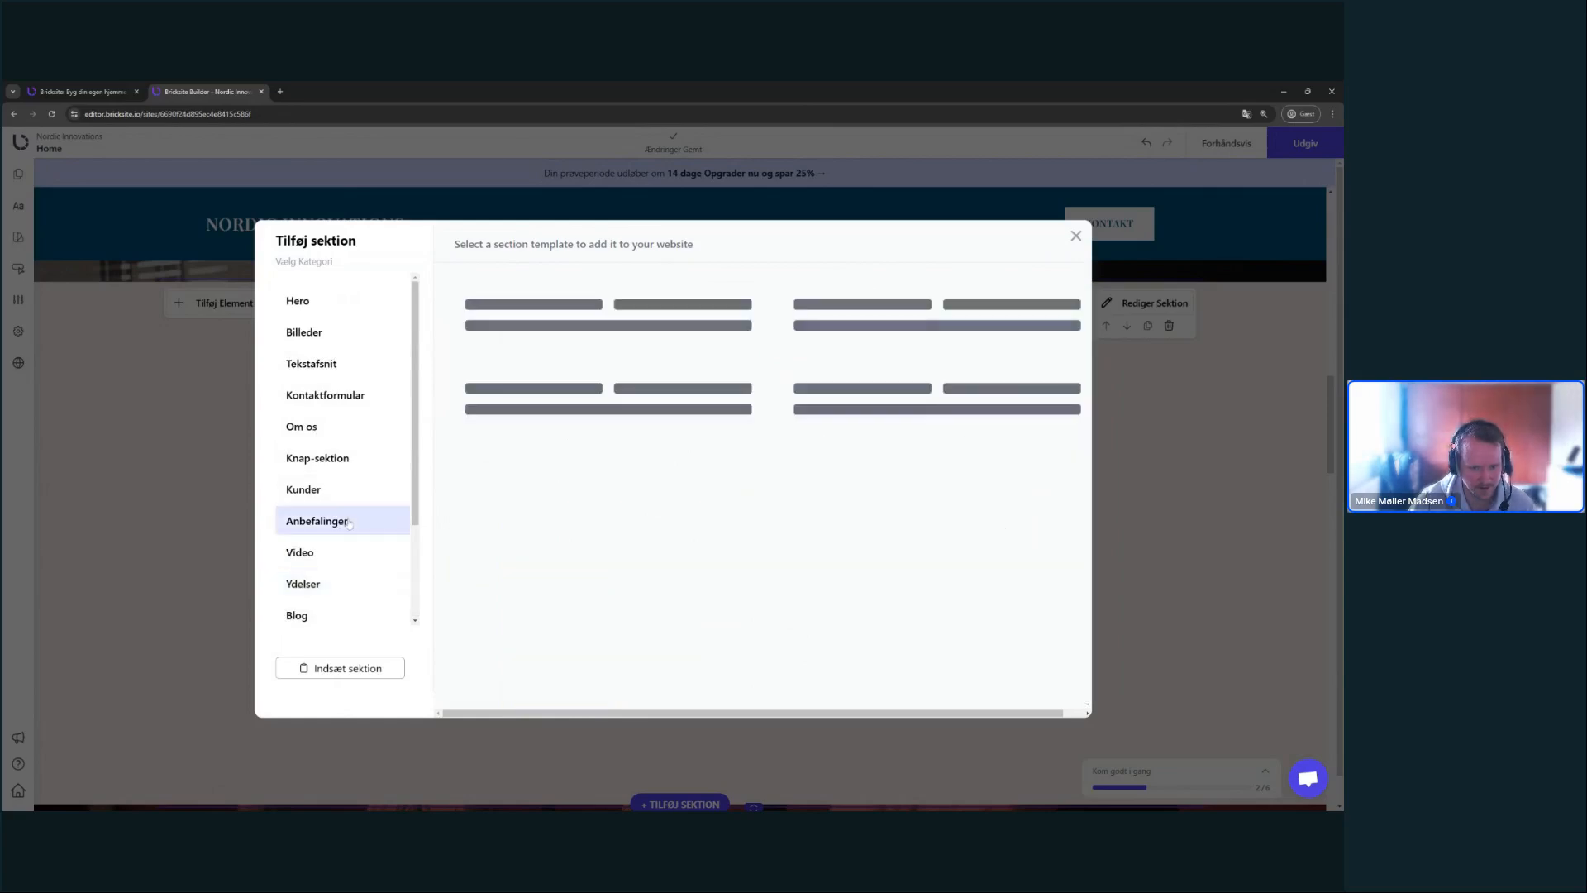
{"action": "left_click", "coordinate": [365, 499]}
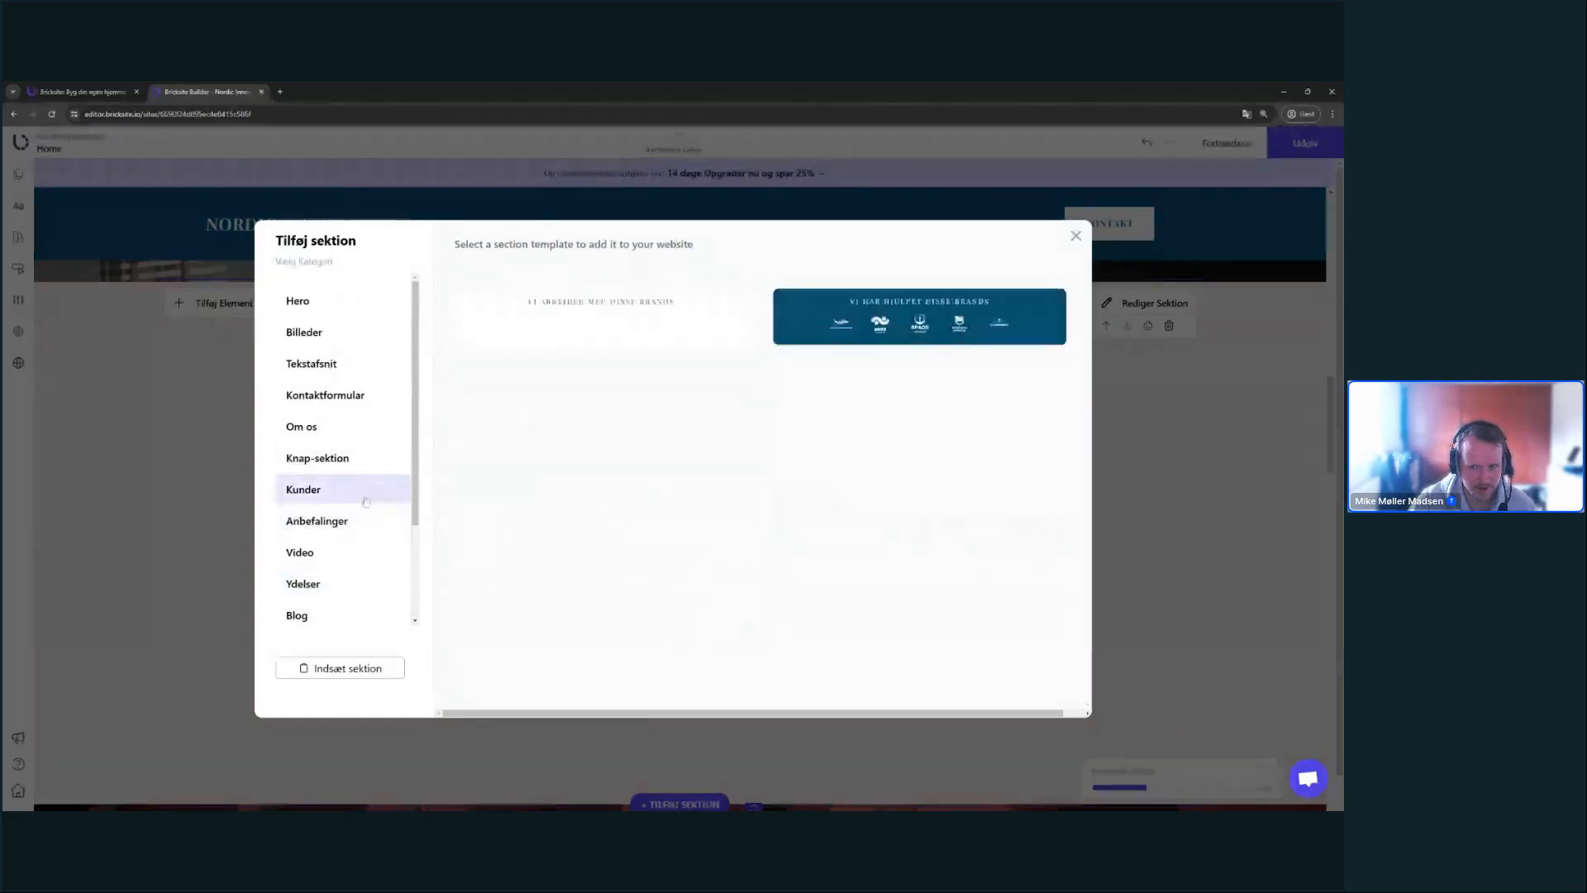
{"action": "left_click", "coordinate": [1037, 322]}
{"action": "scroll", "coordinate": [1183, 481], "scroll_direction": "up", "scroll_amount": 3}
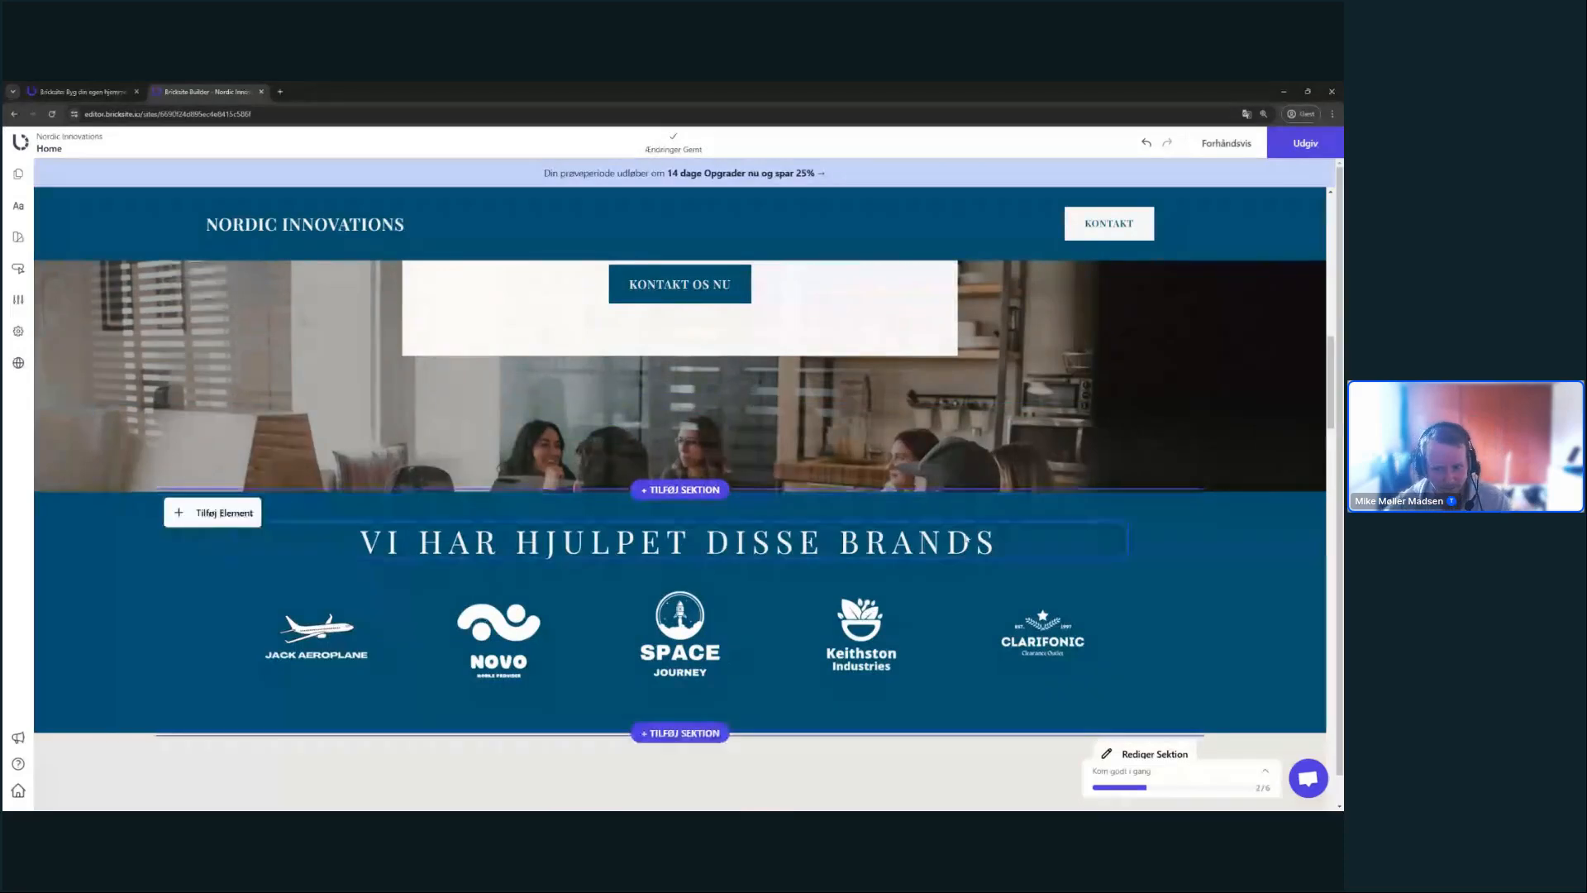
{"action": "double_click", "coordinate": [967, 540]}
{"action": "left_click", "coordinate": [1267, 556]}
{"action": "scroll", "coordinate": [983, 582], "scroll_direction": "up", "scroll_amount": 2}
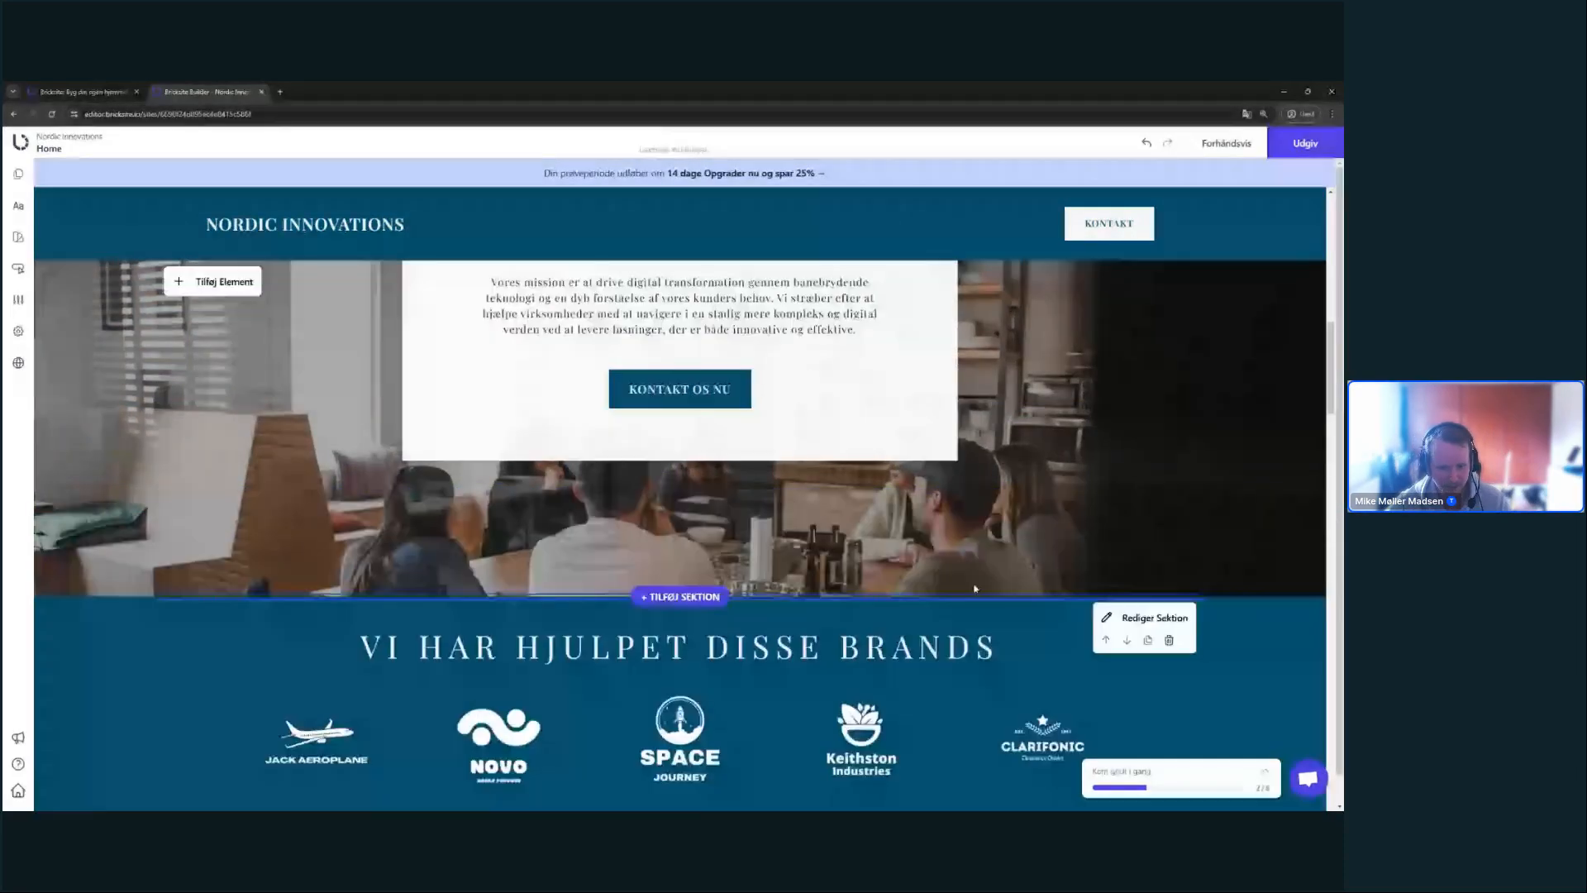
{"action": "scroll", "coordinate": [973, 589], "scroll_direction": "down", "scroll_amount": 2}
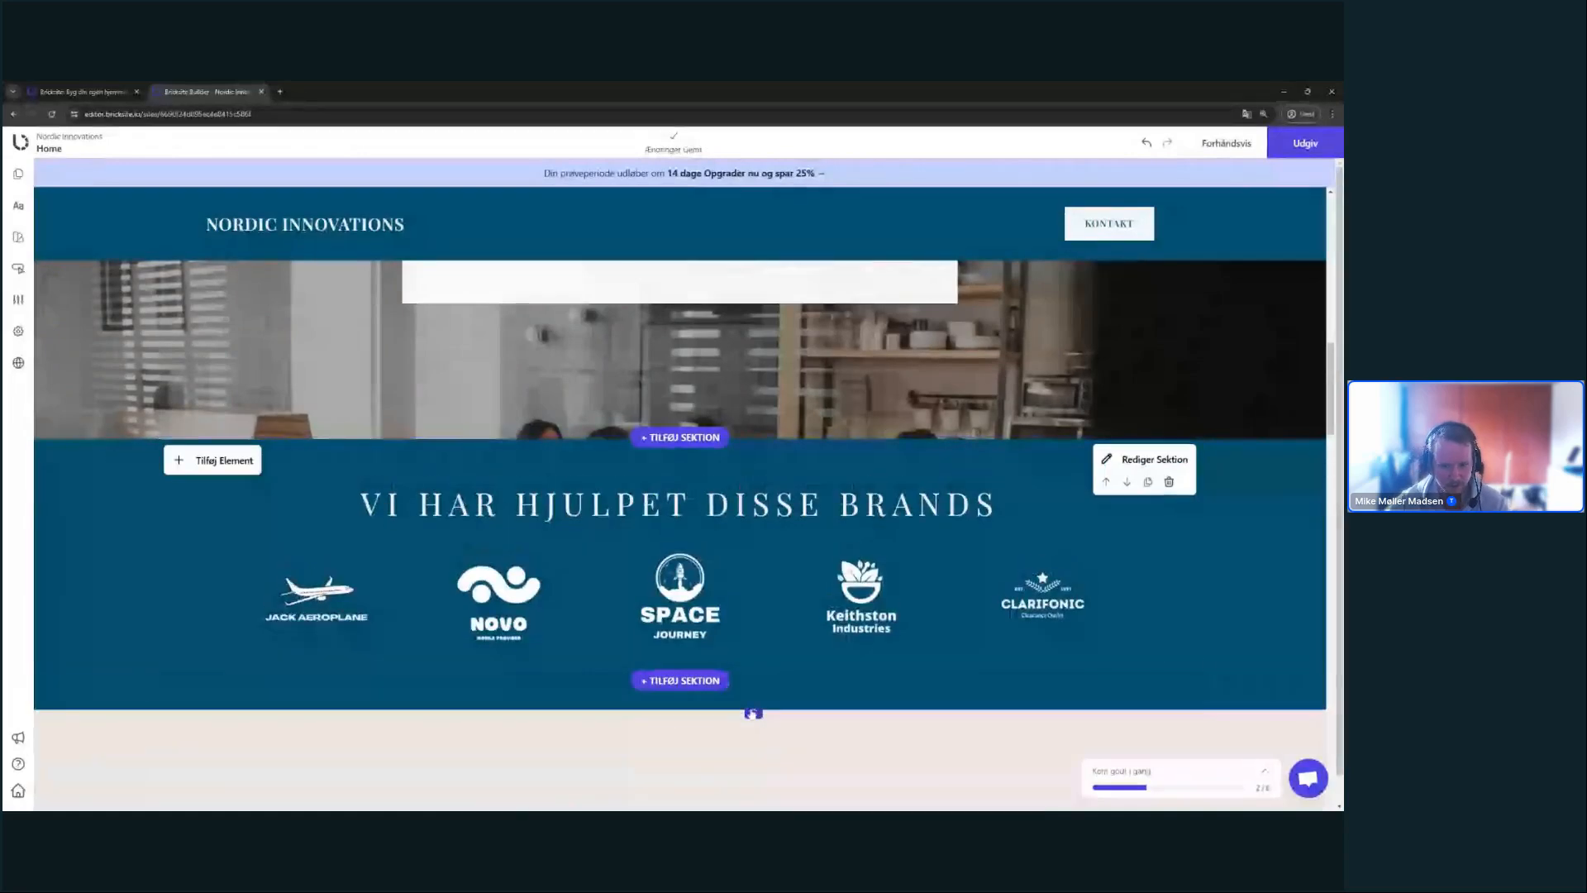
{"action": "scroll", "coordinate": [1183, 699], "scroll_direction": "up", "scroll_amount": 2}
{"action": "scroll", "coordinate": [1108, 681], "scroll_direction": "up", "scroll_amount": 6}
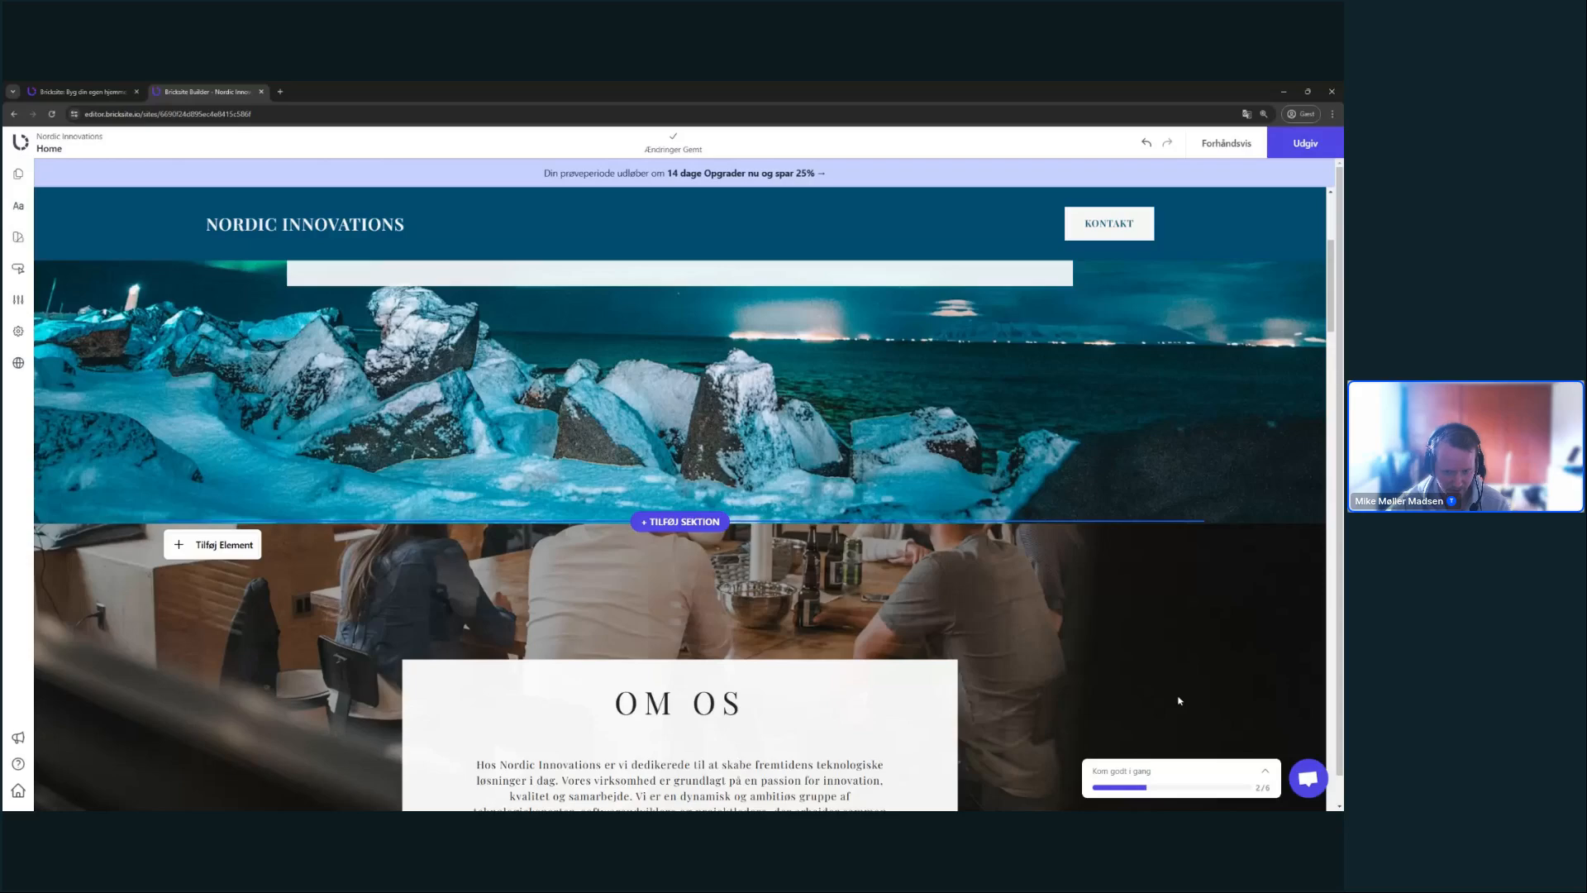
{"action": "scroll", "coordinate": [1109, 680], "scroll_direction": "down", "scroll_amount": 7}
{"action": "scroll", "coordinate": [1075, 682], "scroll_direction": "down", "scroll_amount": 4}
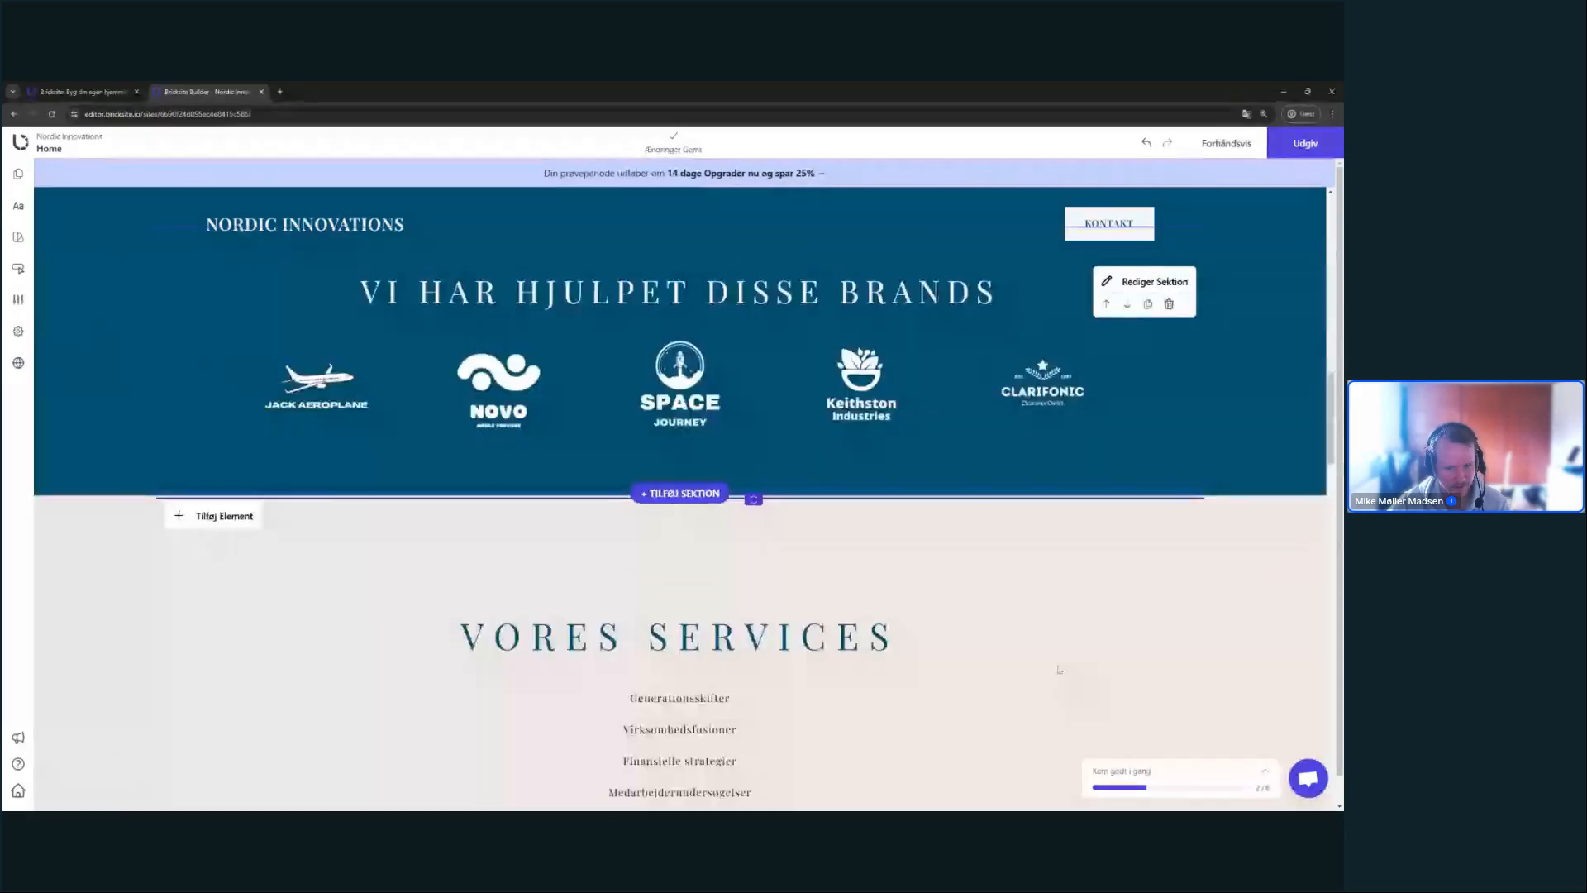
{"action": "scroll", "coordinate": [1070, 628], "scroll_direction": "down", "scroll_amount": 3}
{"action": "scroll", "coordinate": [1077, 587], "scroll_direction": "up", "scroll_amount": 5}
{"action": "scroll", "coordinate": [1077, 589], "scroll_direction": "down", "scroll_amount": 6}
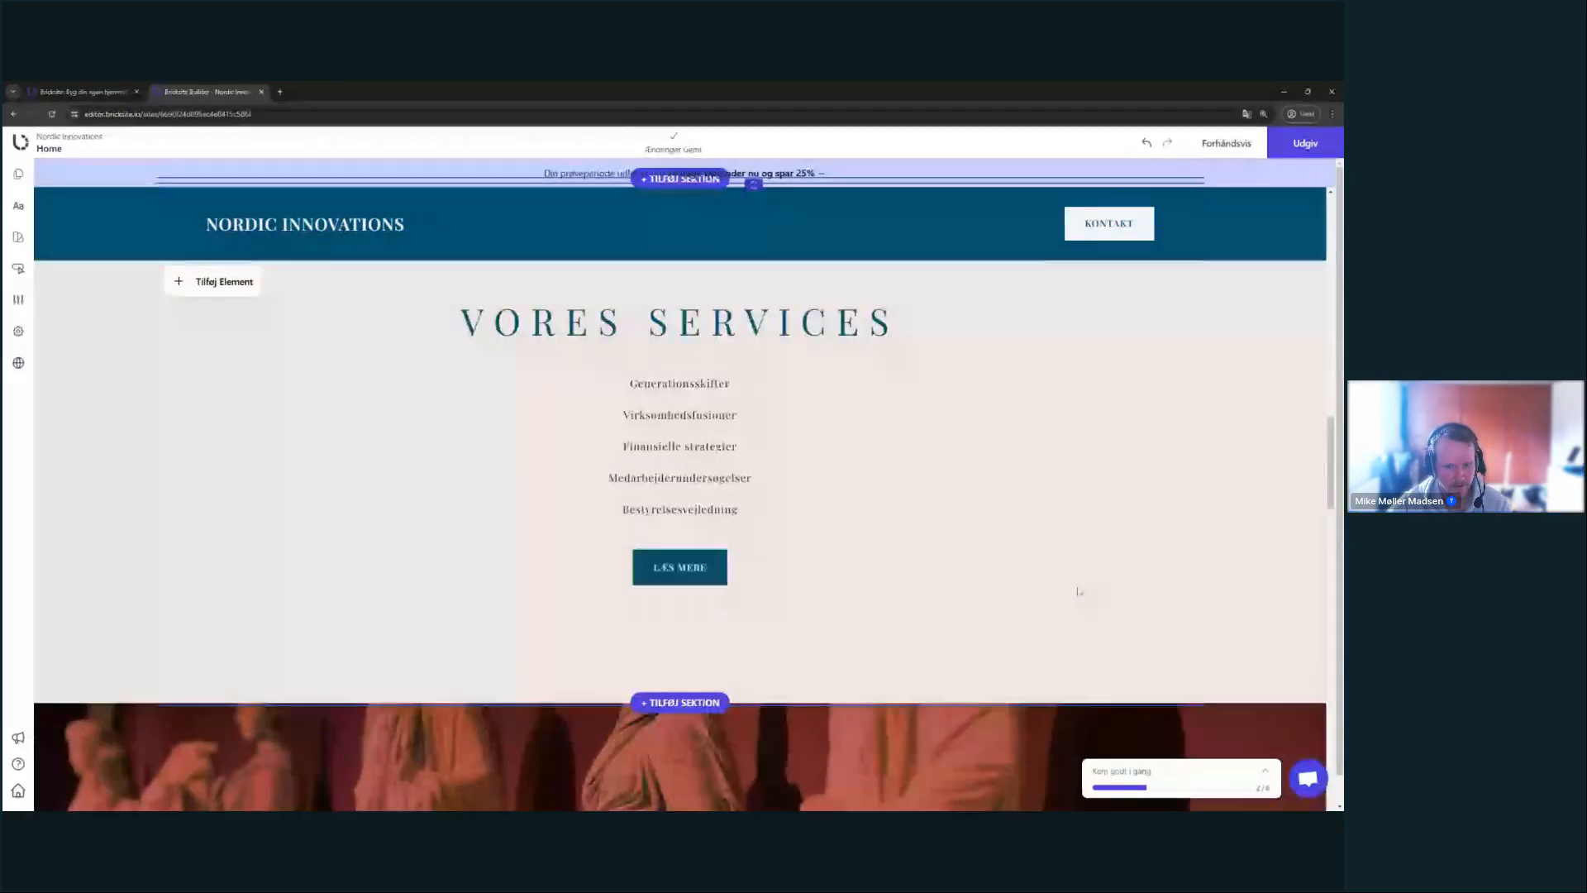
{"action": "scroll", "coordinate": [1078, 591], "scroll_direction": "up", "scroll_amount": 1}
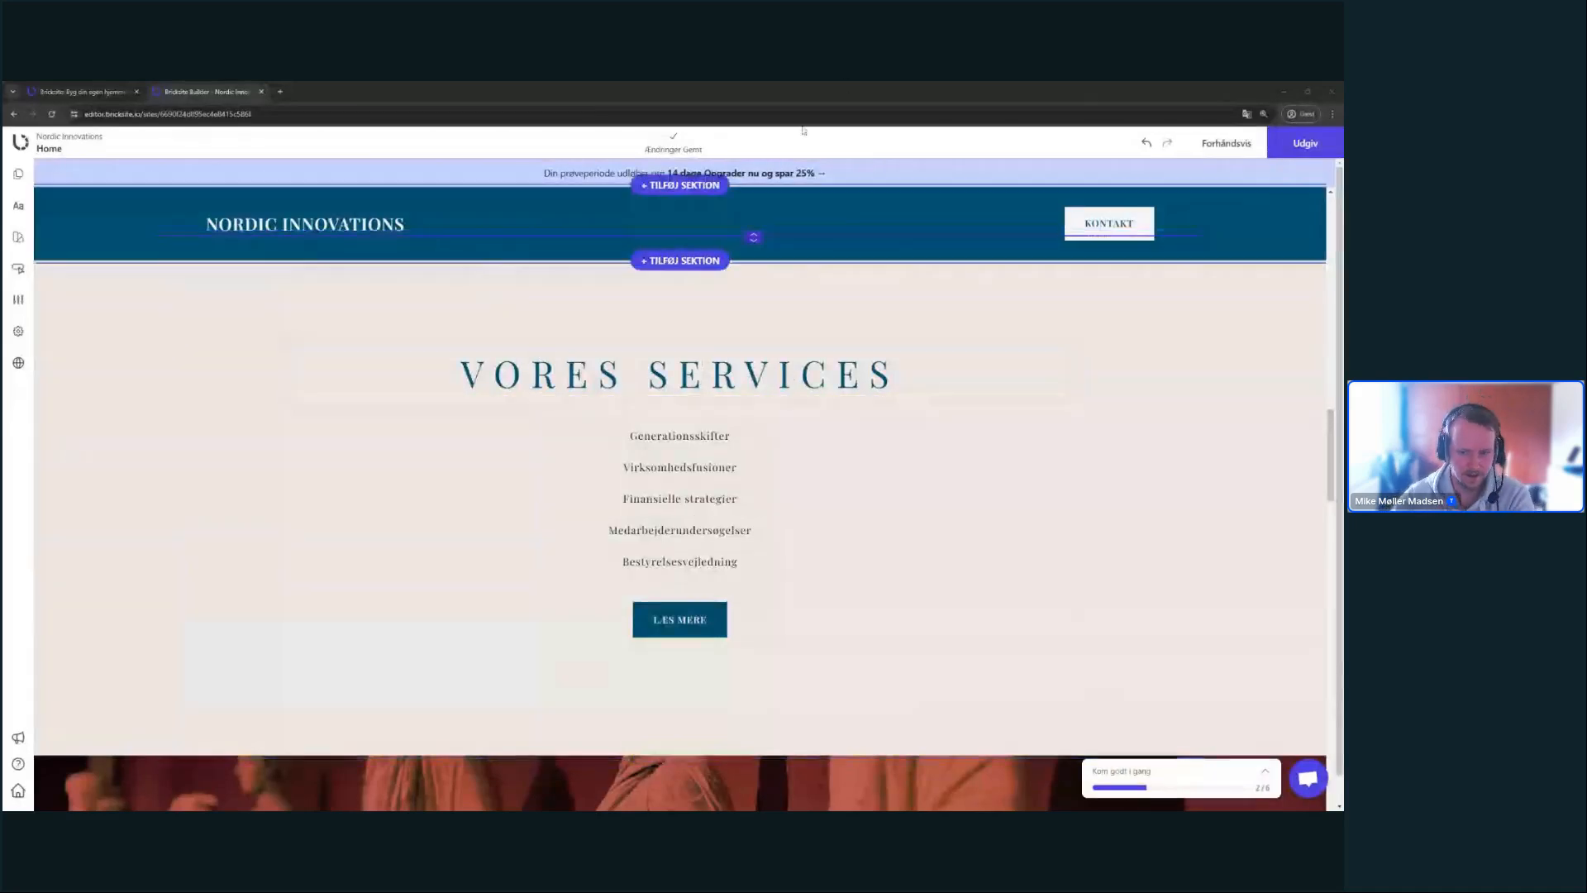
{"action": "double_click", "coordinate": [680, 467]}
{"action": "left_click", "coordinate": [680, 453]}
{"action": "left_click", "coordinate": [1090, 426]}
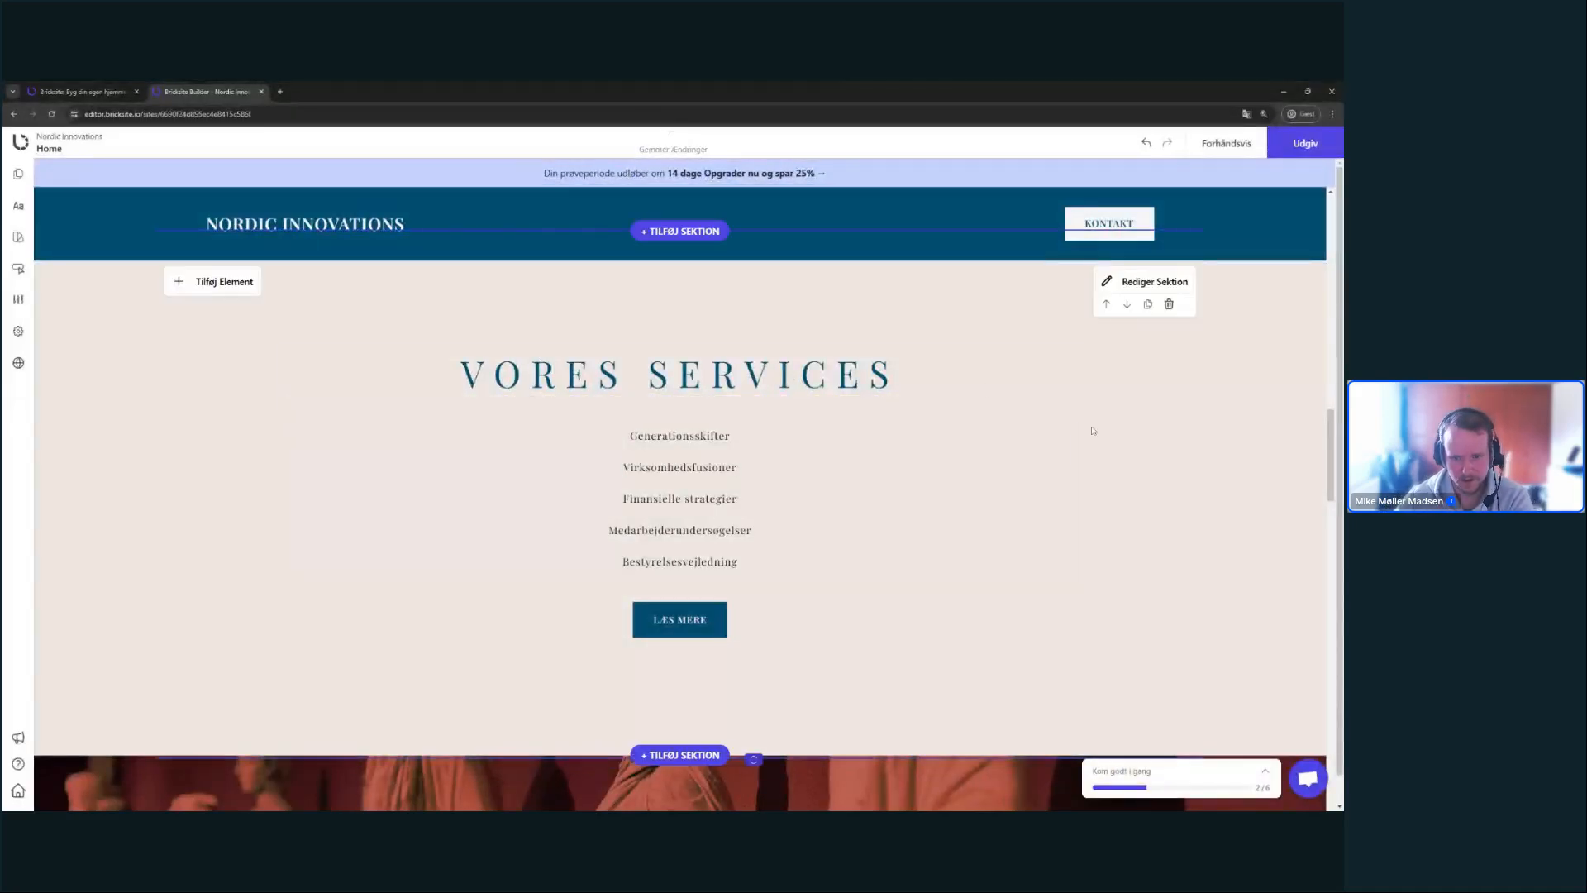
{"action": "scroll", "coordinate": [668, 380], "scroll_direction": "up", "scroll_amount": 1}
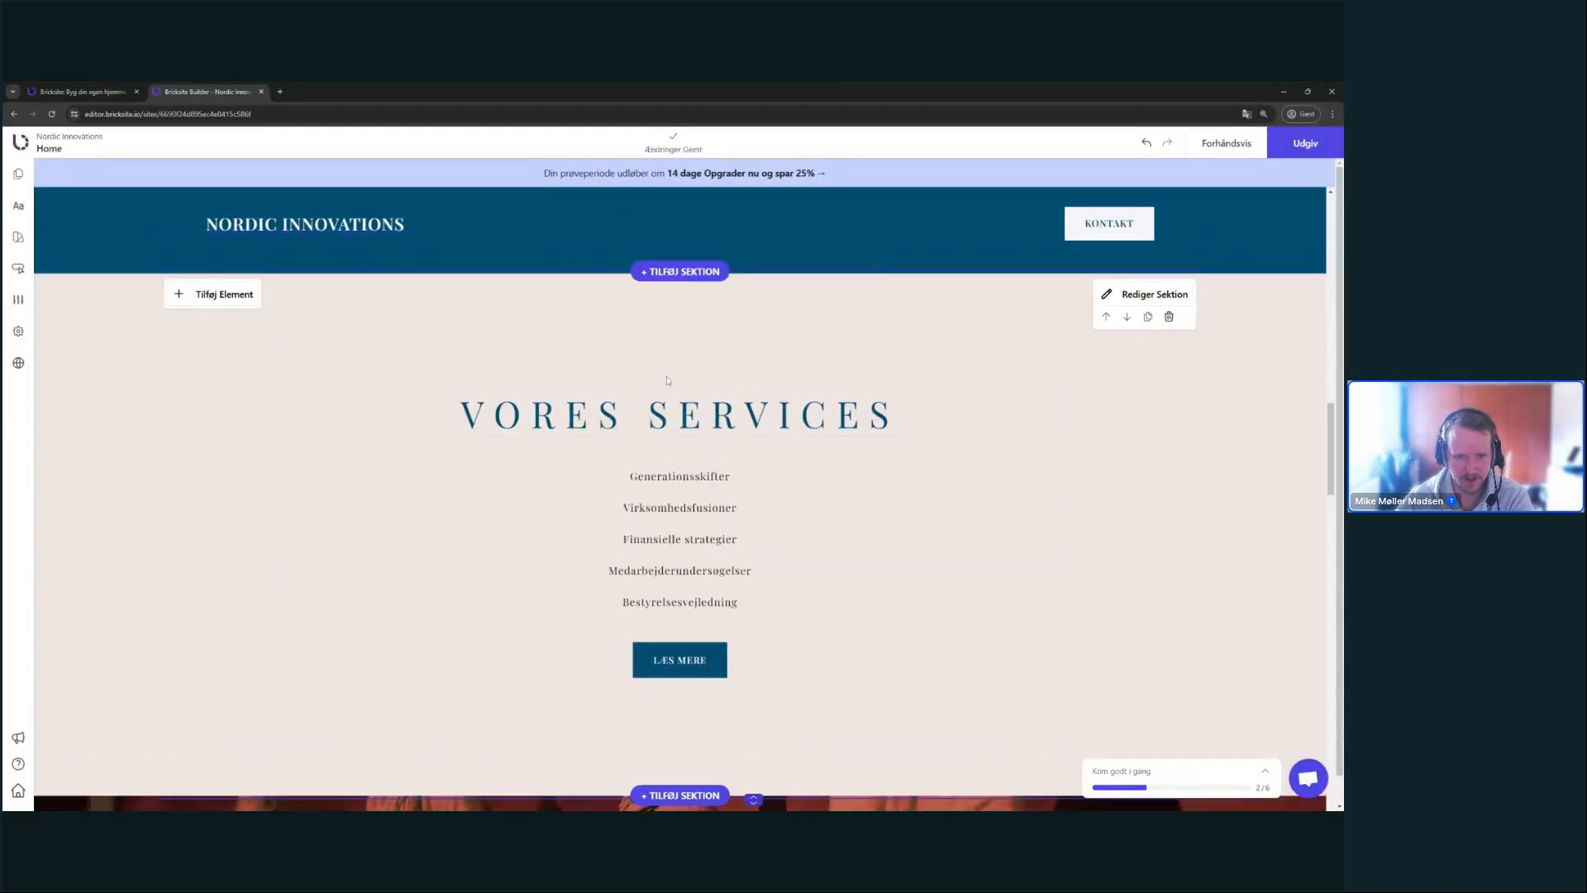
{"action": "scroll", "coordinate": [668, 380], "scroll_direction": "down", "scroll_amount": 2}
{"action": "scroll", "coordinate": [668, 381], "scroll_direction": "up", "scroll_amount": 5}
{"action": "scroll", "coordinate": [668, 380], "scroll_direction": "down", "scroll_amount": 3}
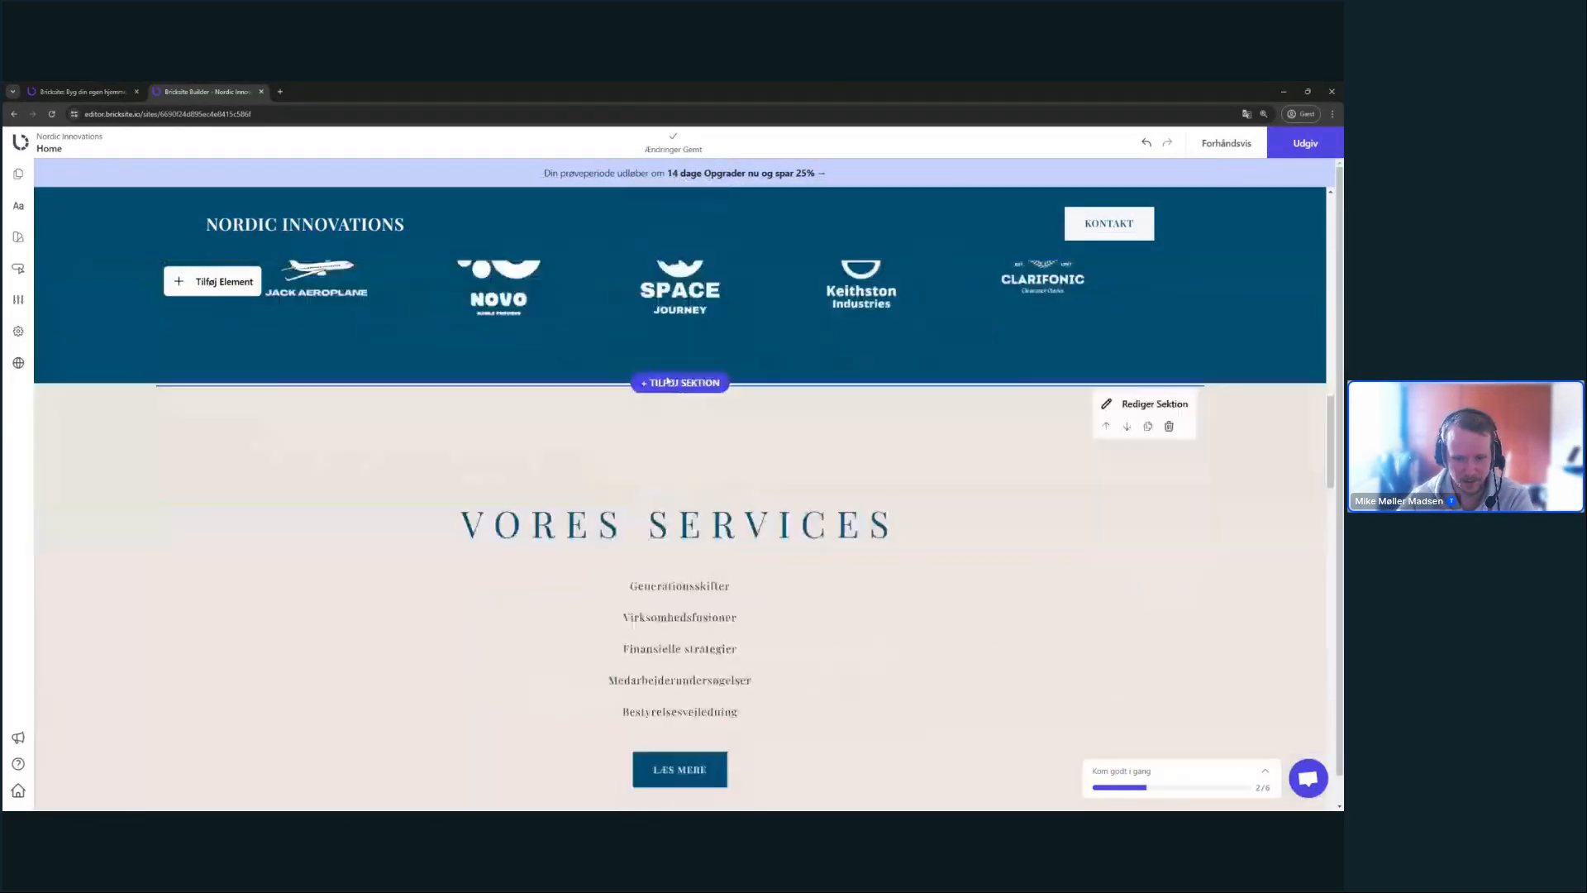
{"action": "double_click", "coordinate": [679, 488]}
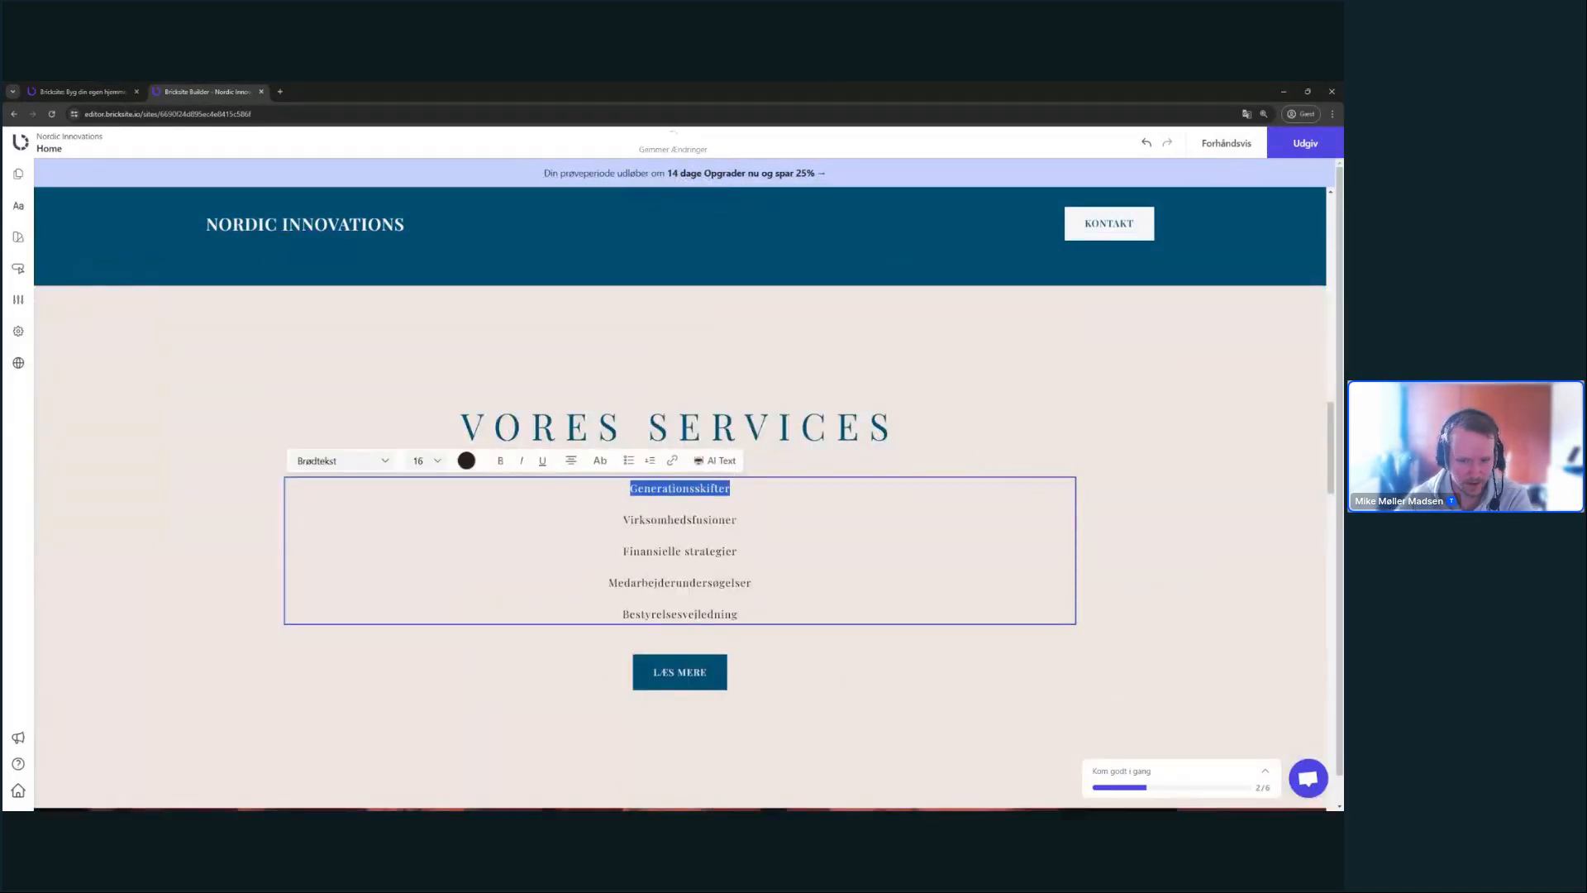
- Select lines in the Vores Services list and open, then cancel, a page link for Finansielle strategier
{"action": "double_click", "coordinate": [679, 520]}
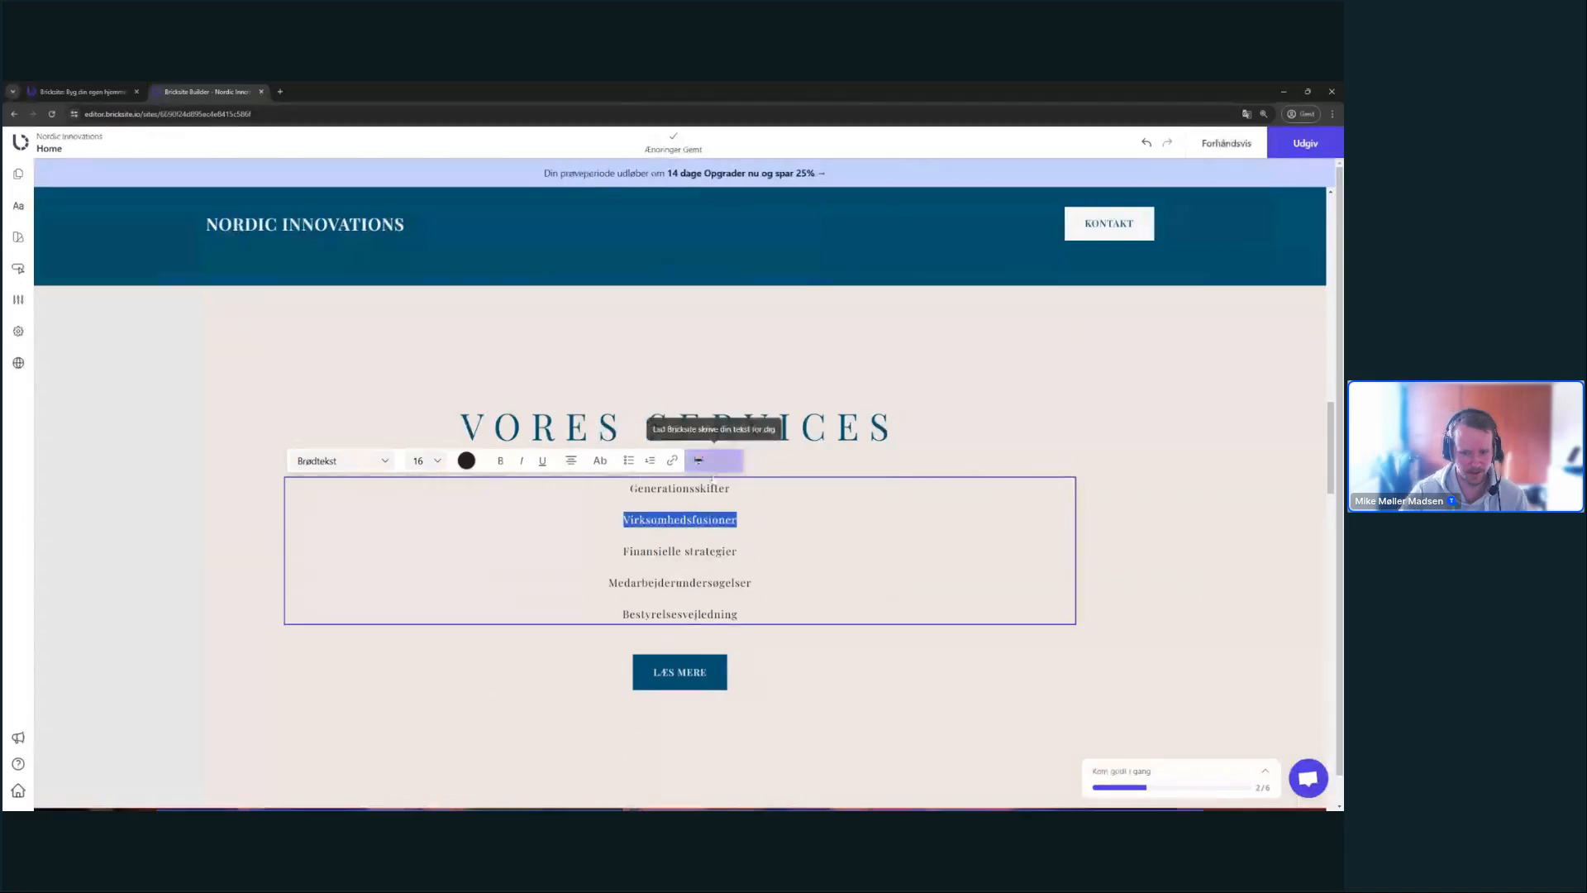
{"action": "double_click", "coordinate": [693, 488]}
{"action": "double_click", "coordinate": [690, 520]}
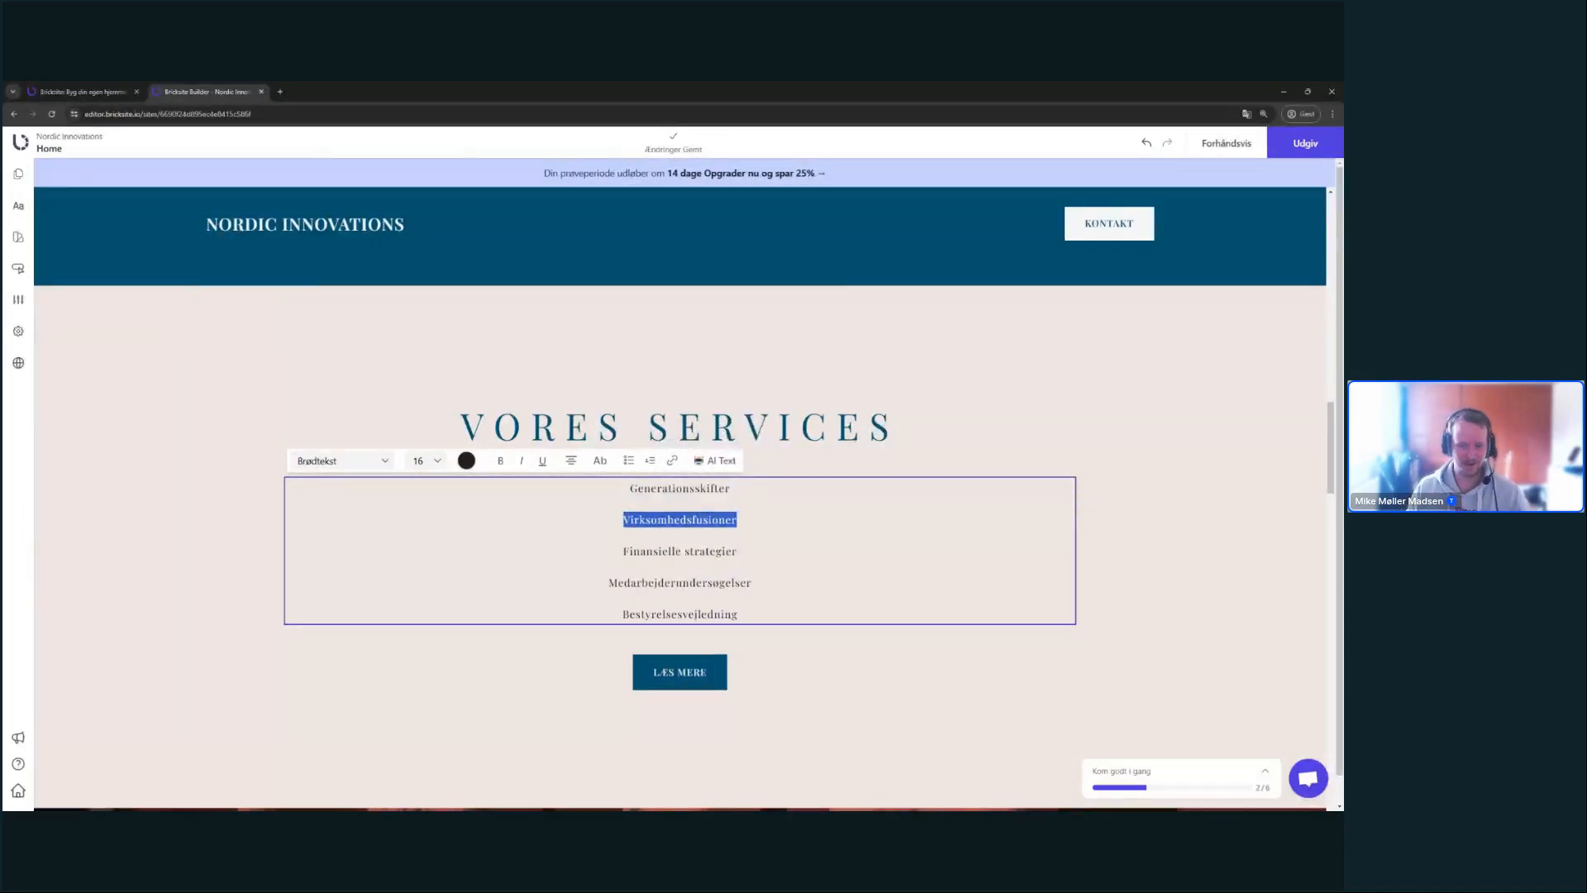
{"action": "triple_click", "coordinate": [686, 551]}
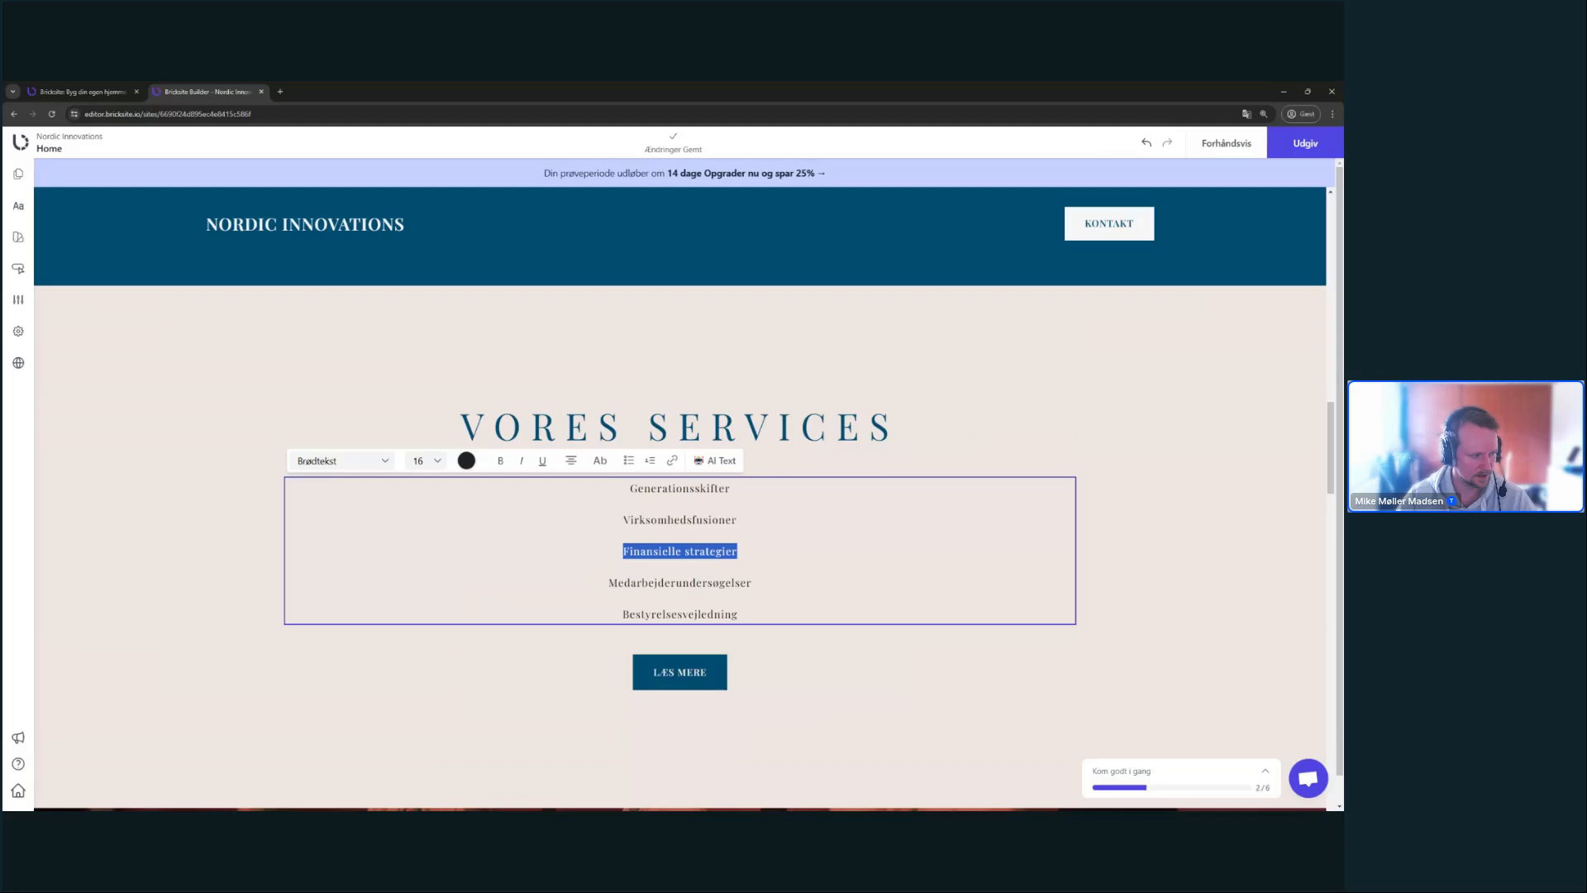
{"action": "left_click", "coordinate": [672, 461]}
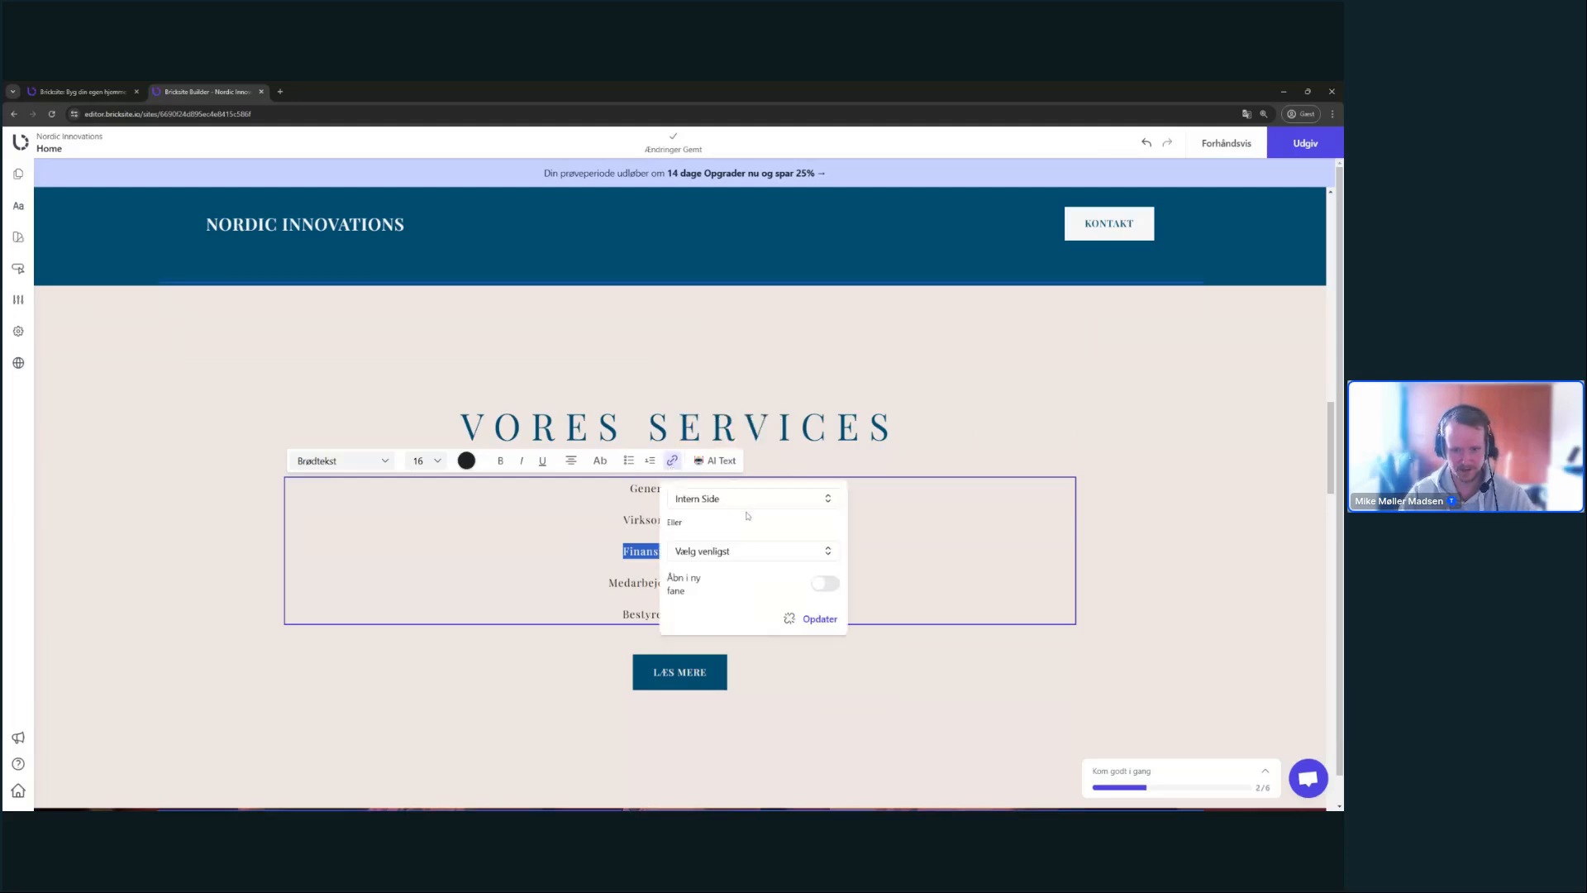
{"action": "left_click", "coordinate": [752, 551]}
{"action": "left_click", "coordinate": [1088, 531]}
{"action": "triple_click", "coordinate": [663, 552]}
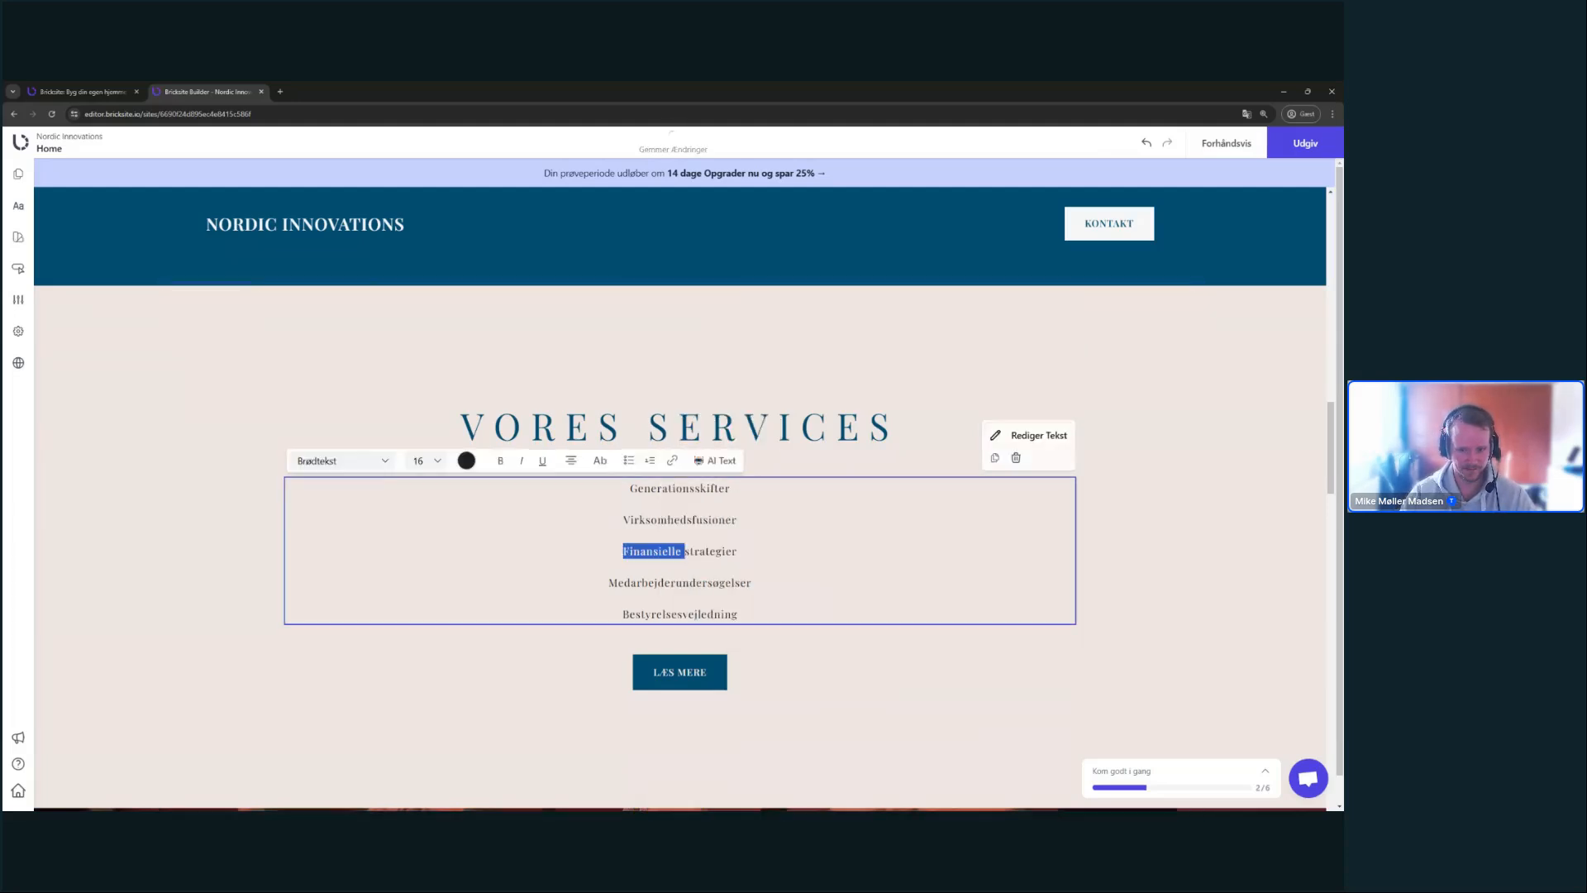
{"action": "left_click", "coordinate": [1043, 475]}
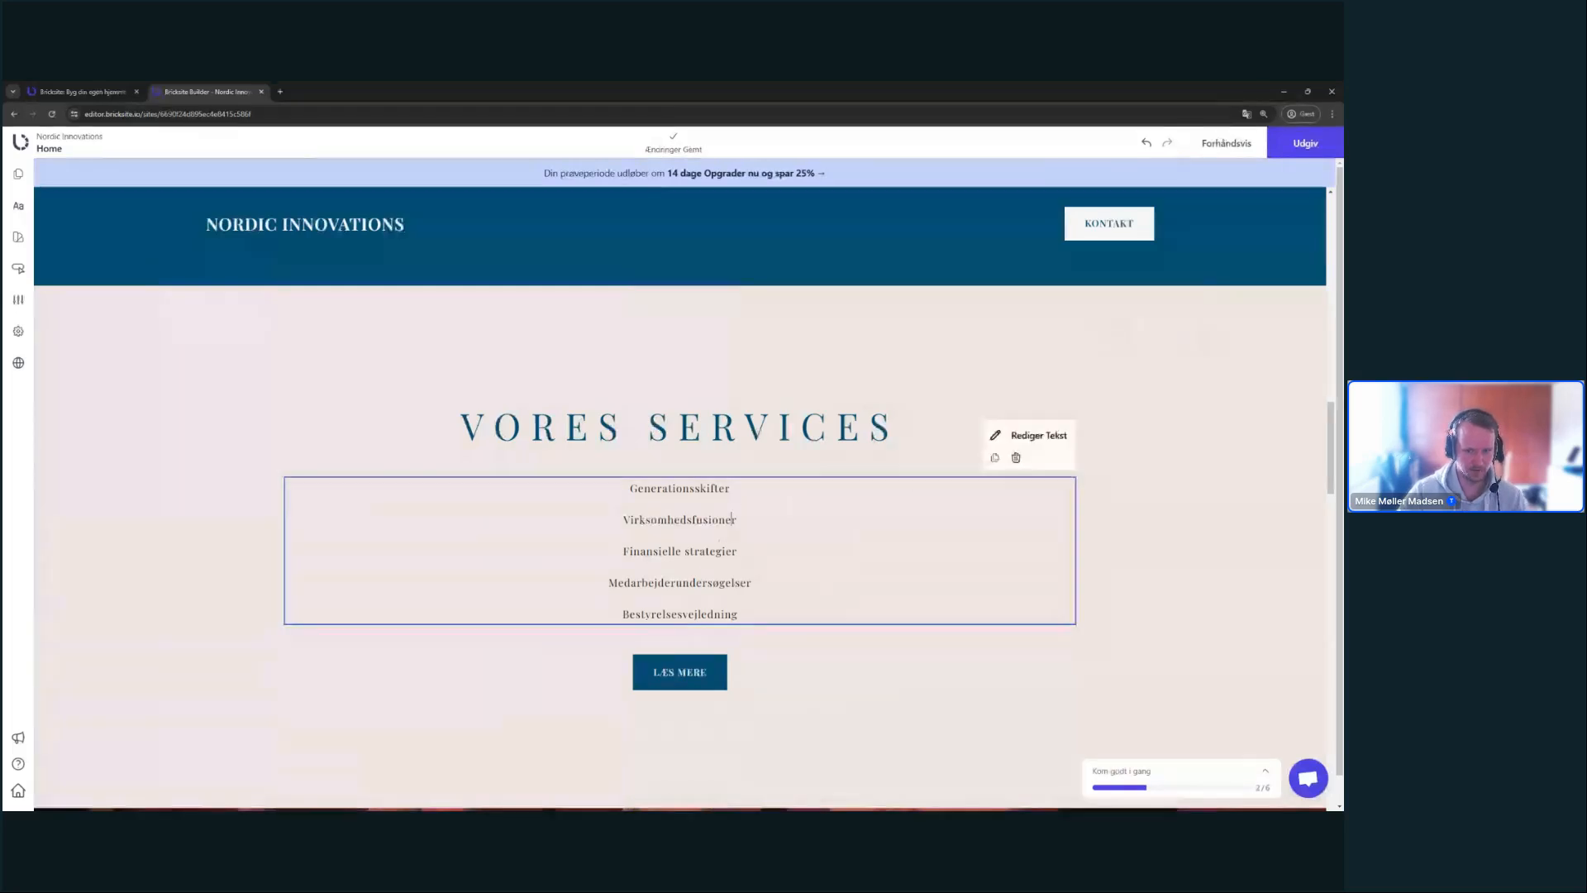
- Reselect Virksomhedsfusioner and leave the services text editor
{"action": "double_click", "coordinate": [719, 519]}
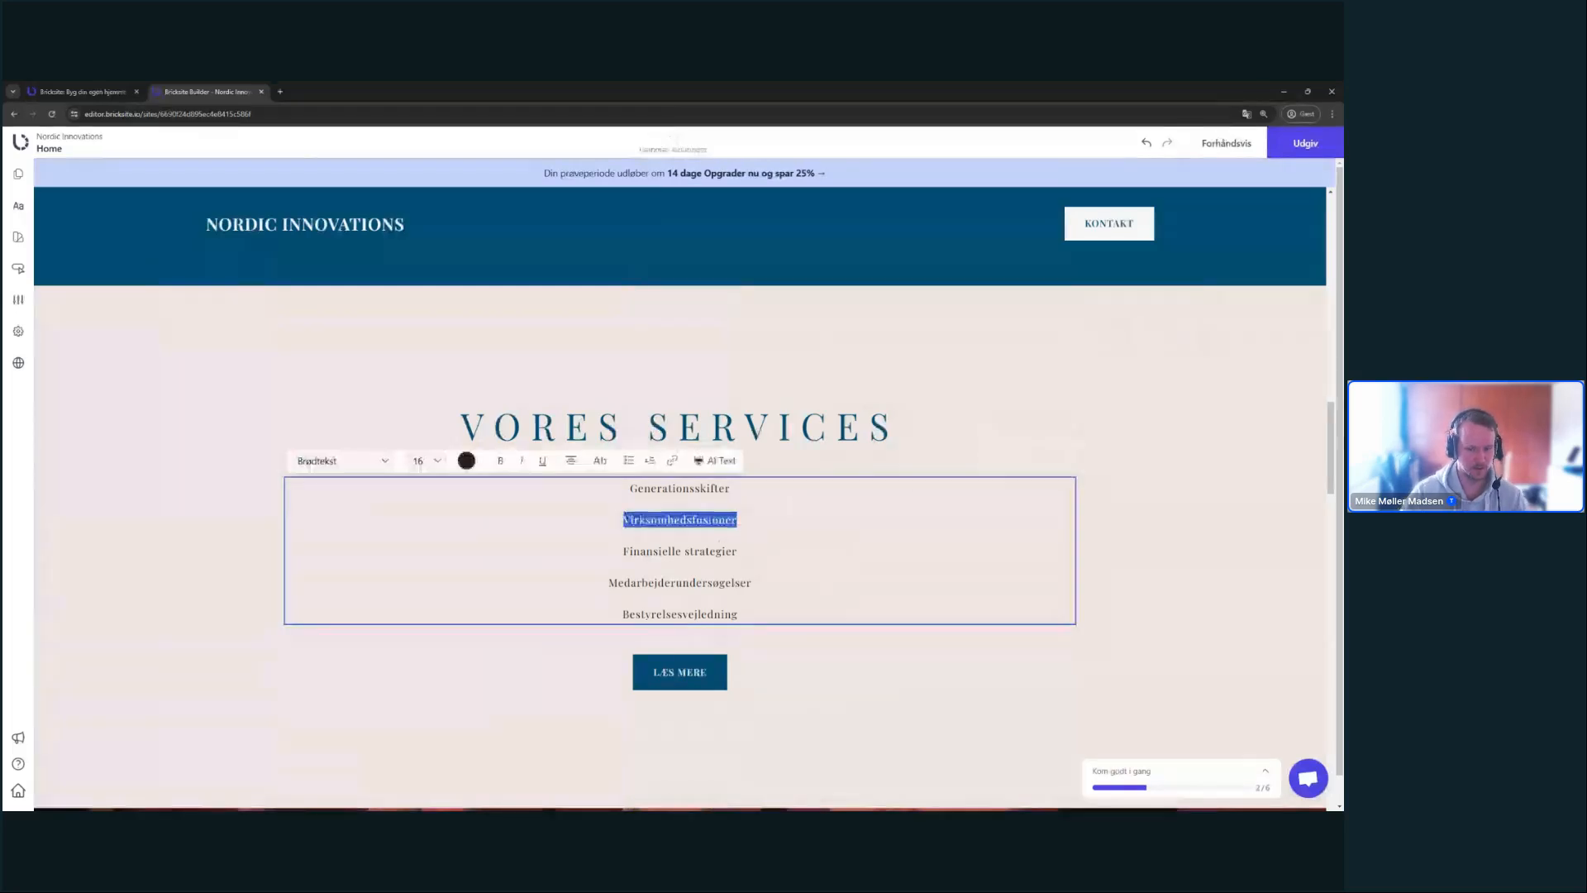
{"action": "left_click", "coordinate": [1063, 372]}
{"action": "double_click", "coordinate": [667, 520]}
{"action": "left_click", "coordinate": [476, 340]}
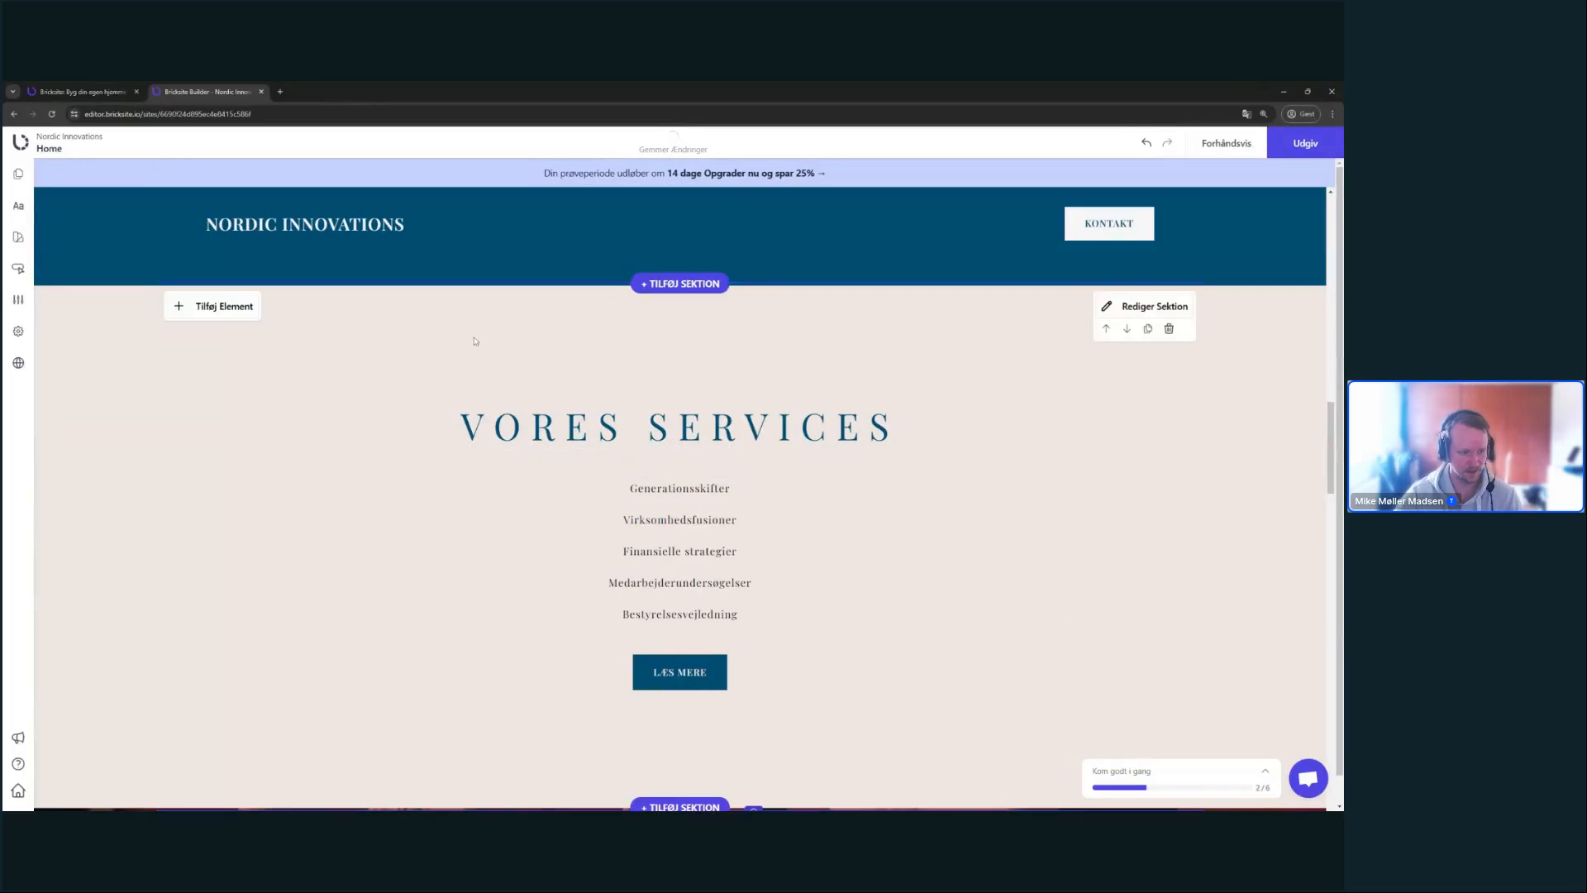
- Delete the 'Vil du have hjælp?' statue section
{"action": "scroll", "coordinate": [973, 347], "scroll_direction": "down", "scroll_amount": 1}
{"action": "scroll", "coordinate": [1006, 390], "scroll_direction": "up", "scroll_amount": 4}
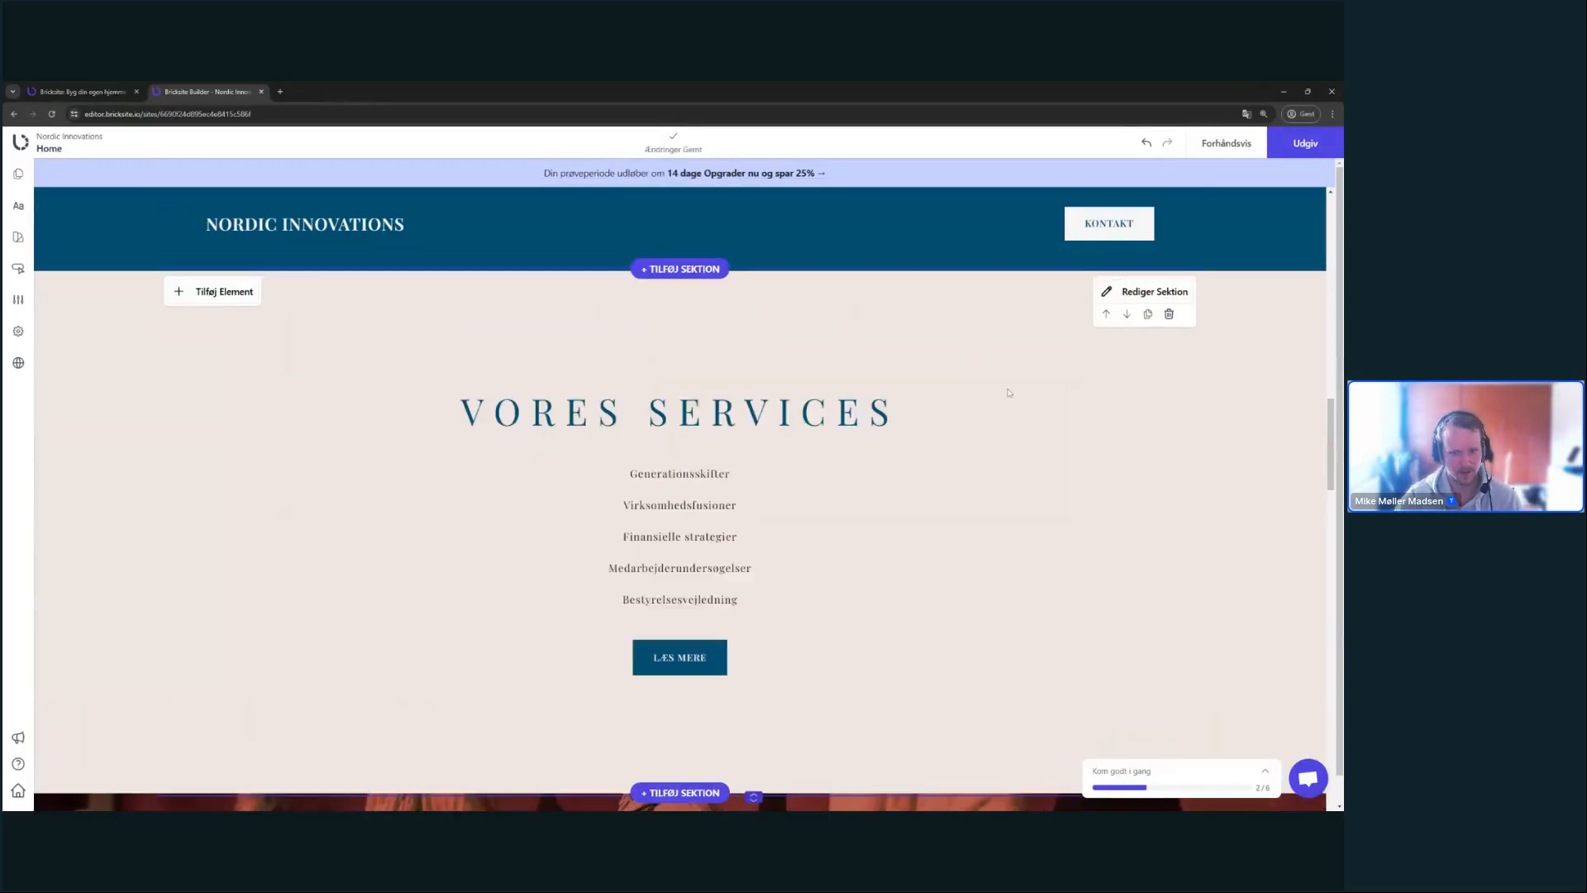
{"action": "scroll", "coordinate": [1008, 393], "scroll_direction": "down", "scroll_amount": 10}
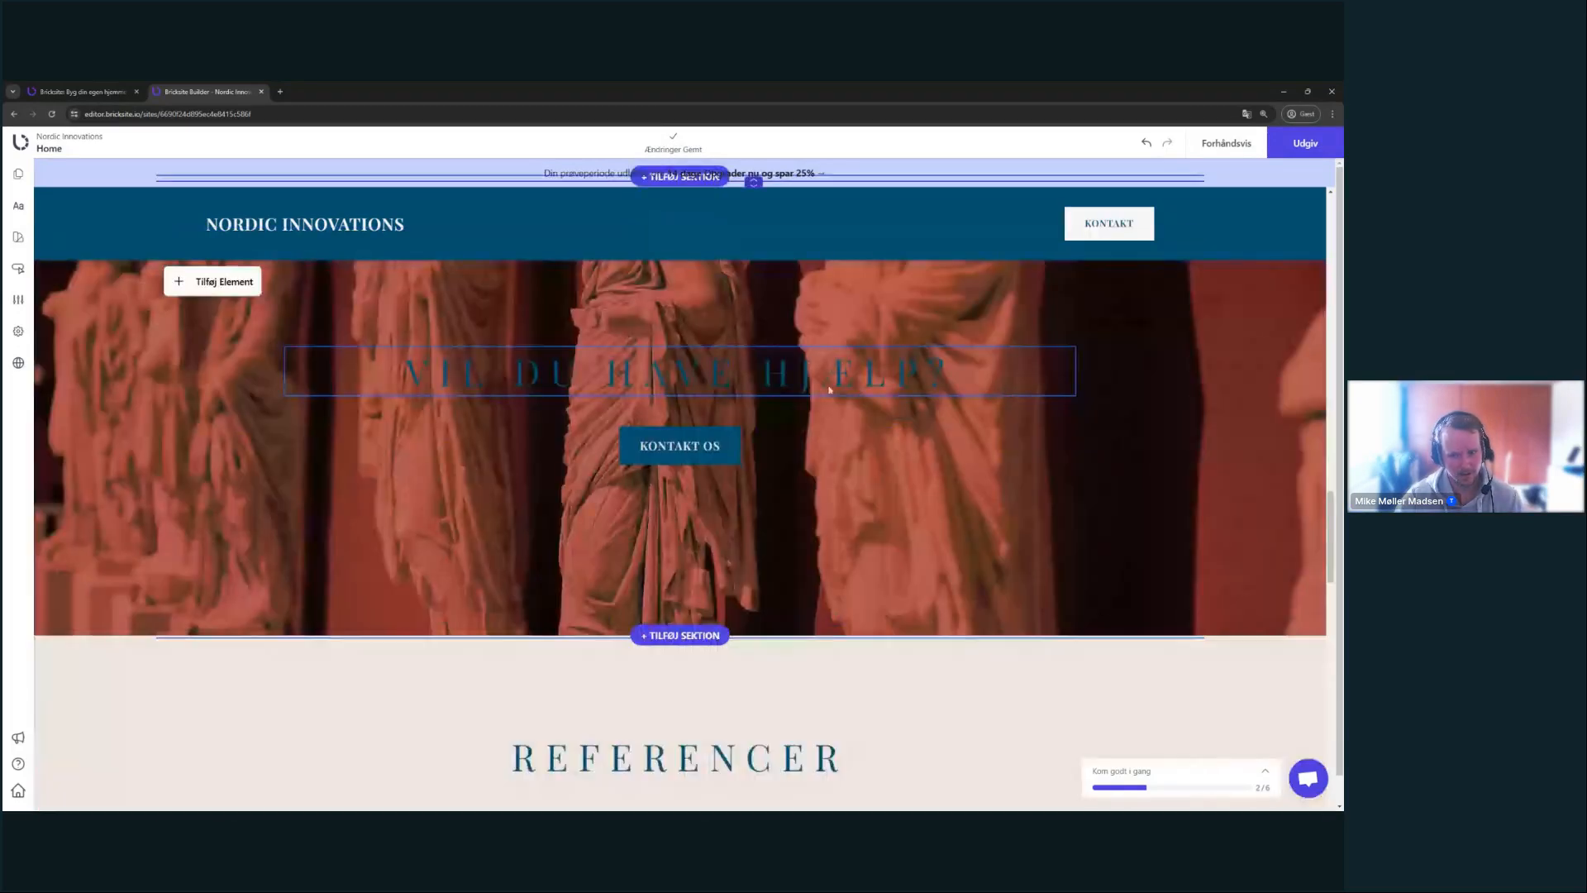
{"action": "scroll", "coordinate": [758, 508], "scroll_direction": "up", "scroll_amount": 3}
{"action": "scroll", "coordinate": [758, 508], "scroll_direction": "down", "scroll_amount": 2}
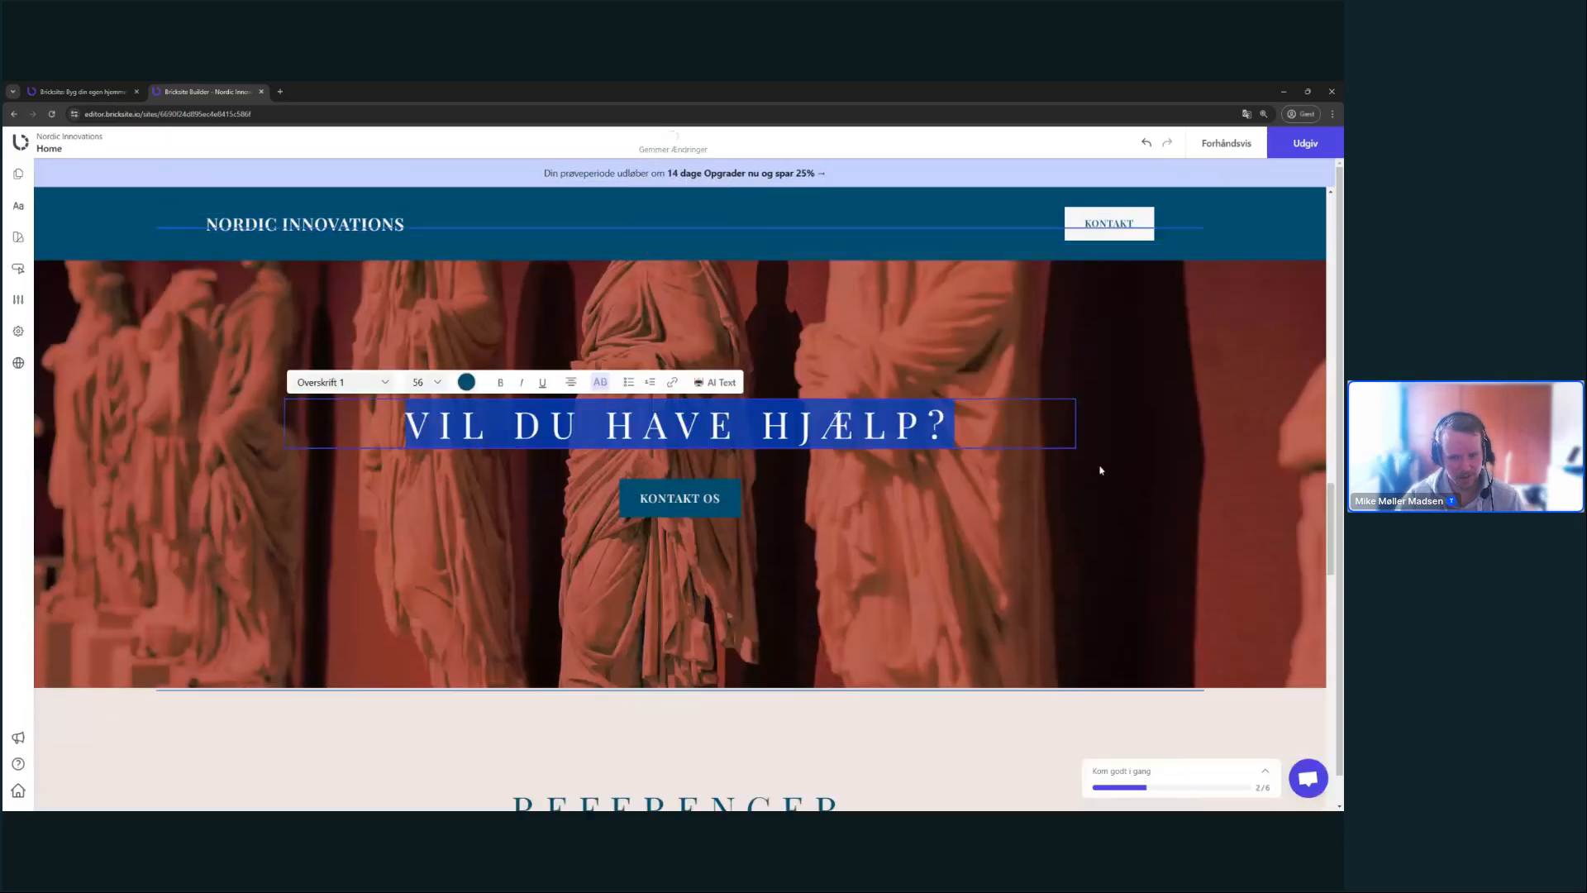
{"action": "scroll", "coordinate": [1132, 546], "scroll_direction": "up", "scroll_amount": 2}
{"action": "scroll", "coordinate": [1128, 545], "scroll_direction": "down", "scroll_amount": 1}
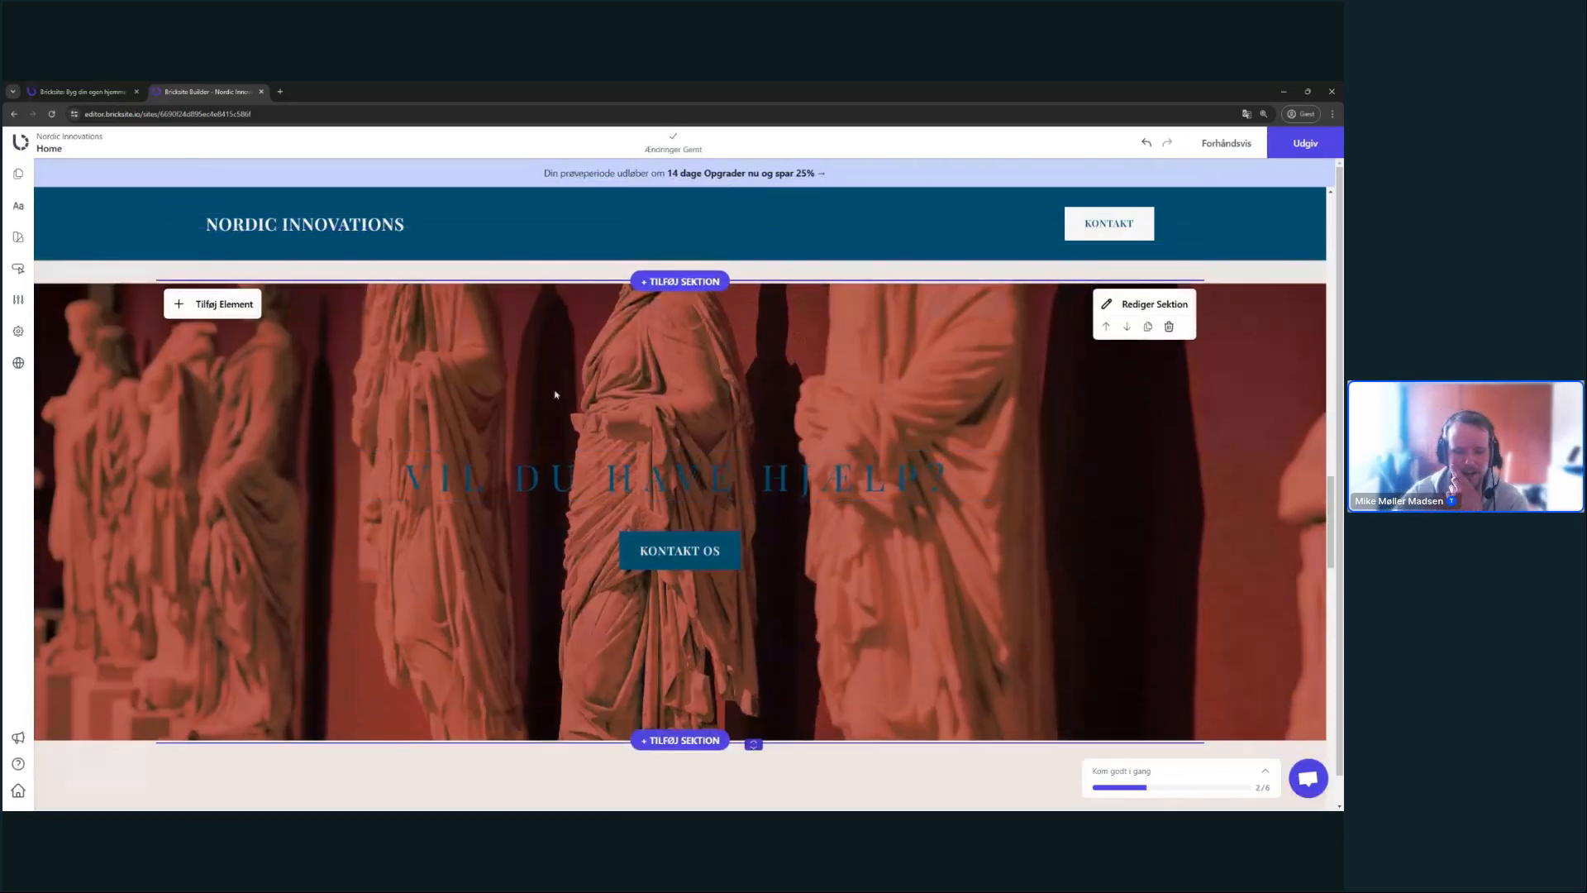
{"action": "scroll", "coordinate": [1165, 405], "scroll_direction": "up", "scroll_amount": 1}
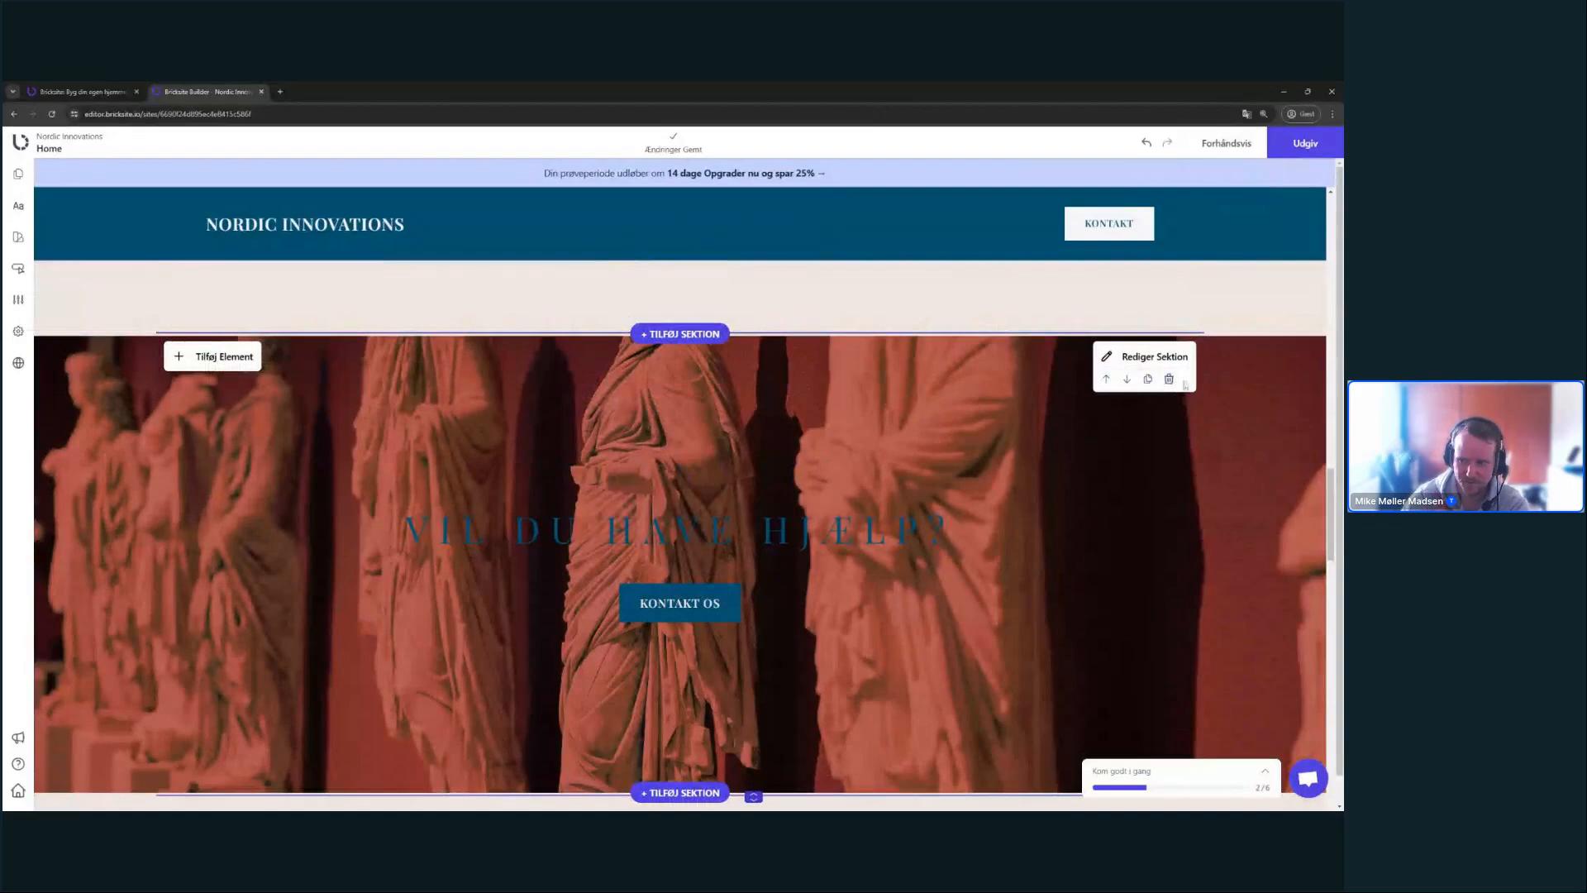
{"action": "left_click", "coordinate": [1169, 383]}
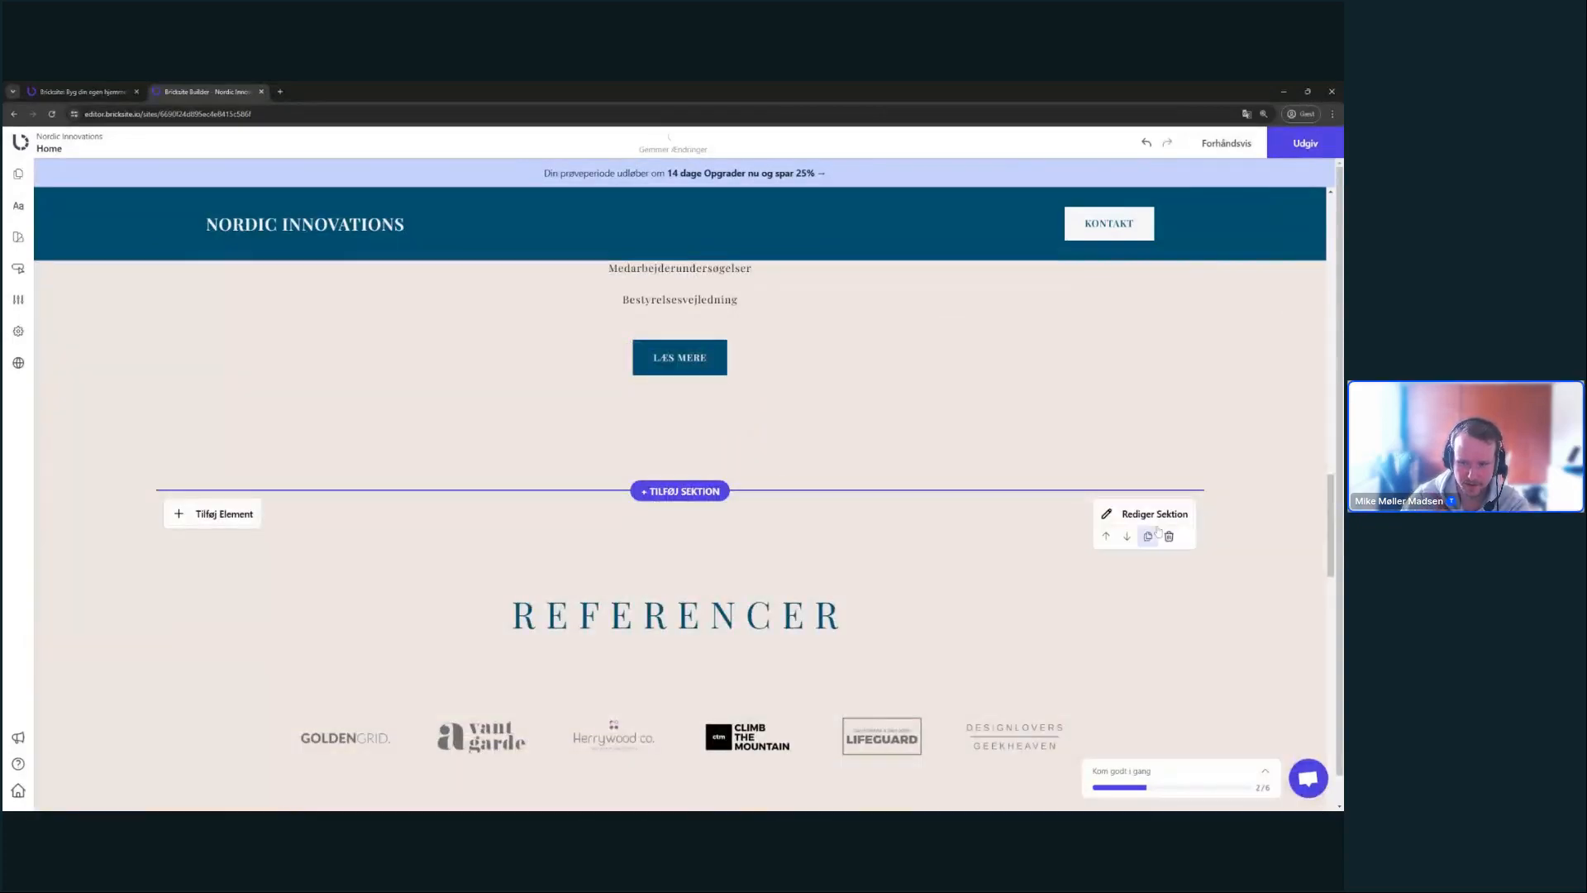
- Delete the Referencer logo section and start adding a new section above Bag Storm
{"action": "scroll", "coordinate": [1131, 550], "scroll_direction": "down", "scroll_amount": 2}
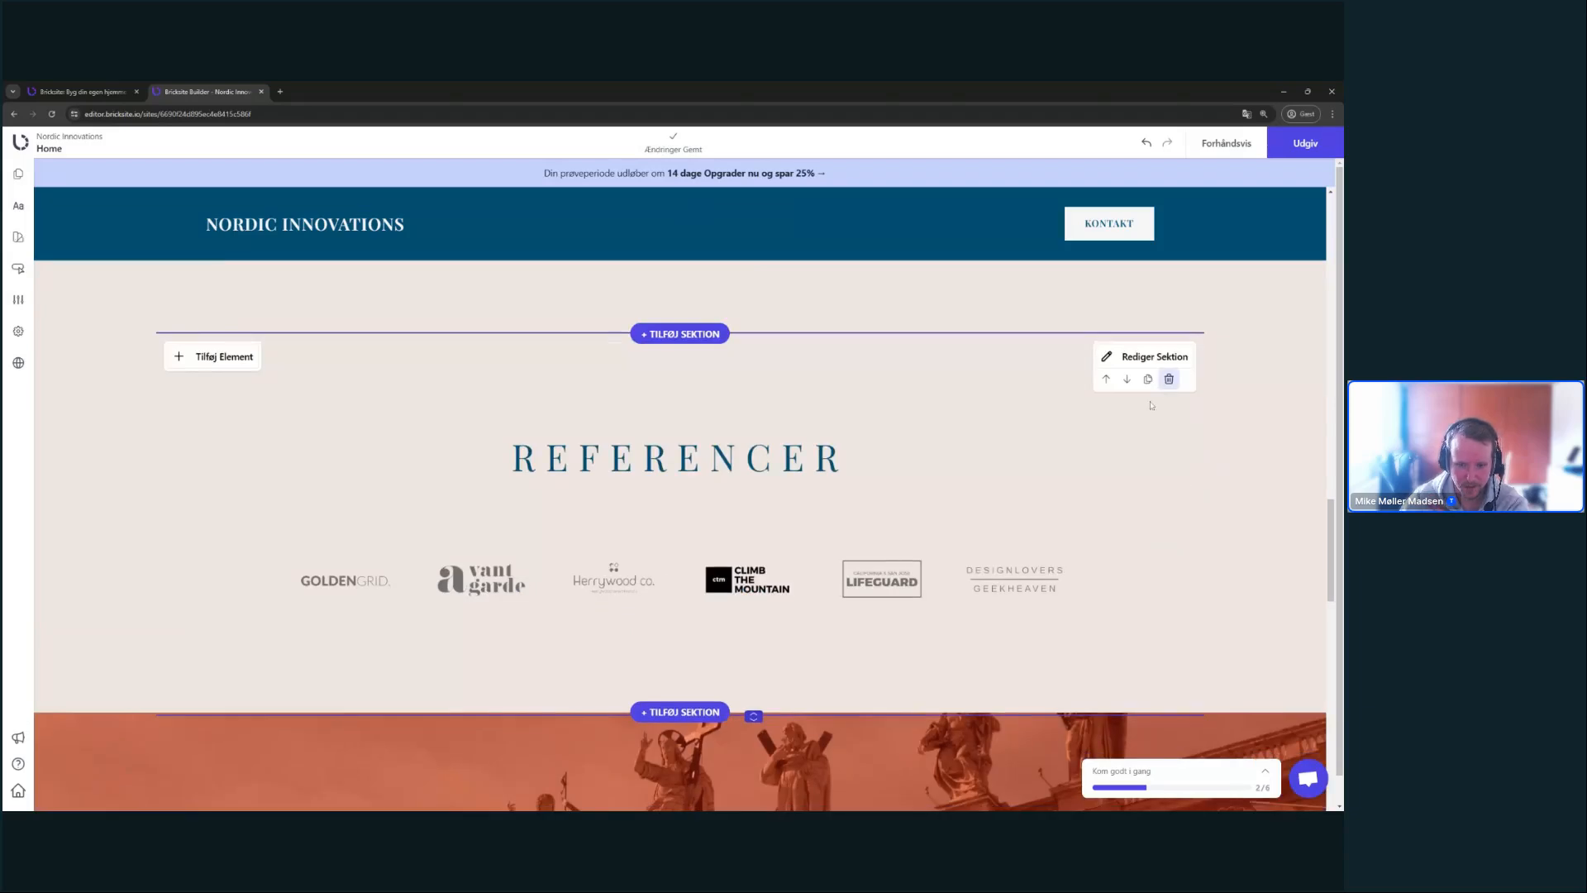
{"action": "left_click", "coordinate": [1168, 379]}
{"action": "scroll", "coordinate": [827, 512], "scroll_direction": "down", "scroll_amount": 3}
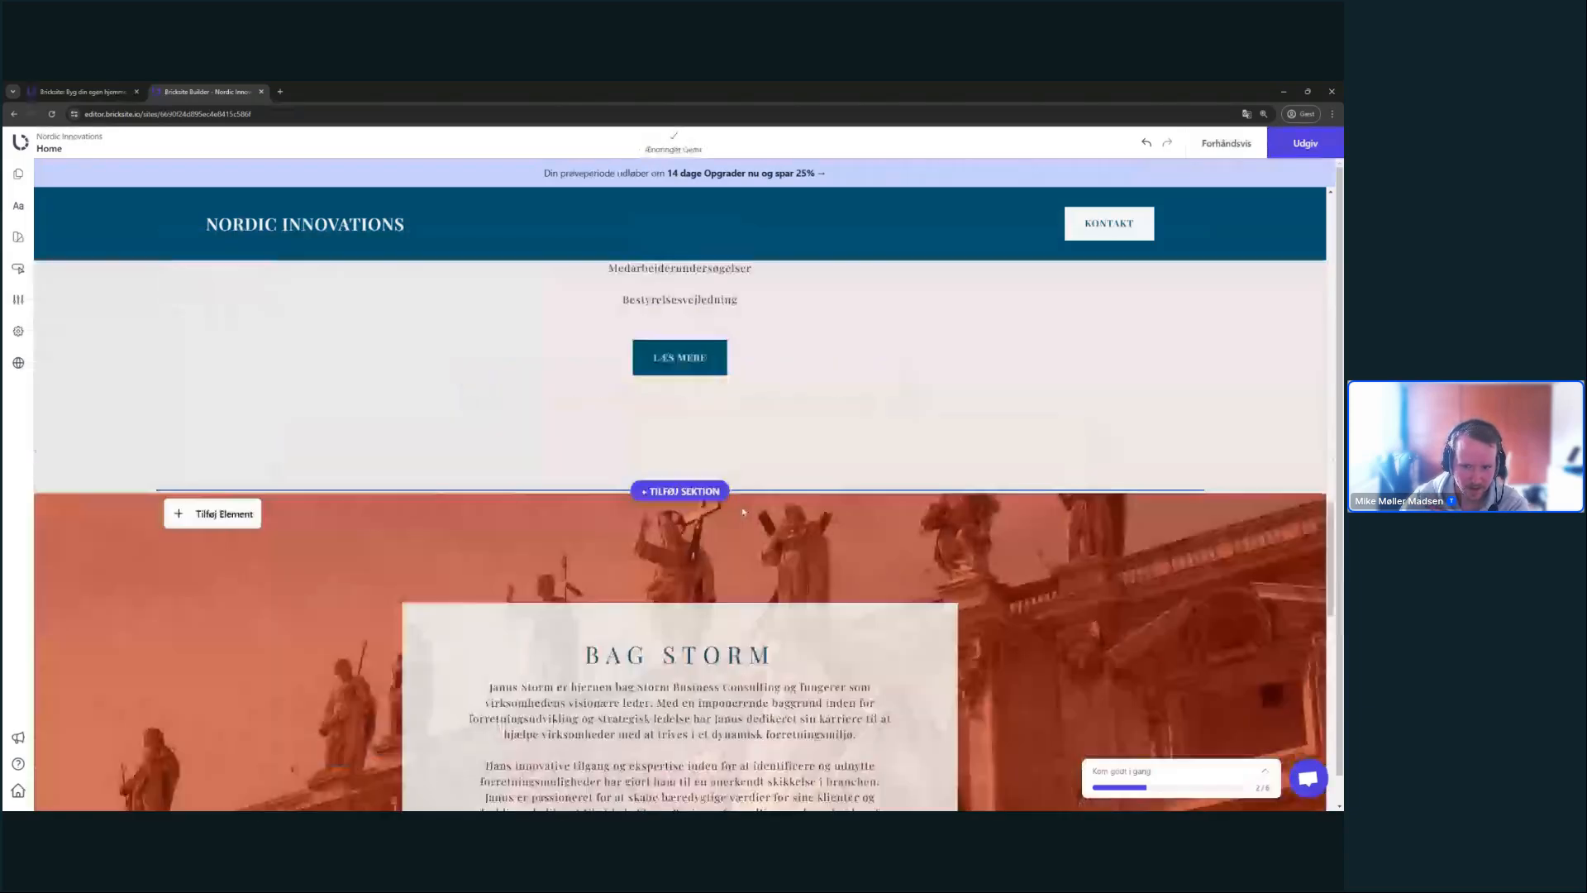
{"action": "left_click", "coordinate": [653, 488]}
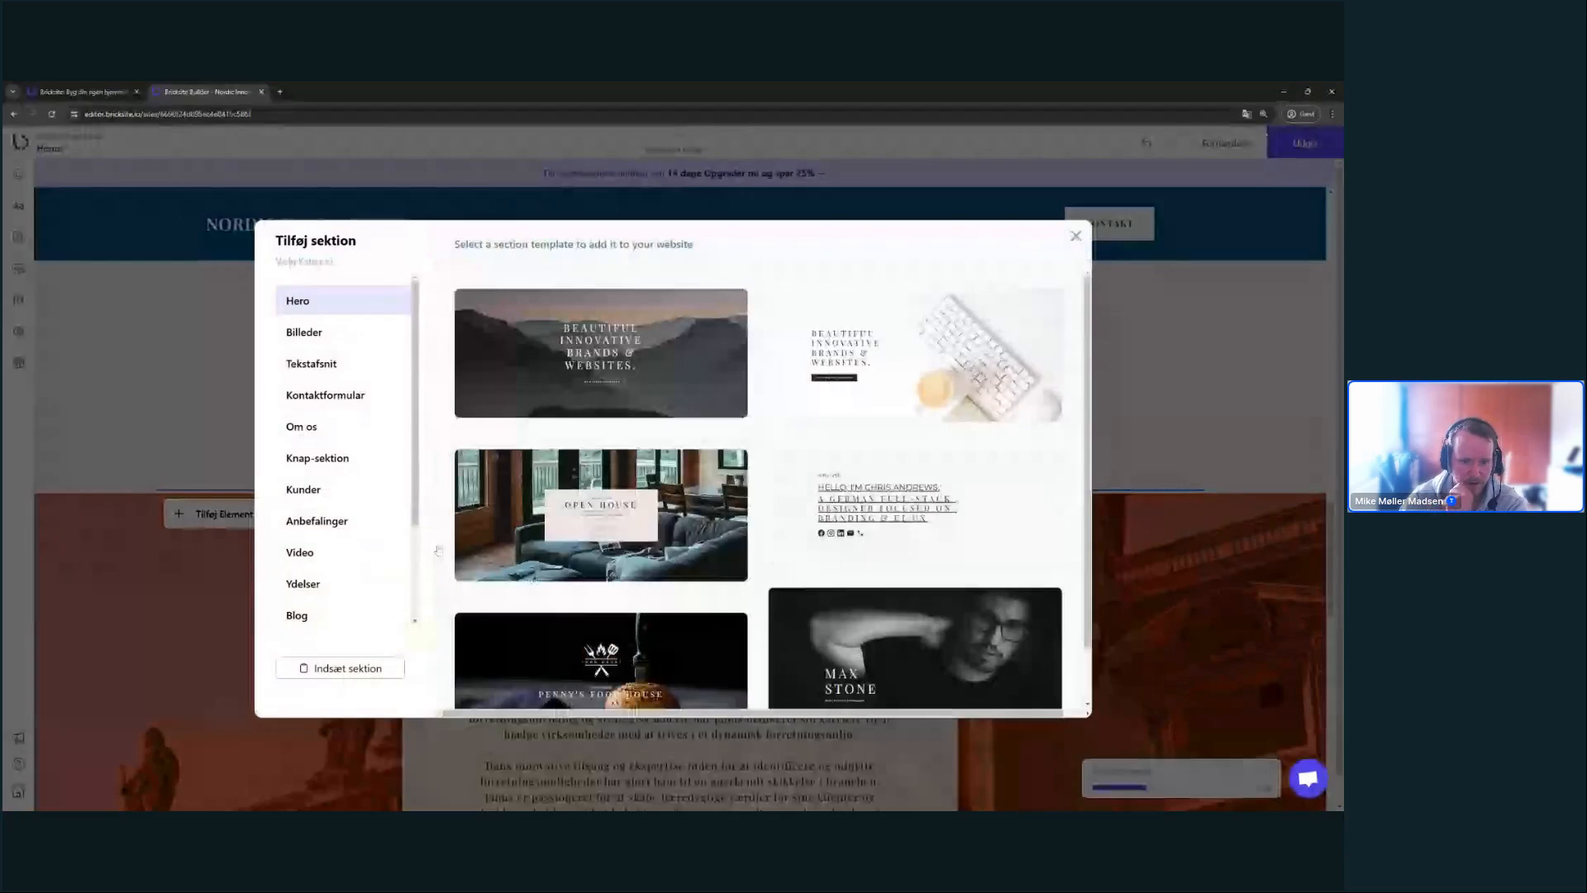
- Insert a Knap-sektion template, then delete the light version that was added by mistake
{"action": "left_click", "coordinate": [354, 457]}
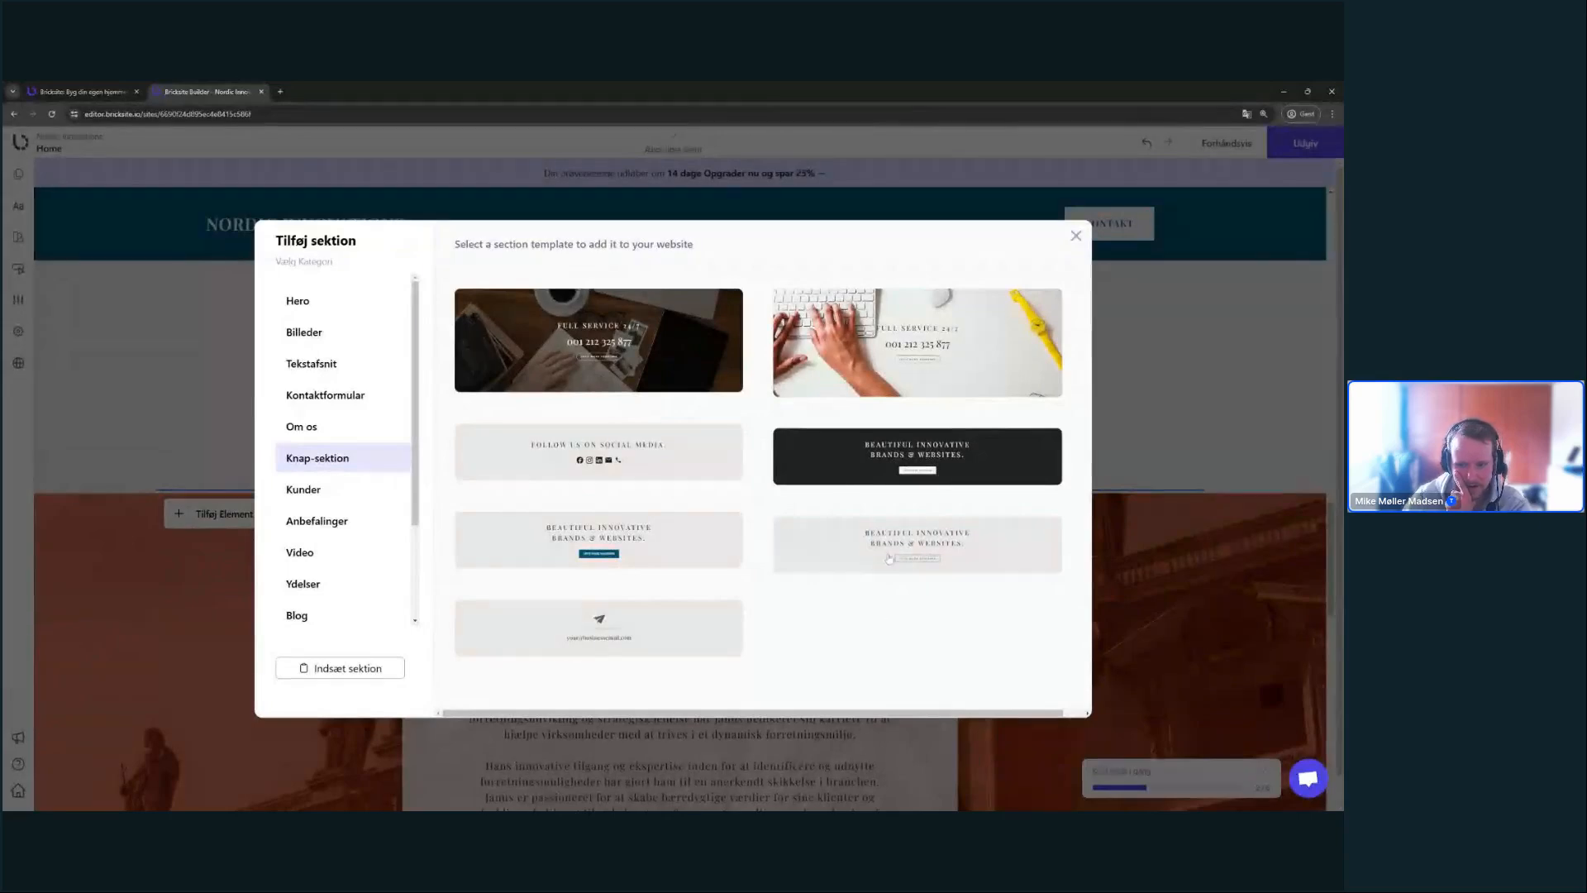
{"action": "left_click", "coordinate": [855, 552]}
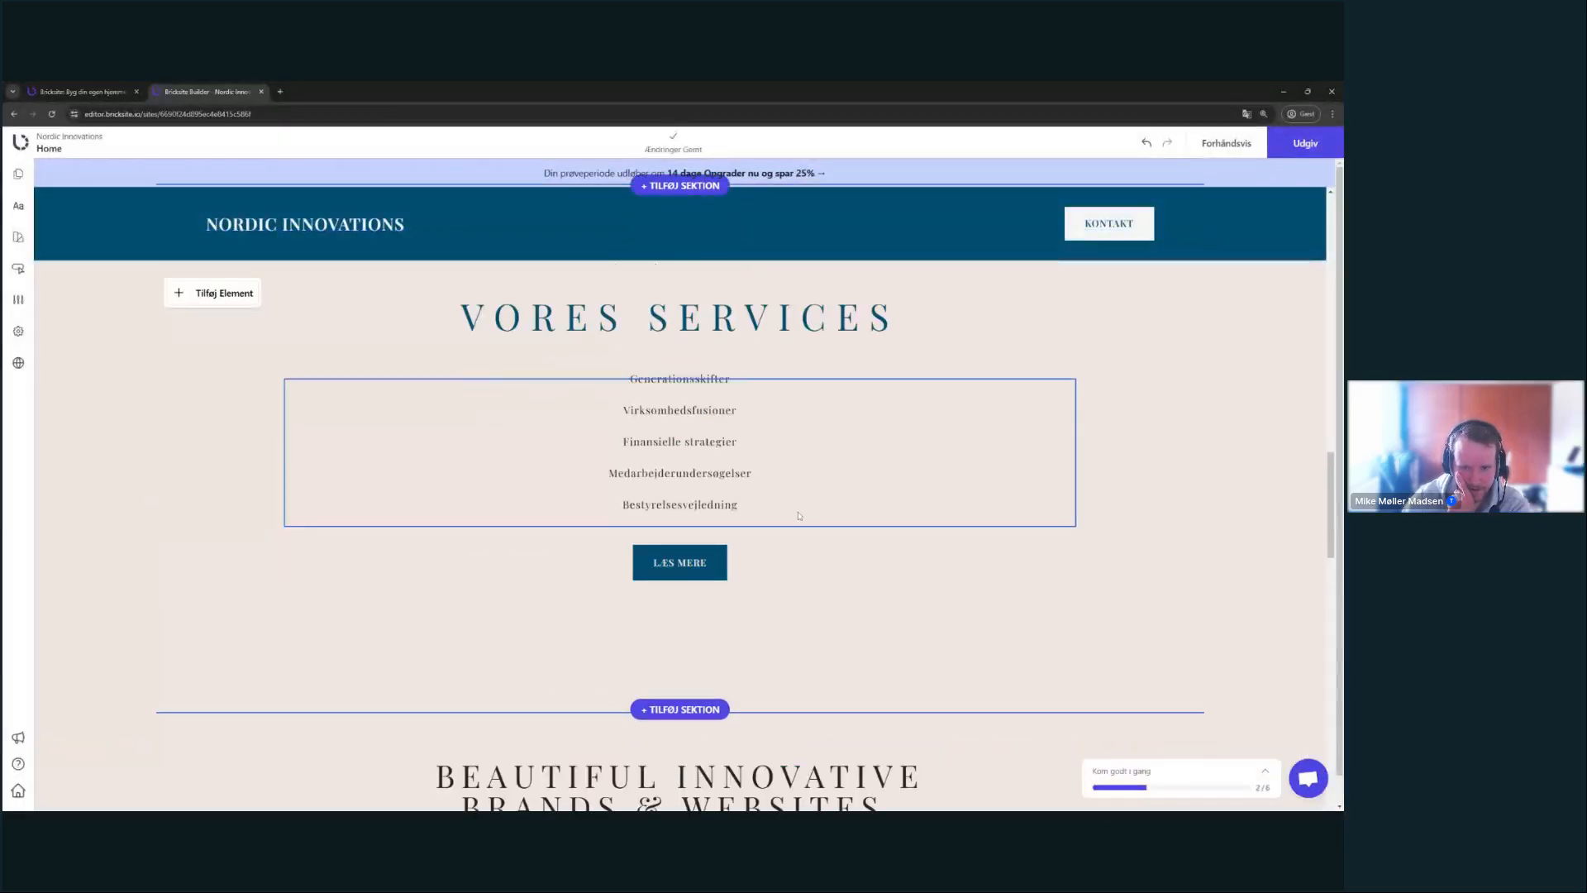
{"action": "triple_click", "coordinate": [870, 573]}
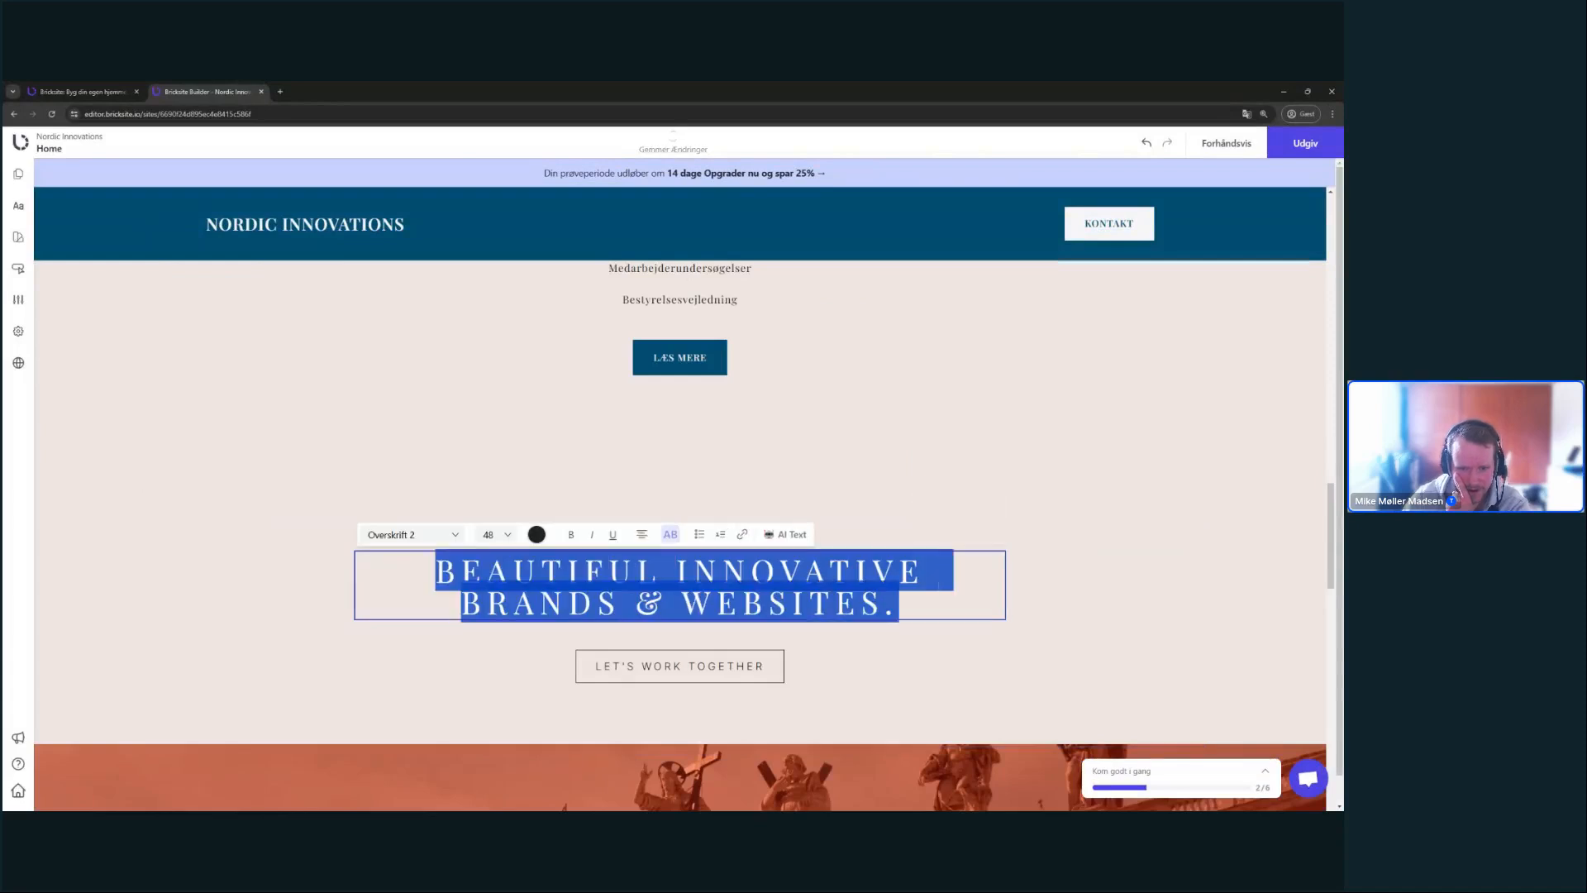
{"action": "left_click", "coordinate": [1191, 546]}
{"action": "left_click", "coordinate": [1168, 536]}
- Insert the dark Knap-sektion template with the LET'S WORK TOGETHER button above Bag Storm
{"action": "left_click", "coordinate": [680, 490]}
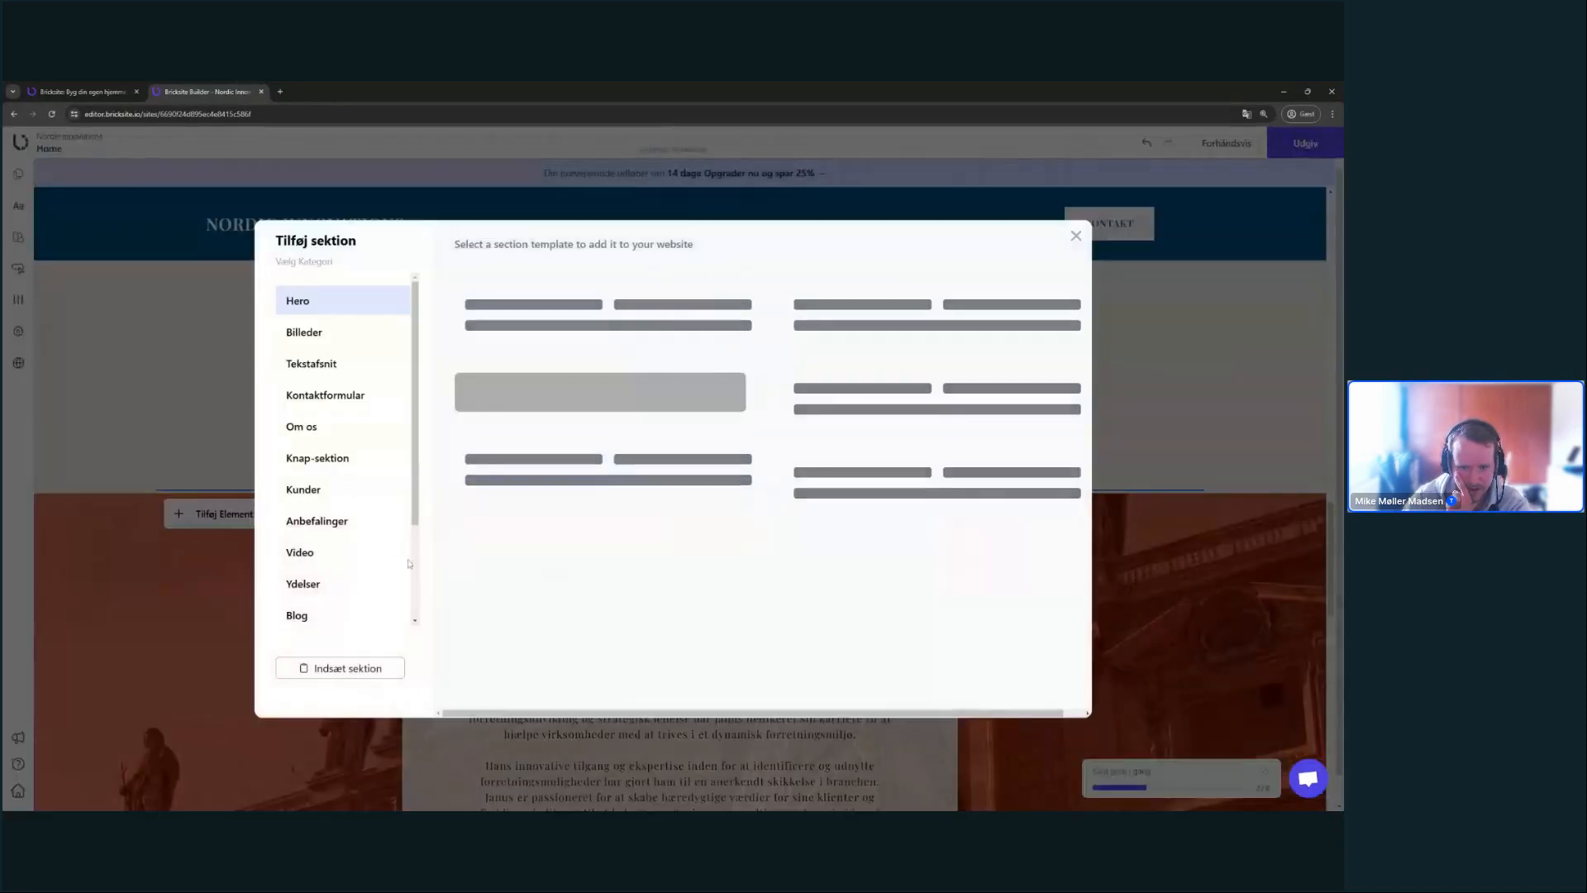
{"action": "left_click", "coordinate": [364, 458]}
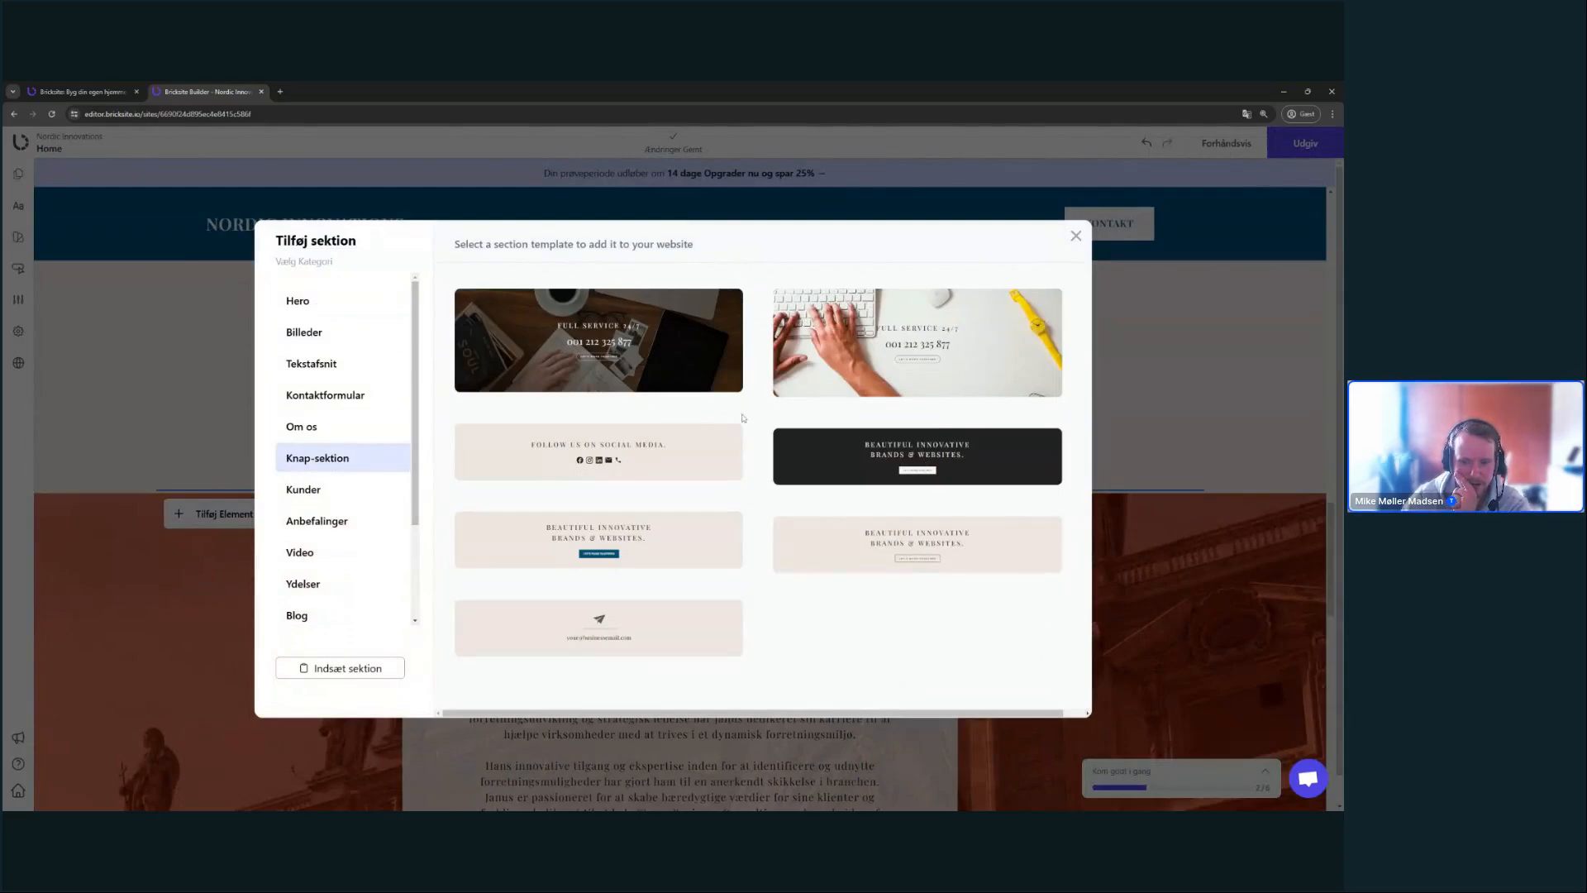
{"action": "left_click", "coordinate": [882, 485]}
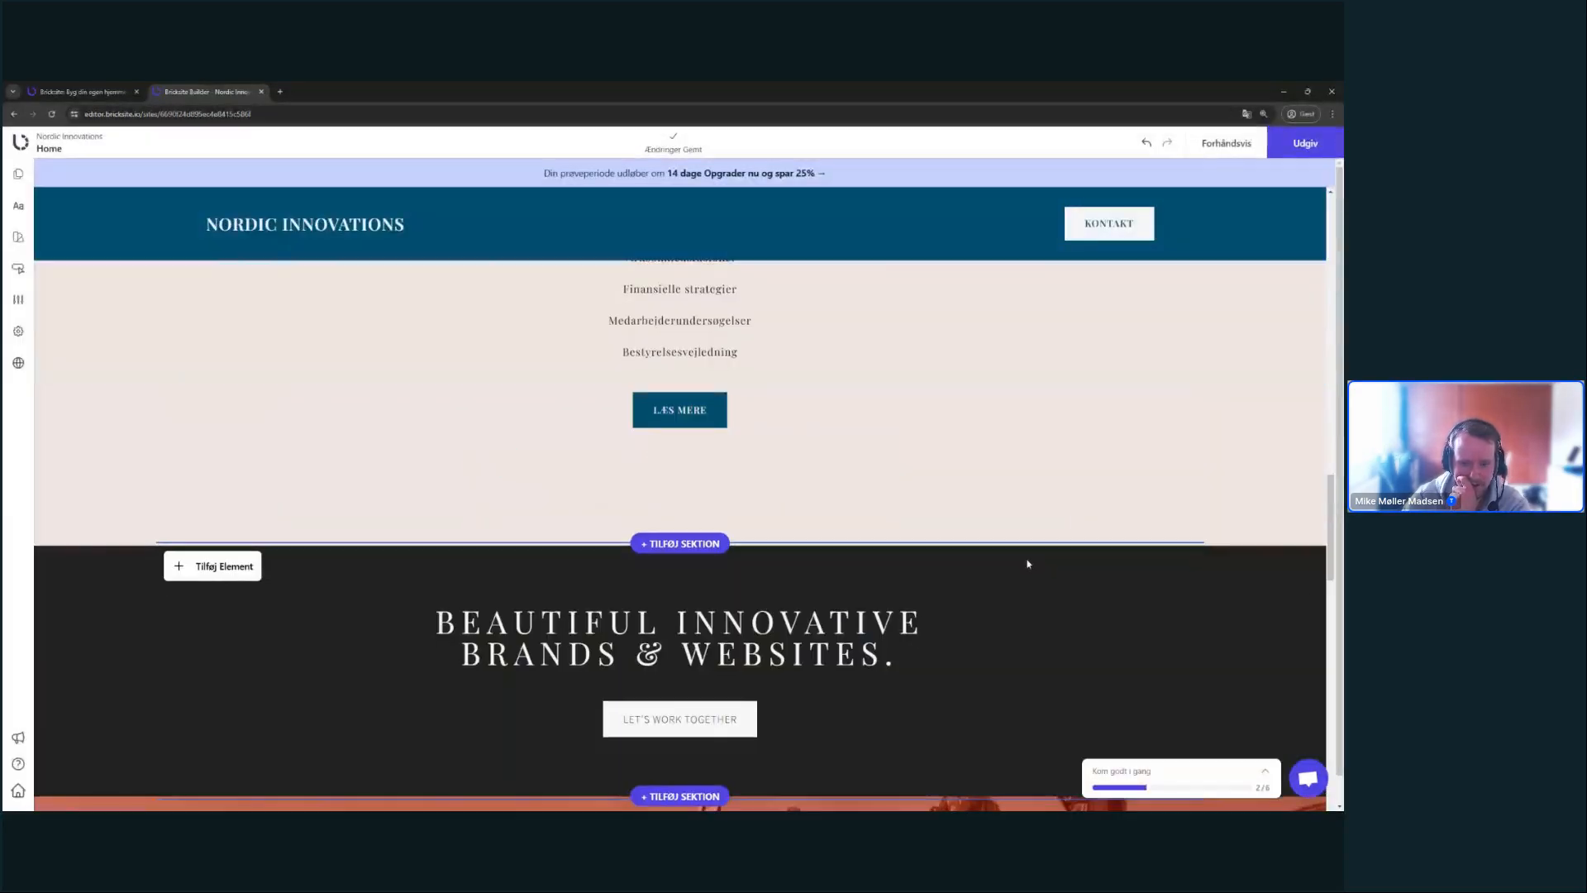
{"action": "scroll", "coordinate": [1027, 564], "scroll_direction": "down", "scroll_amount": 2}
- Change the CTA heading to 'ER DU KLAR TIL AT LØFTE DIN VIRKSOMHED?'
{"action": "triple_click", "coordinate": [806, 490]}
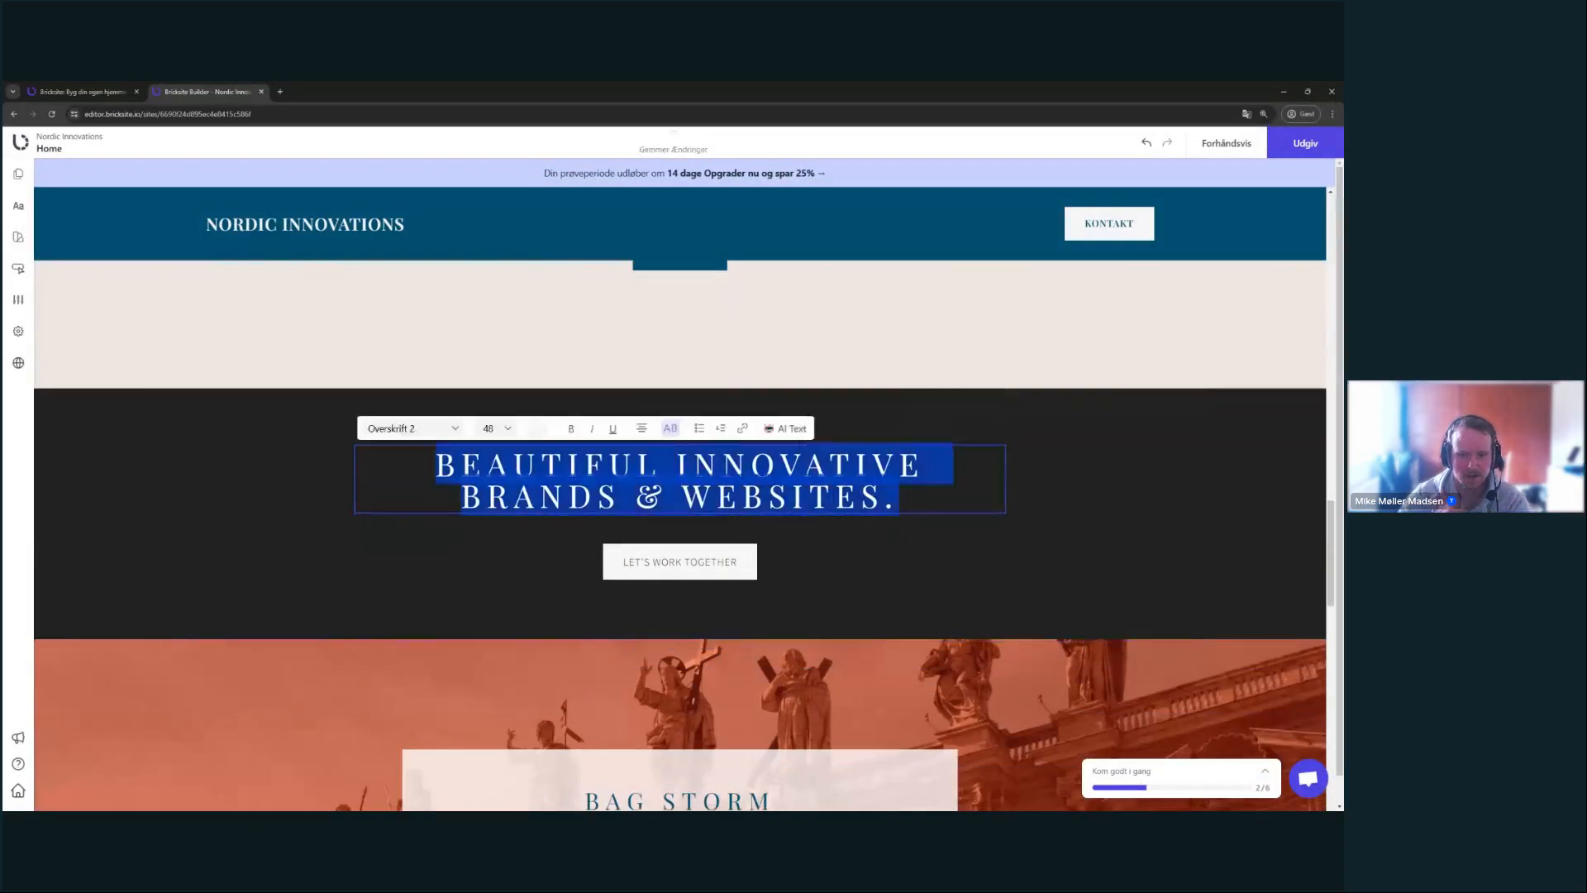
{"action": "type", "text": "ER DU KLATR T"}
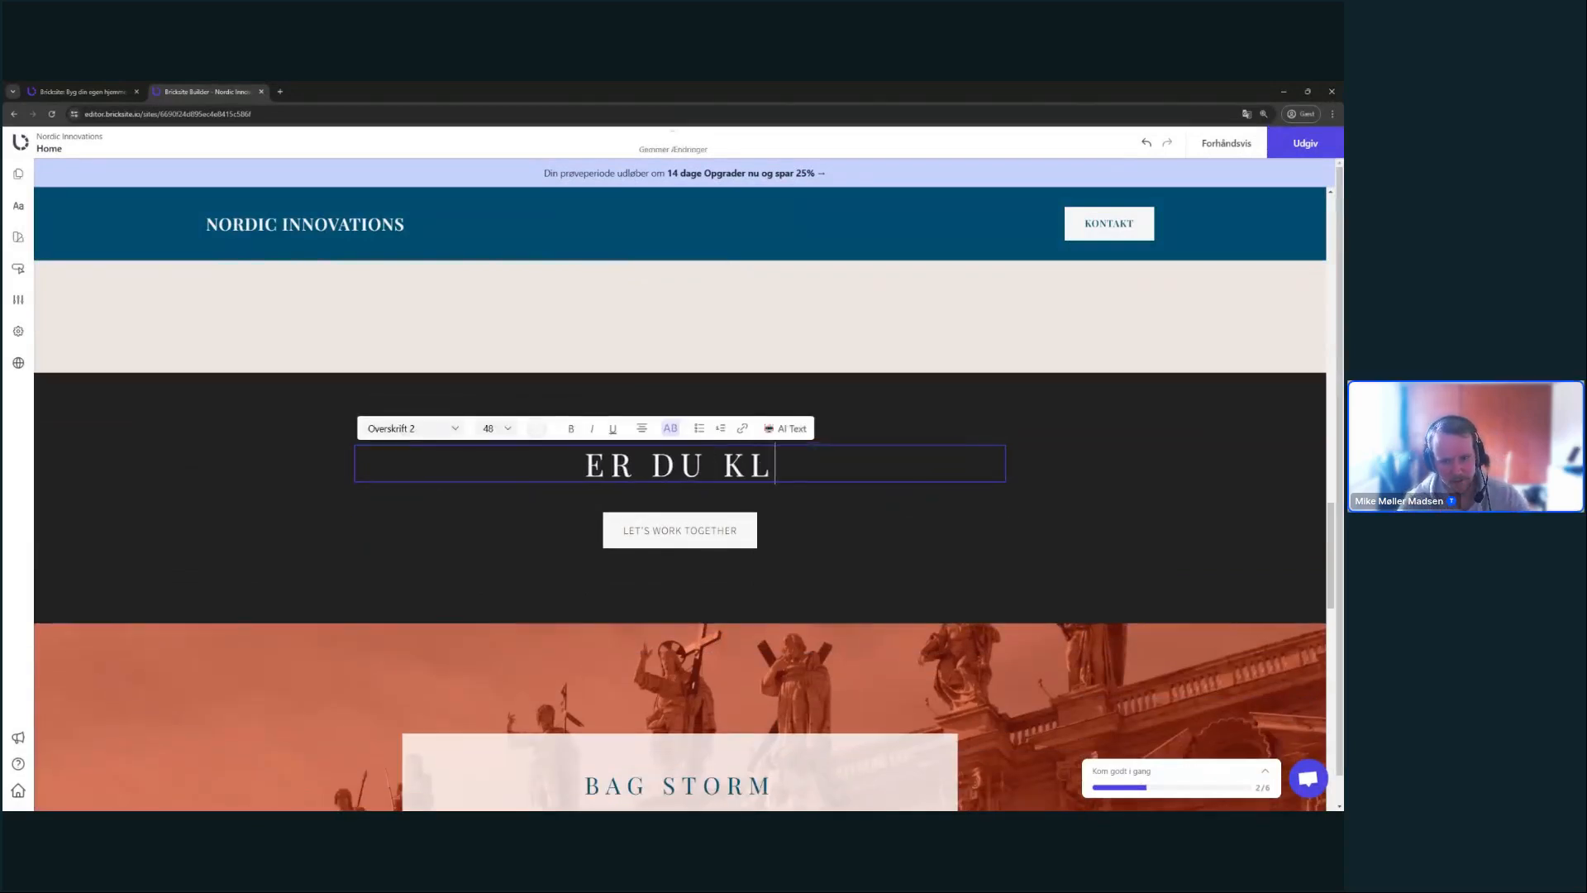
{"action": "key", "text": "BackSpace"}
{"action": "key", "text": "BackSpace"}
{"action": "key", "text": "BackSpace"}
{"action": "key", "text": "BackSpace"}
{"action": "type", "text": "R TIL AT LØS"}
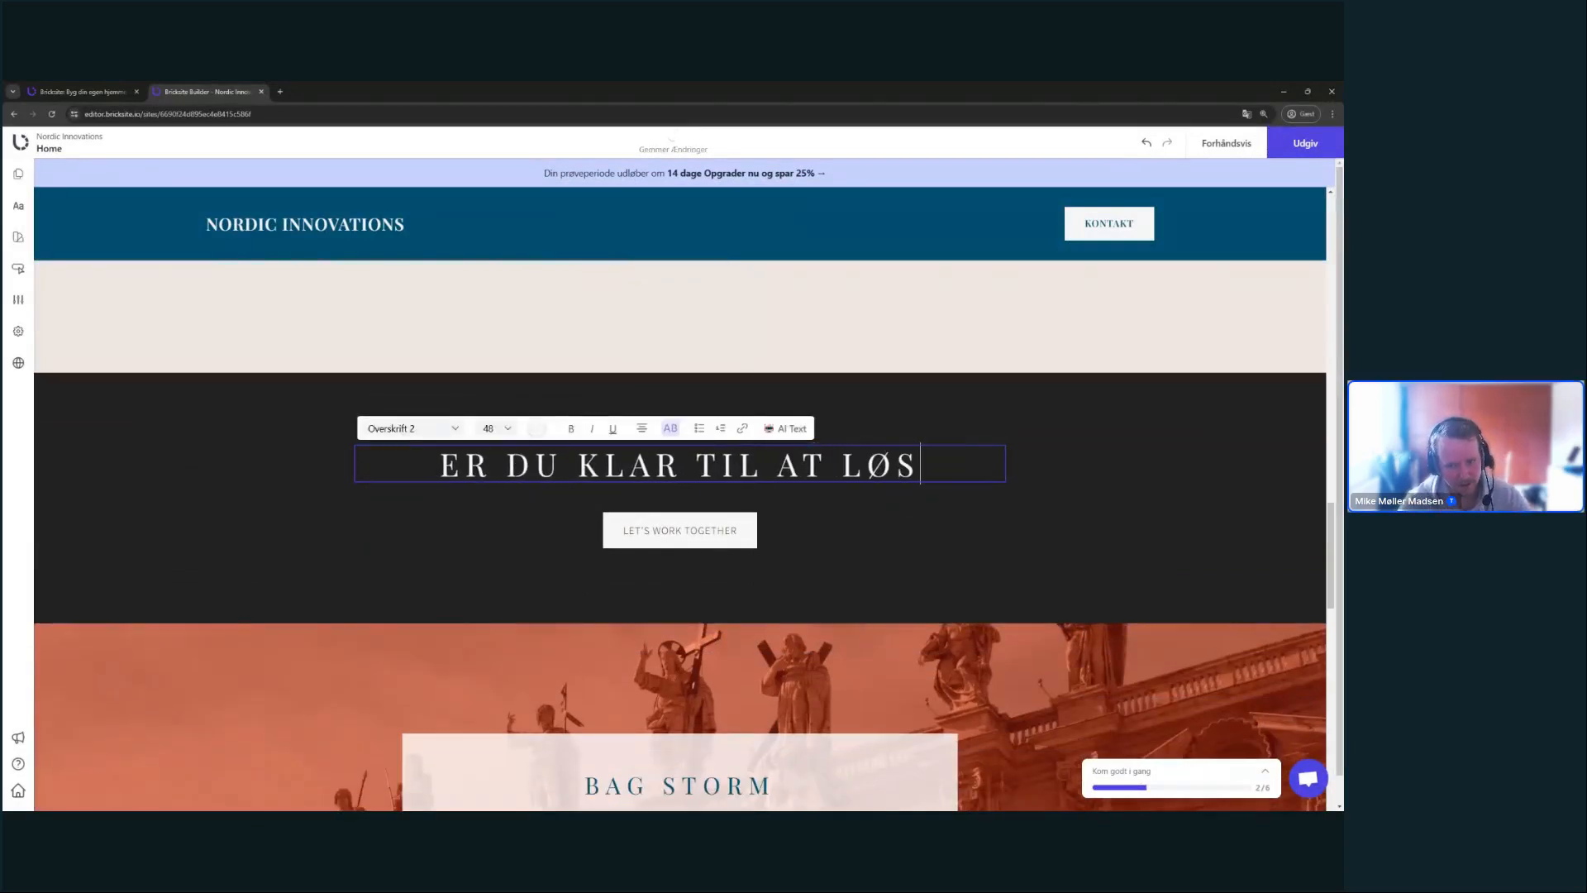
{"action": "key", "text": "BackSpace"}
{"action": "type", "text": "FTE DIN VIRKS"}
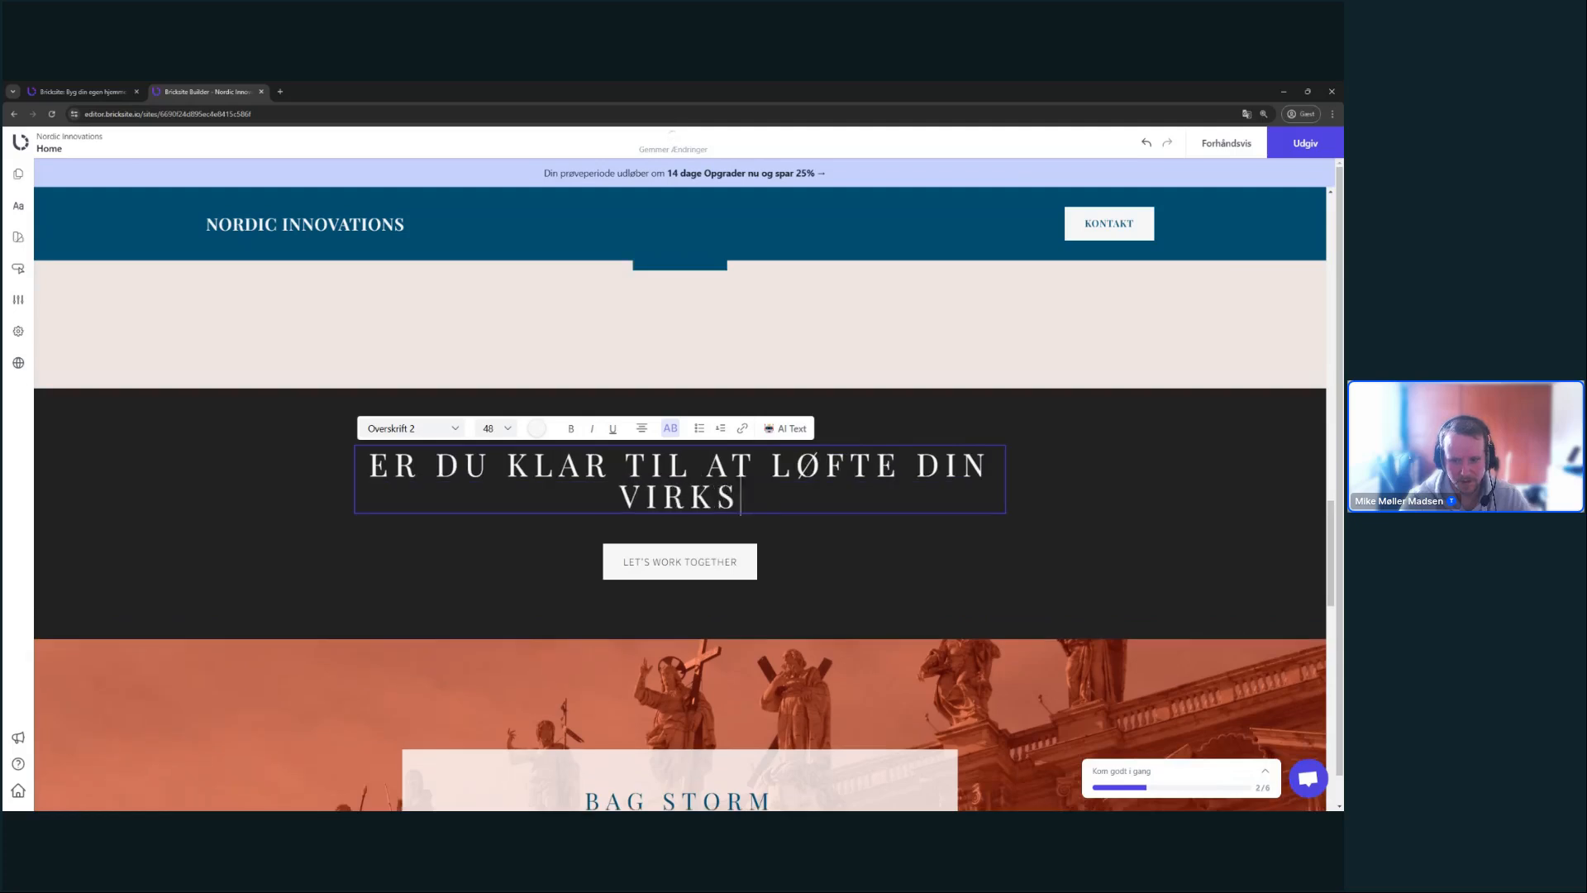
{"action": "type", "text": "OMHED?"}
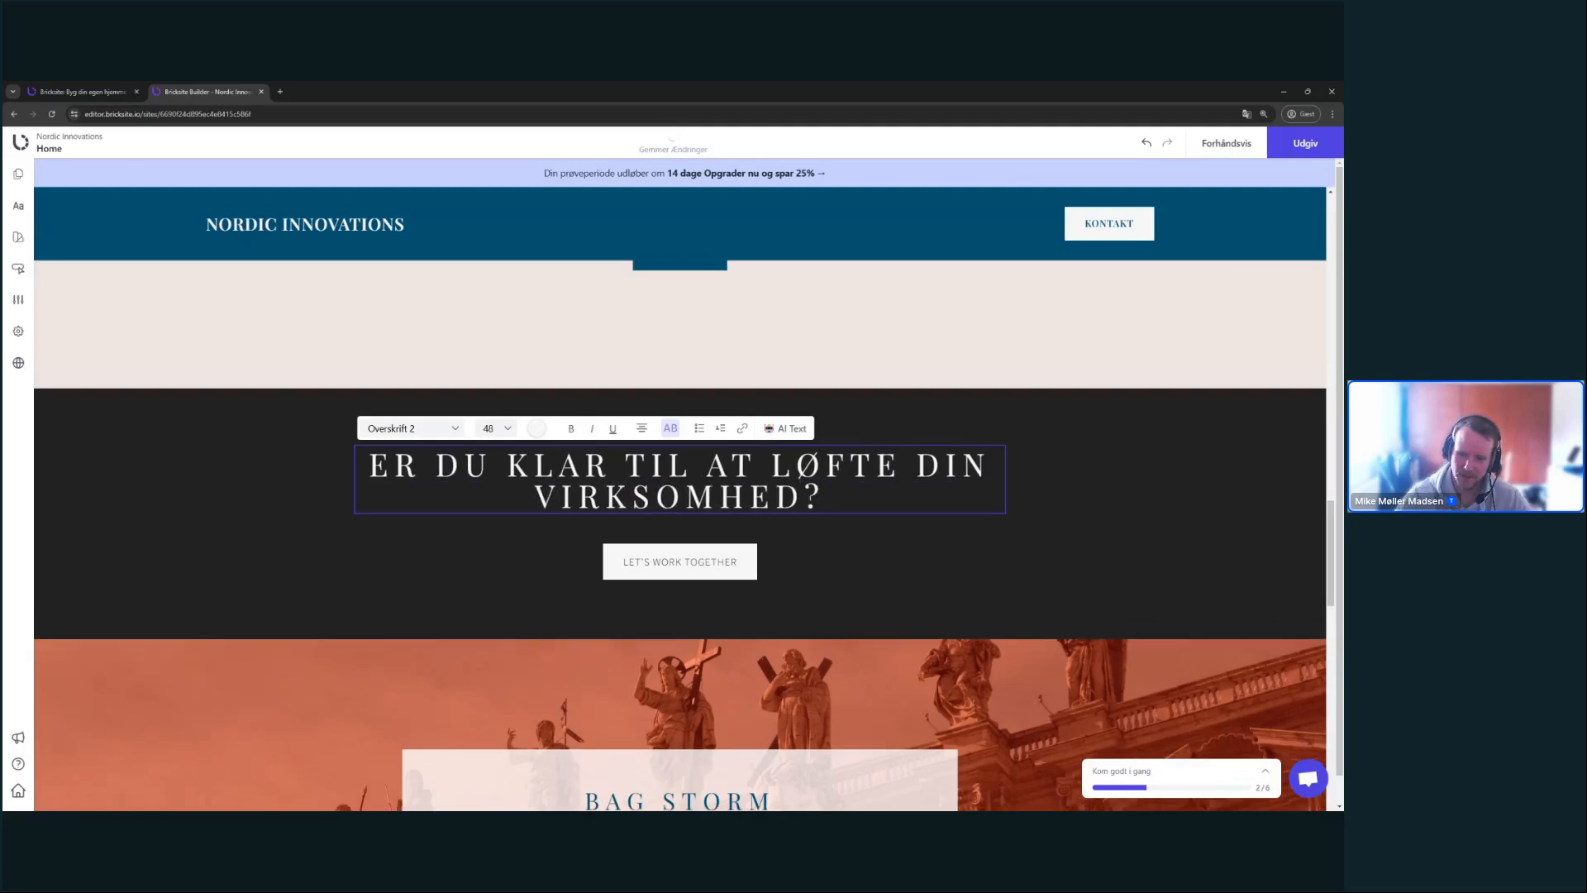
{"action": "left_click", "coordinate": [709, 553]}
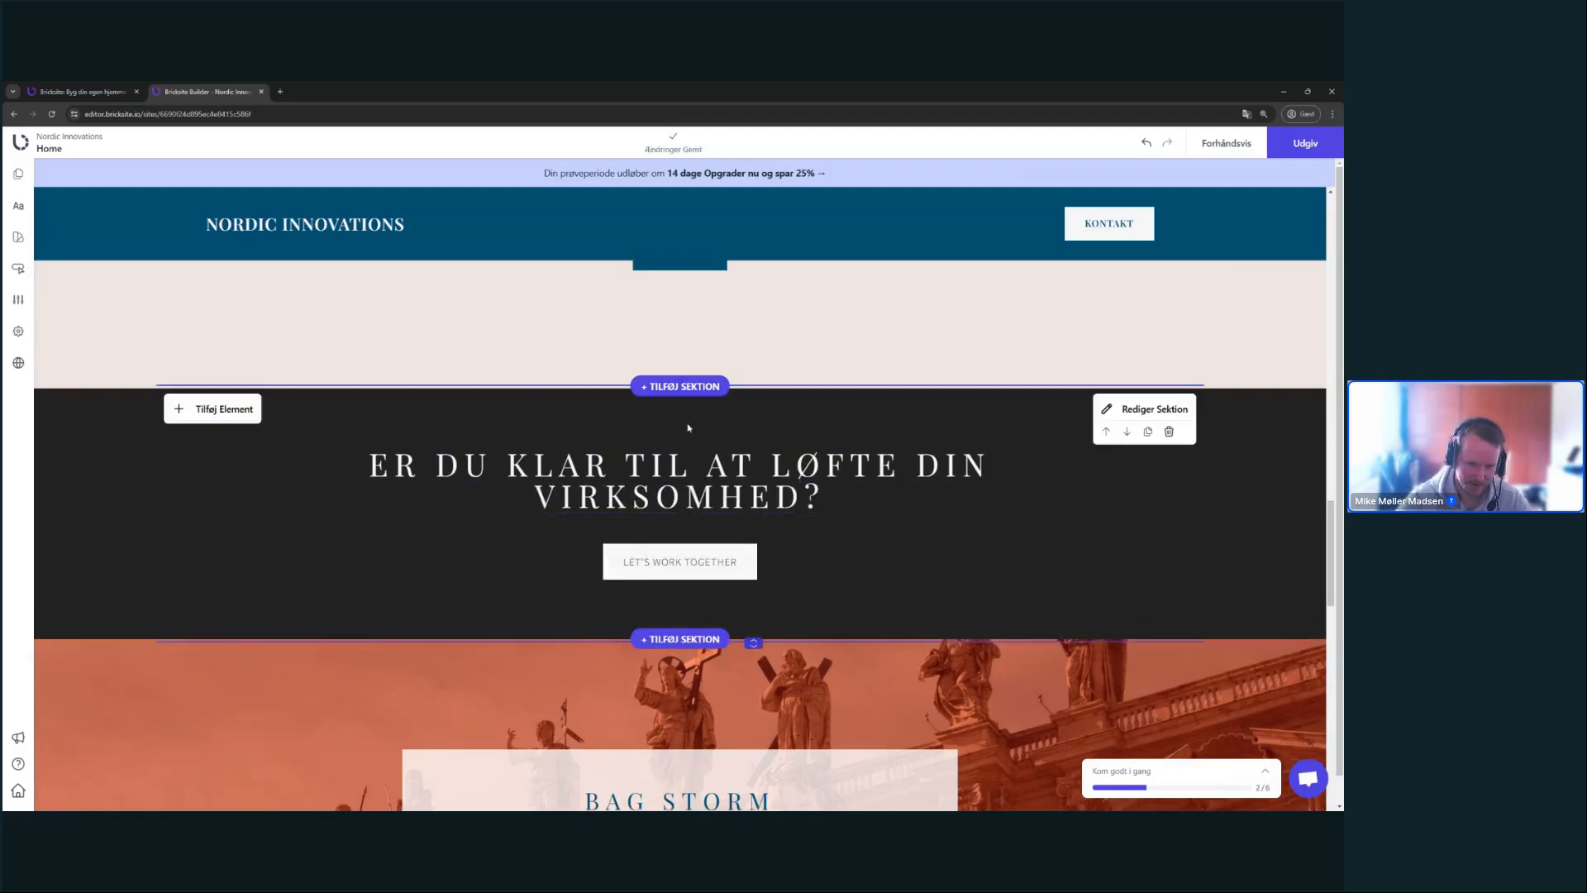
- Replace the button's LET'S WORK TOGETHER text with 'Kontakt os i dag'
{"action": "key", "text": "ctrl+minus"}
{"action": "scroll", "coordinate": [959, 482], "scroll_direction": "down", "scroll_amount": 1}
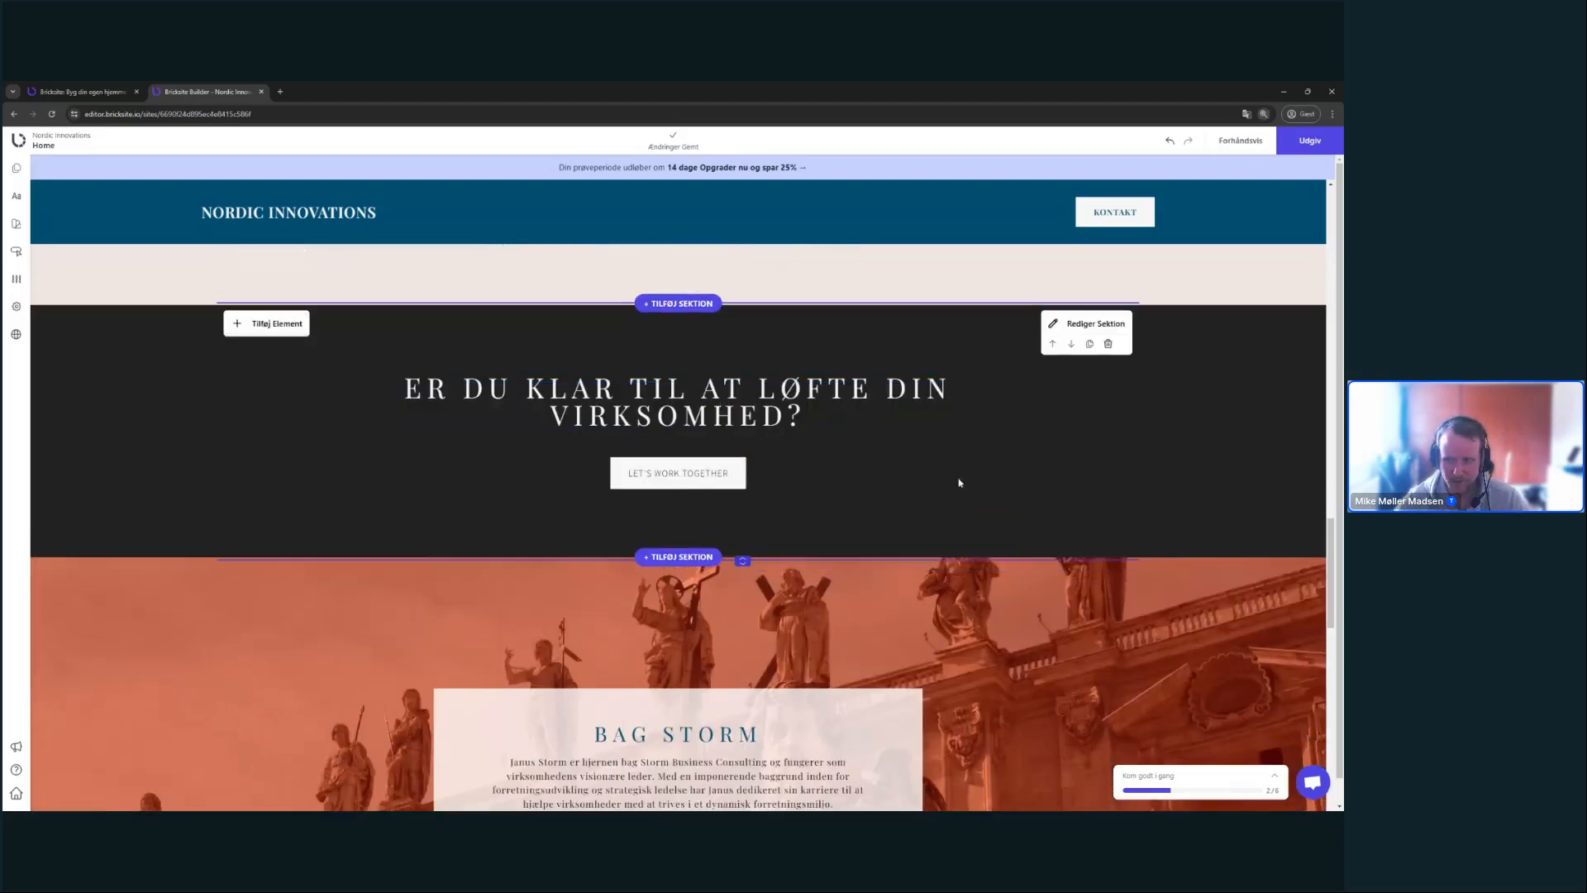
{"action": "scroll", "coordinate": [955, 483], "scroll_direction": "up", "scroll_amount": 1}
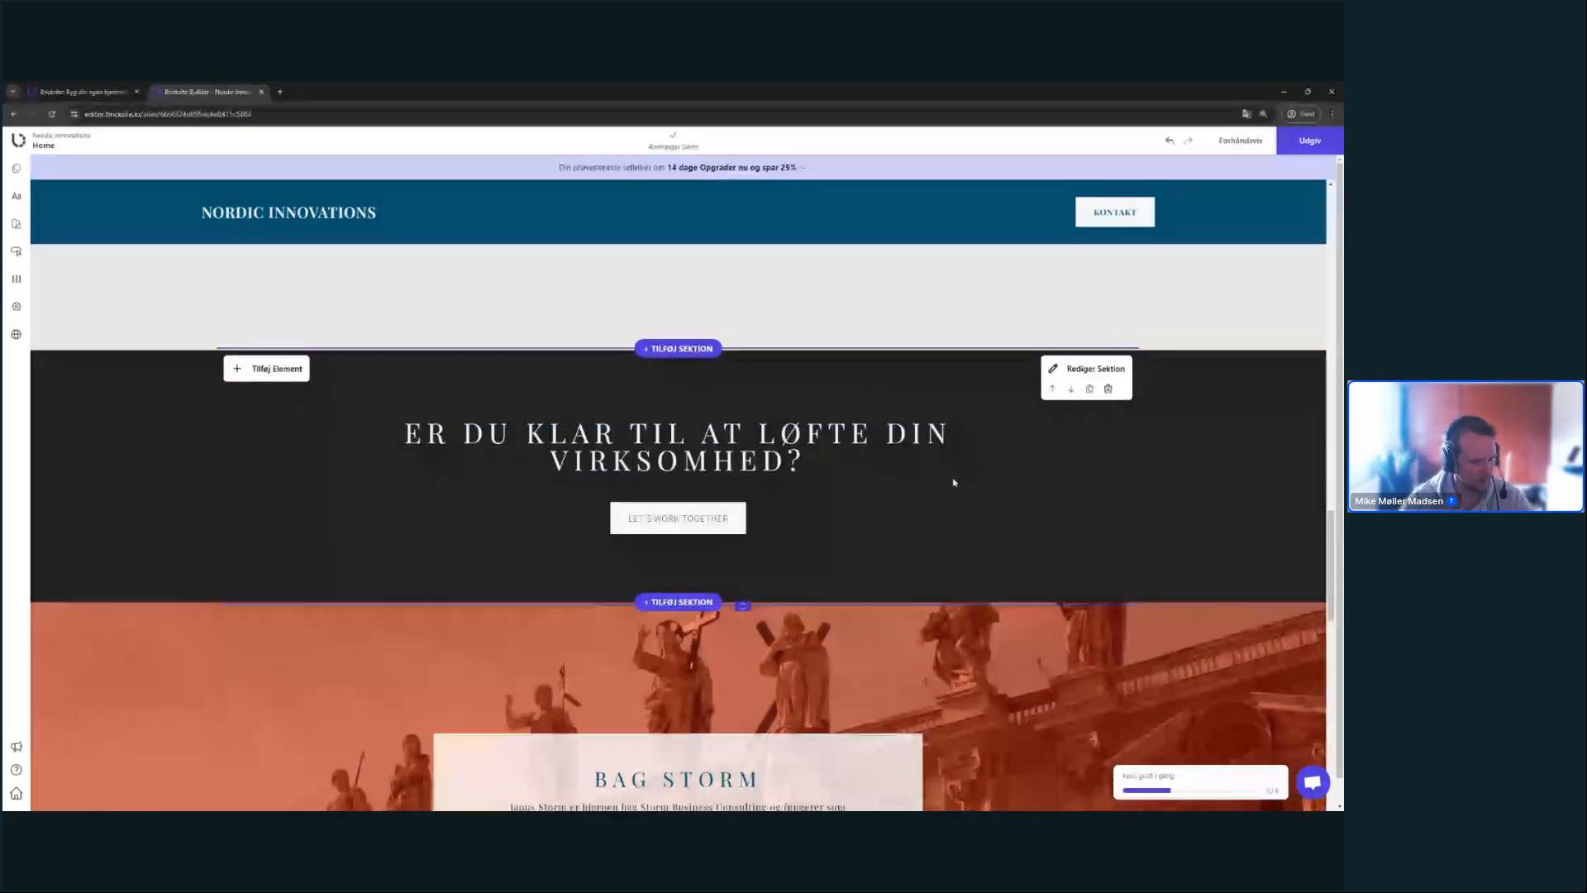
{"action": "scroll", "coordinate": [951, 479], "scroll_direction": "up", "scroll_amount": 3}
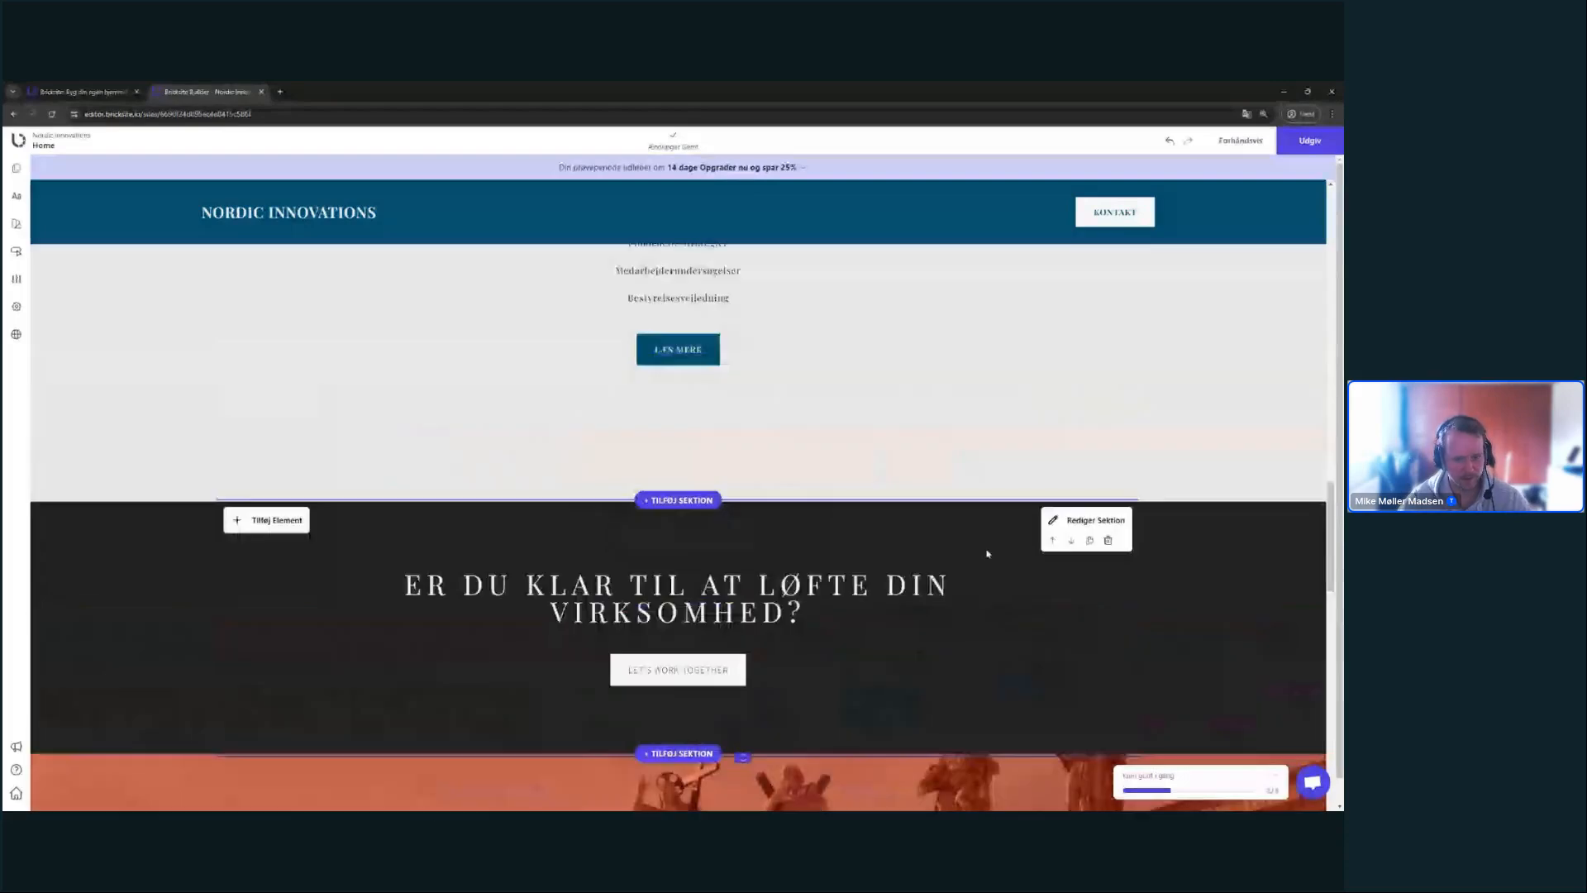
{"action": "scroll", "coordinate": [989, 553], "scroll_direction": "down", "scroll_amount": 2}
{"action": "scroll", "coordinate": [857, 429], "scroll_direction": "up", "scroll_amount": 10}
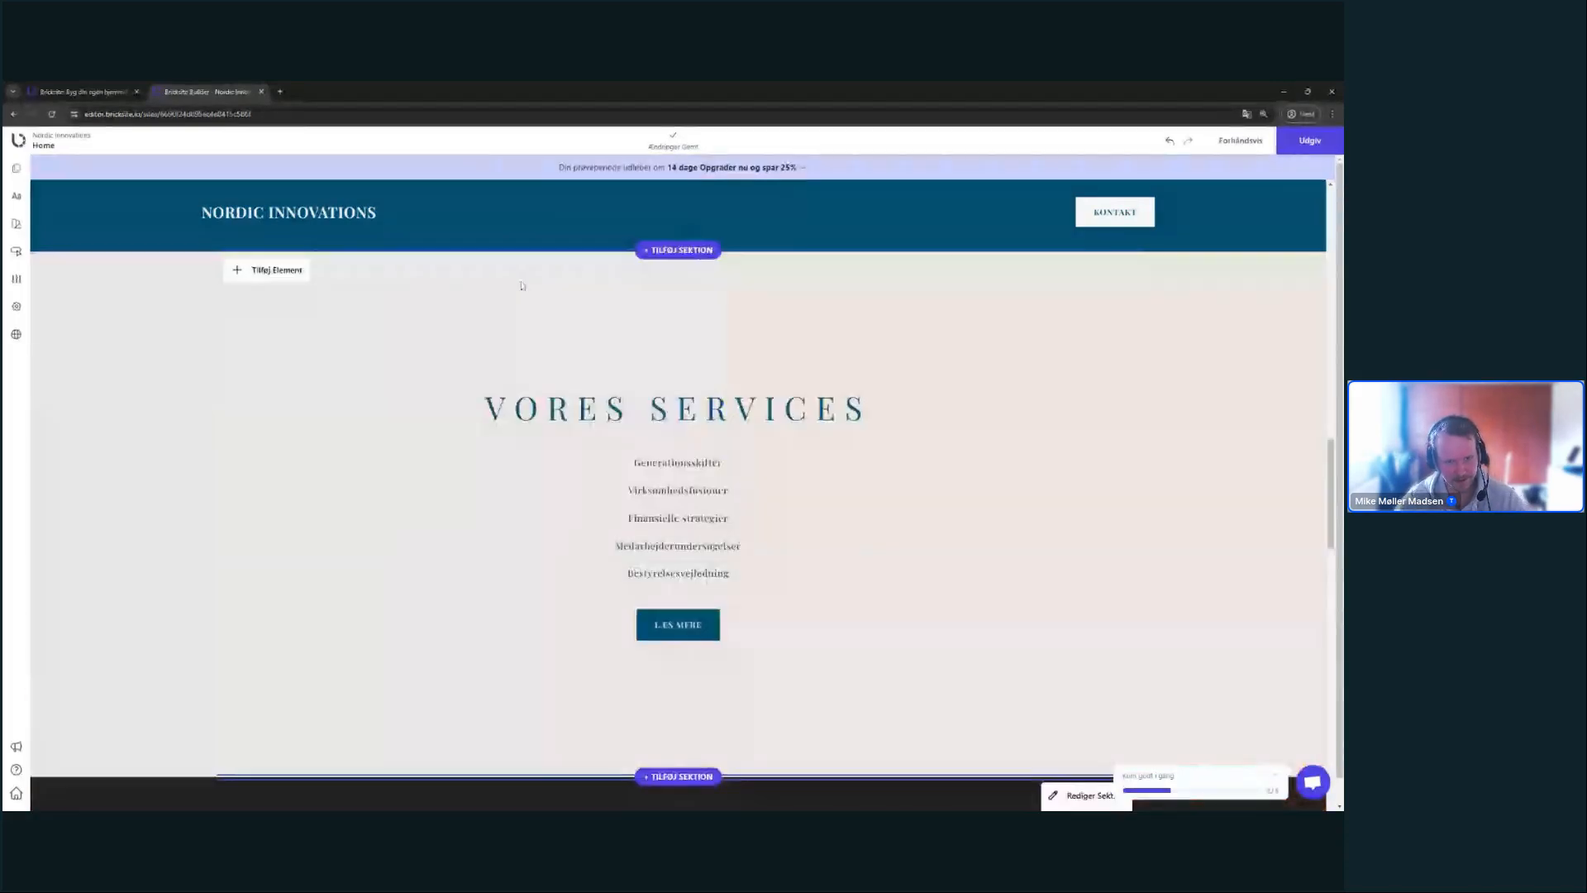
{"action": "scroll", "coordinate": [530, 290], "scroll_direction": "down", "scroll_amount": 10}
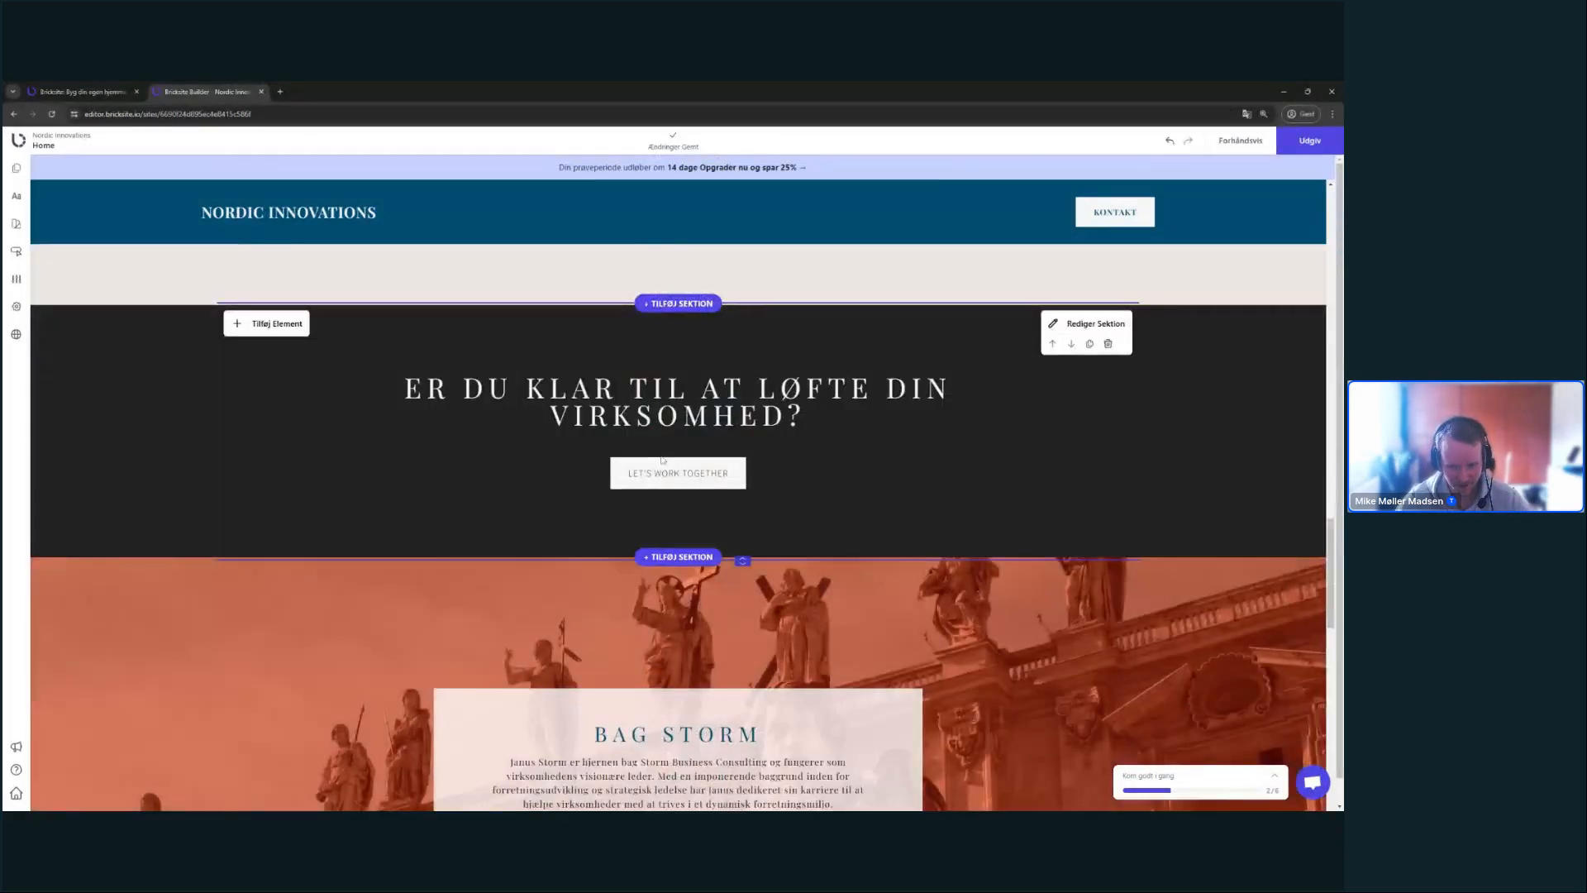
{"action": "left_click", "coordinate": [837, 385]}
{"action": "left_click", "coordinate": [818, 465]}
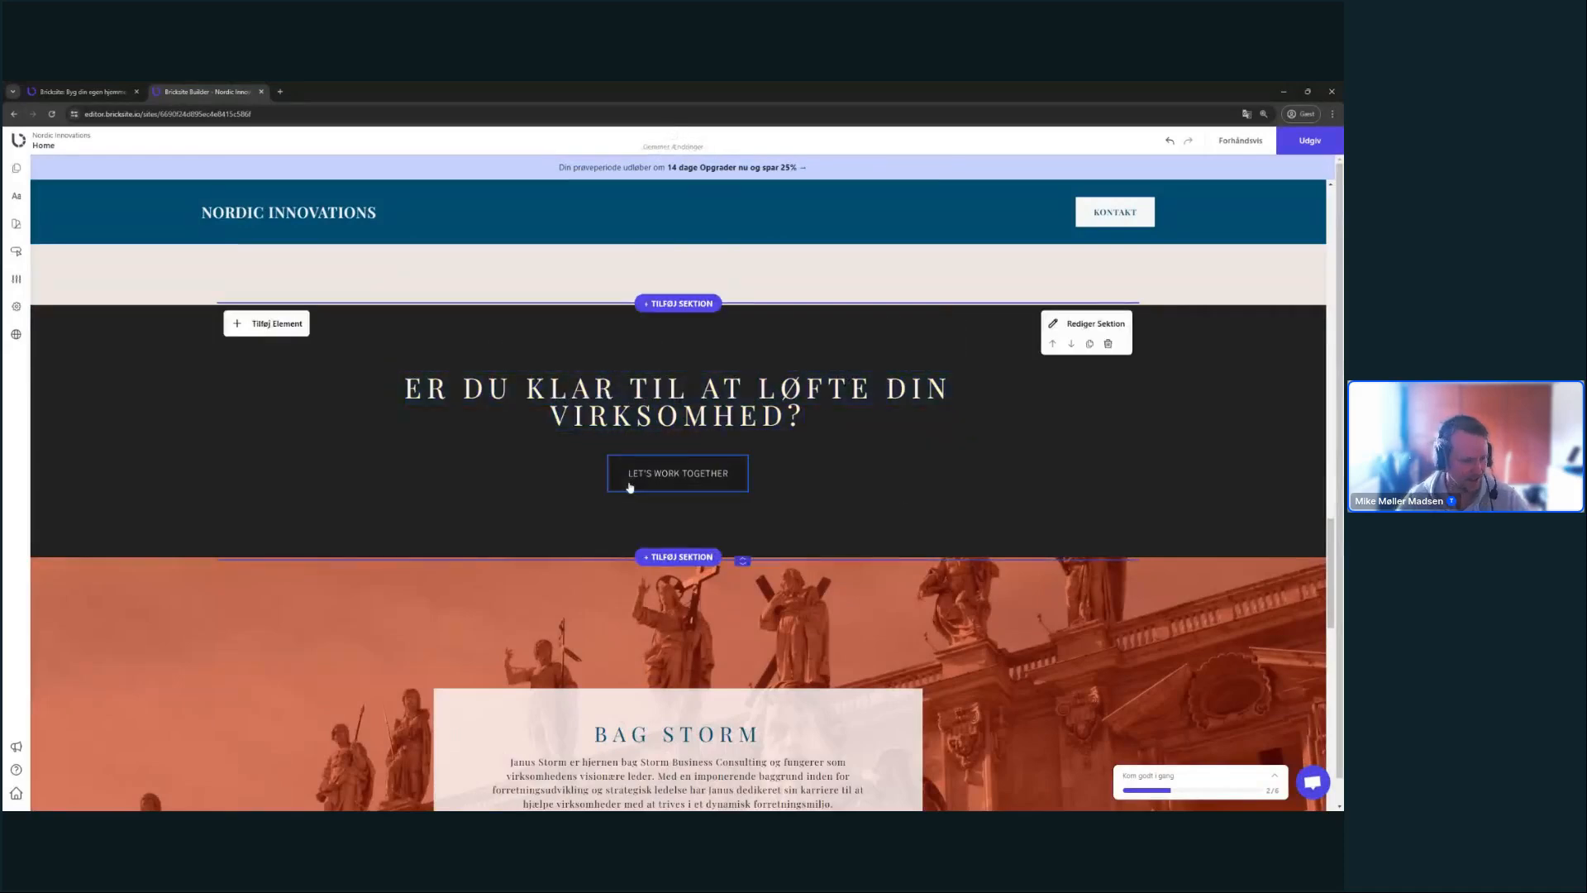
{"action": "left_click", "coordinate": [639, 483]}
{"action": "double_click", "coordinate": [685, 478]}
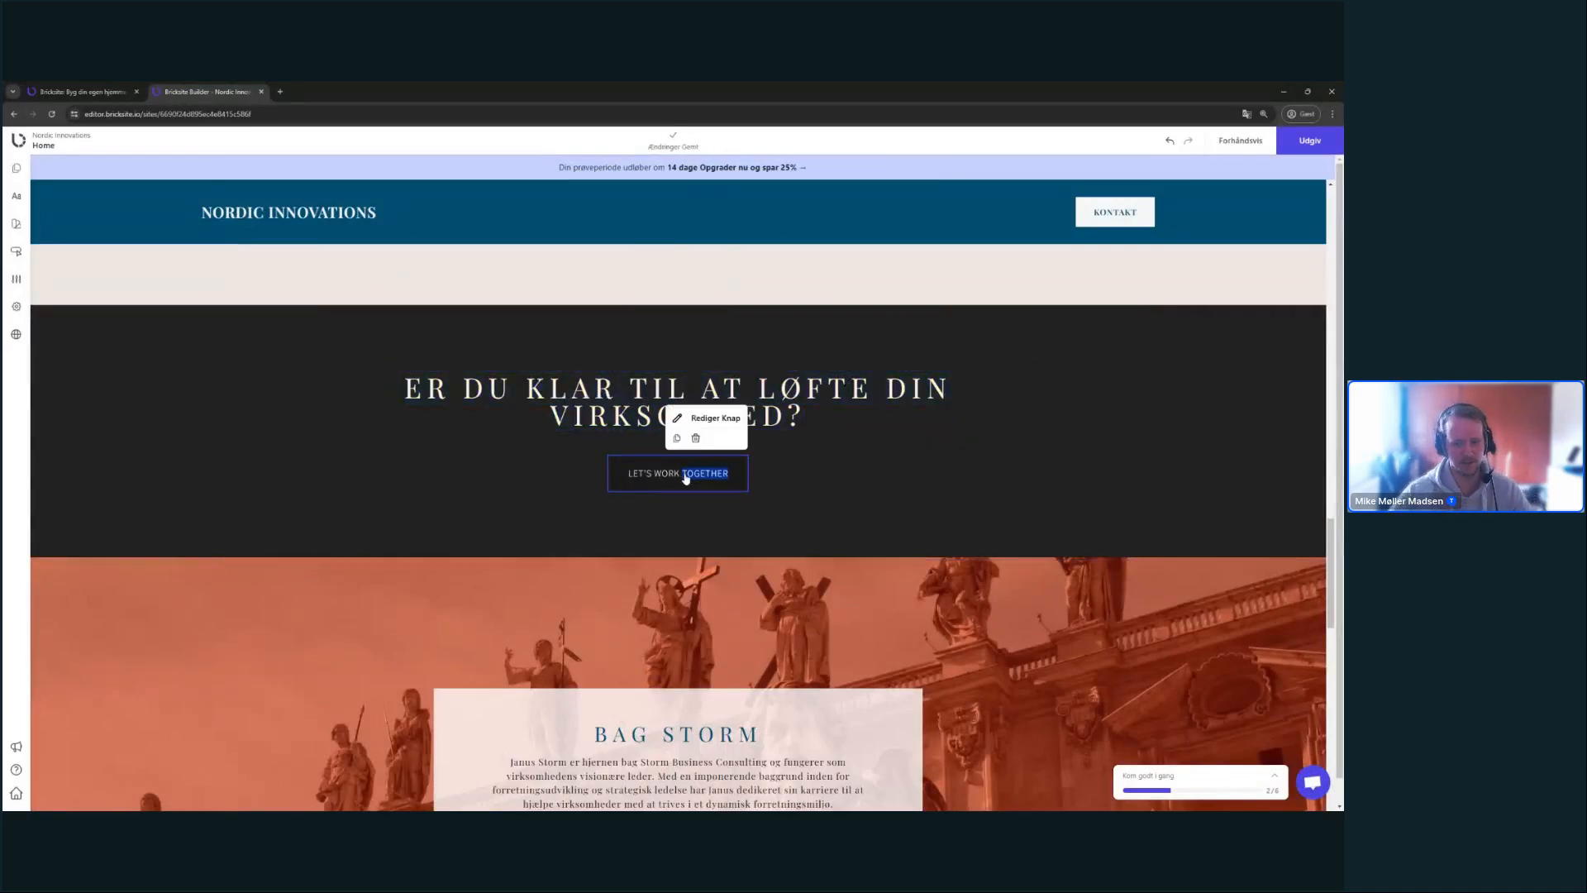
{"action": "key", "text": "ctrl+a"}
{"action": "key", "text": "BackSpace"}
{"action": "type", "text": "K"}
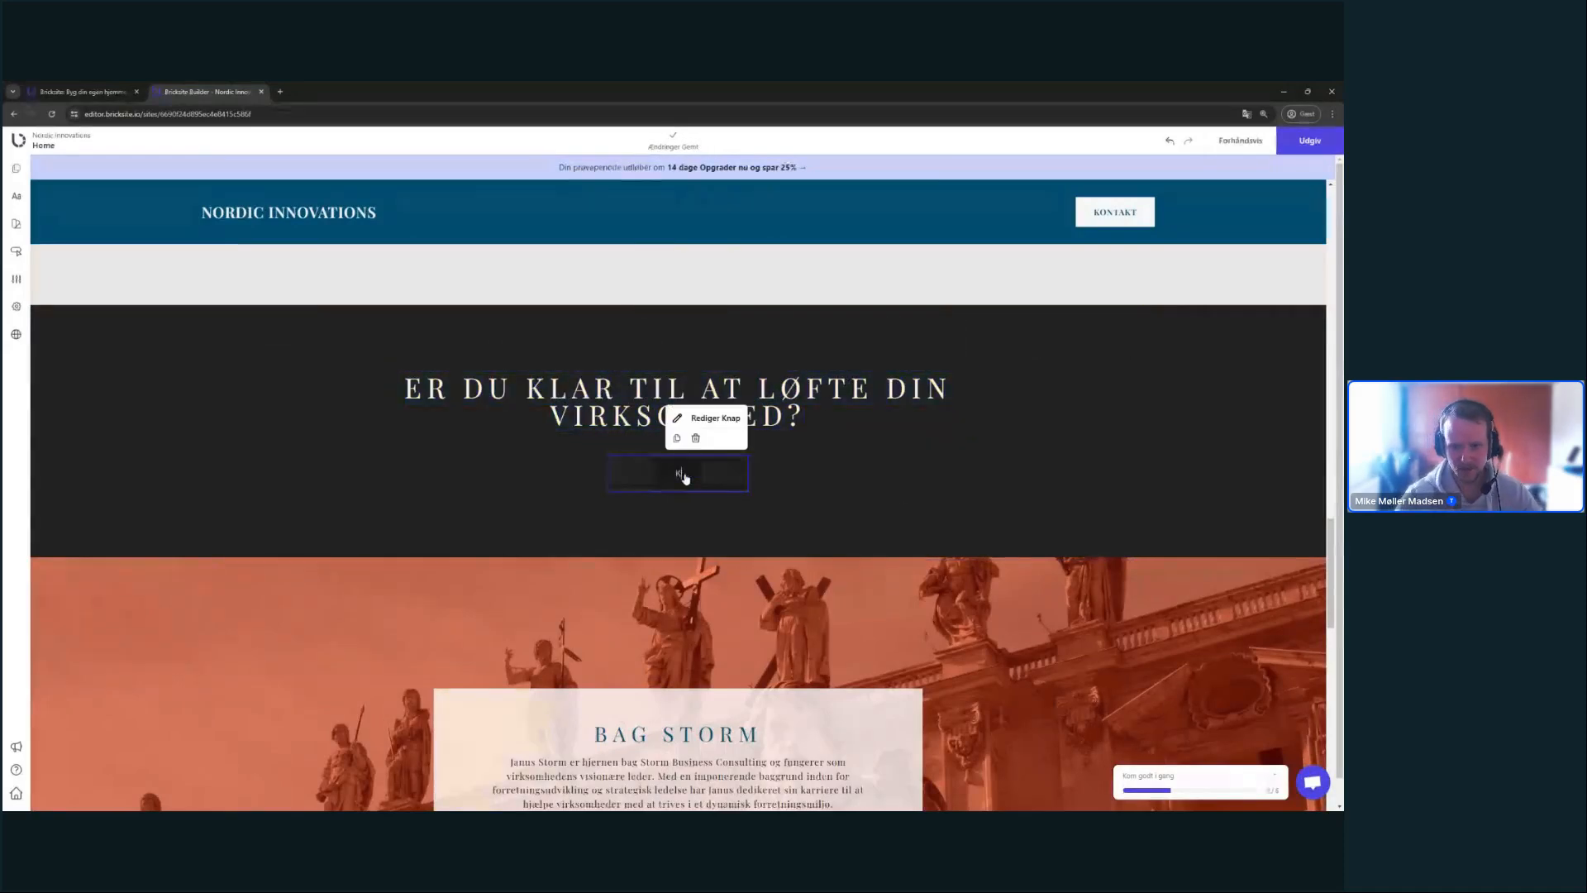
{"action": "type", "text": "ontakt"}
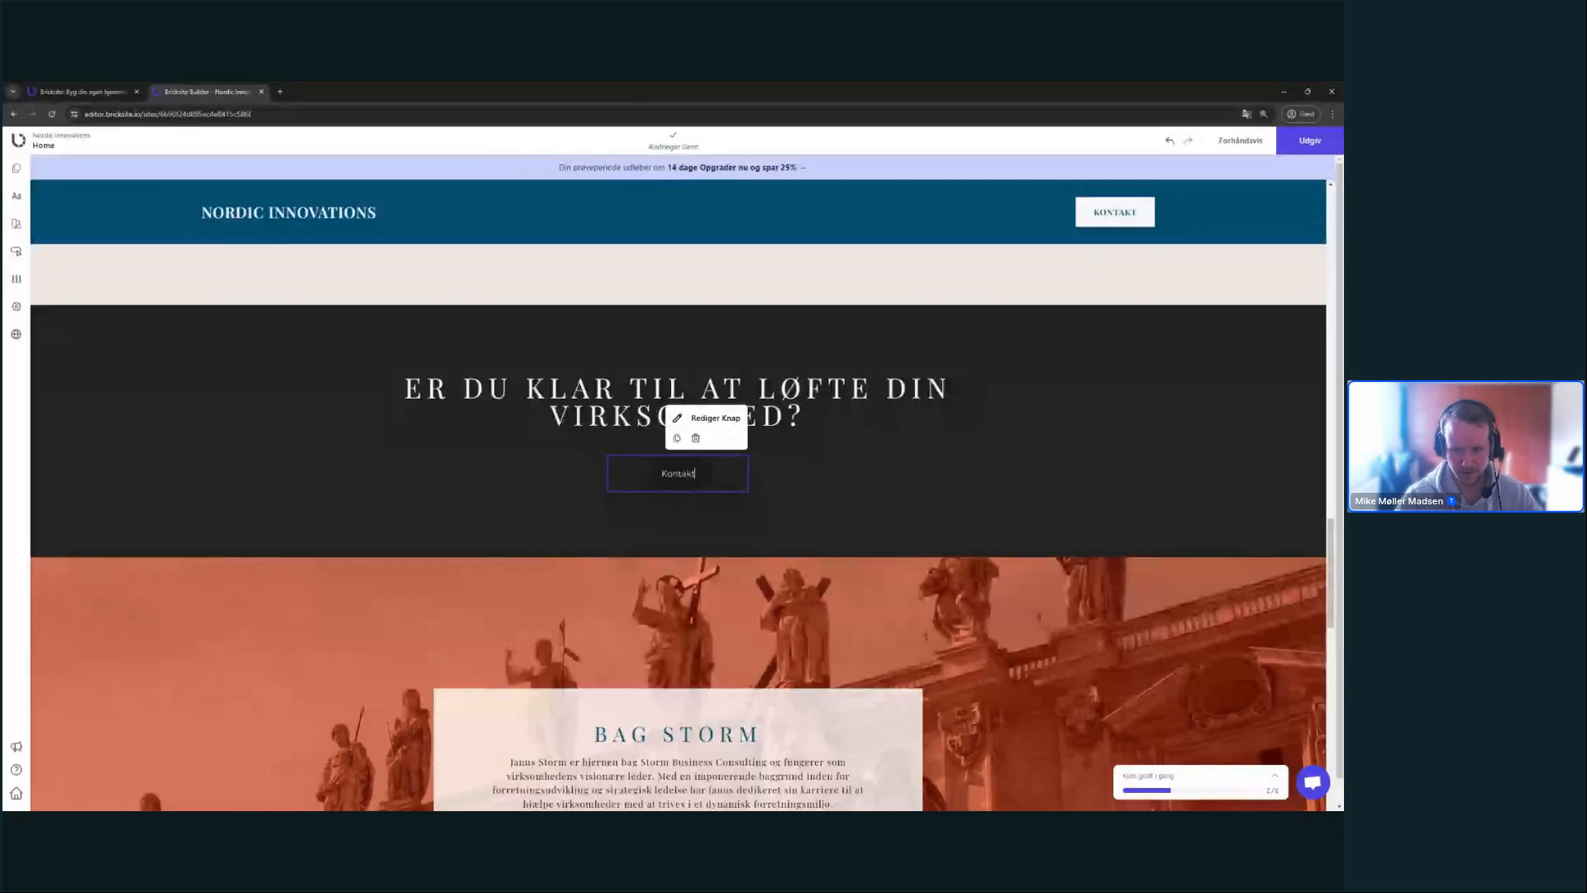
{"action": "type", "text": " os i dag"}
{"action": "left_click", "coordinate": [868, 456]}
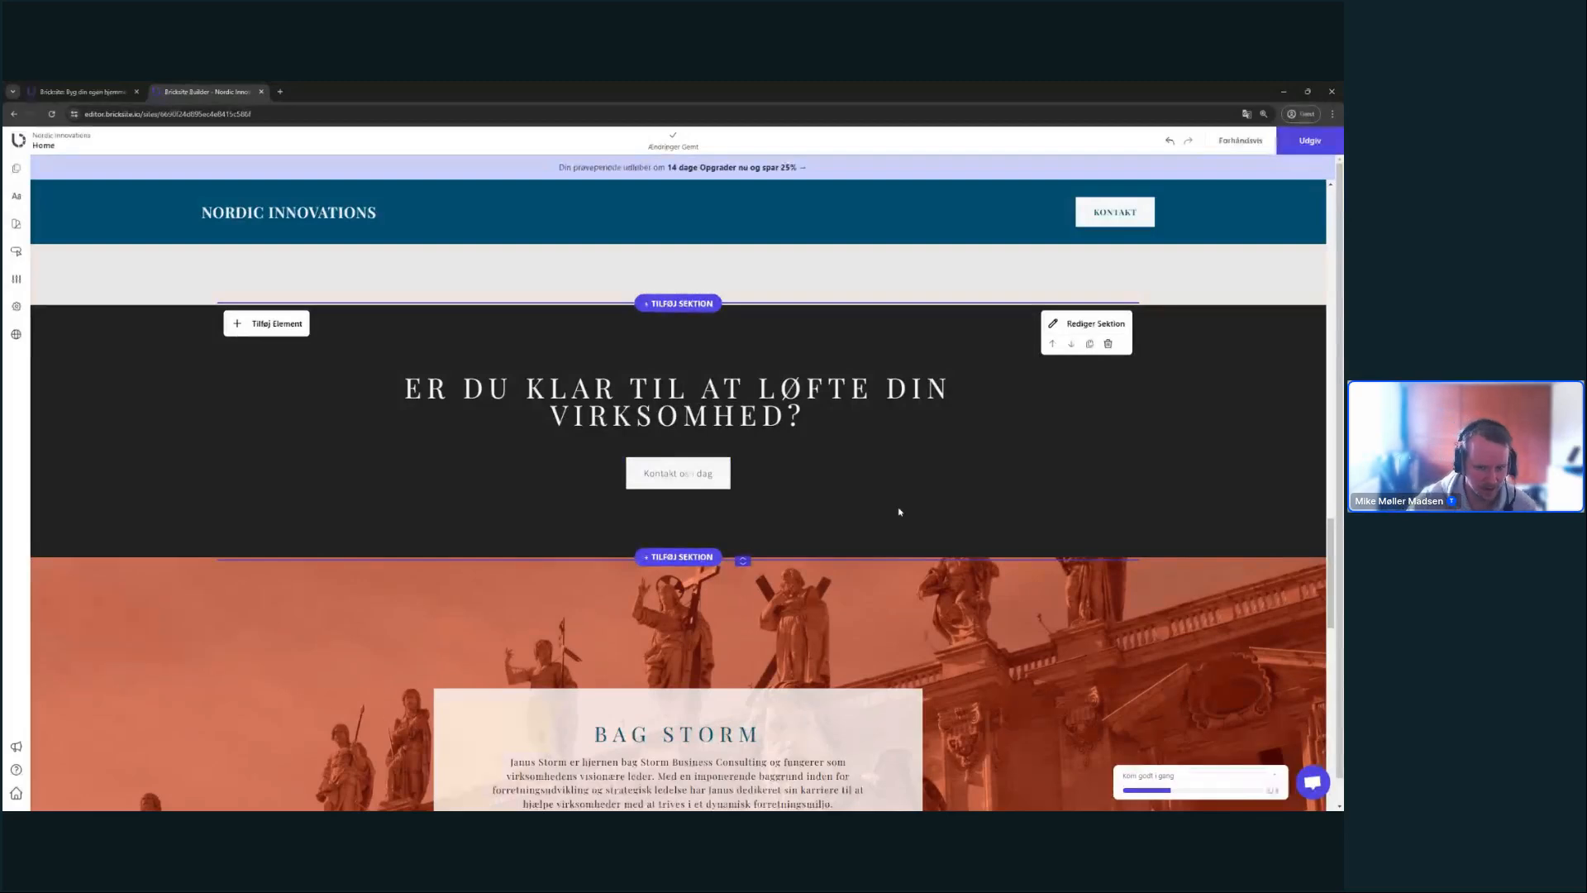
- Delete the Bag Storm and Kontakt Os sections
{"action": "scroll", "coordinate": [998, 554], "scroll_direction": "down", "scroll_amount": 2}
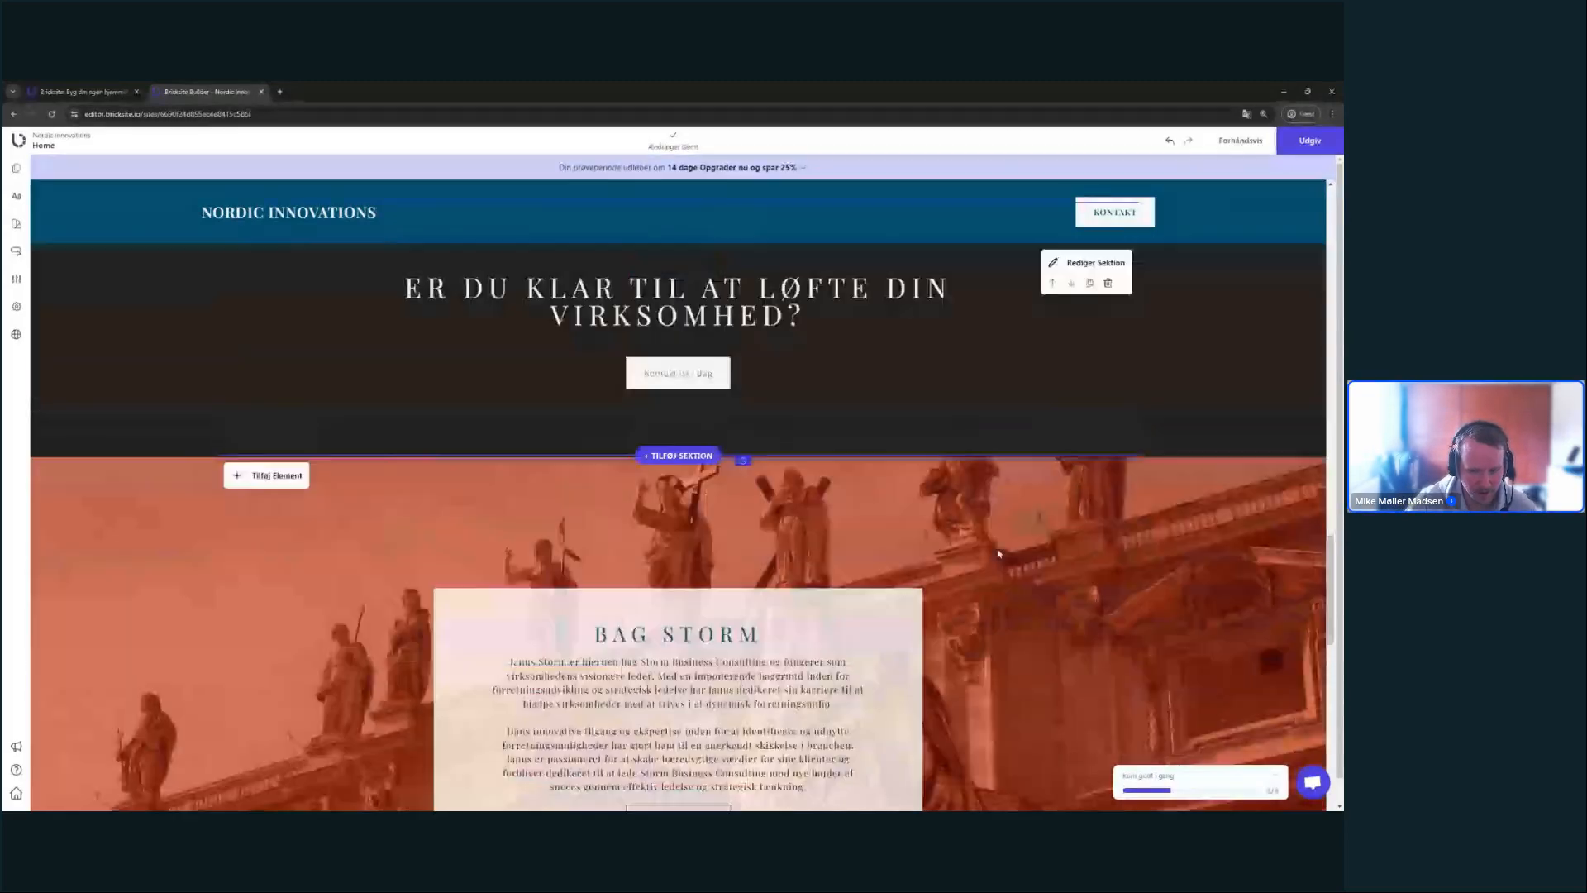
{"action": "scroll", "coordinate": [999, 553], "scroll_direction": "down", "scroll_amount": 2}
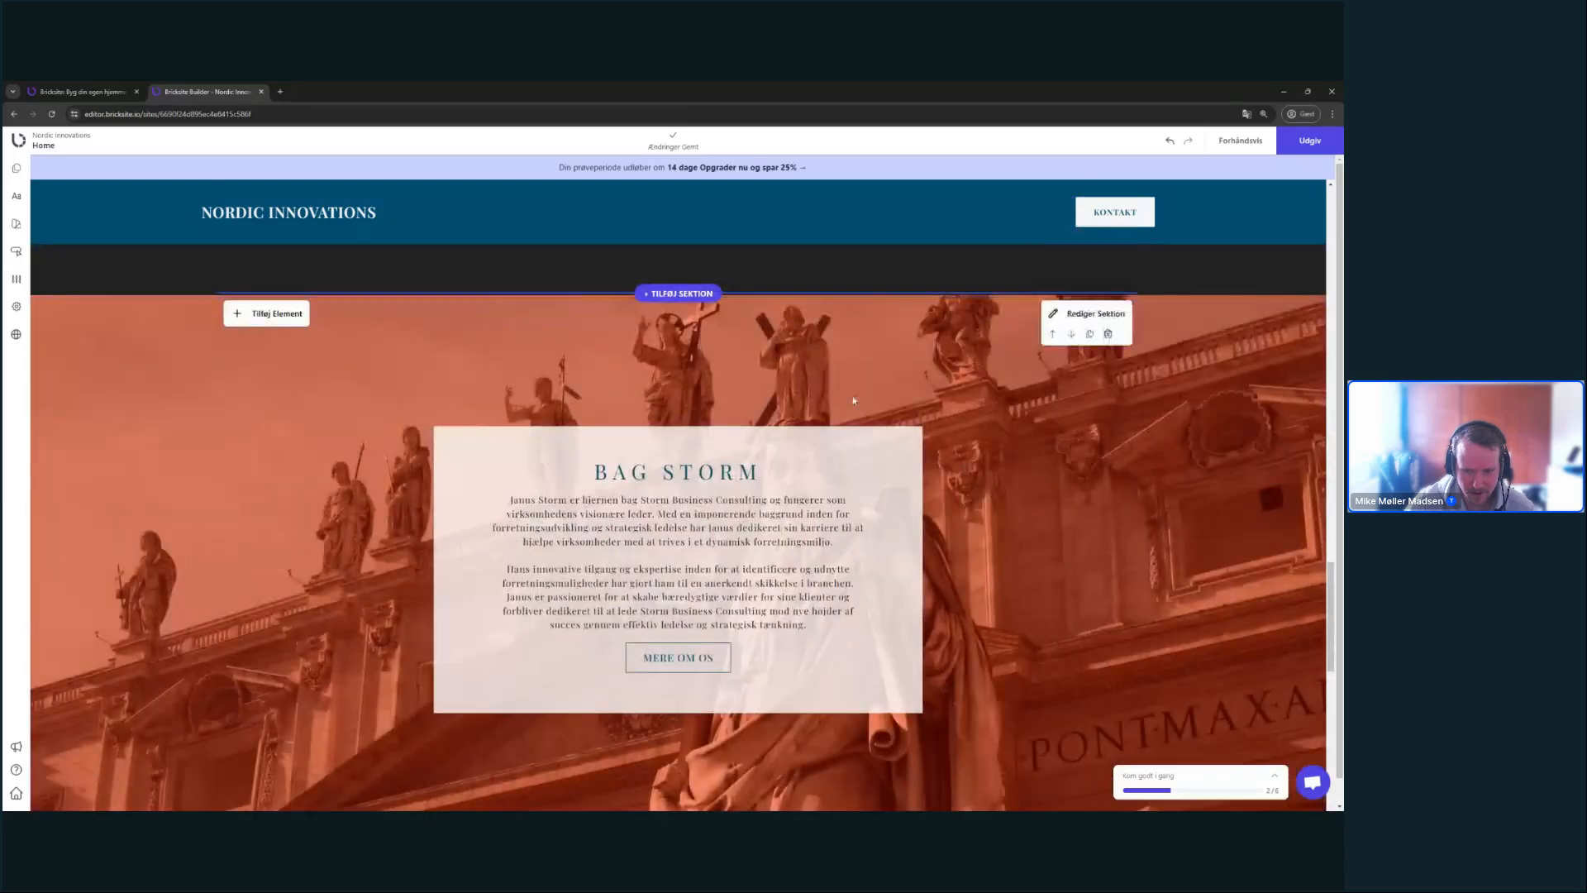
{"action": "left_click", "coordinate": [1107, 333]}
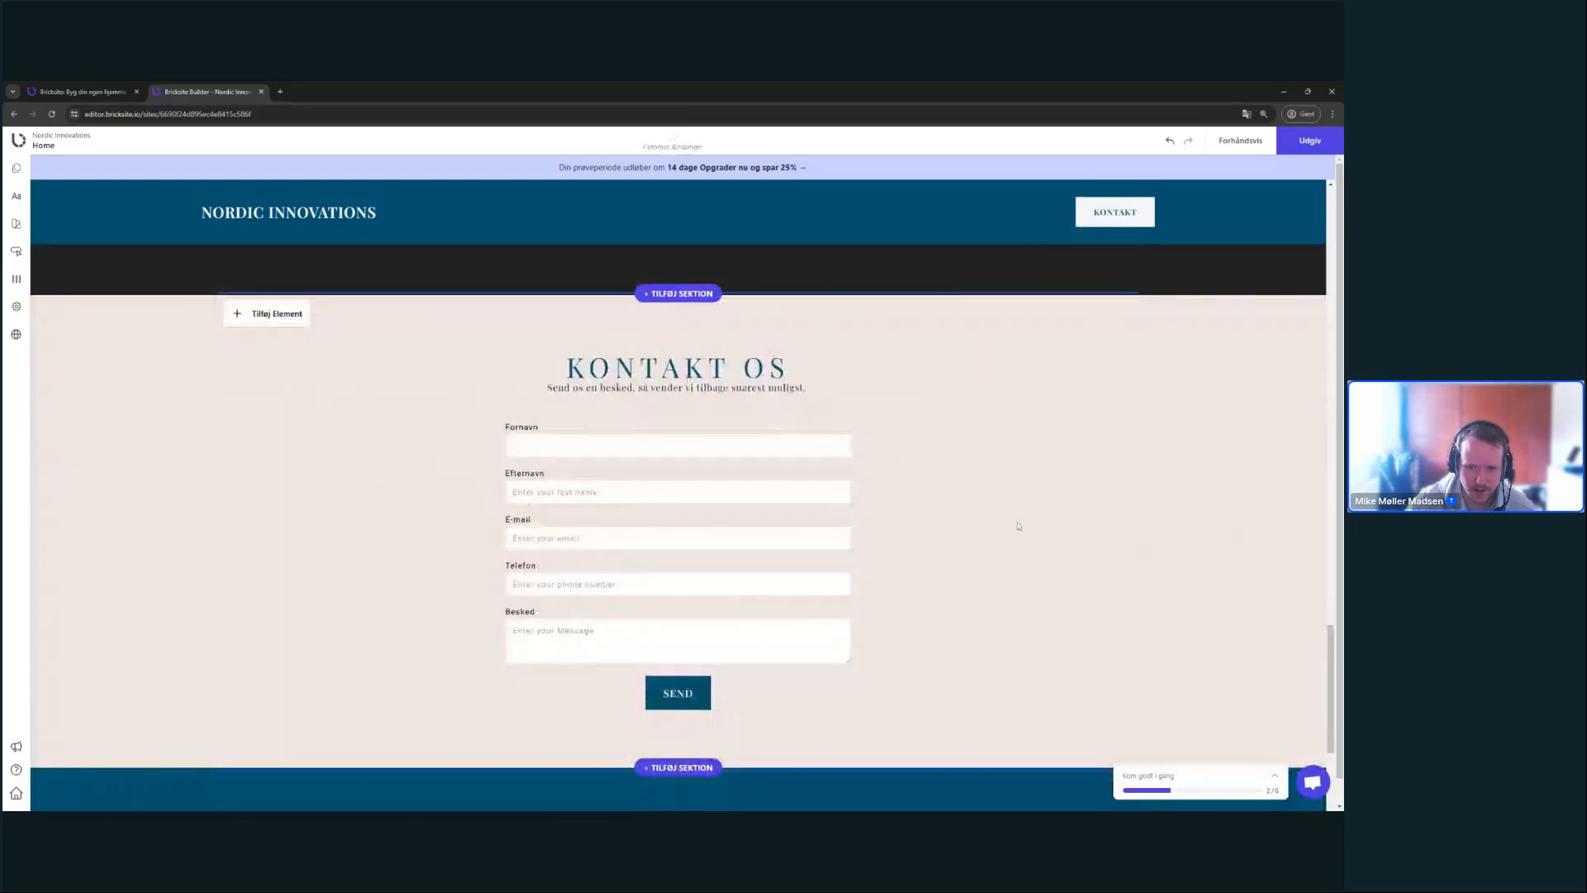
{"action": "scroll", "coordinate": [1030, 490], "scroll_direction": "down", "scroll_amount": 6}
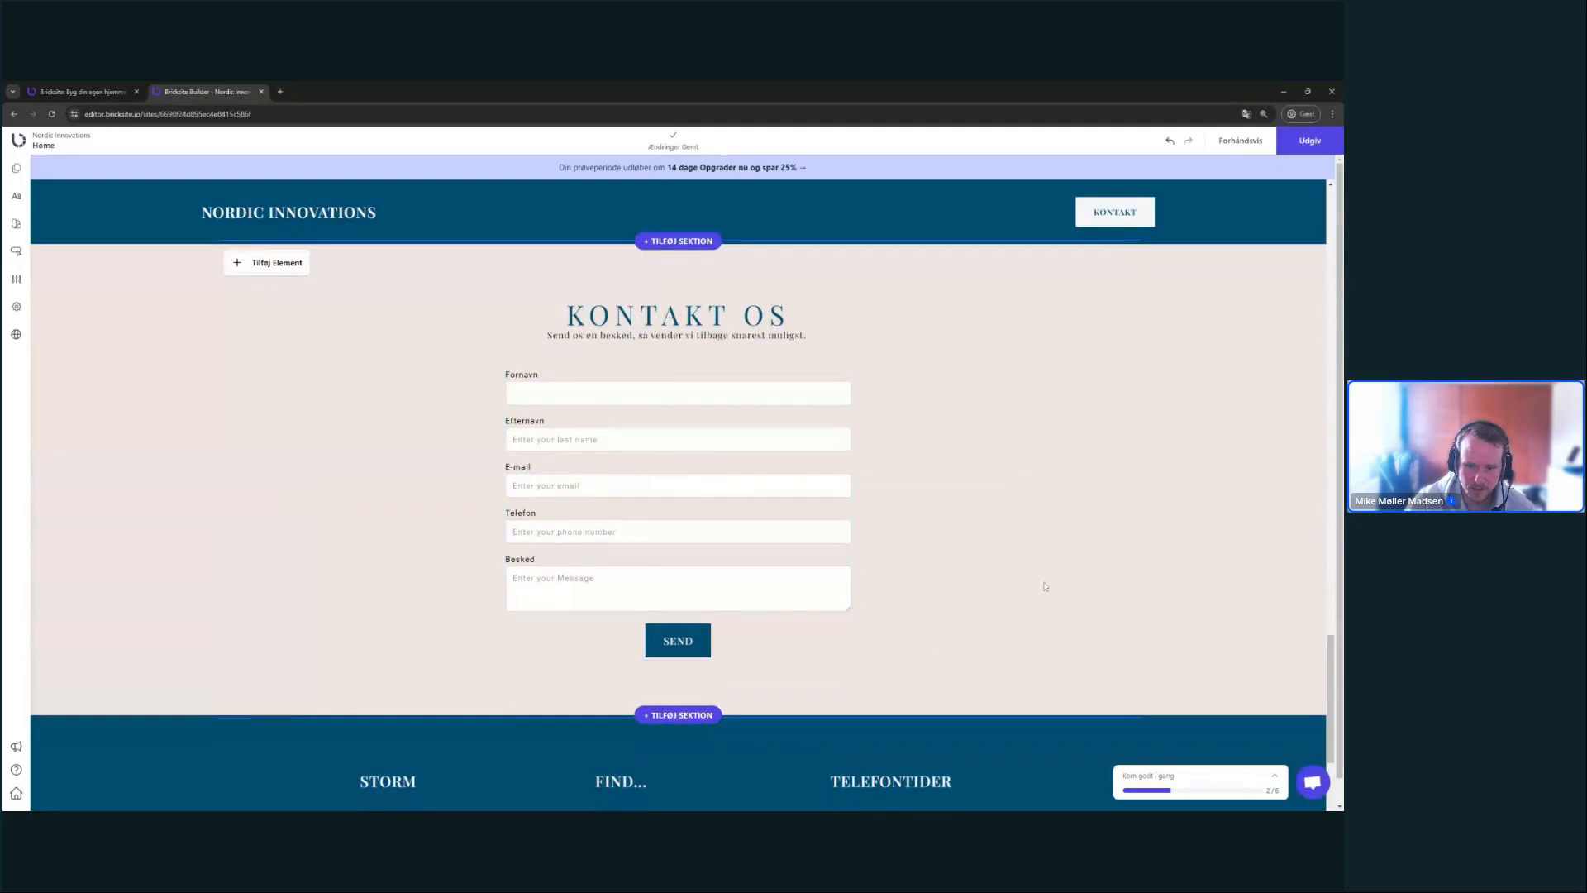
{"action": "scroll", "coordinate": [1030, 517], "scroll_direction": "down", "scroll_amount": 4}
{"action": "scroll", "coordinate": [1049, 496], "scroll_direction": "up", "scroll_amount": 4}
{"action": "mouse_move", "coordinate": [1099, 388]}
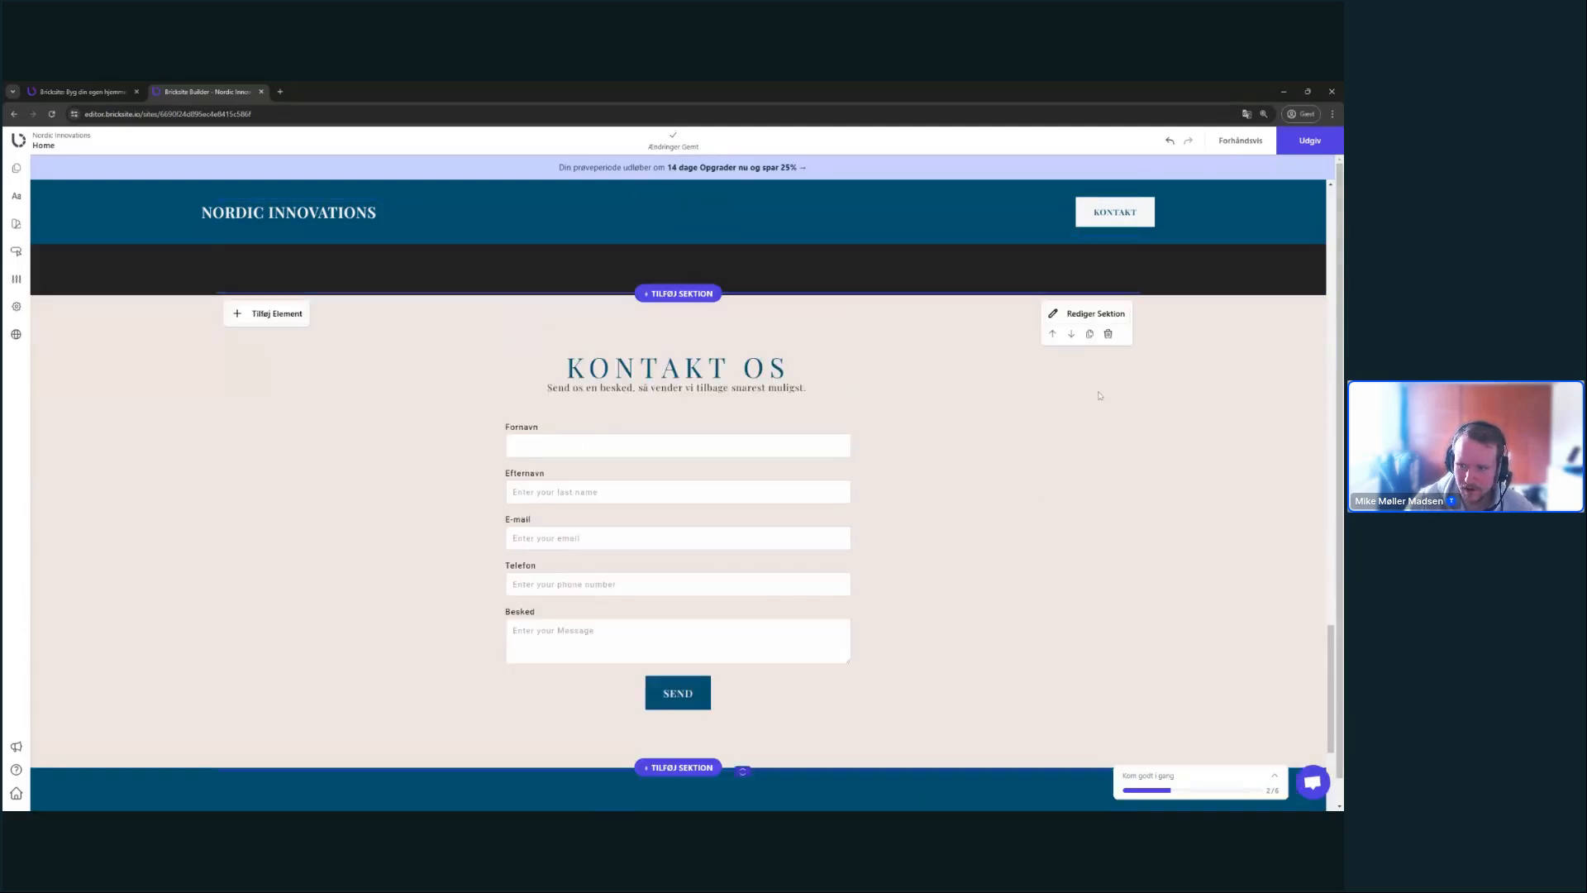
{"action": "left_click", "coordinate": [1108, 333]}
- Insert the 'Drop a line.' Kontaktformular template below the call-to-action band
{"action": "left_click", "coordinate": [713, 385]}
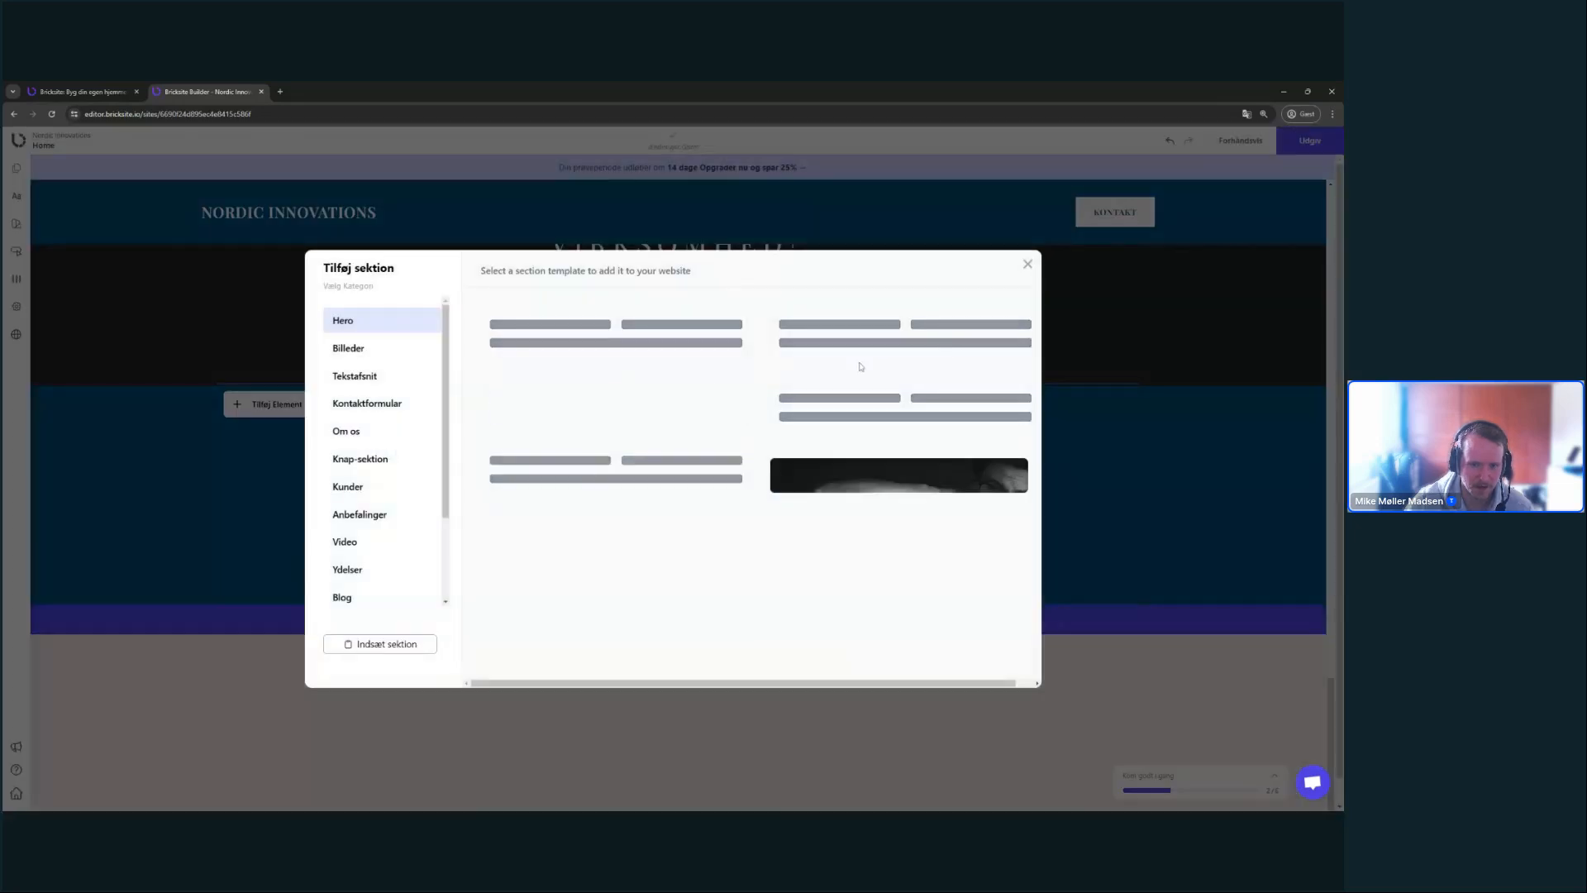
{"action": "left_click", "coordinate": [1062, 344]}
{"action": "left_click", "coordinate": [682, 384]}
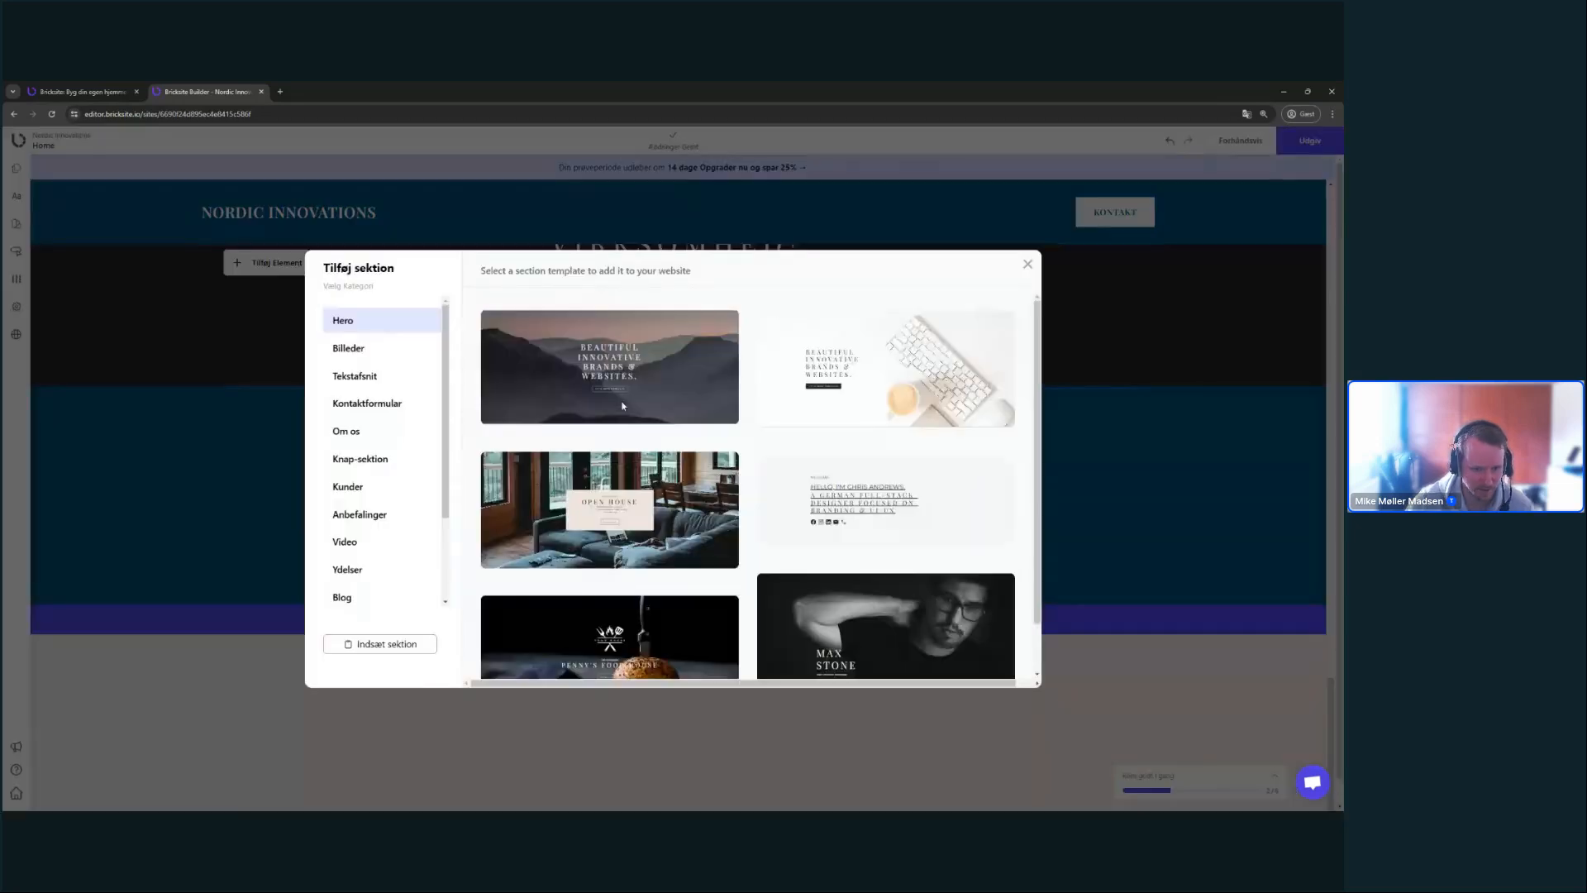
{"action": "left_click", "coordinate": [376, 404]}
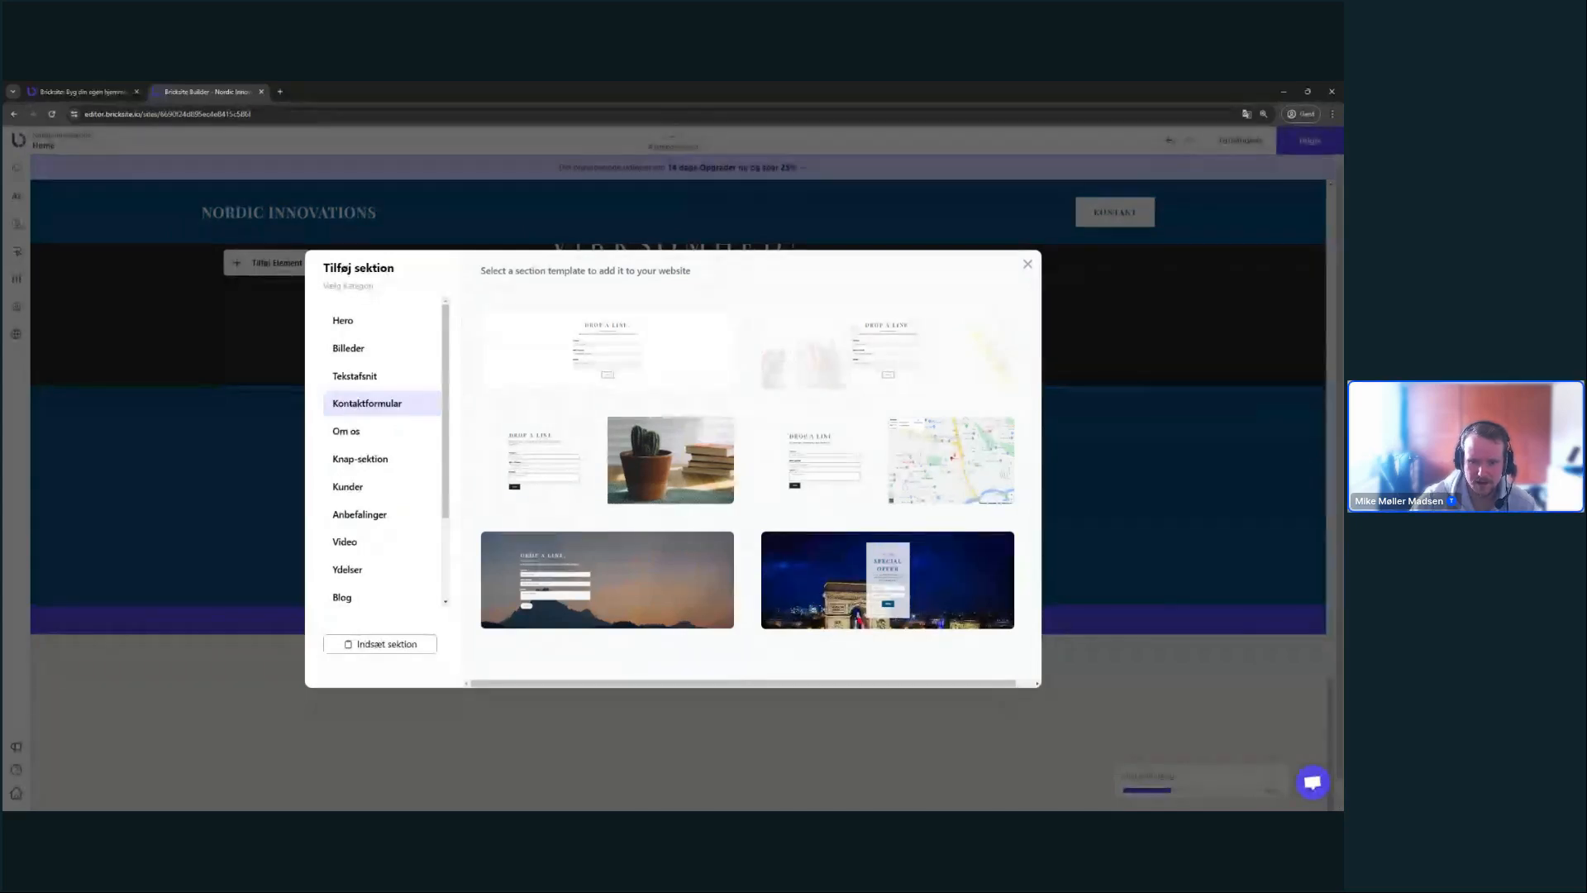
{"action": "left_click", "coordinate": [728, 376]}
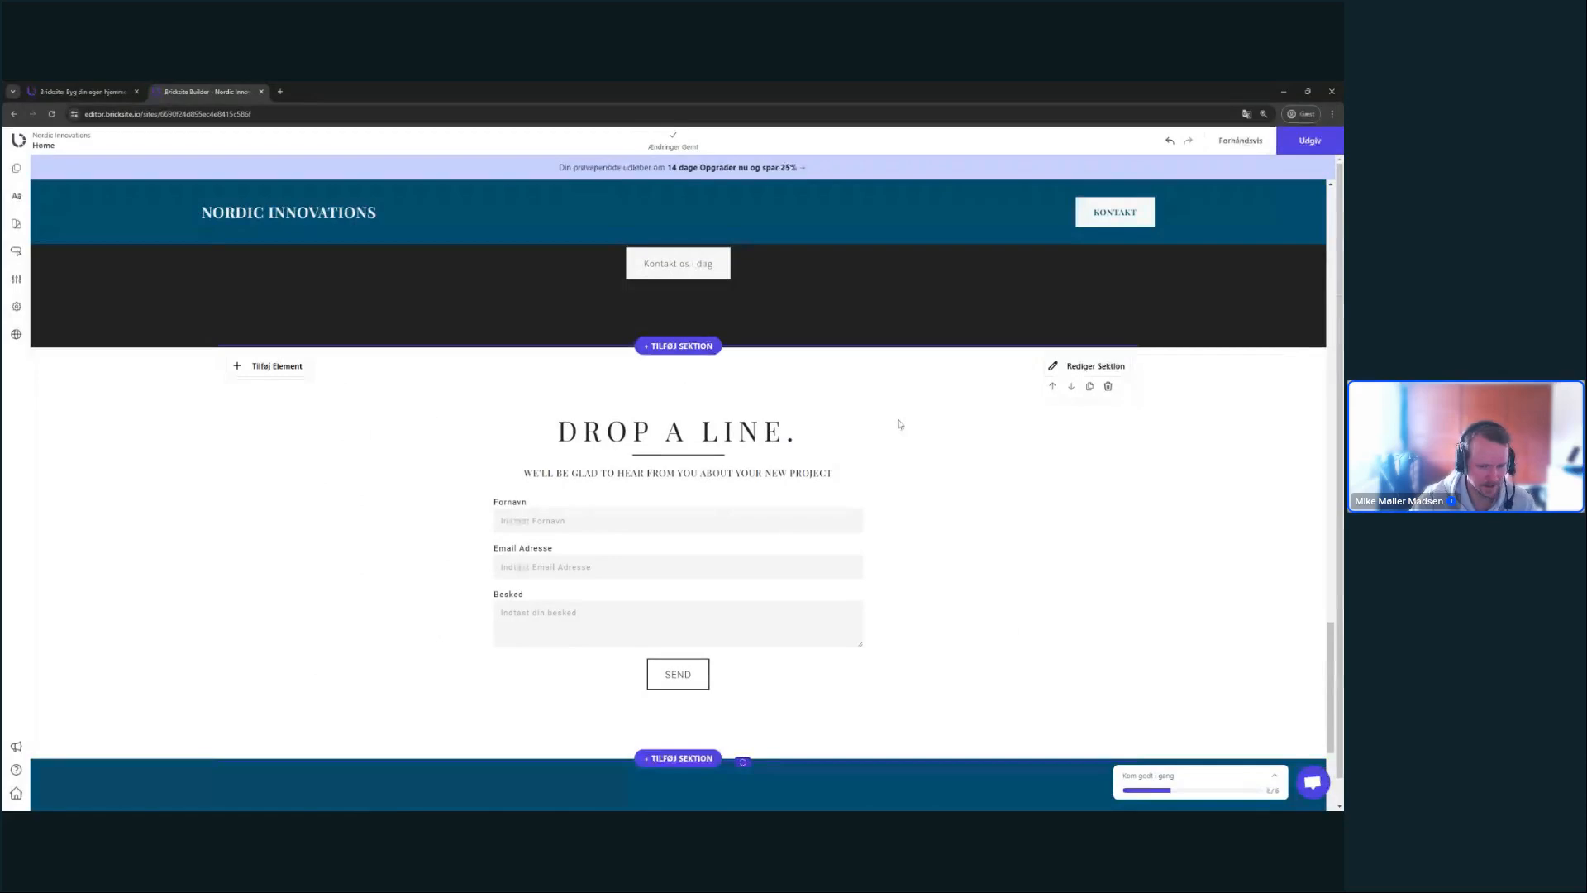
- Set the contact section's Baggrundsfarve to the light beige #efe7e1 theme swatch
{"action": "left_click", "coordinate": [1069, 365]}
{"action": "left_click", "coordinate": [1073, 318]}
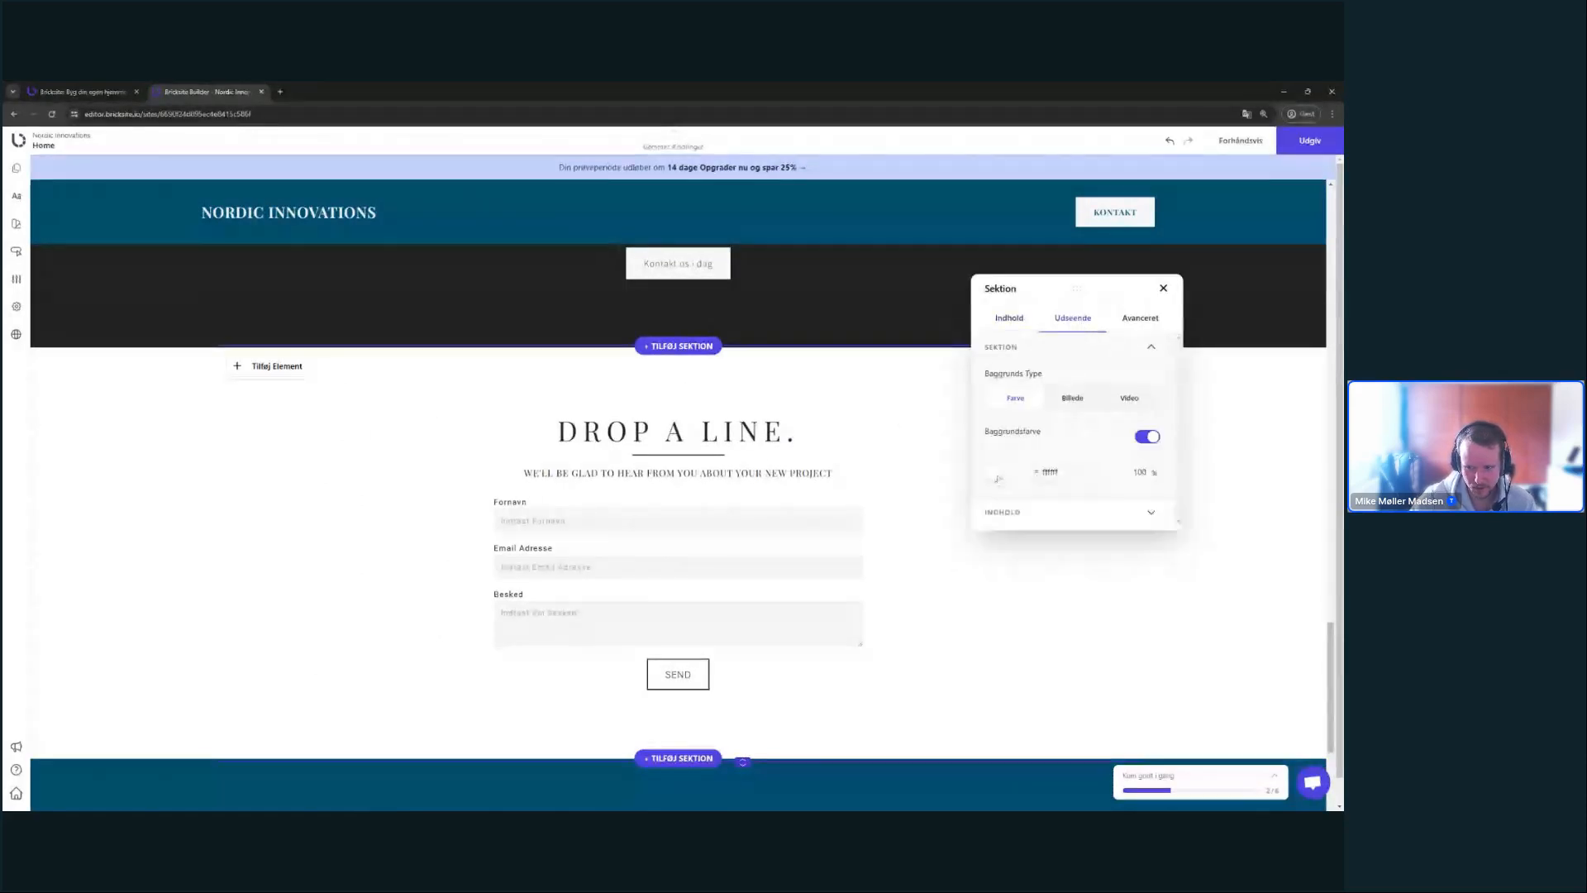
{"action": "left_click", "coordinate": [994, 471]}
{"action": "left_click", "coordinate": [846, 553]}
{"action": "left_click", "coordinate": [825, 552]}
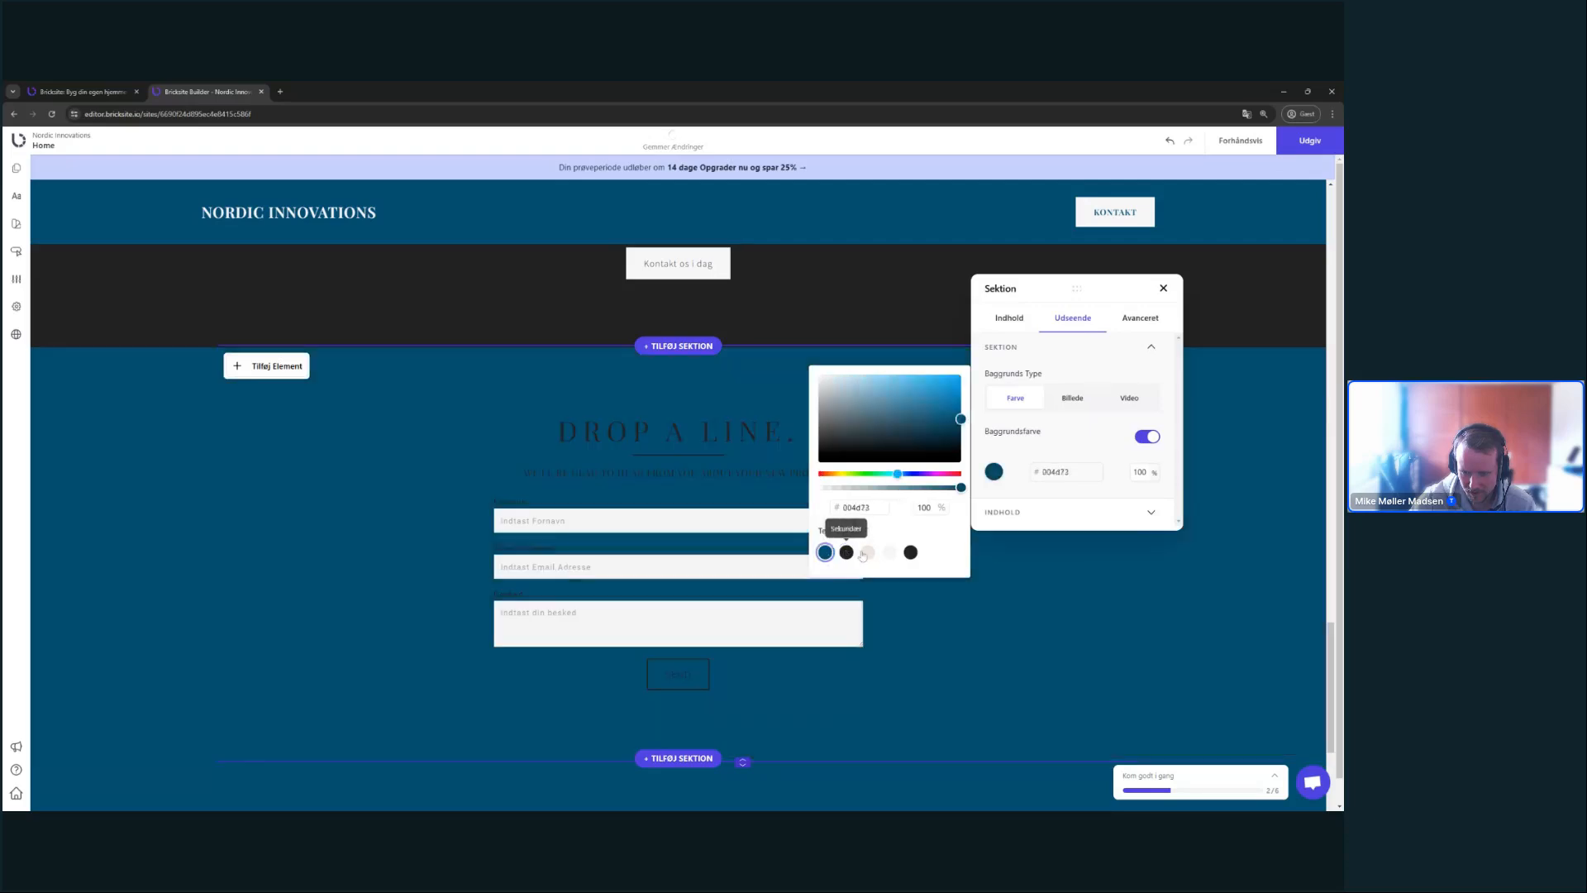
{"action": "left_click", "coordinate": [868, 552]}
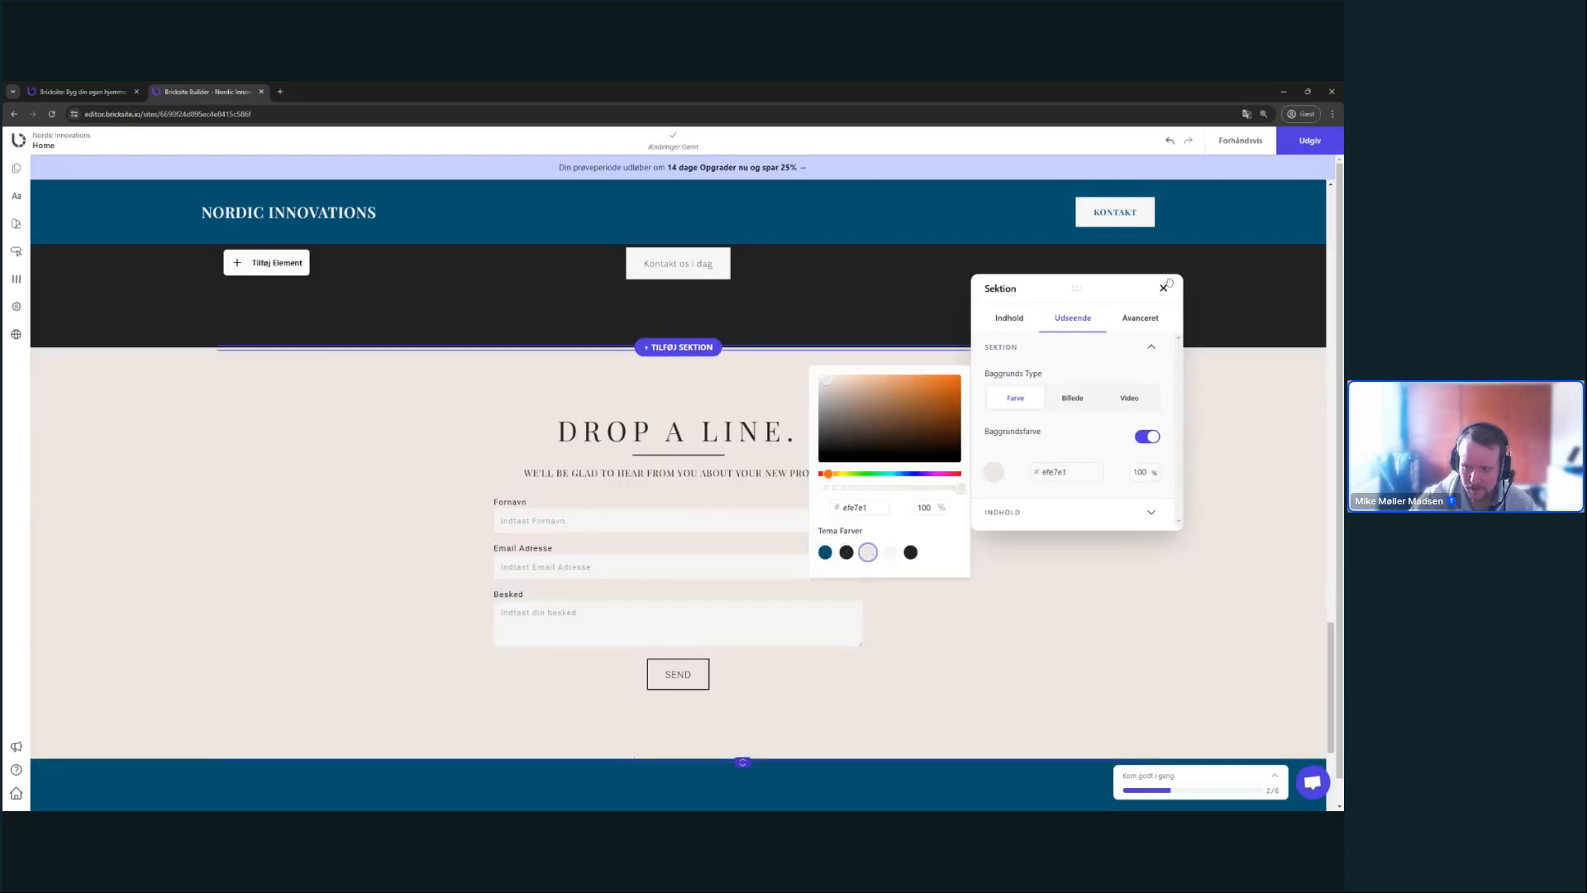
{"action": "left_click", "coordinate": [1163, 288]}
- Drag the contact section's bottom edge down to make it slightly taller
{"action": "scroll", "coordinate": [1107, 546], "scroll_direction": "up", "scroll_amount": 2}
{"action": "scroll", "coordinate": [1107, 547], "scroll_direction": "up", "scroll_amount": 20}
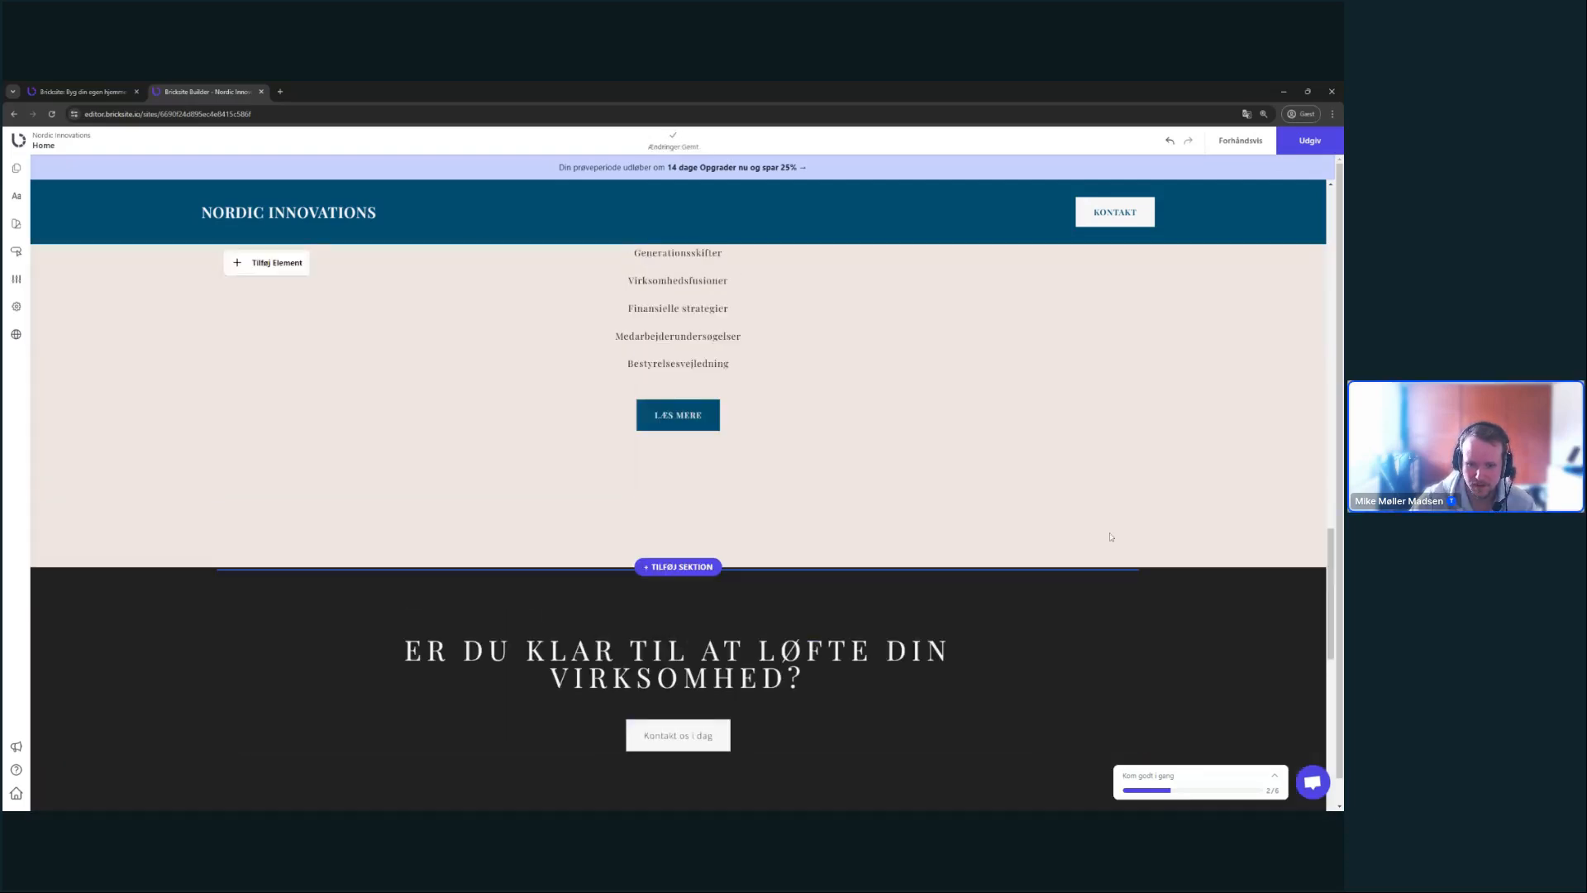
{"action": "scroll", "coordinate": [1112, 536], "scroll_direction": "up", "scroll_amount": 4}
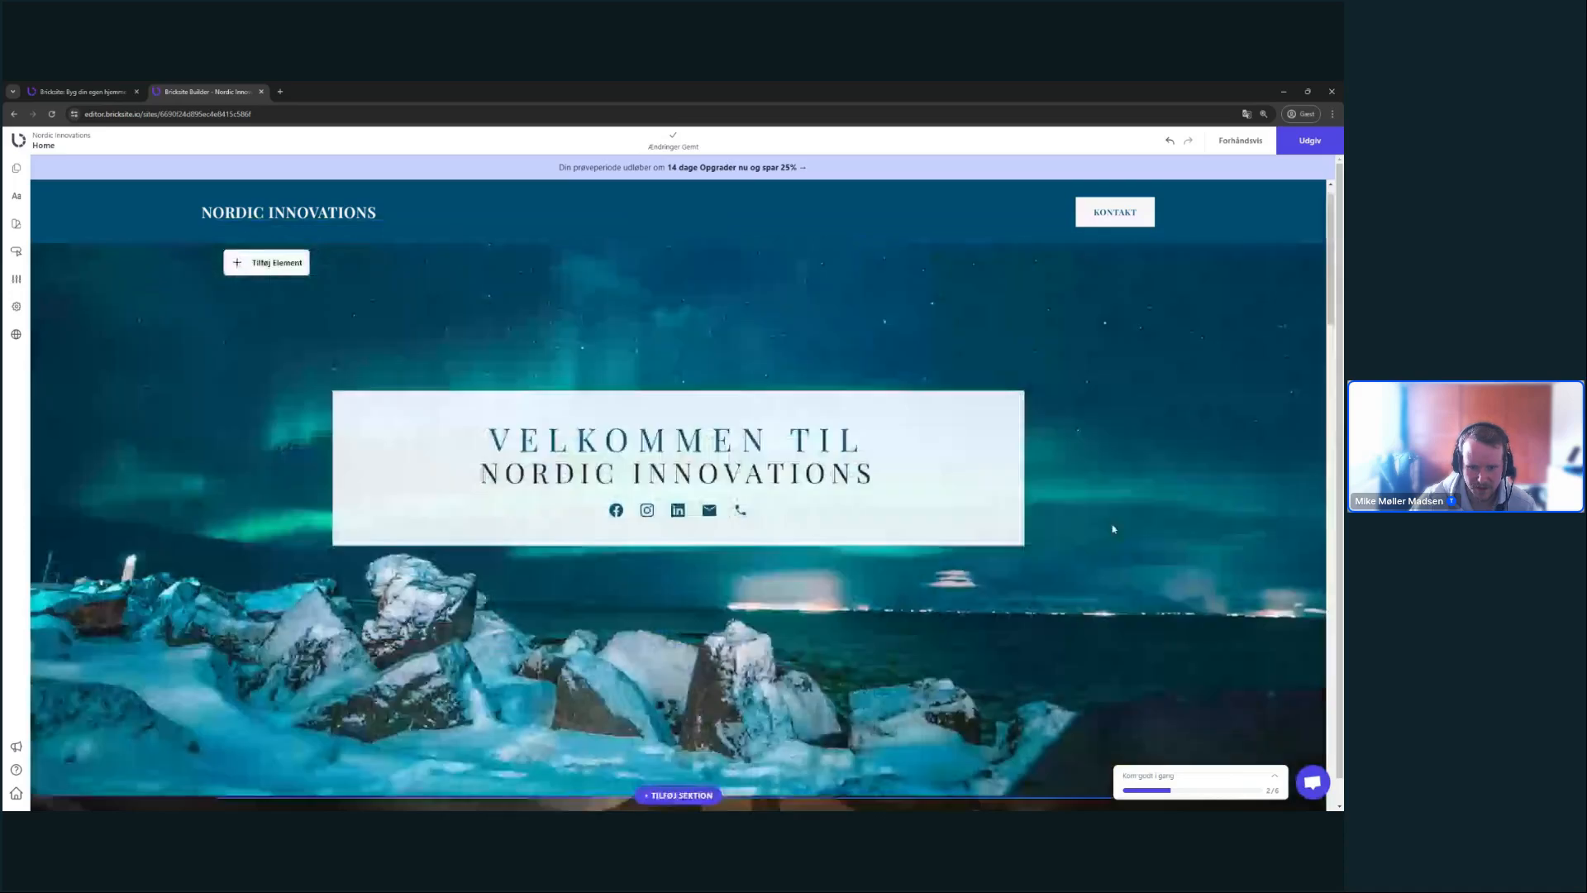
{"action": "scroll", "coordinate": [969, 567], "scroll_direction": "down", "scroll_amount": 20}
{"action": "scroll", "coordinate": [1041, 565], "scroll_direction": "up", "scroll_amount": 4}
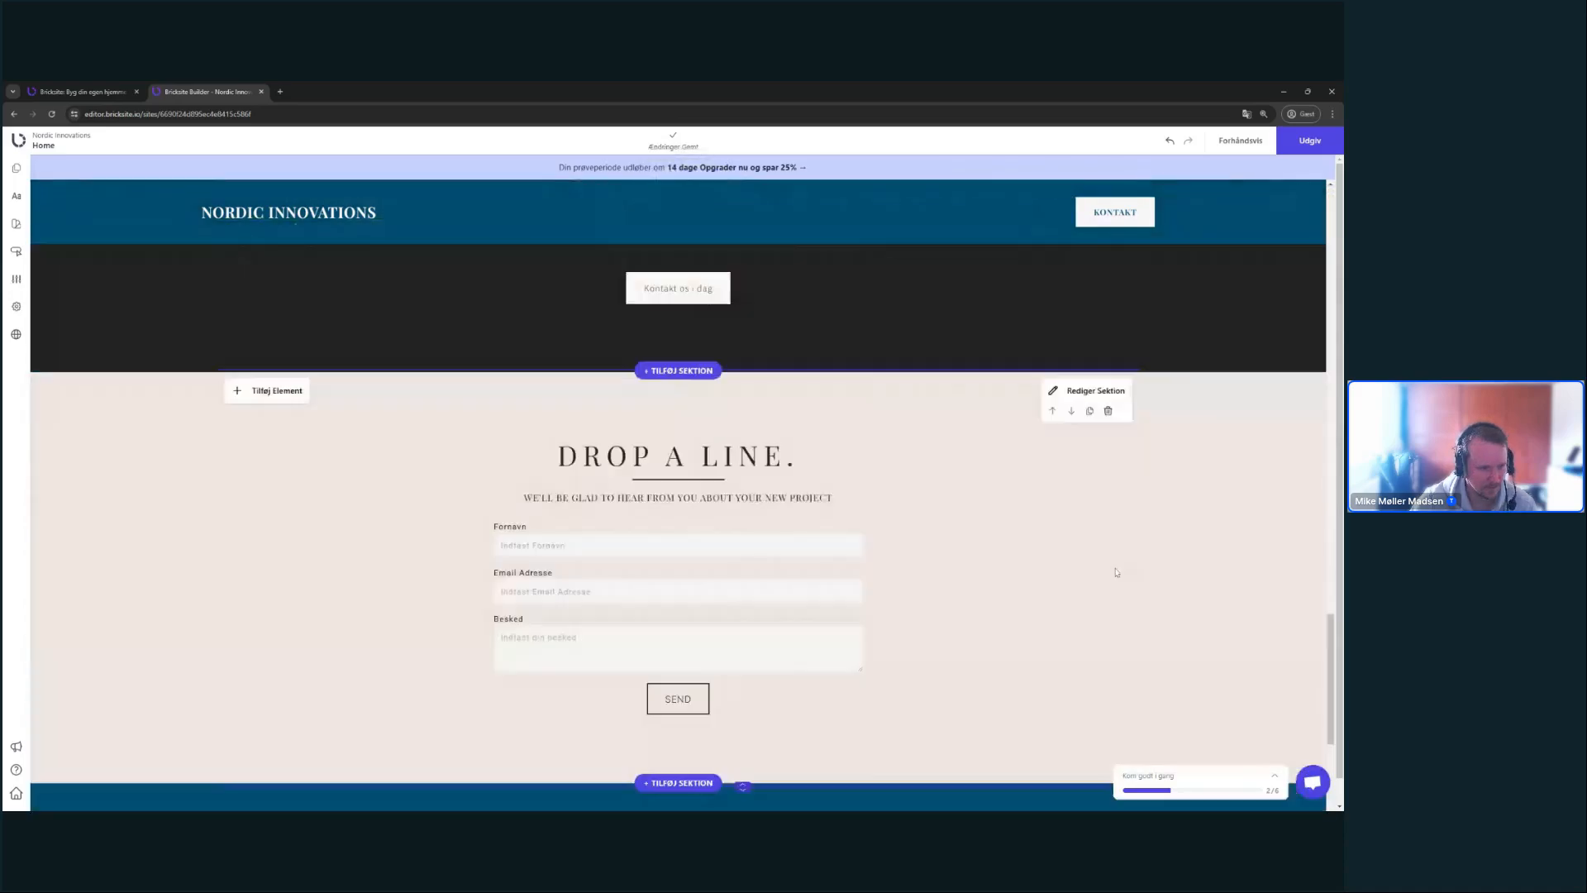
{"action": "scroll", "coordinate": [1135, 560], "scroll_direction": "down", "scroll_amount": 1}
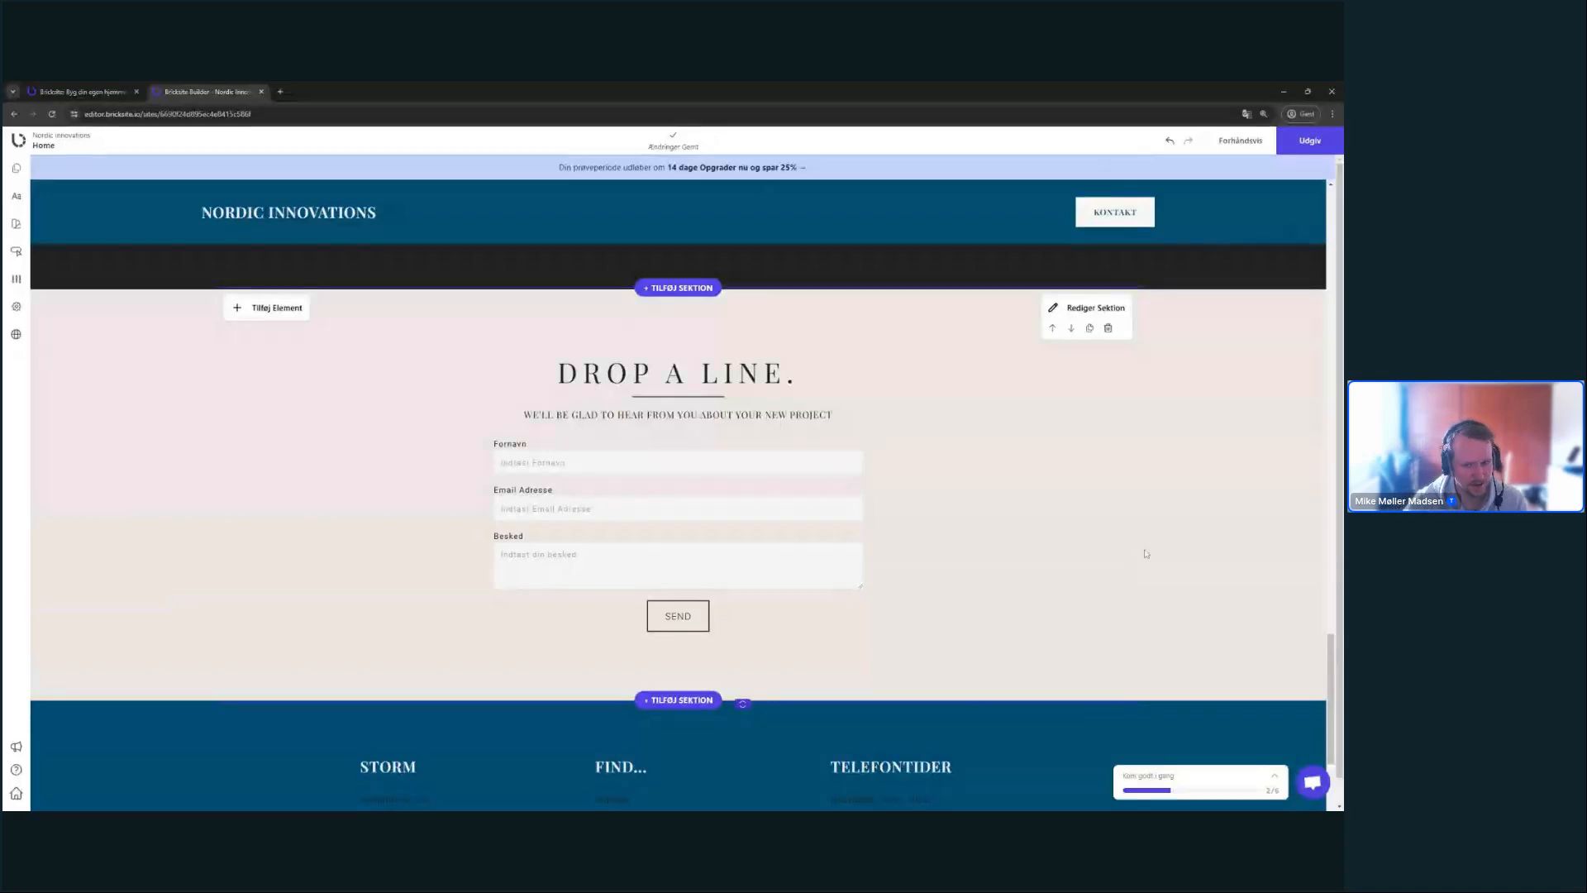
{"action": "left_click_drag", "start_coordinate": [742, 703], "coordinate": [742, 713]}
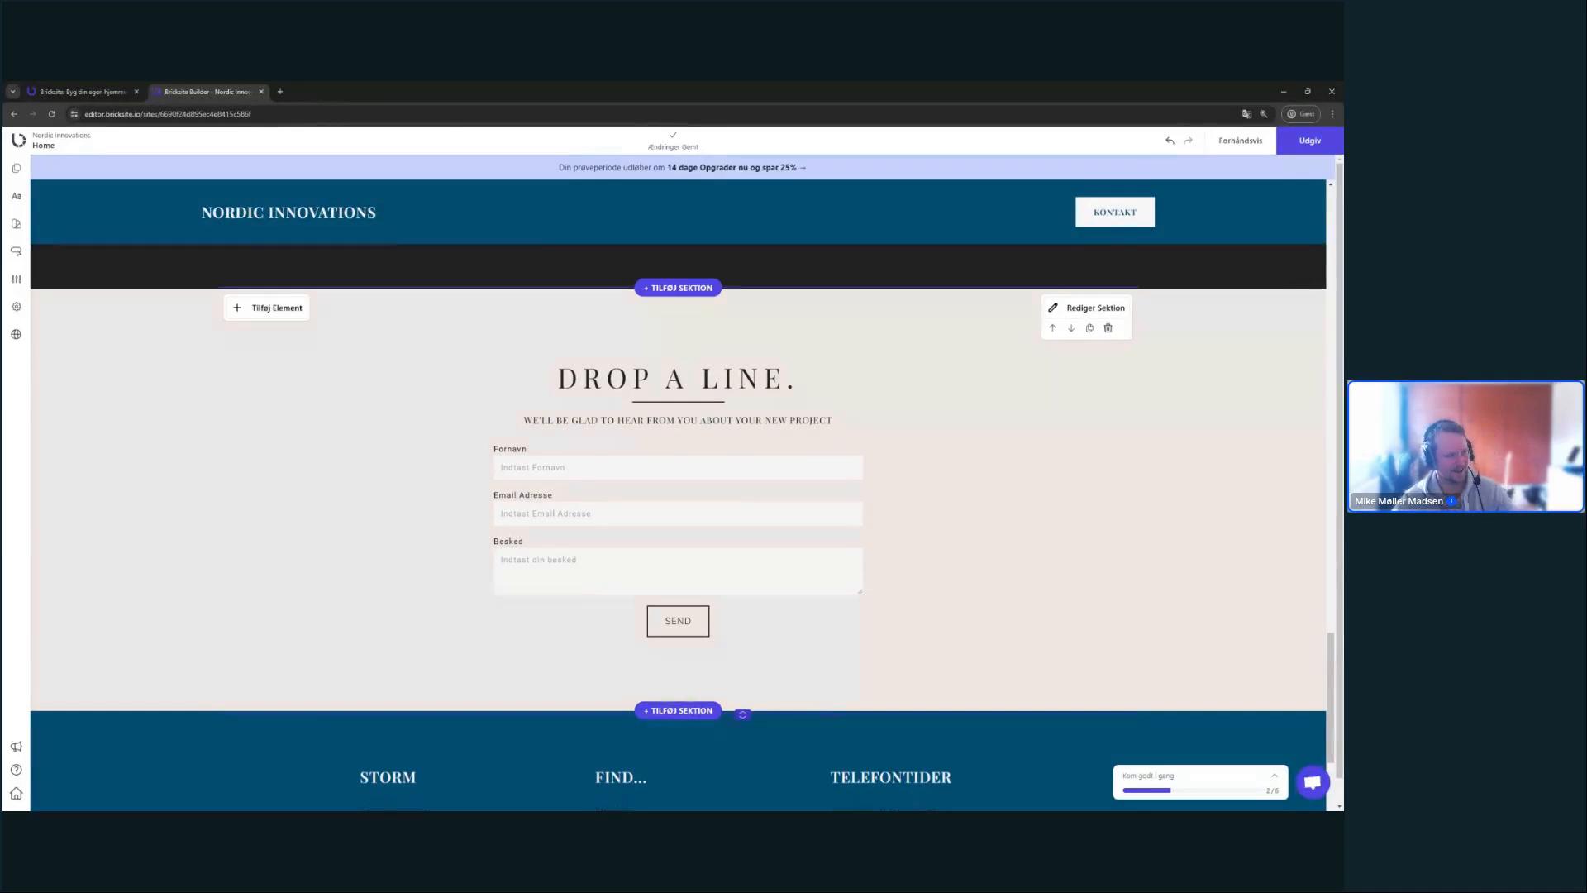
{"action": "scroll", "coordinate": [959, 463], "scroll_direction": "down", "scroll_amount": 3}
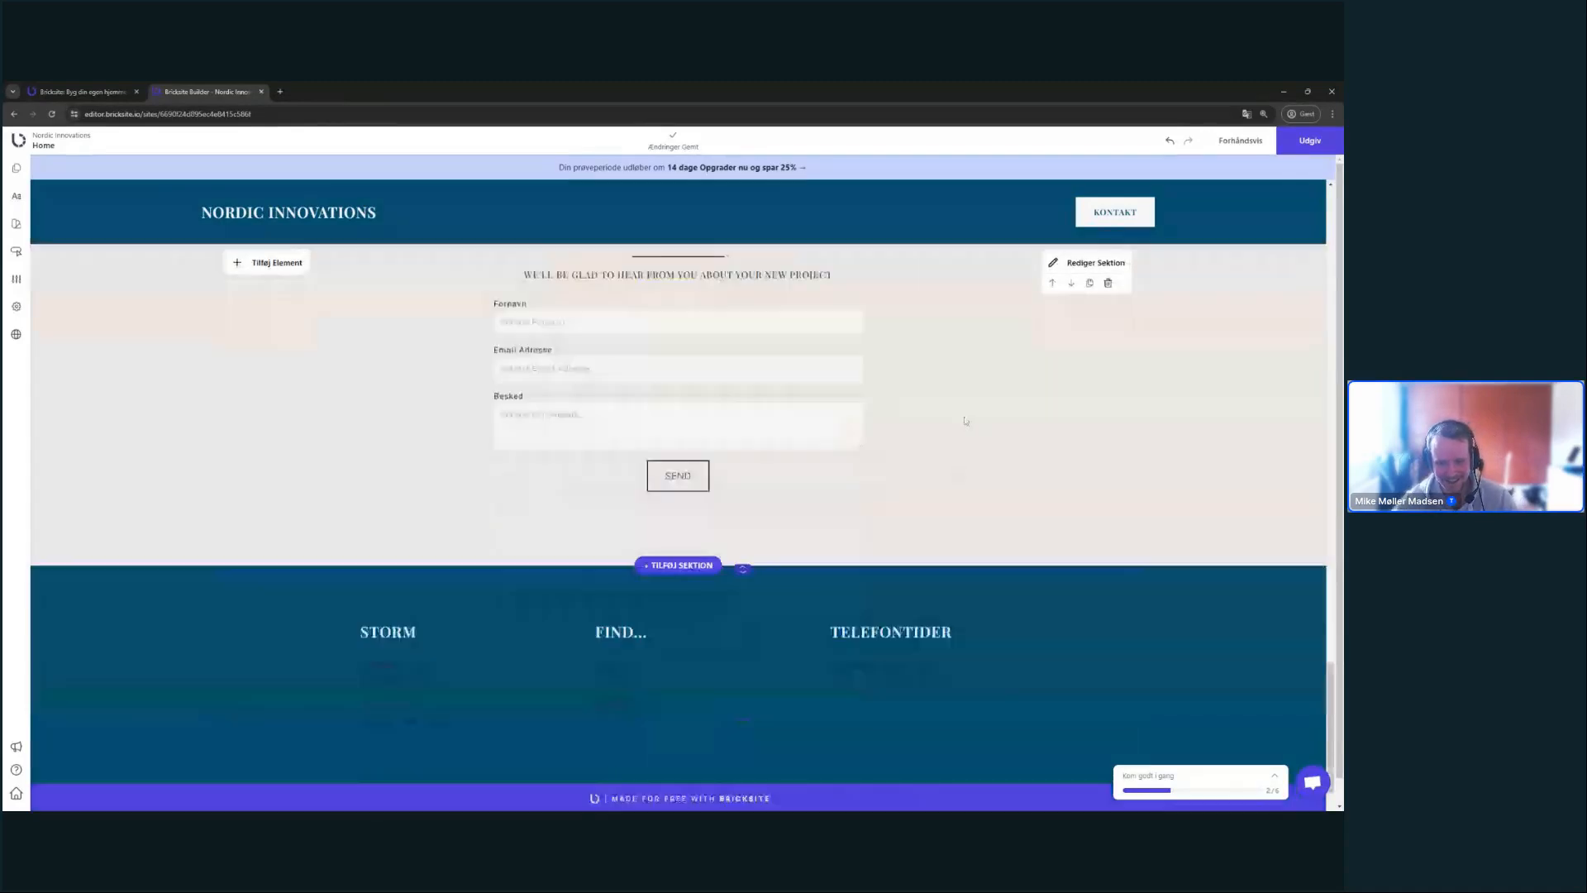
{"action": "scroll", "coordinate": [794, 602], "scroll_direction": "up", "scroll_amount": 6}
{"action": "scroll", "coordinate": [1138, 565], "scroll_direction": "down", "scroll_amount": 3}
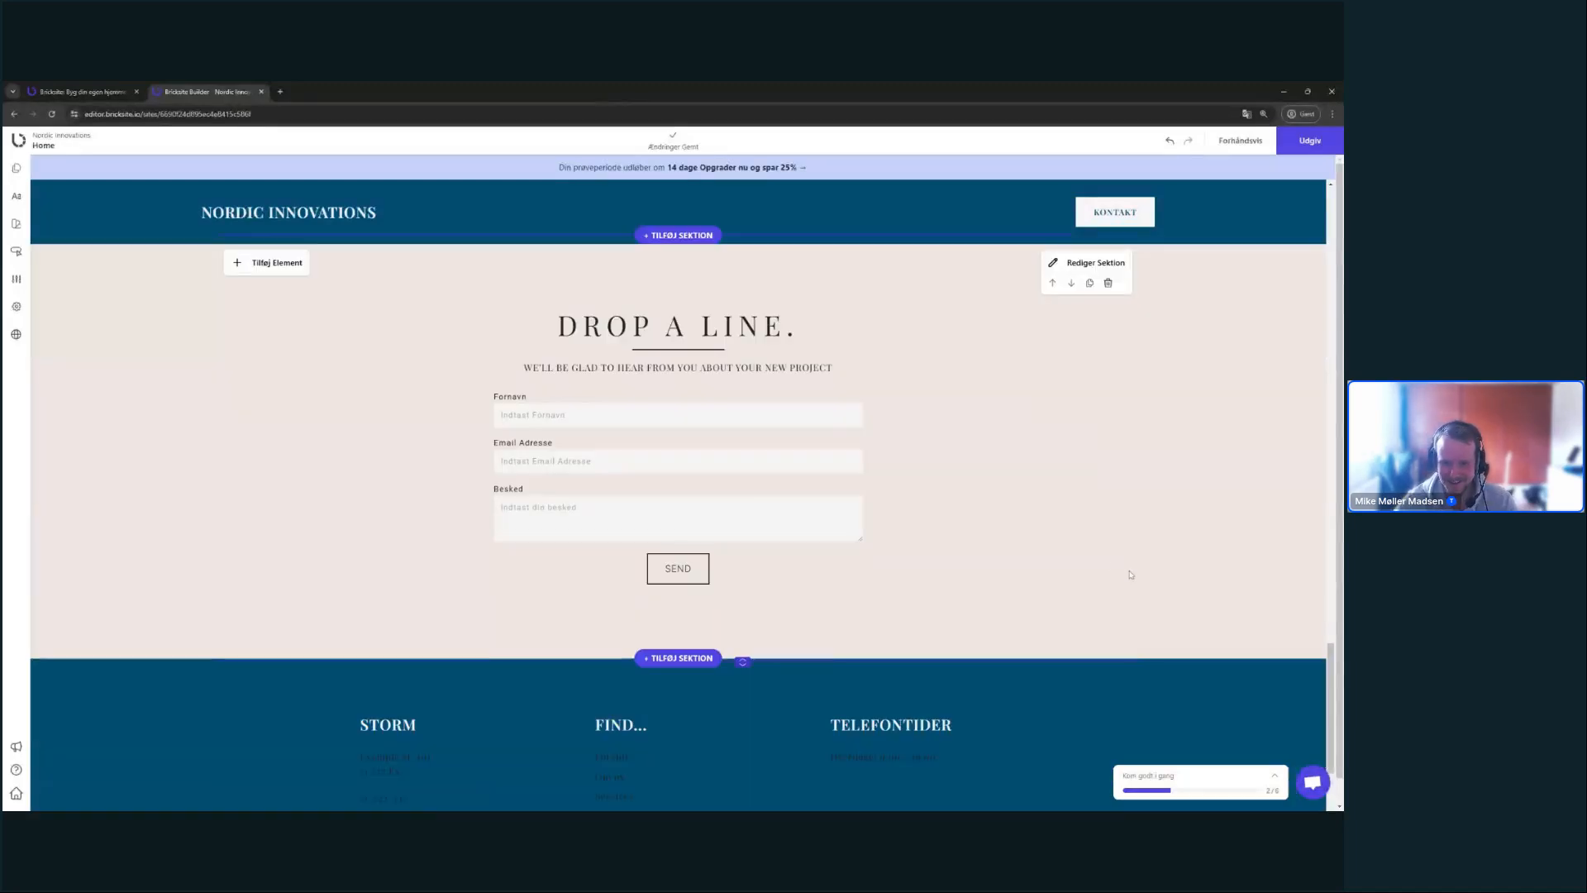
- Replace 'DROP A LINE.' with 'SEND EN BESKED.' and subtitle 'Skriv til os - så svarer vi hurtigst muligt.'
{"action": "double_click", "coordinate": [719, 325]}
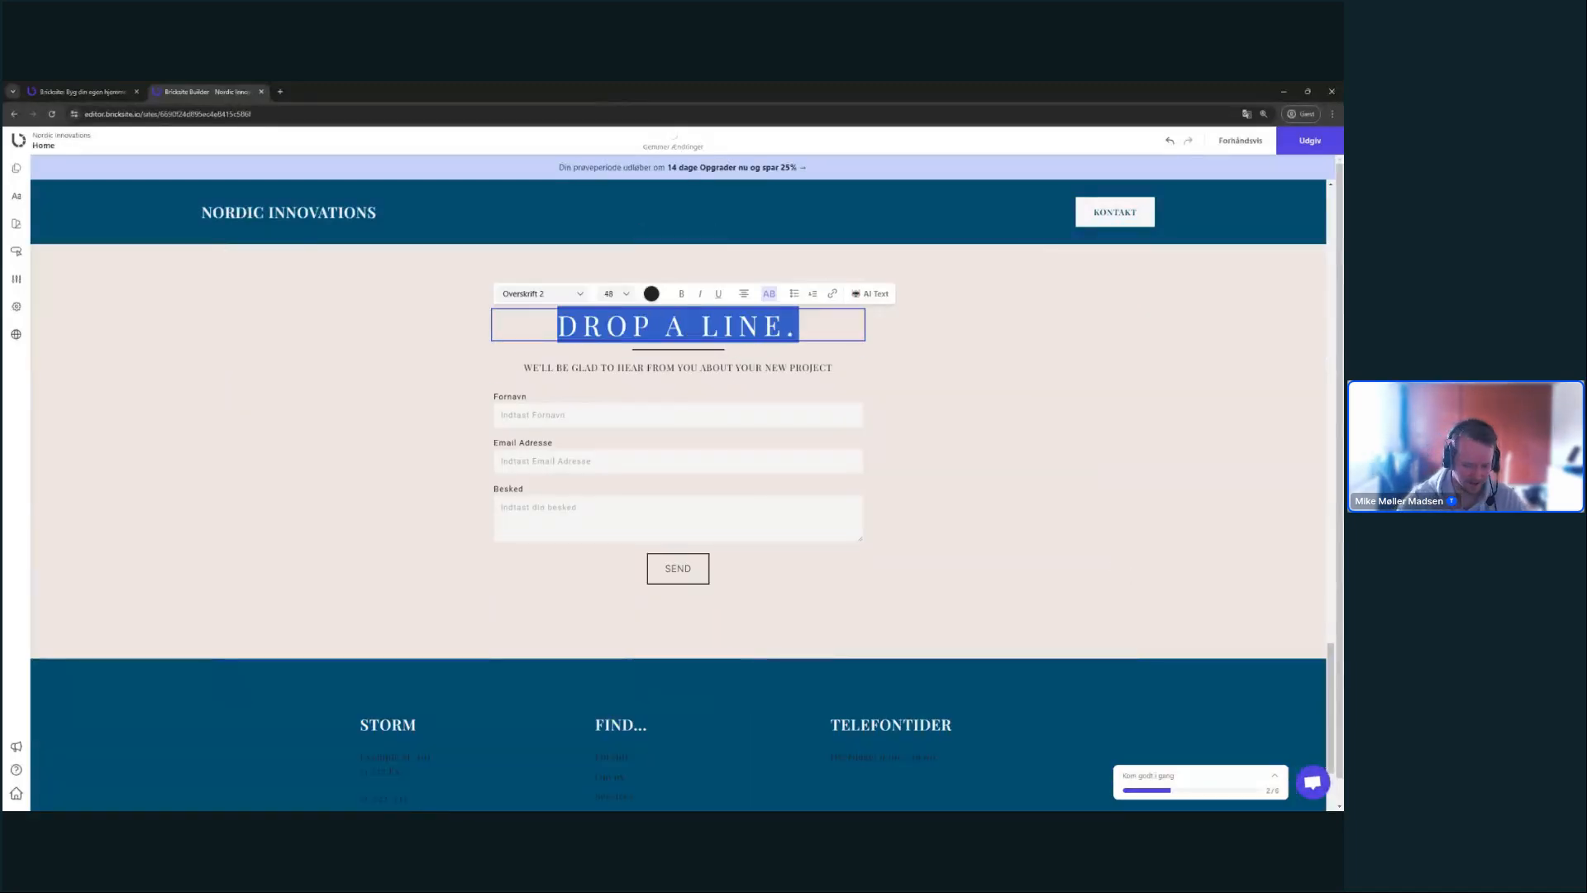
{"action": "type", "text": "SE"}
{"action": "type", "text": "ND EN BESKED."}
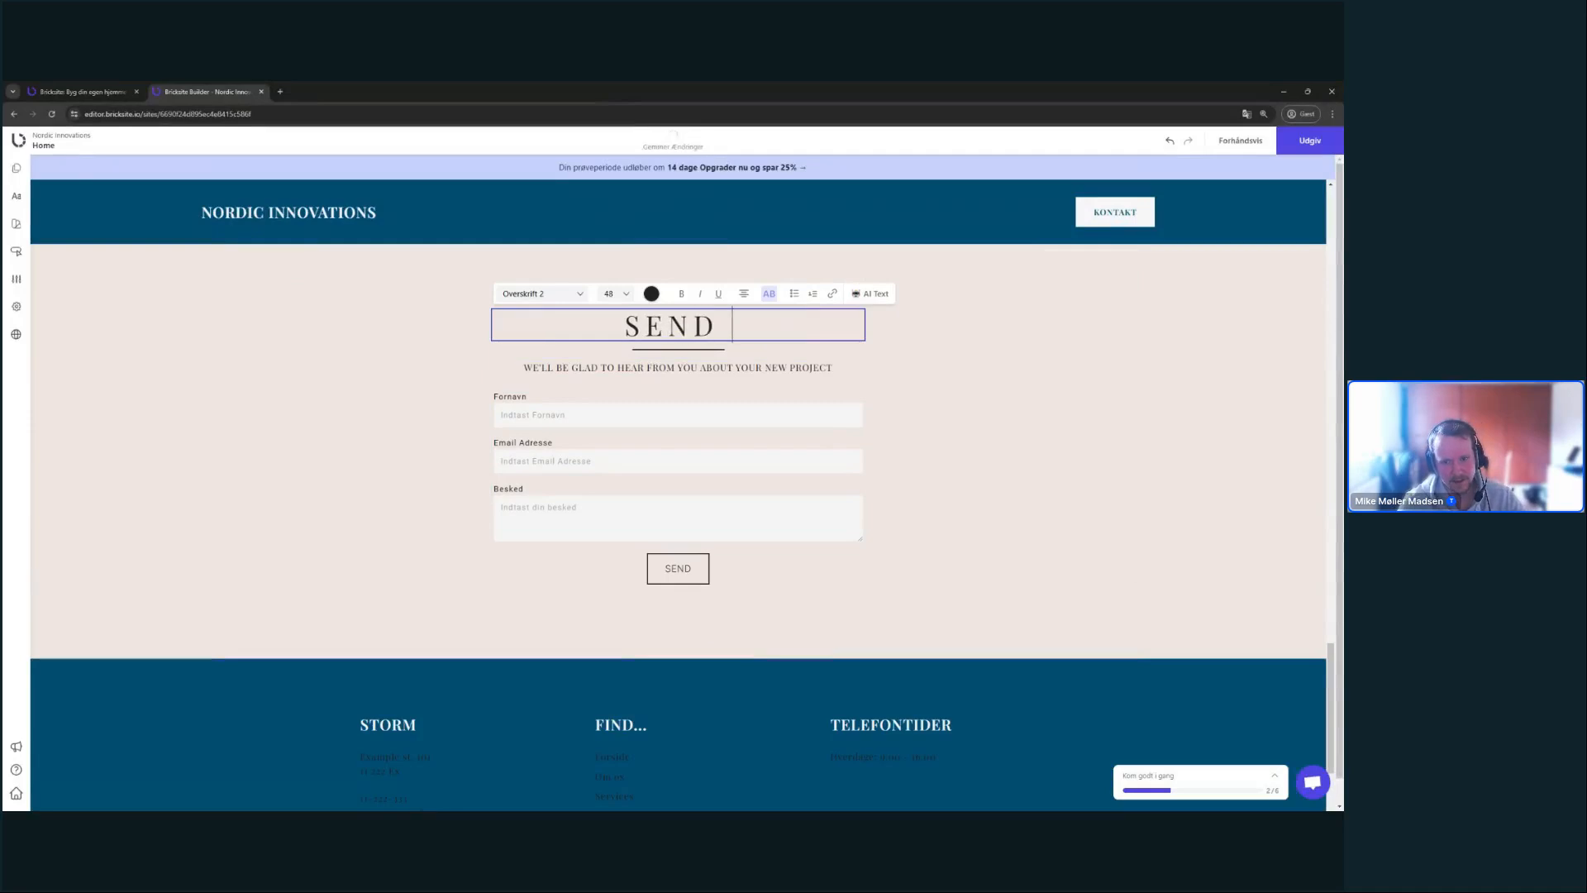
{"action": "triple_click", "coordinate": [776, 369]}
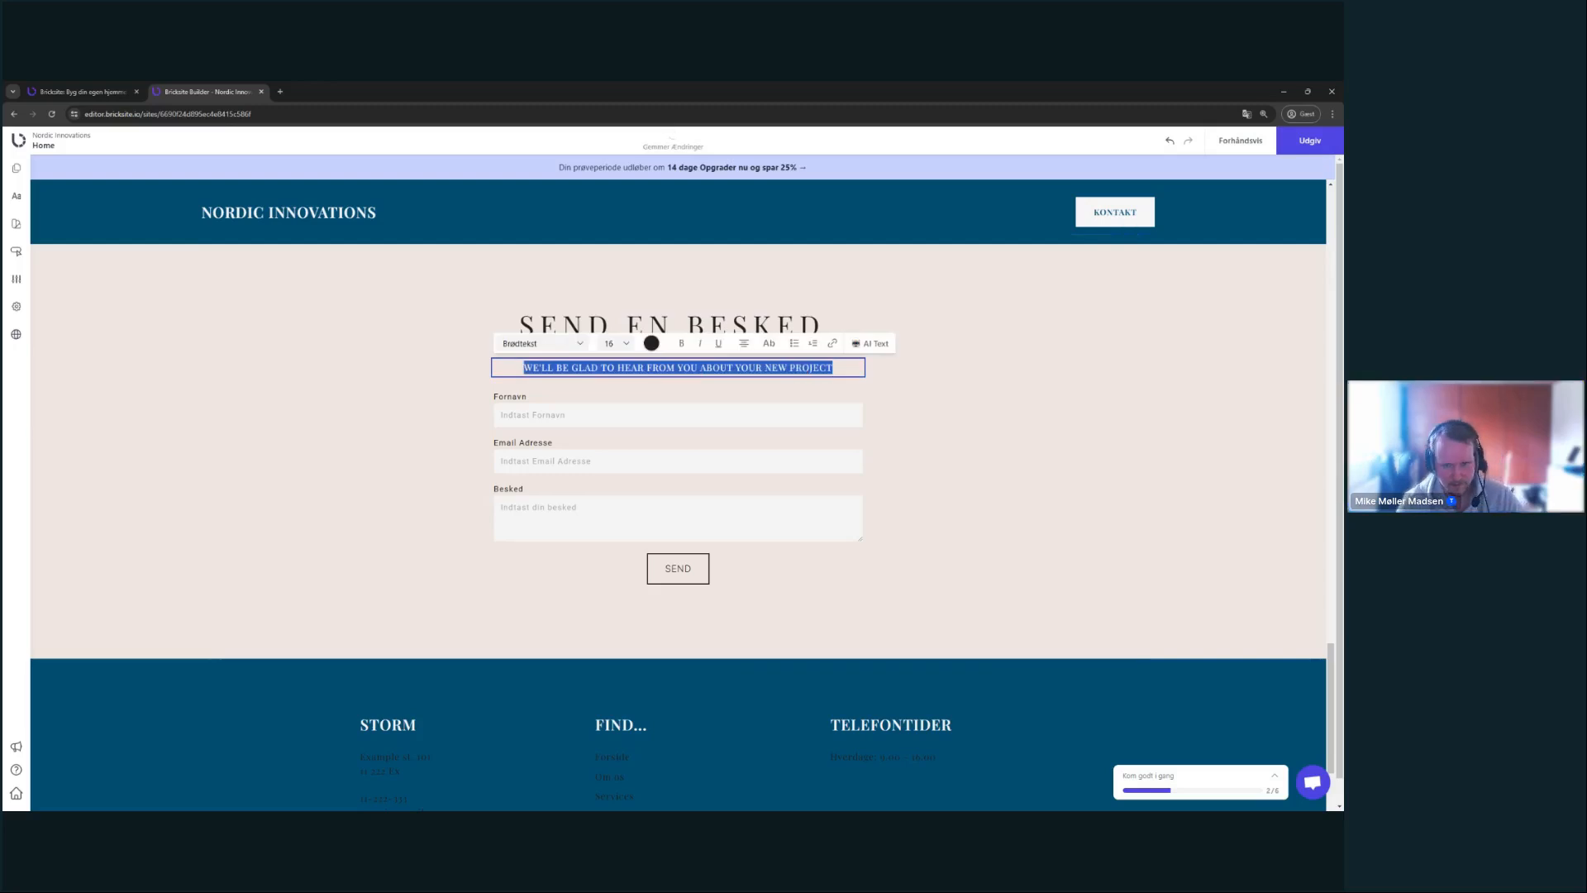
{"action": "type", "text": "Skriv til os - så"}
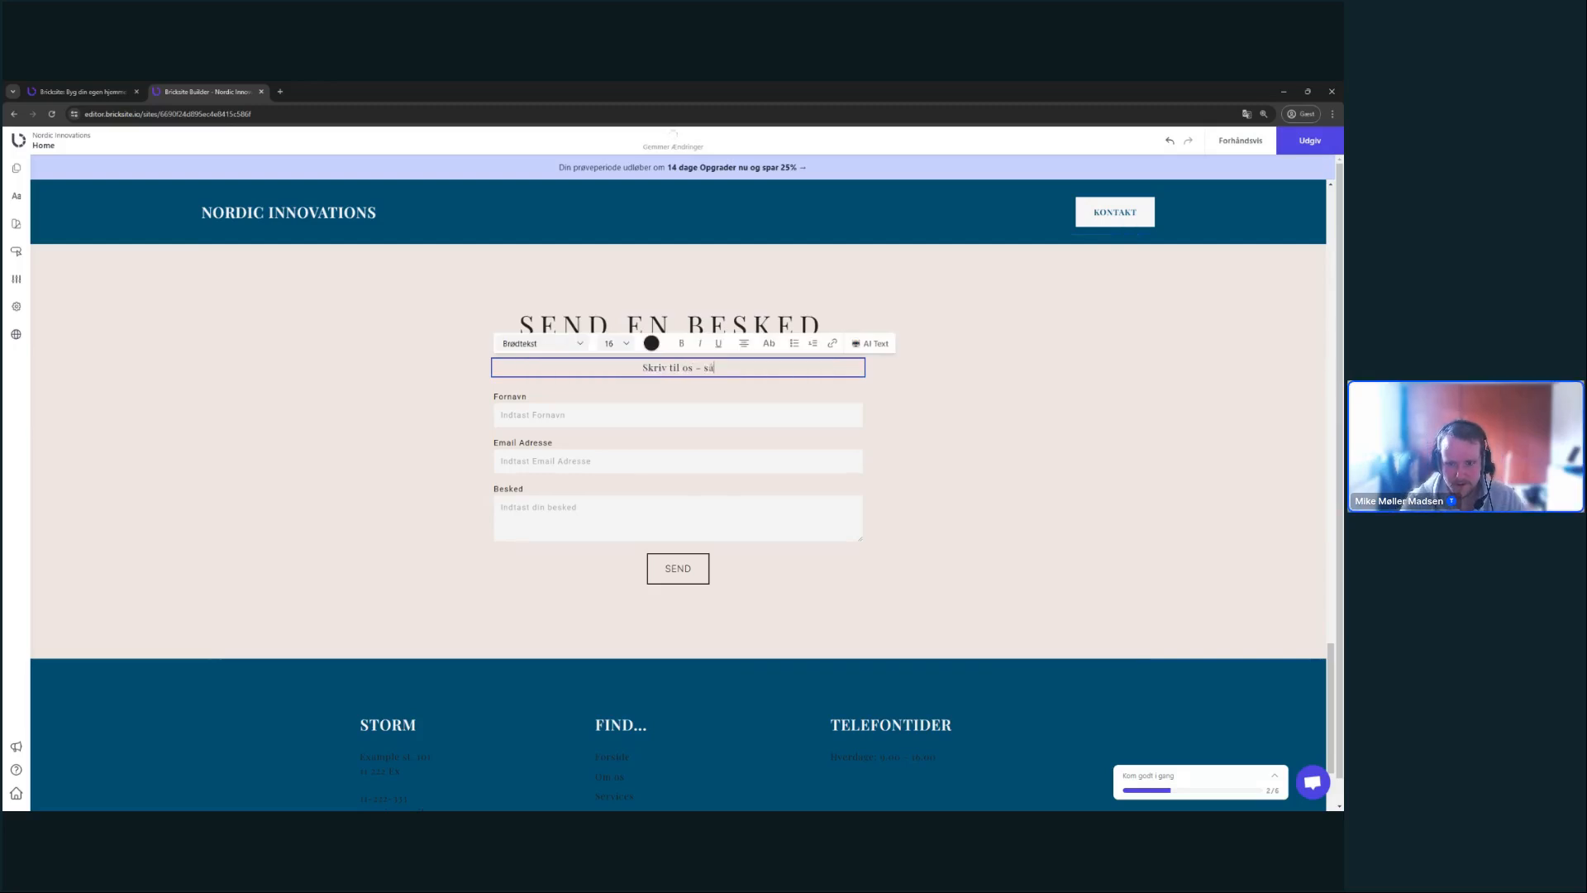
{"action": "type", "text": " svarer vi hurtig"}
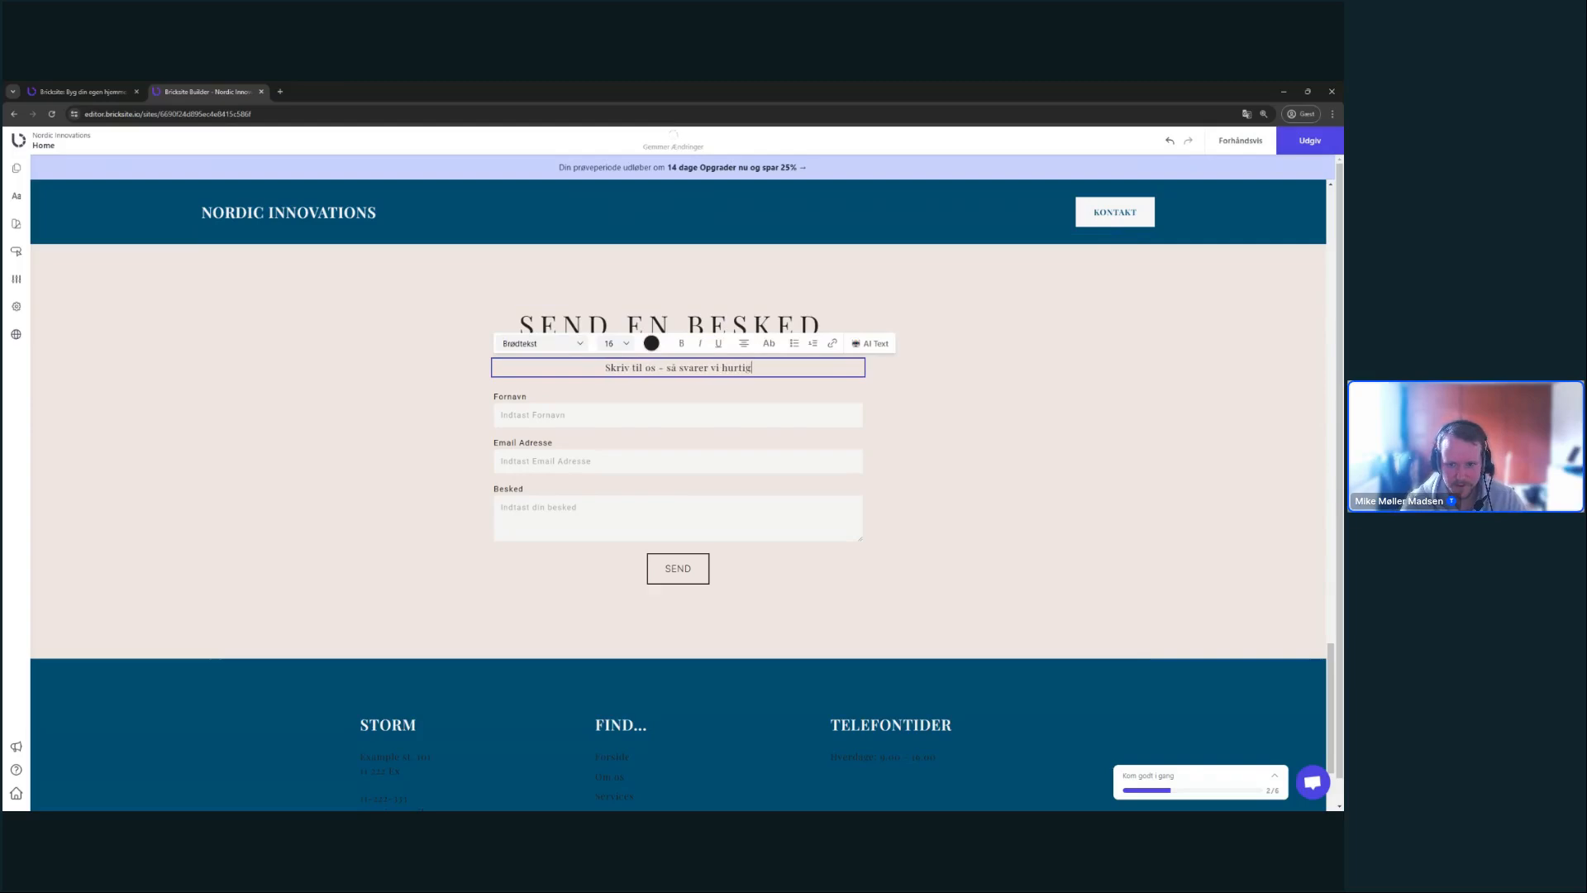
{"action": "type", "text": "st muligt."}
{"action": "left_click", "coordinate": [1077, 362]}
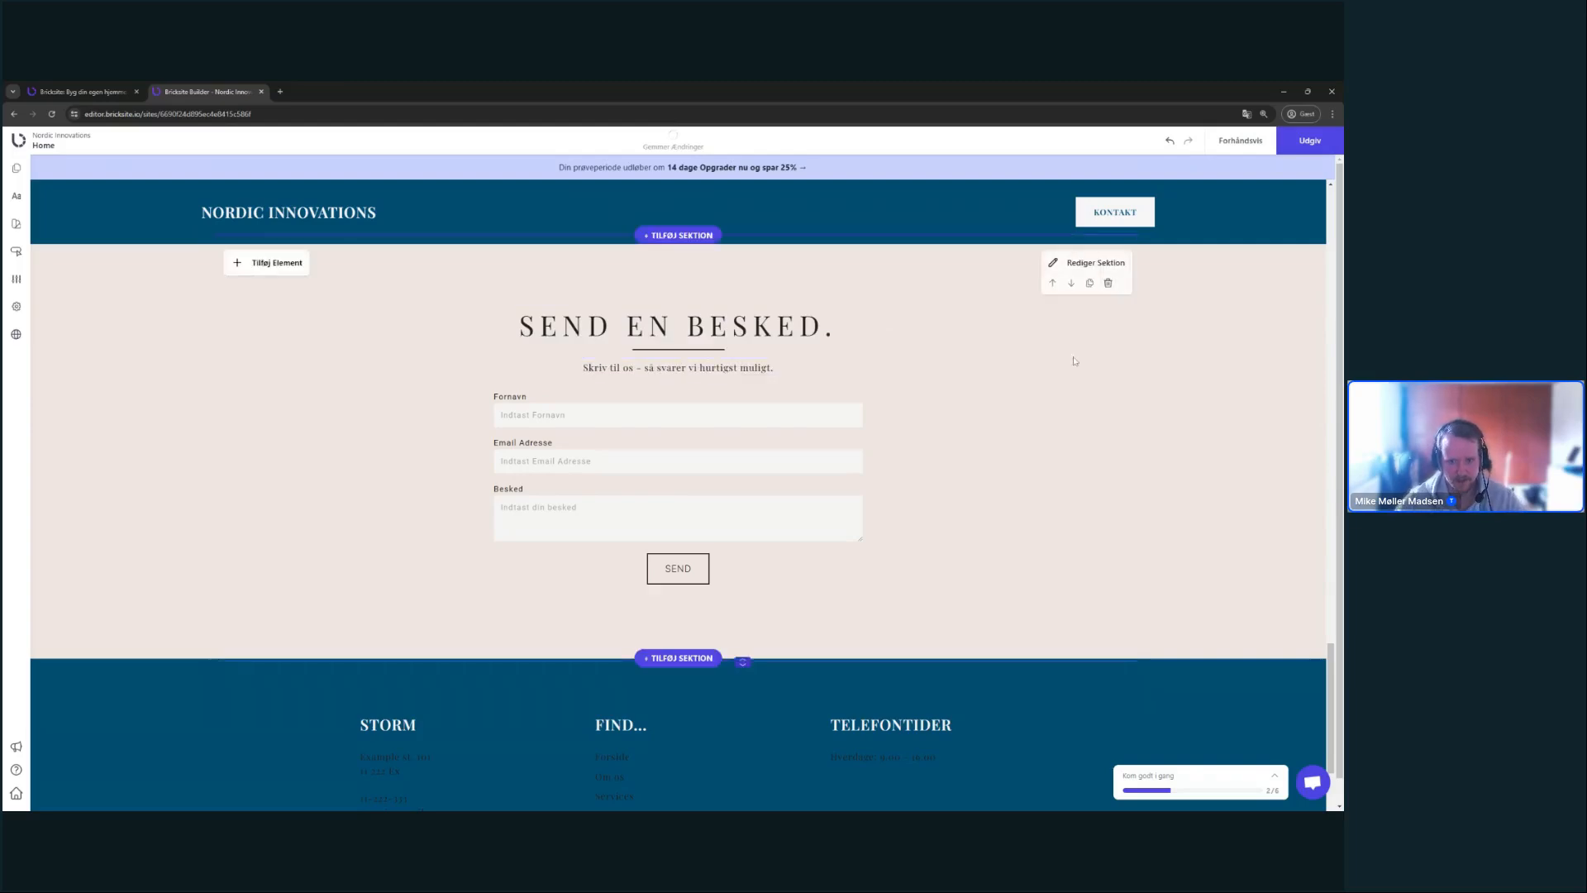
{"action": "left_click", "coordinate": [742, 444]}
- Enter the recipient e-mail address in the contact form's Modtager Email field
{"action": "left_click", "coordinate": [827, 353]}
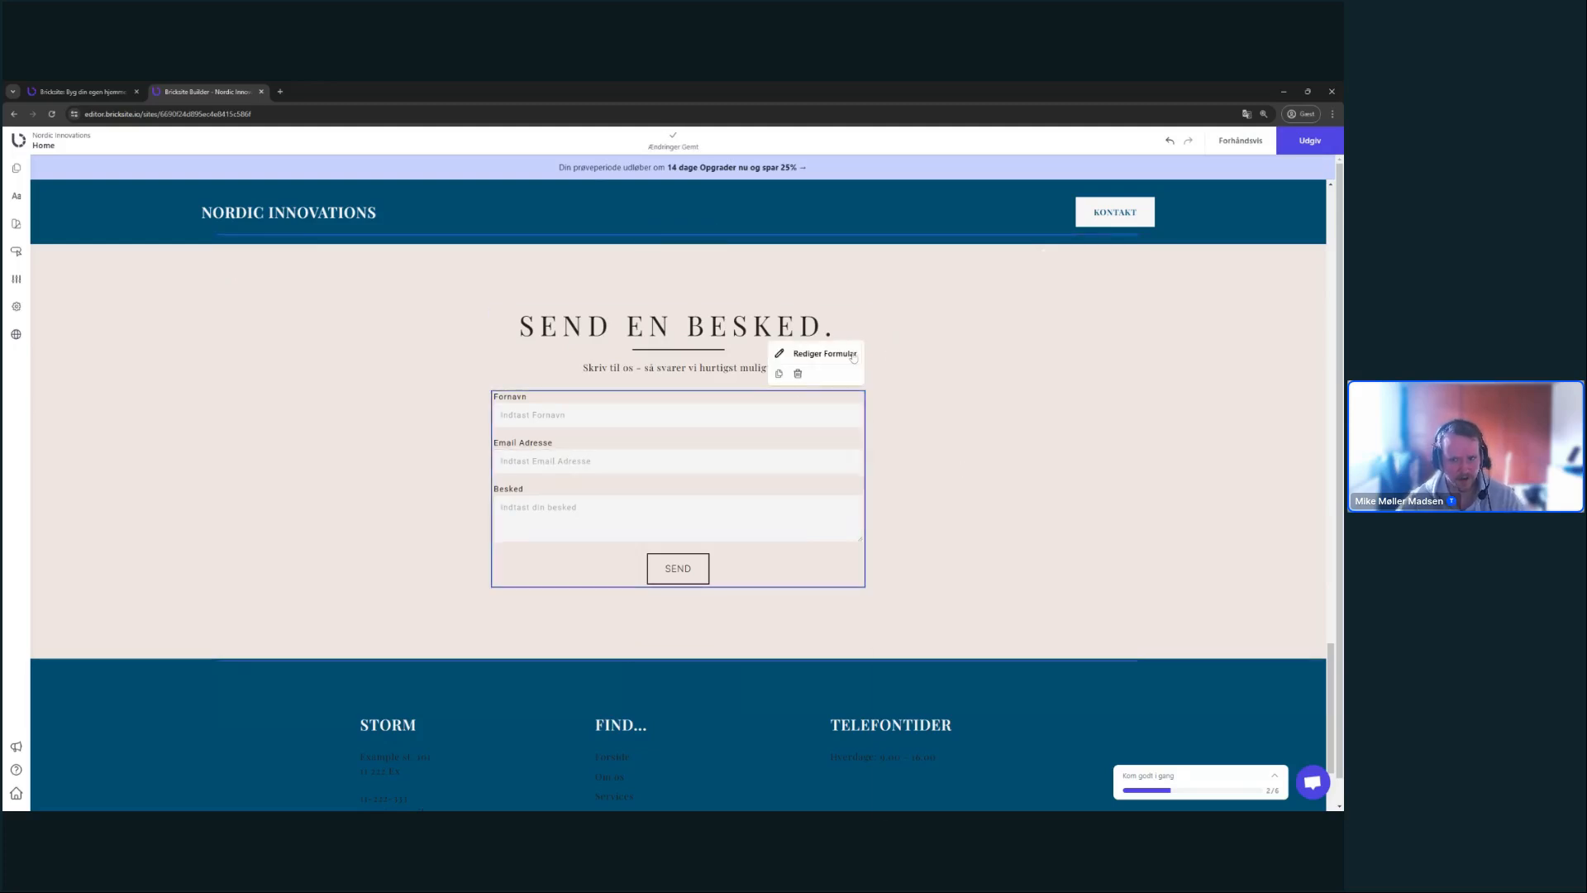
{"action": "scroll", "coordinate": [1116, 507], "scroll_direction": "down", "scroll_amount": 1}
{"action": "scroll", "coordinate": [1140, 475], "scroll_direction": "up", "scroll_amount": 1}
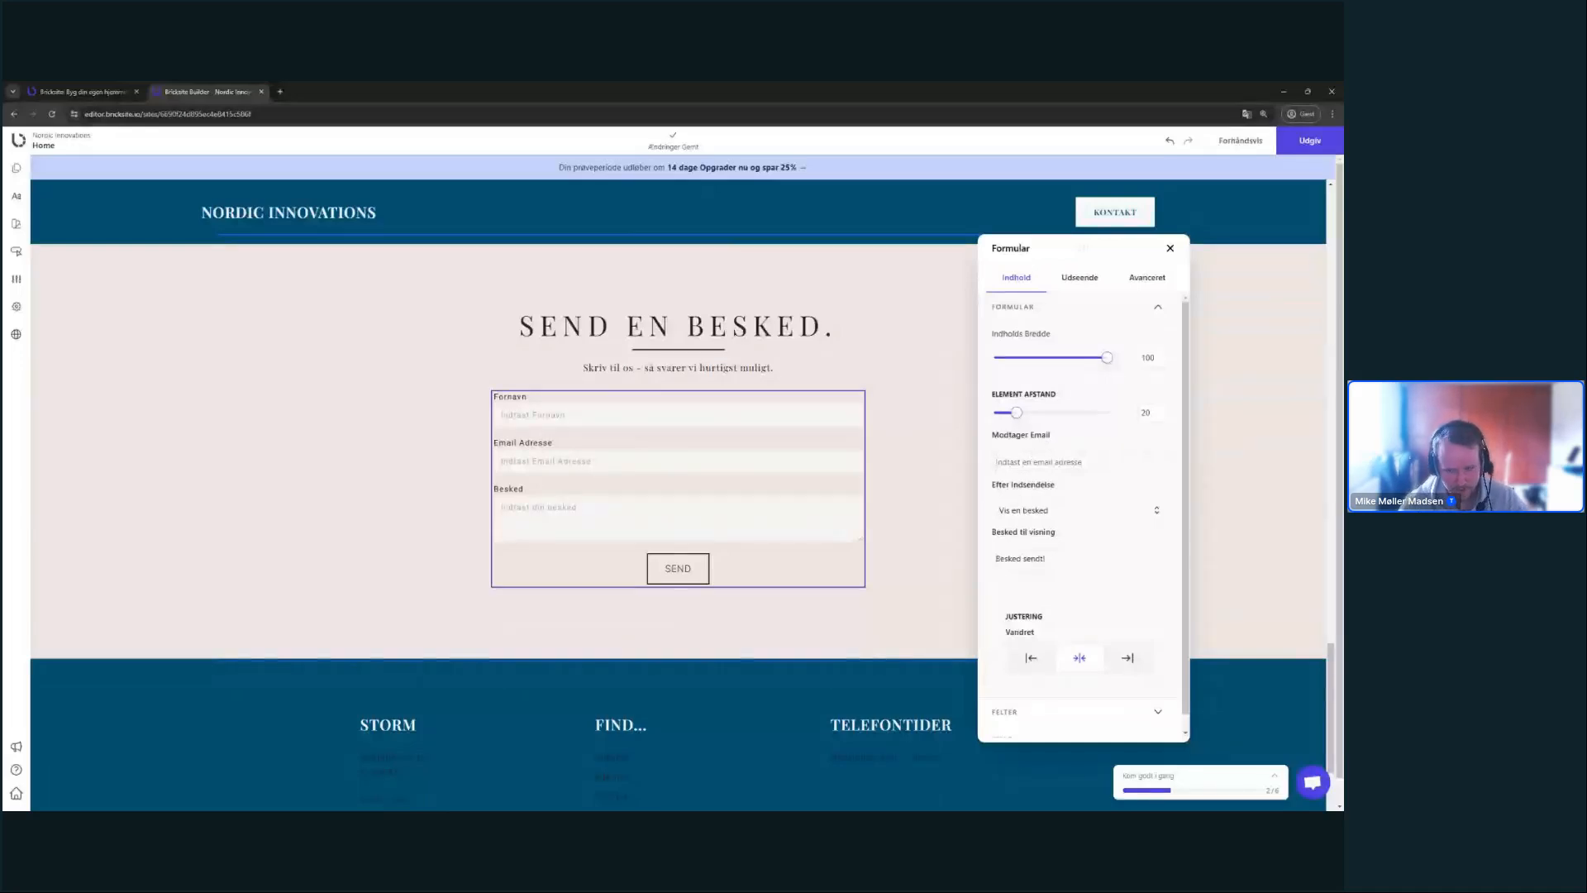
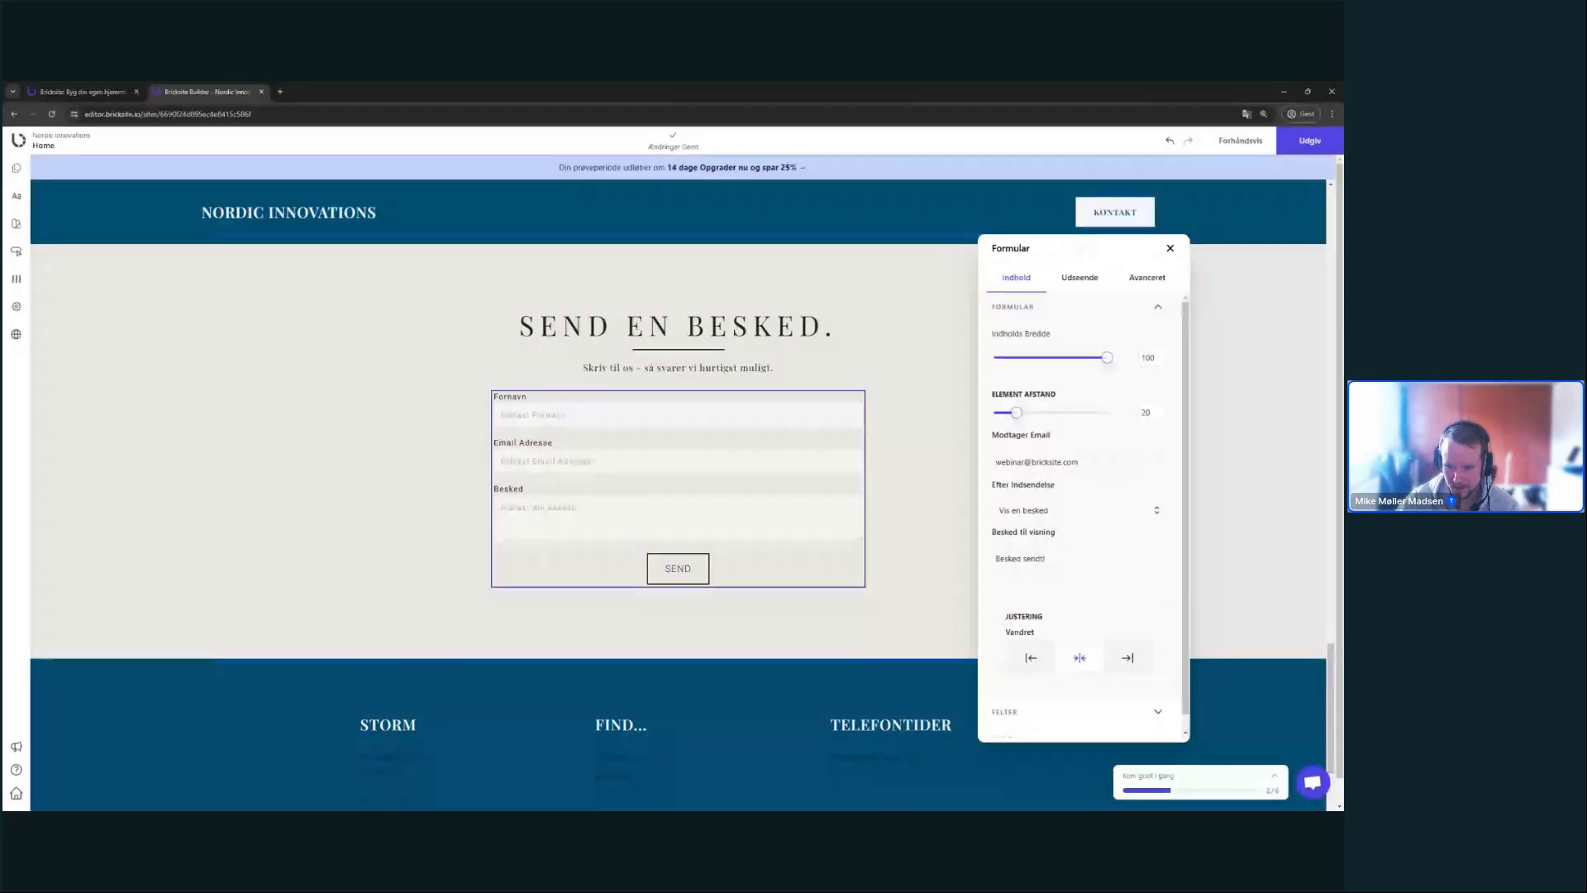
{"action": "key", "text": "ctrl+a"}
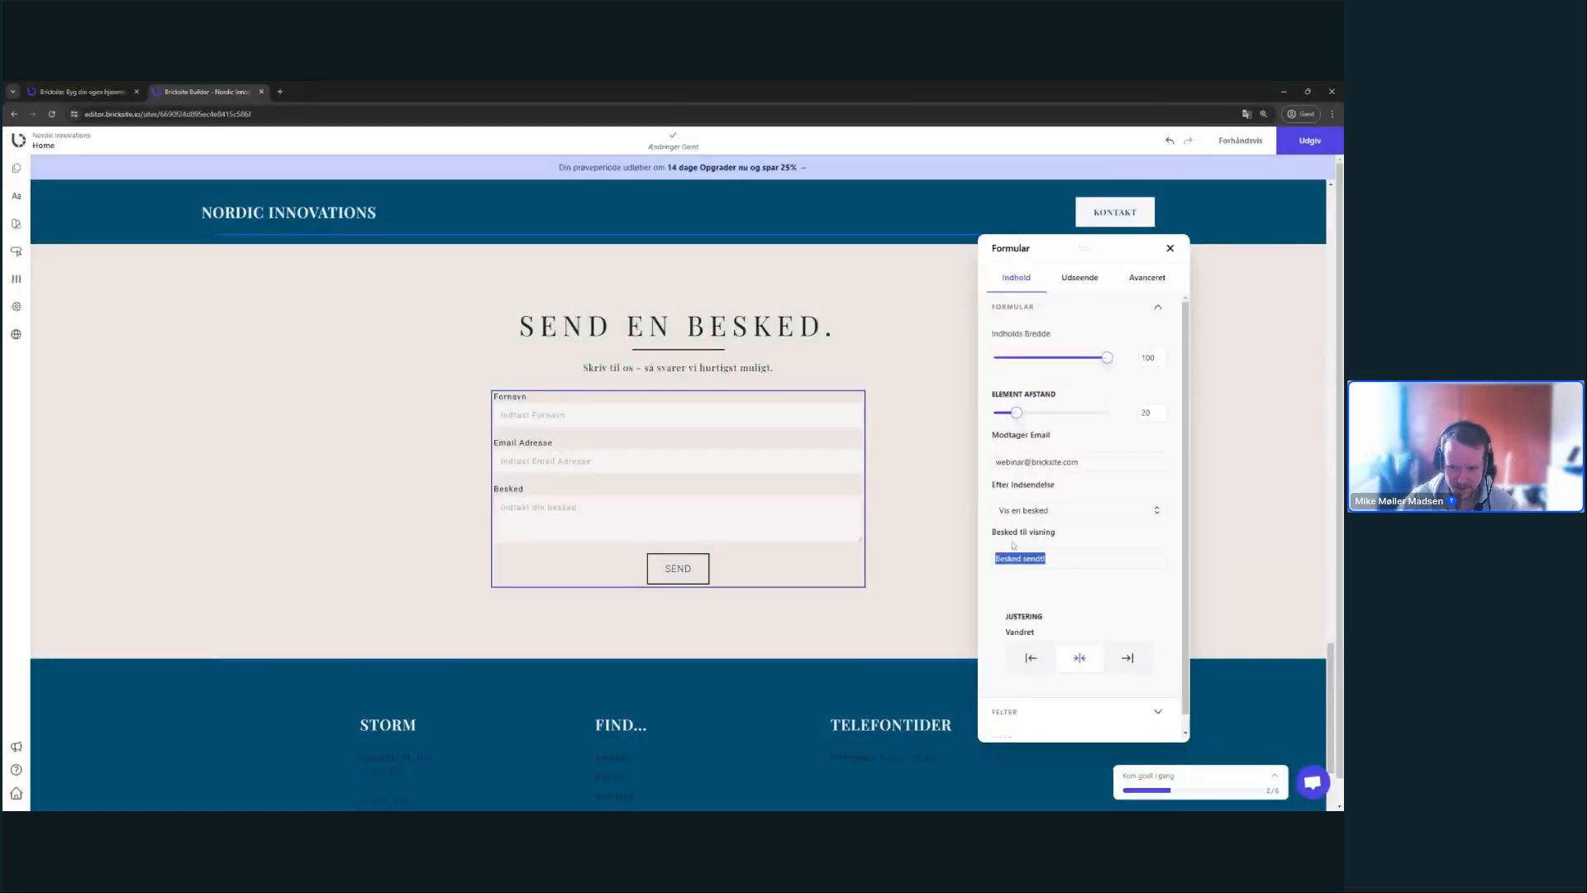
- Keep the form's Justering centred and expand the FELTER list of form fields
{"action": "left_click", "coordinate": [1144, 606]}
{"action": "scroll", "coordinate": [1140, 606], "scroll_direction": "down", "scroll_amount": 1}
{"action": "left_click", "coordinate": [1124, 644]}
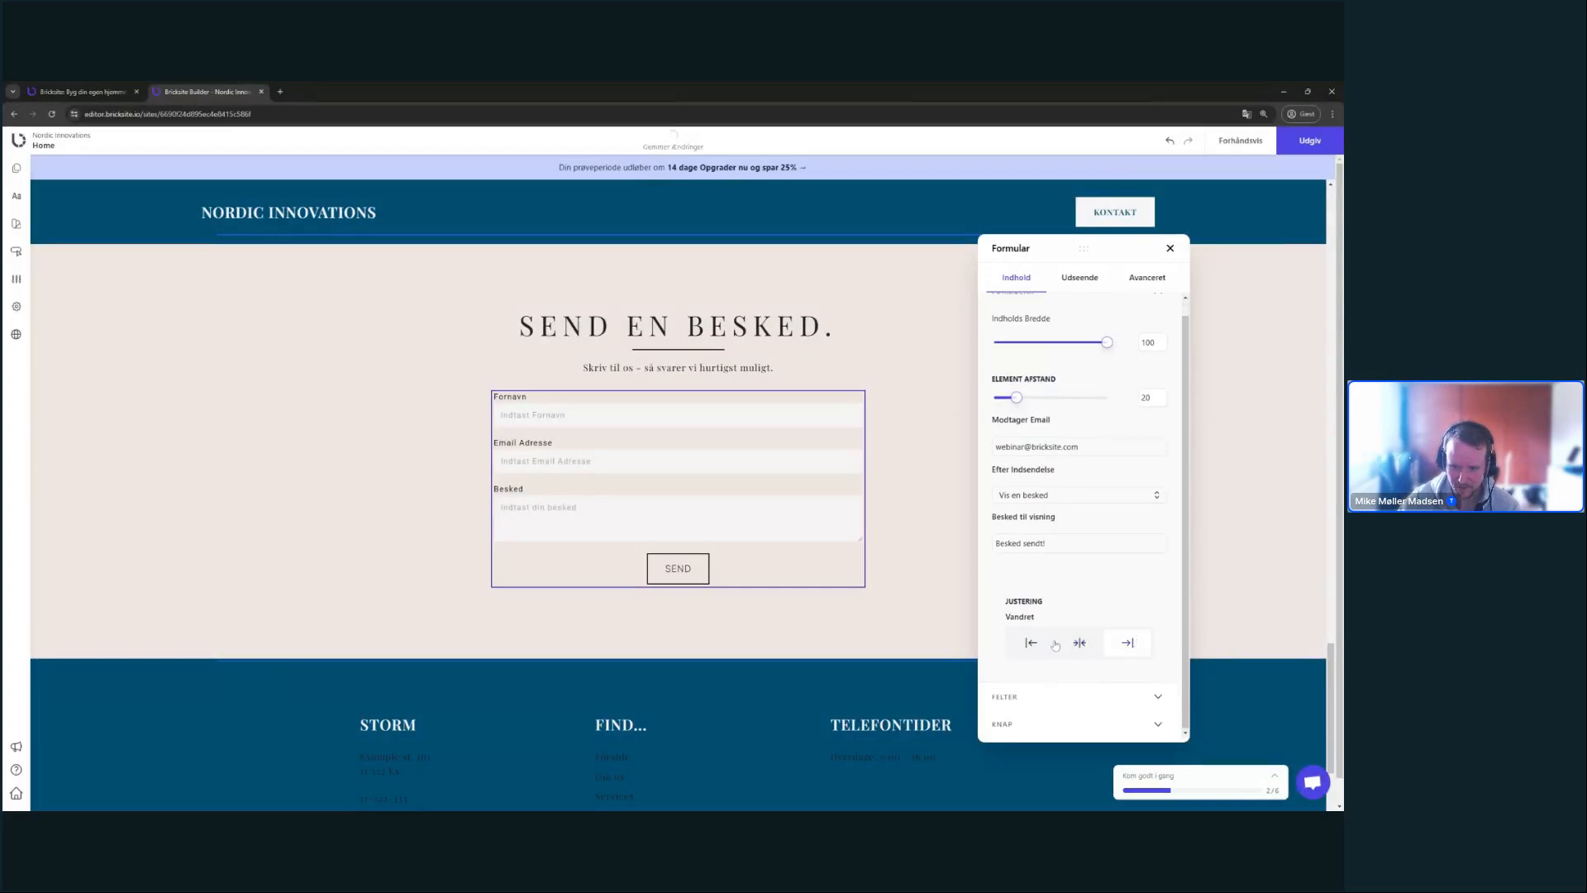
{"action": "left_click", "coordinate": [1043, 642]}
{"action": "left_click", "coordinate": [1079, 642]}
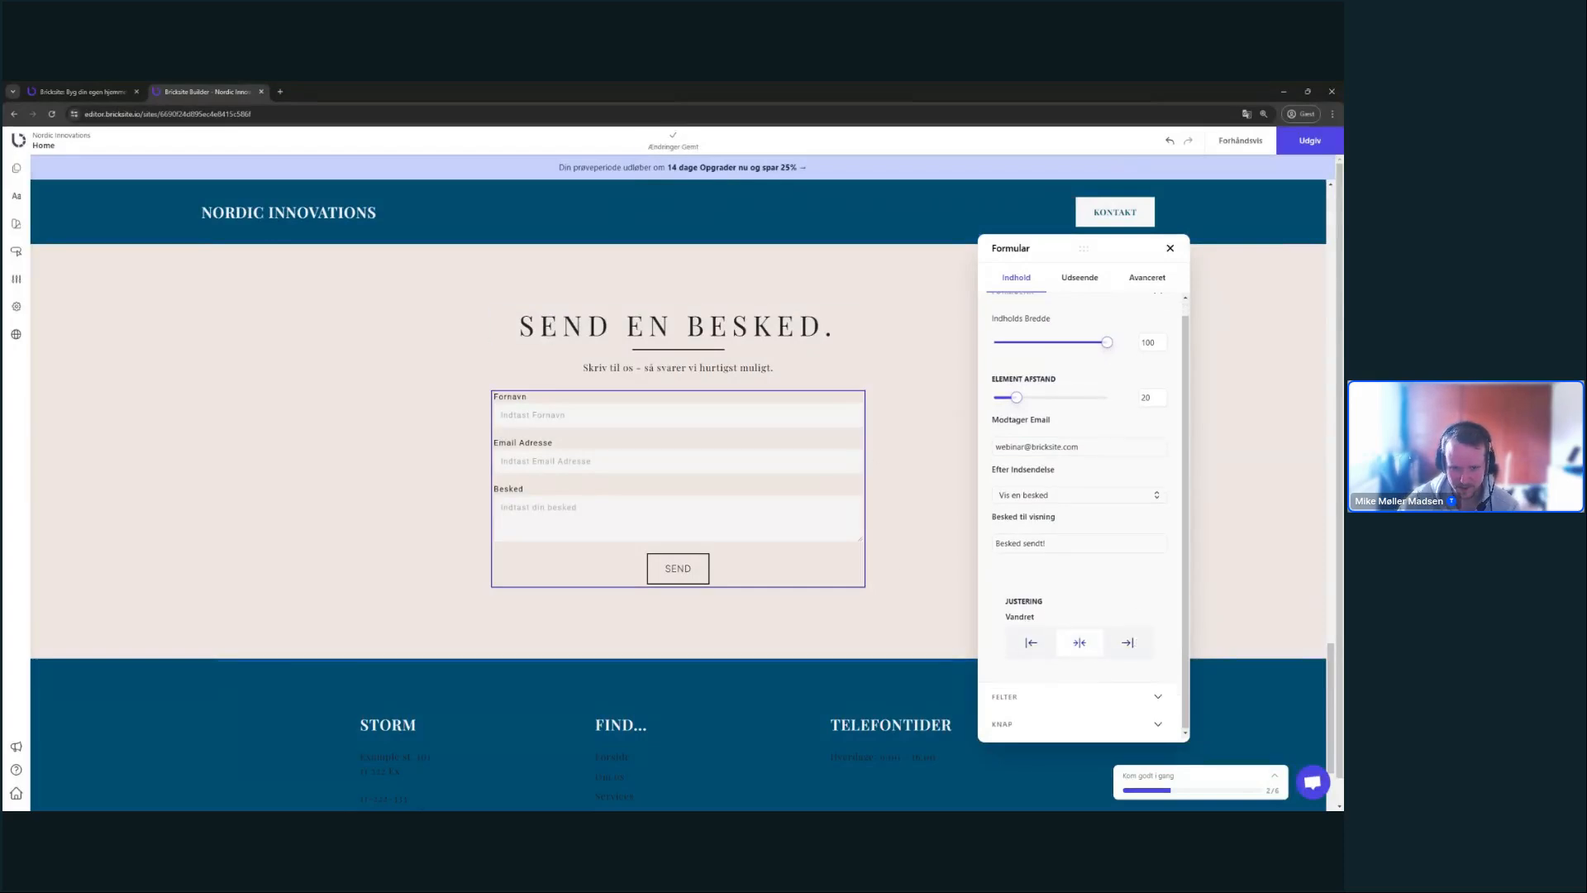
{"action": "left_click", "coordinate": [1119, 697]}
{"action": "scroll", "coordinate": [1116, 682], "scroll_direction": "down", "scroll_amount": 2}
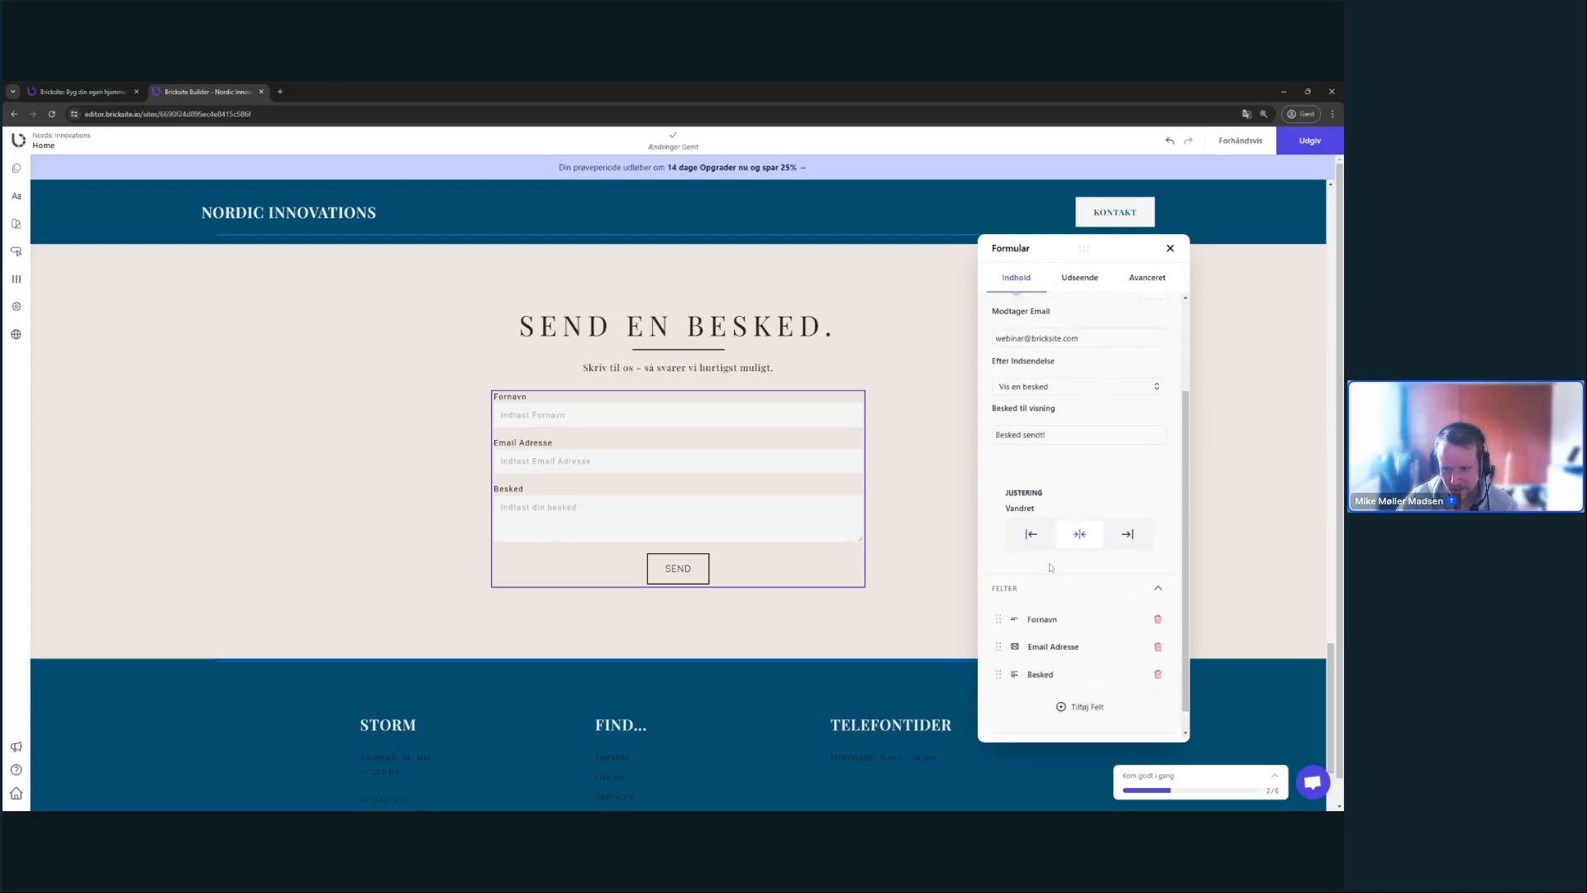
{"action": "scroll", "coordinate": [1051, 454], "scroll_direction": "up", "scroll_amount": 3}
- Relabel the Fornavn field 'Navn' with placeholder 'Indtast dit navn' and close its popup
{"action": "left_click", "coordinate": [1052, 310]}
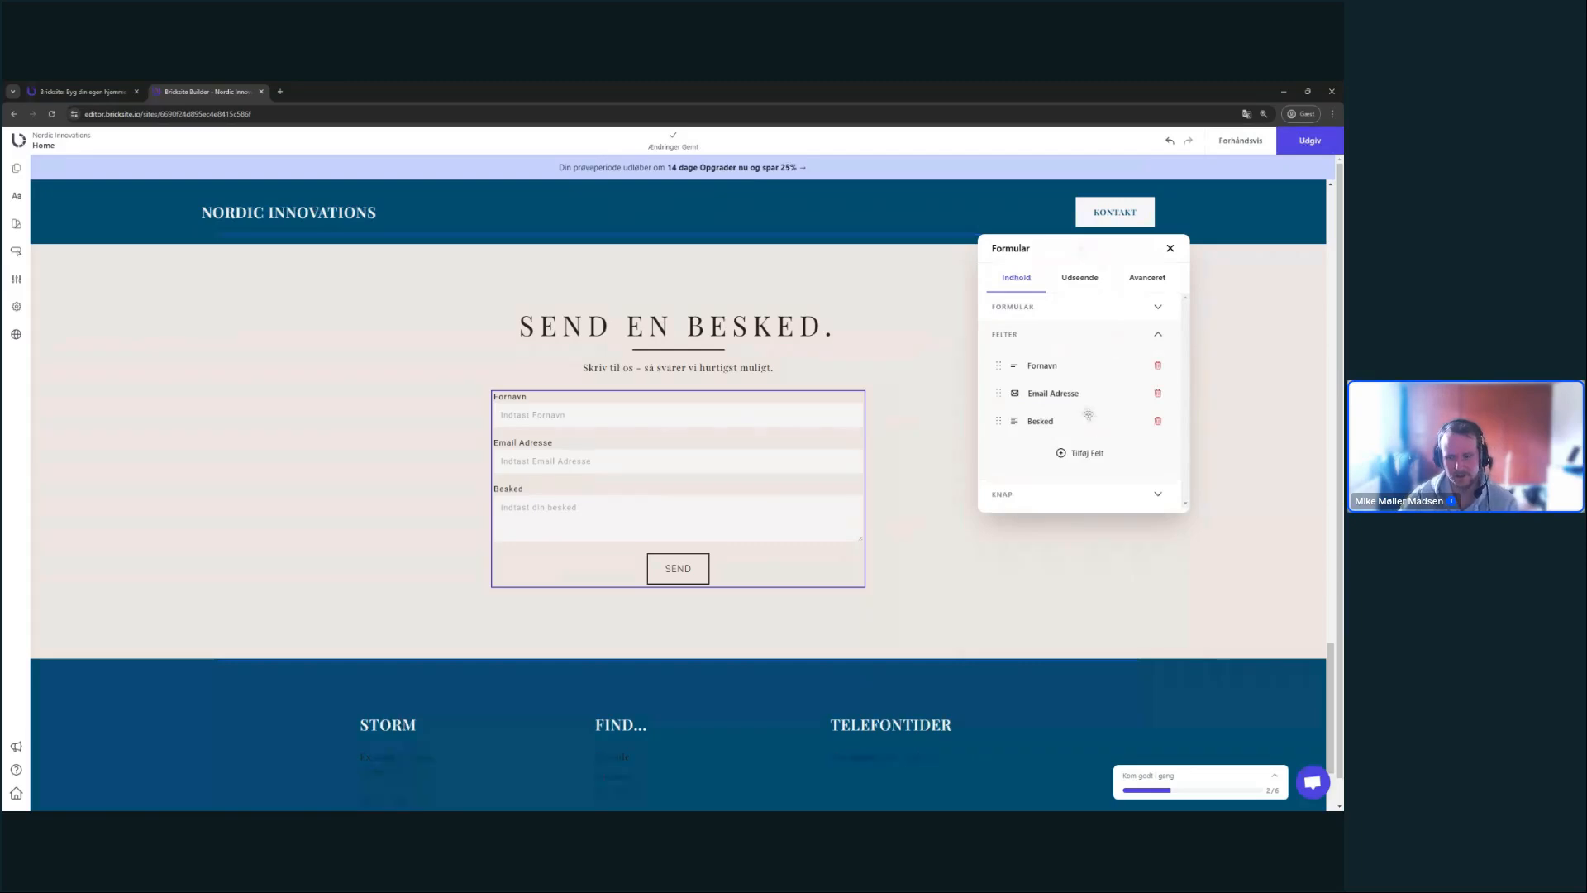
{"action": "left_click", "coordinate": [1045, 368]}
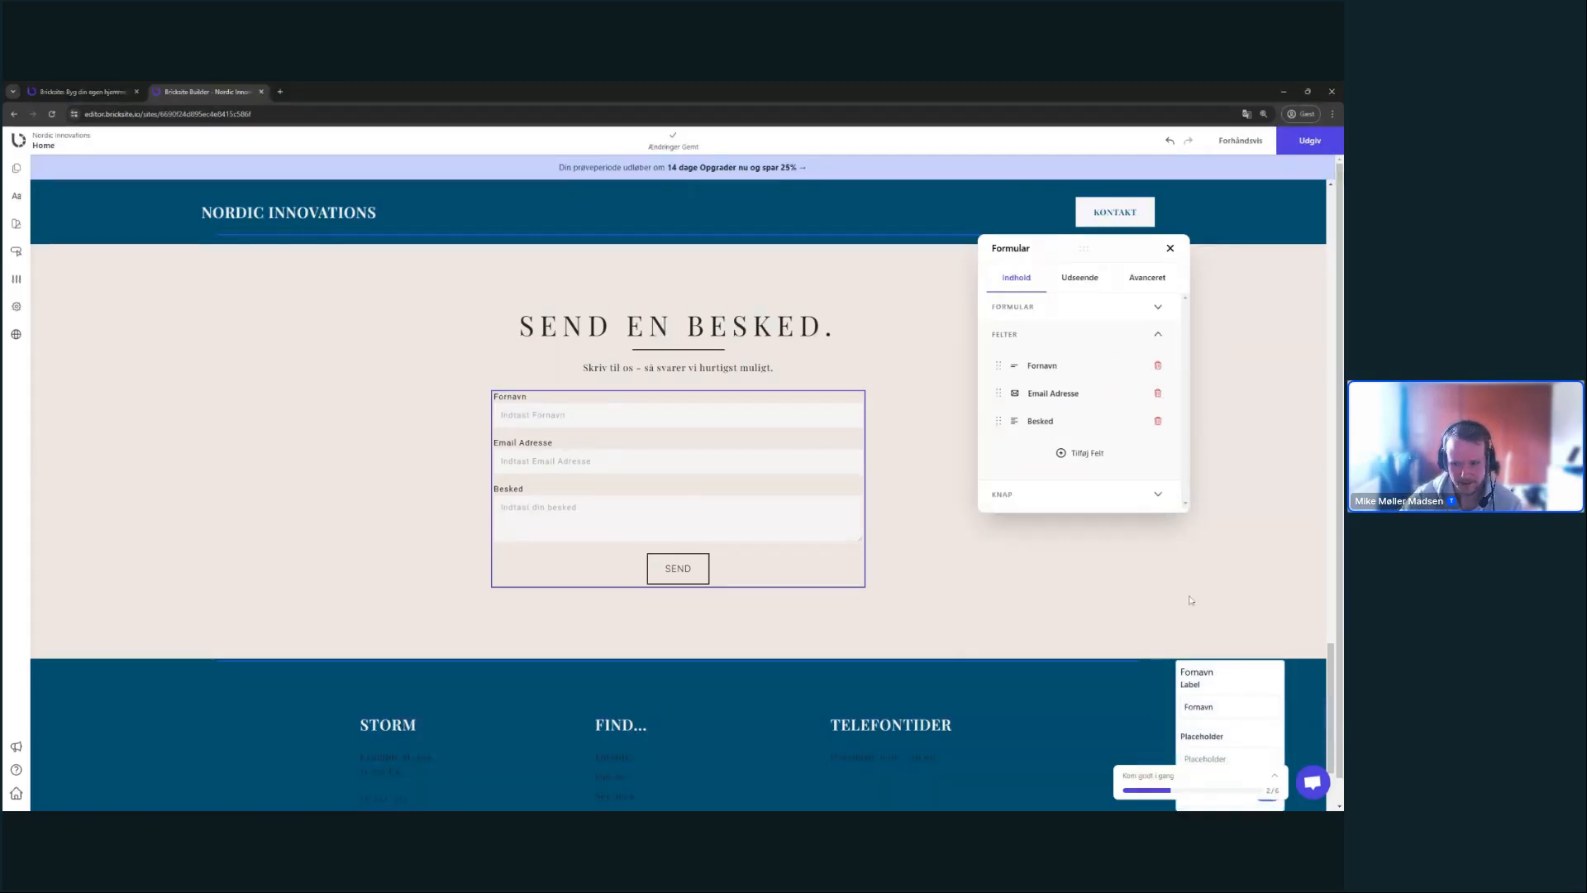
{"action": "left_click", "coordinate": [1049, 362]}
{"action": "left_click", "coordinate": [1046, 362]}
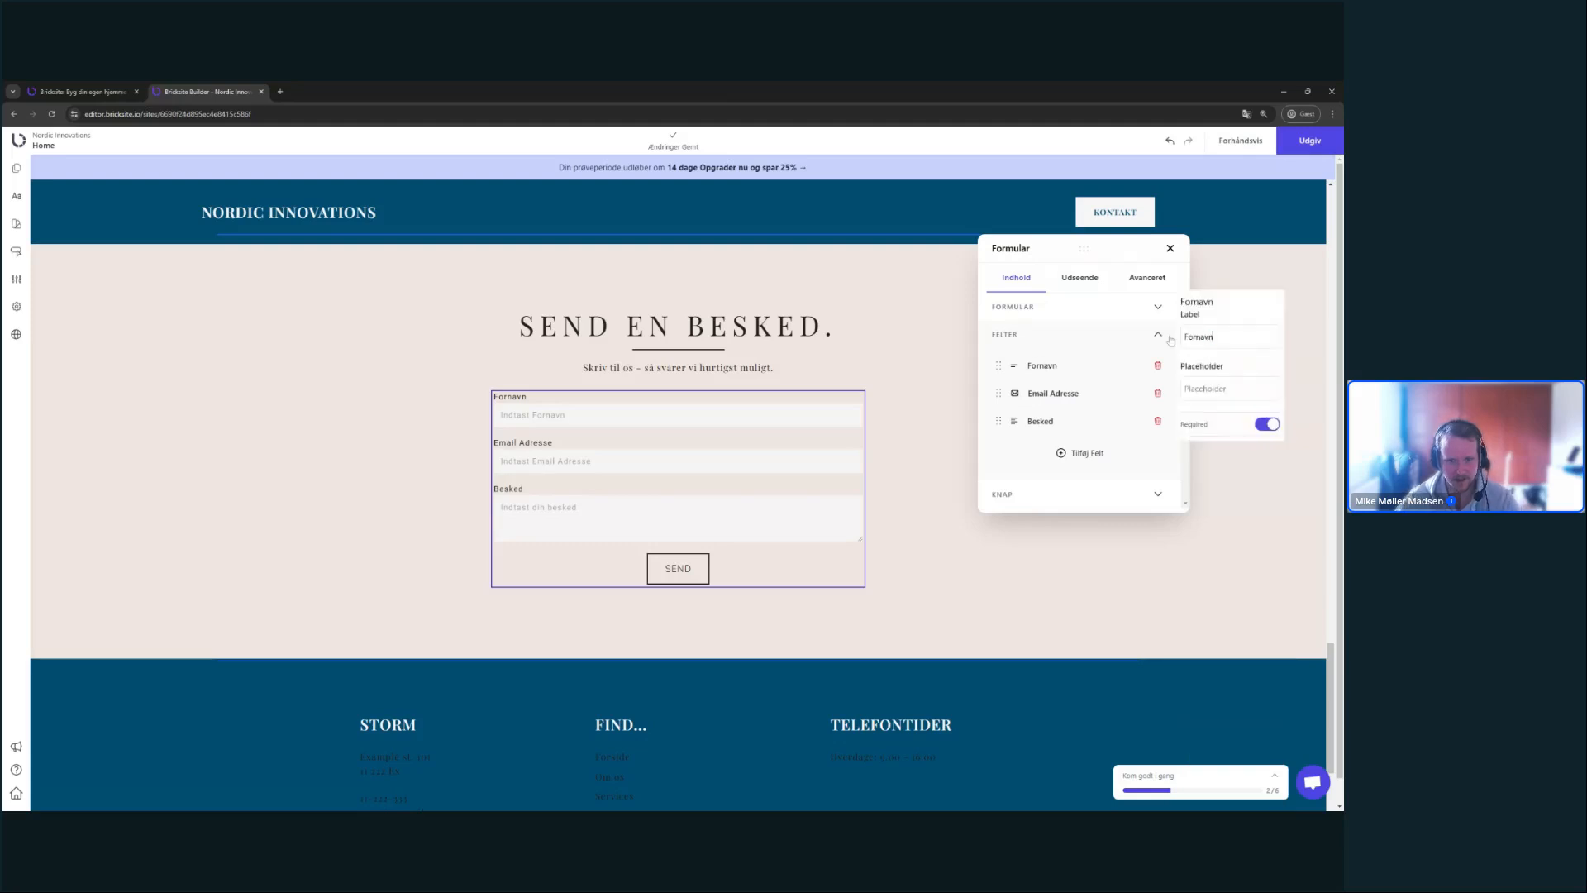
{"action": "double_click", "coordinate": [1198, 337]}
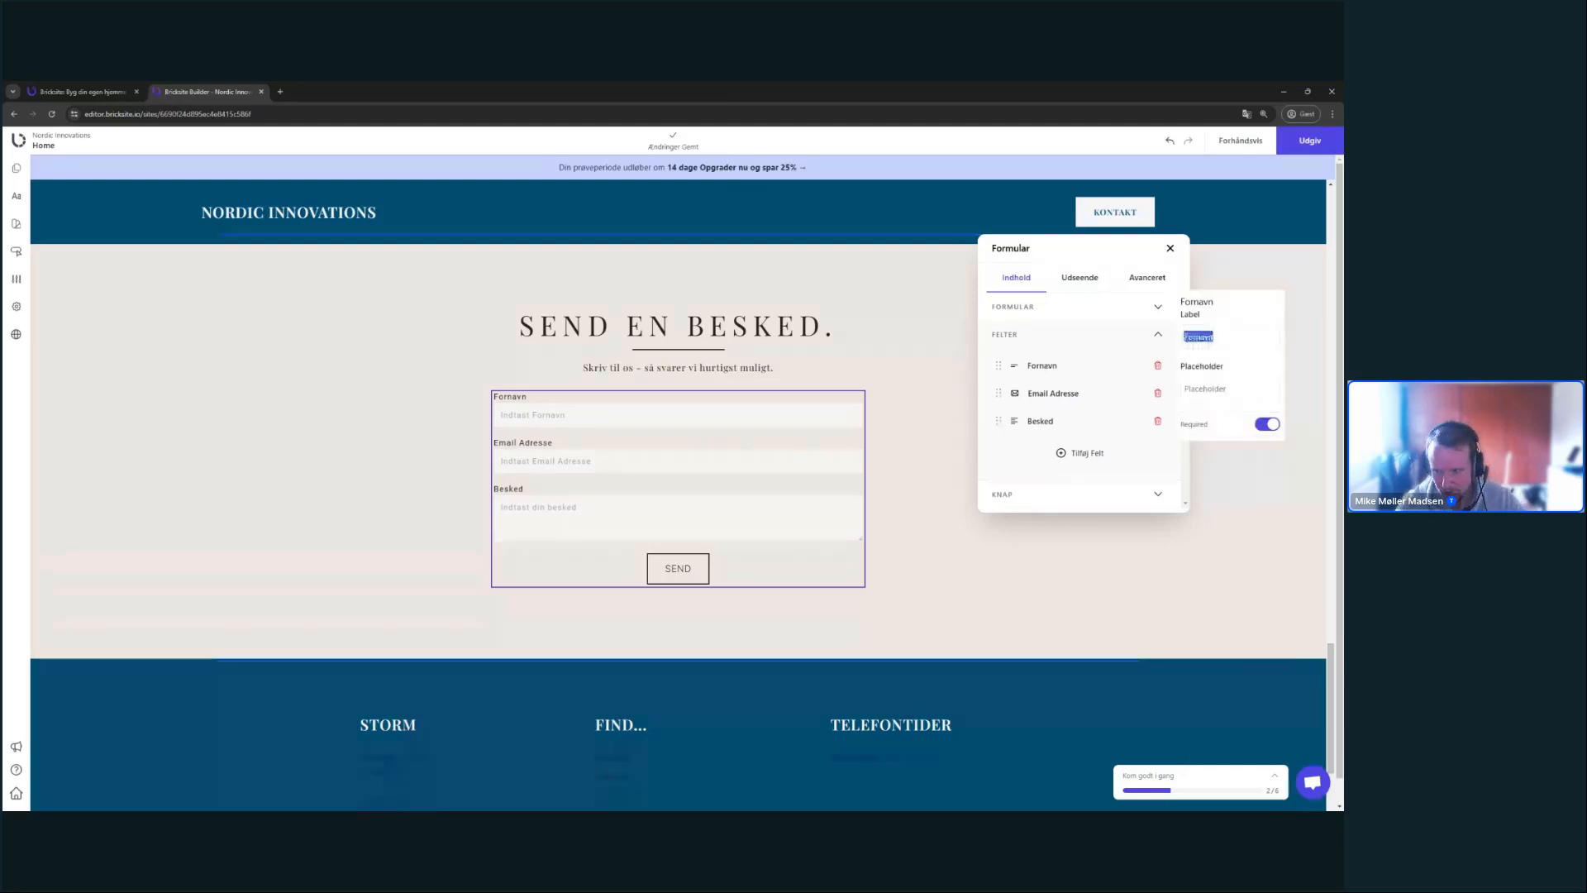
{"action": "type", "text": "Dit nav"}
{"action": "key", "text": "BackSpace"}
{"action": "key", "text": "BackSpace"}
{"action": "key", "text": "BackSpace"}
{"action": "key", "text": "BackSpace"}
{"action": "key", "text": "BackSpace"}
{"action": "key", "text": "BackSpace"}
{"action": "key", "text": "BackSpace"}
{"action": "type", "text": "Na"}
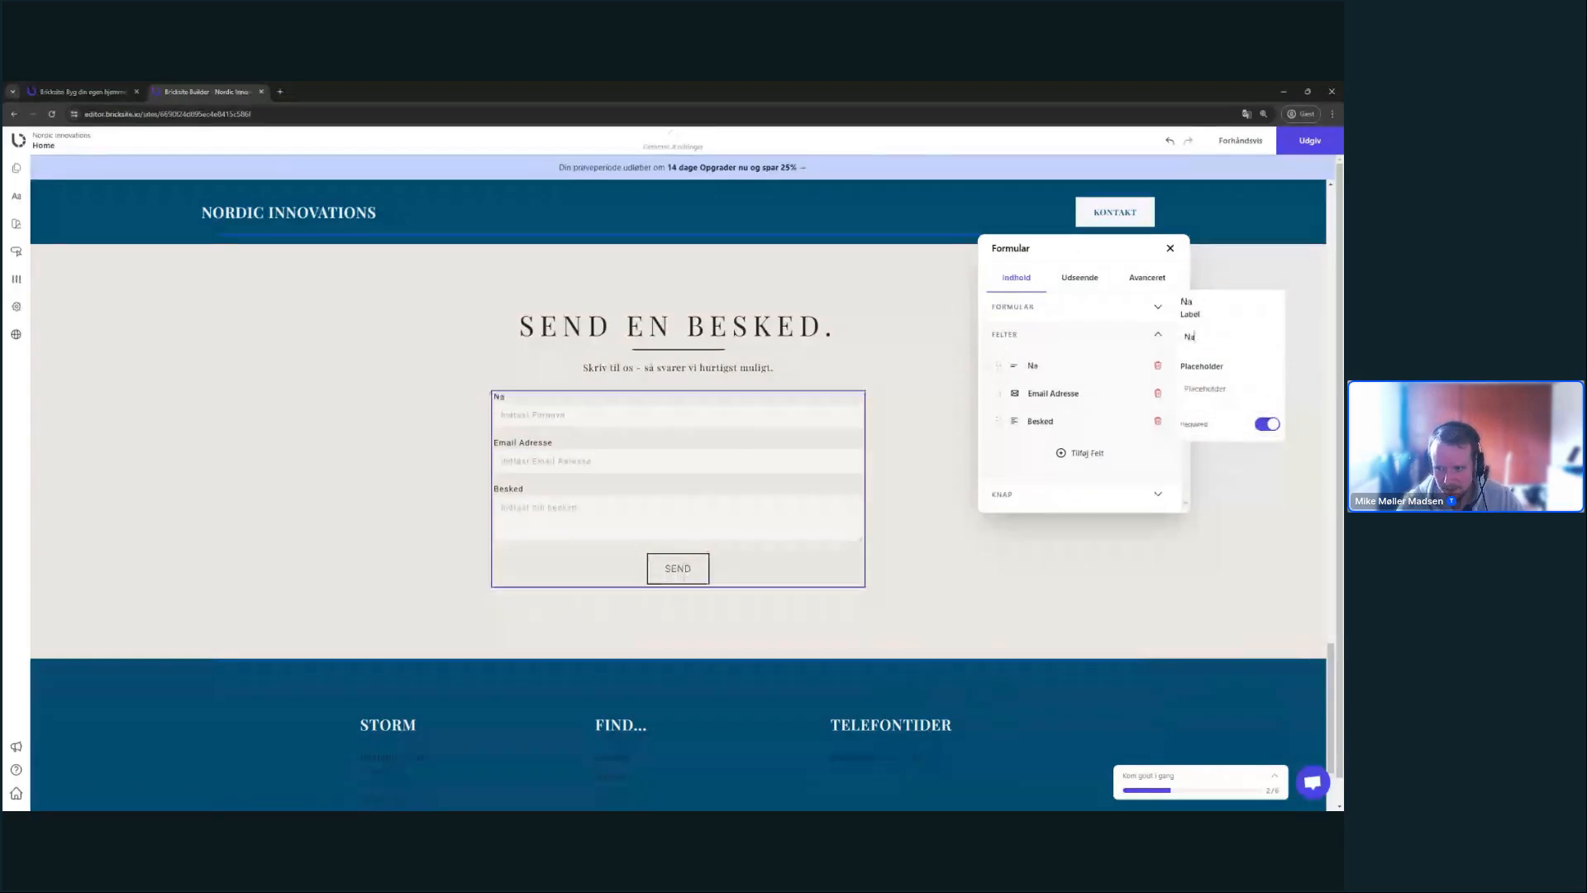
{"action": "type", "text": "vn"}
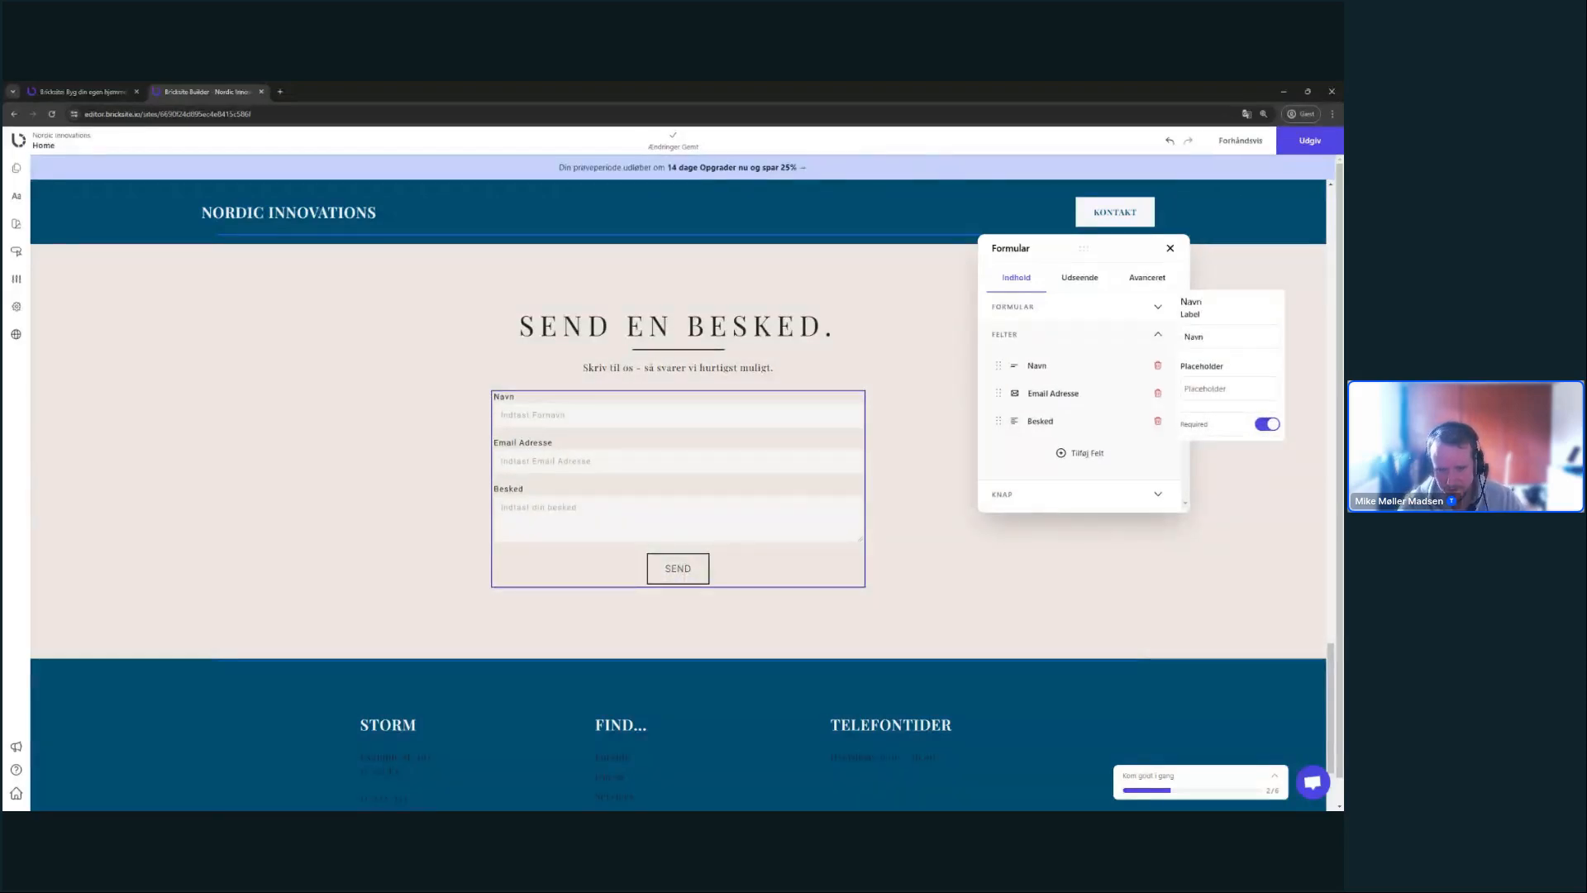
{"action": "type", "text": "Indtas"}
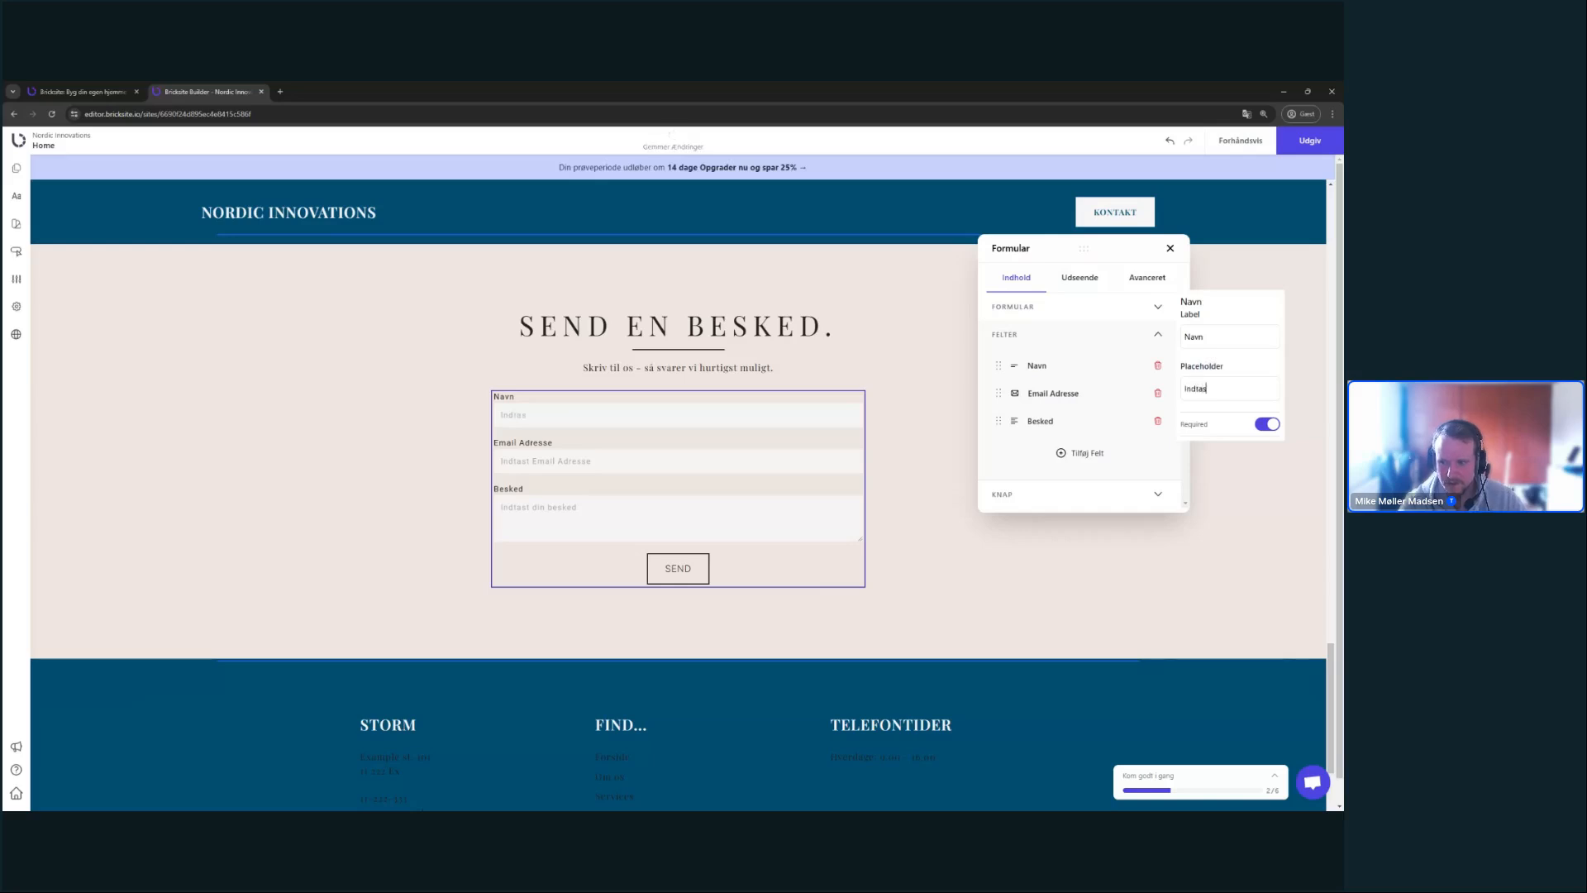
{"action": "type", "text": "t dit navn"}
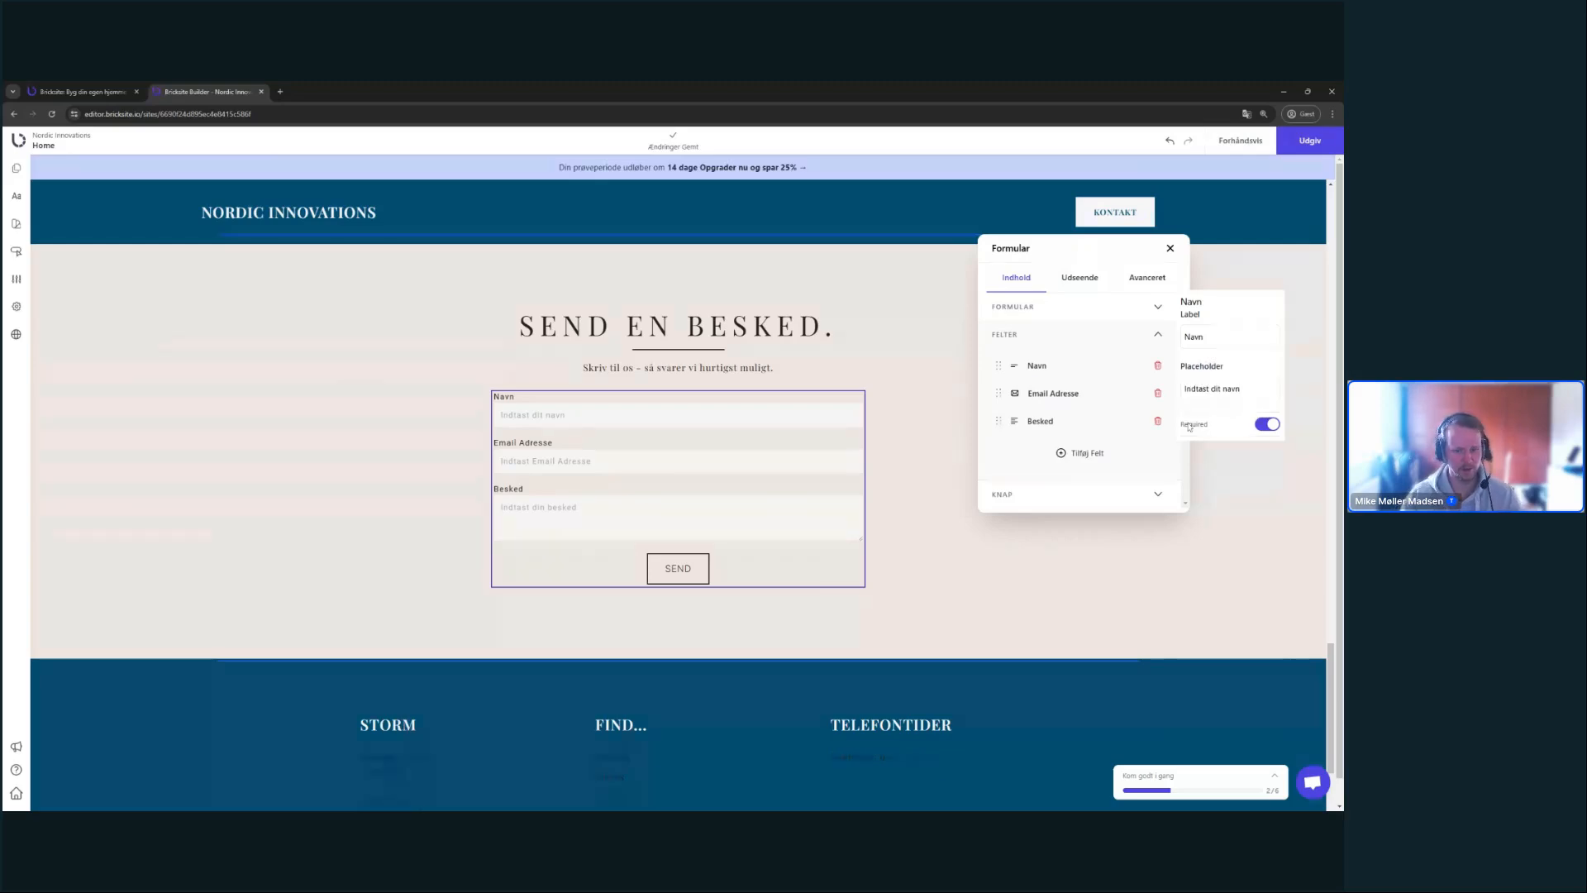
{"action": "left_click", "coordinate": [1123, 455]}
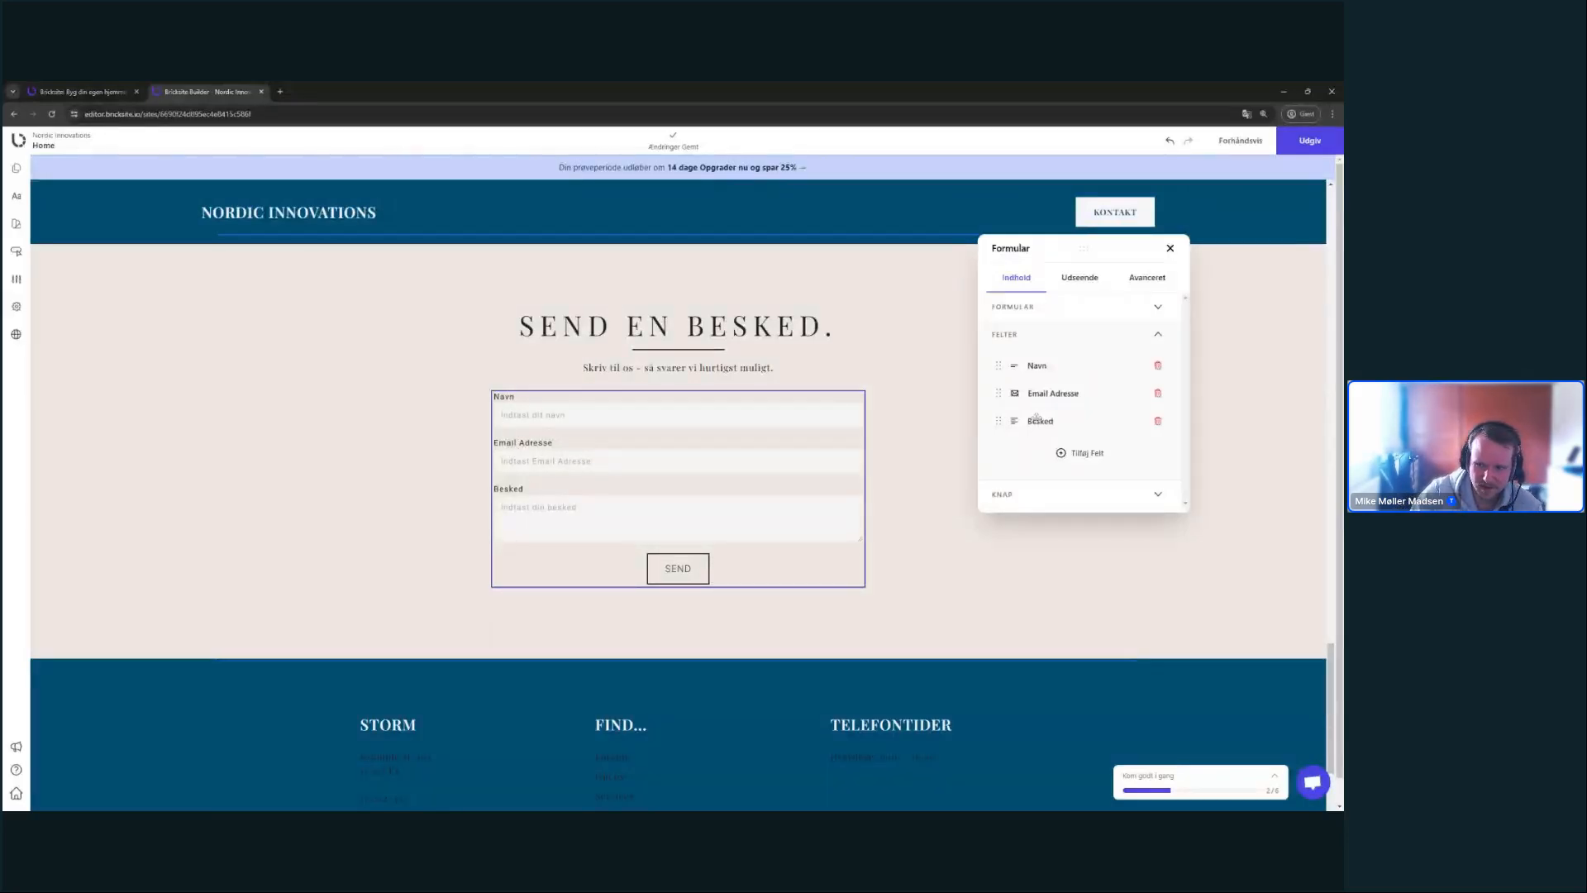
{"action": "left_click", "coordinate": [1088, 455]}
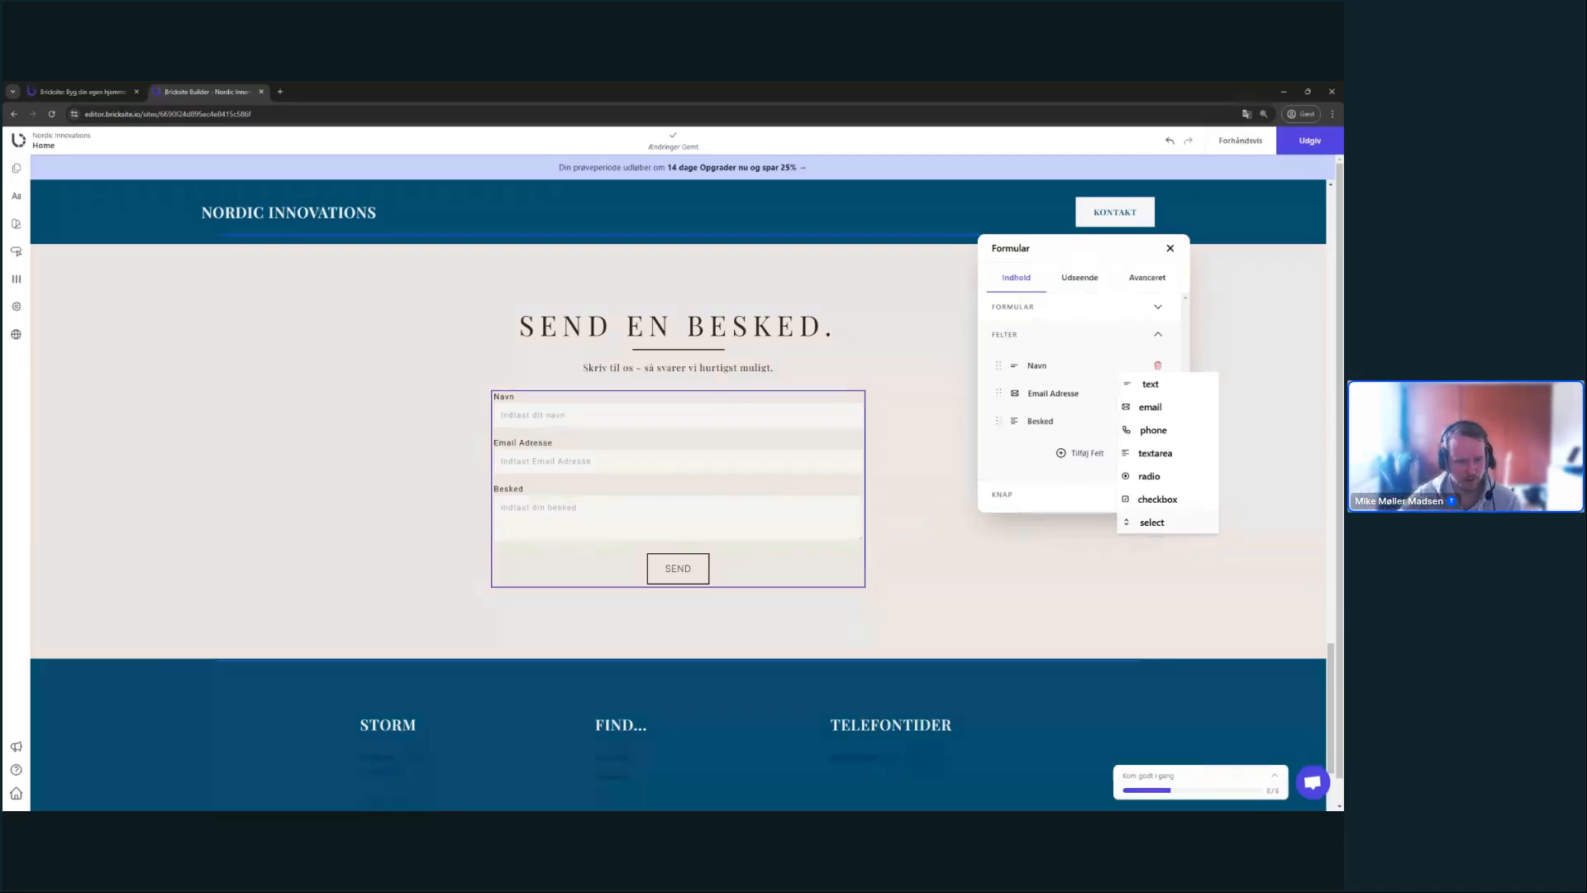
- Close the contact form settings and deselect the form
{"action": "left_click", "coordinate": [1107, 600]}
{"action": "scroll", "coordinate": [1168, 637], "scroll_direction": "up", "scroll_amount": 10}
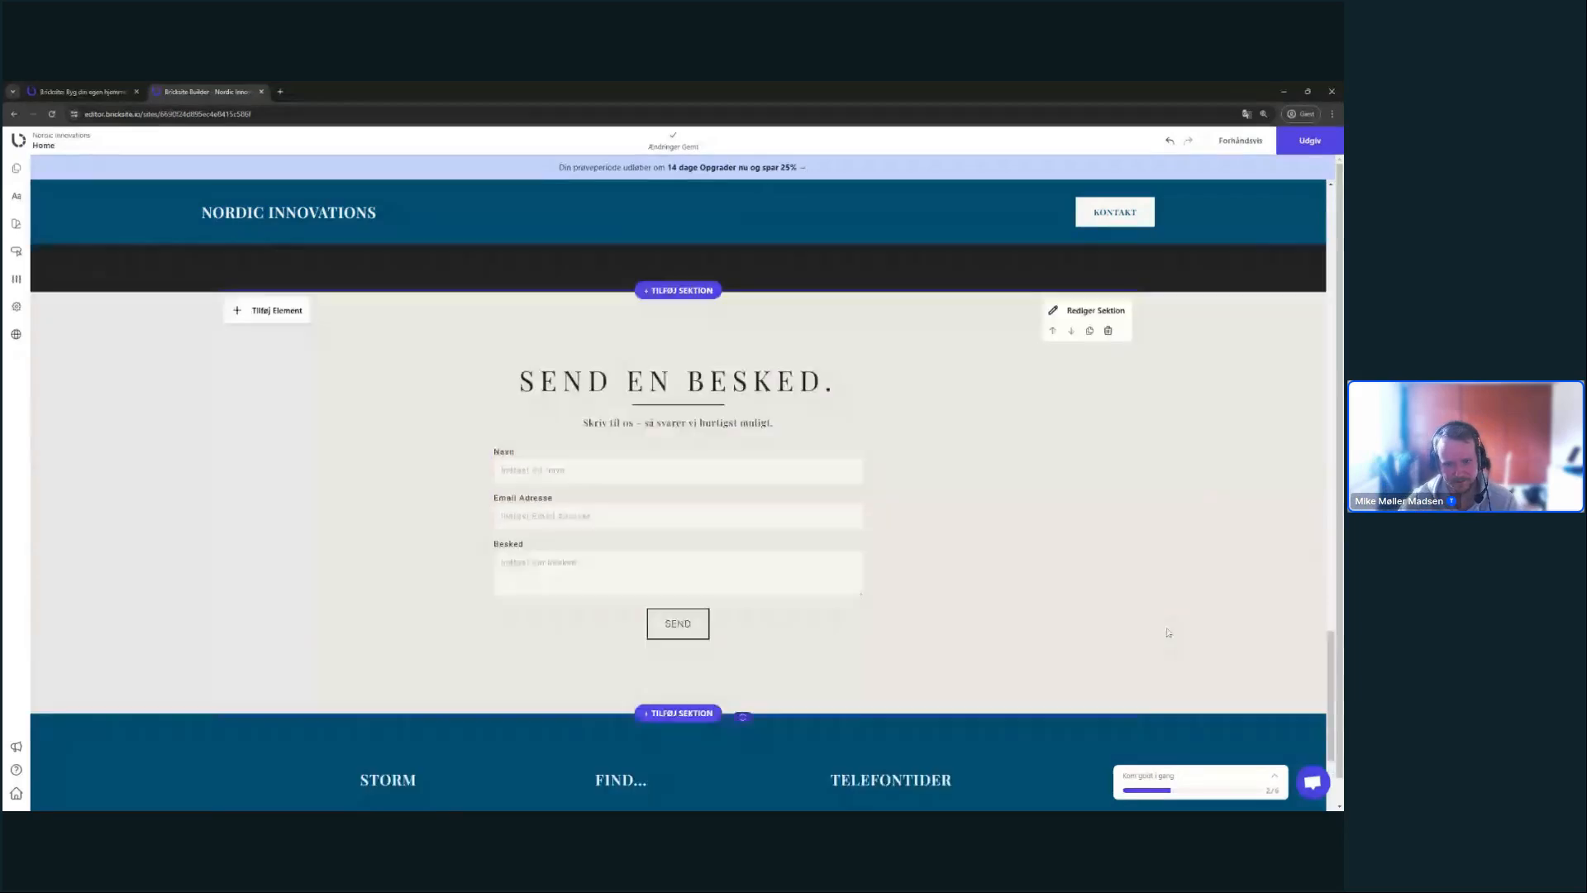
{"action": "scroll", "coordinate": [1048, 631], "scroll_direction": "up", "scroll_amount": 3}
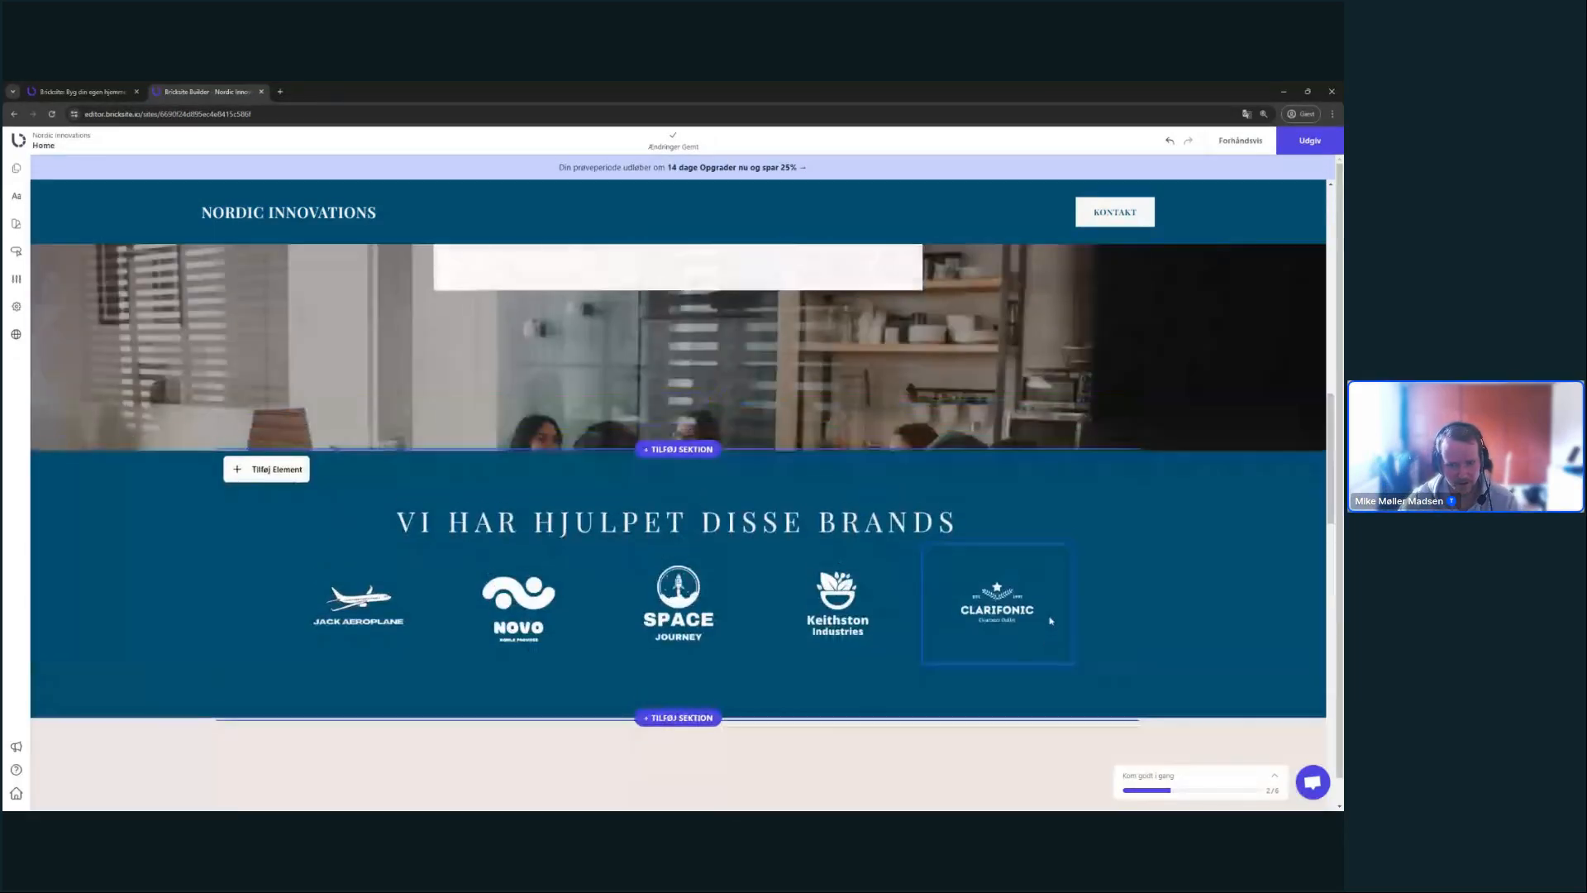
{"action": "scroll", "coordinate": [991, 579], "scroll_direction": "down", "scroll_amount": 8}
{"action": "scroll", "coordinate": [953, 540], "scroll_direction": "down", "scroll_amount": 5}
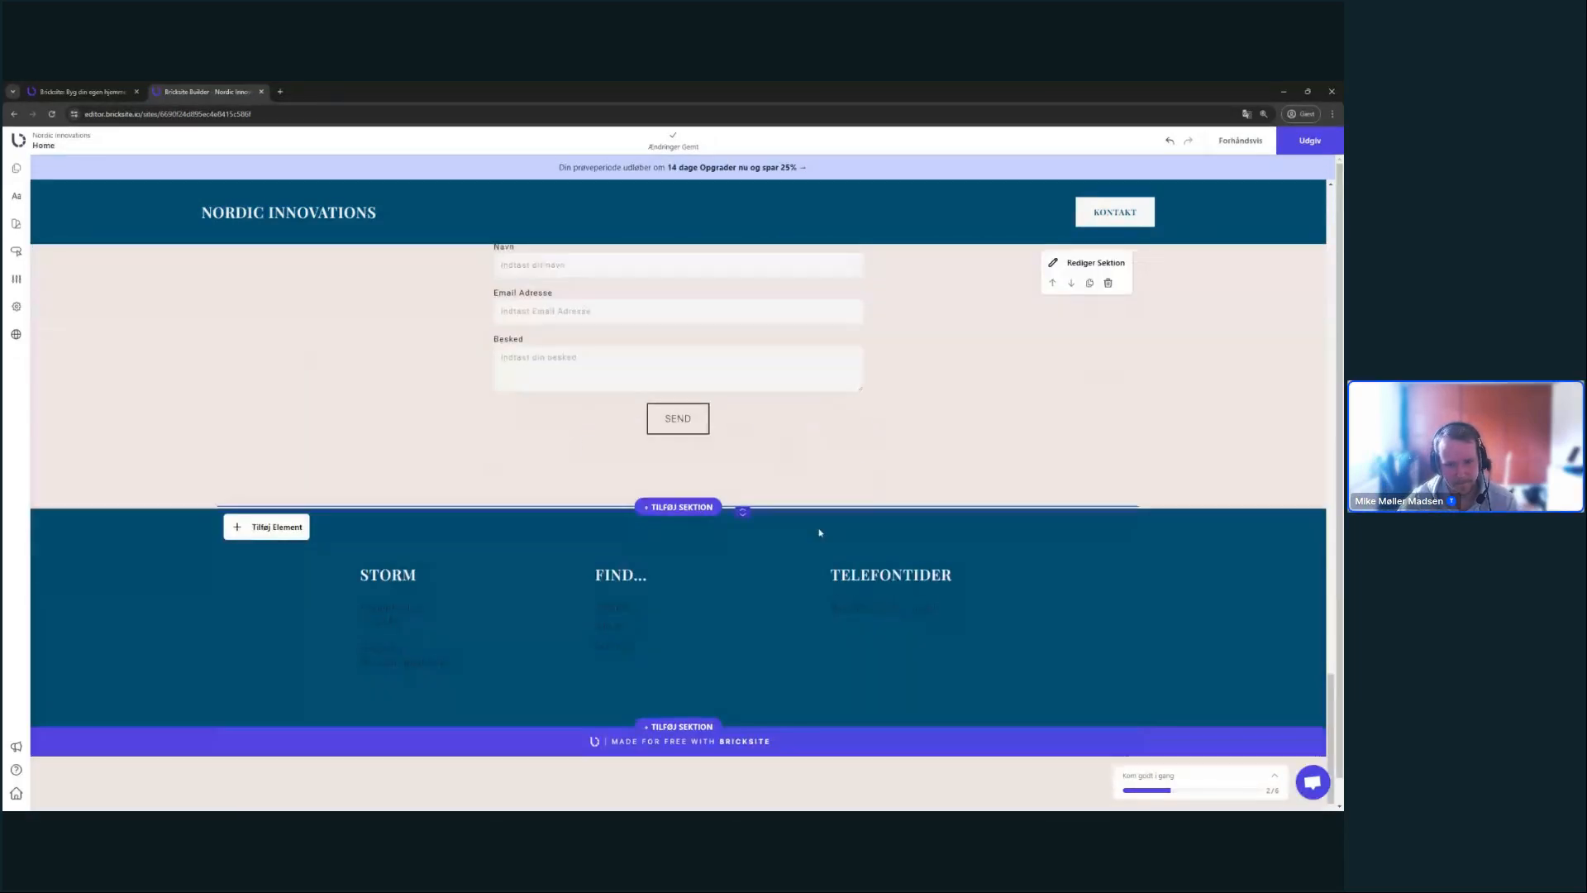
{"action": "scroll", "coordinate": [822, 531], "scroll_direction": "up", "scroll_amount": 4}
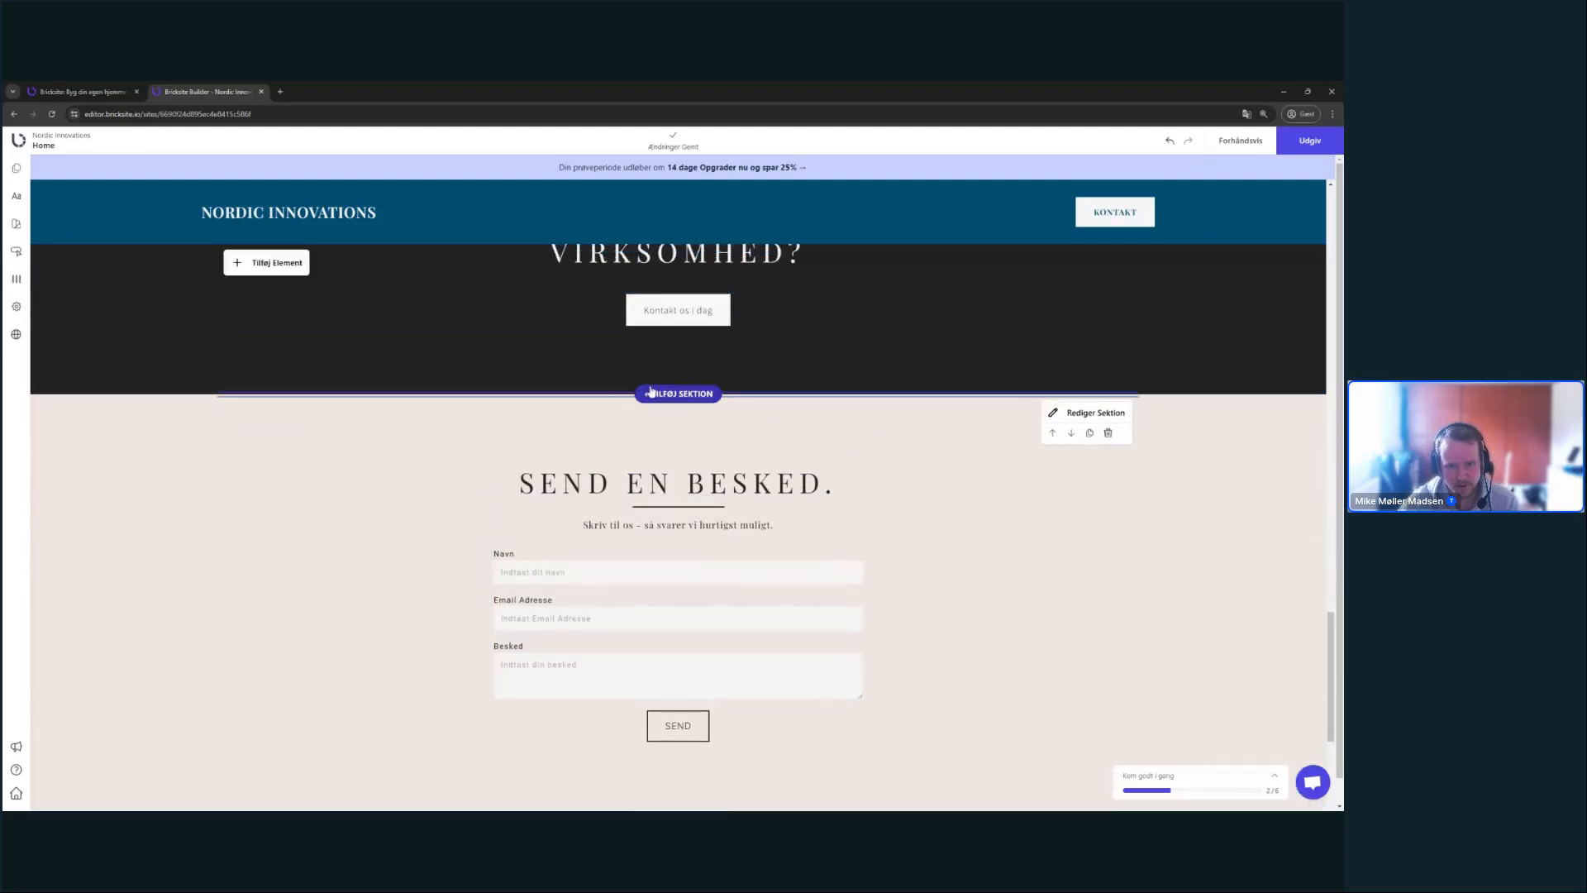
{"action": "scroll", "coordinate": [690, 326], "scroll_direction": "down", "scroll_amount": 1}
{"action": "scroll", "coordinate": [690, 325], "scroll_direction": "up", "scroll_amount": 1}
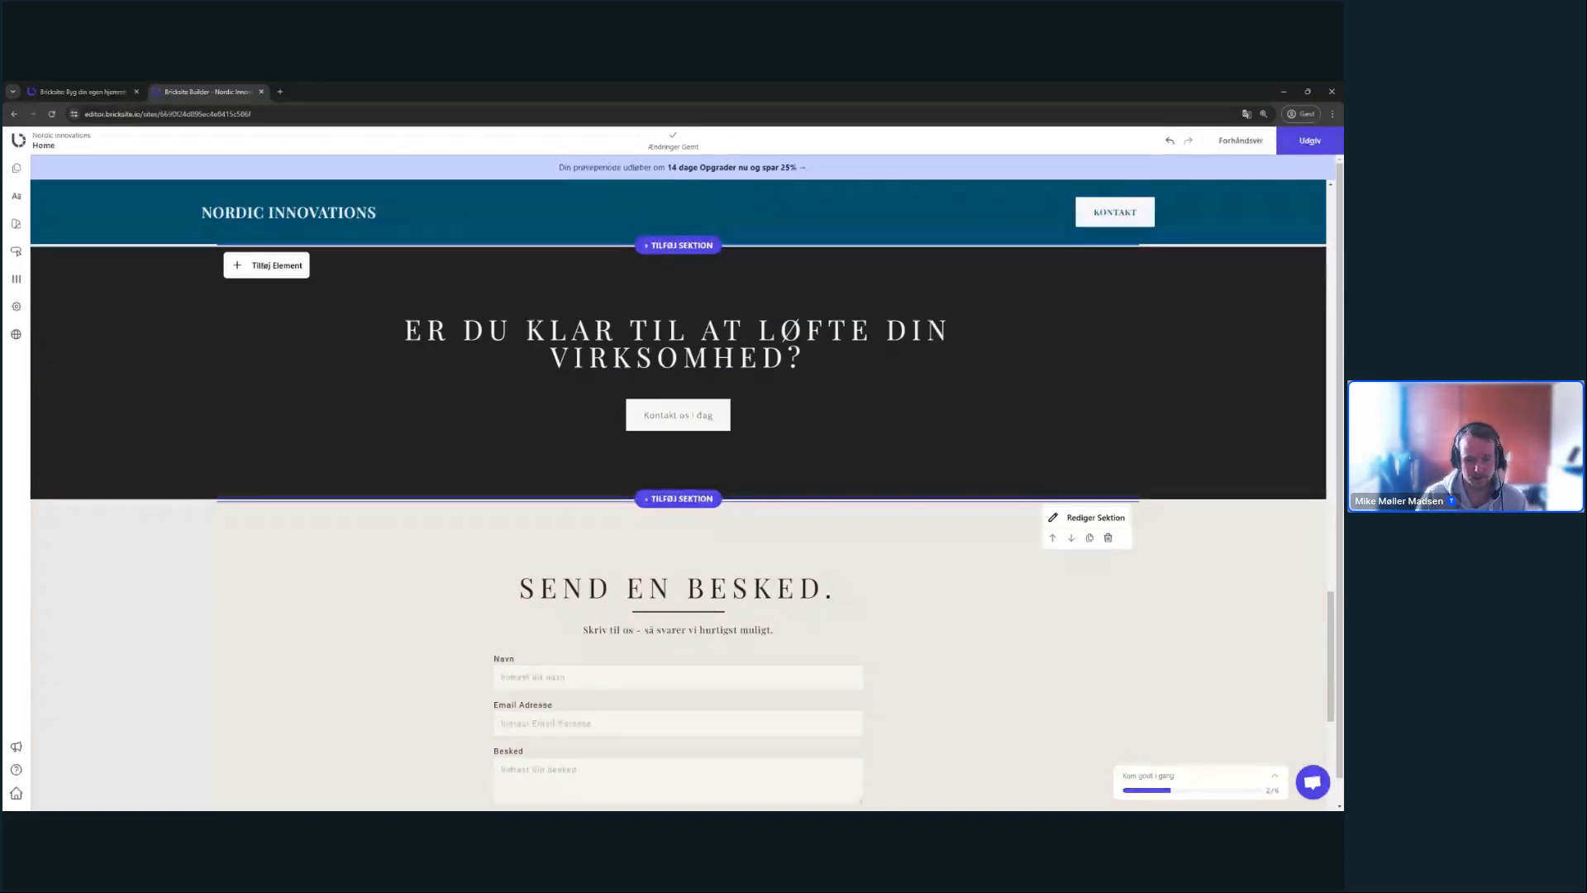
- Insert the FAQ template with the pens-and-notebook photo above the contact form
{"action": "left_click", "coordinate": [679, 498]}
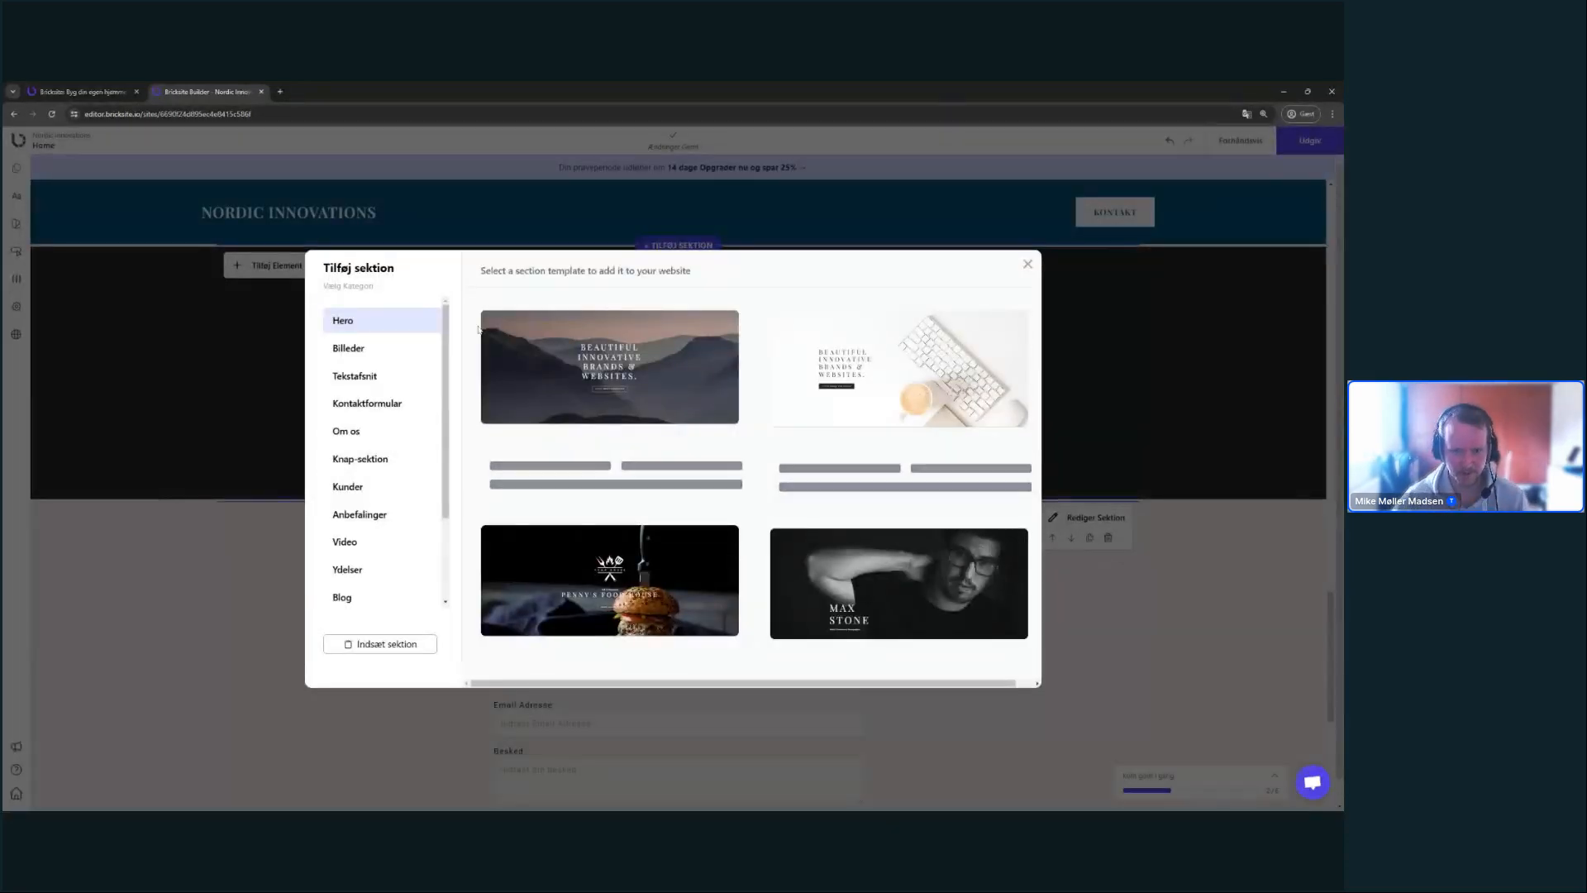
{"action": "scroll", "coordinate": [388, 546], "scroll_direction": "down", "scroll_amount": 2}
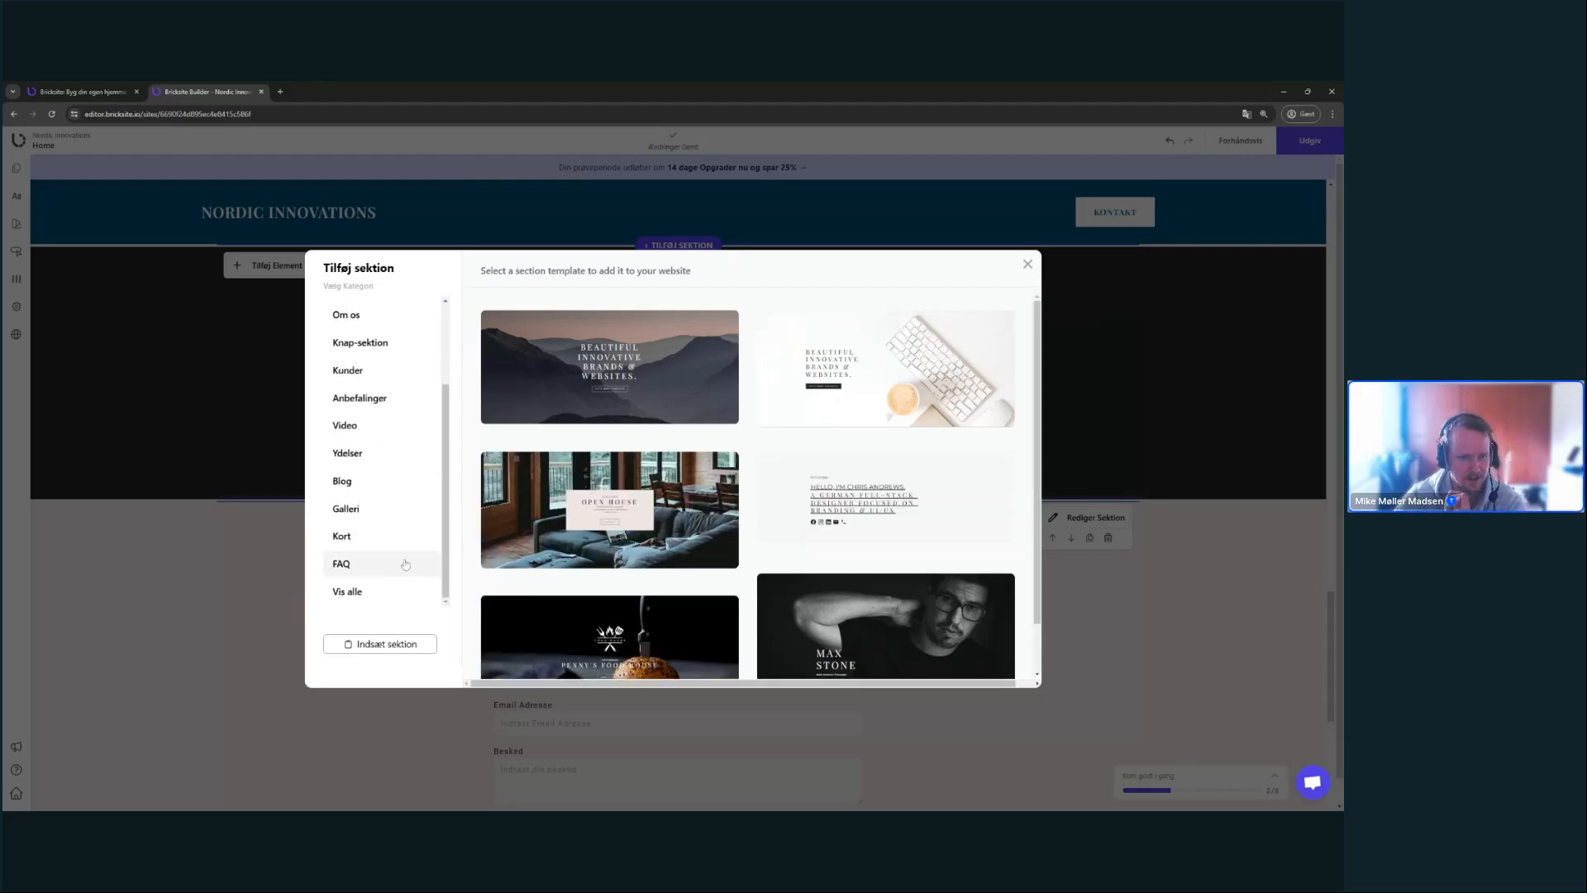
{"action": "left_click", "coordinate": [405, 565]}
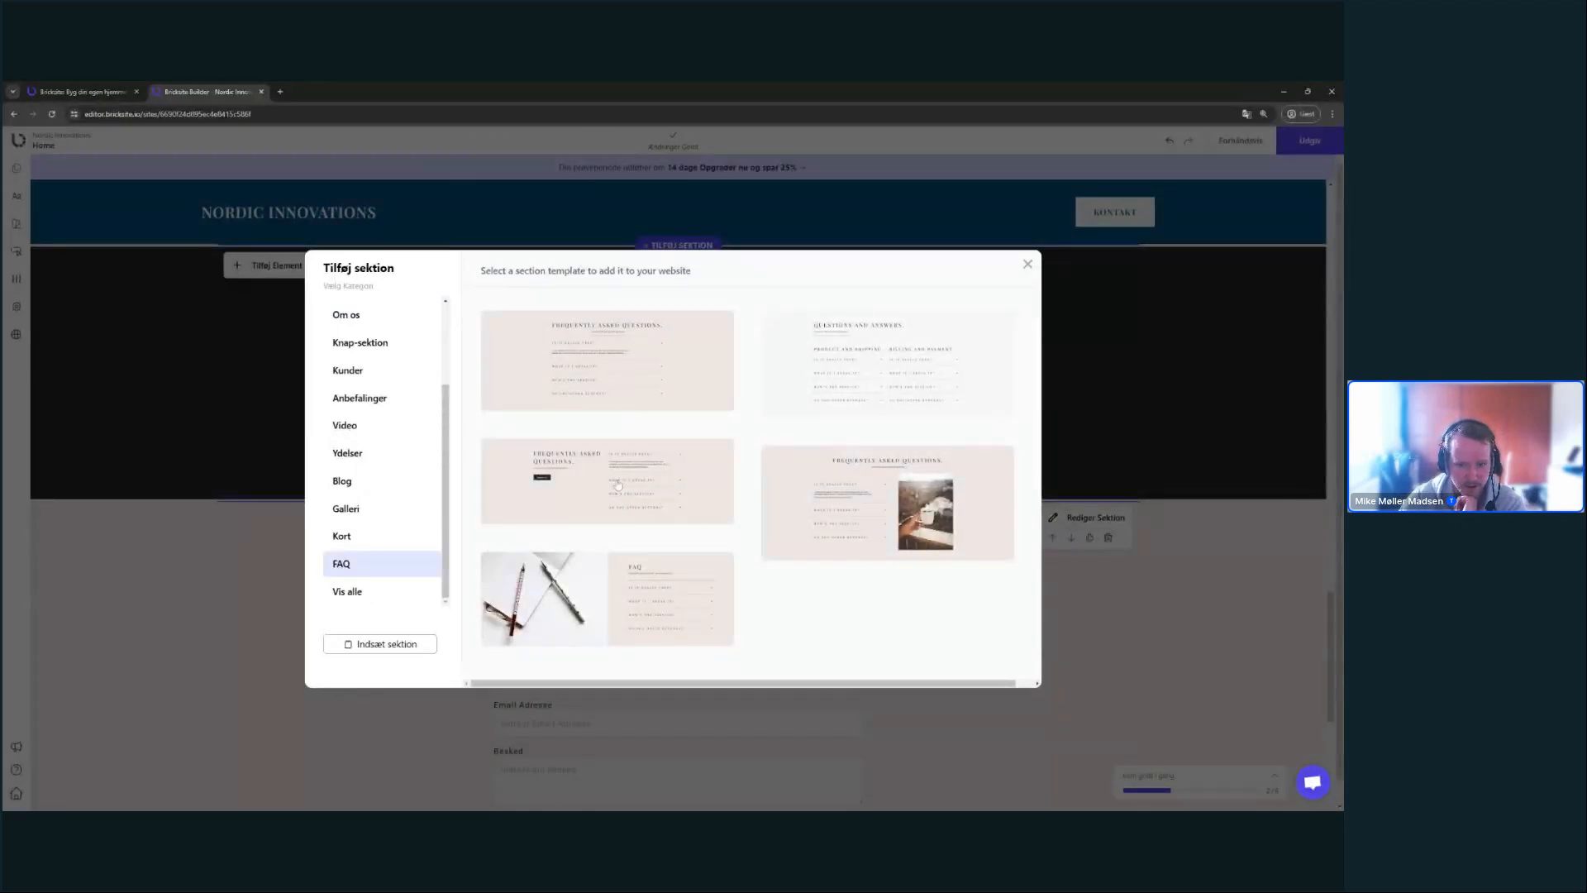
{"action": "left_click", "coordinate": [667, 611]}
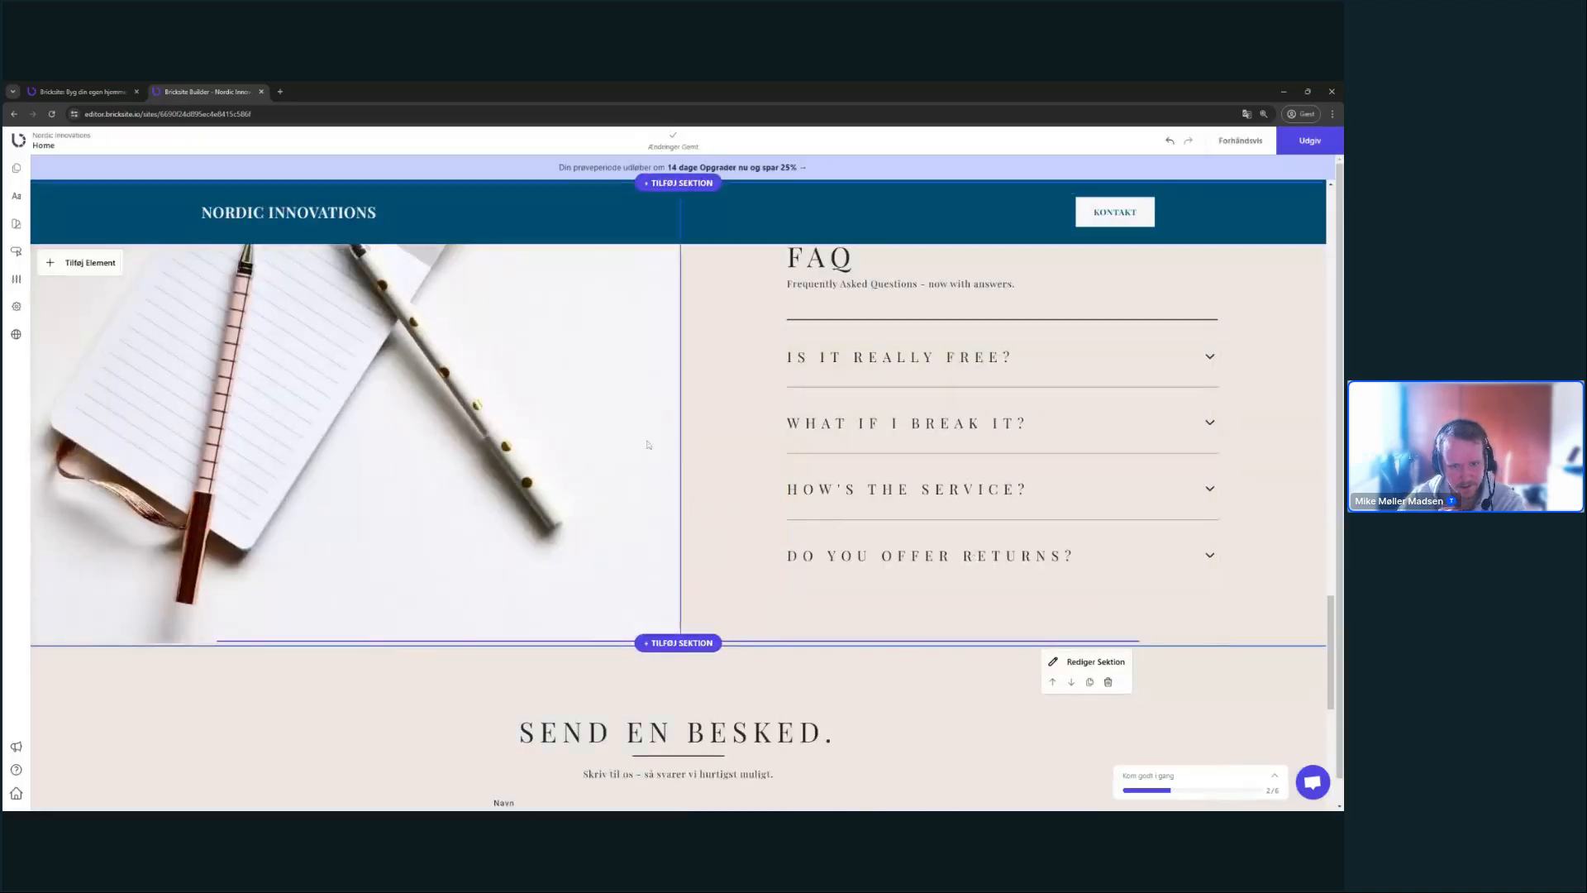
{"action": "scroll", "coordinate": [637, 430], "scroll_direction": "up", "scroll_amount": 5}
- Expand and collapse the FAQ questions to test the accordion
{"action": "scroll", "coordinate": [637, 410], "scroll_direction": "down", "scroll_amount": 4}
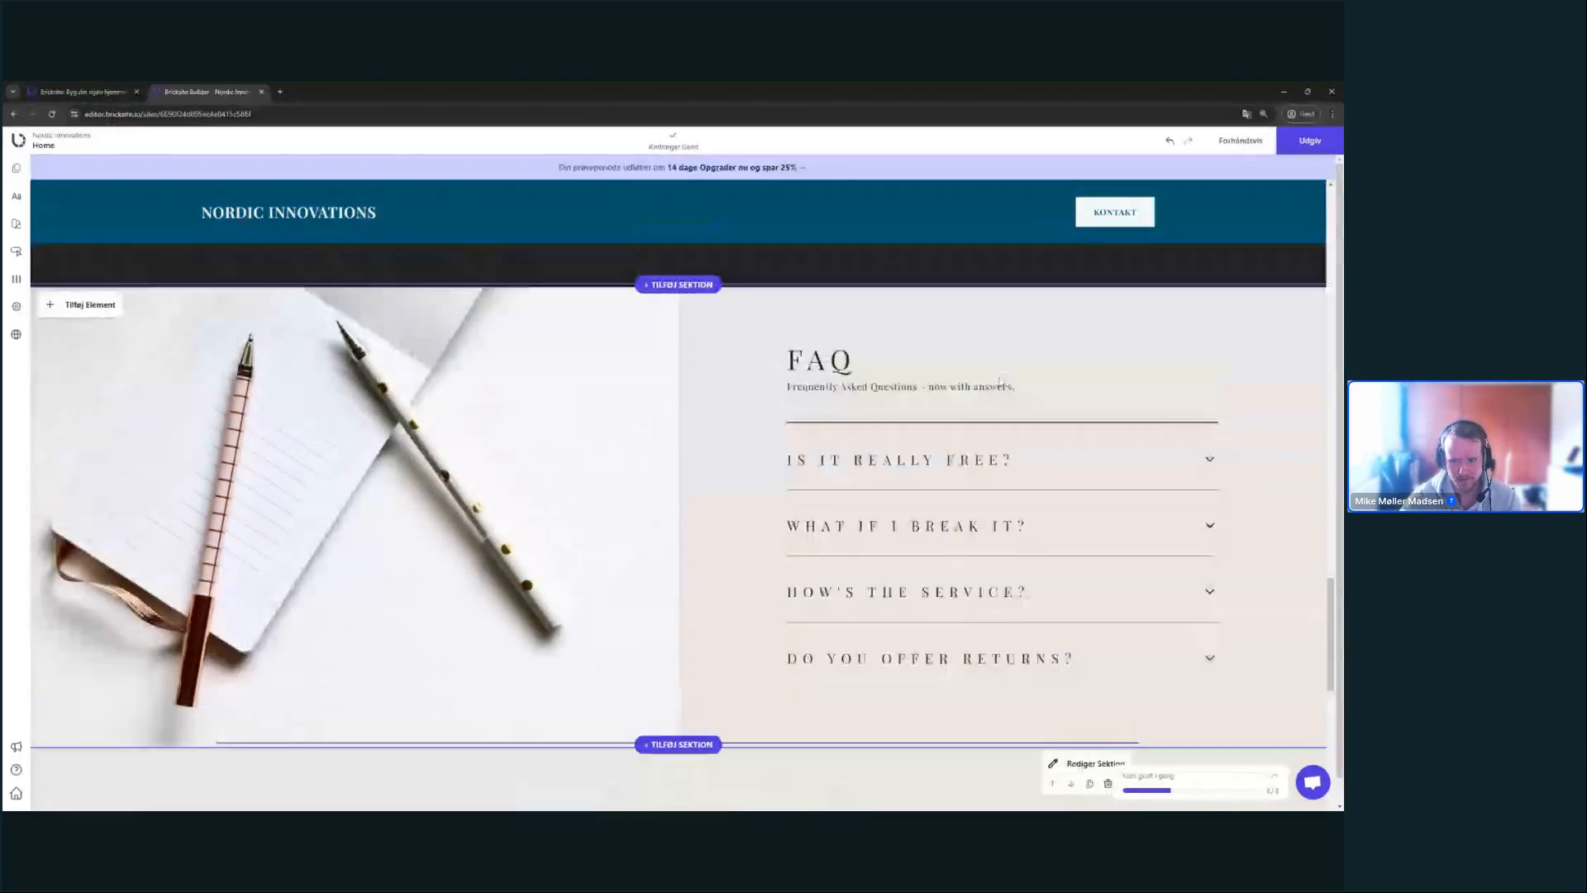
{"action": "left_click", "coordinate": [1200, 462]}
{"action": "left_click", "coordinate": [1206, 462]}
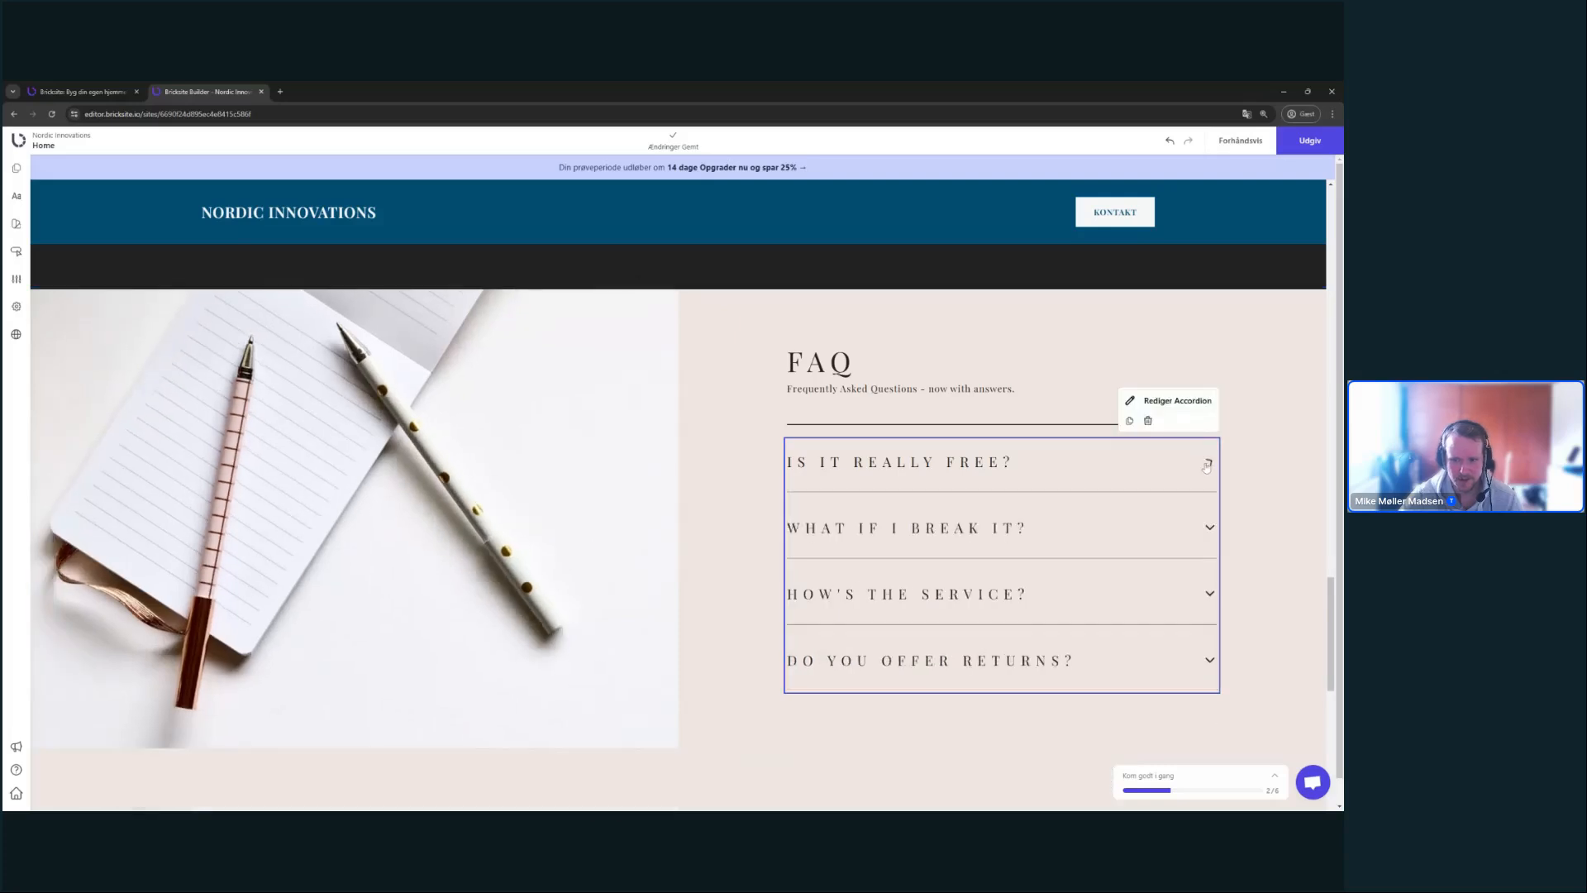
{"action": "left_click", "coordinate": [1206, 462]}
{"action": "left_click", "coordinate": [1192, 597]}
{"action": "left_click", "coordinate": [1193, 597]}
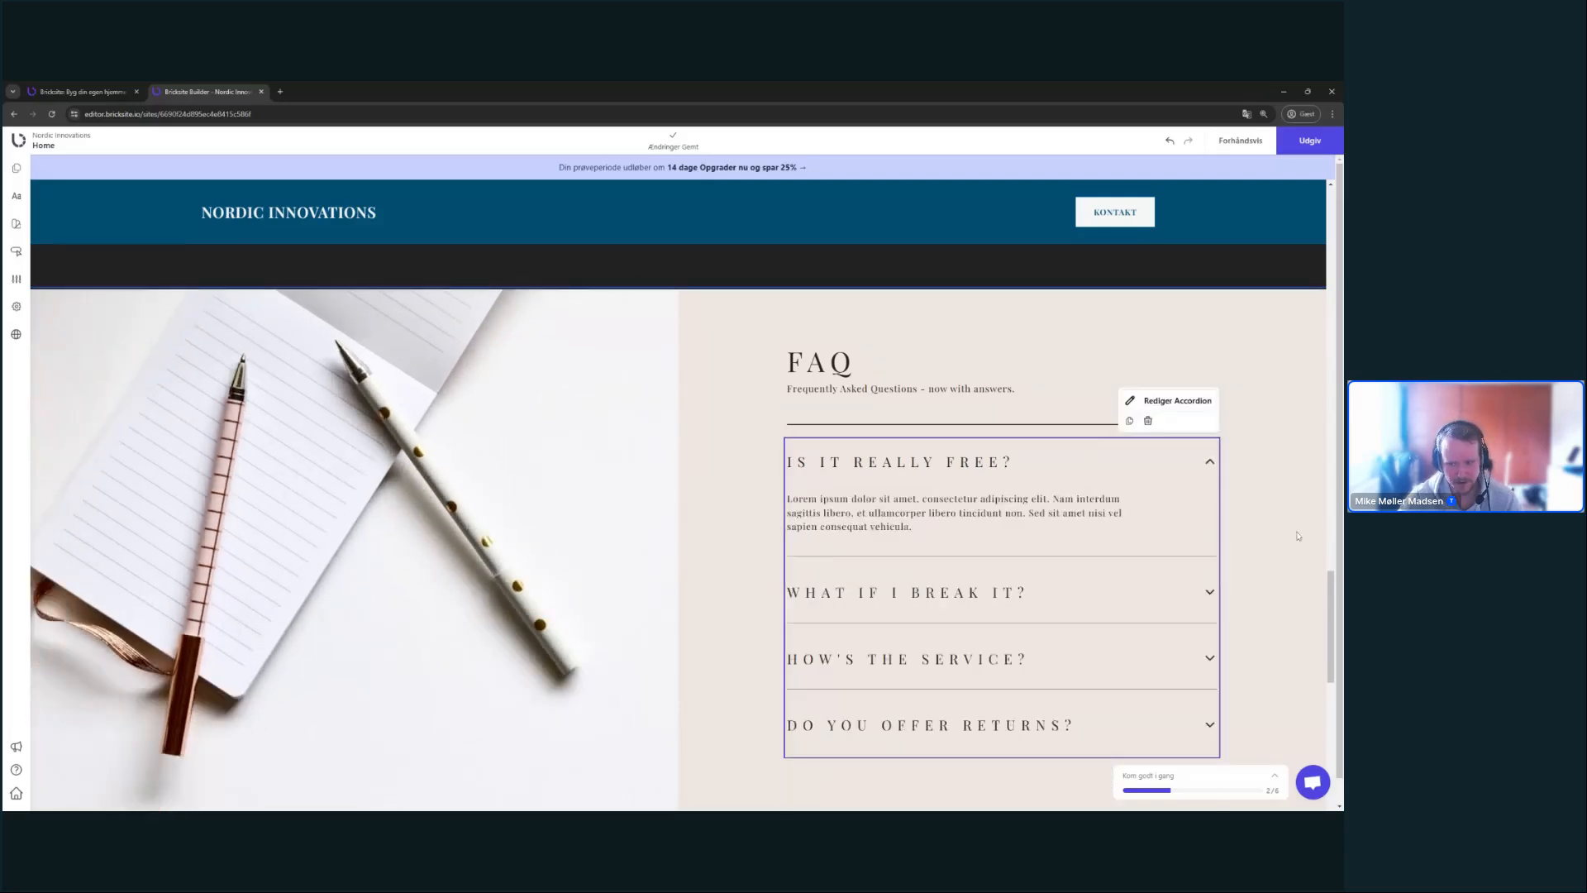
- Preview the page and toggle 'What if I break it?', 'Is it really free?' and 'How's the service?'
{"action": "left_click", "coordinate": [1239, 140]}
{"action": "scroll", "coordinate": [1153, 496], "scroll_direction": "down", "scroll_amount": 15}
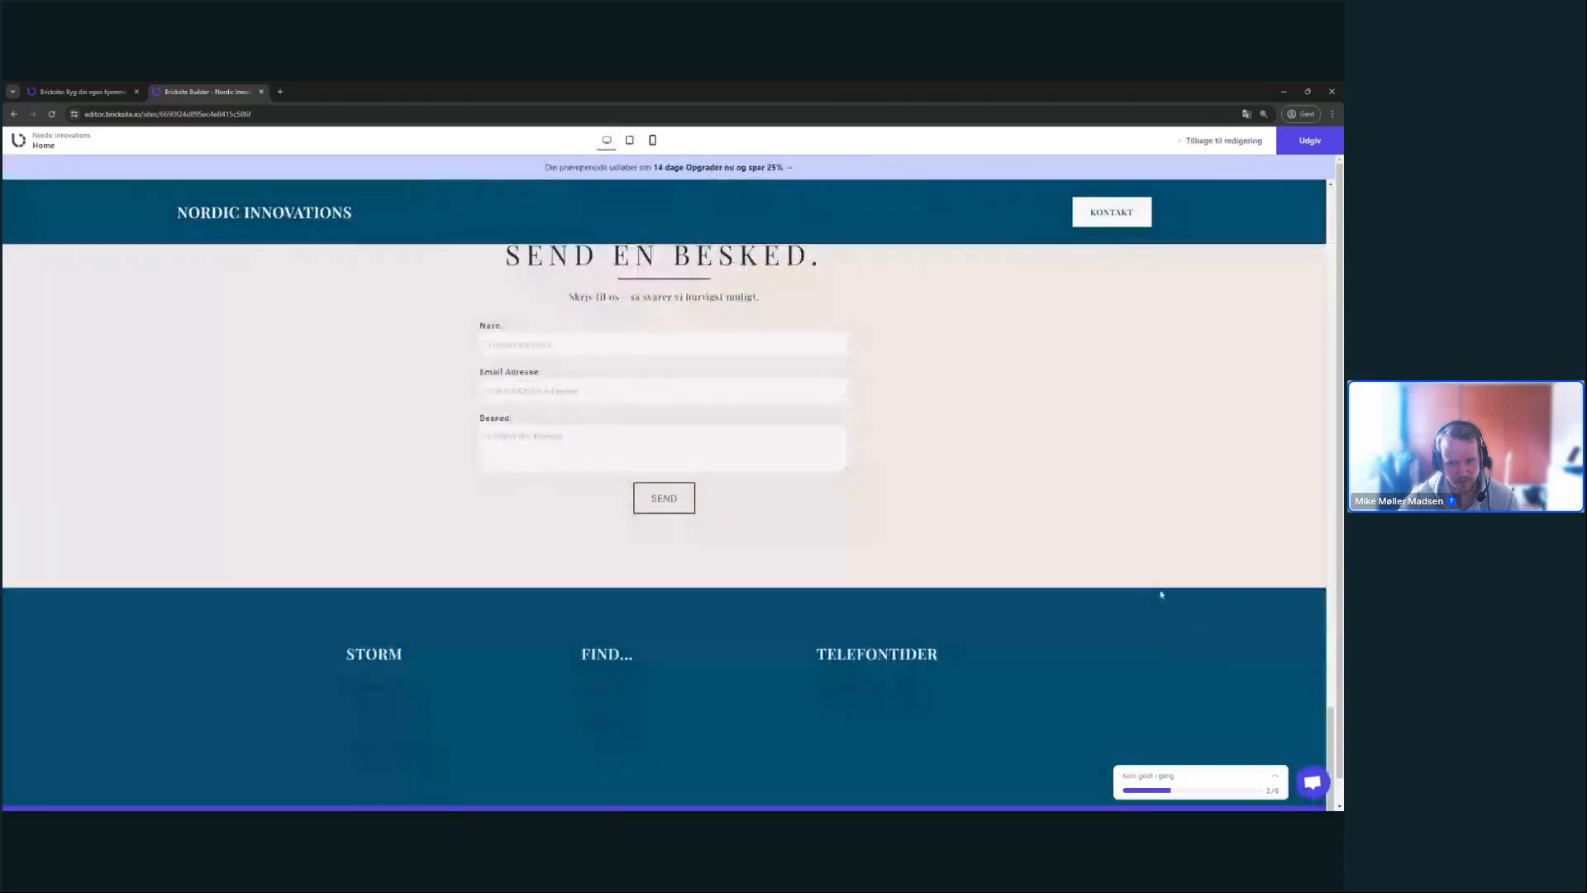
{"action": "scroll", "coordinate": [1158, 591], "scroll_direction": "up", "scroll_amount": 6}
{"action": "left_click", "coordinate": [1213, 537]}
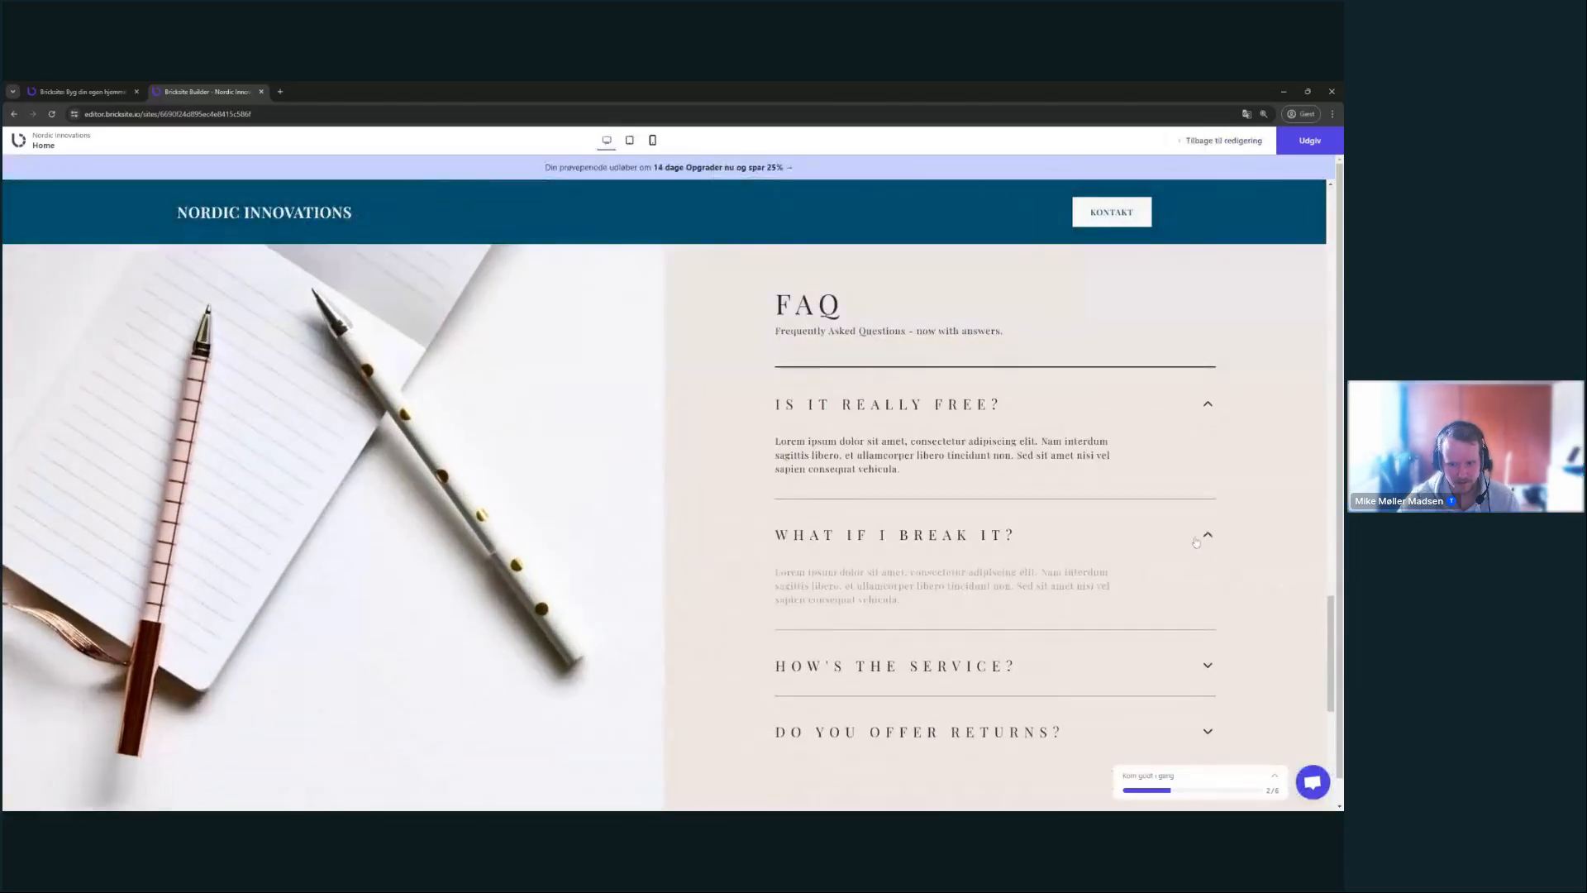
{"action": "left_click", "coordinate": [1202, 537]}
{"action": "double_click", "coordinate": [1169, 419]}
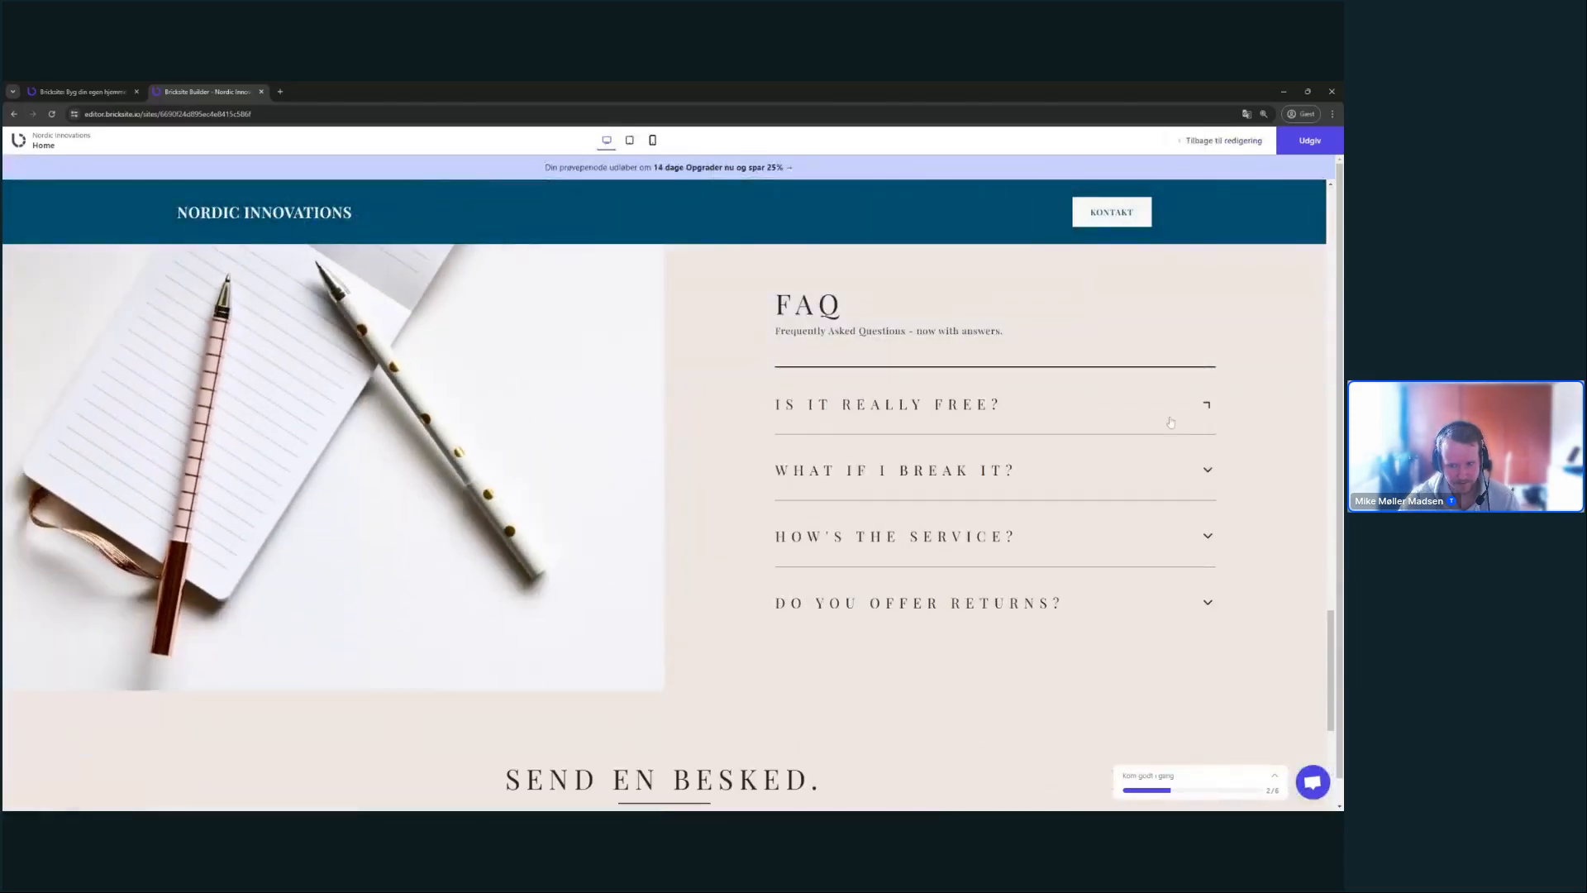
{"action": "left_click", "coordinate": [1106, 615]}
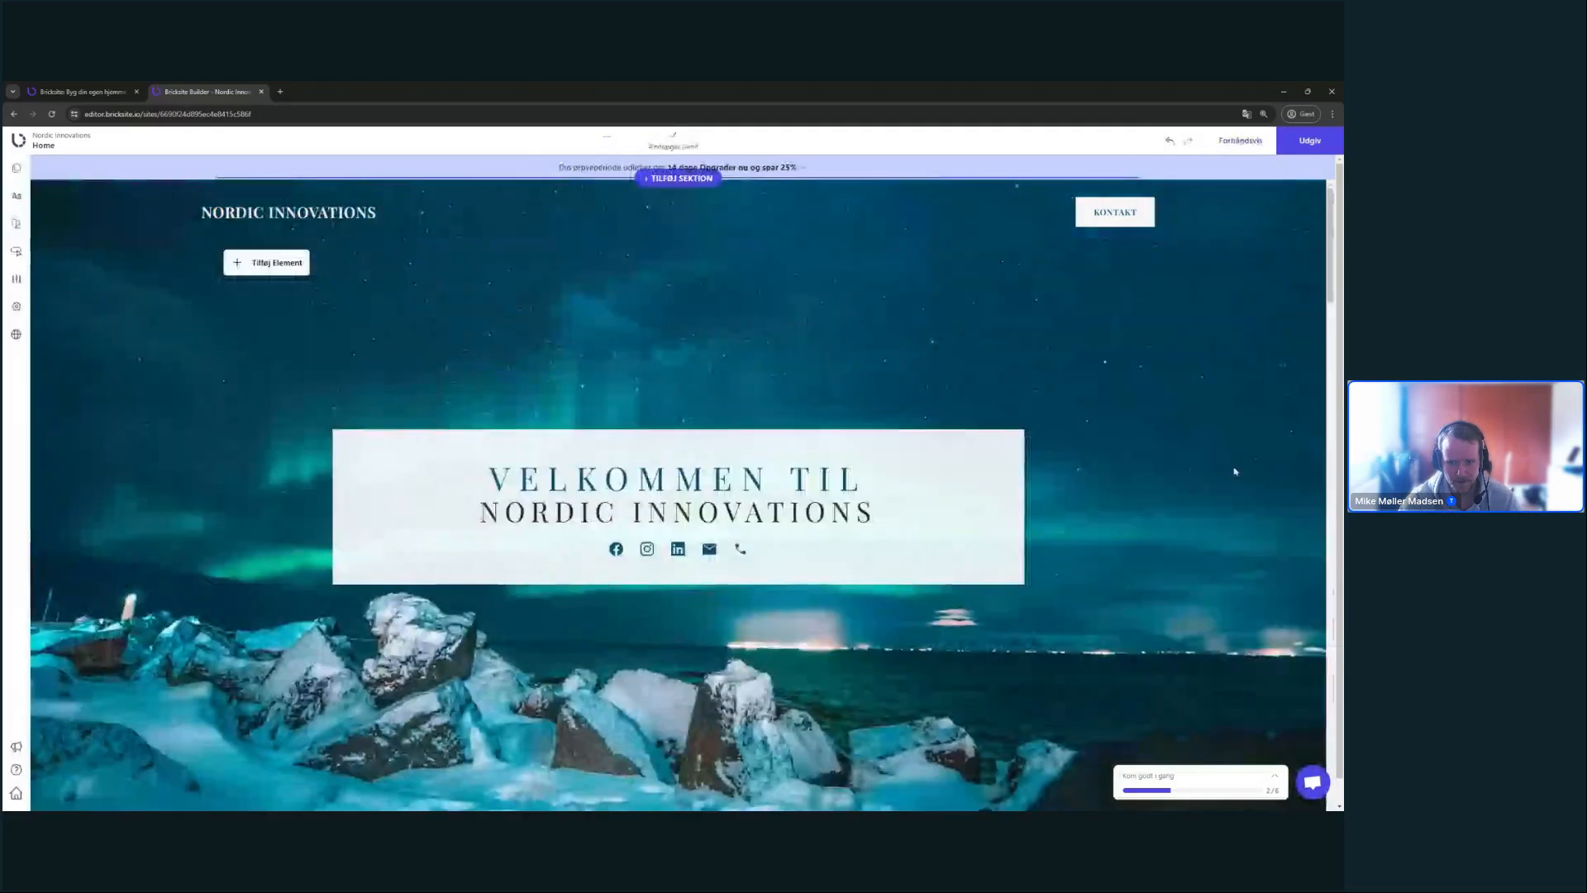
- Return from the preview to the editor and scroll down to the Send en besked form
{"action": "left_click", "coordinate": [1222, 141]}
{"action": "scroll", "coordinate": [1229, 428], "scroll_direction": "down", "scroll_amount": 5}
{"action": "scroll", "coordinate": [1232, 422], "scroll_direction": "down", "scroll_amount": 15}
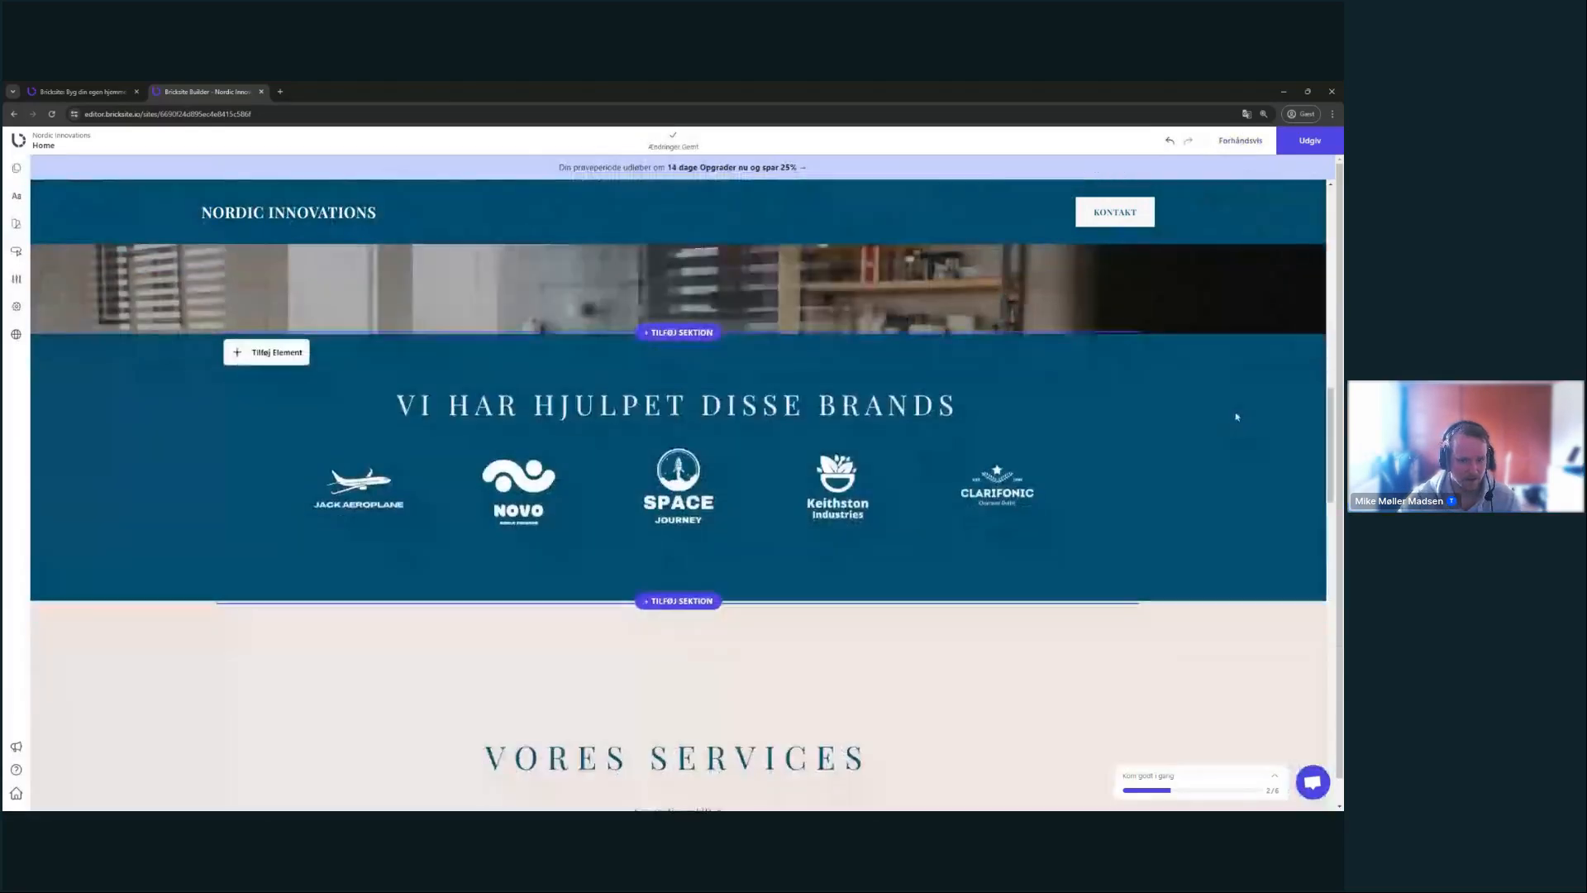
{"action": "scroll", "coordinate": [831, 351], "scroll_direction": "up", "scroll_amount": 1}
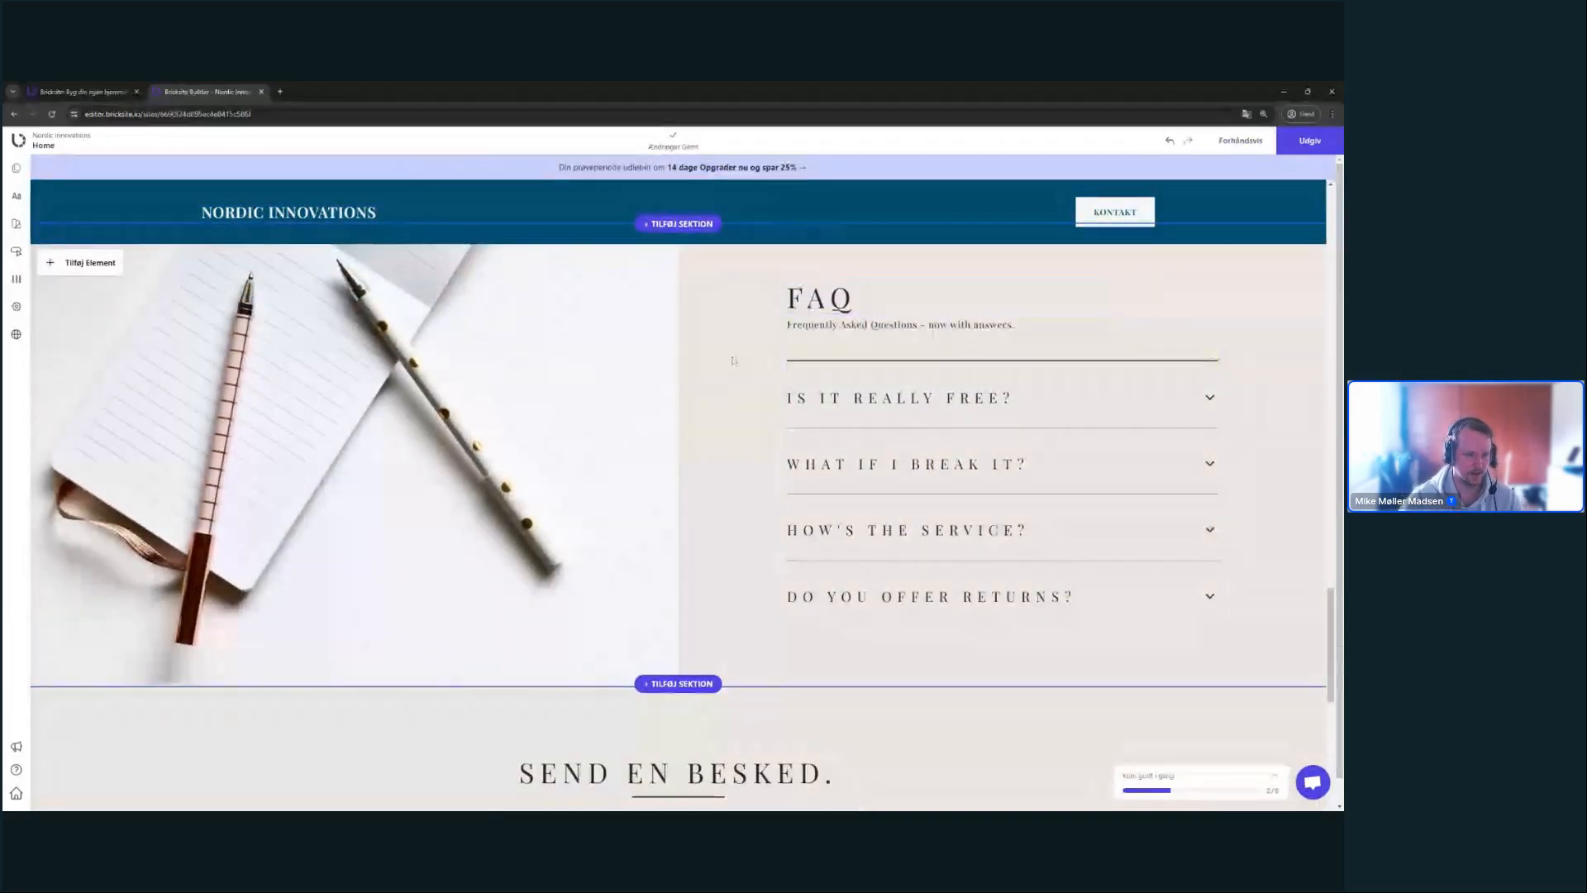
{"action": "scroll", "coordinate": [860, 504], "scroll_direction": "up", "scroll_amount": 1}
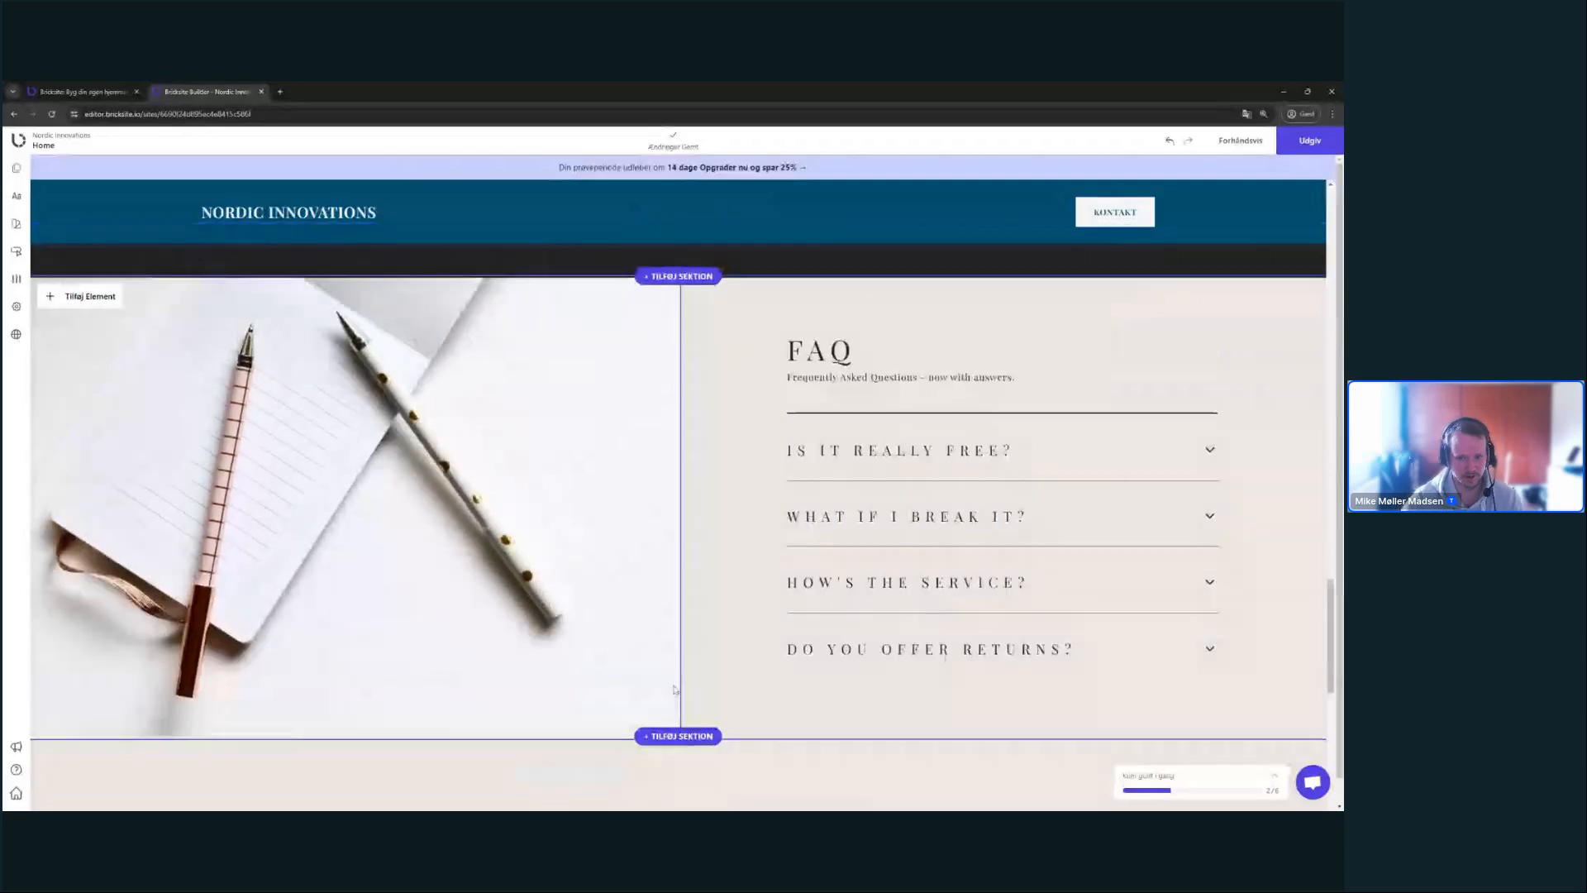
{"action": "scroll", "coordinate": [987, 654], "scroll_direction": "down", "scroll_amount": 2}
{"action": "scroll", "coordinate": [964, 662], "scroll_direction": "down", "scroll_amount": 5}
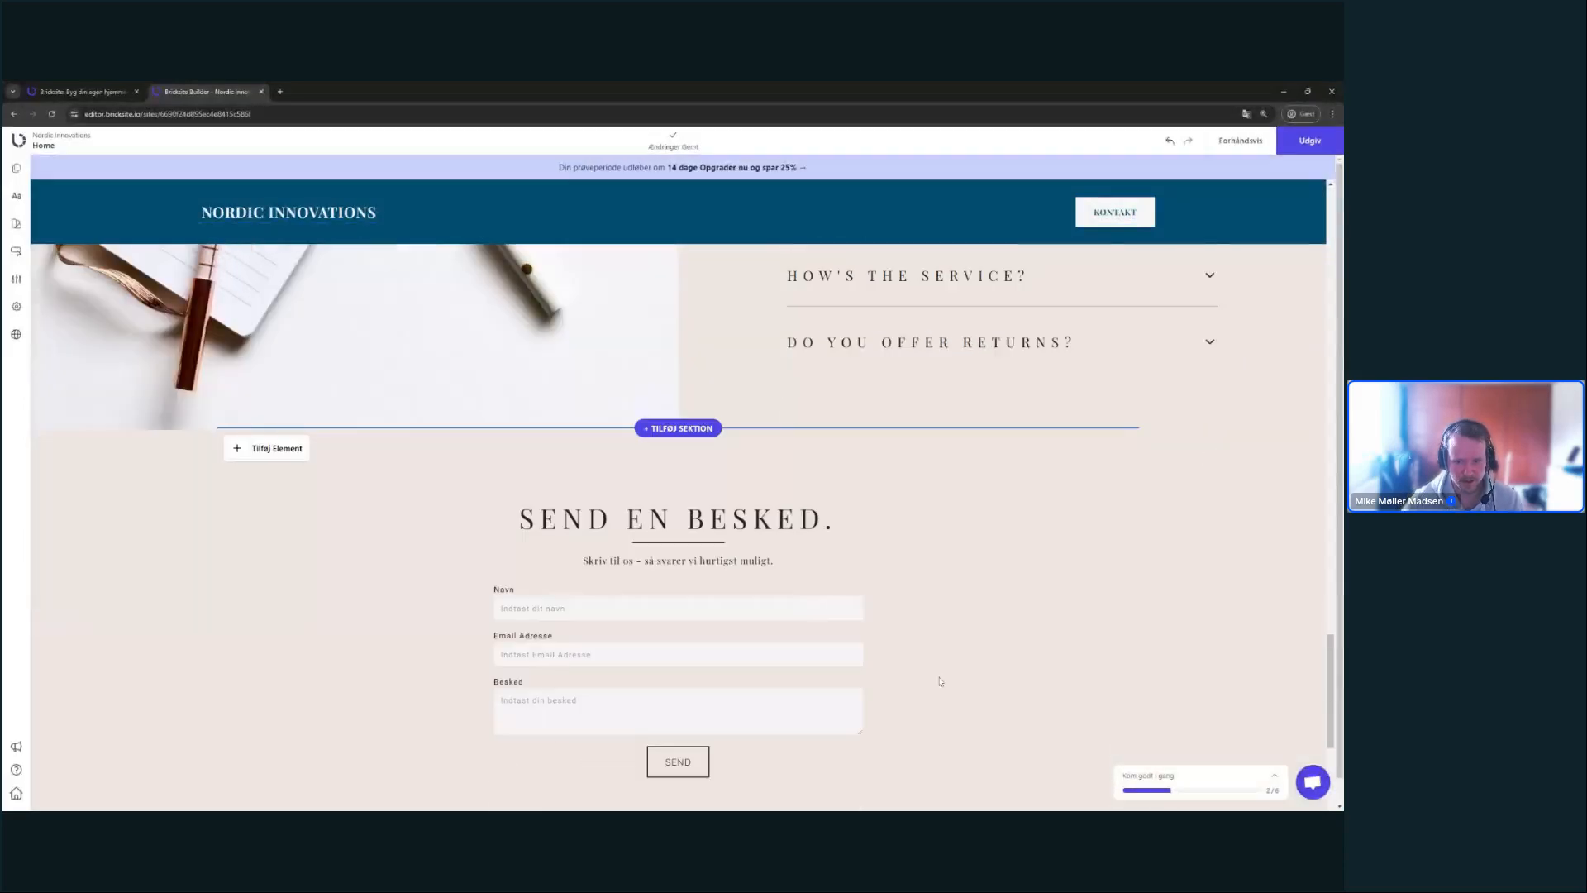
{"action": "left_click", "coordinate": [1099, 388]}
{"action": "left_click", "coordinate": [1233, 413]}
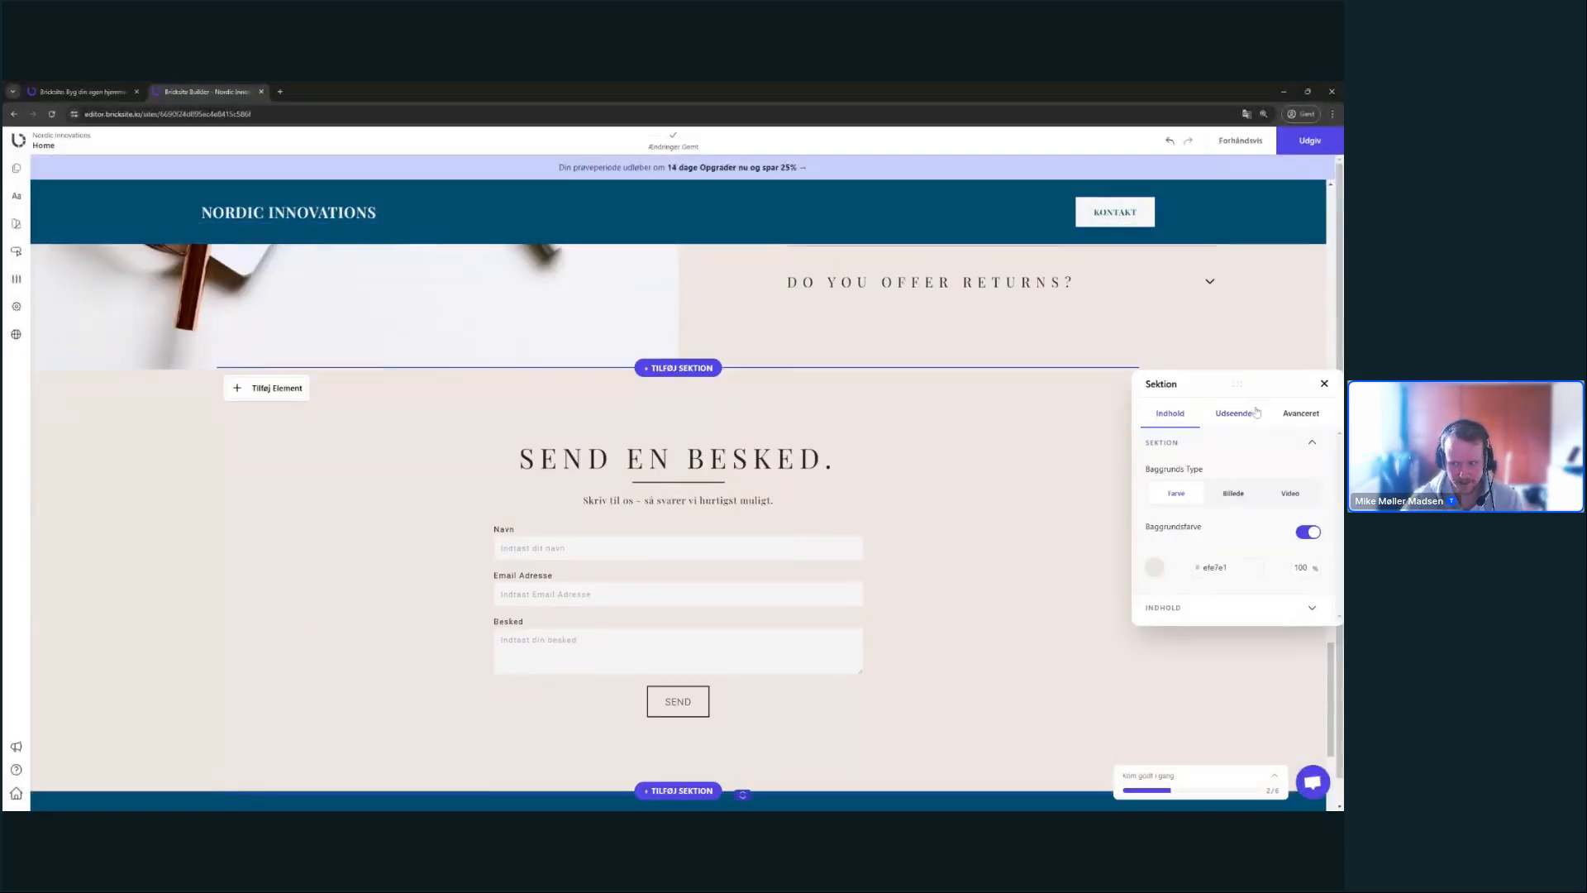
{"action": "left_click", "coordinate": [1155, 567]}
{"action": "left_click", "coordinate": [1051, 650]}
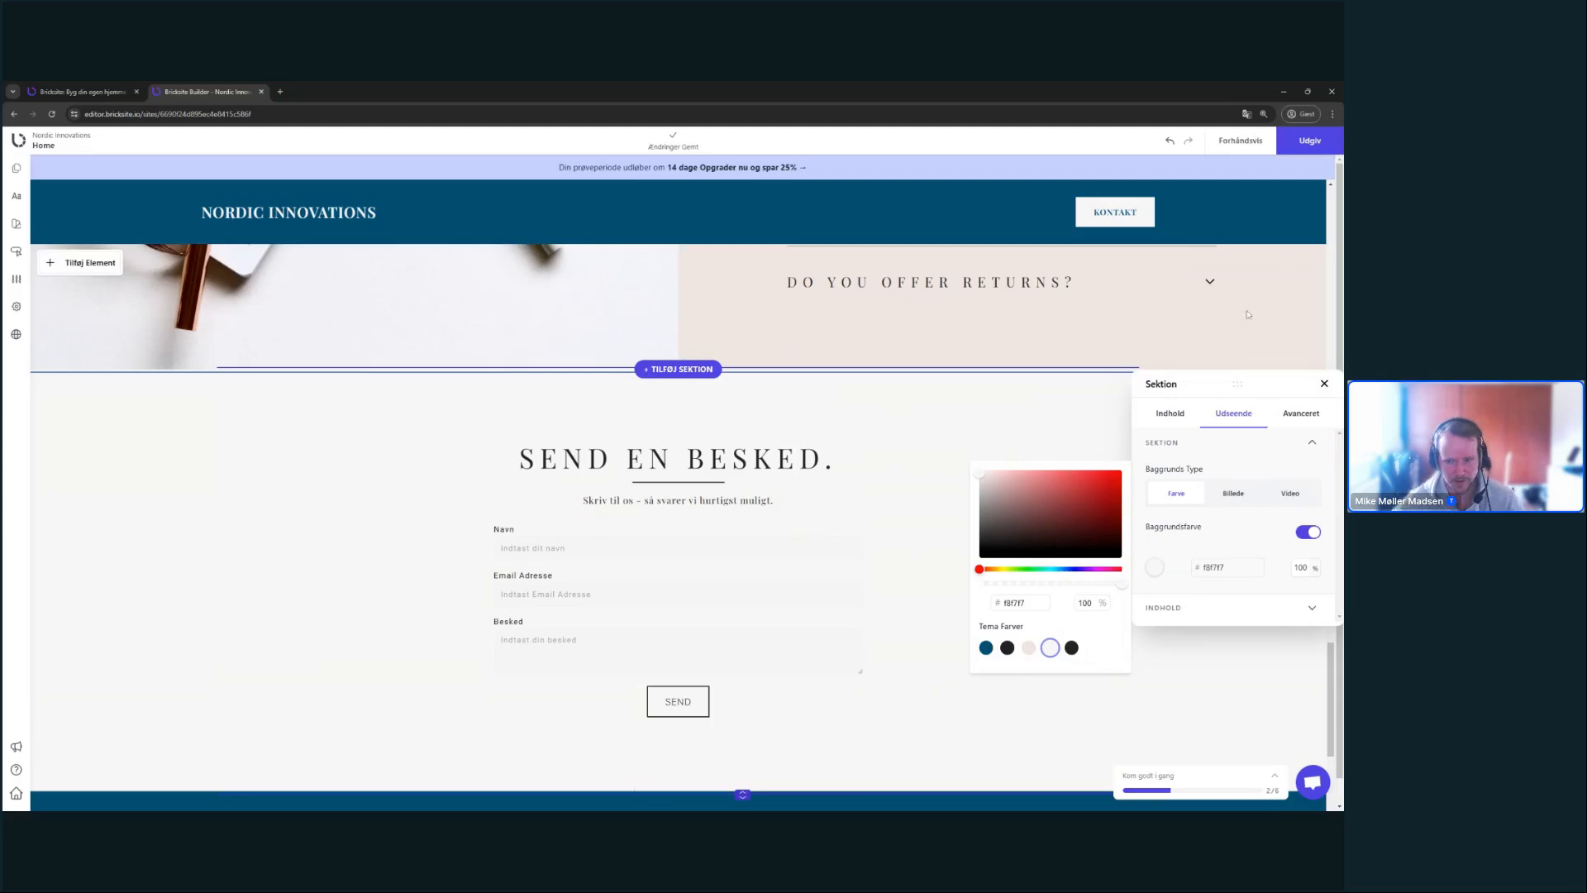
{"action": "left_click", "coordinate": [1029, 648]}
{"action": "scroll", "coordinate": [909, 421], "scroll_direction": "up", "scroll_amount": 4}
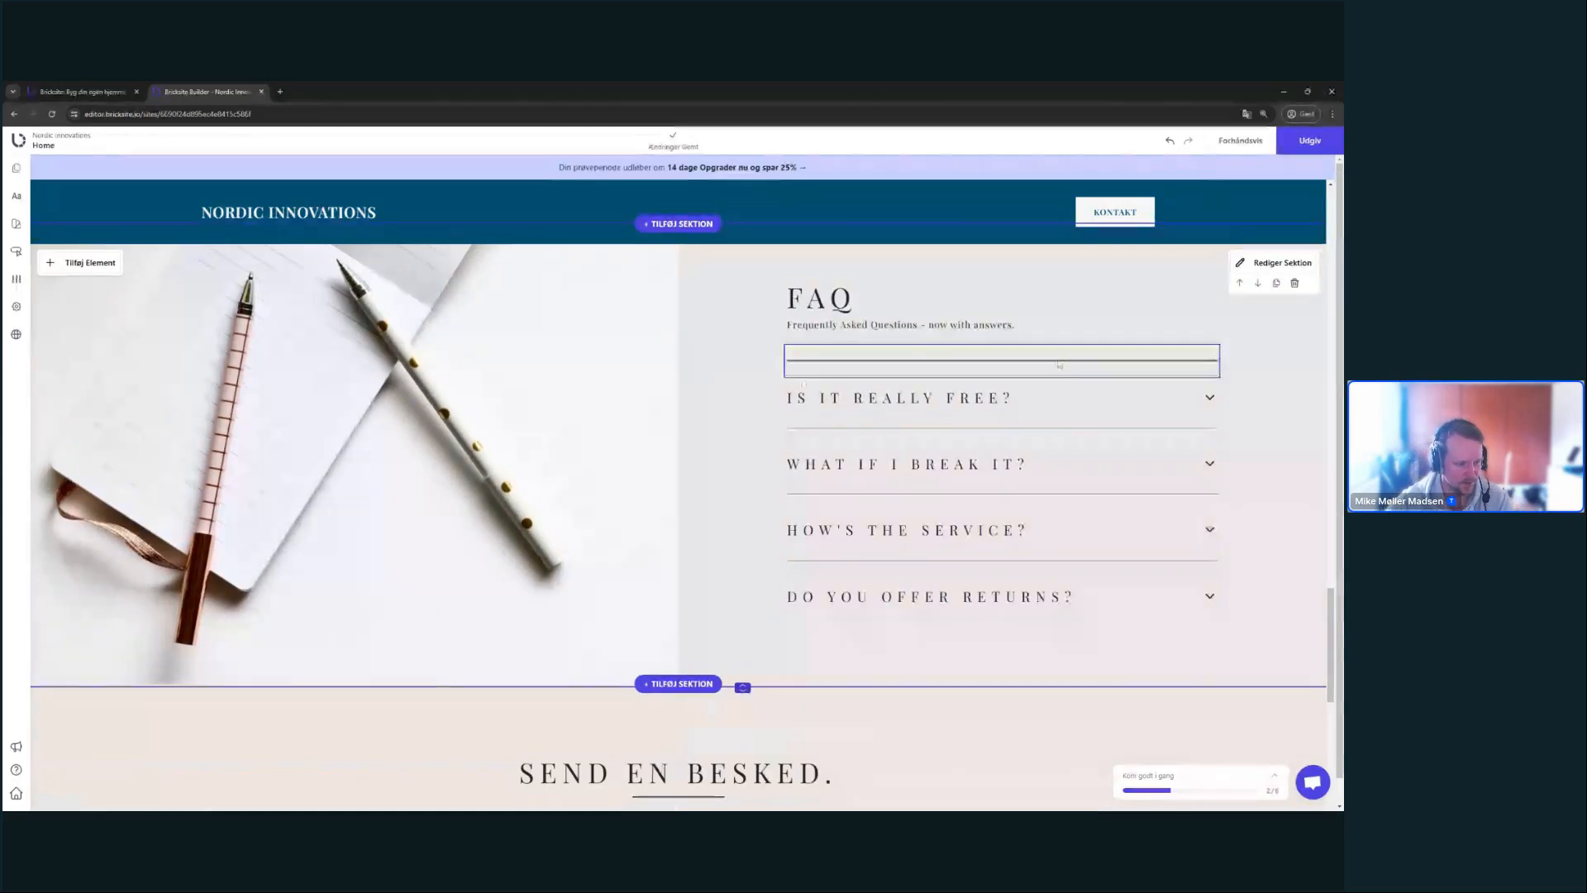
- Expand and collapse 'Is it really free?' and 'Do you offer returns?' to check the accordion
{"action": "left_click", "coordinate": [1080, 398]}
{"action": "left_click", "coordinate": [1079, 399]}
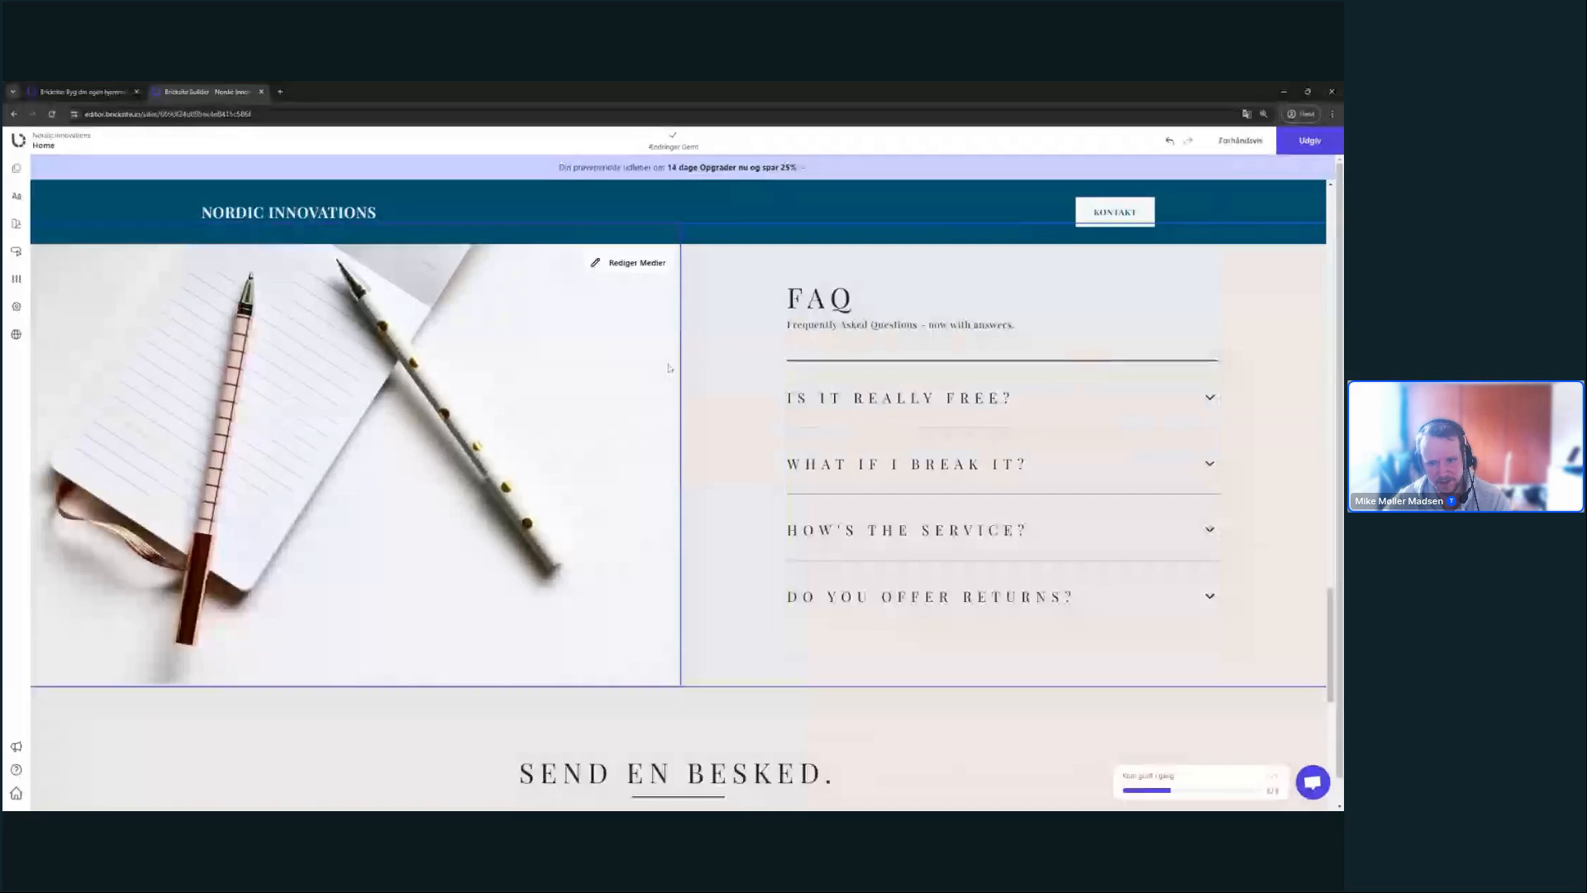
{"action": "left_click", "coordinate": [939, 595]}
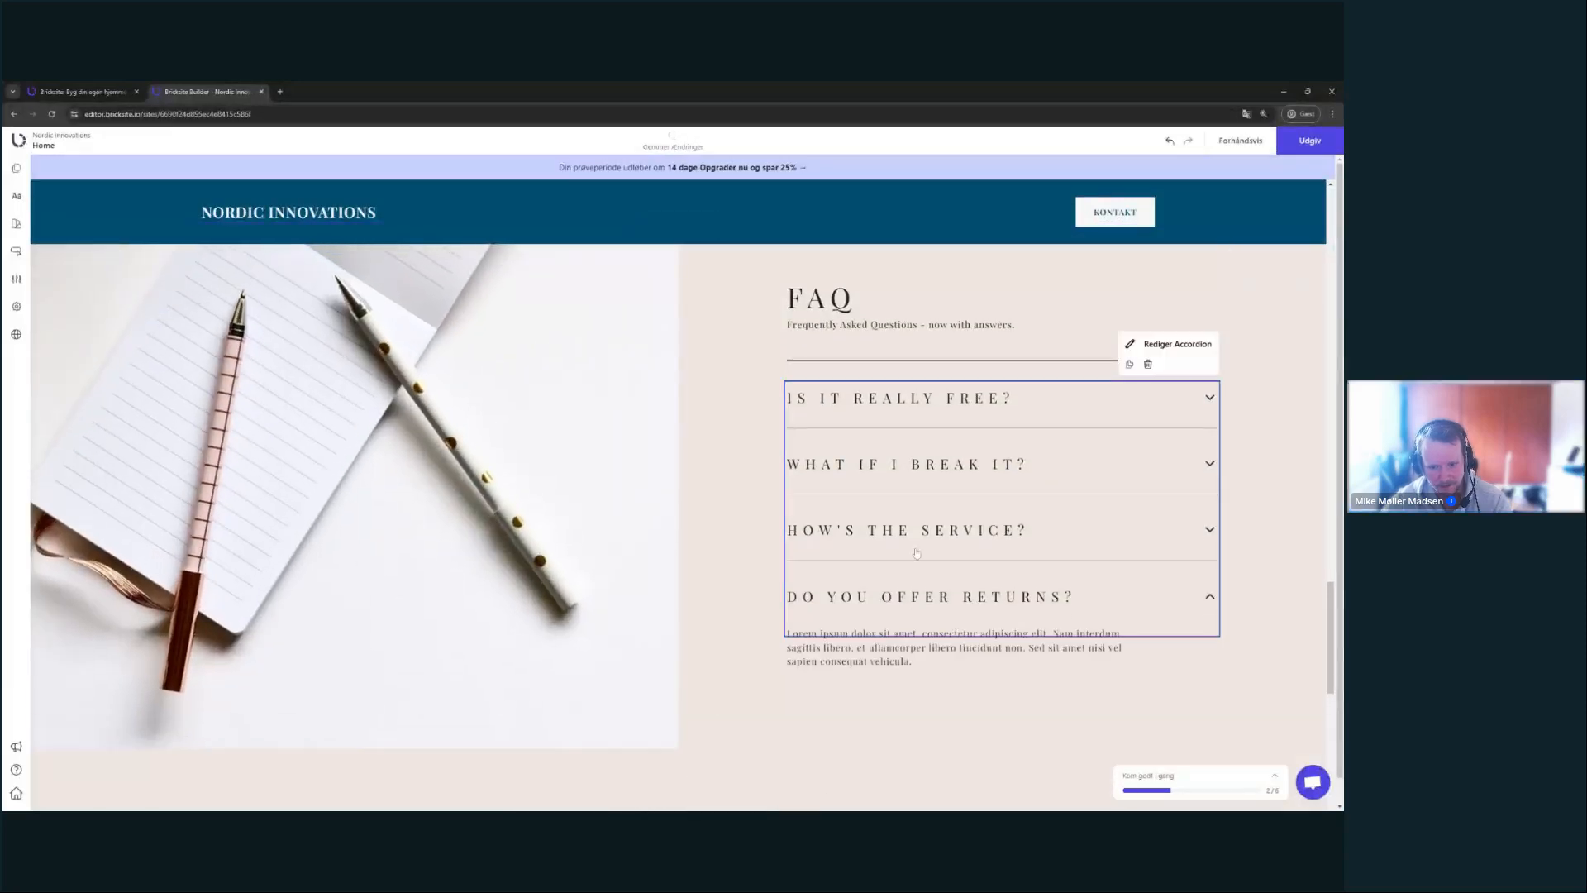
{"action": "left_click", "coordinate": [939, 595]}
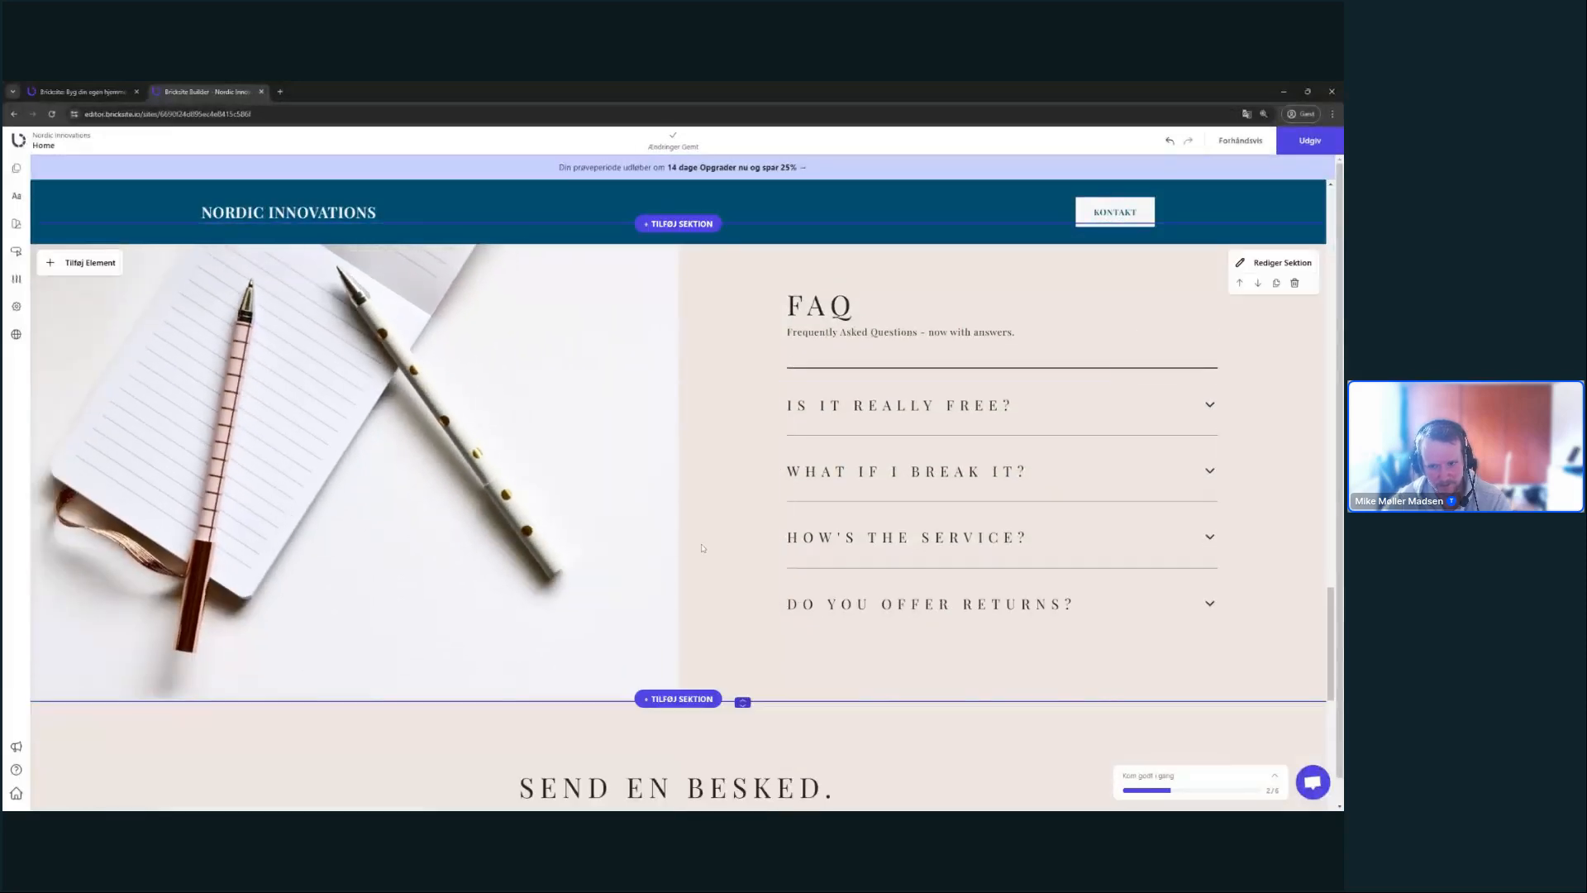
- Turn on 'Åbn første automatisk' in the accordion's Udseende settings
{"action": "left_click", "coordinate": [1175, 346]}
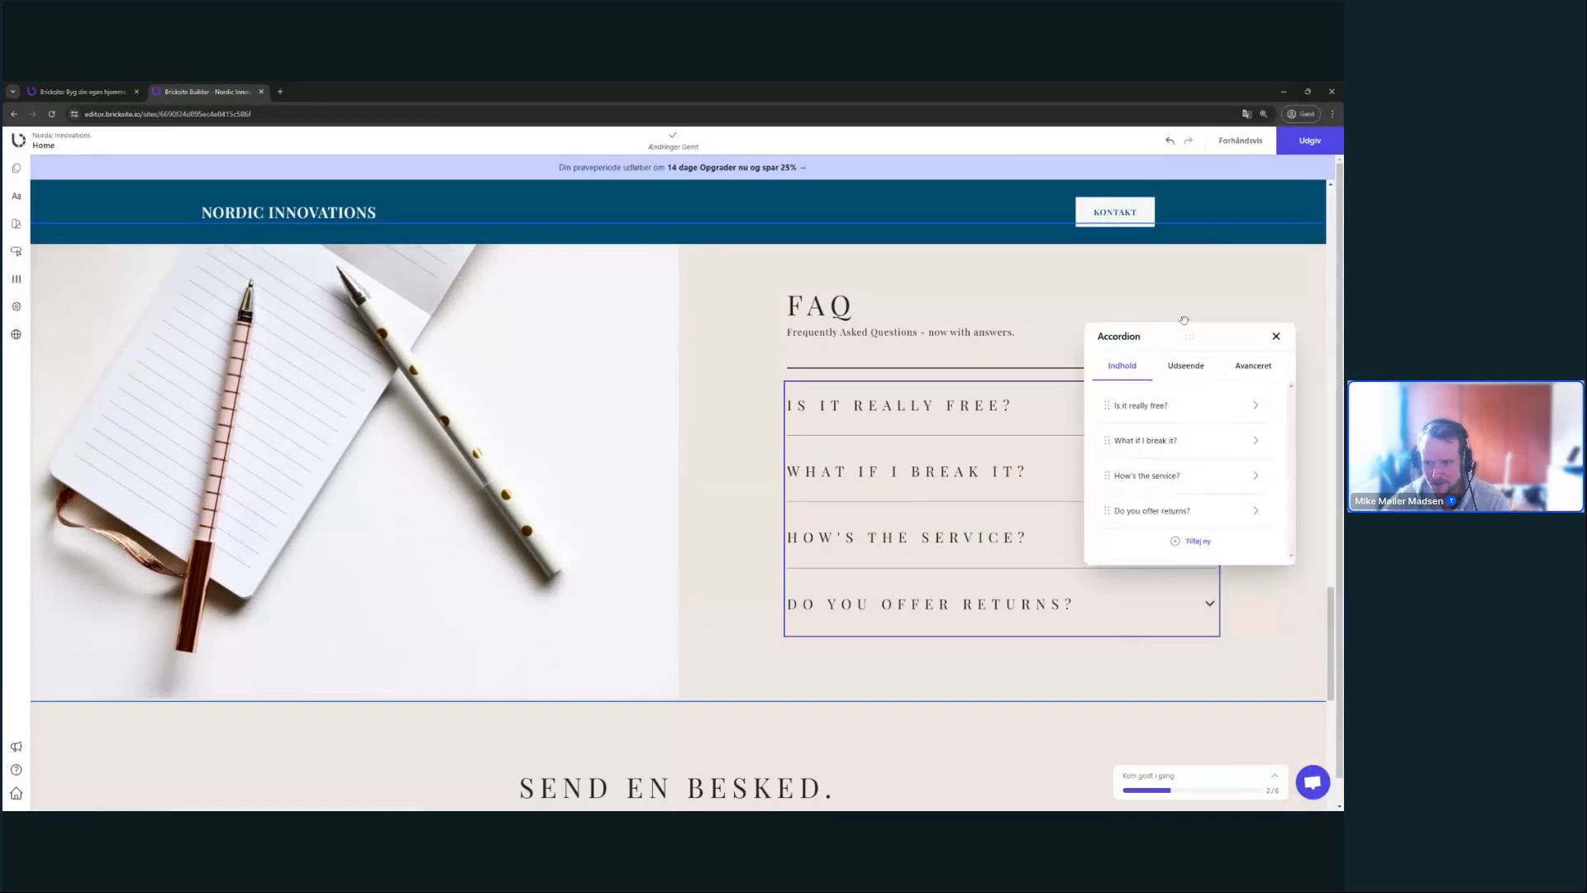
{"action": "left_click", "coordinate": [1185, 364]}
{"action": "left_click_drag", "start_coordinate": [1190, 338], "coordinate": [1192, 264]}
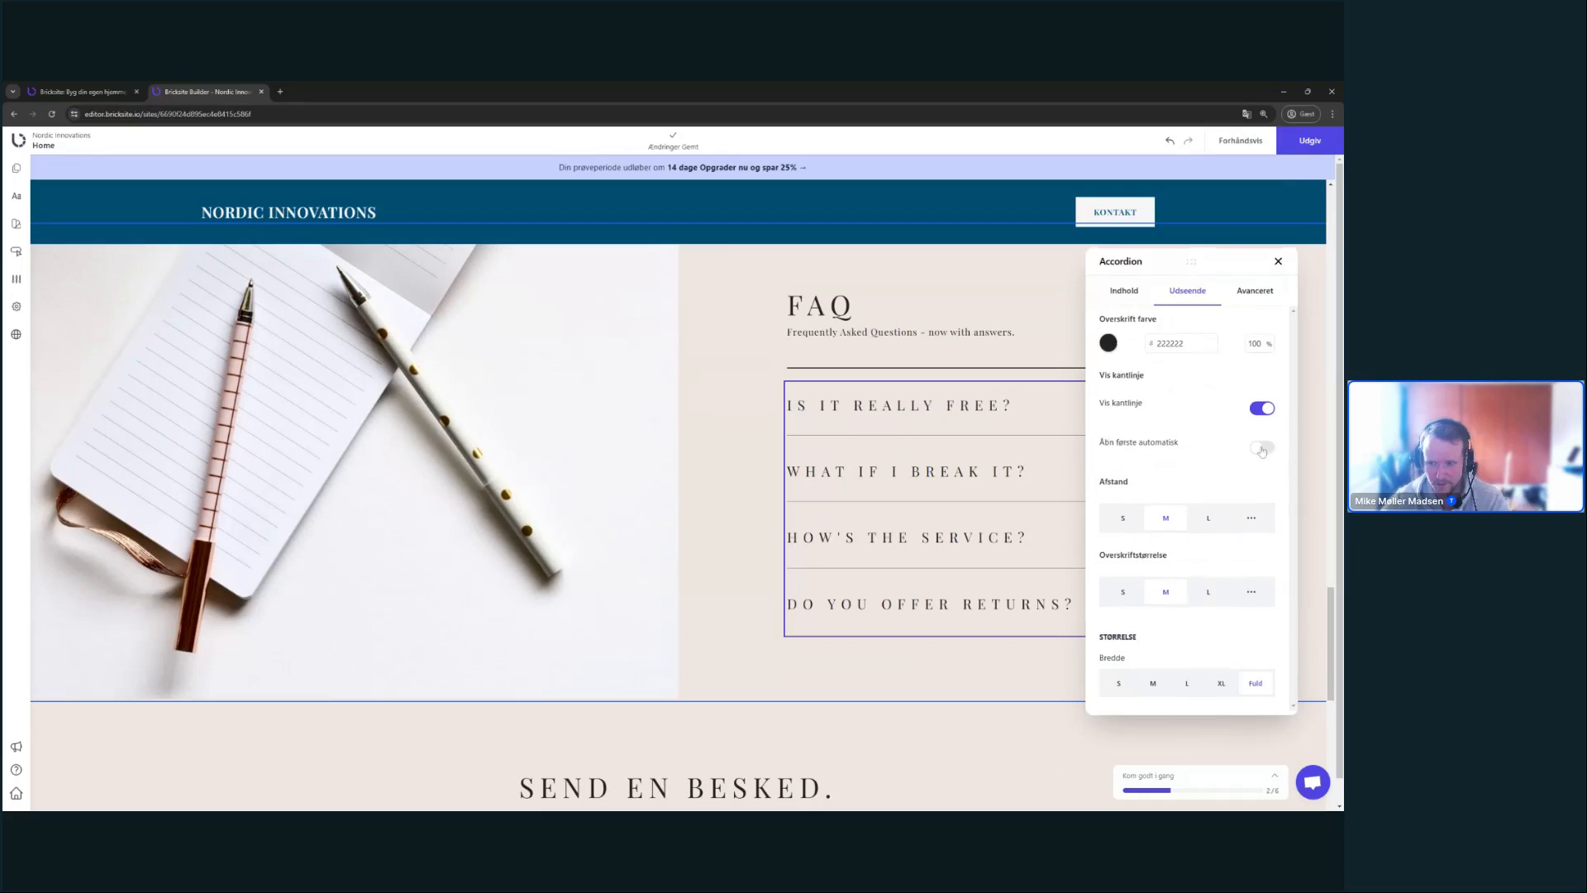
{"action": "left_click", "coordinate": [1261, 450]}
{"action": "left_click", "coordinate": [1081, 316]}
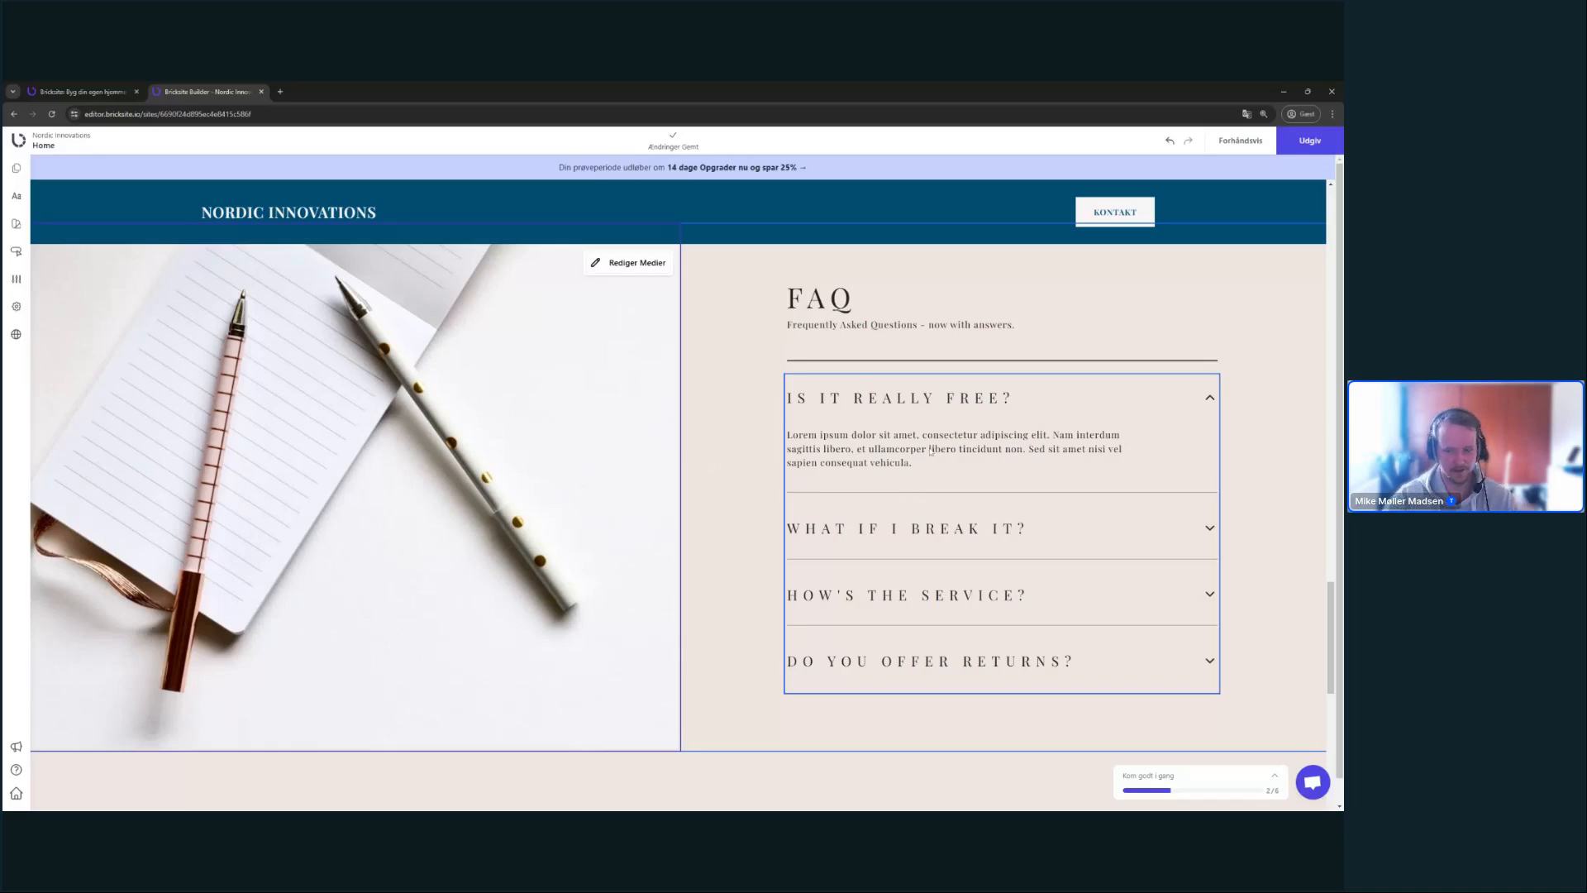
{"action": "scroll", "coordinate": [626, 450], "scroll_direction": "down", "scroll_amount": 3}
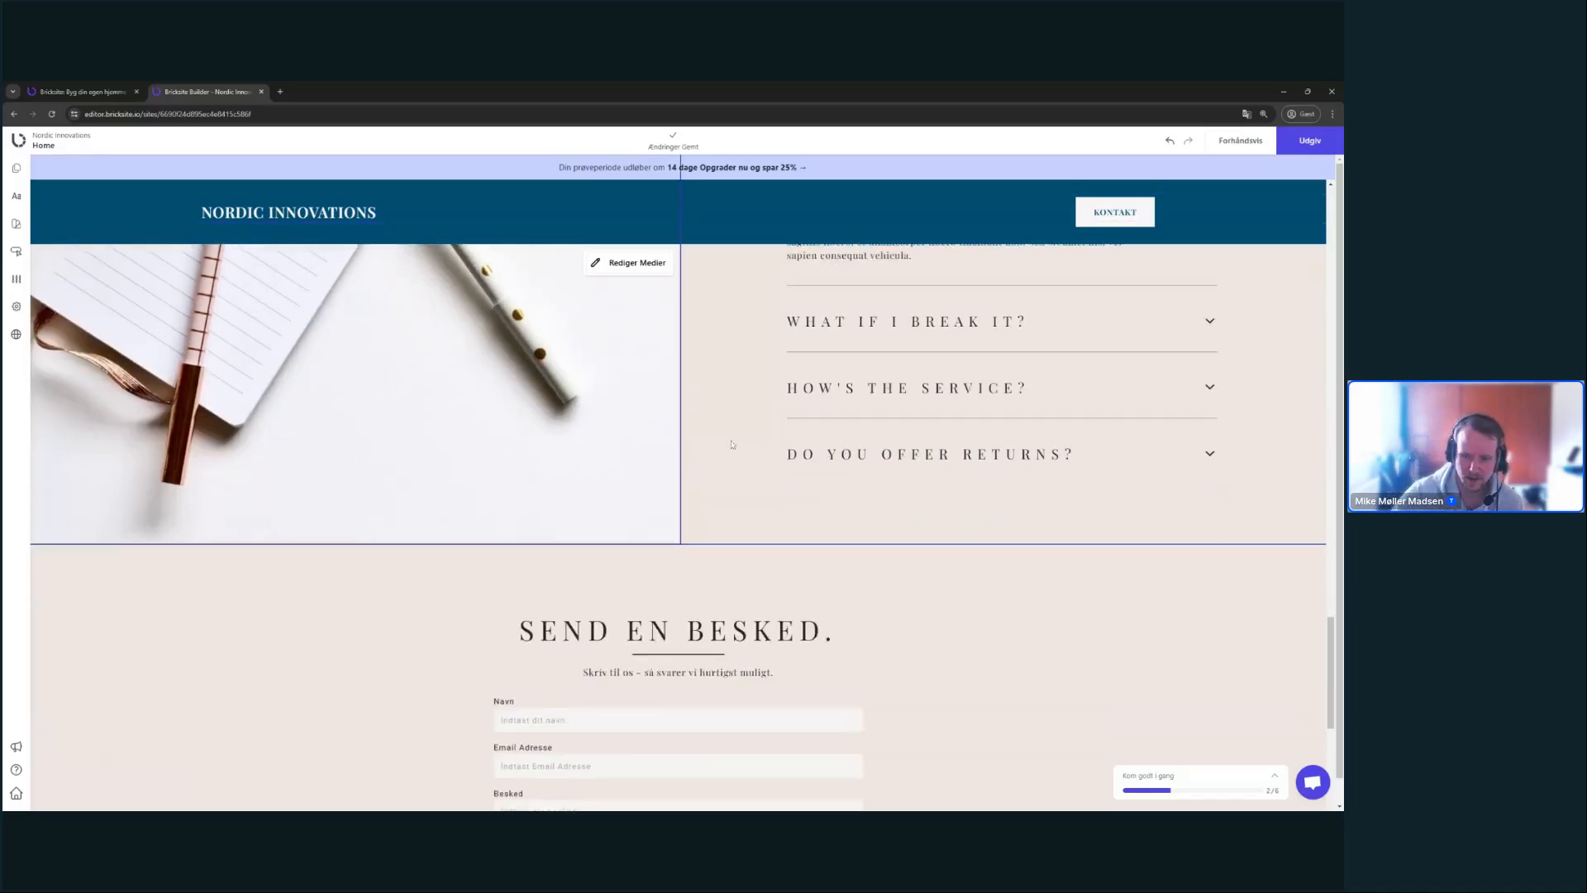
{"action": "scroll", "coordinate": [827, 414], "scroll_direction": "down", "scroll_amount": 3}
{"action": "scroll", "coordinate": [1016, 390], "scroll_direction": "down", "scroll_amount": 5}
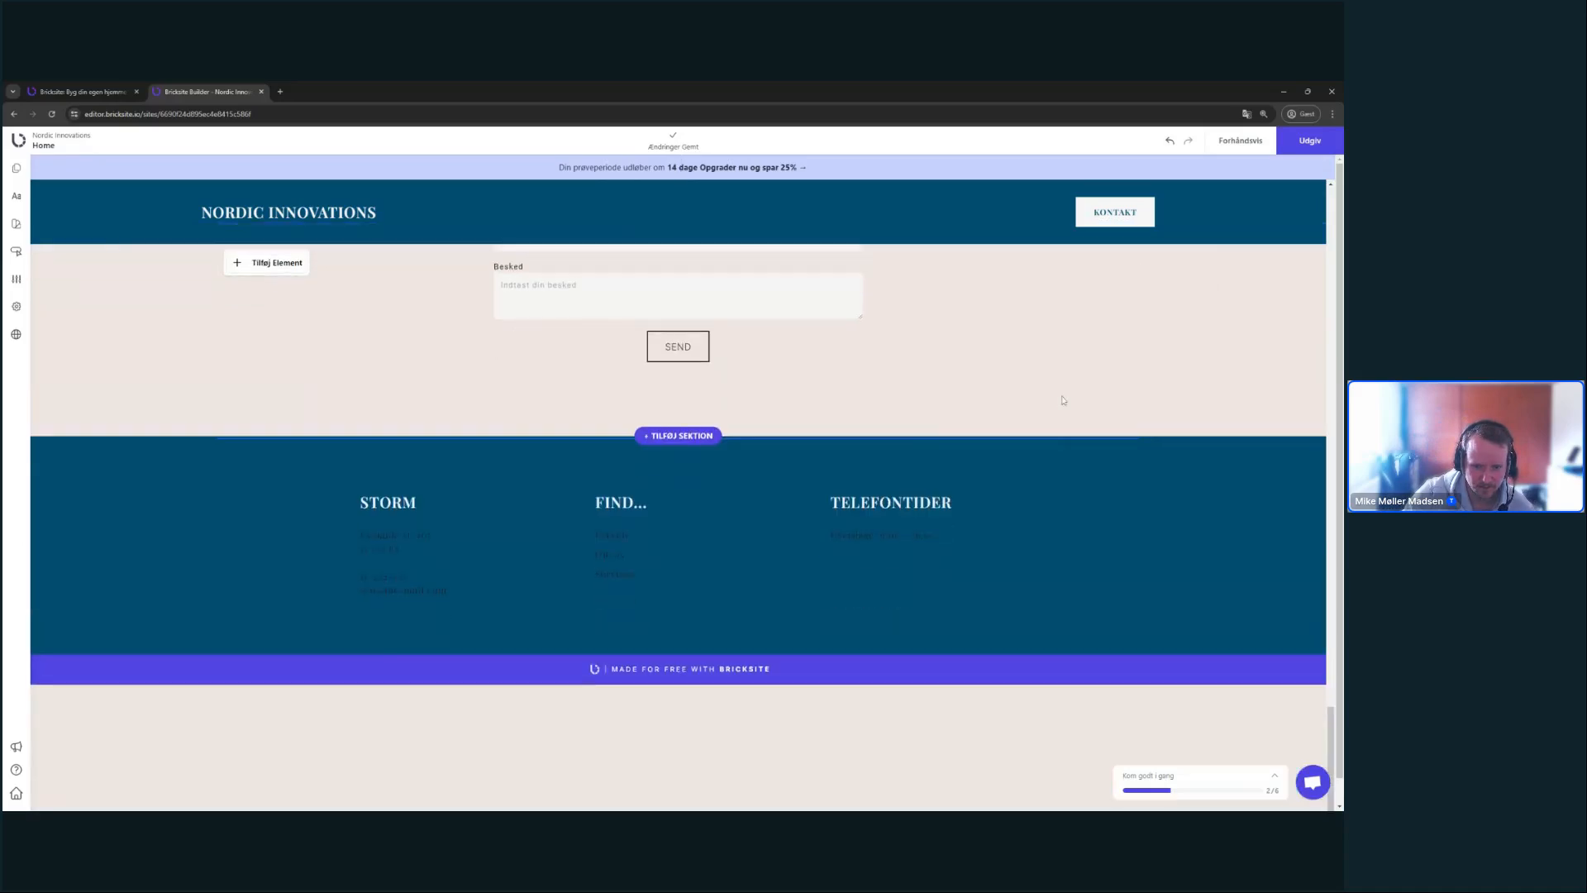
{"action": "scroll", "coordinate": [942, 392], "scroll_direction": "down", "scroll_amount": 1}
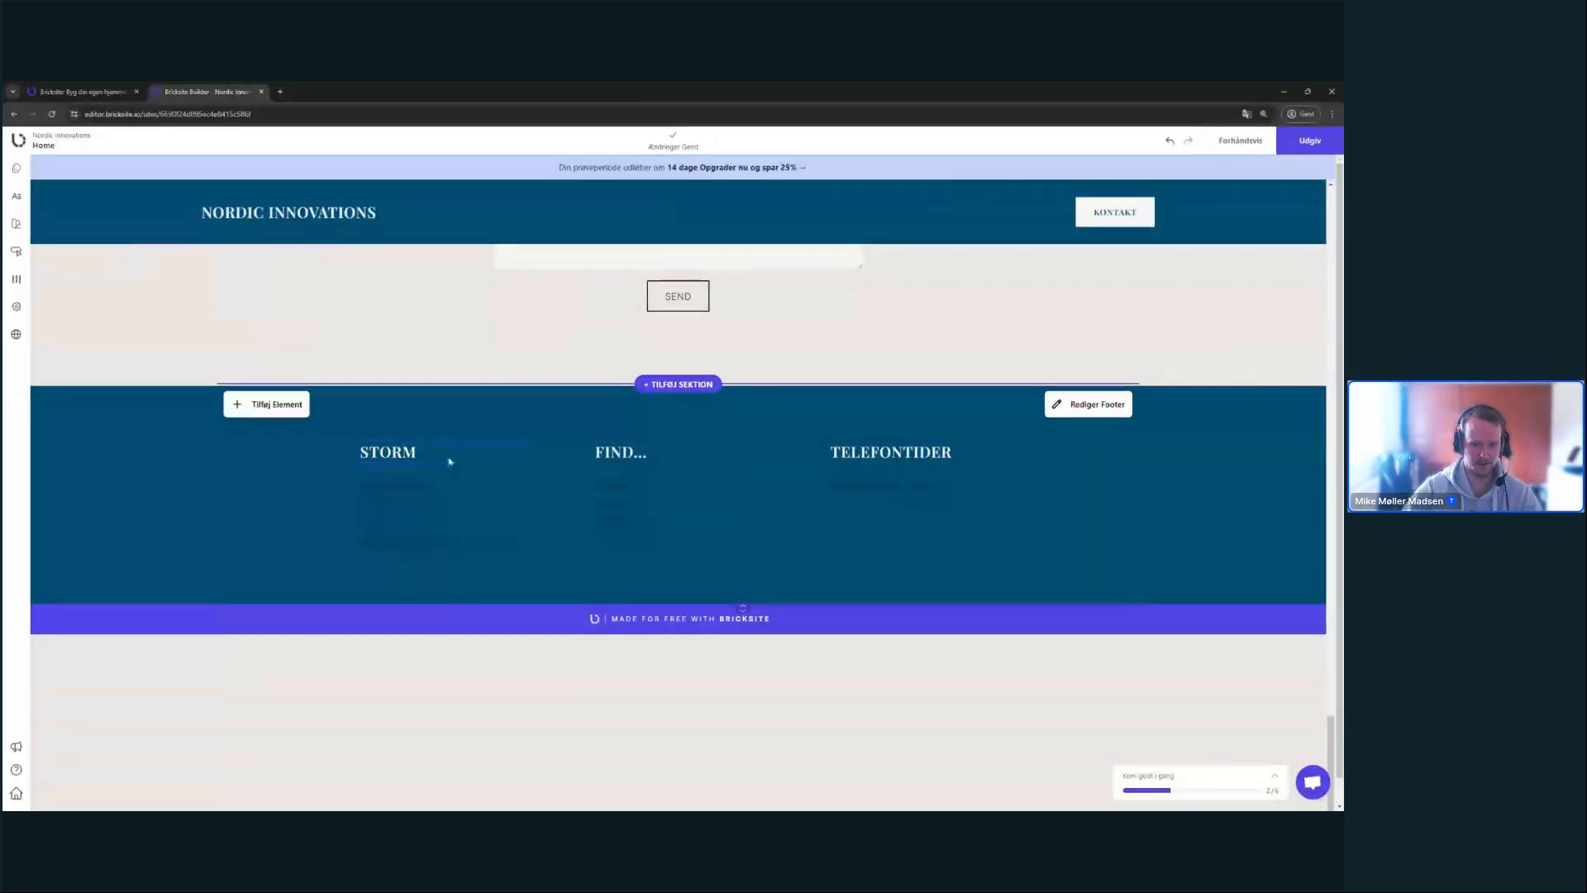
{"action": "left_click_drag", "start_coordinate": [449, 461], "coordinate": [355, 452]}
- Replace the STORM footer heading with 'NORDIC INNOVATIONS'
{"action": "left_click", "coordinate": [315, 436]}
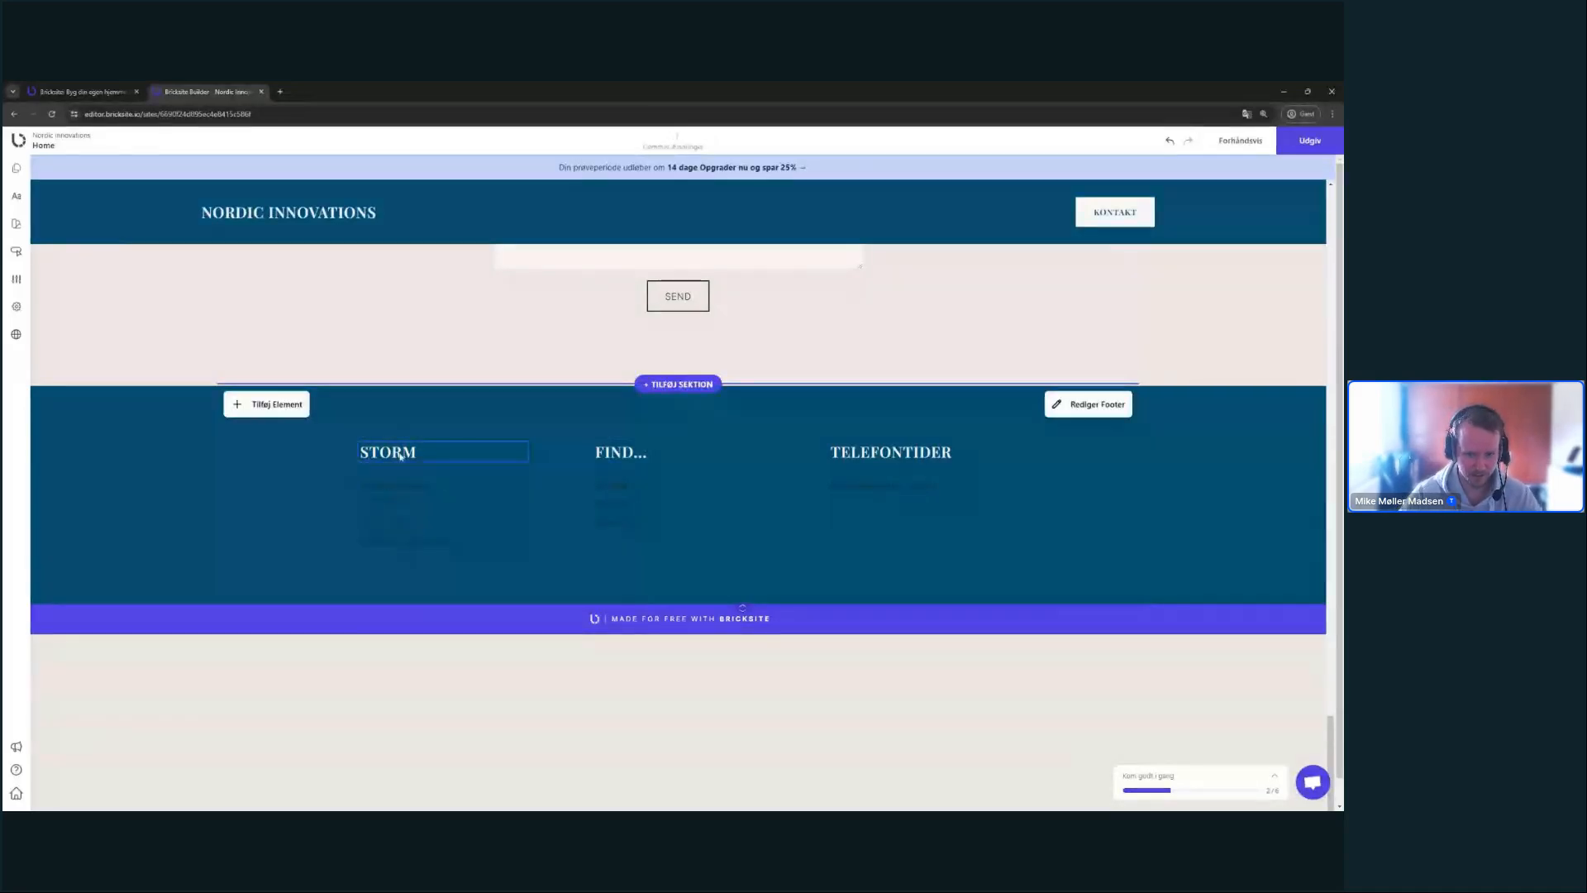
{"action": "left_click", "coordinate": [405, 457]}
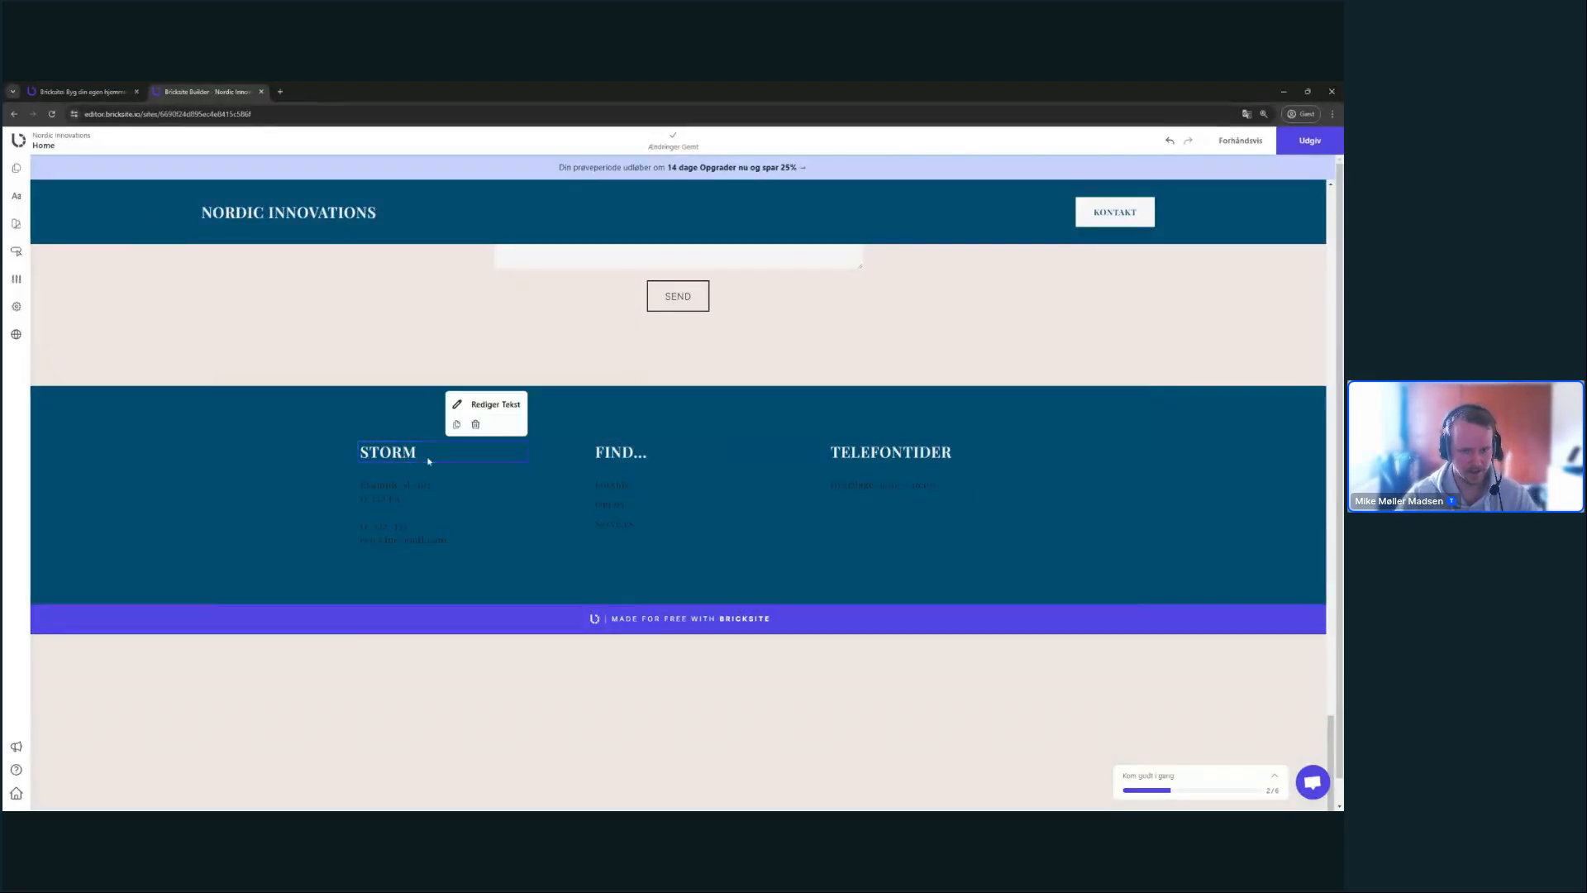
{"action": "double_click", "coordinate": [405, 457]}
{"action": "type", "text": "NORDIC"}
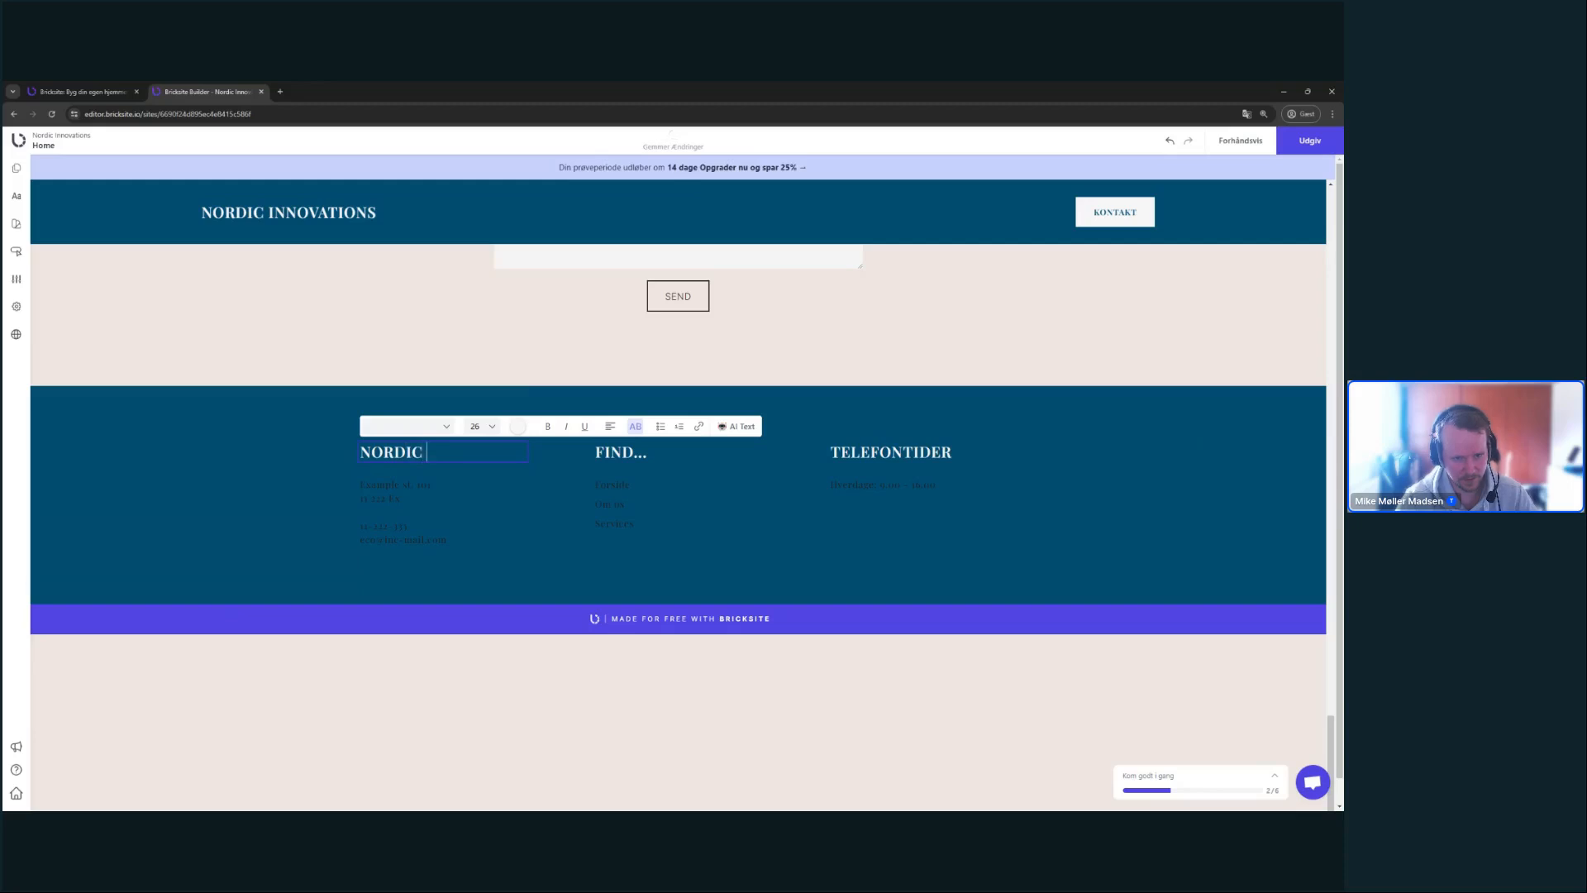
{"action": "type", "text": " INNOVATIONS"}
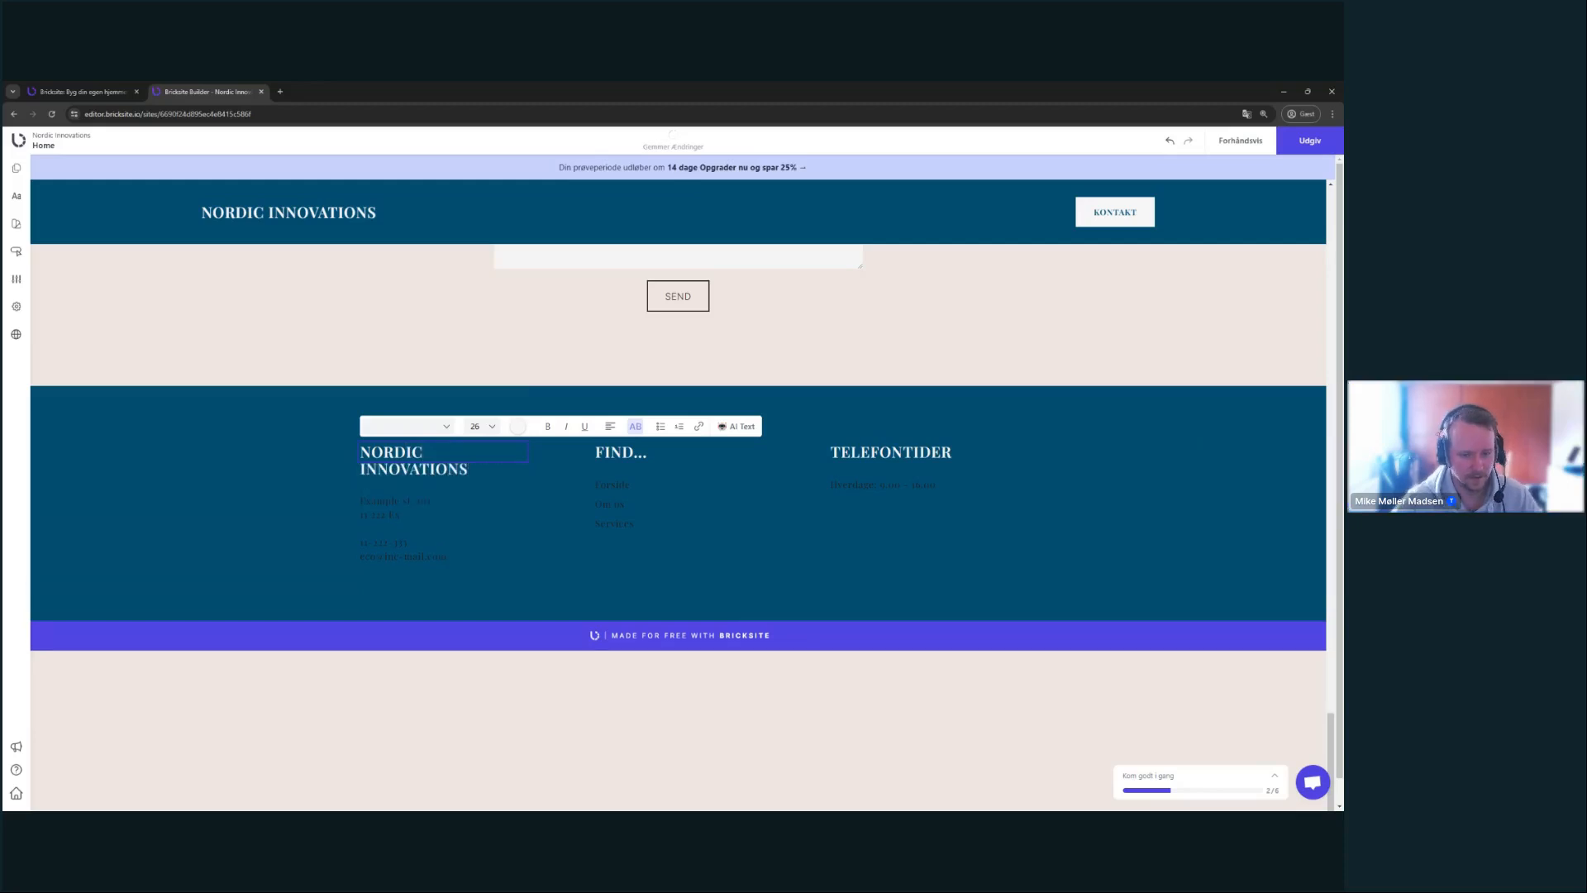
- Make the footer address text white
{"action": "left_click", "coordinate": [287, 461]}
{"action": "triple_click", "coordinate": [425, 503]}
{"action": "left_click", "coordinate": [409, 541]}
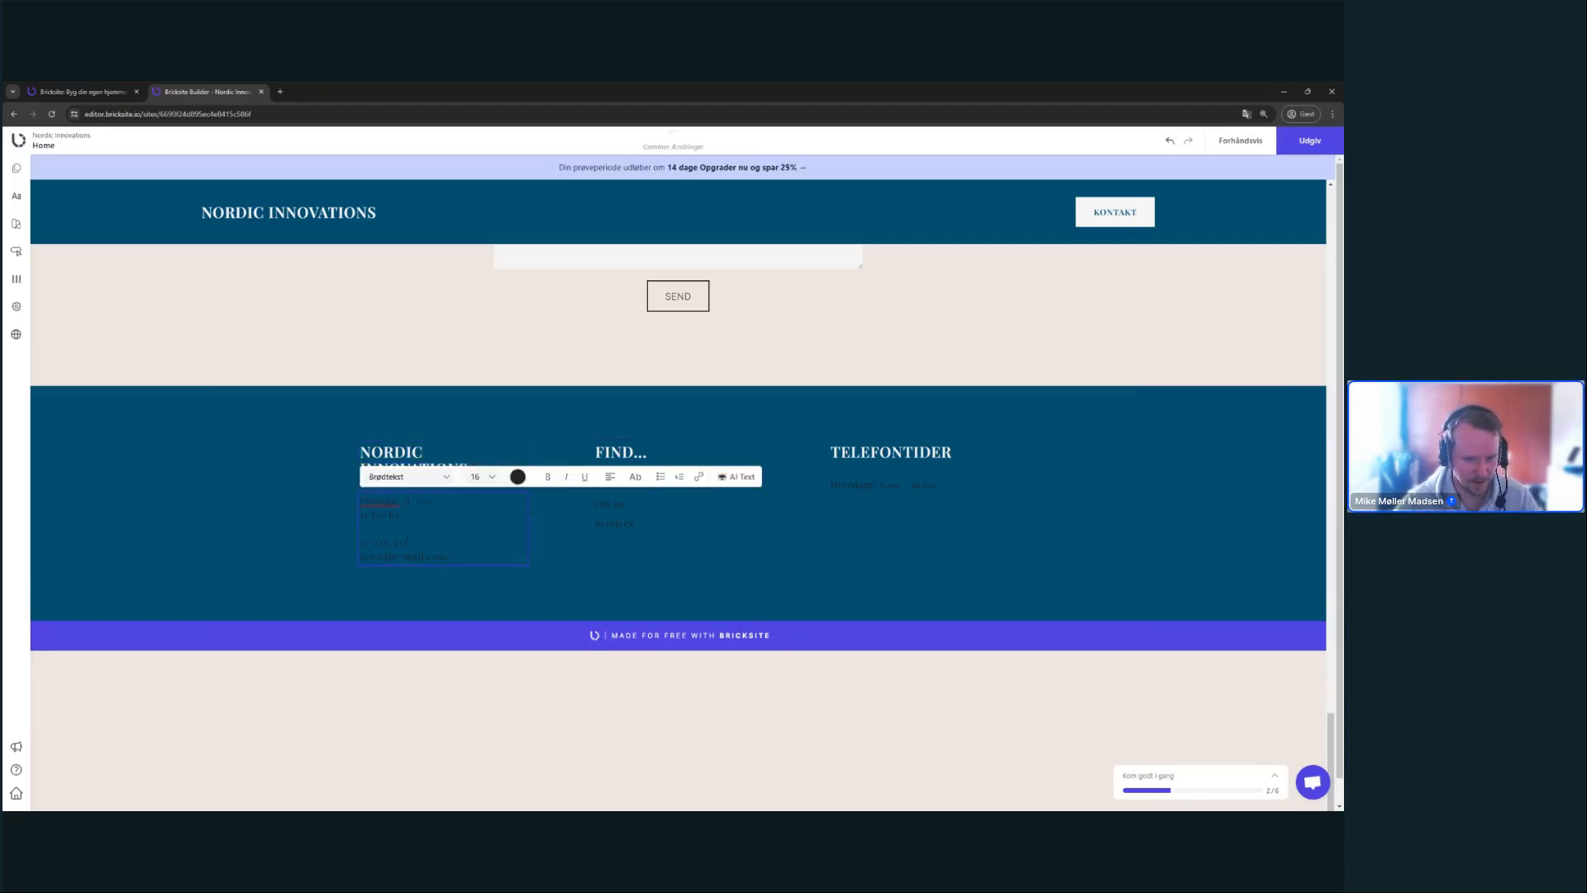
{"action": "key", "text": "ctrl+a"}
{"action": "left_click", "coordinate": [518, 476]}
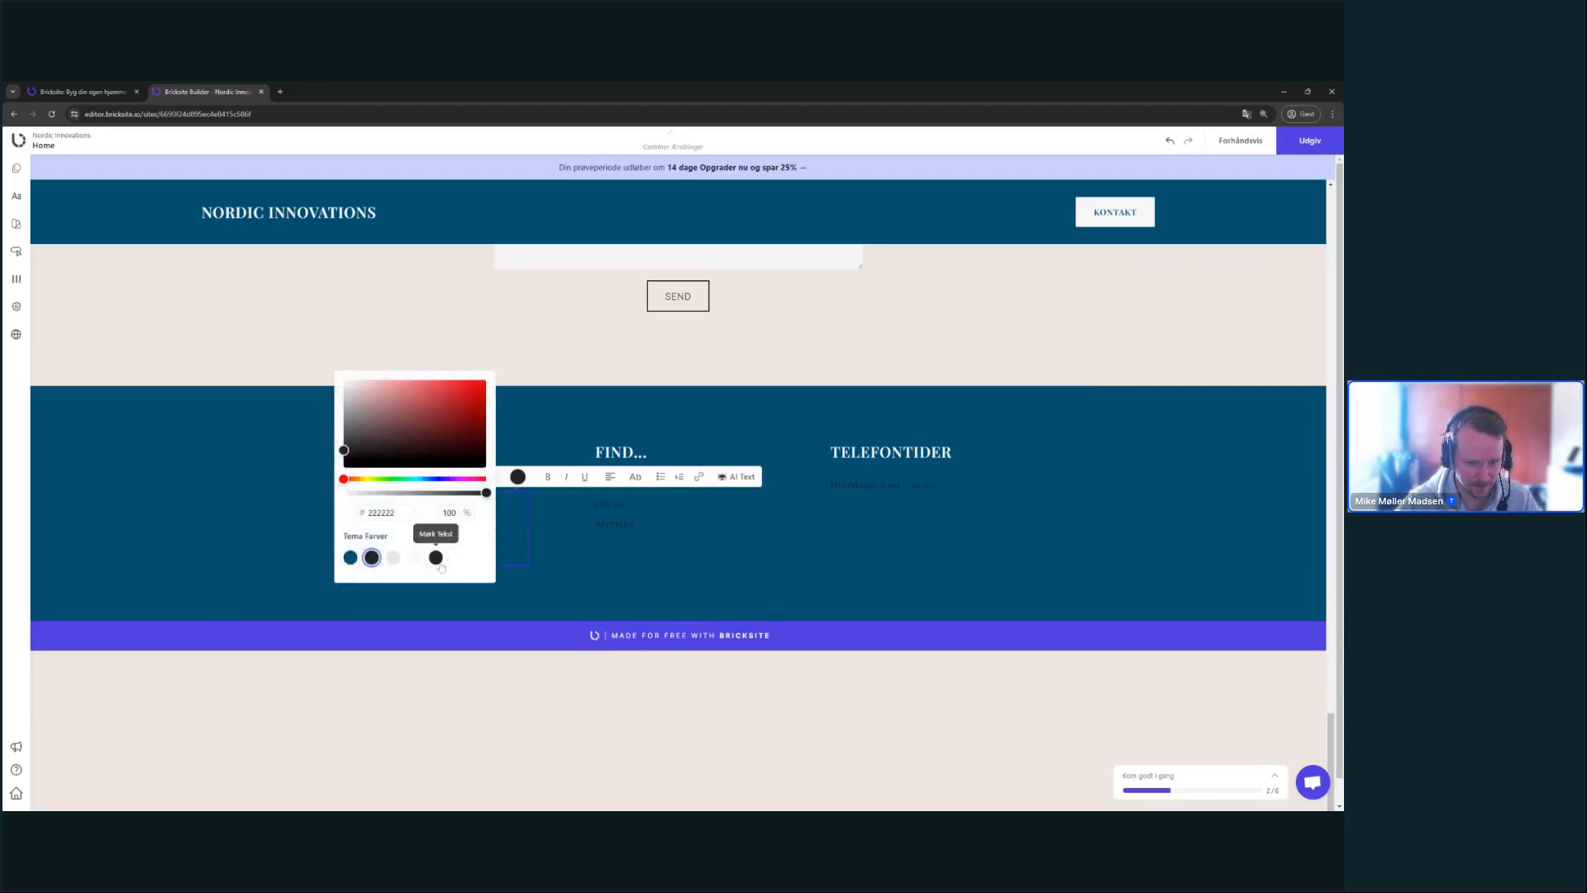
{"action": "left_click", "coordinate": [415, 558]}
- Replace the FIND... heading with SITEMAP in white Overskrift 3 style
{"action": "left_click", "coordinate": [626, 566]}
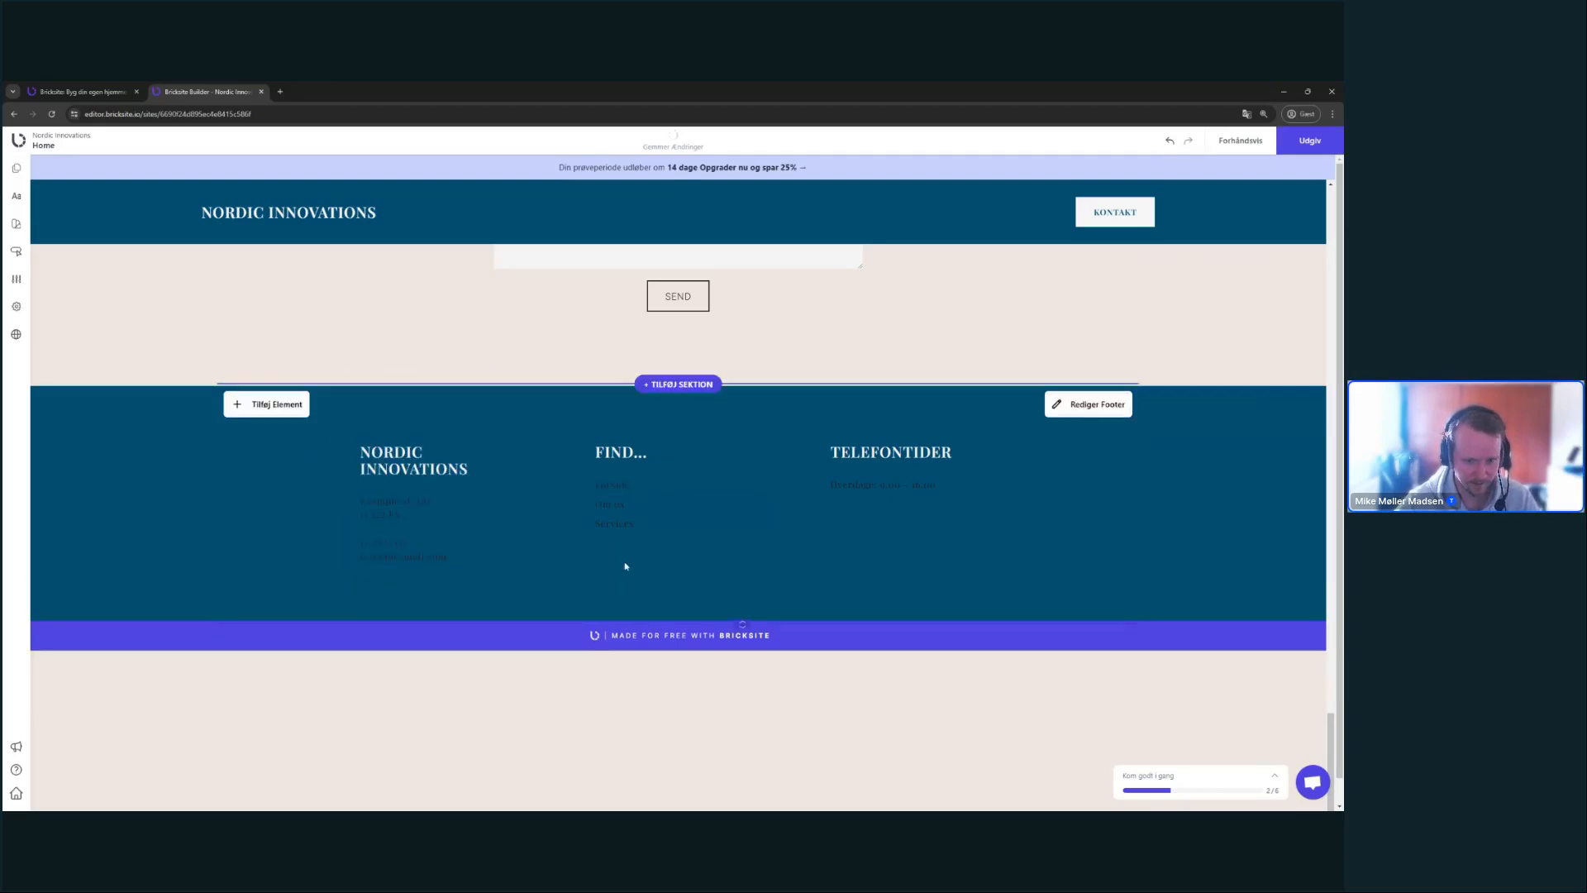
{"action": "double_click", "coordinate": [599, 454]}
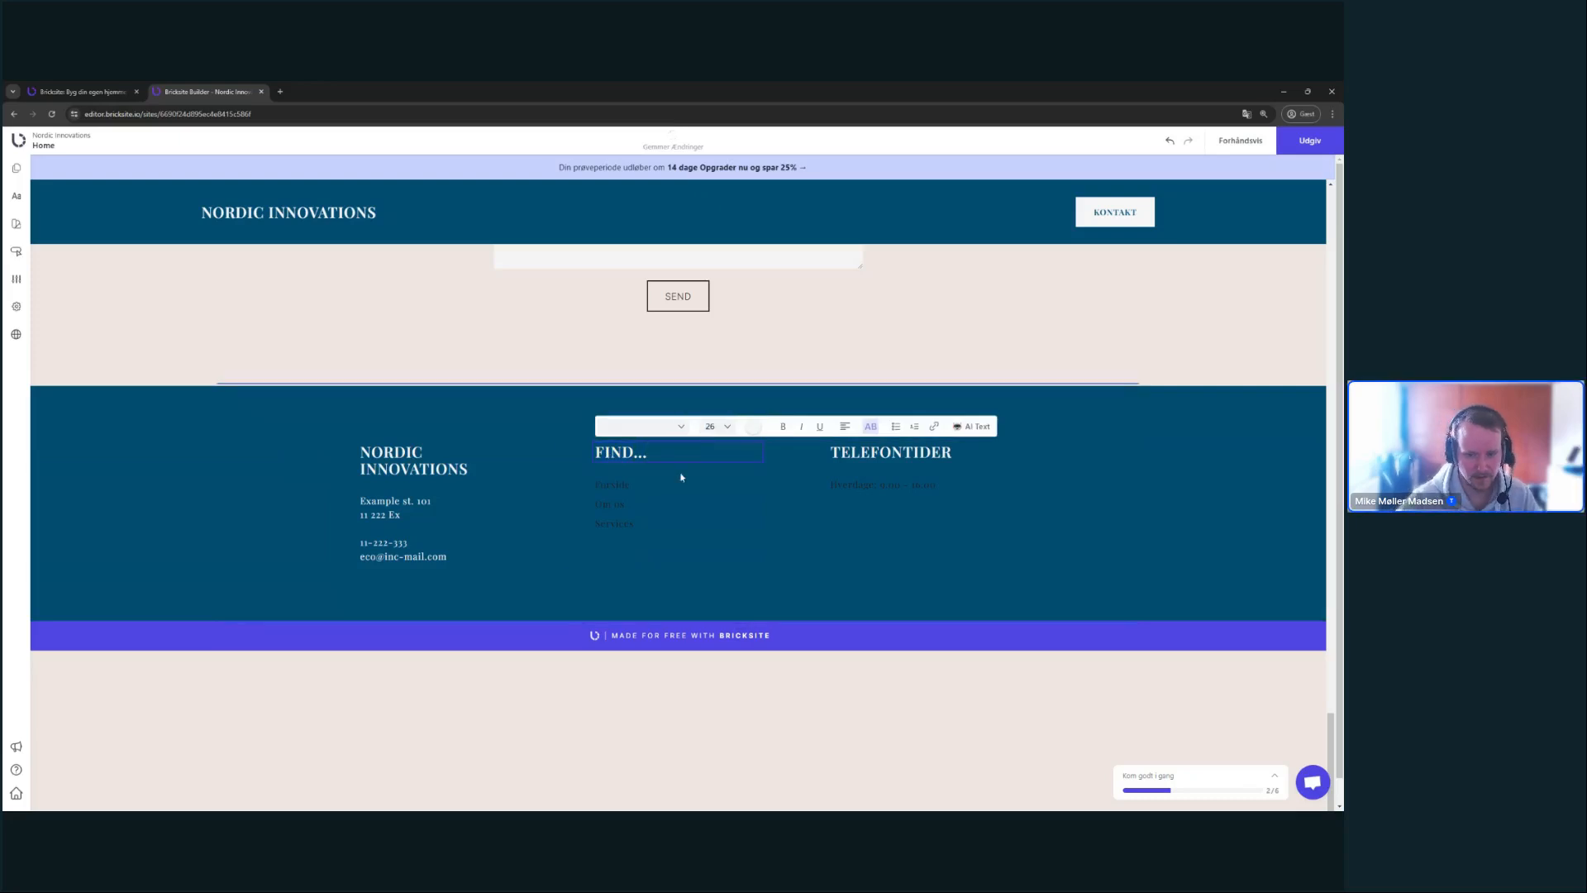
{"action": "type", "text": "SITEMAP"}
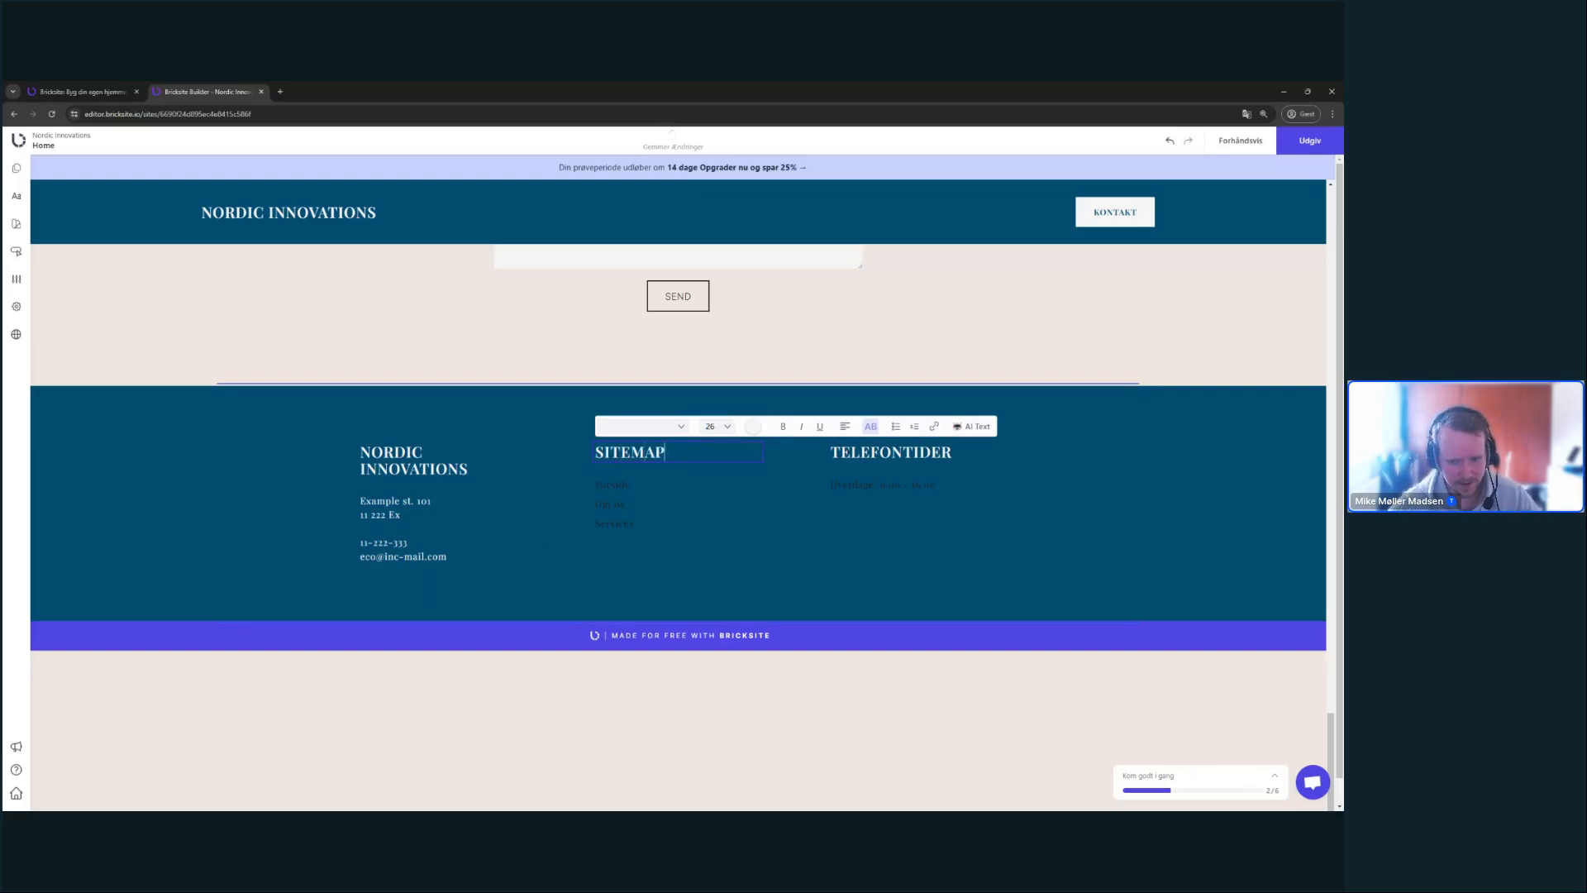
{"action": "left_click", "coordinate": [643, 426]}
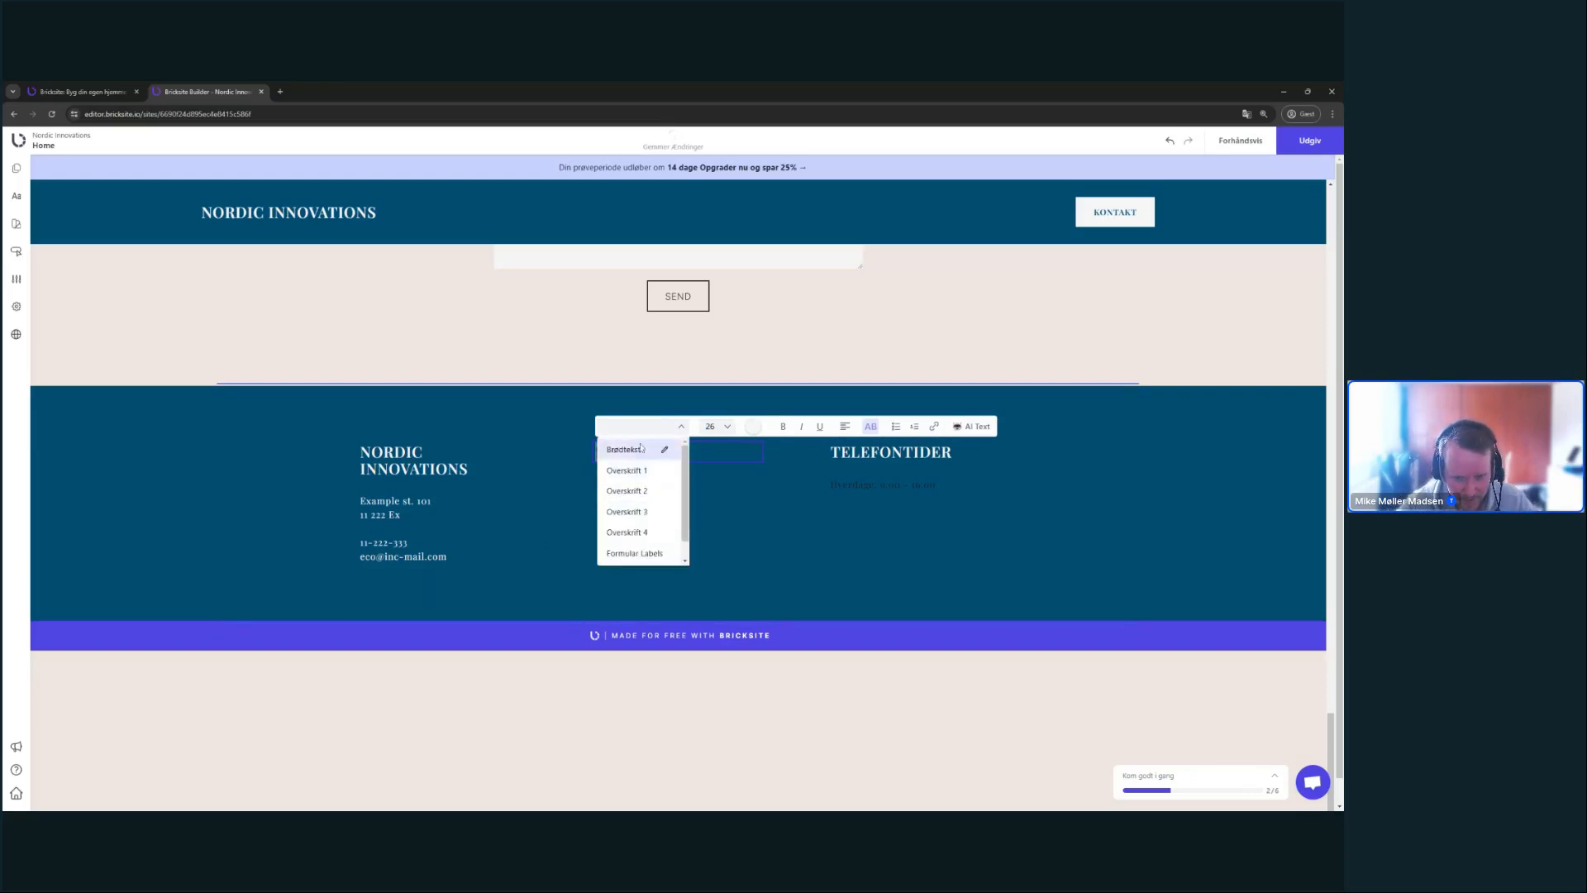
{"action": "left_click", "coordinate": [653, 512]}
{"action": "left_click", "coordinate": [753, 425]}
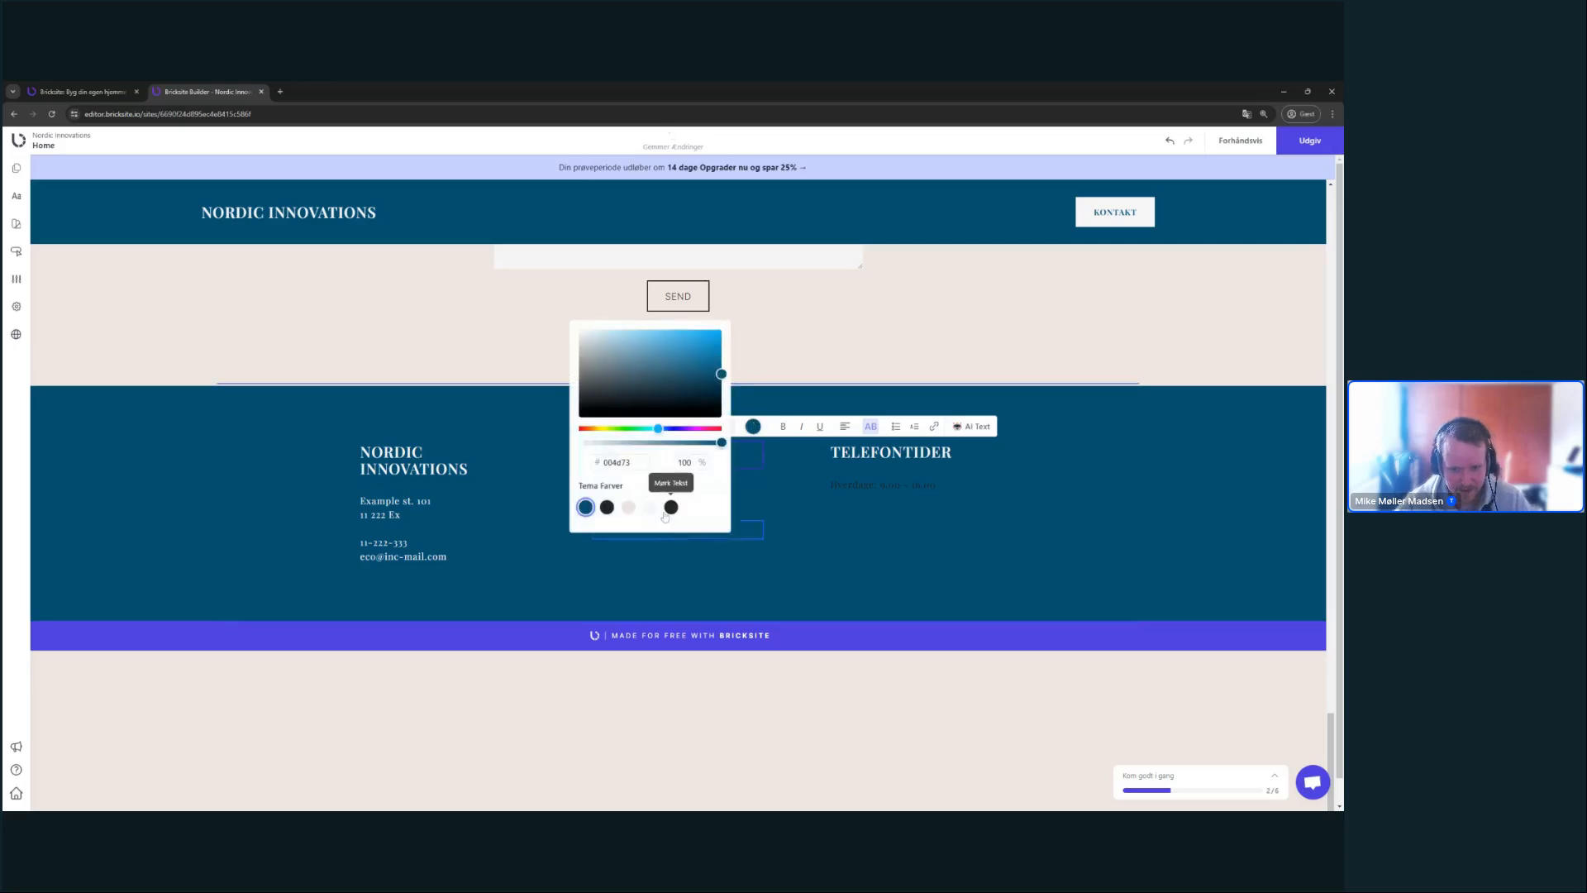
{"action": "left_click", "coordinate": [649, 507]}
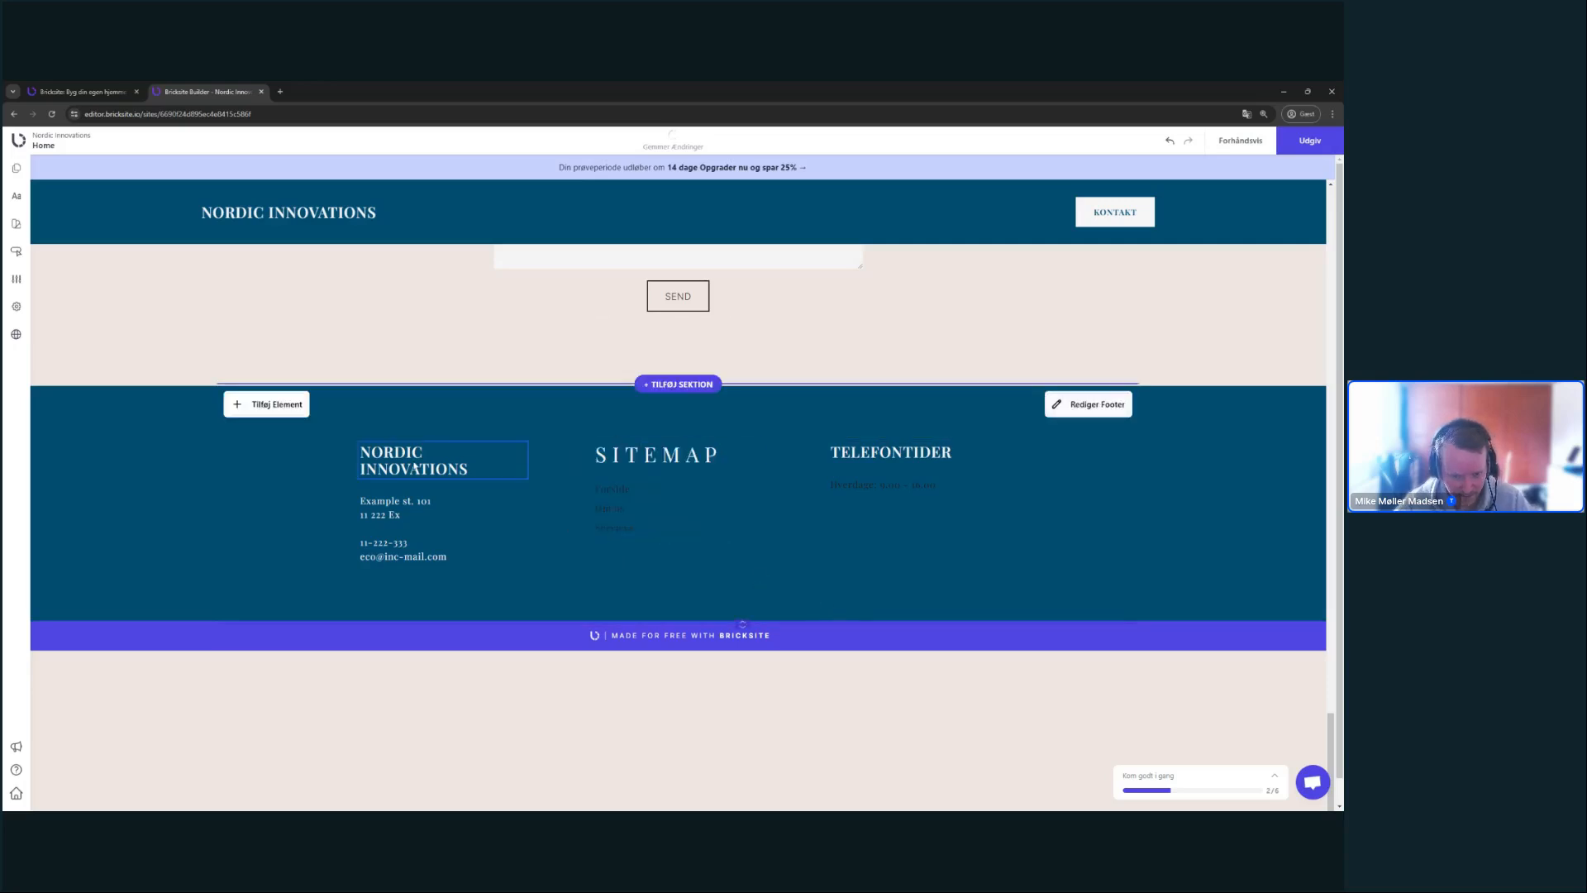
- Apply the Overskrift 3 style to the NORDIC INNOVATIONS heading
{"action": "left_click", "coordinate": [415, 468]}
{"action": "left_click", "coordinate": [398, 427]}
{"action": "left_click", "coordinate": [602, 549]}
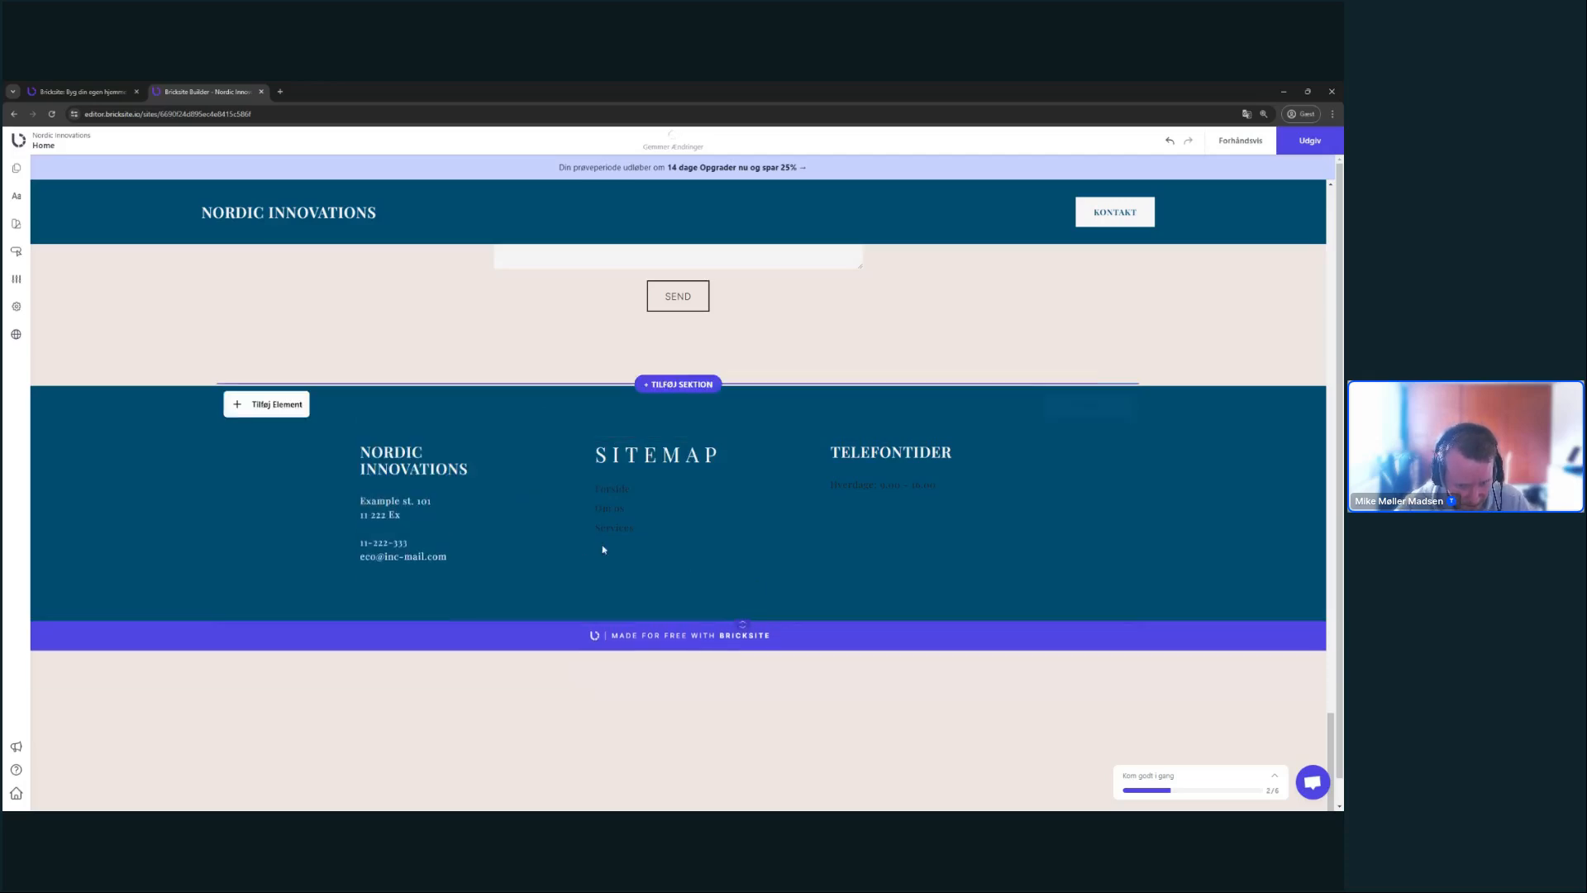
{"action": "left_click", "coordinate": [425, 460]}
- Make the NORDIC INNOVATIONS heading white
{"action": "key", "text": "ctrl+a"}
{"action": "left_click", "coordinate": [426, 460]}
{"action": "key", "text": "ctrl+a"}
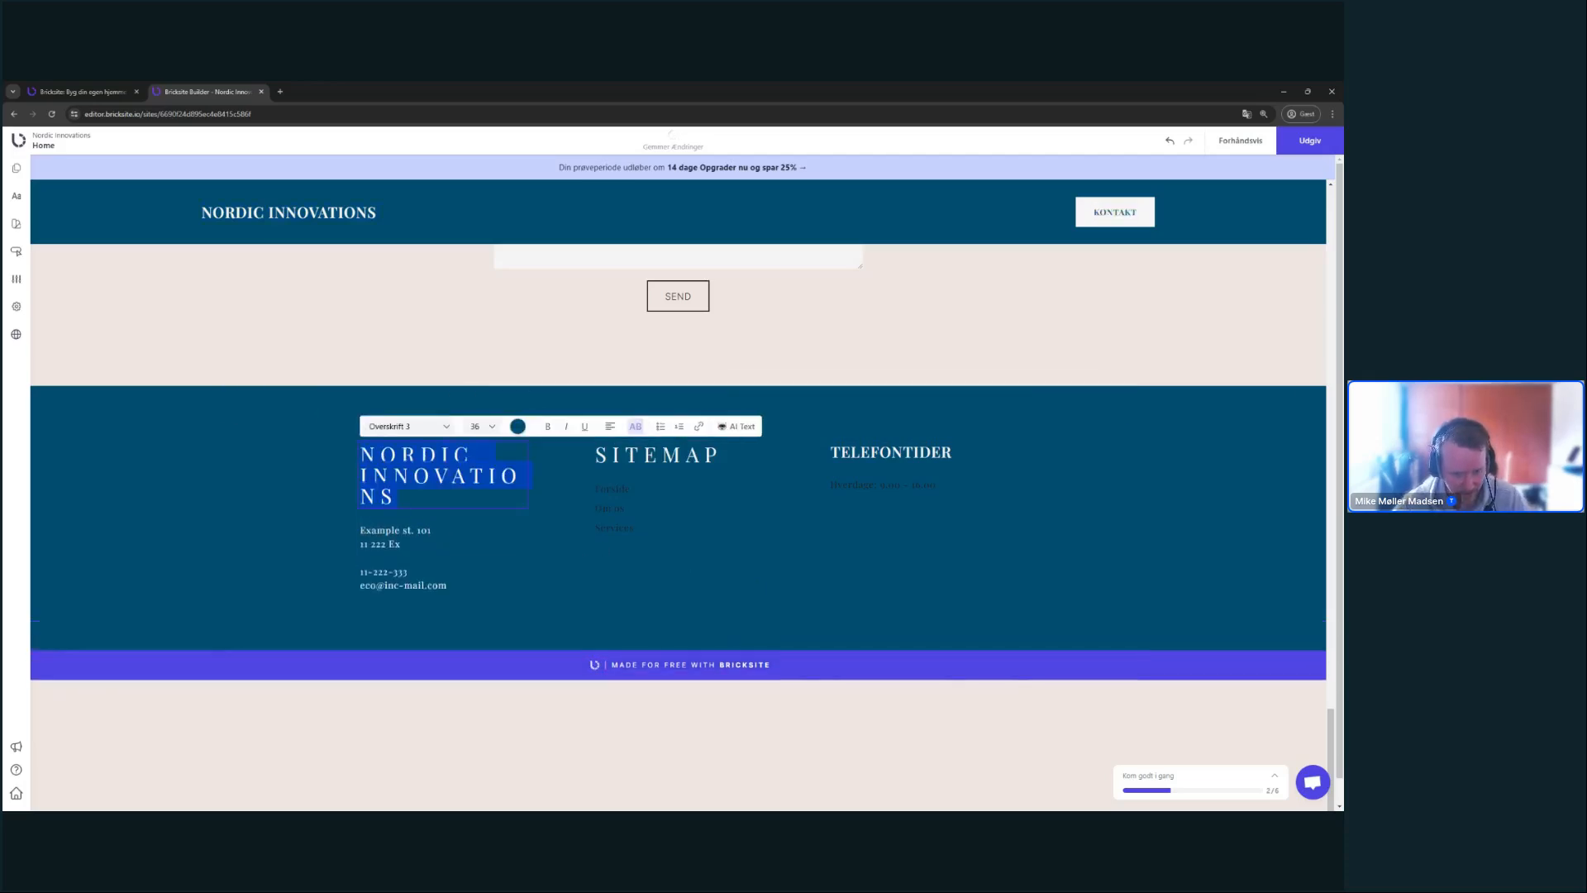
{"action": "left_click", "coordinate": [518, 426]}
{"action": "left_click", "coordinate": [414, 508]}
{"action": "left_click", "coordinate": [705, 609]}
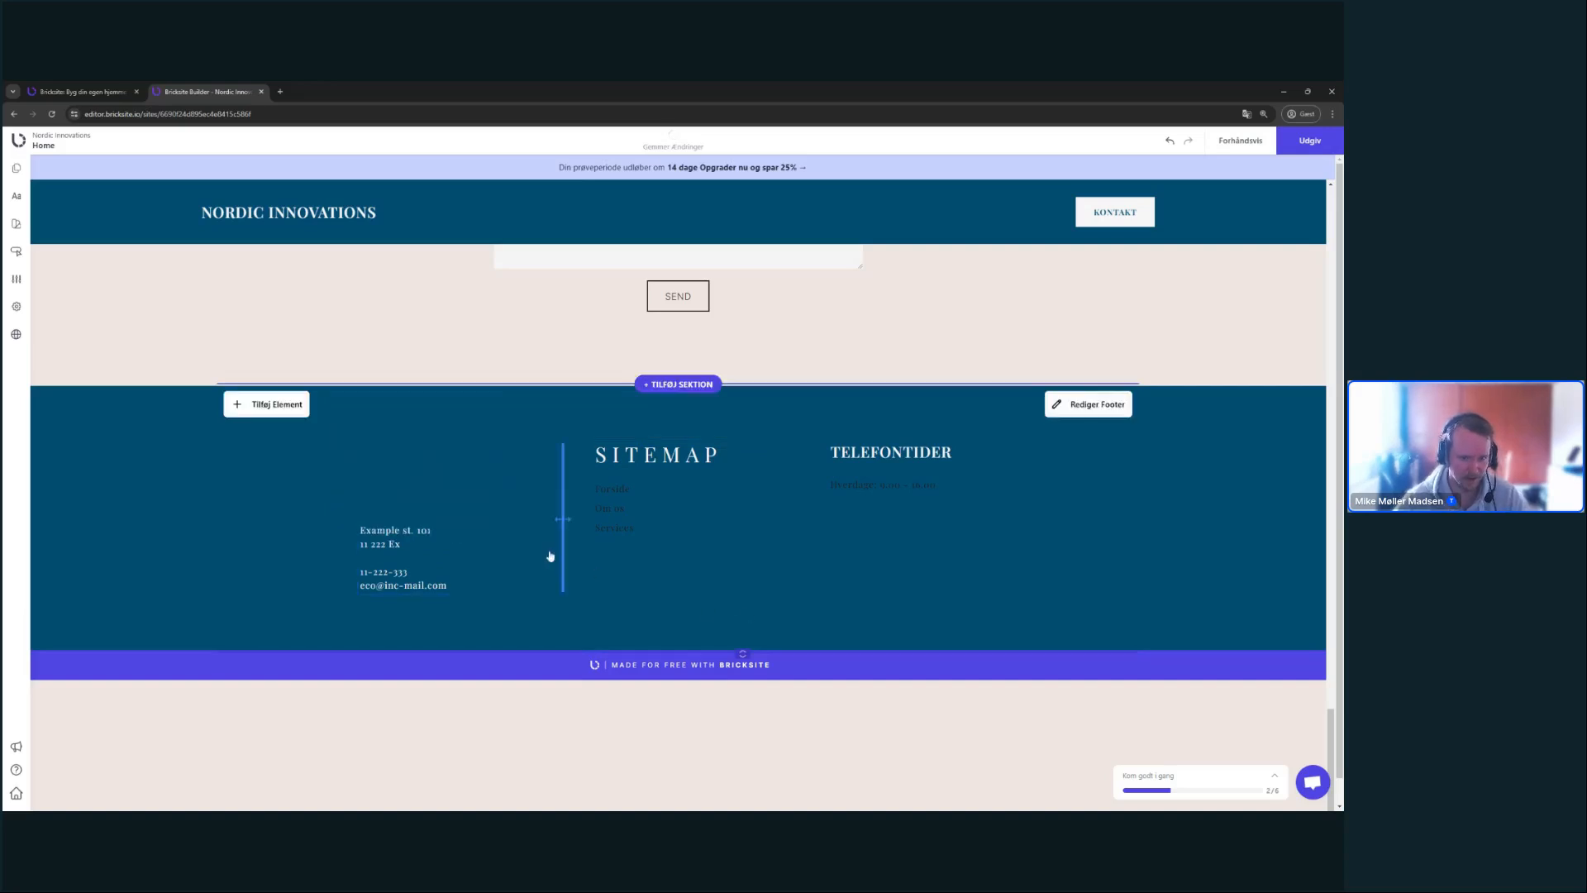
- Set the NORDIC INNOVATIONS heading to font size 20 and bold
{"action": "left_click", "coordinate": [488, 477]}
{"action": "left_click", "coordinate": [488, 477]}
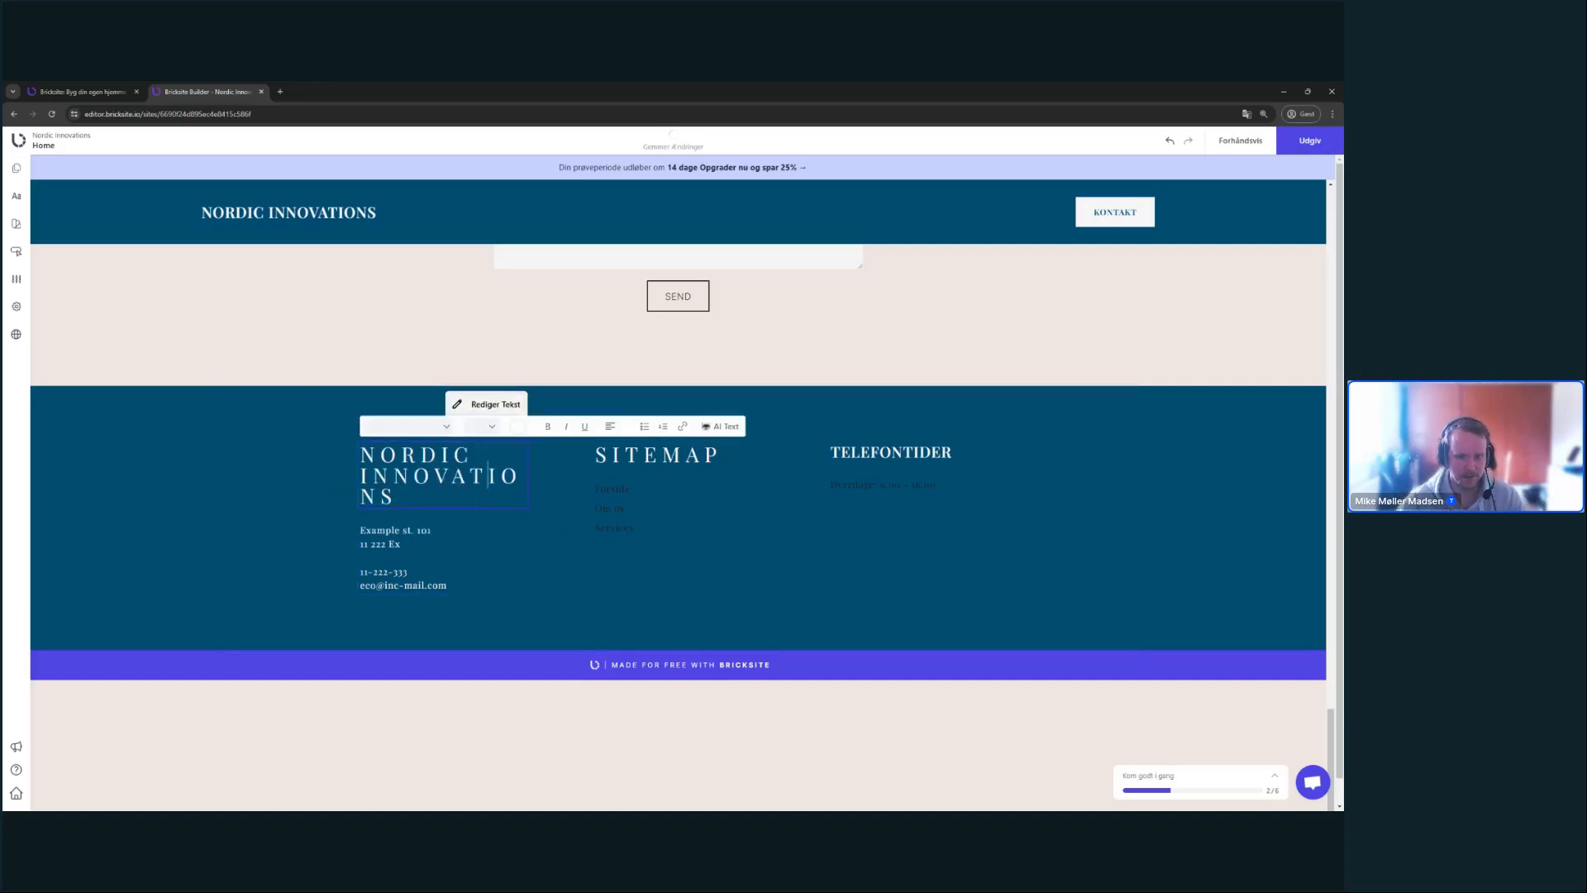
{"action": "left_click", "coordinate": [486, 426]}
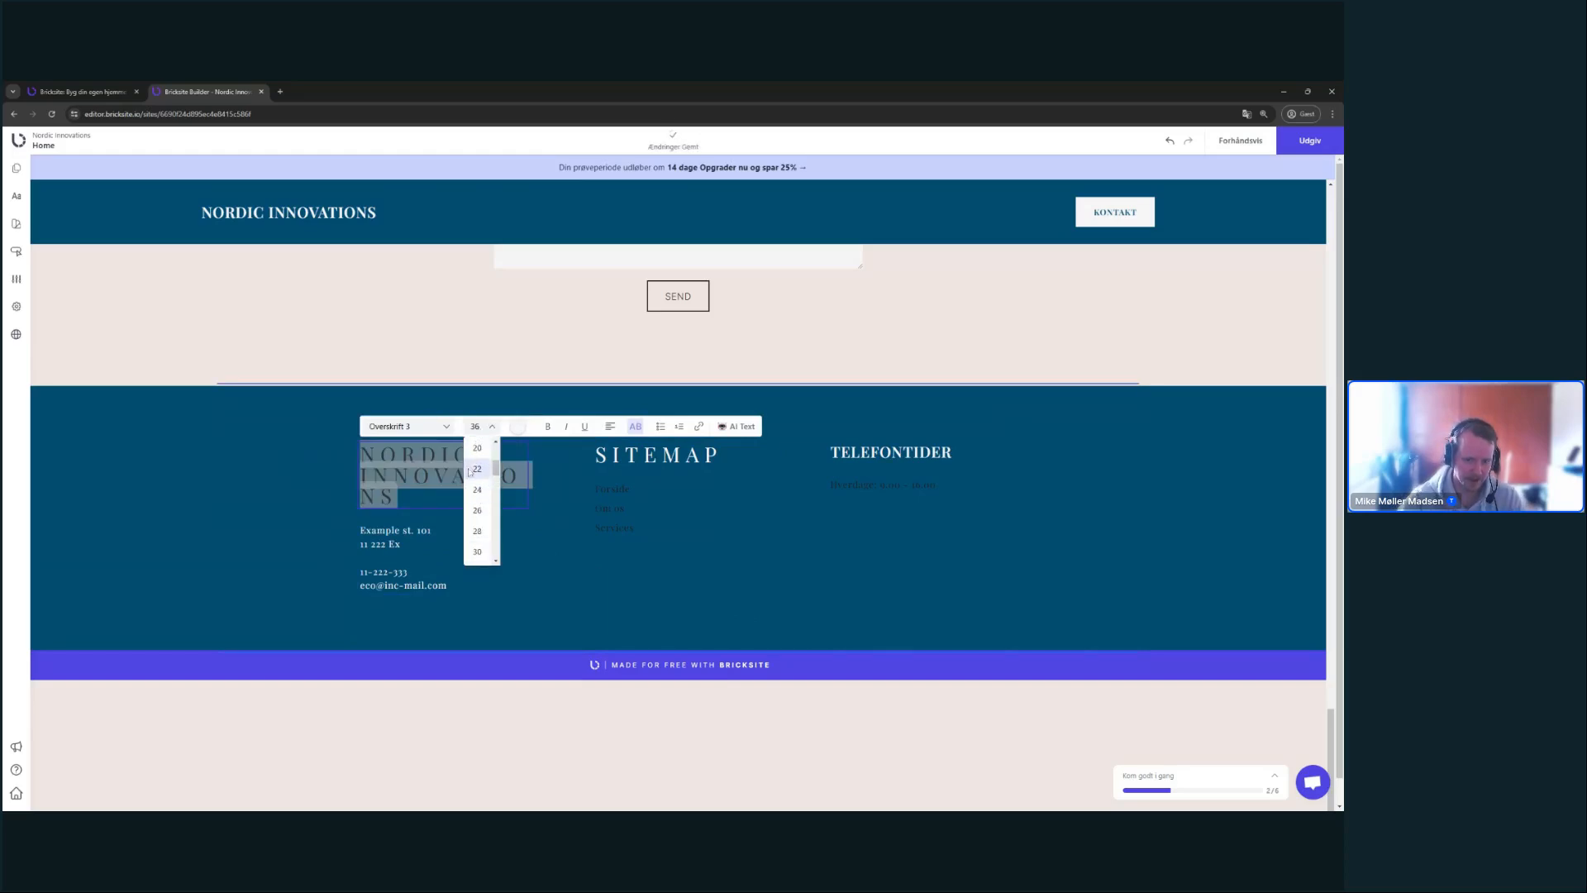
{"action": "scroll", "coordinate": [479, 469], "scroll_direction": "up", "scroll_amount": 1}
{"action": "left_click", "coordinate": [478, 468]}
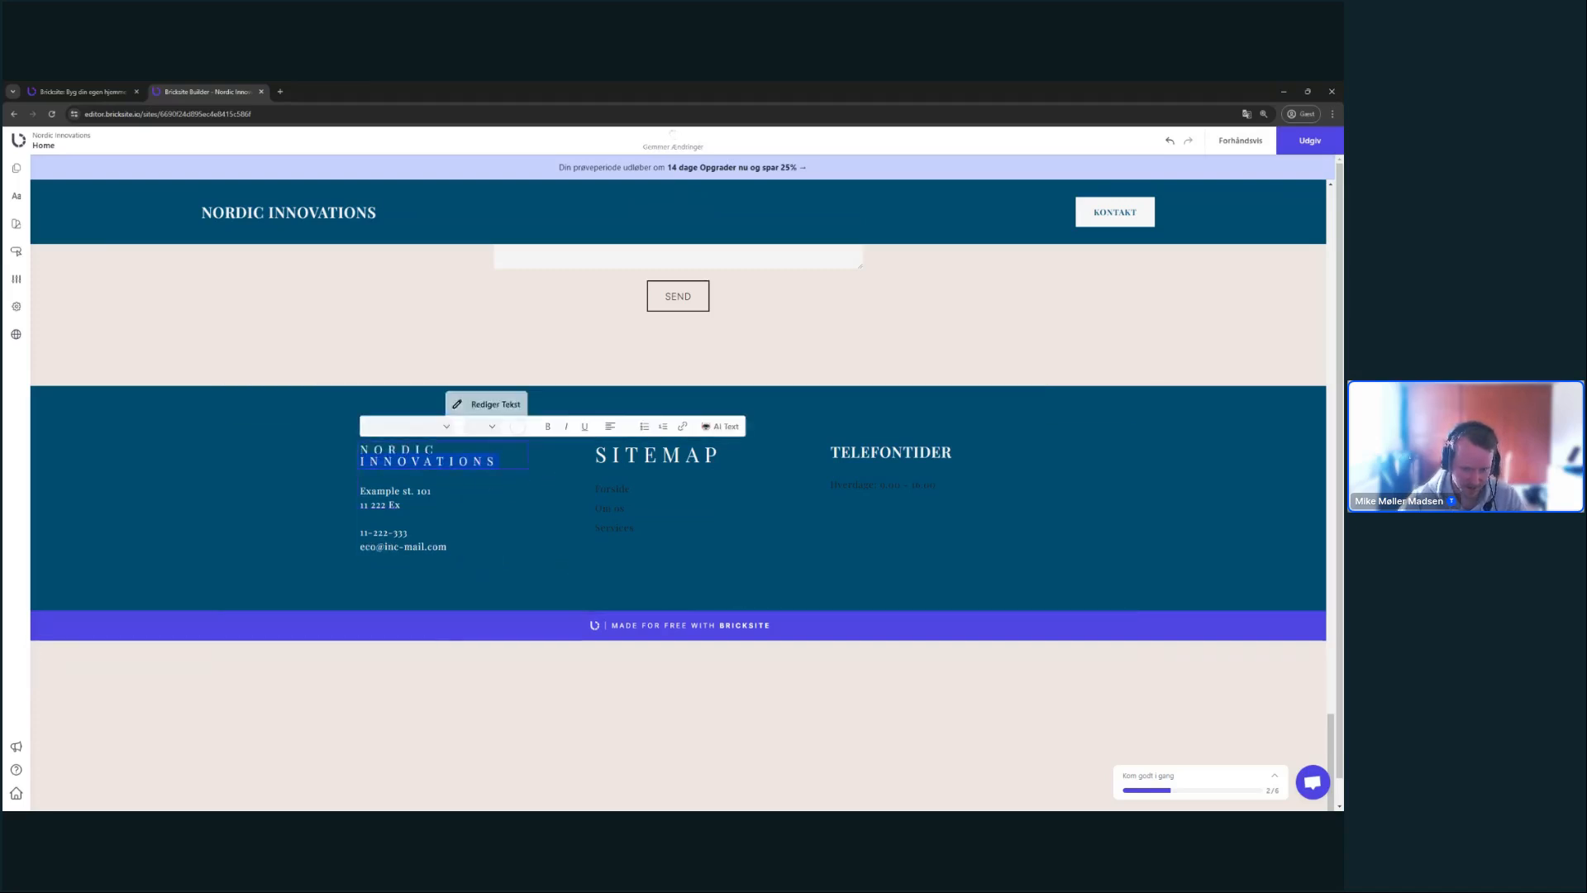
{"action": "key", "text": "ctrl+b"}
{"action": "left_click", "coordinate": [618, 604]}
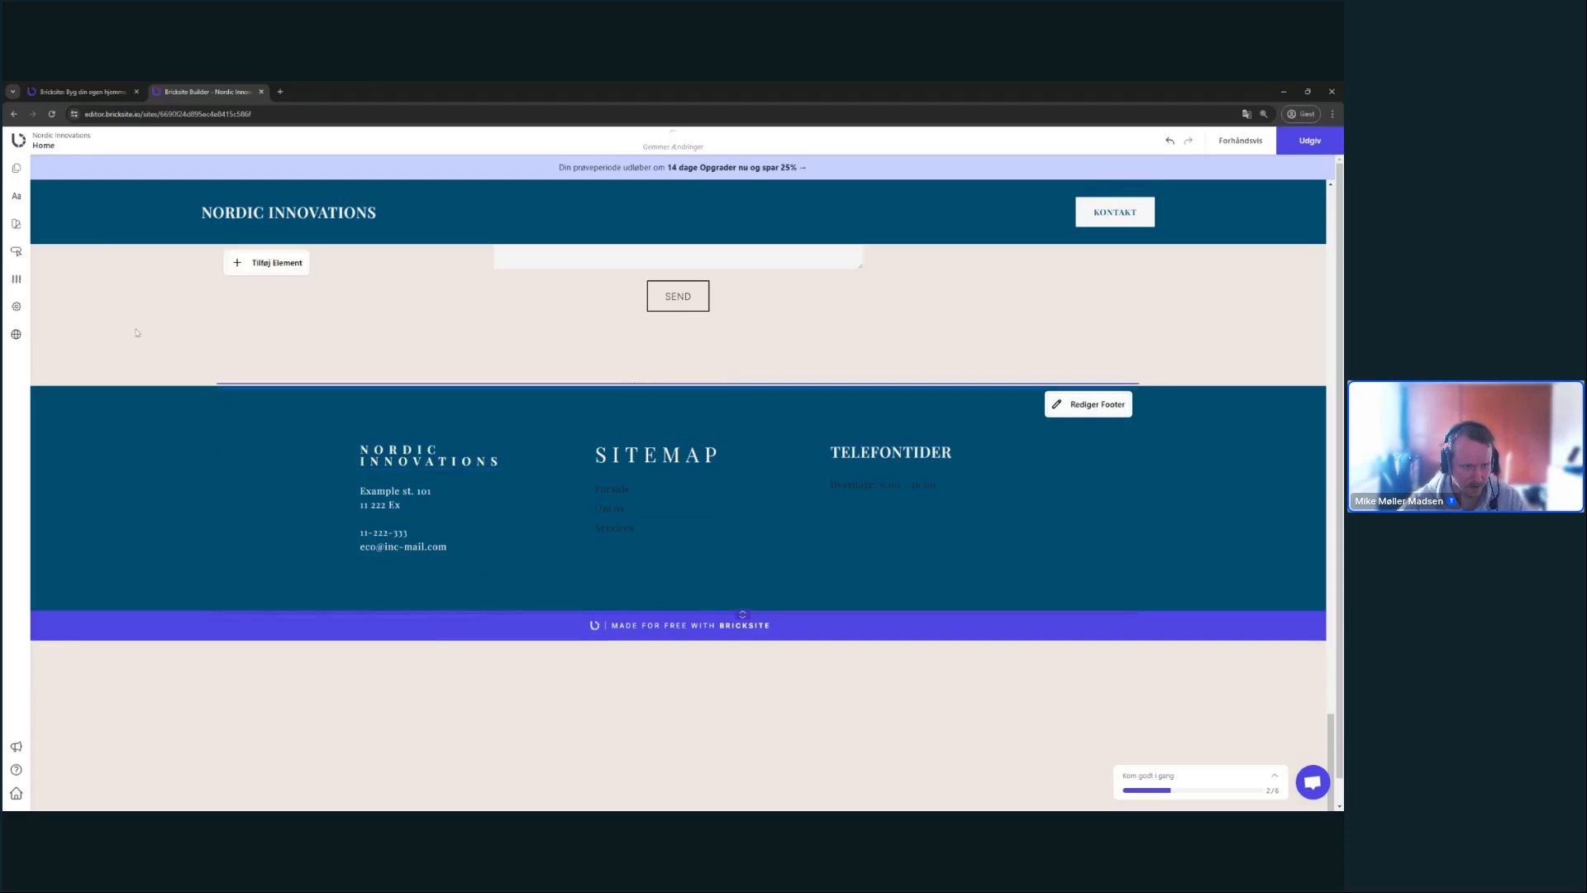
- Give the SITEMAP heading a smaller font size
{"action": "double_click", "coordinate": [657, 454]}
{"action": "left_click", "coordinate": [712, 426]}
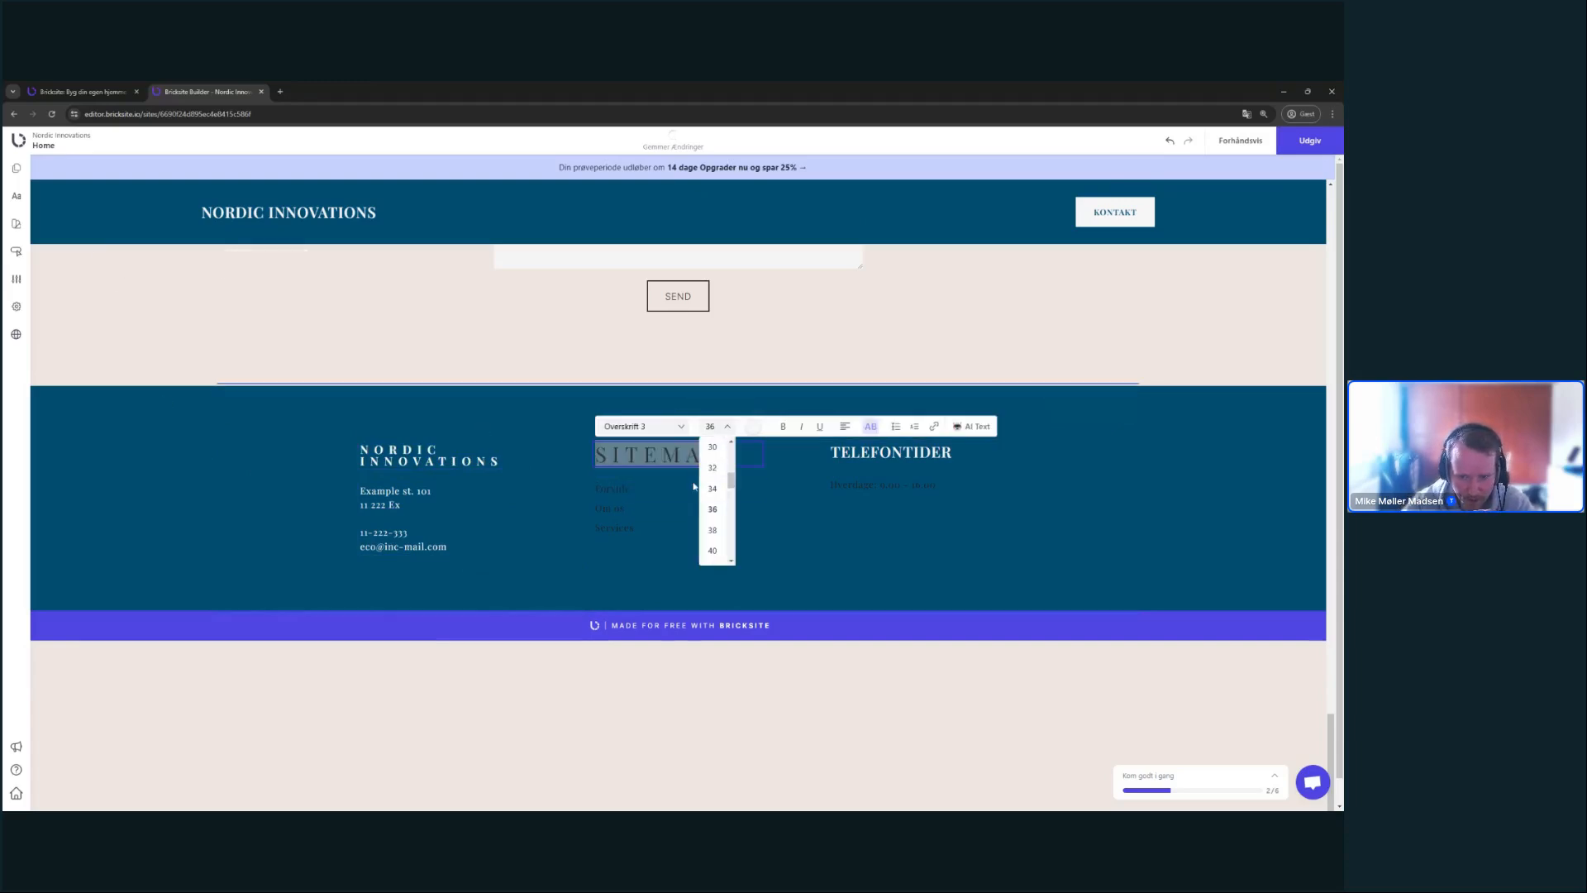
{"action": "scroll", "coordinate": [720, 465], "scroll_direction": "up", "scroll_amount": 1}
{"action": "left_click", "coordinate": [715, 465]}
{"action": "left_click", "coordinate": [879, 551]}
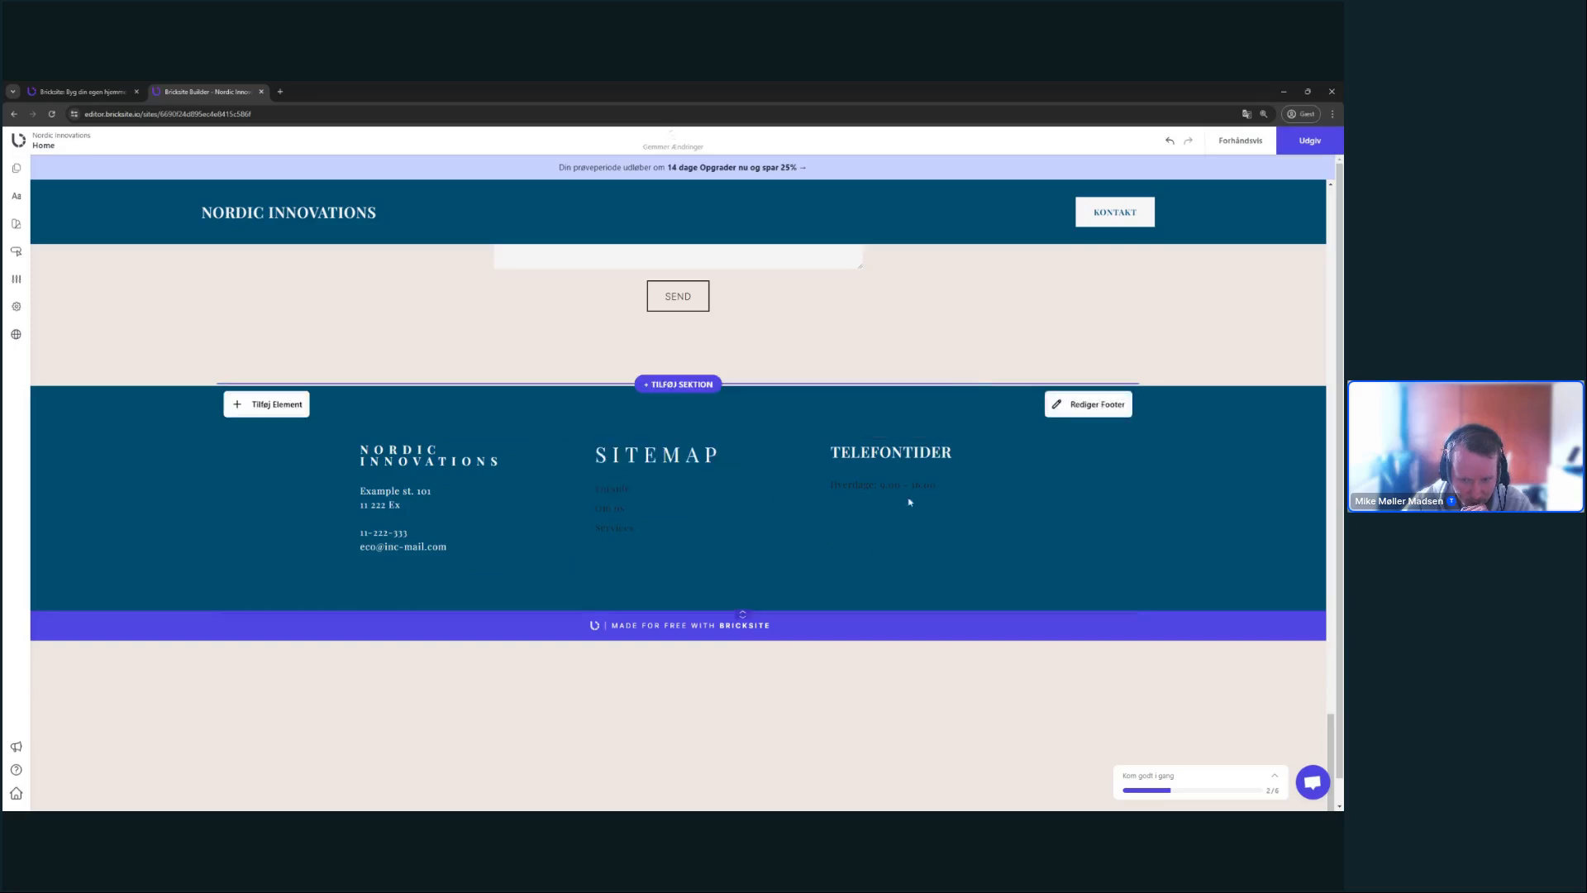
- Give TELEFONTIDER the Overskrift 3 style, font size 20 and a theme text colour
{"action": "double_click", "coordinate": [914, 453]}
{"action": "left_click", "coordinate": [962, 428]}
{"action": "left_click", "coordinate": [914, 428]}
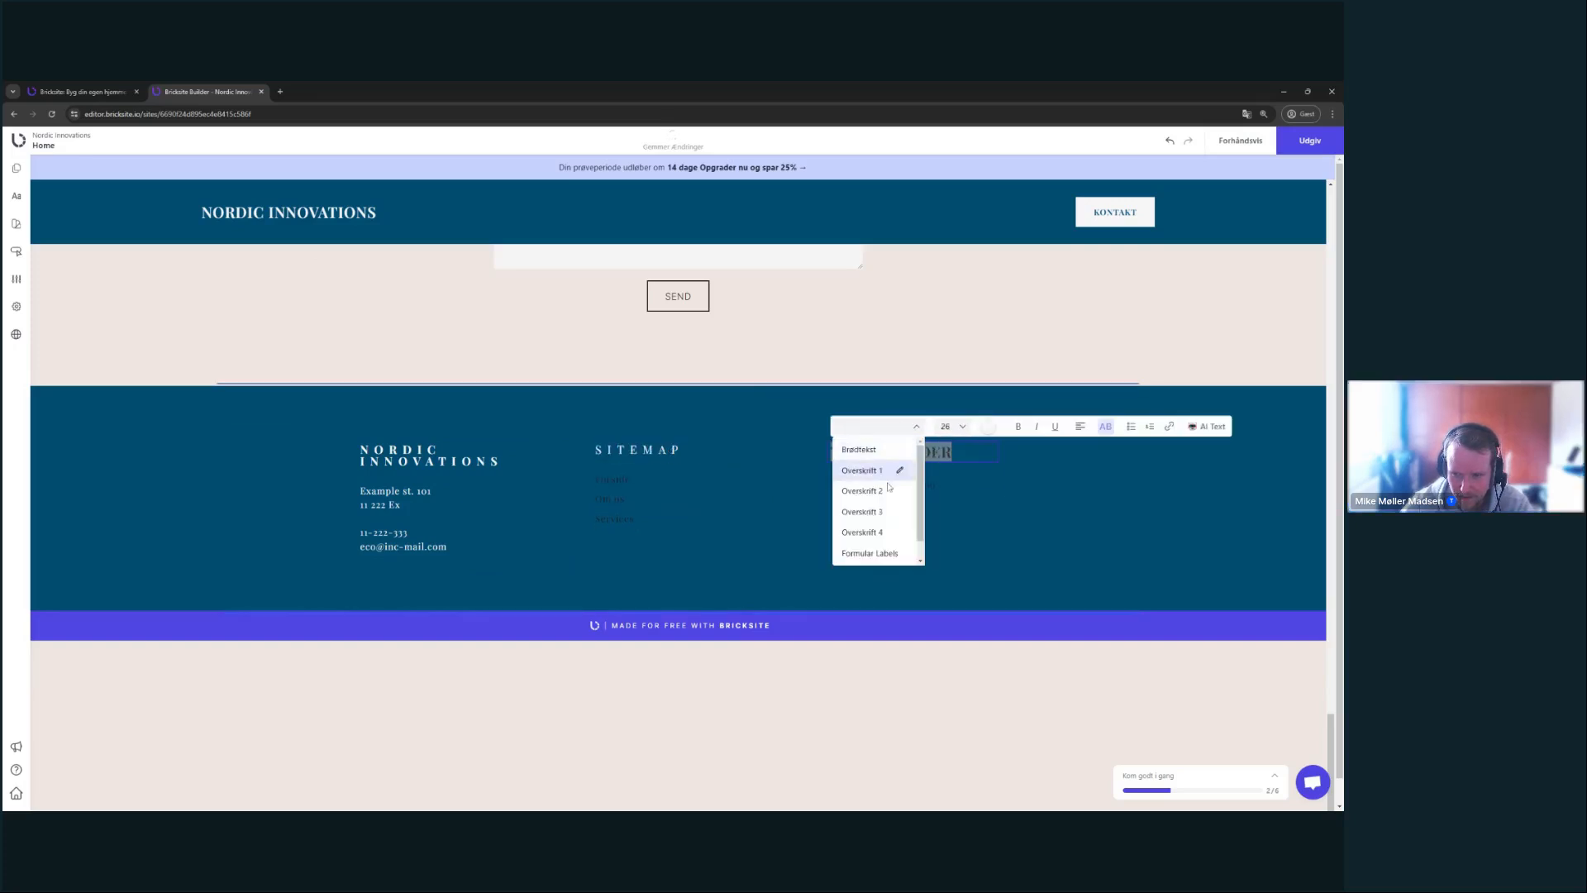
{"action": "left_click", "coordinate": [889, 511]}
{"action": "left_click", "coordinate": [951, 426]}
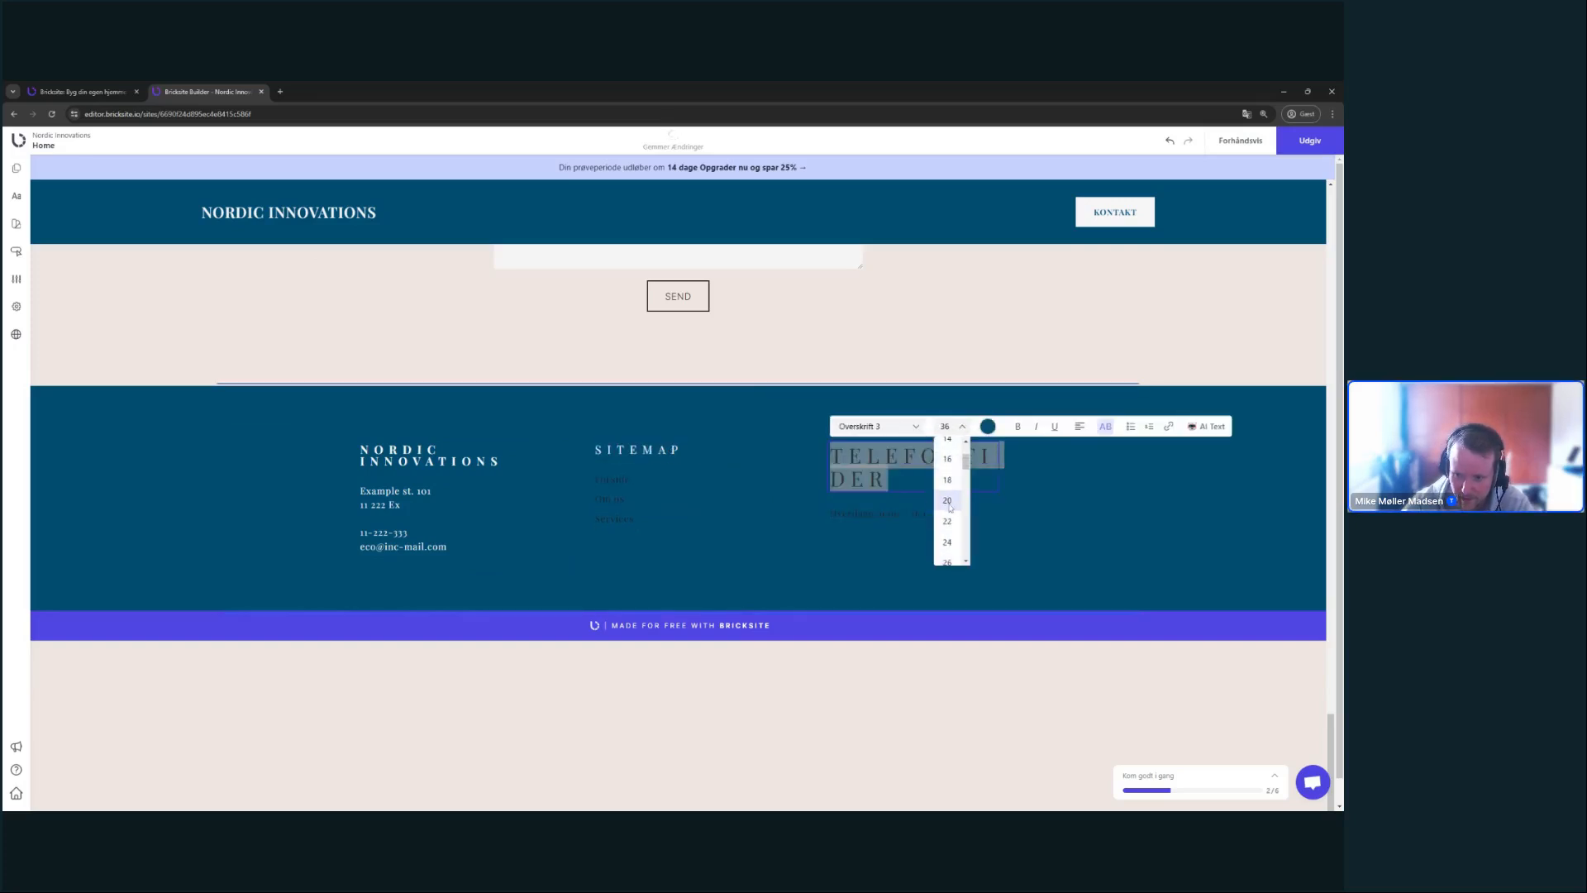
{"action": "left_click", "coordinate": [946, 496]}
{"action": "left_click", "coordinate": [987, 427]}
{"action": "left_click", "coordinate": [884, 508]}
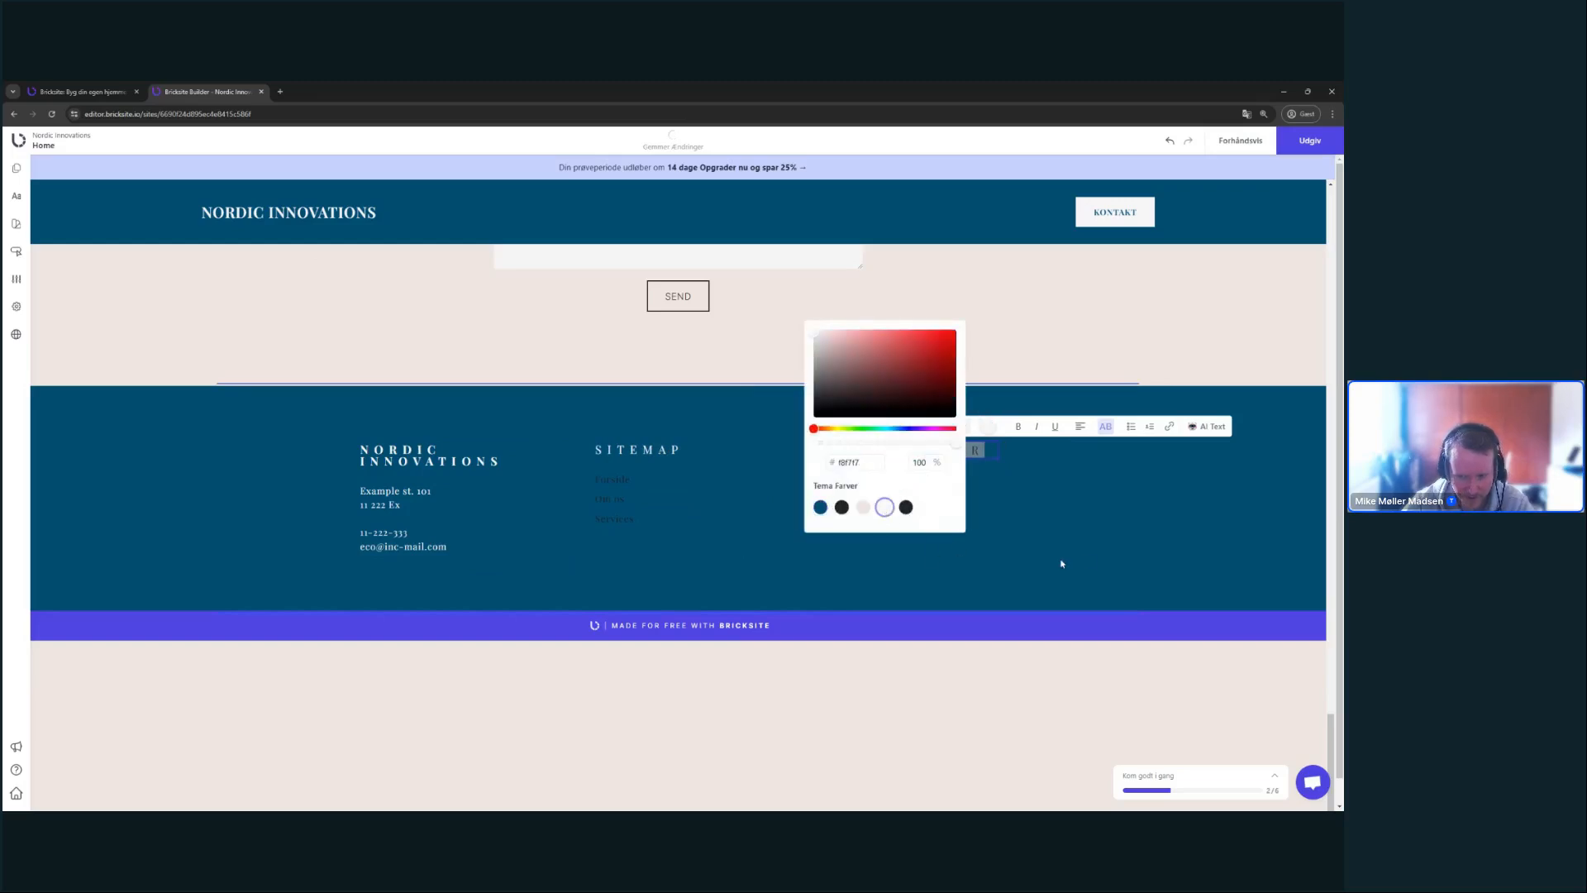
{"action": "left_click", "coordinate": [1075, 559]}
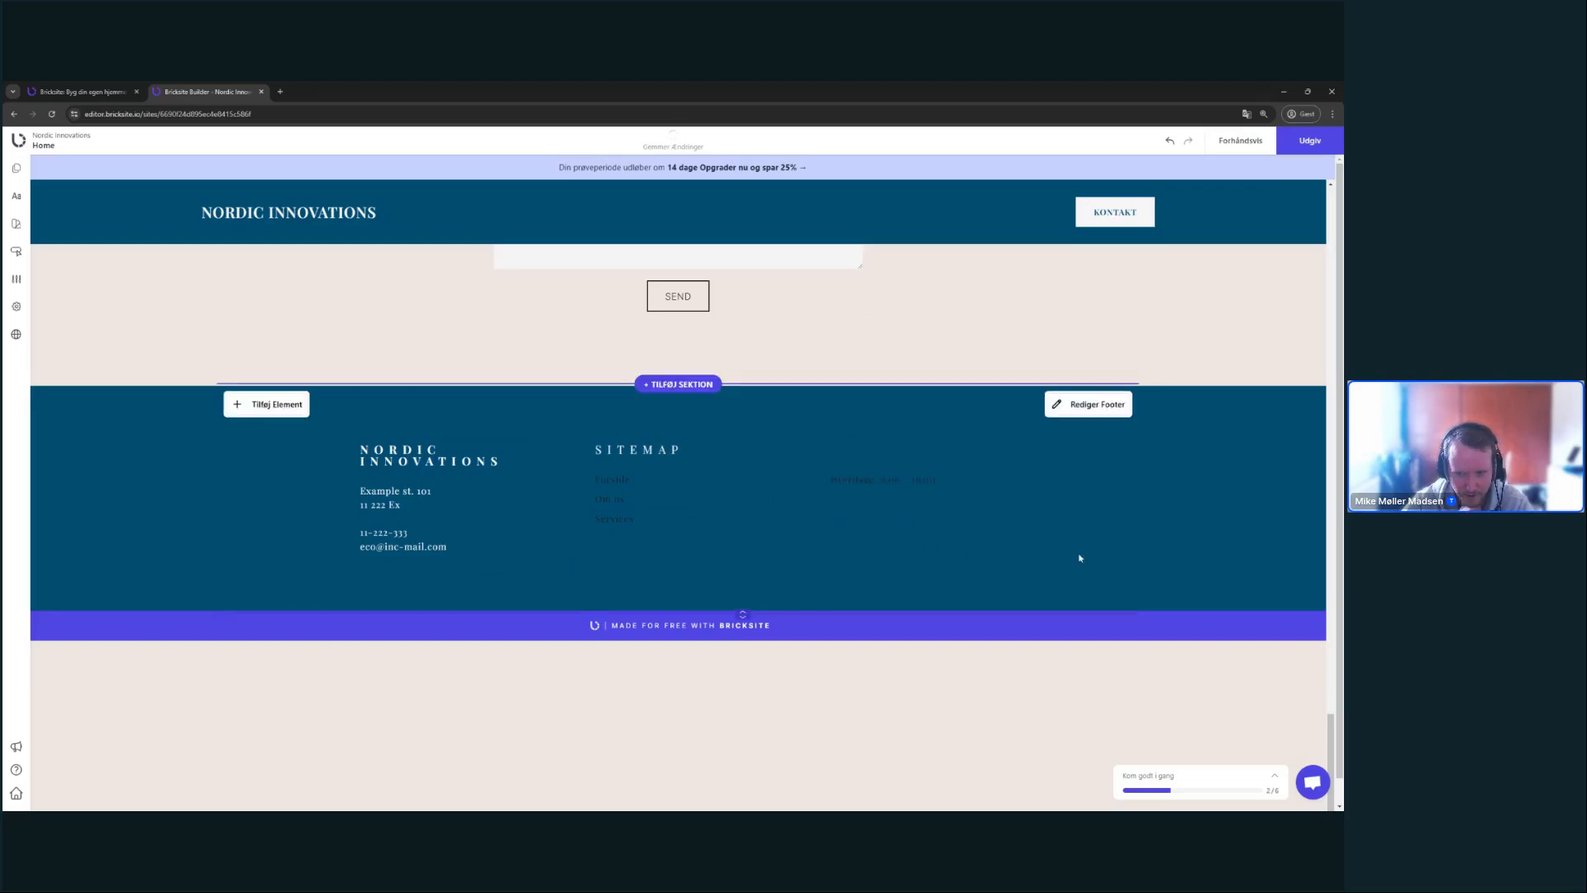
- Make the SITEMAP and TELEFONTIDER headings bold
{"action": "double_click", "coordinate": [653, 450]}
{"action": "key", "text": "ctrl+b"}
{"action": "double_click", "coordinate": [959, 451]}
{"action": "key", "text": "ctrl+b"}
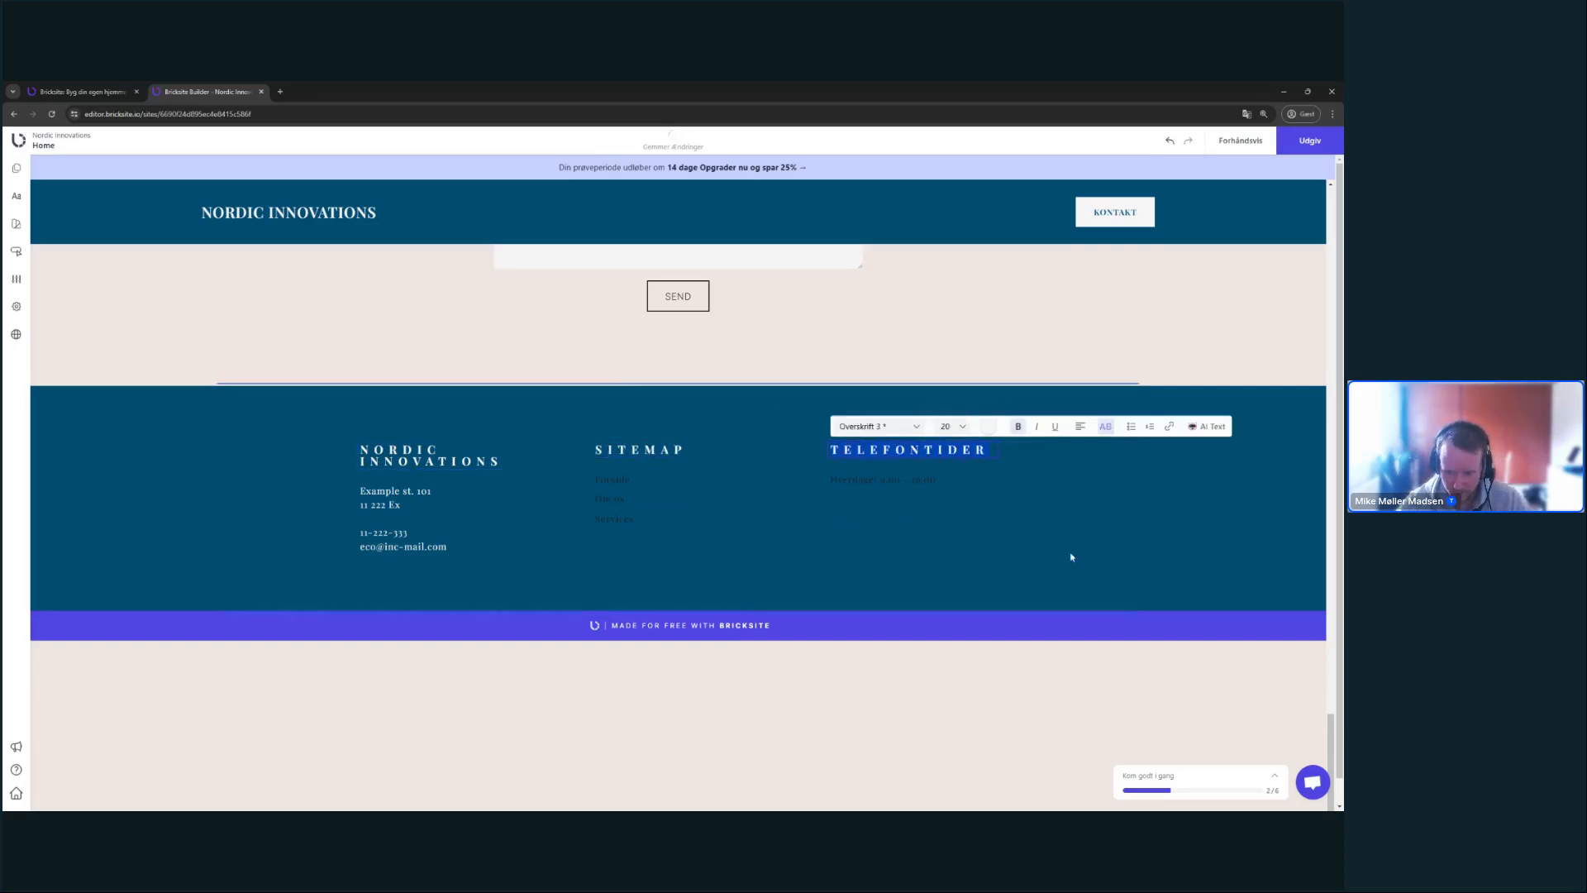
{"action": "left_click", "coordinate": [1070, 556]}
- Give the Forside, Om os and Services sitemap links the light text colour
{"action": "double_click", "coordinate": [629, 481]}
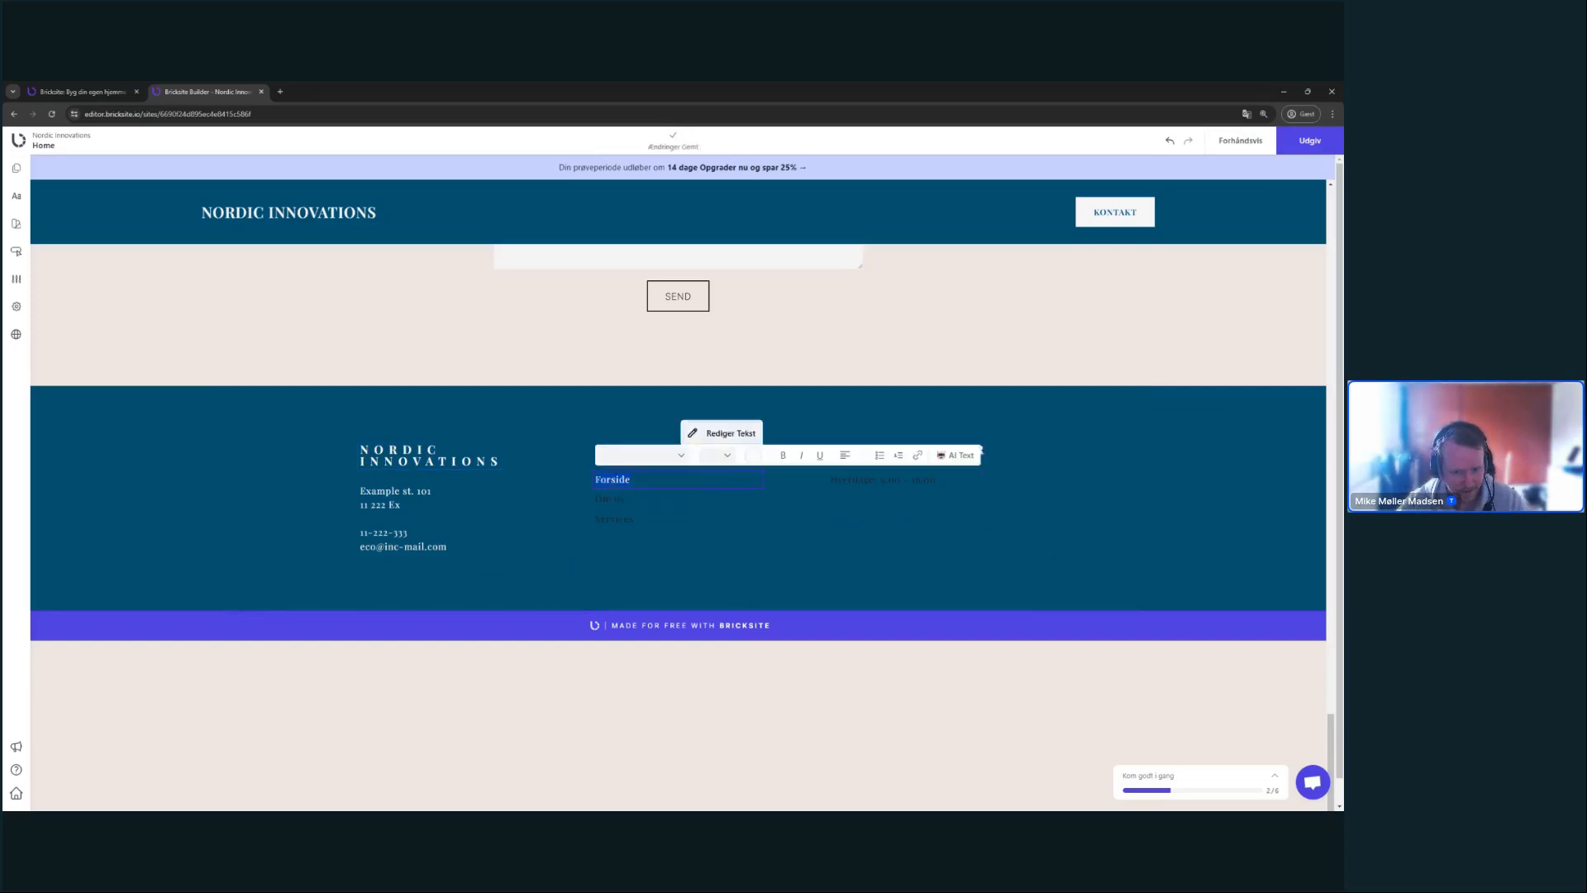
{"action": "left_click", "coordinate": [753, 455]}
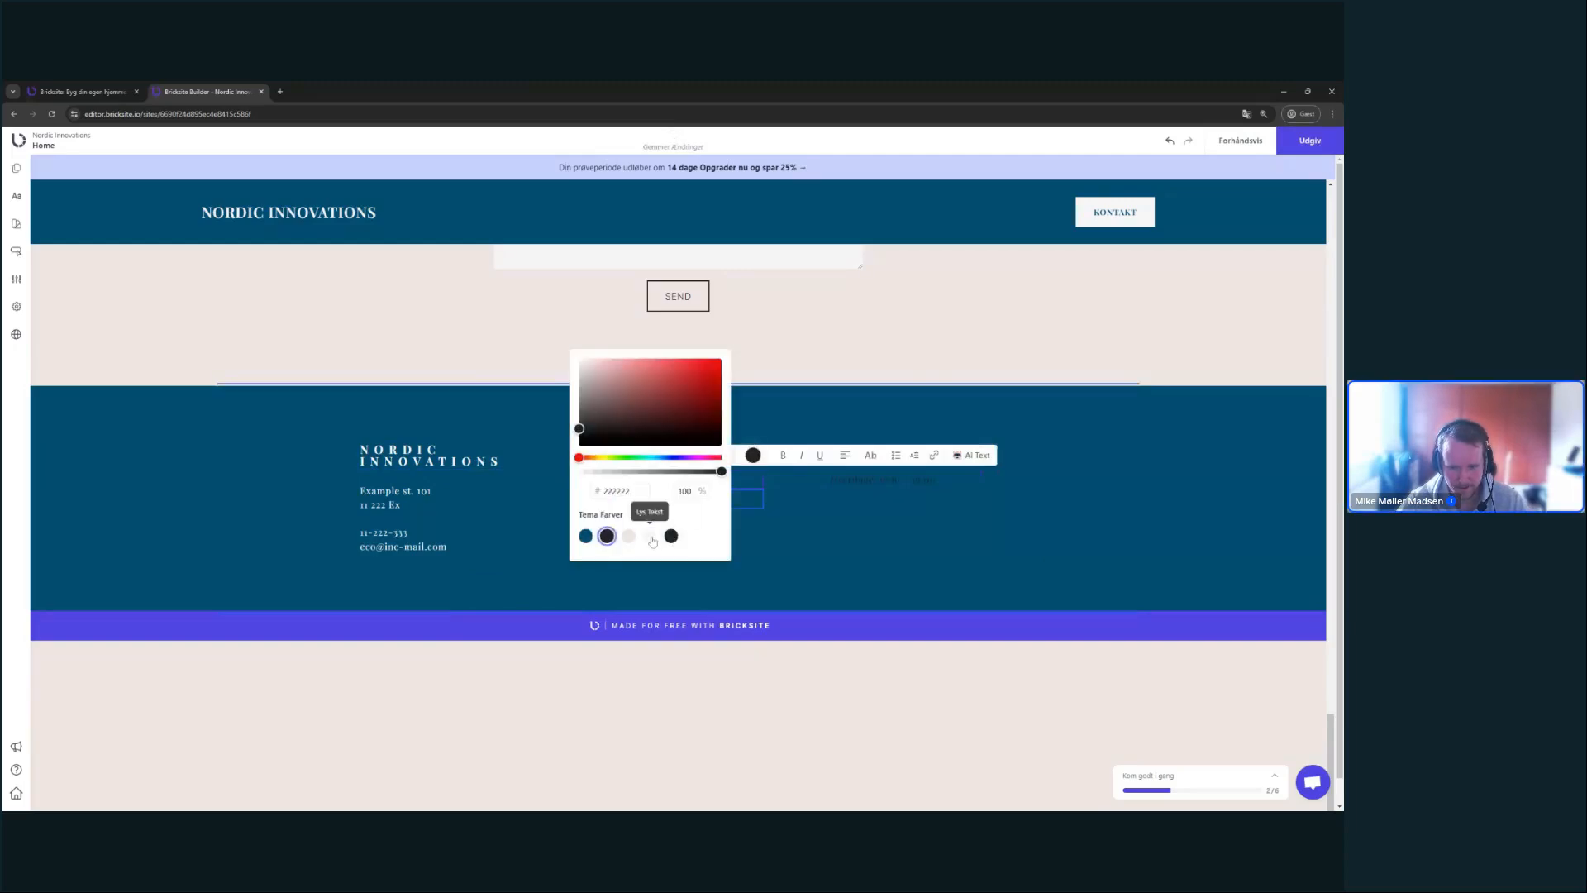
{"action": "left_click", "coordinate": [548, 498]}
{"action": "triple_click", "coordinate": [610, 499]}
{"action": "left_click", "coordinate": [752, 474]}
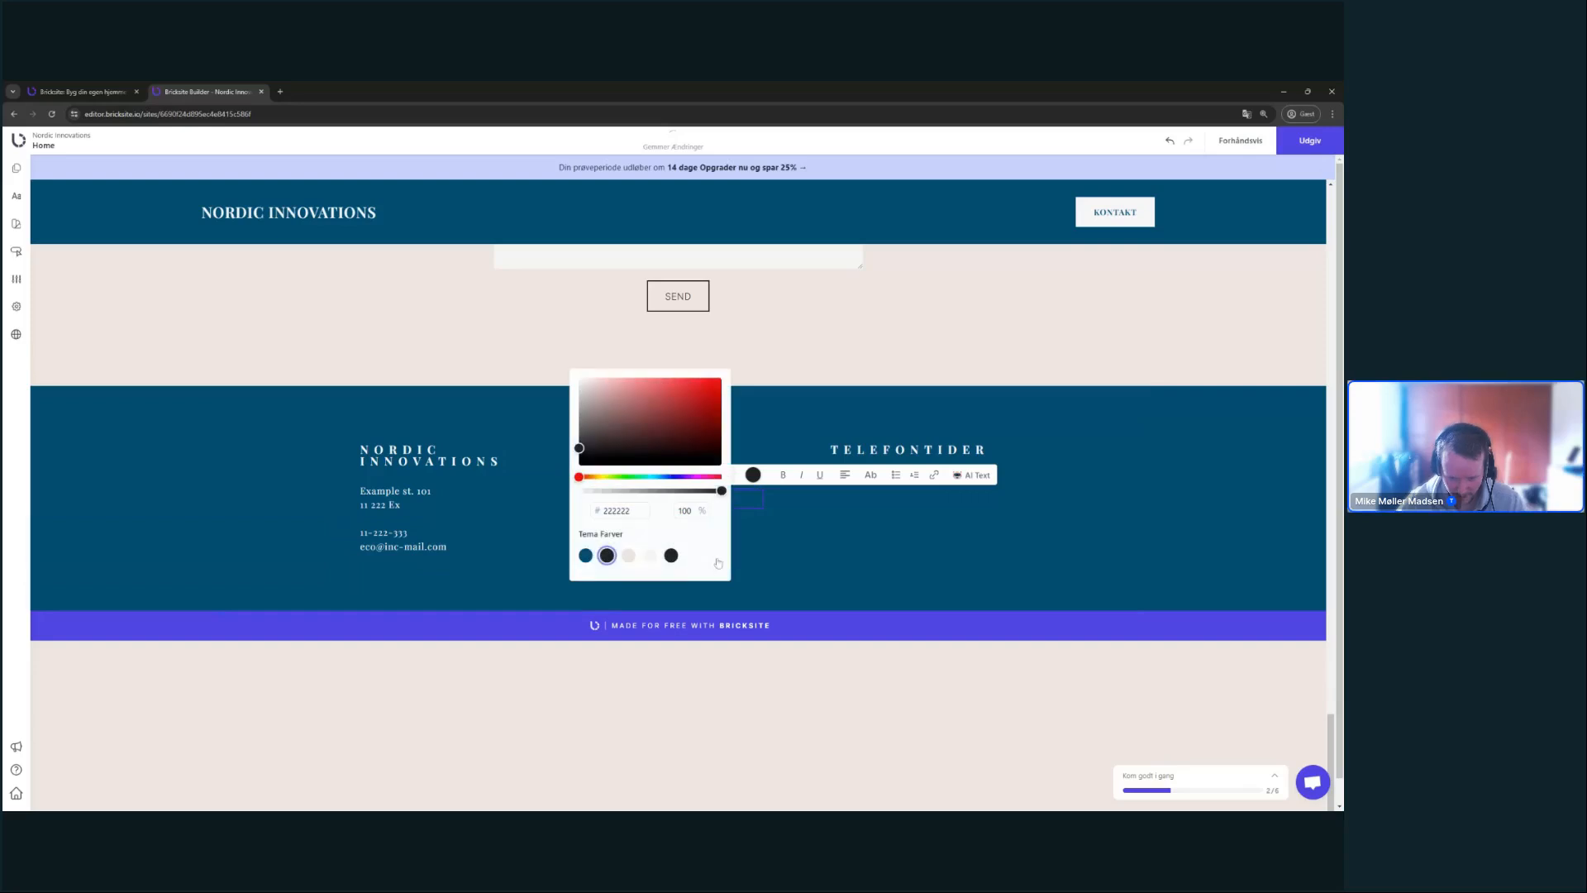
{"action": "left_click", "coordinate": [648, 559]}
{"action": "triple_click", "coordinate": [612, 518]}
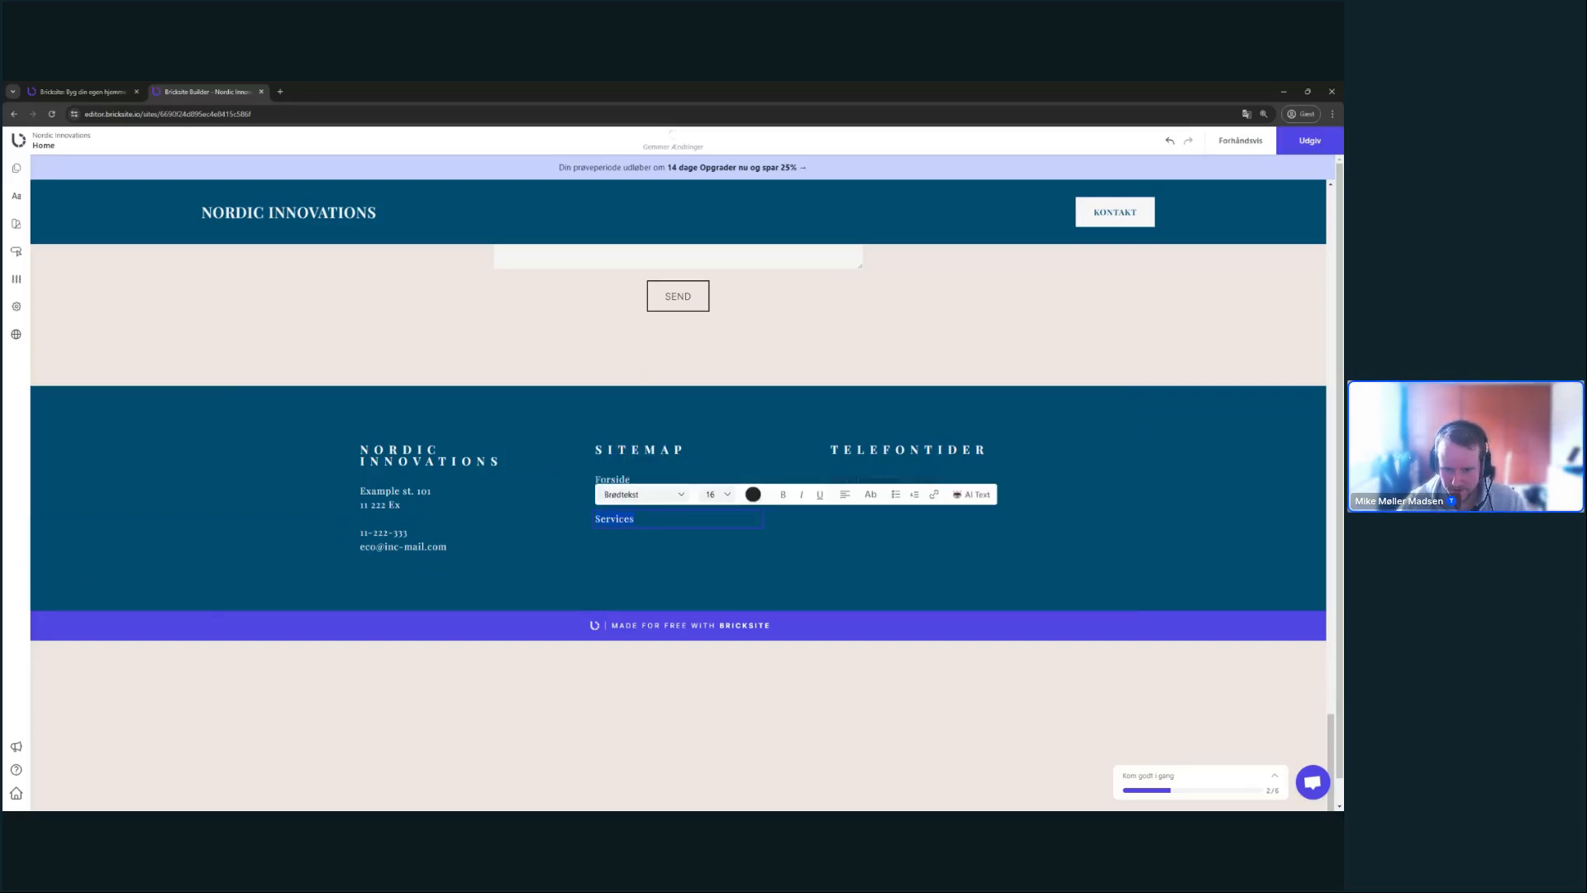
{"action": "left_click", "coordinate": [753, 495]}
{"action": "left_click", "coordinate": [653, 577]}
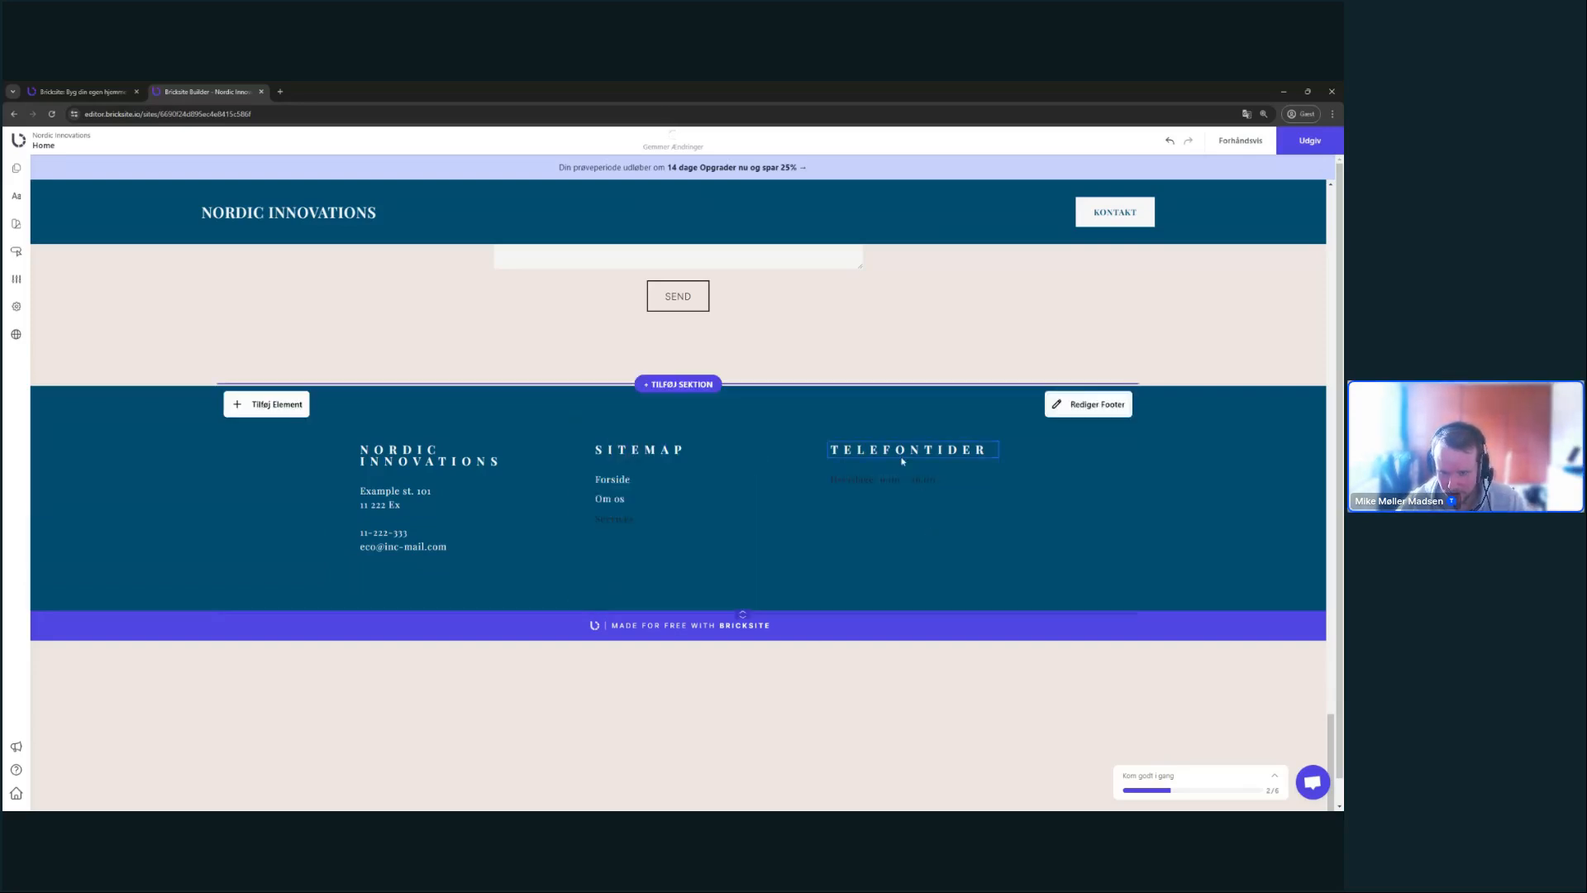
- Give the 'Hverdage: 9.00 - 16.00' phone hours line the light text colour
{"action": "left_click", "coordinate": [893, 482]}
{"action": "triple_click", "coordinate": [893, 482]}
{"action": "left_click", "coordinate": [984, 454]}
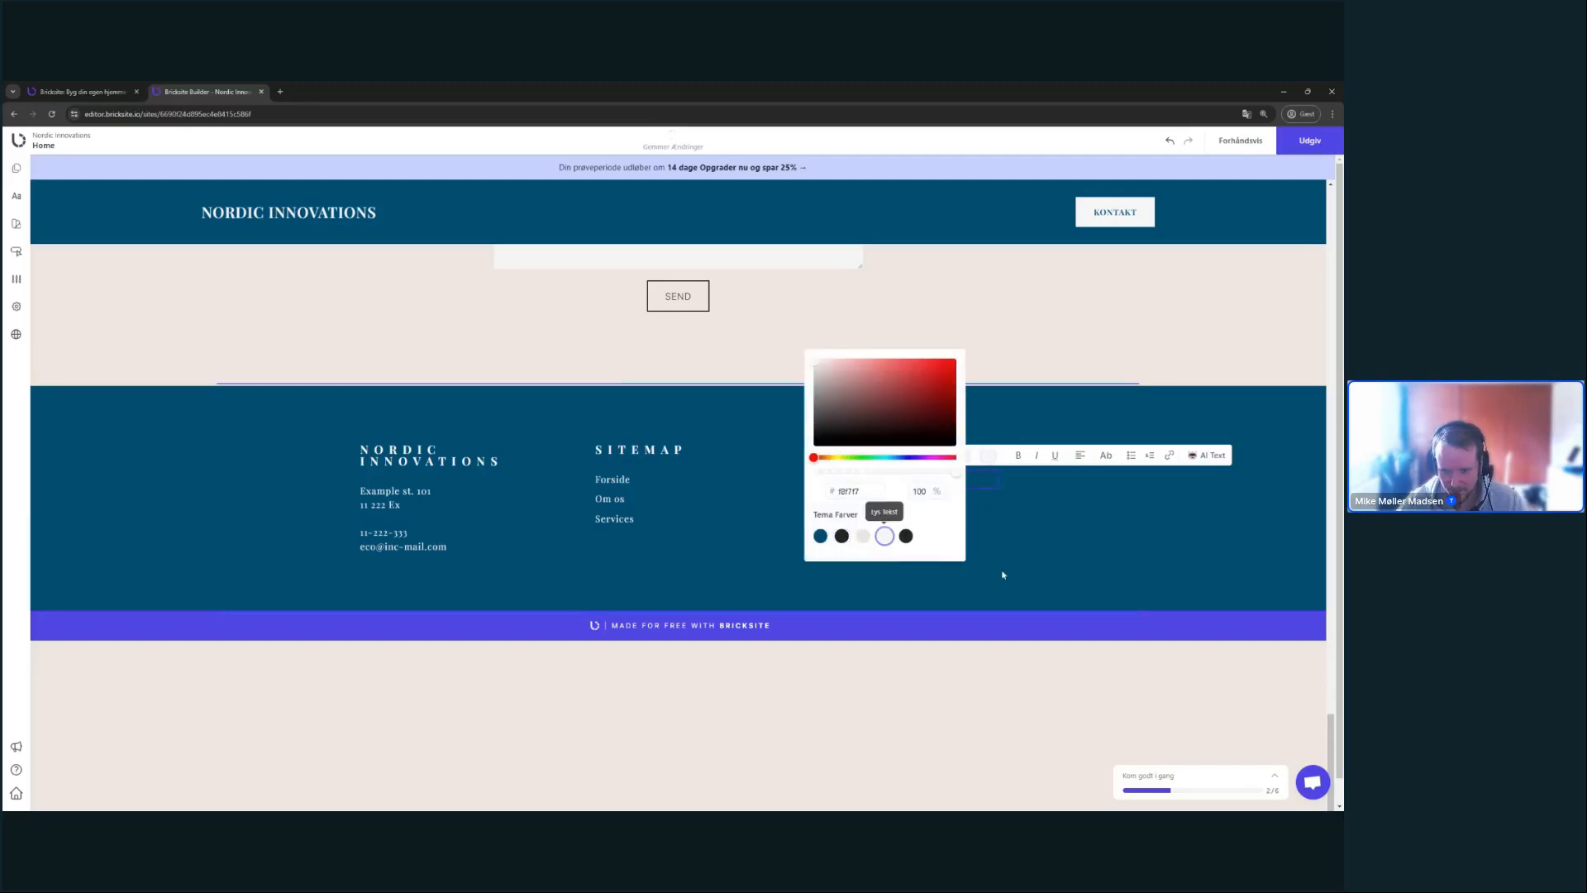
{"action": "left_click", "coordinate": [884, 538]}
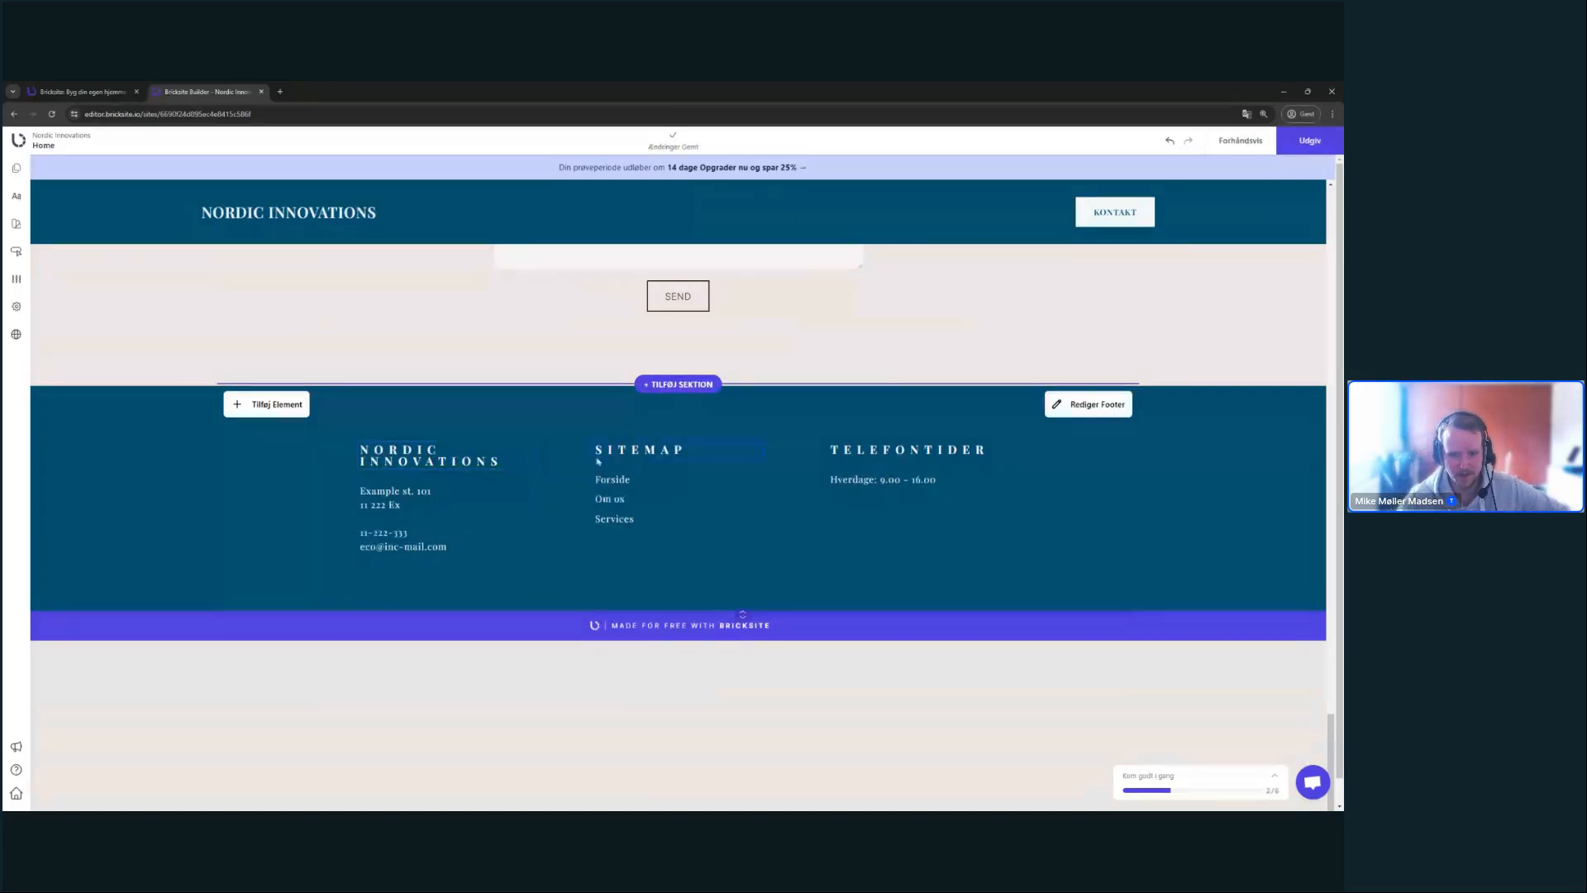
{"action": "scroll", "coordinate": [578, 484], "scroll_direction": "up", "scroll_amount": 15}
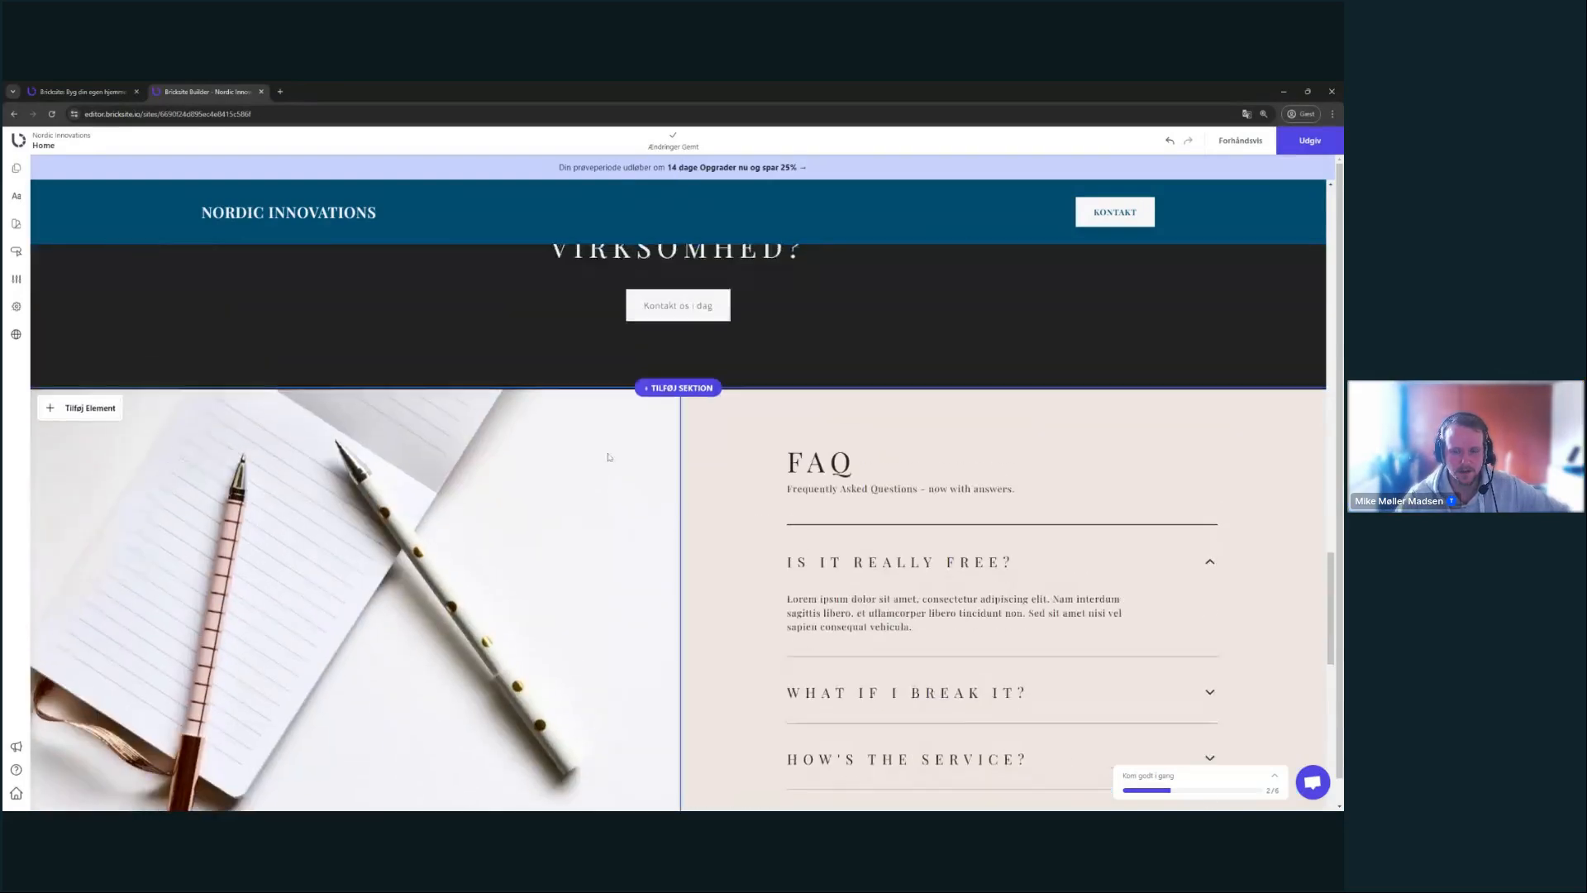
{"action": "scroll", "coordinate": [614, 461], "scroll_direction": "up", "scroll_amount": 10}
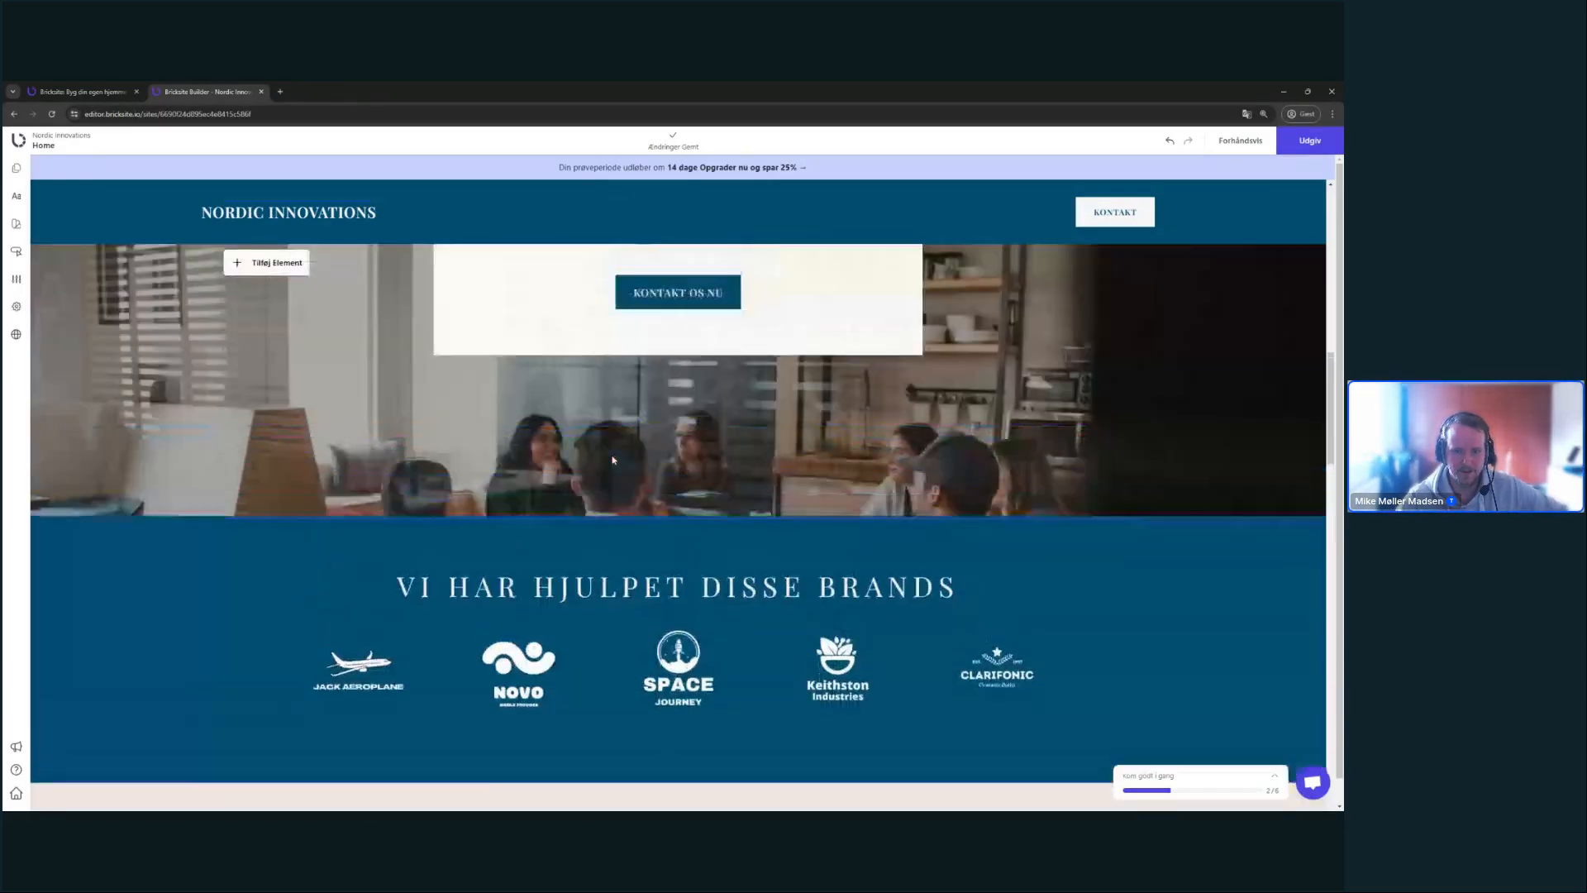
{"action": "scroll", "coordinate": [614, 461], "scroll_direction": "up", "scroll_amount": 5}
{"action": "scroll", "coordinate": [884, 616], "scroll_direction": "down", "scroll_amount": 20}
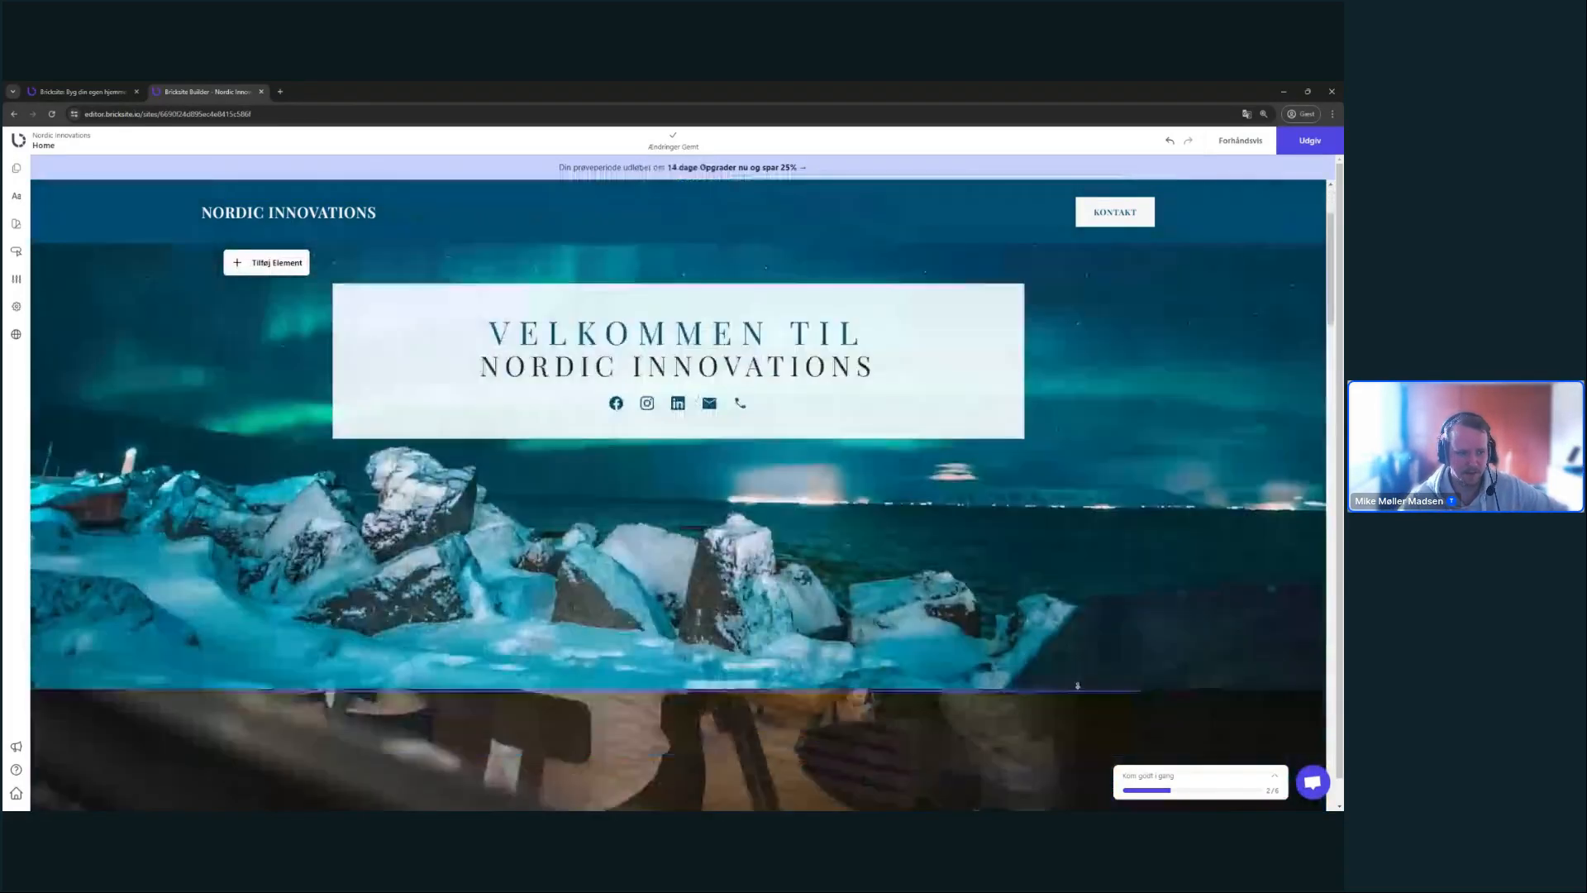
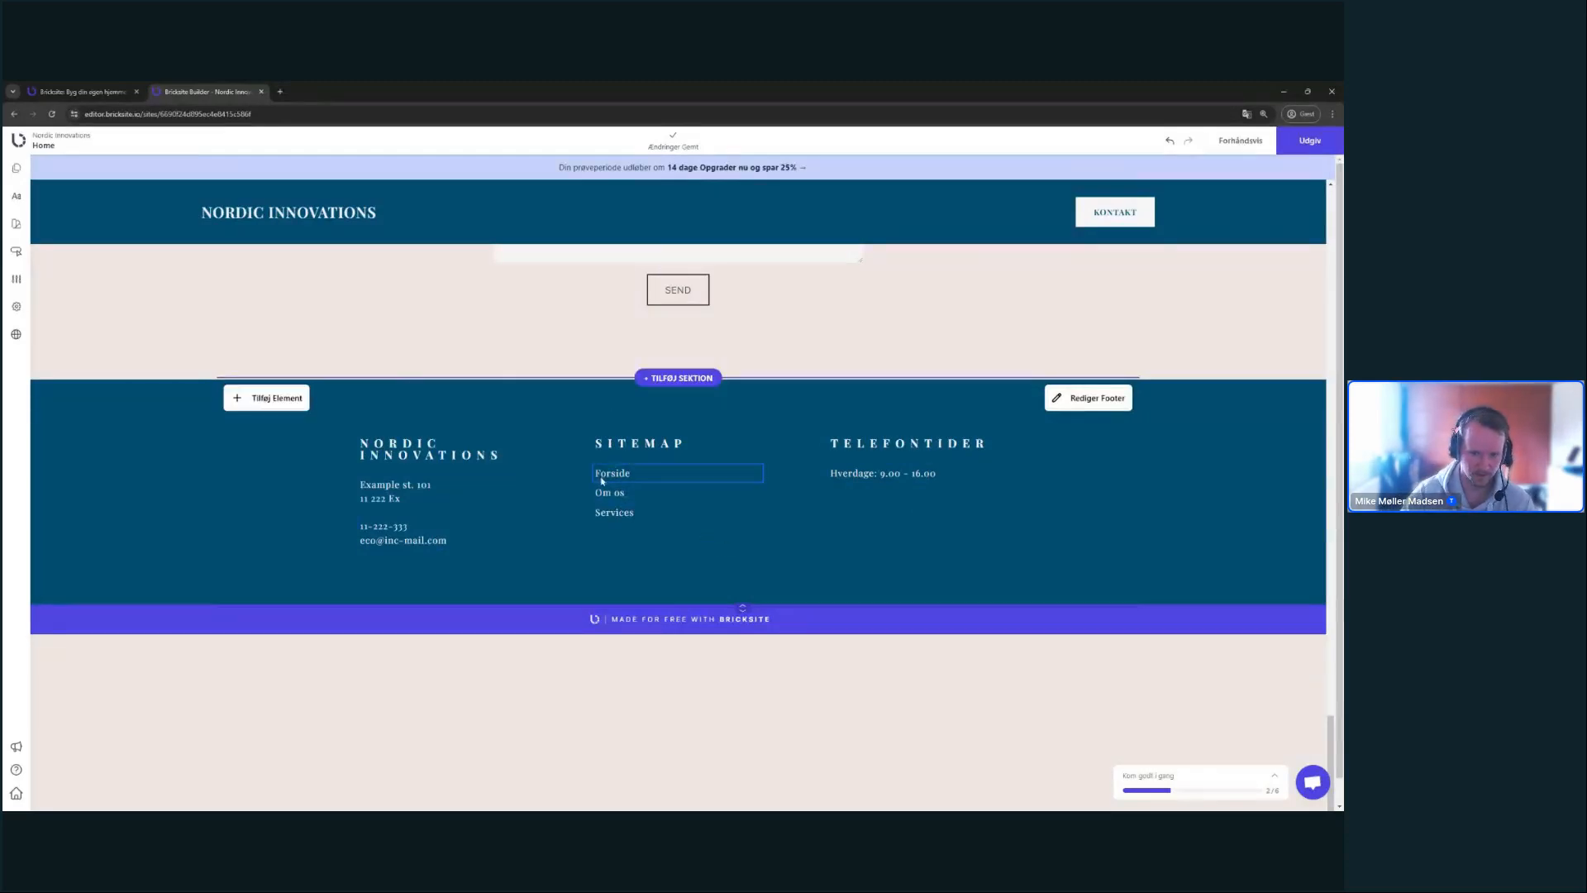
- Try a fourth footer column with copied NORDIC INNOVATIONS heading and Forside link, then delete it
{"action": "left_click", "coordinate": [436, 456]}
{"action": "left_click", "coordinate": [456, 417]}
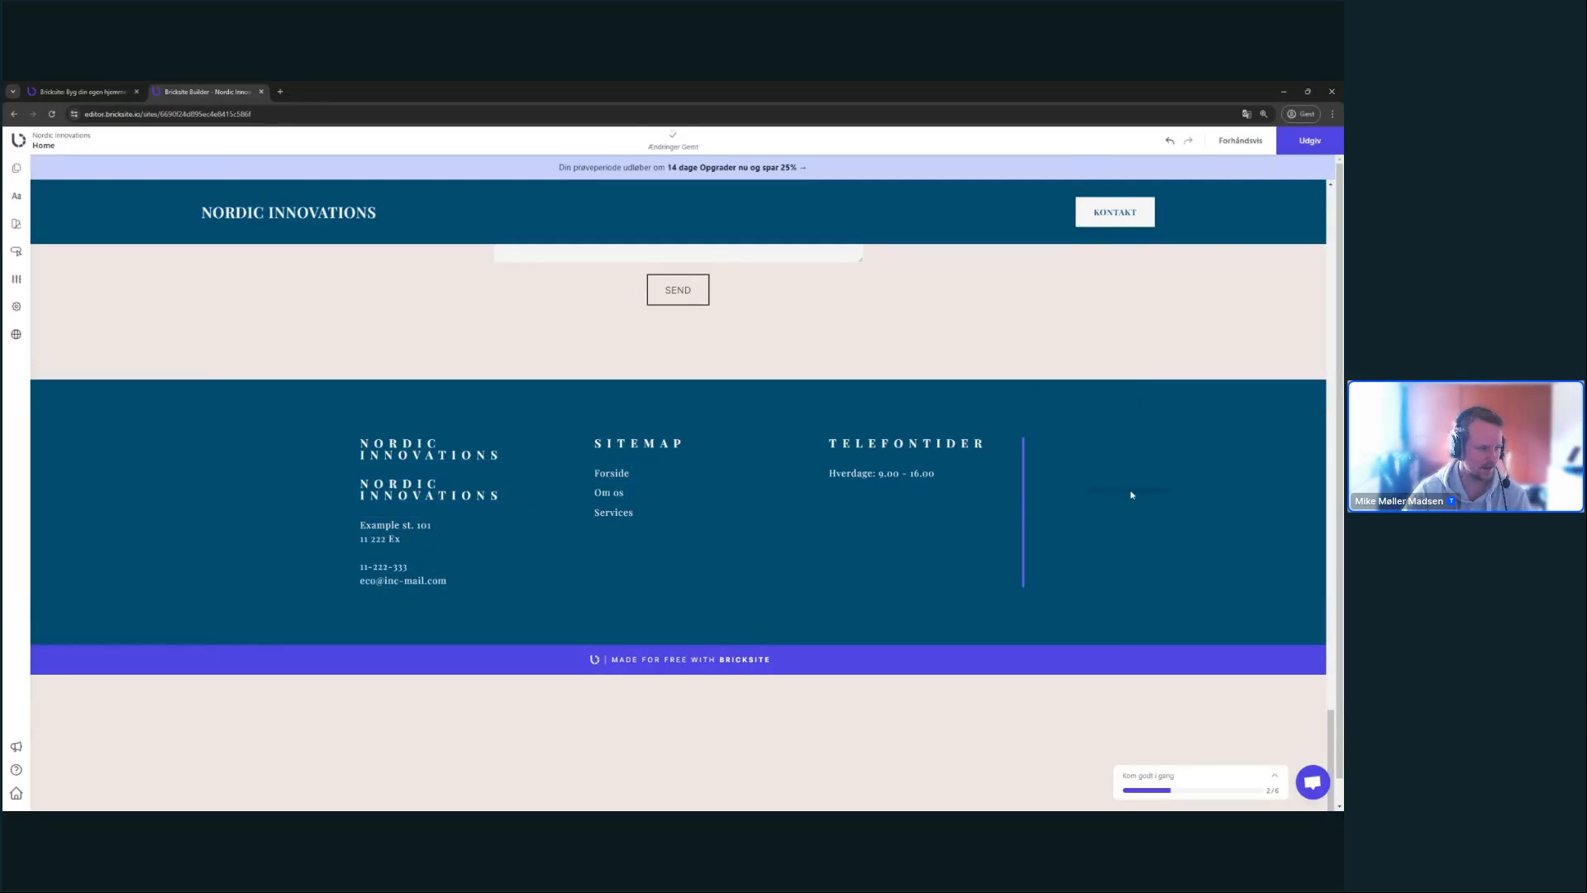
{"action": "left_click_drag", "start_coordinate": [1131, 494], "coordinate": [446, 487]}
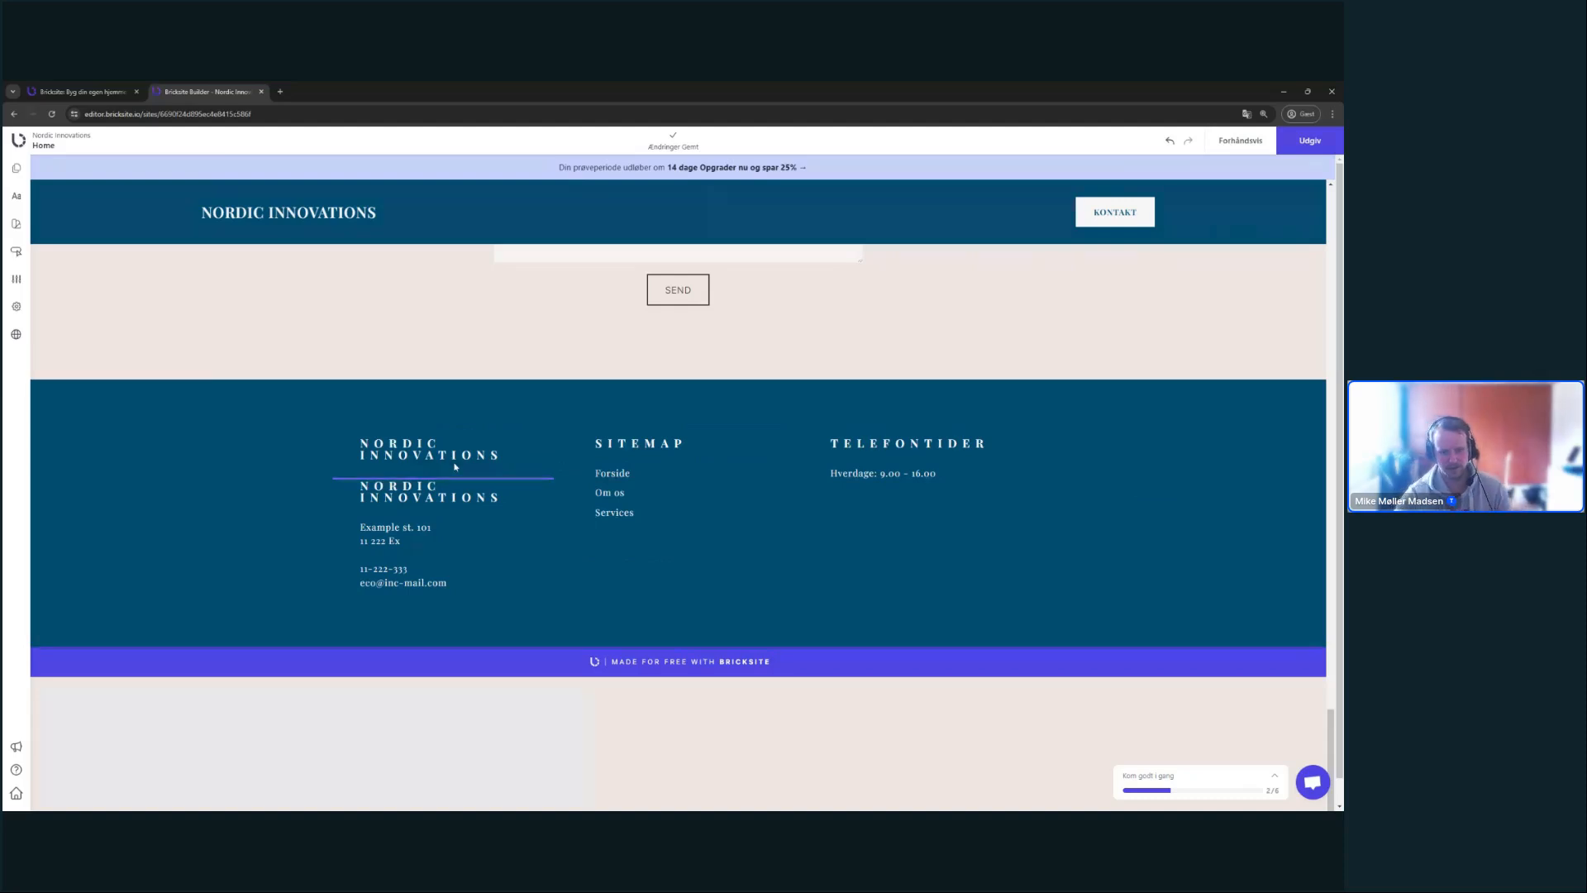
{"action": "left_click_drag", "start_coordinate": [466, 477], "coordinate": [1061, 502]}
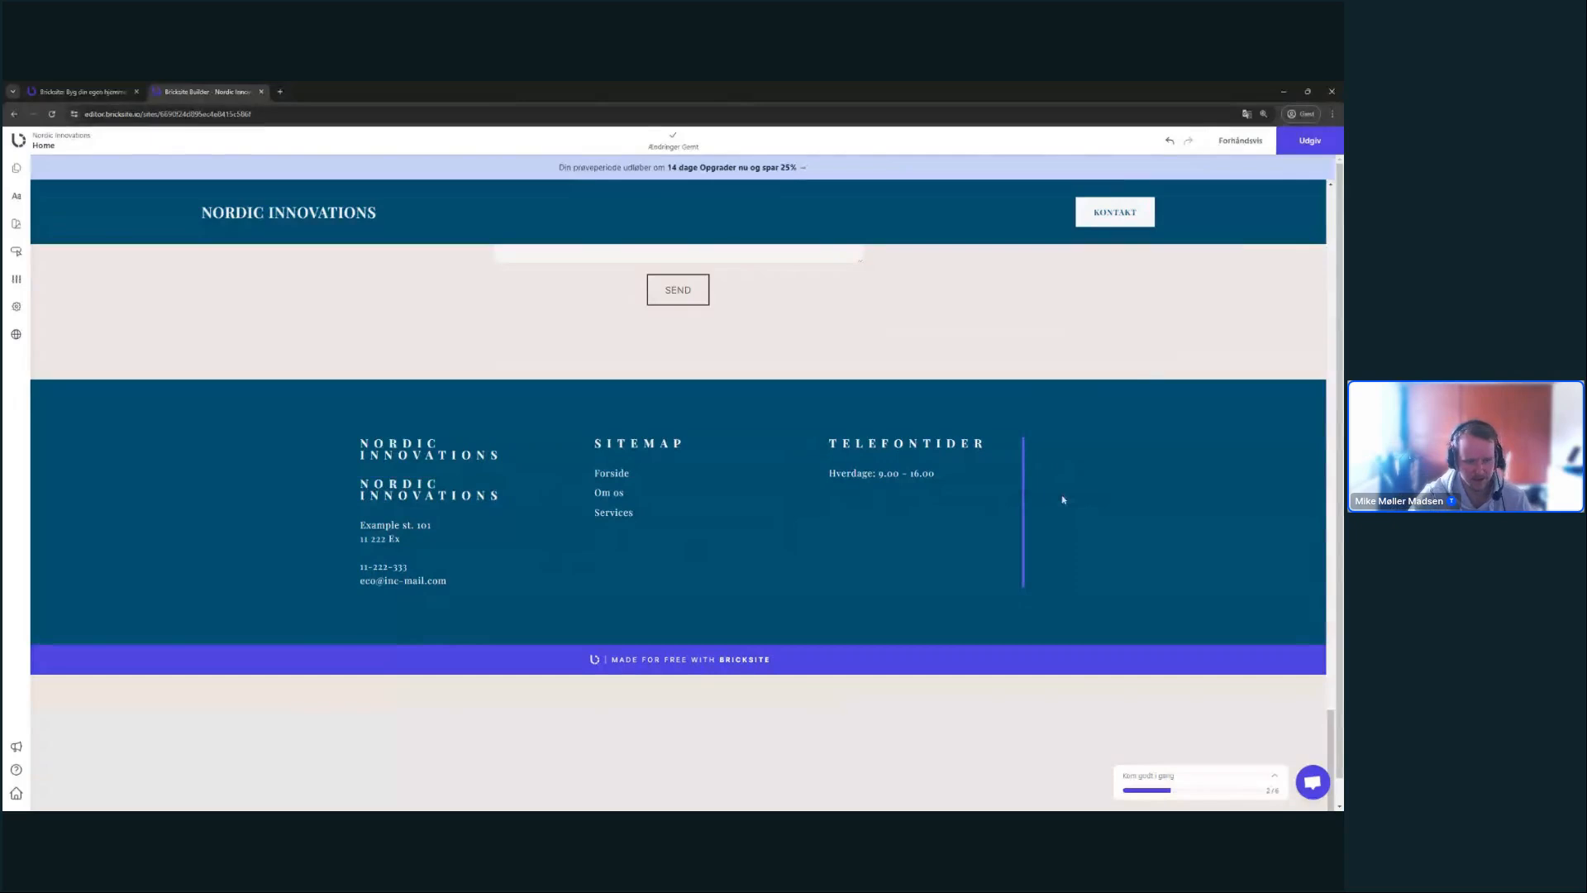
{"action": "left_click_drag", "start_coordinate": [1061, 503], "coordinate": [1062, 499]}
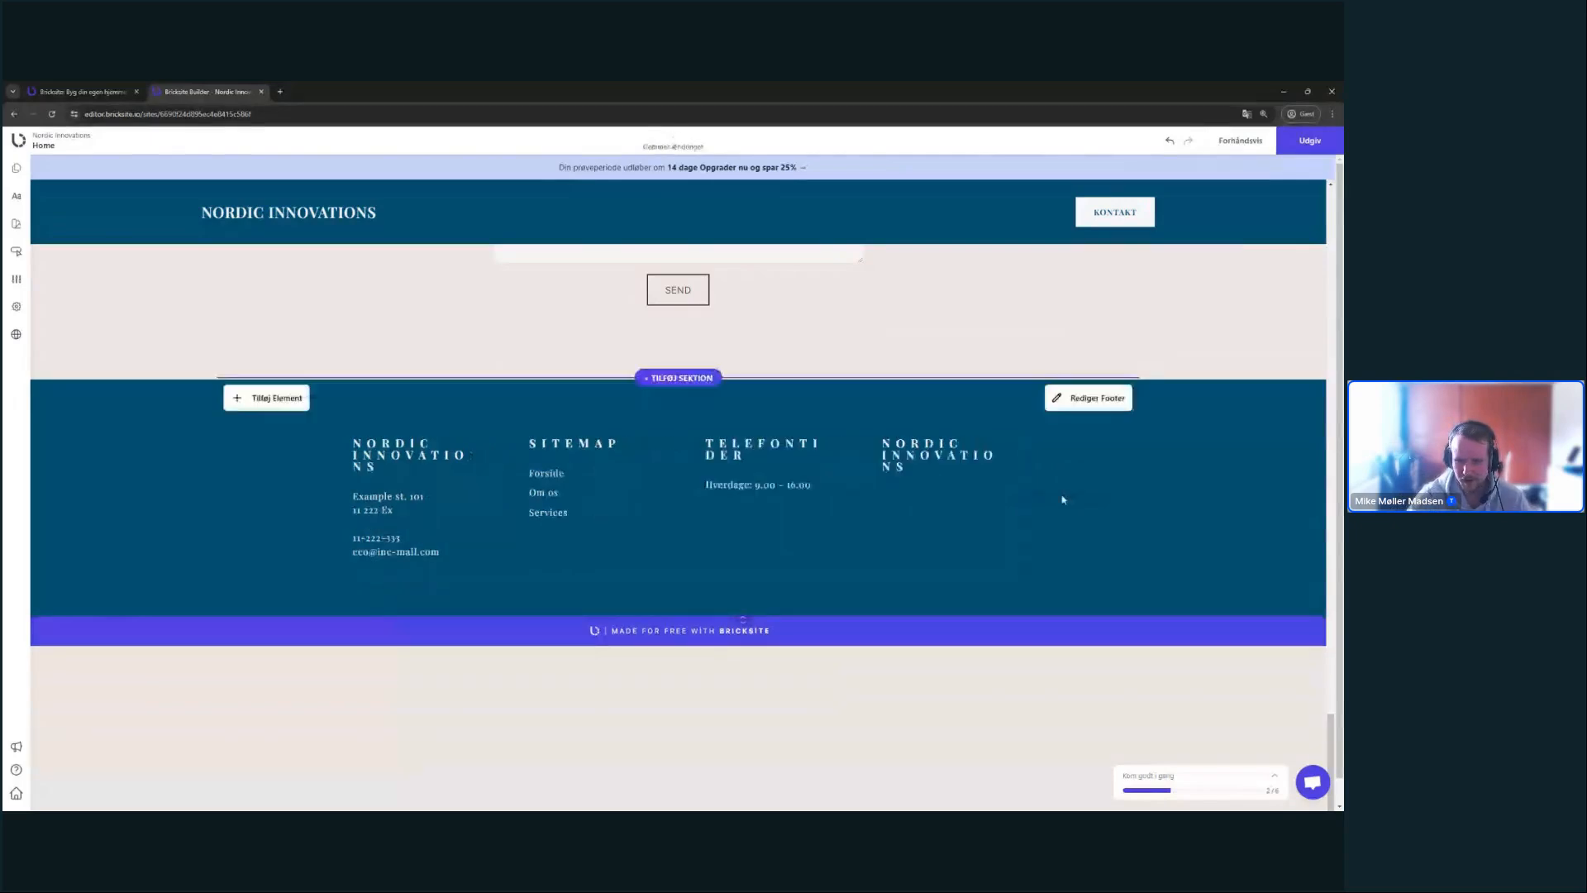
{"action": "left_click", "coordinate": [556, 484]}
{"action": "left_click", "coordinate": [582, 446]}
{"action": "left_click_drag", "start_coordinate": [574, 492], "coordinate": [1033, 496]}
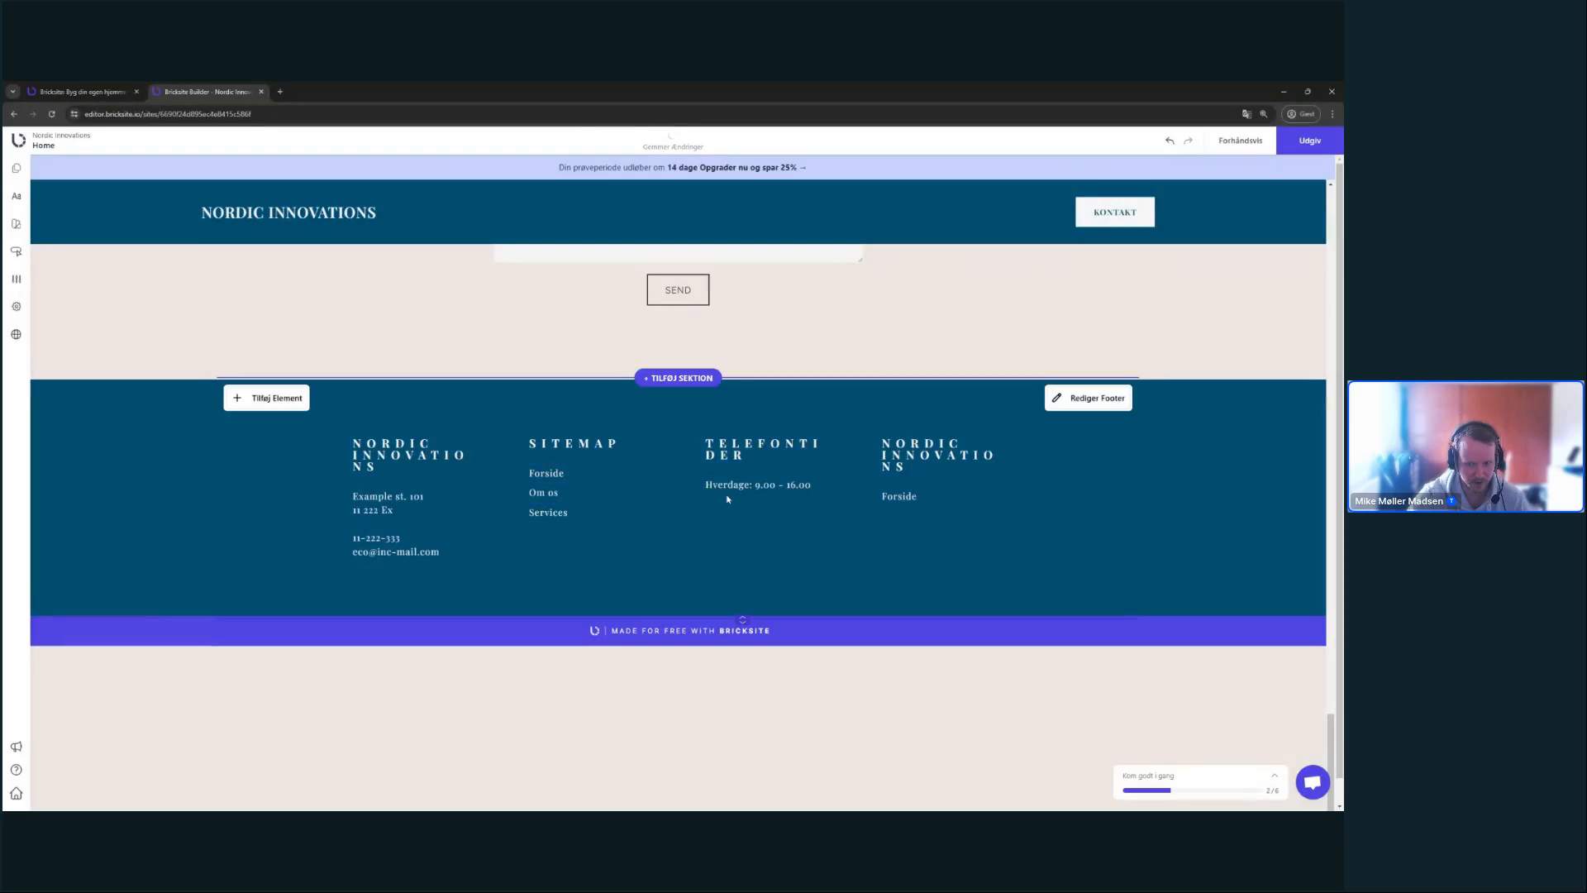
{"action": "left_click", "coordinate": [900, 496]}
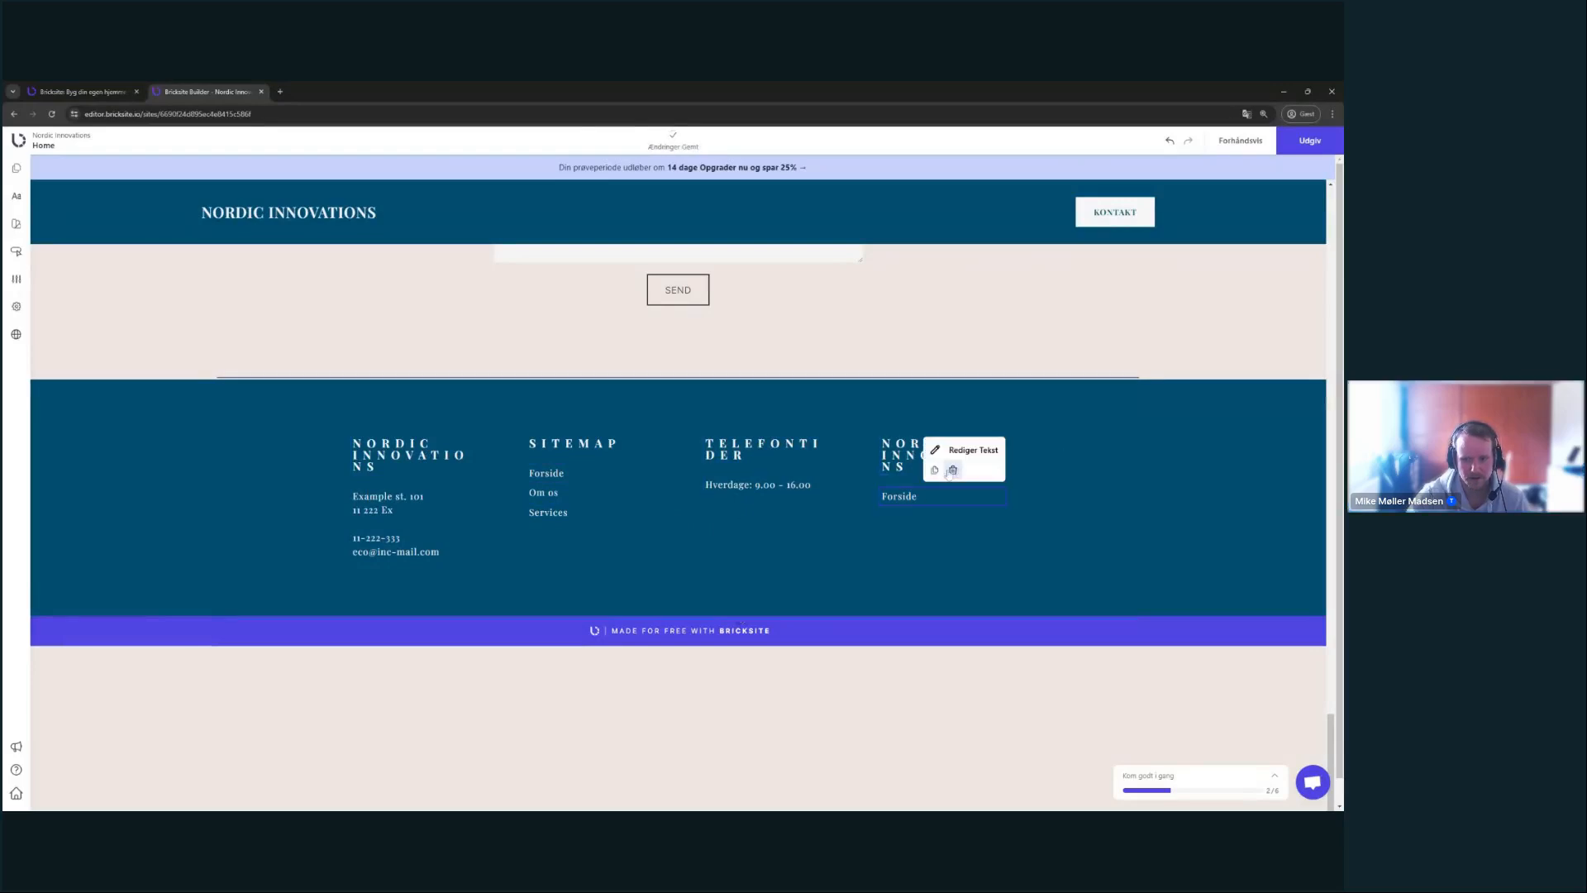
{"action": "left_click", "coordinate": [952, 469]}
{"action": "left_click", "coordinate": [950, 459]}
{"action": "left_click", "coordinate": [956, 427]}
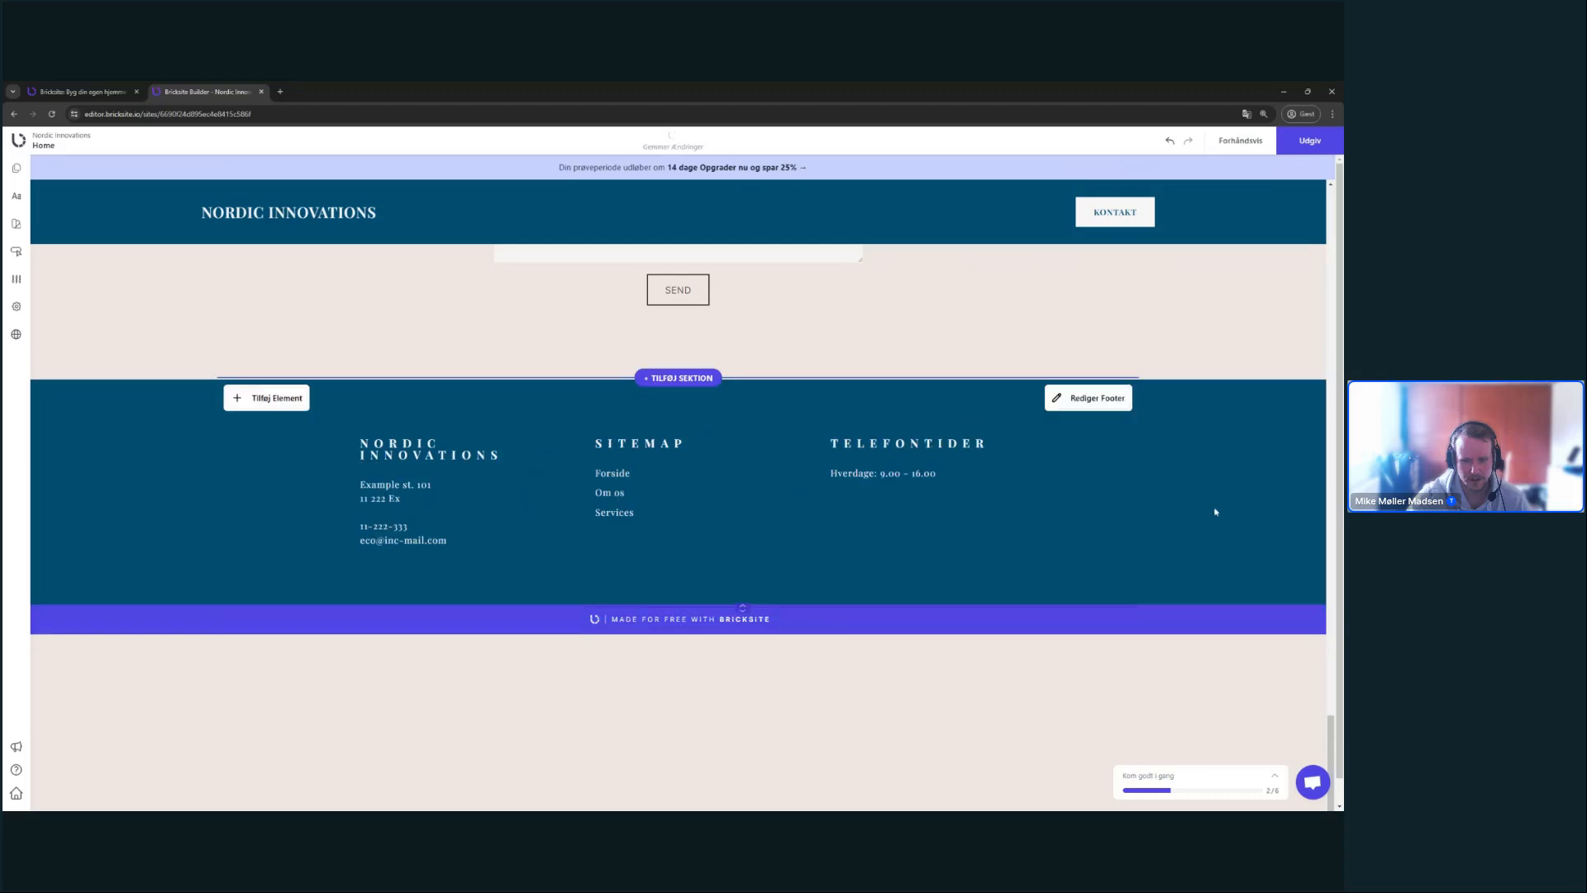
- Try different footer column alignments, leaving the columns aligned to the top
{"action": "left_click", "coordinate": [1089, 397]}
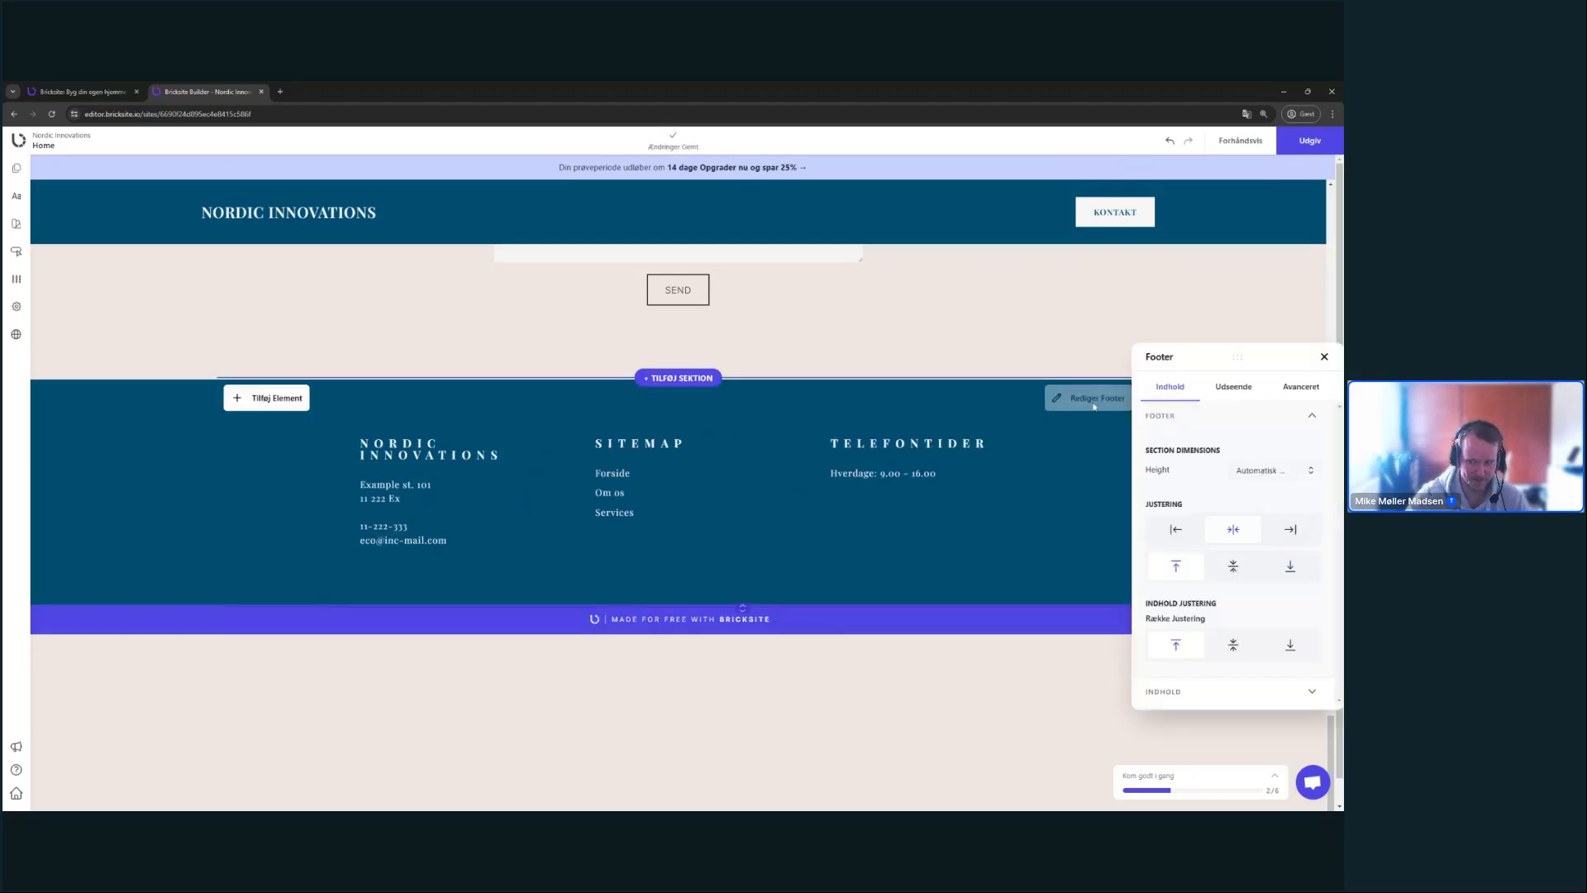
{"action": "left_click", "coordinate": [1233, 565]}
{"action": "left_click", "coordinate": [1290, 566]}
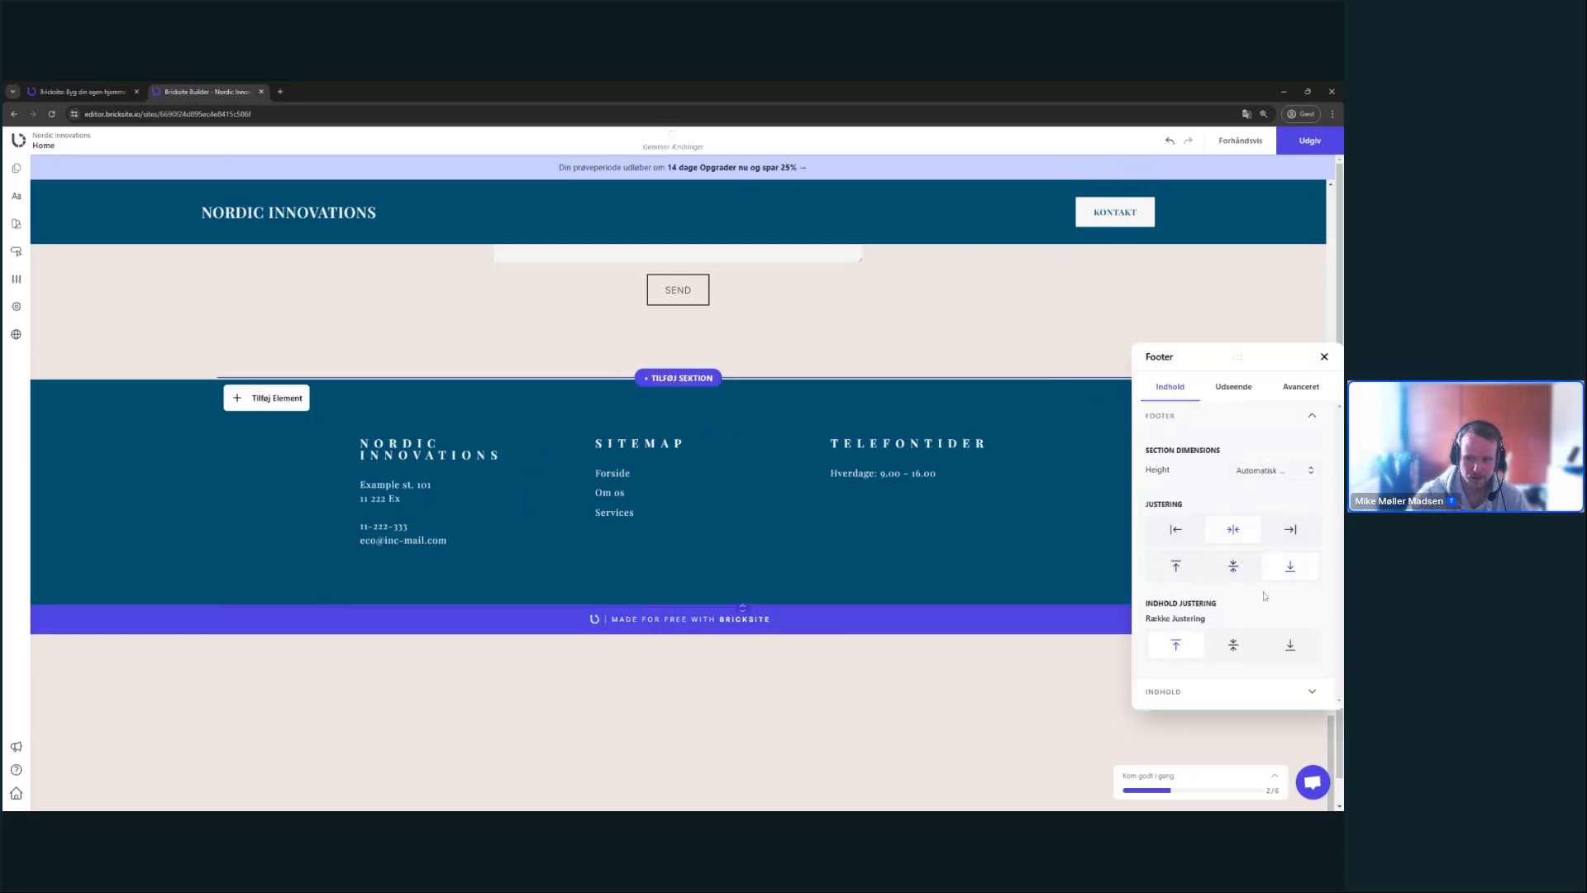
{"action": "left_click", "coordinate": [1234, 644]}
{"action": "left_click", "coordinate": [1292, 647]}
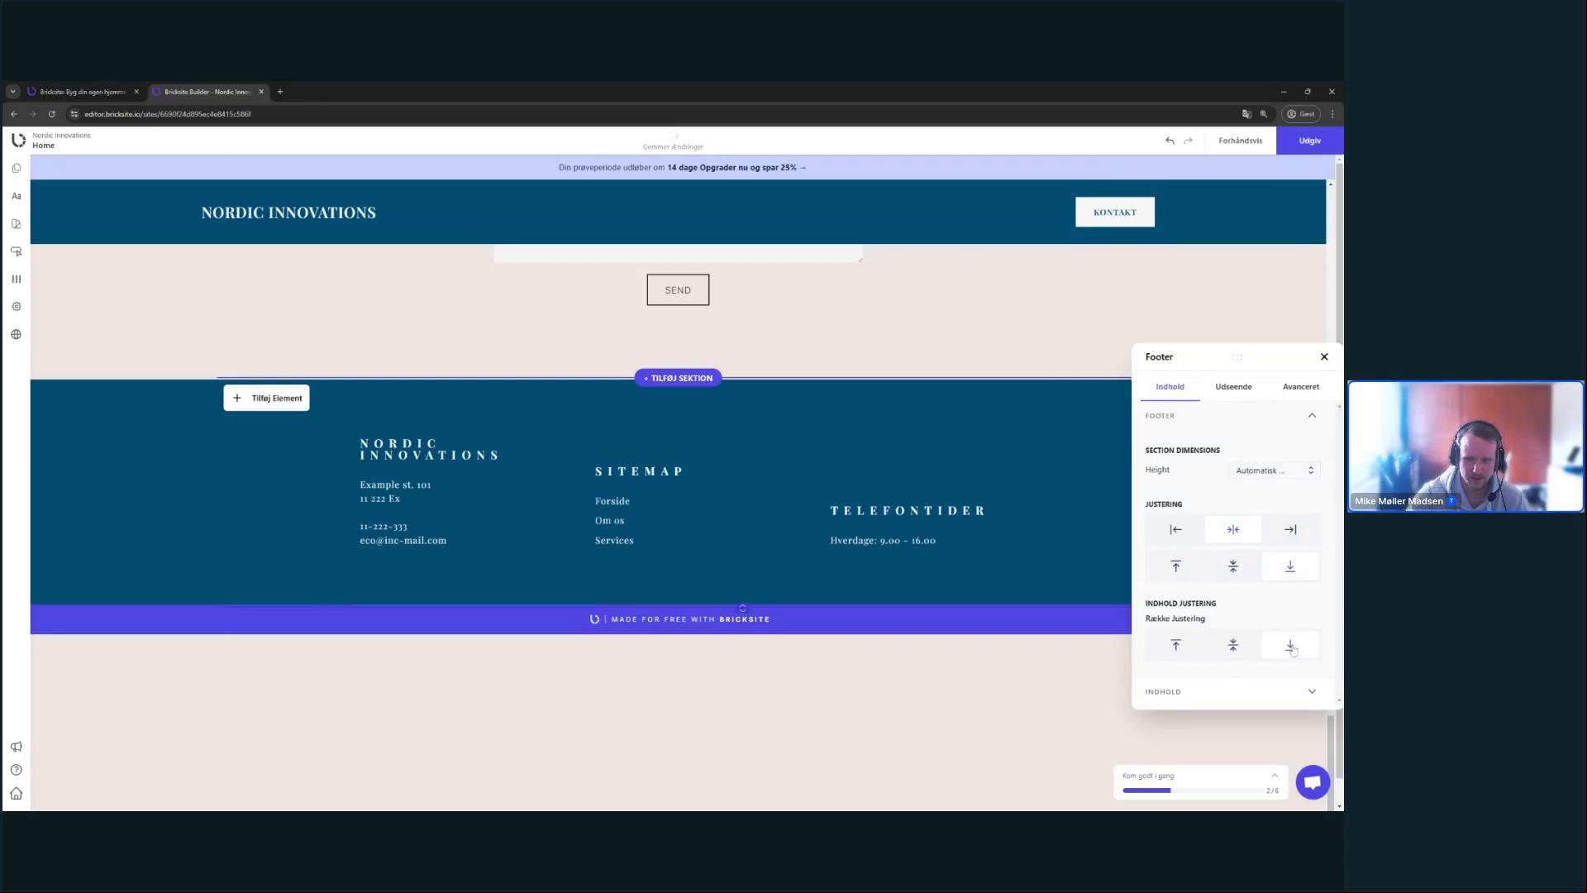
{"action": "left_click", "coordinate": [1187, 650]}
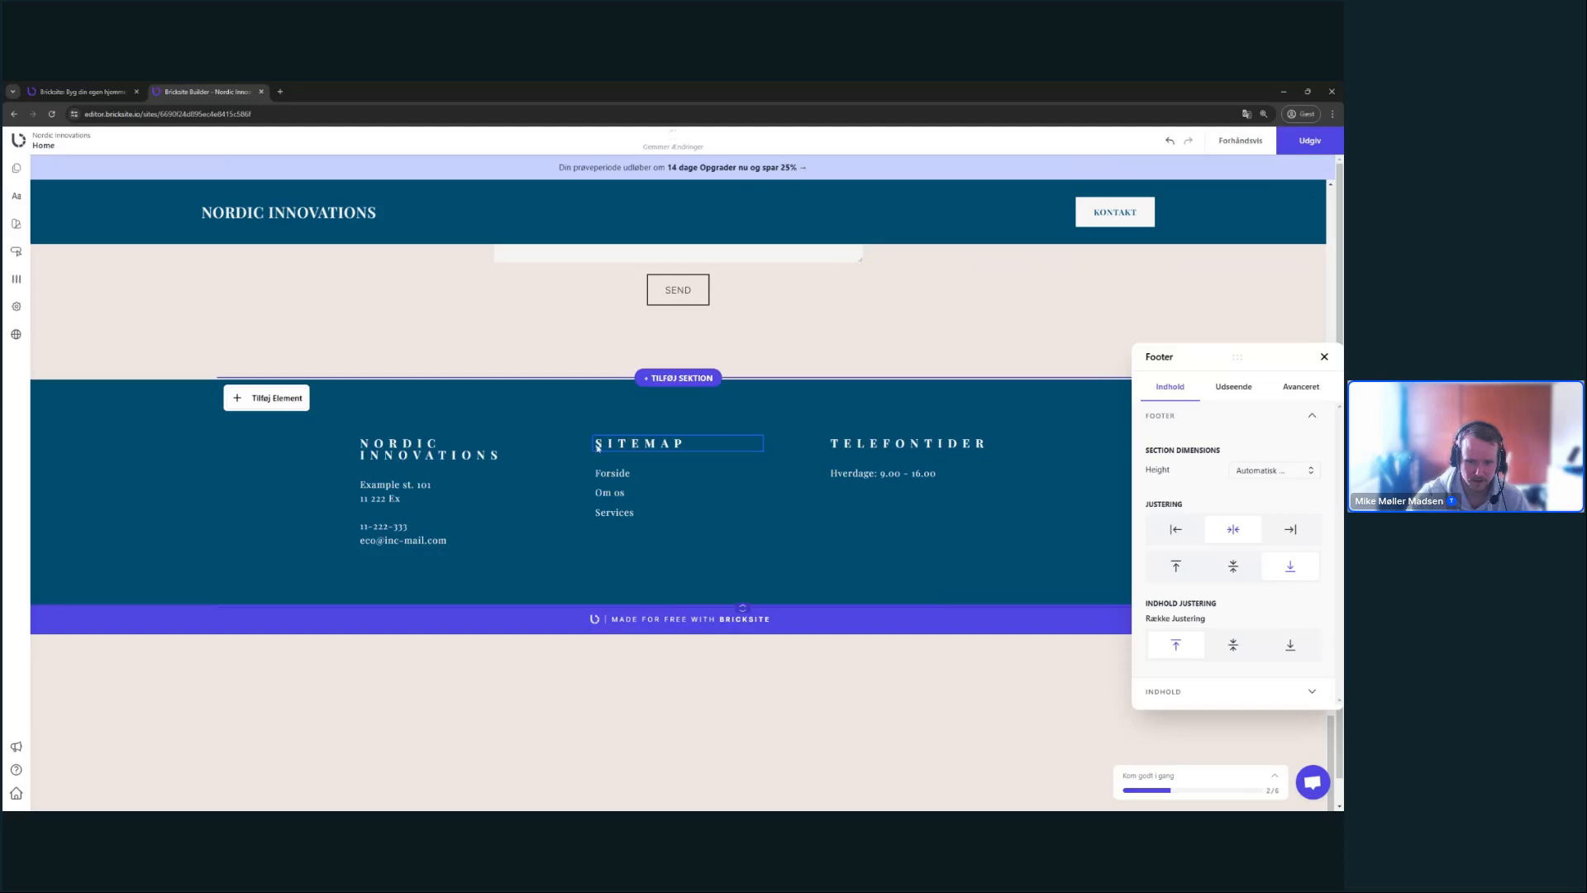
- Widen the footer's Indholds Bredde from 75 to 100
{"action": "triple_click", "coordinate": [447, 453]}
{"action": "left_click", "coordinate": [512, 444]}
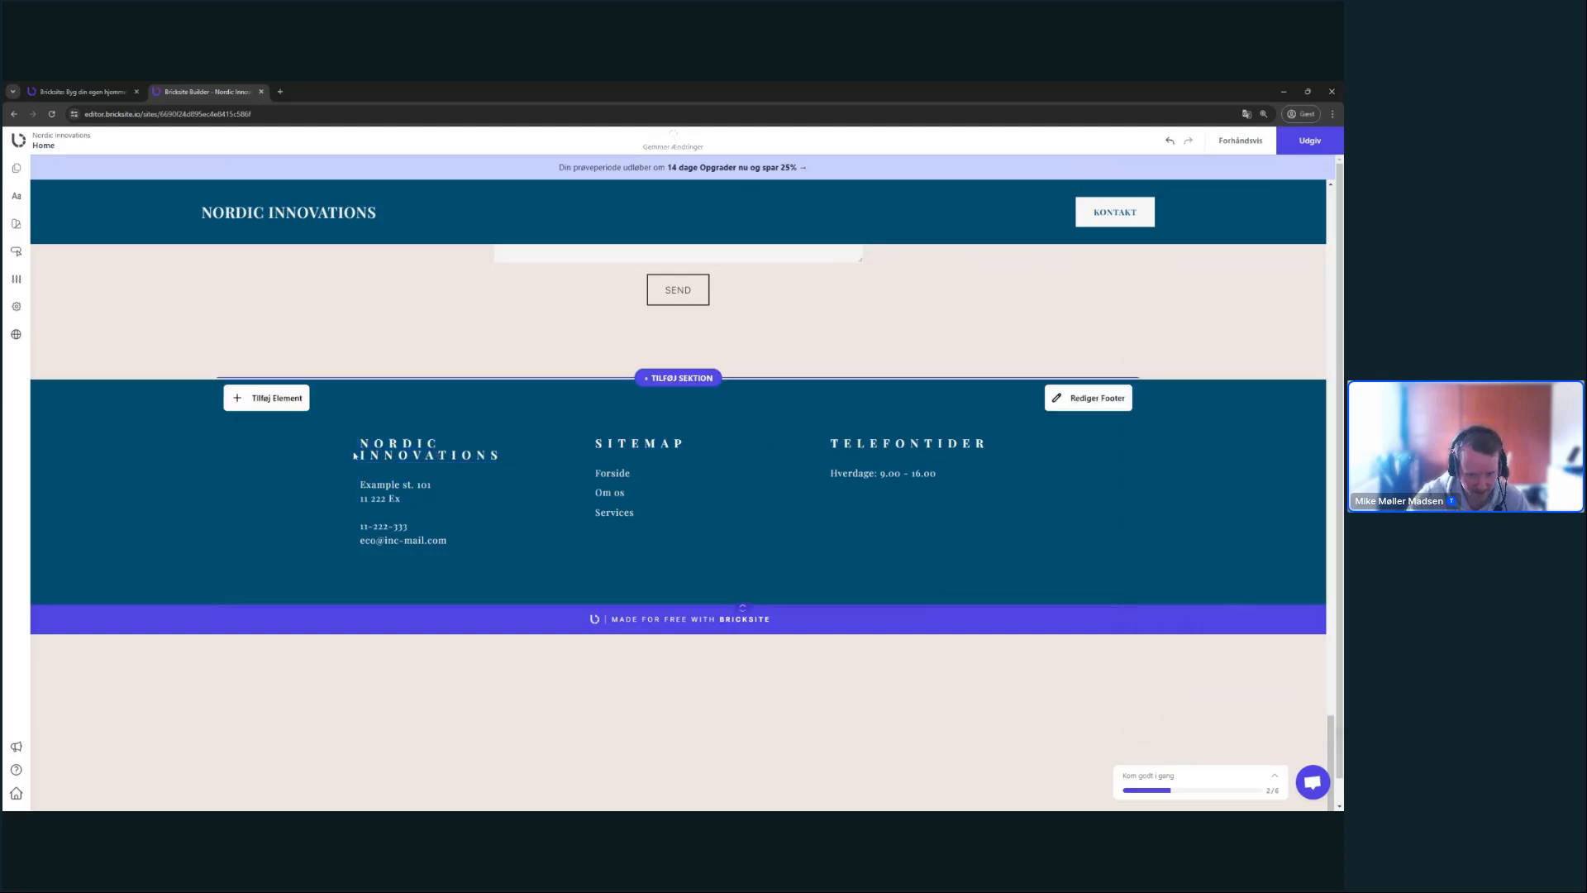
{"action": "left_click", "coordinate": [517, 451]}
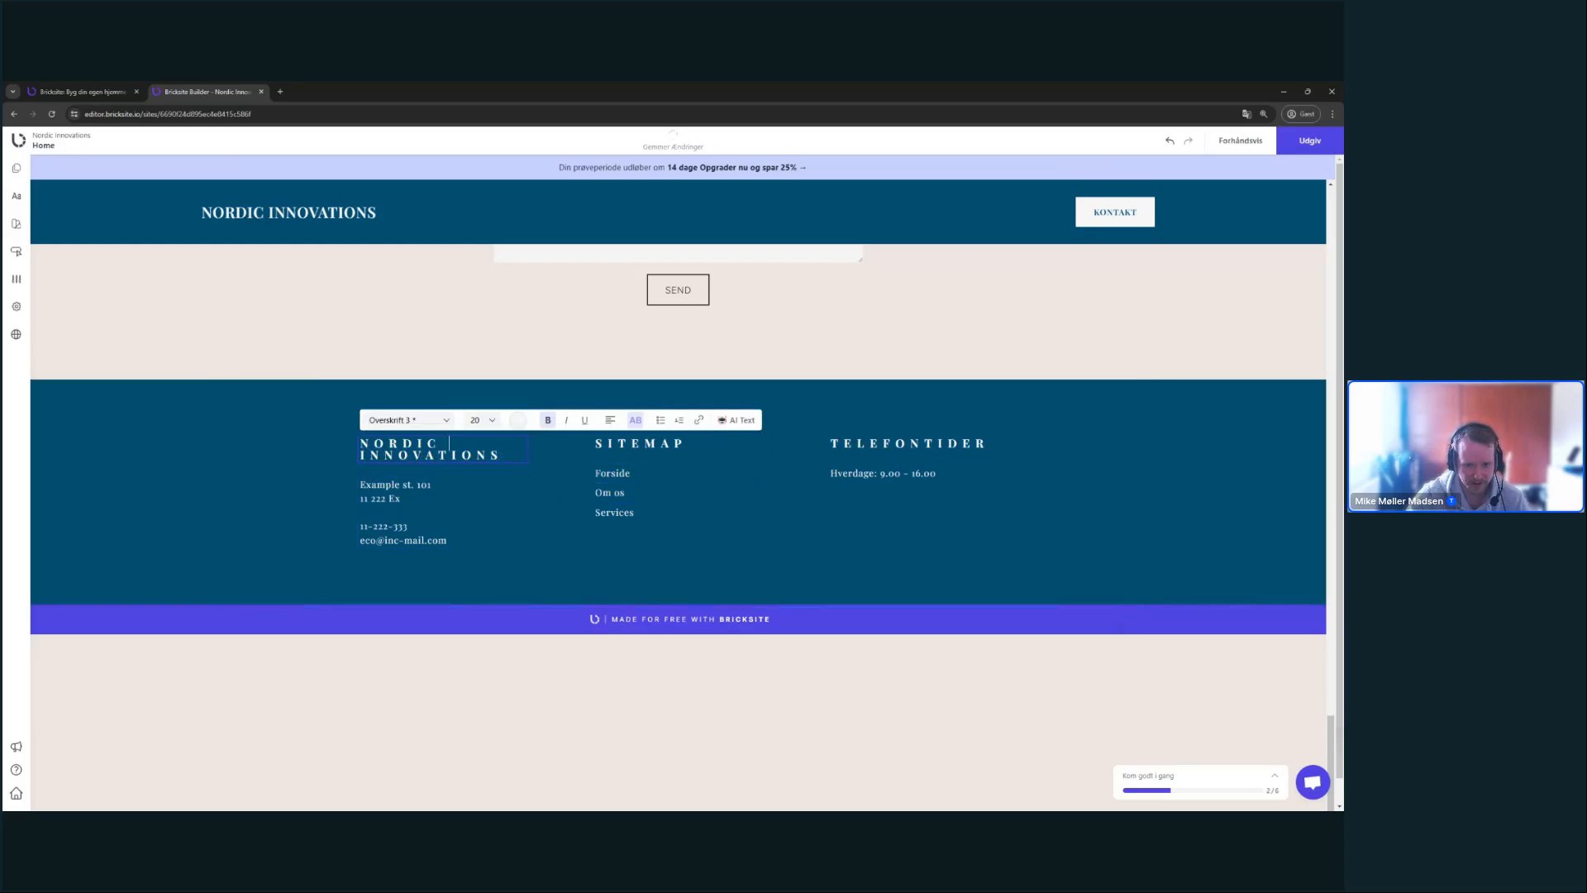
{"action": "left_click", "coordinate": [301, 465]}
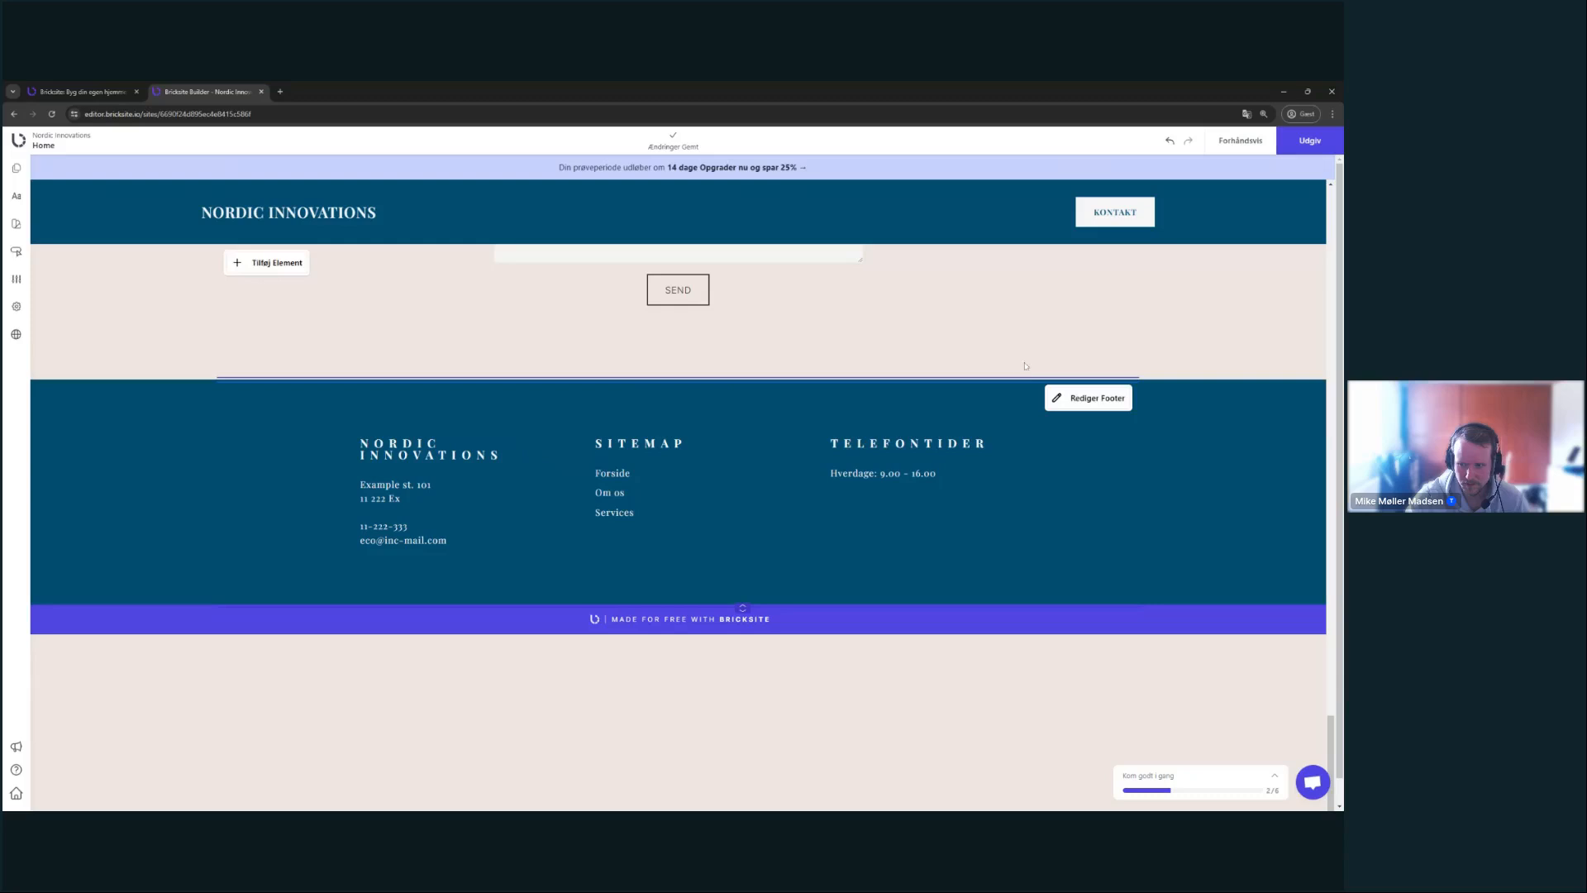
{"action": "left_click", "coordinate": [1096, 400]}
{"action": "left_click", "coordinate": [1312, 727]}
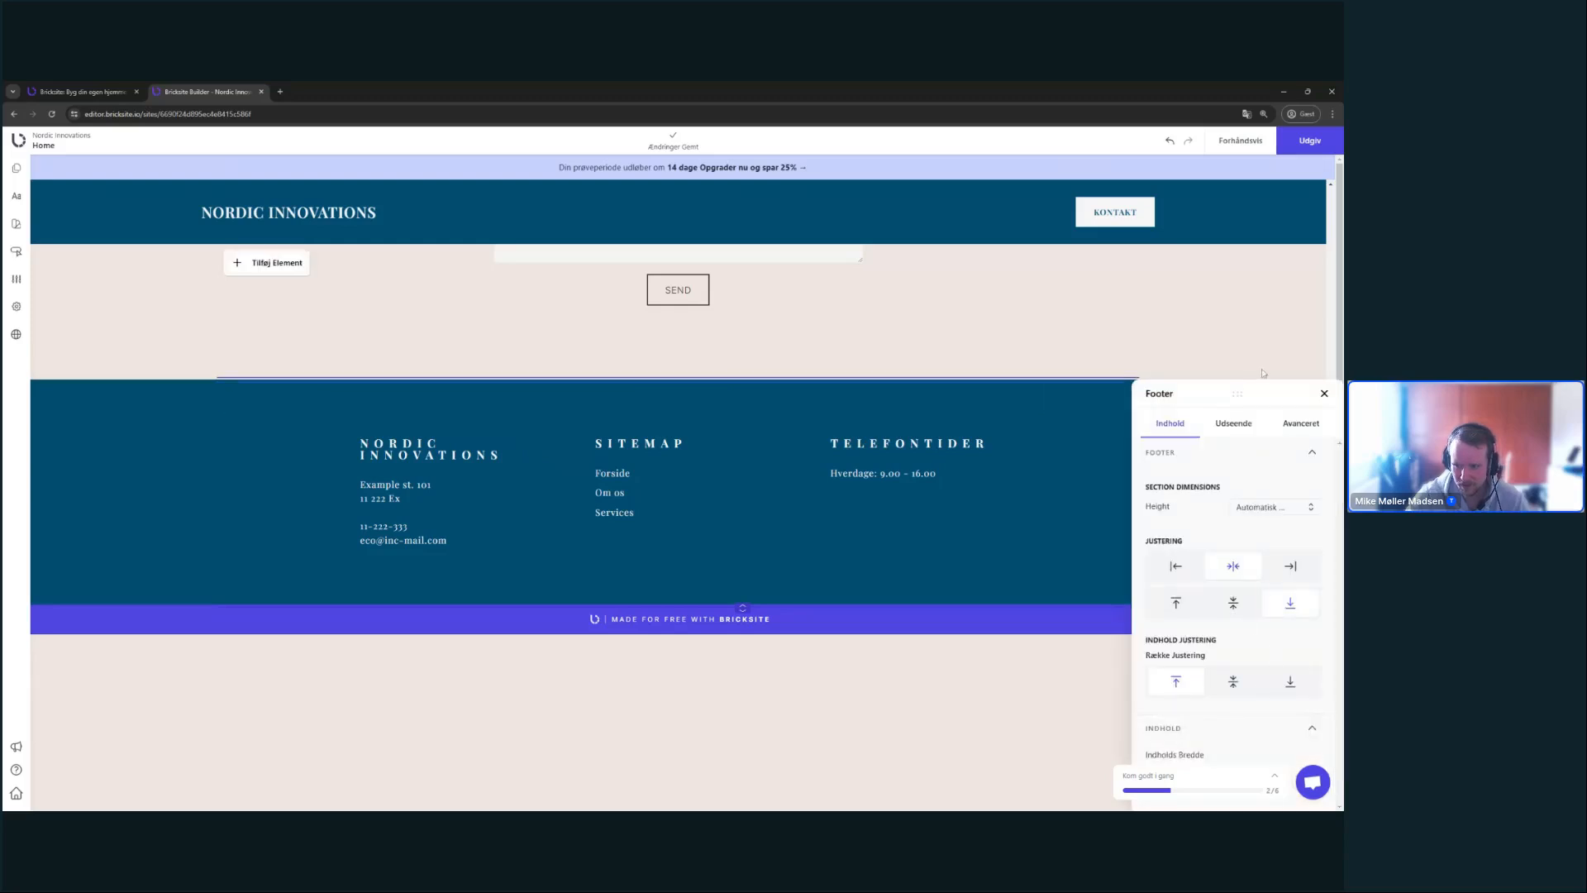
{"action": "left_click_drag", "start_coordinate": [1256, 396], "coordinate": [1130, 228]}
{"action": "left_click_drag", "start_coordinate": [1100, 612], "coordinate": [1137, 612]}
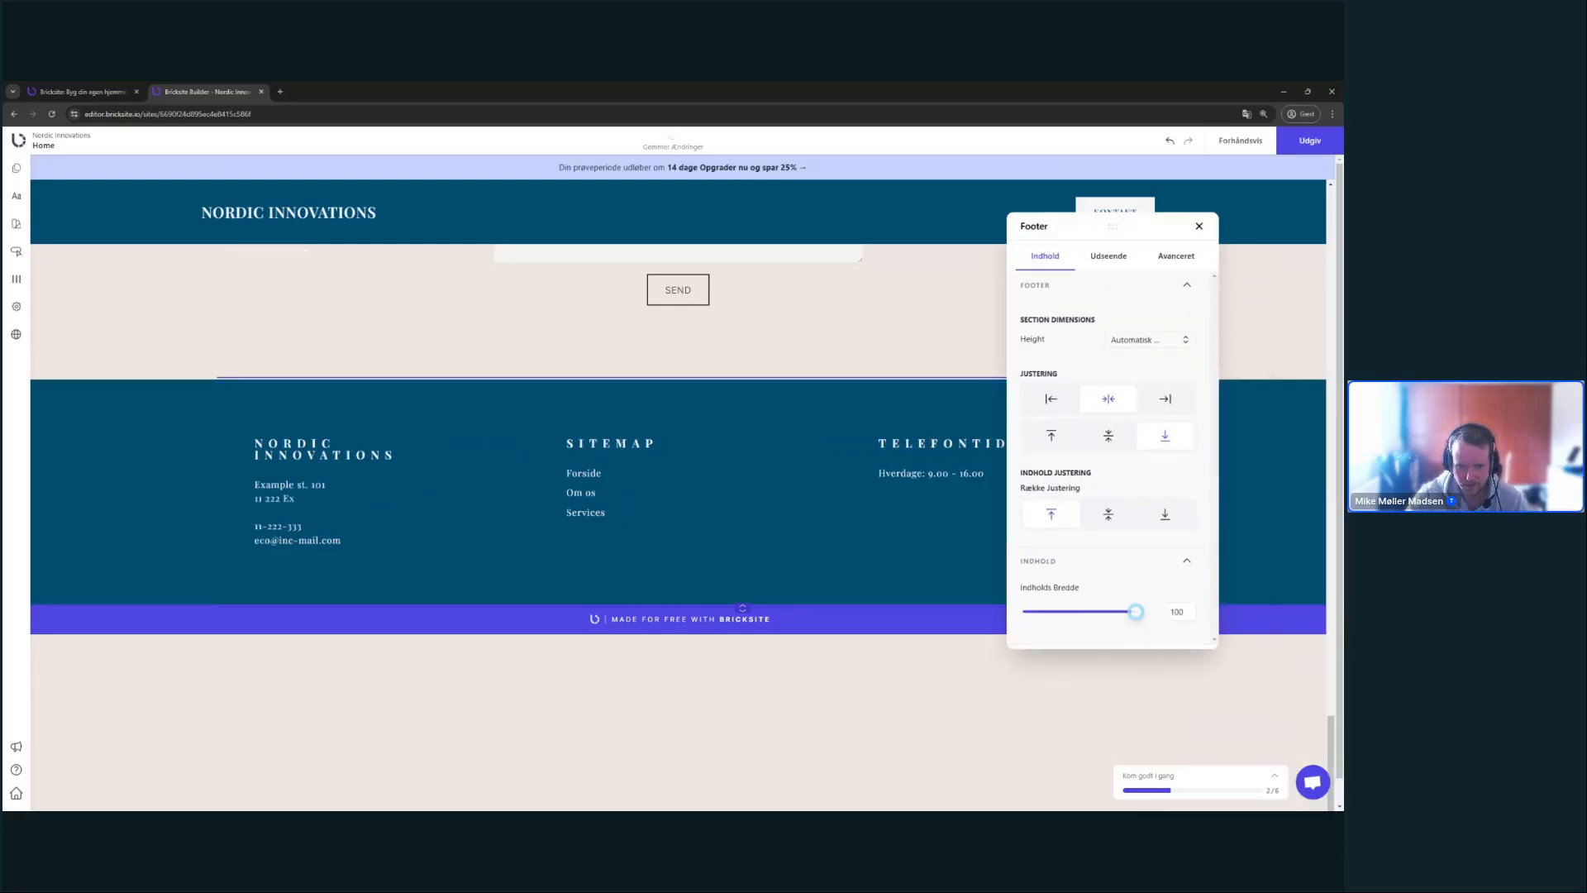
- Make the NORDIC INNOVATIONS heading Fuld width and the address block XL, left-aligned
{"action": "left_click", "coordinate": [436, 454]}
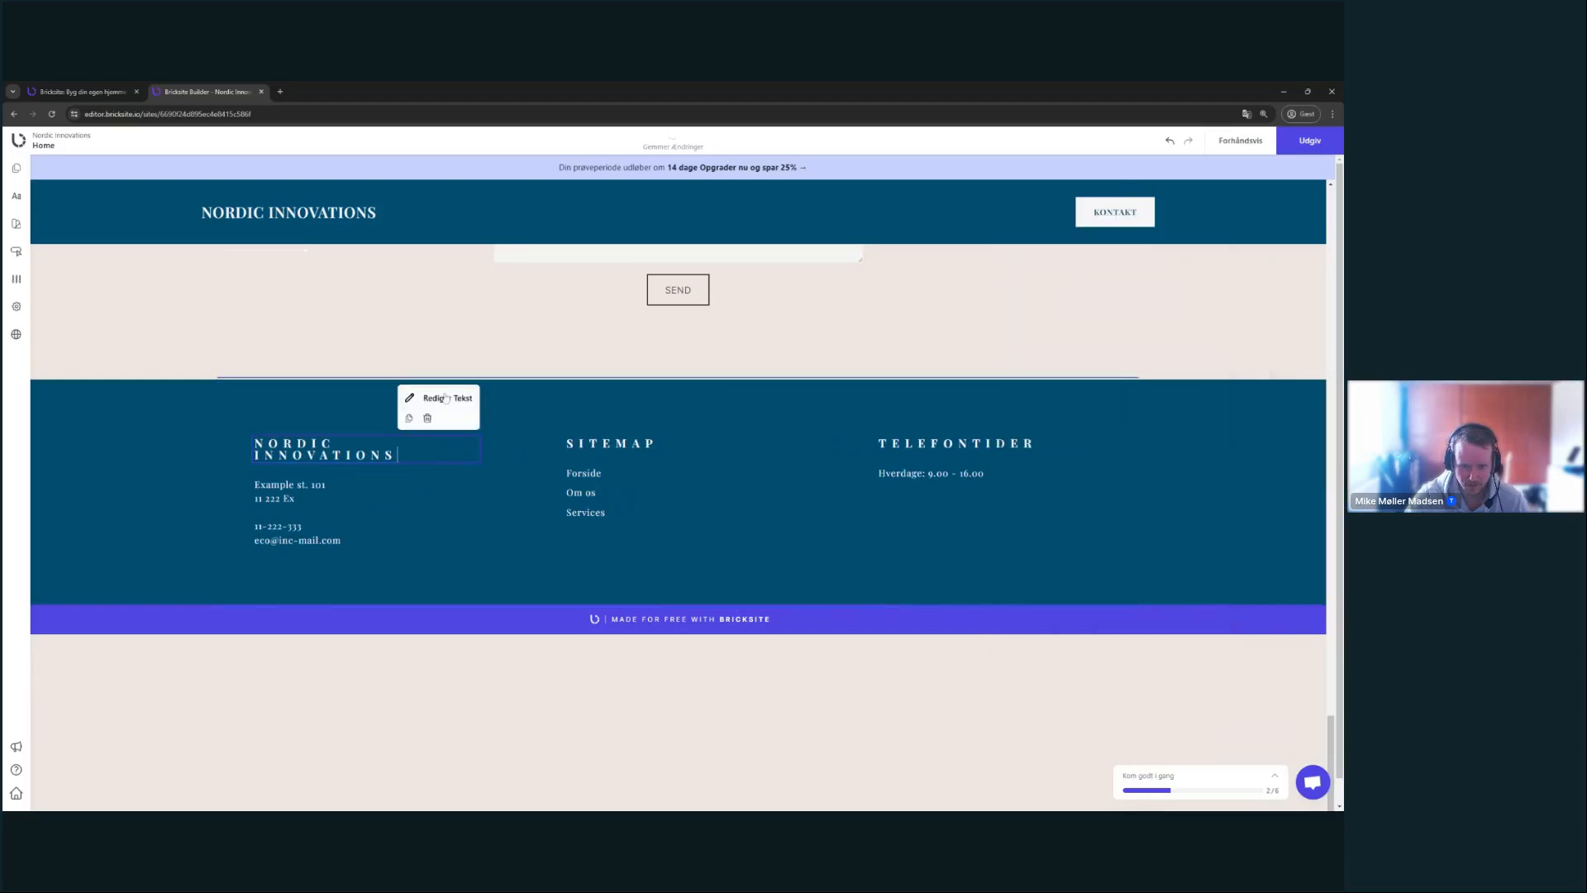
{"action": "left_click", "coordinate": [447, 397]}
{"action": "left_click", "coordinate": [671, 510]}
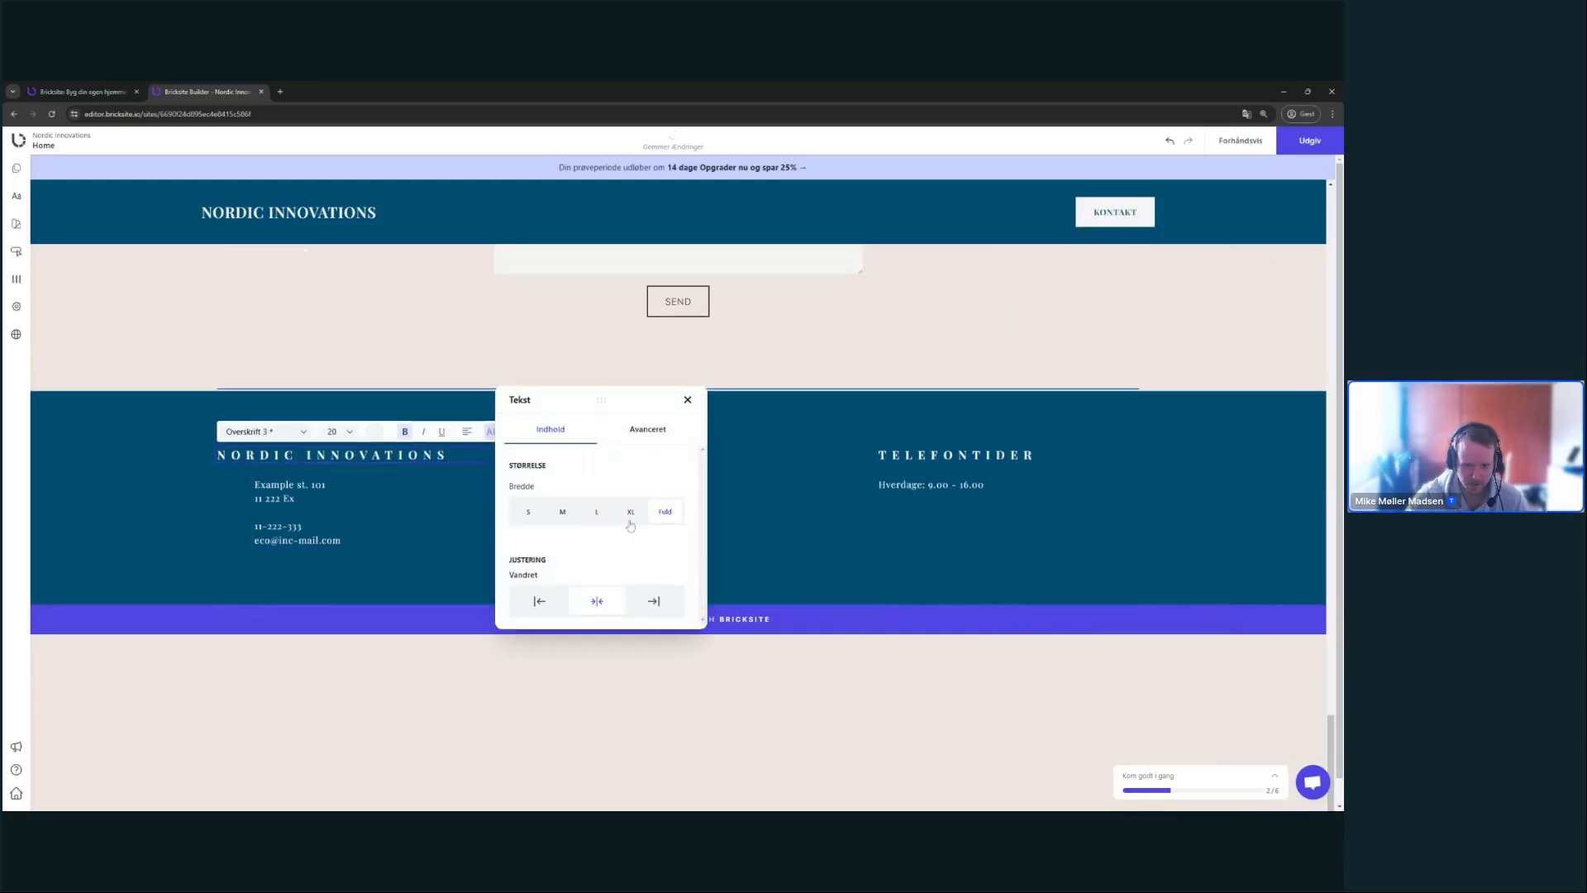
{"action": "left_click", "coordinate": [323, 489]}
{"action": "left_click", "coordinate": [434, 440]}
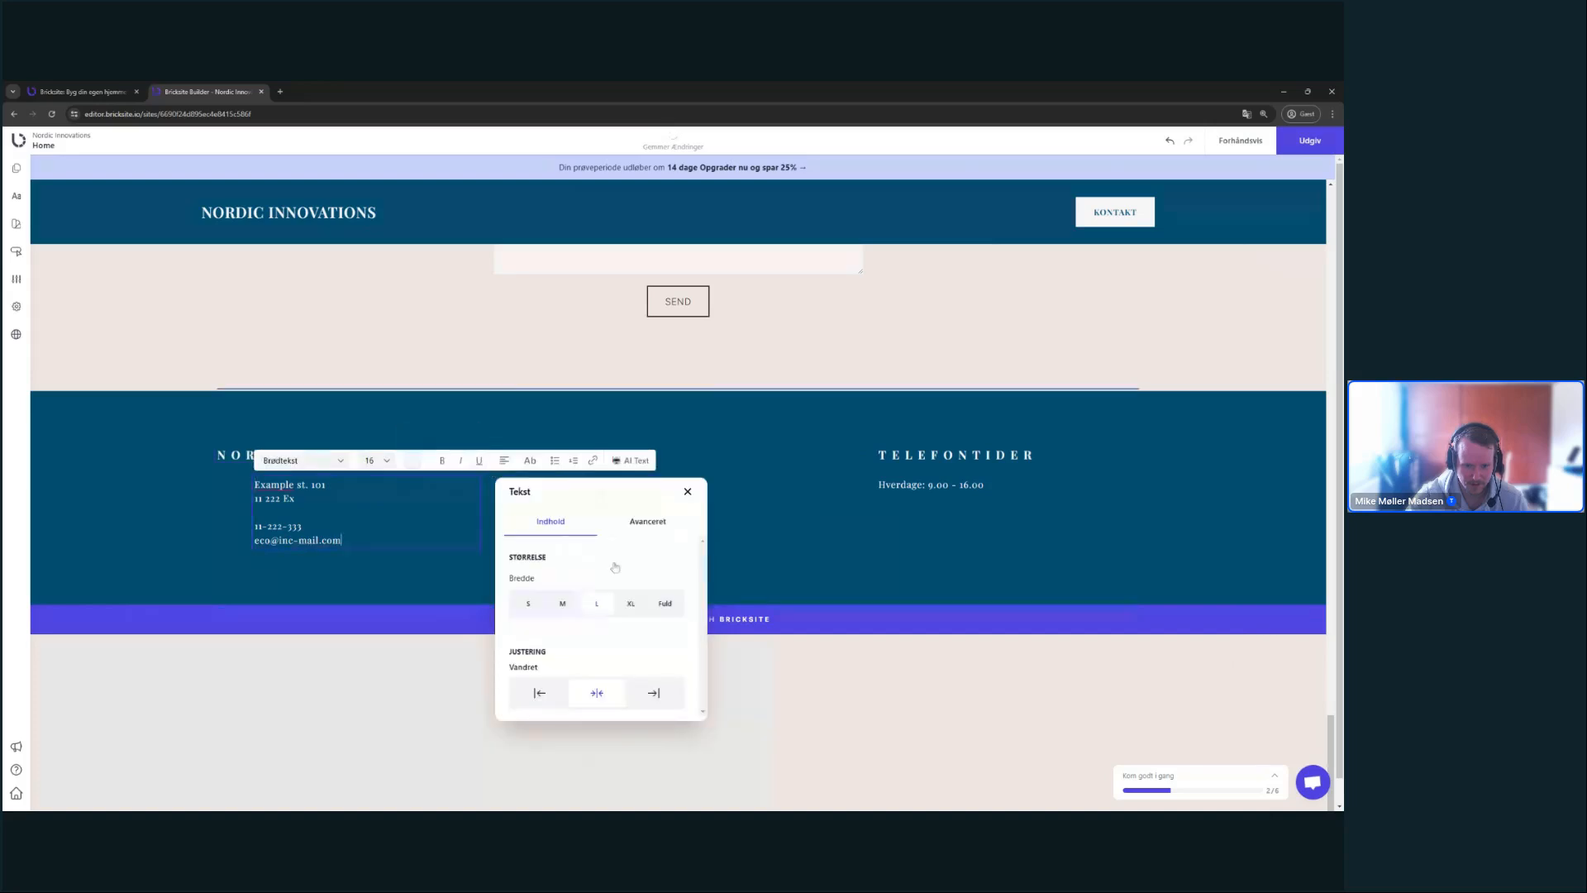
{"action": "left_click", "coordinate": [631, 604]}
{"action": "left_click", "coordinate": [539, 692]}
{"action": "left_click", "coordinate": [895, 603]}
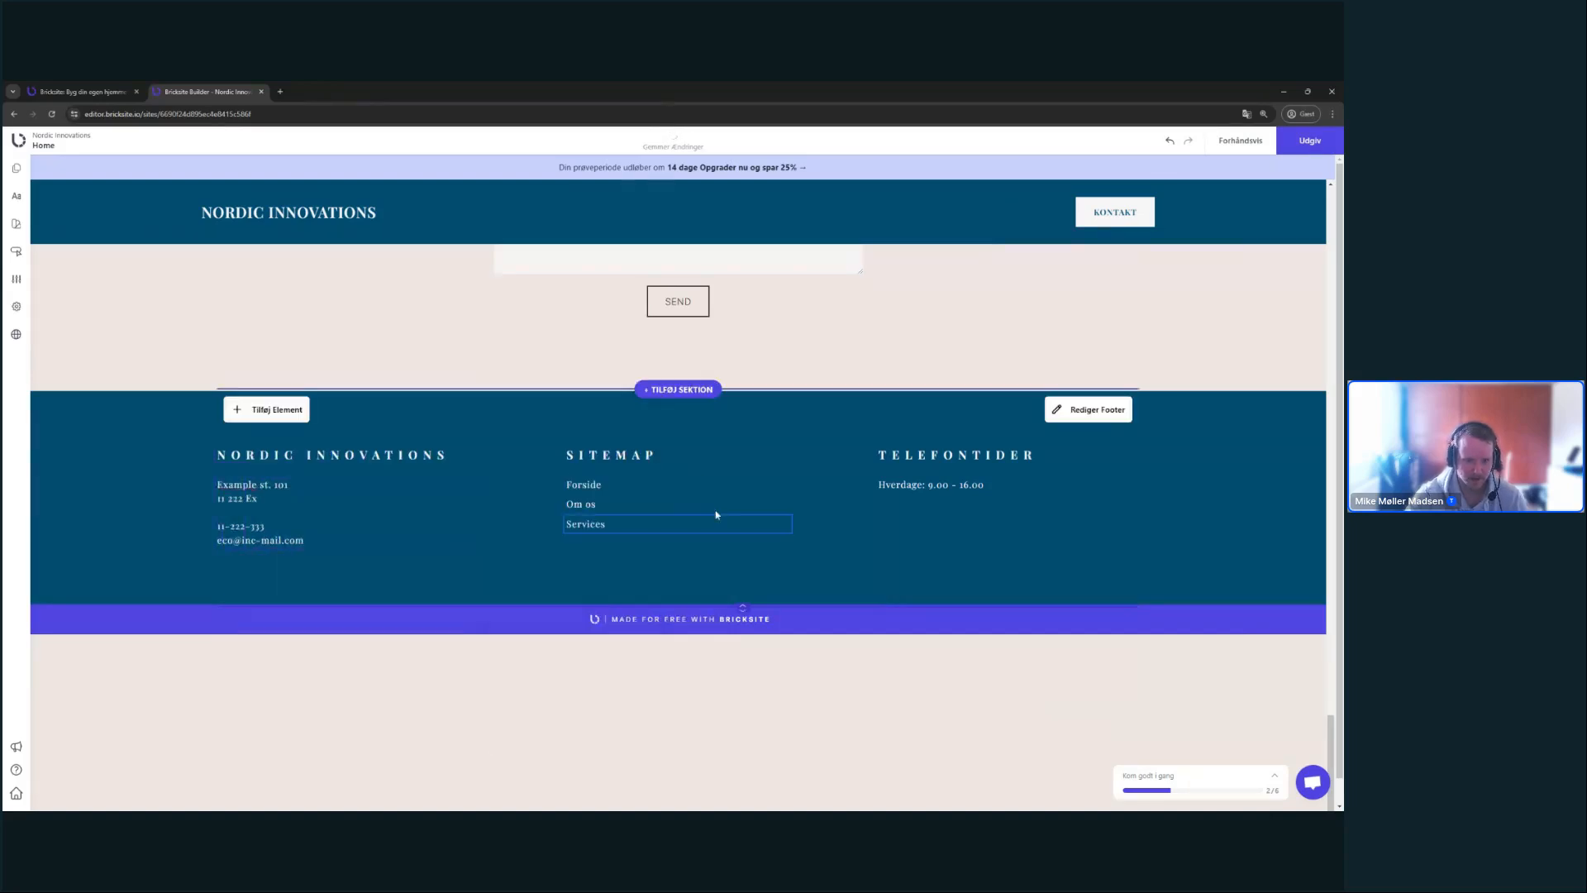
- Check the SITEMAP heading's text settings, then preview the page
{"action": "left_click", "coordinate": [632, 450]}
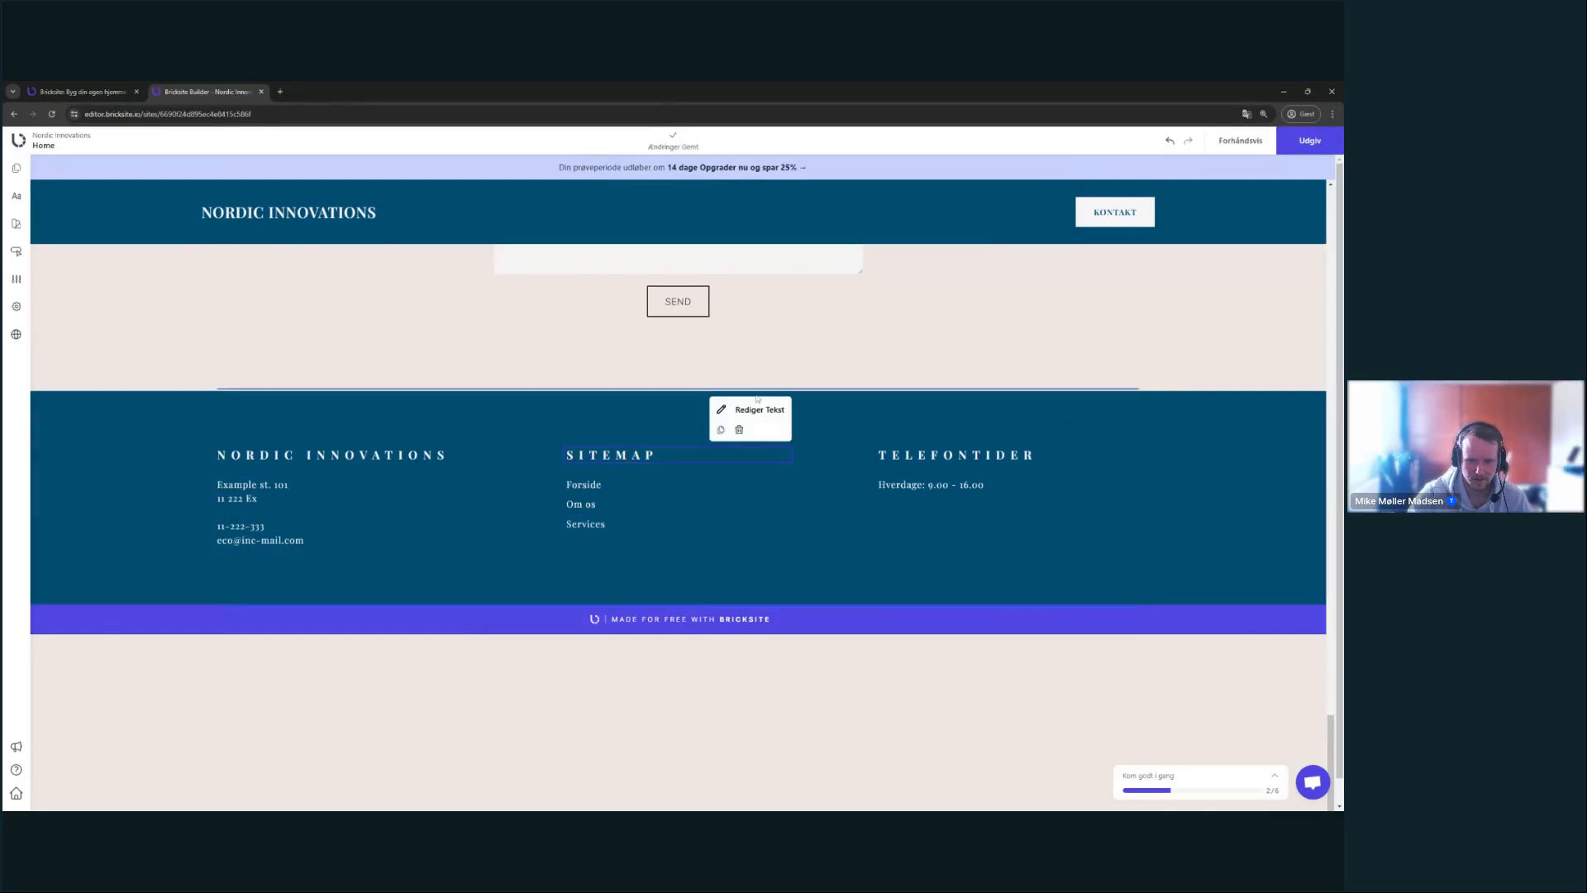
{"action": "left_click", "coordinate": [754, 405]}
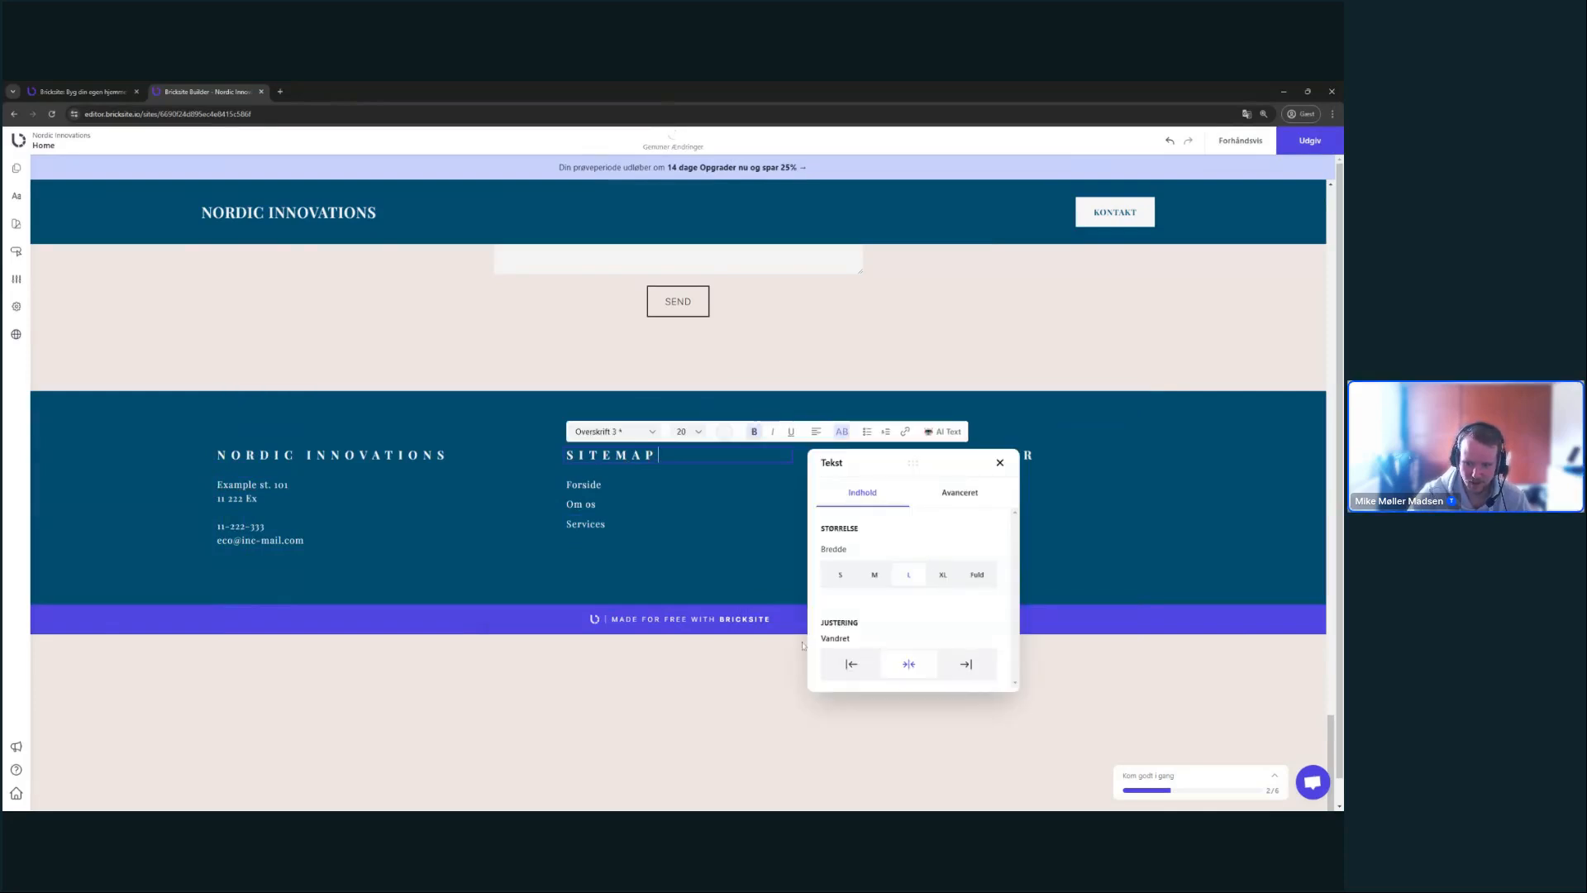
{"action": "left_click", "coordinate": [1046, 574]}
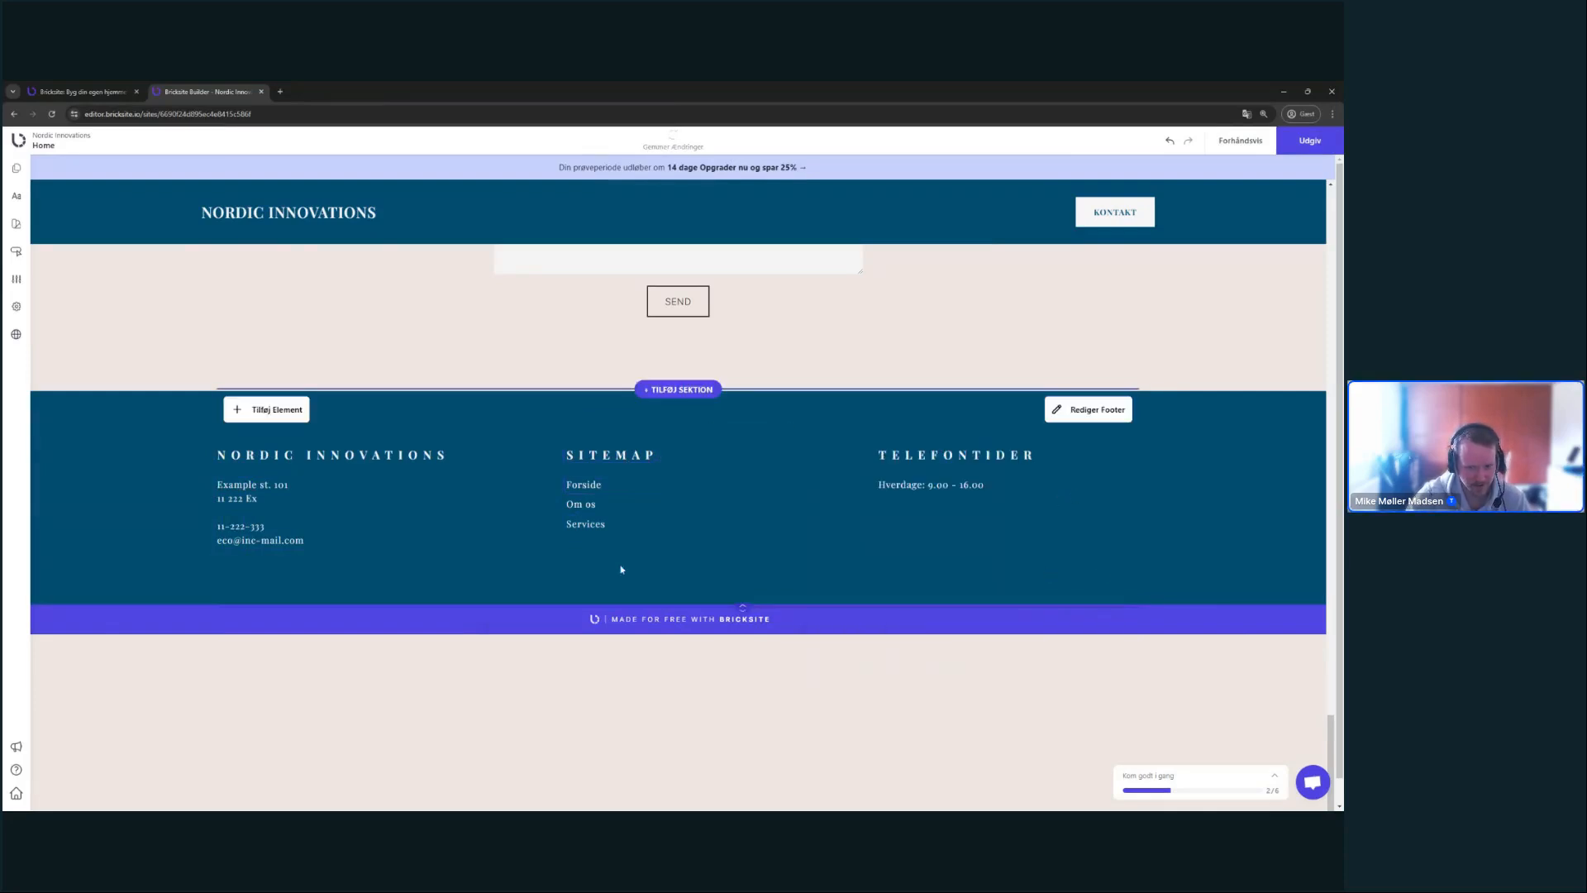
{"action": "left_click", "coordinate": [1239, 140]}
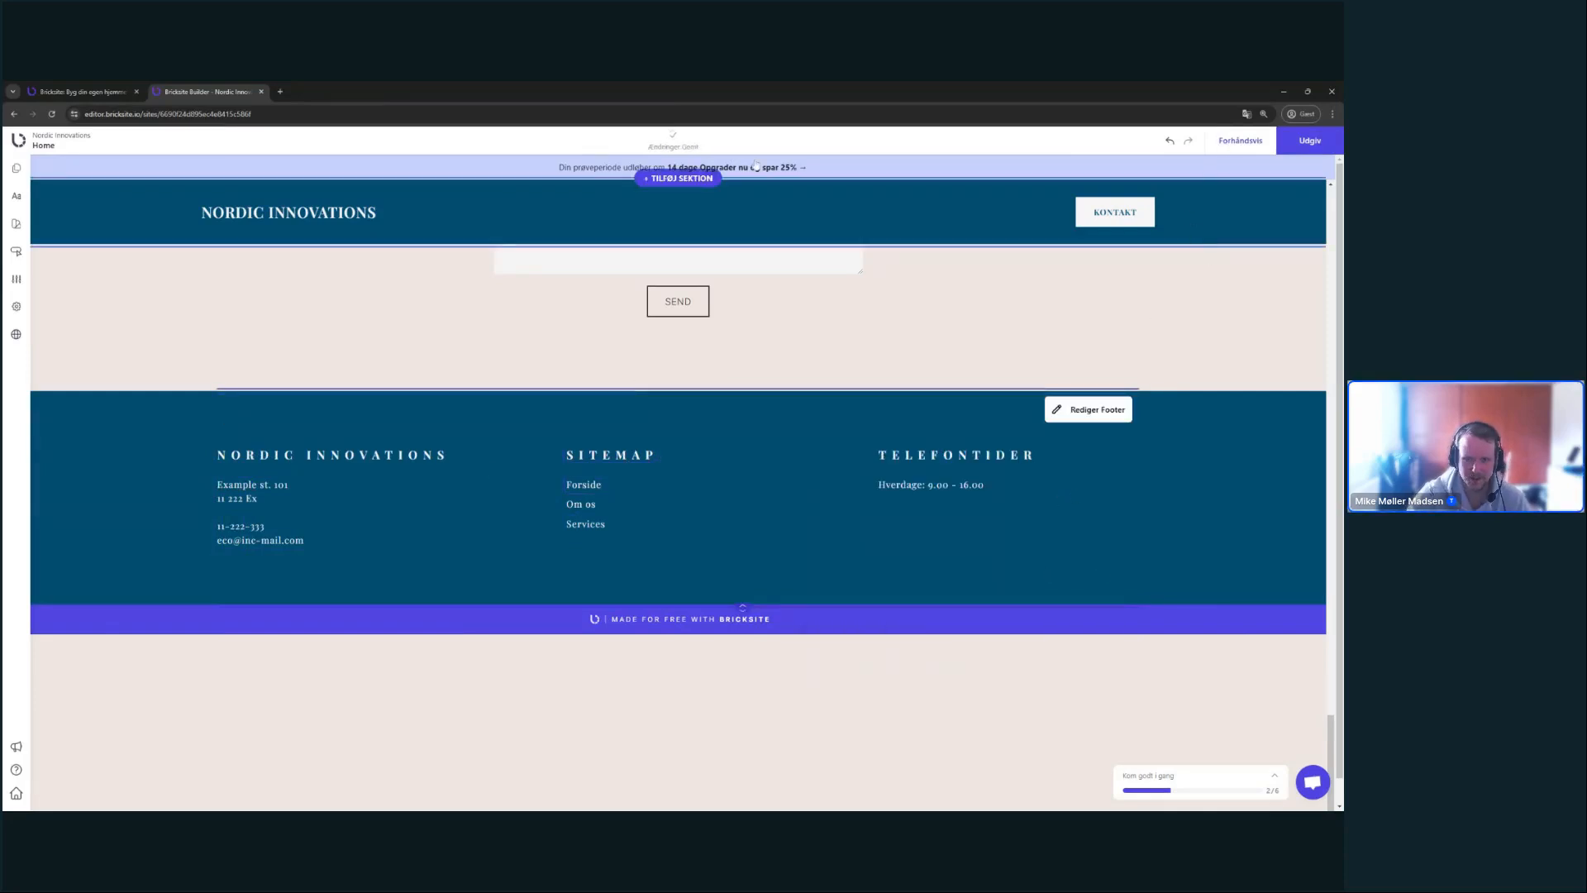
- Scroll through the desktop preview, then check the page at tablet width
{"action": "scroll", "coordinate": [950, 495], "scroll_direction": "down", "scroll_amount": 15}
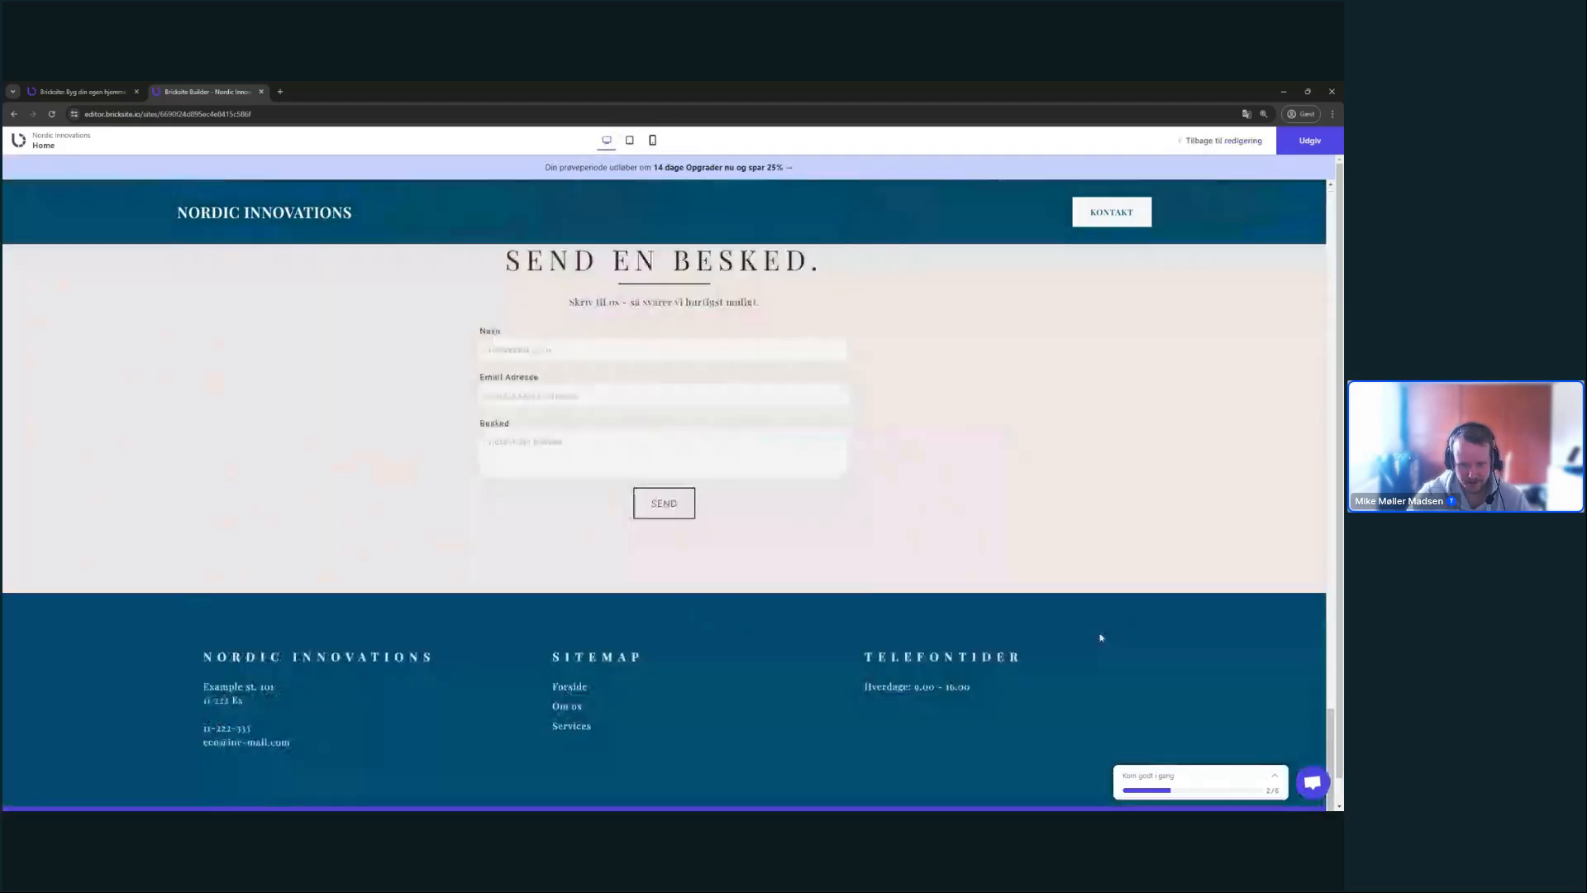
{"action": "scroll", "coordinate": [1074, 579], "scroll_direction": "up", "scroll_amount": 10}
{"action": "scroll", "coordinate": [1047, 538], "scroll_direction": "up", "scroll_amount": 15}
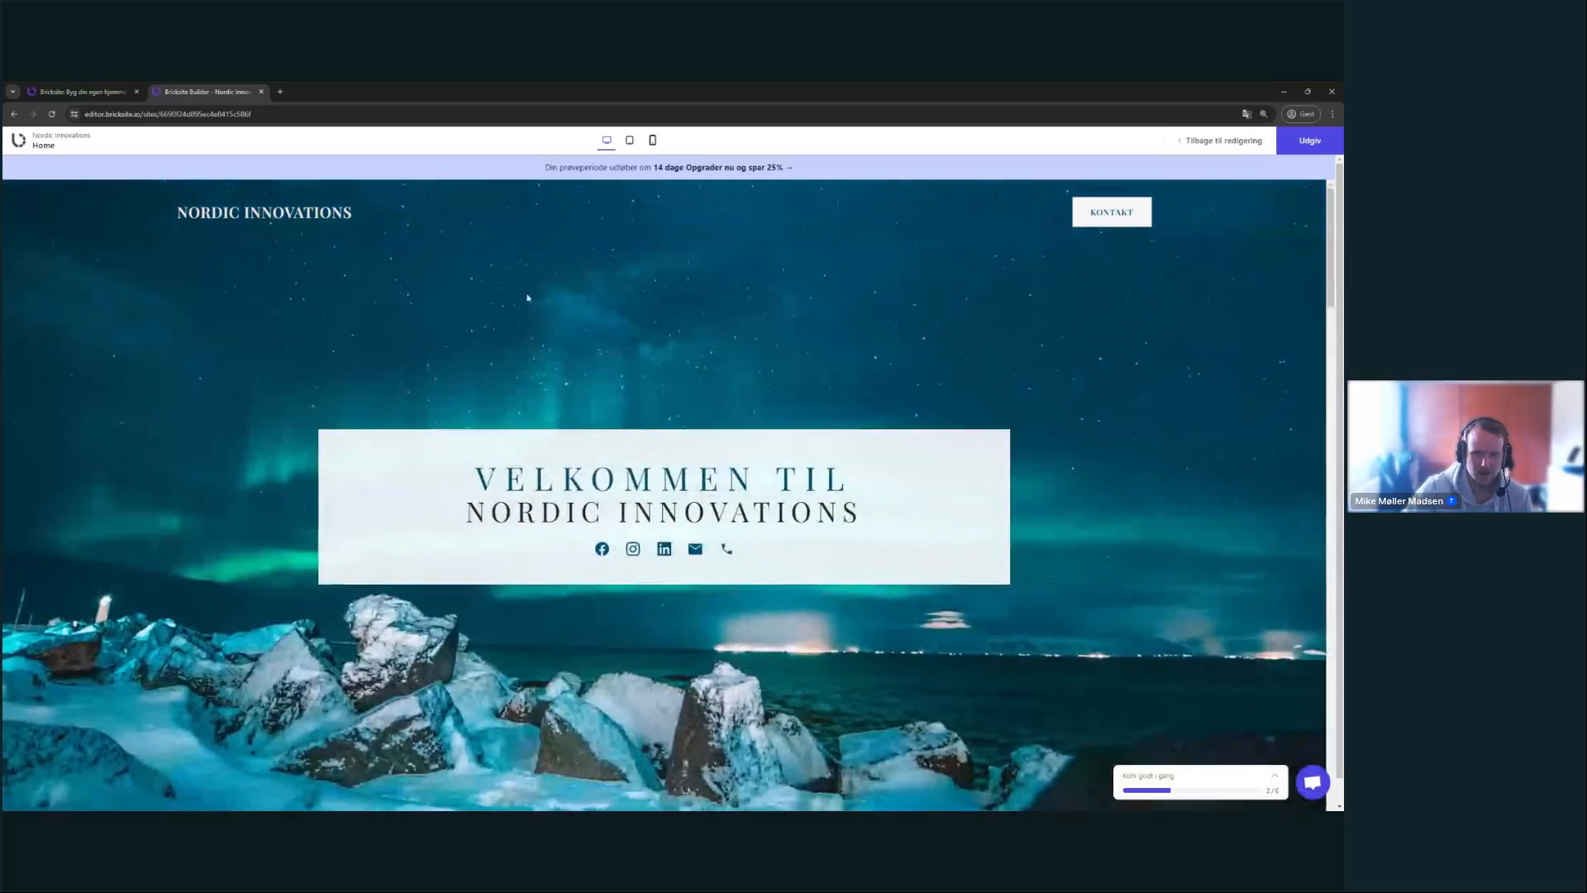
{"action": "left_click", "coordinate": [629, 140]}
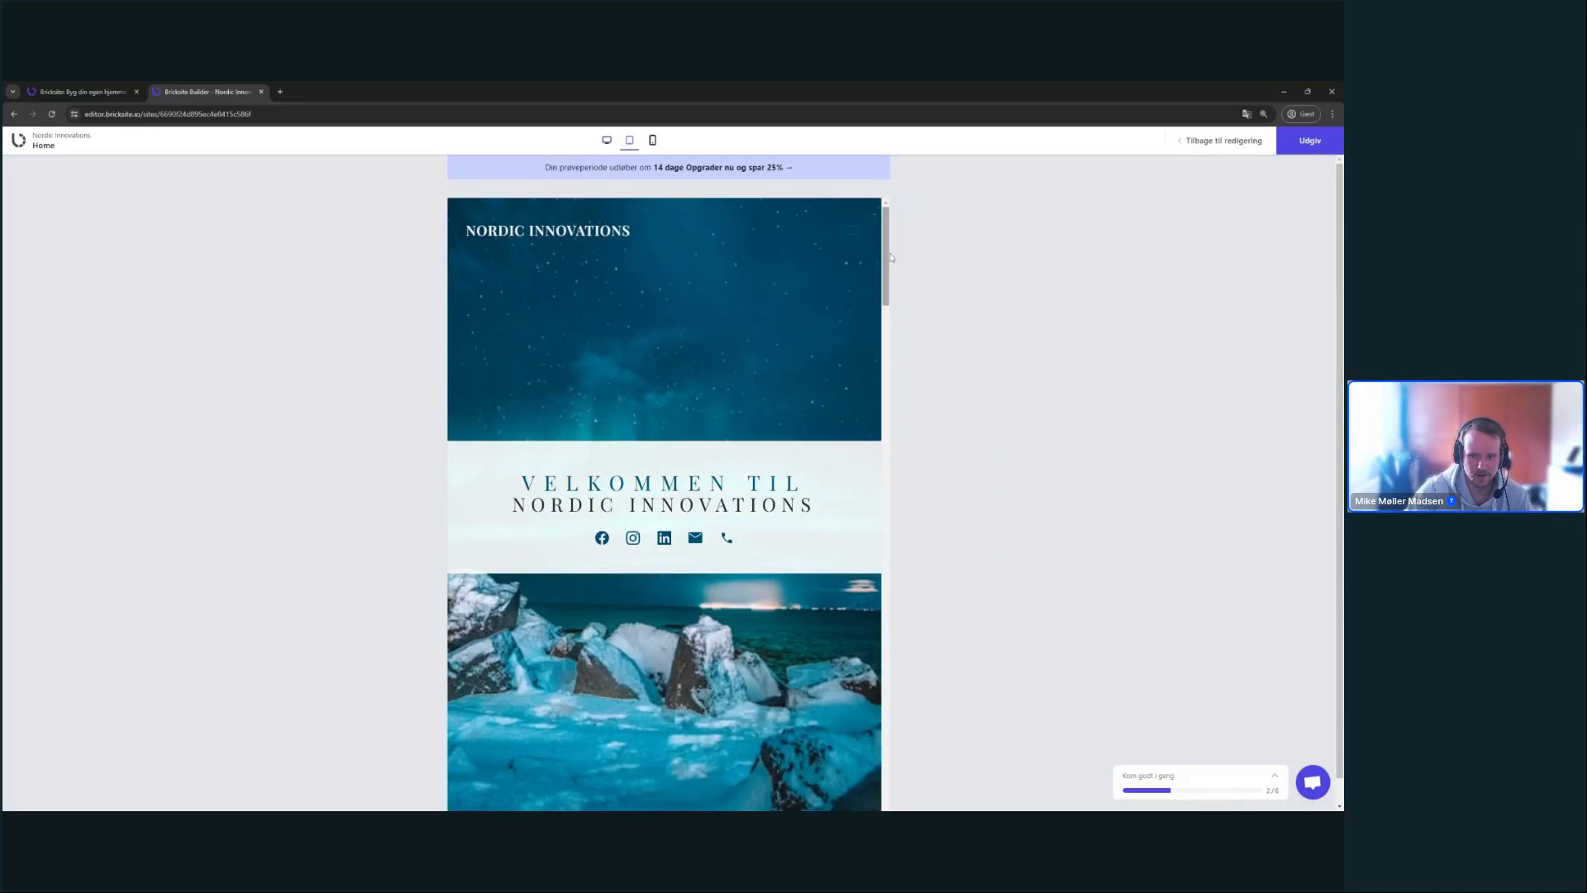
{"action": "scroll", "coordinate": [835, 298], "scroll_direction": "down", "scroll_amount": 5}
{"action": "scroll", "coordinate": [866, 278], "scroll_direction": "up", "scroll_amount": 5}
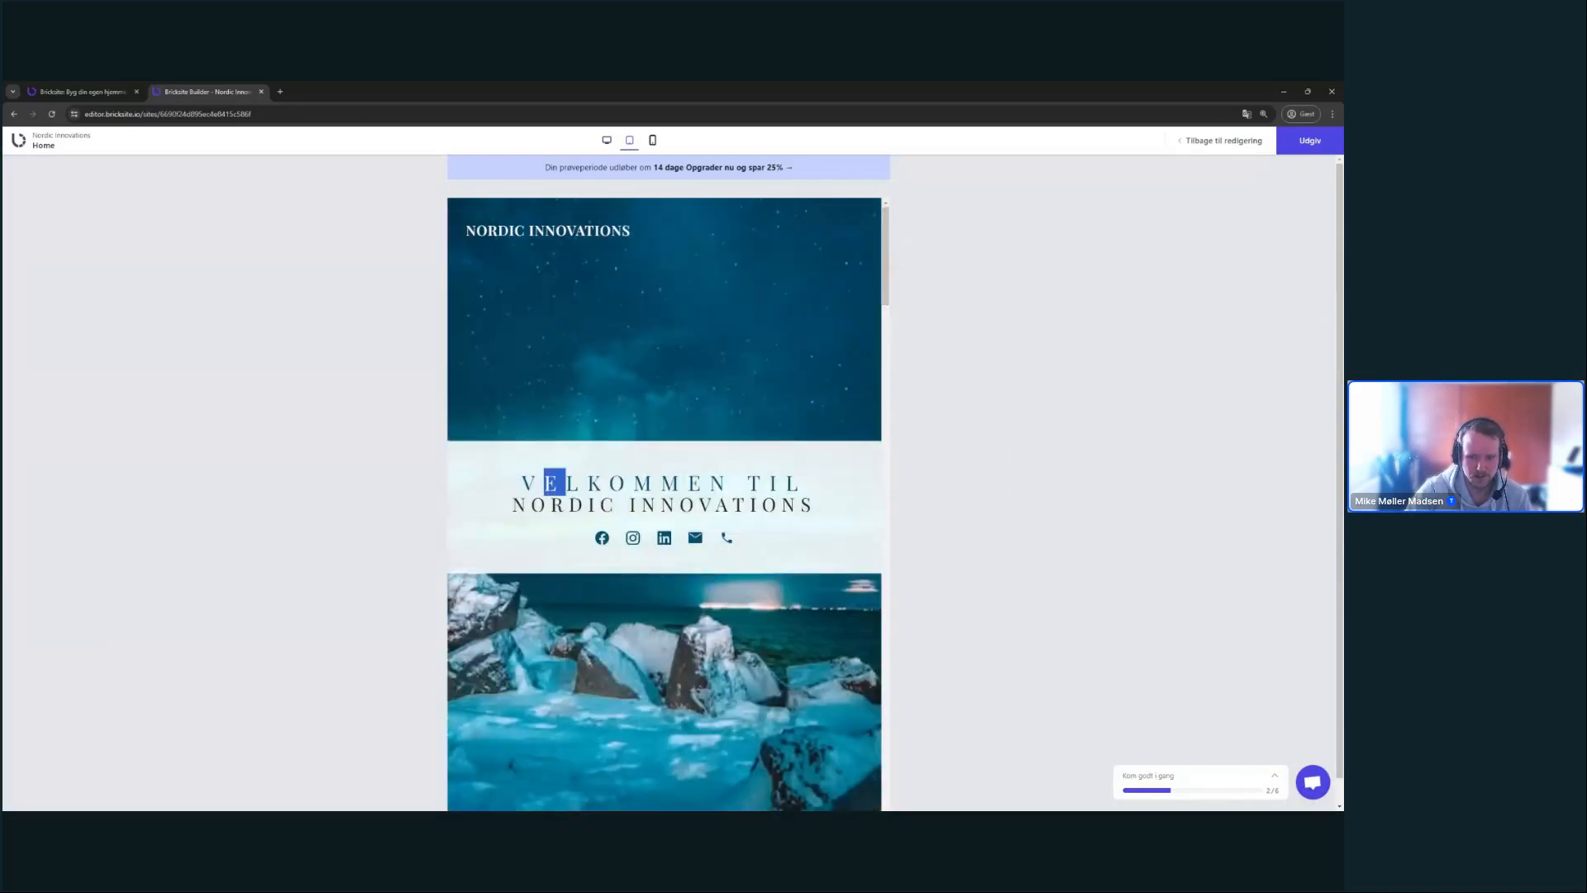
{"action": "left_click_drag", "start_coordinate": [881, 261], "coordinate": [929, 734]}
{"action": "left_click", "coordinate": [894, 285]}
{"action": "scroll", "coordinate": [888, 448], "scroll_direction": "down", "scroll_amount": 4}
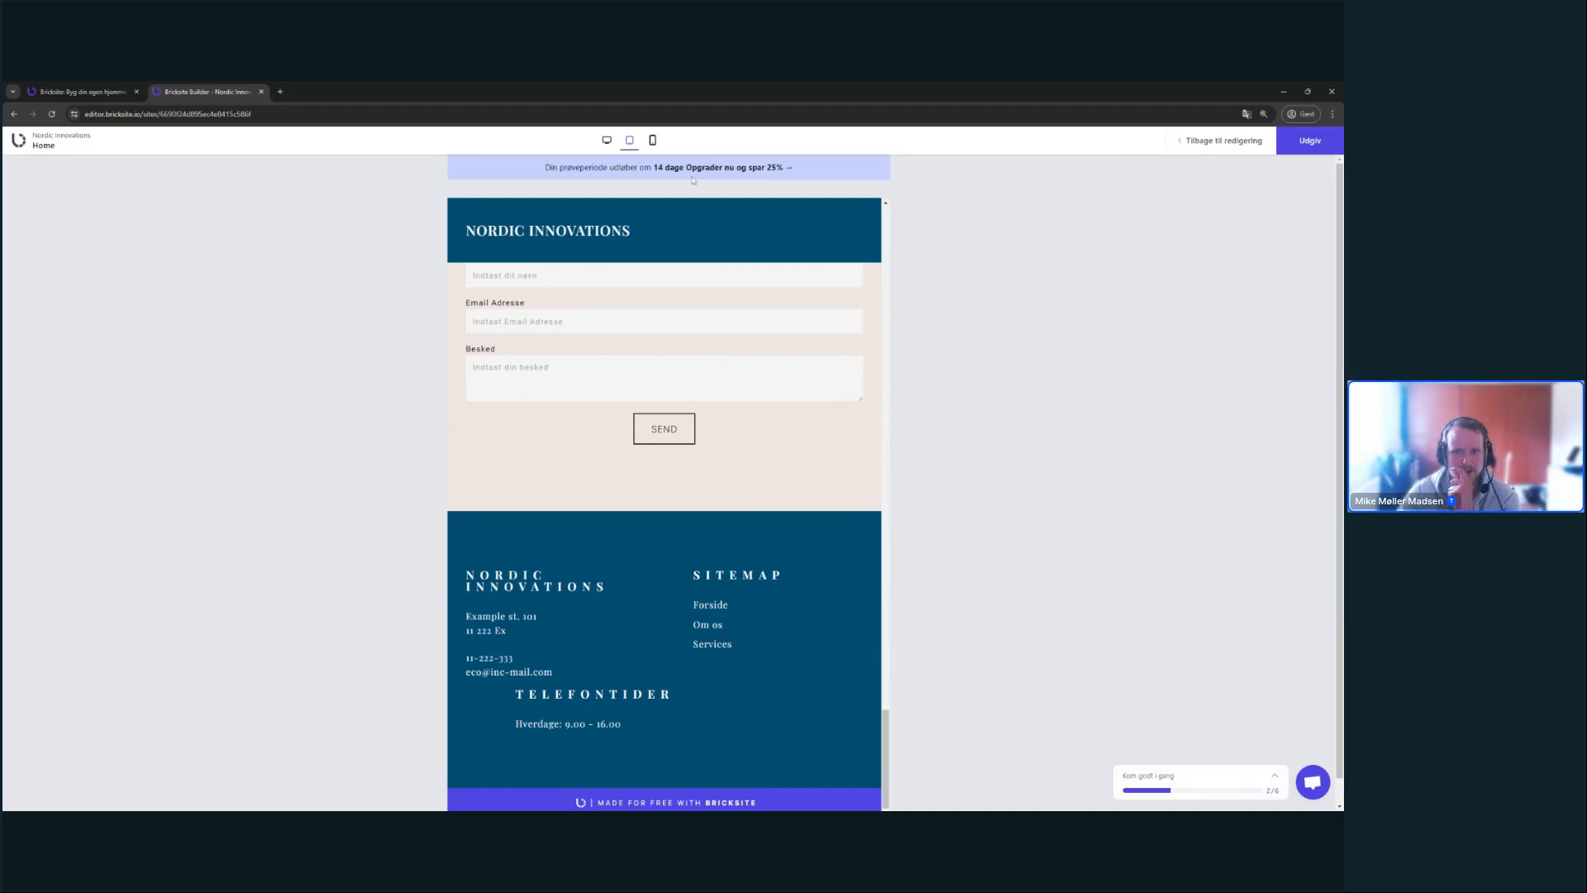
- View the page at mobile width and scroll down through the stacked contact form and footer
{"action": "left_click", "coordinate": [652, 140]}
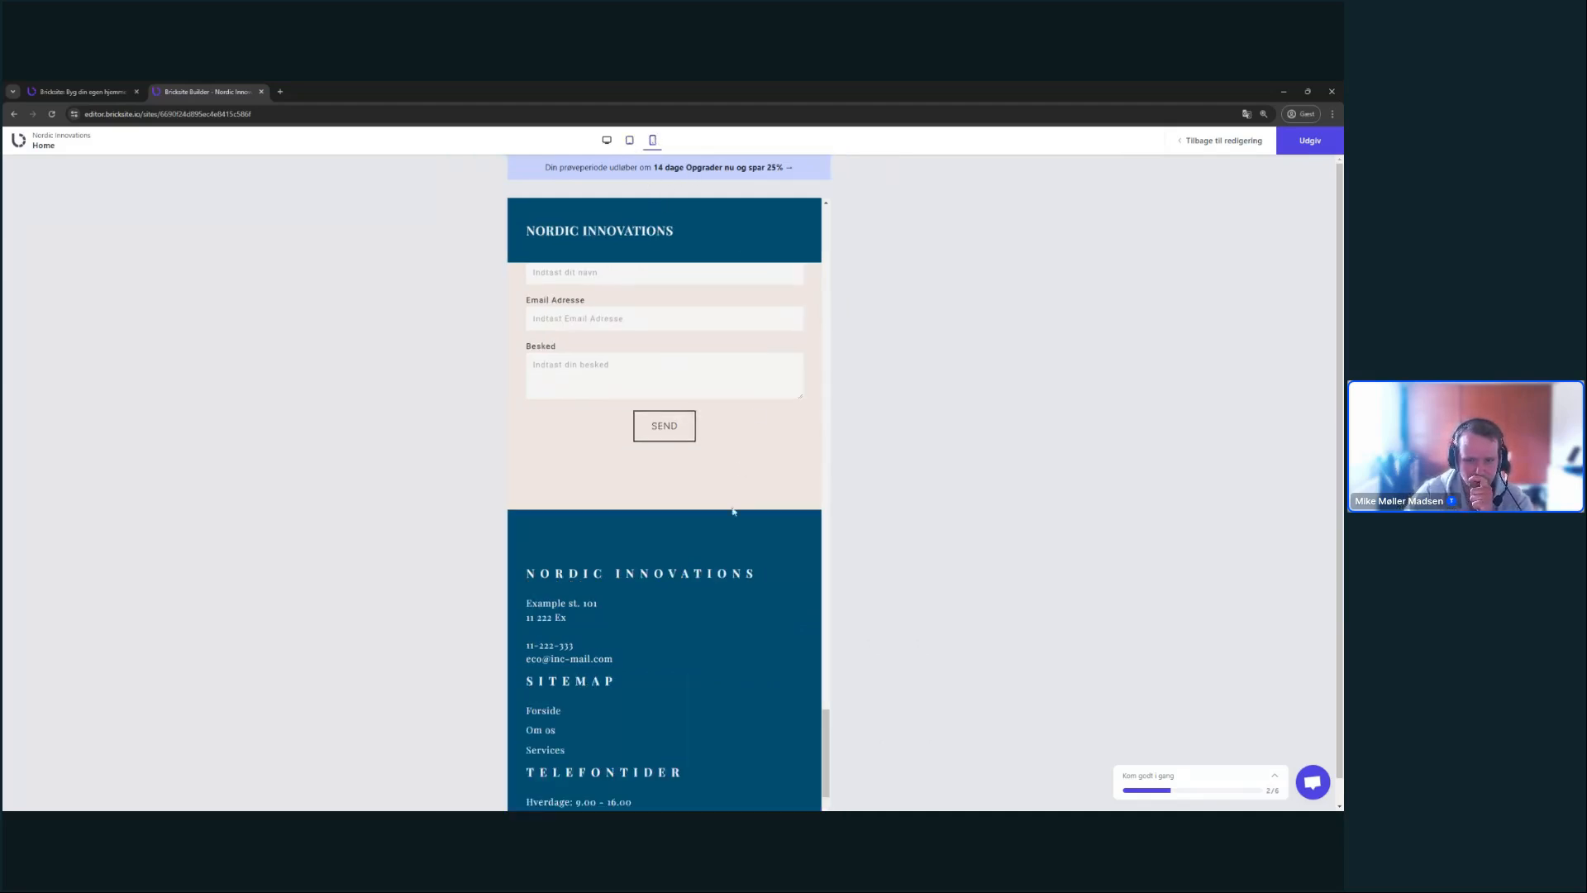
{"action": "scroll", "coordinate": [743, 534], "scroll_direction": "down", "scroll_amount": 1}
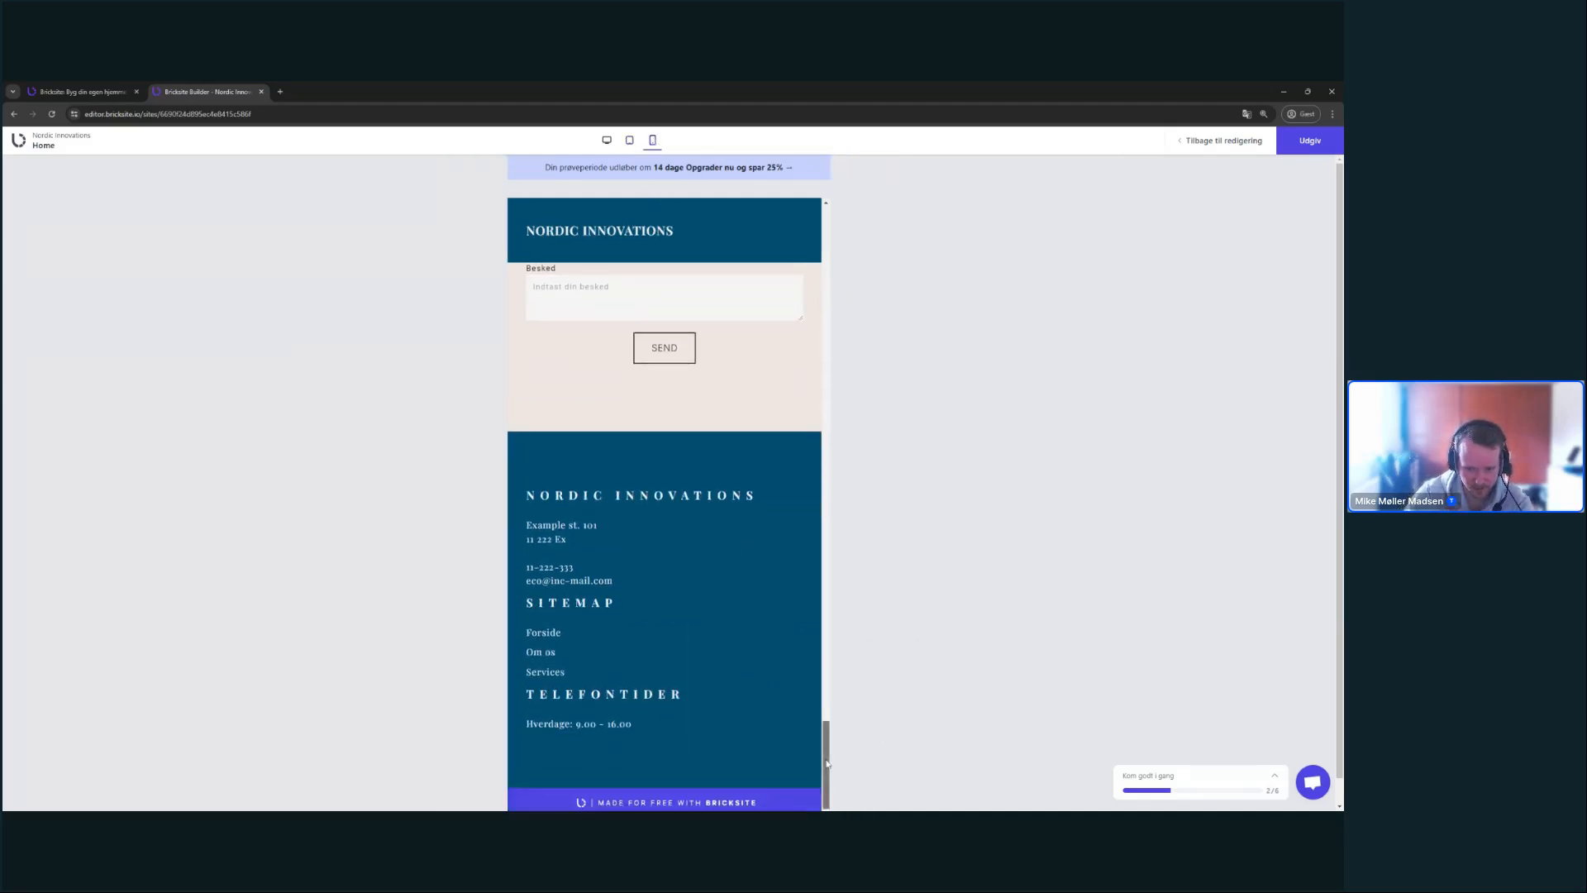
{"action": "left_click_drag", "start_coordinate": [826, 756], "coordinate": [828, 246]}
- Back in the editor, left-align the TELEFONTIDER heading and the Hverdage opening-hours line
{"action": "left_click", "coordinate": [1193, 139]}
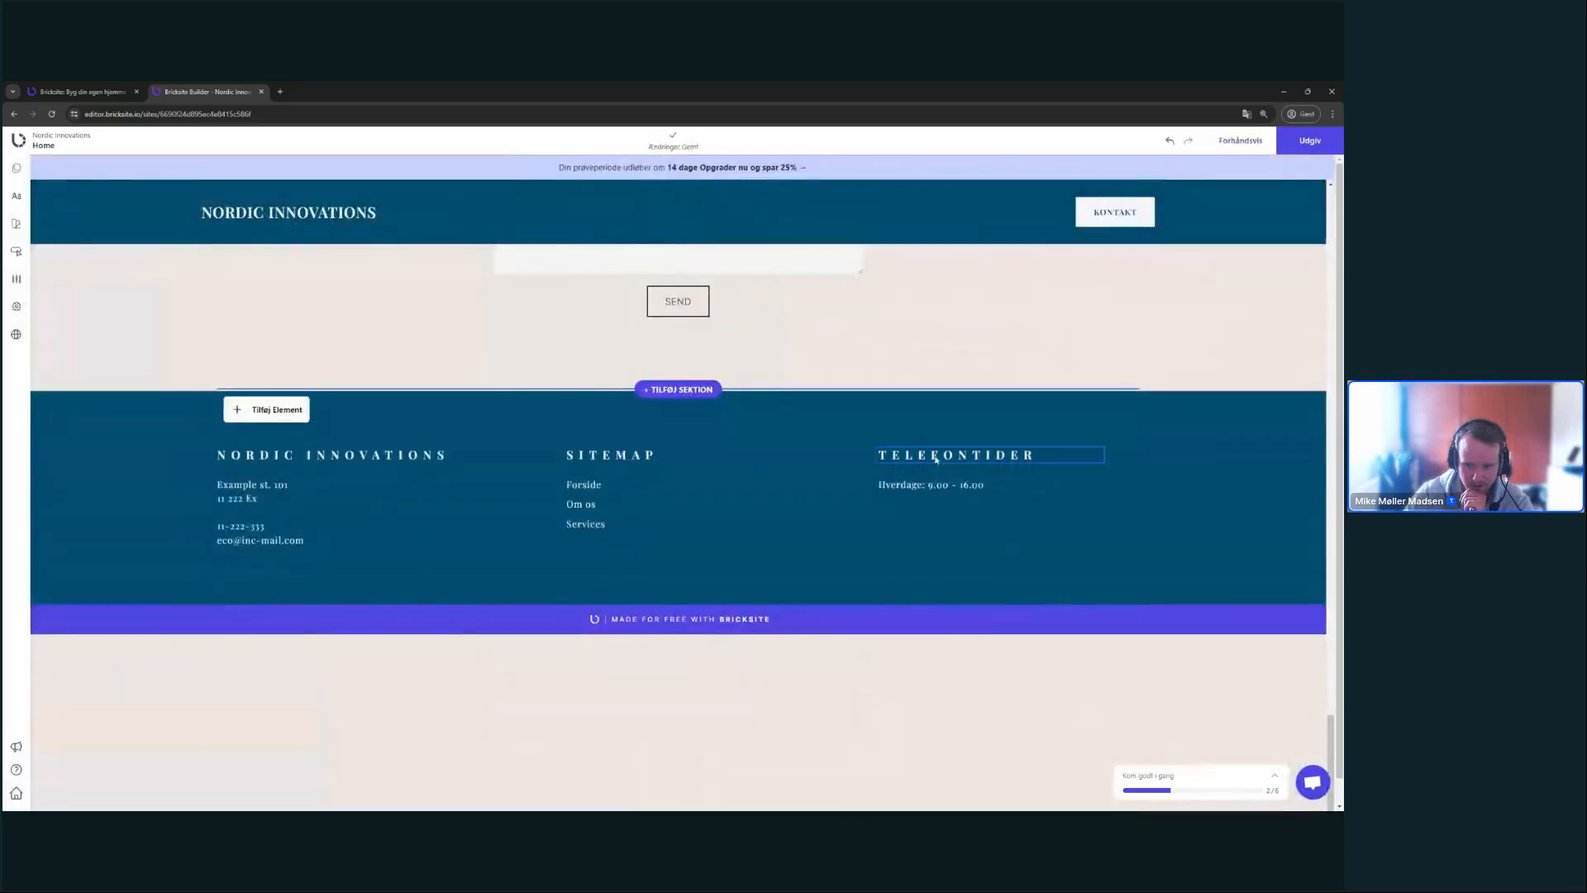
{"action": "left_click", "coordinate": [934, 454]}
{"action": "left_click", "coordinate": [1178, 667]}
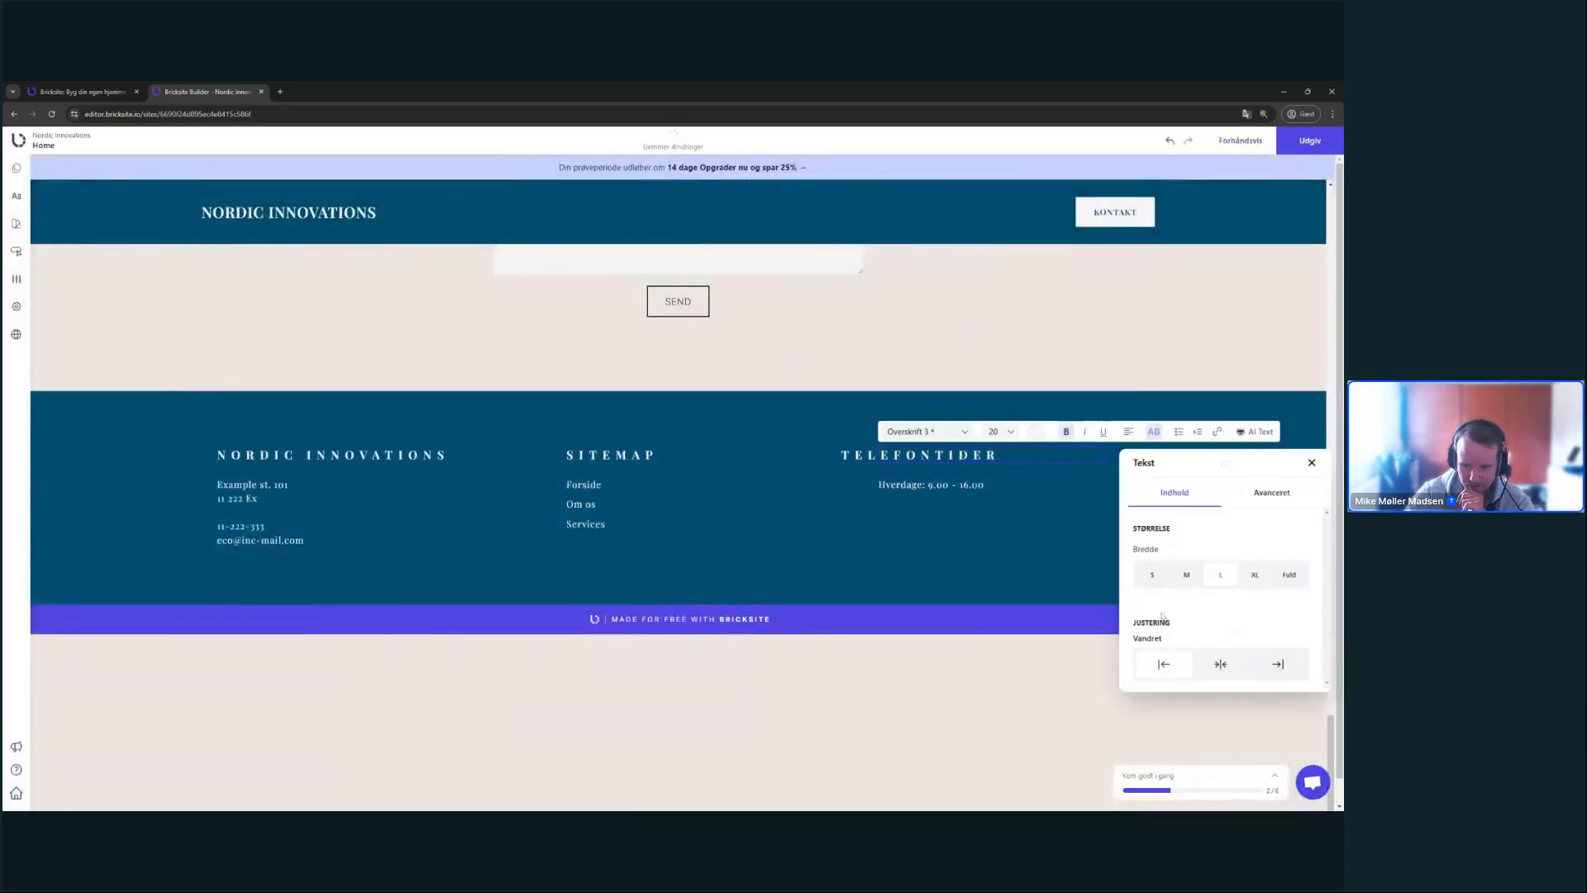
{"action": "left_click", "coordinate": [1029, 488]}
{"action": "left_click", "coordinate": [1075, 440]}
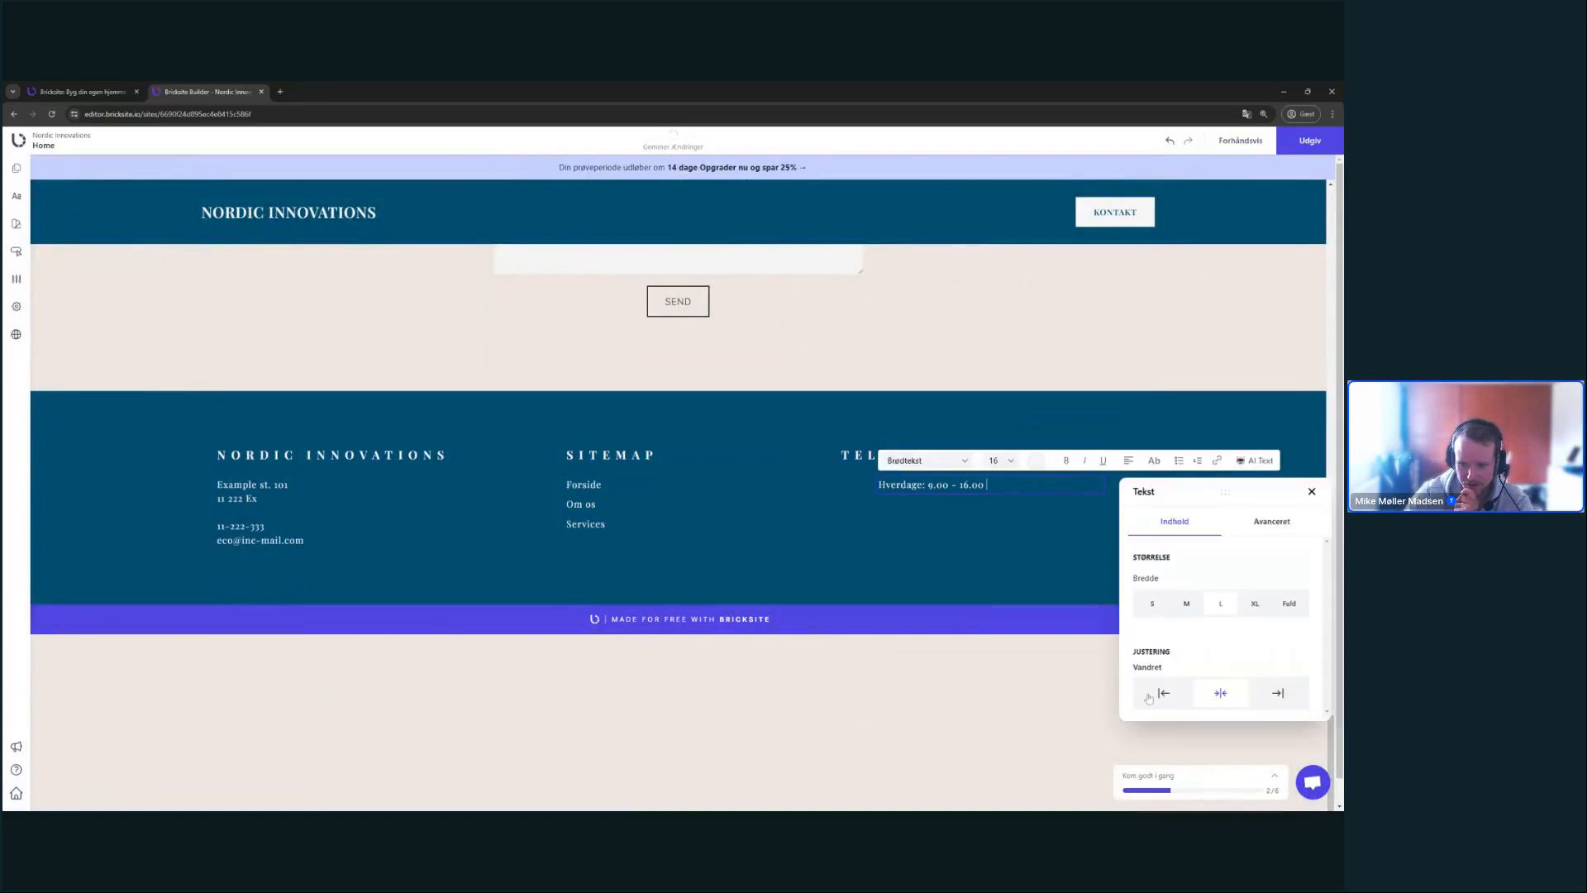
{"action": "left_click", "coordinate": [1165, 695]}
- Left-align the SITEMAP heading and the Forside, Om os and Services links
{"action": "left_click", "coordinate": [727, 456]}
{"action": "left_click", "coordinate": [777, 411]}
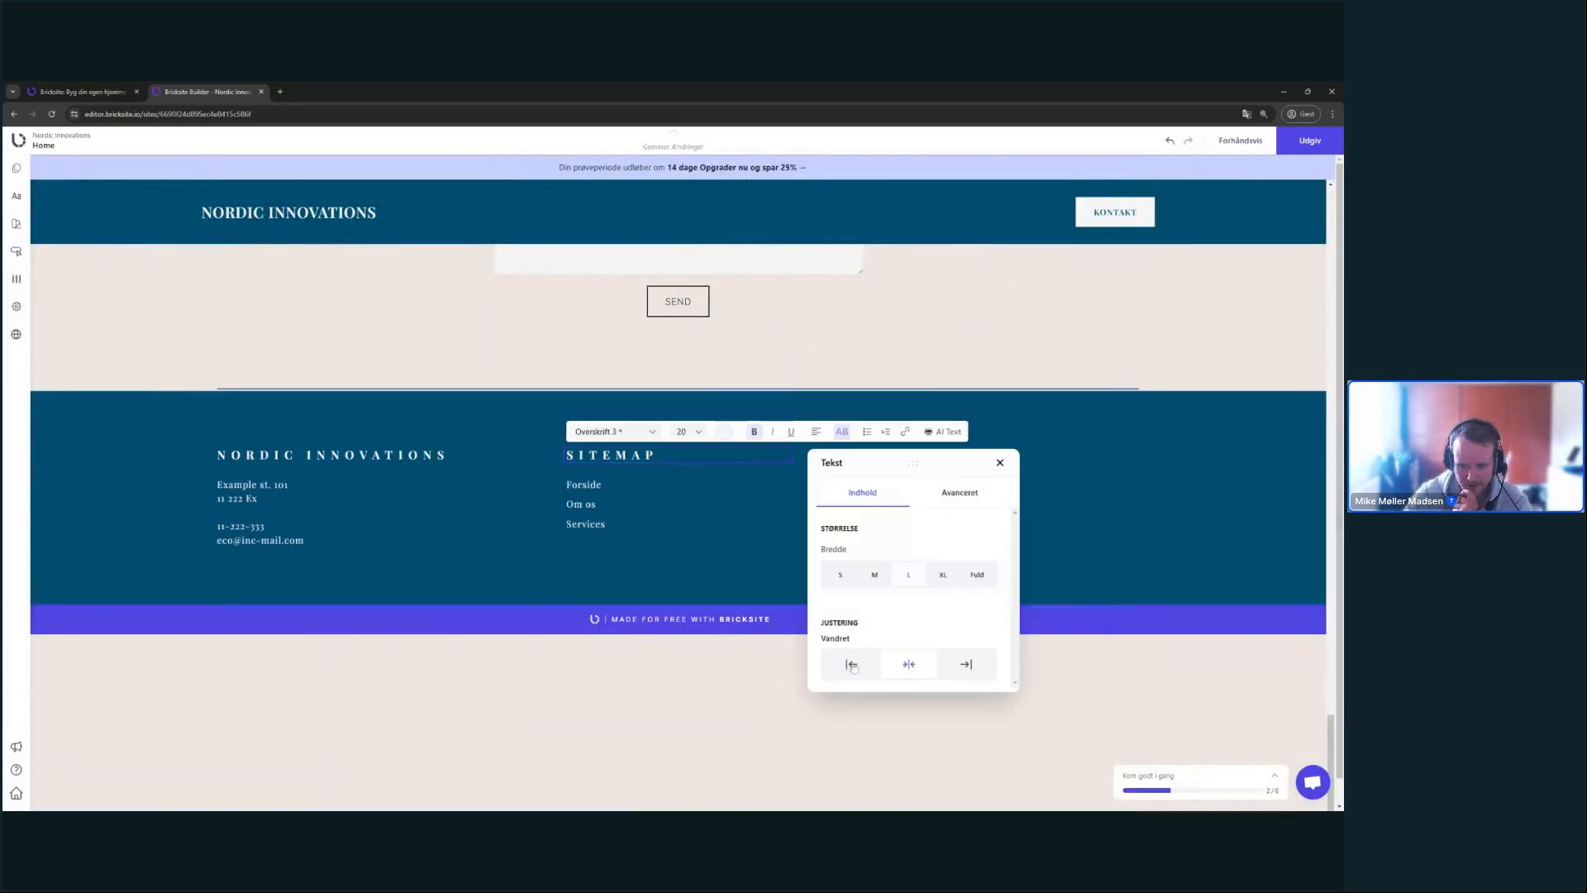
{"action": "left_click", "coordinate": [851, 665]}
{"action": "left_click", "coordinate": [744, 485]}
{"action": "left_click", "coordinate": [777, 442]}
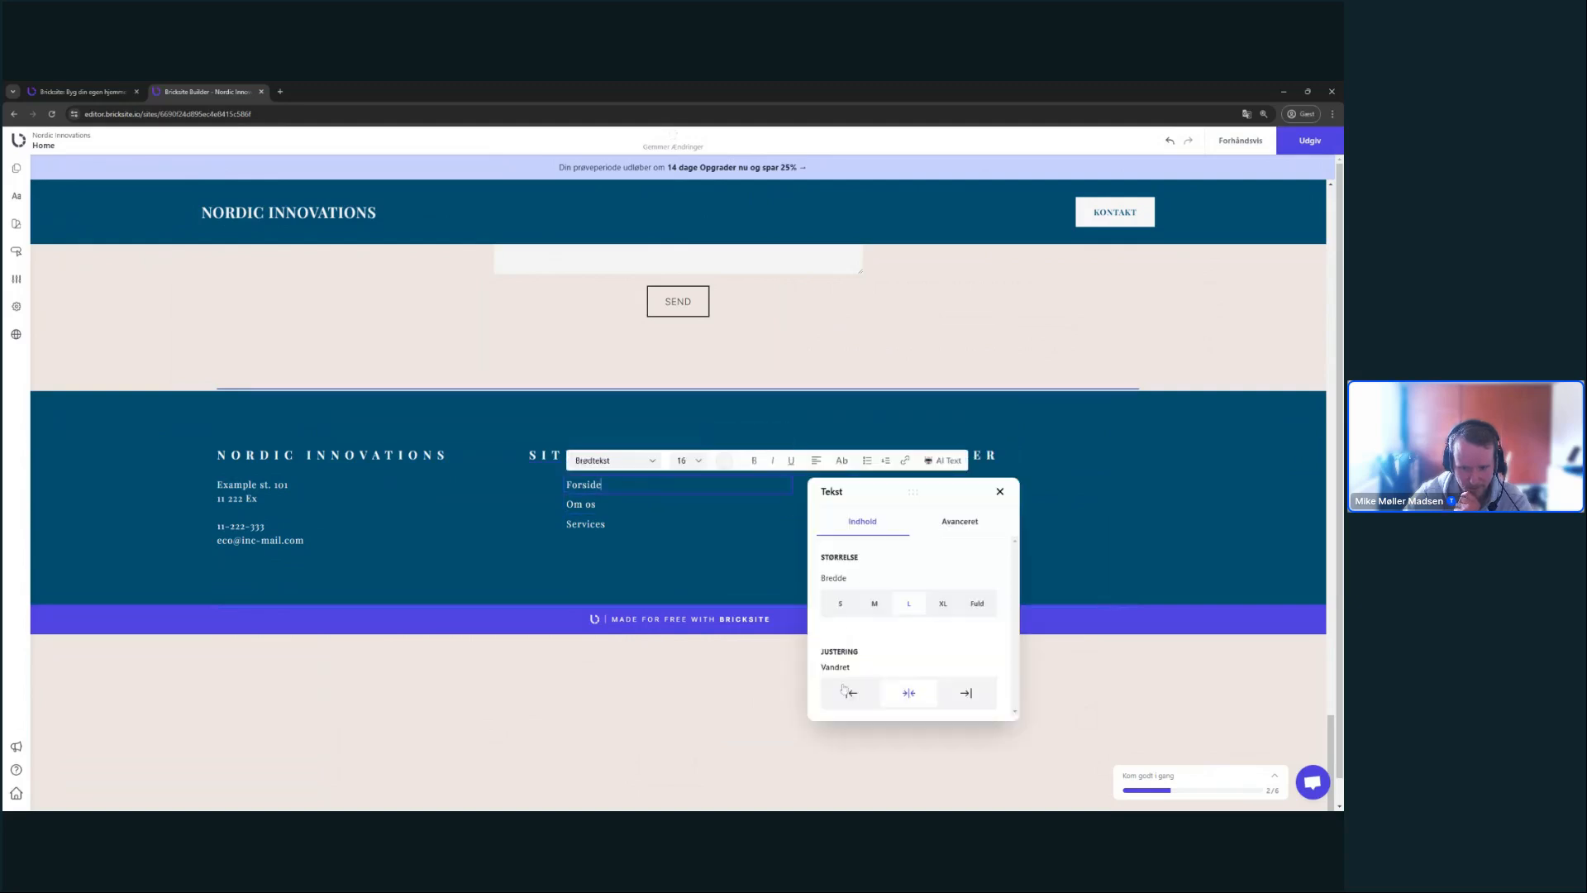
{"action": "left_click", "coordinate": [851, 693]}
{"action": "left_click", "coordinate": [743, 504]}
{"action": "left_click", "coordinate": [773, 459]}
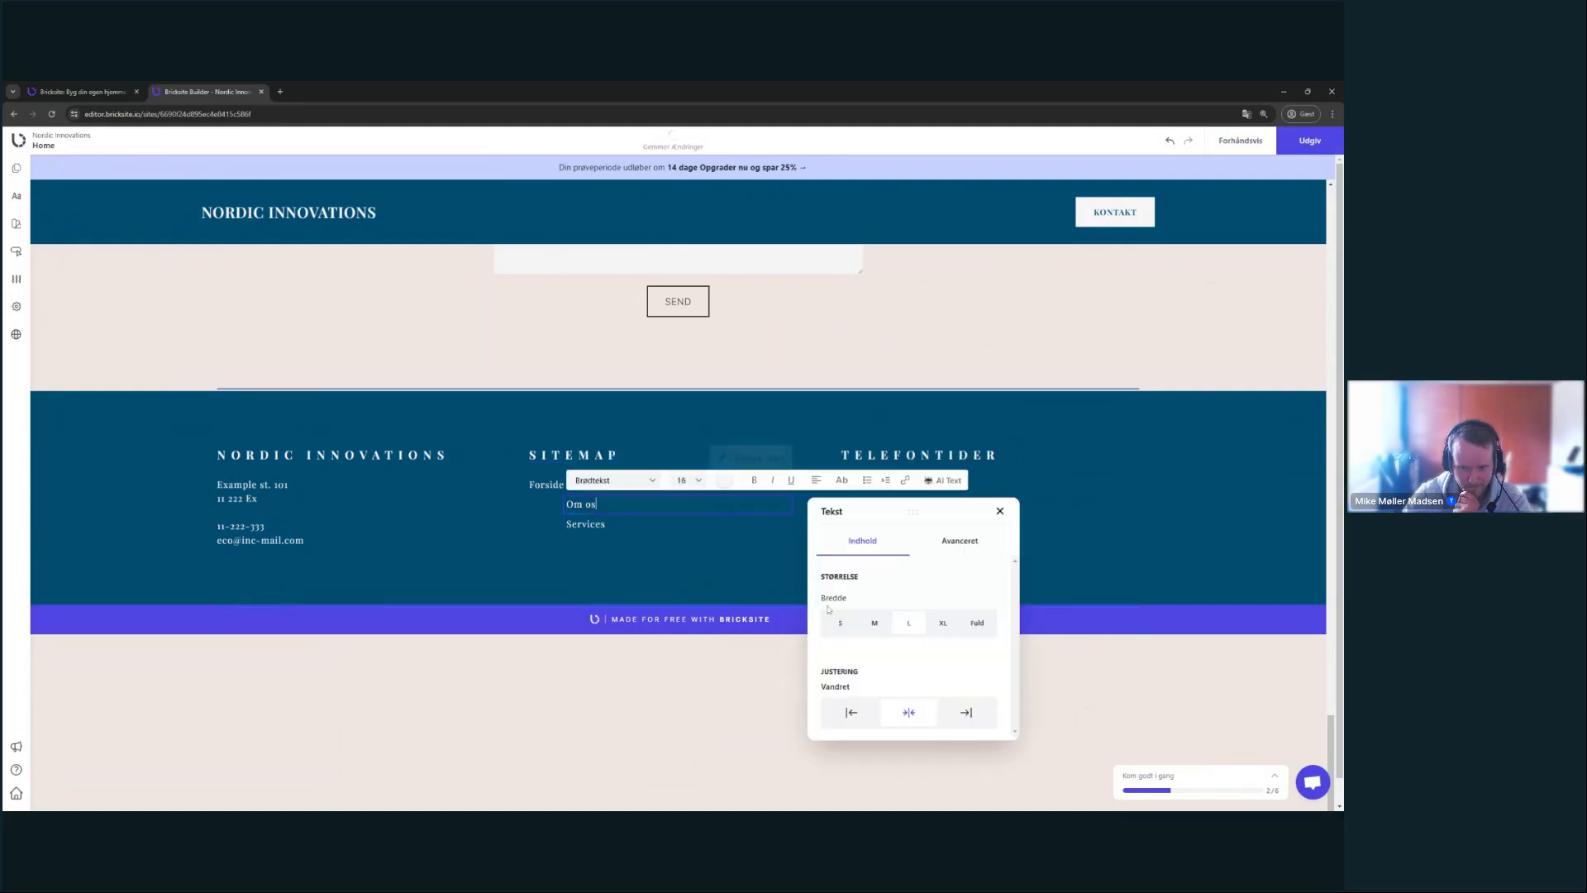
{"action": "left_click", "coordinate": [851, 711]}
{"action": "left_click", "coordinate": [744, 523]}
{"action": "left_click", "coordinate": [774, 479]}
{"action": "left_click", "coordinate": [850, 731]}
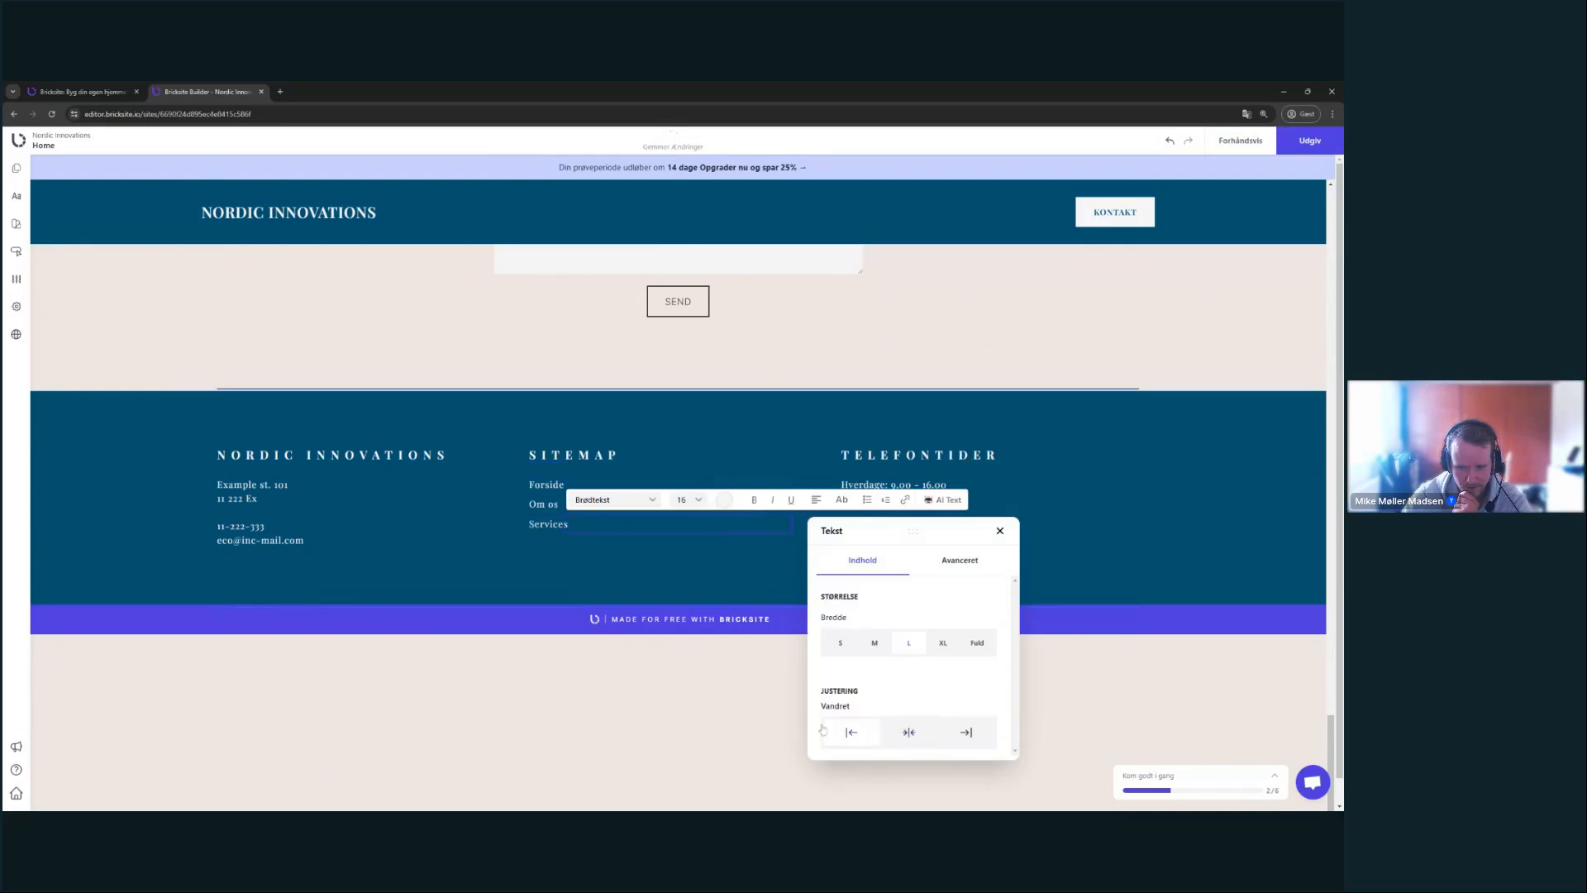
{"action": "left_click", "coordinate": [744, 454]}
{"action": "left_click", "coordinate": [738, 411]}
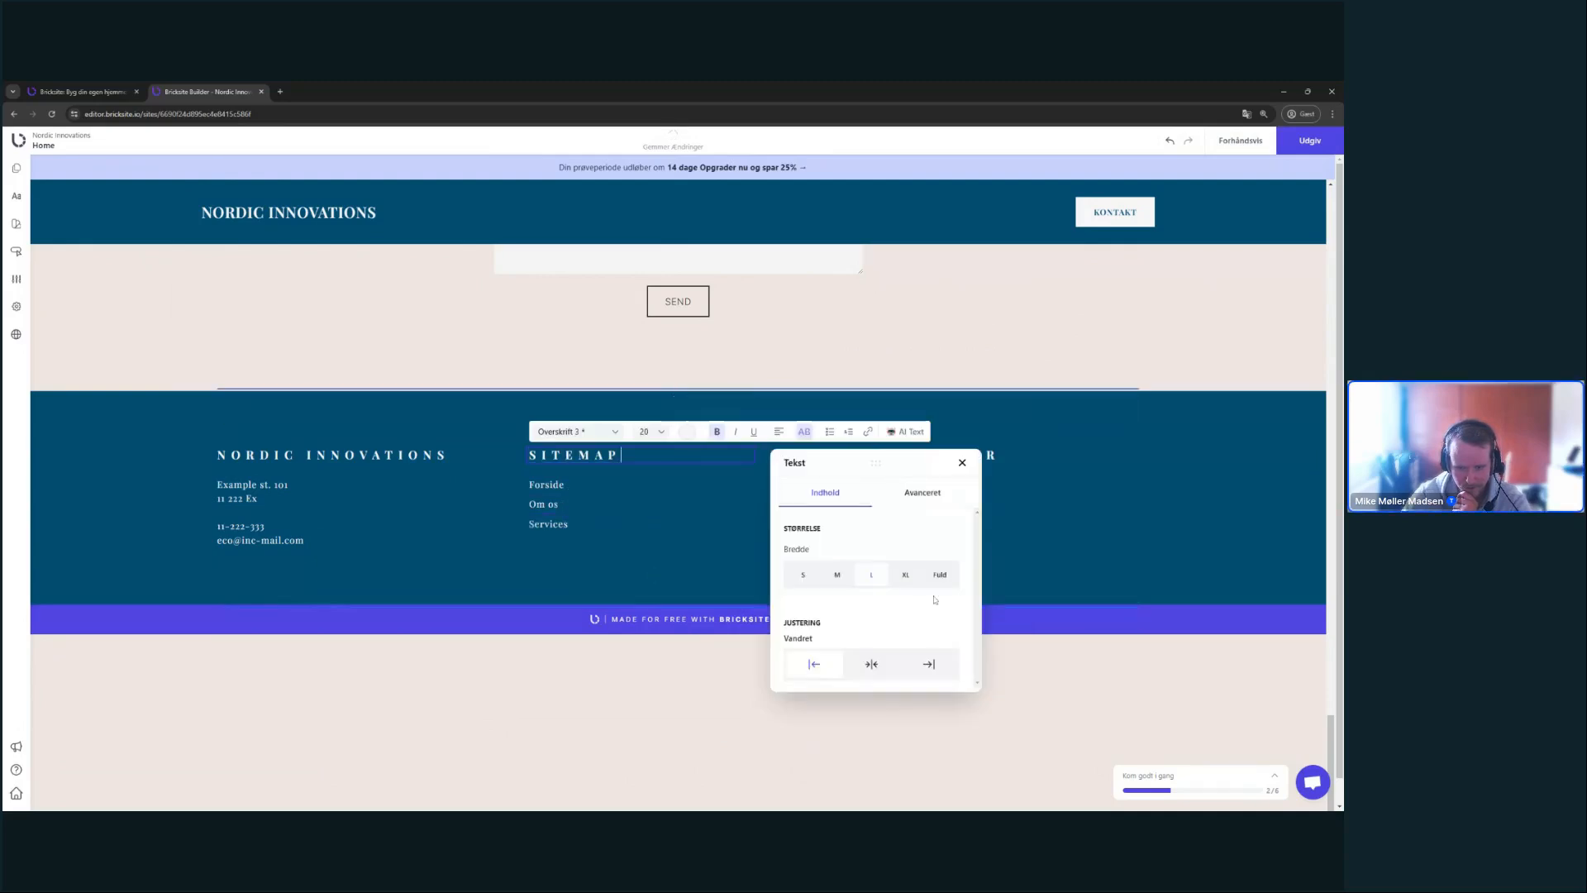
- Set the NORDIC INNOVATIONS heading and the Services link to Fuld width
{"action": "left_click", "coordinate": [446, 455]}
{"action": "left_click", "coordinate": [447, 410]}
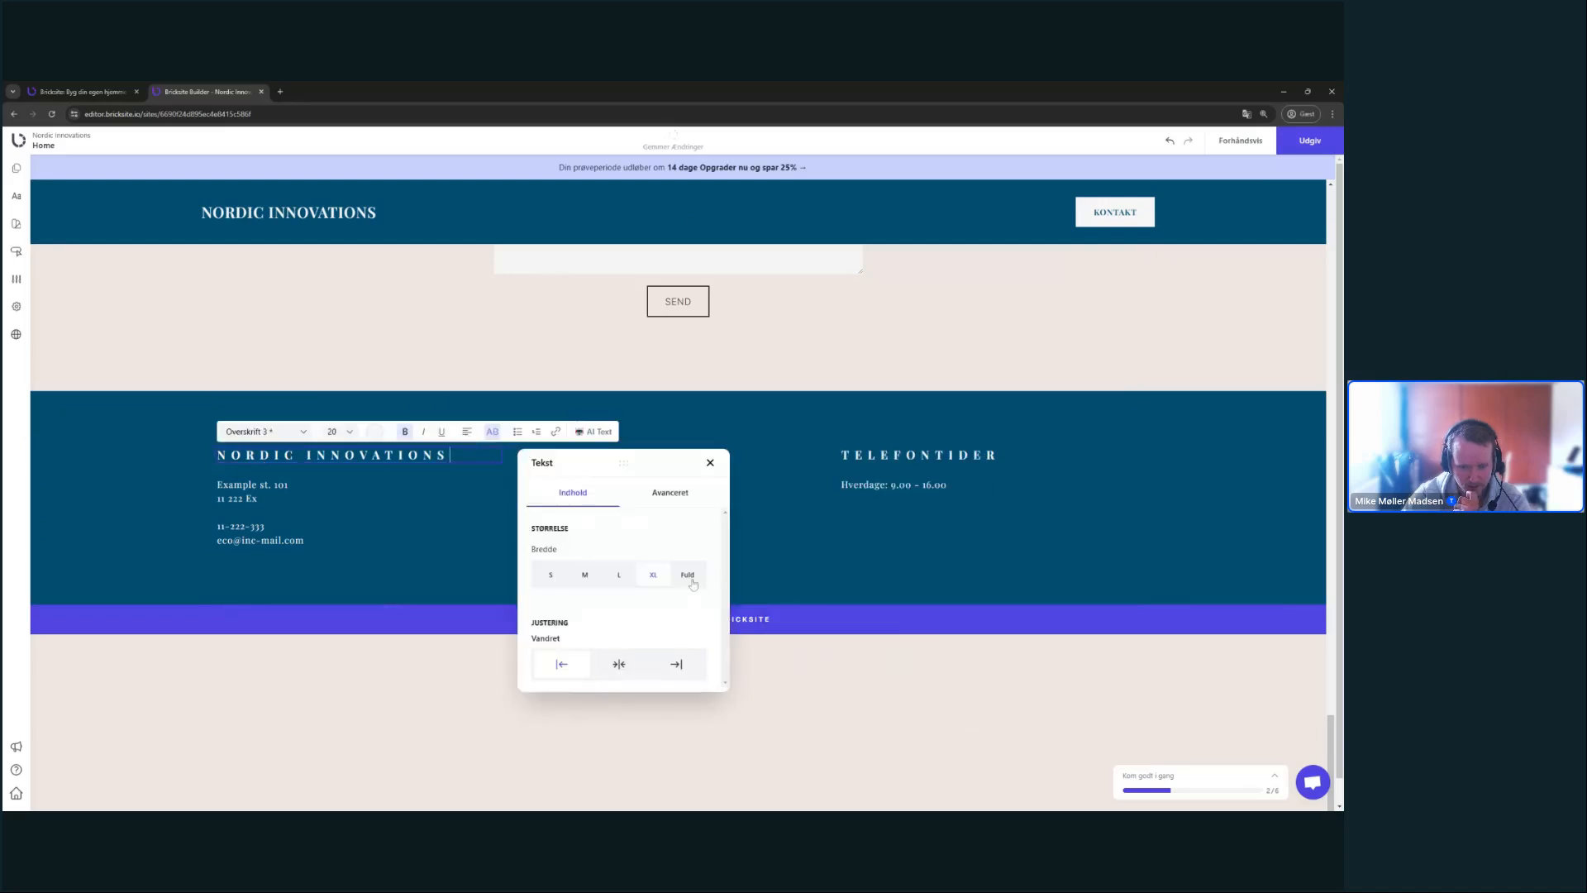
{"action": "left_click", "coordinate": [818, 529]}
{"action": "left_click", "coordinate": [713, 492]}
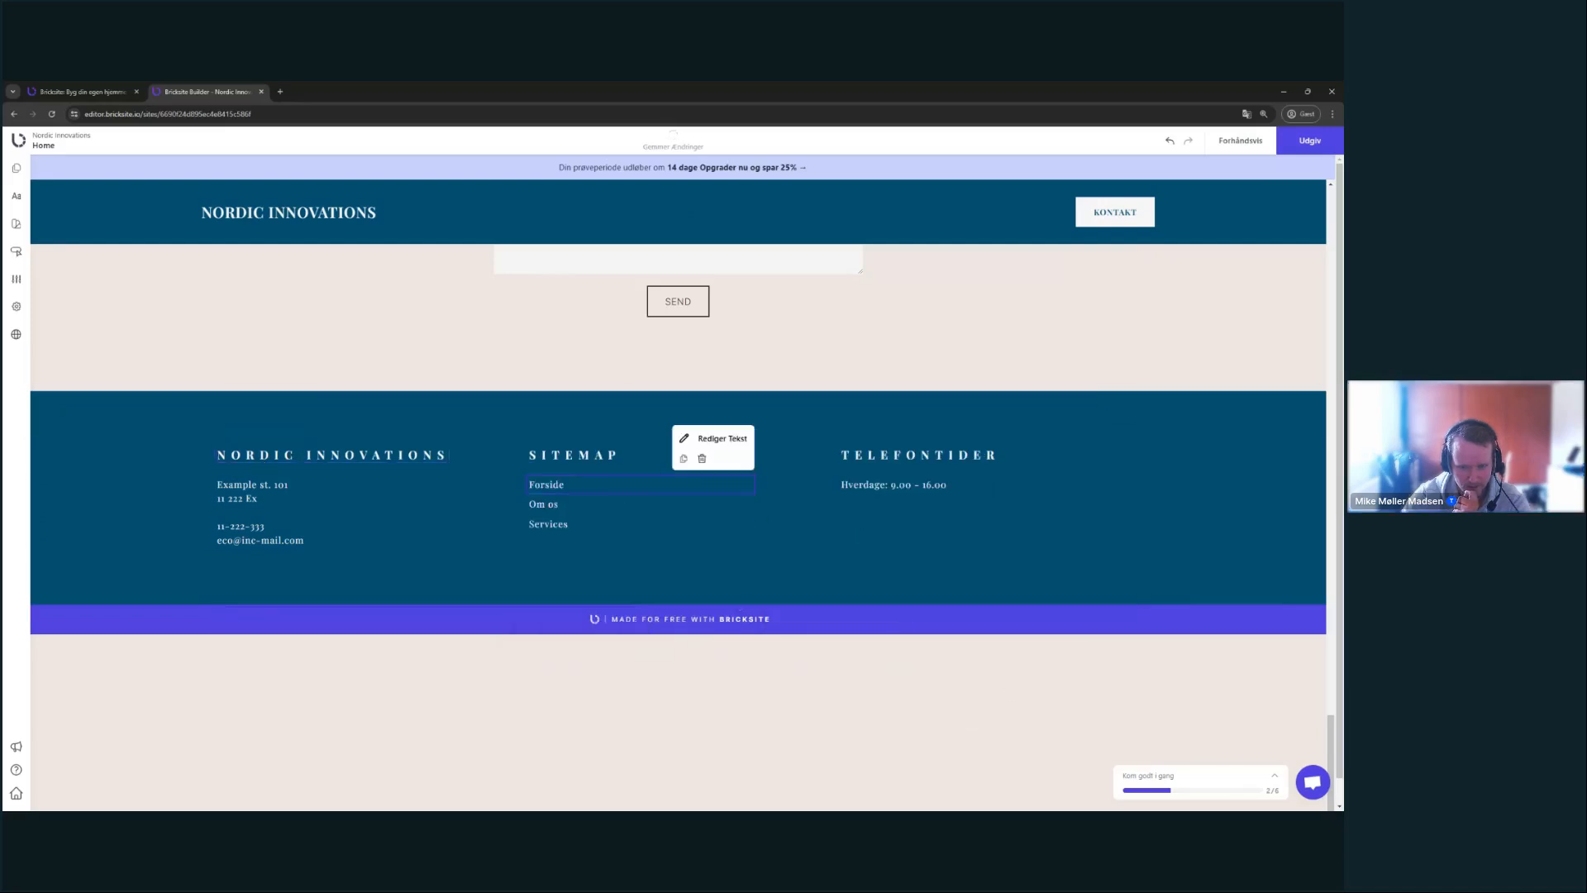
{"action": "left_click", "coordinate": [716, 436]}
{"action": "left_click", "coordinate": [702, 508]}
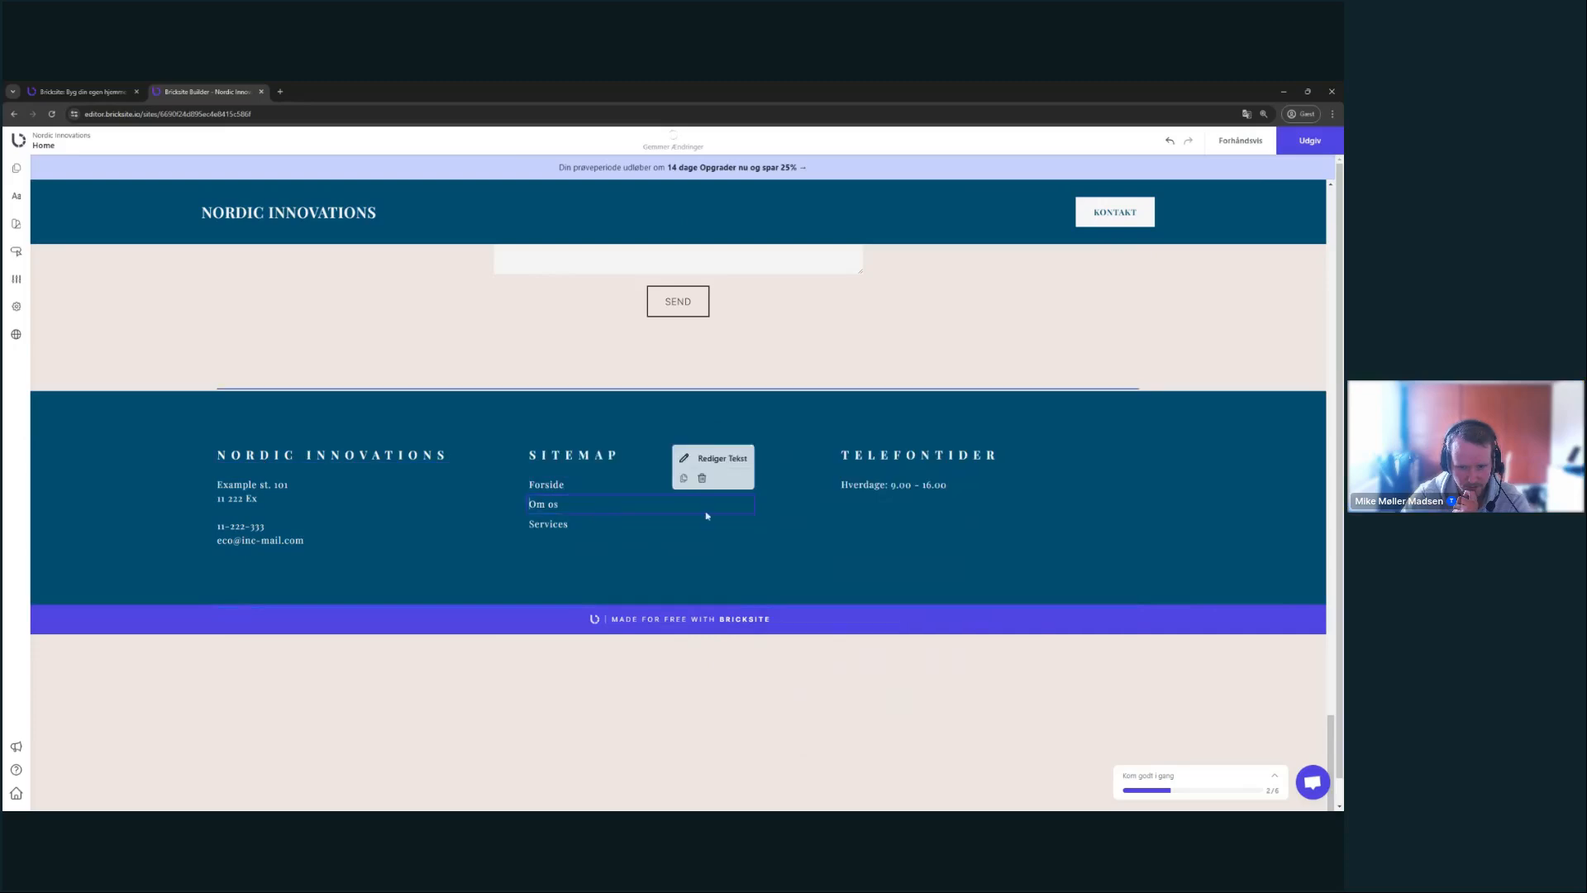
{"action": "left_click", "coordinate": [711, 460]}
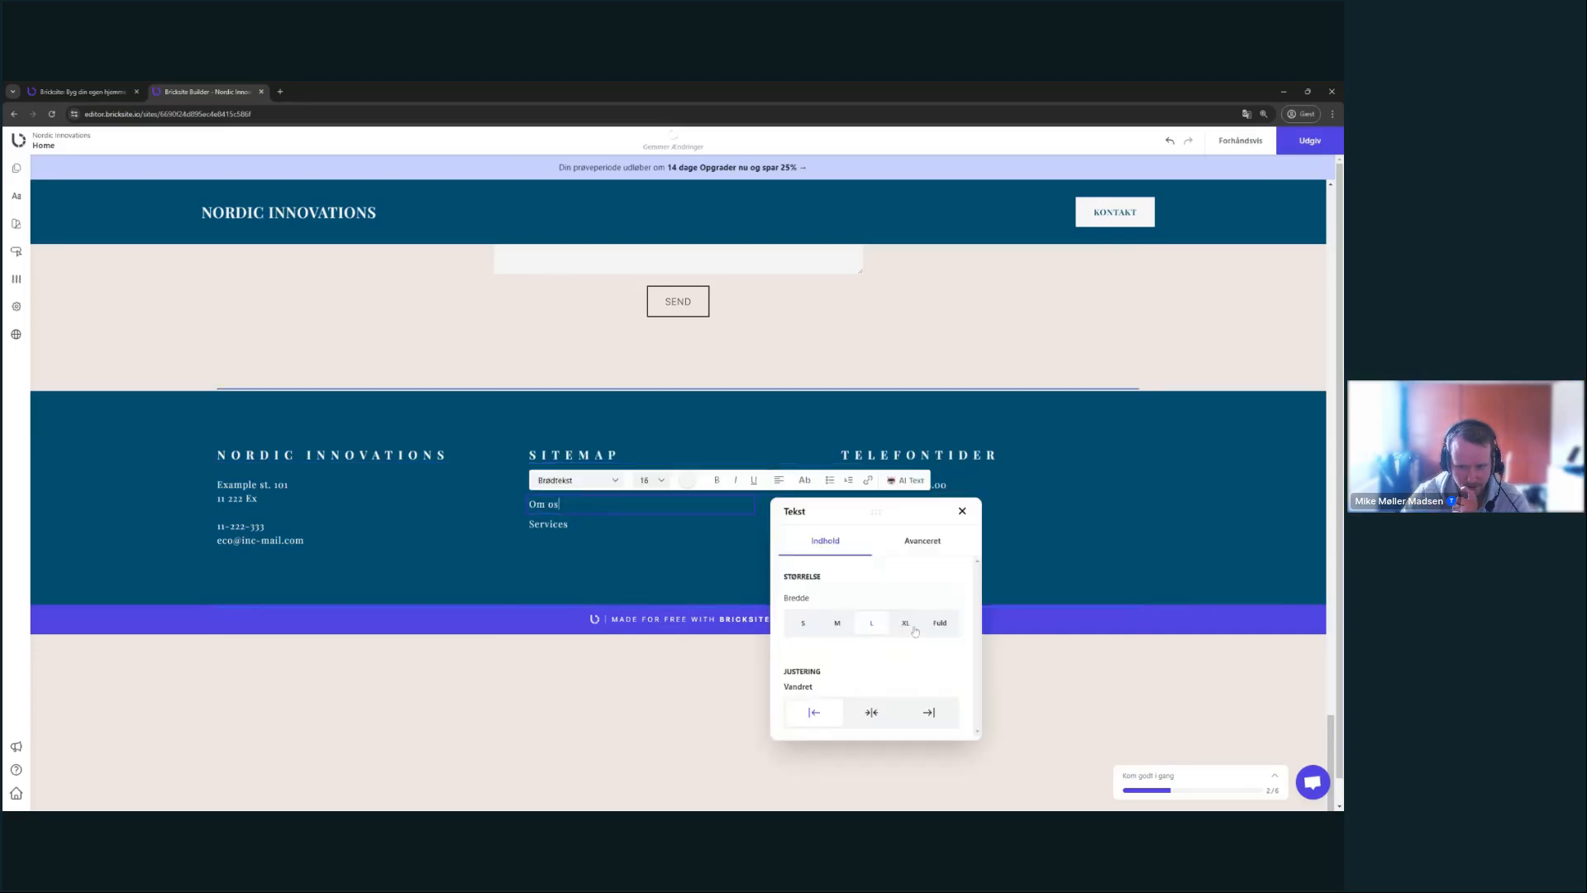
{"action": "left_click", "coordinate": [578, 523]}
{"action": "left_click", "coordinate": [711, 473]}
{"action": "left_click", "coordinate": [939, 642]}
- Set the TELEFONTIDER heading and the Hverdage opening-hours text to Fuld width
{"action": "left_click", "coordinate": [890, 455]}
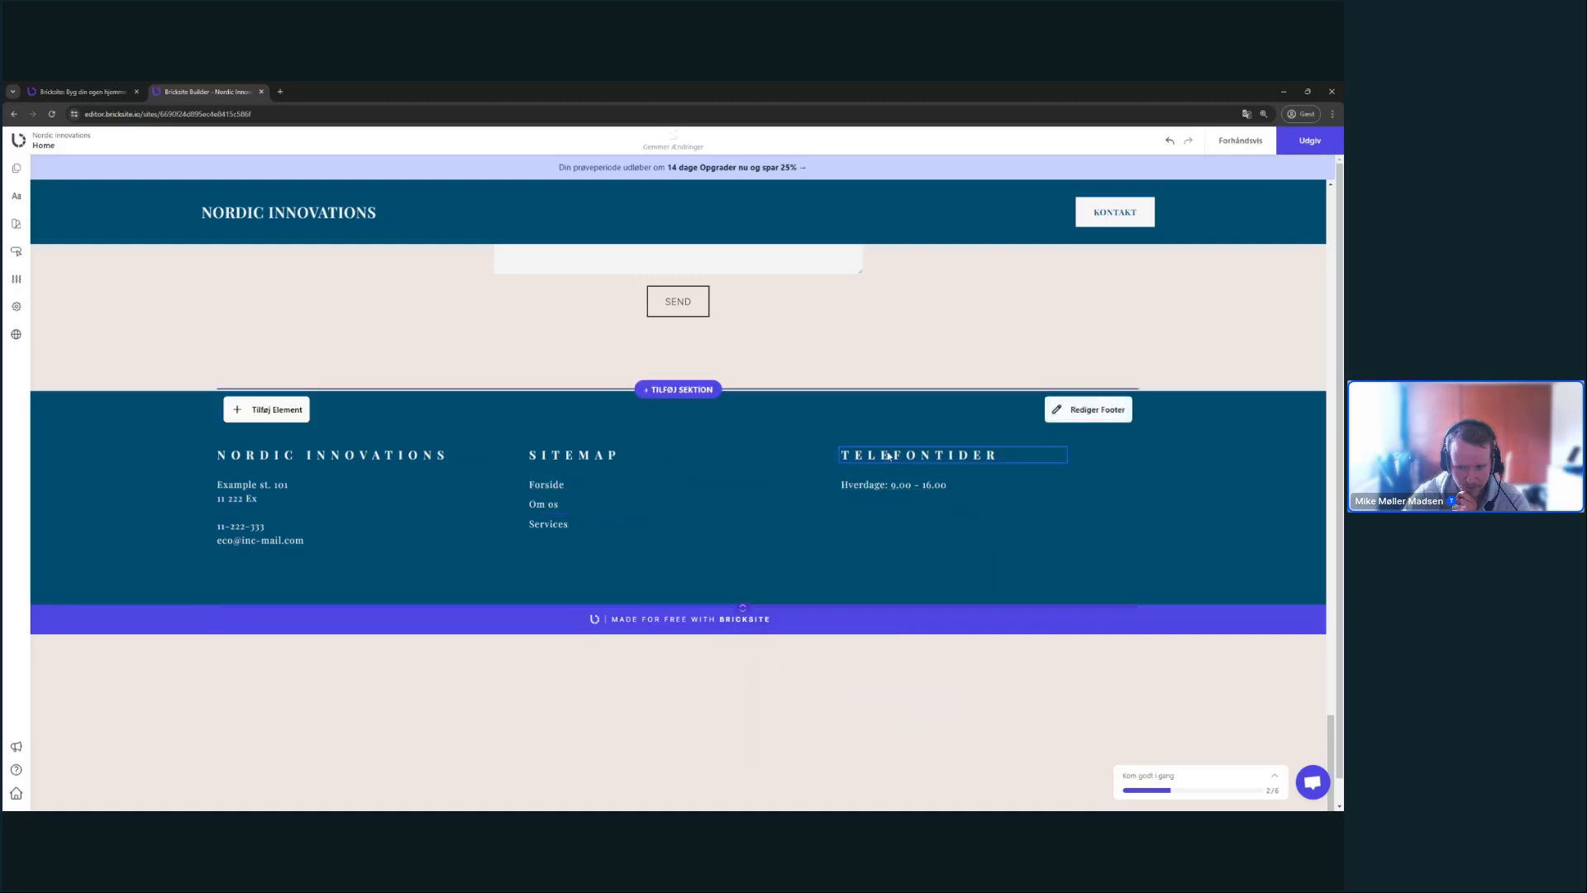
{"action": "left_click", "coordinate": [1039, 412]}
{"action": "left_click", "coordinate": [1251, 574]}
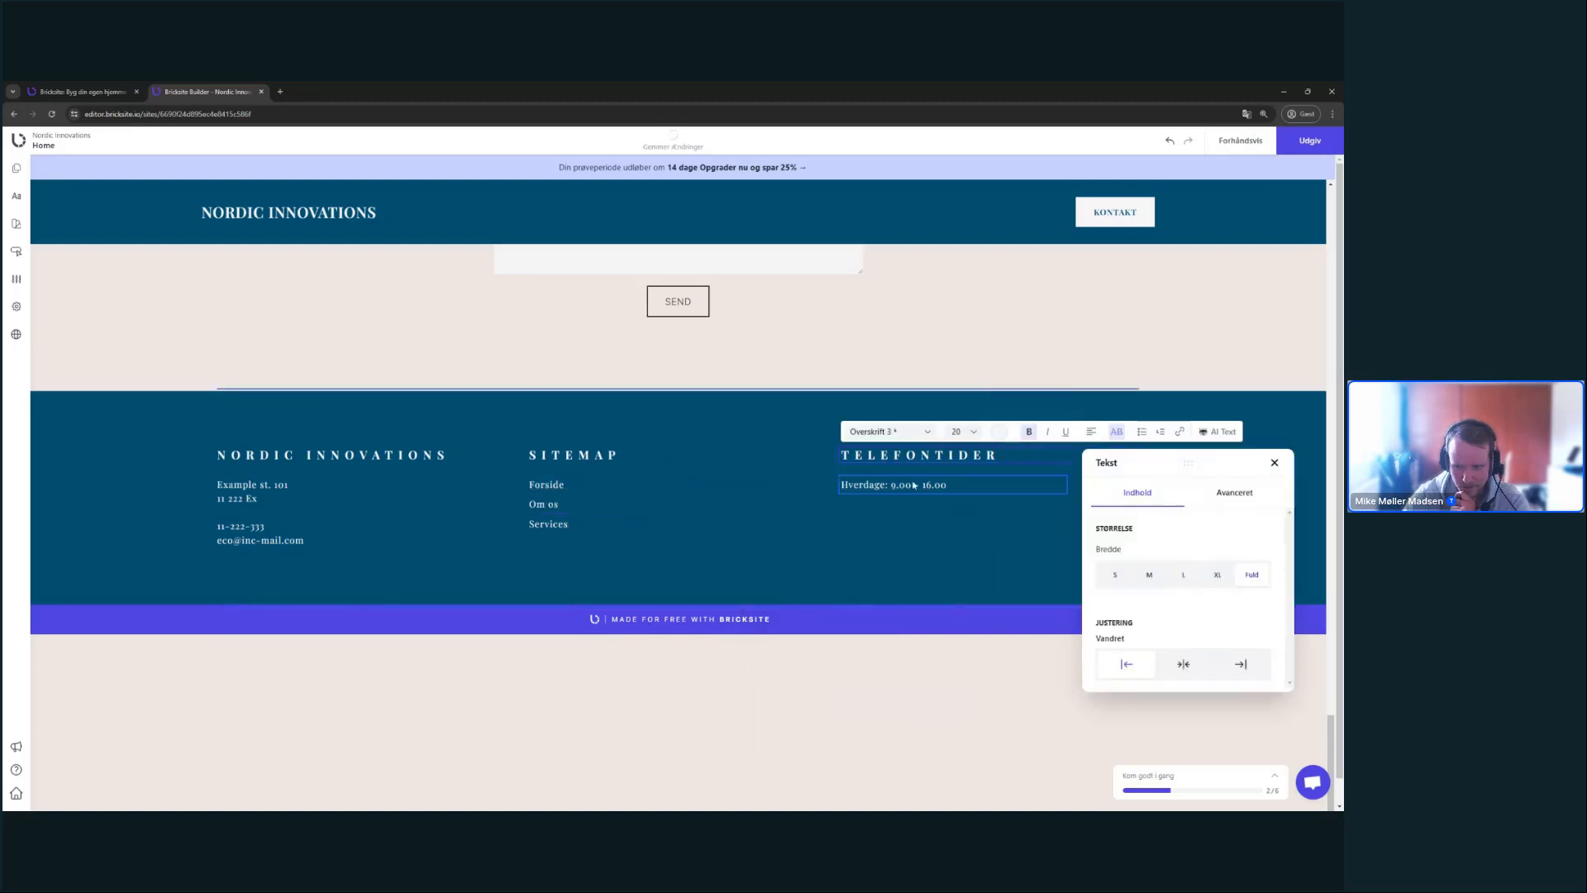
{"action": "left_click", "coordinate": [892, 485]}
{"action": "left_click", "coordinate": [1033, 436]}
{"action": "left_click", "coordinate": [1252, 604]}
- Narrow the footer's Indholds Bredde to 85 so the three columns sit centred
{"action": "left_click", "coordinate": [1071, 562]}
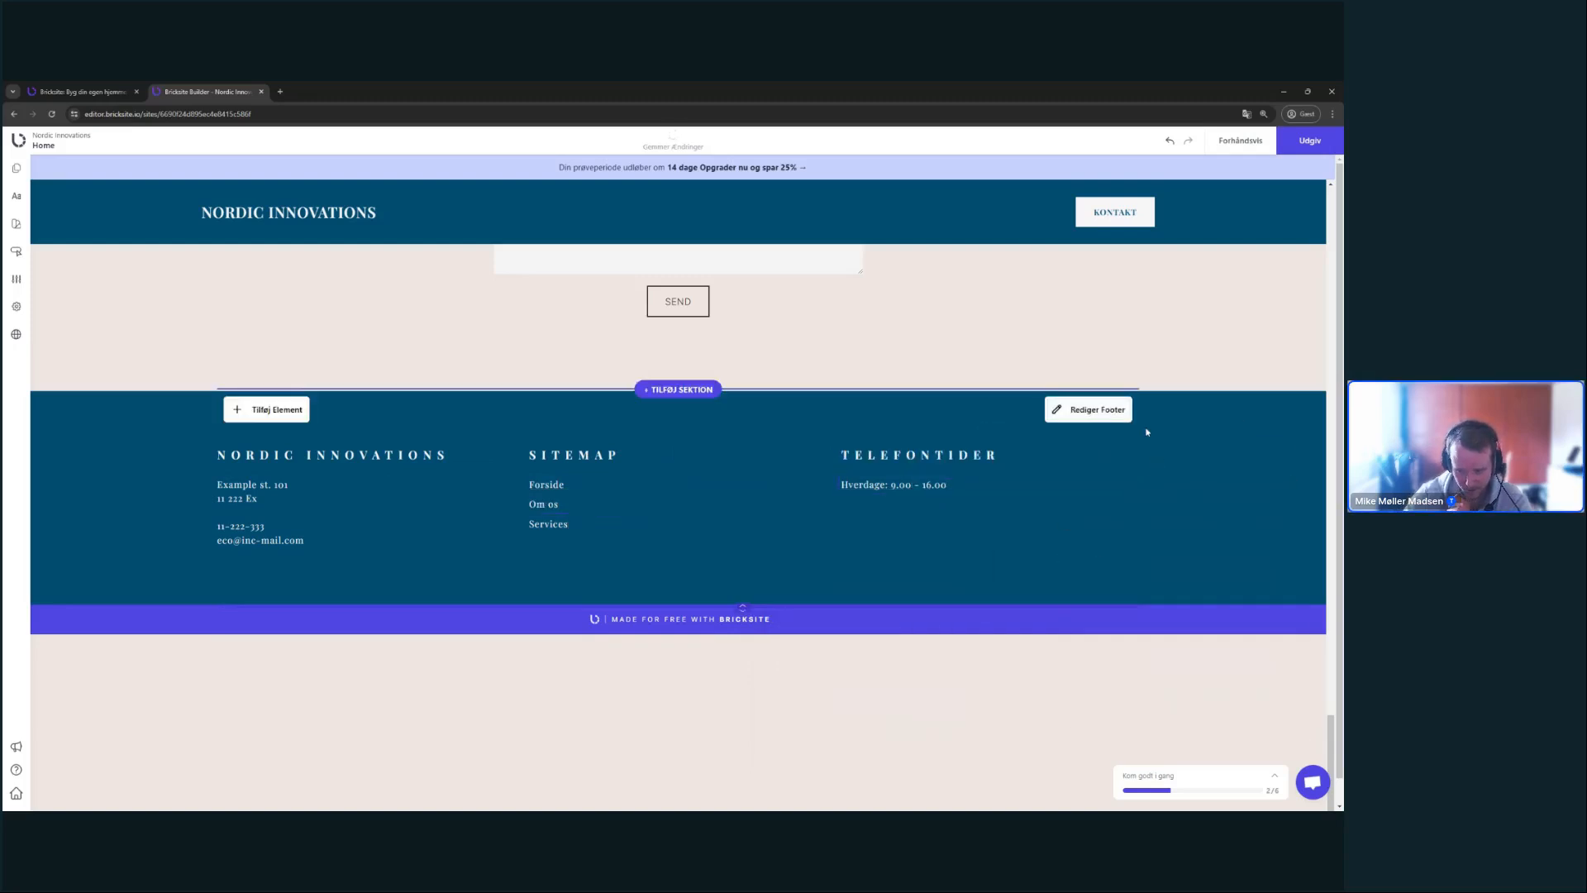
{"action": "left_click", "coordinate": [1107, 409]}
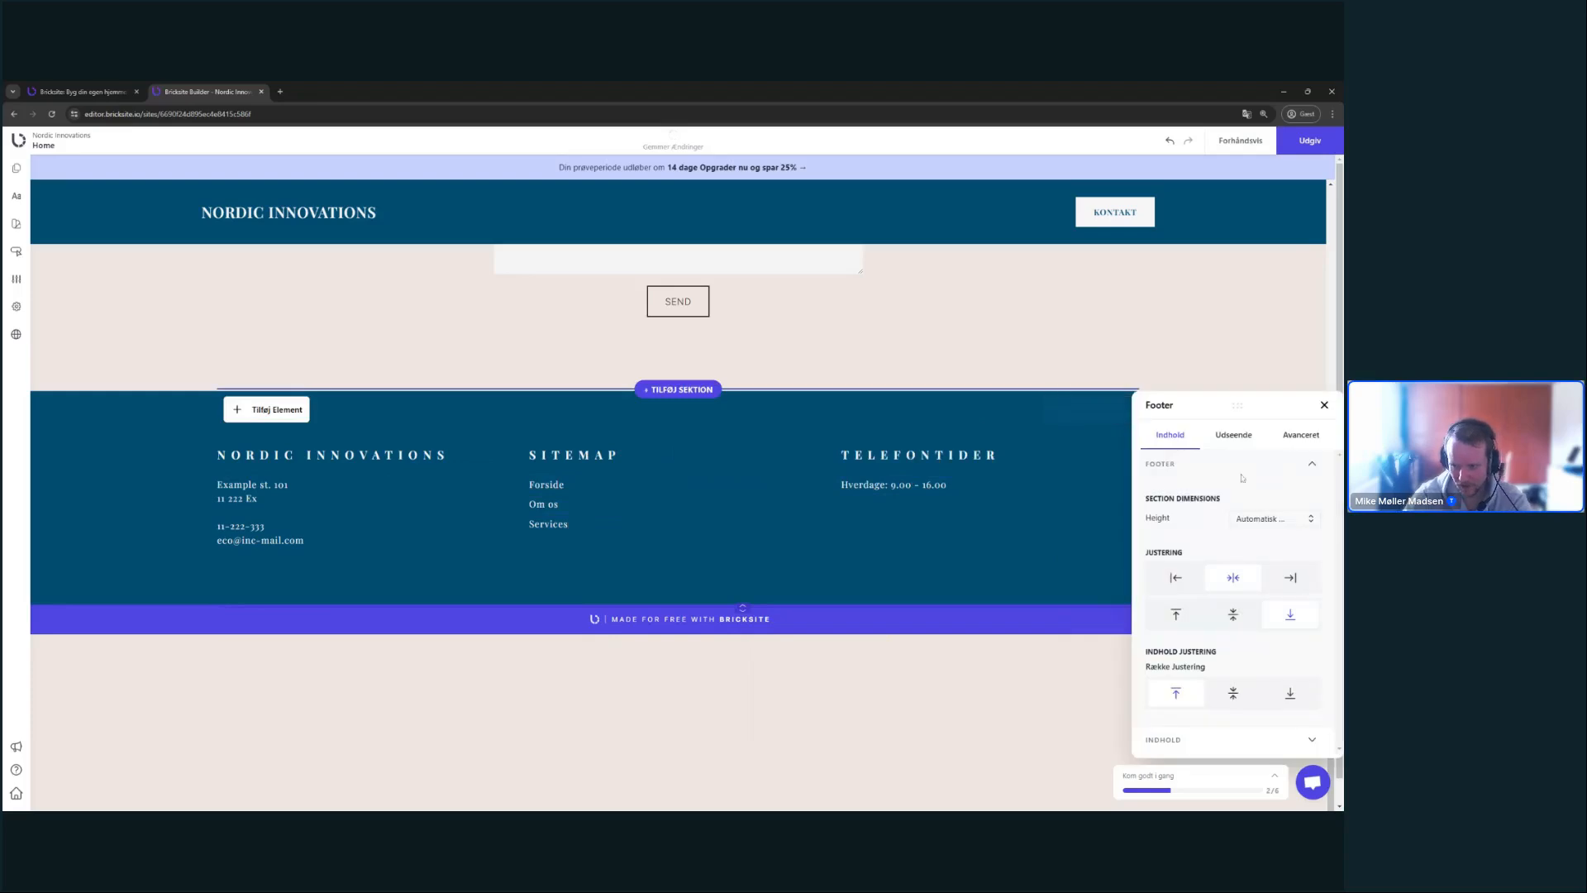
{"action": "left_click", "coordinate": [1259, 738]}
{"action": "left_click_drag", "start_coordinate": [1127, 597], "coordinate": [1104, 600]}
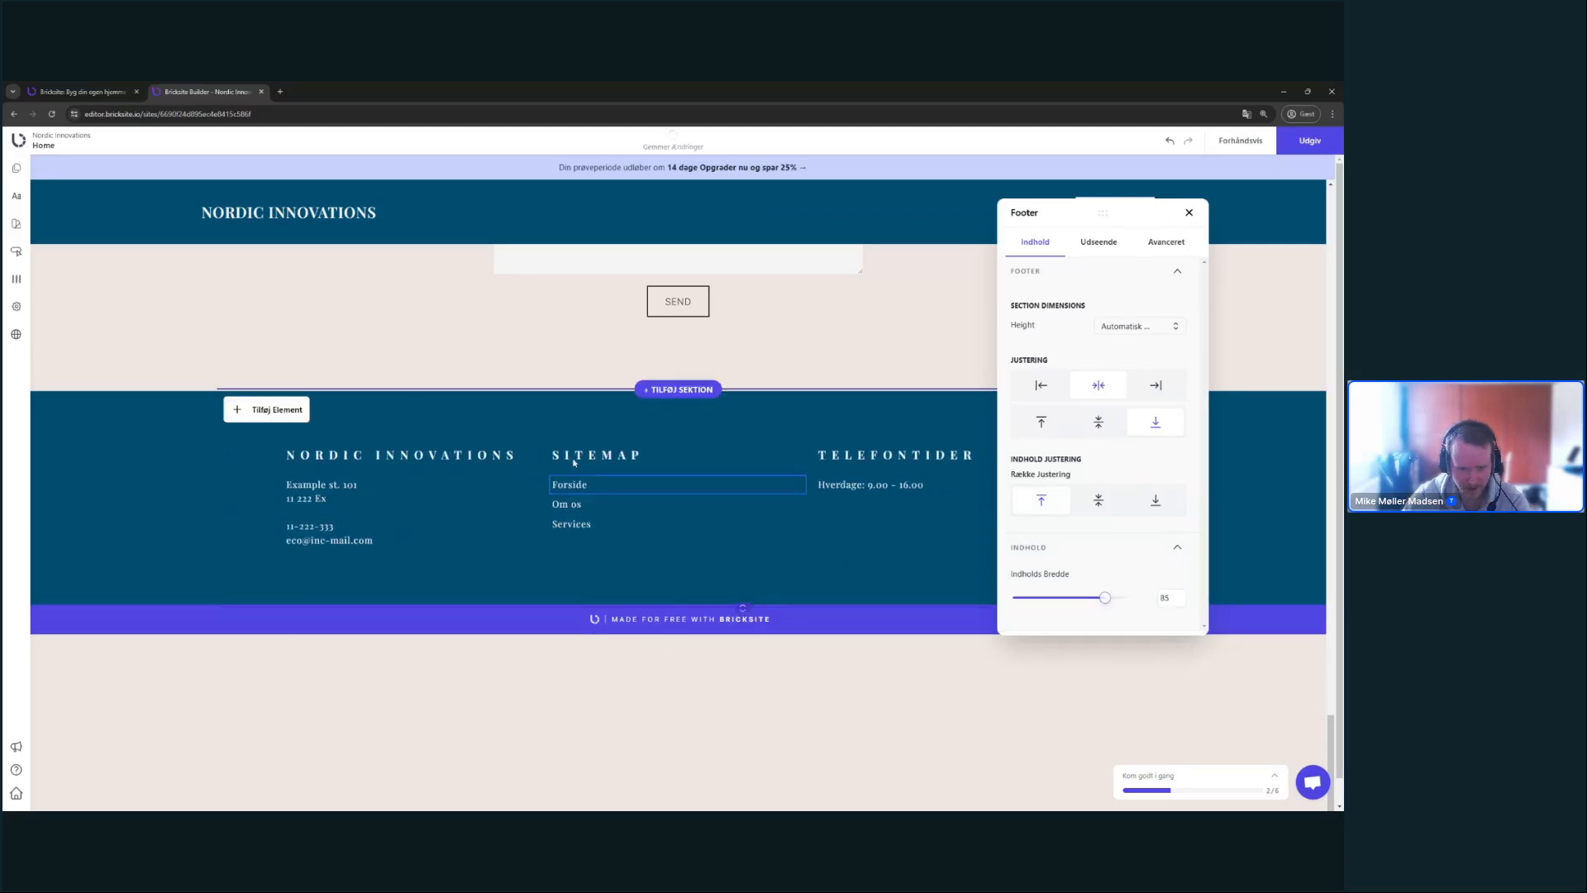
{"action": "left_click", "coordinate": [1189, 213]}
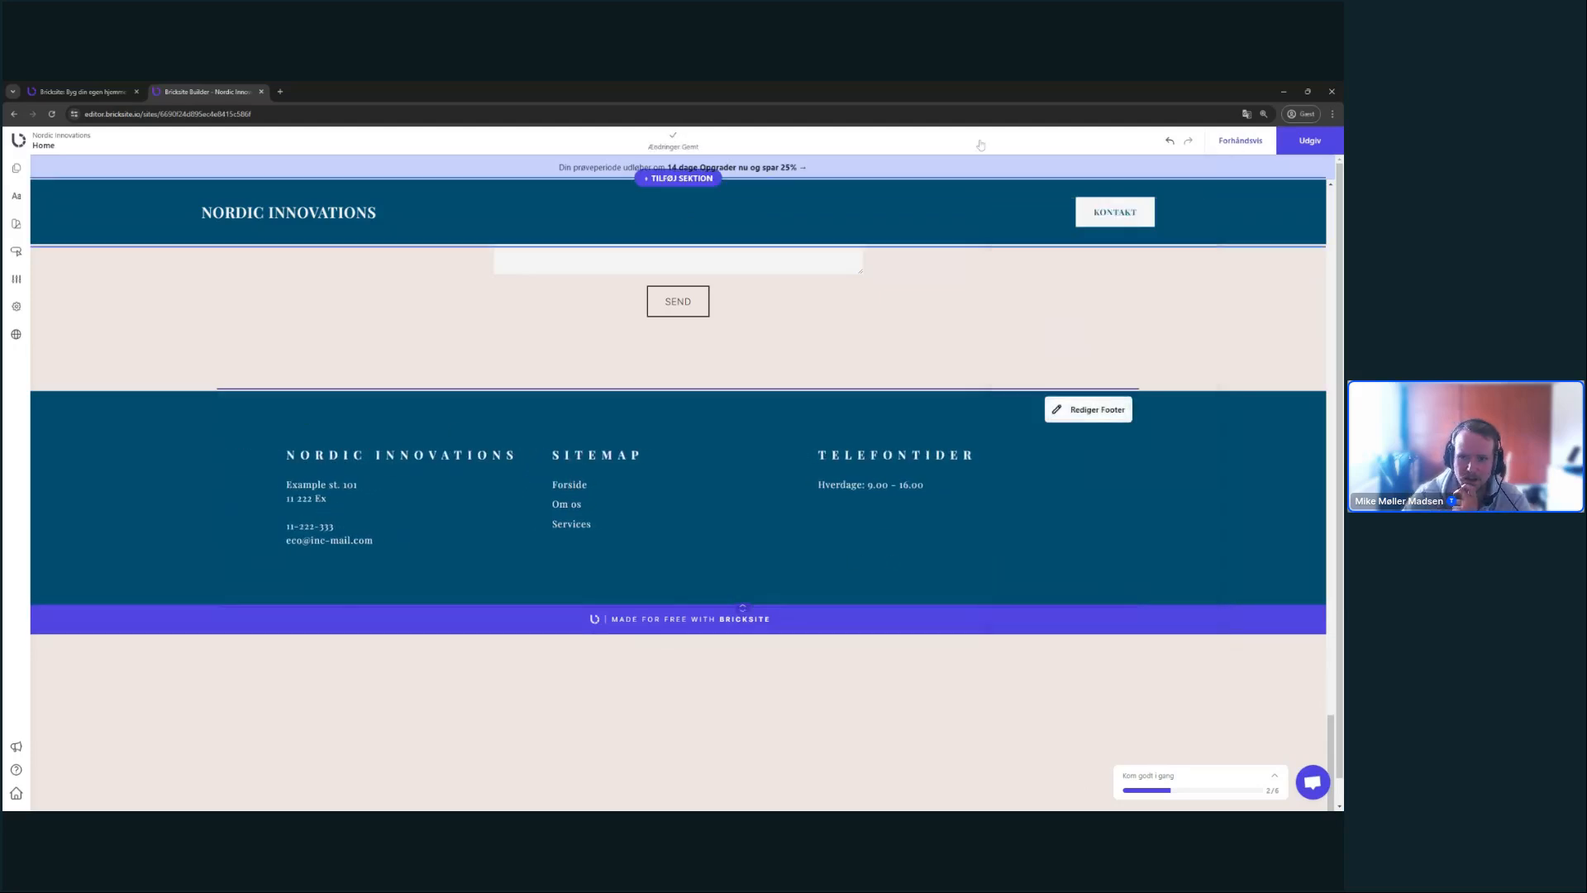
{"action": "left_click", "coordinate": [1239, 141]}
{"action": "left_click", "coordinate": [629, 140]}
{"action": "scroll", "coordinate": [748, 668], "scroll_direction": "down", "scroll_amount": 10}
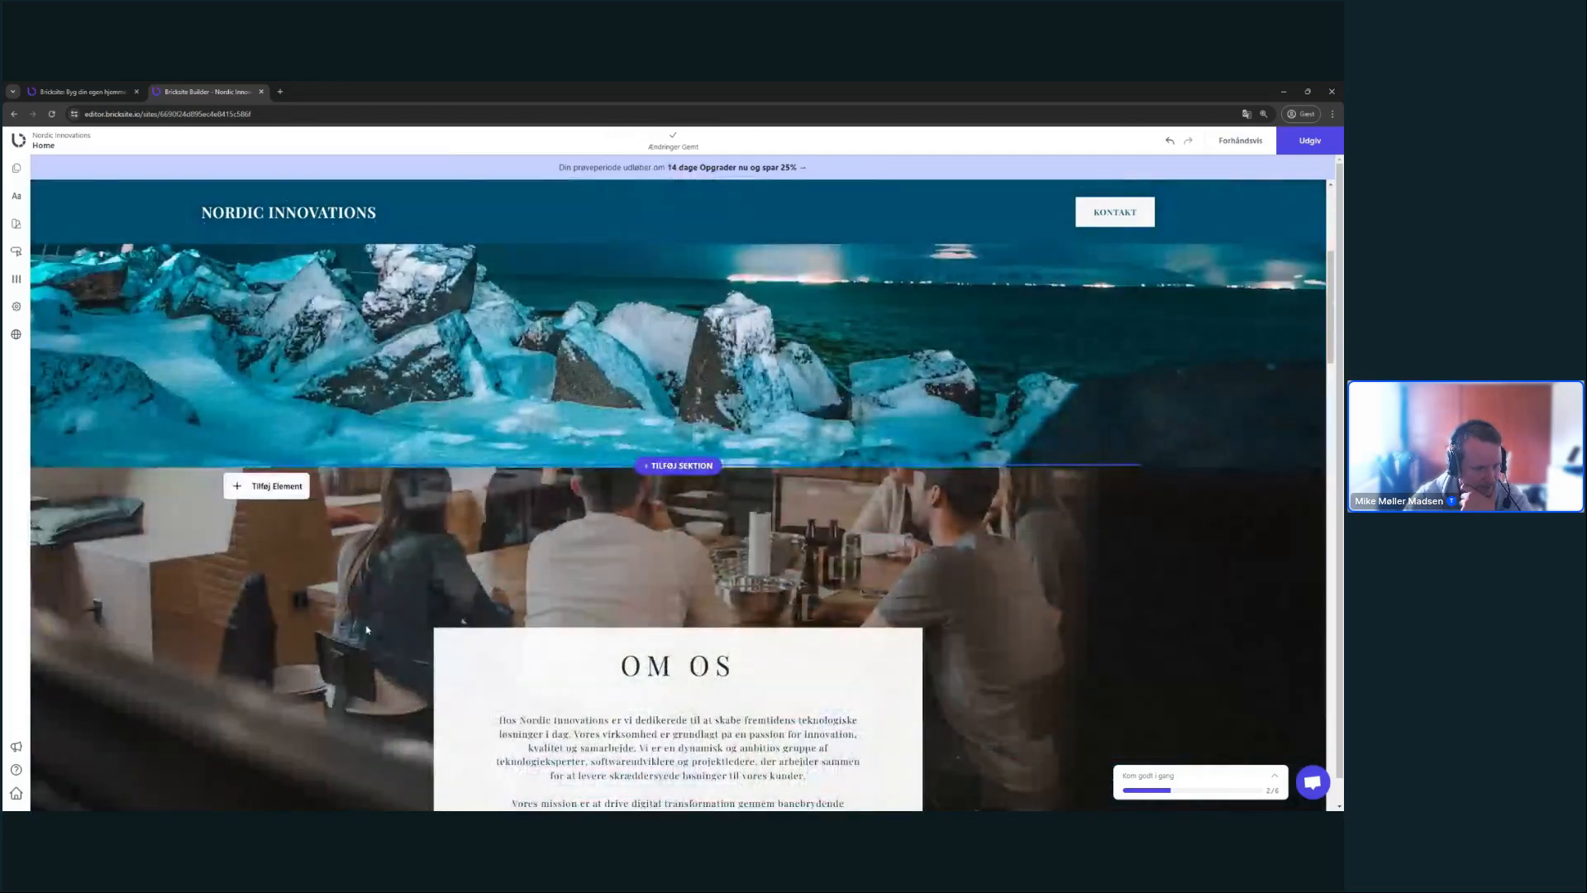
{"action": "scroll", "coordinate": [367, 624], "scroll_direction": "down", "scroll_amount": 10}
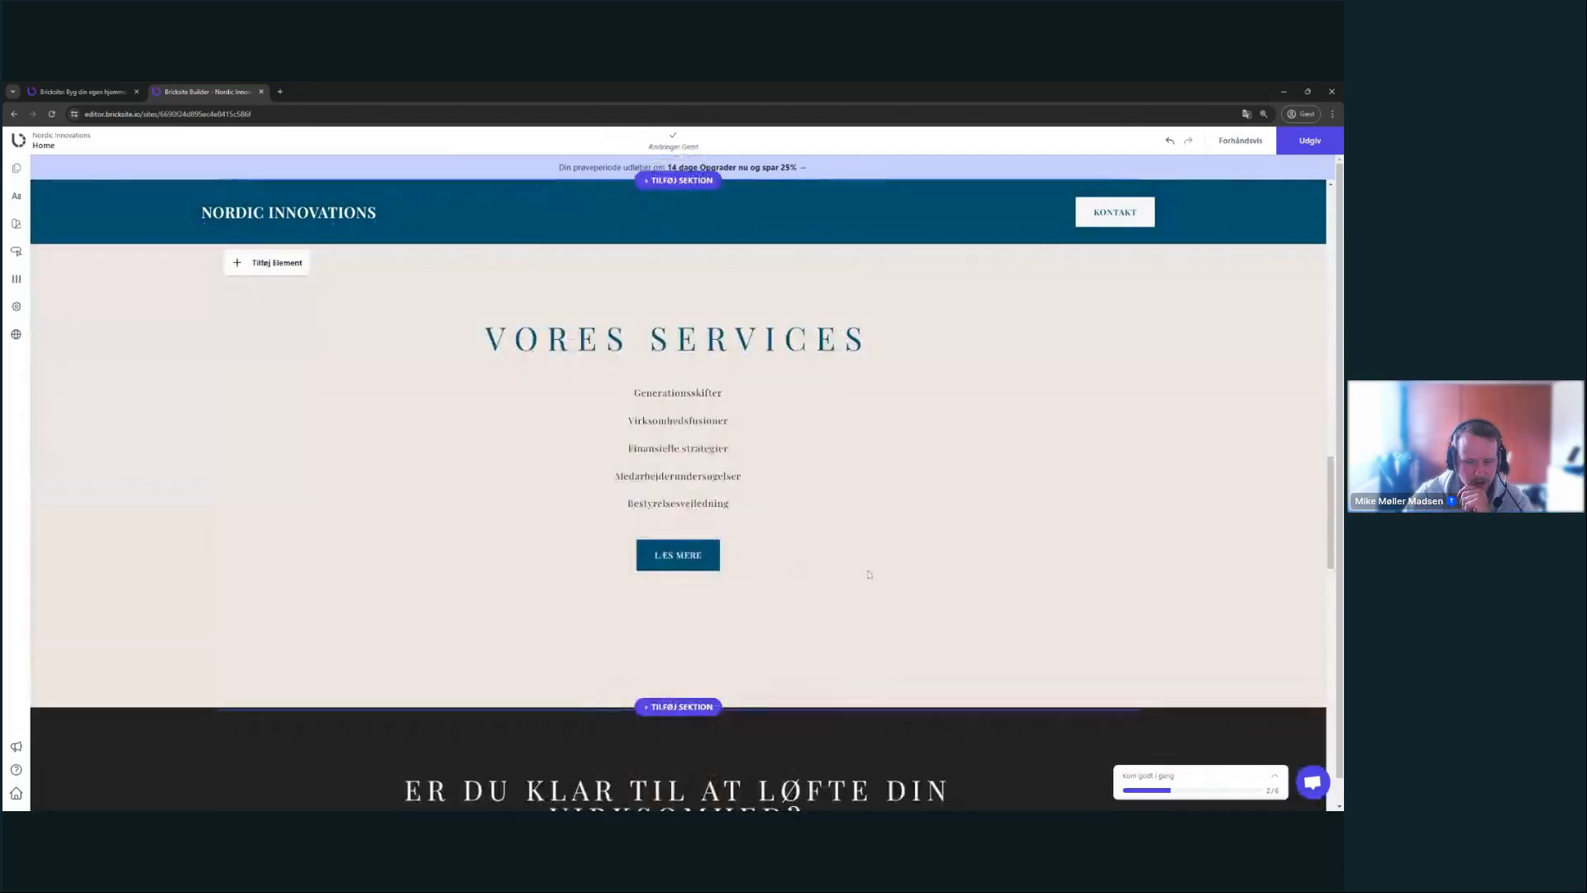
{"action": "scroll", "coordinate": [868, 574], "scroll_direction": "down", "scroll_amount": 2}
{"action": "scroll", "coordinate": [824, 571], "scroll_direction": "up", "scroll_amount": 12}
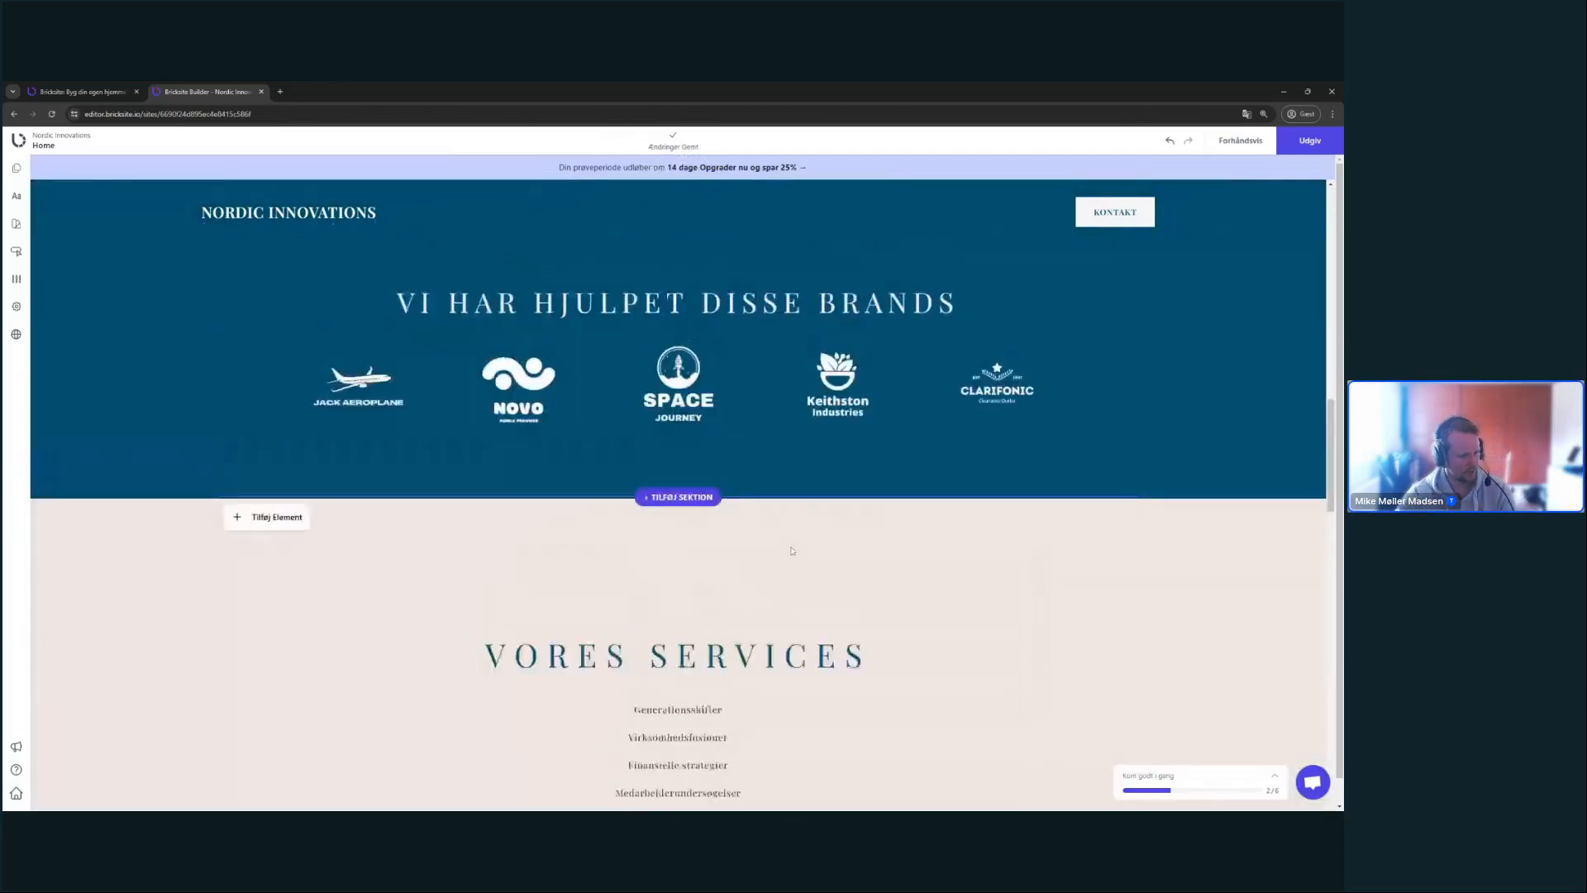
{"action": "scroll", "coordinate": [790, 550], "scroll_direction": "up", "scroll_amount": 5}
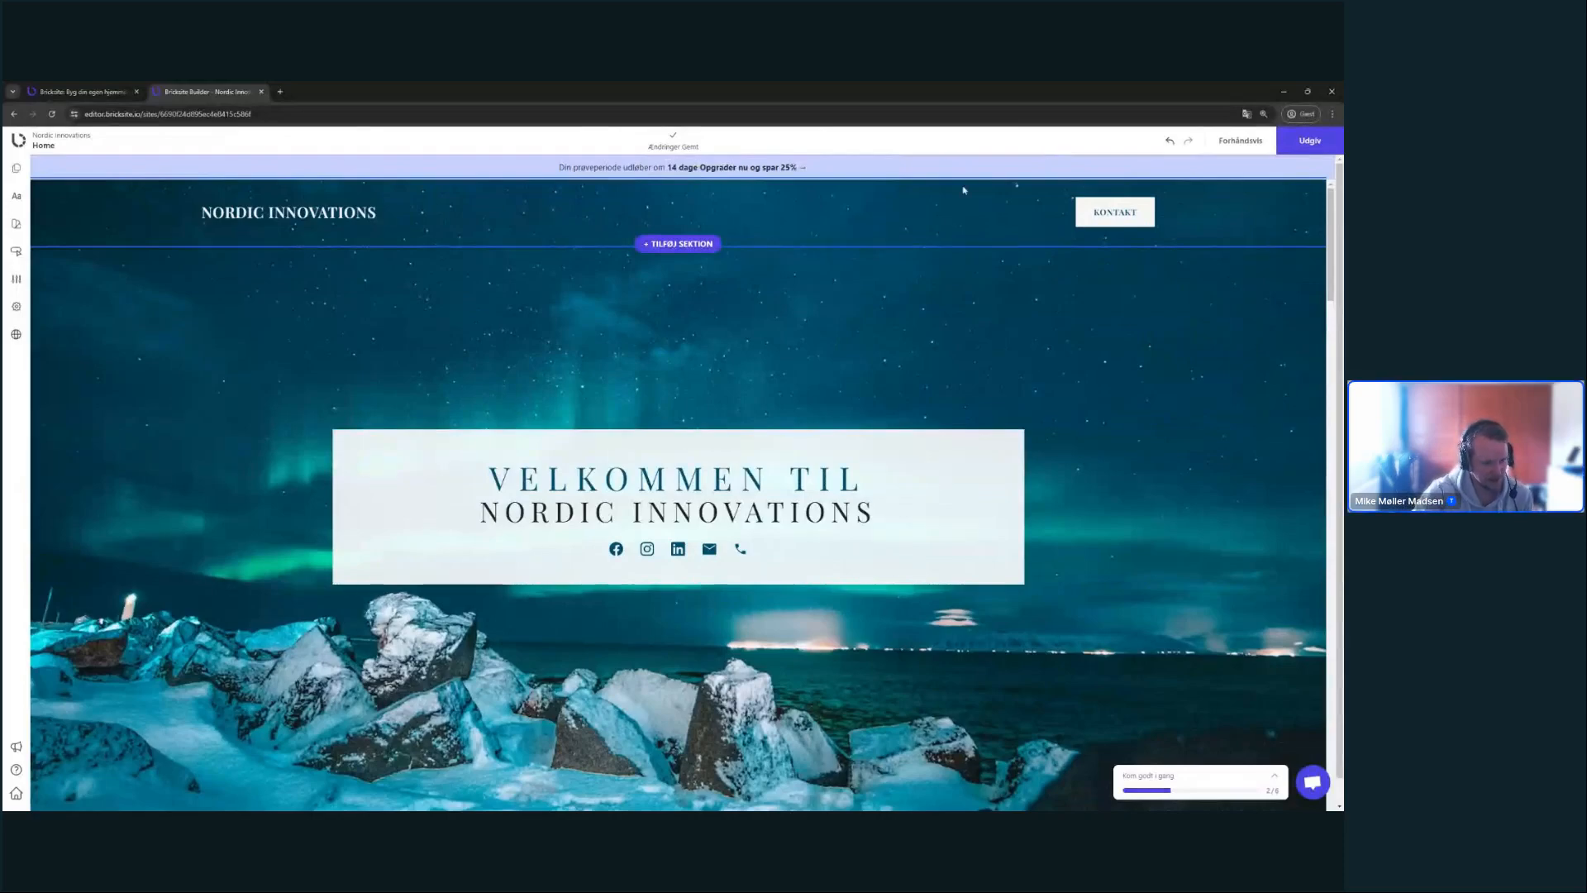
- From Sider og Links, add a new Side using the light Kontakt contact-form template
{"action": "left_click", "coordinate": [19, 172]}
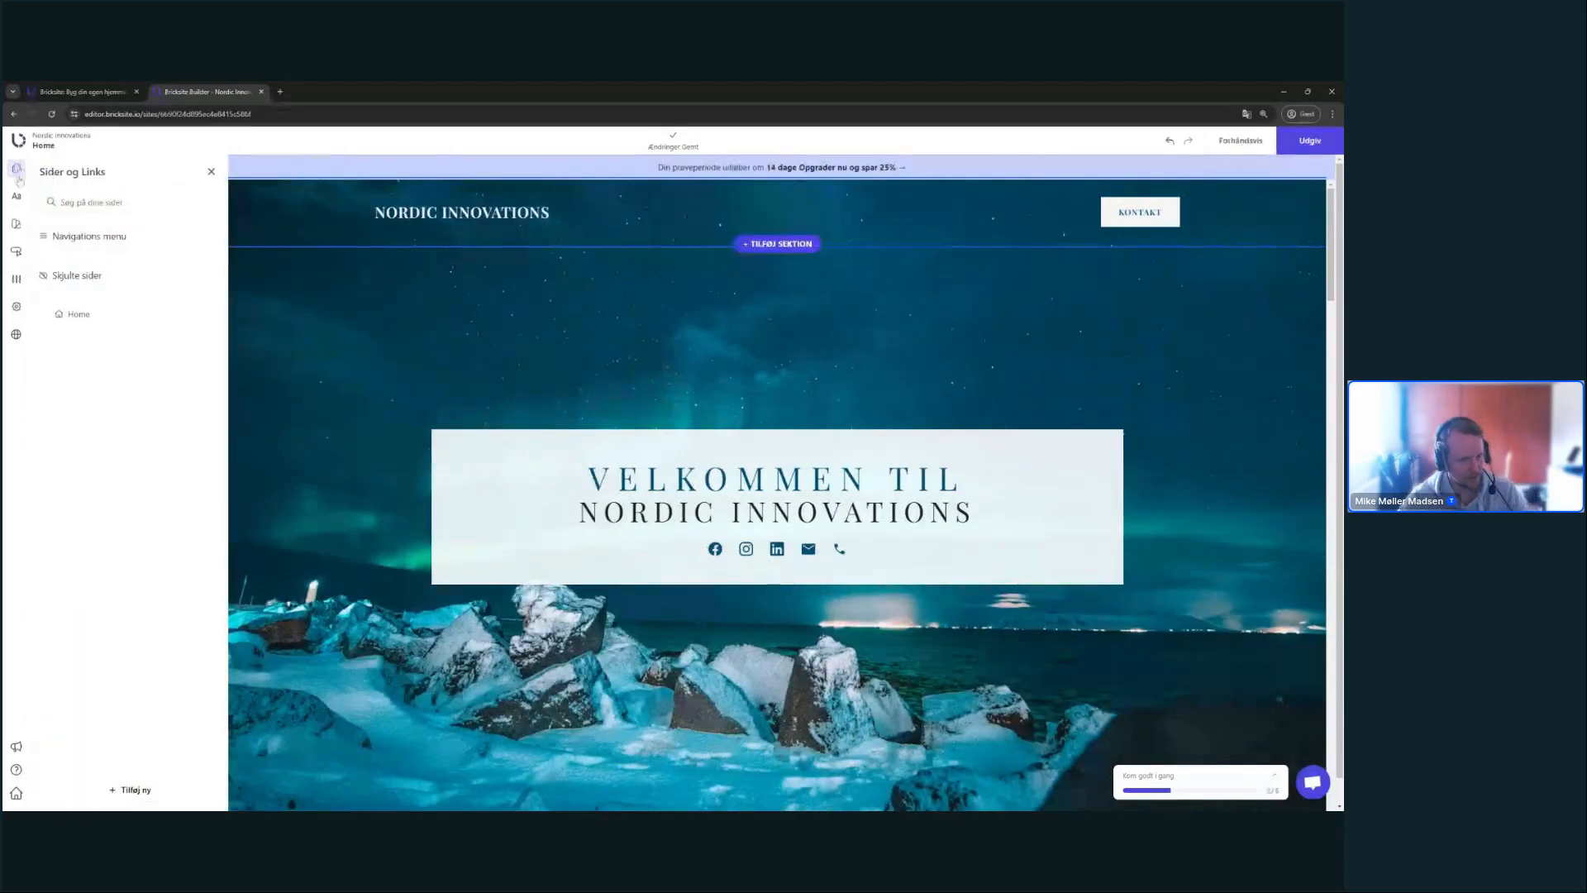
{"action": "key", "text": "ctrl+plus"}
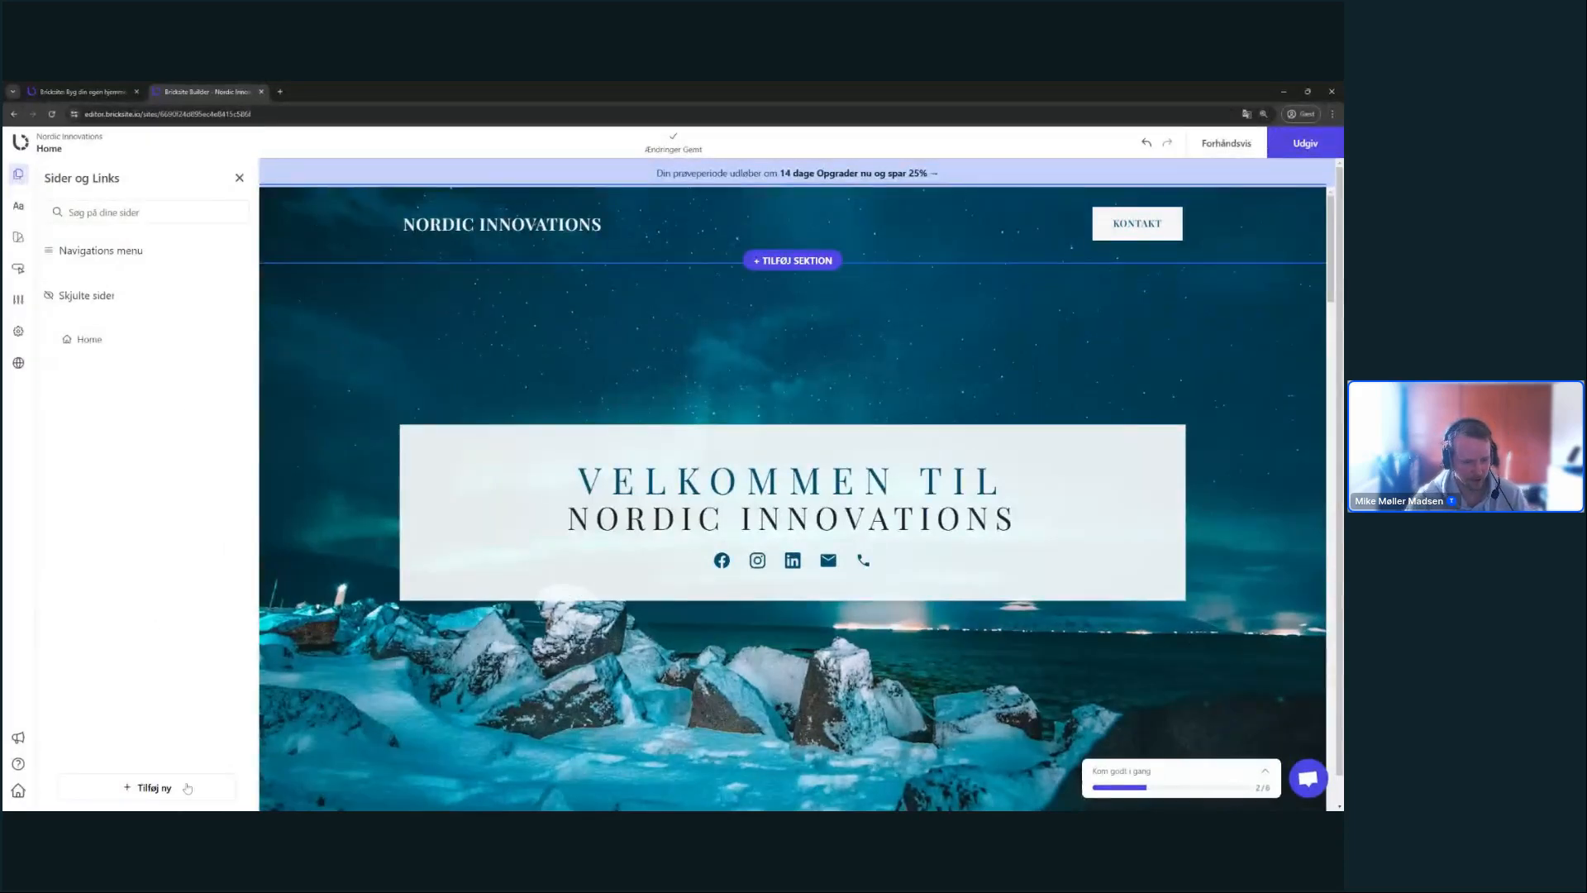
{"action": "left_click", "coordinate": [149, 787]}
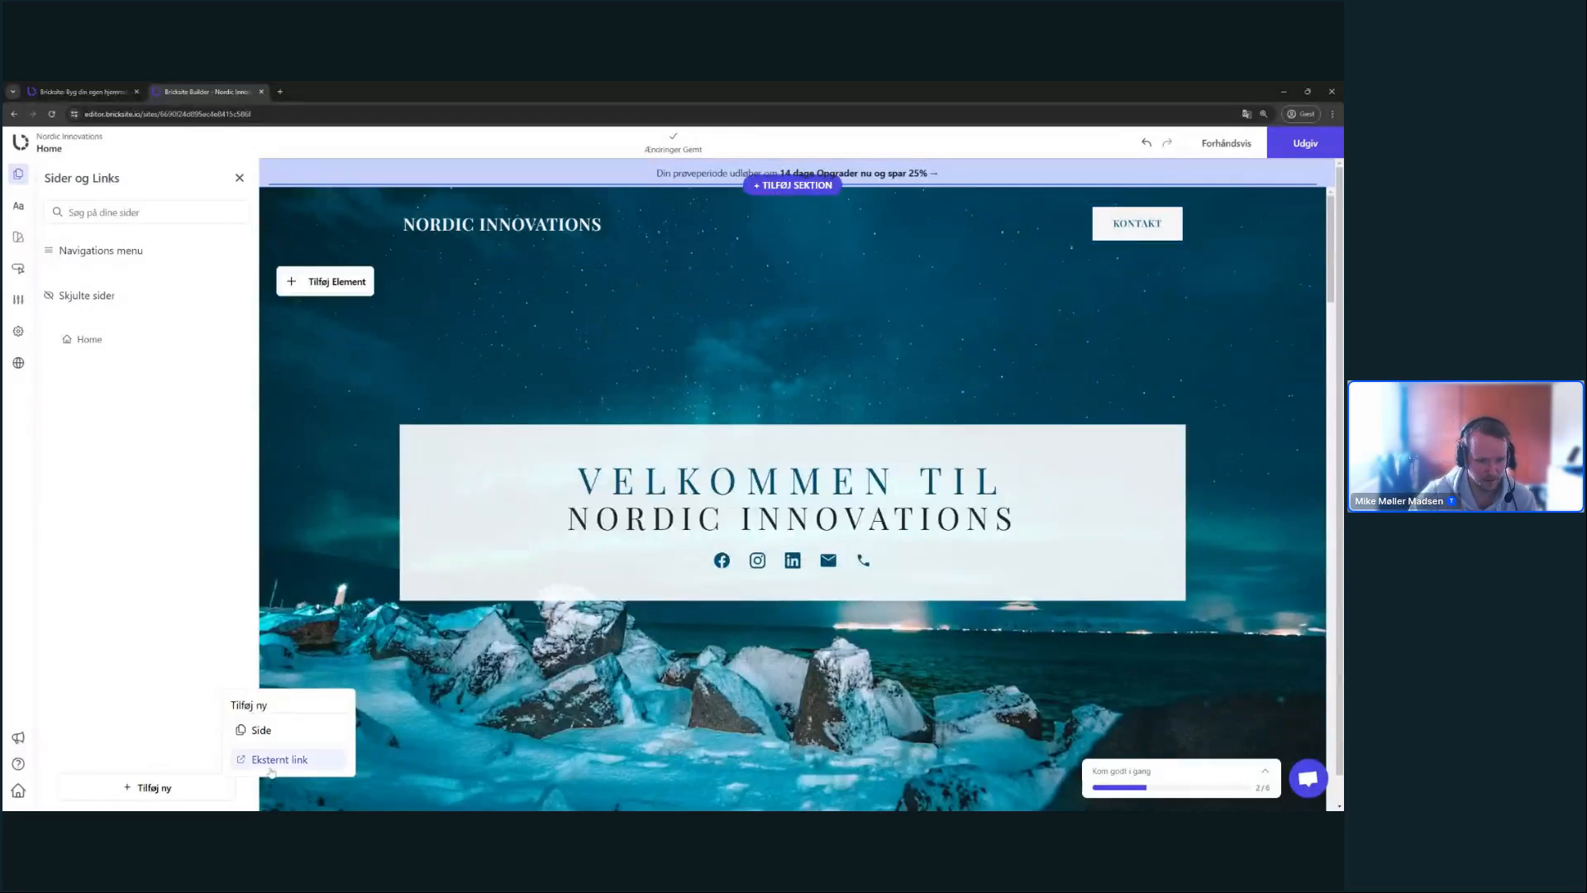
{"action": "left_click", "coordinate": [261, 730]}
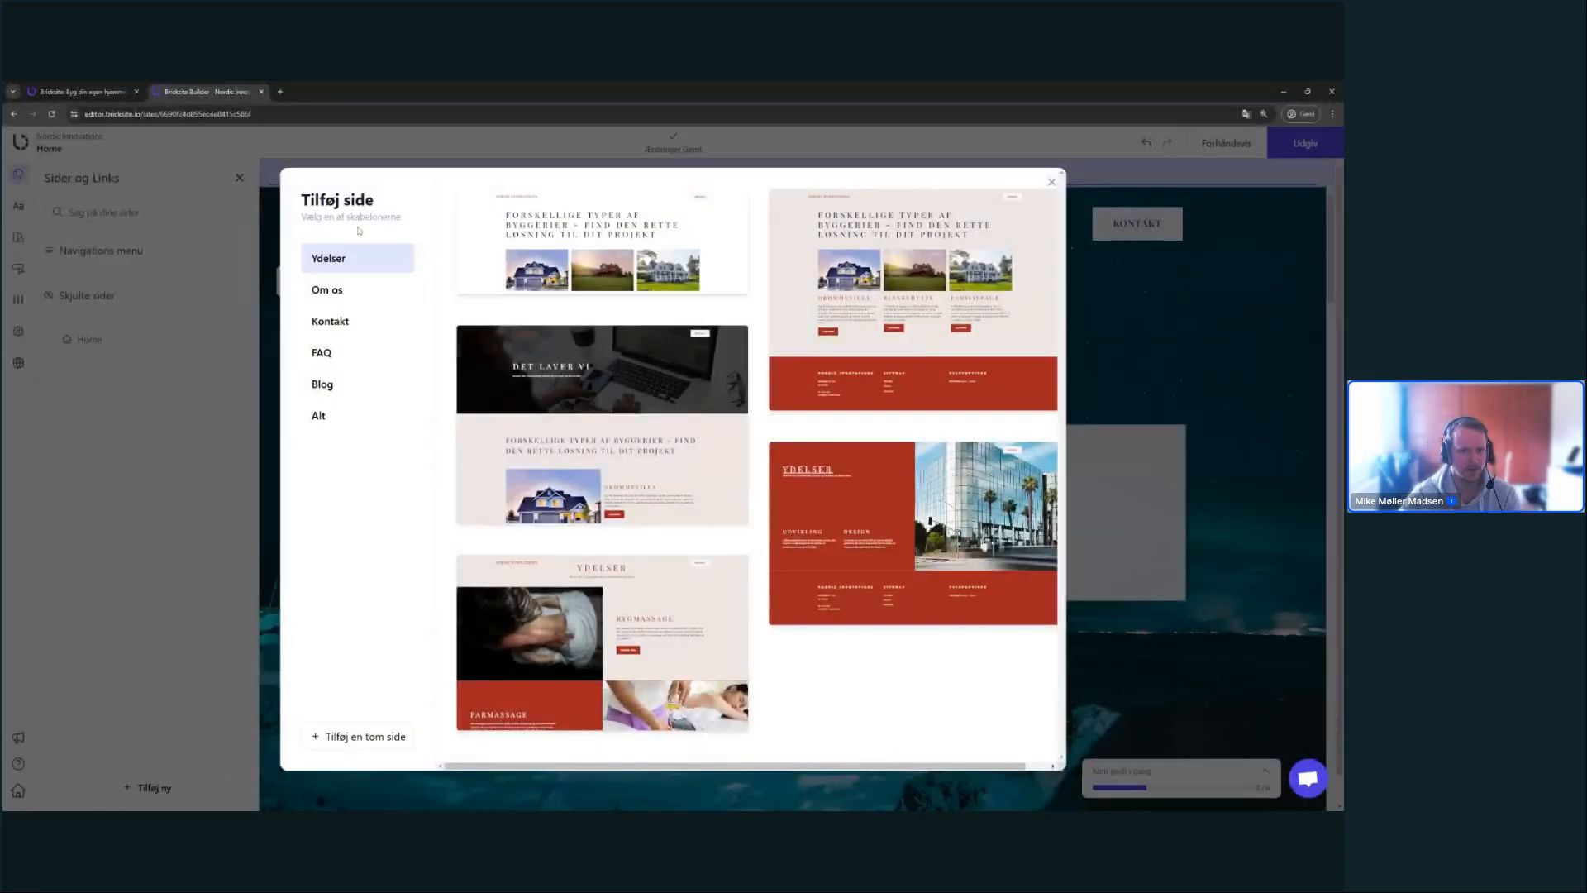
{"action": "left_click", "coordinate": [389, 333]}
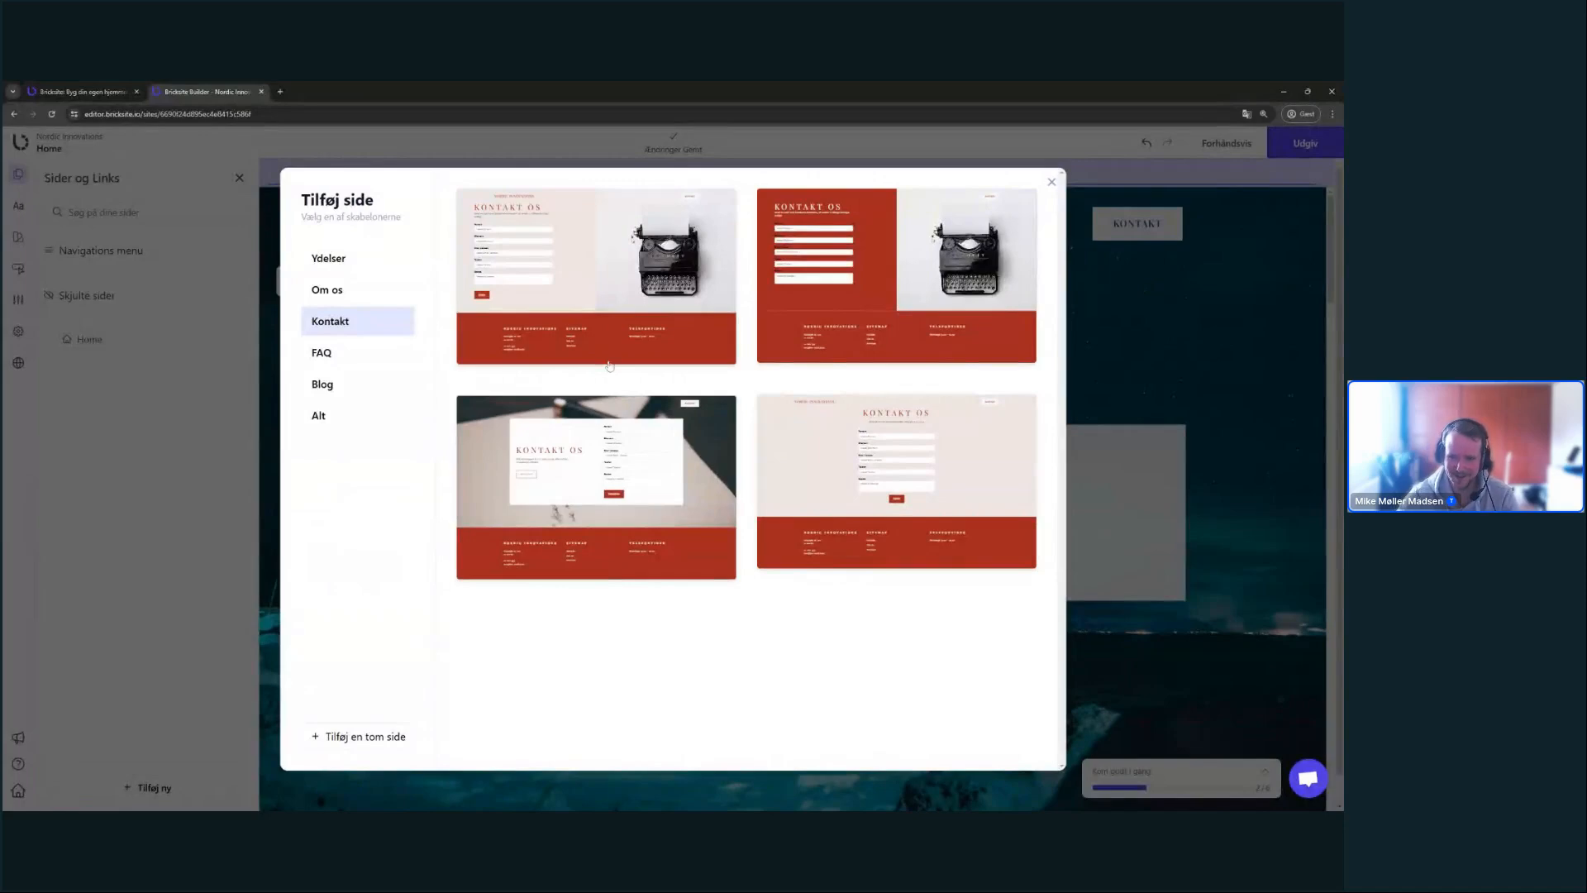
{"action": "left_click", "coordinate": [846, 455]}
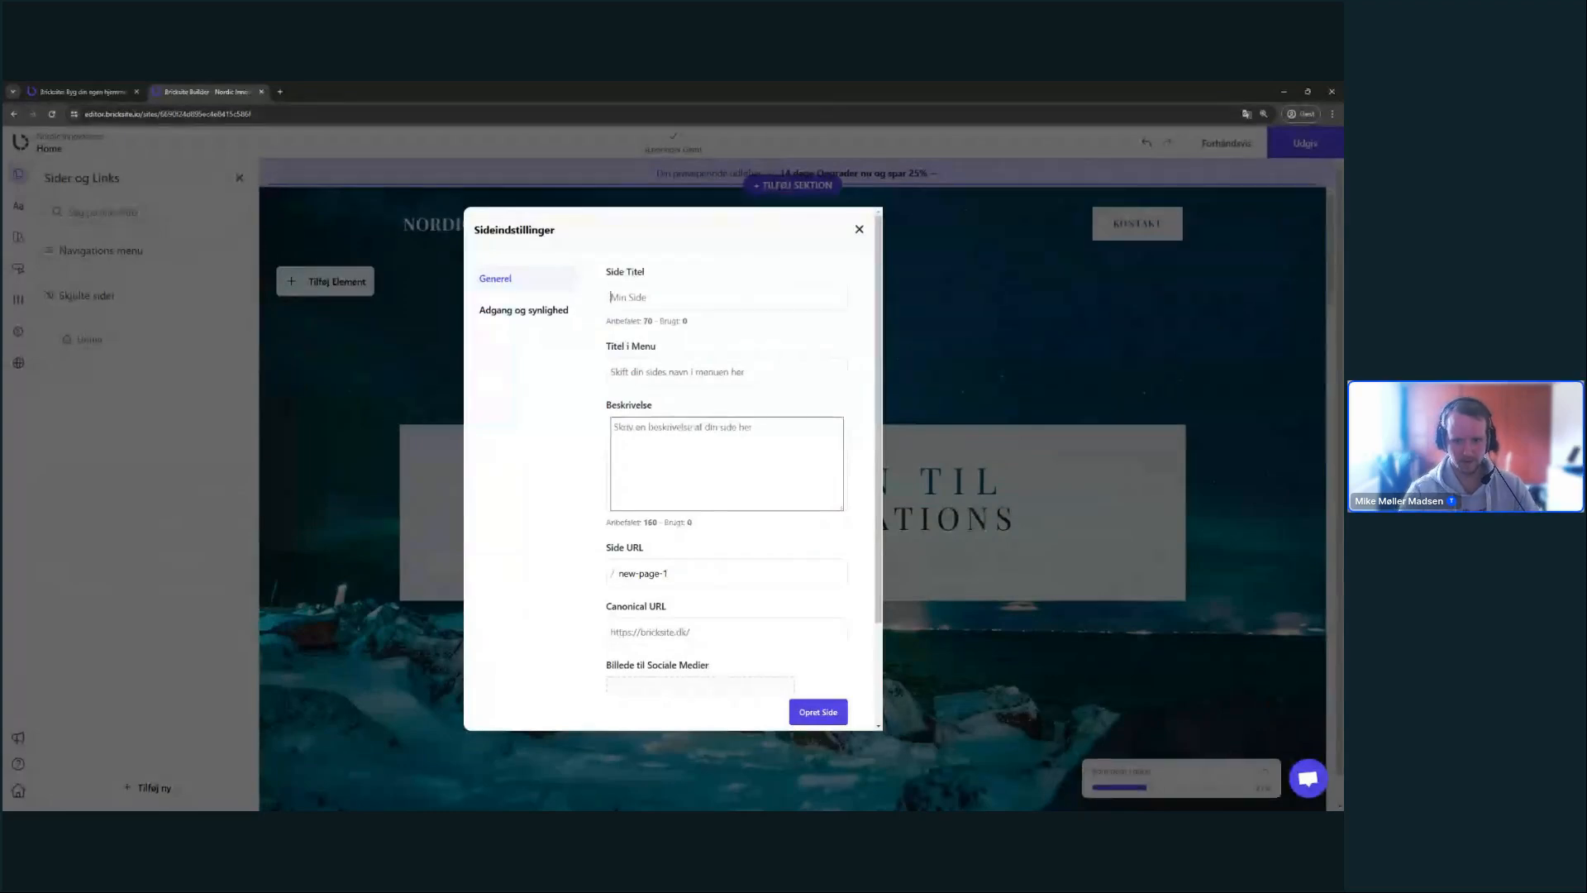
- Enter Side Titel 'Kontakt os' and menu title 'Kontakt', giving the URL kontakt-os
{"action": "type", "text": "Kontakt os"}
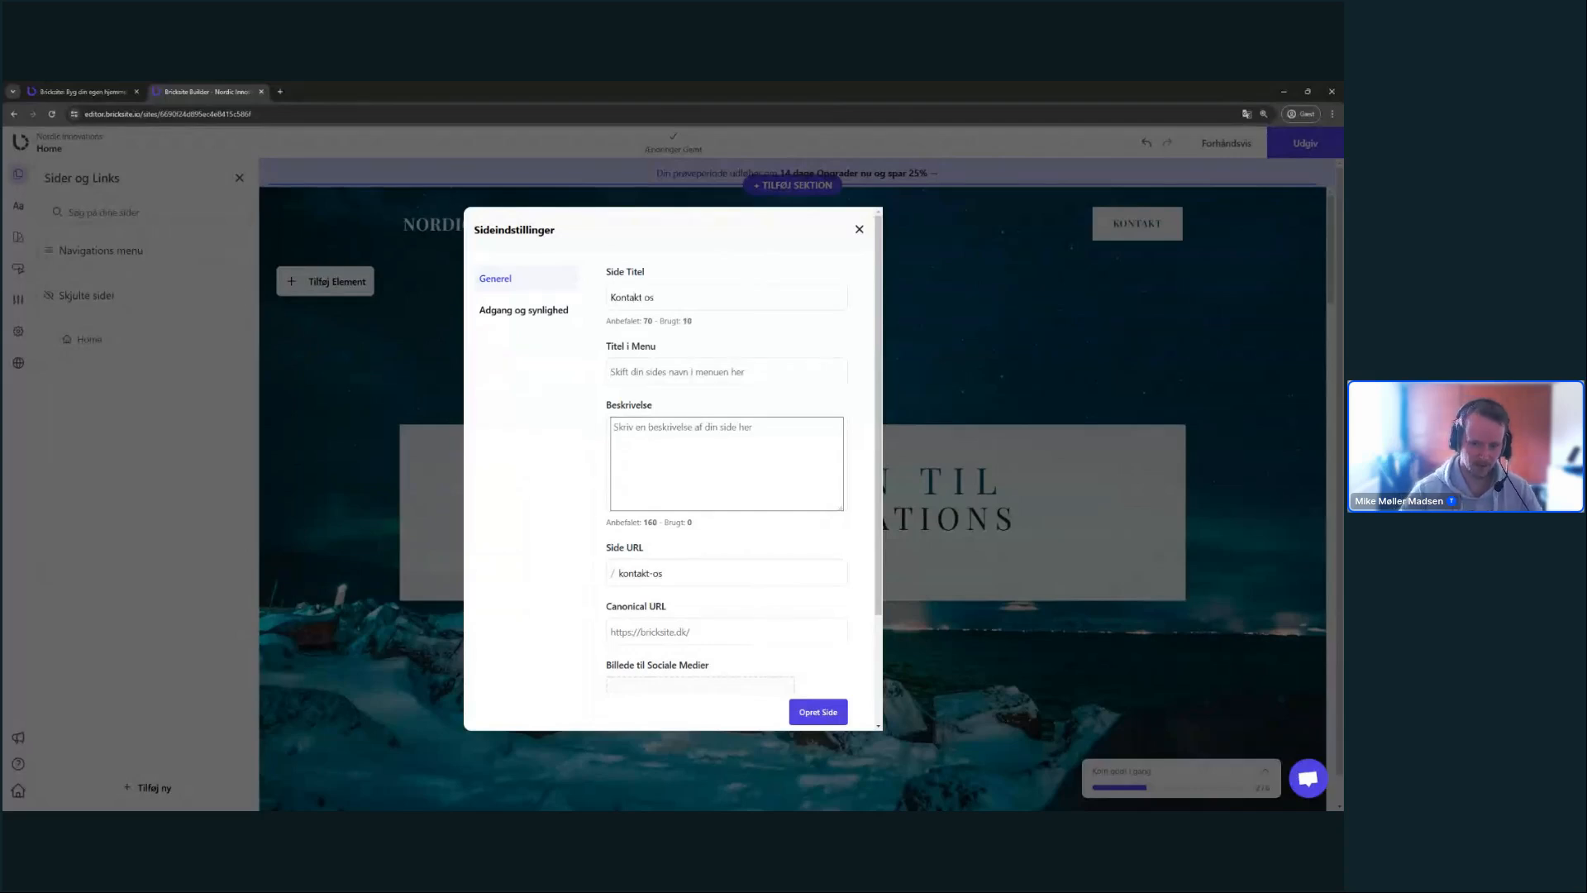
{"action": "type", "text": "Kontakt"}
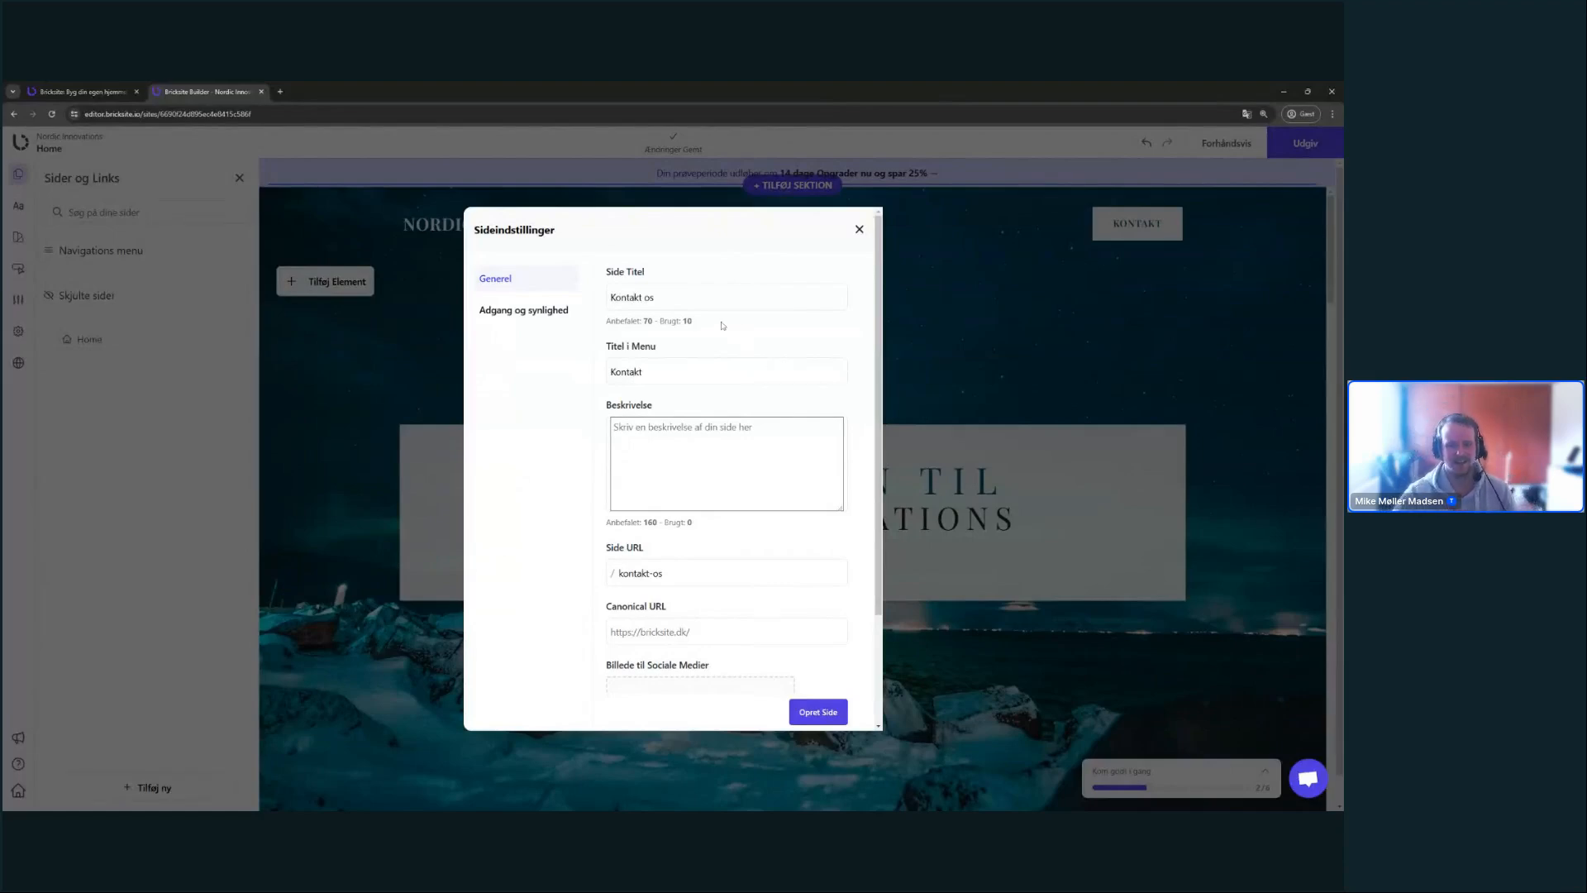
{"action": "left_click", "coordinate": [3, 529]}
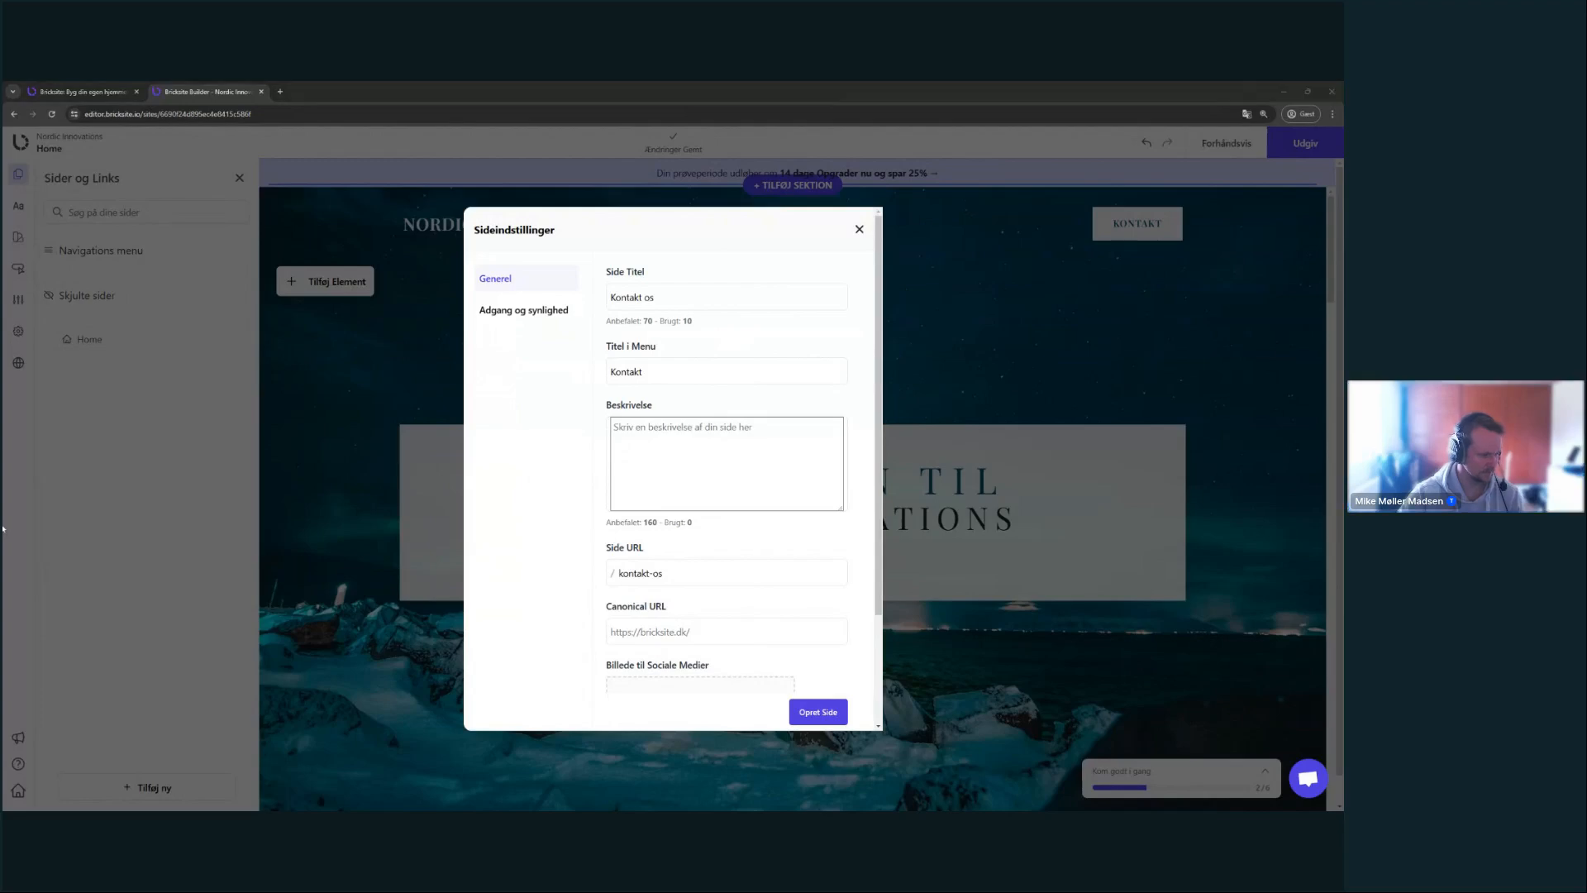
{"action": "left_click", "coordinate": [659, 273]}
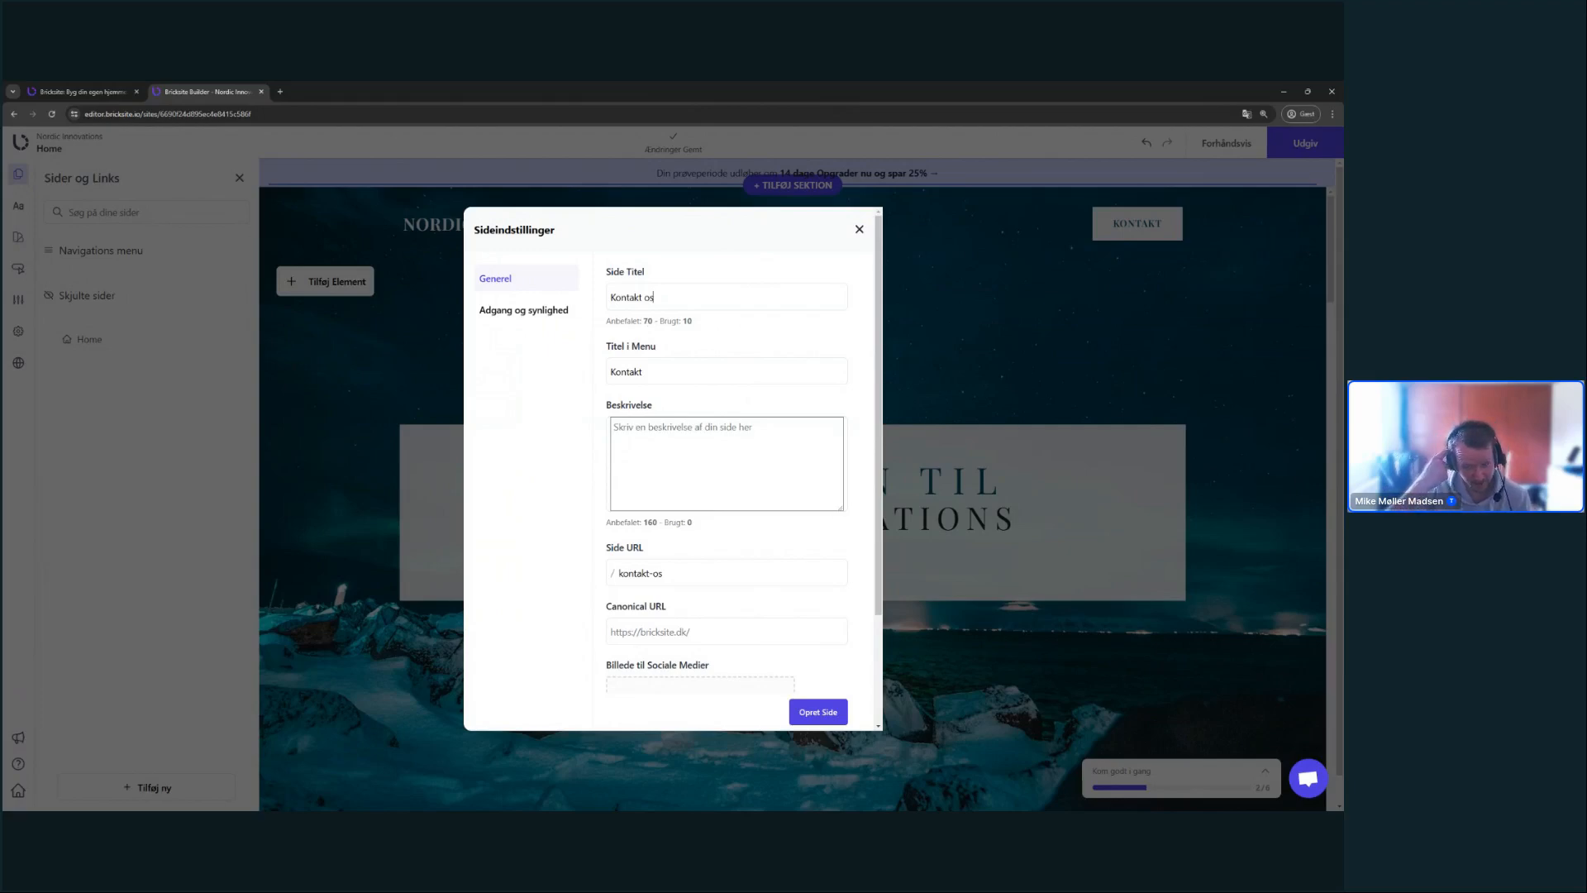
- In a new tab, search google.dk for 'bricksite' after accepting cookies
{"action": "key", "text": "ctrl+t"}
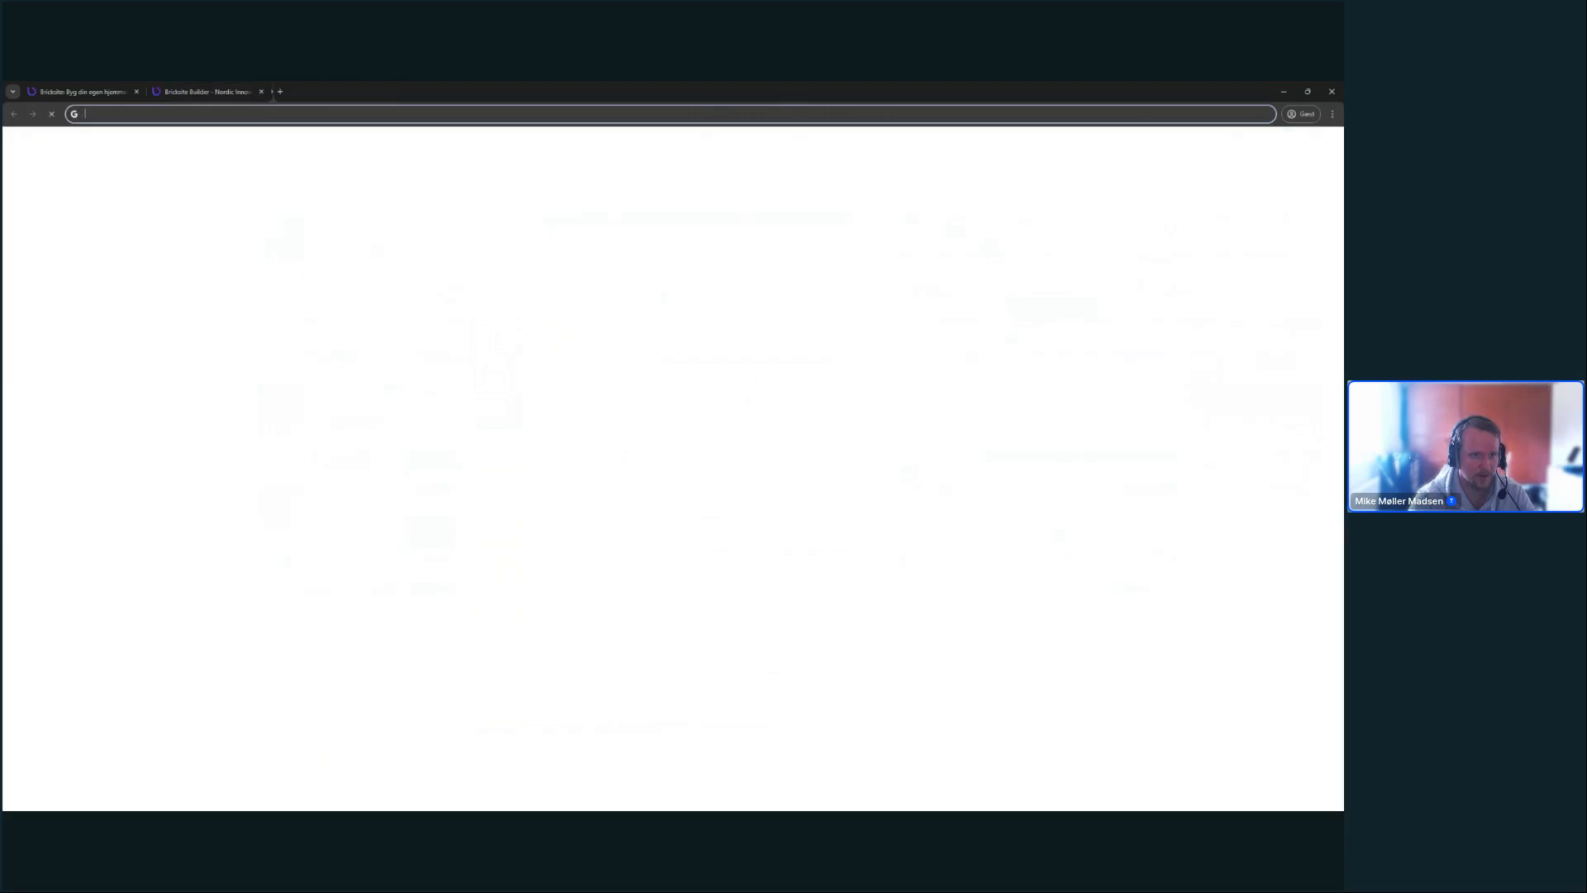
{"action": "type", "text": "google.dk"}
{"action": "key", "text": "Return"}
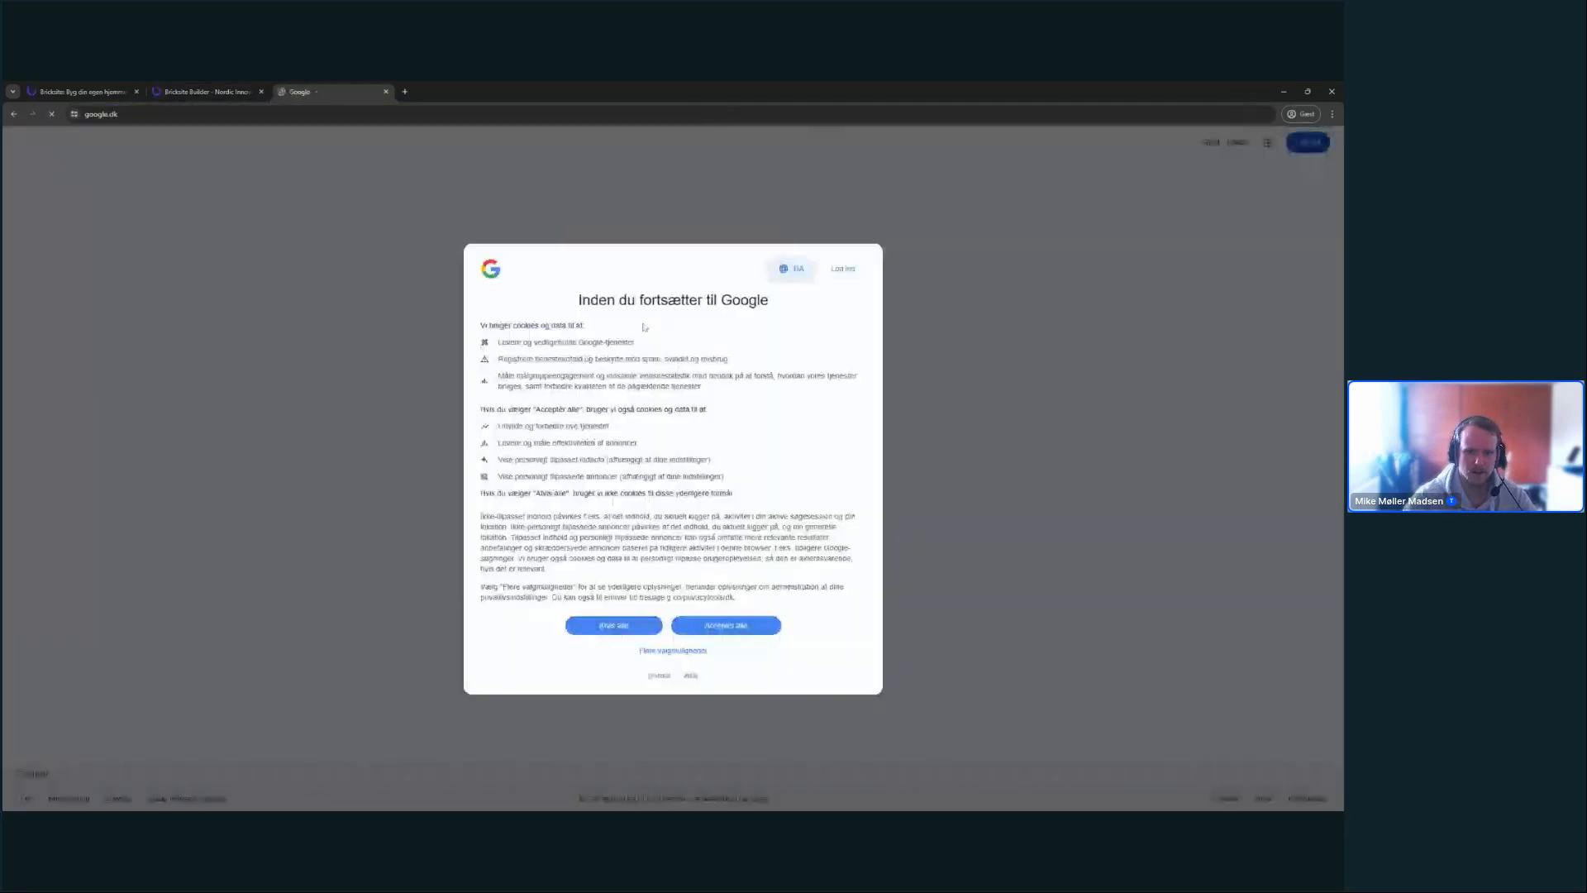
{"action": "left_click", "coordinate": [747, 621]}
{"action": "type", "text": "bricksite"}
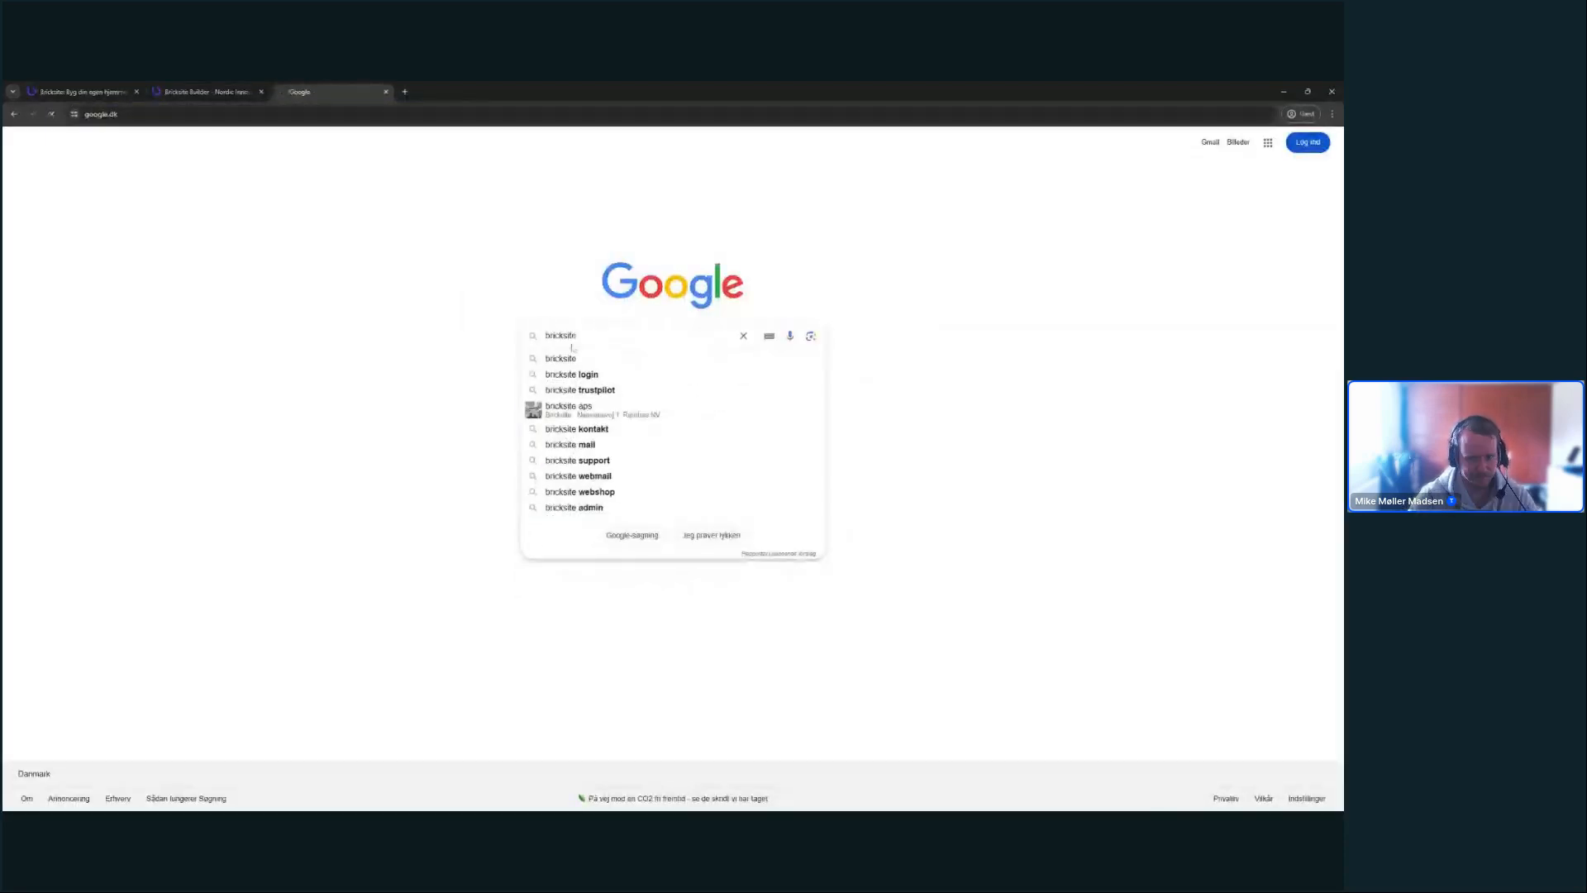
{"action": "key", "text": "Return"}
- Enlarge the results, select the Bricksite result's description and title, then return to the editor tab
{"action": "scroll", "coordinate": [677, 364], "scroll_direction": "down", "scroll_amount": 3}
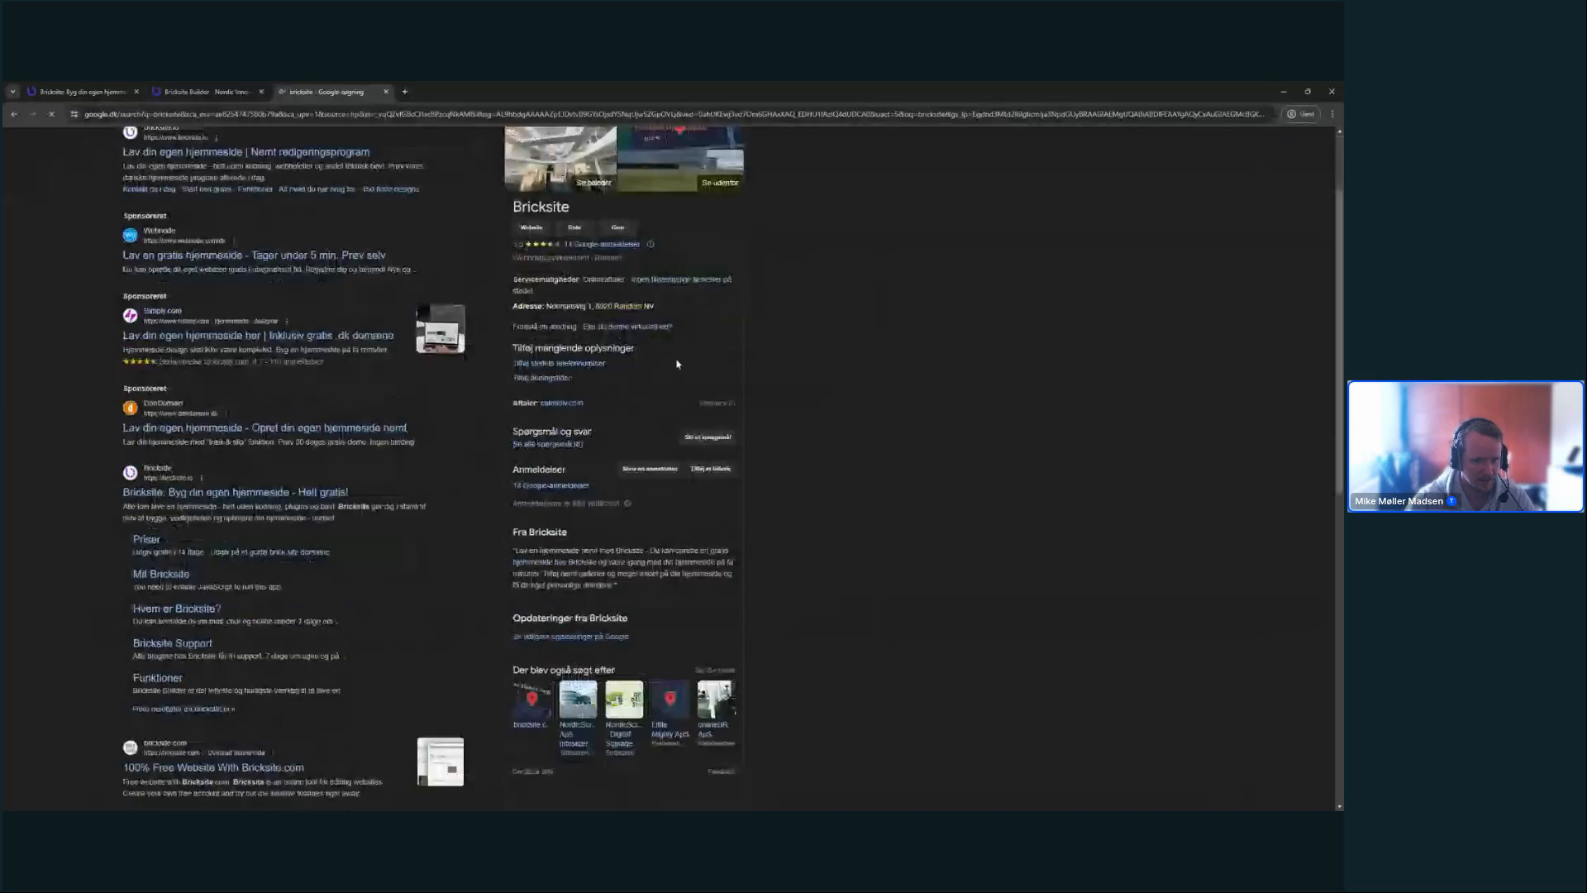
{"action": "scroll", "coordinate": [677, 363], "scroll_direction": "down", "scroll_amount": 1}
{"action": "key", "text": "ctrl+plus"}
{"action": "key", "text": "ctrl+plus"}
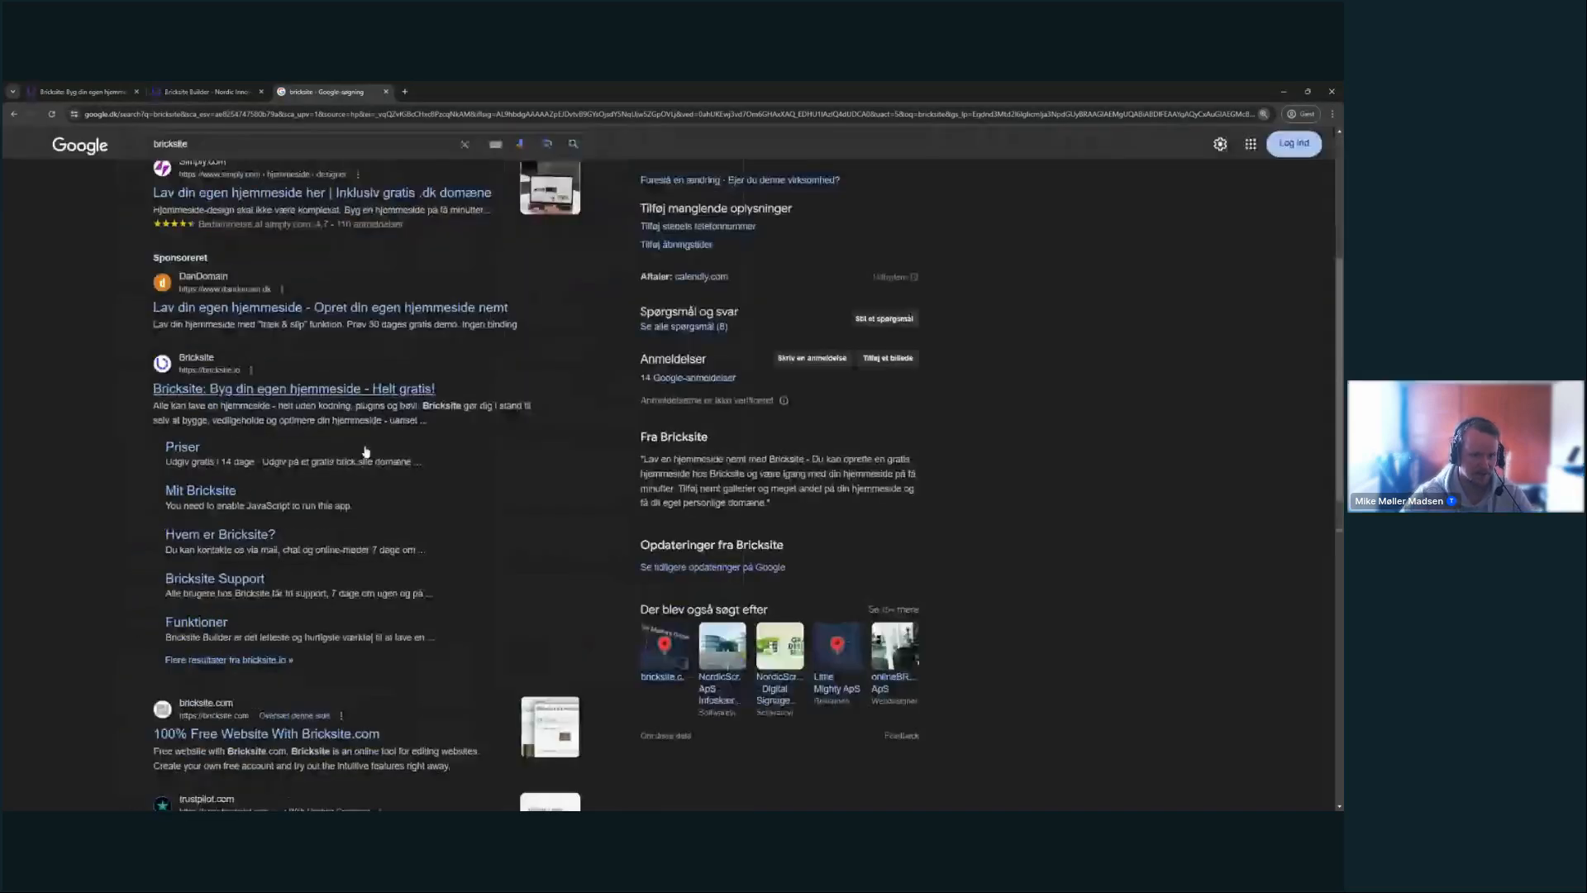
{"action": "key", "text": "ctrl+plus"}
{"action": "key", "text": "ctrl+plus"}
{"action": "scroll", "coordinate": [576, 461], "scroll_direction": "down", "scroll_amount": 1}
{"action": "scroll", "coordinate": [576, 461], "scroll_direction": "down", "scroll_amount": 1}
{"action": "left_click_drag", "start_coordinate": [563, 307], "coordinate": [190, 307]}
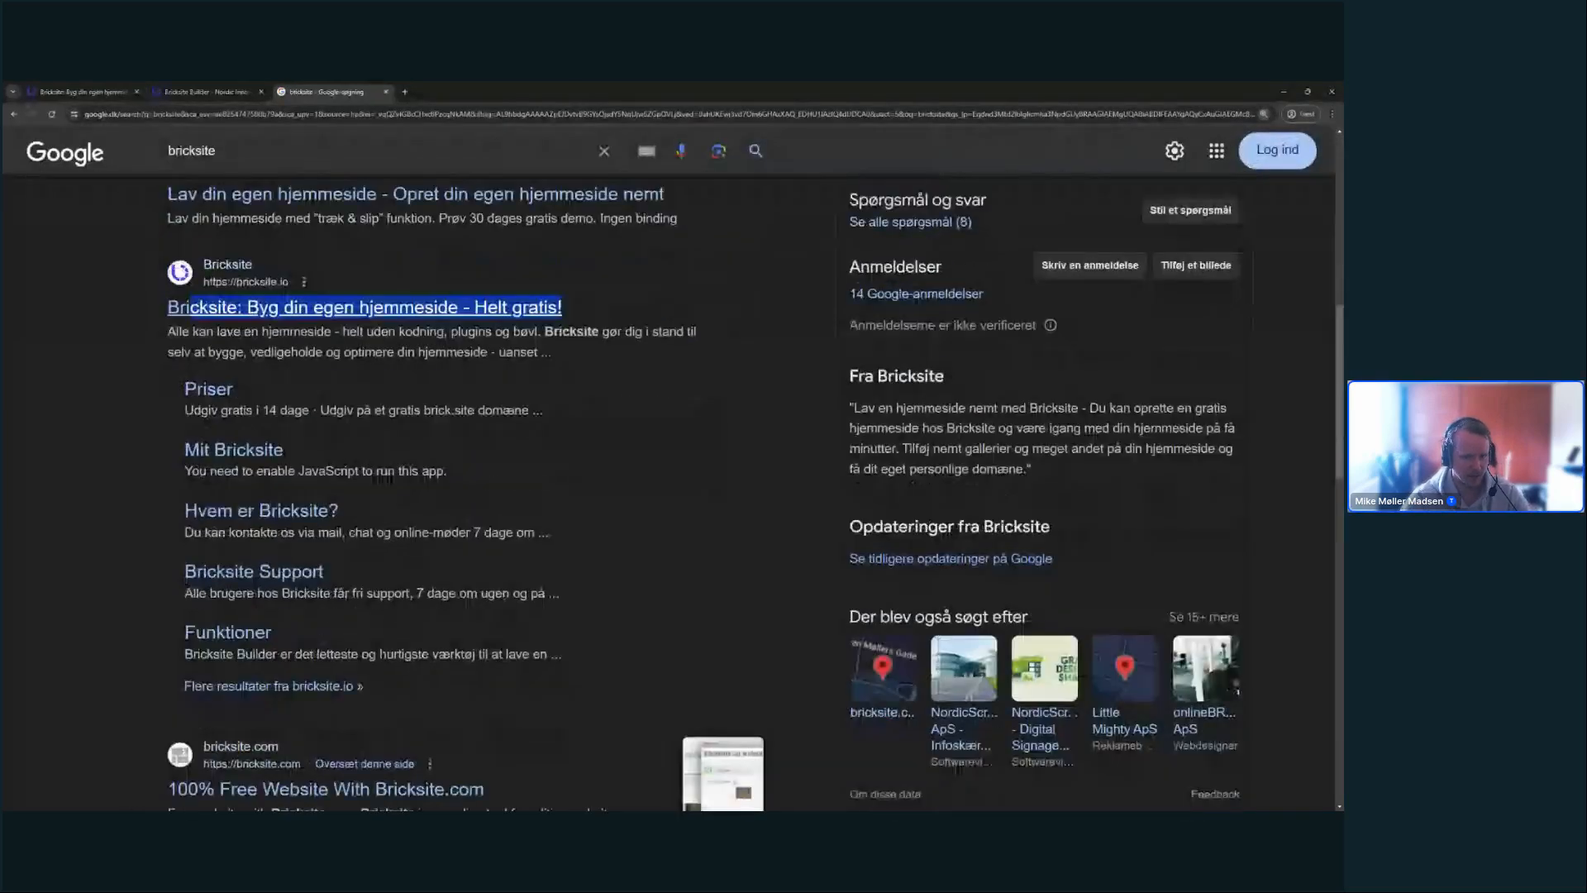
{"action": "left_click_drag", "start_coordinate": [551, 352], "coordinate": [167, 330]}
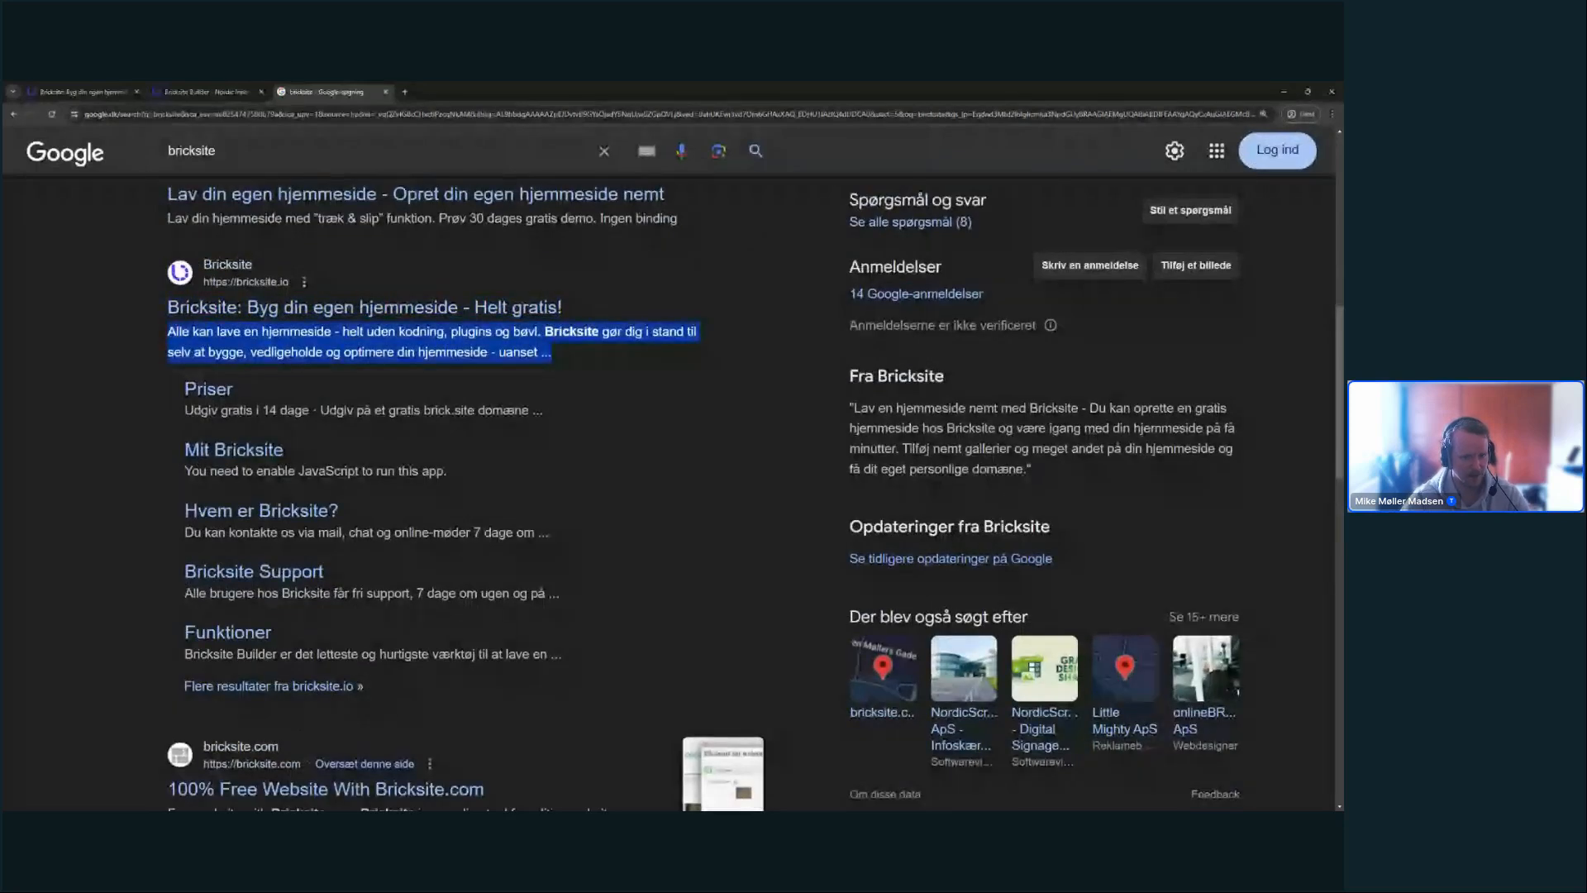
{"action": "left_click", "coordinate": [169, 345]}
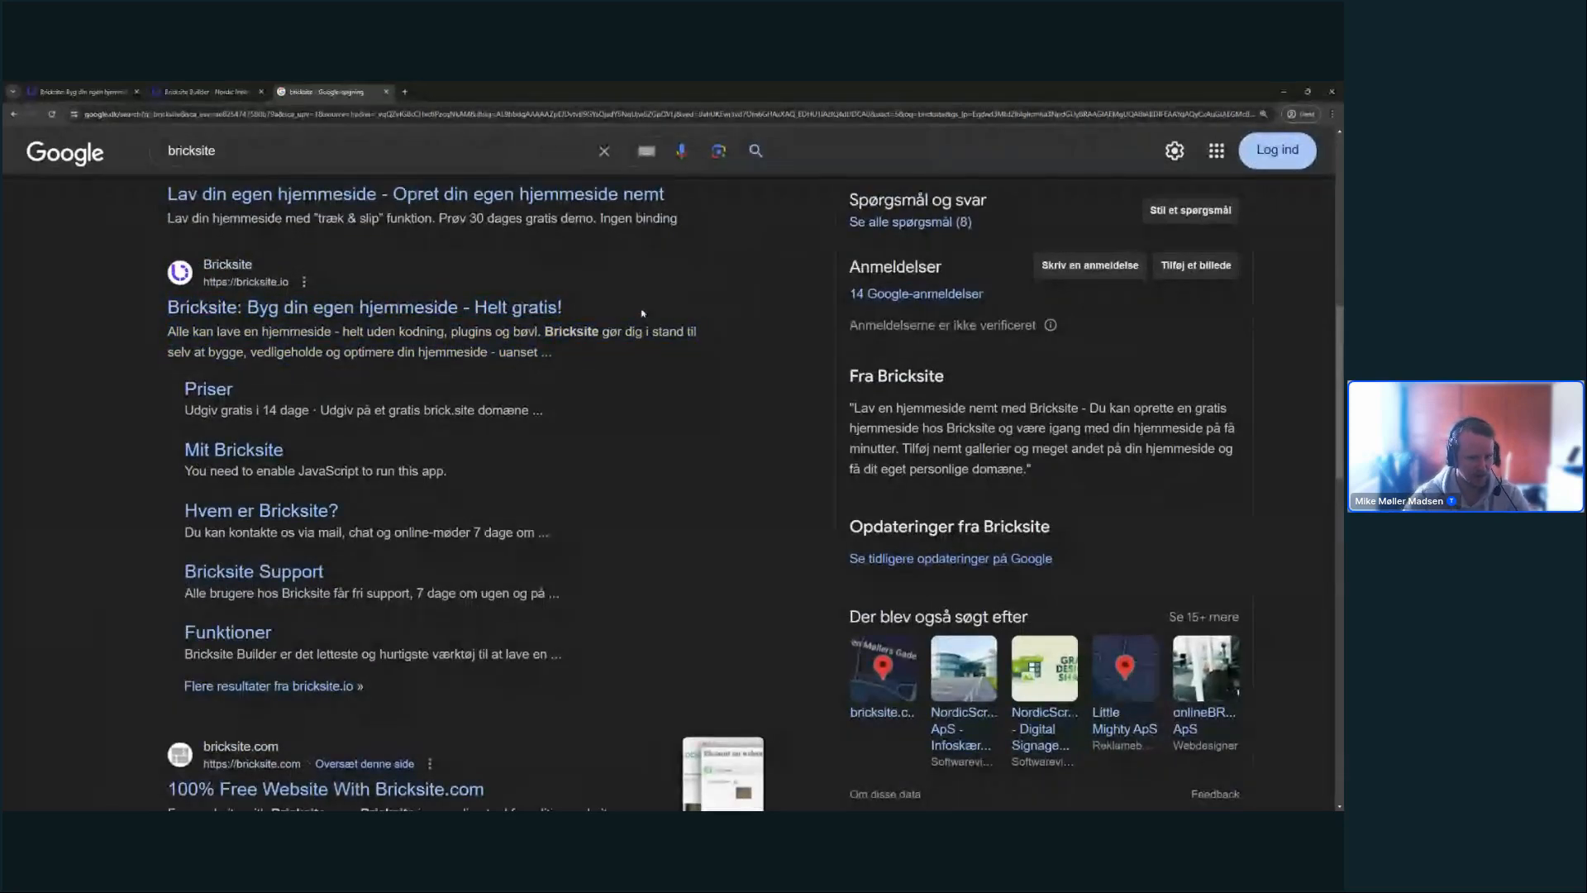
{"action": "left_click_drag", "start_coordinate": [643, 312], "coordinate": [165, 308]}
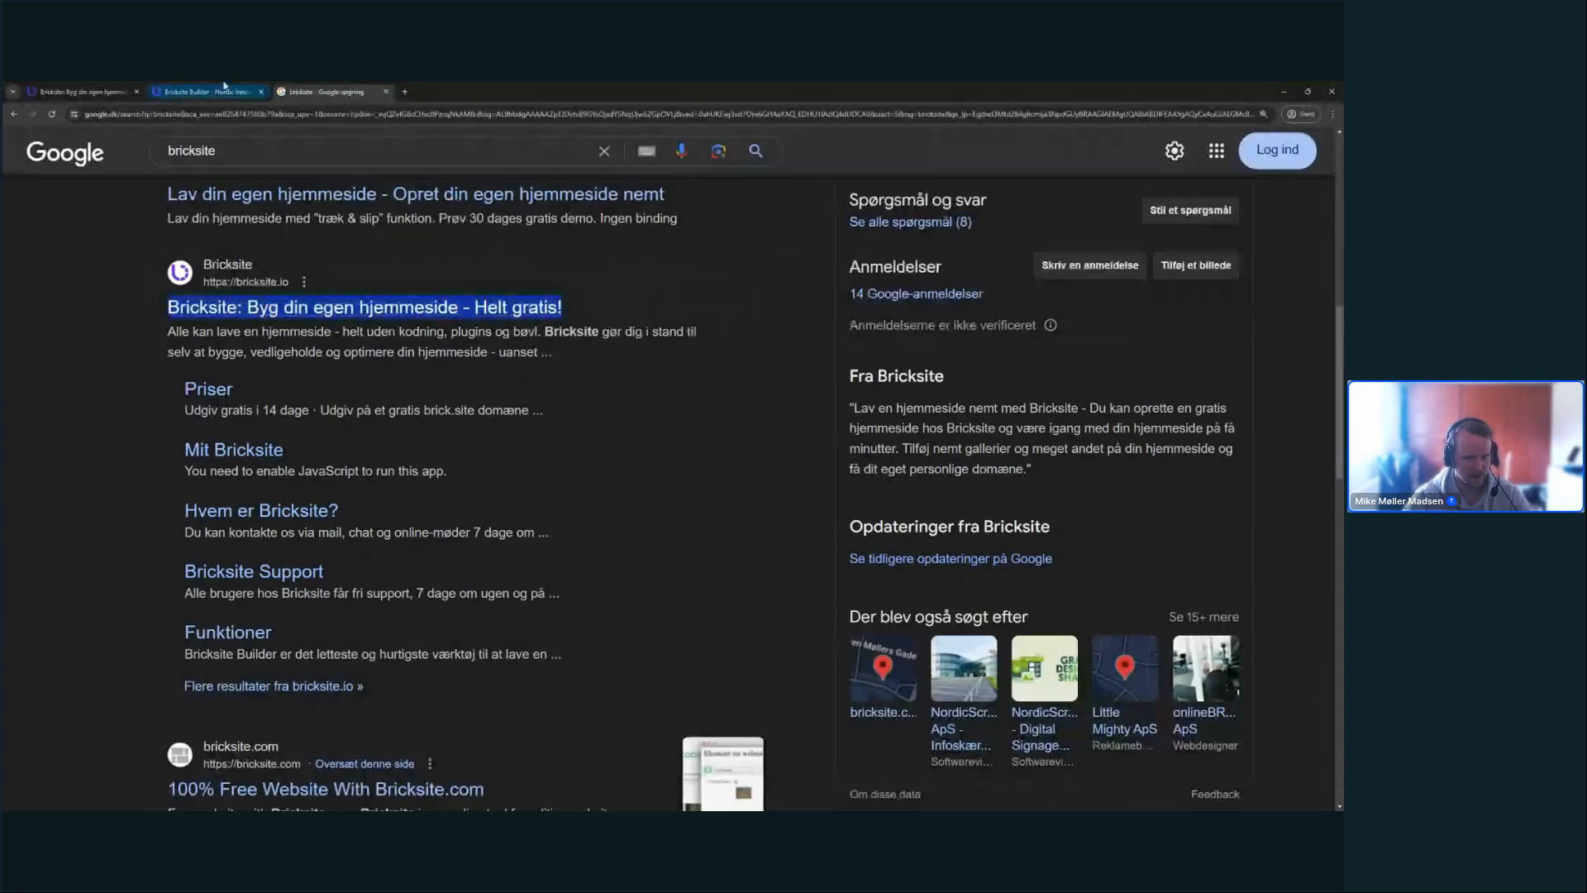
{"action": "left_click", "coordinate": [185, 89]}
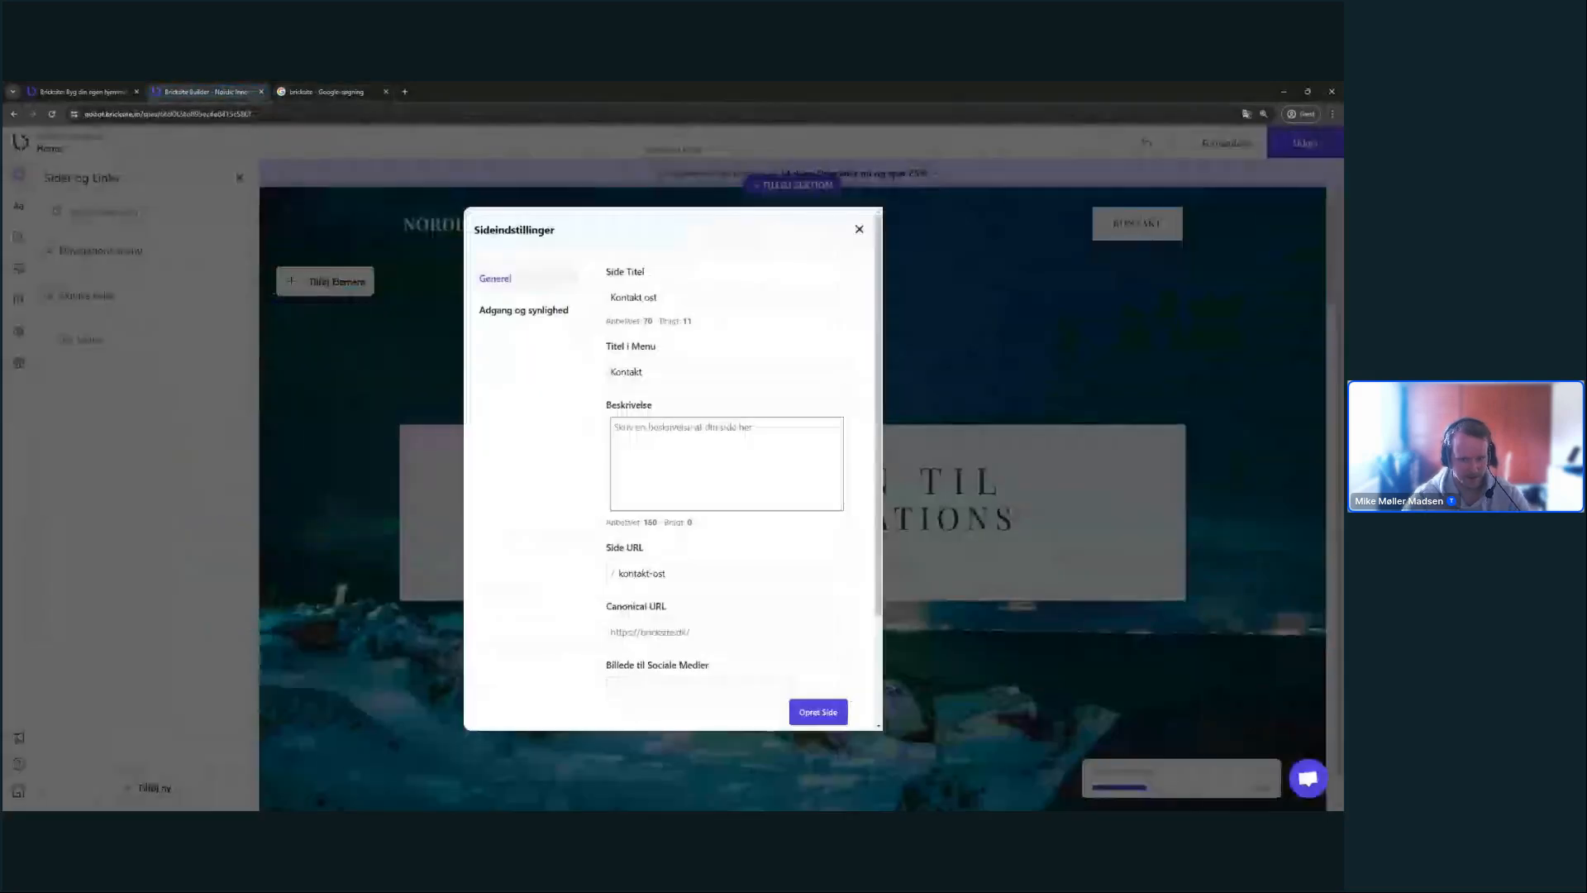
- Retitle the page 'Kontakt os for et uforpligtende tilbud - Nordic Innovations', fixing typos
{"action": "key", "text": "BackSpace"}
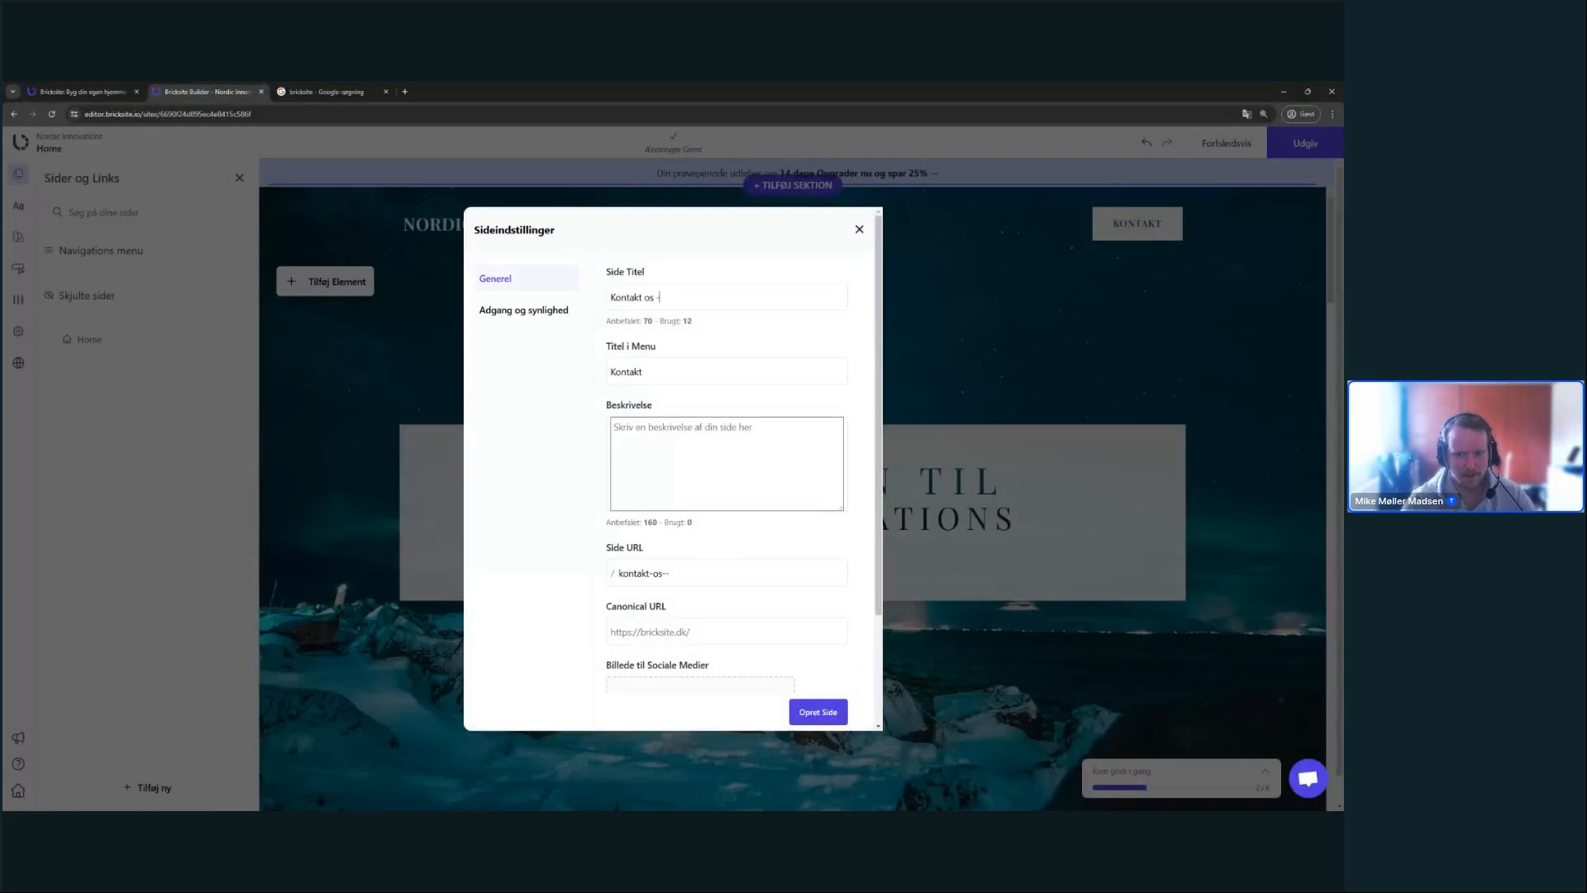
{"action": "type", "text": "-"}
{"action": "key", "text": "BackSpace"}
{"action": "key", "text": "BackSpace"}
{"action": "key", "text": "BackSpace"}
{"action": "key", "text": "BackSpace"}
{"action": "key", "text": "BackSpace"}
{"action": "type", "text": "Nordic"}
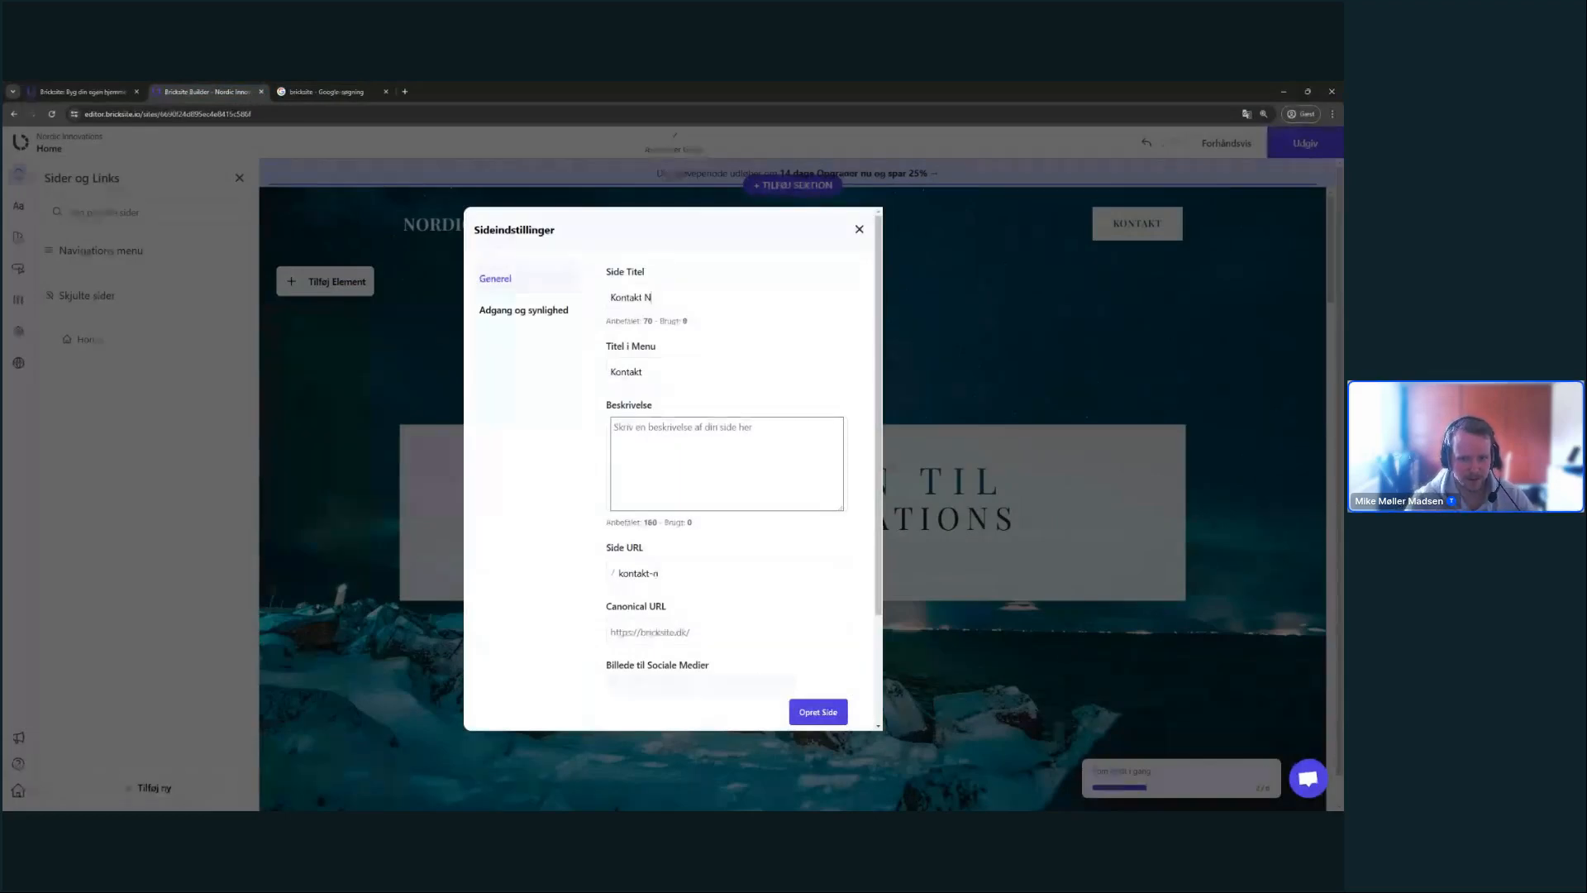
{"action": "key", "text": "BackSpace"}
{"action": "key", "text": "BackSpace"}
{"action": "key", "text": "BackSpace"}
{"action": "key", "text": "BackSpace"}
{"action": "key", "text": "BackSpace"}
{"action": "key", "text": "BackSpace"}
{"action": "key", "text": "BackSpace"}
{"action": "key", "text": "BackSpace"}
{"action": "key", "text": "BackSpace"}
{"action": "key", "text": "BackSpace"}
{"action": "key", "text": "BackSpace"}
{"action": "key", "text": "BackSpace"}
{"action": "key", "text": "BackSpace"}
{"action": "key", "text": "BackSpace"}
{"action": "key", "text": "BackSpace"}
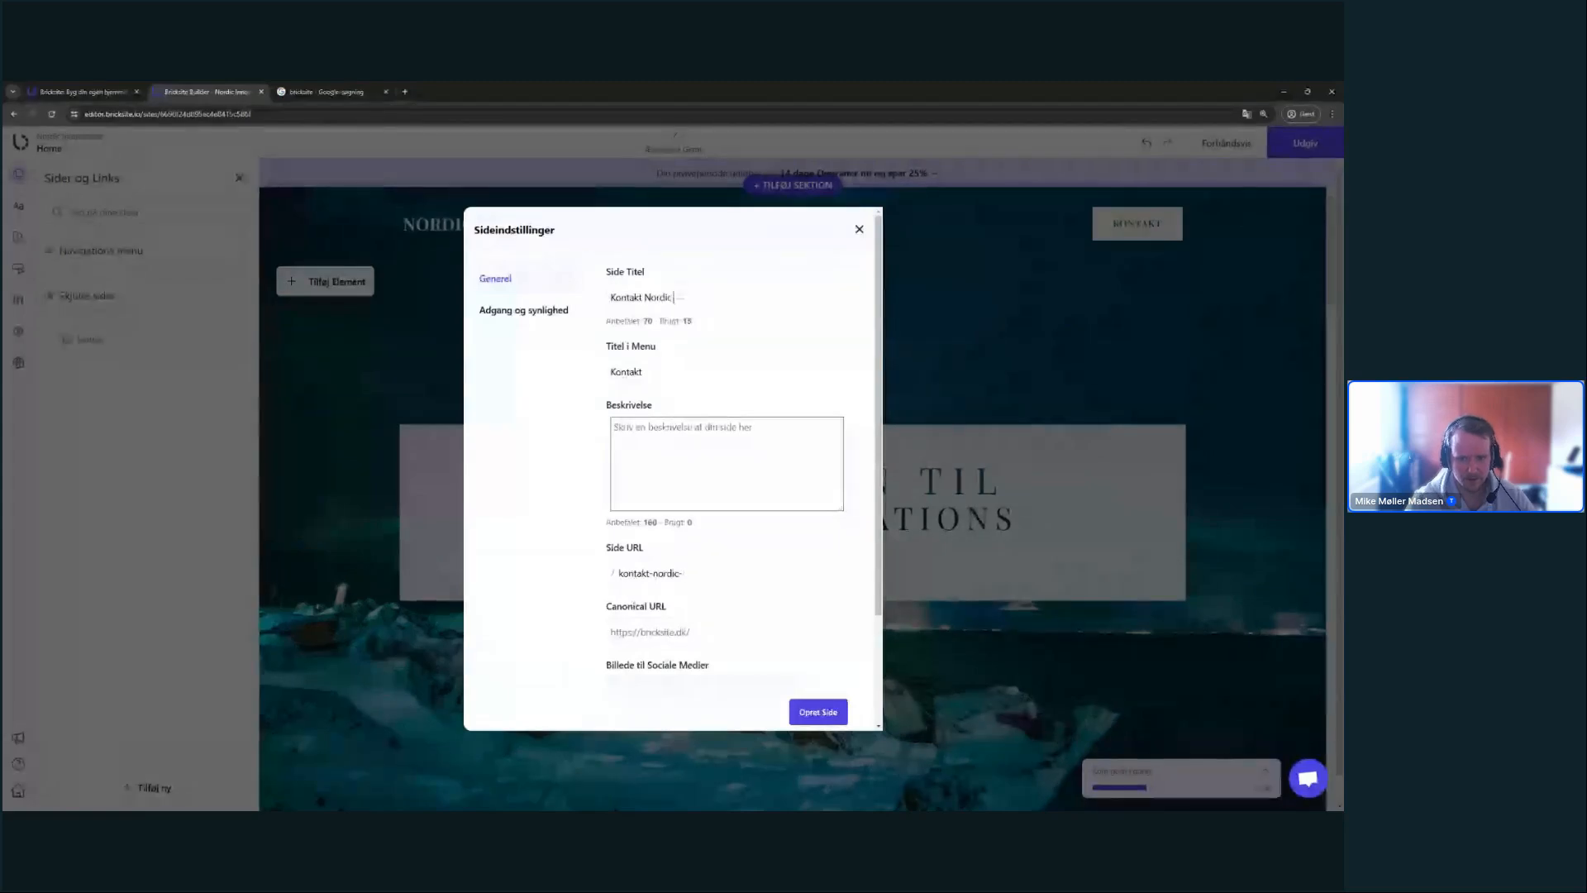
{"action": "type", "text": "Kontakt os for et ufoprp"}
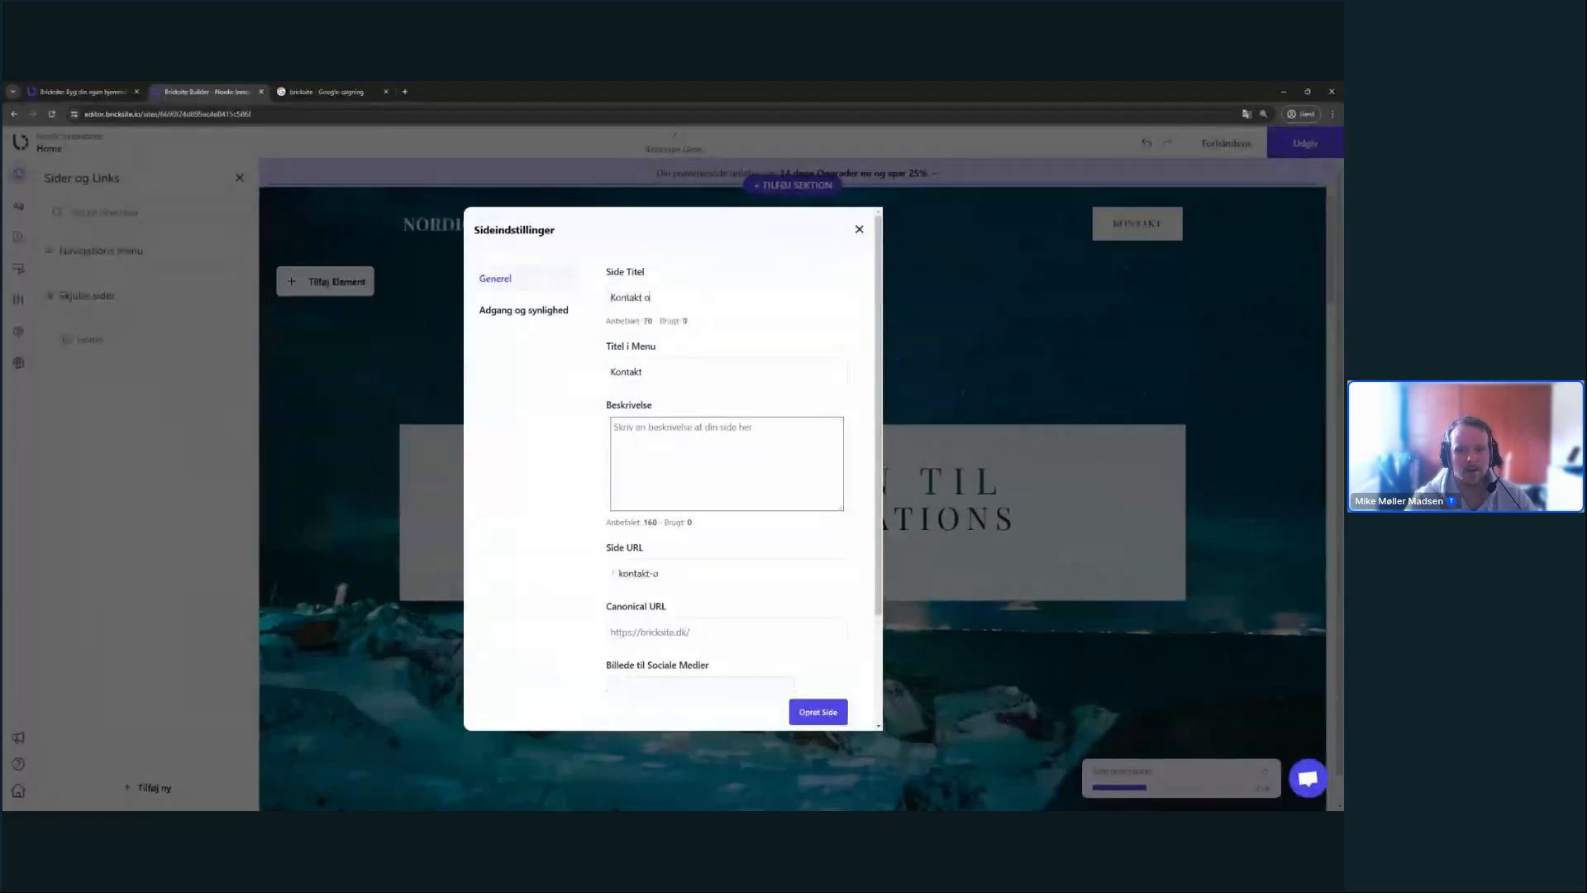
{"action": "key", "text": "BackSpace"}
{"action": "key", "text": "BackSpace"}
{"action": "key", "text": "BackSpace"}
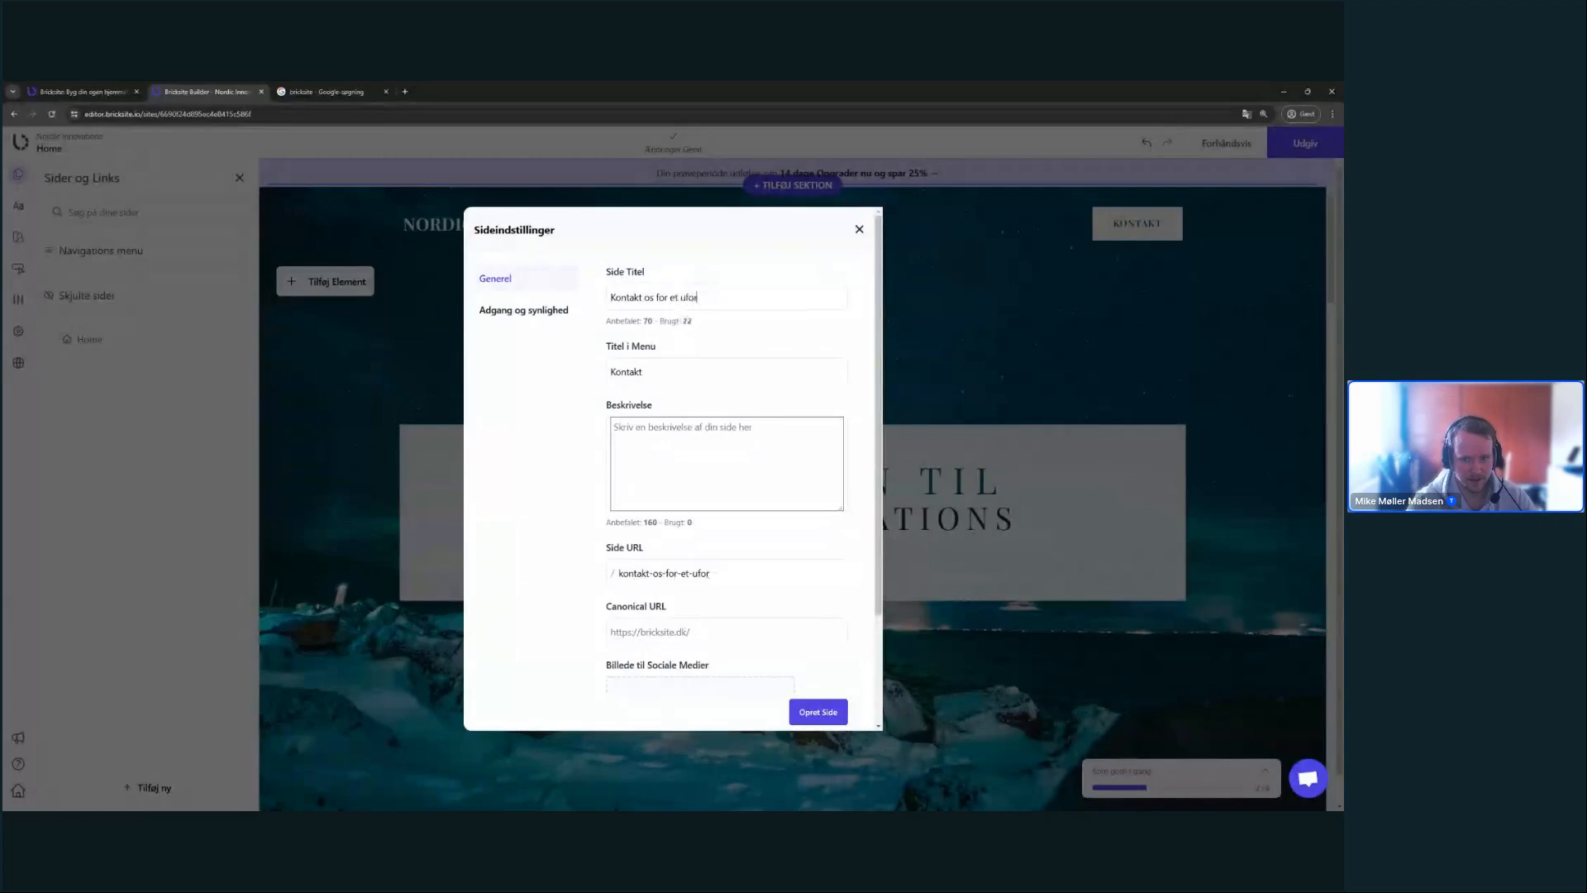
{"action": "type", "text": "rpligtende tilb"}
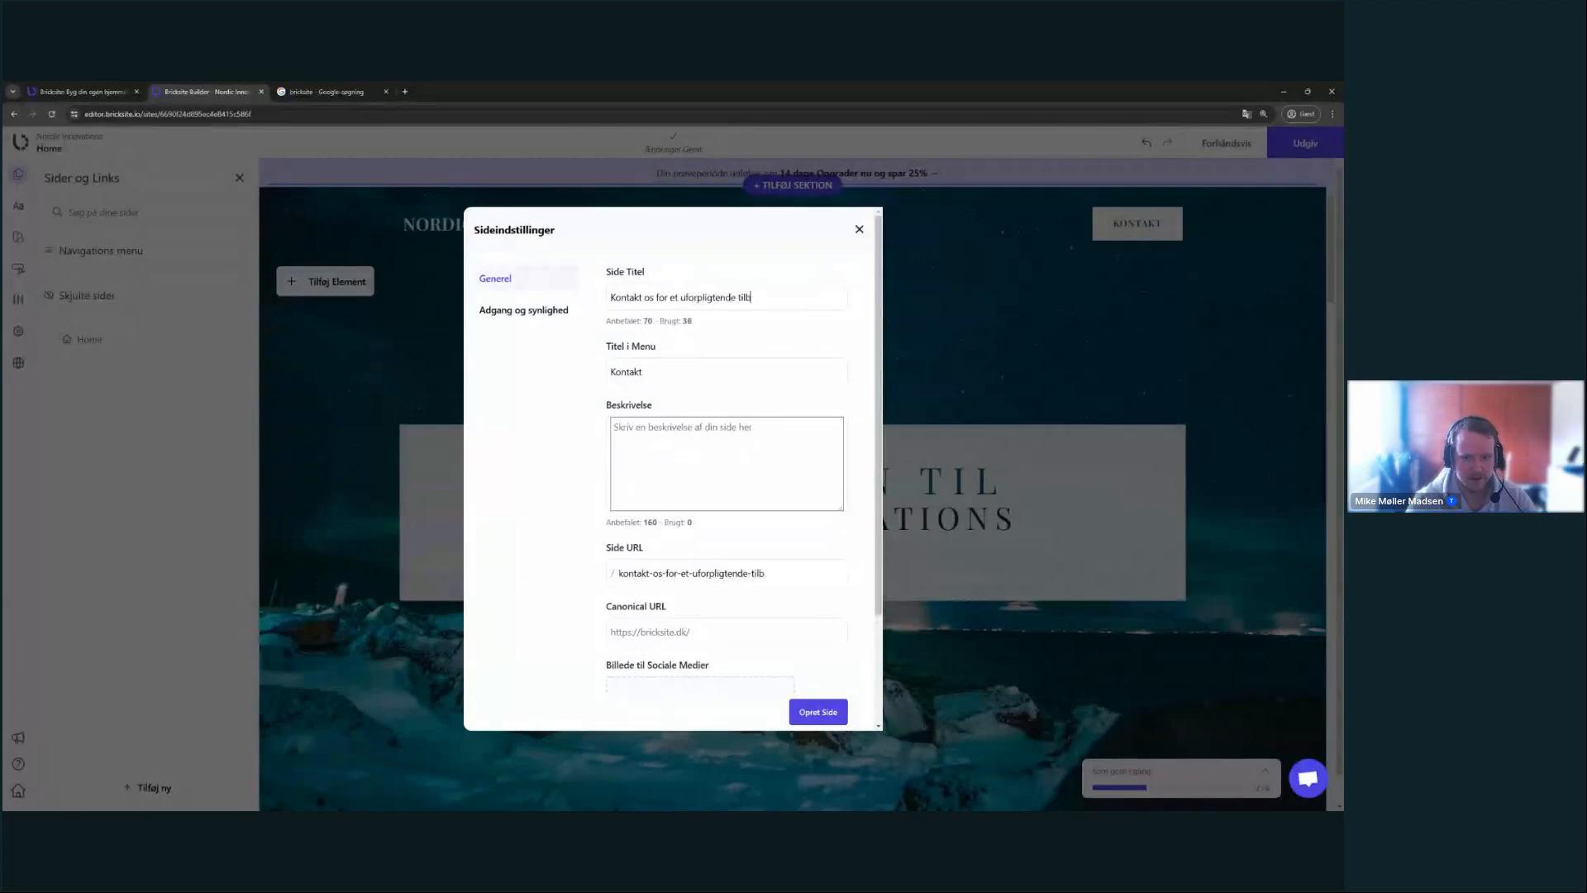
{"action": "type", "text": "ud - Nordic Innv"}
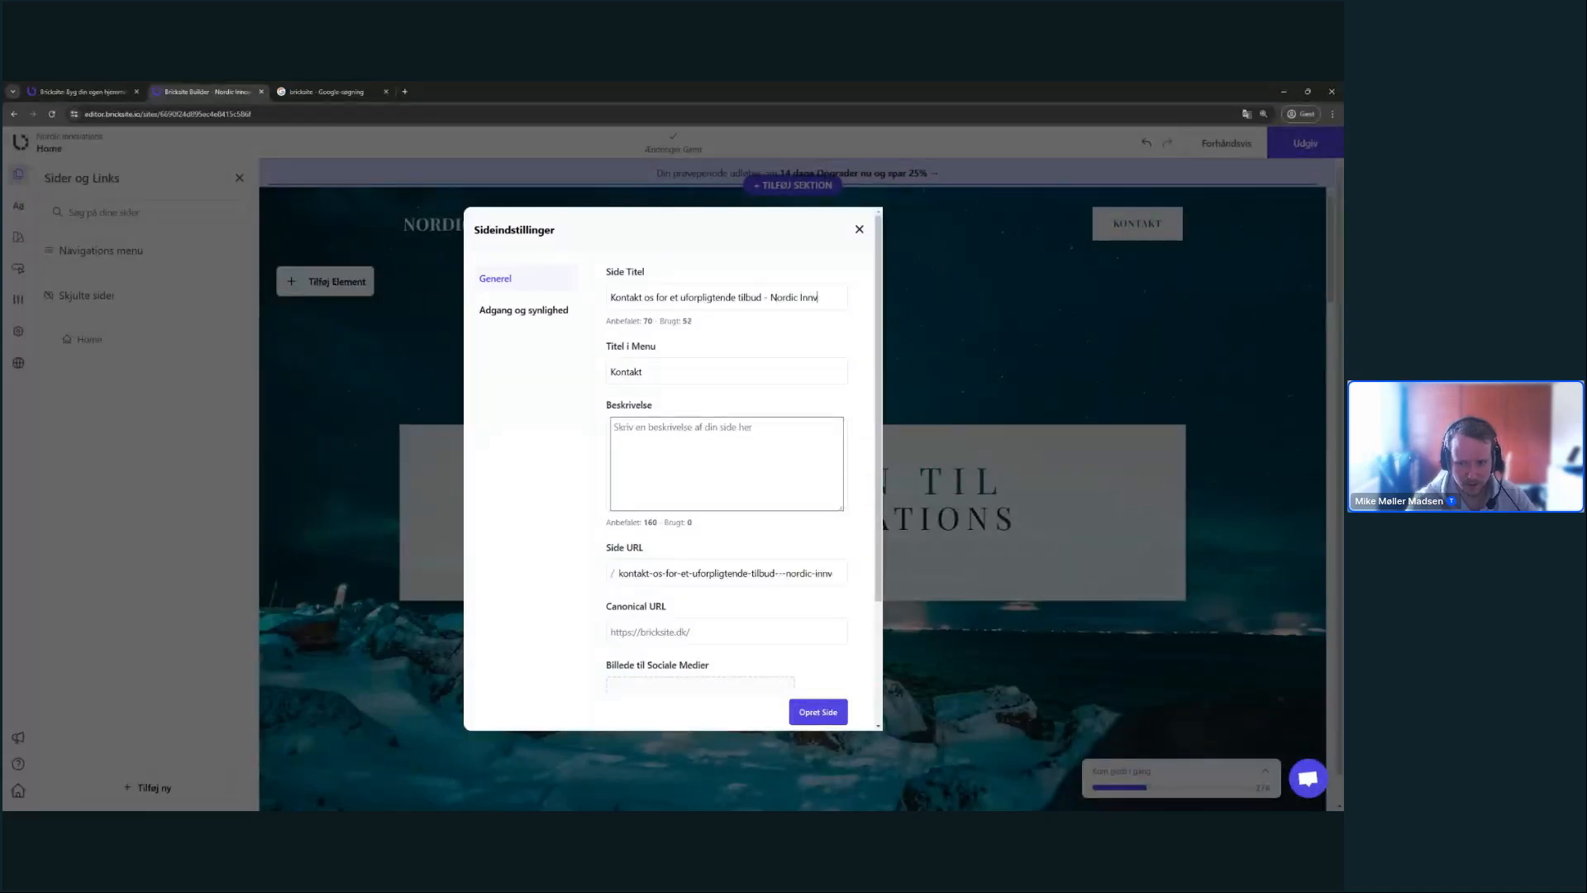
{"action": "key", "text": "BackSpace"}
{"action": "type", "text": "ovctions"}
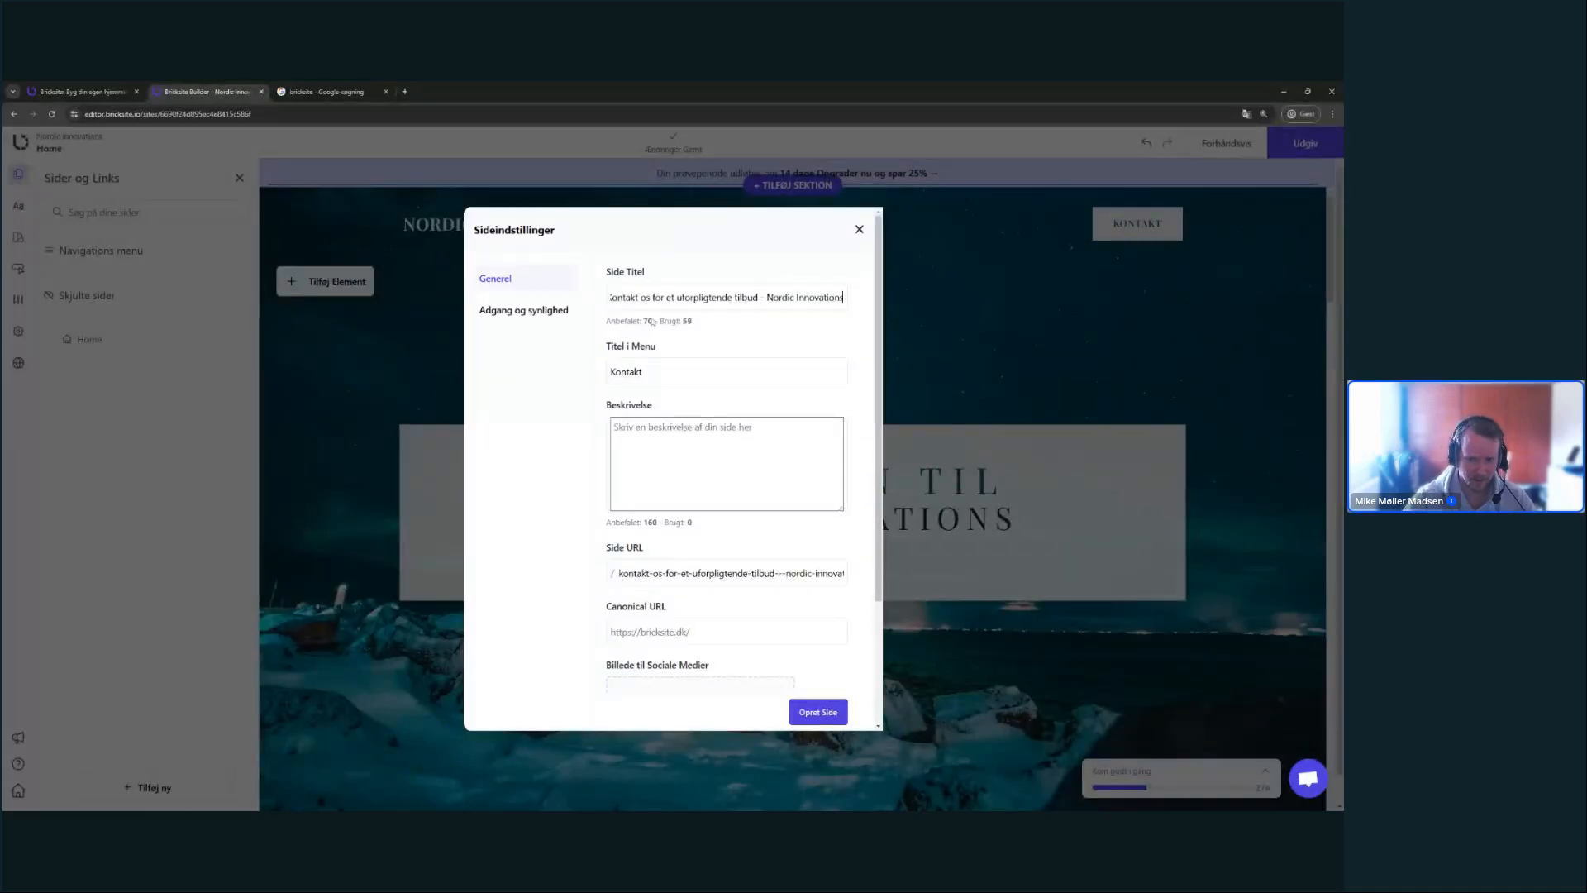
{"action": "left_click", "coordinate": [703, 316]}
{"action": "left_click_drag", "start_coordinate": [757, 297], "coordinate": [641, 299]}
{"action": "left_click", "coordinate": [777, 298]}
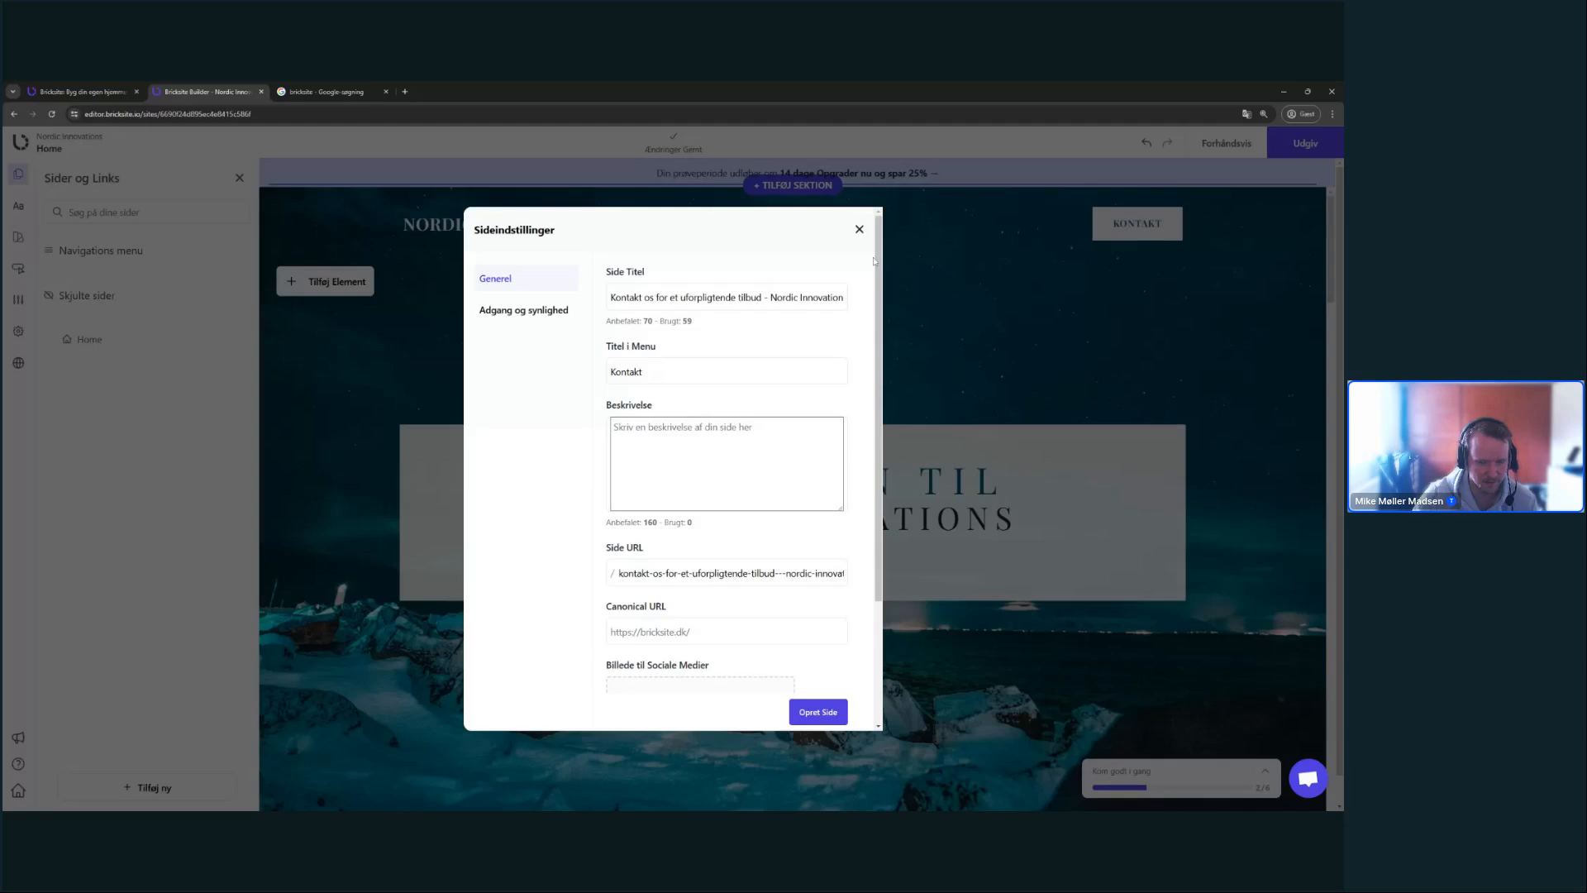
- Start a page description, checking Bricksite's description text in the Google results
{"action": "left_click", "coordinate": [728, 461]}
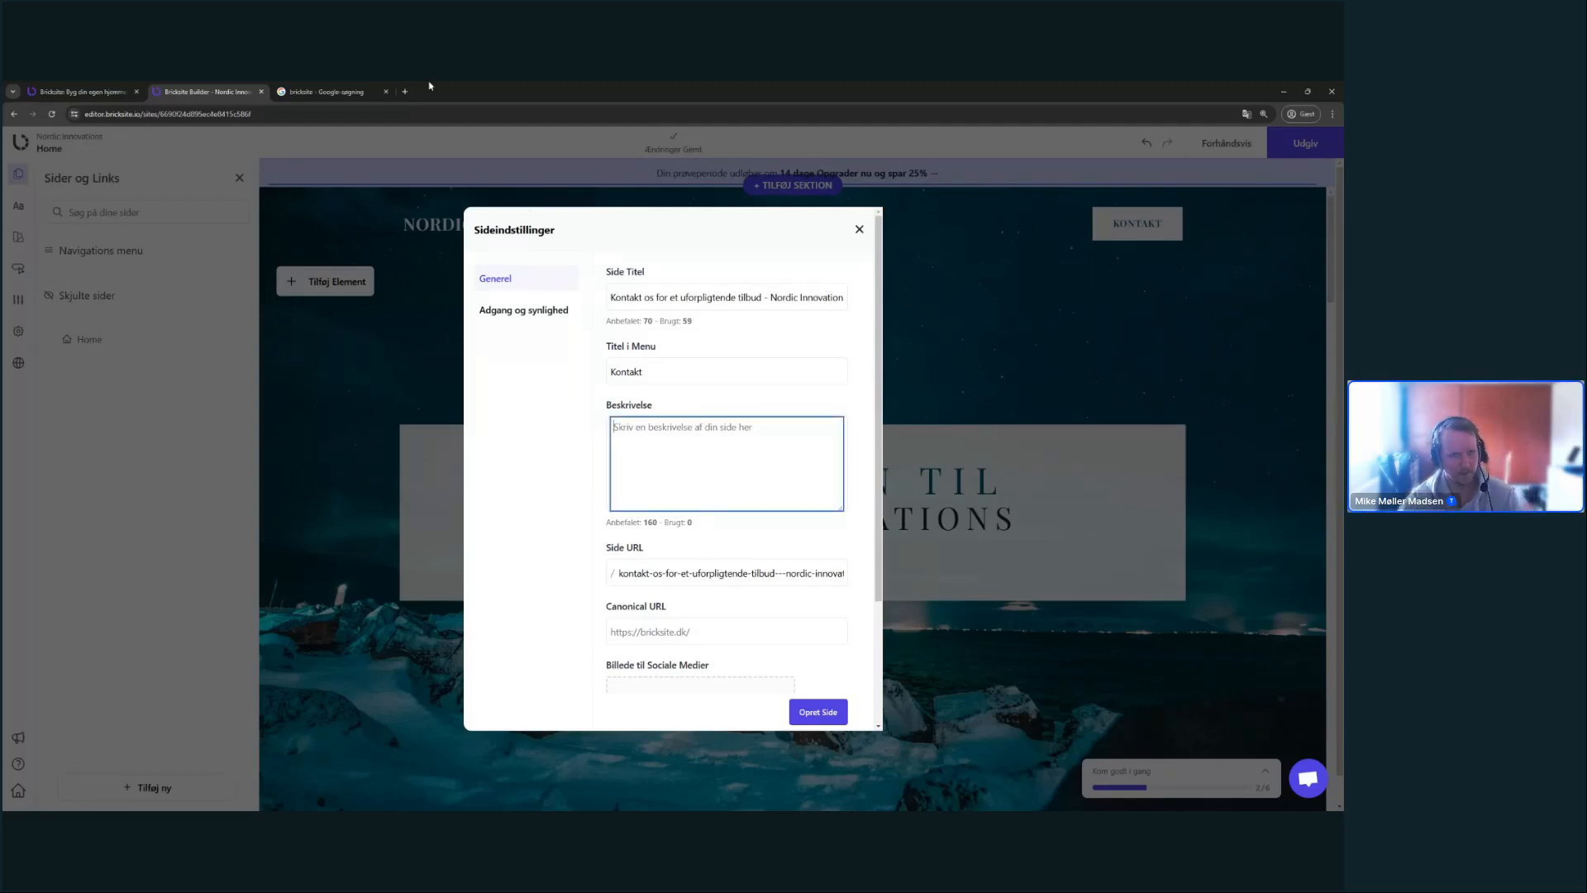
{"action": "left_click", "coordinate": [347, 92]}
{"action": "left_click_drag", "start_coordinate": [194, 332], "coordinate": [525, 369]}
{"action": "left_click", "coordinate": [564, 364]}
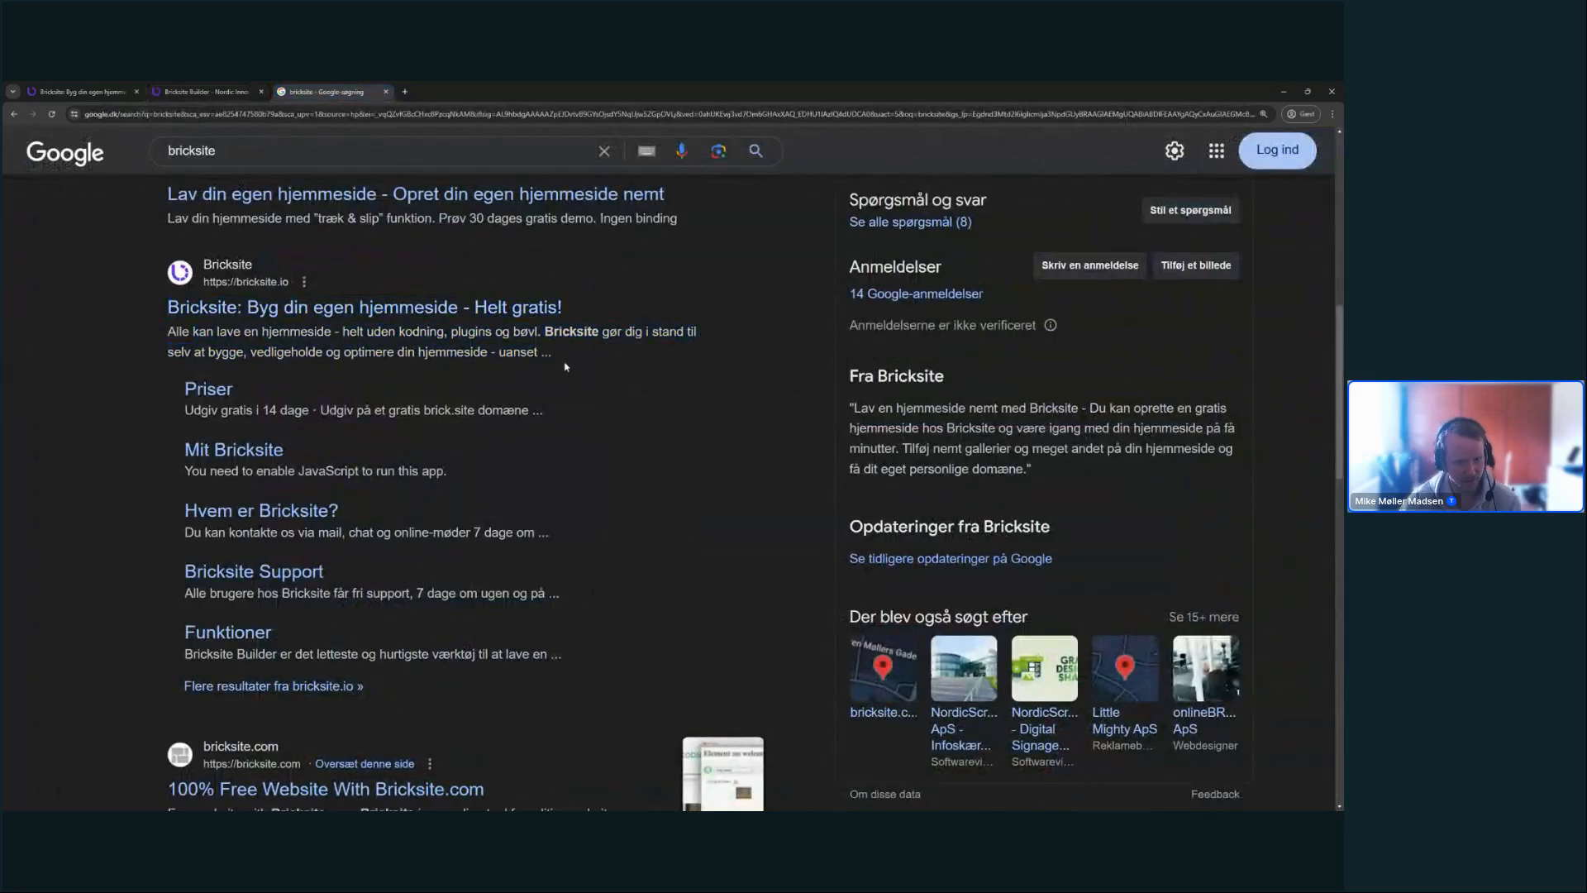
{"action": "left_click", "coordinate": [207, 92]}
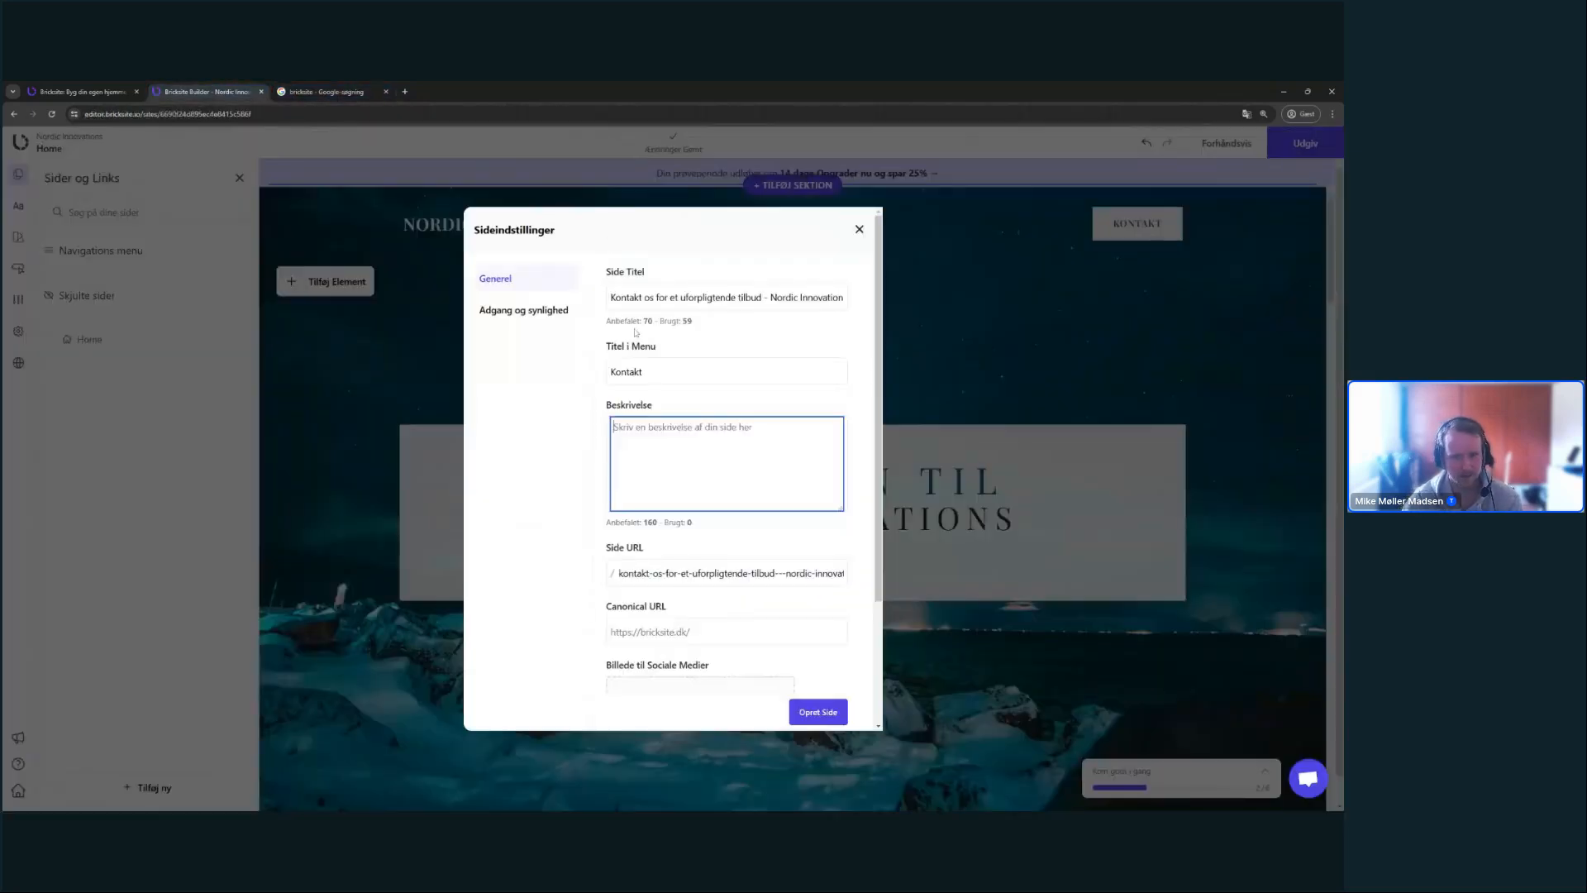
- Replace the page URL with 'kontakt'
{"action": "left_click", "coordinate": [643, 372]}
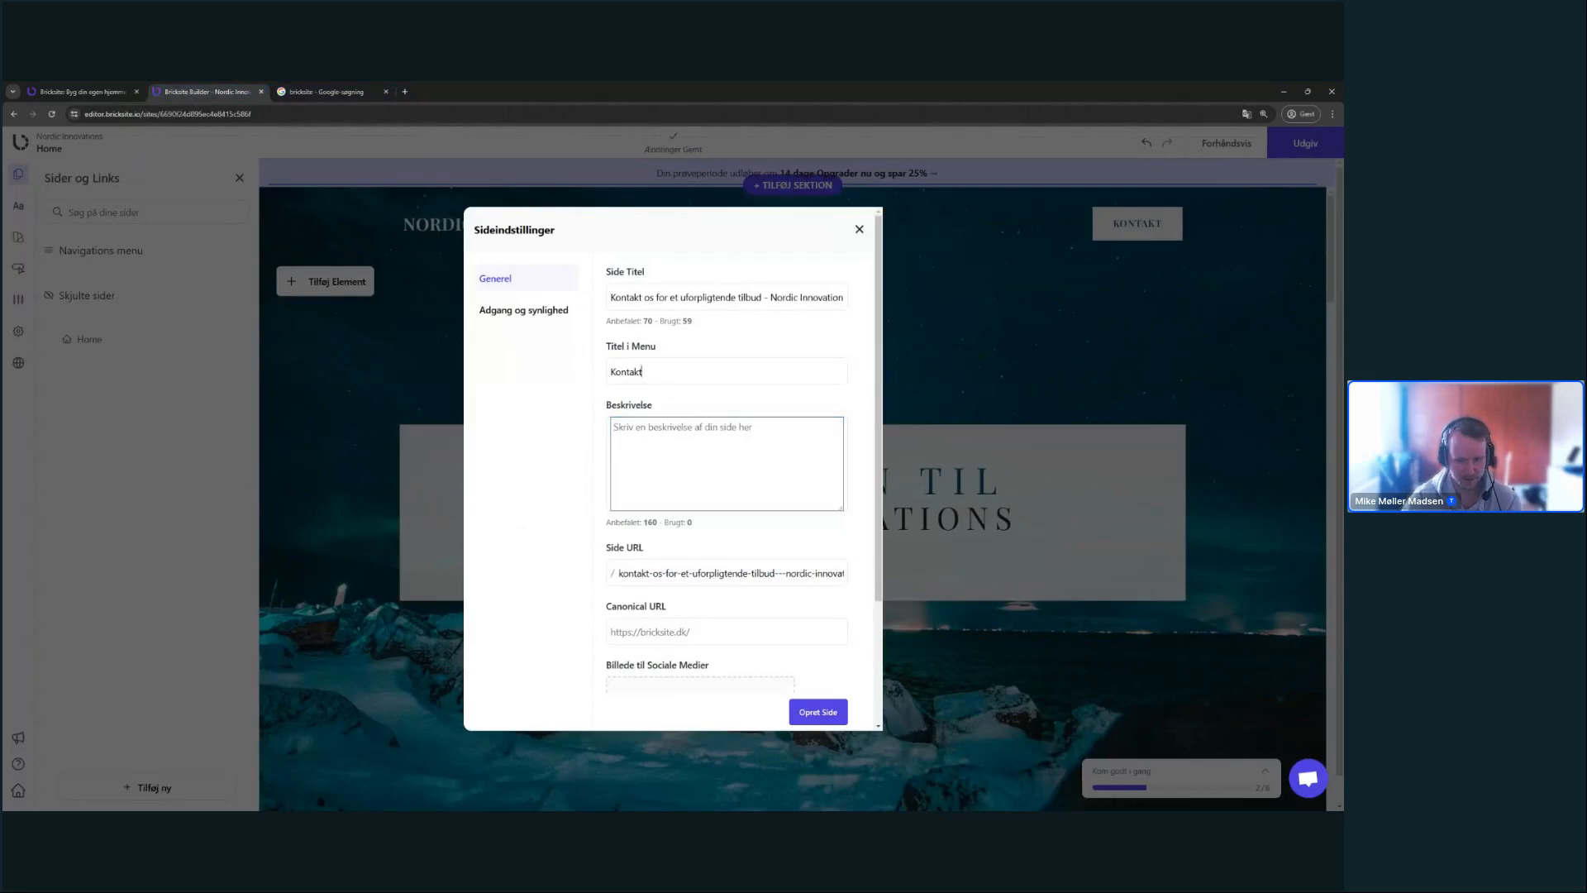
{"action": "scroll", "coordinate": [669, 394], "scroll_direction": "down", "scroll_amount": 2}
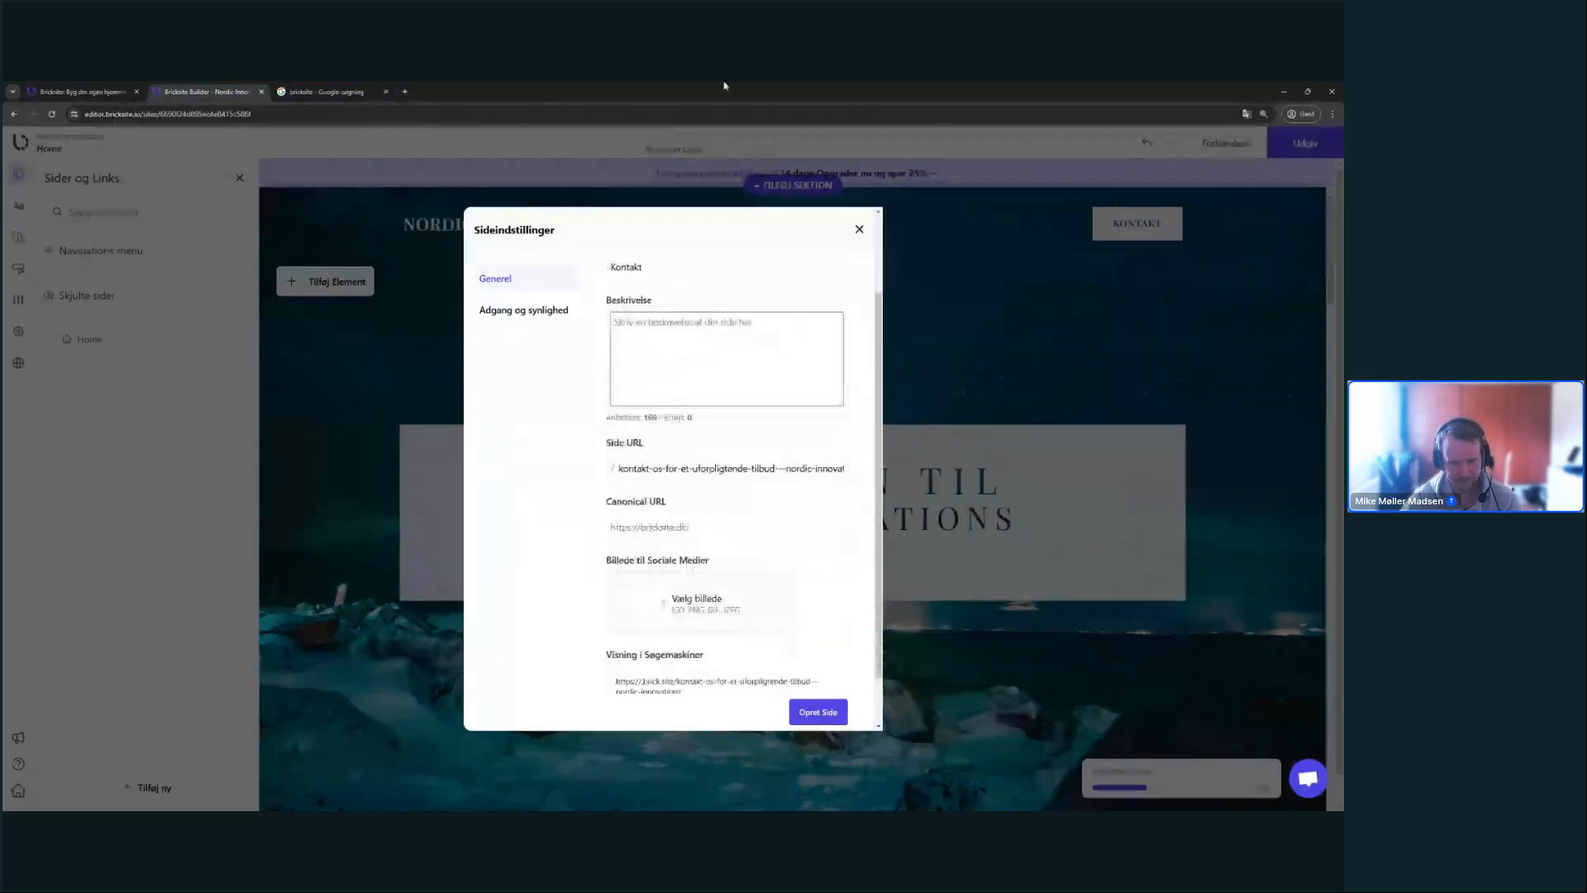
{"action": "scroll", "coordinate": [639, 396], "scroll_direction": "down", "scroll_amount": 1}
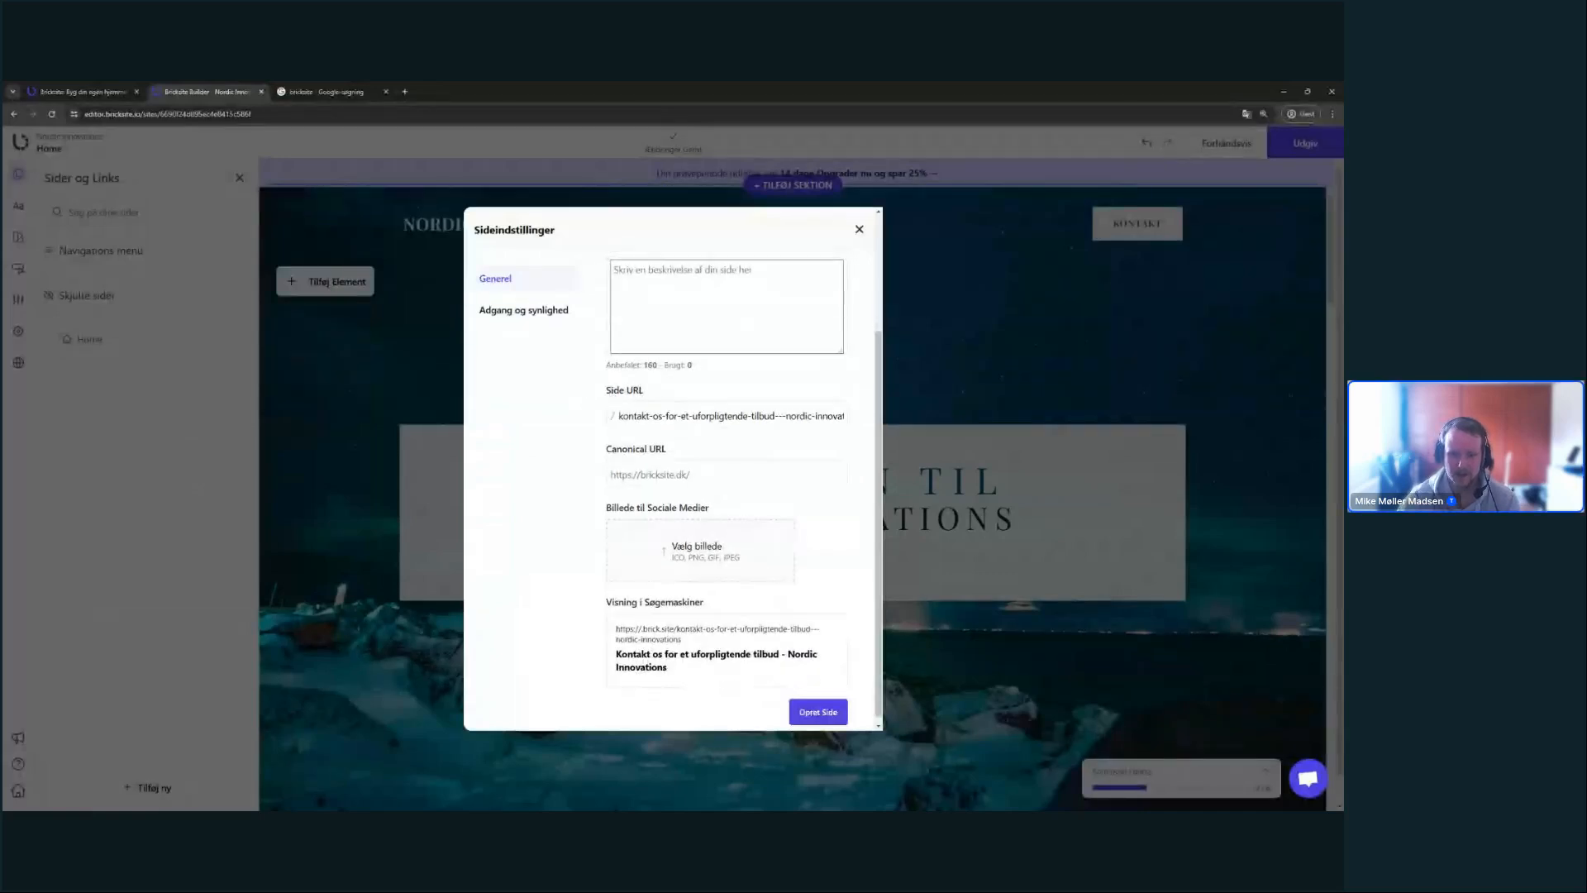
{"action": "left_click_drag", "start_coordinate": [633, 415], "coordinate": [862, 425]}
{"action": "left_click", "coordinate": [811, 450]}
{"action": "left_click_drag", "start_coordinate": [633, 416], "coordinate": [844, 417]}
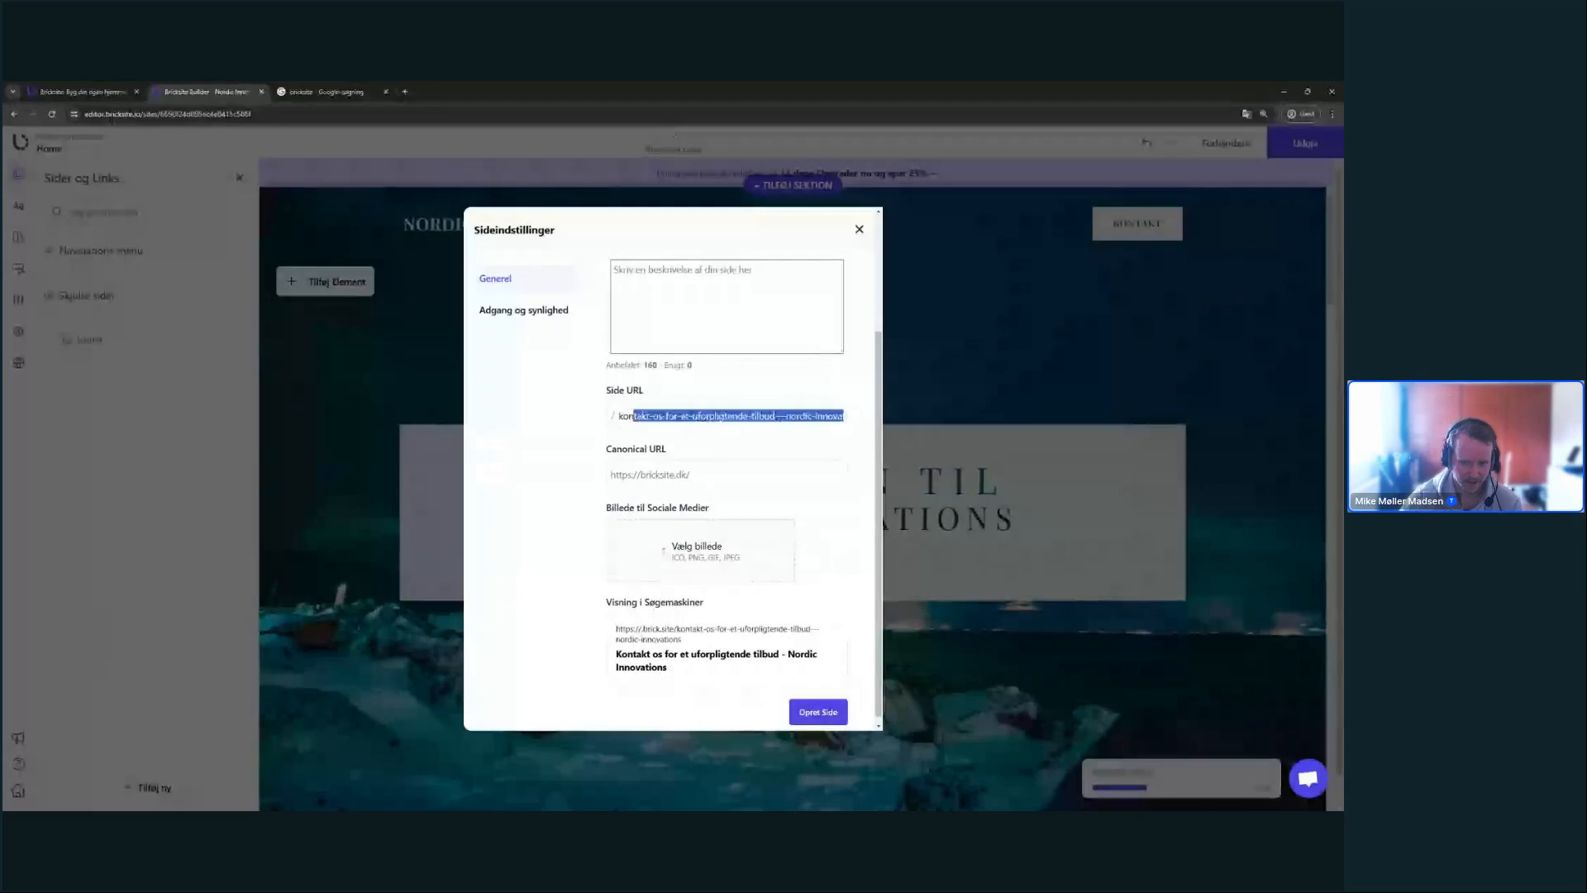
{"action": "left_click", "coordinate": [714, 416]}
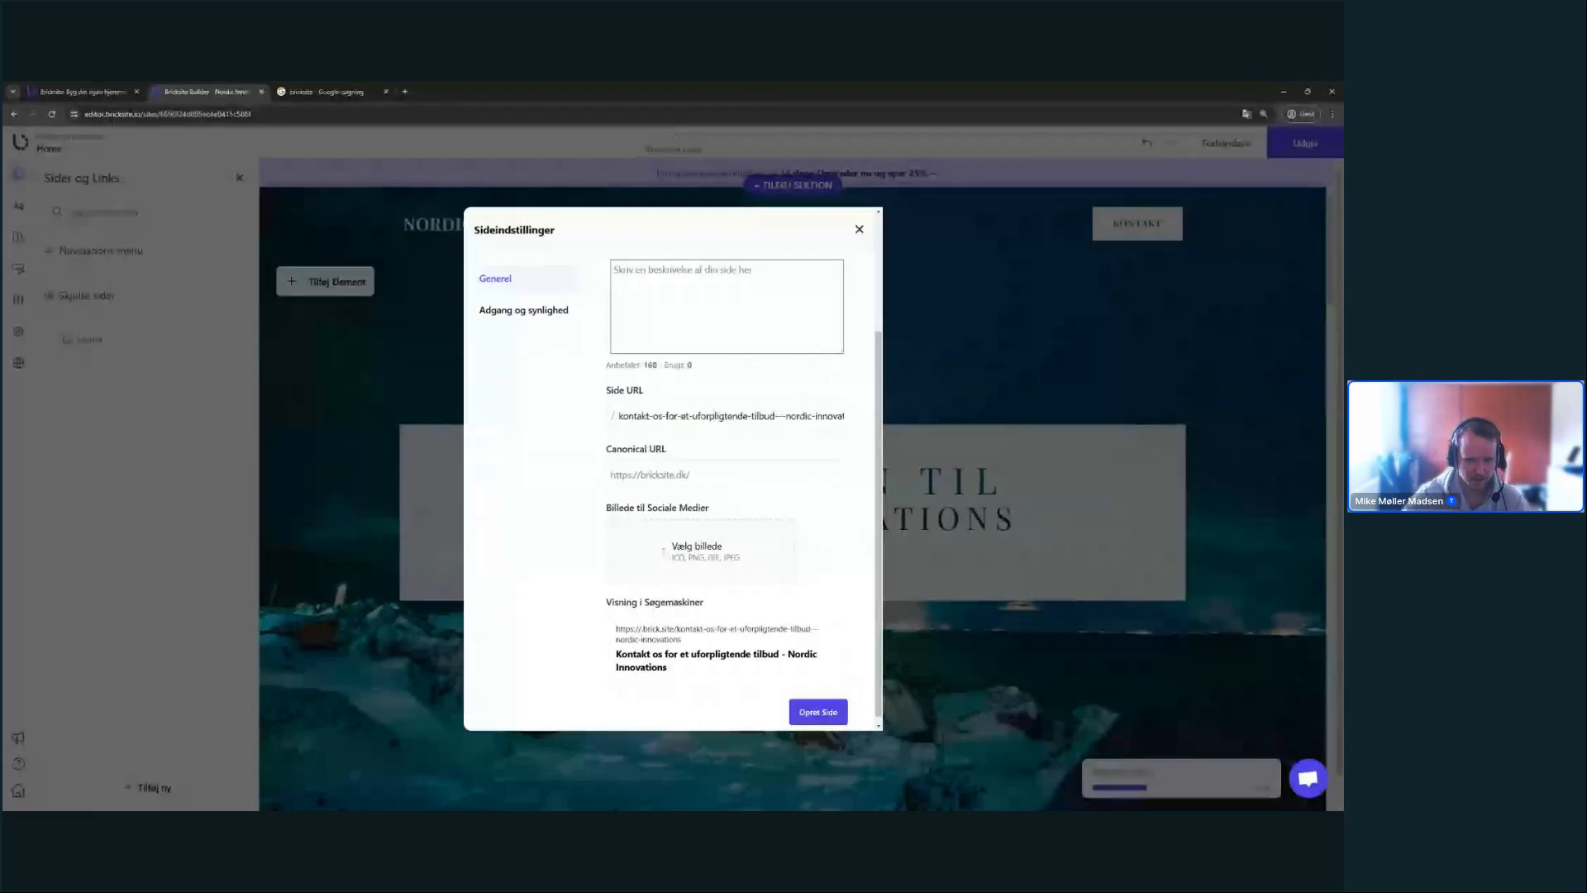
{"action": "key", "text": "ctrl+a"}
{"action": "type", "text": "kontakt"}
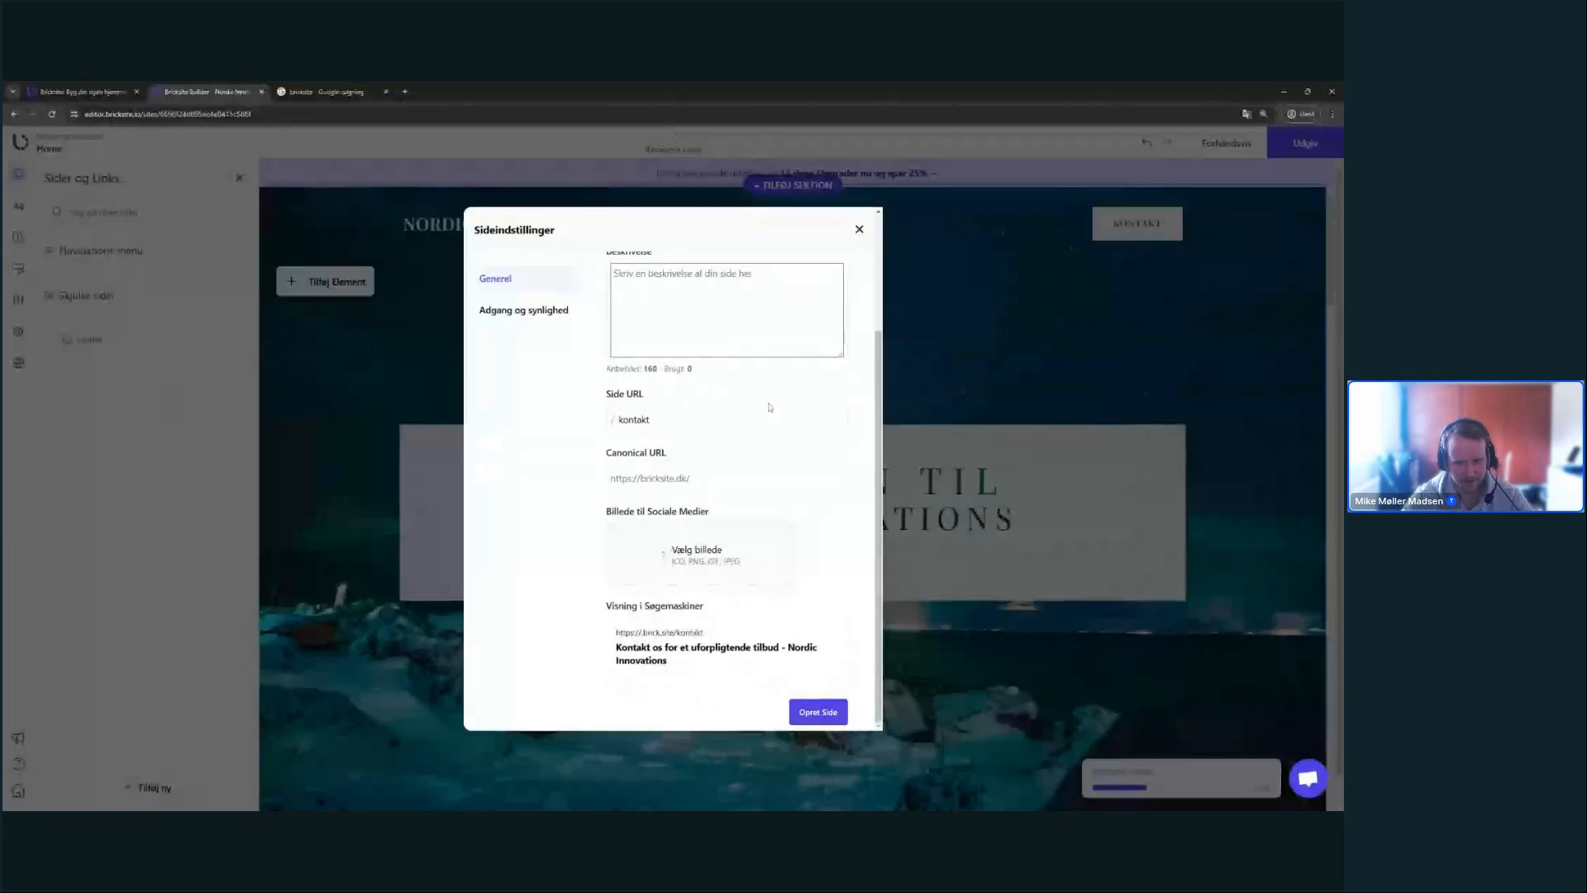
- Show Adgang og synlighed, with hide from menu, noindex and offline all off
{"action": "mouse_move", "coordinate": [652, 454]}
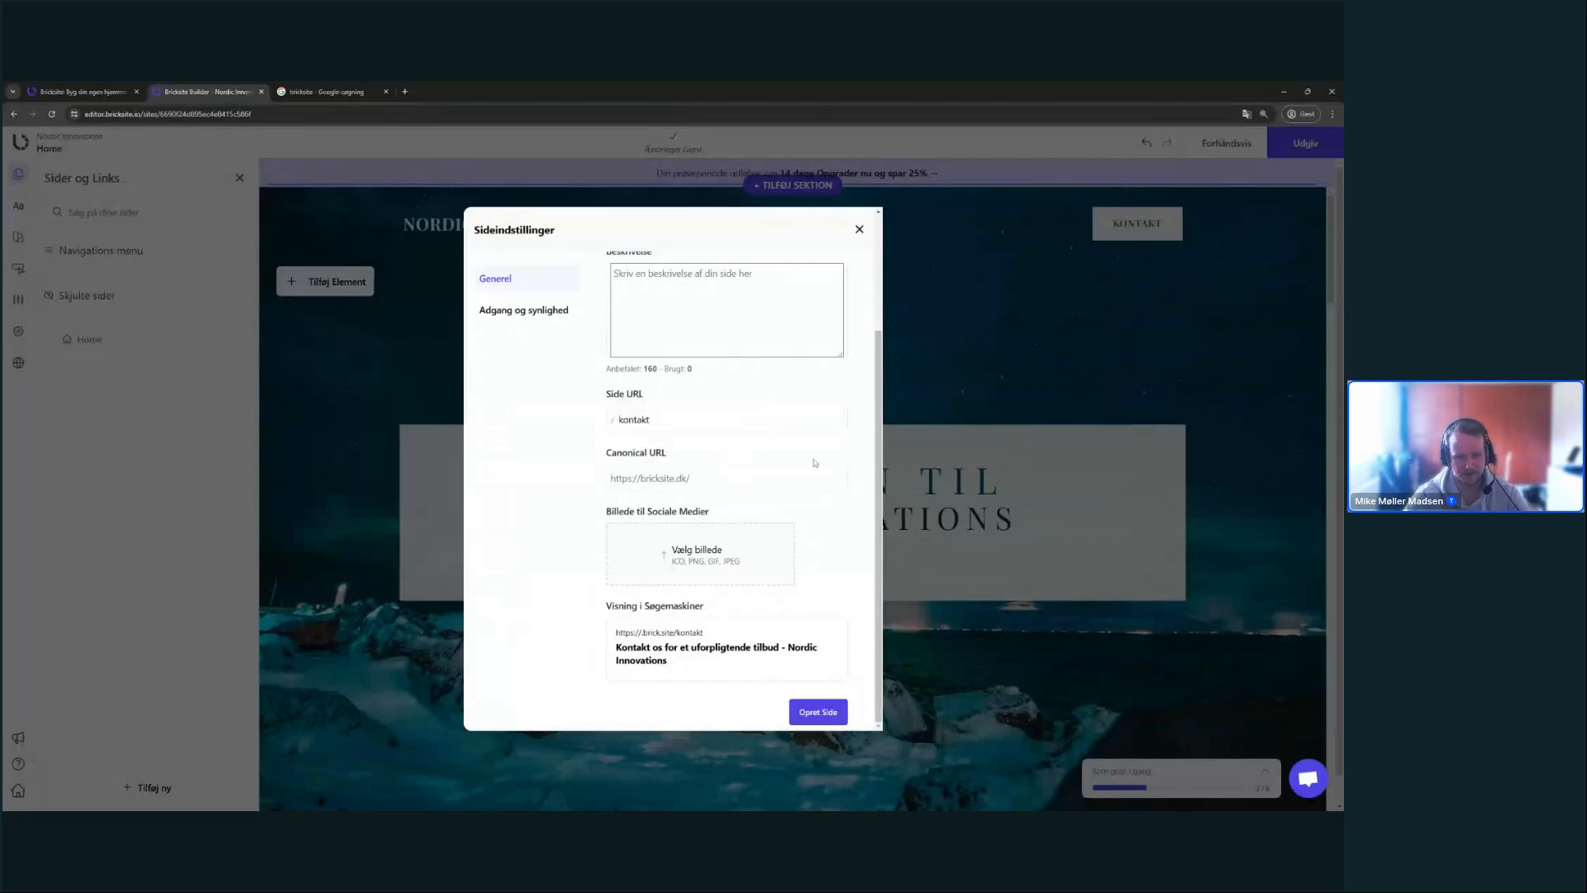
{"action": "scroll", "coordinate": [815, 463], "scroll_direction": "up", "scroll_amount": 1}
{"action": "scroll", "coordinate": [744, 496], "scroll_direction": "down", "scroll_amount": 1}
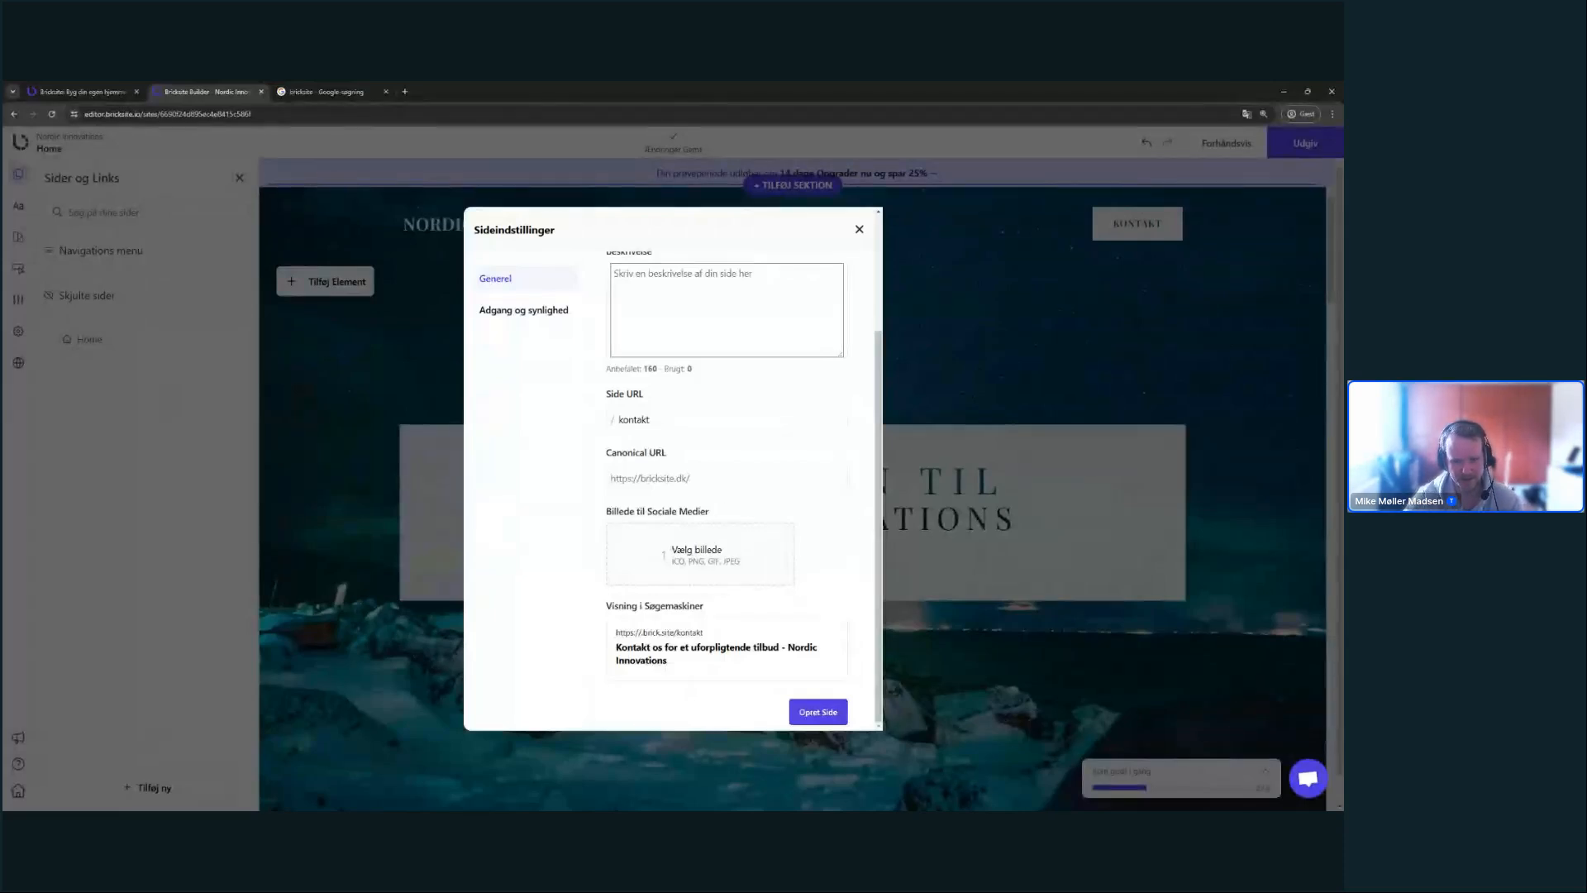
{"action": "scroll", "coordinate": [872, 554], "scroll_direction": "up", "scroll_amount": 2}
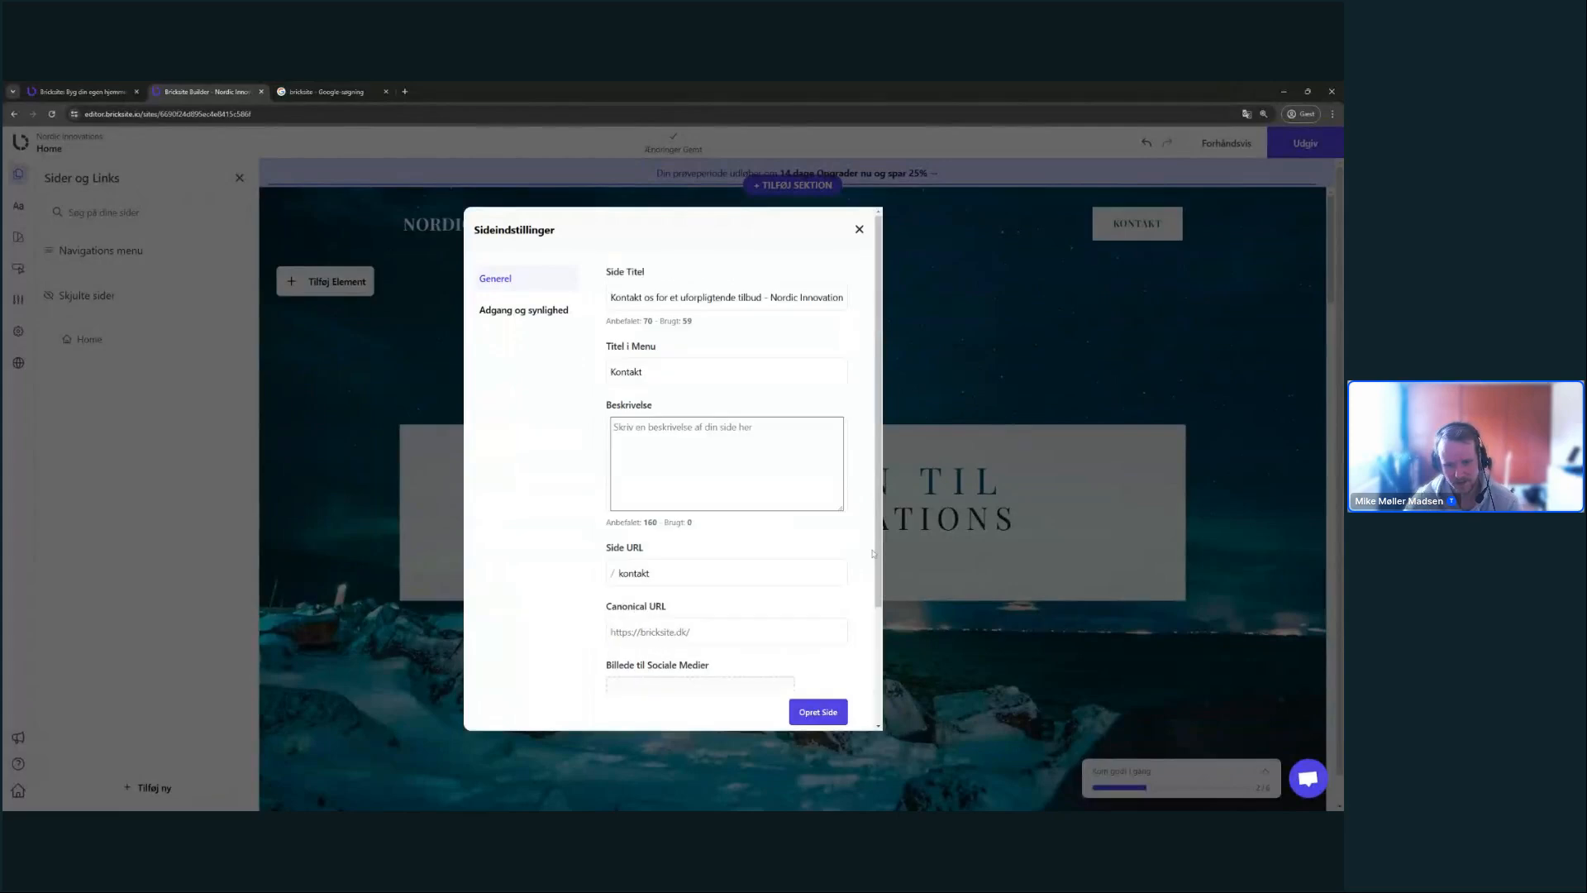
{"action": "left_click", "coordinate": [529, 314]}
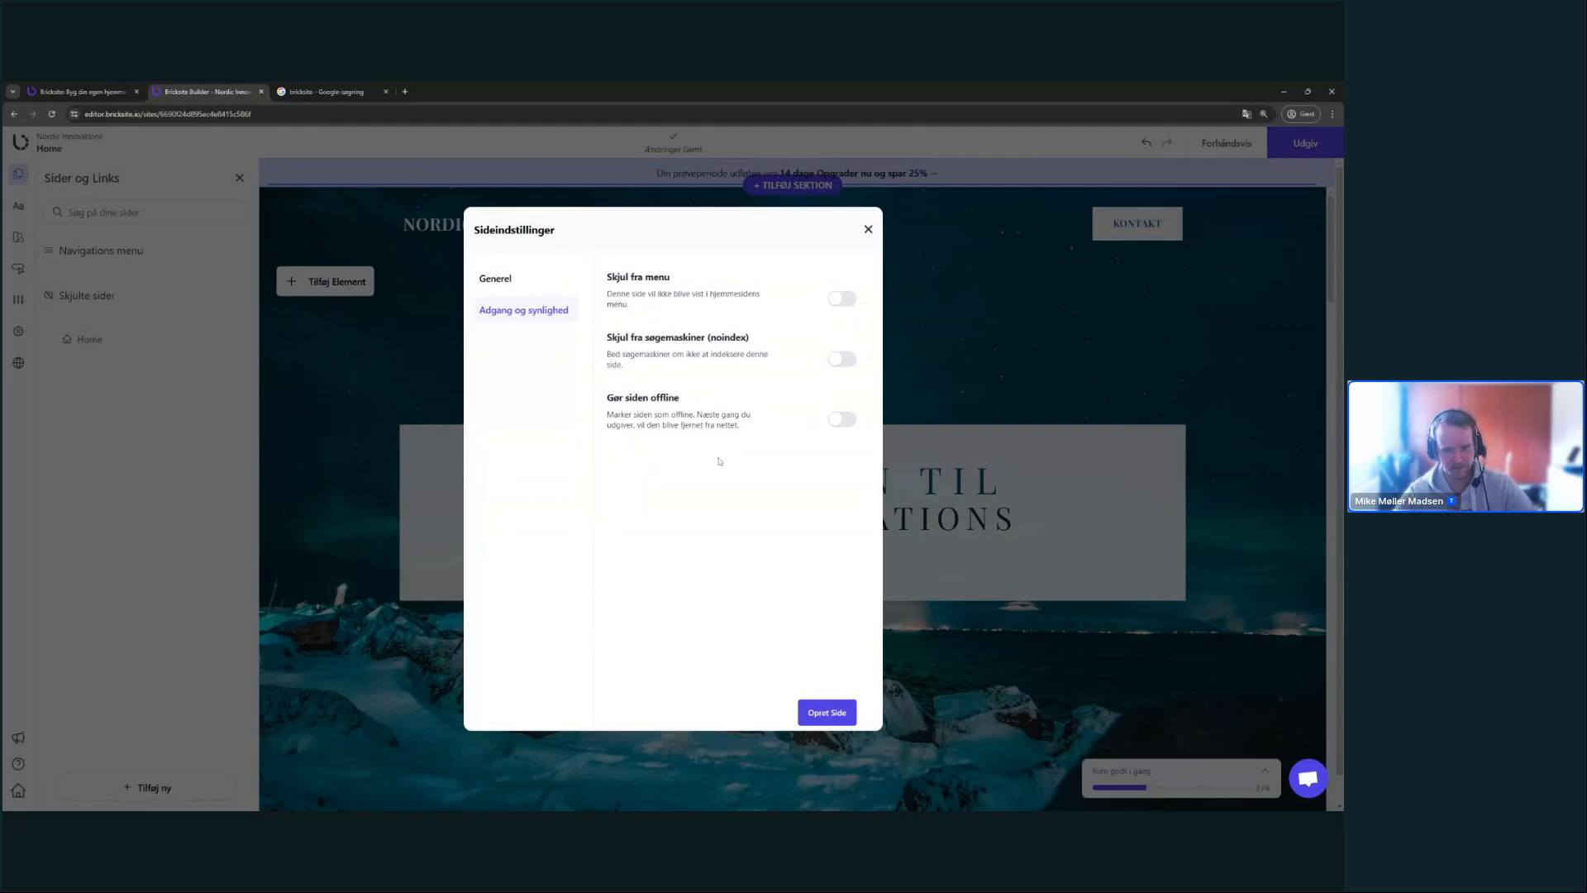
- Create the Kontakt os page, mark the add-pages onboarding step done, and close the pages list
{"action": "left_click", "coordinate": [827, 712]}
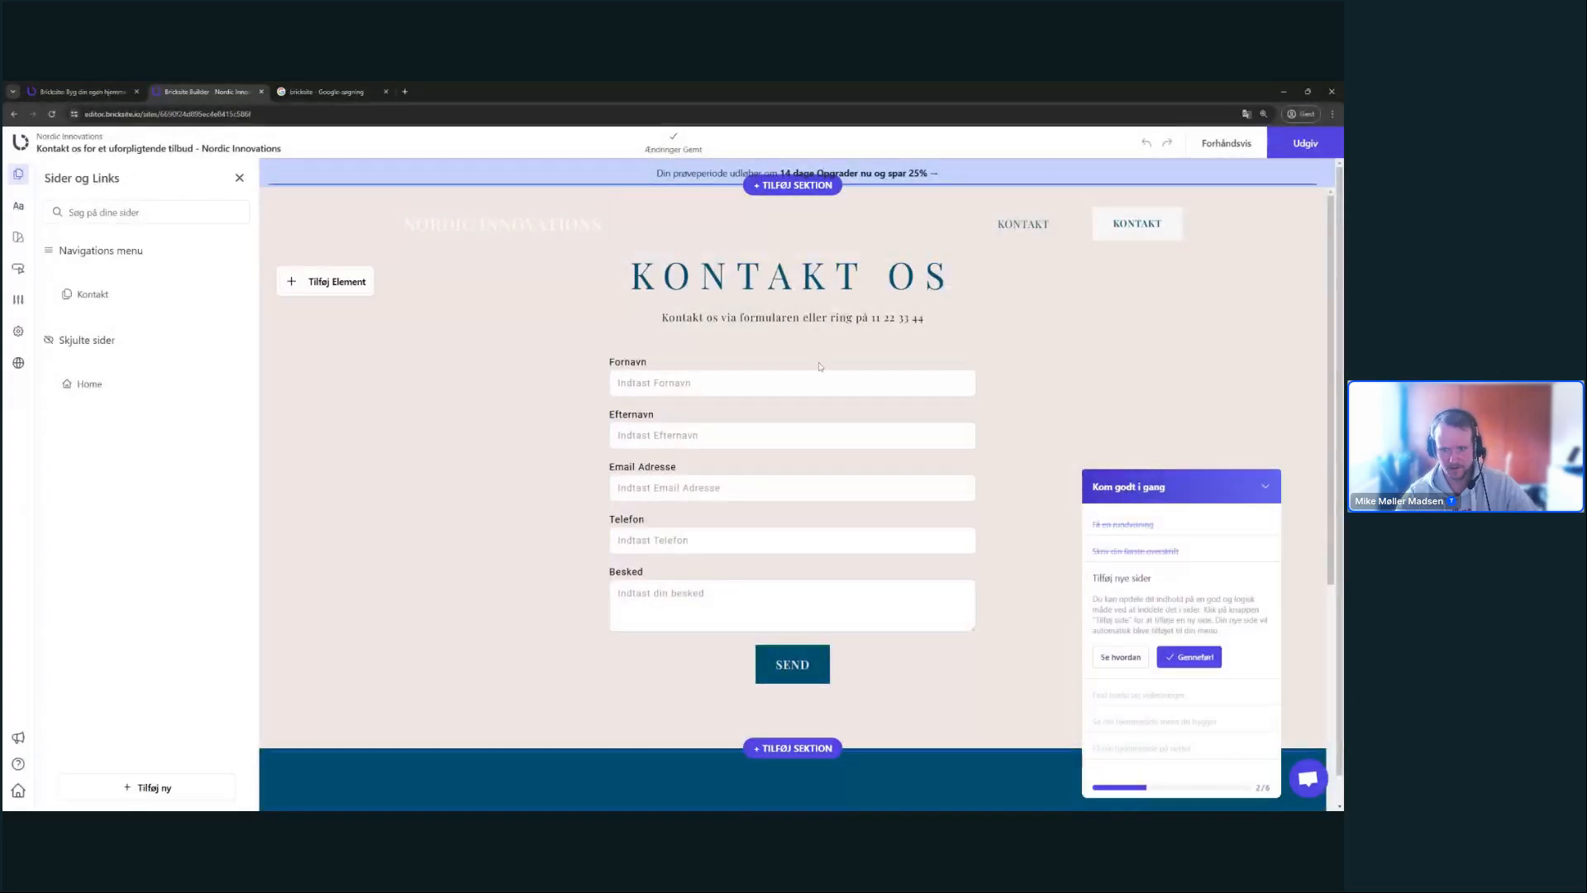
{"action": "left_click", "coordinate": [1204, 658]}
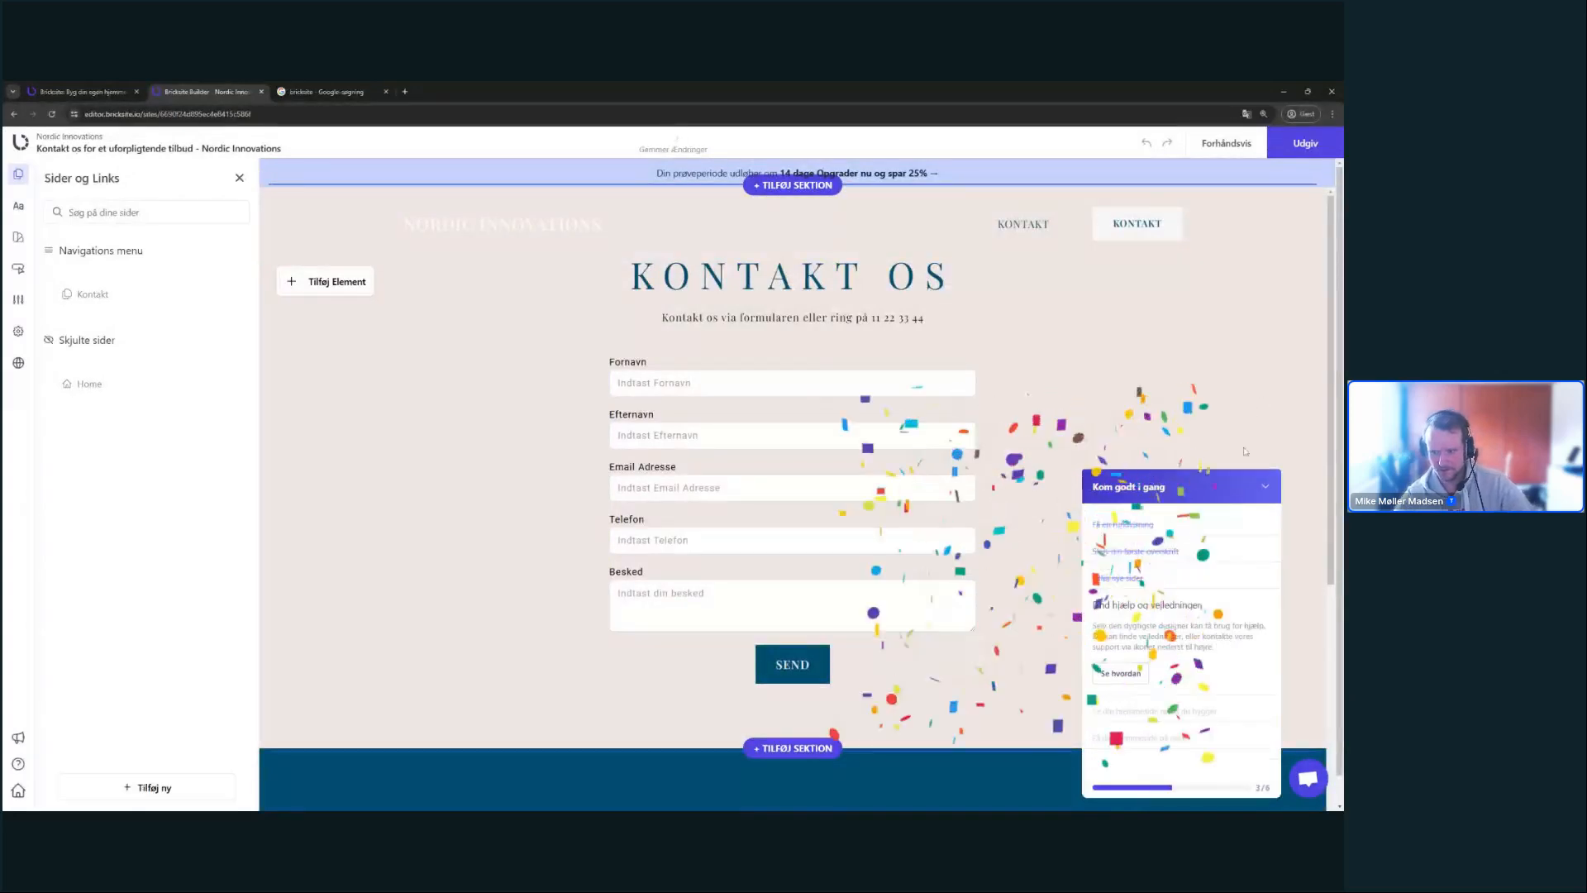
{"action": "left_click", "coordinate": [240, 178]}
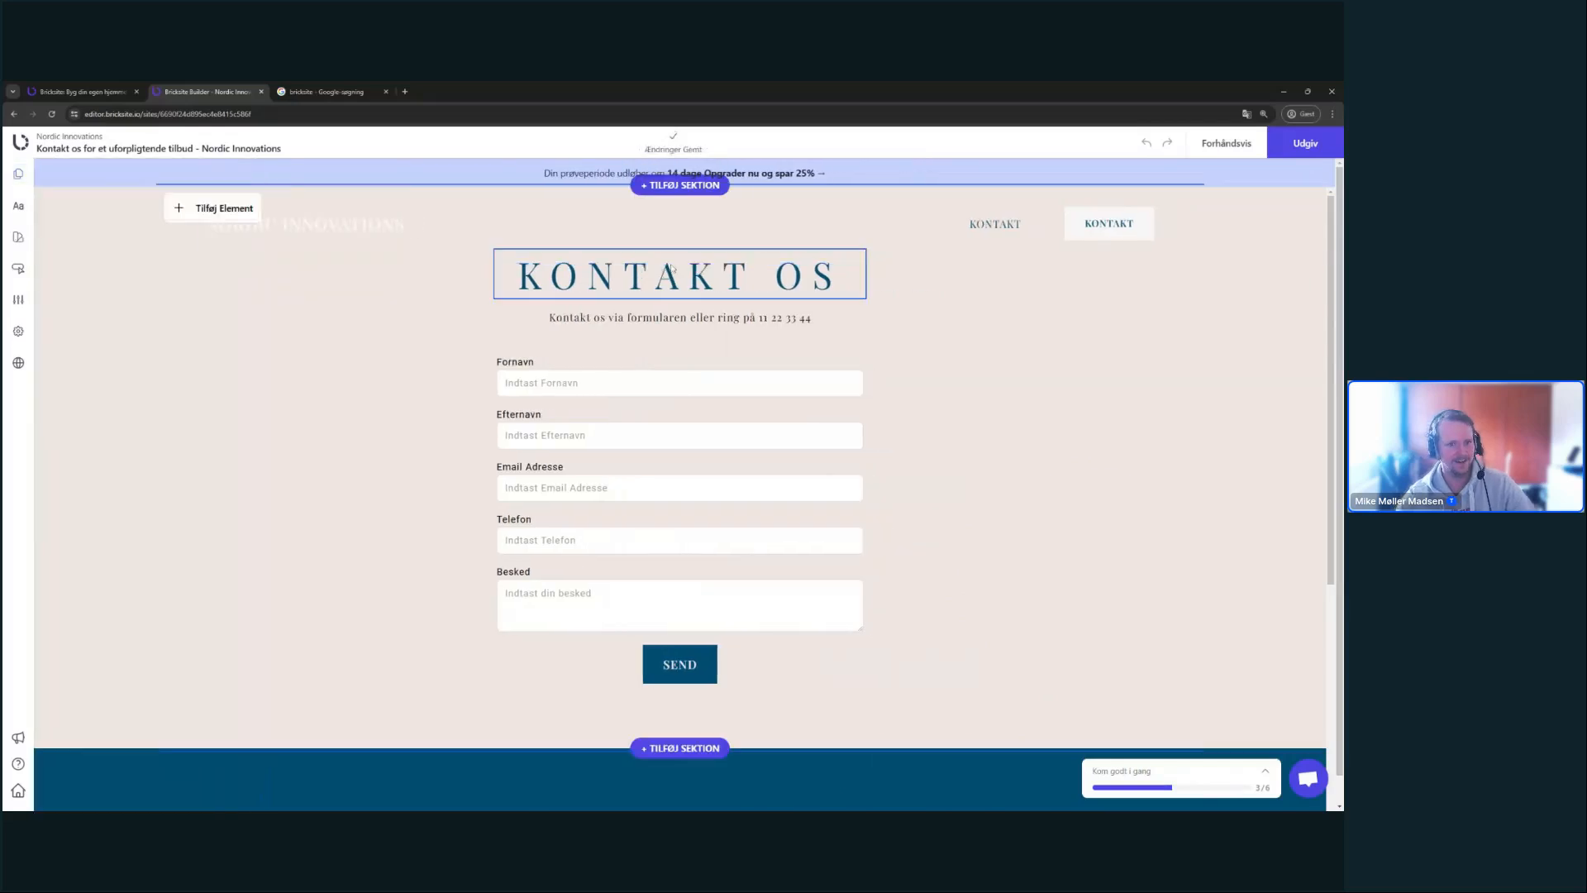
{"action": "scroll", "coordinate": [1083, 320], "scroll_direction": "down", "scroll_amount": 2}
{"action": "scroll", "coordinate": [1083, 319], "scroll_direction": "up", "scroll_amount": 2}
{"action": "scroll", "coordinate": [1082, 320], "scroll_direction": "down", "scroll_amount": 3}
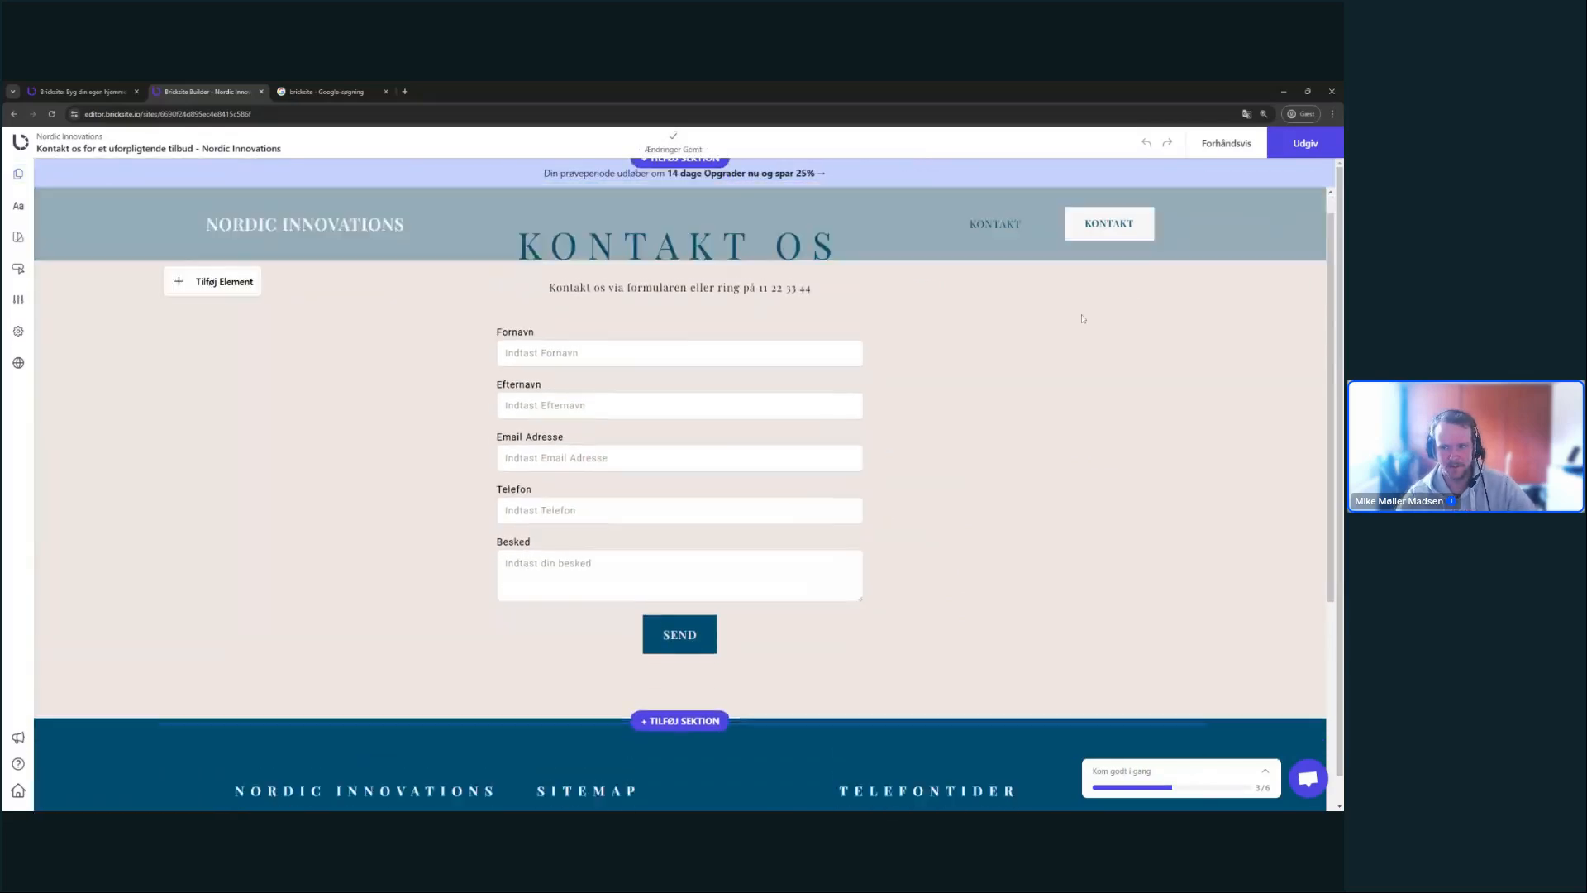
{"action": "scroll", "coordinate": [1083, 320], "scroll_direction": "up", "scroll_amount": 3}
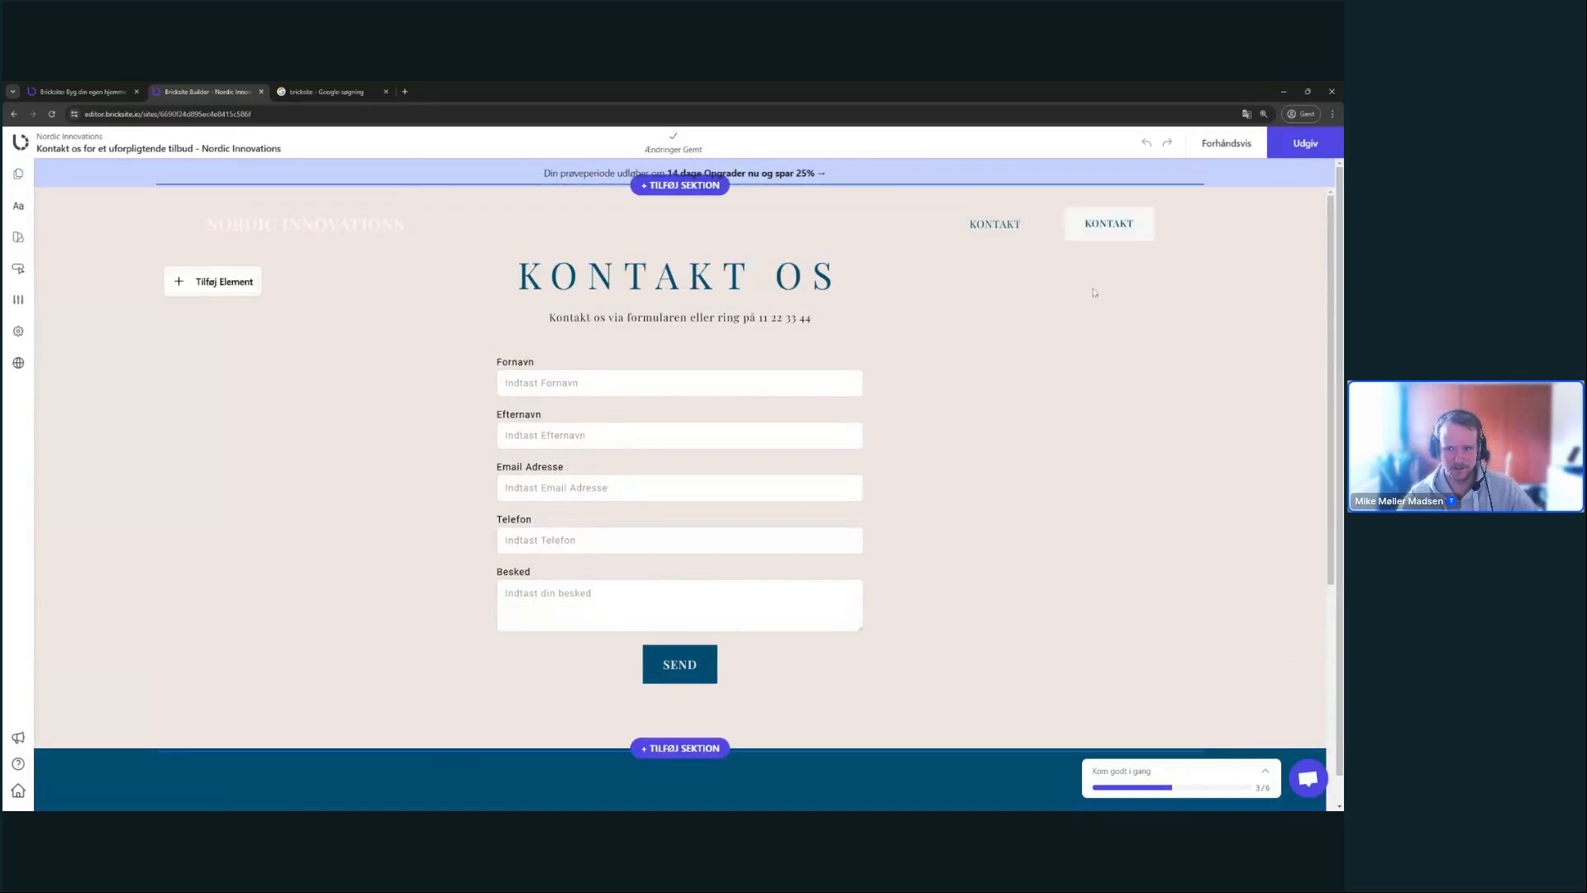
{"action": "scroll", "coordinate": [677, 293], "scroll_direction": "down", "scroll_amount": 1}
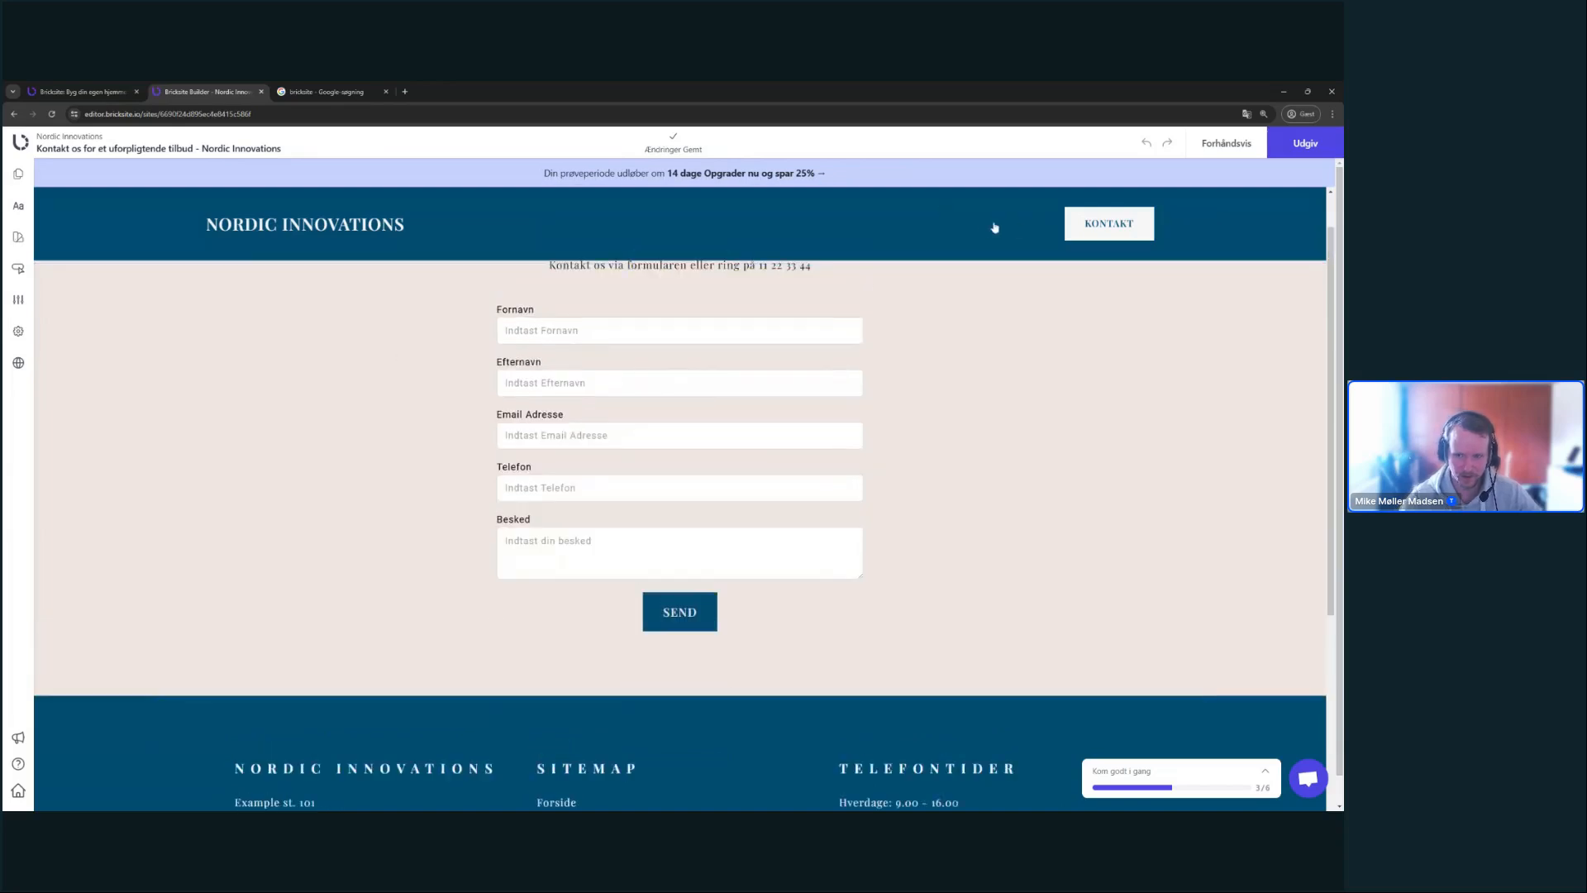
{"action": "scroll", "coordinate": [793, 404], "scroll_direction": "up", "scroll_amount": 1}
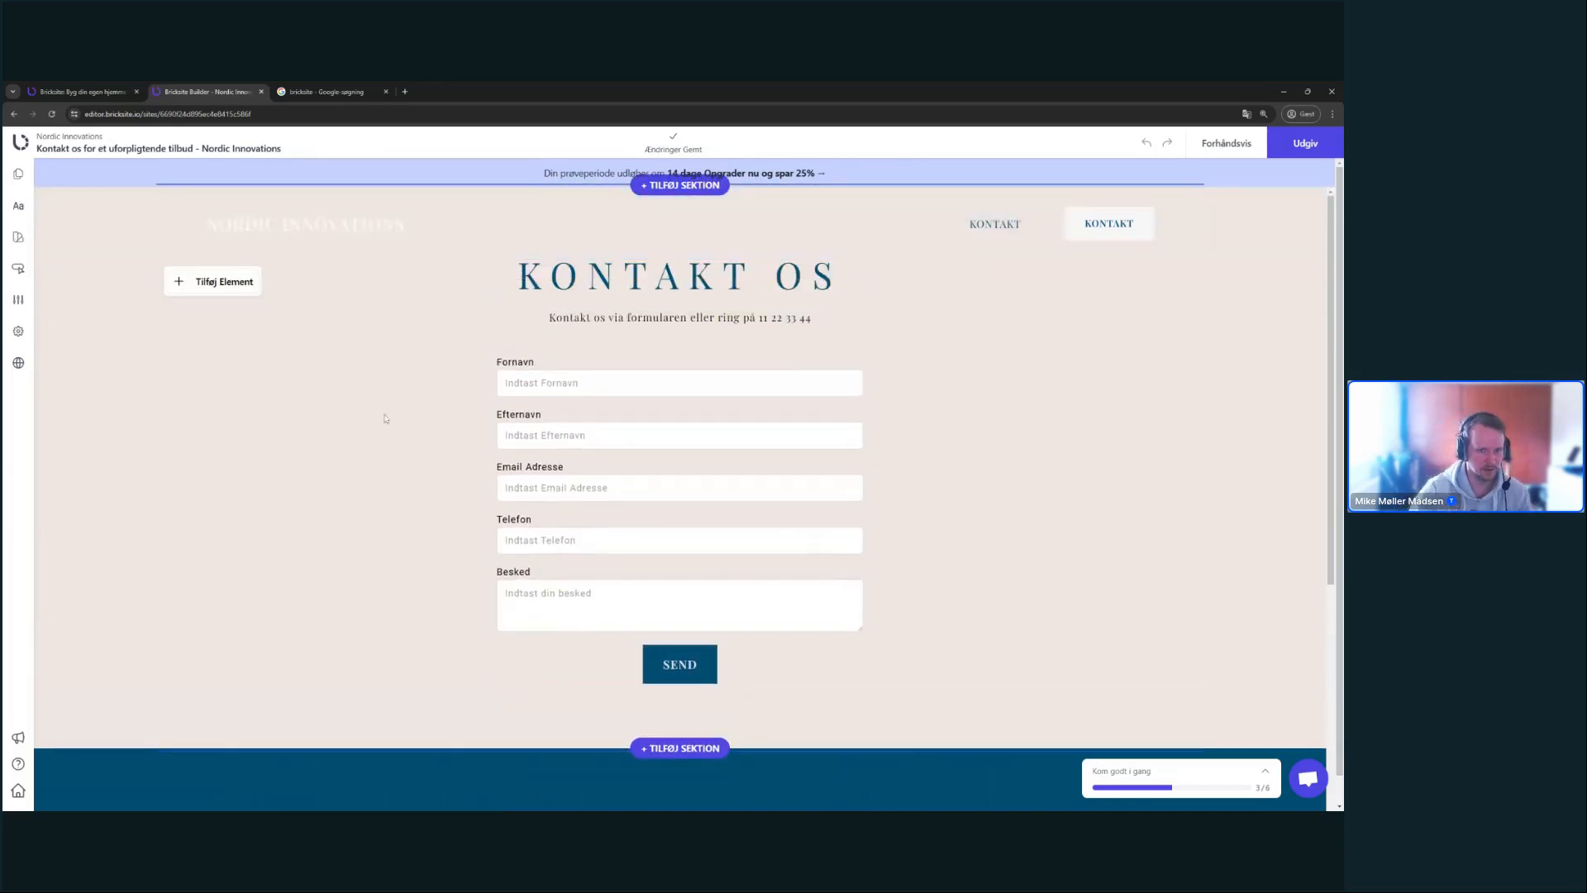
{"action": "scroll", "coordinate": [382, 415], "scroll_direction": "down", "scroll_amount": 1}
{"action": "scroll", "coordinate": [153, 263], "scroll_direction": "up", "scroll_amount": 1}
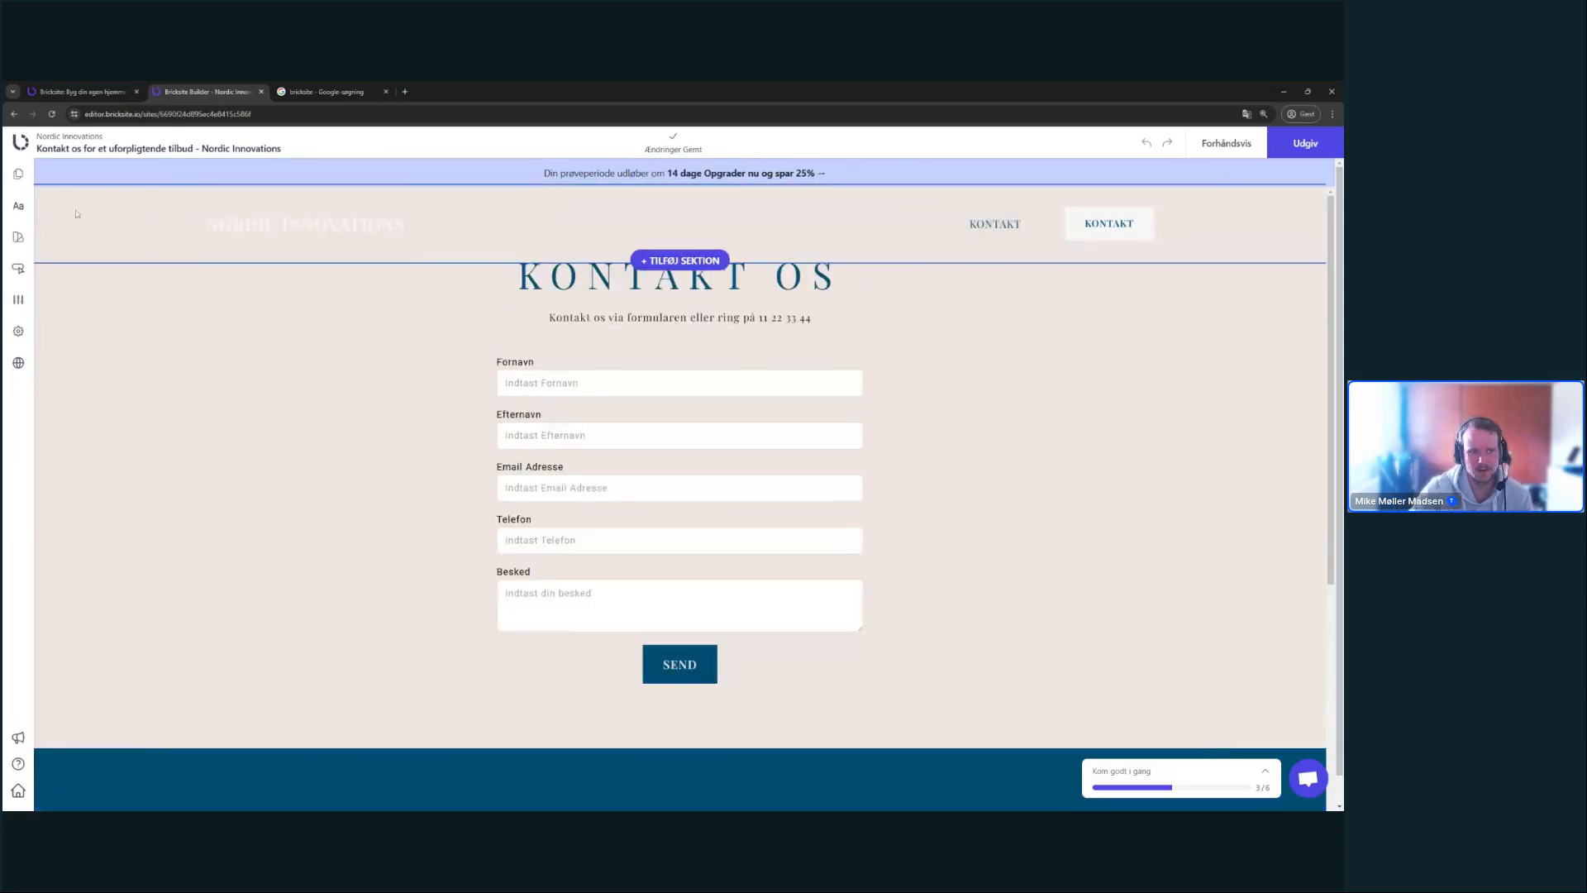
- Set the menu links' dark text colour to the light f8f7f7 swatch
{"action": "left_click", "coordinate": [18, 205]}
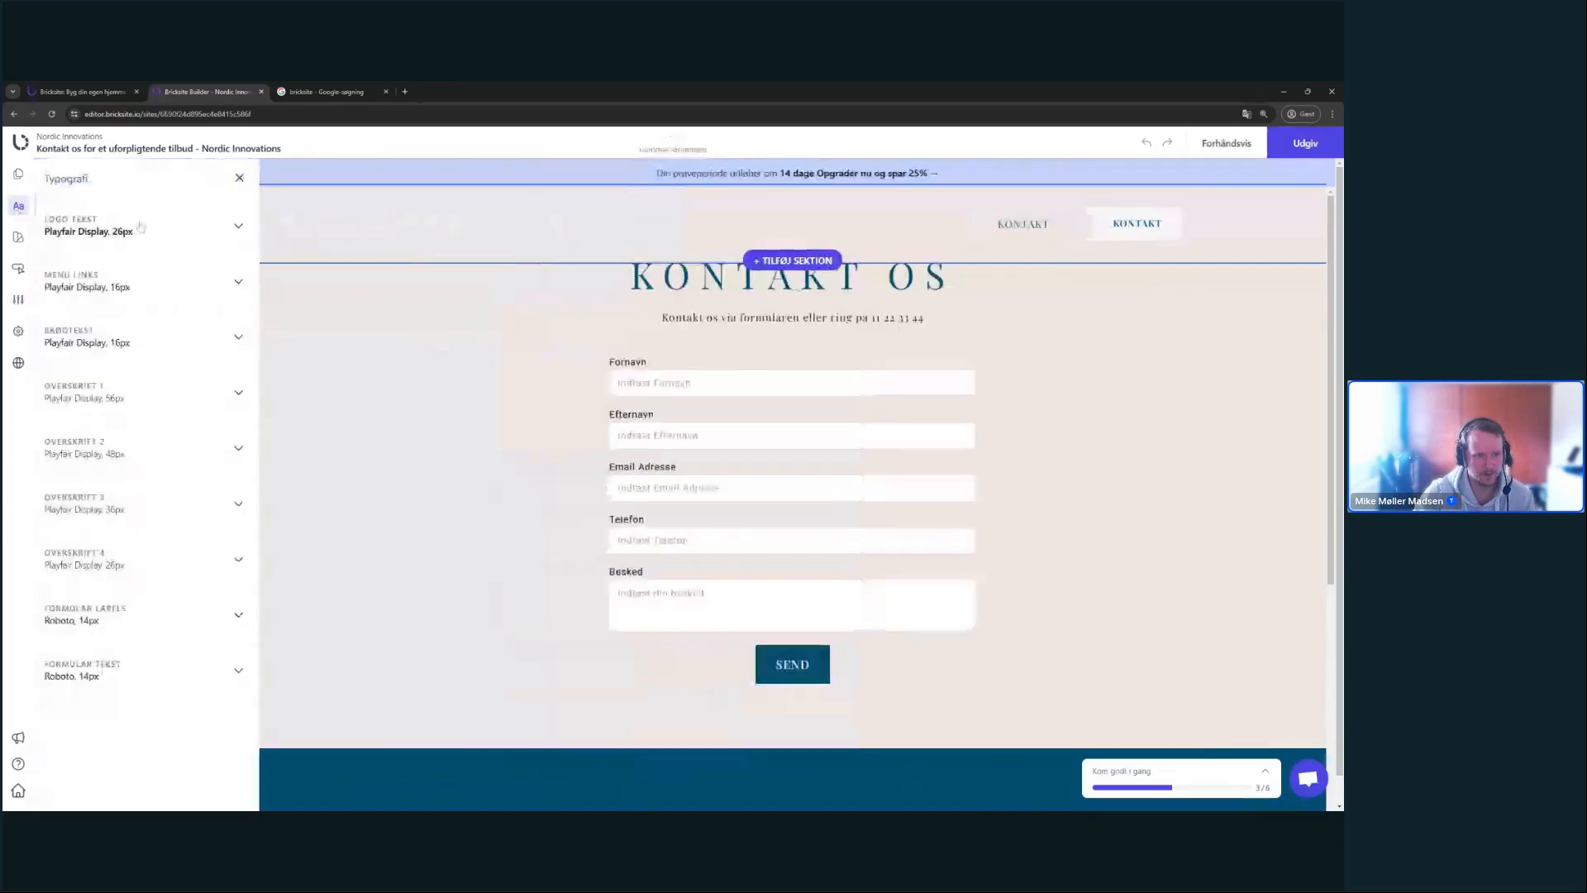
{"action": "left_click", "coordinate": [132, 281]}
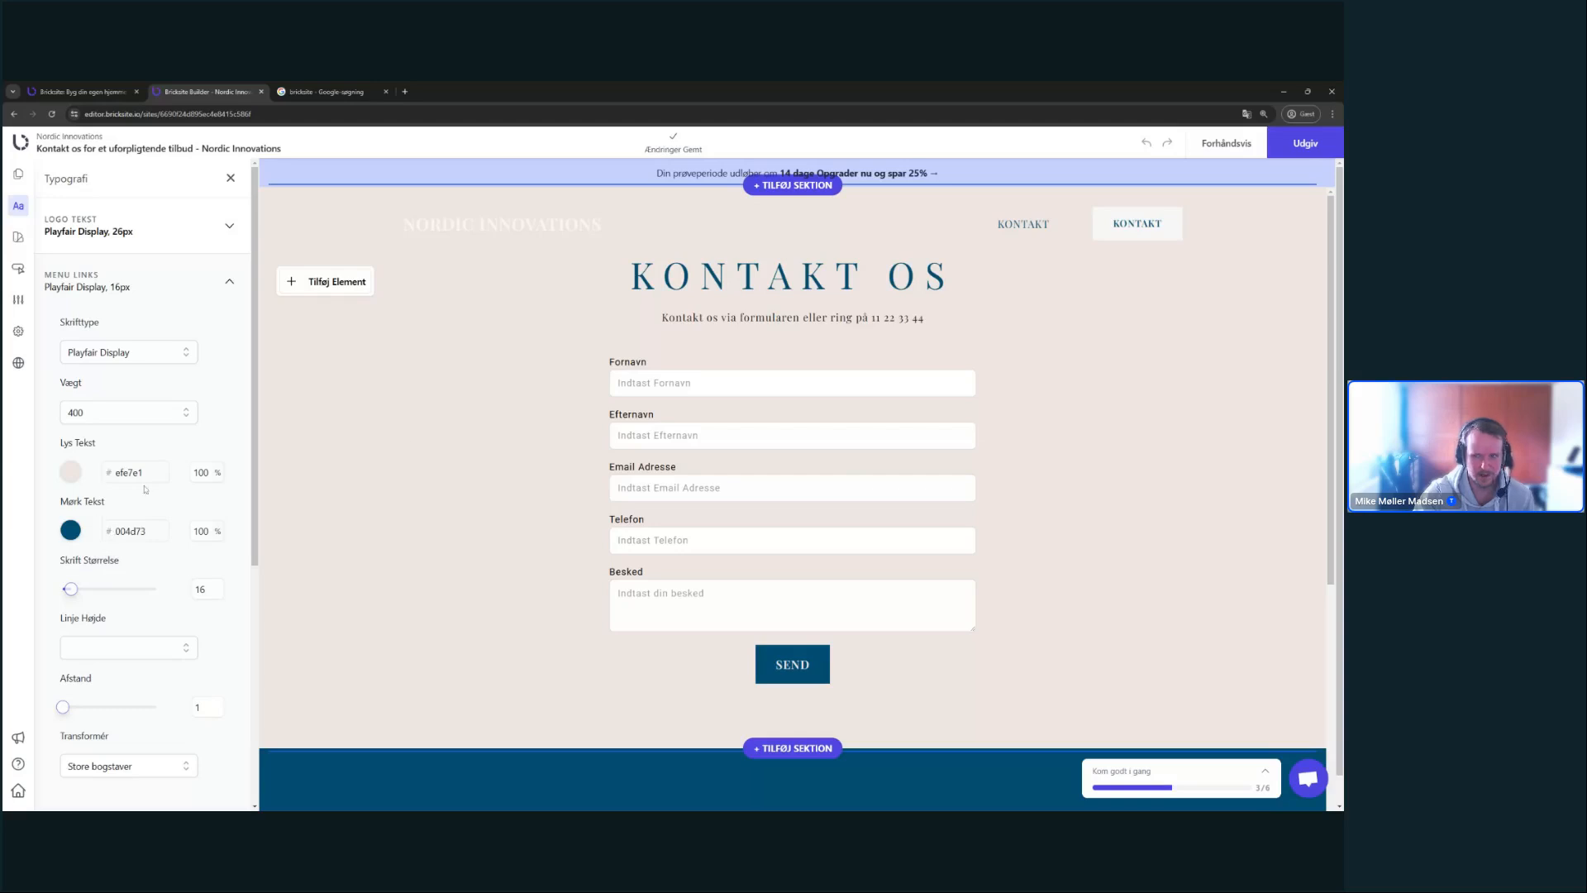
{"action": "left_click", "coordinate": [71, 530]}
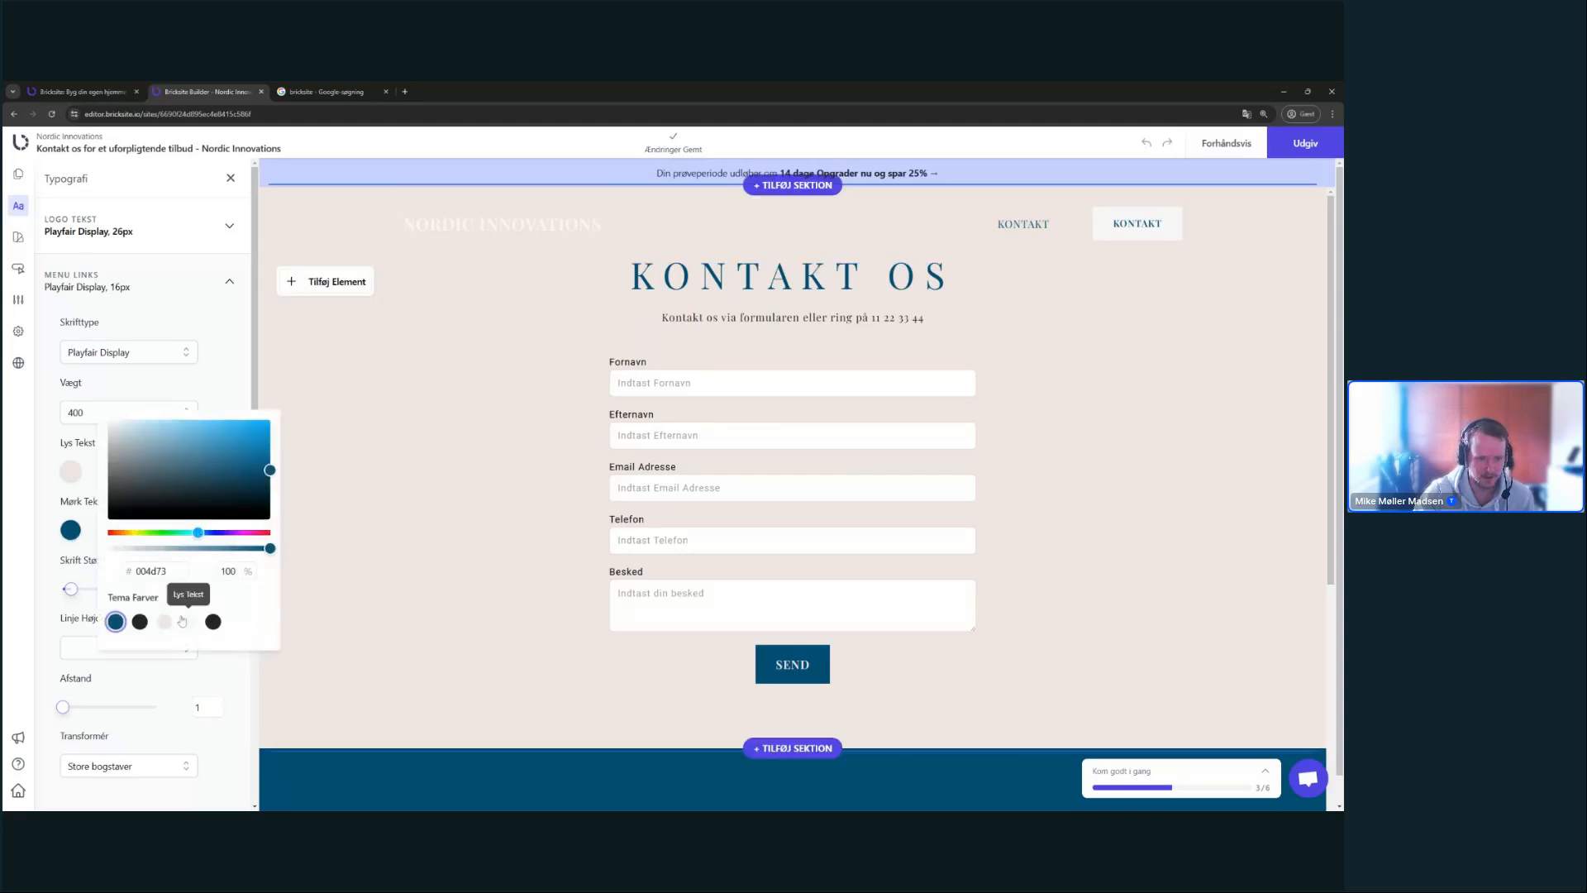
{"action": "left_click", "coordinate": [186, 620]}
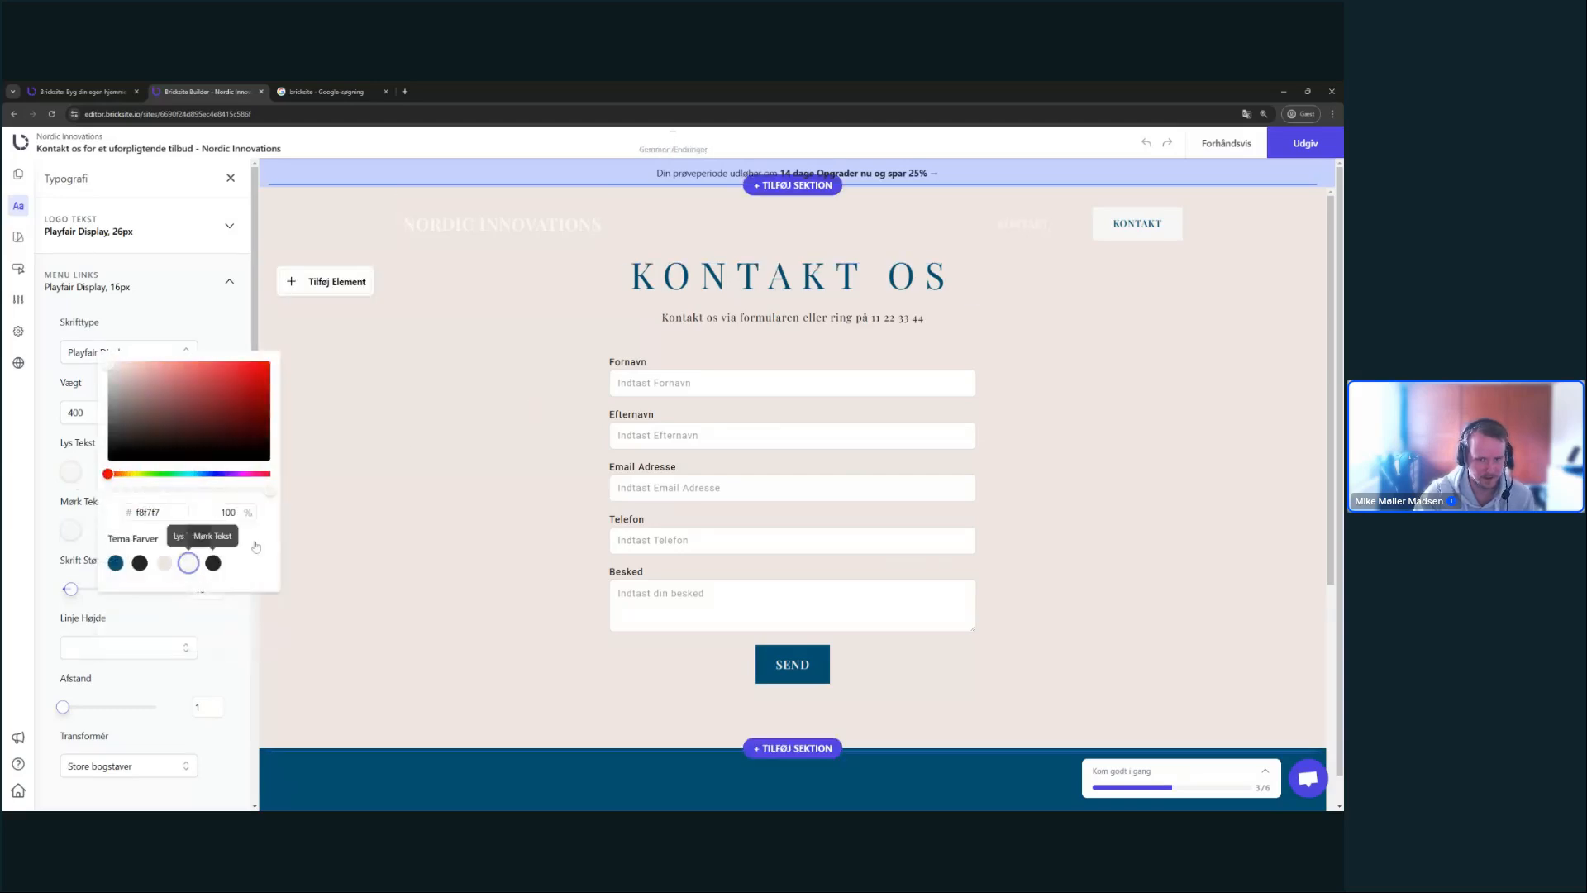
{"action": "left_click", "coordinate": [1100, 281]}
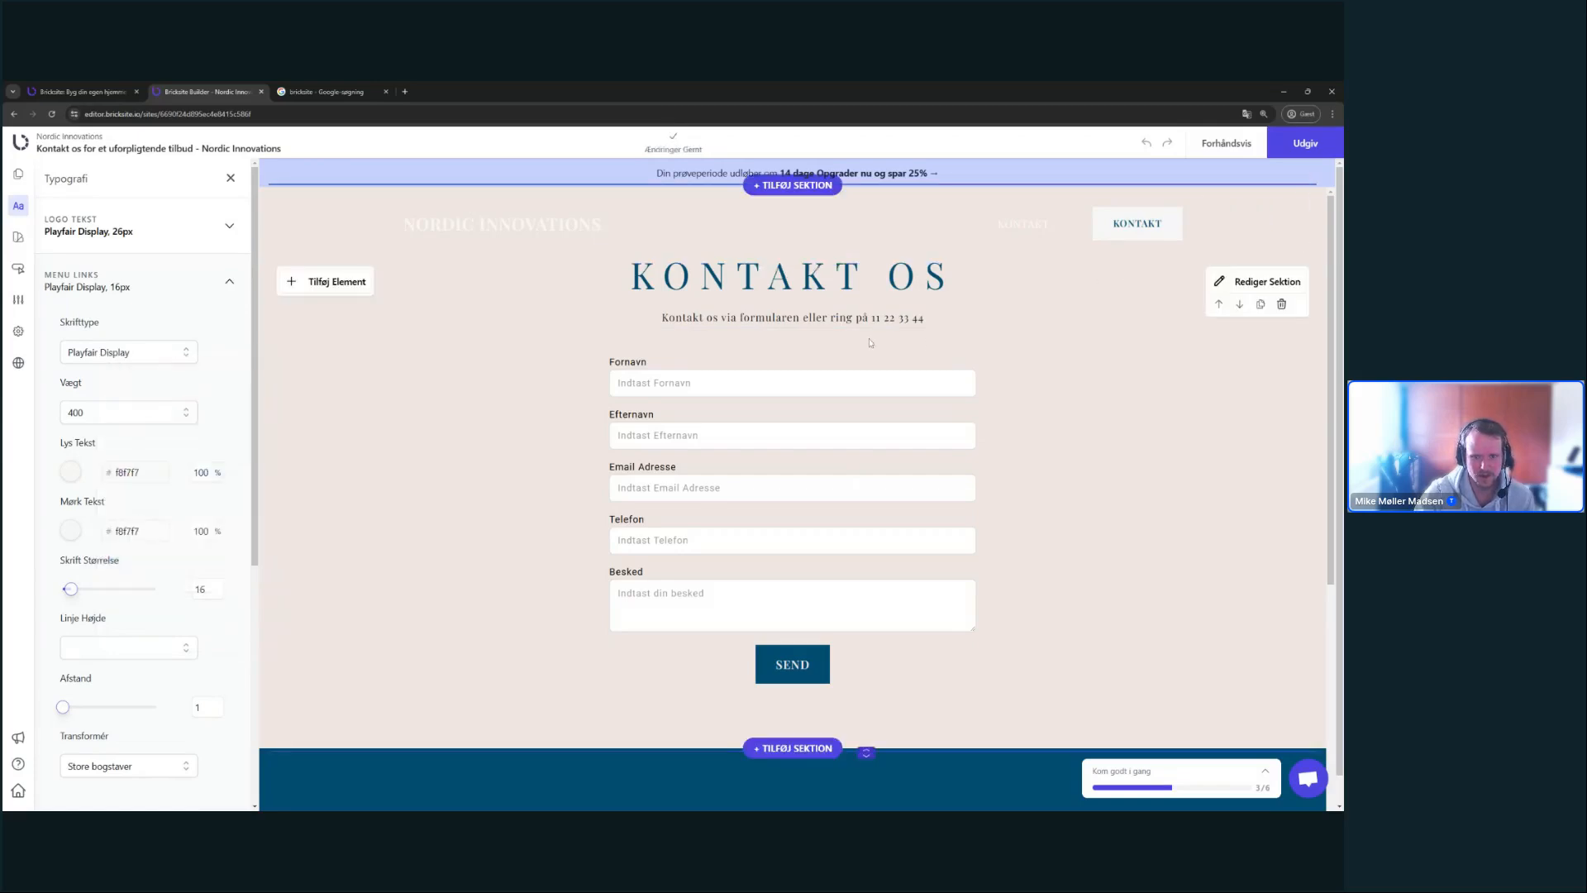
{"action": "left_click", "coordinate": [231, 178]}
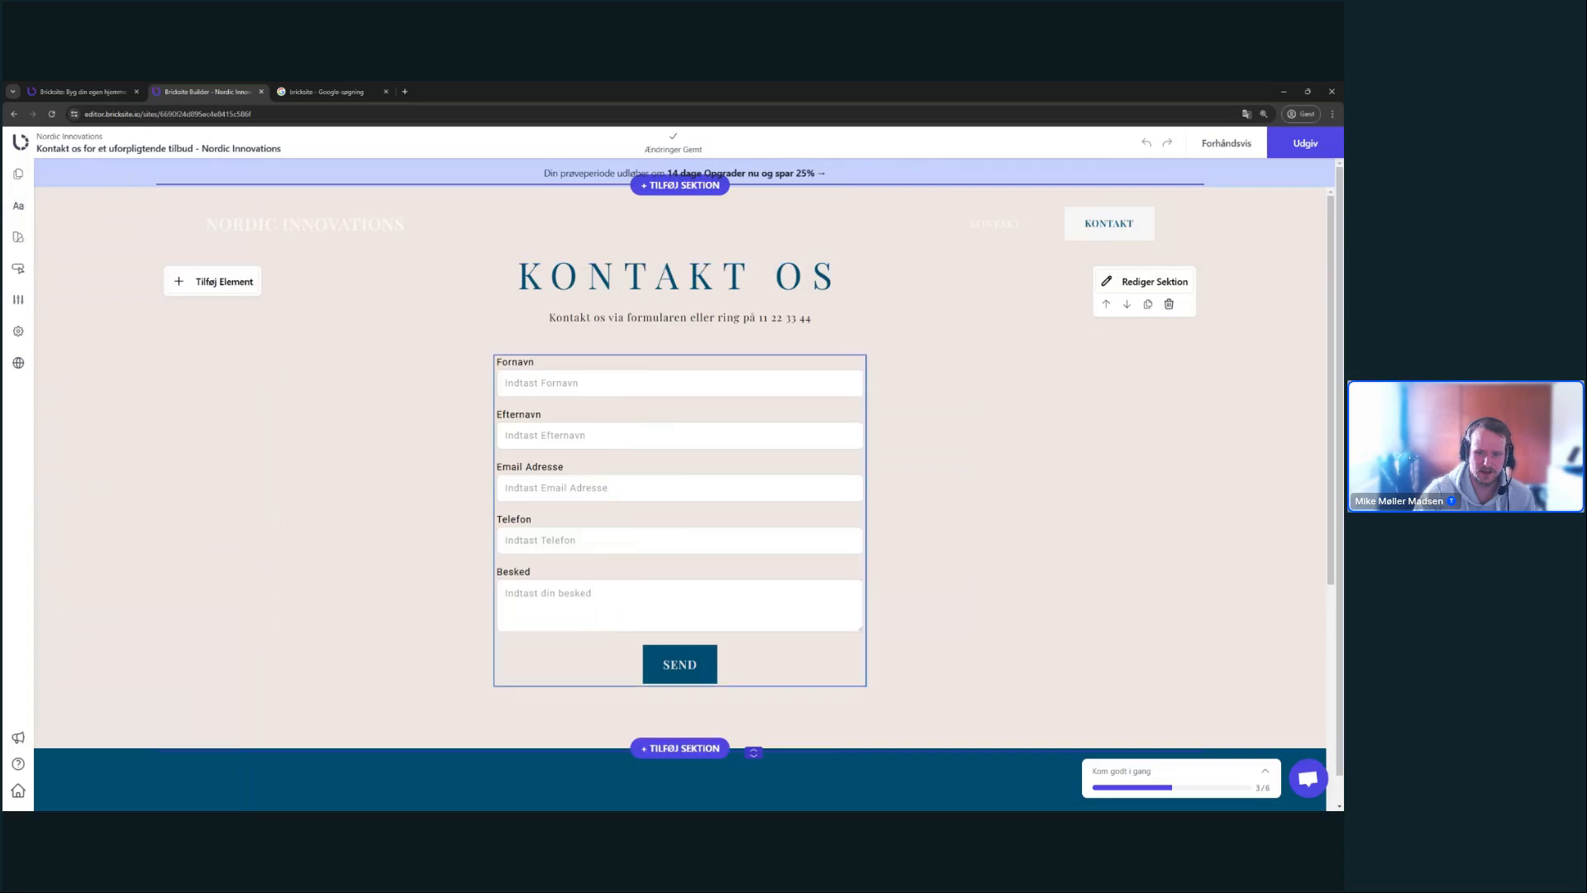
- Darken the contact section's background to beige c8bcb2
{"action": "left_click", "coordinate": [1171, 280]}
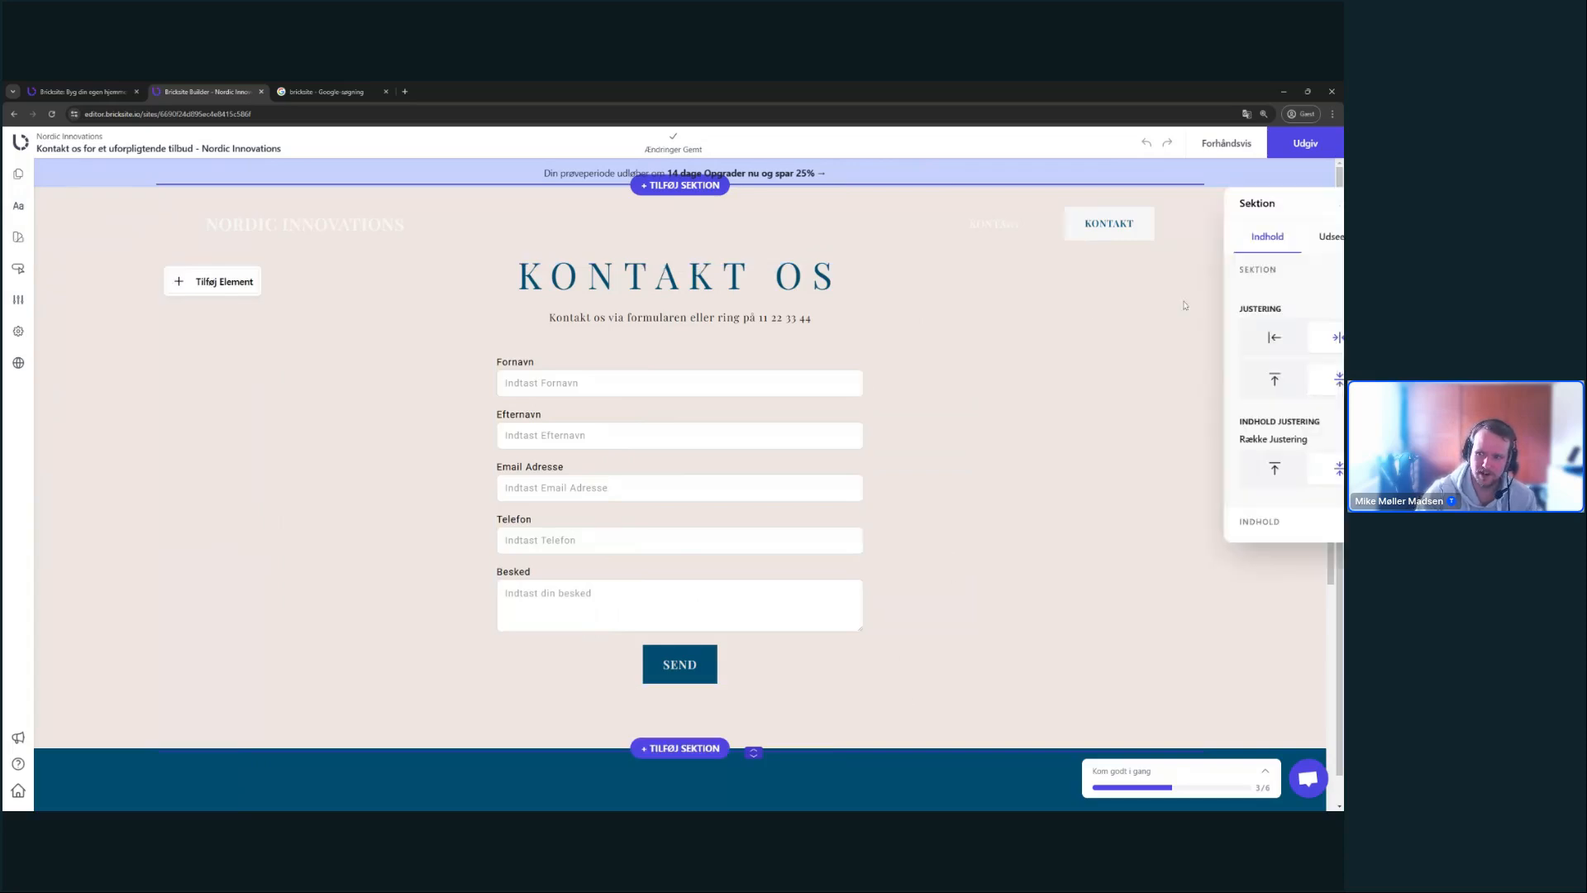
{"action": "left_click", "coordinate": [1022, 264]}
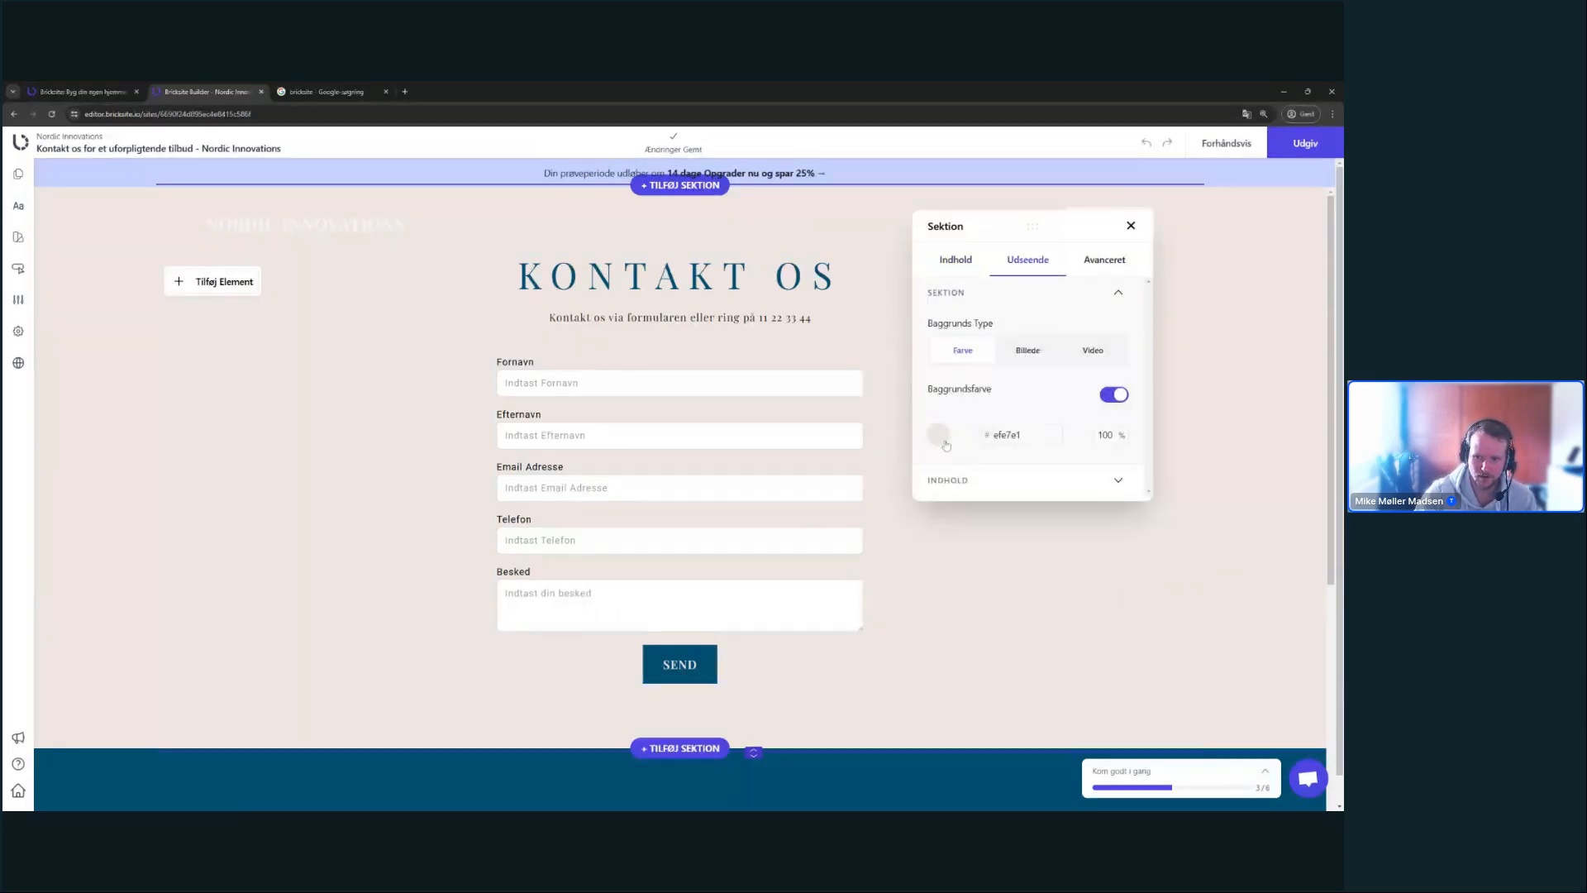
{"action": "left_click", "coordinate": [939, 434]}
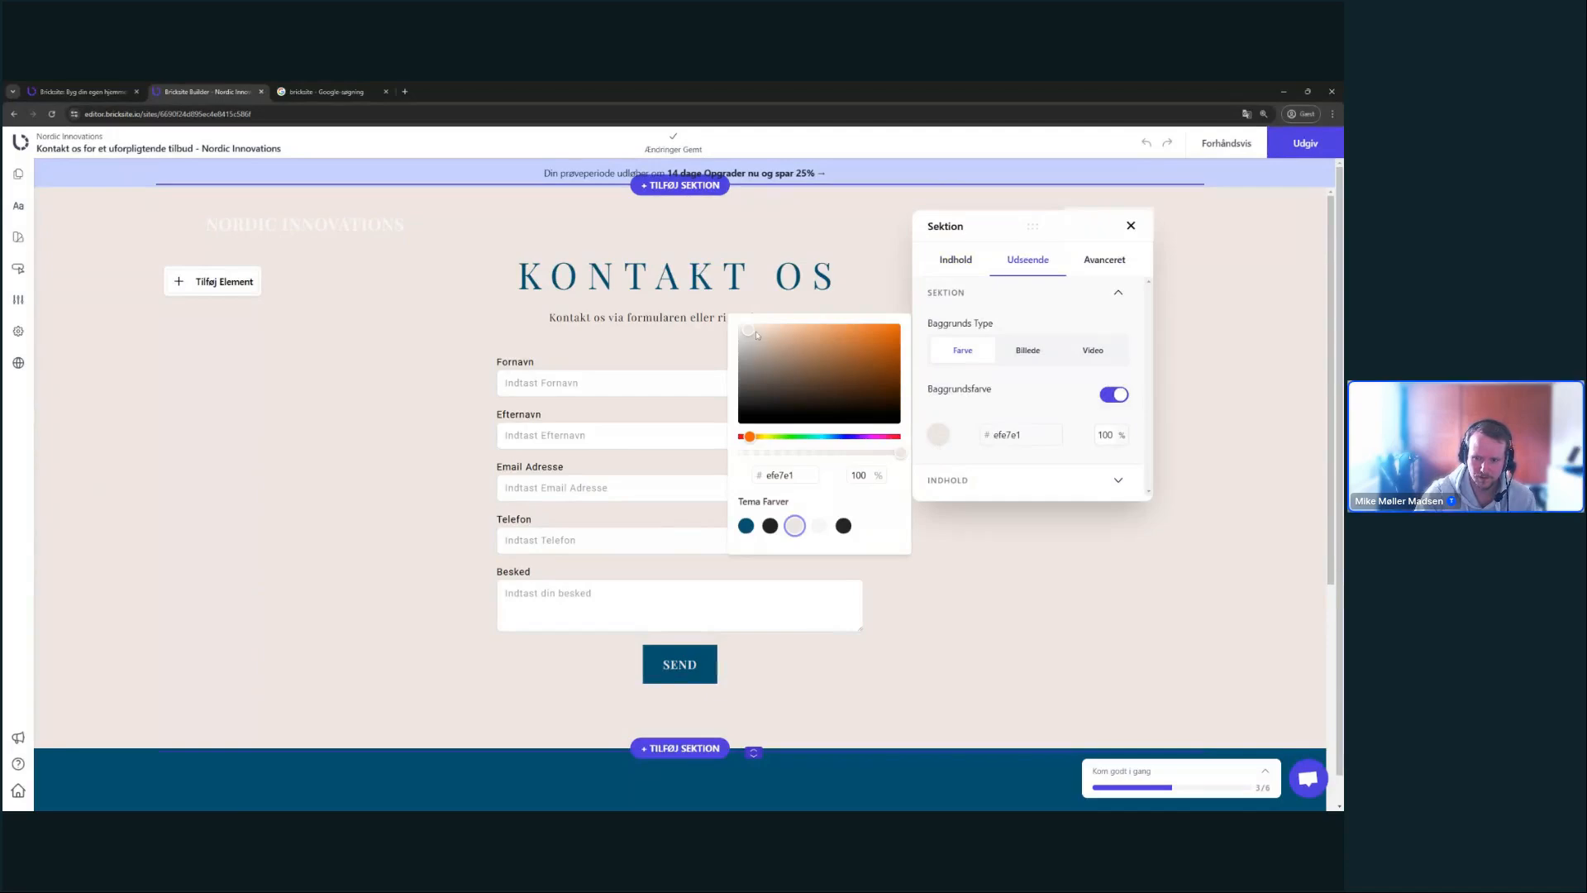
{"action": "left_click", "coordinate": [755, 340]}
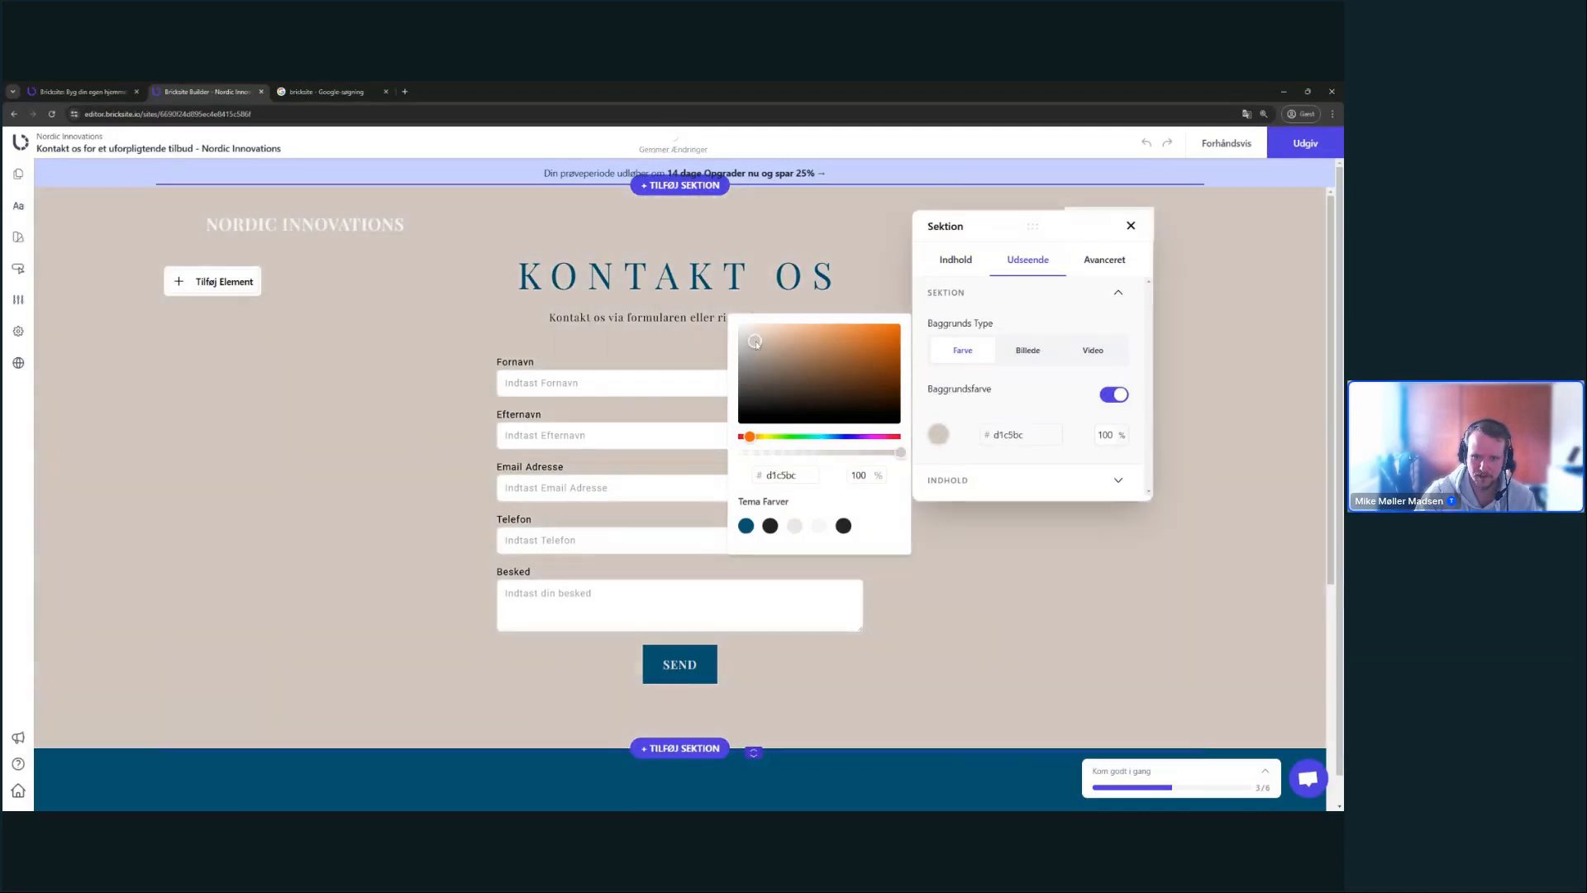
{"action": "left_click_drag", "start_coordinate": [756, 342], "coordinate": [756, 344]}
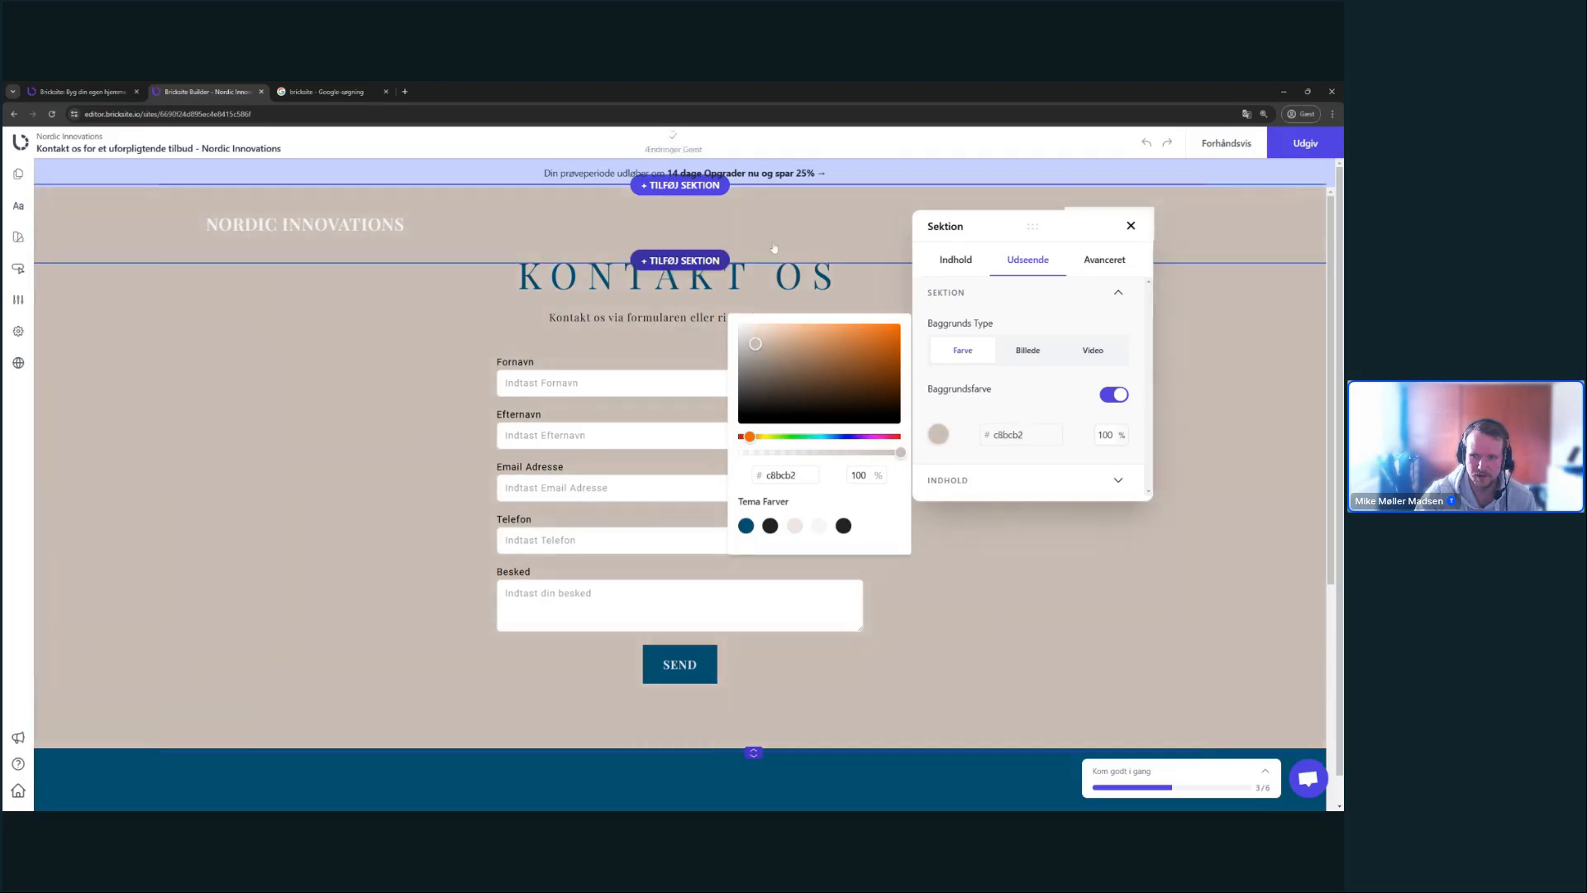
{"action": "left_click", "coordinate": [1134, 226]}
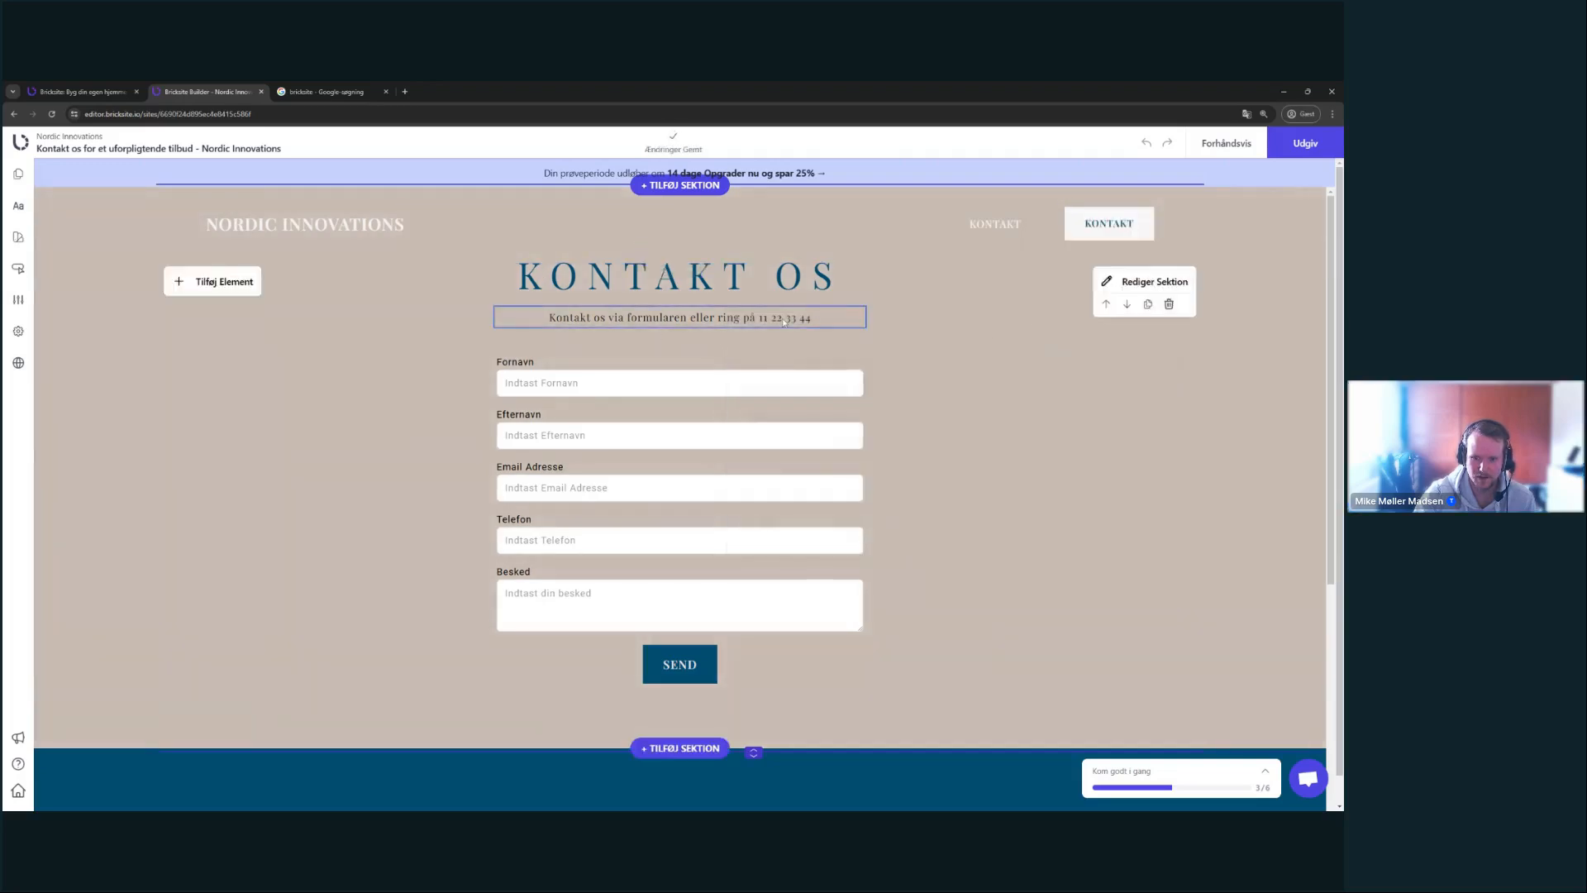
- Drag the contact section's bottom edge down about 70 px to make it taller
{"action": "scroll", "coordinate": [780, 453], "scroll_direction": "down", "scroll_amount": 3}
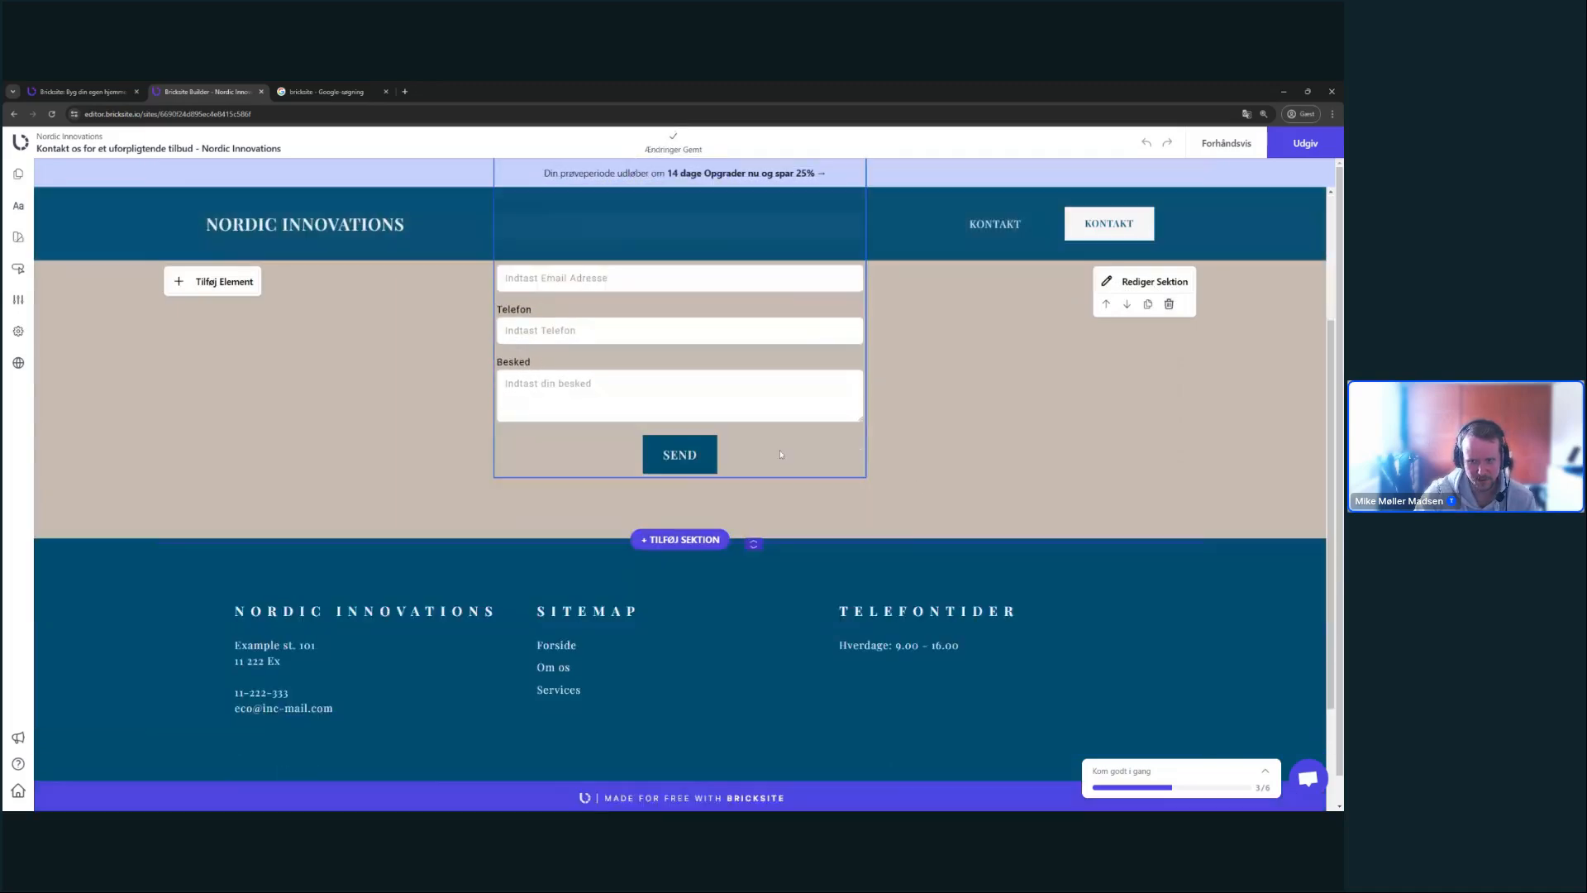
{"action": "scroll", "coordinate": [780, 453], "scroll_direction": "up", "scroll_amount": 3}
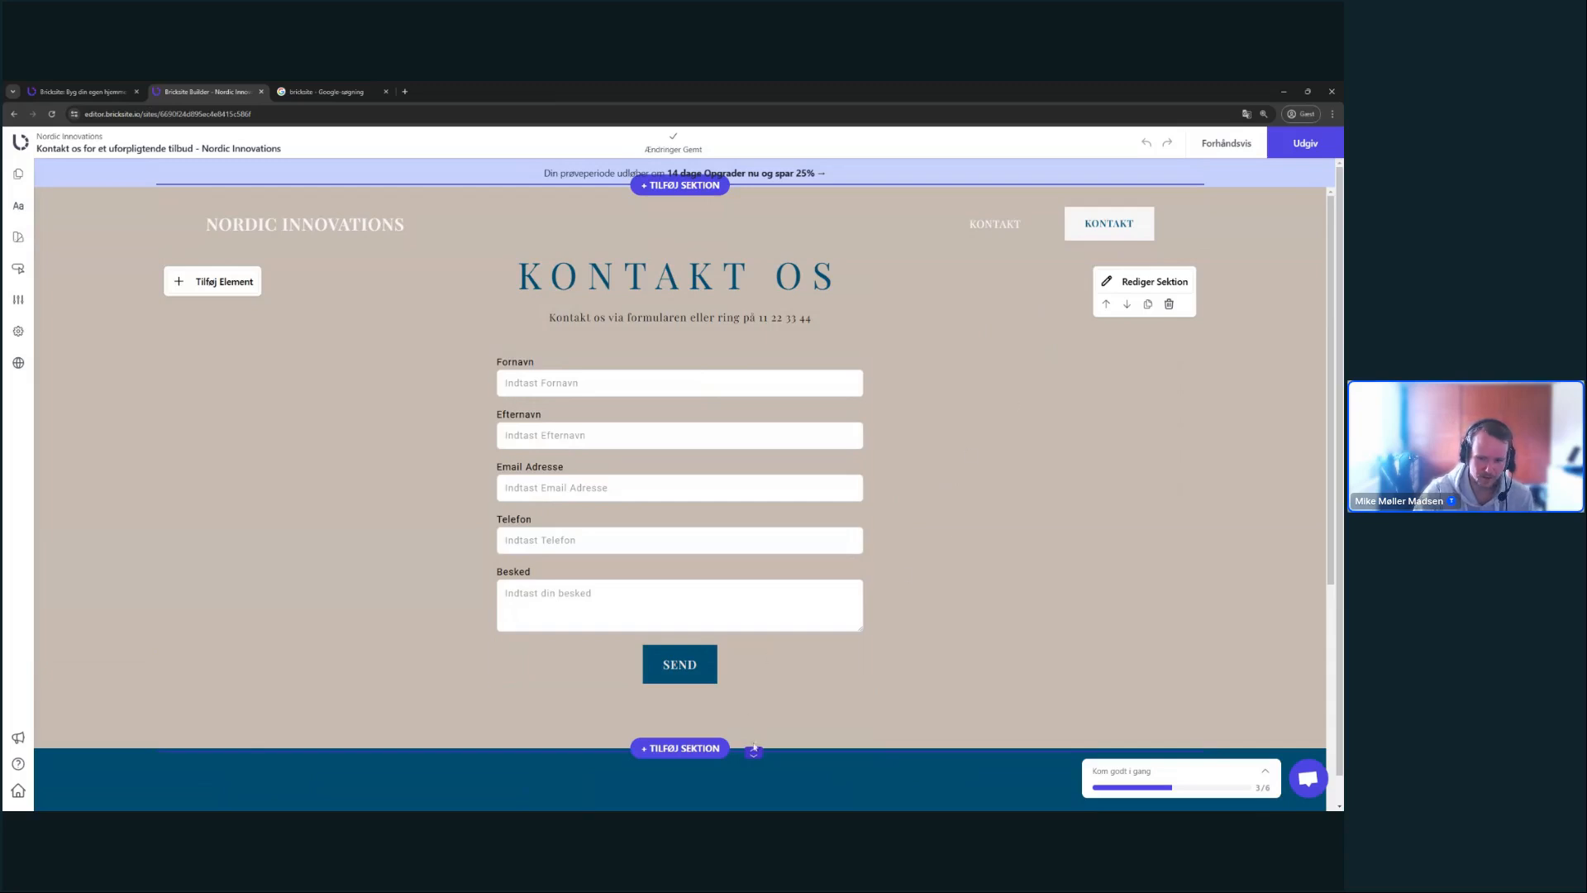
{"action": "left_click_drag", "start_coordinate": [753, 753], "coordinate": [755, 810]}
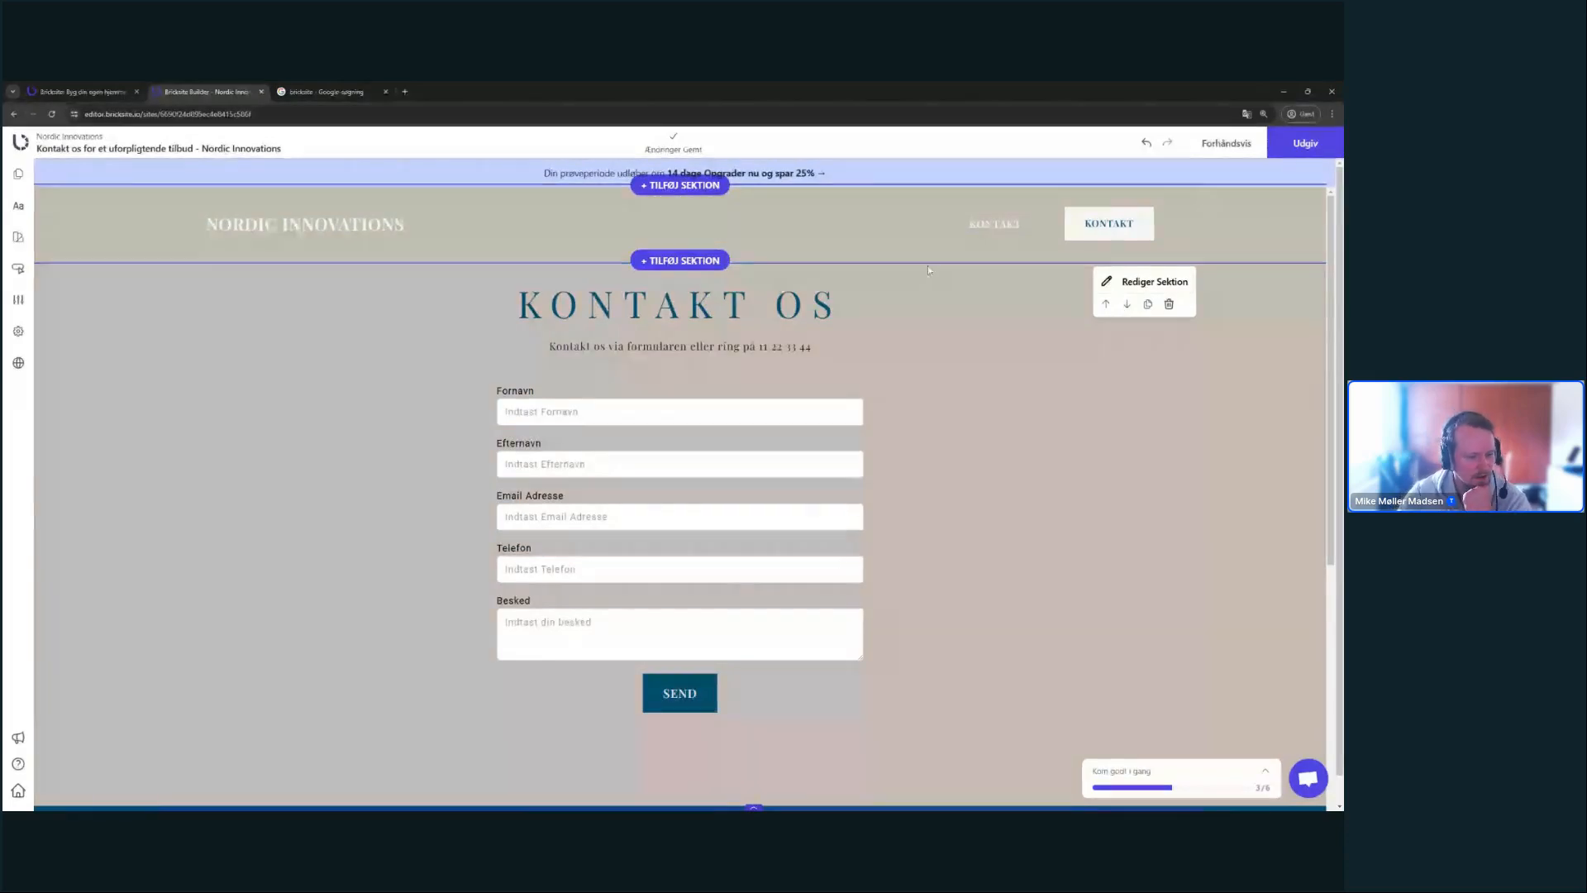
{"action": "scroll", "coordinate": [1044, 240], "scroll_direction": "down", "scroll_amount": 3}
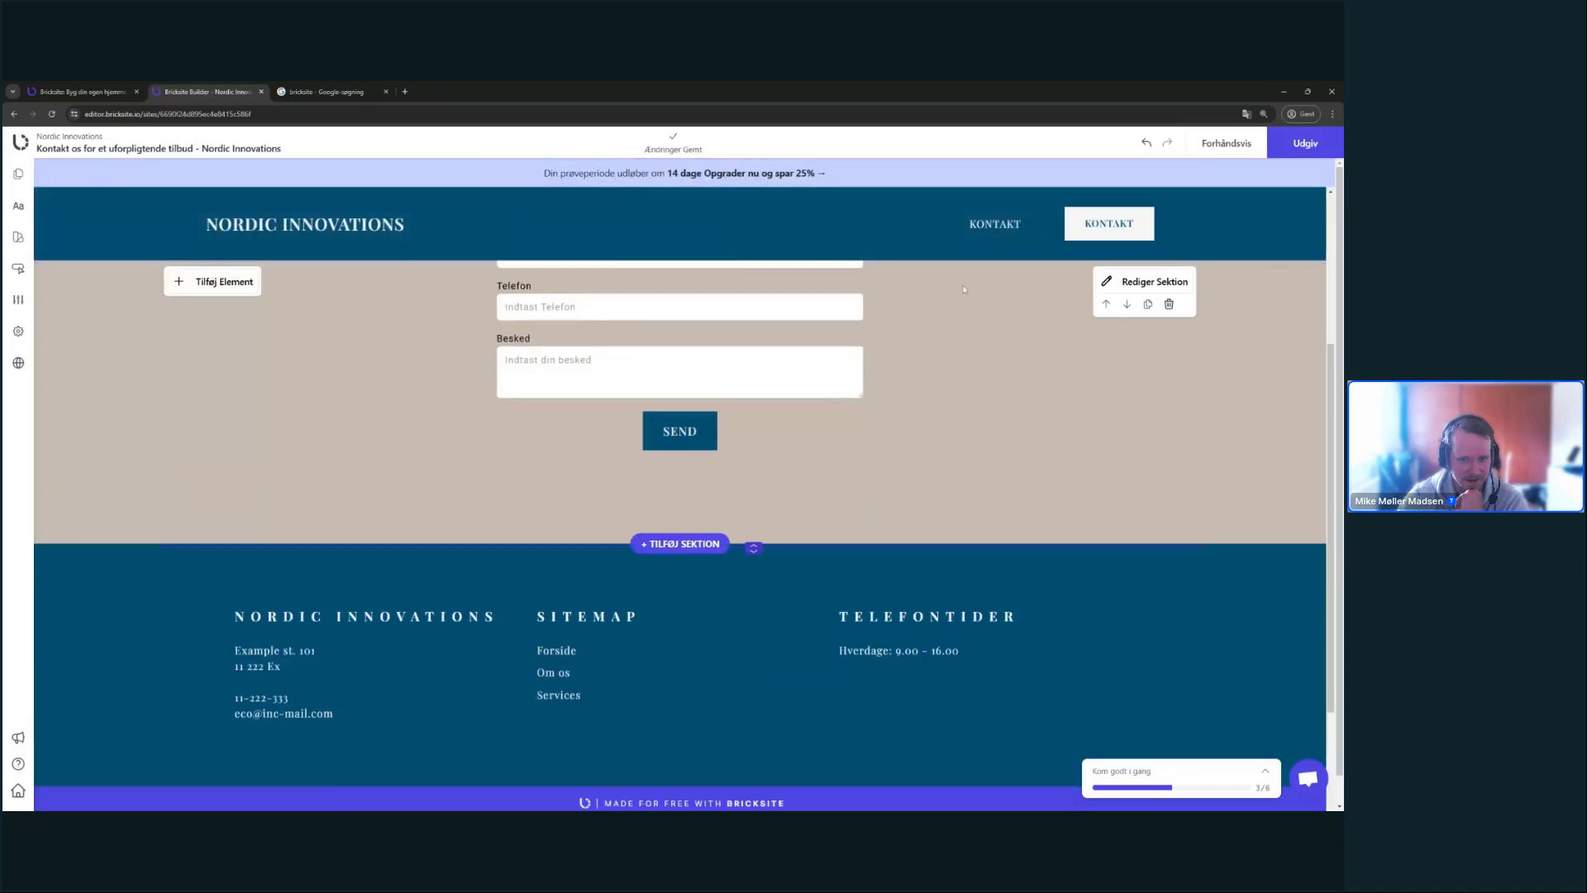
{"action": "scroll", "coordinate": [1034, 414], "scroll_direction": "up", "scroll_amount": 3}
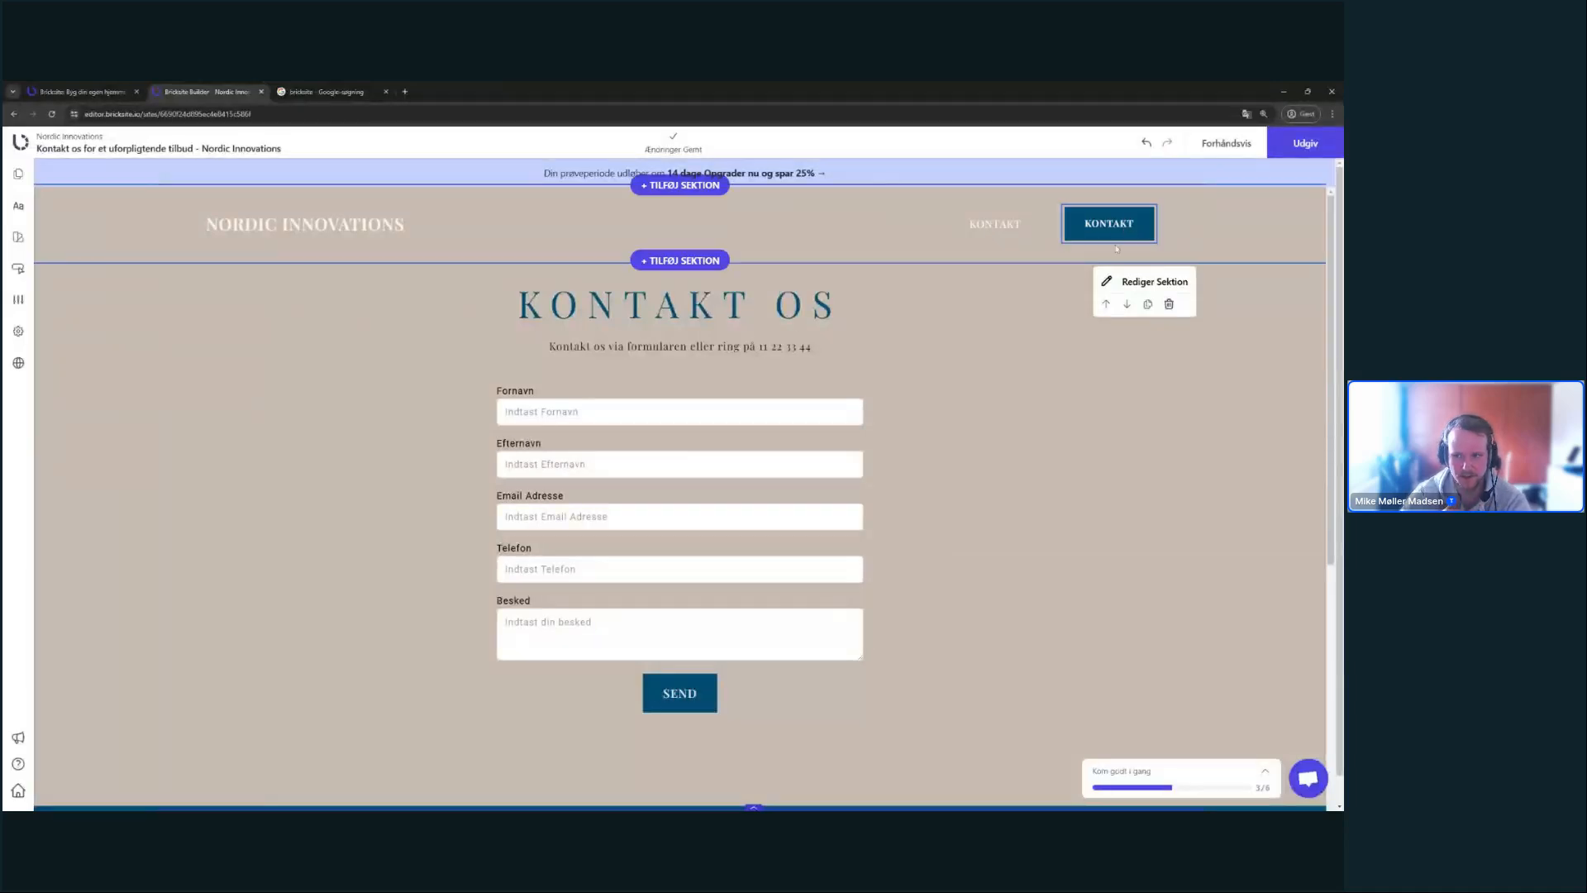
{"action": "scroll", "coordinate": [1150, 356], "scroll_direction": "down", "scroll_amount": 5}
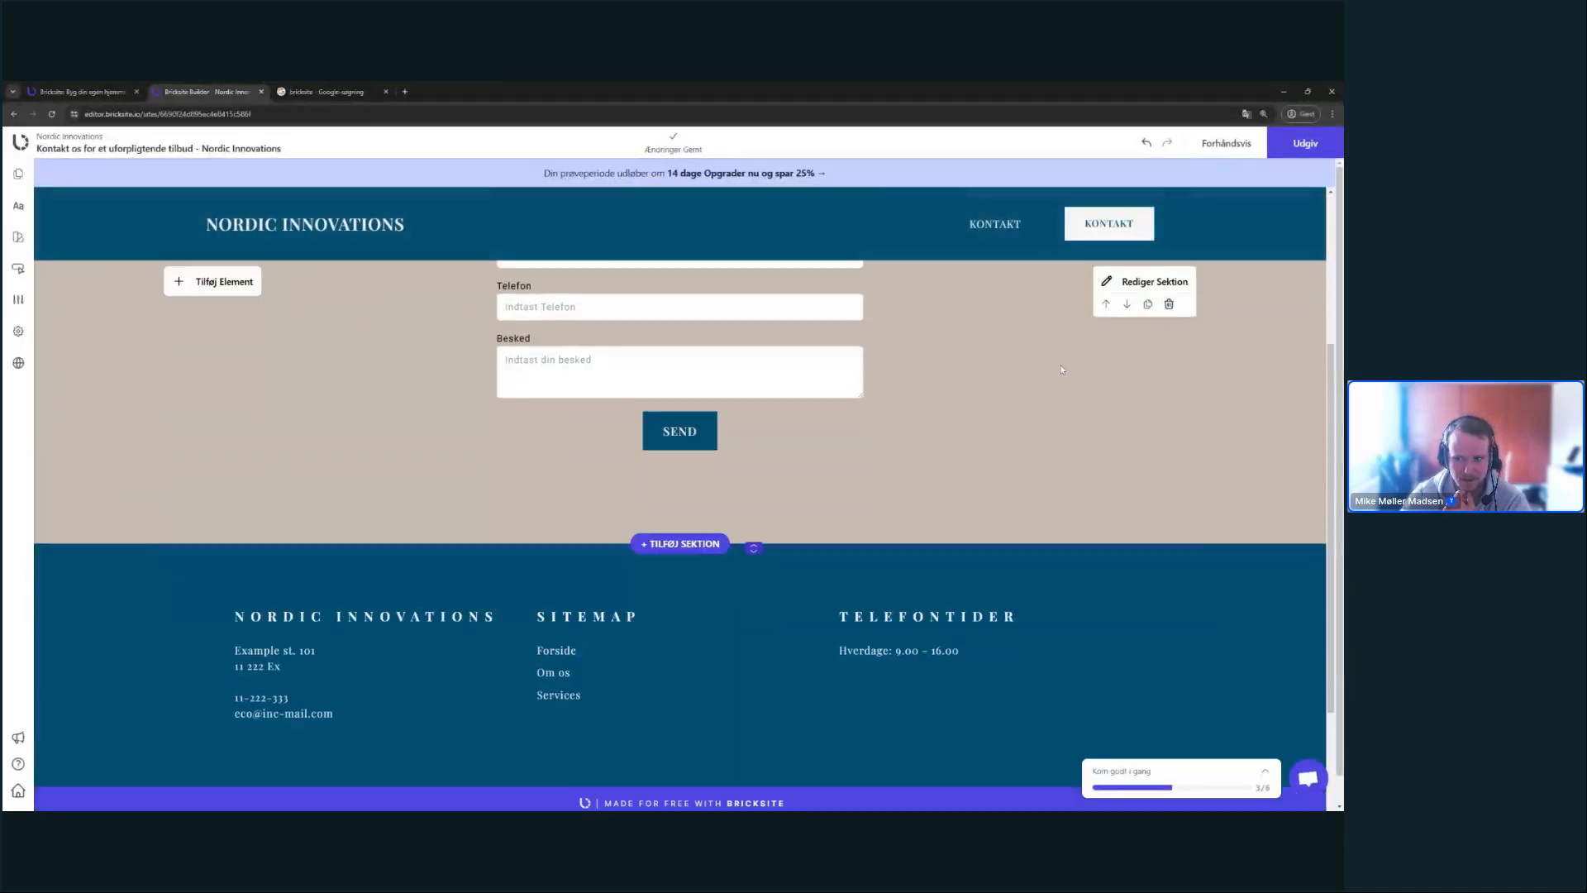
{"action": "scroll", "coordinate": [1150, 355], "scroll_direction": "up", "scroll_amount": 5}
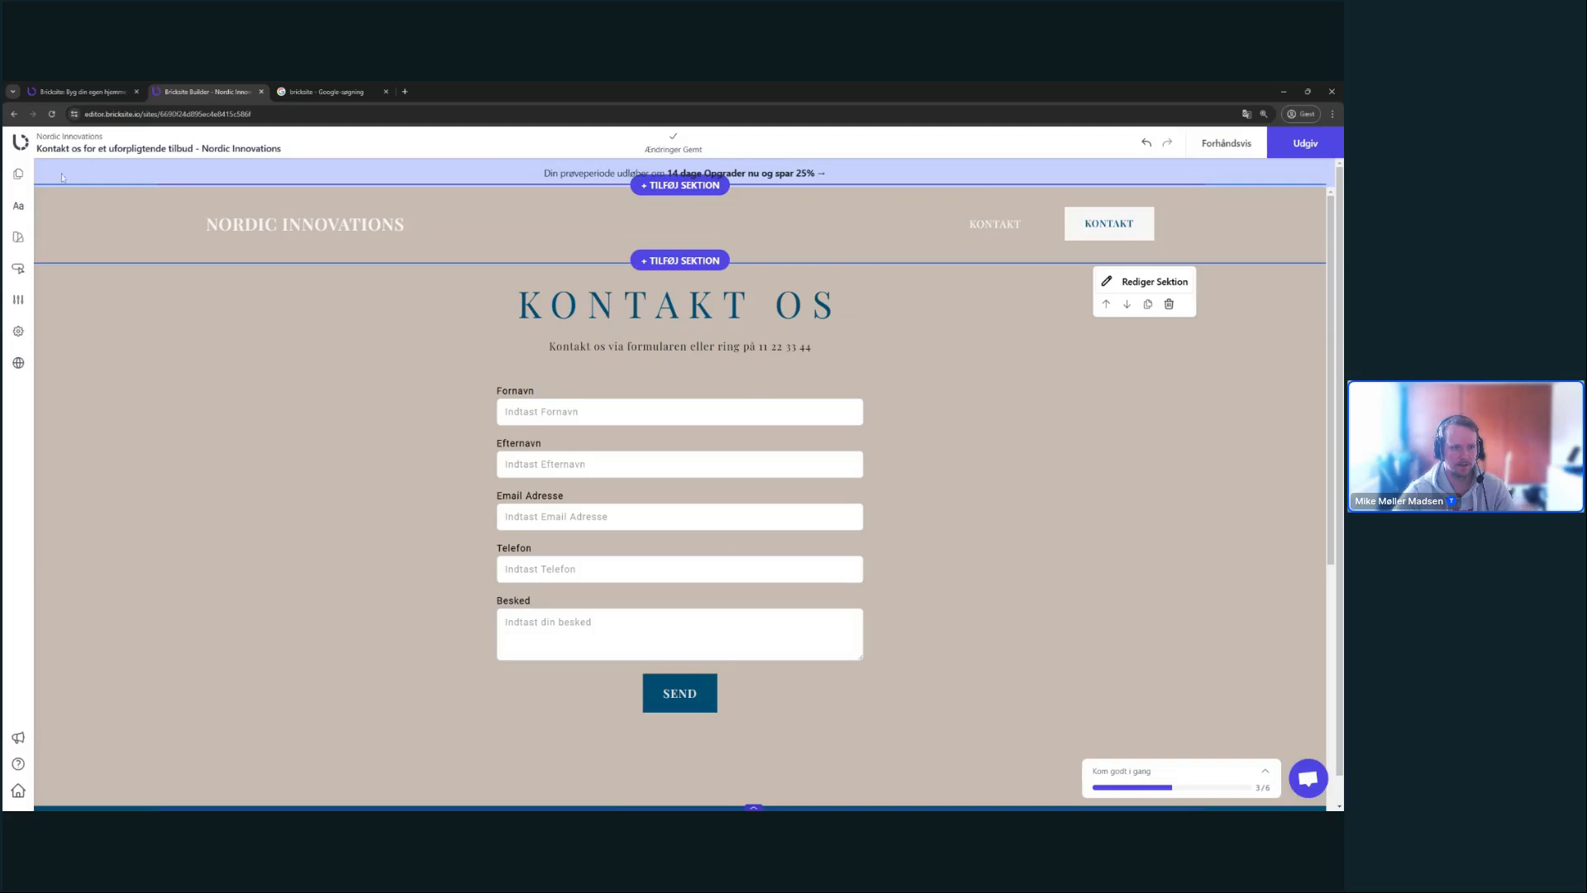
- Hide the Kontakt page from the menu, save it, and bring up the header KONTAKT button's settings
{"action": "left_click", "coordinate": [18, 300]}
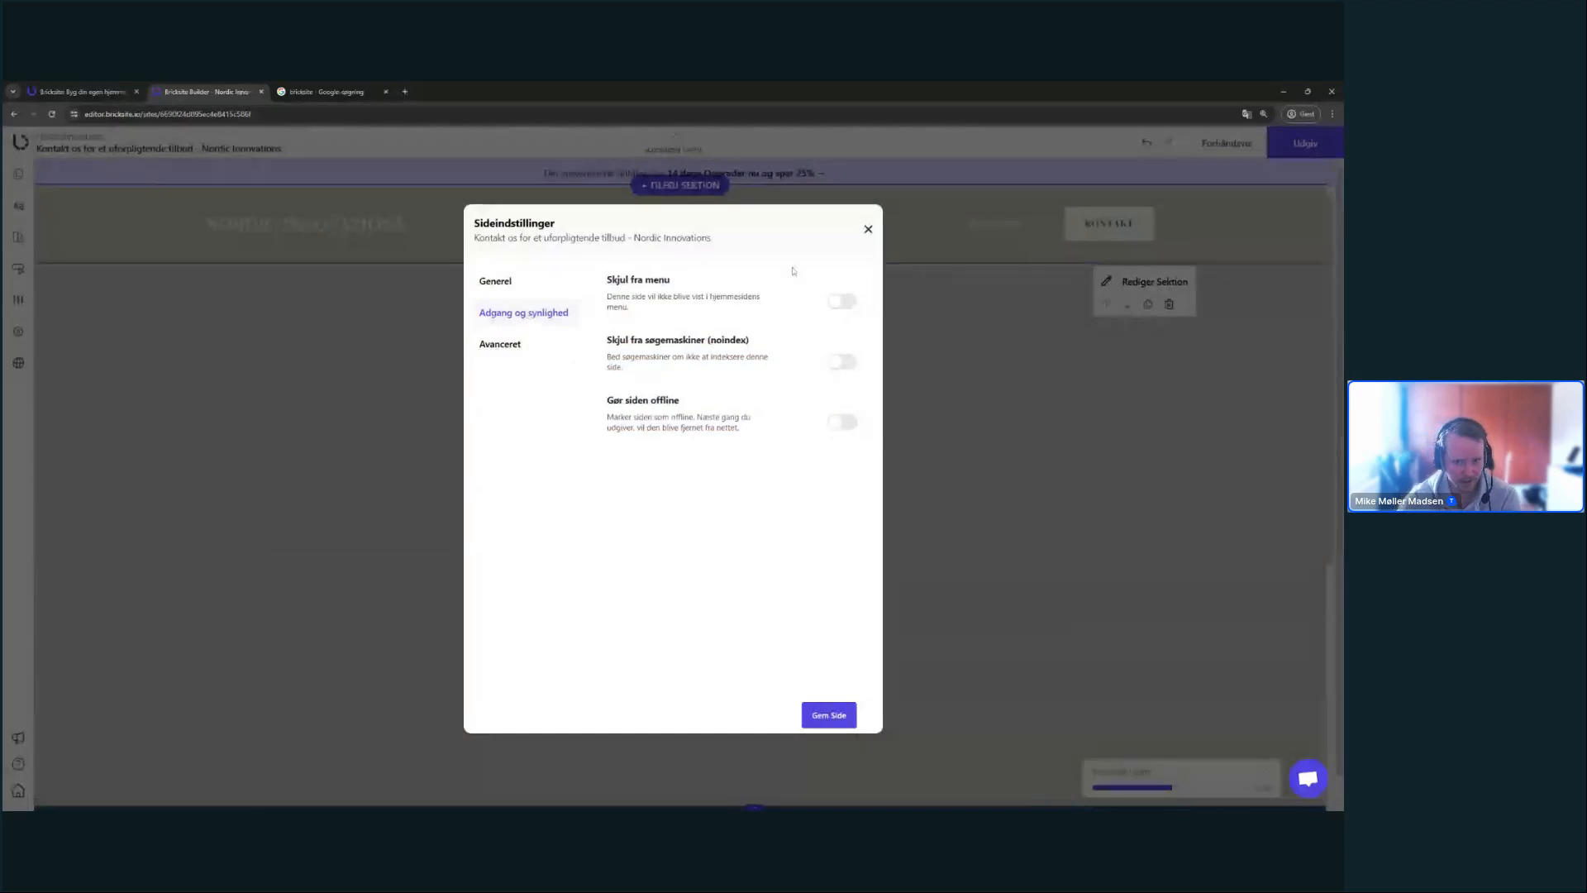
{"action": "left_click", "coordinate": [831, 713]}
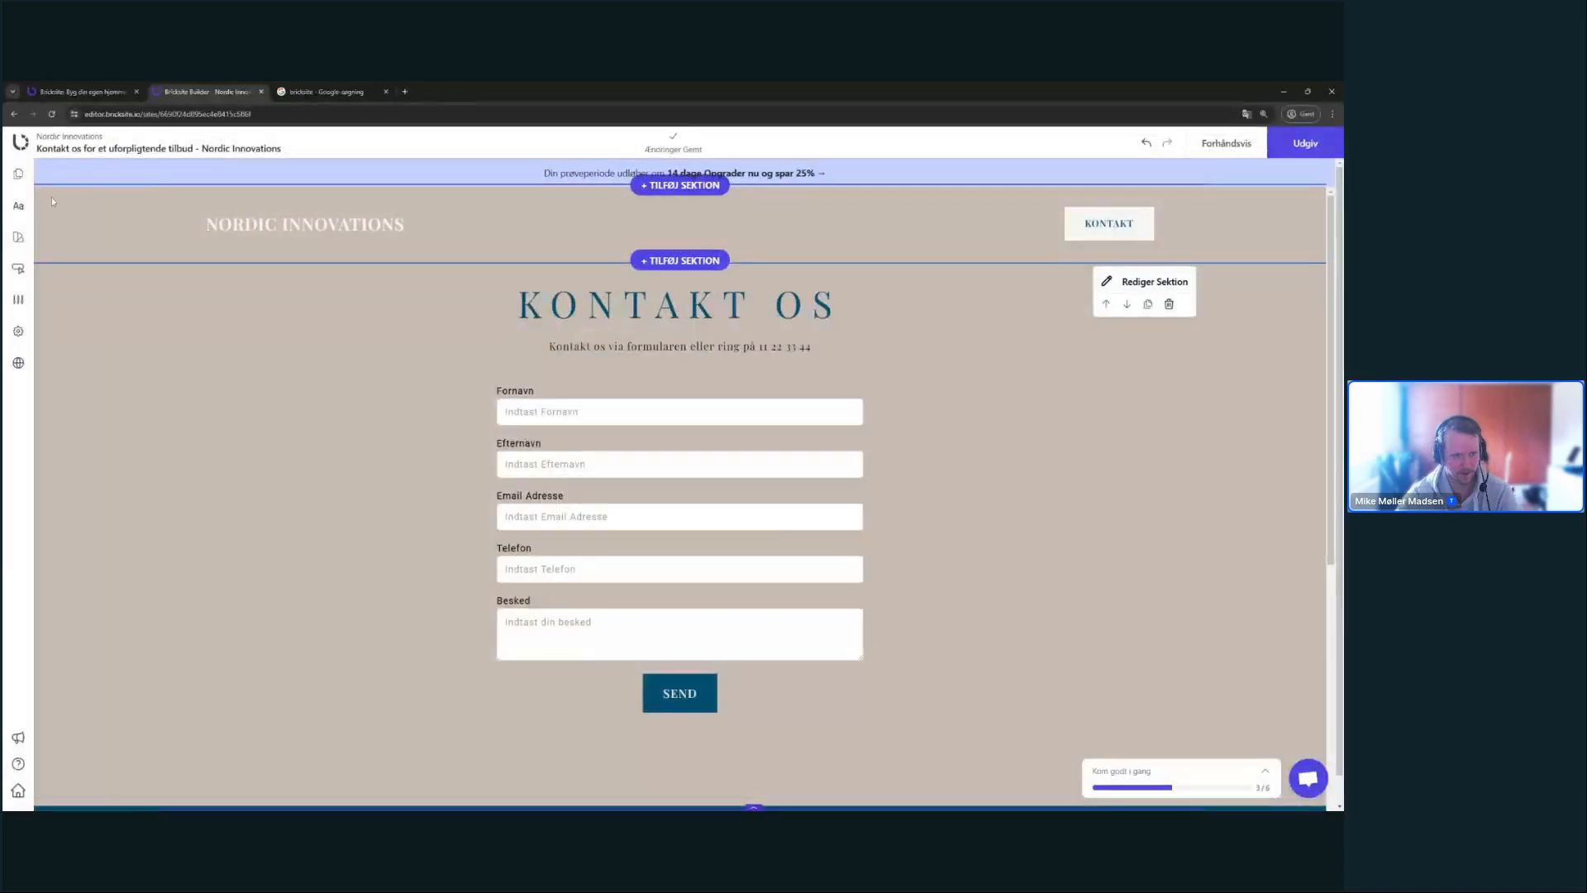
{"action": "left_click", "coordinate": [18, 174]}
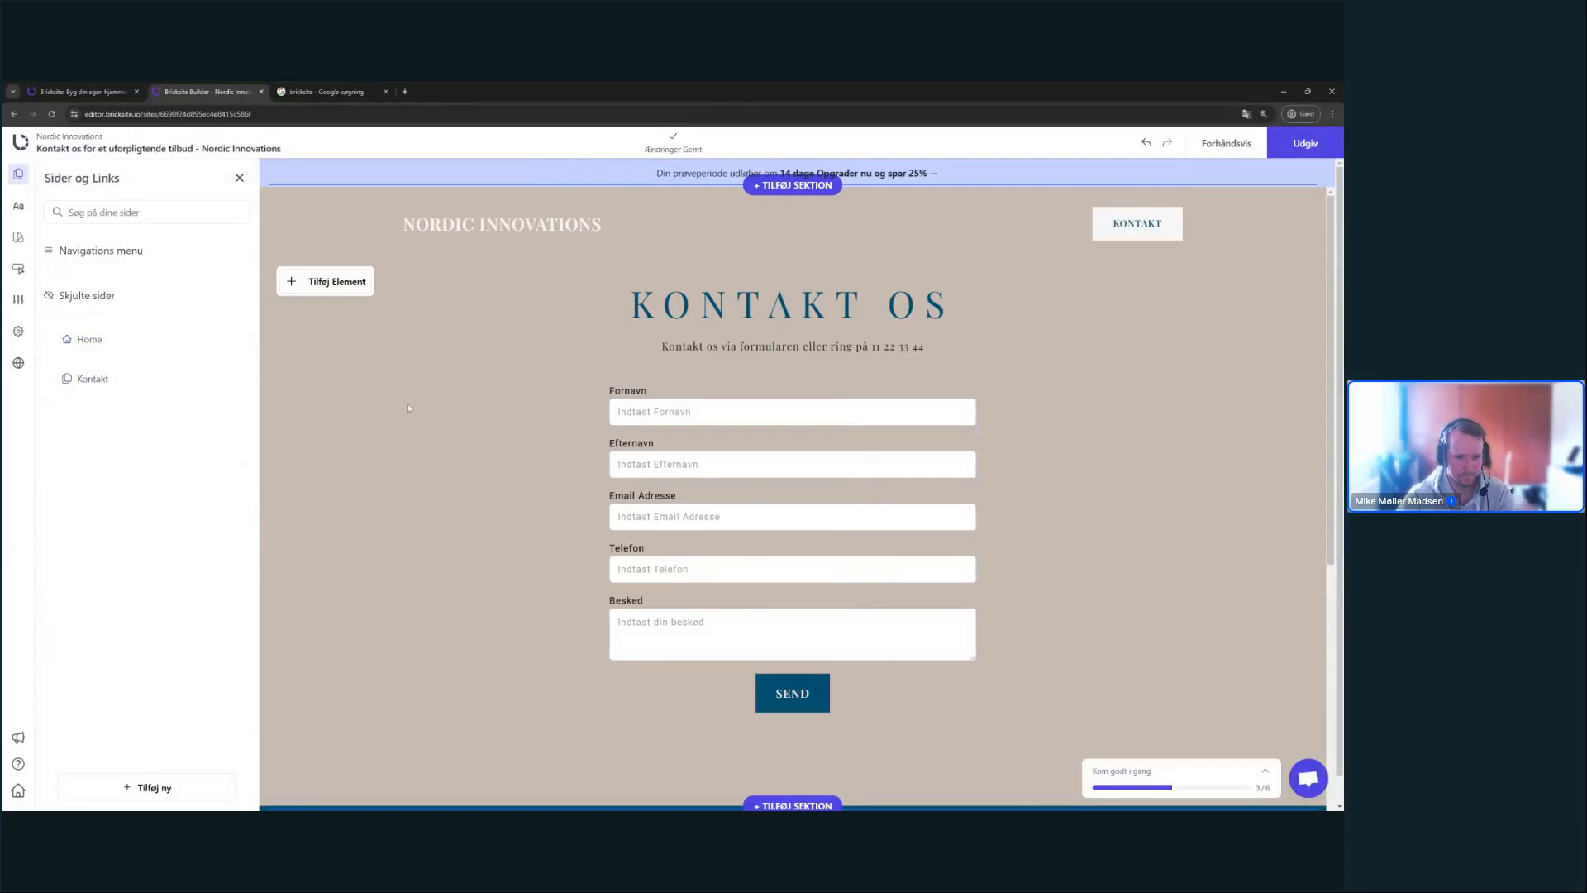
{"action": "left_click", "coordinate": [240, 178]}
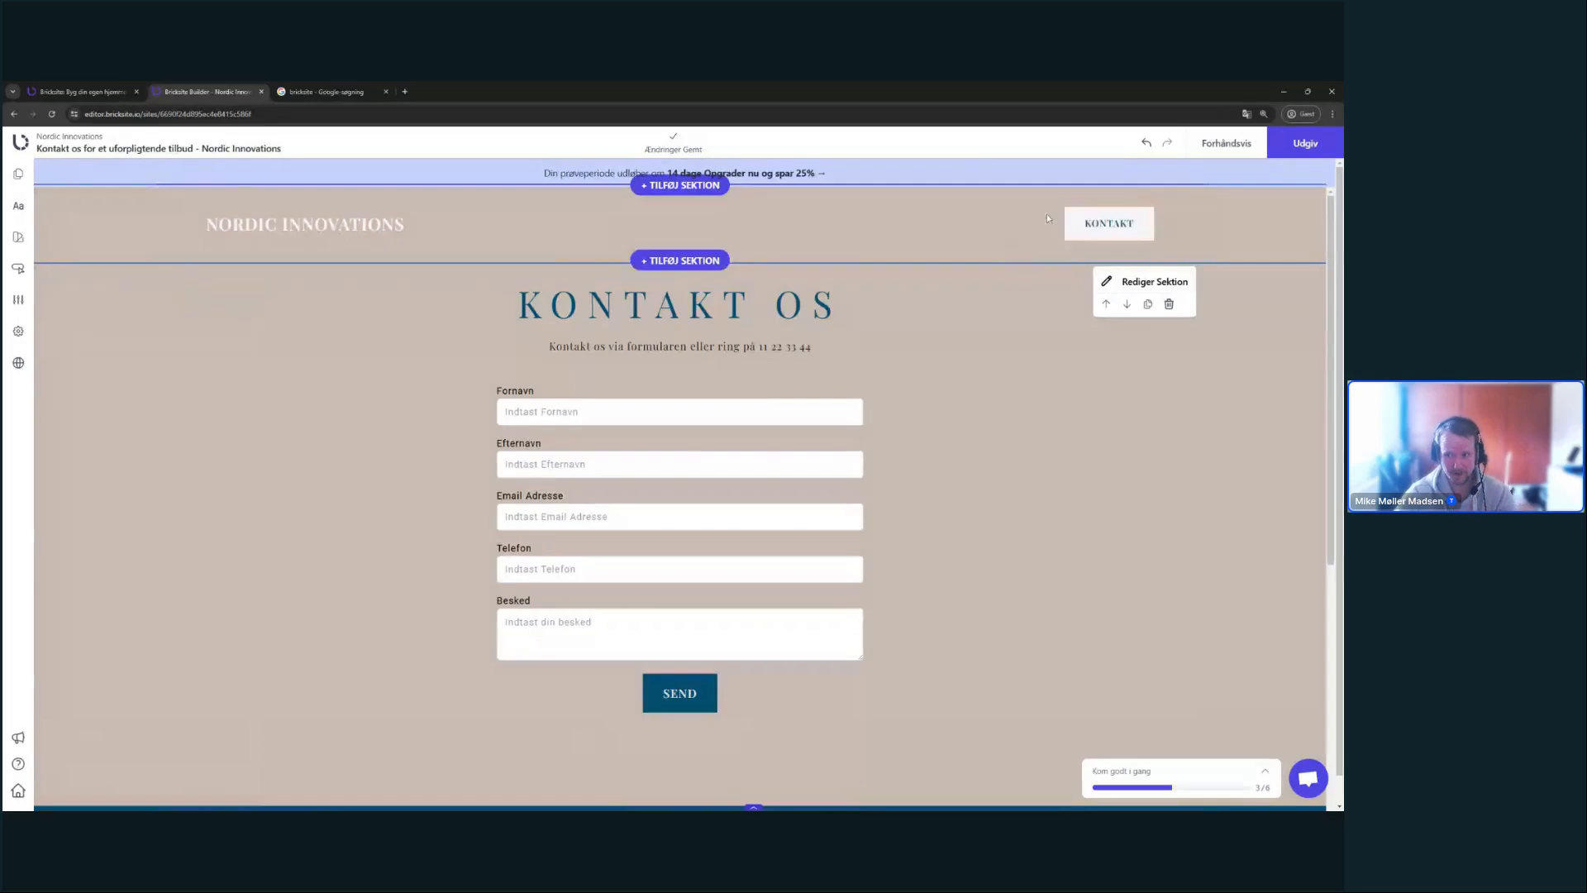
{"action": "left_click", "coordinate": [1074, 218]}
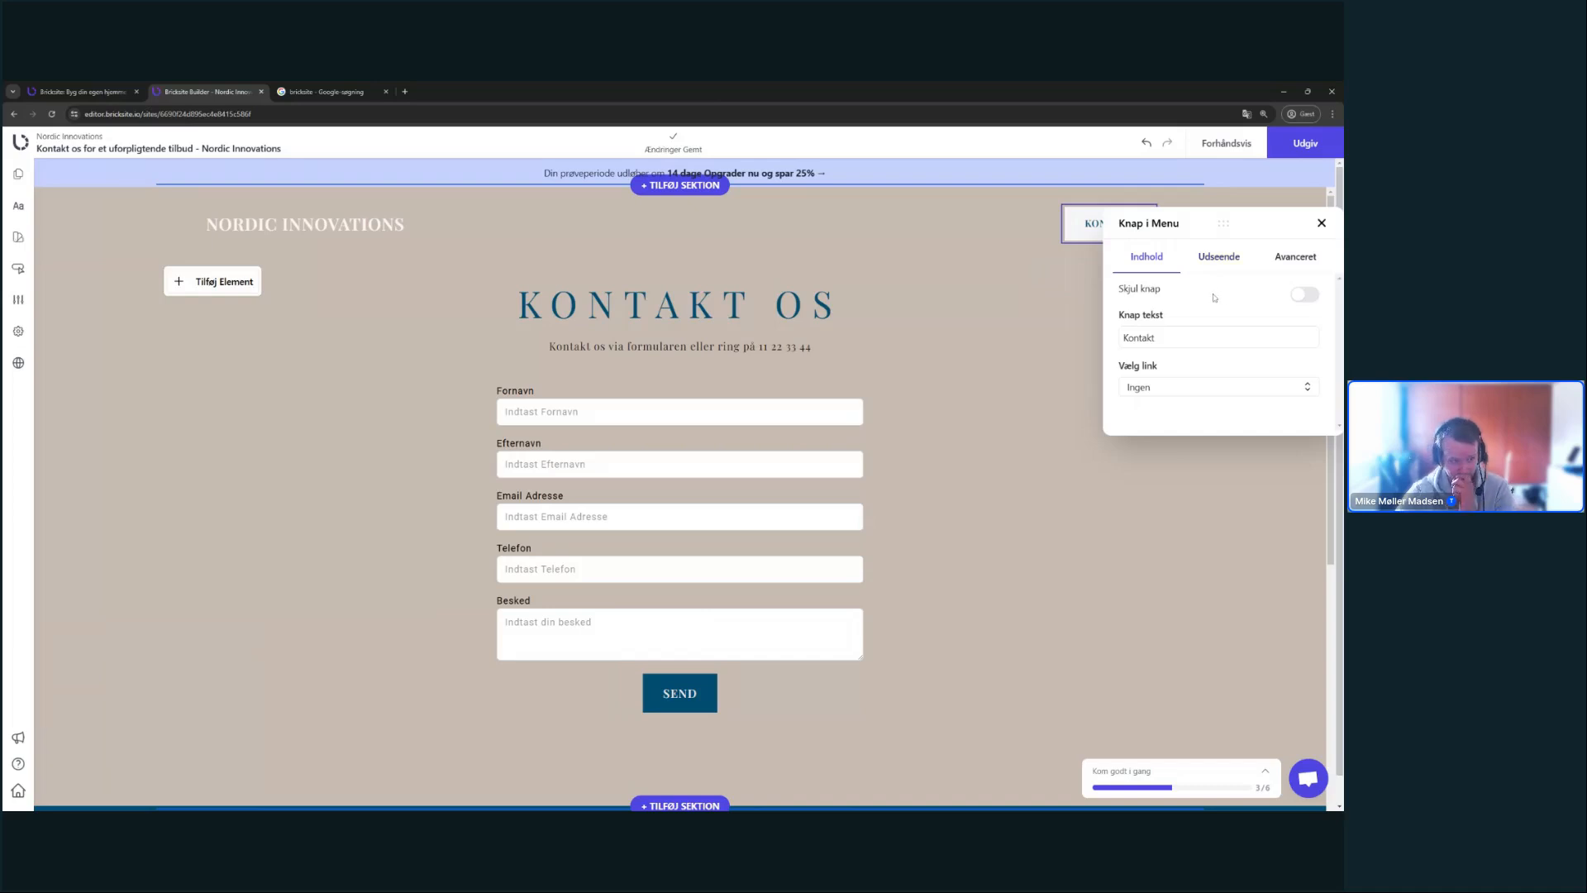
- Link the header KONTAKT button to the internal page Kontakt os for et uforpligtende tilbud
{"action": "left_click", "coordinate": [1250, 386]}
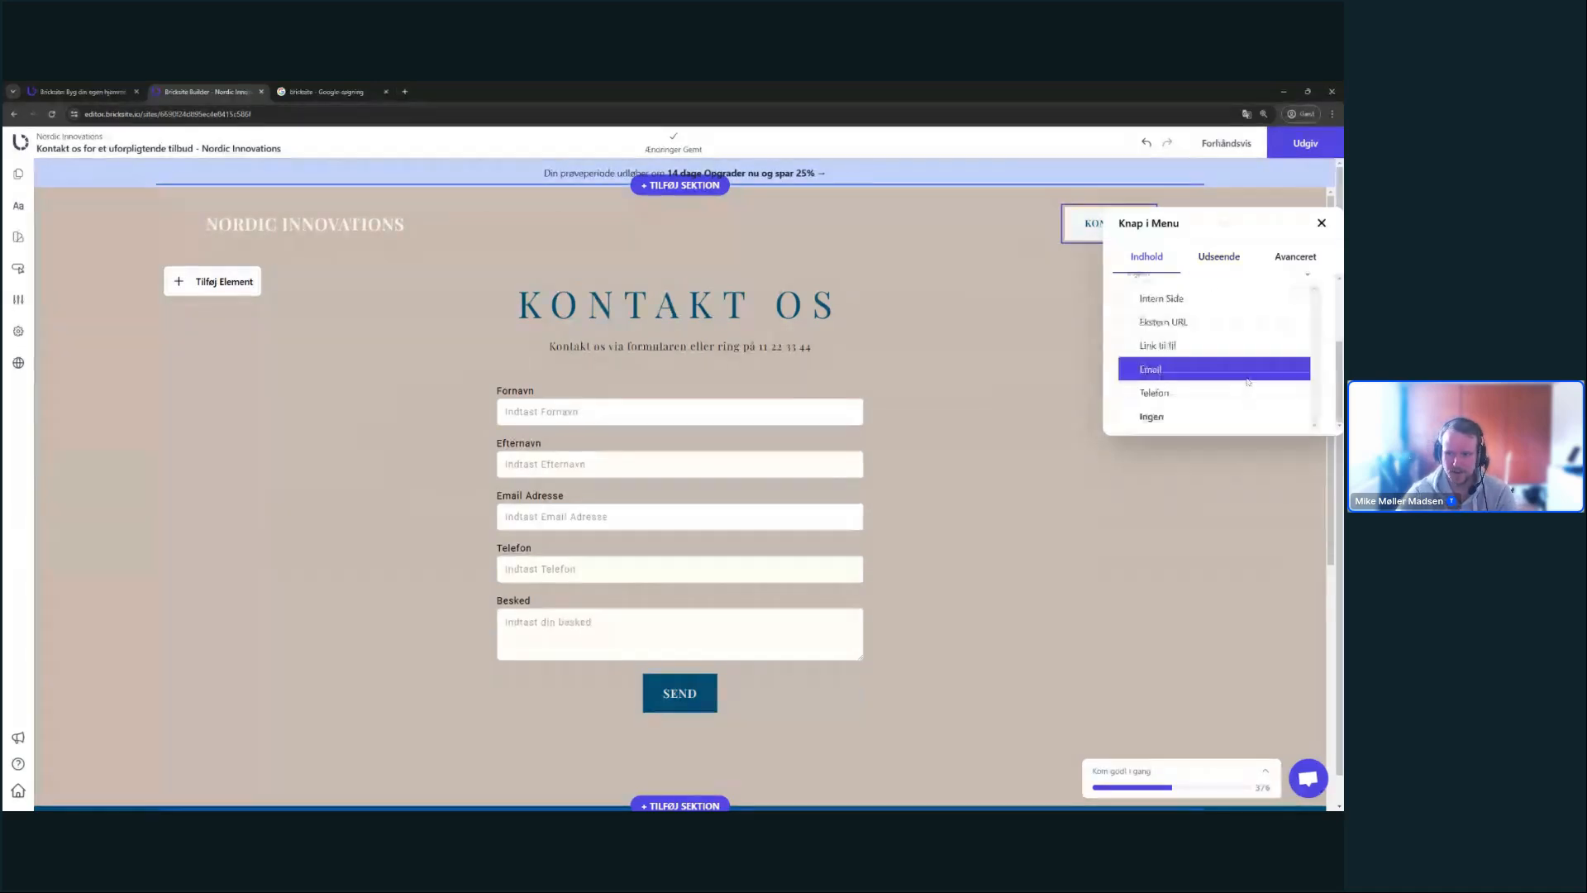
{"action": "left_click", "coordinate": [1167, 301]}
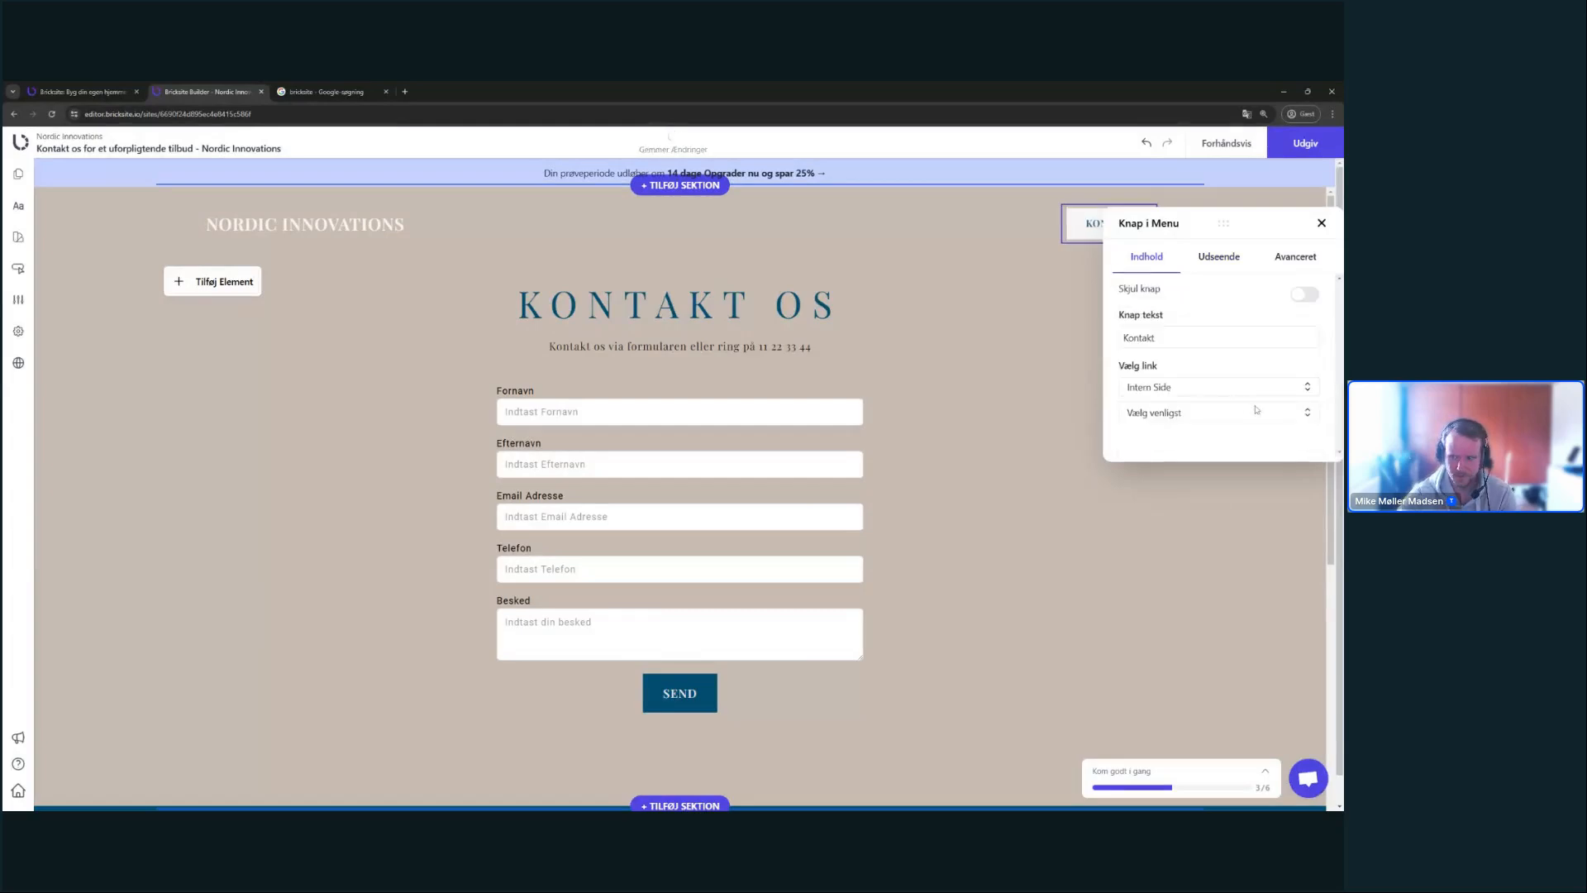
{"action": "scroll", "coordinate": [1256, 408], "scroll_direction": "down", "scroll_amount": 1}
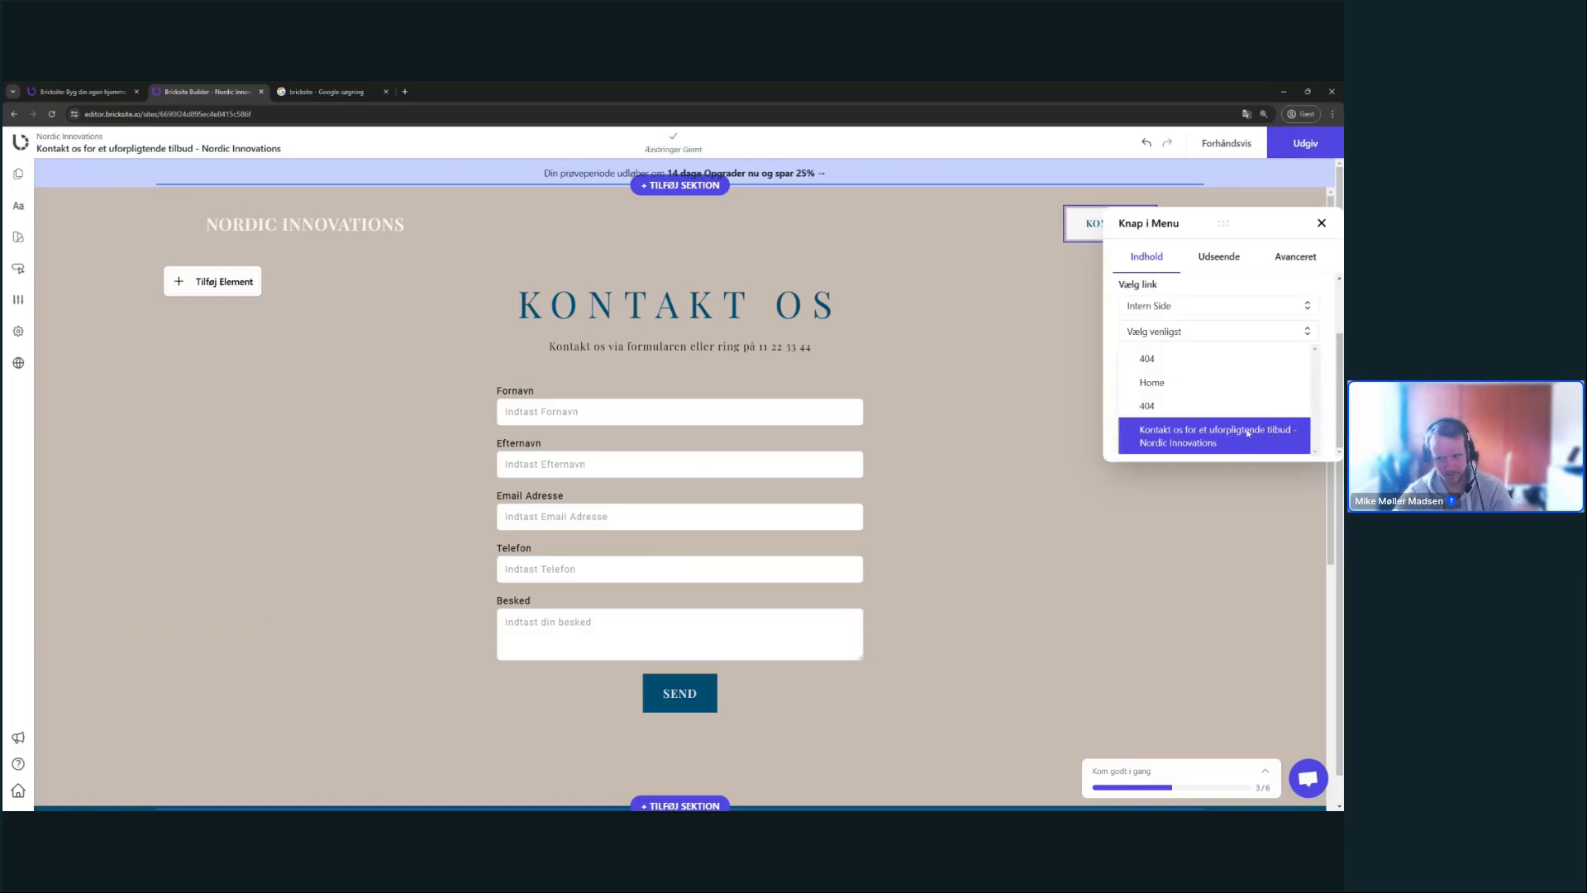
{"action": "left_click", "coordinate": [1248, 432]}
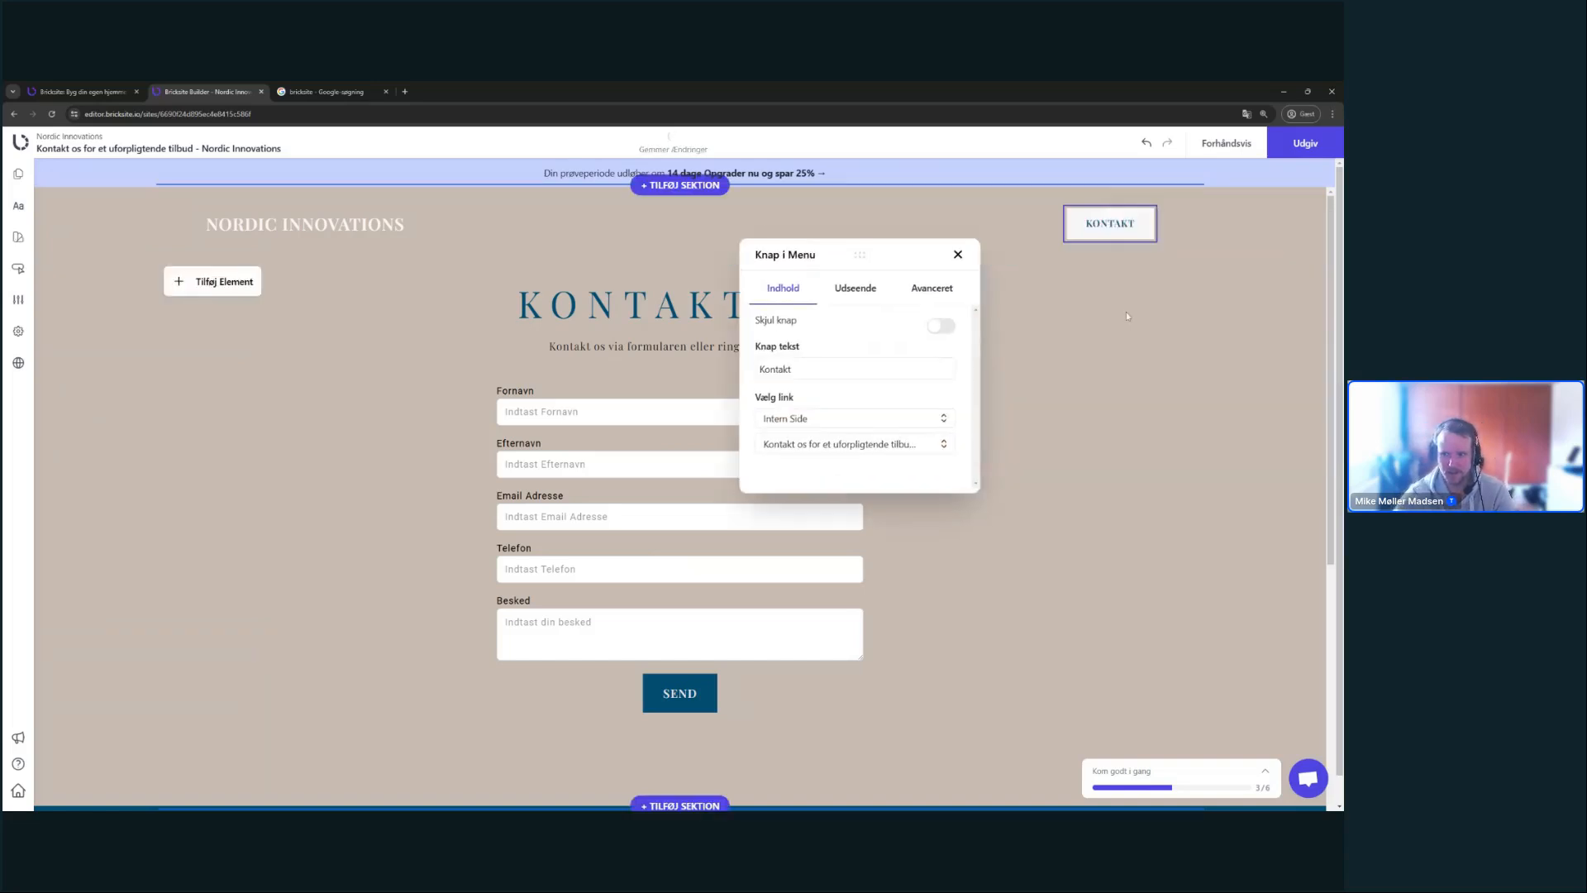
{"action": "left_click", "coordinate": [958, 253]}
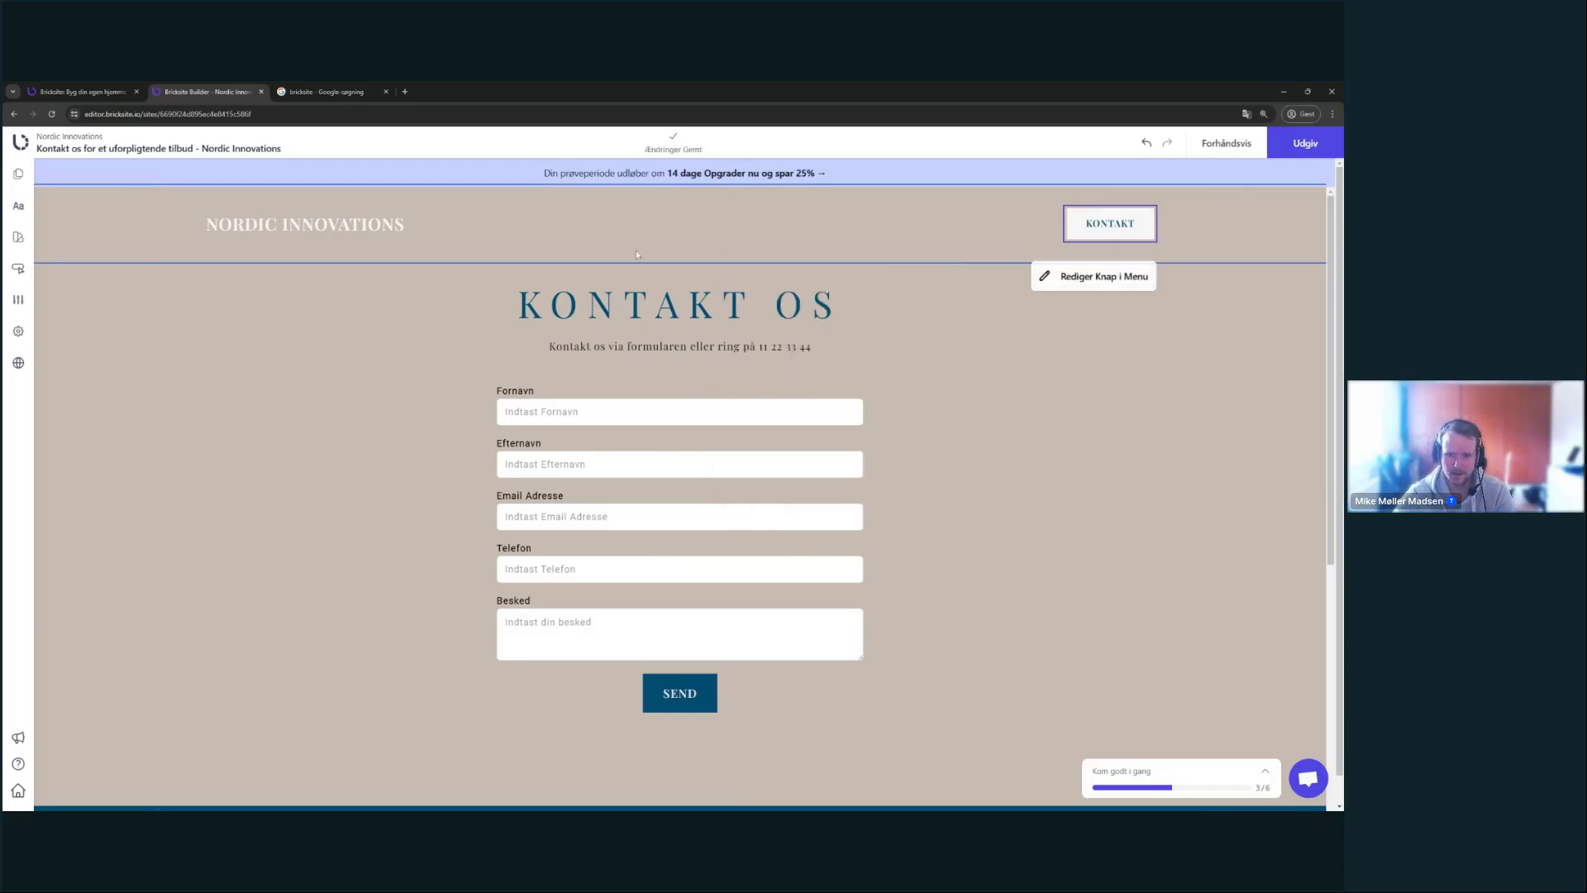
- Preview the site, confirm KONTAKT opens the contact page, and return to editing
{"action": "left_click", "coordinate": [1225, 144]}
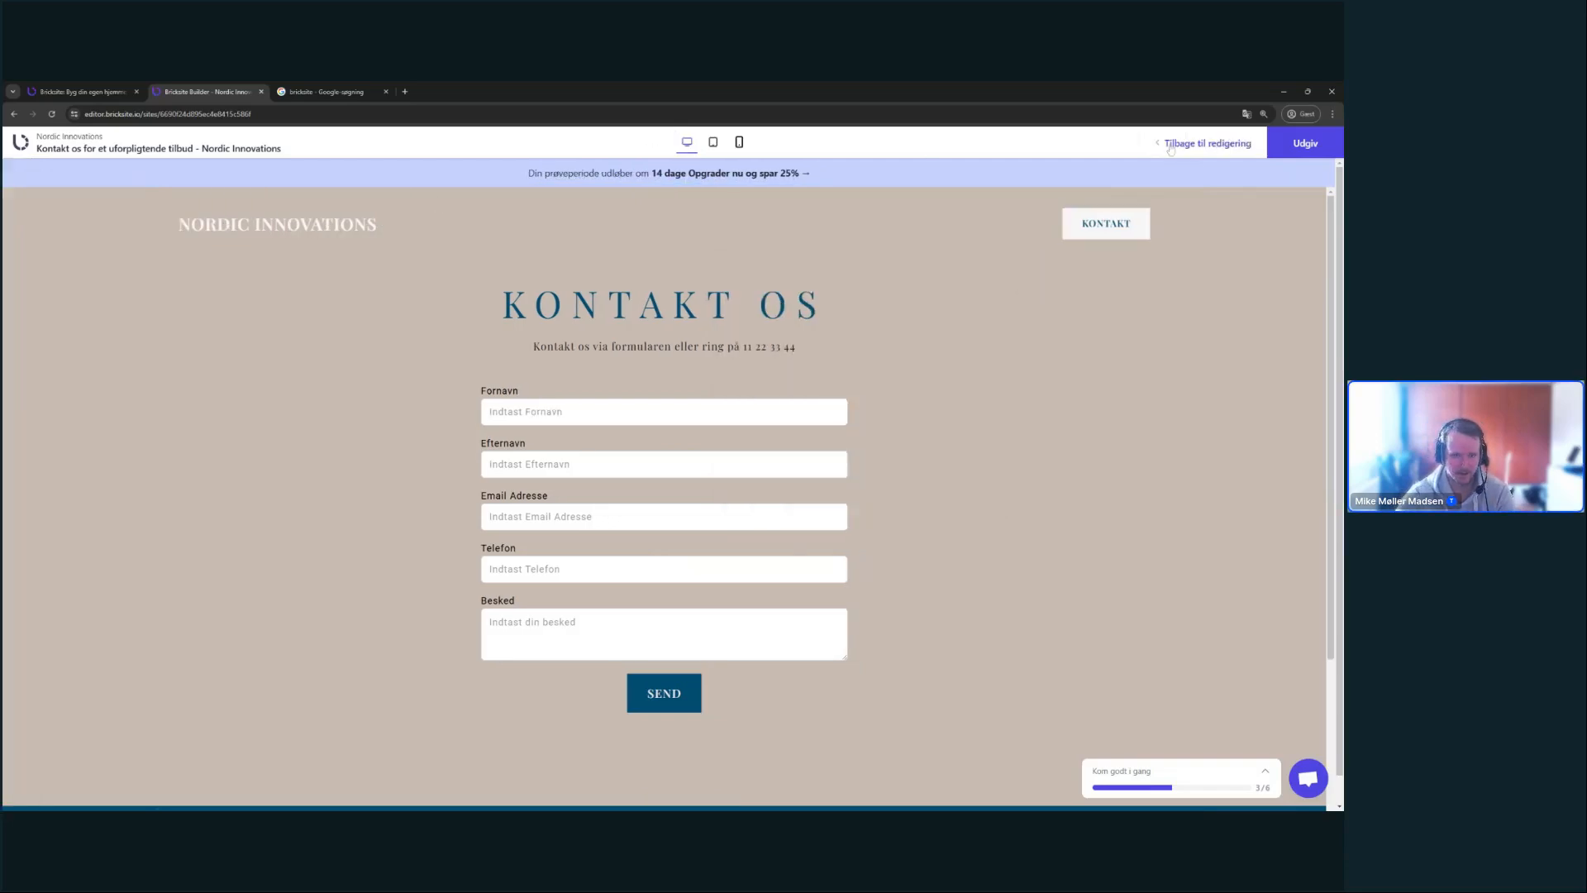
{"action": "left_click", "coordinate": [290, 235]}
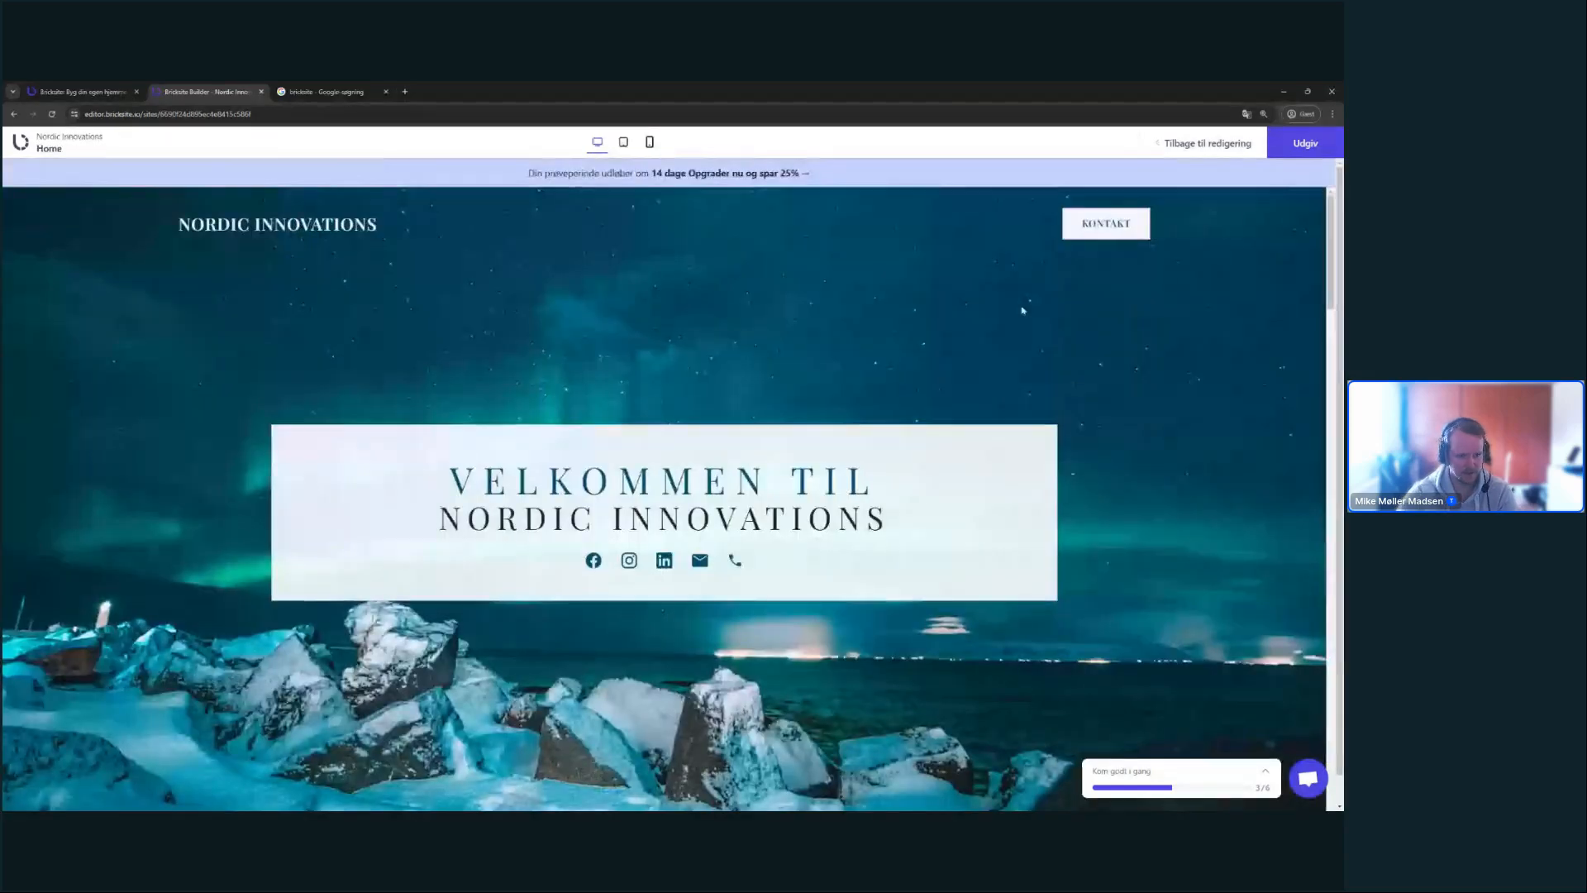
{"action": "left_click", "coordinate": [1106, 225]}
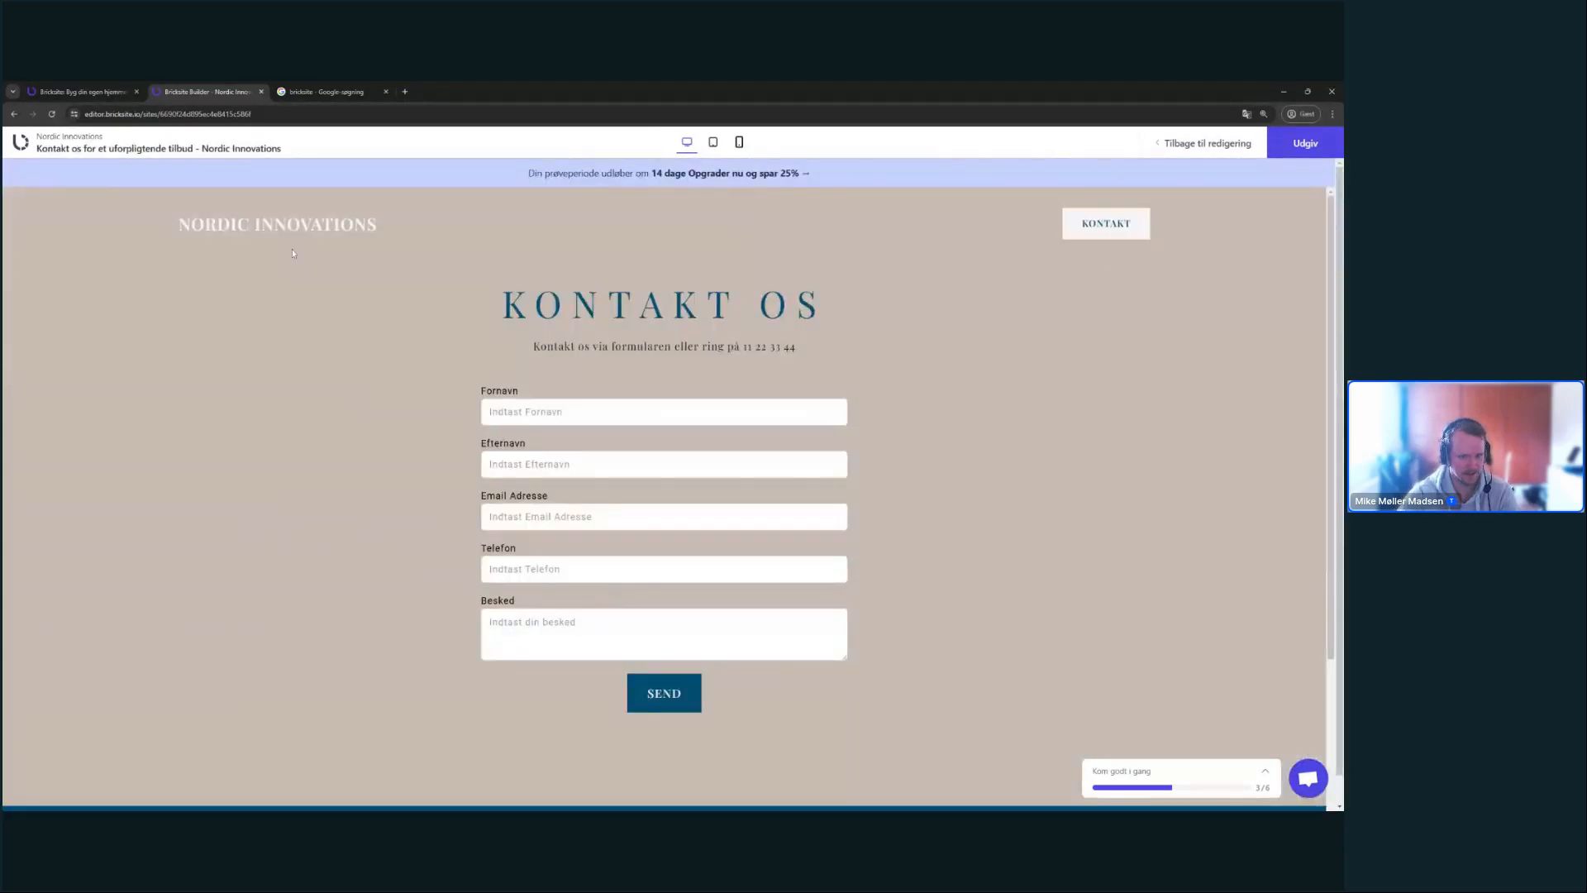
{"action": "left_click", "coordinate": [321, 235]}
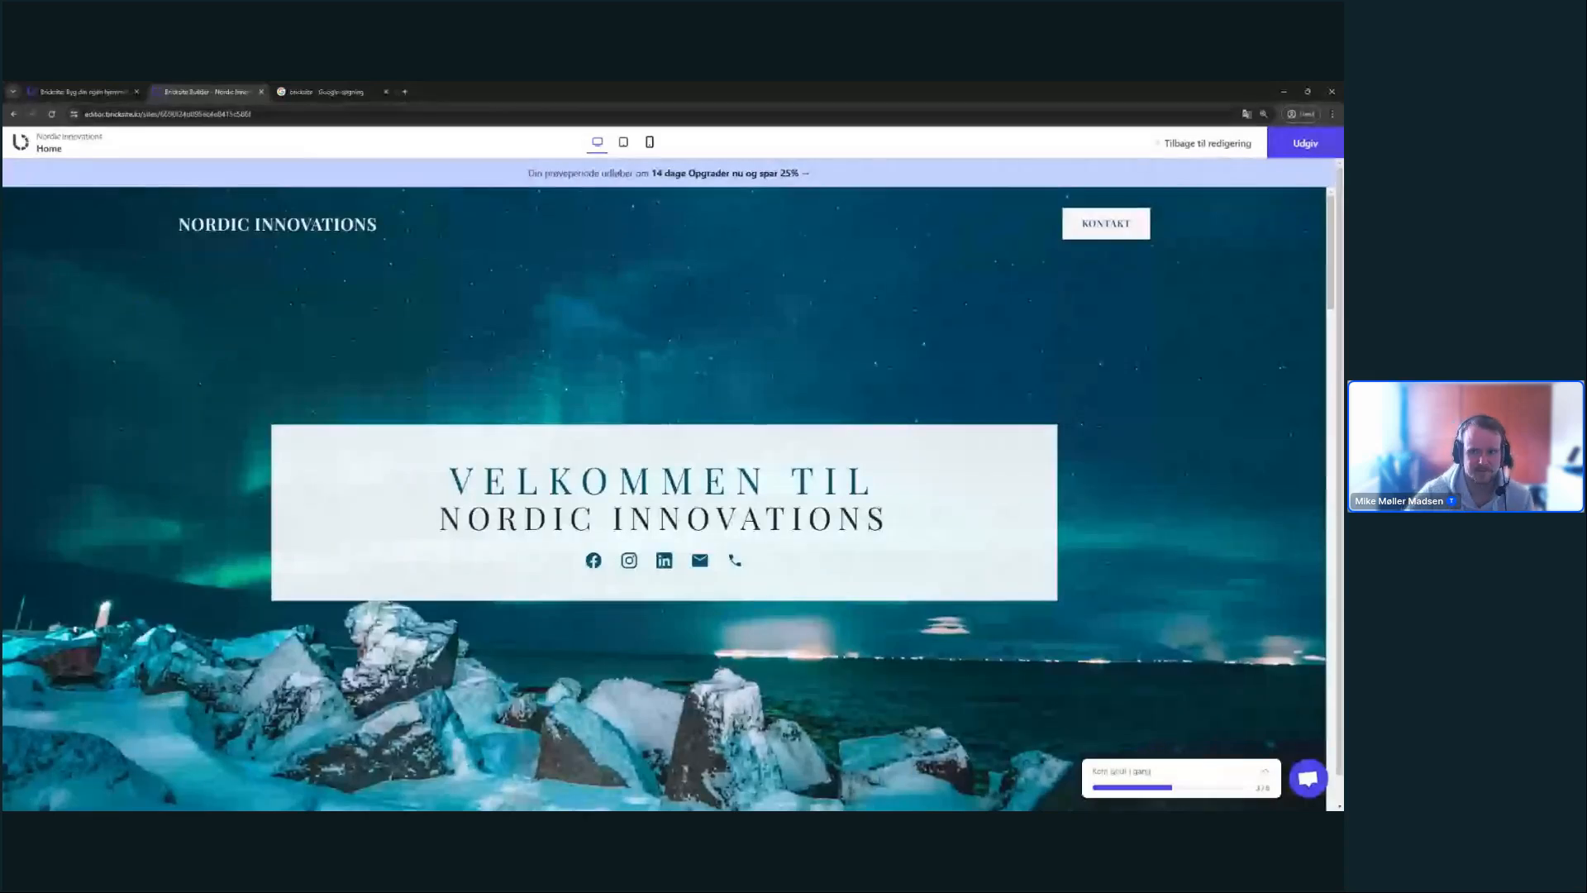
{"action": "left_click", "coordinate": [1229, 143]}
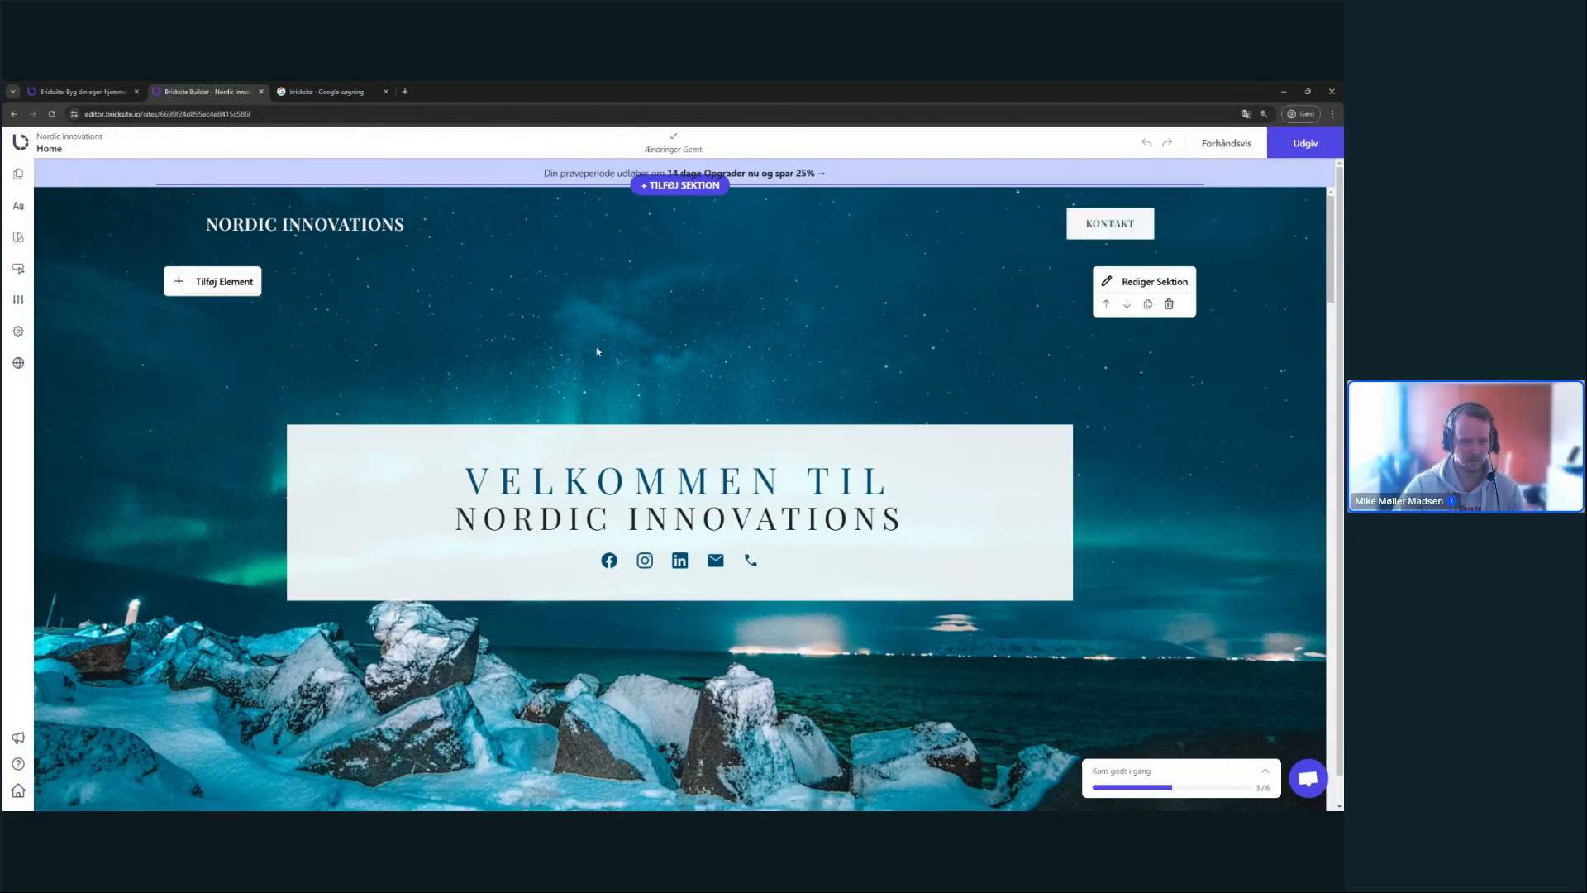
- Enter nordic-innovations as the site address, keep Danish as language, and view SEO / Analytics
{"action": "left_click", "coordinate": [18, 330]}
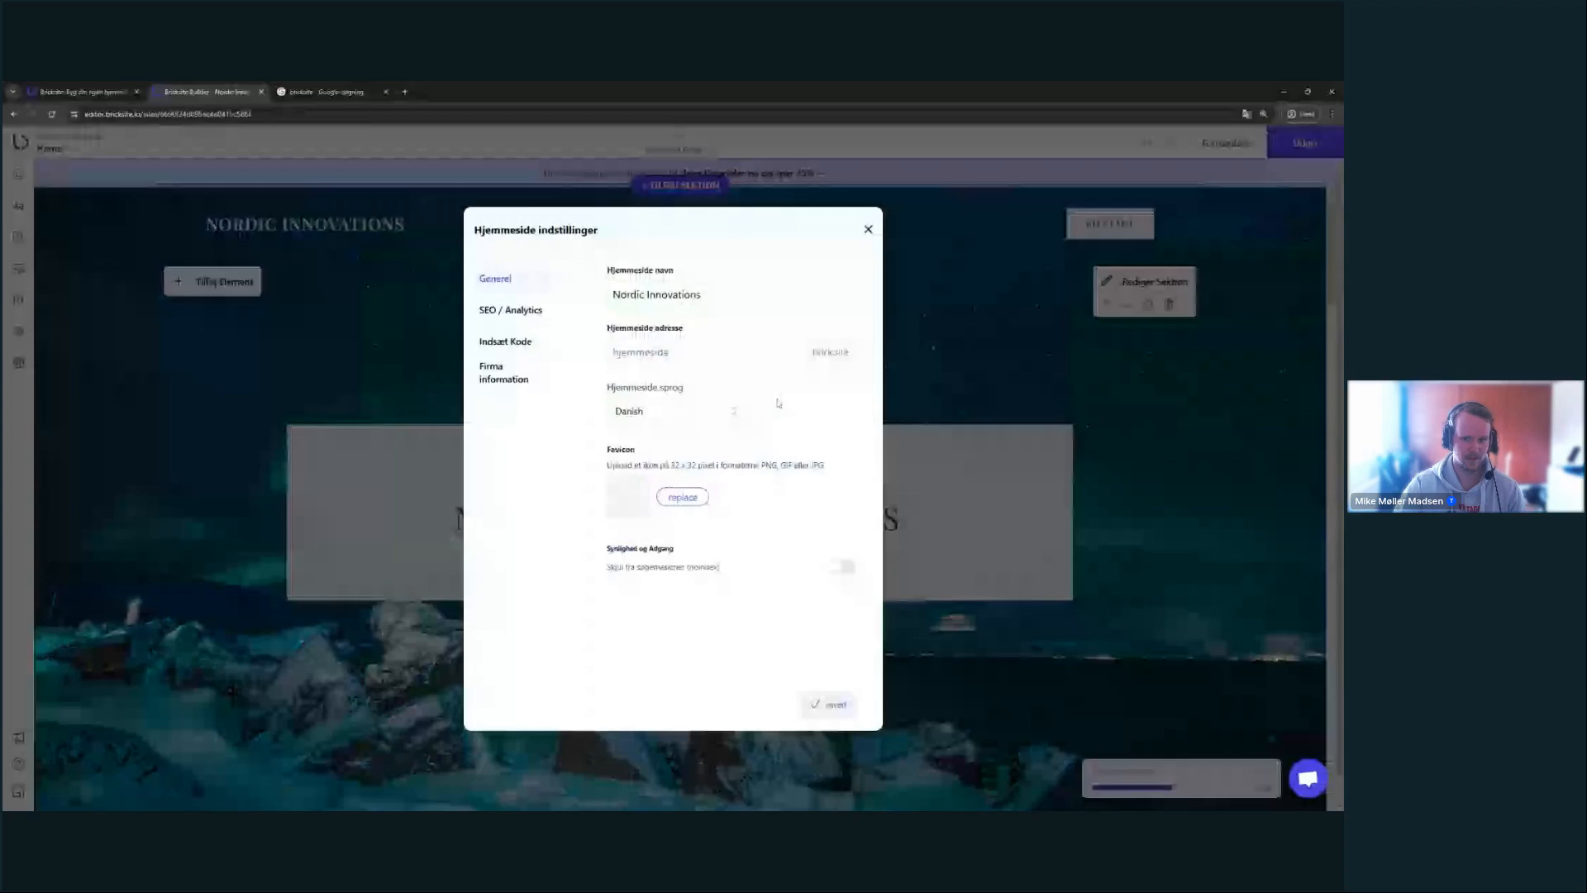
{"action": "left_click", "coordinate": [151, 309]}
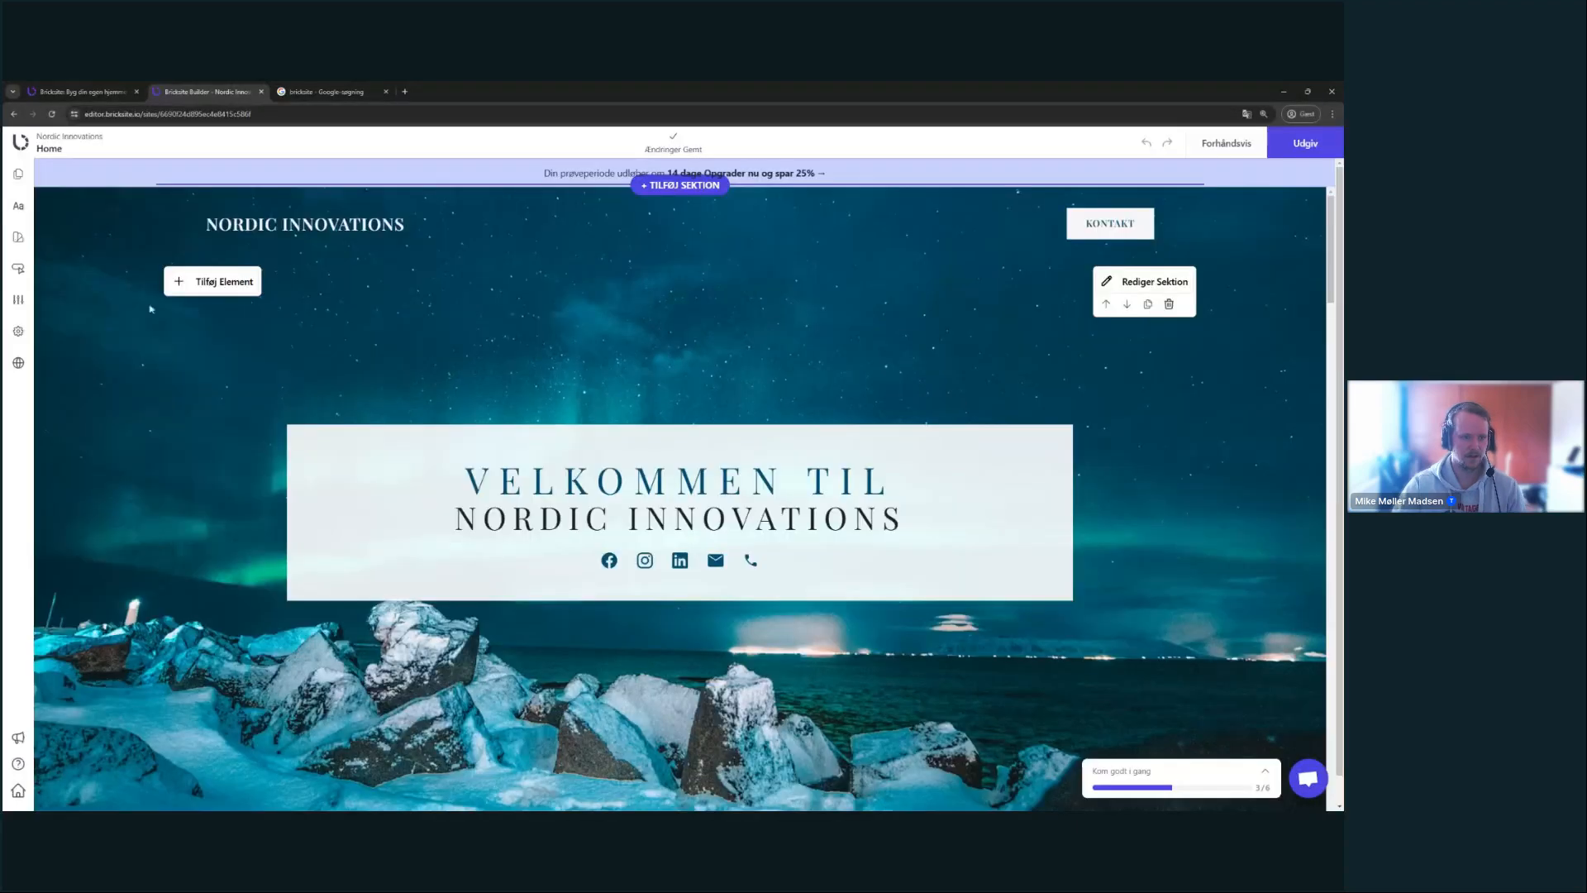
{"action": "left_click", "coordinate": [18, 330]}
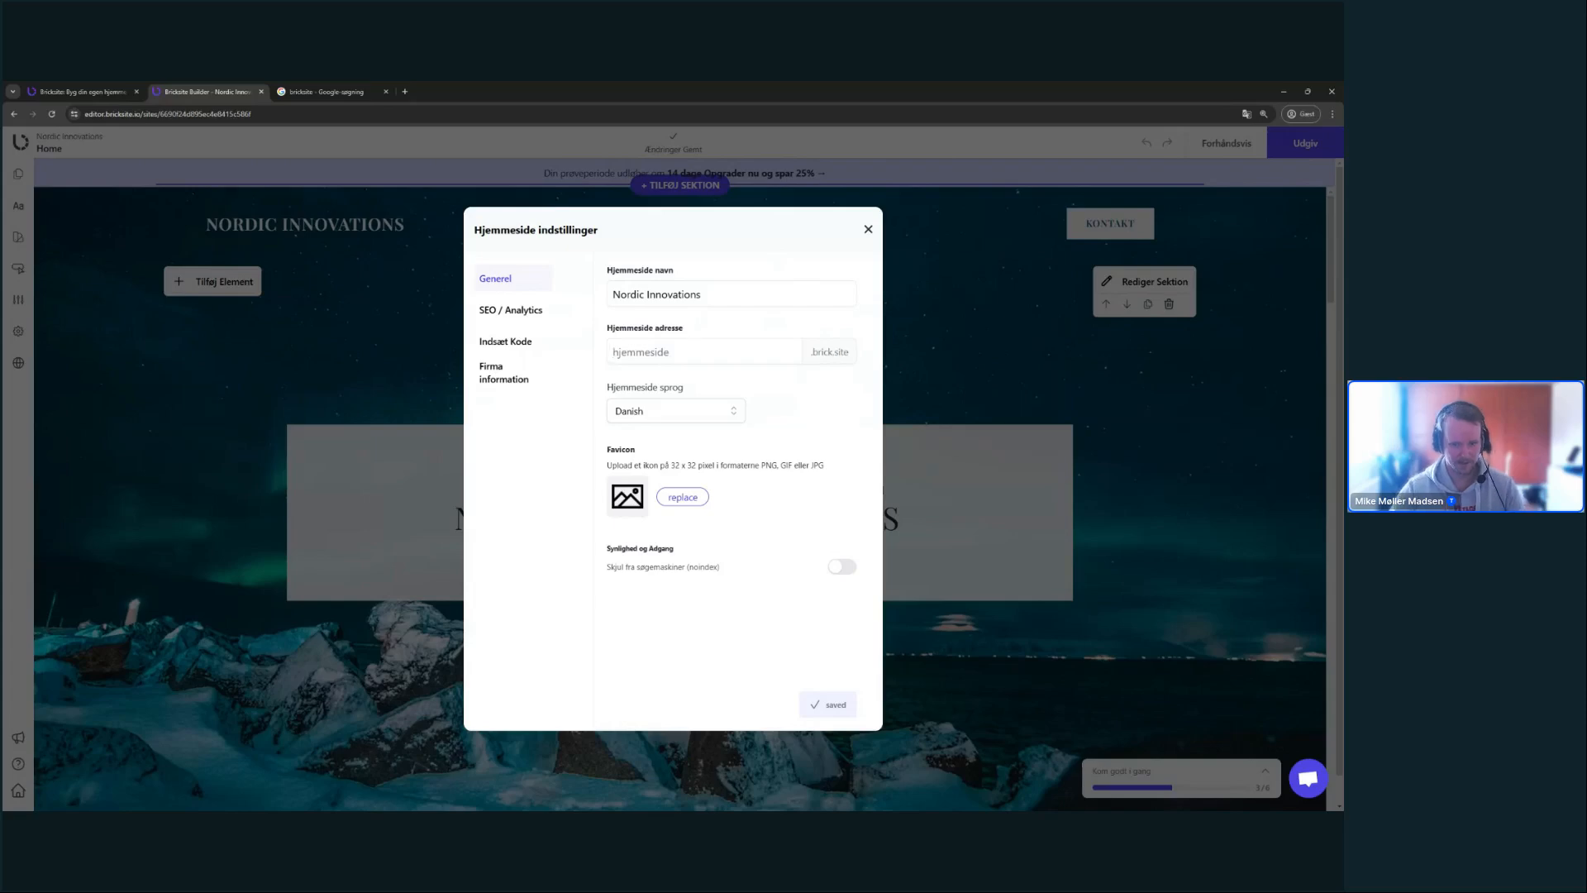
{"action": "type", "text": "nordic"}
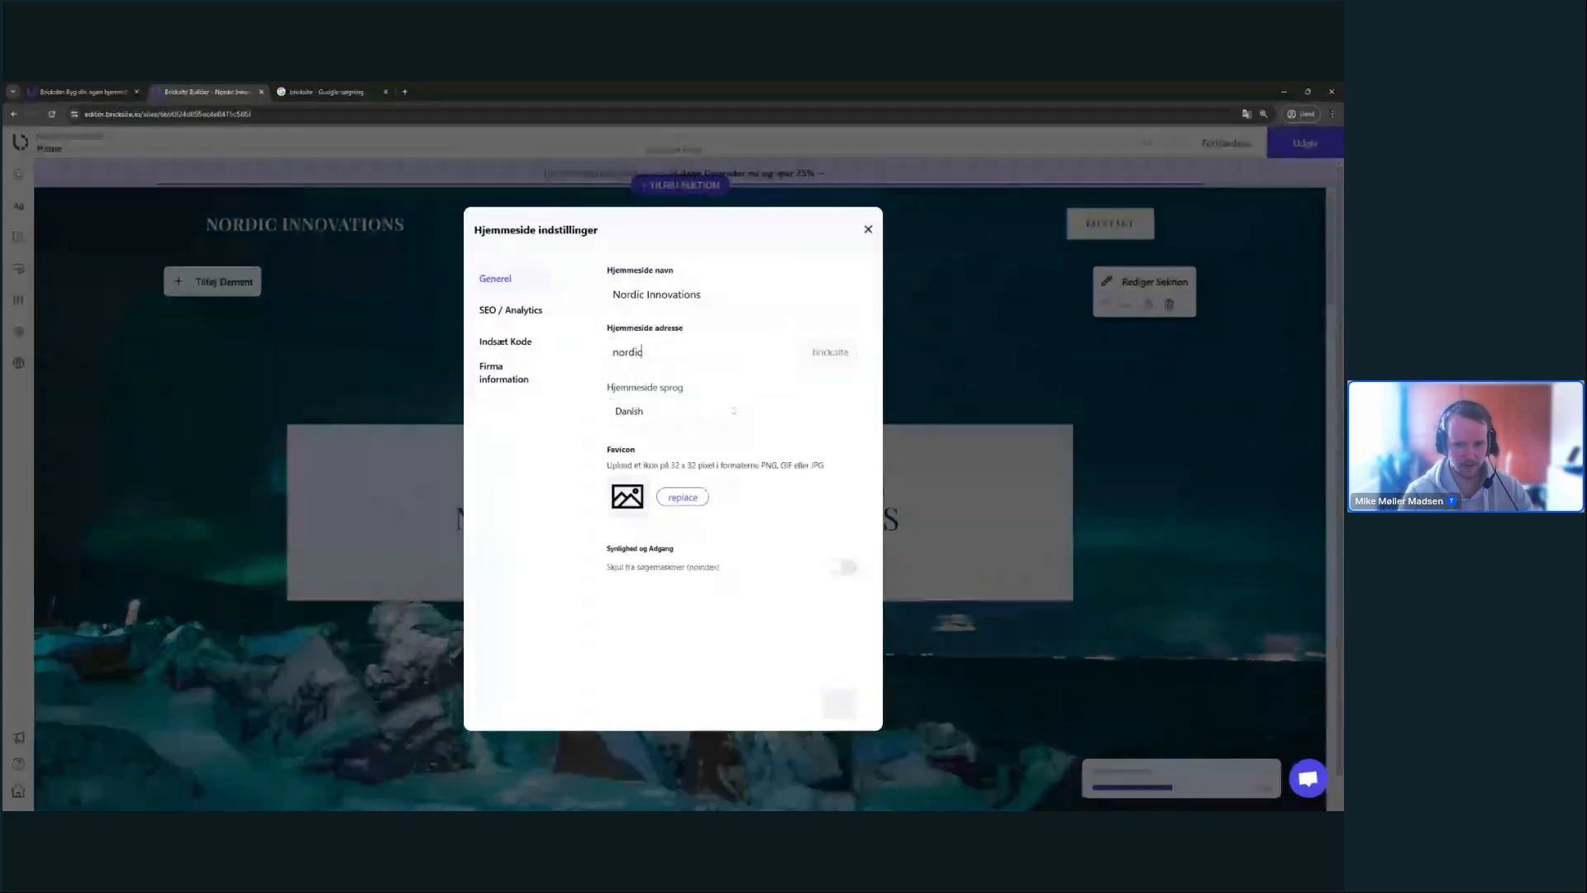
{"action": "type", "text": "-innovations"}
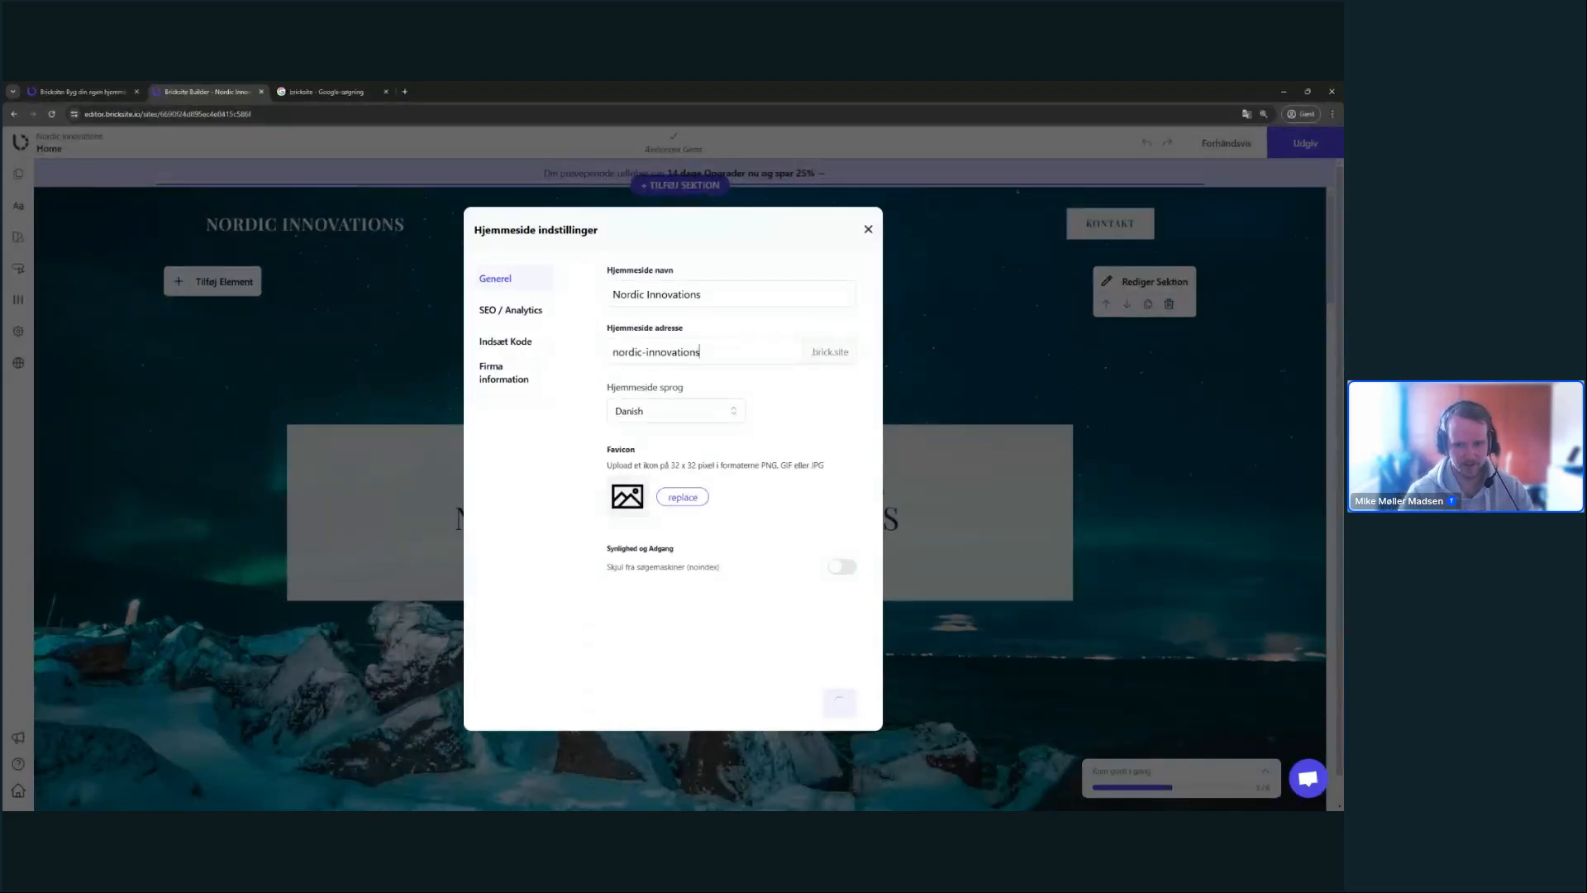
{"action": "left_click_drag", "start_coordinate": [618, 352], "coordinate": [655, 352]}
{"action": "left_click", "coordinate": [777, 357]}
{"action": "left_click", "coordinate": [660, 355]}
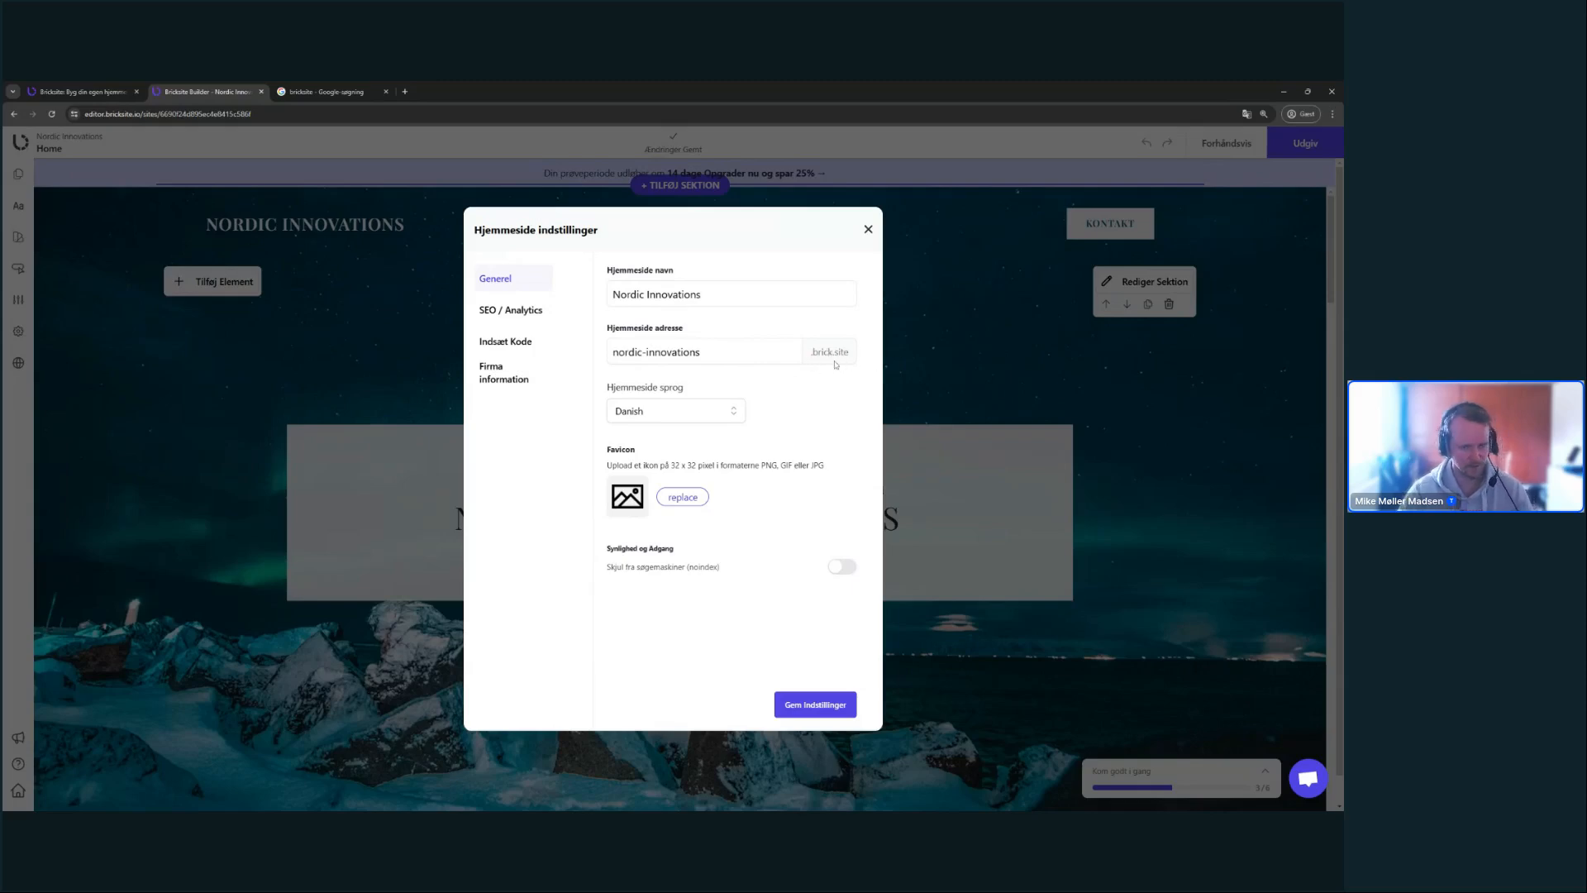
{"action": "left_click", "coordinate": [731, 408]}
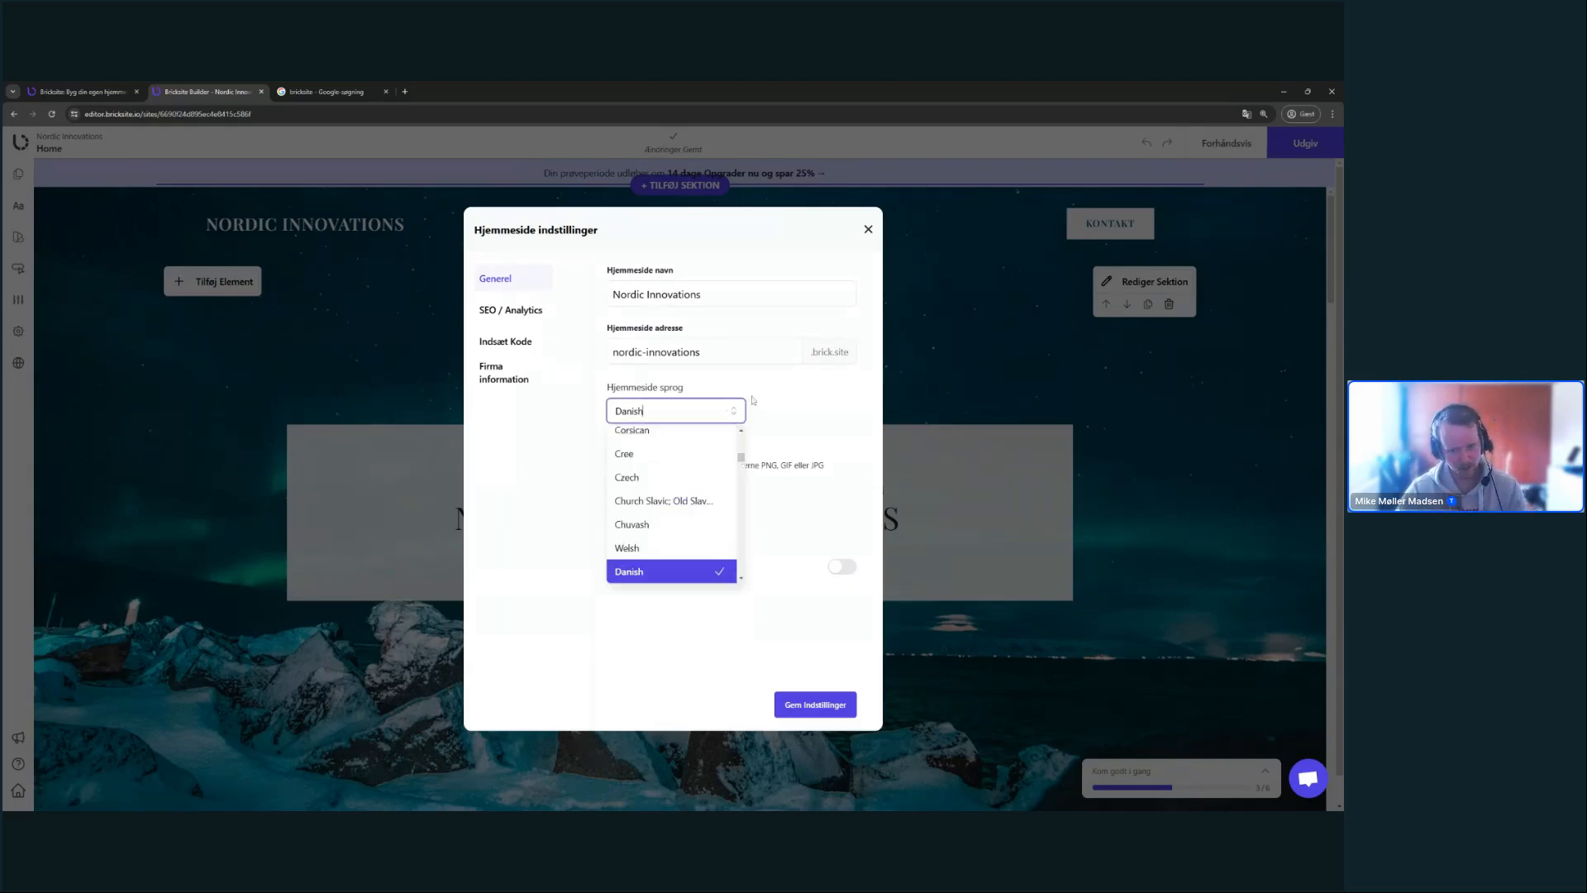
{"action": "left_click", "coordinate": [753, 400]}
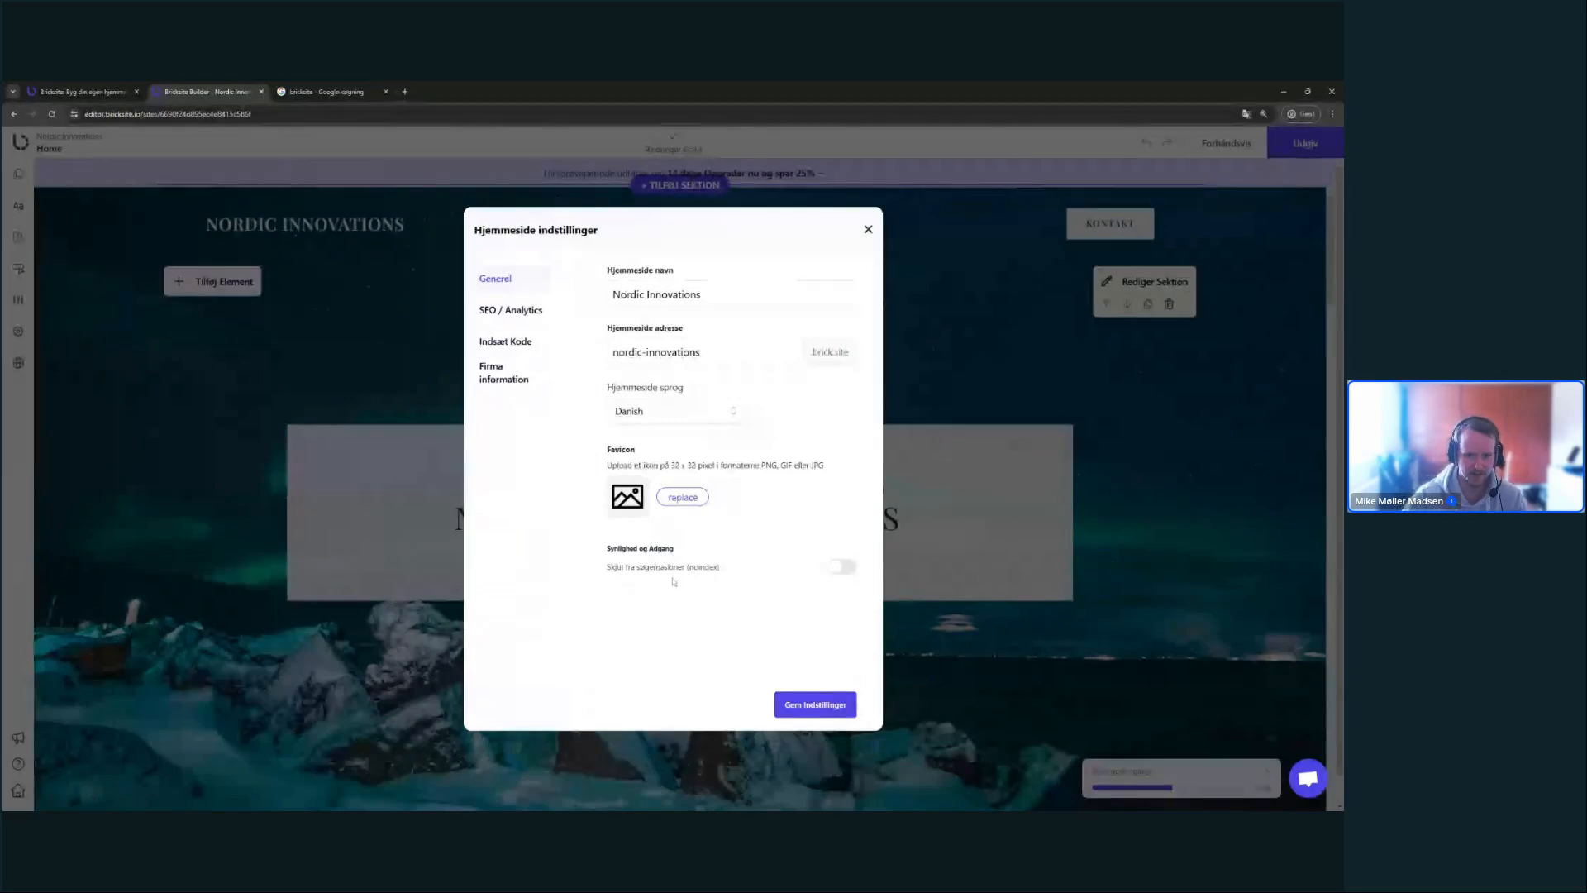
{"action": "left_click", "coordinate": [549, 310]}
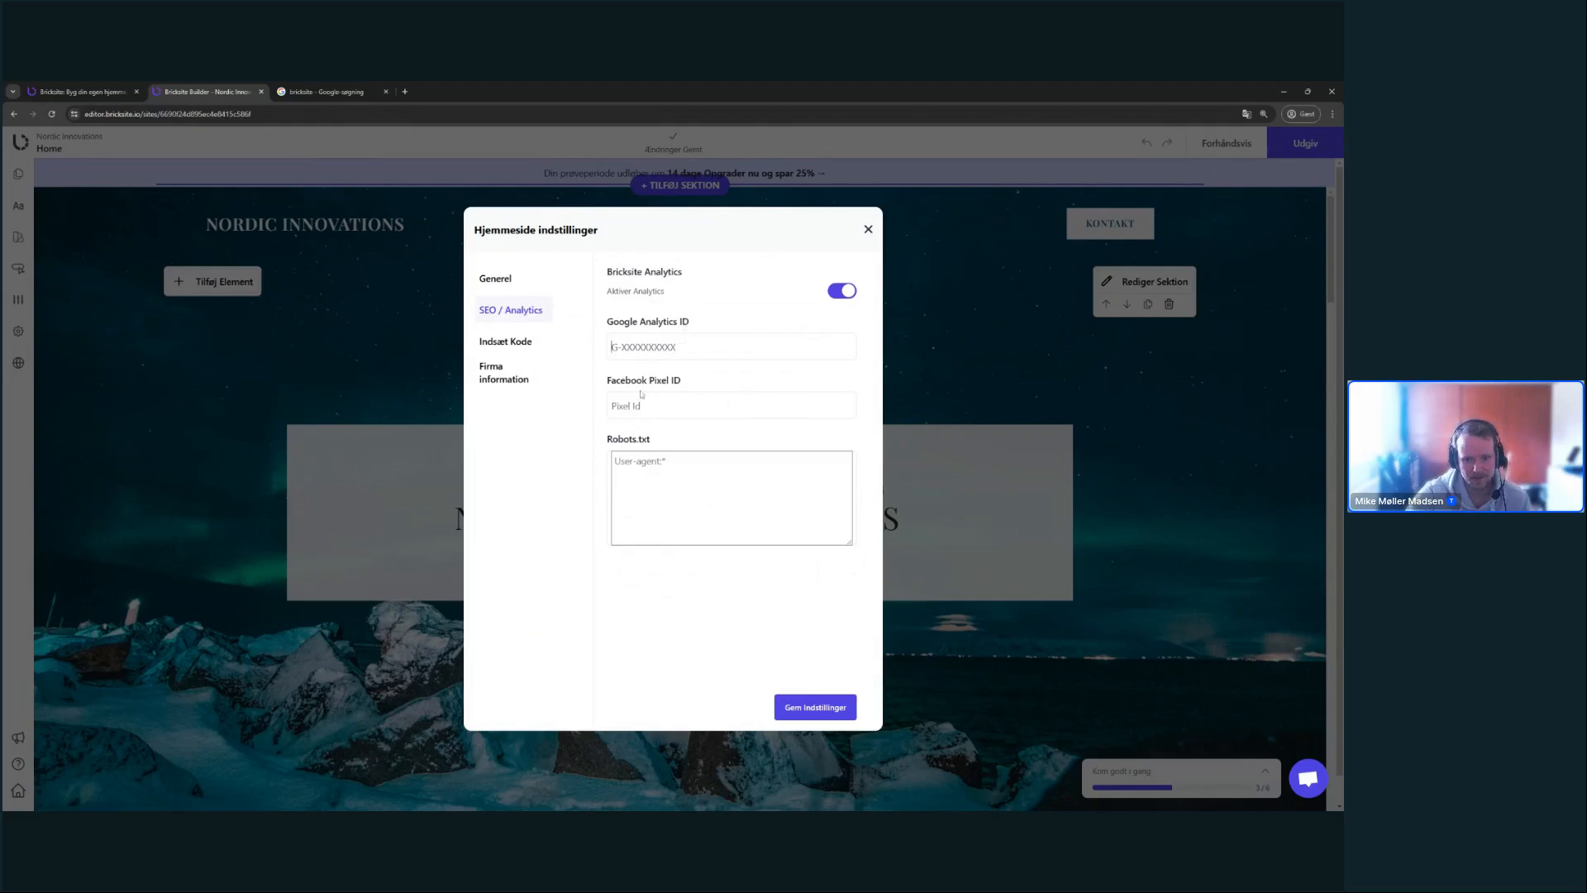
- Look through the Facebook Pixel field, custom code settings and Firma information section
{"action": "left_click", "coordinate": [611, 391]}
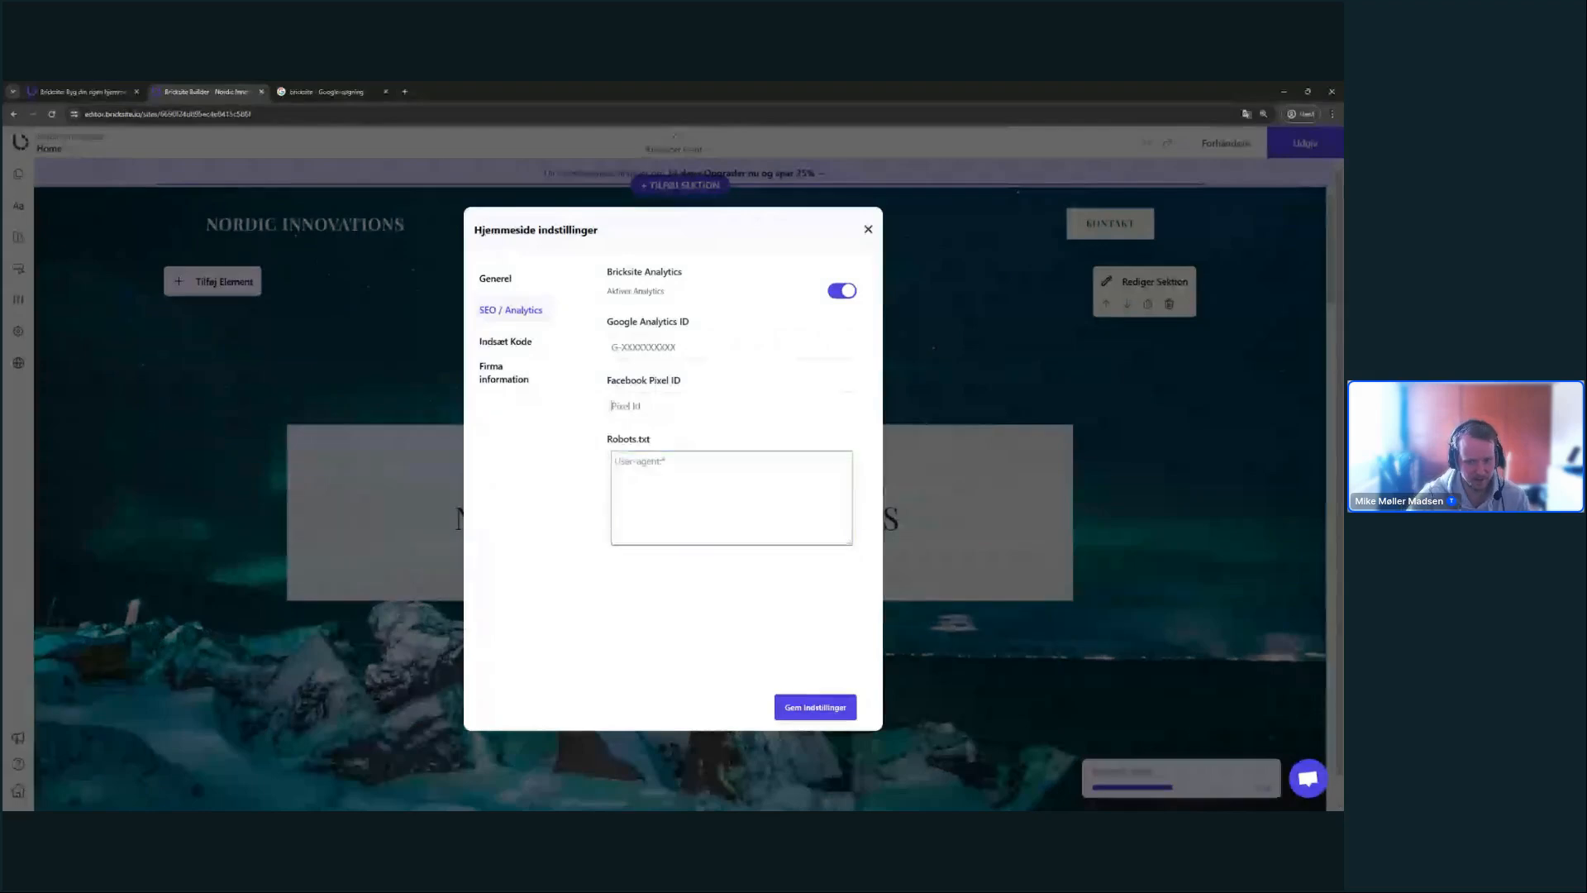
{"action": "left_click", "coordinate": [522, 343]}
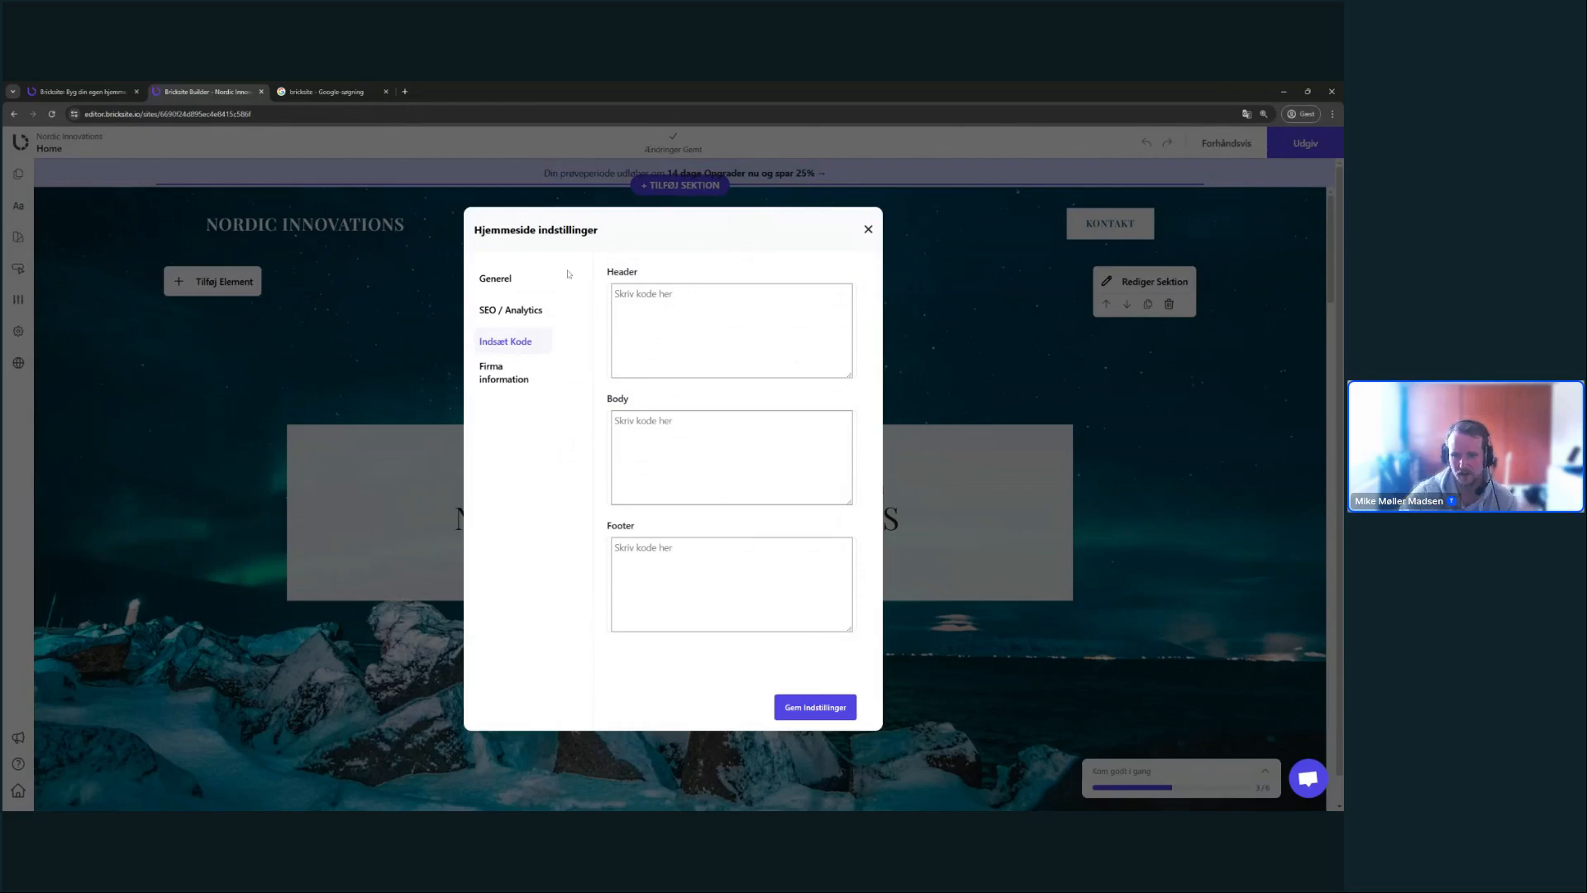
{"action": "left_click", "coordinate": [535, 376]}
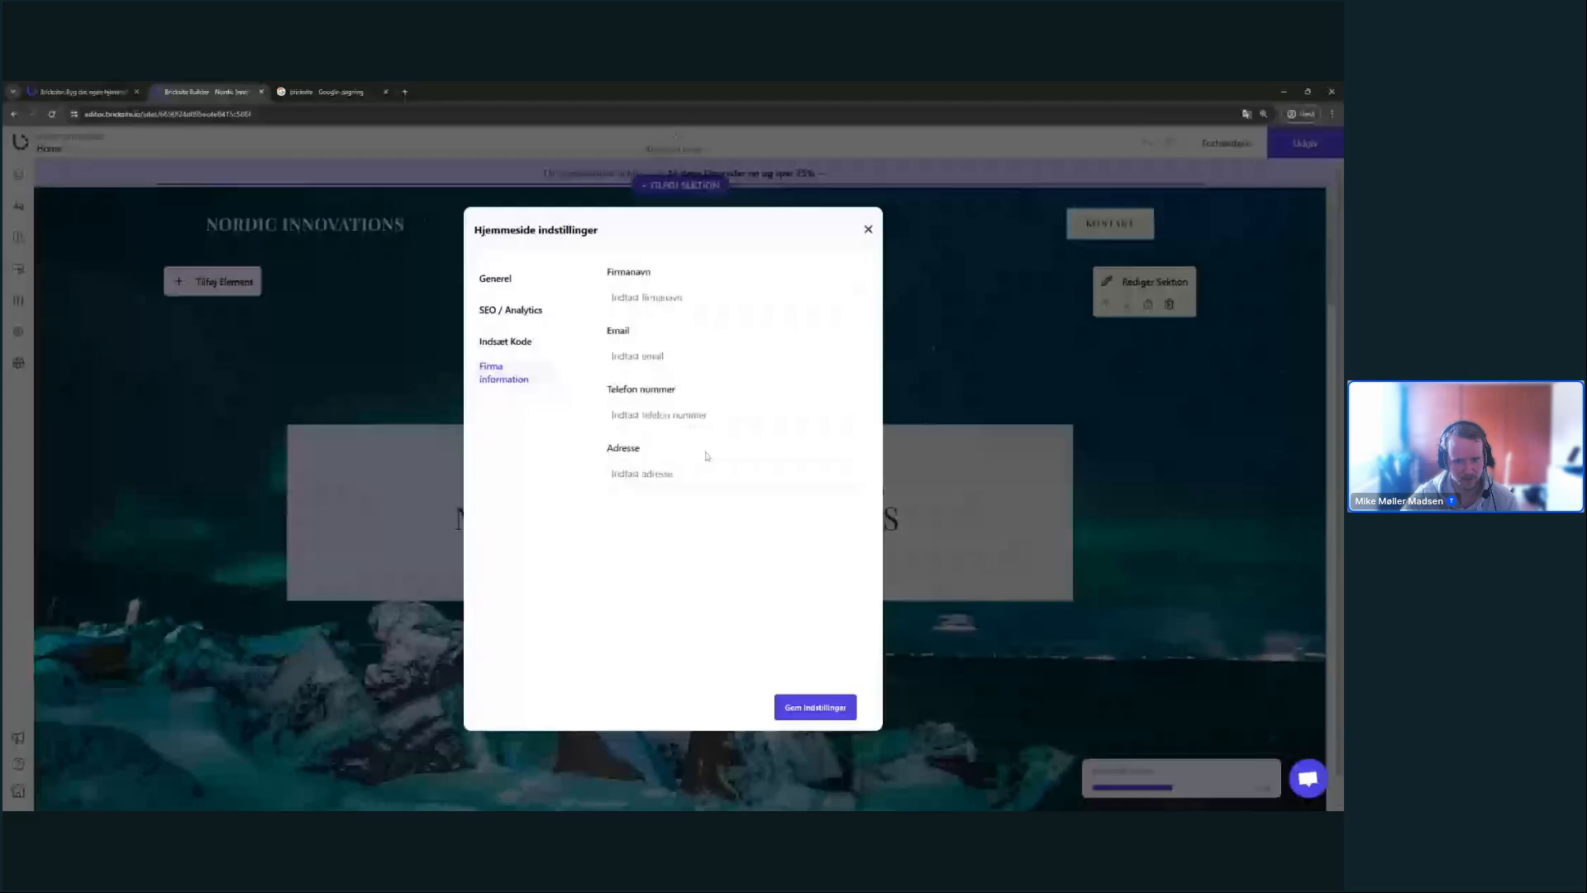
- Save nordic-innovations as the site address in Generel and close the settings dialog
{"action": "left_click", "coordinate": [514, 281]}
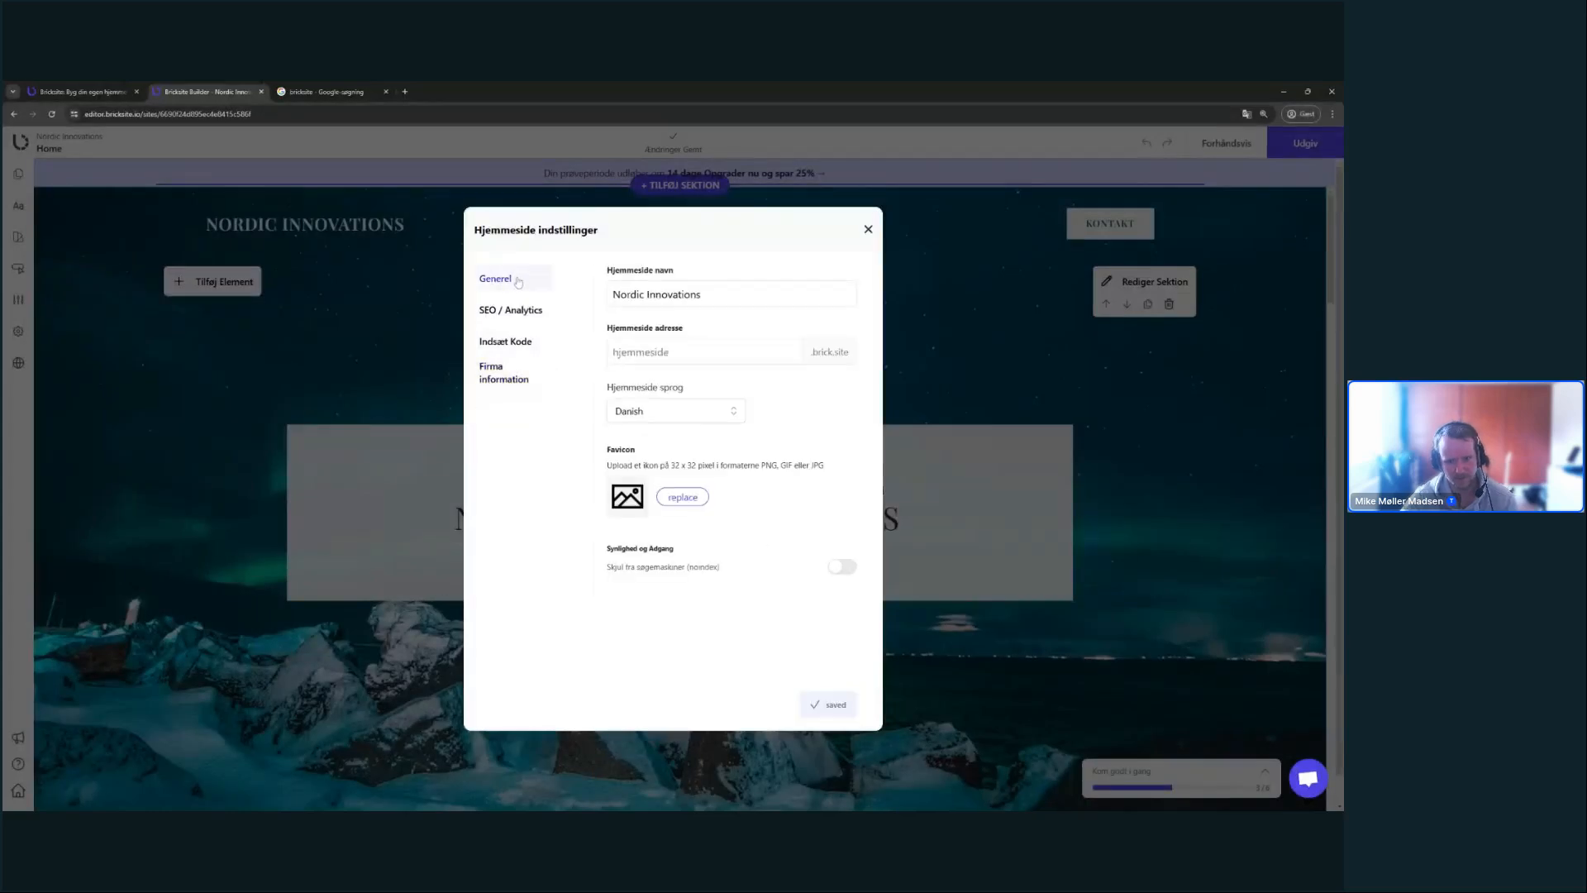
{"action": "left_click", "coordinate": [539, 313]}
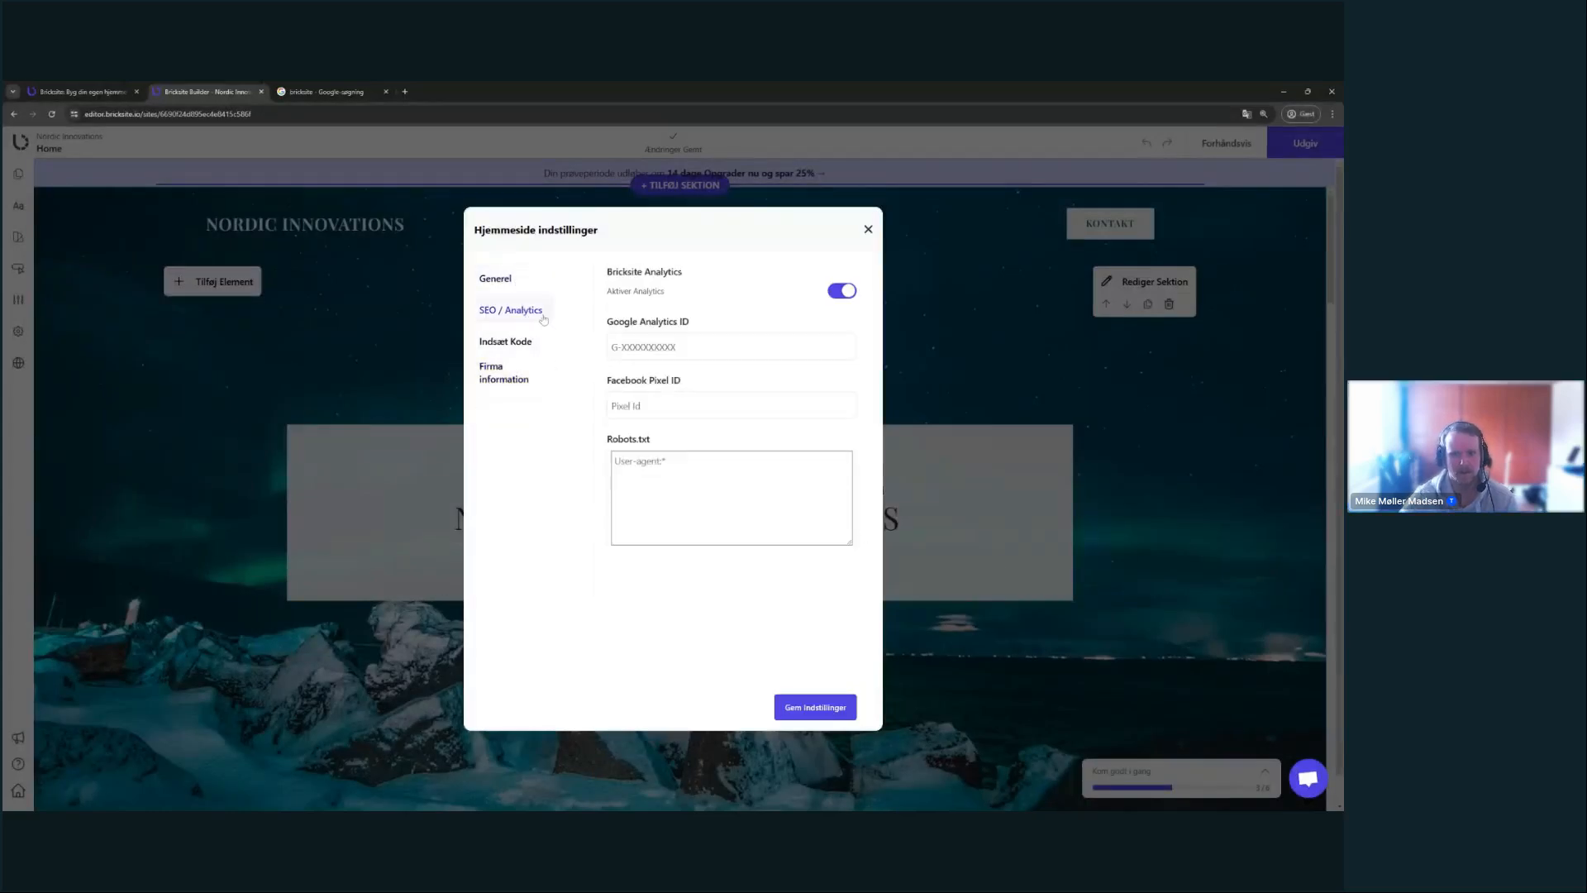
{"action": "left_click", "coordinate": [521, 281]}
{"action": "type", "text": "nor"}
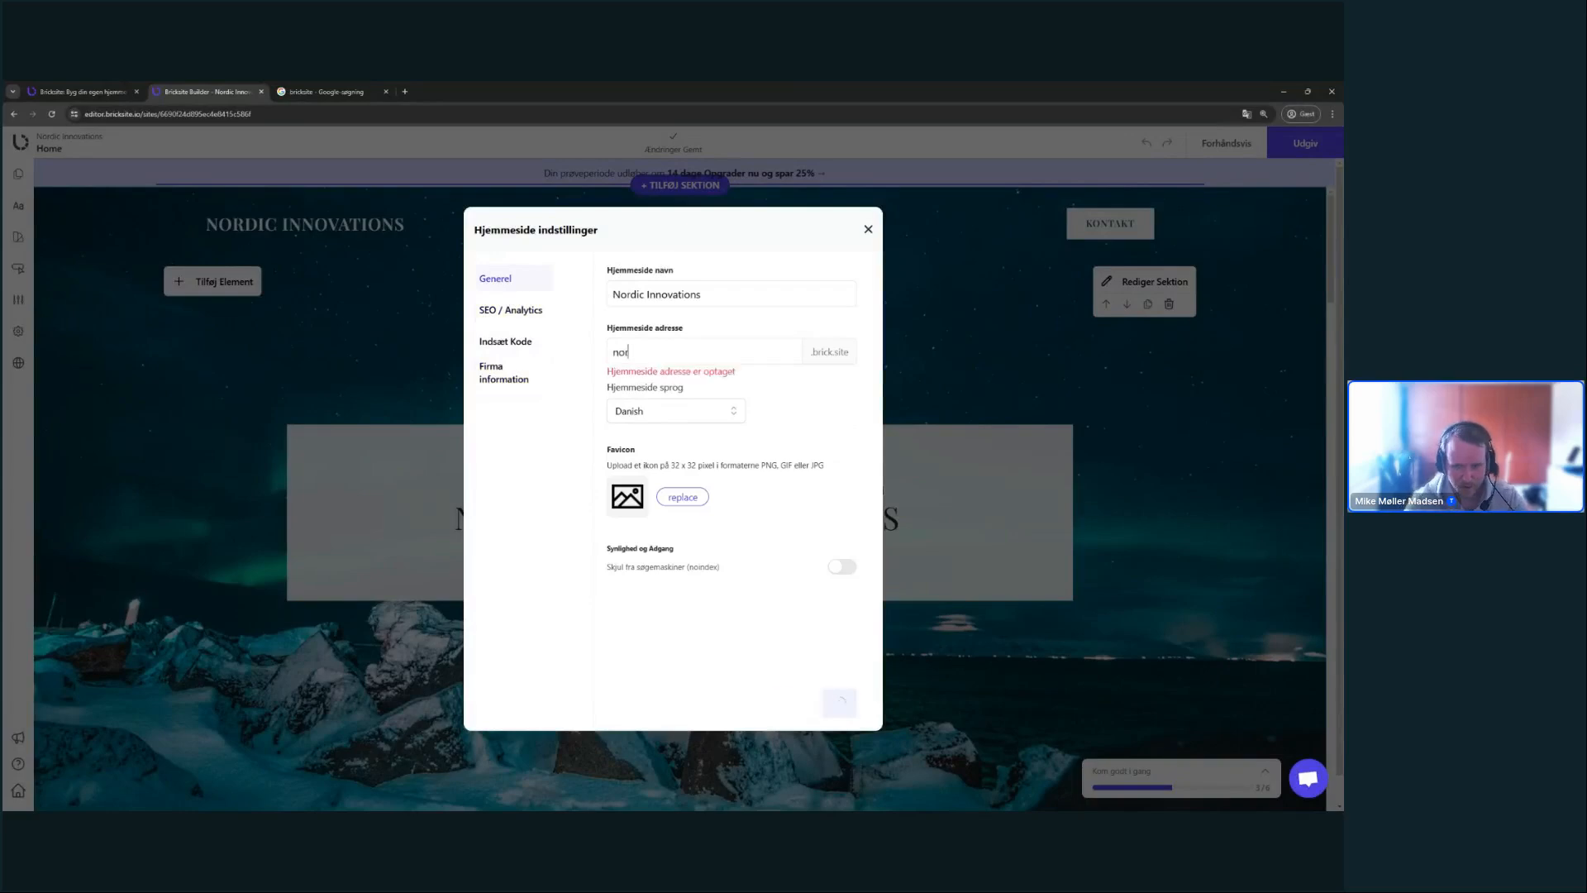
{"action": "type", "text": "dic-innovations"}
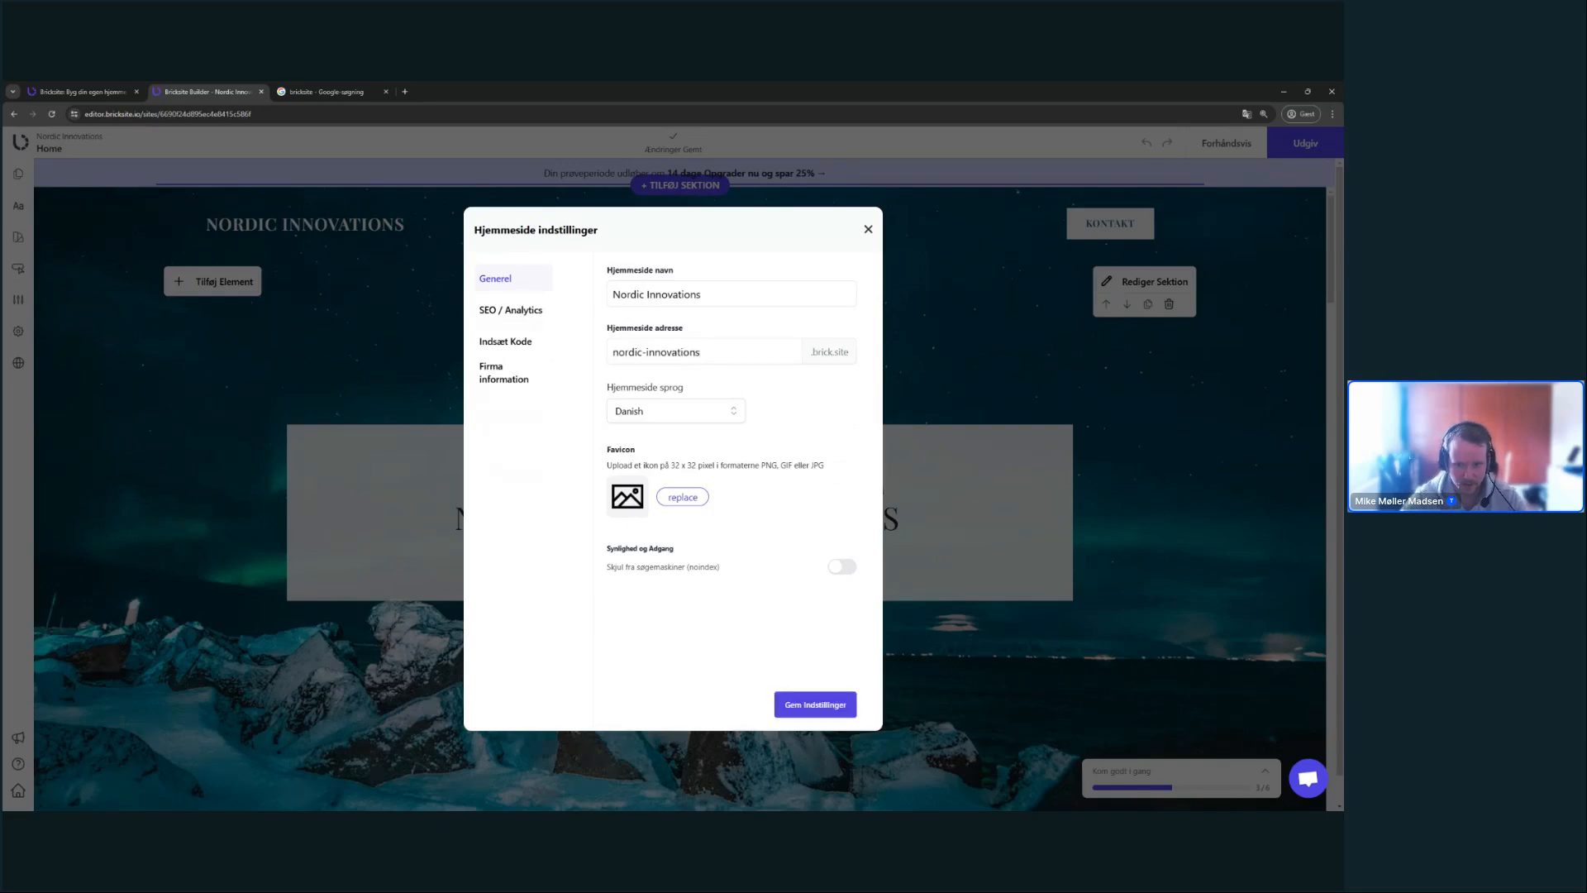
{"action": "left_click", "coordinate": [816, 702]}
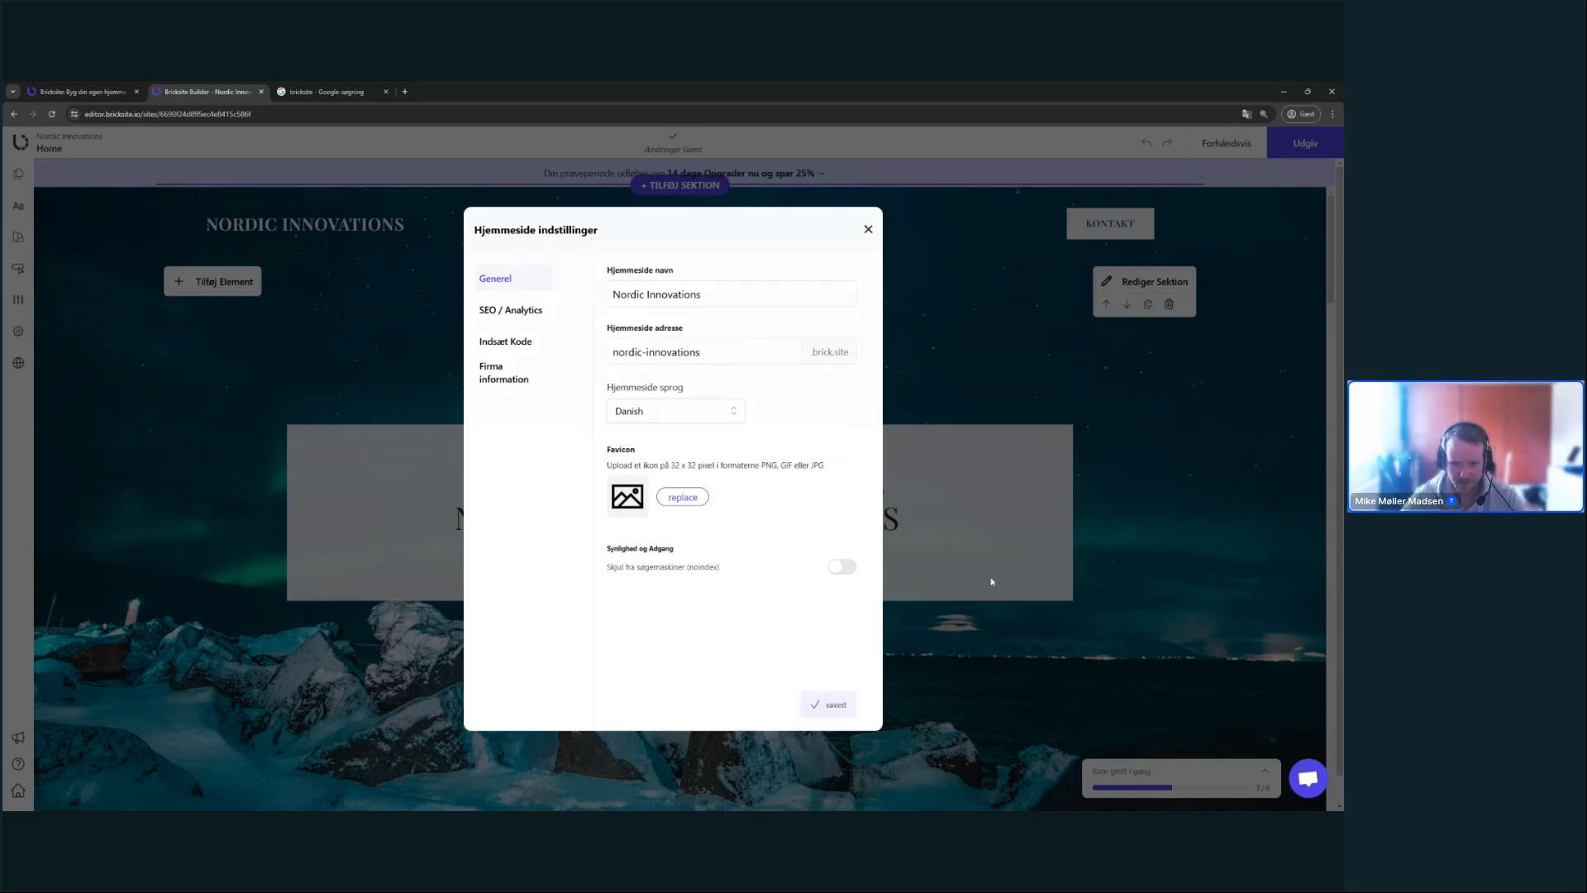
{"action": "left_click", "coordinate": [992, 581]}
{"action": "left_click", "coordinate": [18, 331]}
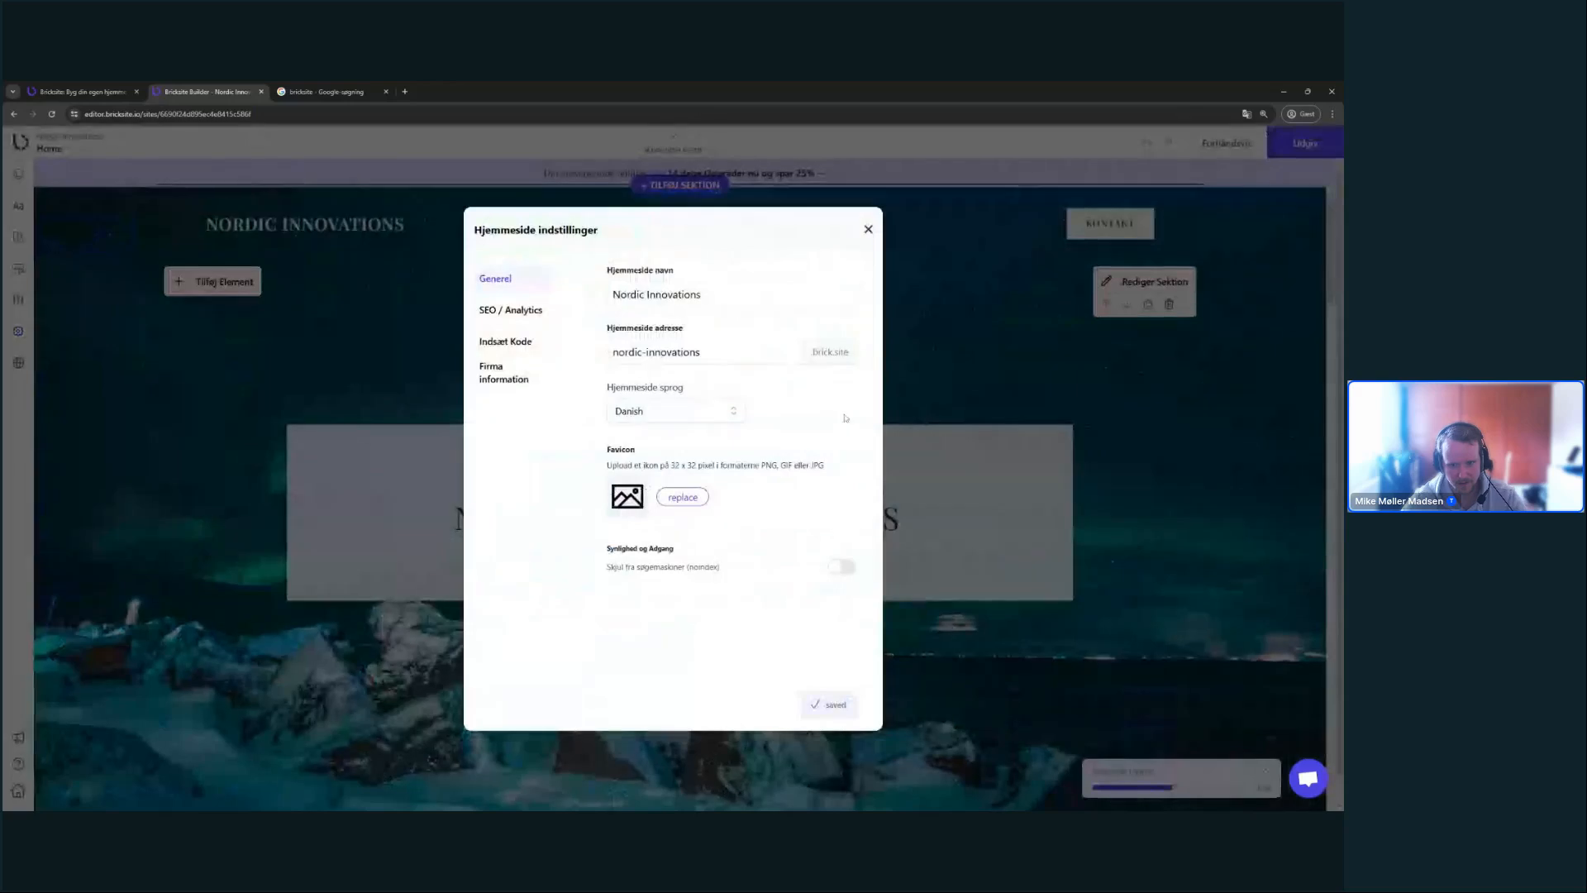
{"action": "left_click", "coordinate": [983, 419]}
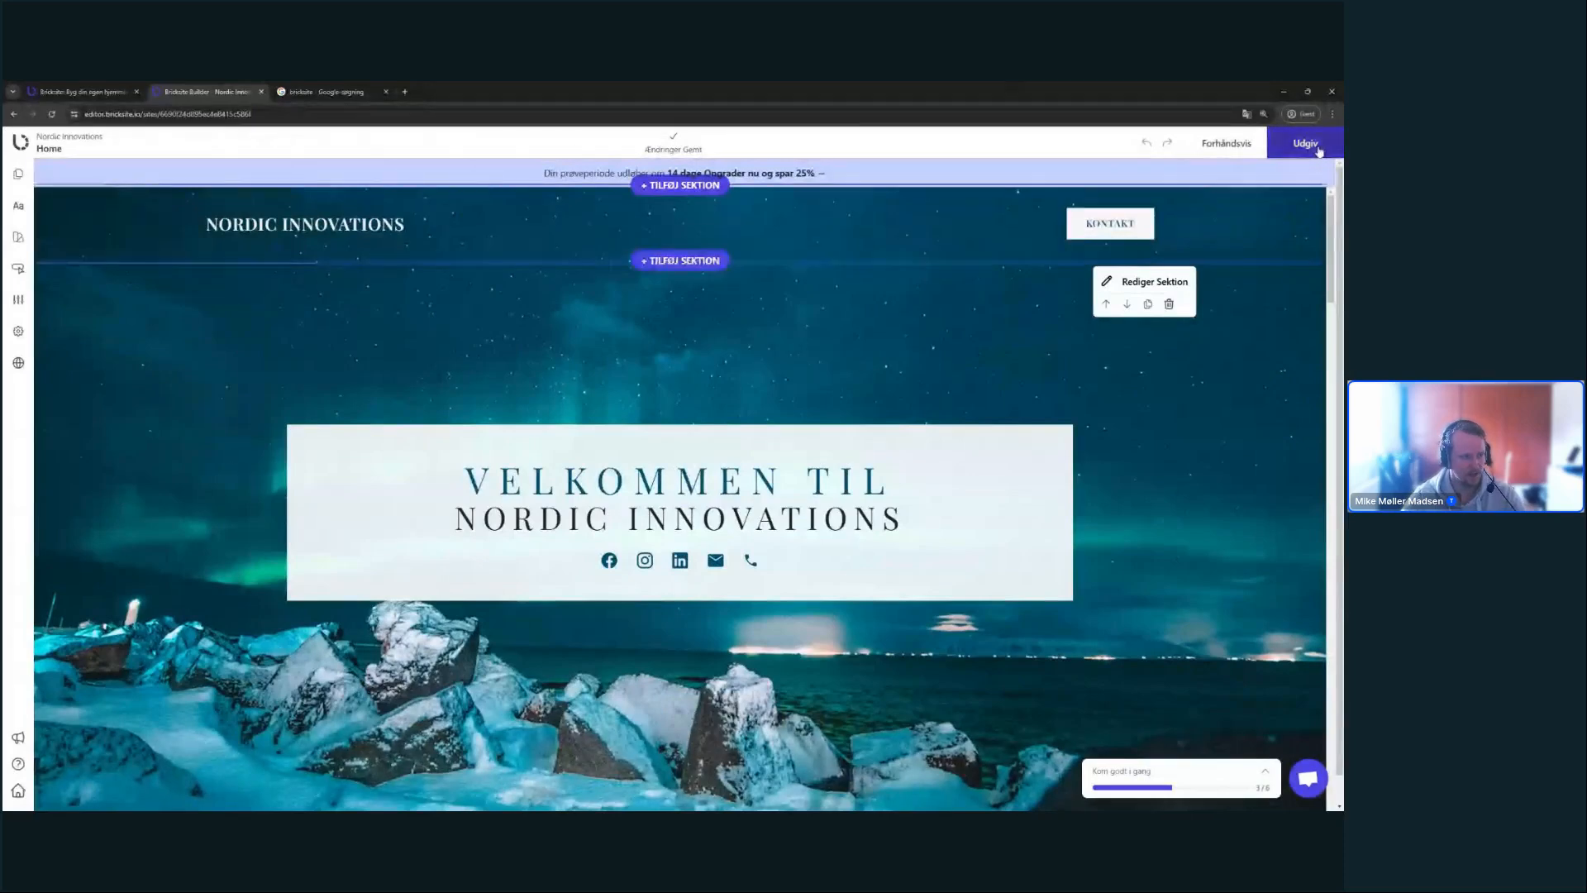
{"action": "key", "text": "ctrl+plus"}
{"action": "key", "text": "ctrl+plus"}
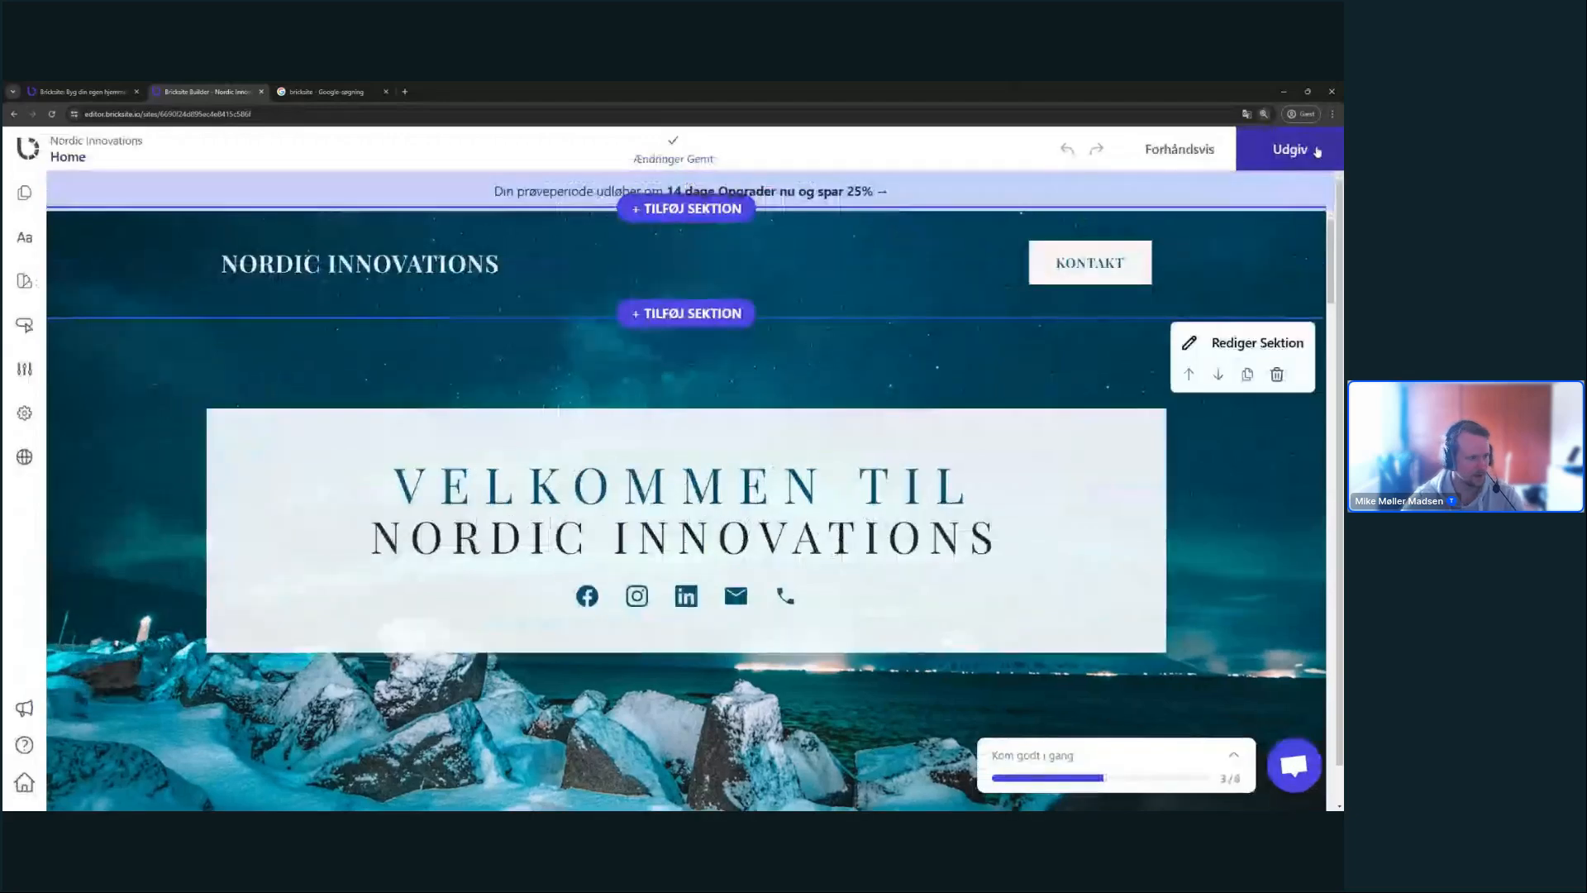
{"action": "key", "text": "ctrl+minus"}
{"action": "key", "text": "ctrl+minus"}
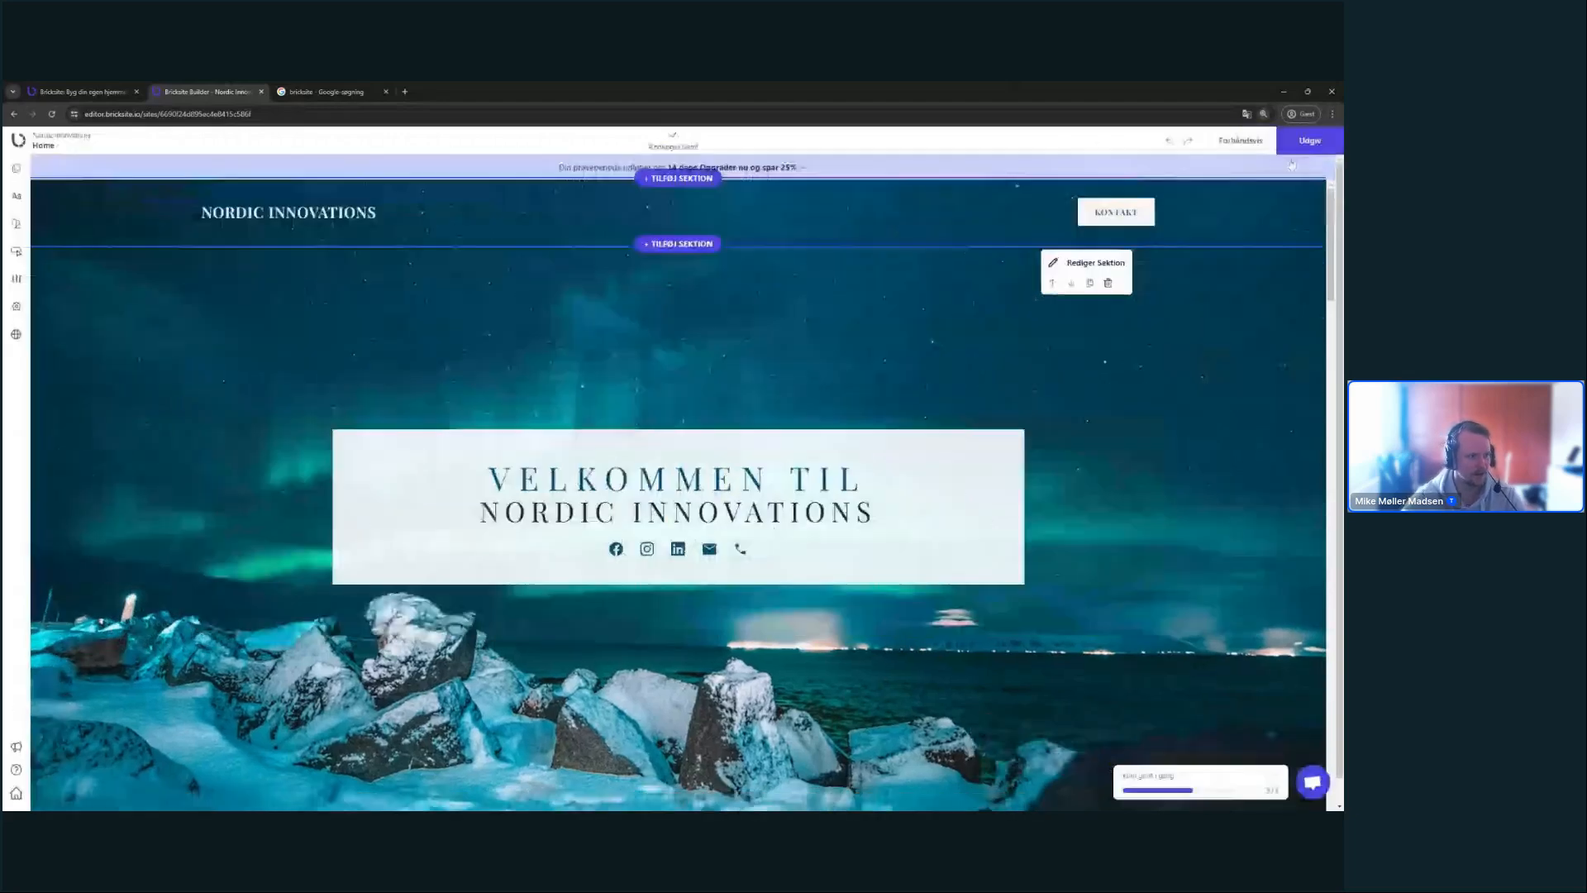
{"action": "left_click", "coordinate": [1310, 142]}
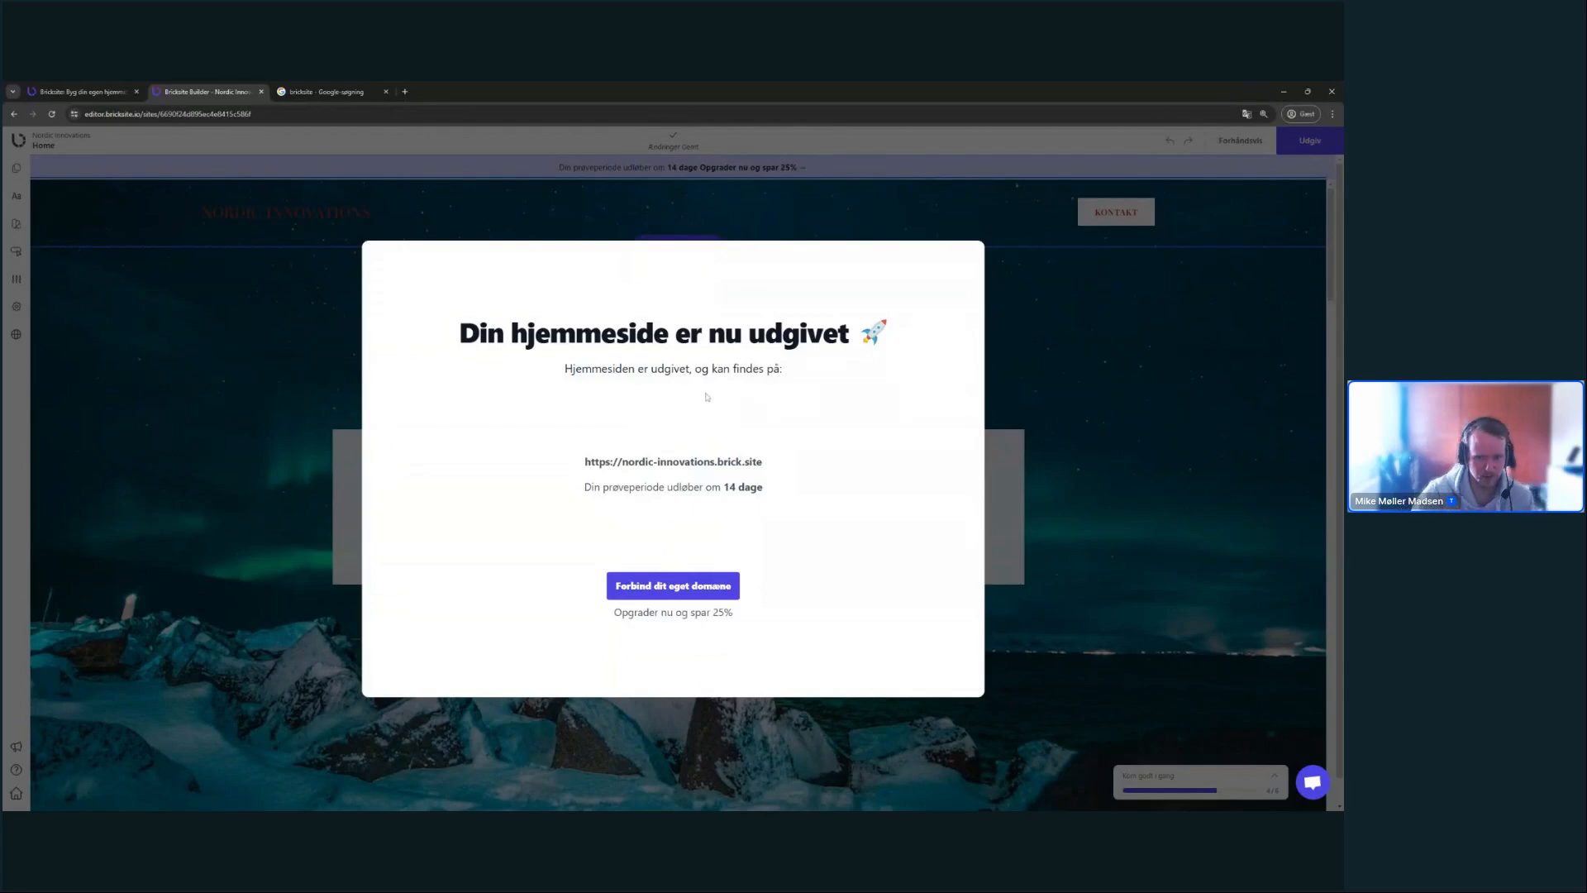
- Open nordic-innovations.brick.site in a new tab, scroll through it, and return to the builder tab
{"action": "left_click", "coordinate": [711, 460]}
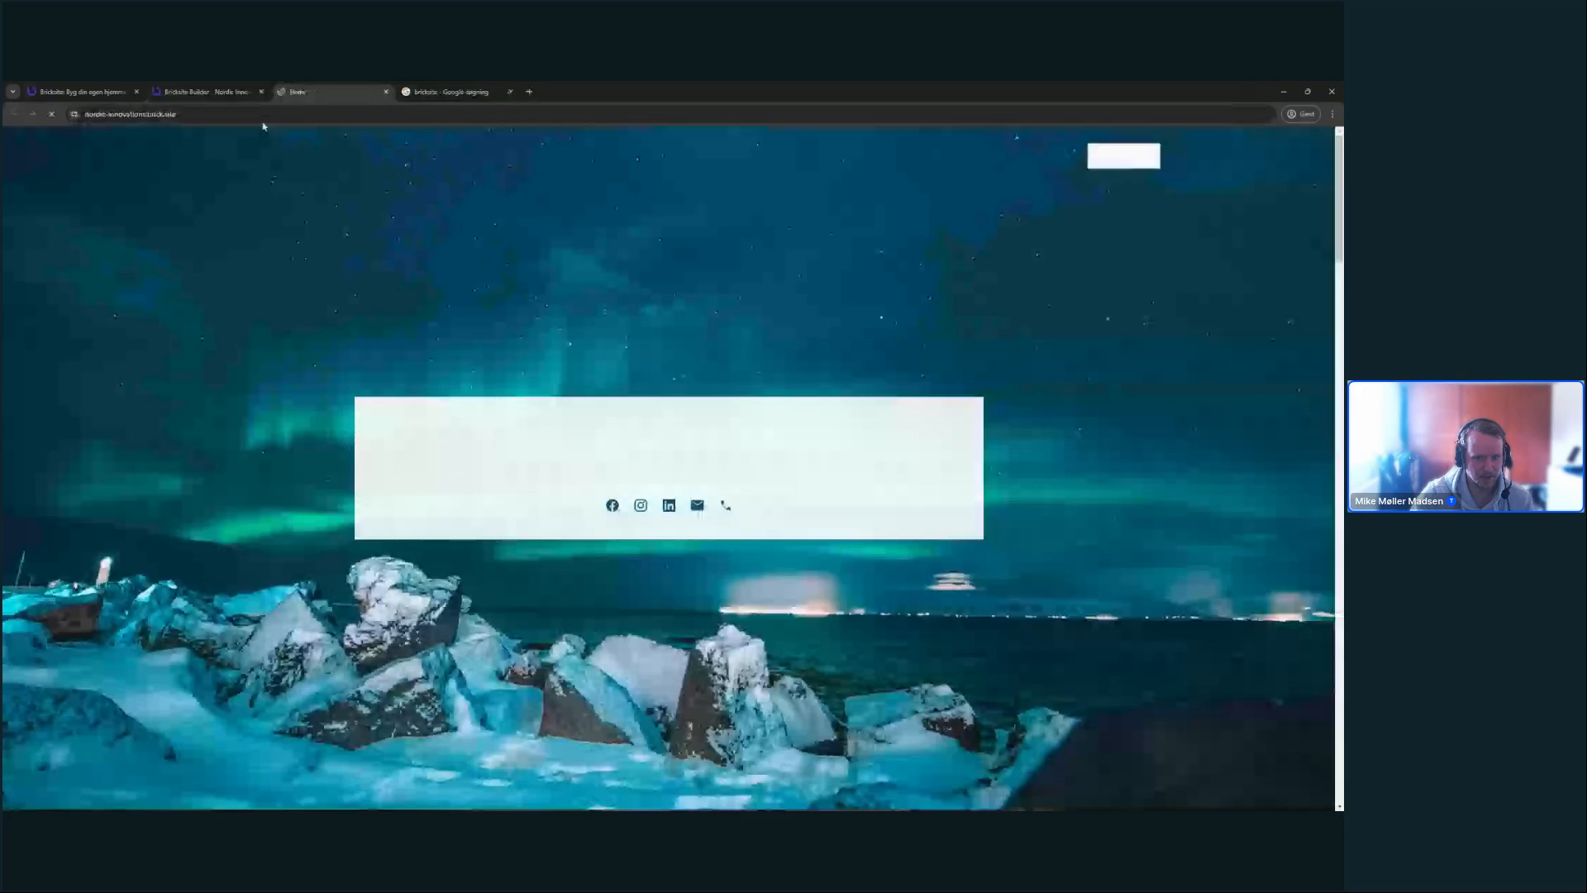
{"action": "scroll", "coordinate": [364, 191], "scroll_direction": "down", "scroll_amount": 20}
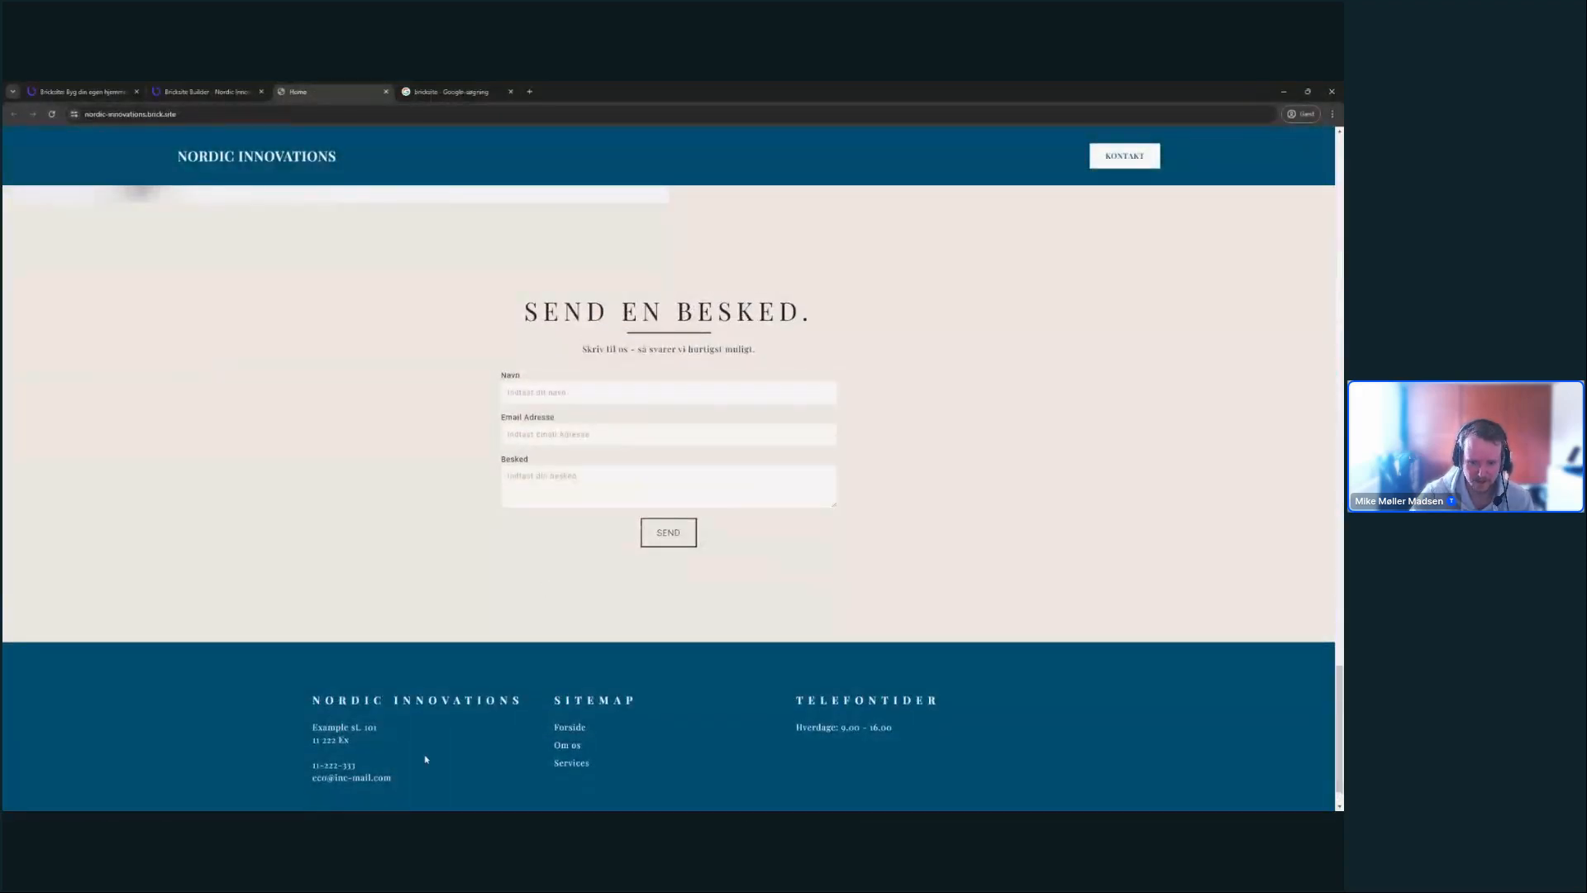
{"action": "left_click", "coordinate": [248, 114]}
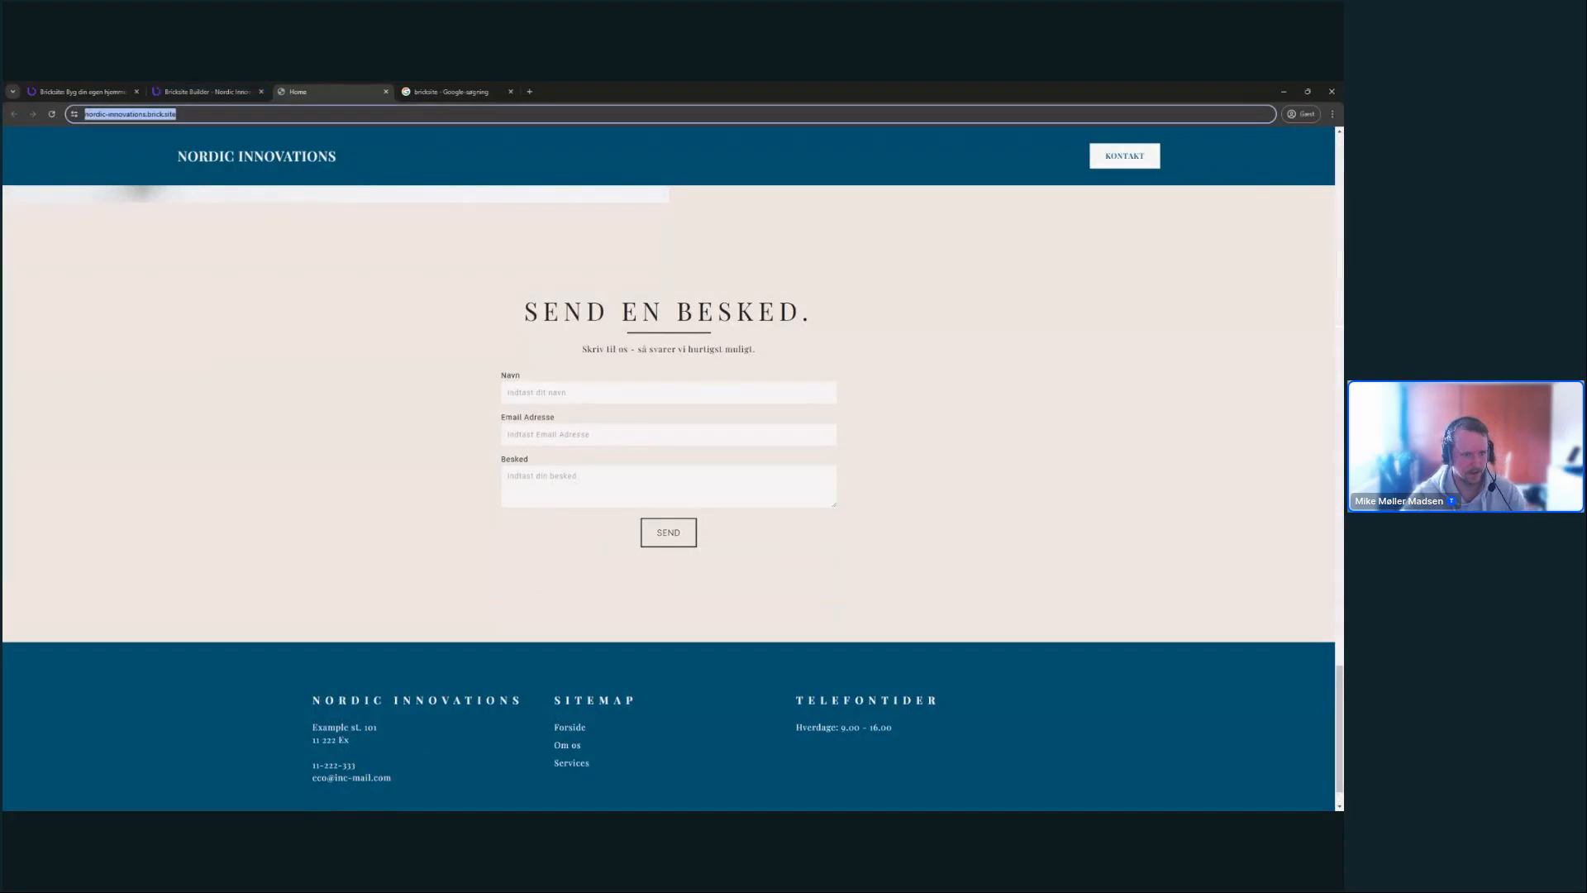
{"action": "left_click", "coordinate": [4, 240]}
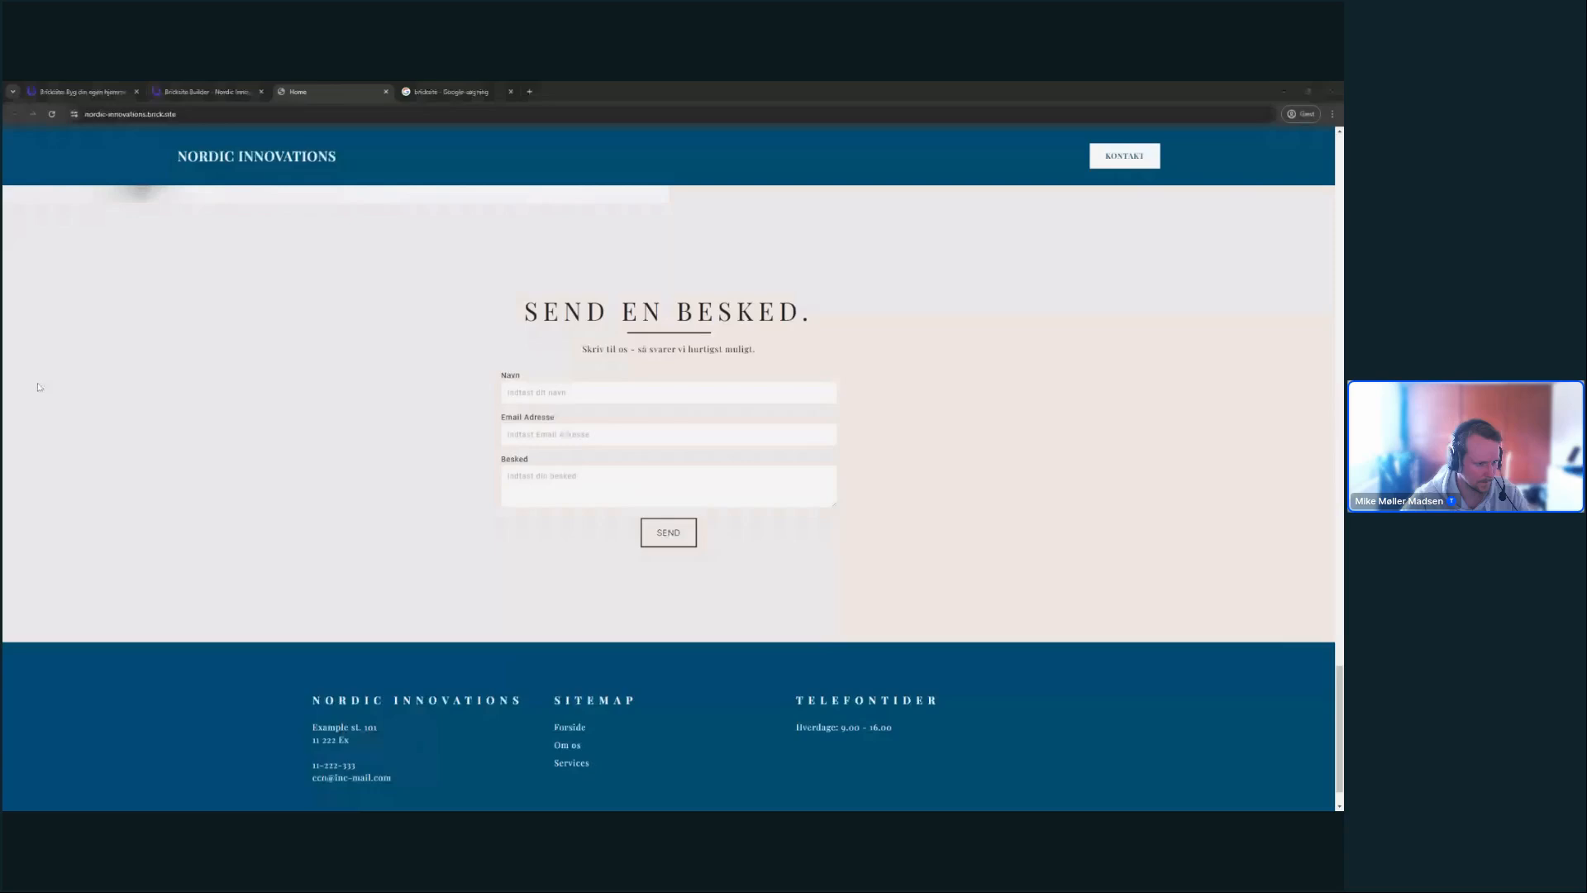
{"action": "scroll", "coordinate": [881, 265], "scroll_direction": "up", "scroll_amount": 20}
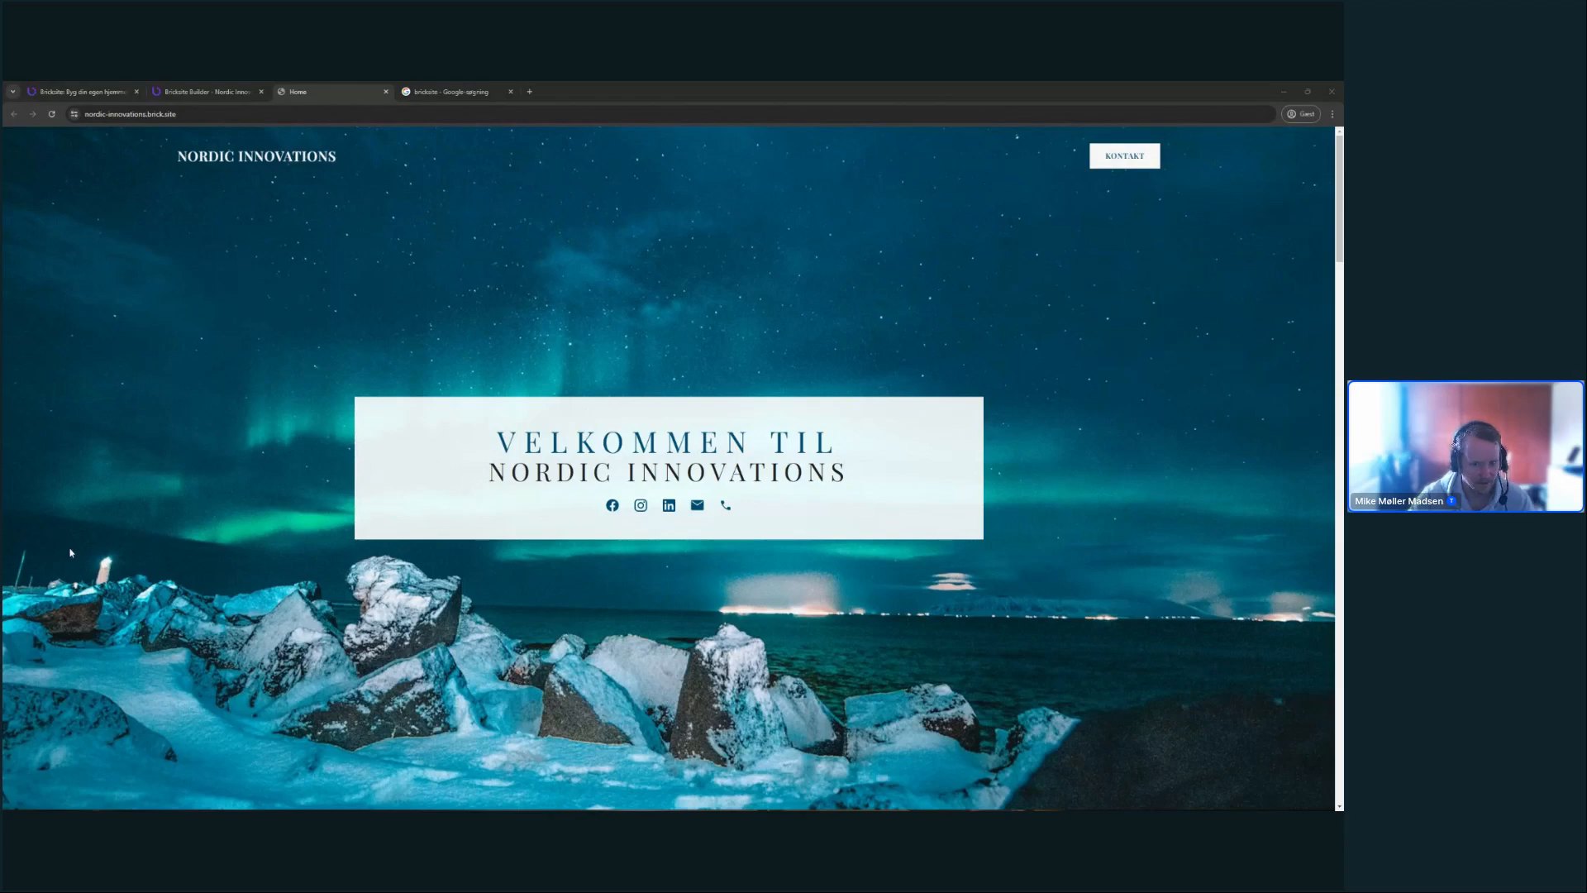
{"action": "scroll", "coordinate": [70, 553], "scroll_direction": "down", "scroll_amount": 2}
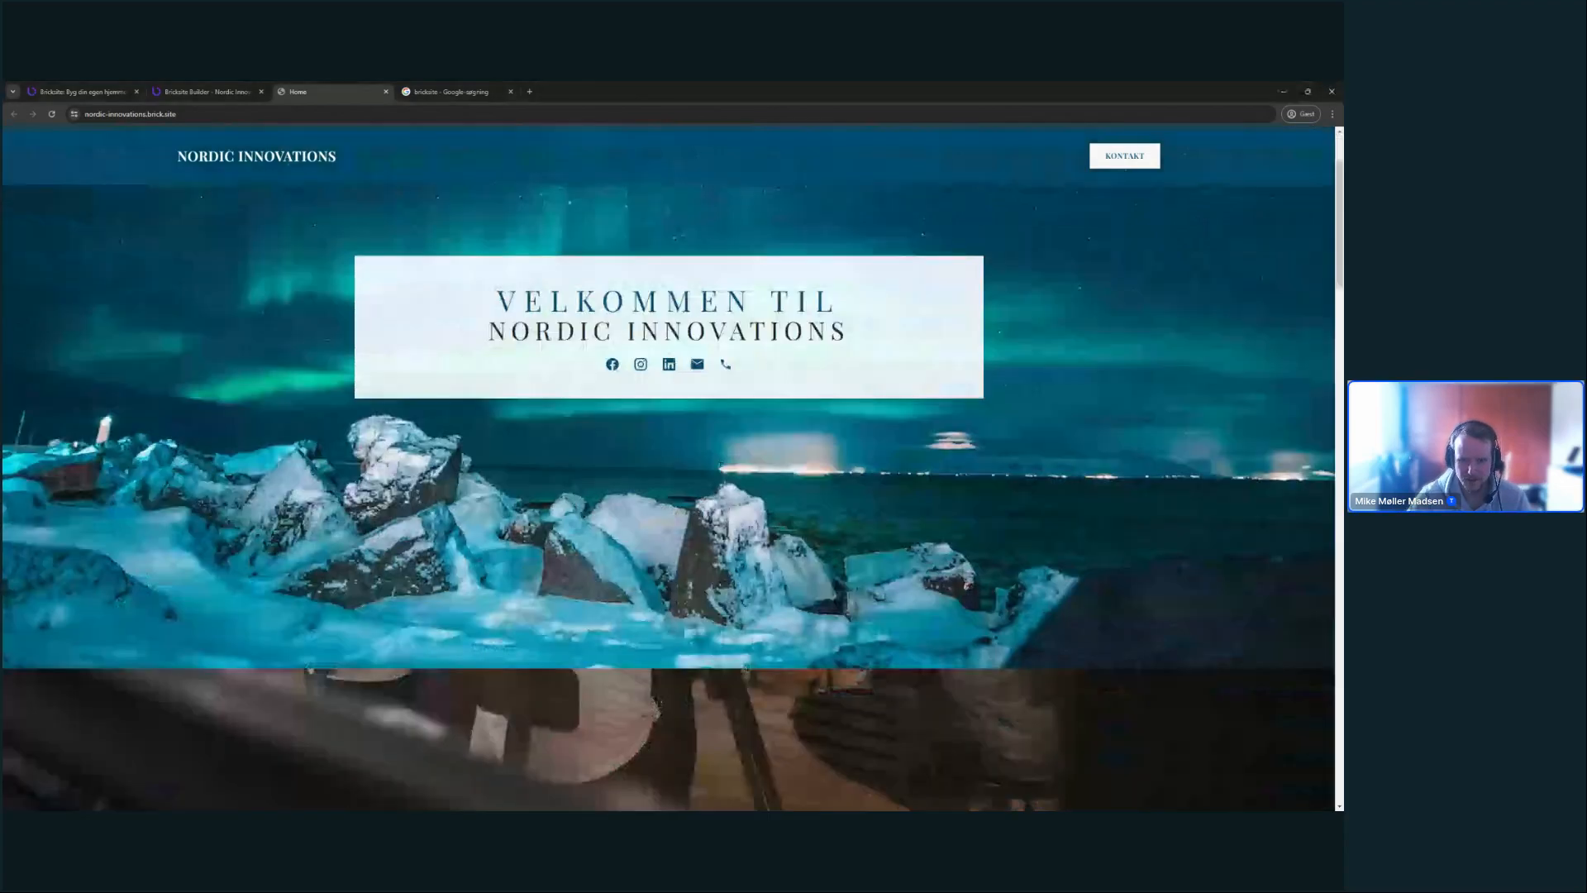
{"action": "scroll", "coordinate": [436, 339], "scroll_direction": "down", "scroll_amount": 7}
{"action": "scroll", "coordinate": [437, 339], "scroll_direction": "up", "scroll_amount": 9}
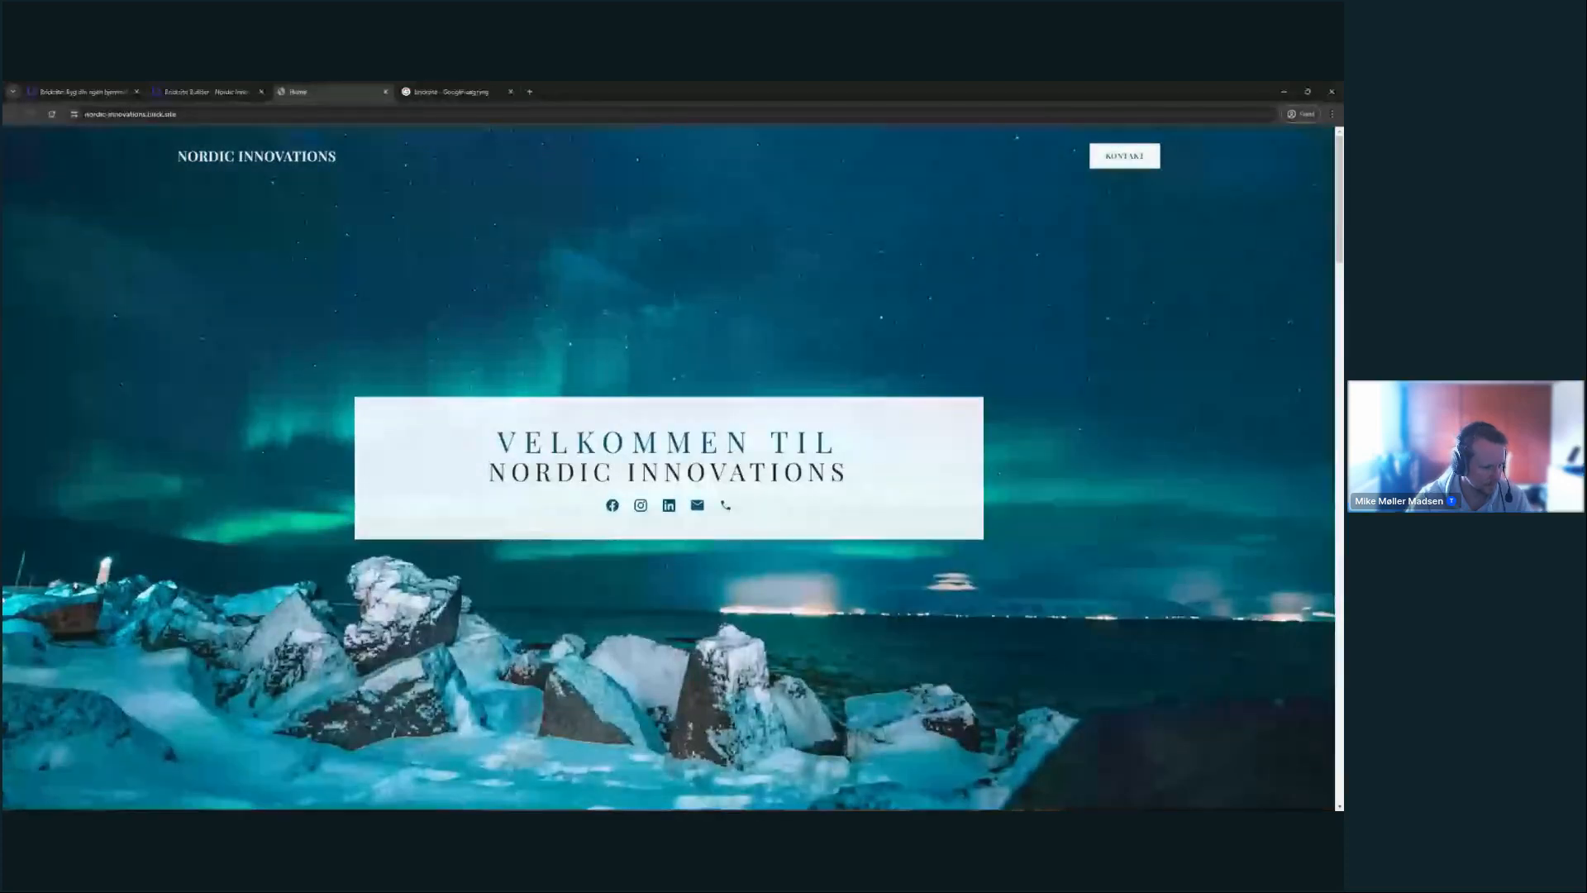
{"action": "left_click", "coordinate": [197, 92]}
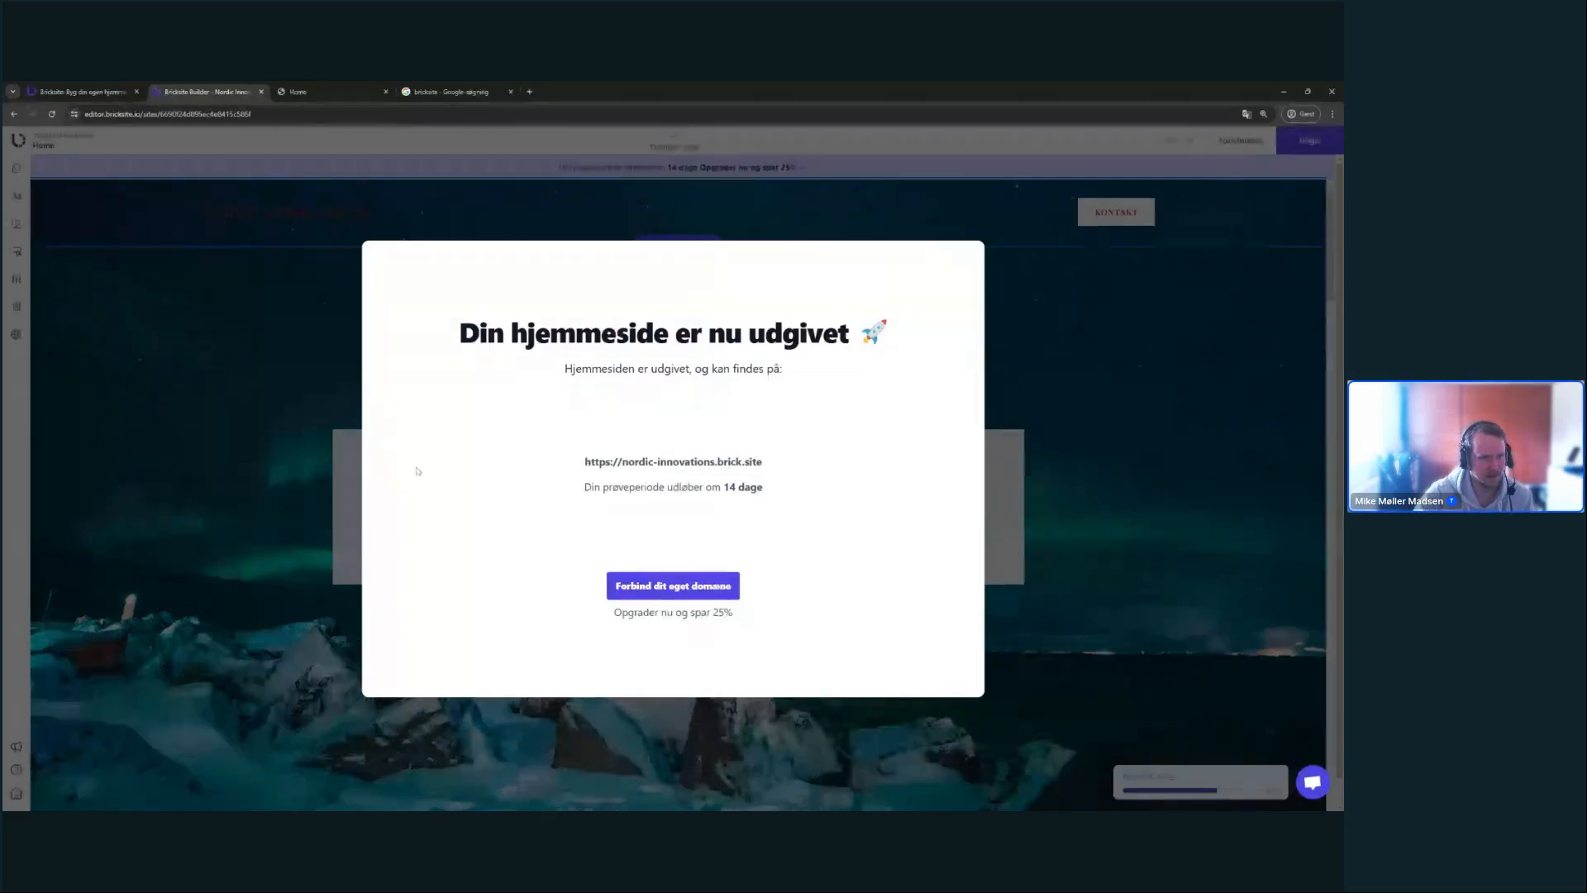
- Glance at the Bricksite homepage tab, then close the publish confirmation in the builder
{"action": "left_click", "coordinate": [120, 89]}
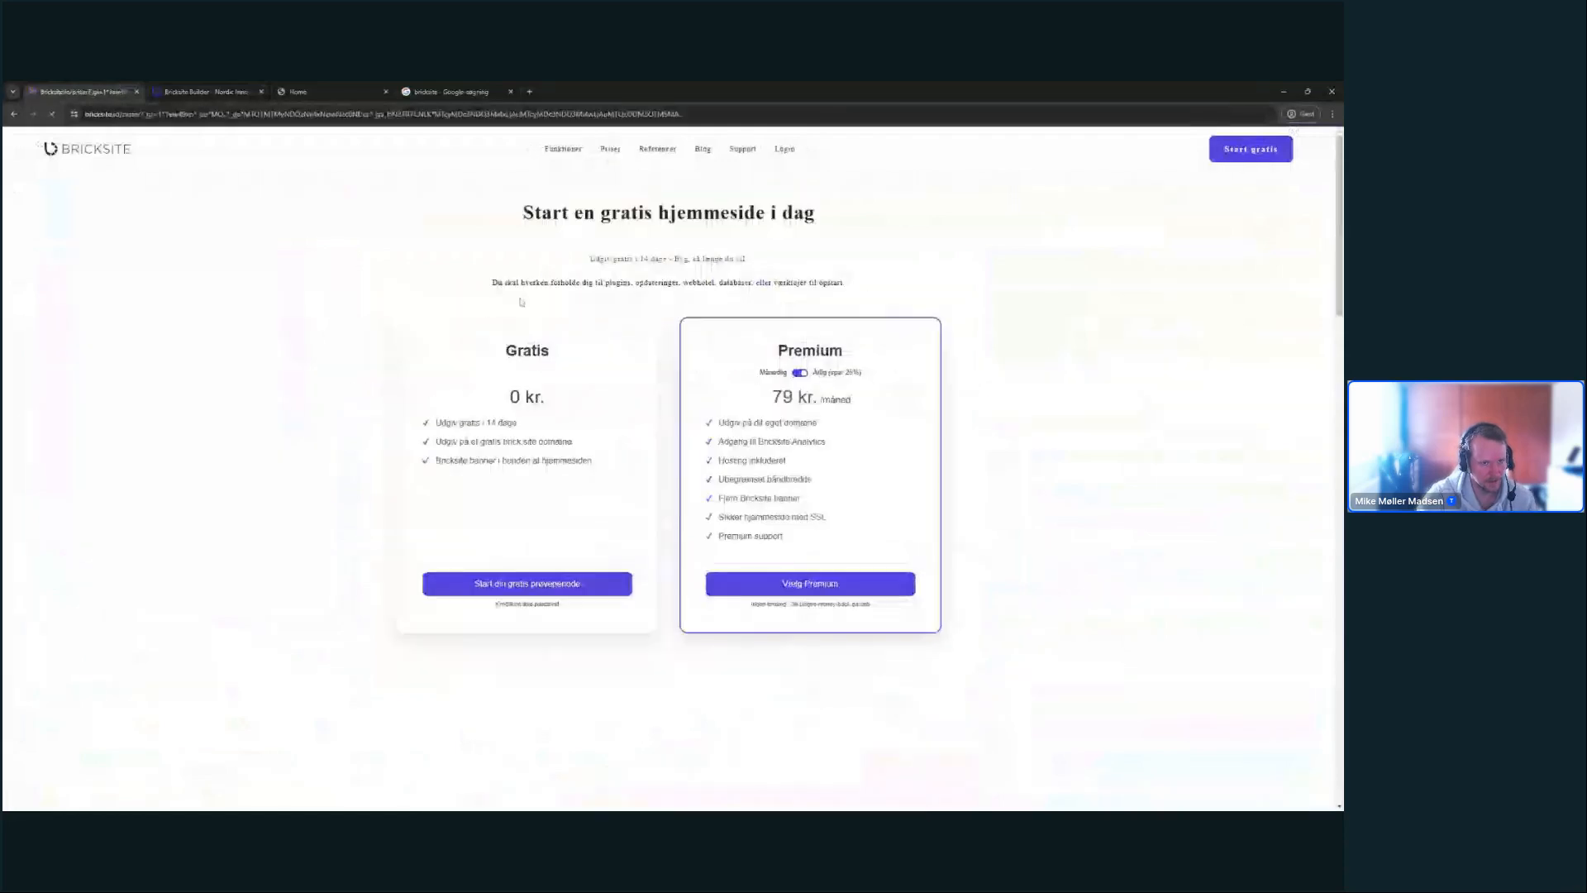
{"action": "left_click", "coordinate": [228, 87]}
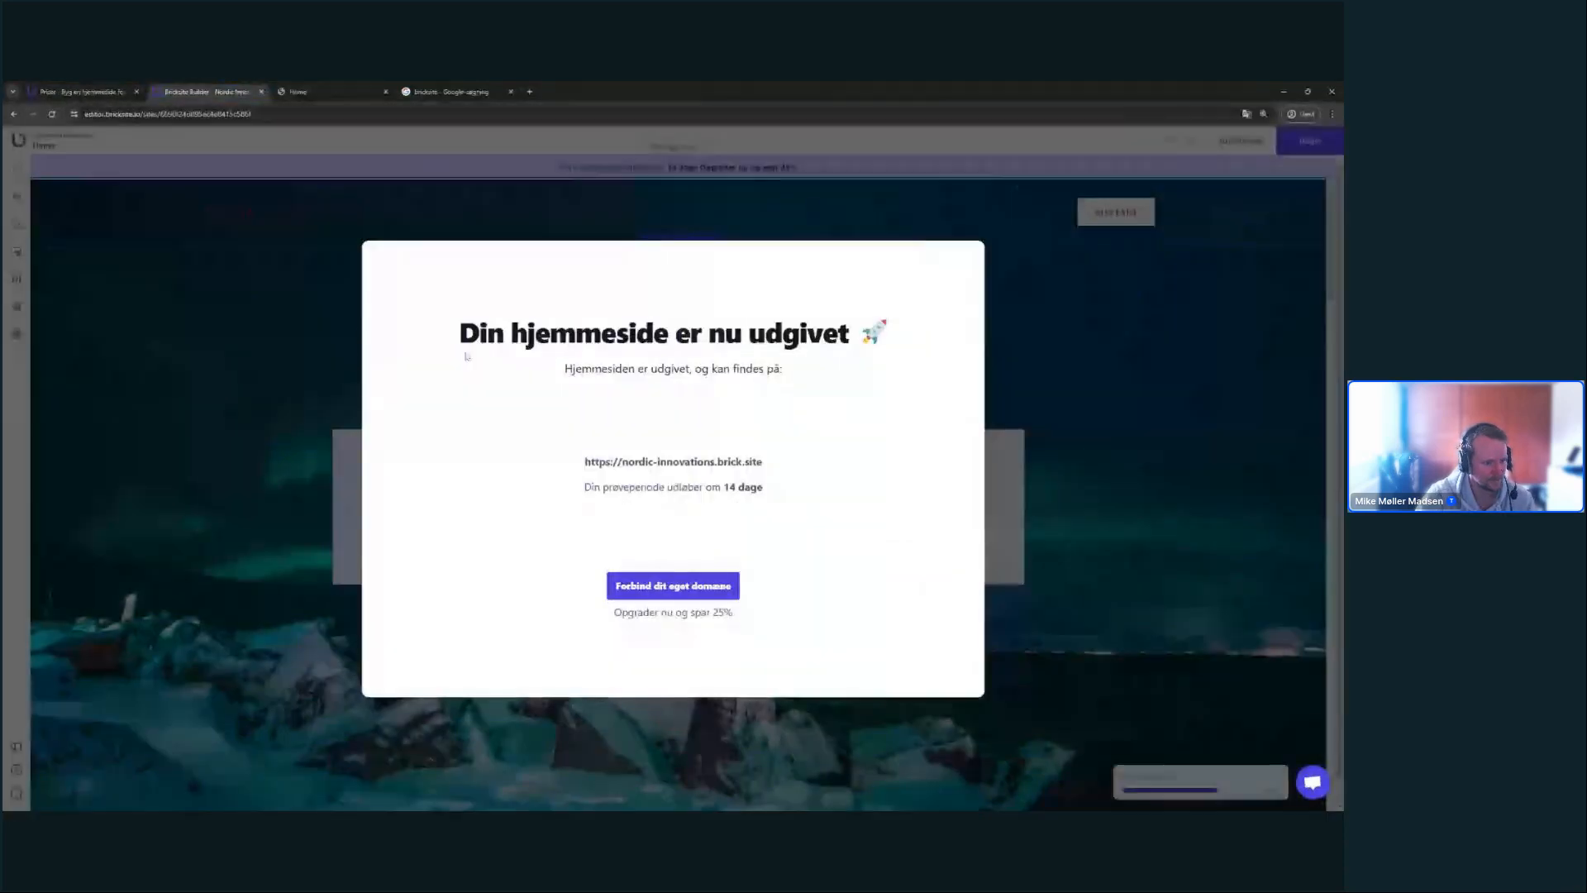
{"action": "left_click", "coordinate": [359, 502]}
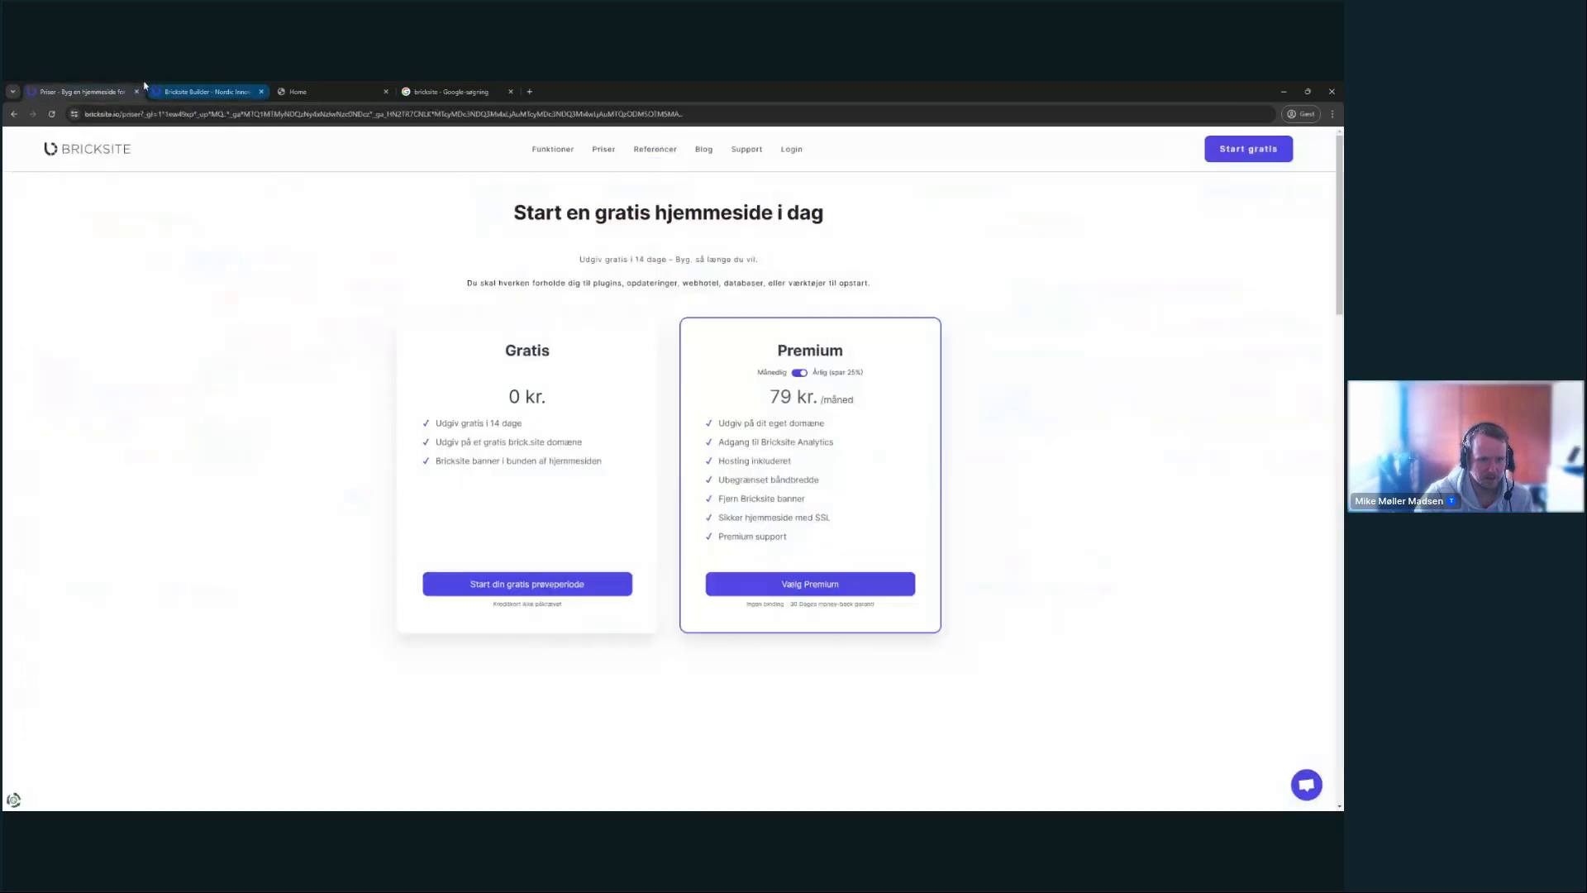
- Check the pricing tab, open Sider og Links, and scroll through the Home page
{"action": "left_click", "coordinate": [81, 91]}
{"action": "left_click", "coordinate": [208, 88]}
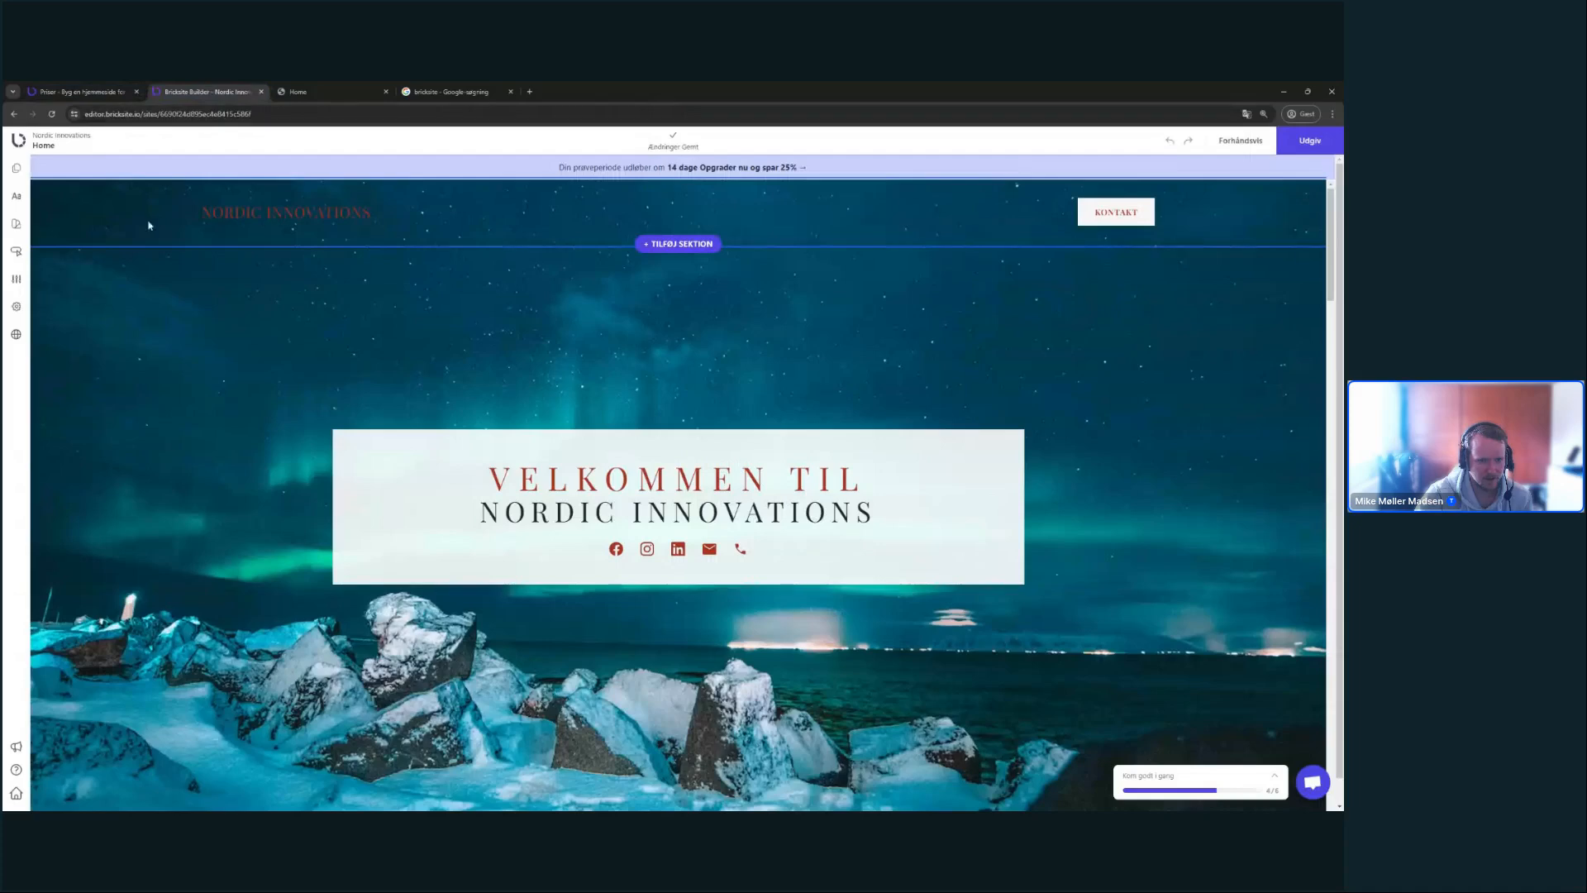
{"action": "left_click", "coordinate": [16, 169]}
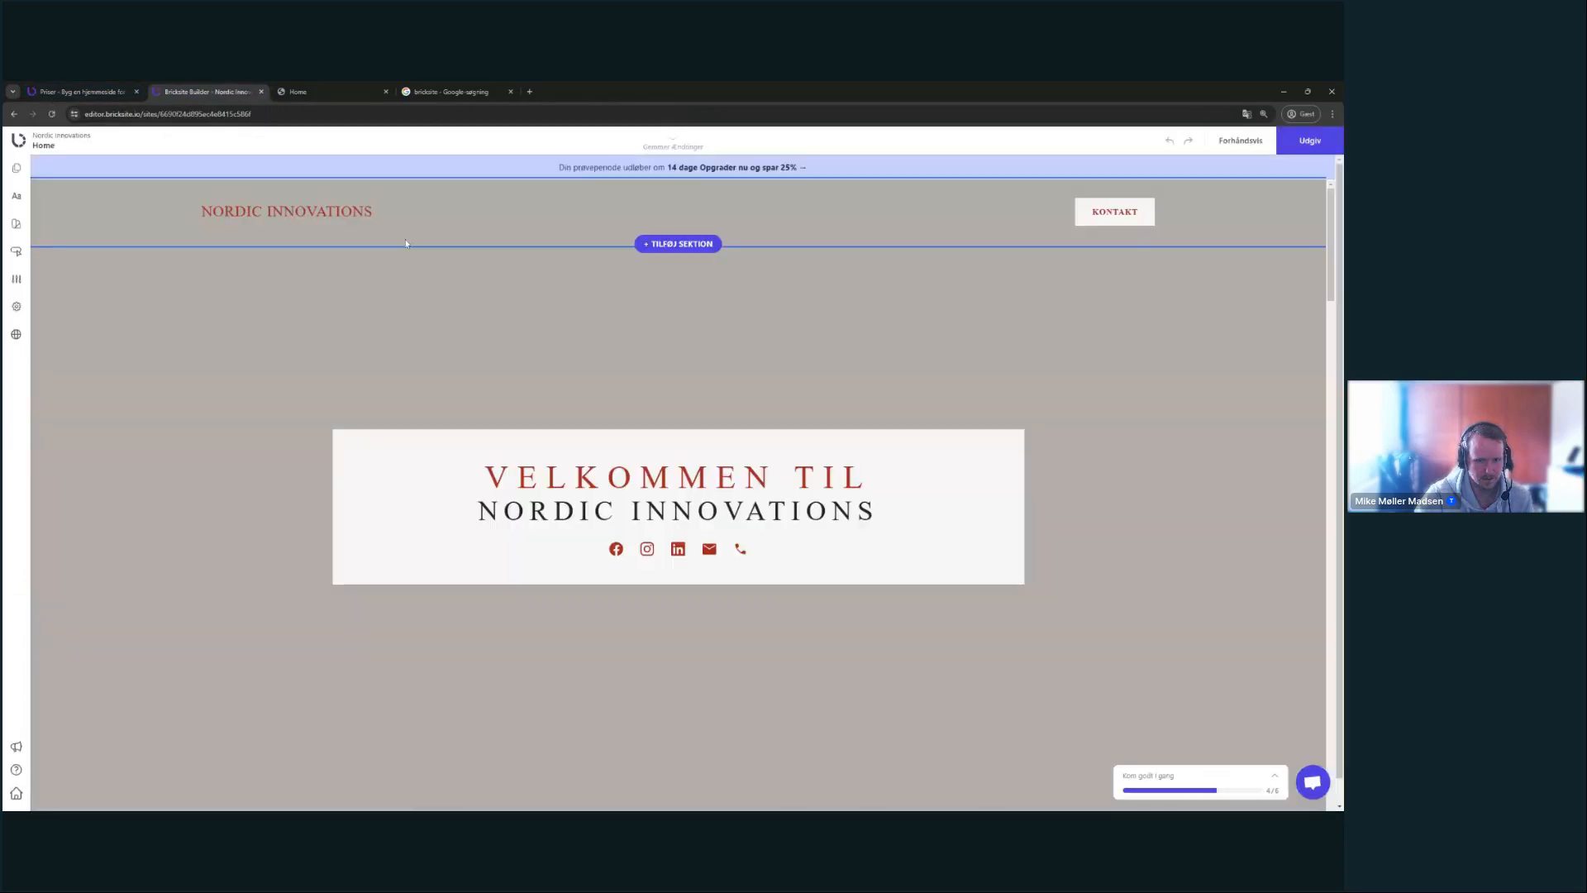
{"action": "scroll", "coordinate": [281, 379], "scroll_direction": "down", "scroll_amount": 8}
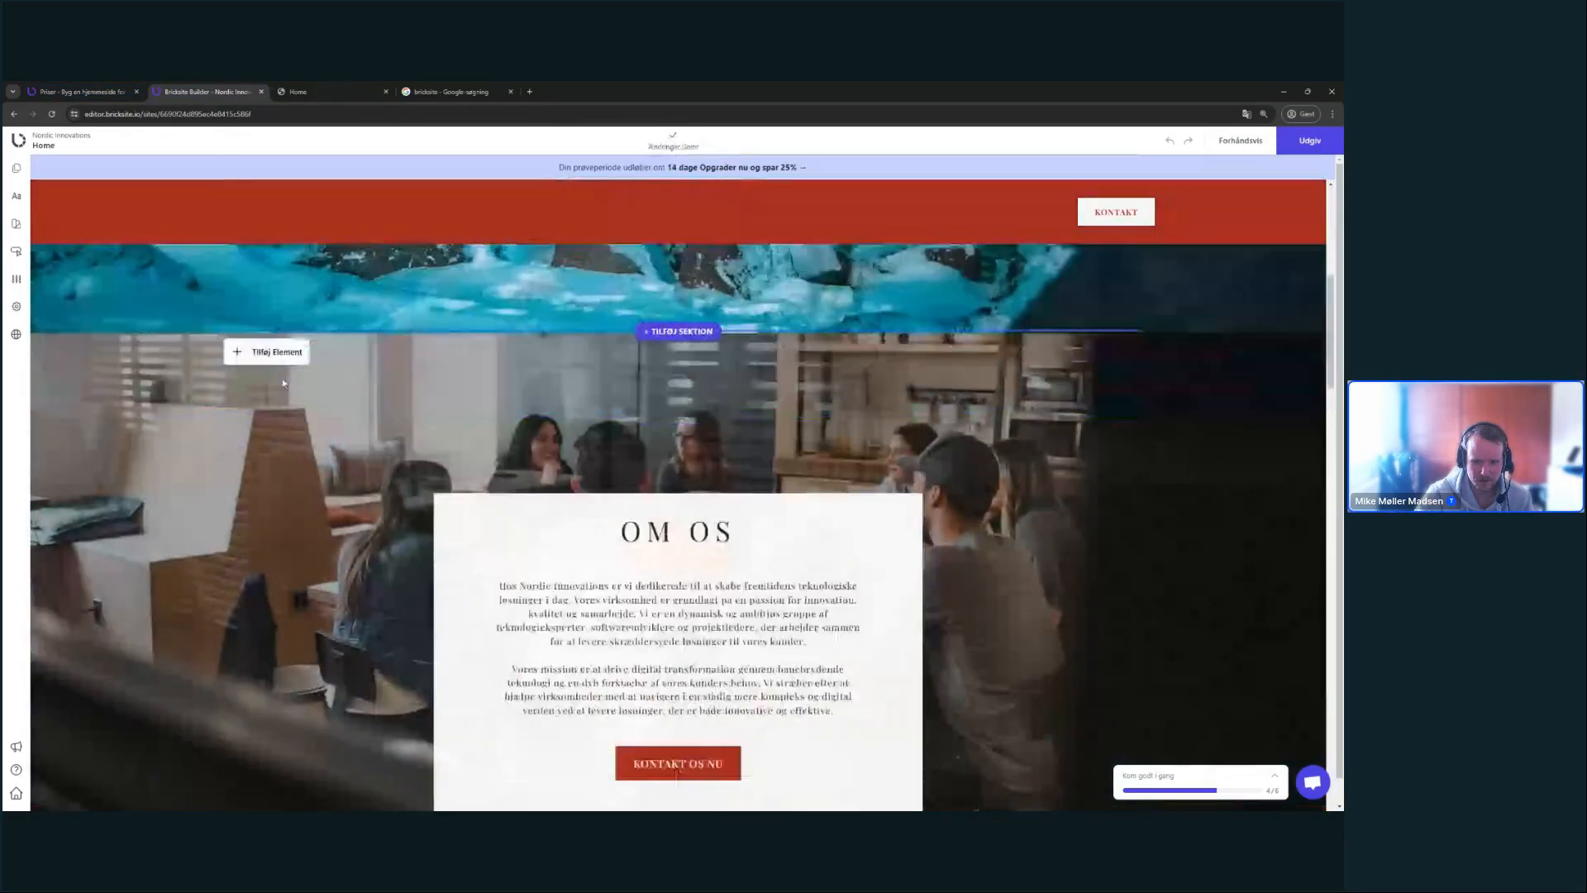
{"action": "scroll", "coordinate": [284, 380], "scroll_direction": "down", "scroll_amount": 15}
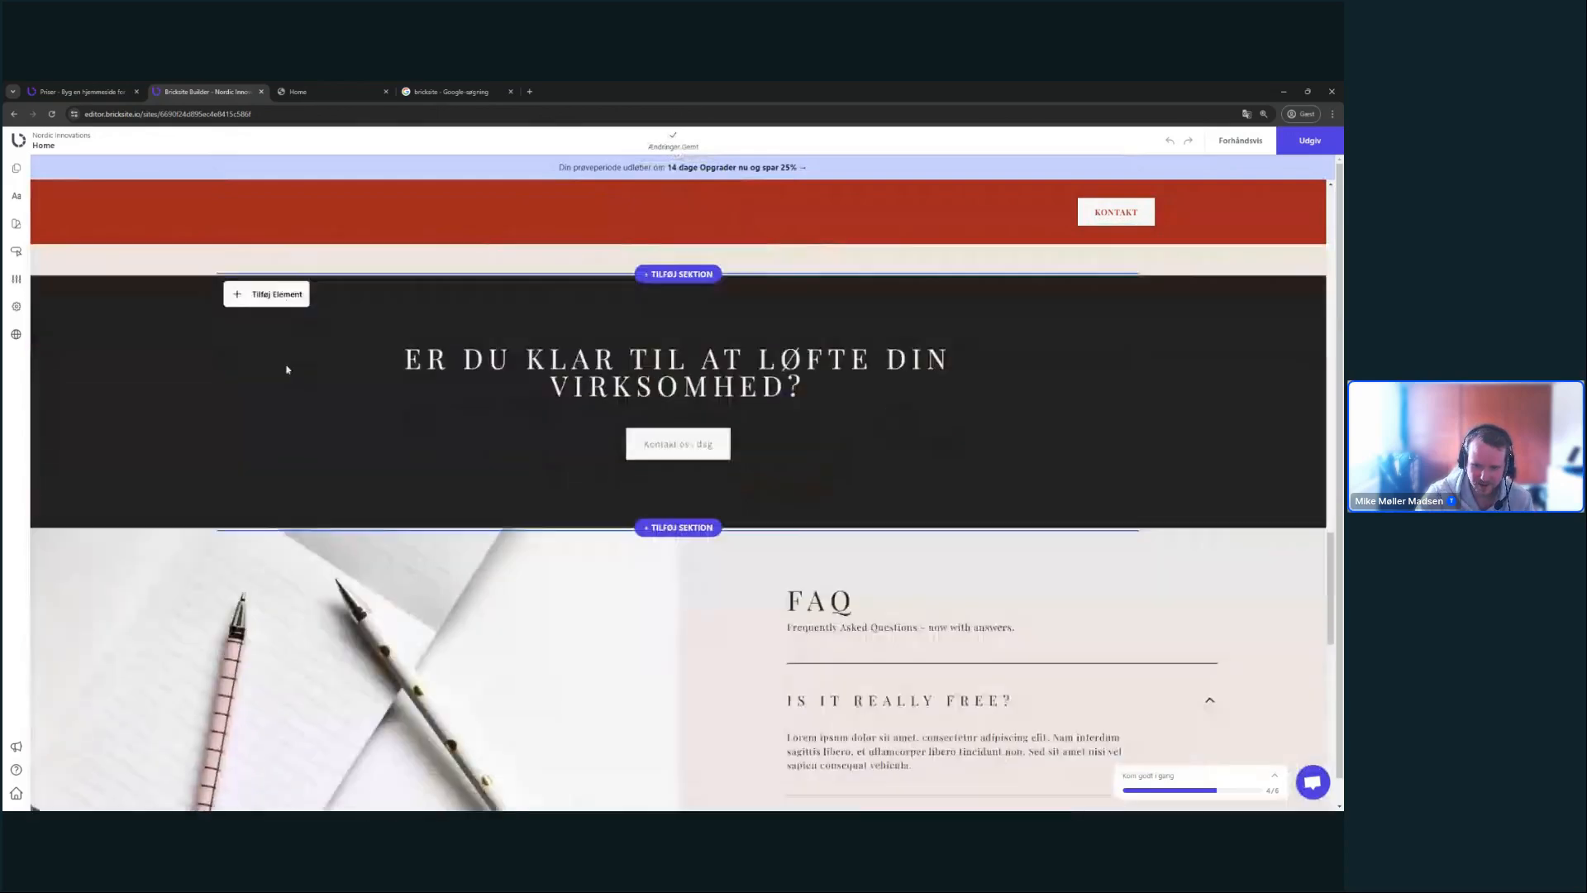
{"action": "scroll", "coordinate": [287, 370], "scroll_direction": "down", "scroll_amount": 6}
{"action": "scroll", "coordinate": [273, 358], "scroll_direction": "up", "scroll_amount": 20}
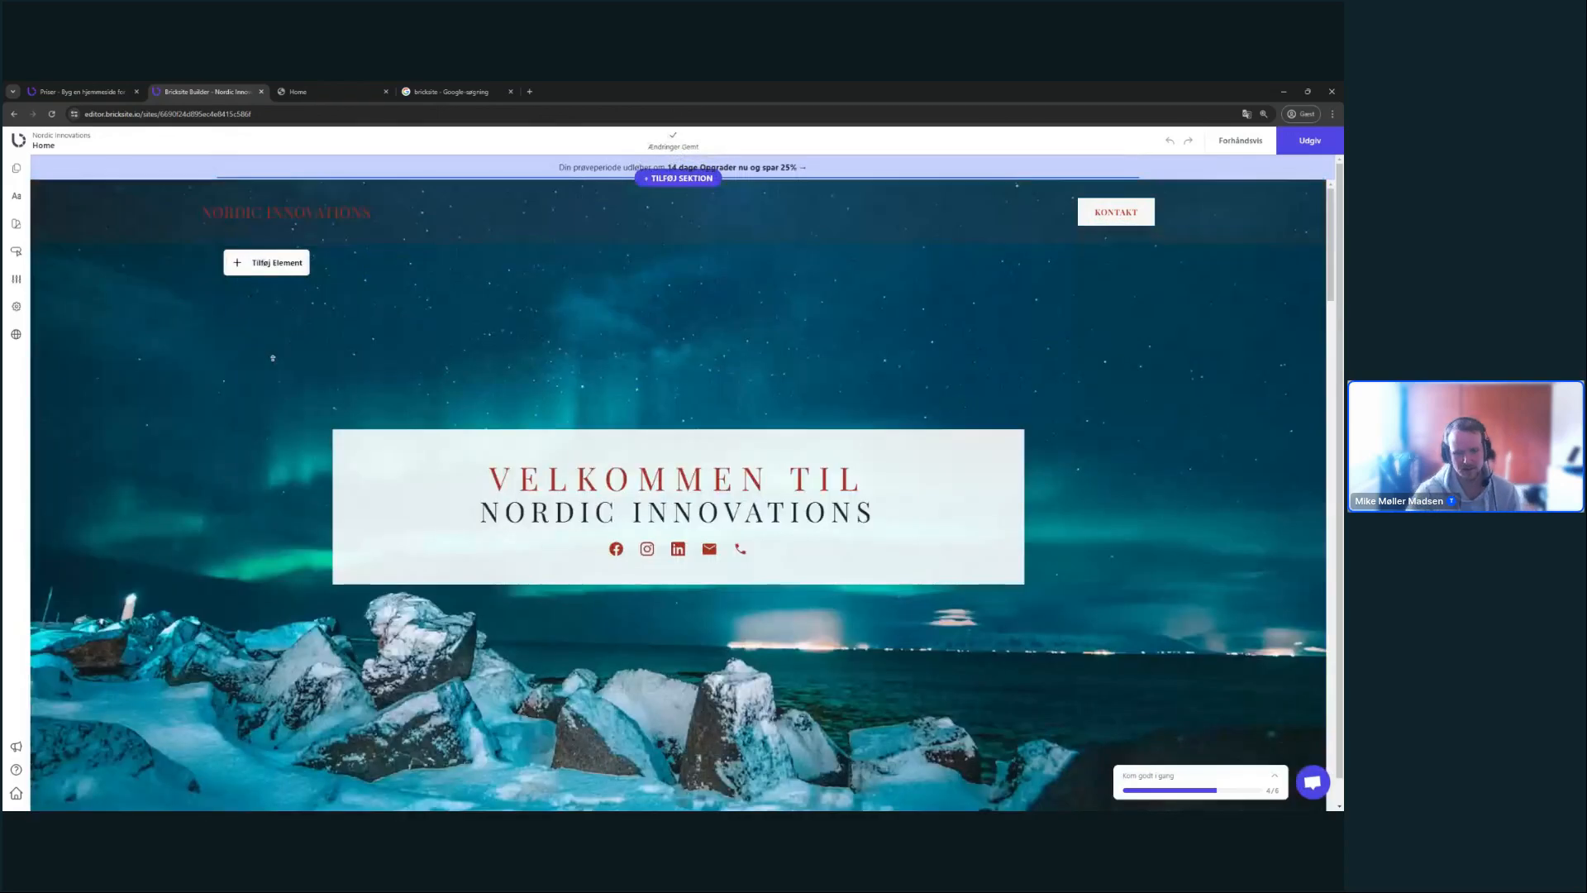